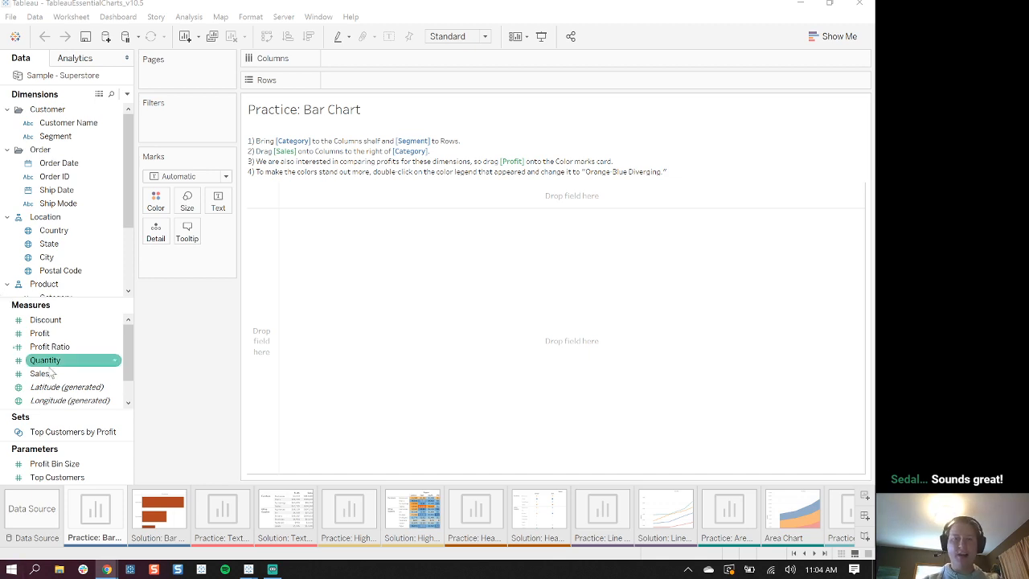
Switch to Chrome to view the Tableau Public homepage and its address, and return to the TableauEssentialCharts workbook
{"action": "left_click", "coordinate": [187, 355]}
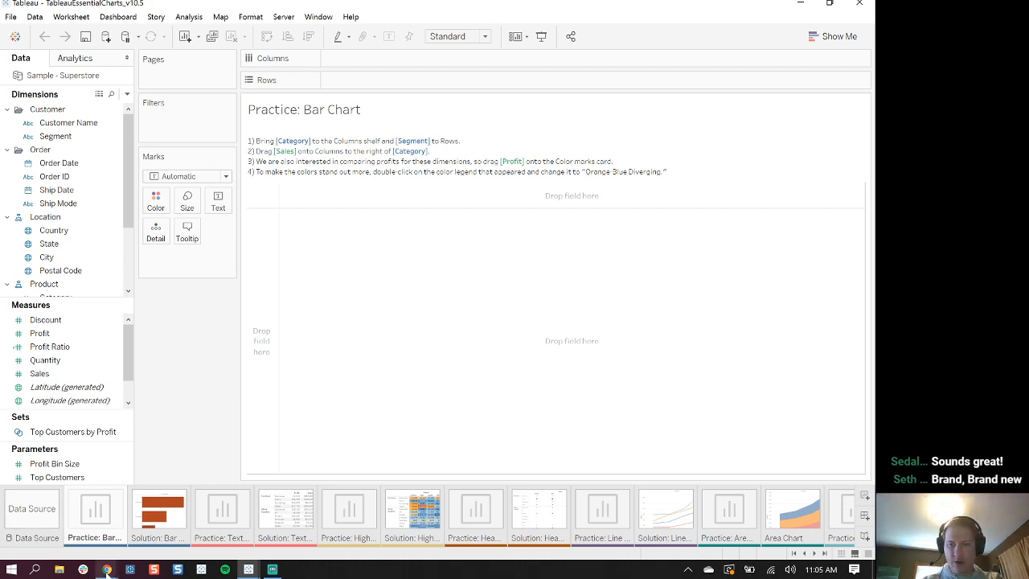
{"action": "mouse_move", "coordinate": [108, 570]}
{"action": "left_click", "coordinate": [85, 486]}
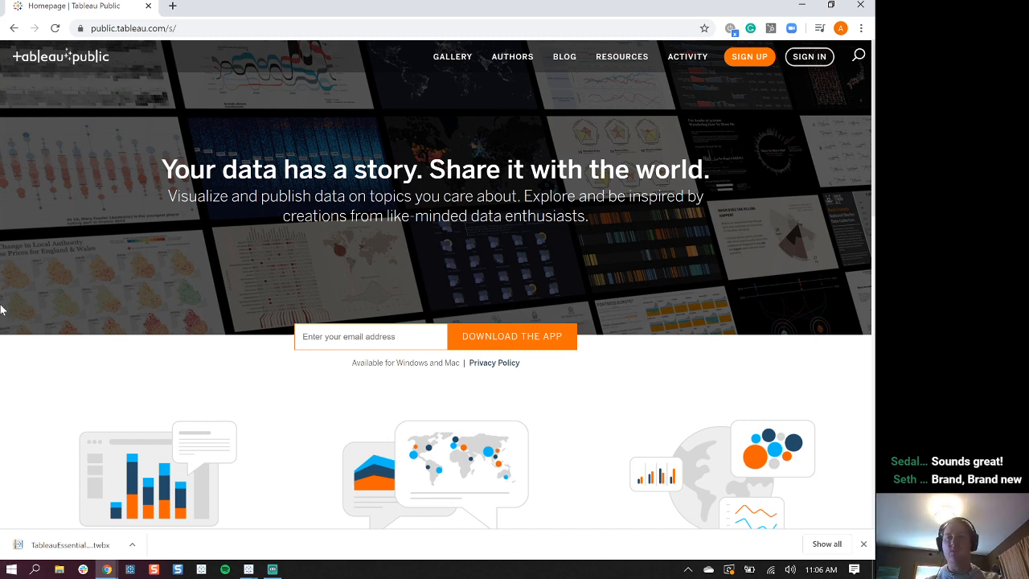
{"action": "left_click", "coordinate": [132, 30]}
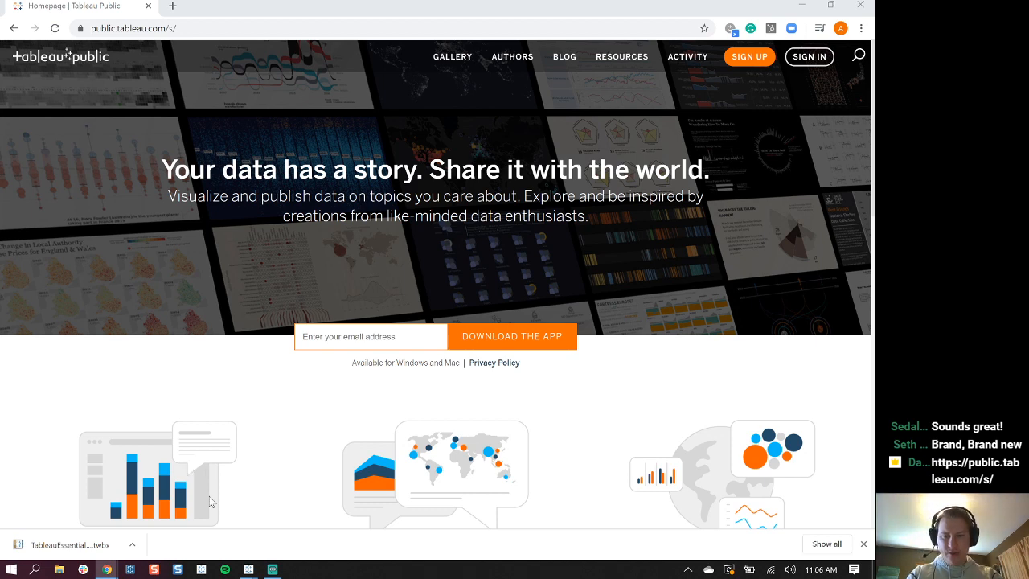
{"action": "left_click", "coordinate": [252, 569]}
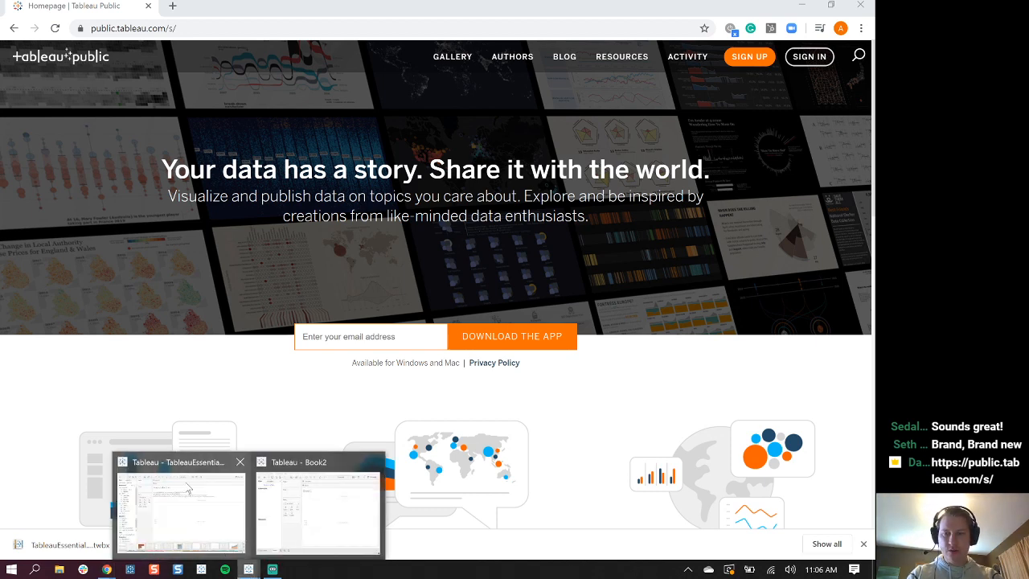
{"action": "left_click", "coordinate": [179, 507]}
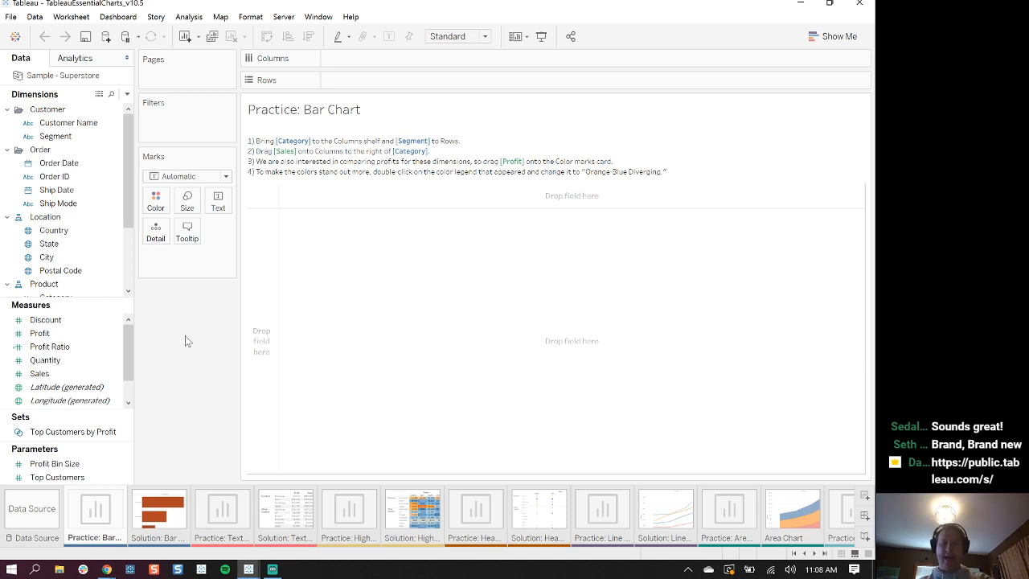
Bring up the empty Book2 workbook window and maximize it
{"action": "mouse_move", "coordinate": [248, 573]}
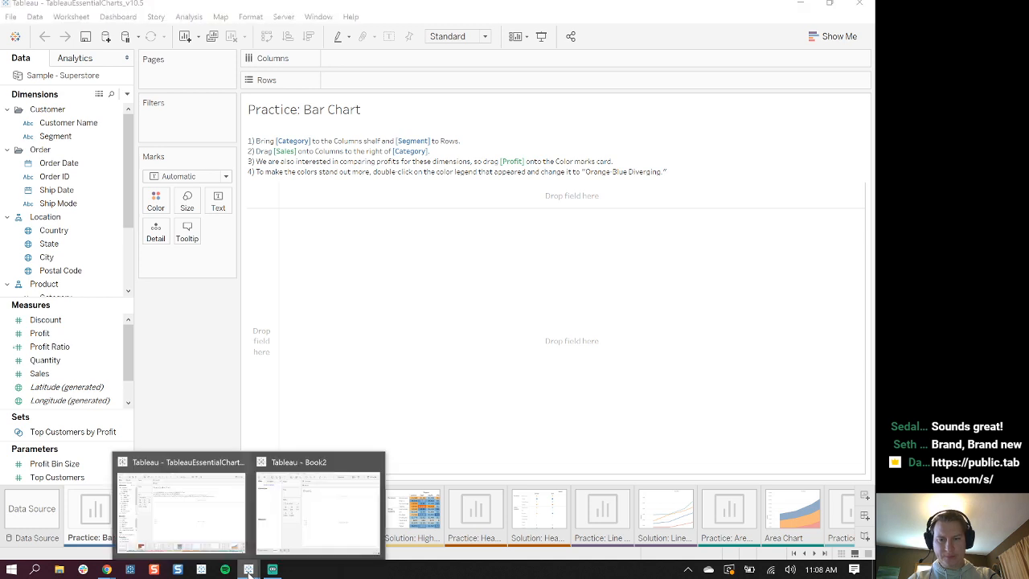
{"action": "left_click", "coordinate": [318, 508]}
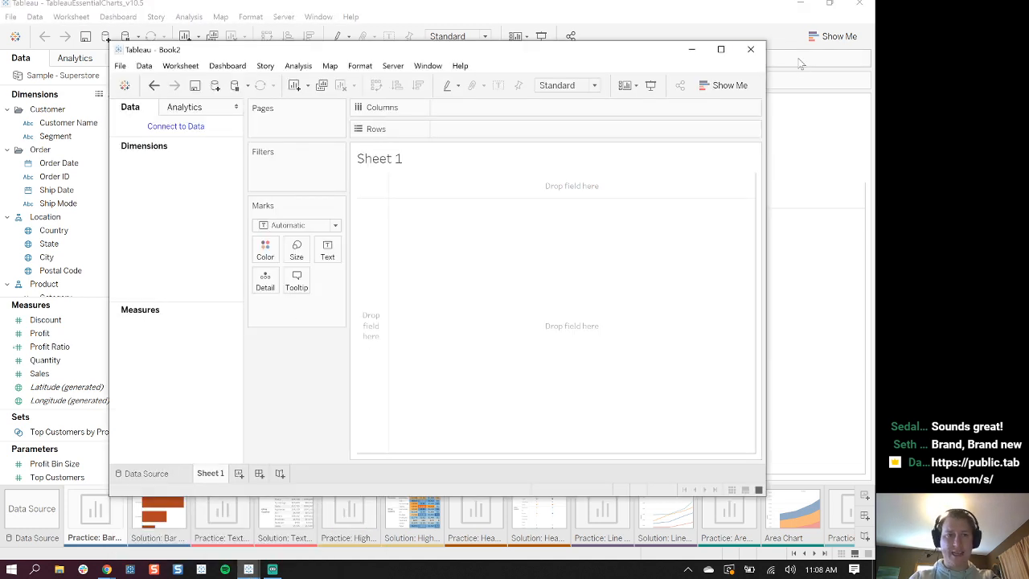
{"action": "left_click", "coordinate": [720, 49]}
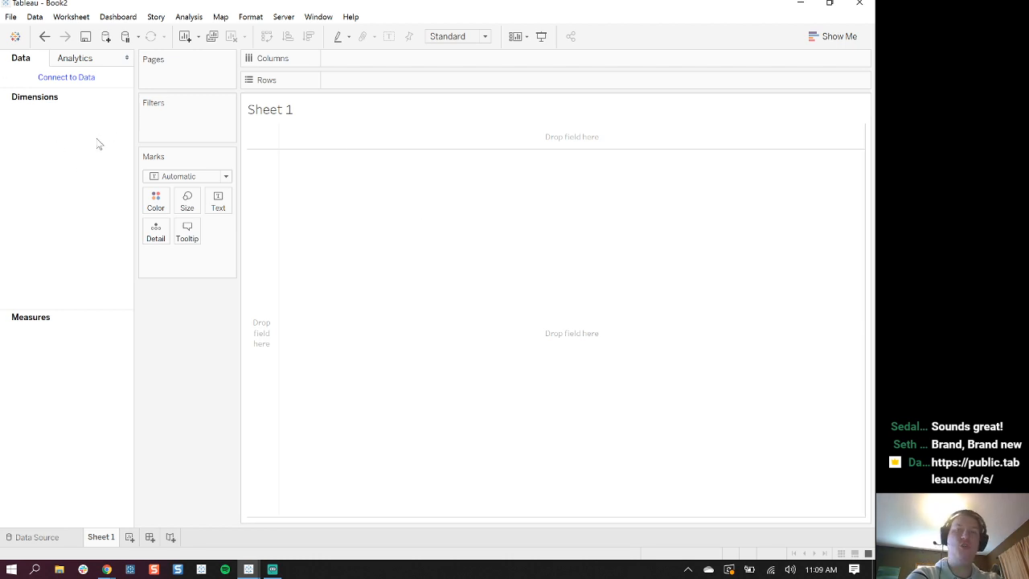
Connect to the Excel file Sample - Superstore.xls and add its Orders sheet to the data source
{"action": "left_click", "coordinate": [67, 78]}
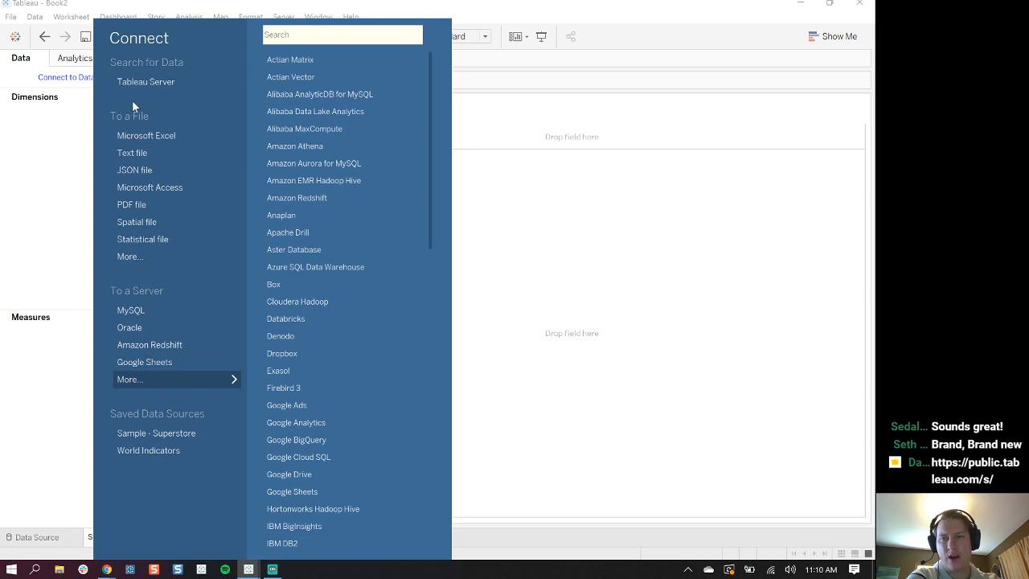
{"action": "left_click", "coordinate": [187, 135]}
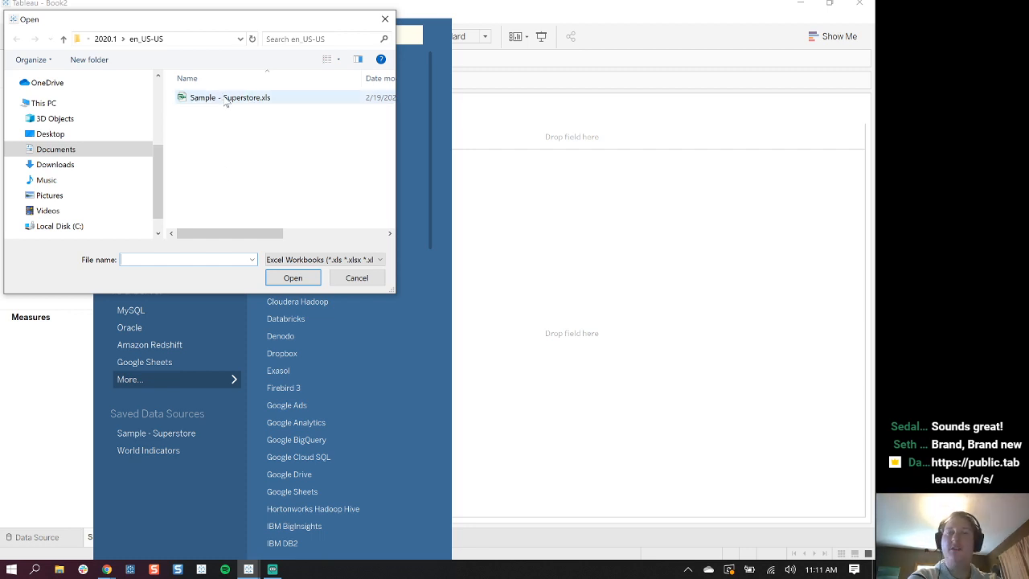
{"action": "double_click", "coordinate": [225, 98]}
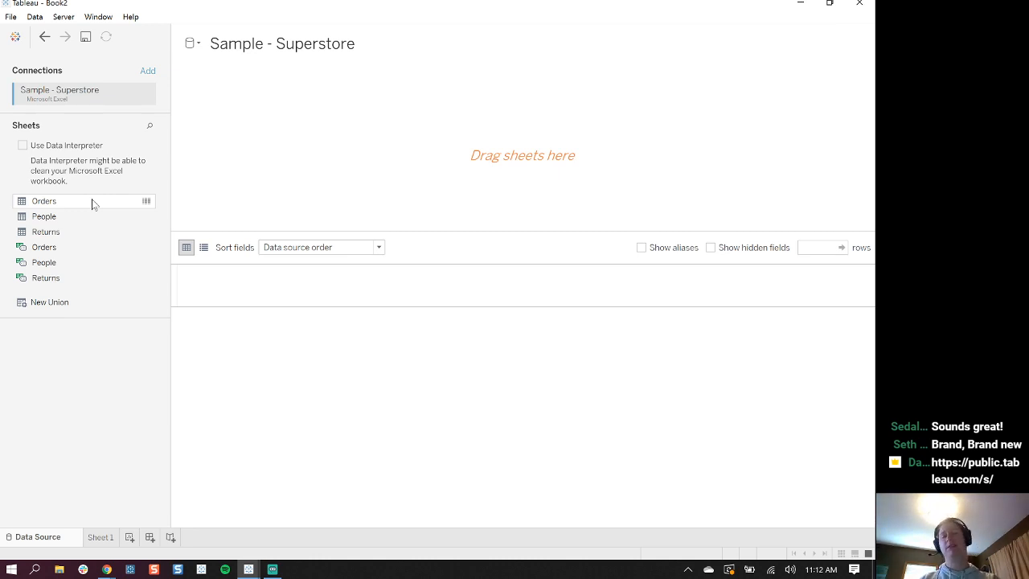
{"action": "left_click_drag", "start_coordinate": [92, 203], "coordinate": [265, 156]}
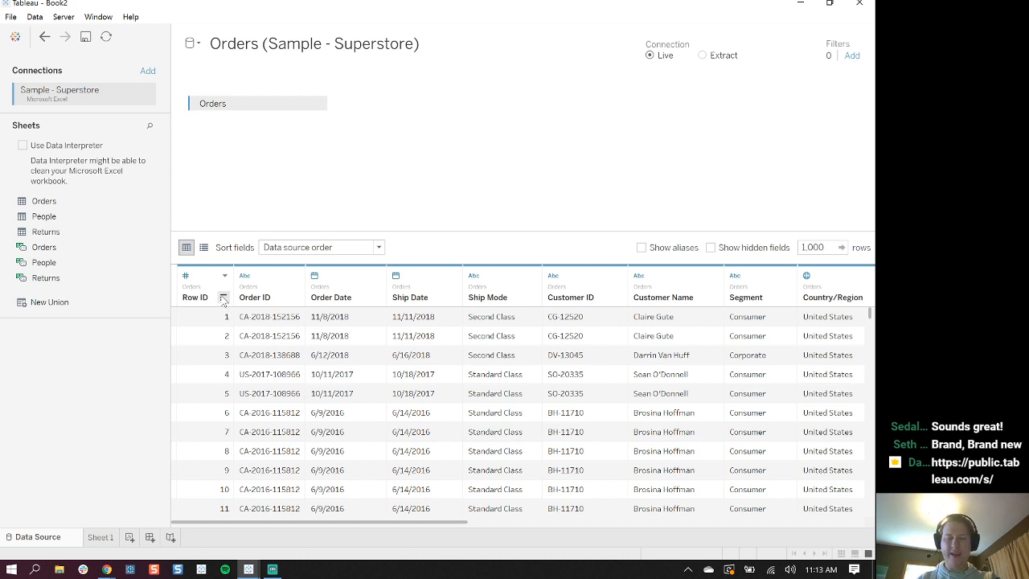
Rename the Row ID column as "Row #" and go to the Sheet 1 worksheet
{"action": "left_click", "coordinate": [225, 275]}
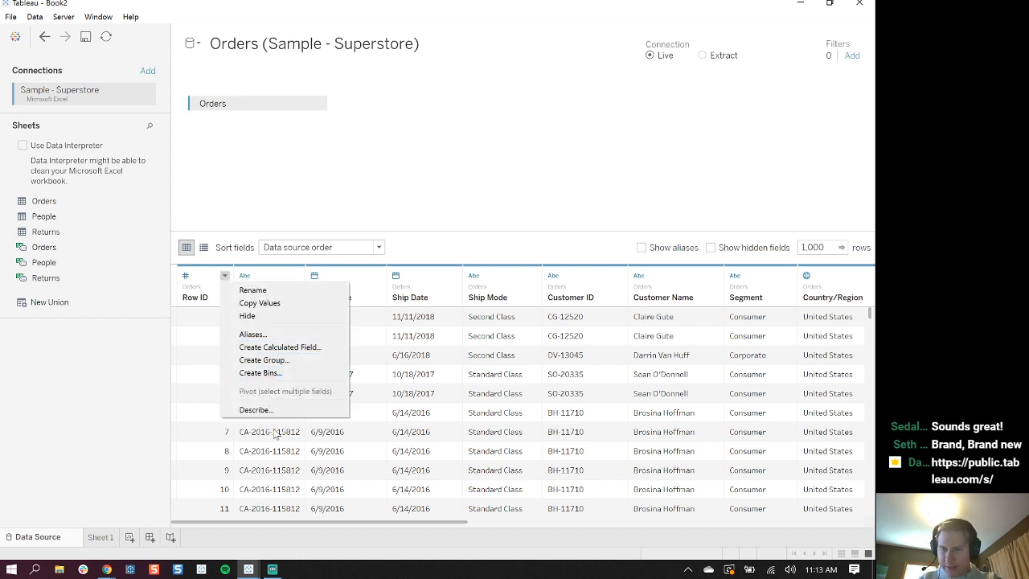
{"action": "left_click", "coordinate": [256, 290]}
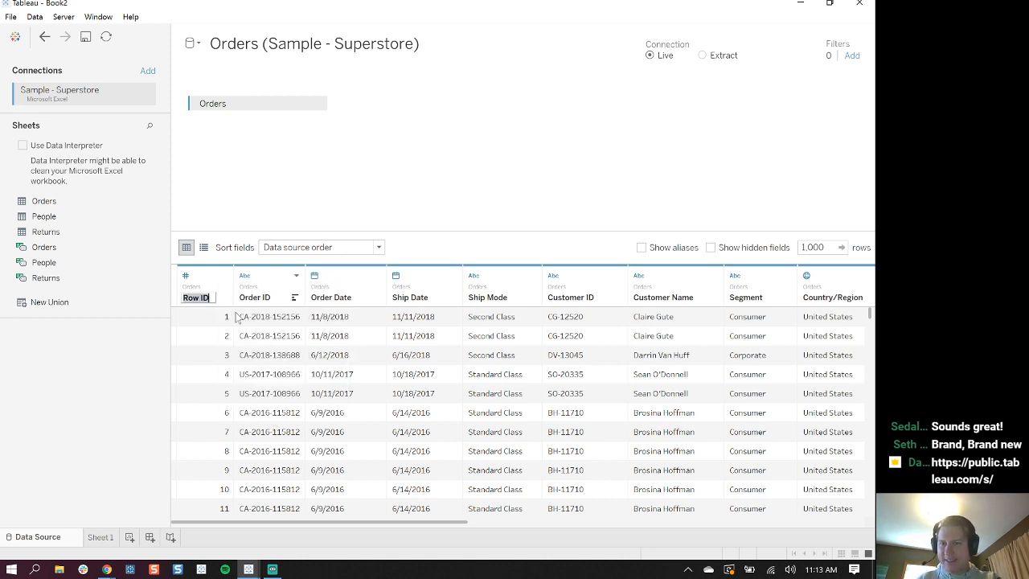
{"action": "type", "text": "Row"}
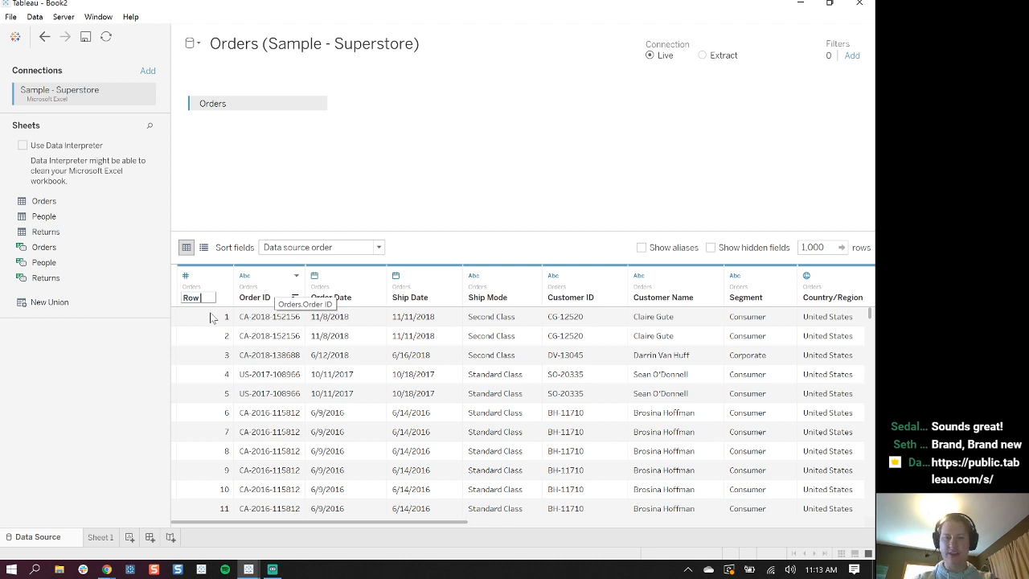
{"action": "type", "text": " #"}
{"action": "key", "text": "Return"}
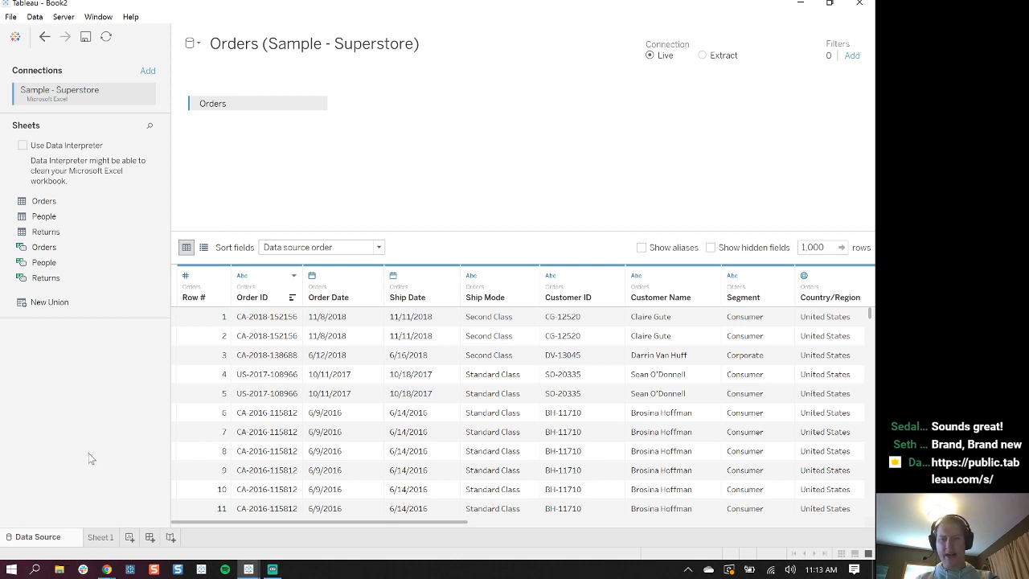
{"action": "left_click", "coordinate": [101, 537]}
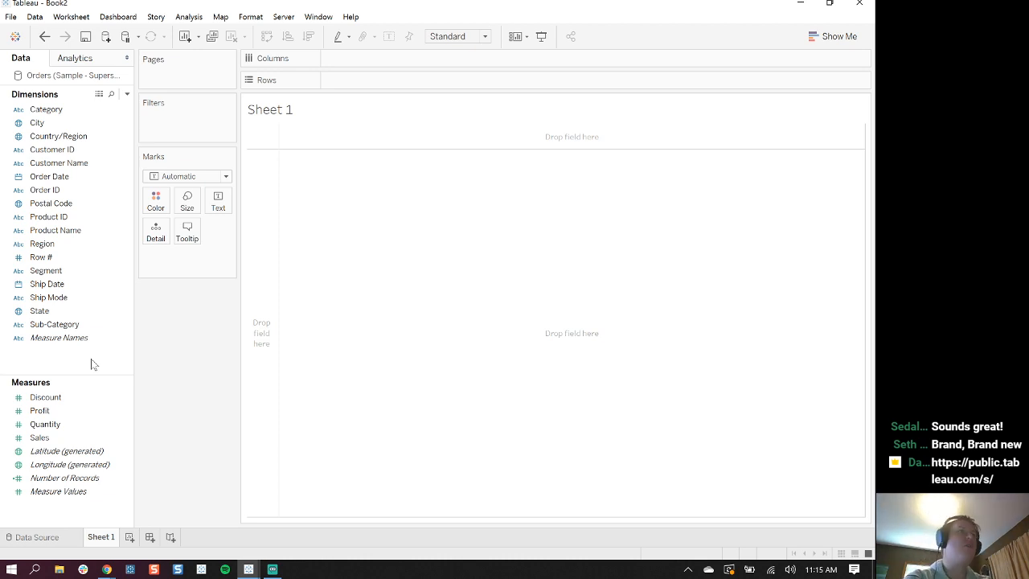
{"action": "left_click", "coordinate": [55, 399]}
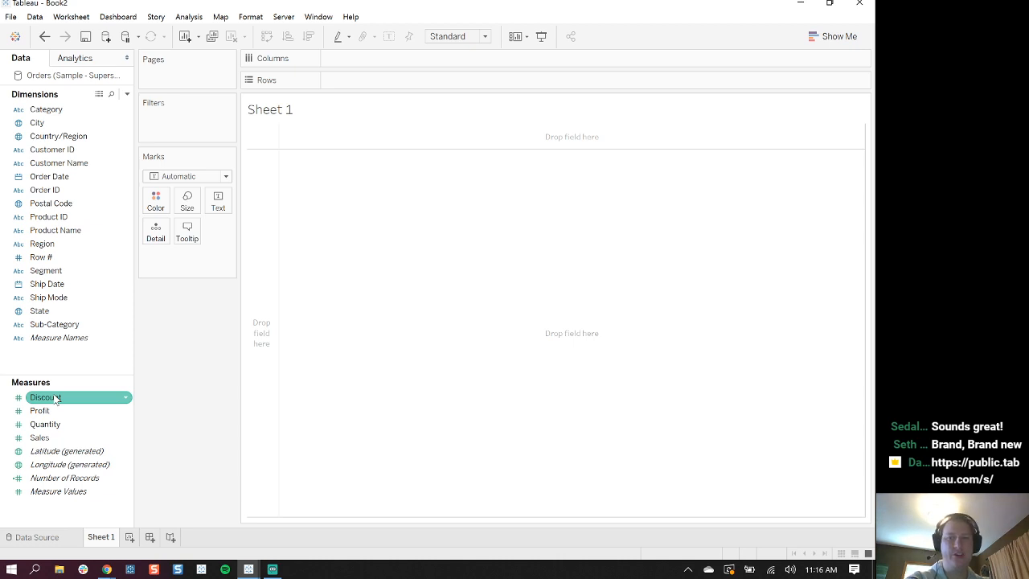
{"action": "left_click_drag", "start_coordinate": [56, 399], "coordinate": [173, 258]}
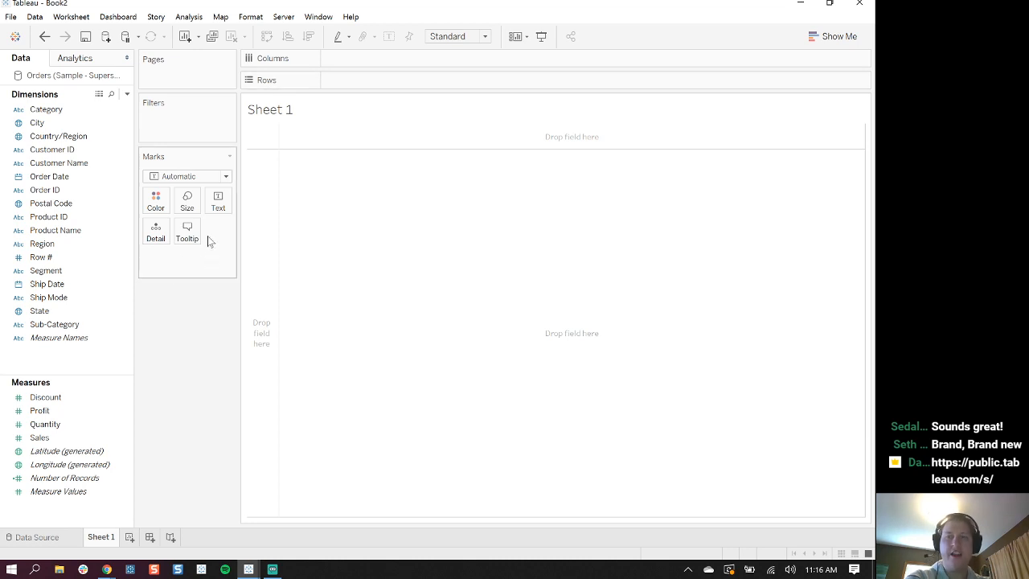
{"action": "left_click", "coordinate": [88, 124]}
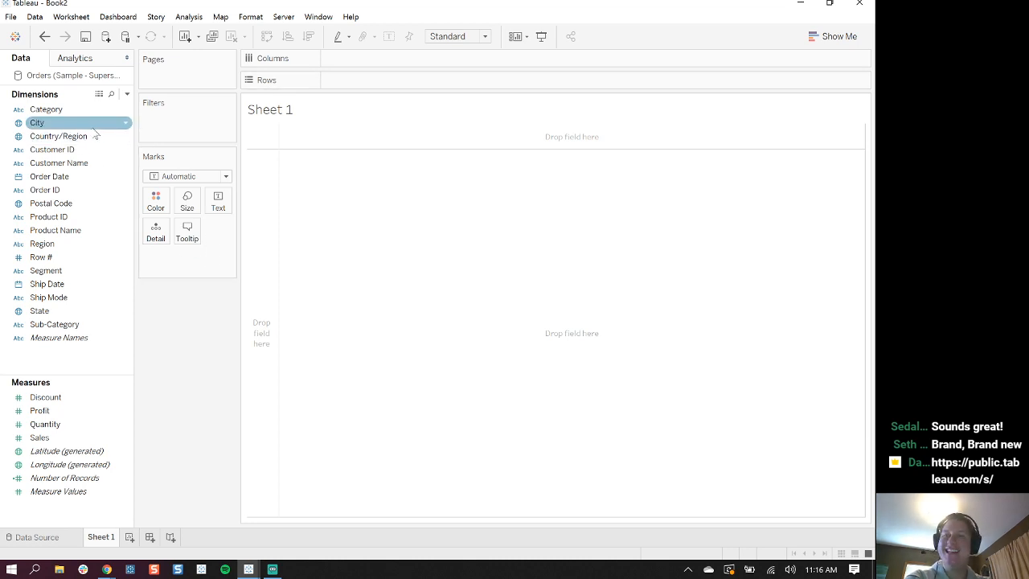
{"action": "left_click", "coordinate": [86, 425]}
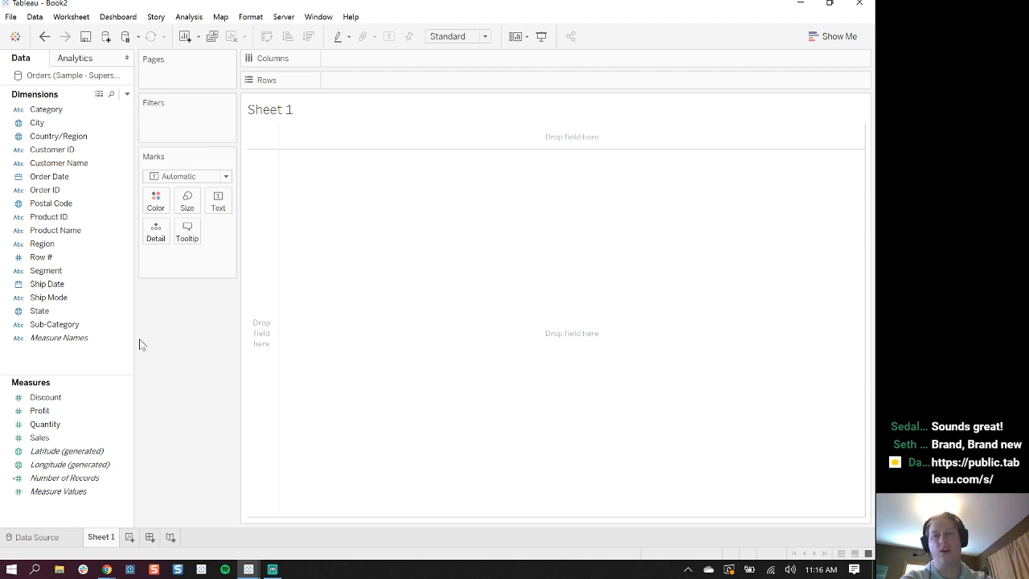
Place the Category dimension on Rows, followed by Sub-Category
{"action": "left_click", "coordinate": [48, 110]}
{"action": "left_click_drag", "start_coordinate": [53, 110], "coordinate": [353, 83]}
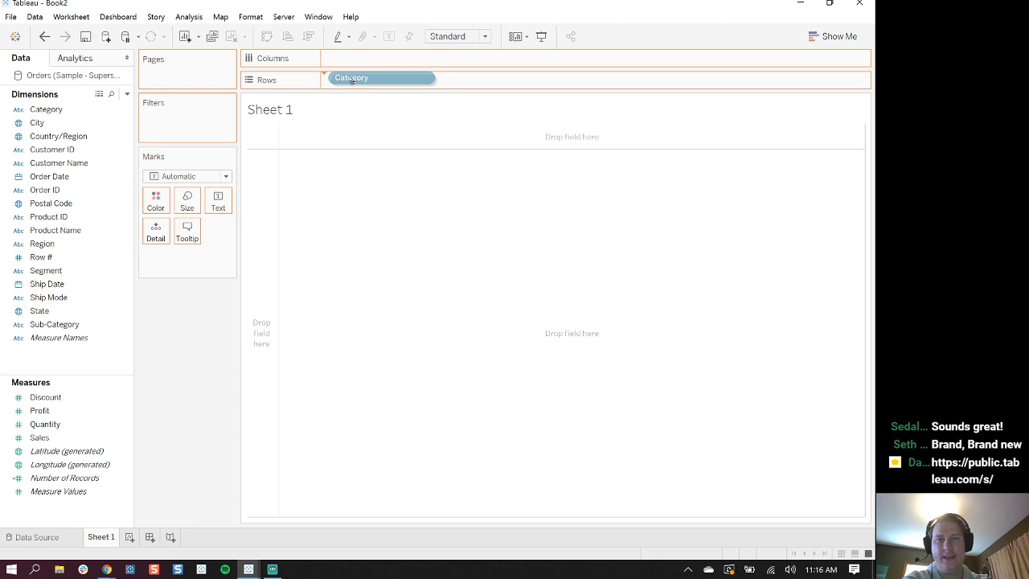
{"action": "left_click_drag", "start_coordinate": [351, 80], "coordinate": [349, 80]}
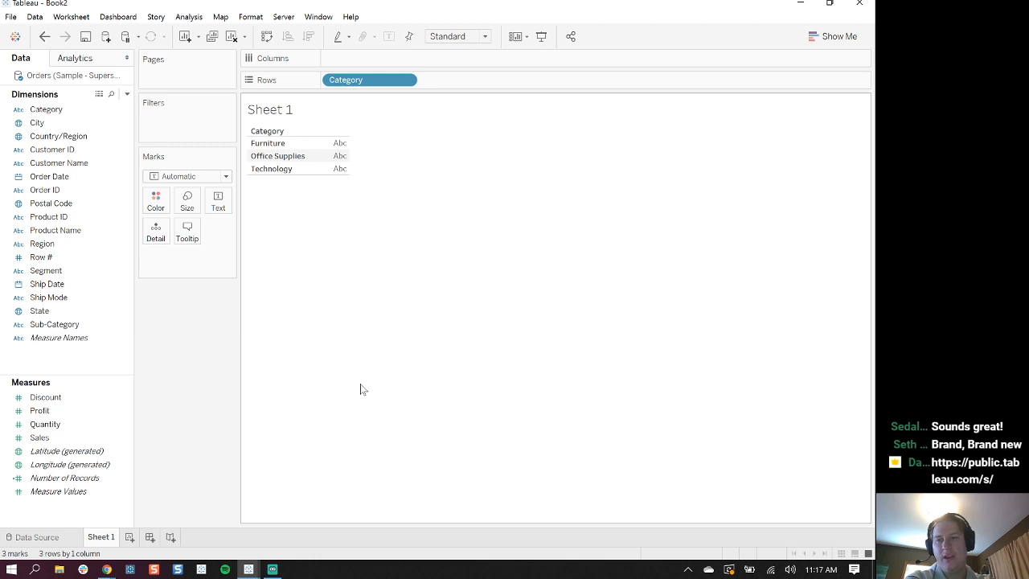
{"action": "left_click", "coordinate": [40, 326]}
{"action": "left_click_drag", "start_coordinate": [45, 330], "coordinate": [455, 85]}
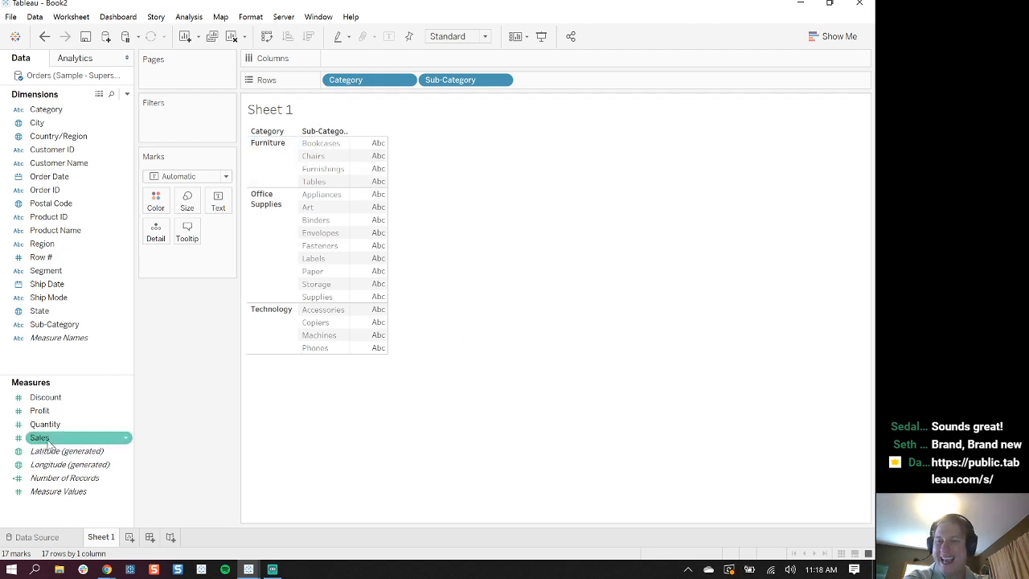
Add Sales to Columns to build a bar chart and fit it to Entire View
{"action": "left_click_drag", "start_coordinate": [38, 437], "coordinate": [359, 63]}
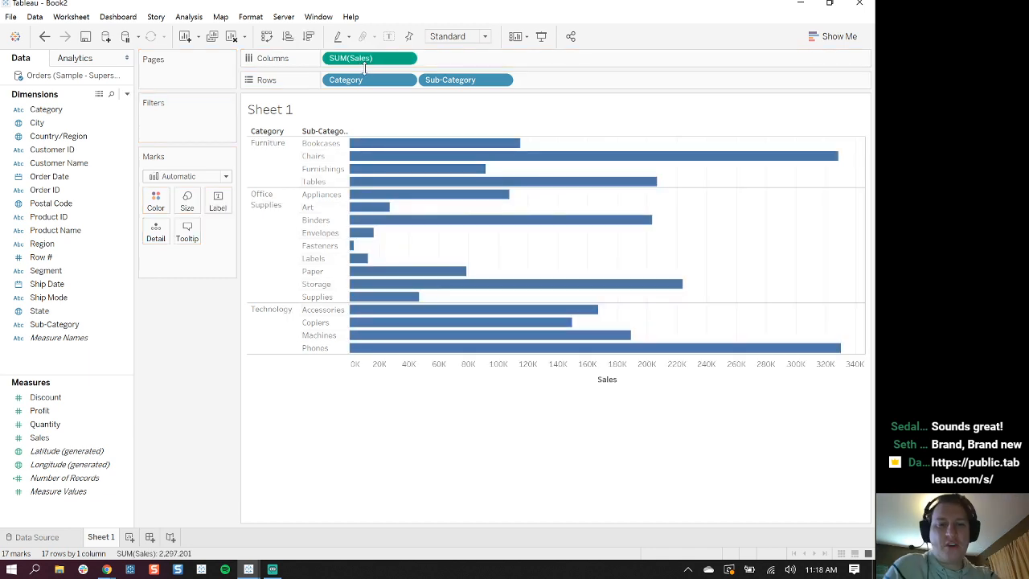
{"action": "left_click", "coordinate": [485, 37]}
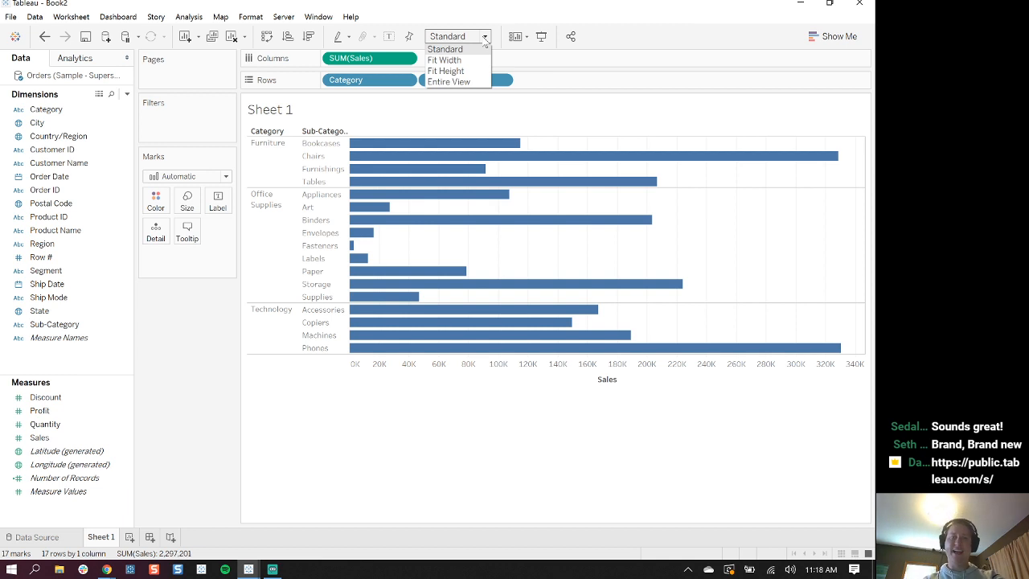
{"action": "left_click", "coordinate": [455, 83]}
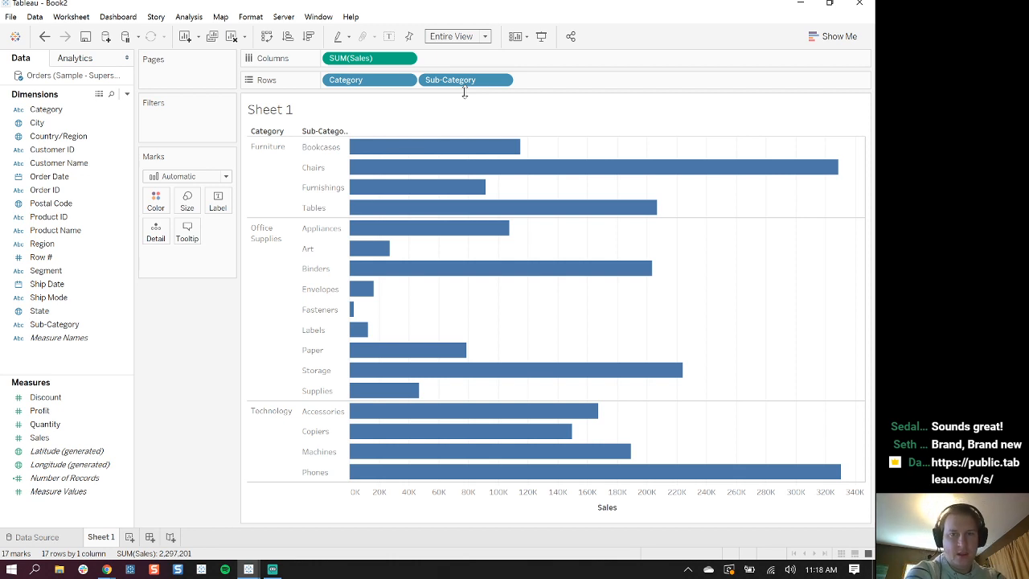
{"action": "mouse_move", "coordinate": [644, 177]}
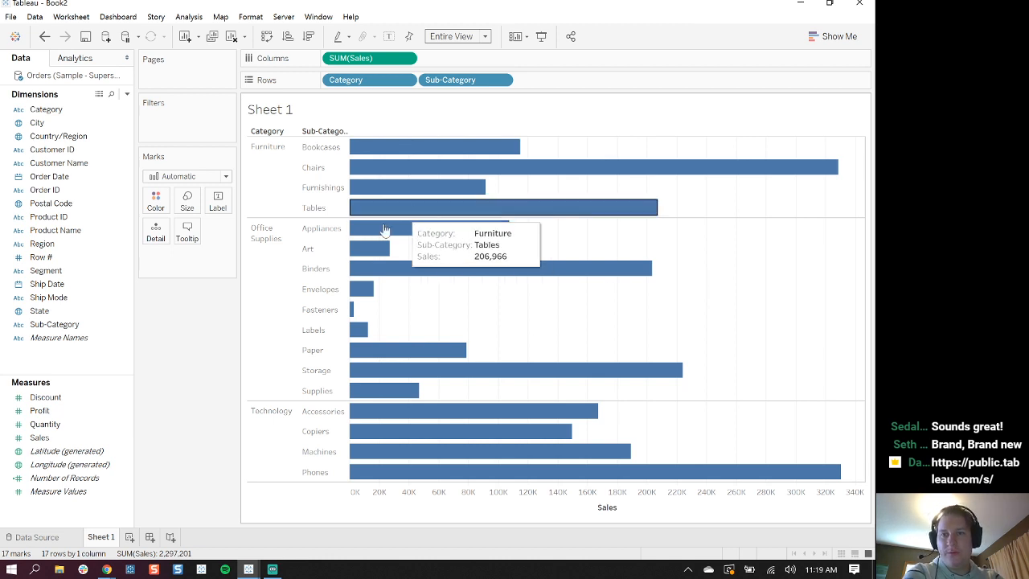
Clear the worksheet and rebuild Rows with Category followed by Sub-Category
{"action": "left_click", "coordinate": [232, 37]}
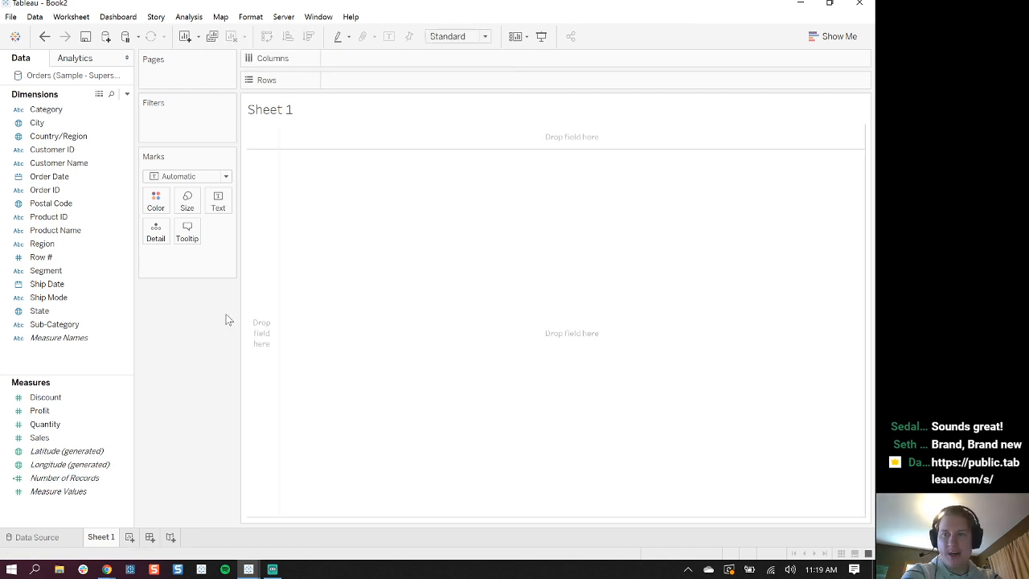
{"action": "left_click_drag", "start_coordinate": [87, 107], "coordinate": [369, 83]}
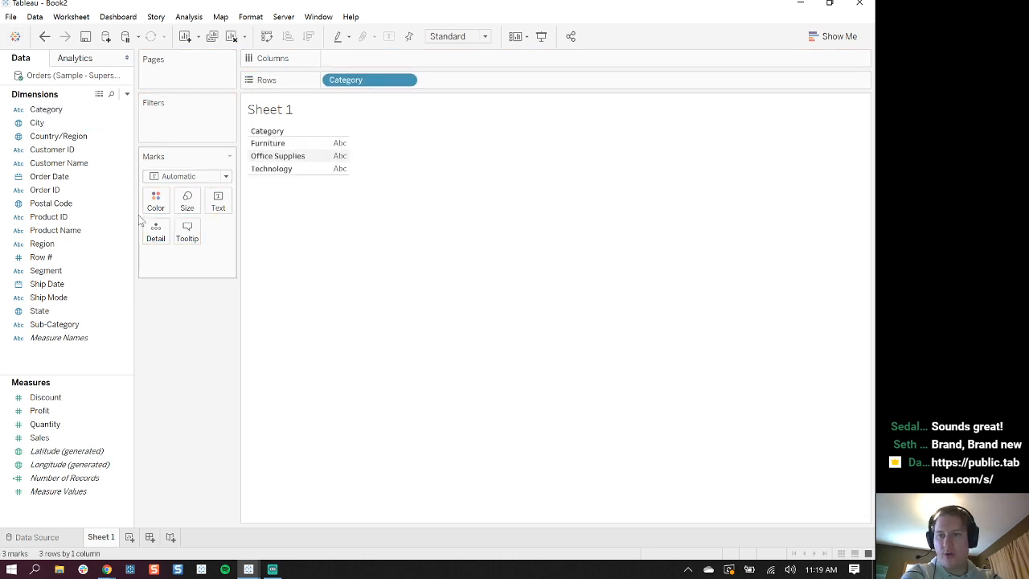
{"action": "left_click_drag", "start_coordinate": [63, 325], "coordinate": [479, 78]}
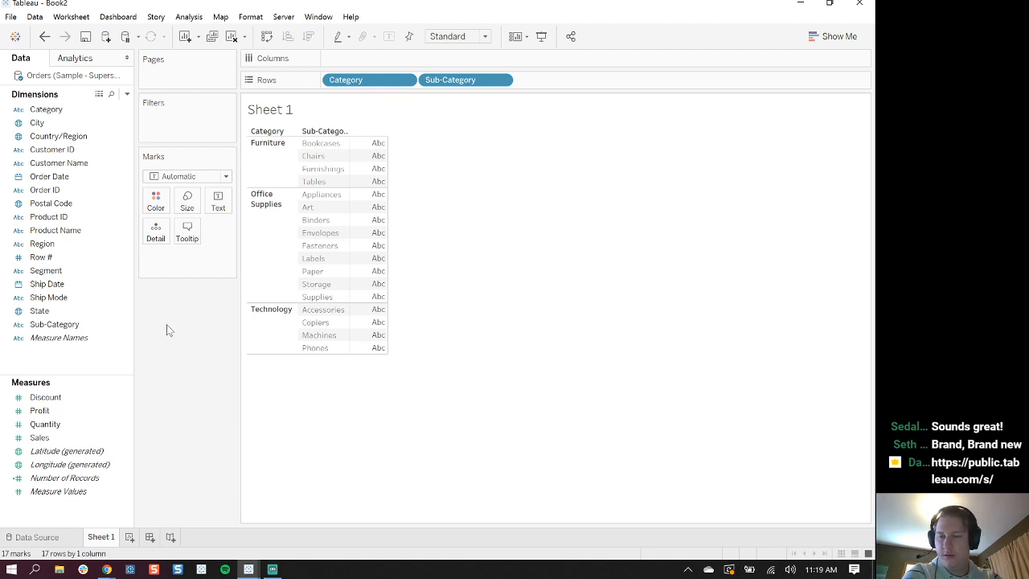
Plot Sales on Columns as bars and set the view size to Entire View
{"action": "left_click_drag", "start_coordinate": [40, 438], "coordinate": [366, 58]}
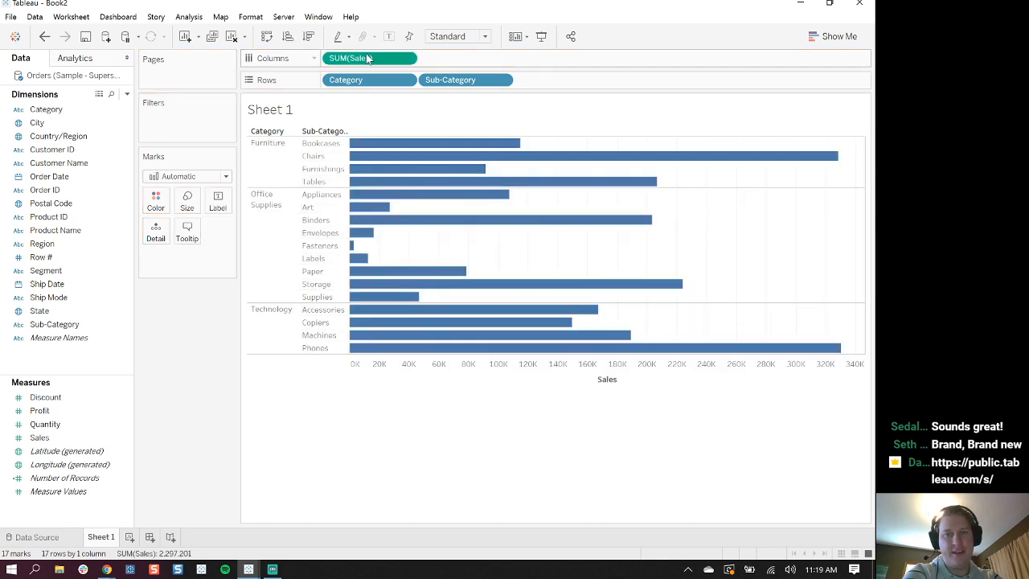
{"action": "left_click", "coordinate": [485, 38]}
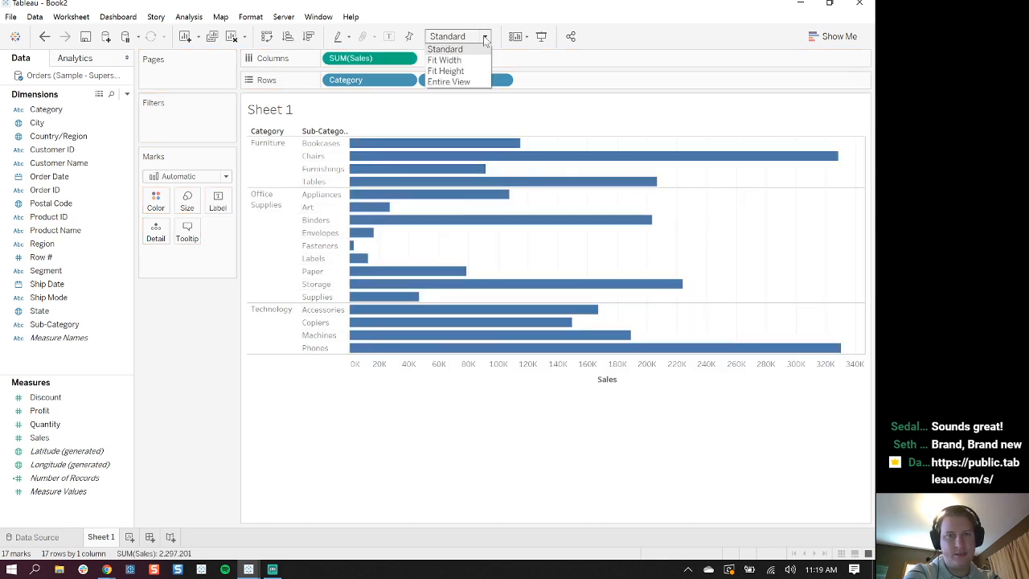
{"action": "left_click", "coordinate": [472, 84]}
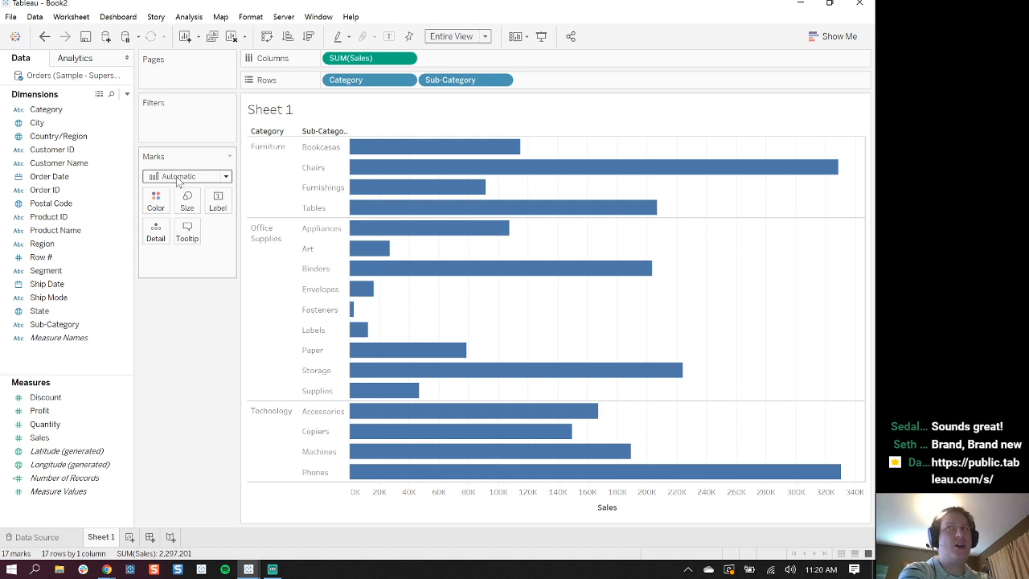
Set the mark type to Bar and label each bar with its Sales value
{"action": "left_click", "coordinate": [226, 177]}
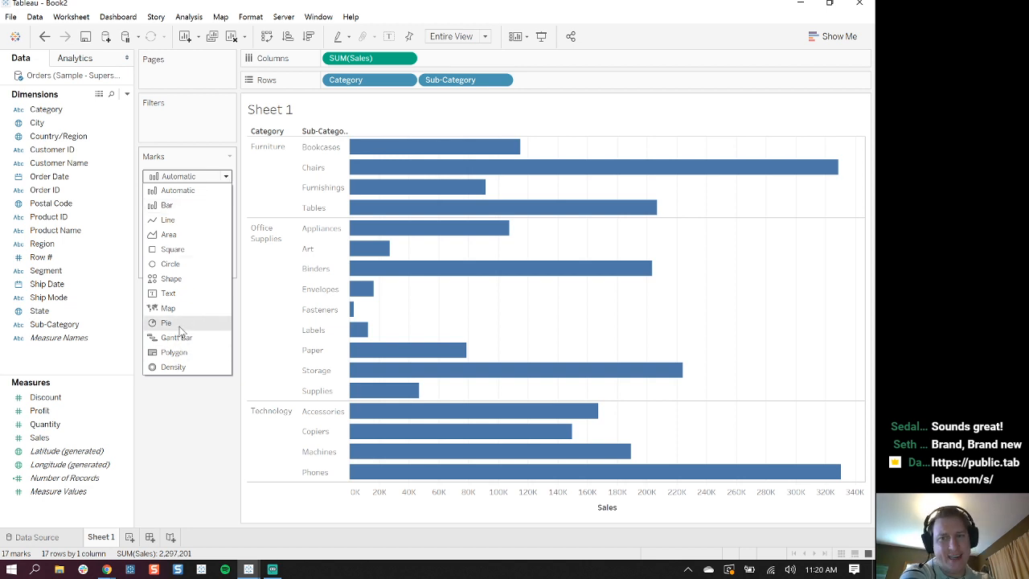
{"action": "left_click", "coordinate": [178, 205]}
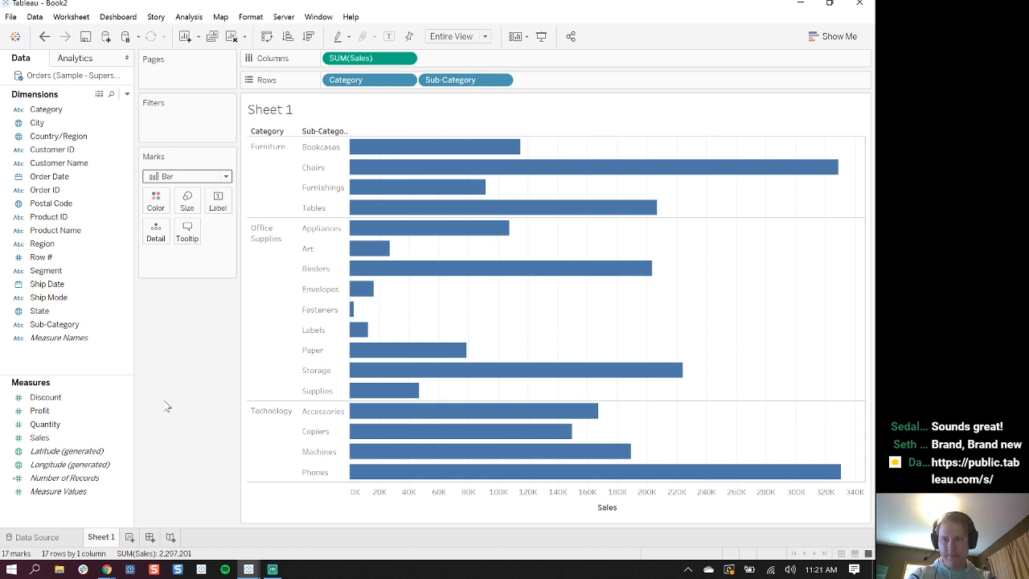
{"action": "mouse_move", "coordinate": [42, 441]}
{"action": "left_mouse_down"}
{"action": "mouse_move", "coordinate": [60, 436]}
{"action": "mouse_move", "coordinate": [172, 303]}
{"action": "mouse_move", "coordinate": [156, 202]}
{"action": "left_mouse_up"}
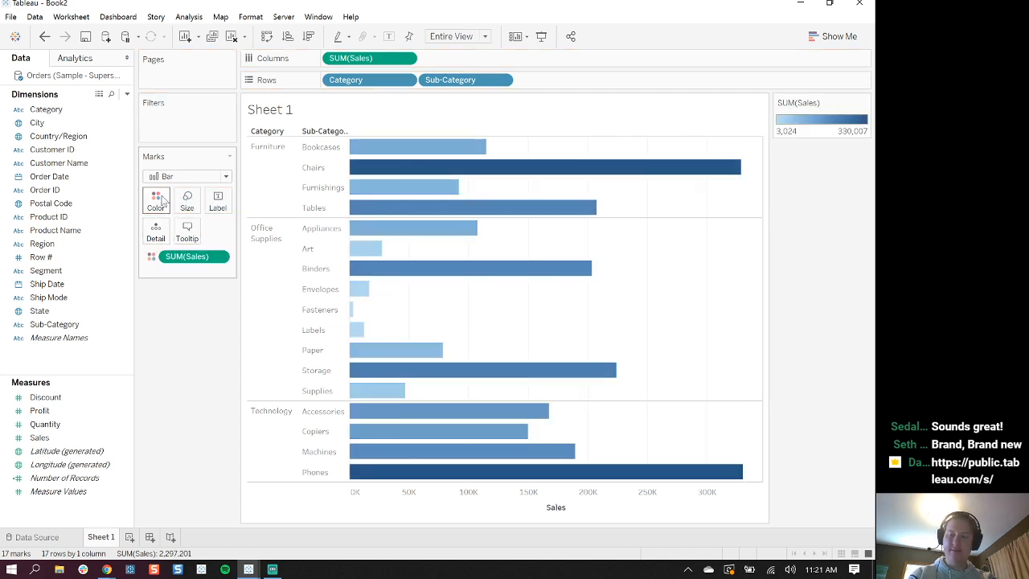
{"action": "key", "text": "ctrl+z"}
{"action": "left_click_drag", "start_coordinate": [48, 443], "coordinate": [218, 208]}
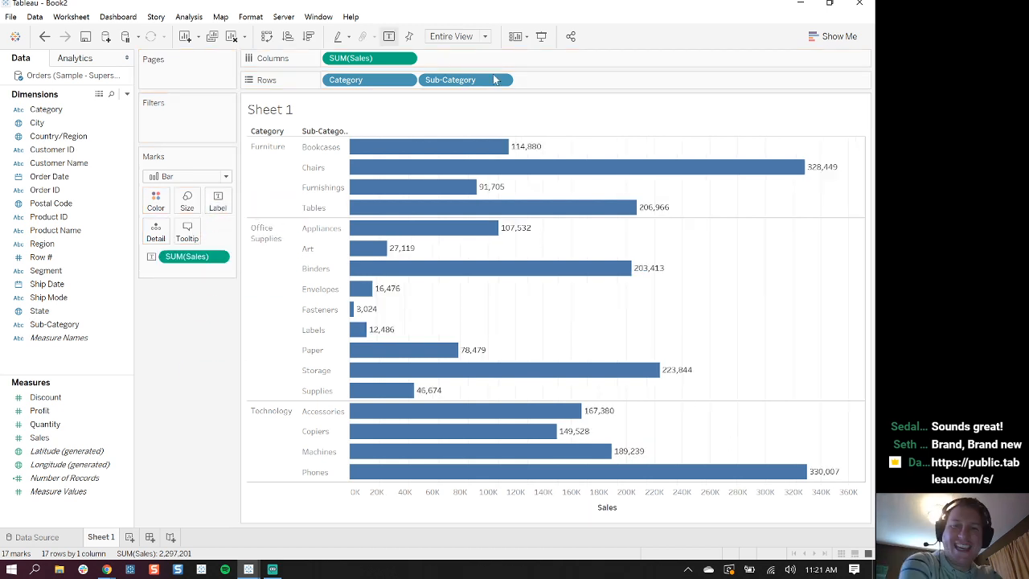
{"action": "mouse_move", "coordinate": [524, 155]}
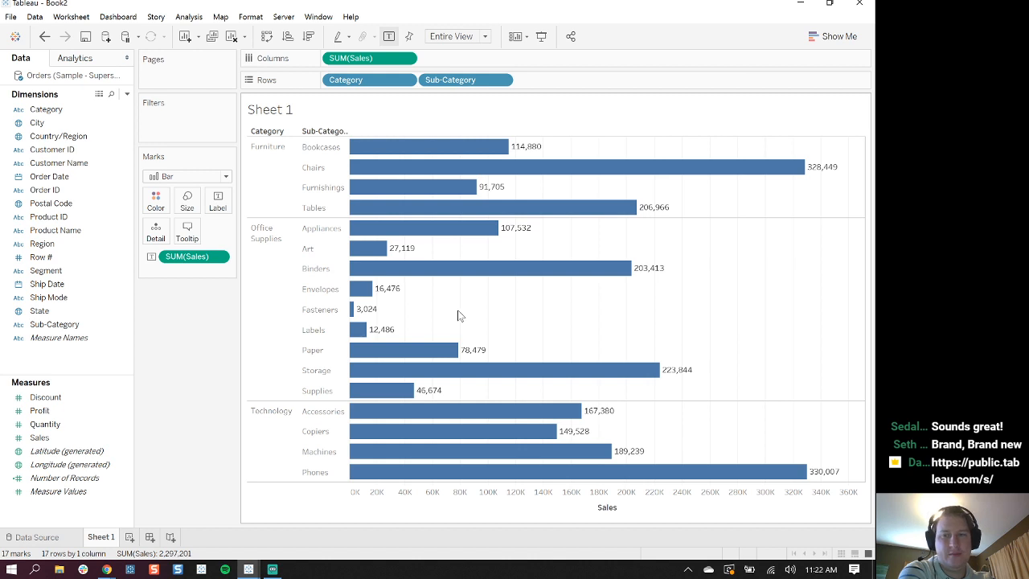
Format the Sales labels as Currency (Custom) with 0 decimal places and display units of Thousands (K)
{"action": "left_click", "coordinate": [219, 256]}
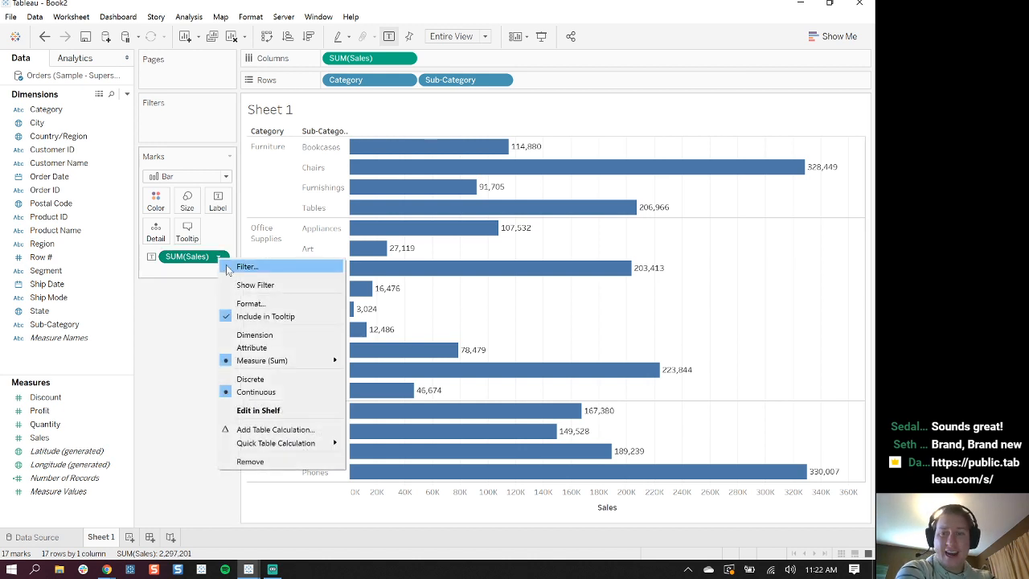
{"action": "left_click", "coordinate": [264, 304]}
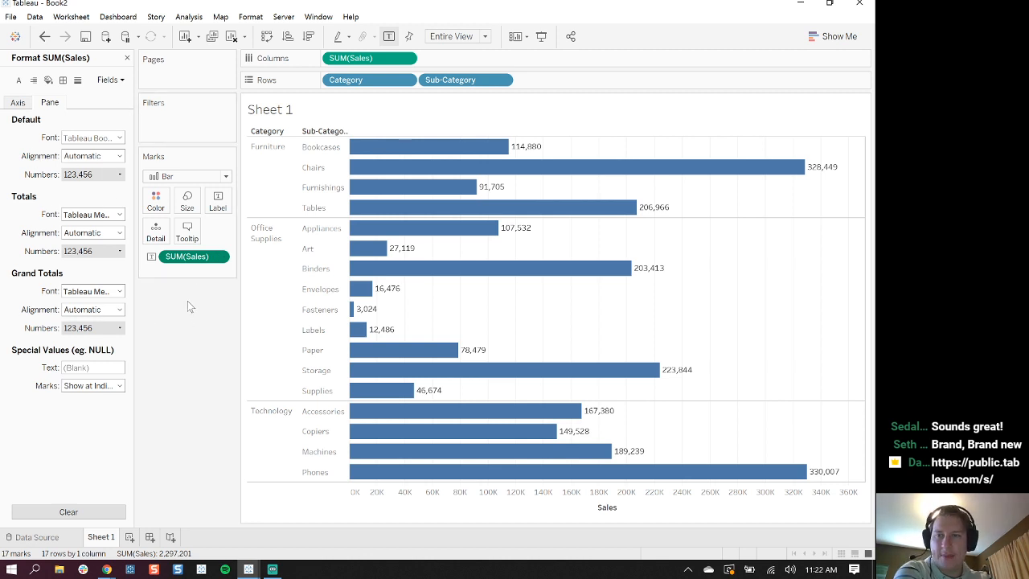
{"action": "left_click", "coordinate": [120, 176]}
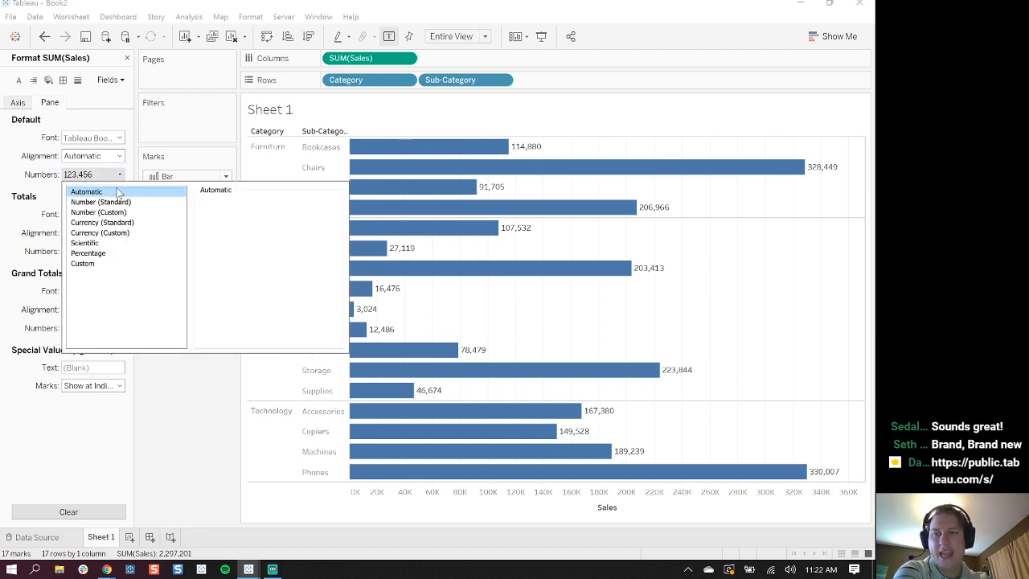
{"action": "left_click", "coordinate": [111, 233]}
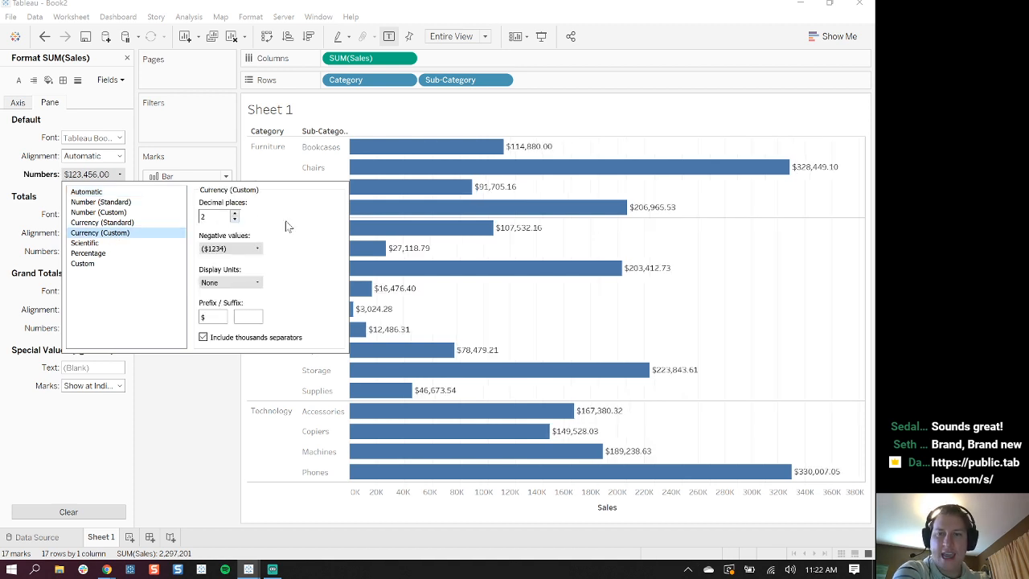
{"action": "left_click", "coordinate": [234, 220]}
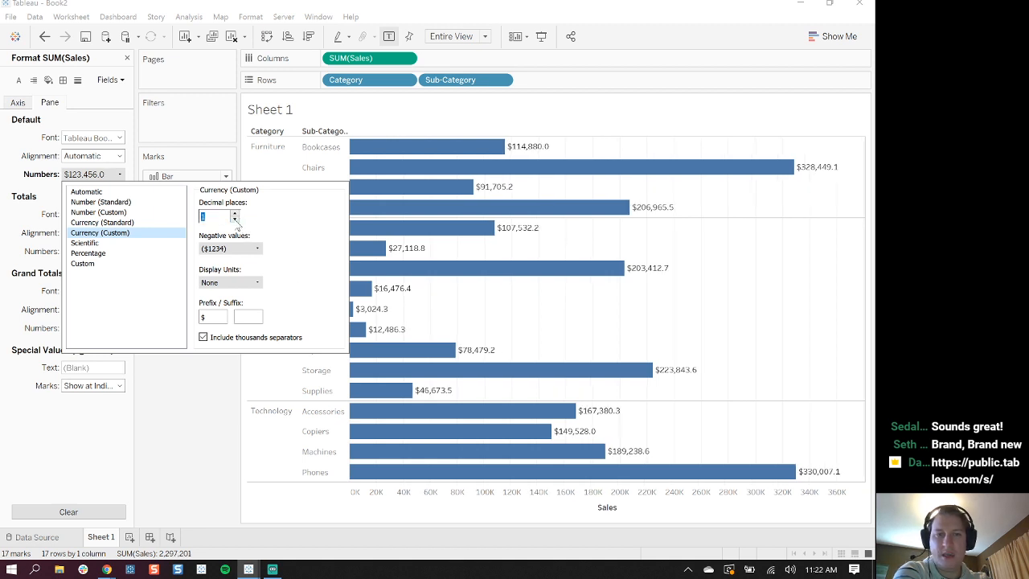
{"action": "left_click", "coordinate": [235, 219]}
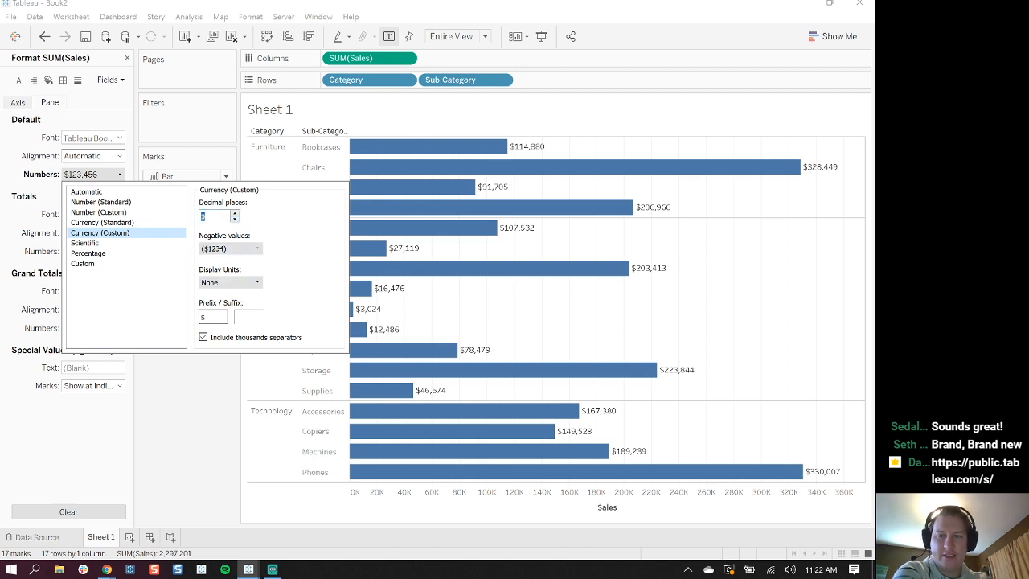
{"action": "left_click", "coordinate": [258, 282]}
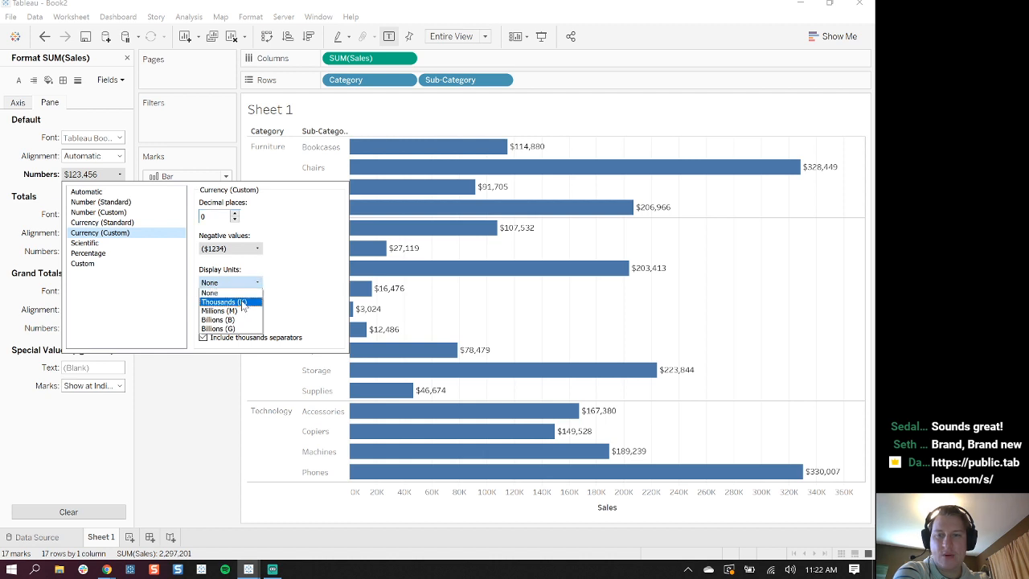
{"action": "left_click", "coordinate": [241, 302]}
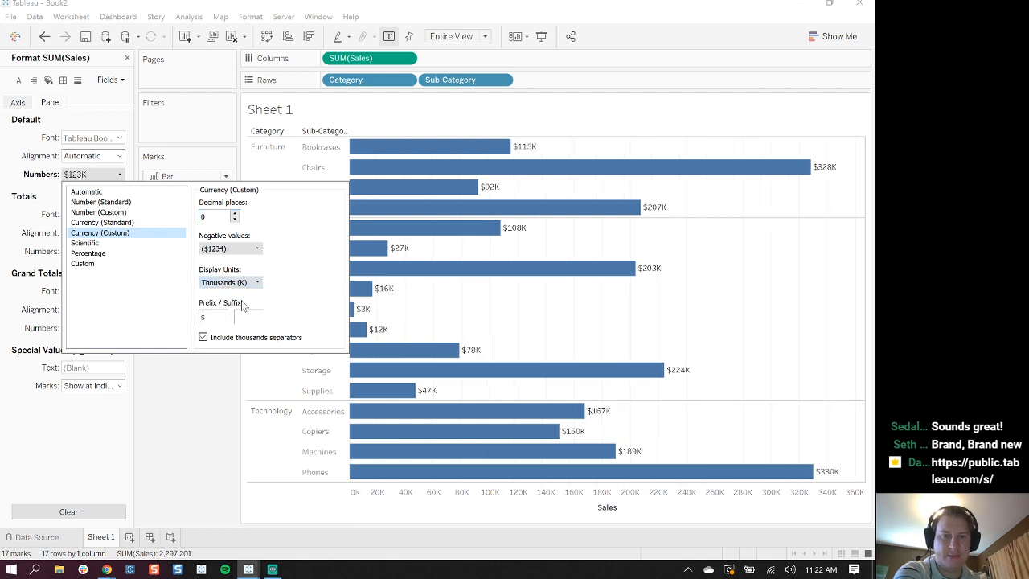
{"action": "left_click", "coordinate": [177, 432]}
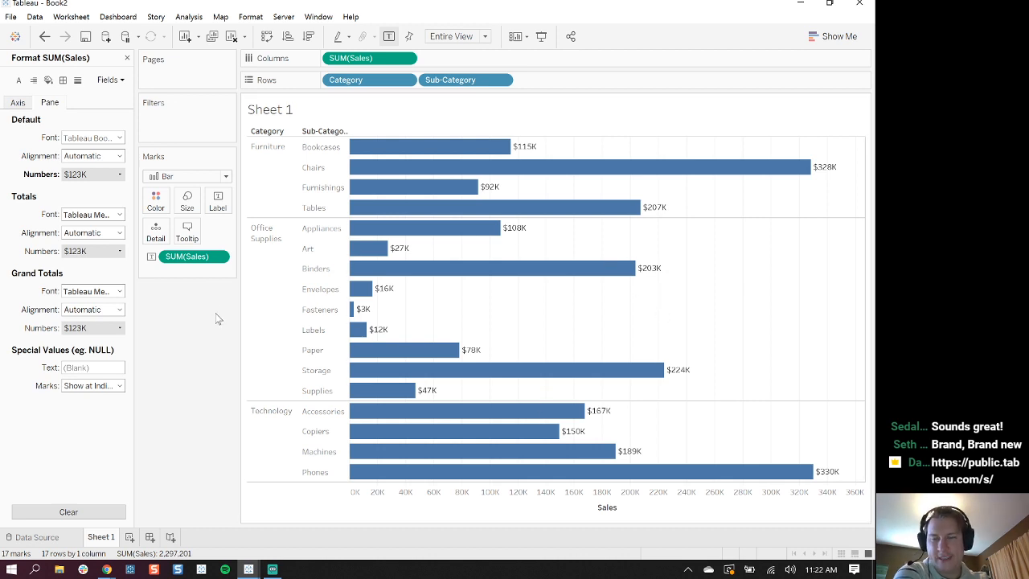
Set the default font size of the Sales labels to 12 and close the formatting options
{"action": "left_click", "coordinate": [119, 138]}
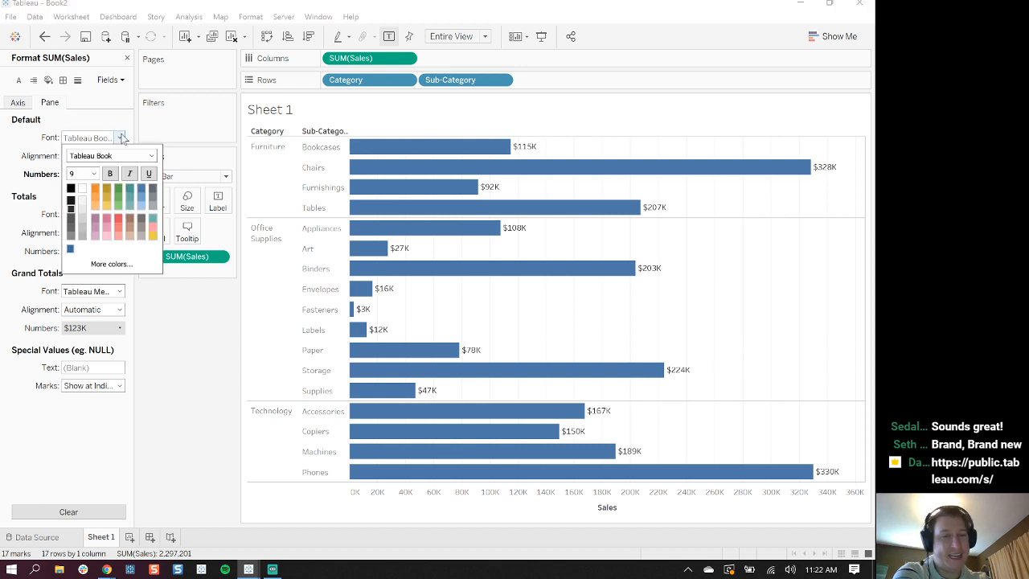
{"action": "left_click", "coordinate": [94, 175]}
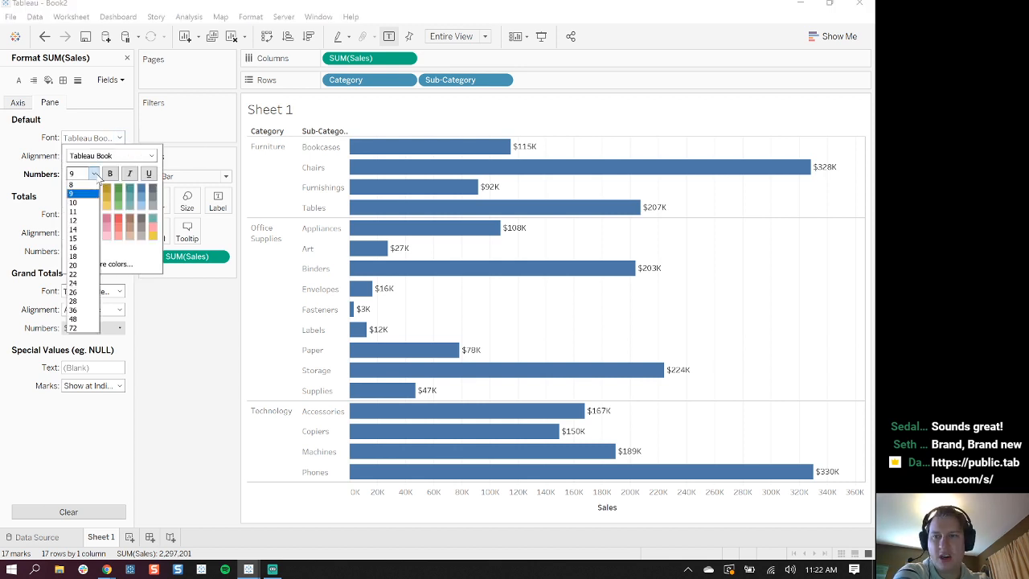
{"action": "left_click", "coordinate": [94, 219]}
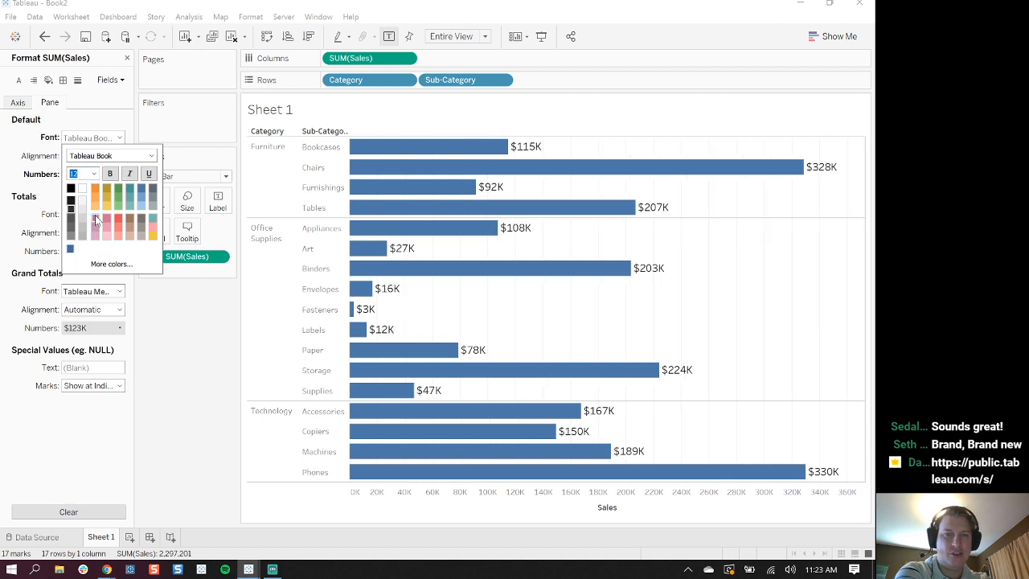
{"action": "left_click", "coordinate": [189, 352]}
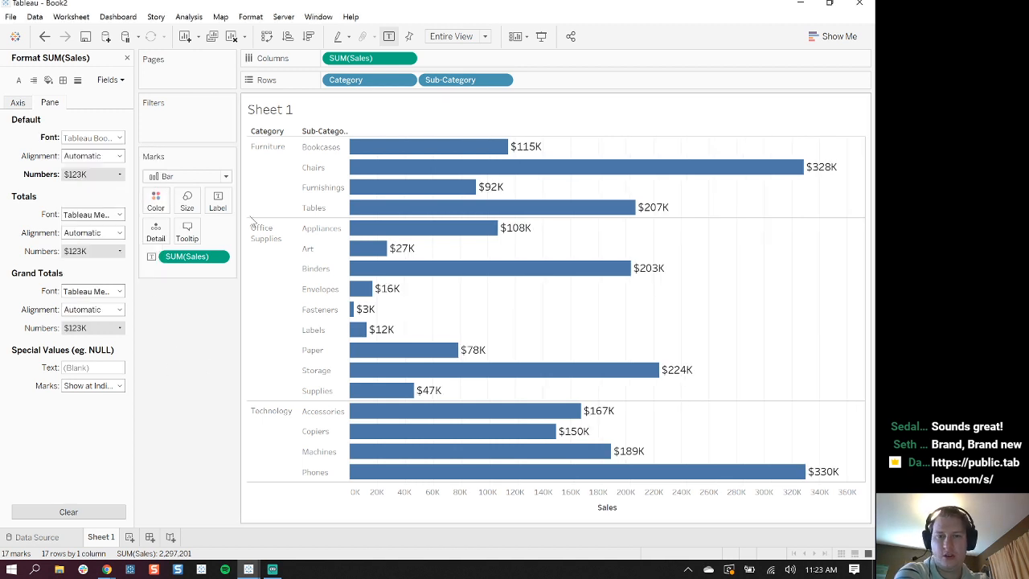
{"action": "left_click", "coordinate": [126, 58]}
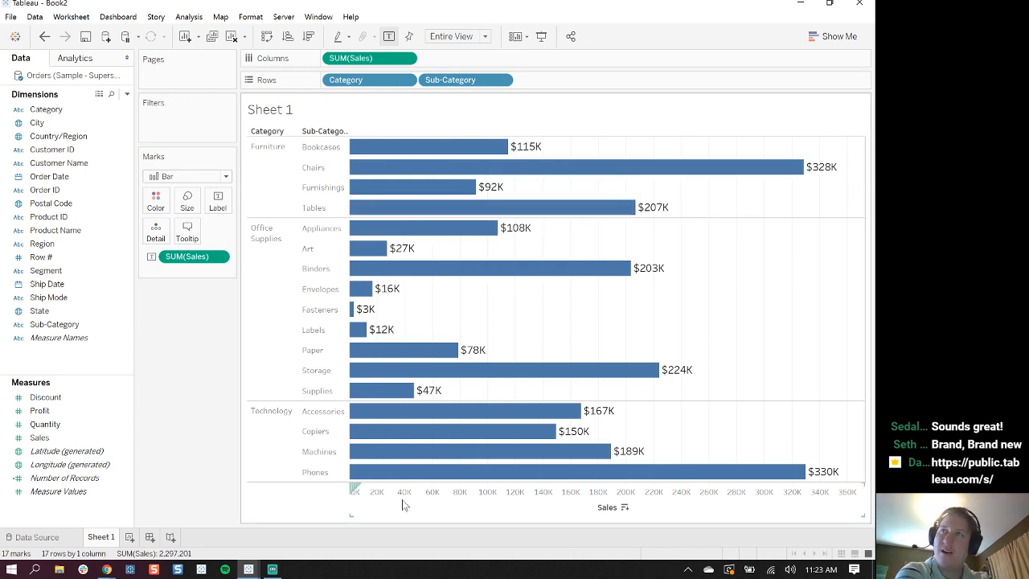
Hide the header of the Sales axis below the bars
{"action": "mouse_move", "coordinate": [813, 474]}
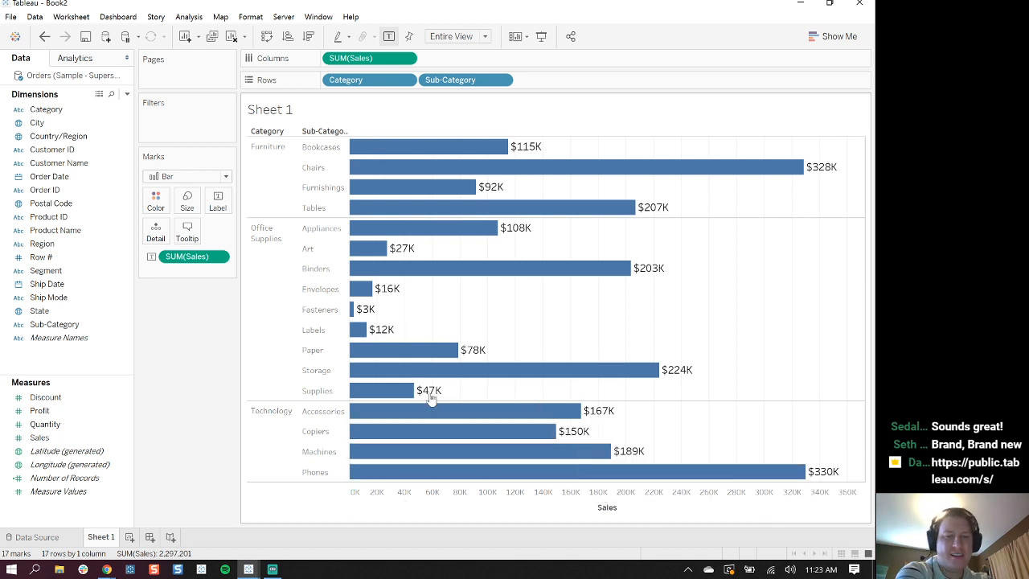
{"action": "right_click", "coordinate": [534, 497]}
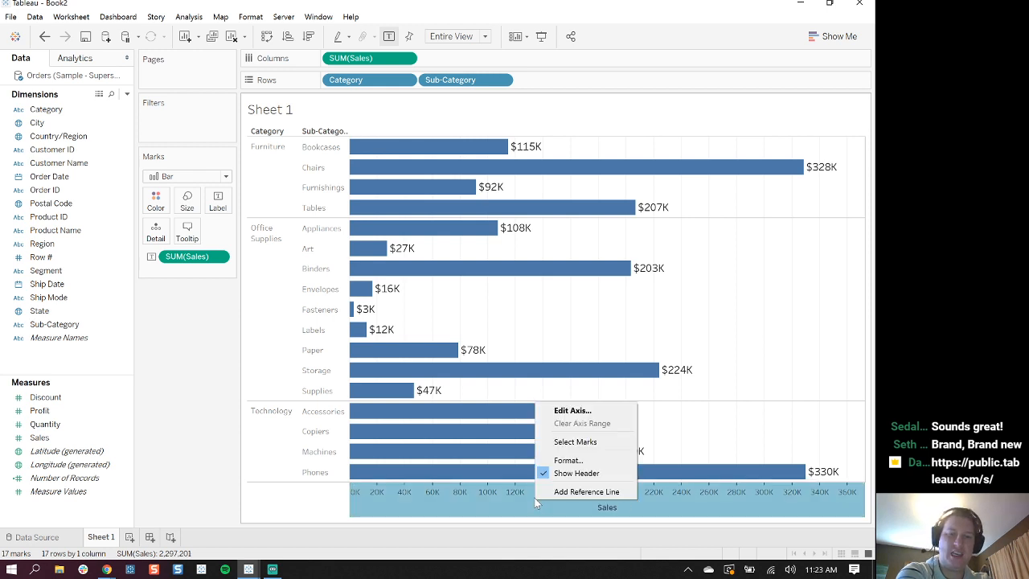
{"action": "left_click", "coordinate": [576, 475]}
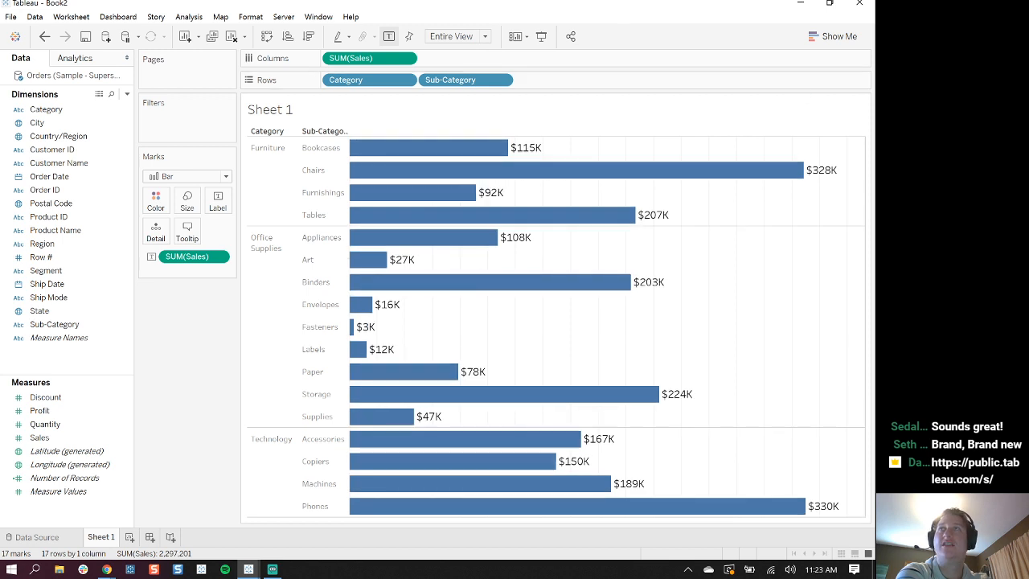
{"action": "key", "text": "alt+Tab"}
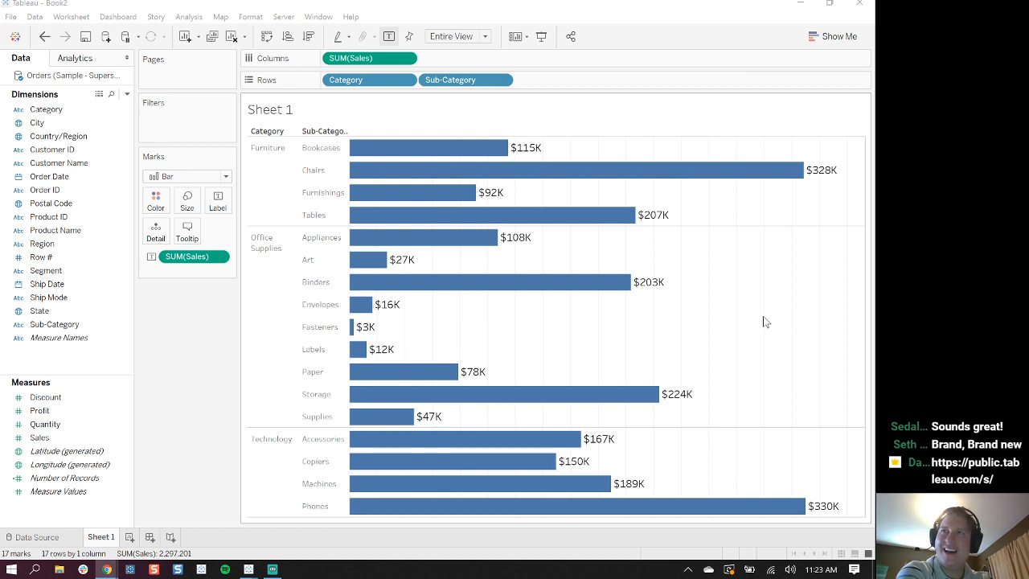
Set the grid lines for columns to None and close the line formatting options
{"action": "right_click", "coordinate": [722, 323]}
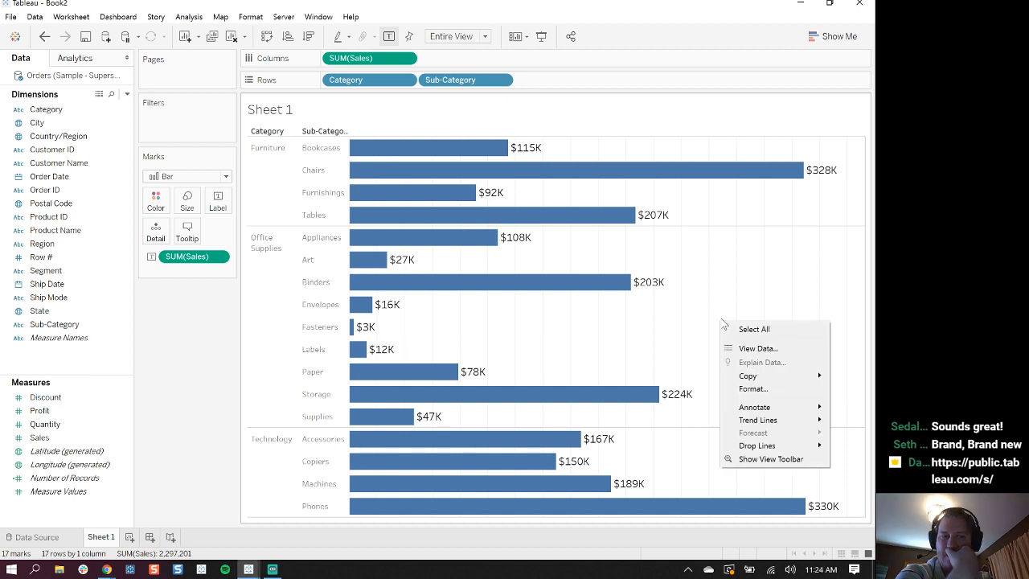
{"action": "left_click", "coordinate": [756, 389]}
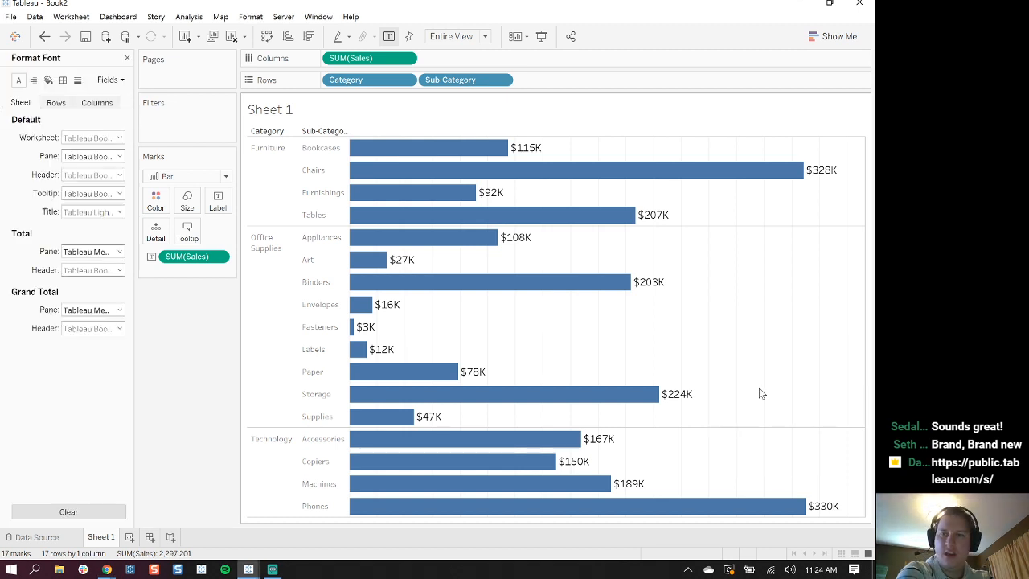
{"action": "left_click", "coordinate": [77, 79]}
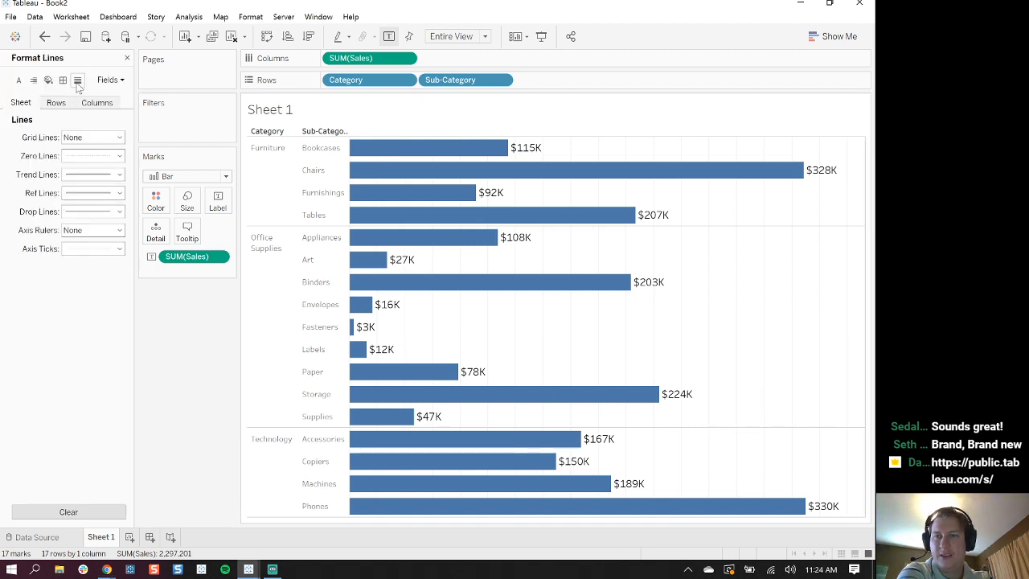
{"action": "left_click", "coordinate": [120, 156]}
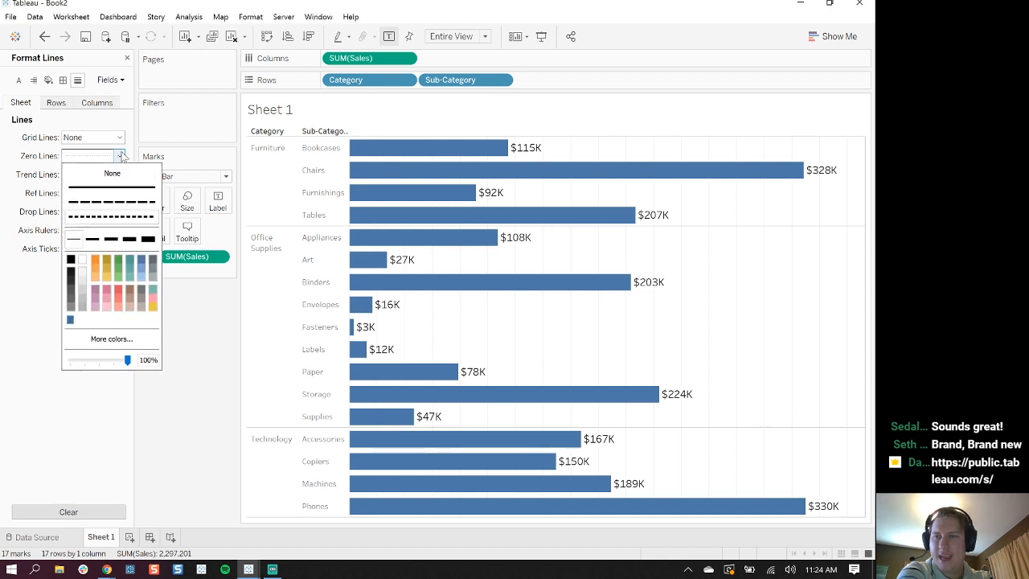
{"action": "left_click", "coordinate": [55, 102]}
{"action": "left_click", "coordinate": [97, 102]}
{"action": "left_click", "coordinate": [121, 138]}
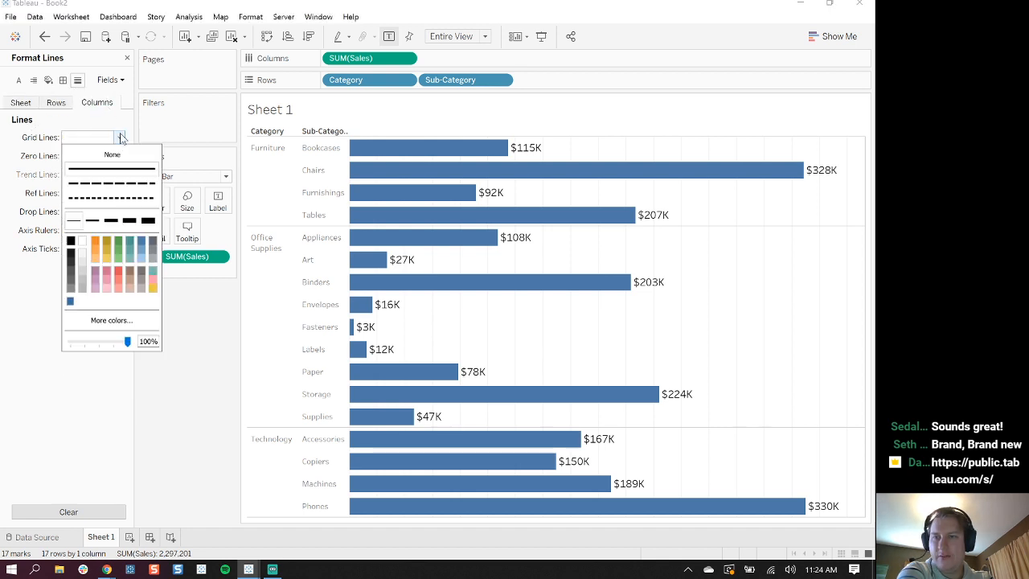
{"action": "left_click", "coordinate": [111, 155]}
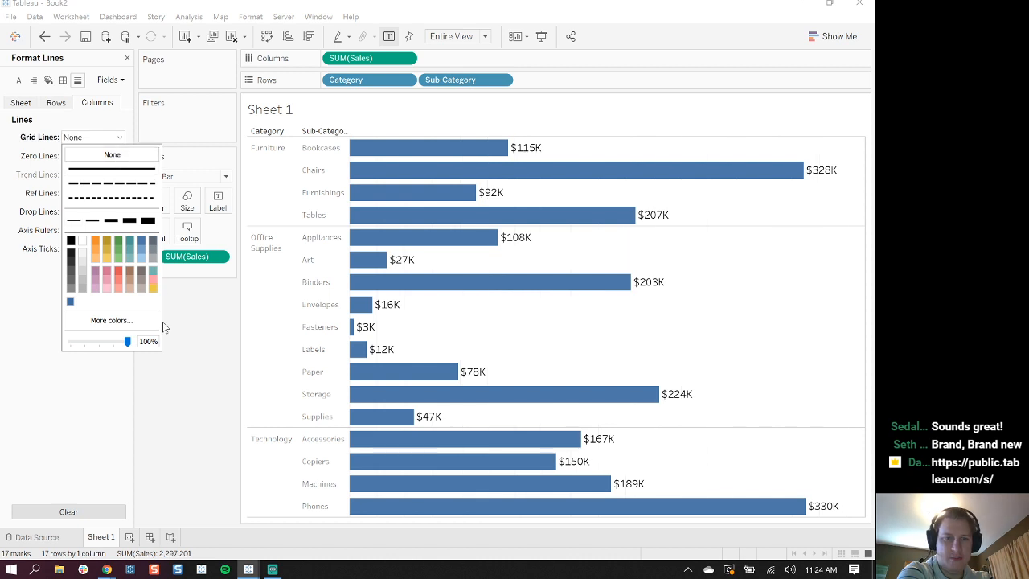
{"action": "left_click", "coordinate": [205, 384]}
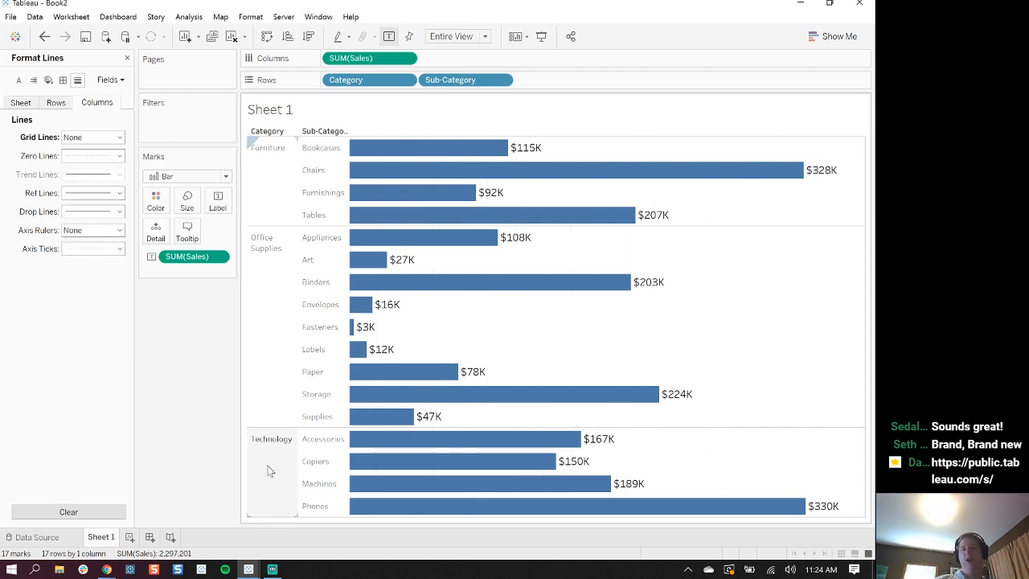
{"action": "left_click", "coordinate": [126, 58]}
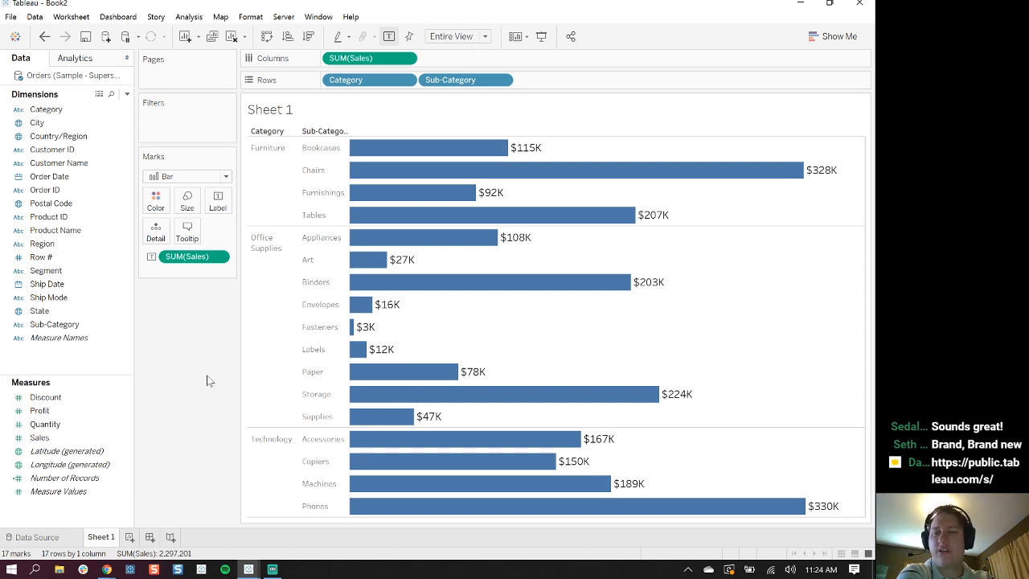
Color the bars by the Profit measure
{"action": "left_click", "coordinate": [36, 397]}
{"action": "left_click", "coordinate": [39, 411]}
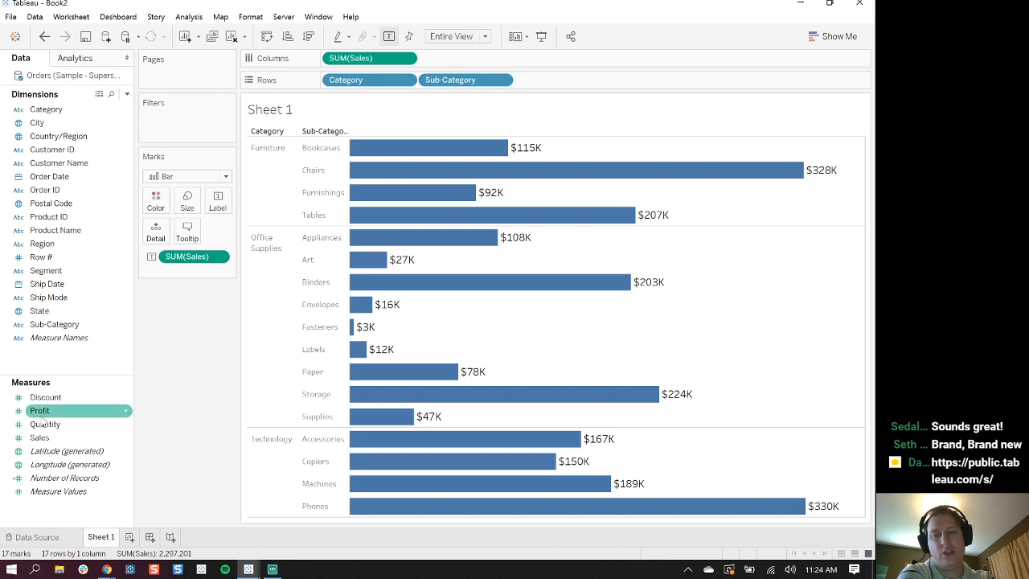
{"action": "left_click_drag", "start_coordinate": [67, 407], "coordinate": [210, 412]}
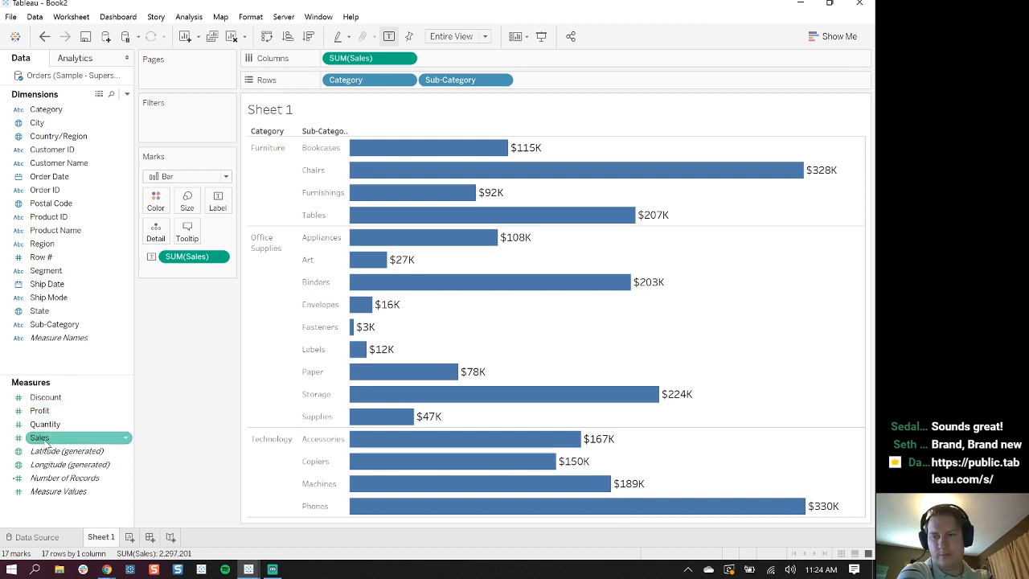
{"action": "left_click_drag", "start_coordinate": [39, 410], "coordinate": [156, 206]}
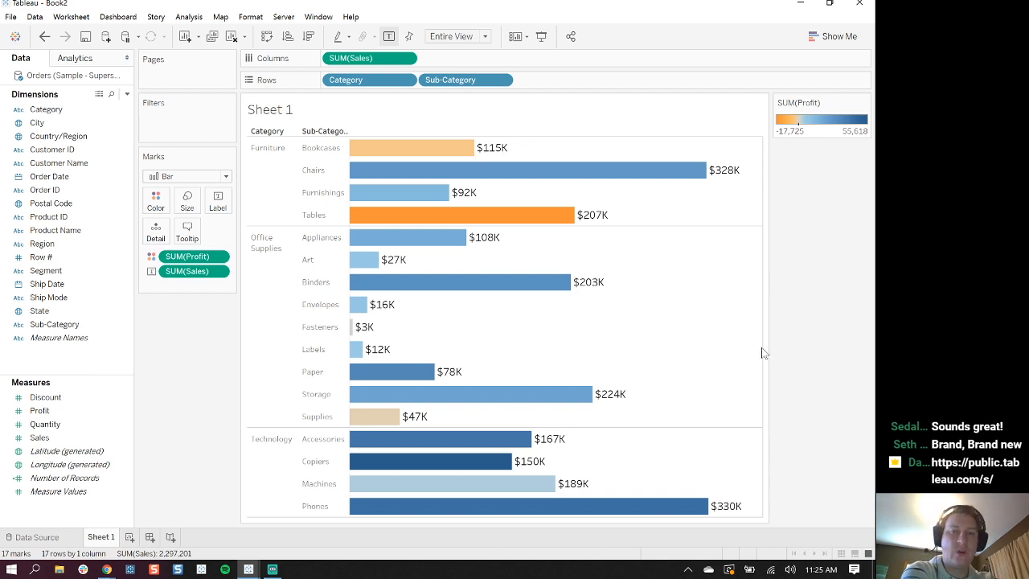
{"action": "mouse_move", "coordinate": [524, 222]}
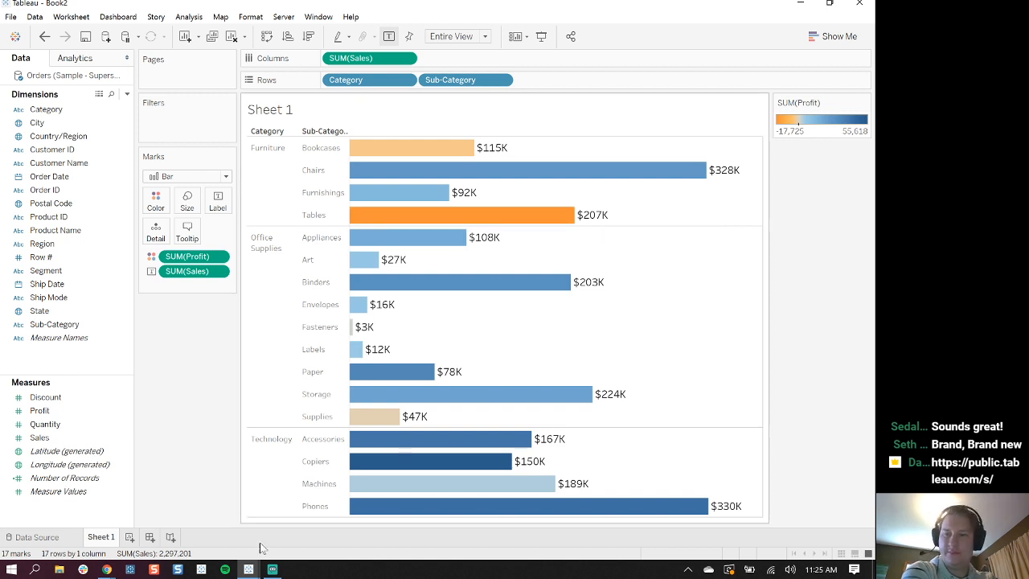
Add the Profit measure to the bar labels and format its numbers as Currency (Custom)
{"action": "left_click_drag", "start_coordinate": [32, 419], "coordinate": [215, 201]}
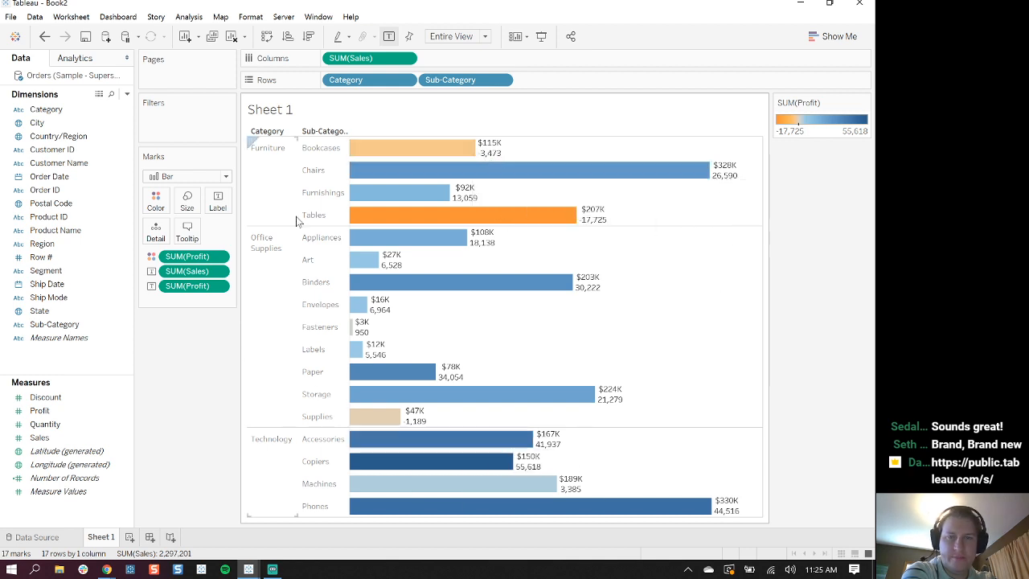
{"action": "left_click", "coordinate": [219, 286]}
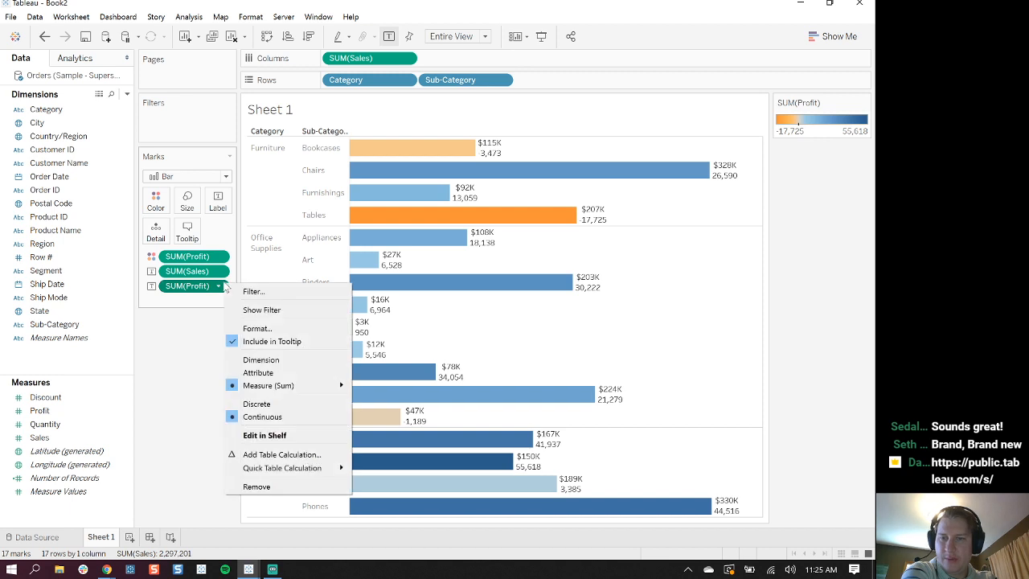
{"action": "left_click", "coordinate": [266, 329]}
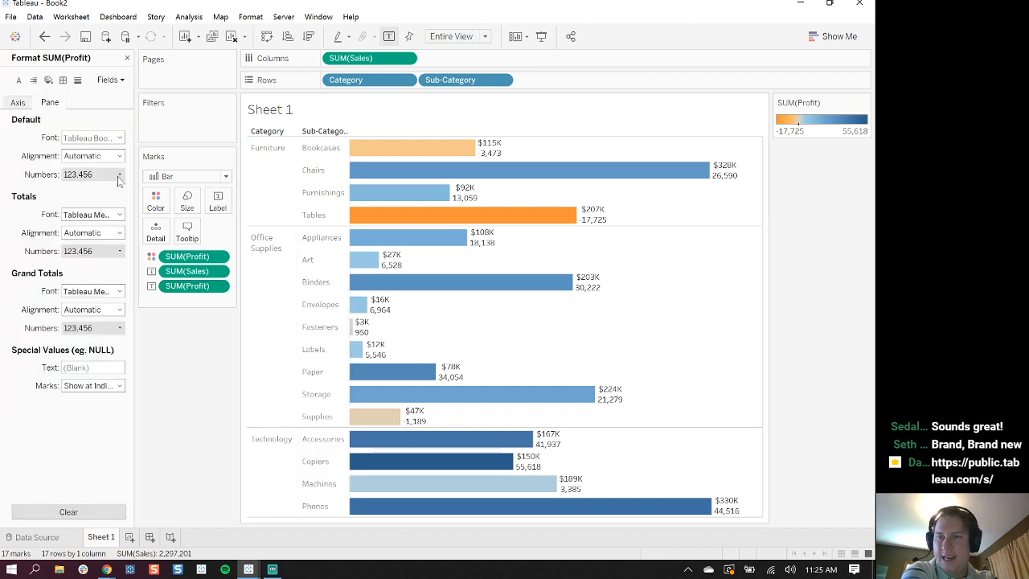
{"action": "left_click", "coordinate": [121, 139]}
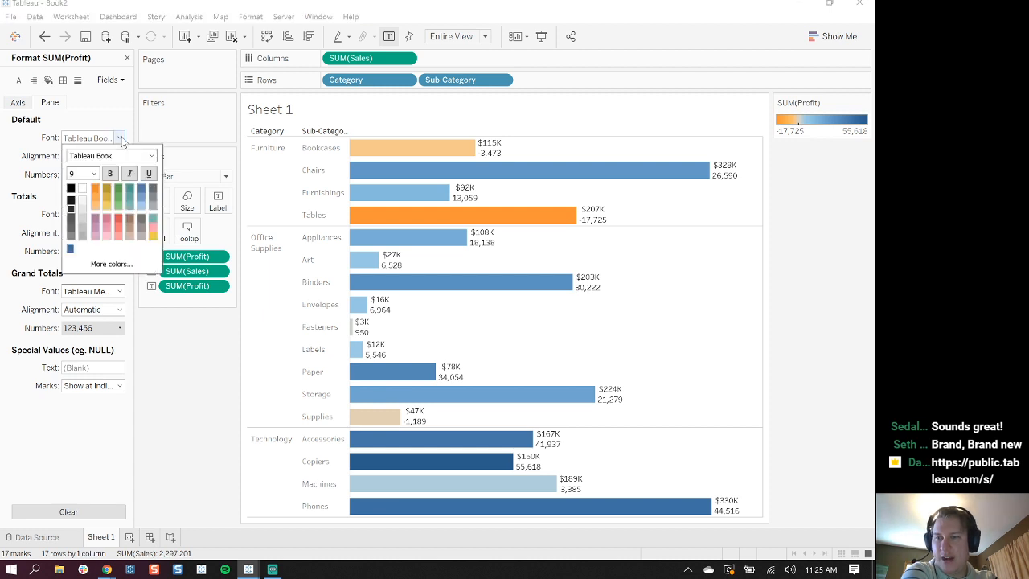
{"action": "left_click", "coordinate": [120, 139]}
{"action": "left_click", "coordinate": [120, 175]}
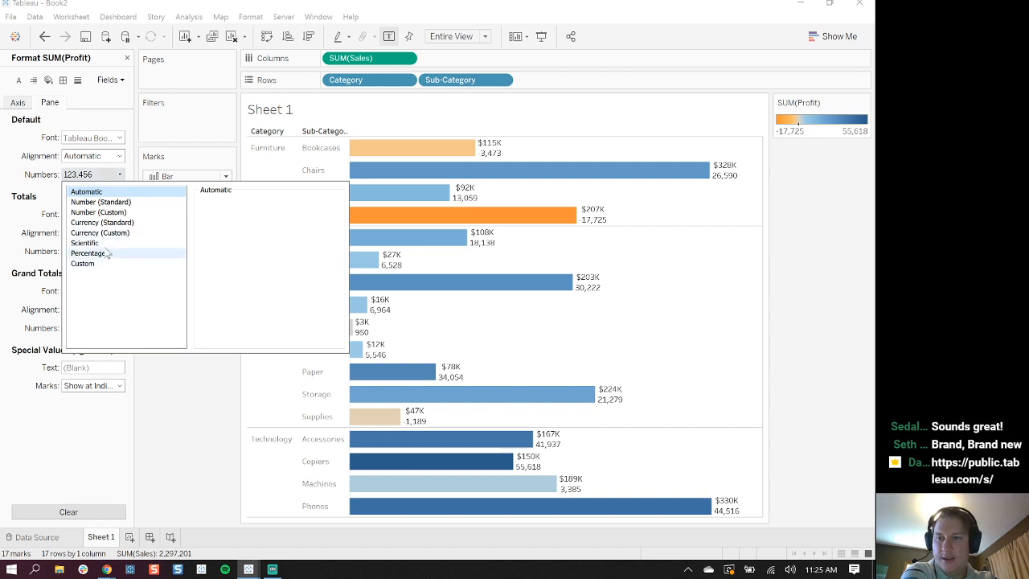
{"action": "left_click", "coordinate": [110, 233]}
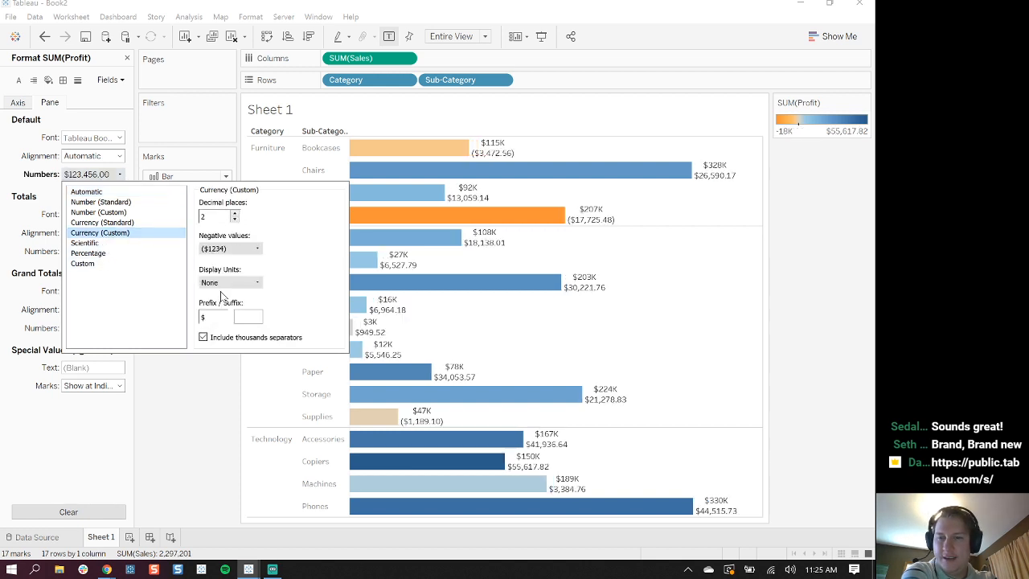
Set the decimal places of the Profit labels' currency format to 0 and close the number options
{"action": "left_click", "coordinate": [200, 404]}
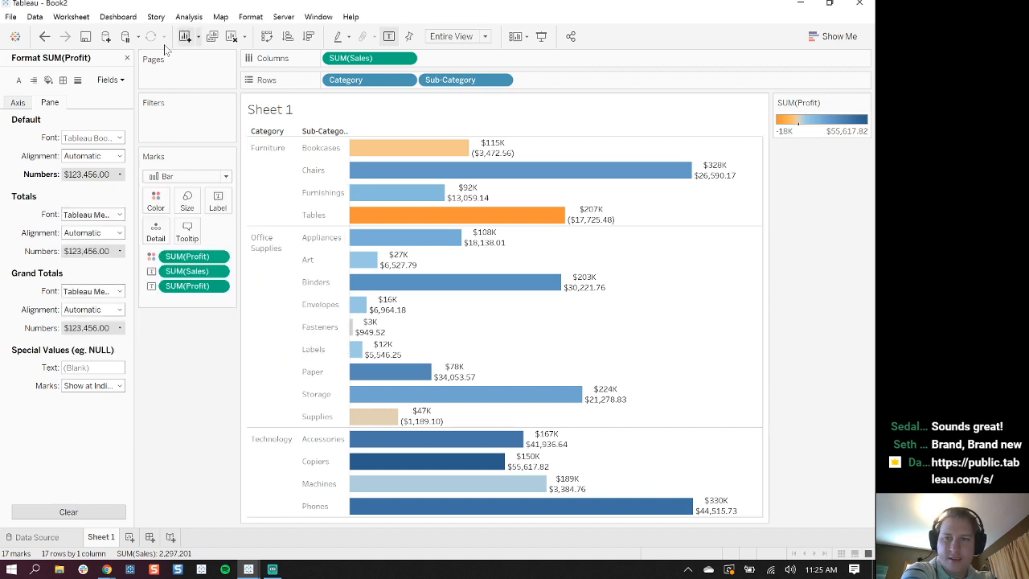
{"action": "left_click", "coordinate": [118, 176]}
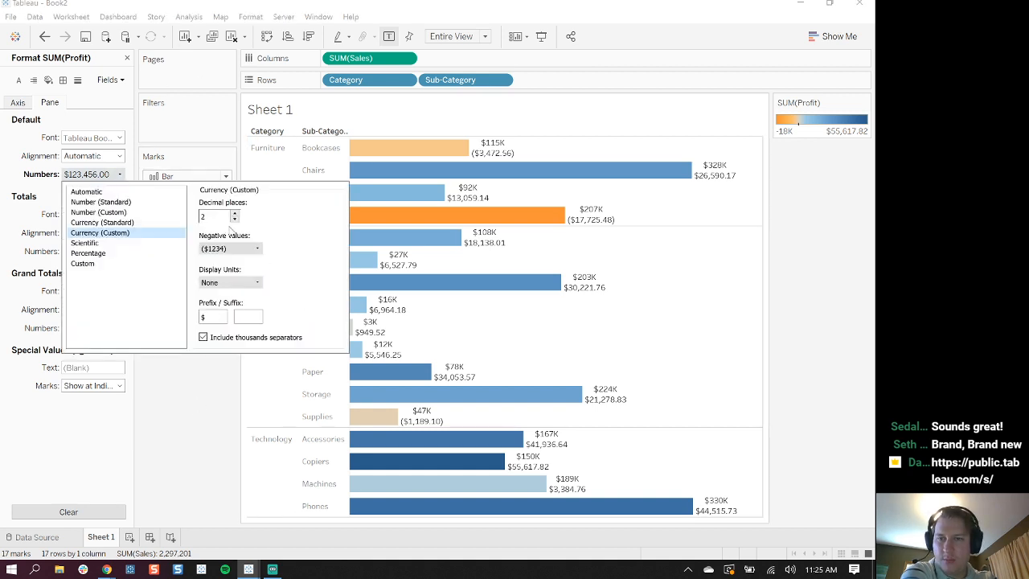
{"action": "left_click", "coordinate": [236, 220]}
{"action": "left_click", "coordinate": [235, 220]}
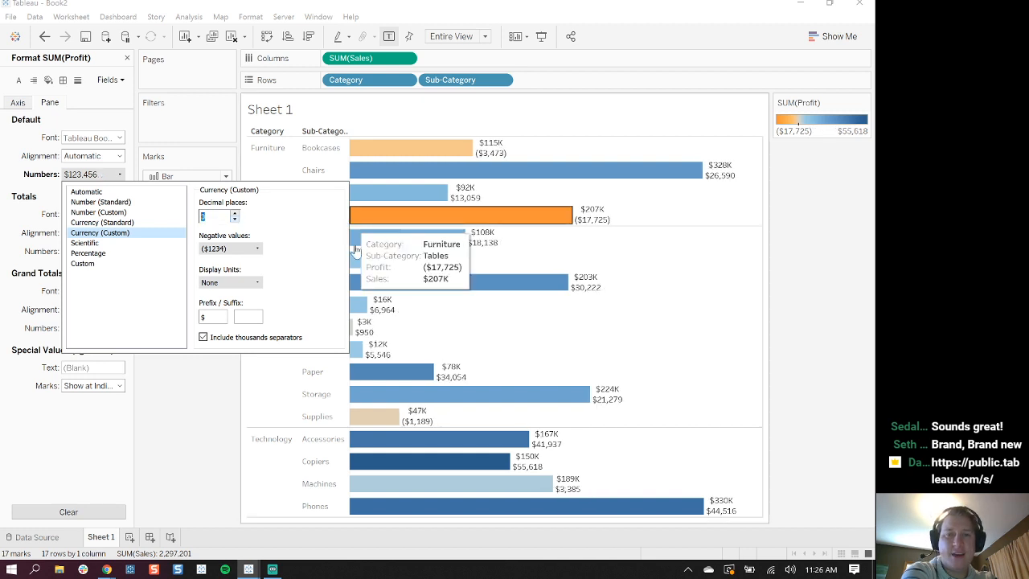
{"action": "left_click_drag", "start_coordinate": [423, 153], "coordinate": [491, 139]}
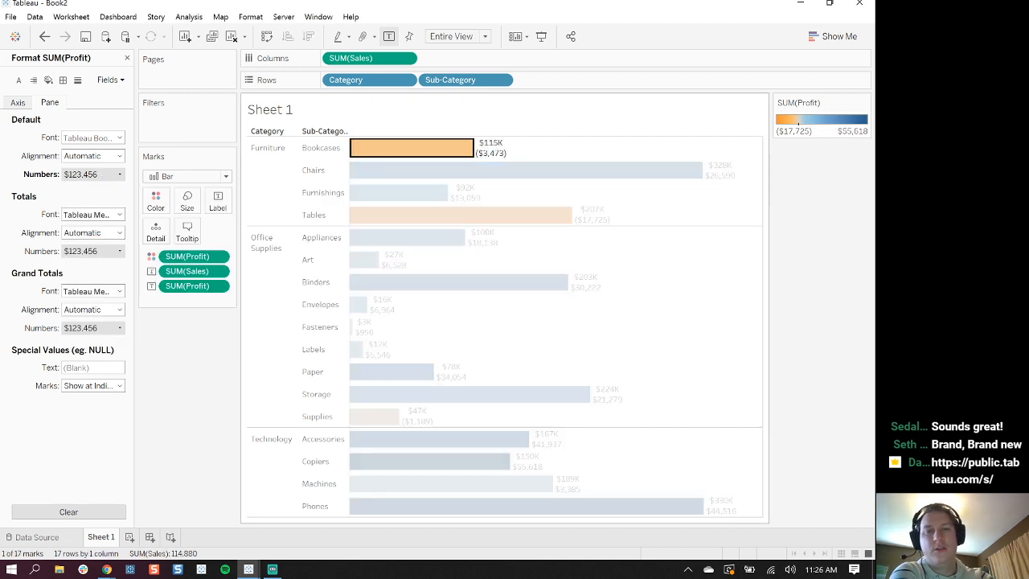
{"action": "left_click", "coordinate": [432, 151]}
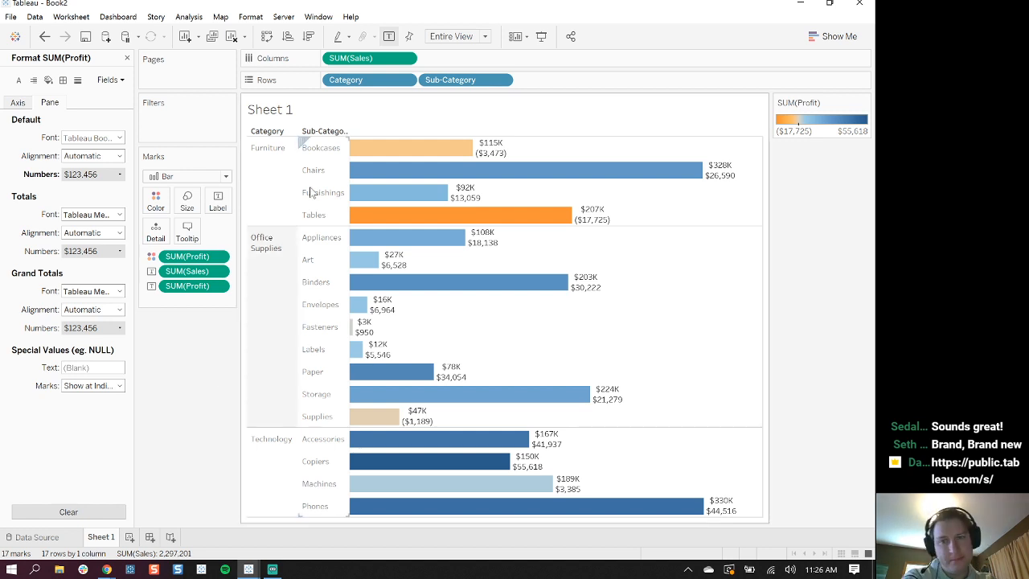
Edit the label text to put "Sales: " before the Sales value and set that line's font size to 12
{"action": "left_click", "coordinate": [218, 202]}
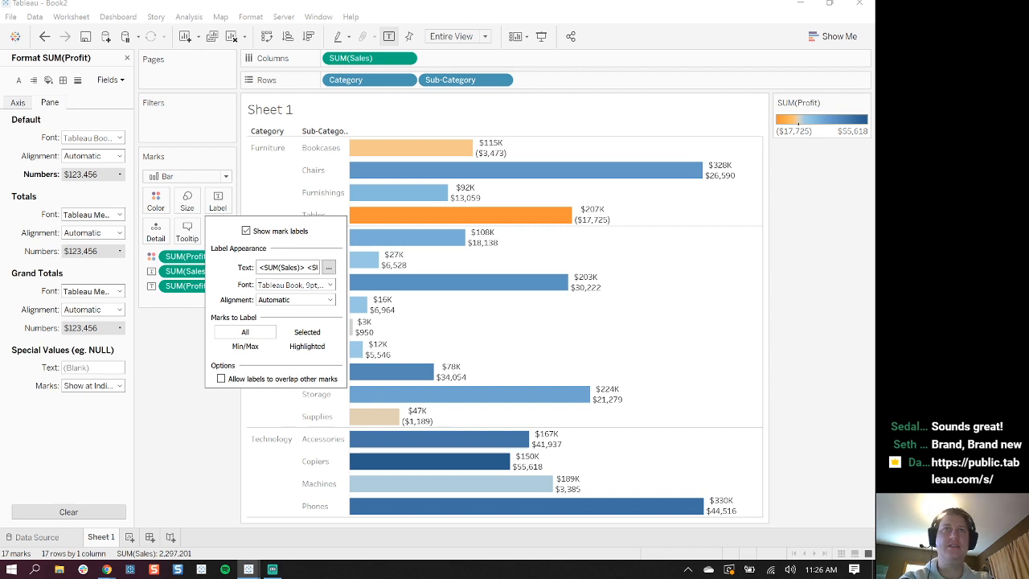
{"action": "left_click", "coordinate": [328, 267]}
{"action": "left_click_drag", "start_coordinate": [491, 269], "coordinate": [286, 94]}
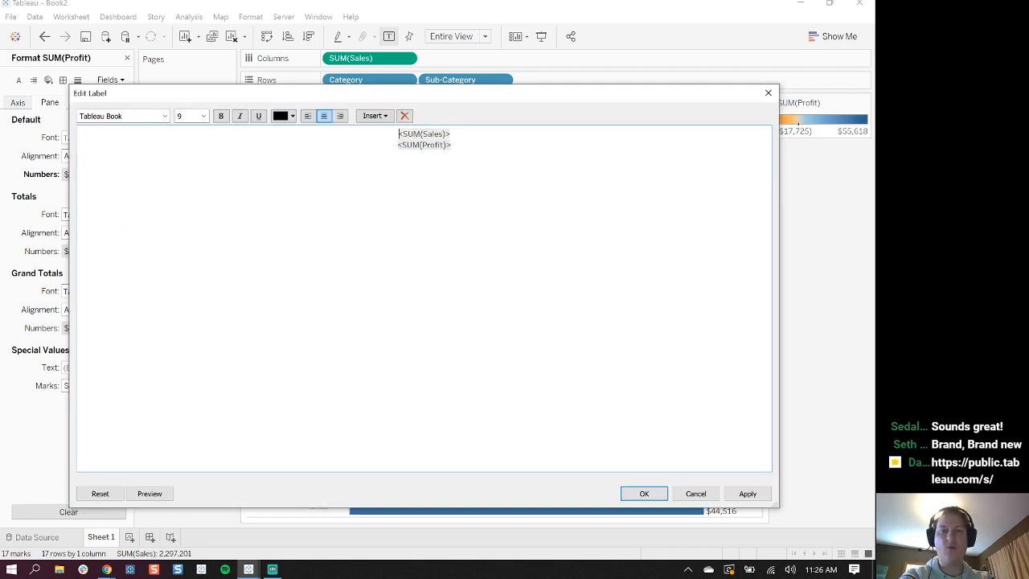
{"action": "type", "text": "Sales:"}
{"action": "key", "text": "End"}
{"action": "key", "text": "shift+Home"}
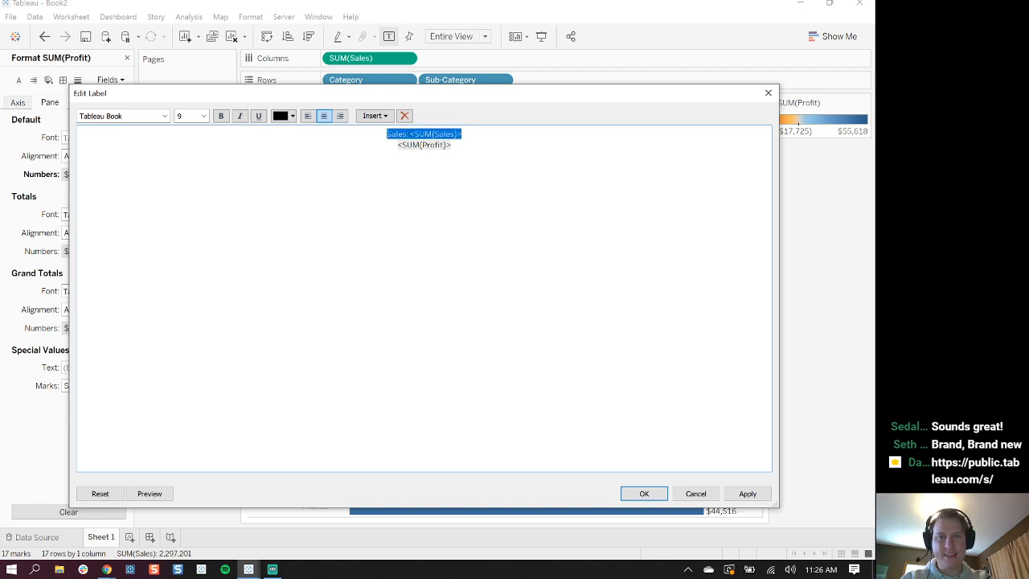
{"action": "left_click", "coordinate": [206, 116]}
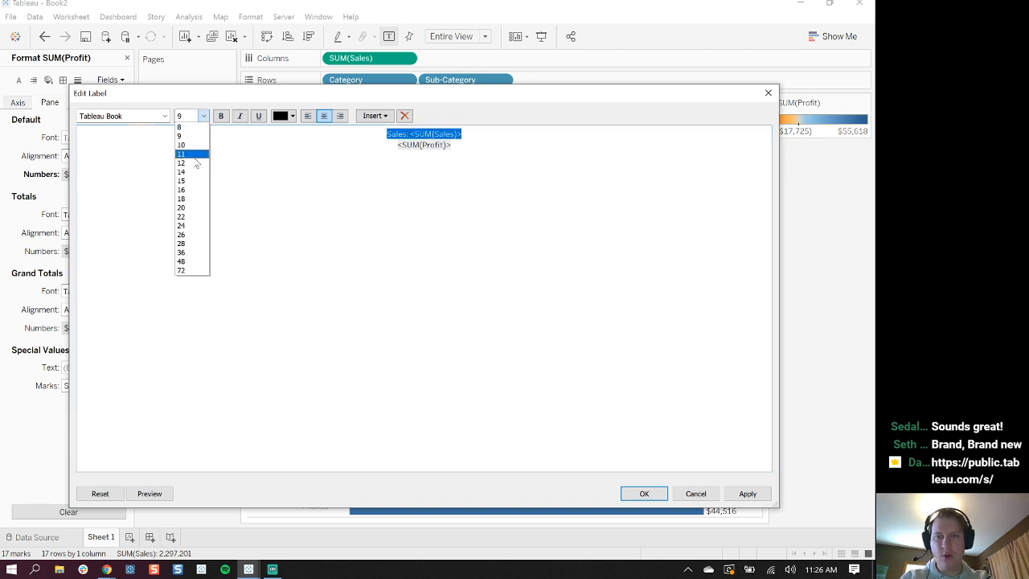
{"action": "left_click", "coordinate": [194, 163]}
Put "Profit: " before the Profit value in the label text and apply the edited label
{"action": "left_click", "coordinate": [451, 149]}
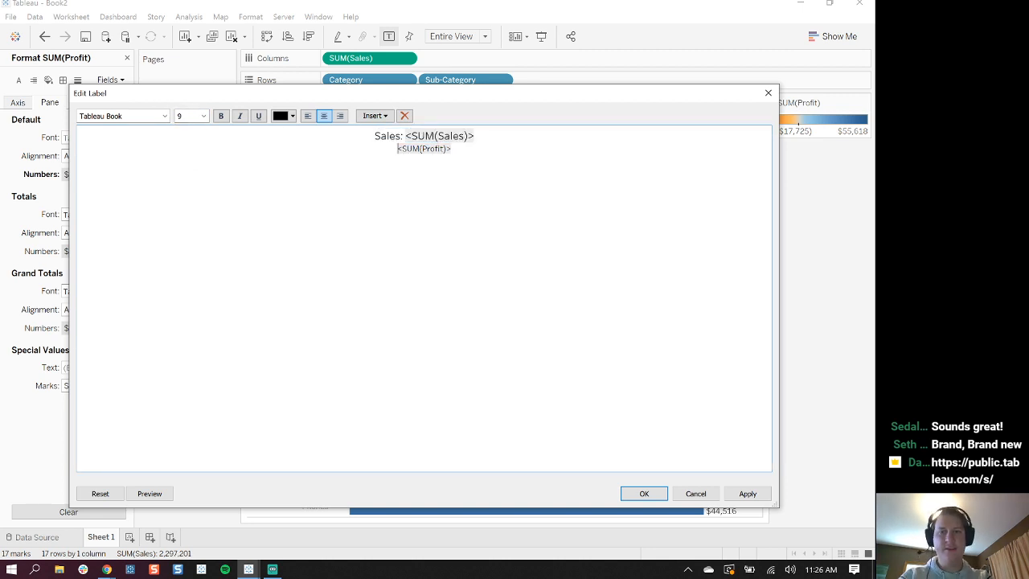
{"action": "key", "text": "Home"}
{"action": "type", "text": "Profit:"}
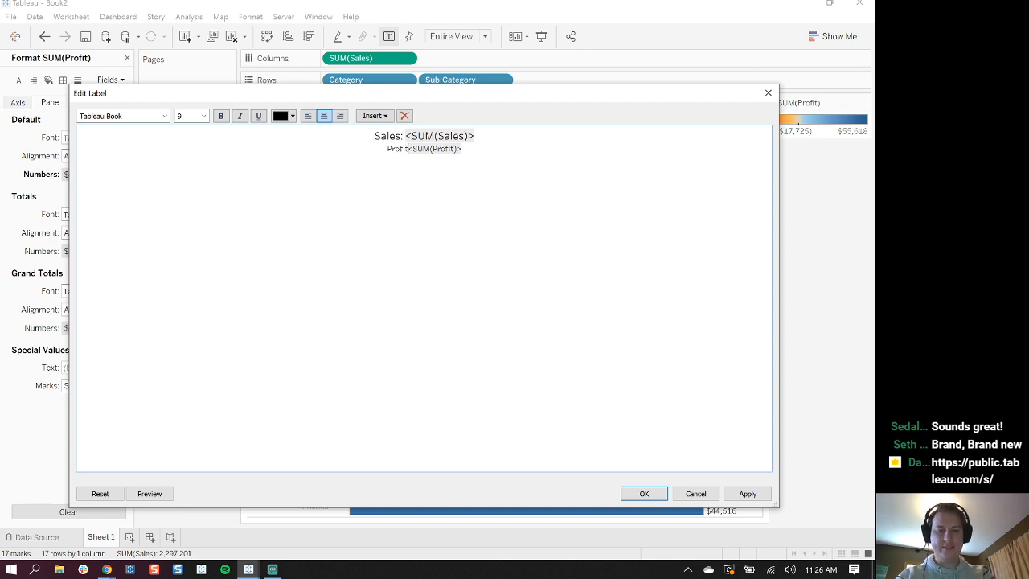
{"action": "left_click", "coordinate": [644, 493]}
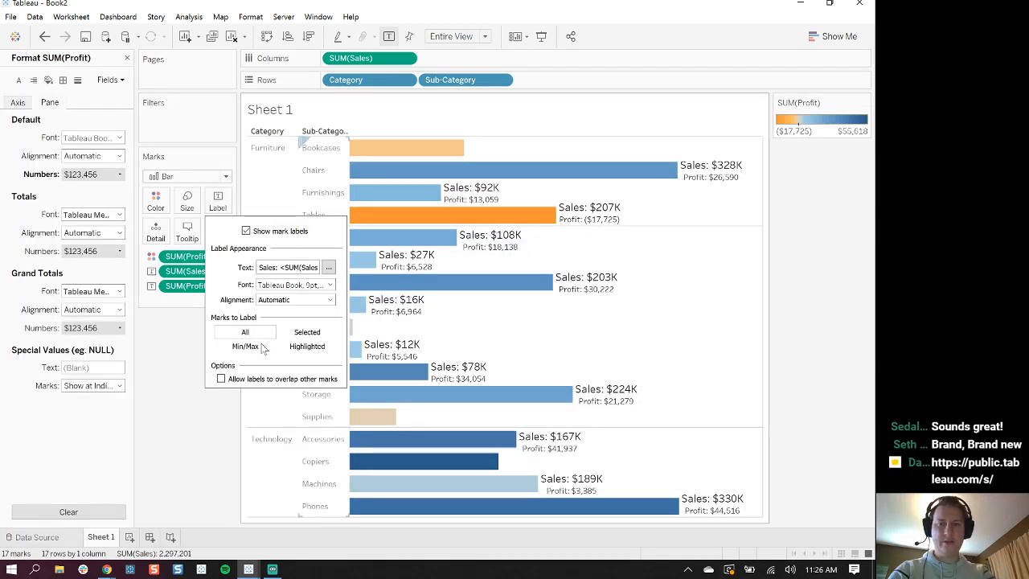
{"action": "left_click", "coordinate": [202, 465]}
Set the view to Fit Width and increase the row height of the bars to about three times as tall
{"action": "left_click", "coordinate": [484, 36]}
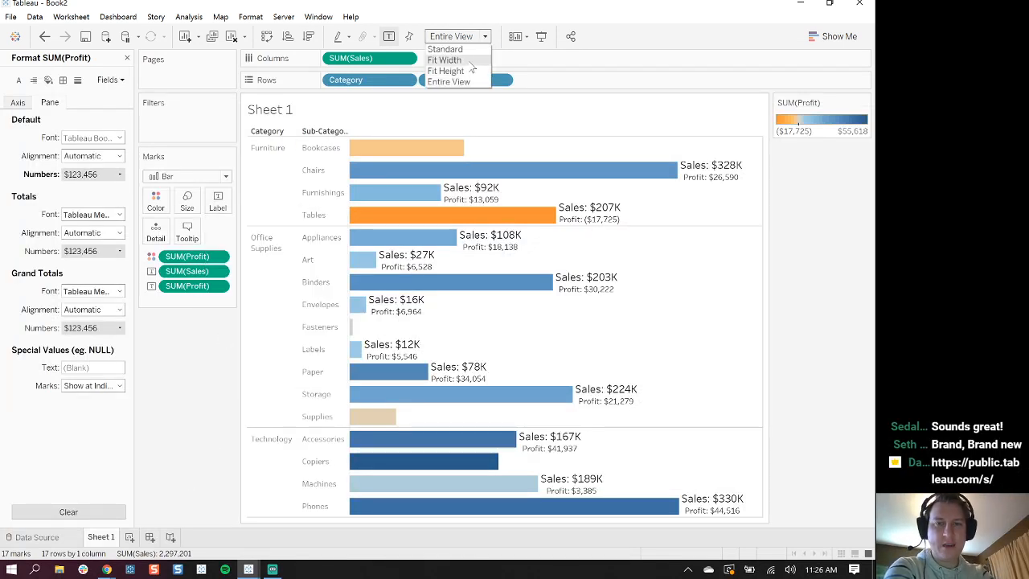
{"action": "left_click", "coordinate": [470, 61]}
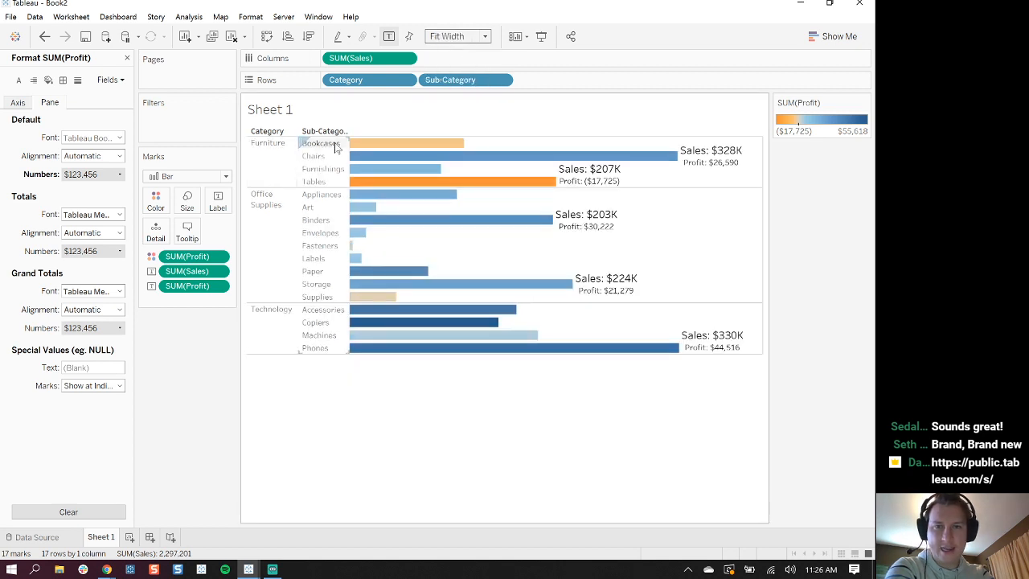
{"action": "left_click_drag", "start_coordinate": [329, 149], "coordinate": [324, 188]}
{"action": "left_click_drag", "start_coordinate": [765, 182], "coordinate": [768, 290]}
{"action": "left_click_drag", "start_coordinate": [768, 349], "coordinate": [758, 141]}
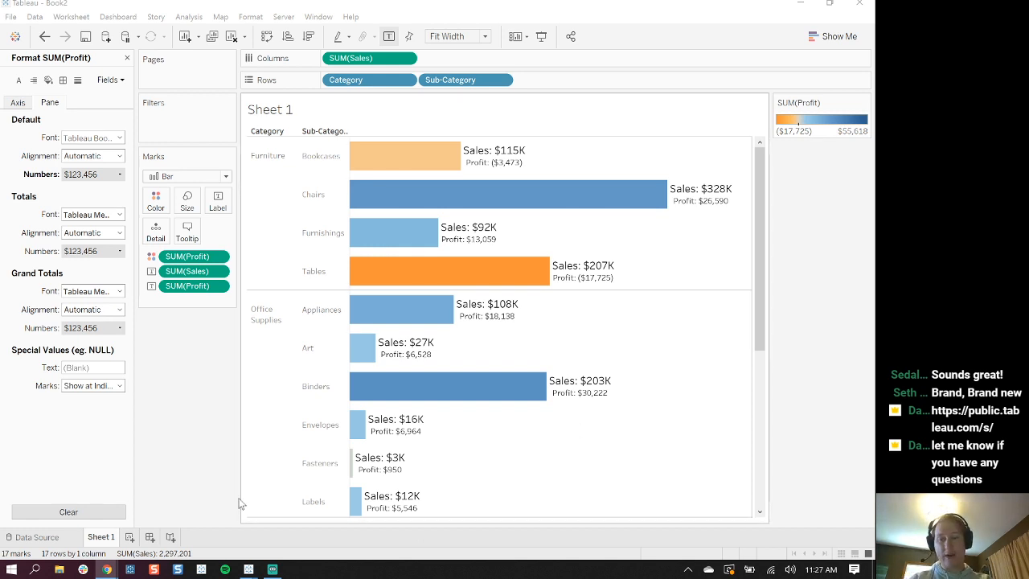
Switch to the TableauEssentialCharts_v10.5 workbook and compare its bar chart practice instructions with the solution sheet
{"action": "mouse_move", "coordinate": [248, 569]}
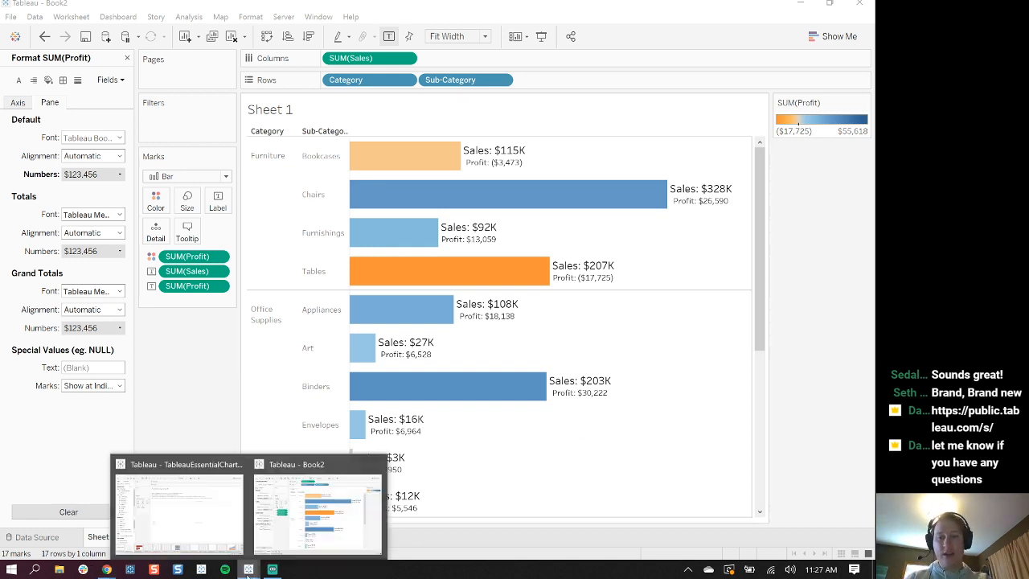
{"action": "left_click", "coordinate": [193, 504]}
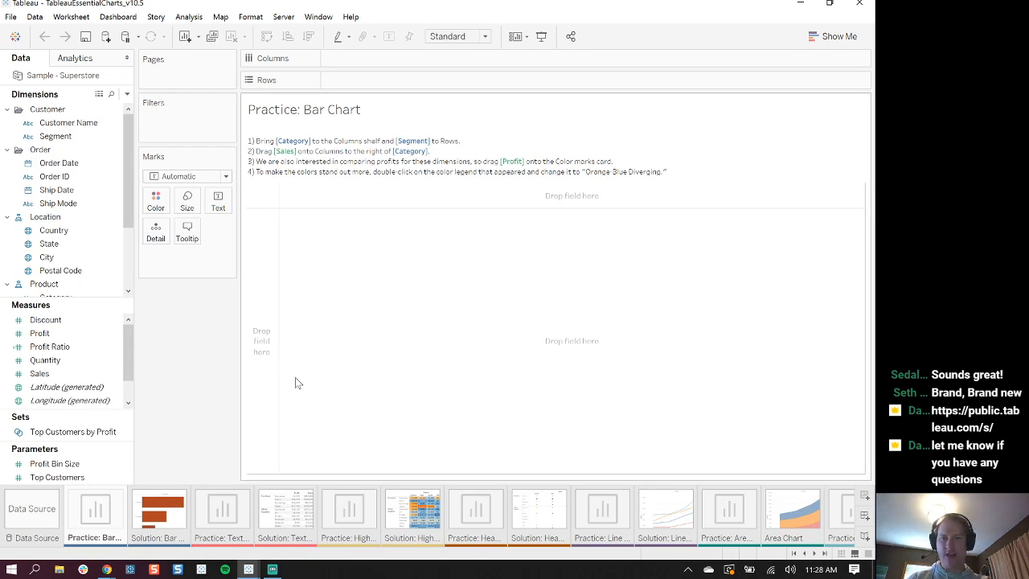
{"action": "left_click", "coordinate": [95, 521]}
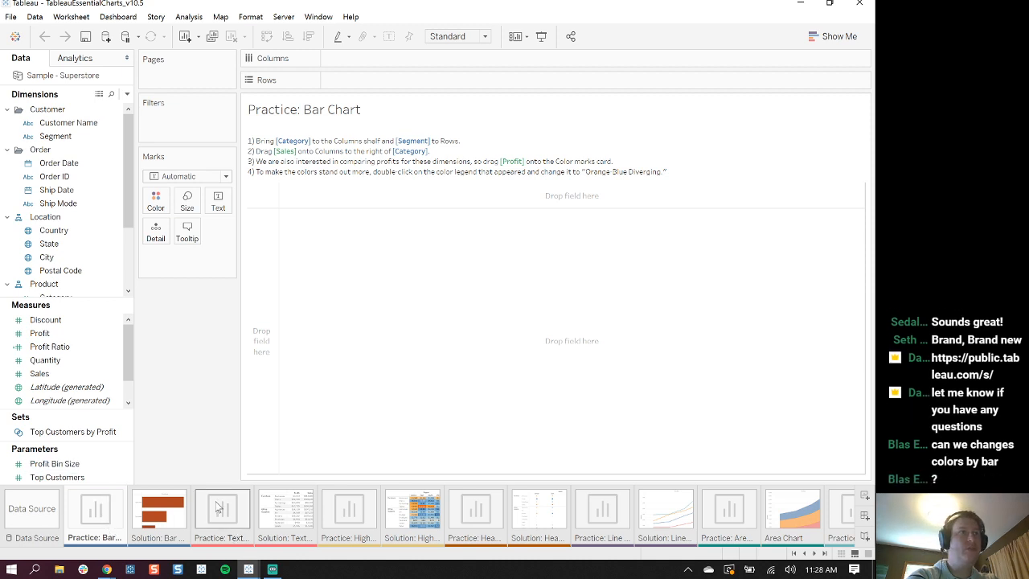
{"action": "left_click", "coordinate": [164, 541]}
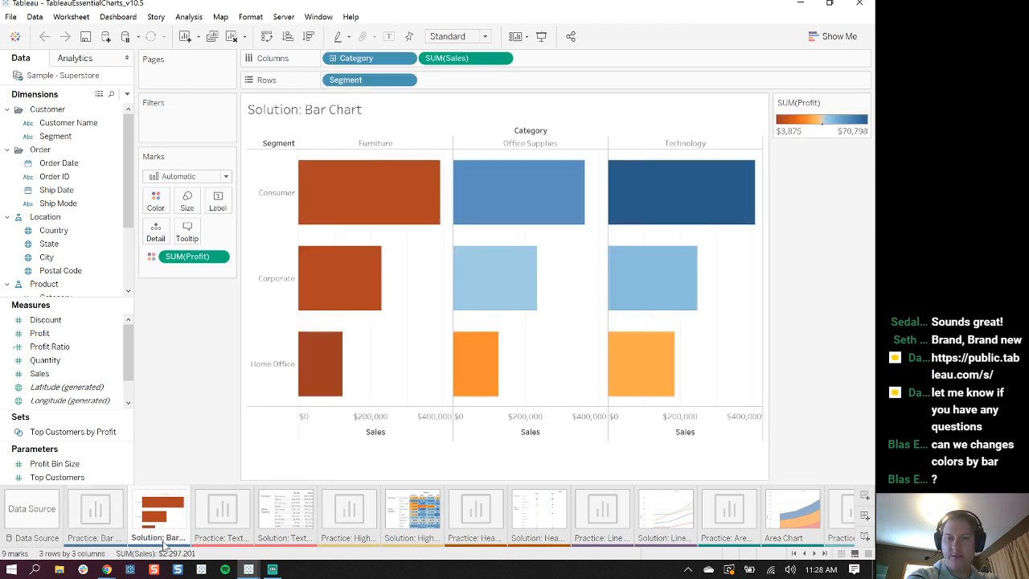
{"action": "left_click", "coordinate": [98, 520]}
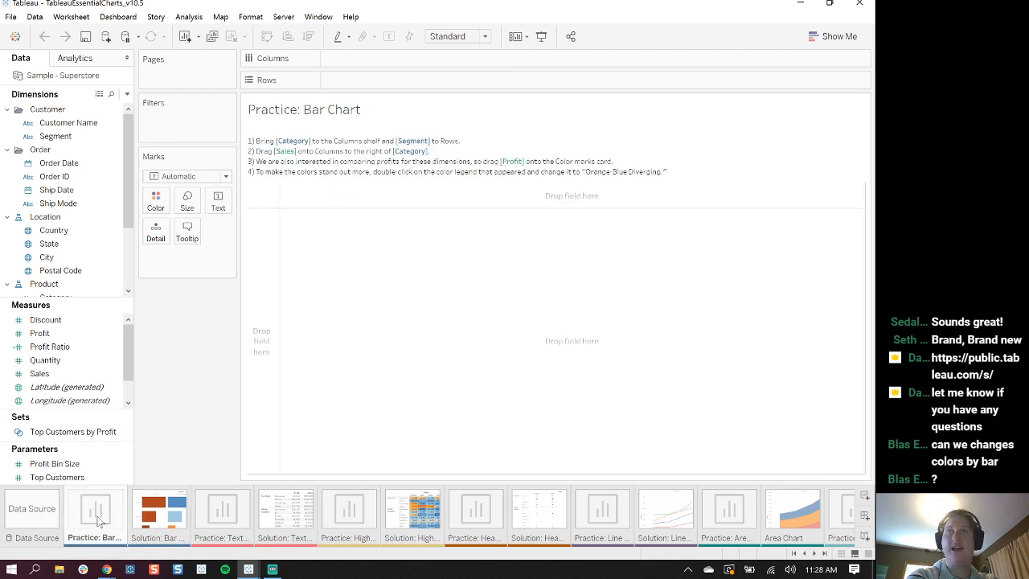
{"action": "left_click", "coordinate": [167, 506]}
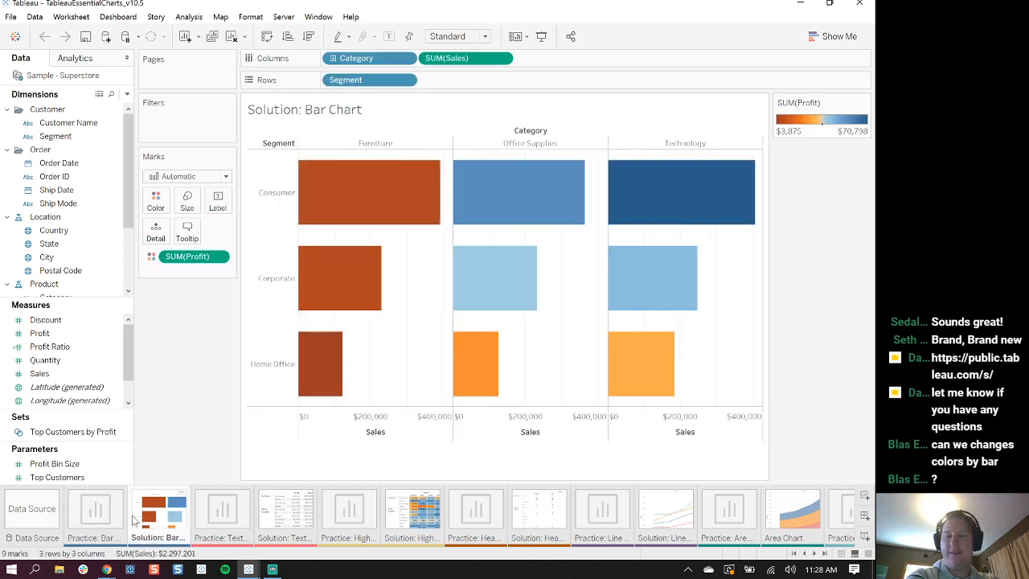
{"action": "left_click", "coordinate": [108, 519]}
Switch back to the Book2 workbook and close the Profit formatting options
{"action": "left_click", "coordinate": [249, 569]}
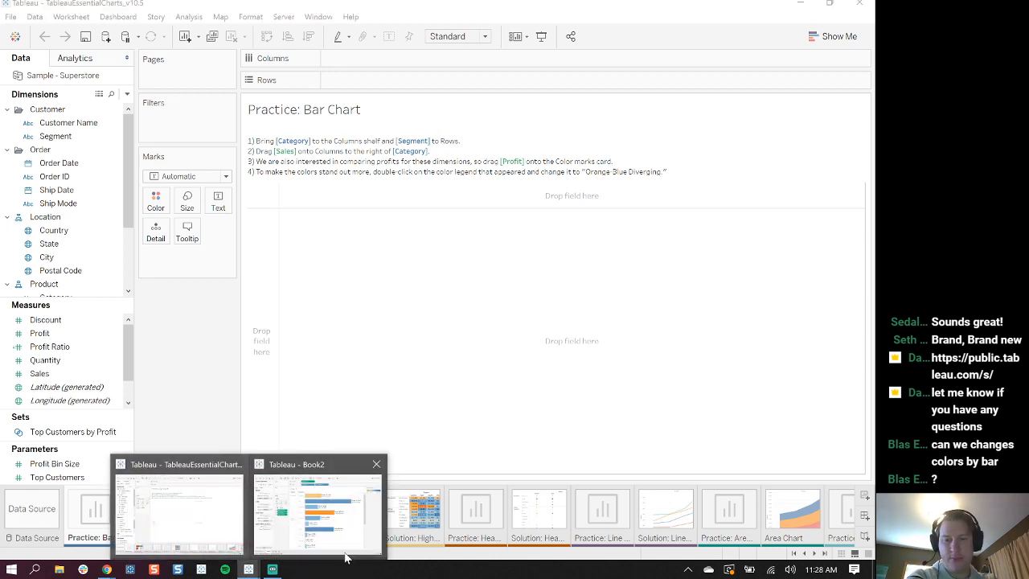
{"action": "left_click", "coordinate": [312, 512]}
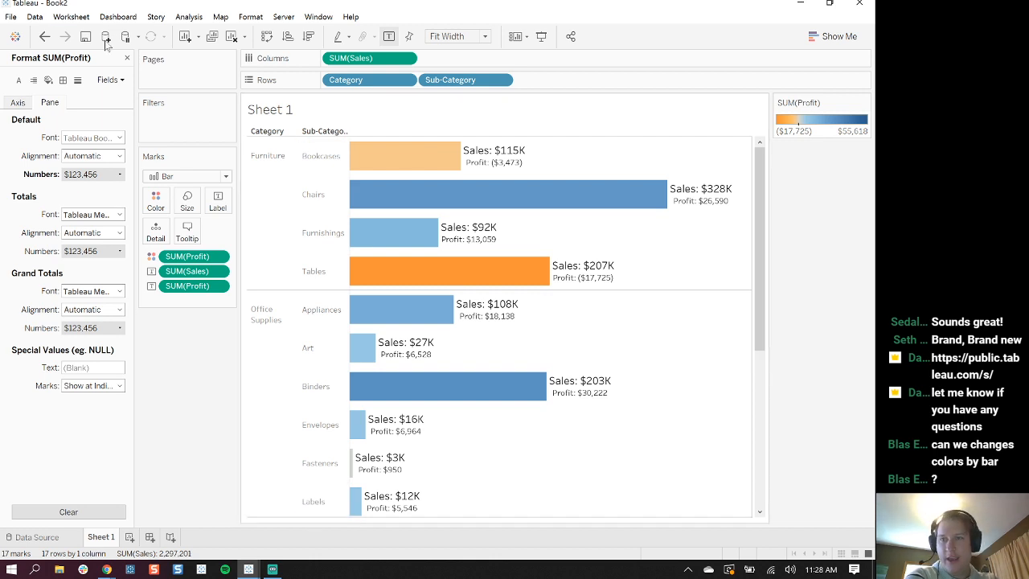
{"action": "left_click", "coordinate": [127, 58]}
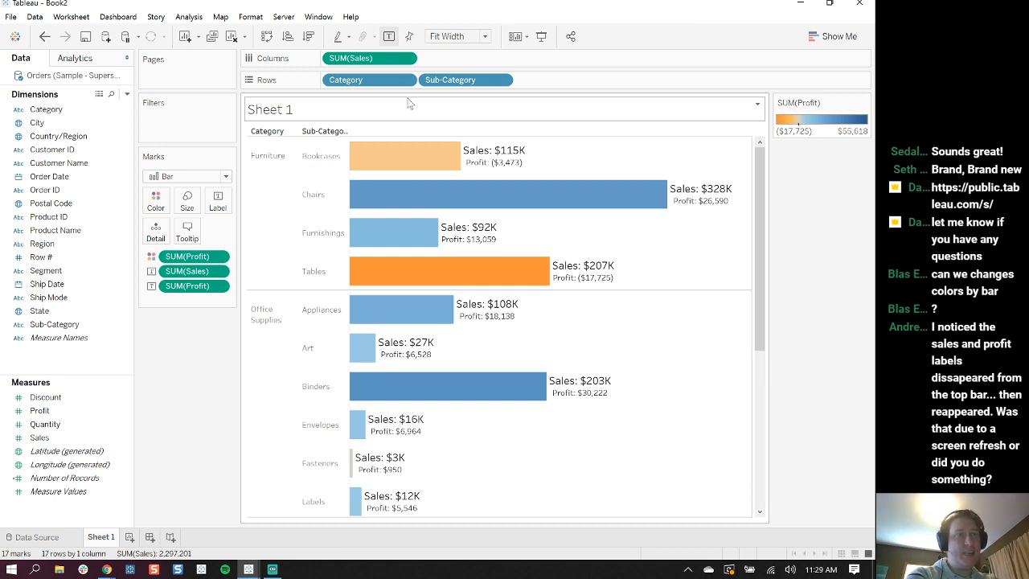
Examine the palette settings of the Profit color scale and close them without making changes
{"action": "left_click", "coordinate": [163, 201]}
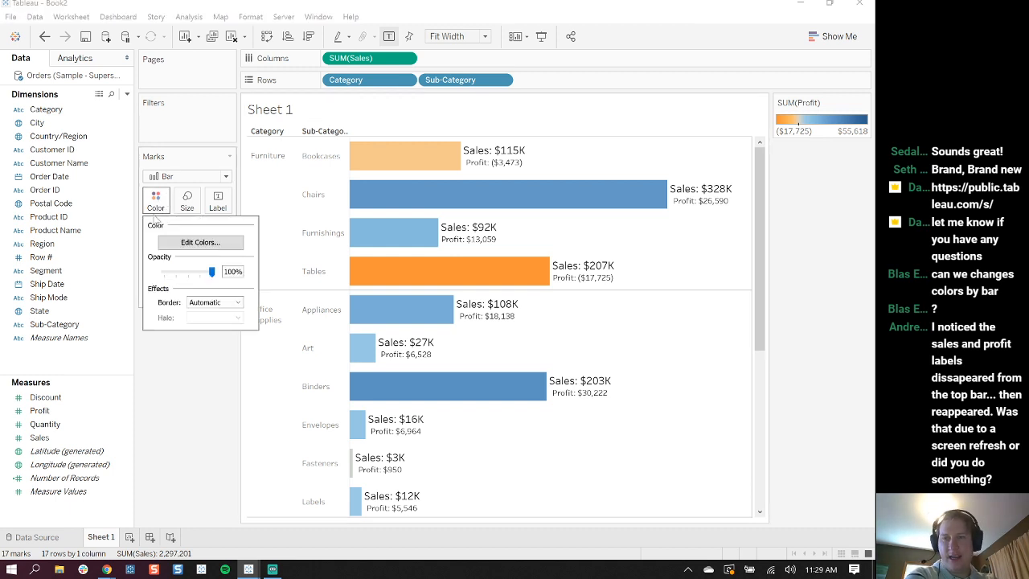
{"action": "left_click", "coordinate": [188, 243]}
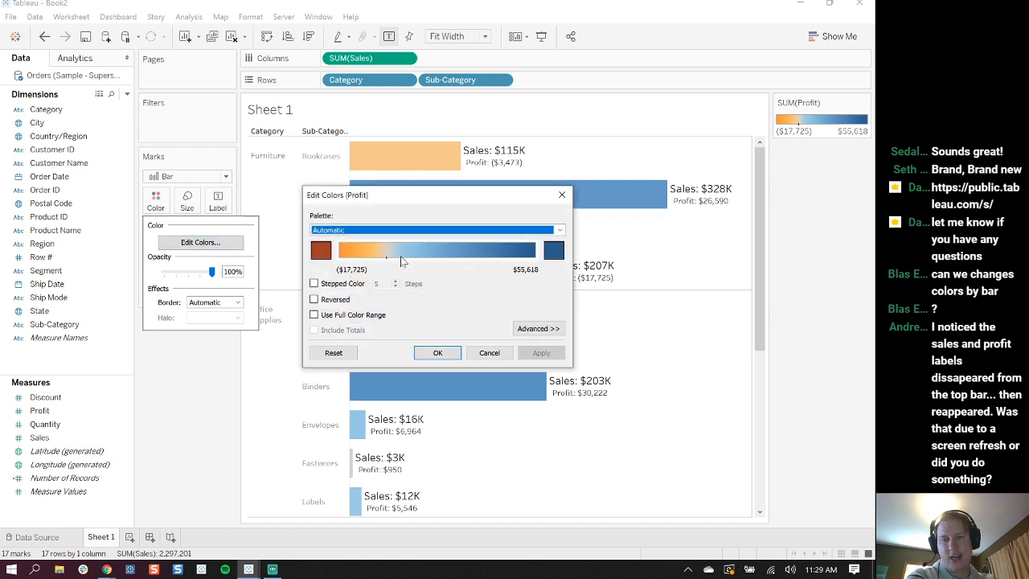
{"action": "left_click", "coordinate": [560, 229]}
{"action": "left_click", "coordinate": [563, 229]}
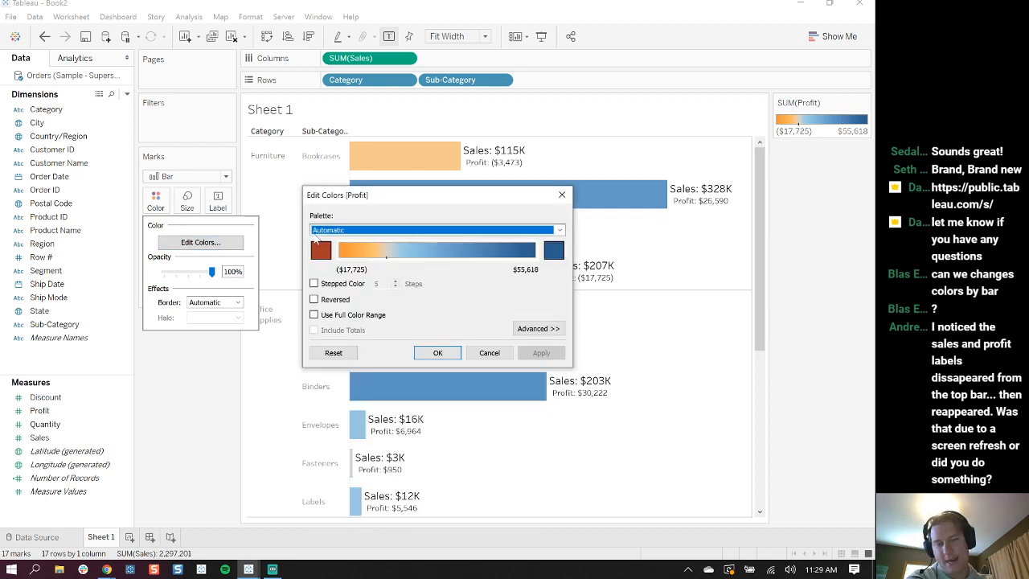
{"action": "left_click", "coordinate": [561, 194]}
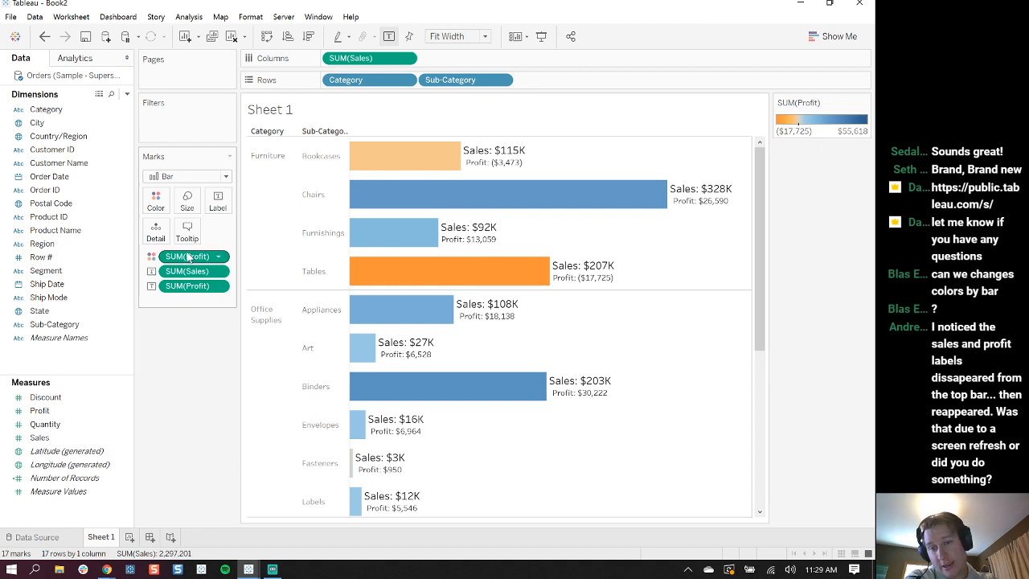
Remove the Profit measure from the bars' color encoding
{"action": "left_click_drag", "start_coordinate": [191, 256], "coordinate": [195, 349]}
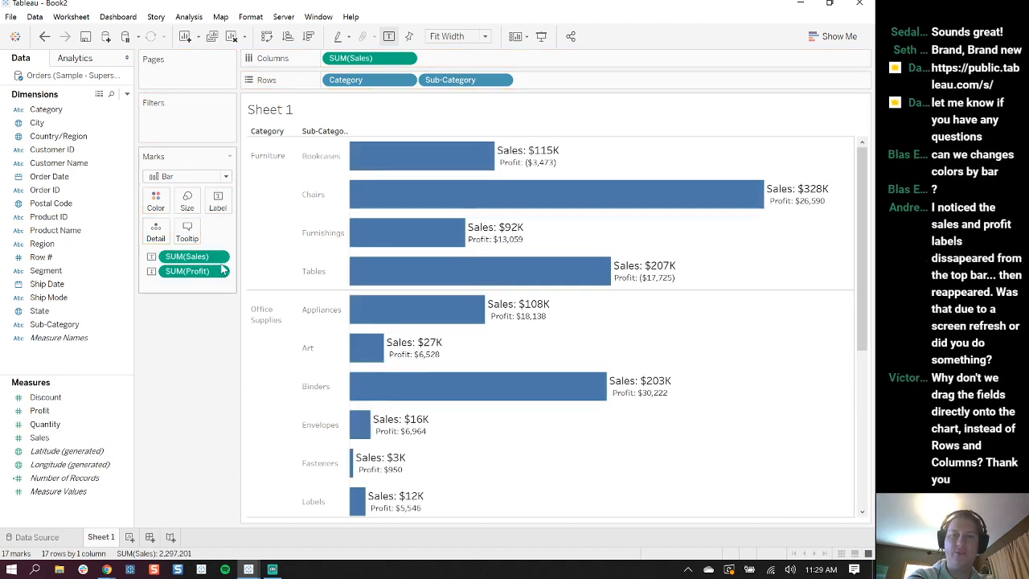
Try coloring the bars by Category, review the result down the chart, and remove Category from the color encoding
{"action": "left_click", "coordinate": [45, 113]}
{"action": "left_click_drag", "start_coordinate": [45, 116], "coordinate": [155, 204]}
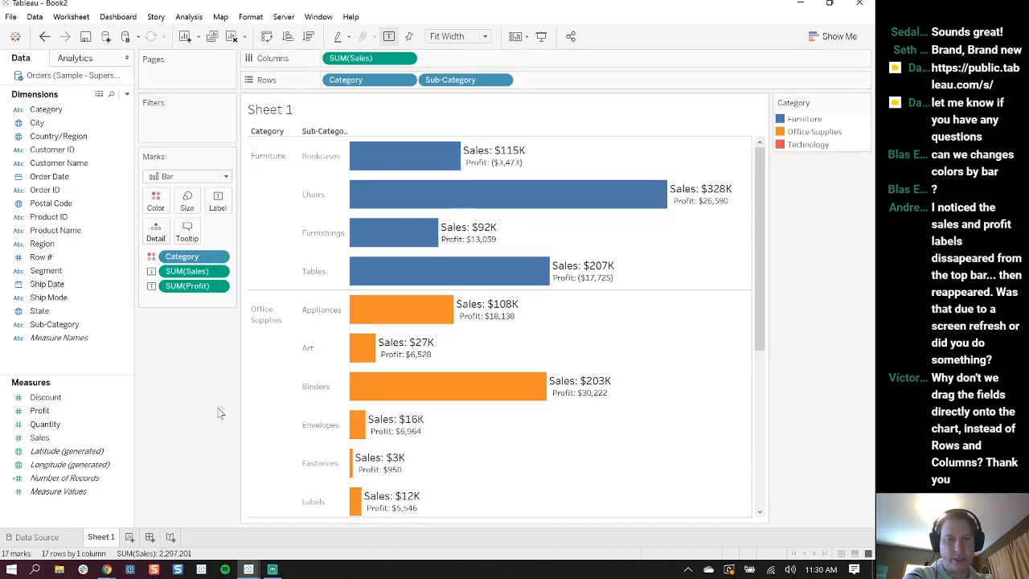
{"action": "left_click_drag", "start_coordinate": [762, 167], "coordinate": [773, 327]}
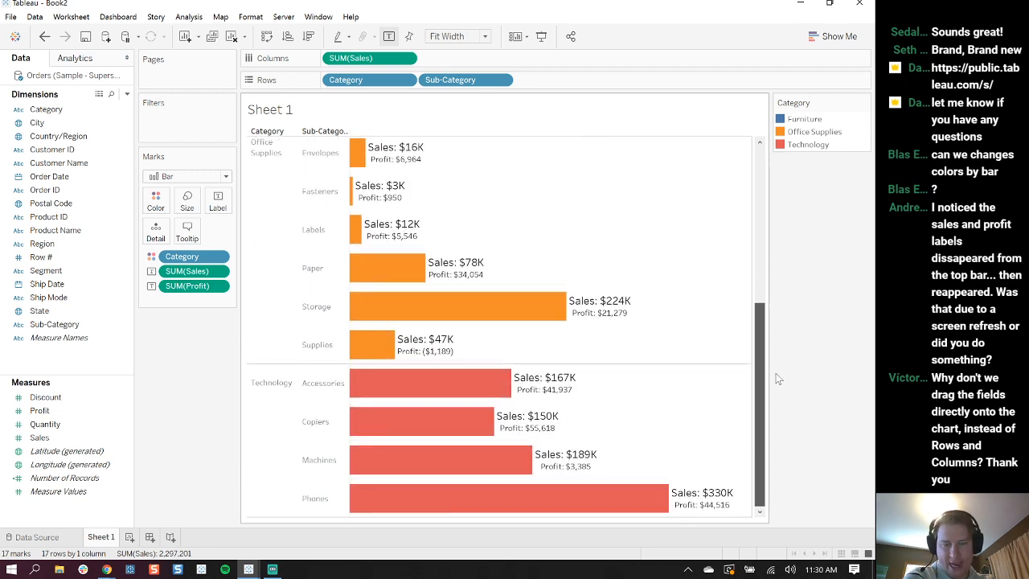
{"action": "scroll", "coordinate": [765, 232], "scroll_direction": "up", "scroll_amount": 5}
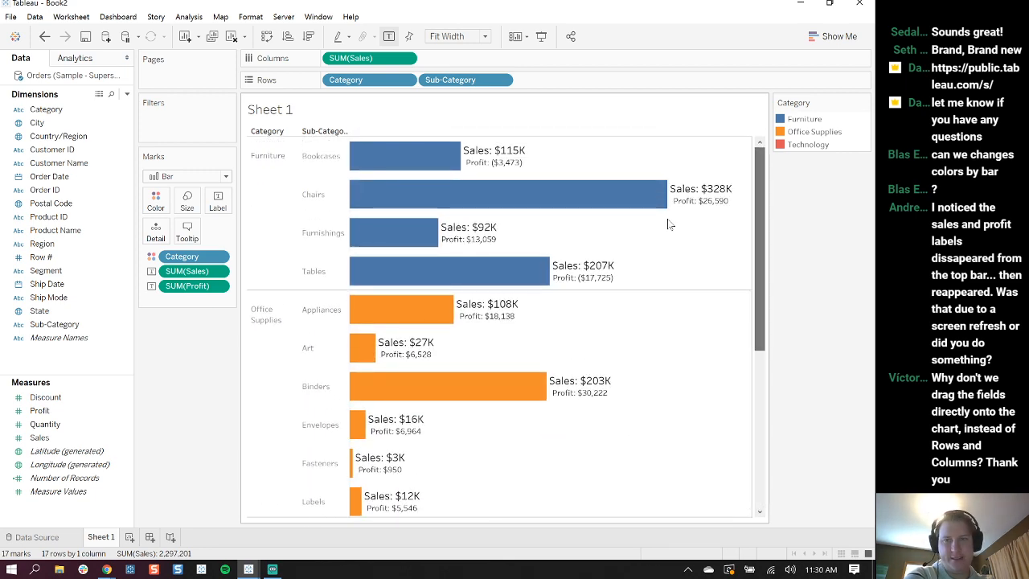
{"action": "left_click_drag", "start_coordinate": [185, 256], "coordinate": [163, 338]}
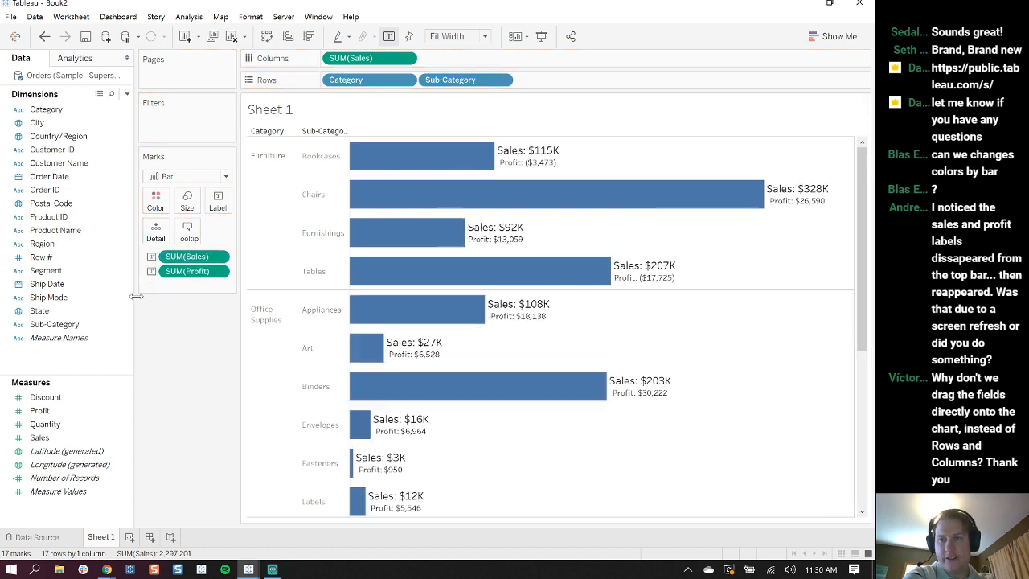
Try coloring the bars by Sub-Category, and remove Sub-Category from the color encoding
{"action": "left_click", "coordinate": [39, 312]}
{"action": "left_click", "coordinate": [41, 326]}
{"action": "left_click_drag", "start_coordinate": [145, 198], "coordinate": [155, 201]}
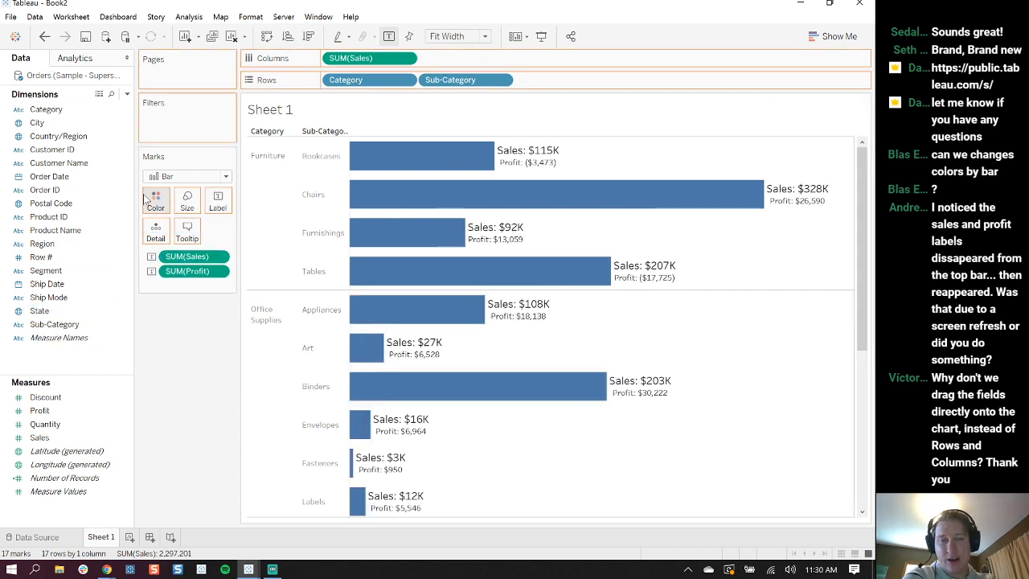
{"action": "left_click_drag", "start_coordinate": [763, 160], "coordinate": [760, 98]}
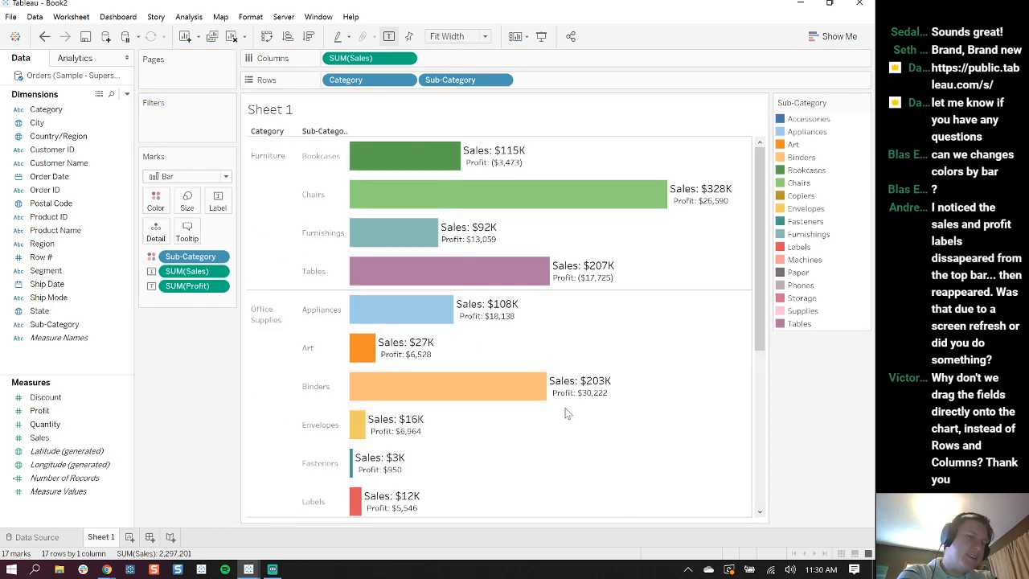
{"action": "mouse_move", "coordinate": [504, 326]}
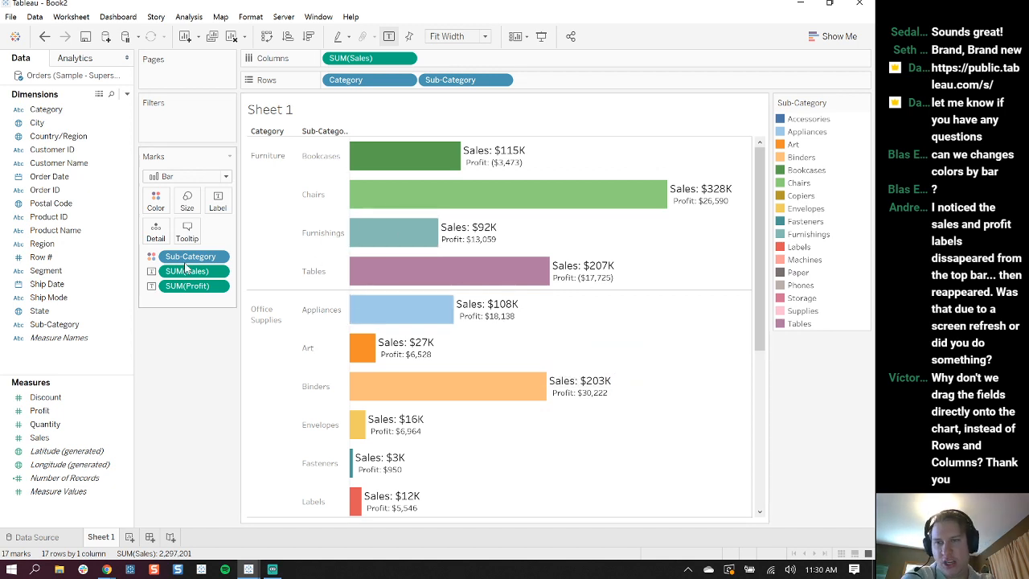
{"action": "left_click_drag", "start_coordinate": [190, 257], "coordinate": [173, 354]}
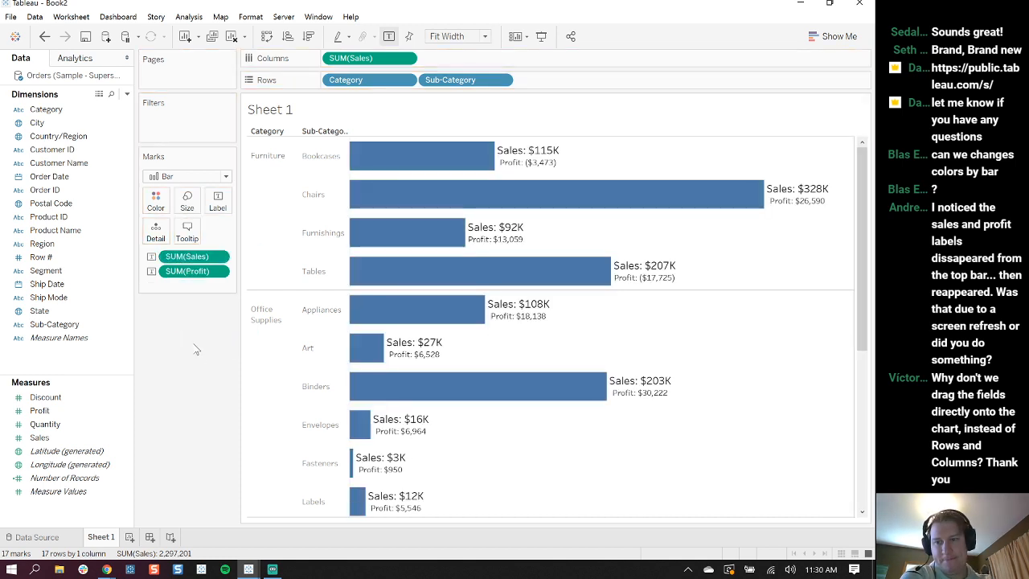
Color the bars by Profit and shrink the row height so all sub-categories fit in the view
{"action": "left_click_drag", "start_coordinate": [67, 413], "coordinate": [157, 208]}
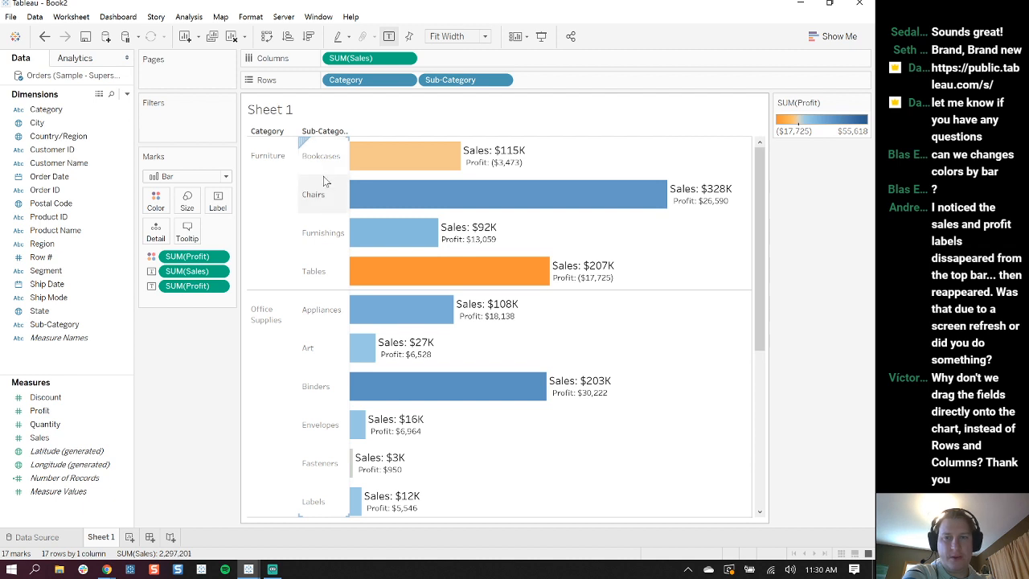
{"action": "left_click_drag", "start_coordinate": [323, 175], "coordinate": [324, 159]}
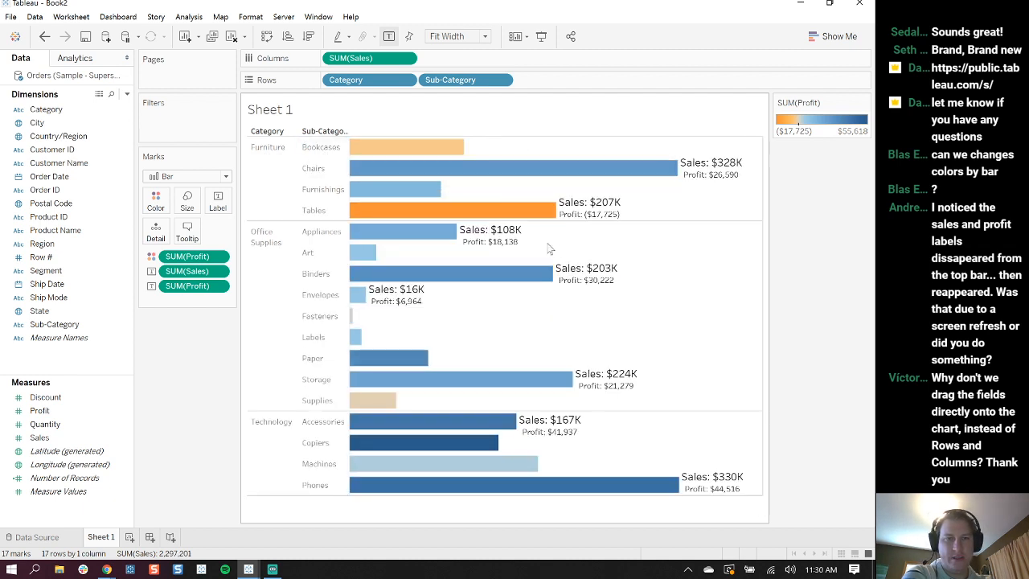
{"action": "mouse_move", "coordinate": [717, 175]}
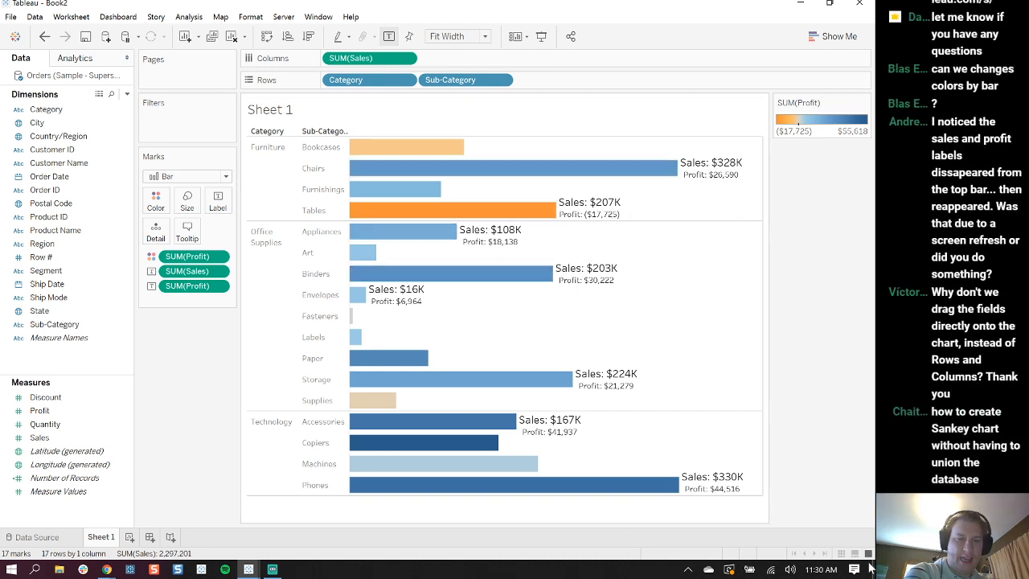
{"action": "mouse_move", "coordinate": [631, 375]}
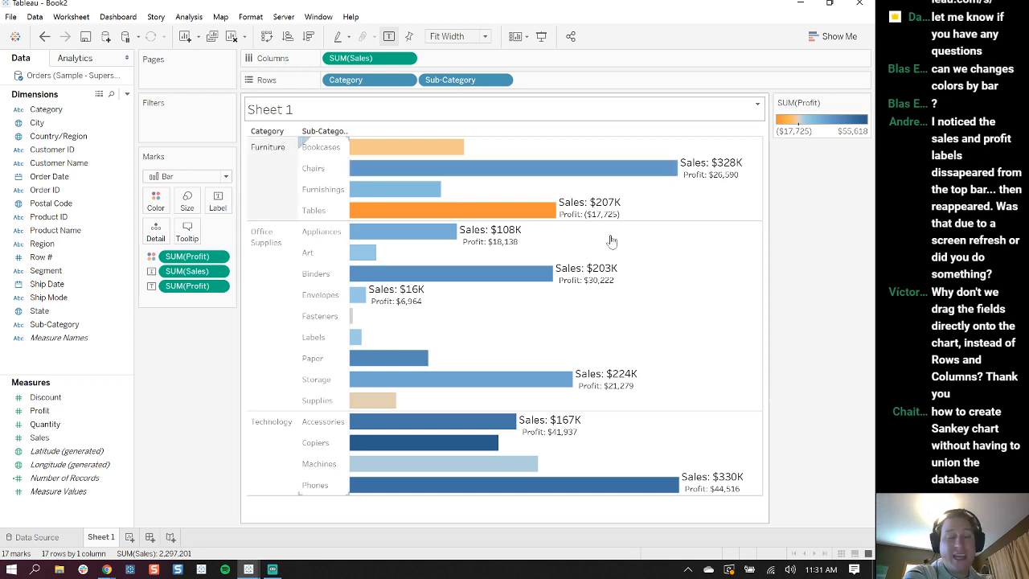
Try allowing mark labels to overlap other marks, and turn the option off again
{"action": "left_click", "coordinate": [218, 201]}
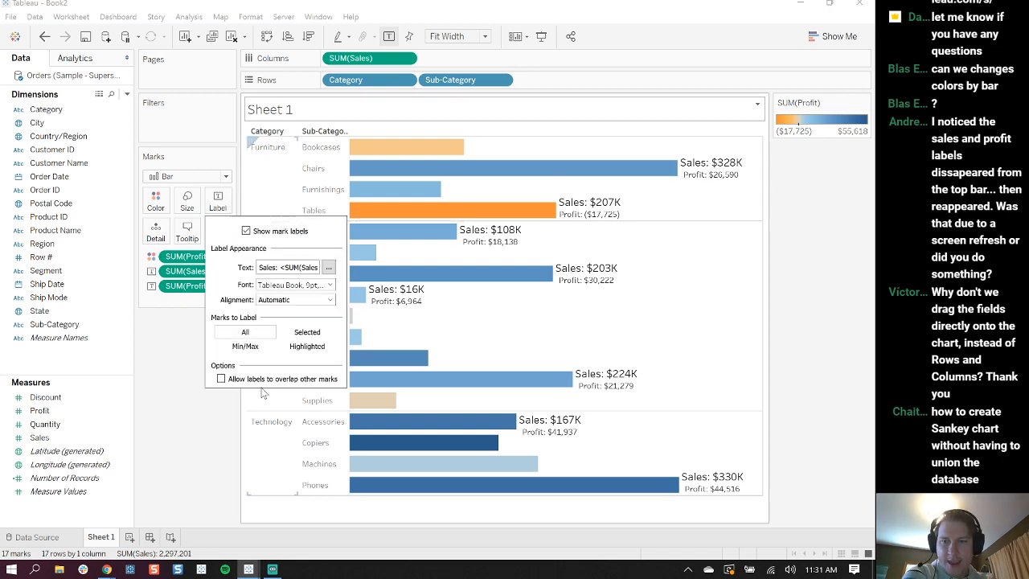
{"action": "left_click", "coordinate": [221, 378]}
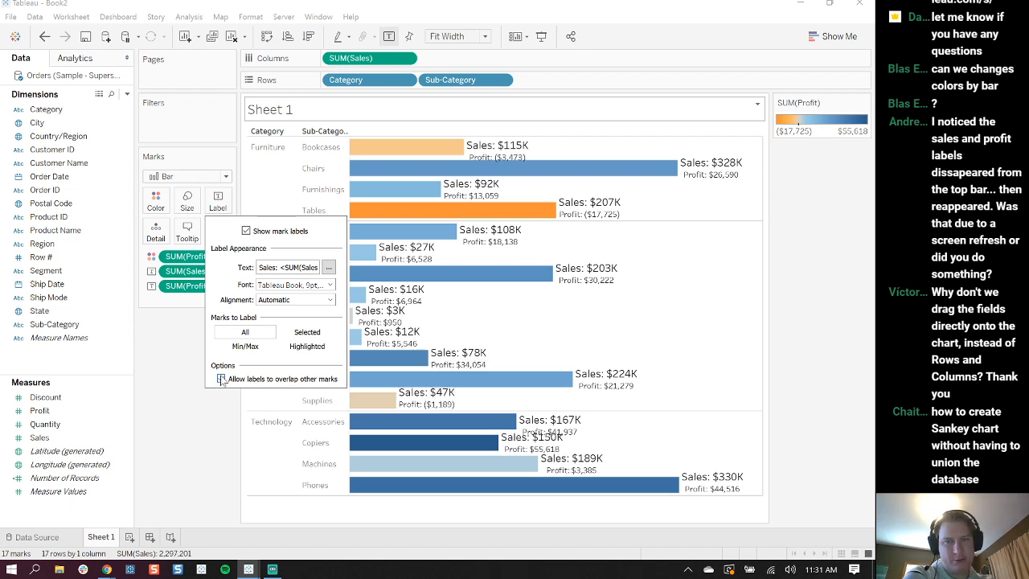
{"action": "left_click", "coordinate": [221, 378]}
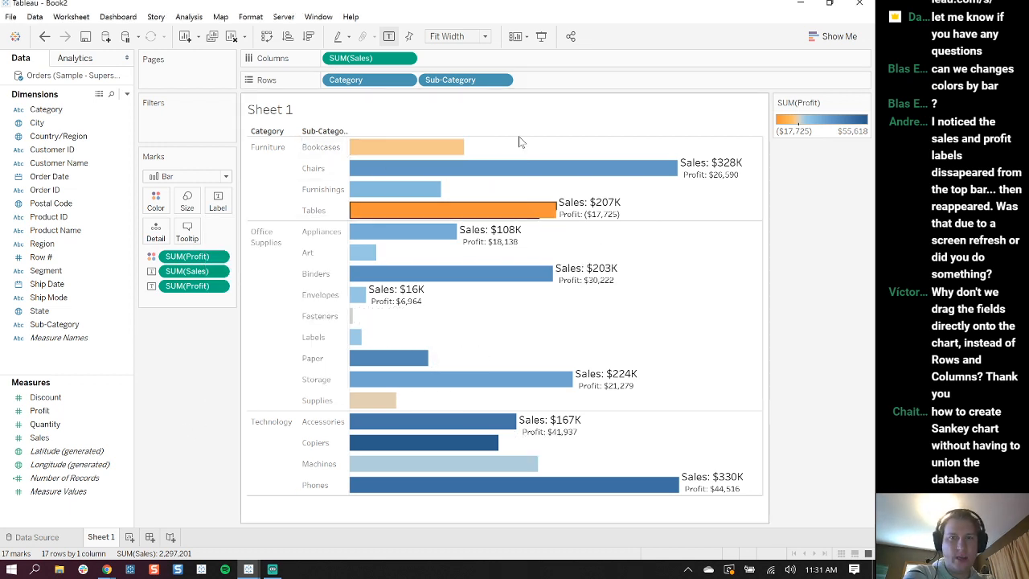
Increase the chart's row height so each bar has room for its Sales and Profit labels
{"action": "left_click", "coordinate": [486, 38]}
{"action": "left_click", "coordinate": [466, 47]}
{"action": "left_click", "coordinate": [466, 41]}
{"action": "left_click", "coordinate": [453, 56]}
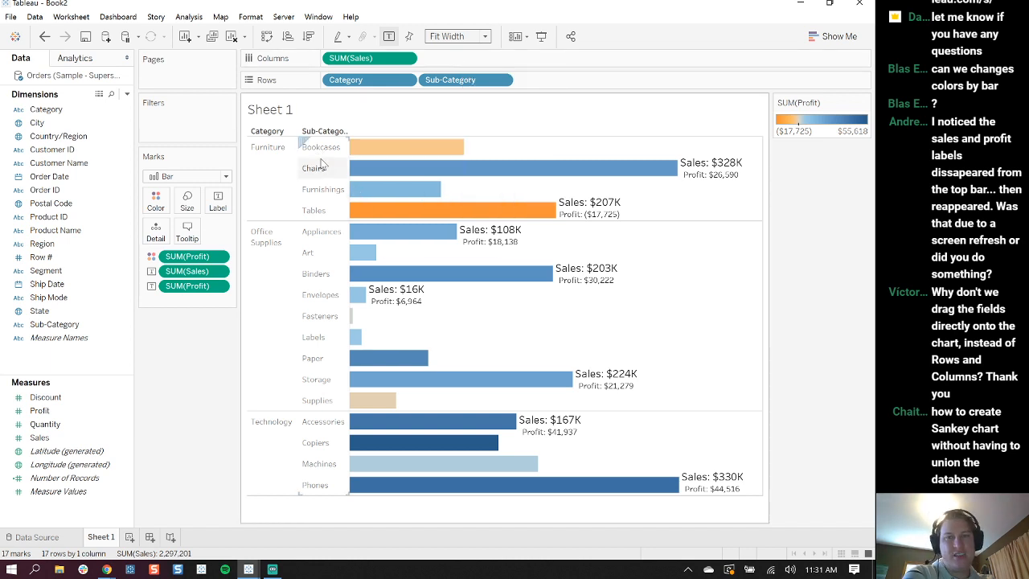
{"action": "left_click_drag", "start_coordinate": [319, 157], "coordinate": [321, 172]}
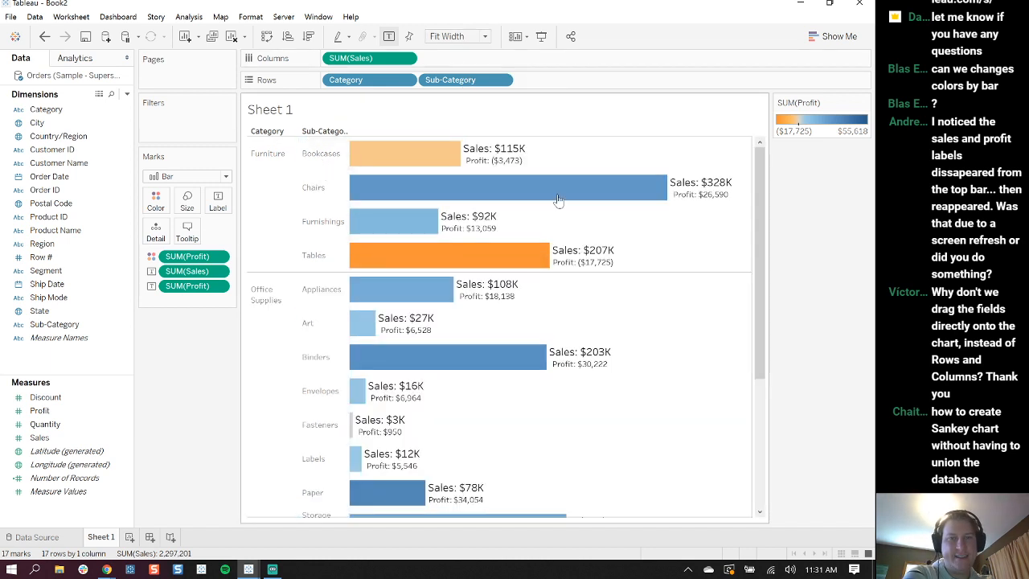
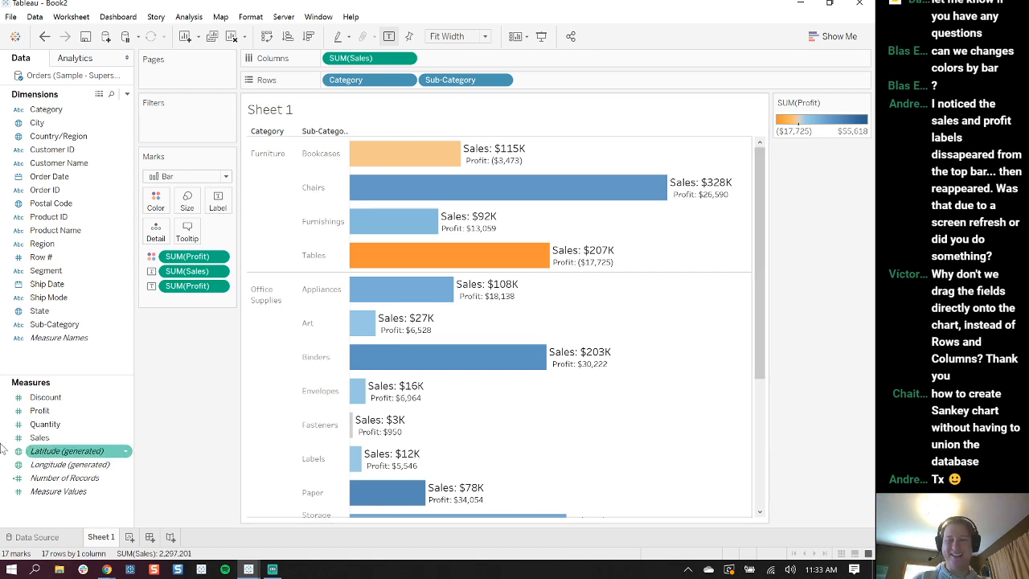
Switch to the TableauEssentialCharts_v10.5 workbook, check the Solution: Bar Chart sheet and return to the Practice: Bar Chart sheet
{"action": "mouse_move", "coordinate": [248, 568]}
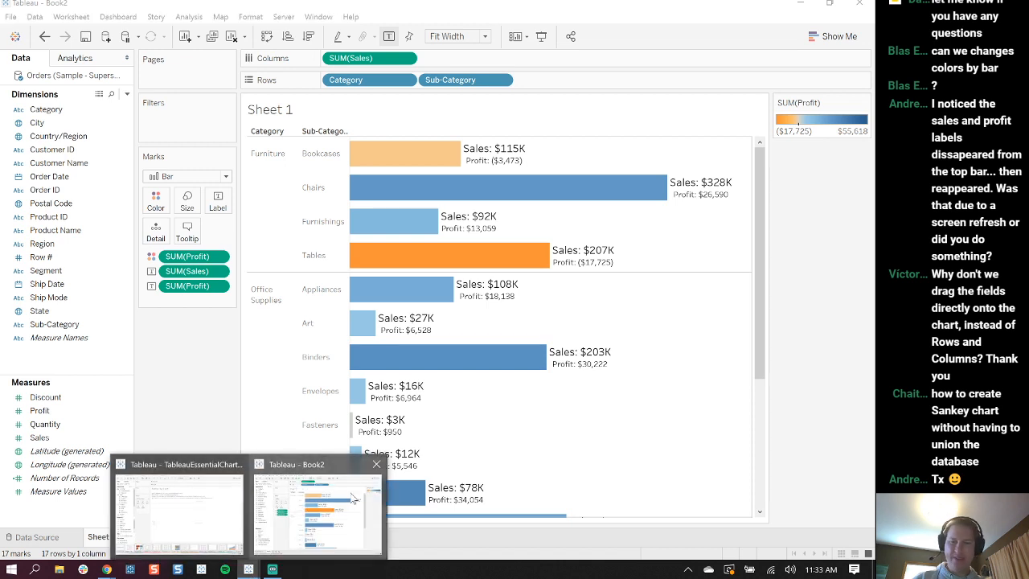
{"action": "left_click", "coordinate": [163, 497]}
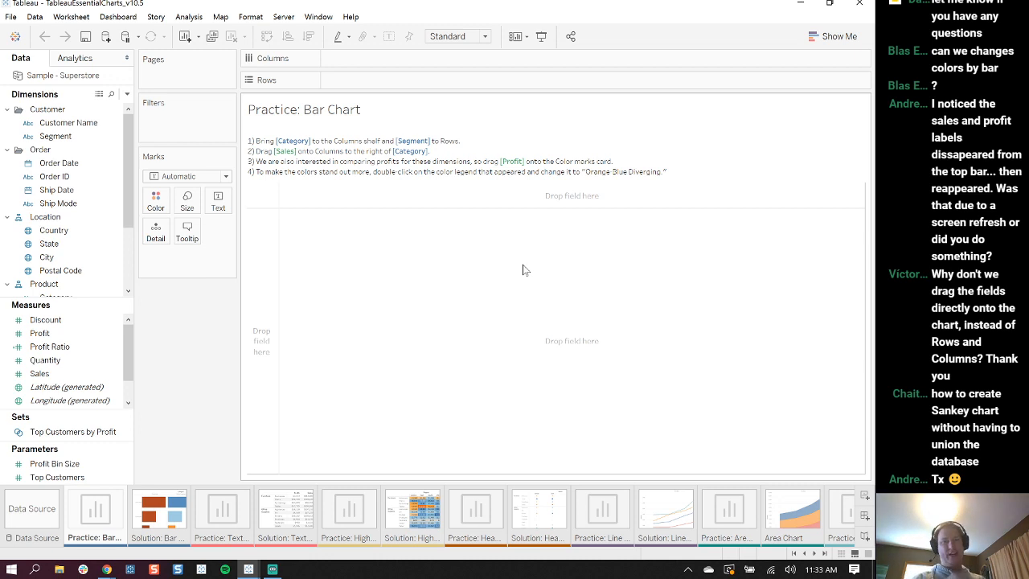
{"action": "left_click", "coordinate": [156, 516]}
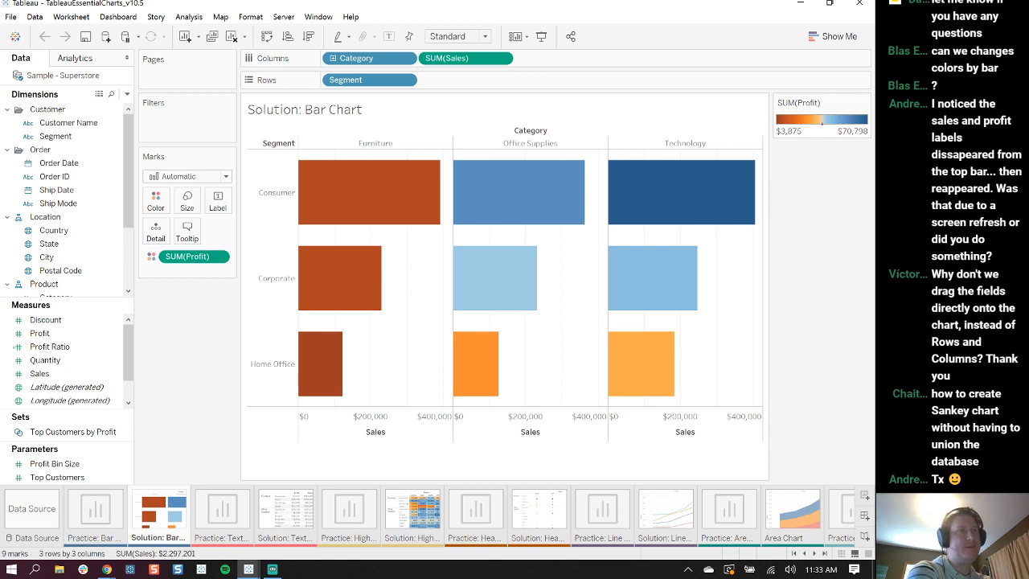
{"action": "left_click", "coordinate": [101, 511]}
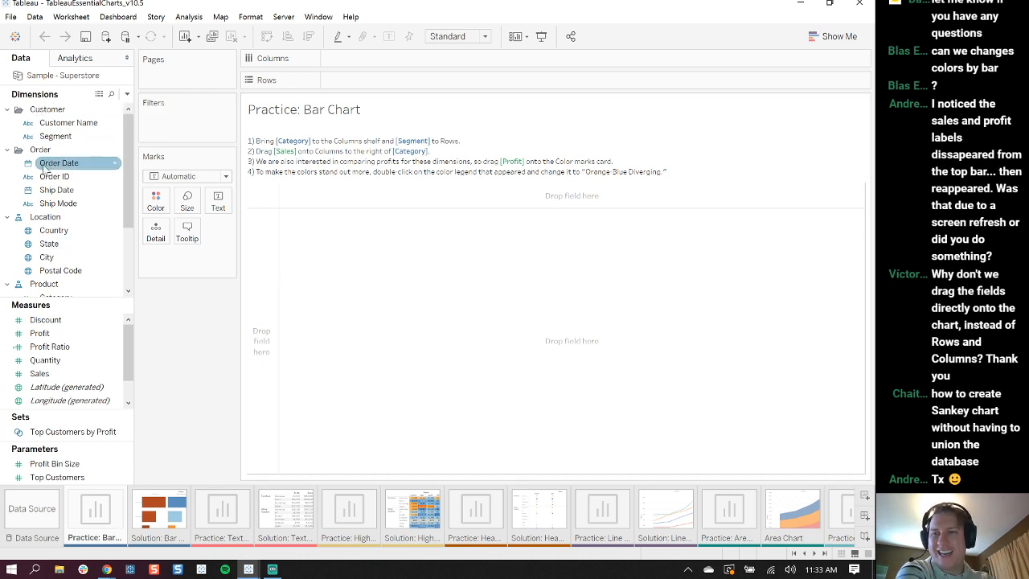
Place Category on Columns and Segment on Rows in the Practice: Bar Chart sheet
{"action": "left_click_drag", "start_coordinate": [131, 158], "coordinate": [107, 161]}
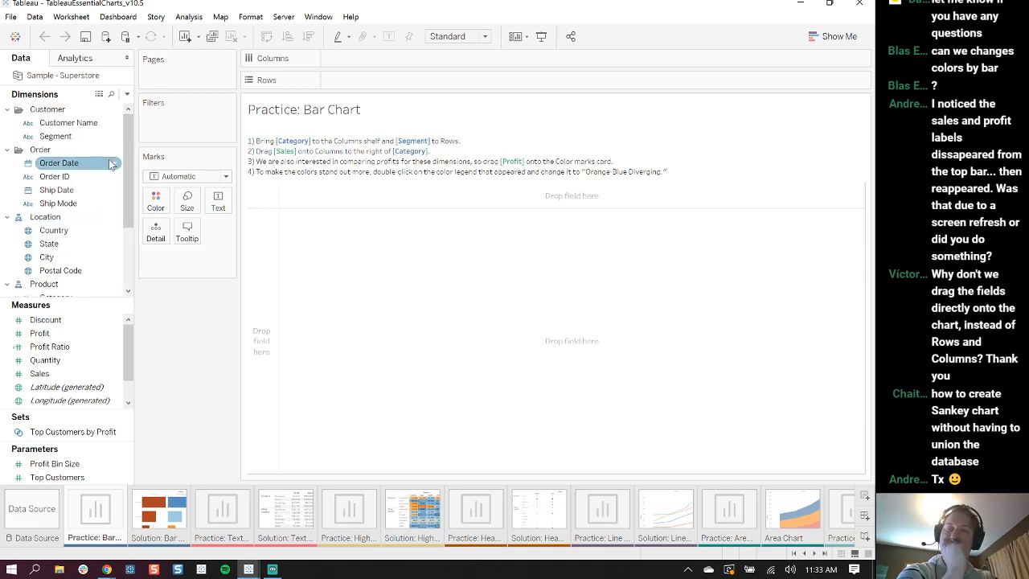
{"action": "left_click_drag", "start_coordinate": [126, 190], "coordinate": [127, 223]}
{"action": "left_click_drag", "start_coordinate": [60, 246], "coordinate": [363, 68]}
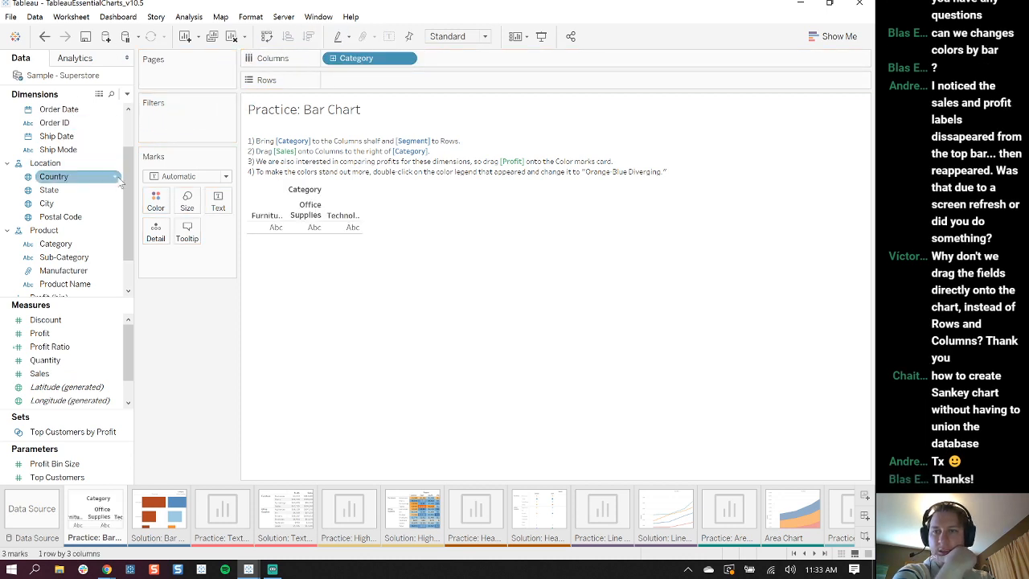
{"action": "left_click_drag", "start_coordinate": [131, 193], "coordinate": [133, 194]}
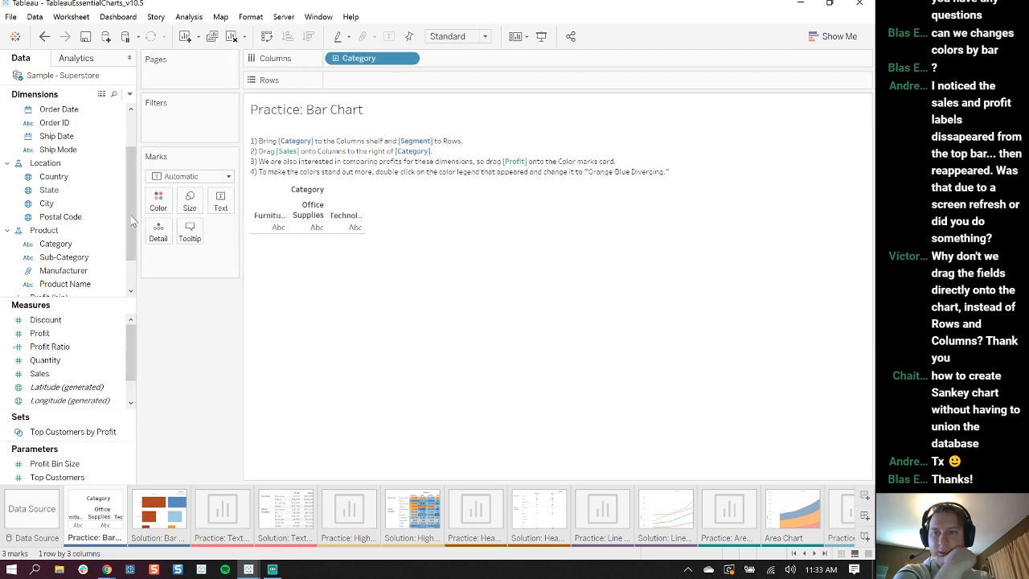
{"action": "scroll", "coordinate": [133, 197], "scroll_direction": "up", "scroll_amount": 2}
{"action": "scroll", "coordinate": [131, 195], "scroll_direction": "up", "scroll_amount": 1}
{"action": "left_click_drag", "start_coordinate": [55, 135], "coordinate": [371, 84]}
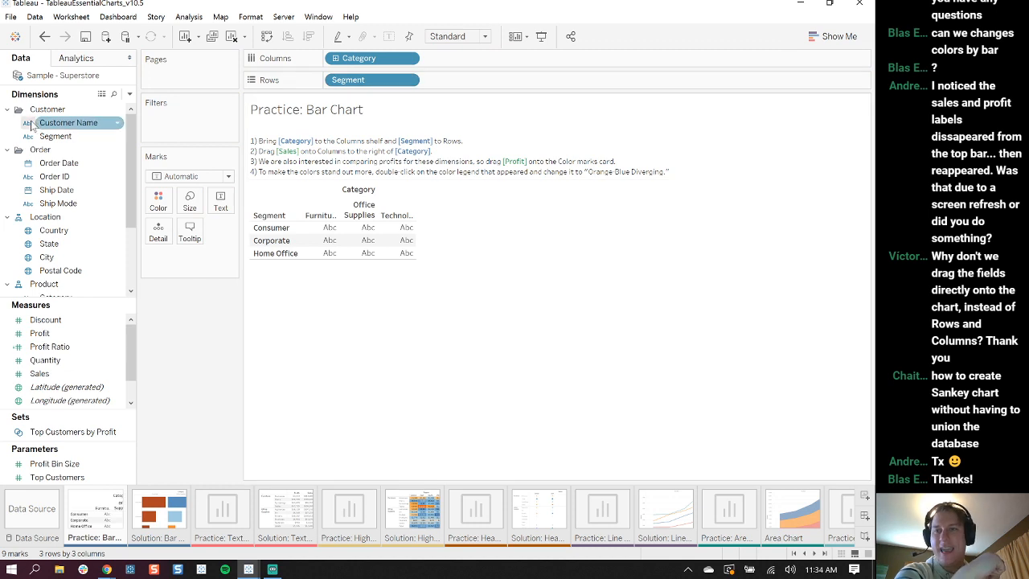
Search the data fields for "segment" and clear the search text
{"action": "left_click", "coordinate": [114, 94]}
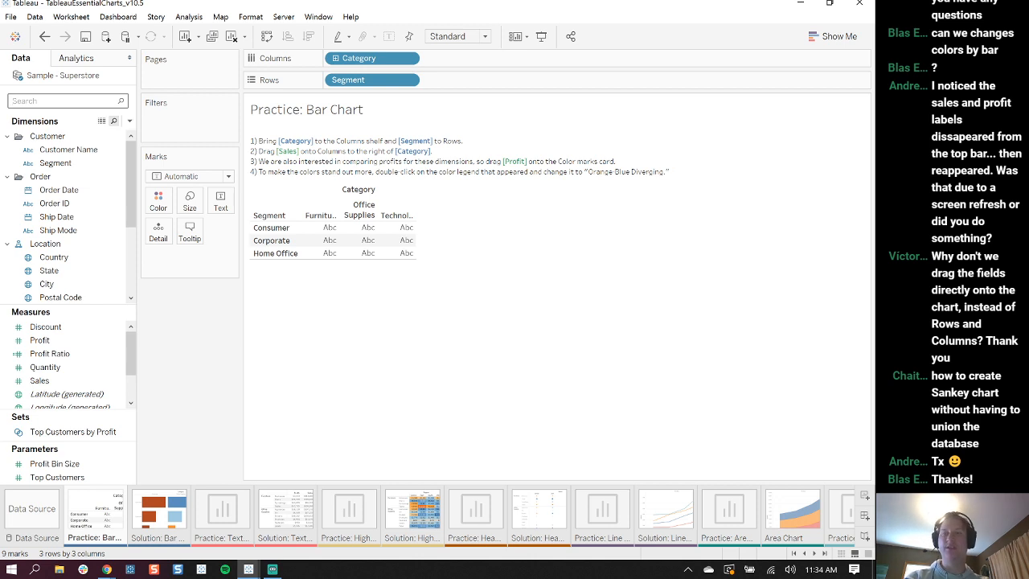
{"action": "type", "text": "segment"}
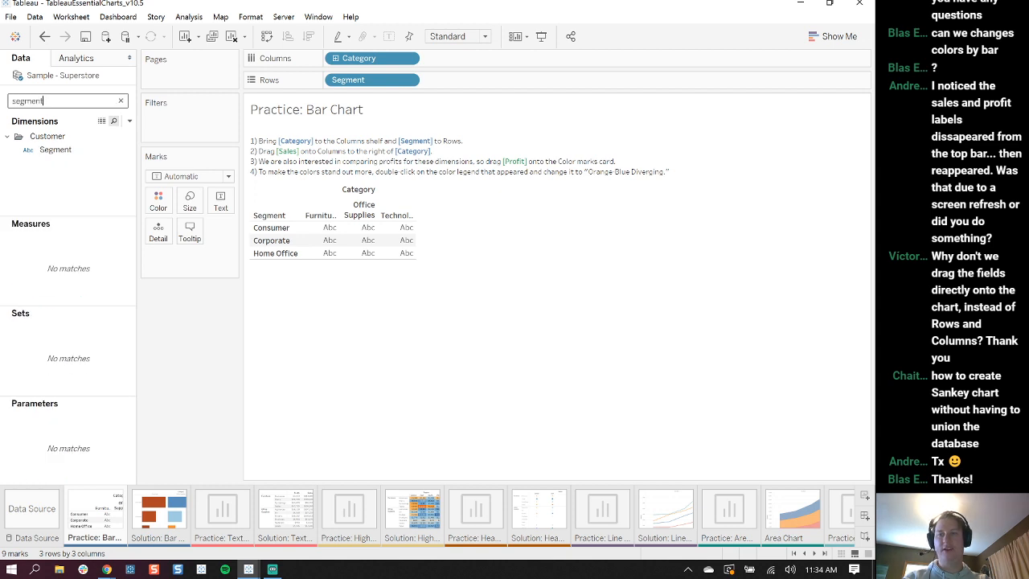
{"action": "key", "text": "BackSpace"}
{"action": "key", "text": "BackSpace"}
{"action": "key", "text": "BackSpace"}
{"action": "key", "text": "BackSpace"}
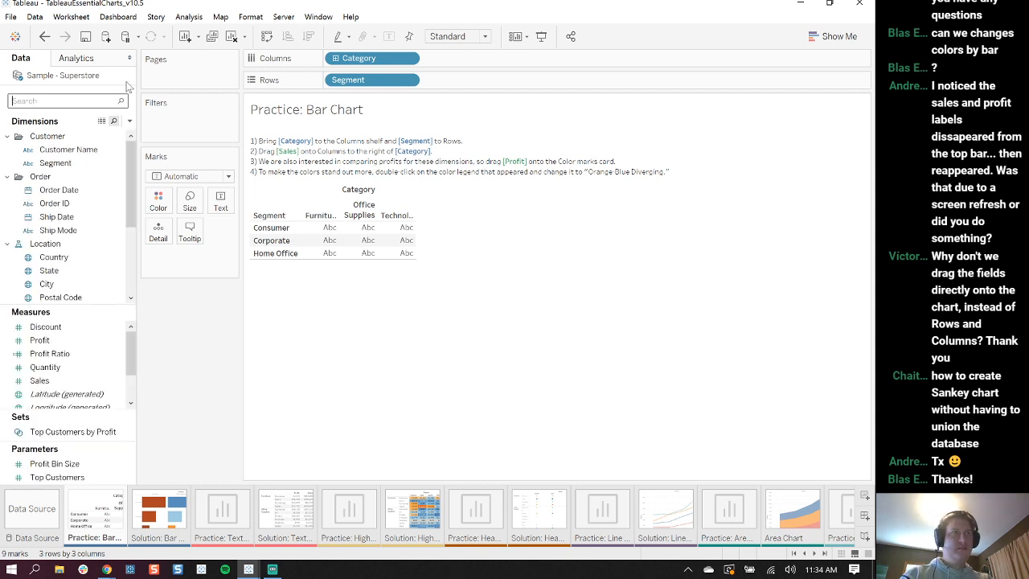
{"action": "left_click", "coordinate": [187, 319]}
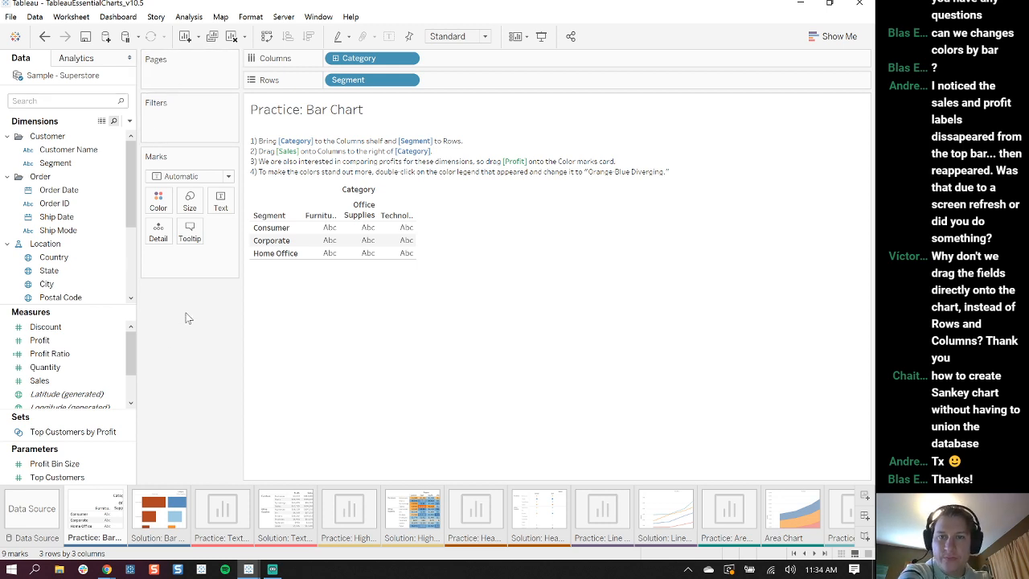
Add Sales to Columns after Category and fit the chart to Entire View
{"action": "left_click_drag", "start_coordinate": [39, 381], "coordinate": [462, 60]}
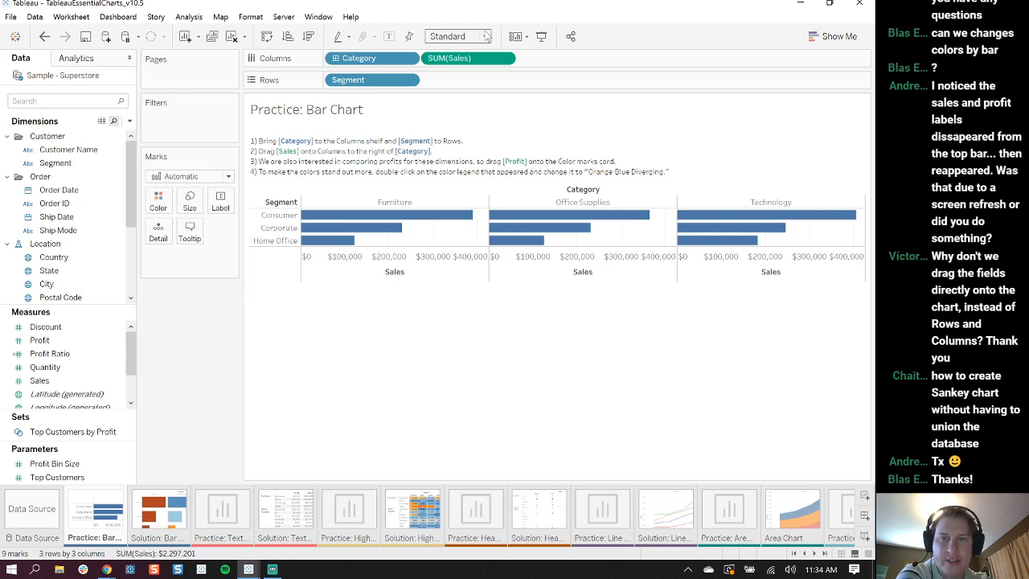
{"action": "left_click", "coordinate": [486, 36]}
{"action": "left_click", "coordinate": [455, 83]}
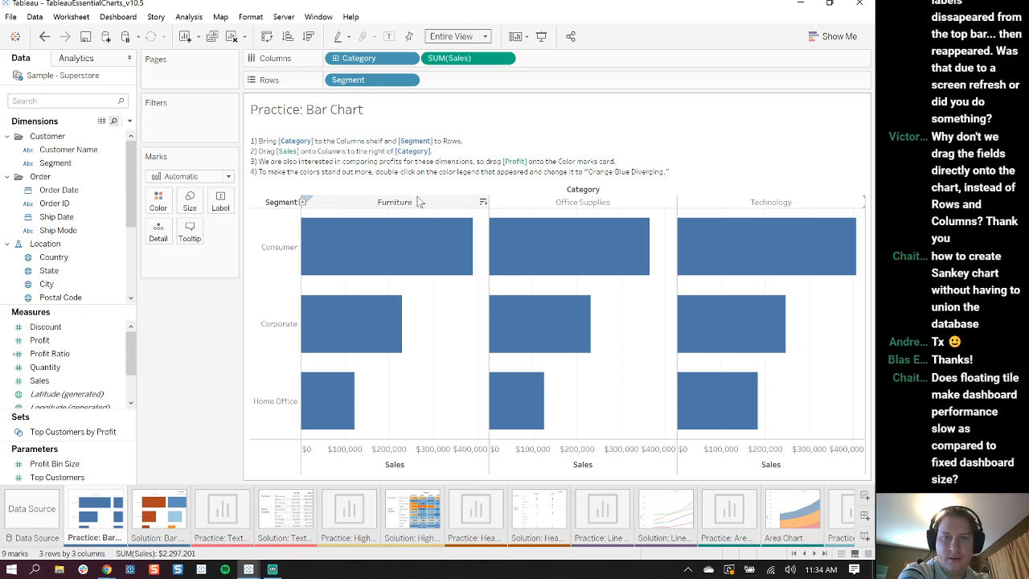
Color the practice chart's bars by Profit and apply the Orange-Blue-White Diverging palette
{"action": "left_click", "coordinate": [69, 342]}
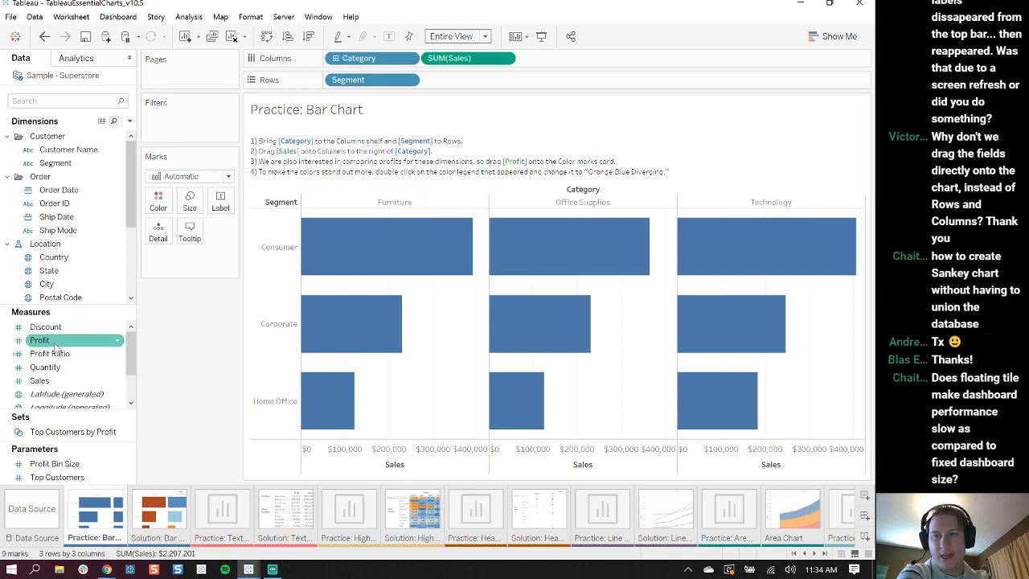
{"action": "left_click_drag", "start_coordinate": [69, 341], "coordinate": [157, 206]}
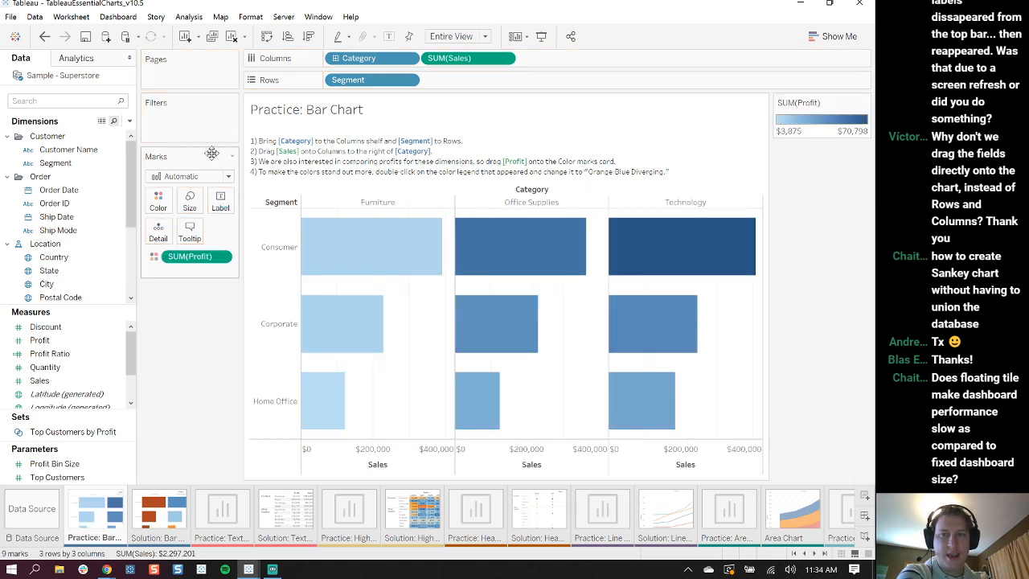
{"action": "left_click", "coordinate": [159, 202]}
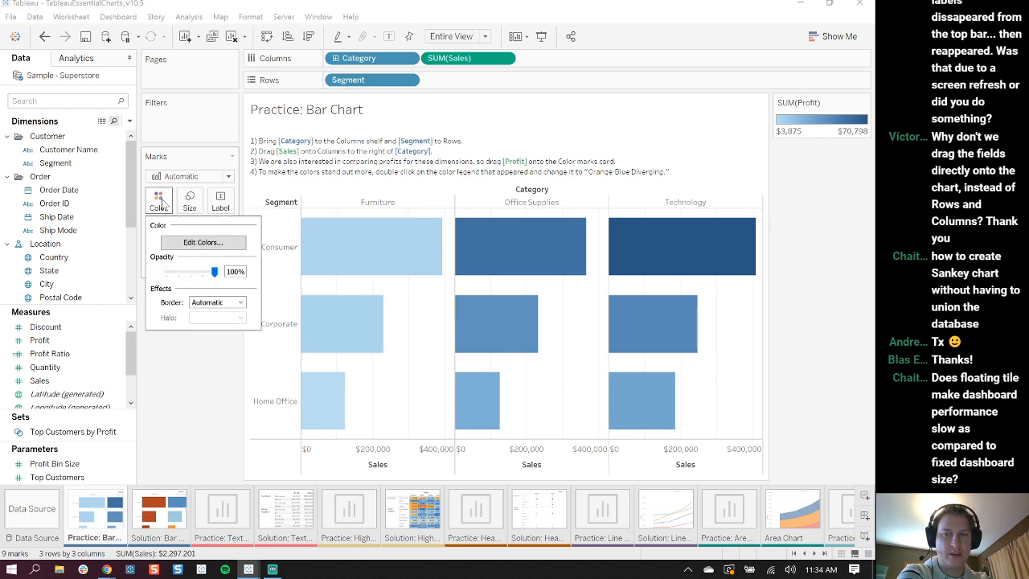
{"action": "left_click", "coordinate": [202, 242]}
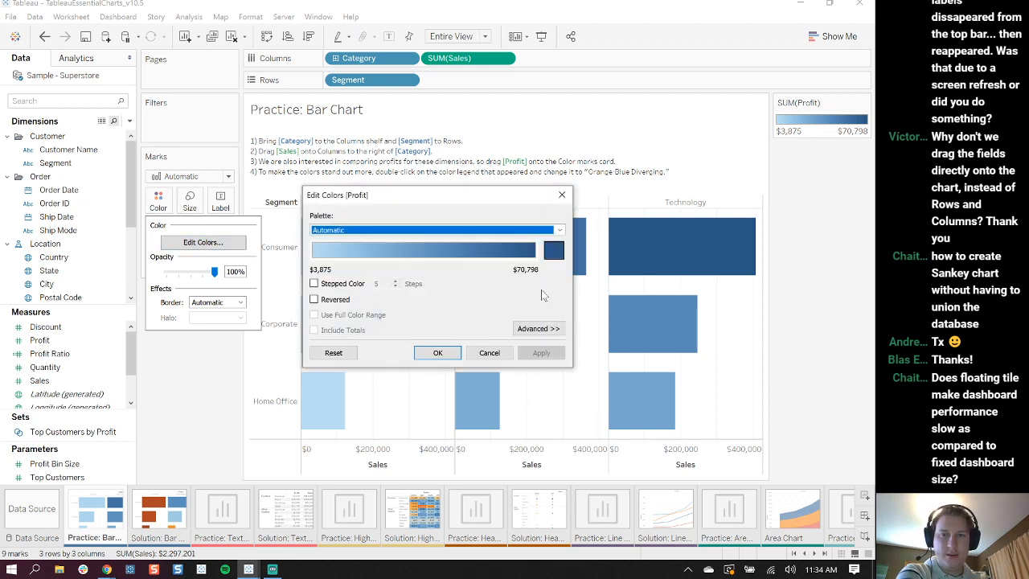
{"action": "left_click", "coordinate": [559, 231]}
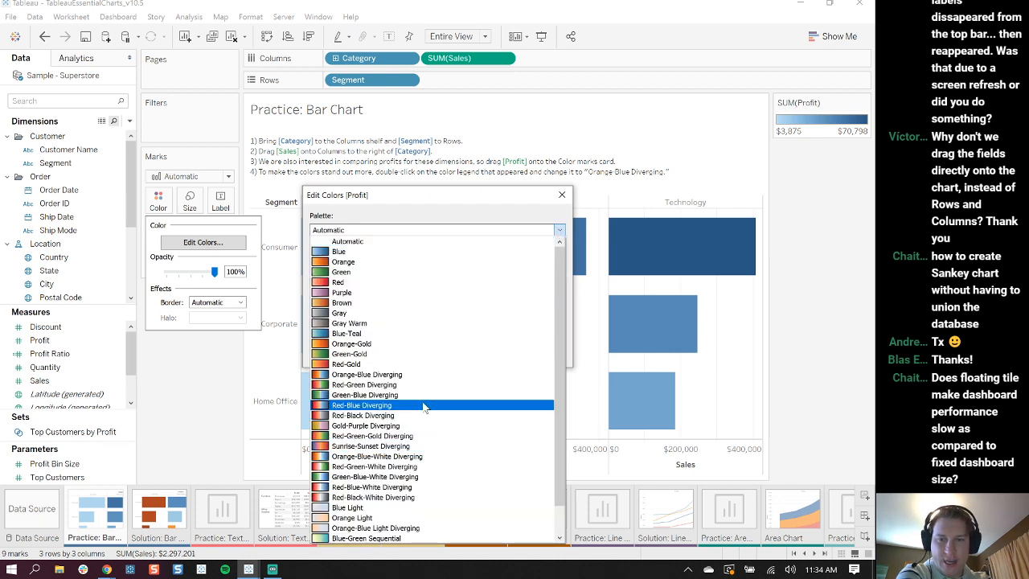
{"action": "left_click", "coordinate": [406, 465]}
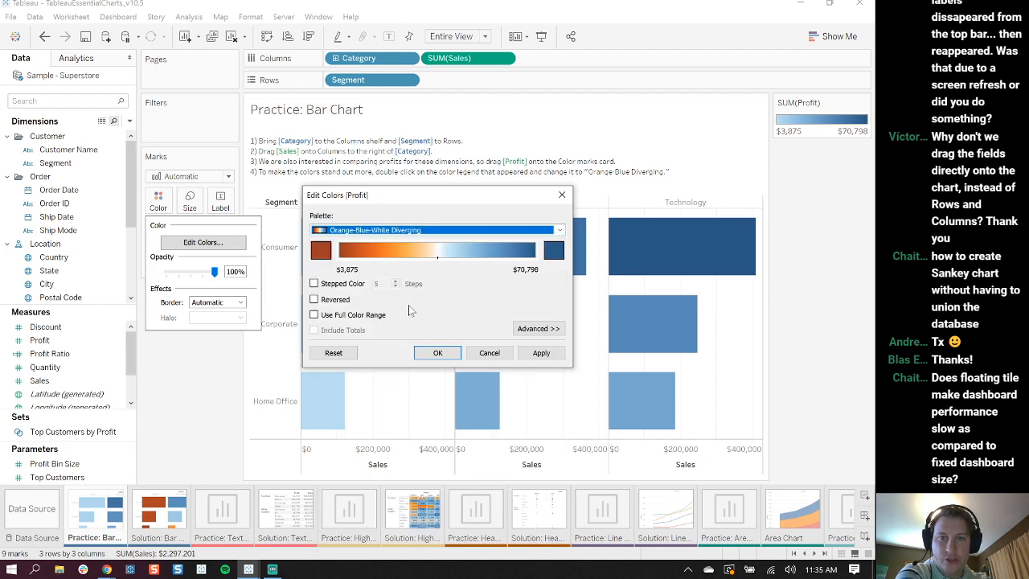
{"action": "left_click", "coordinate": [438, 352]}
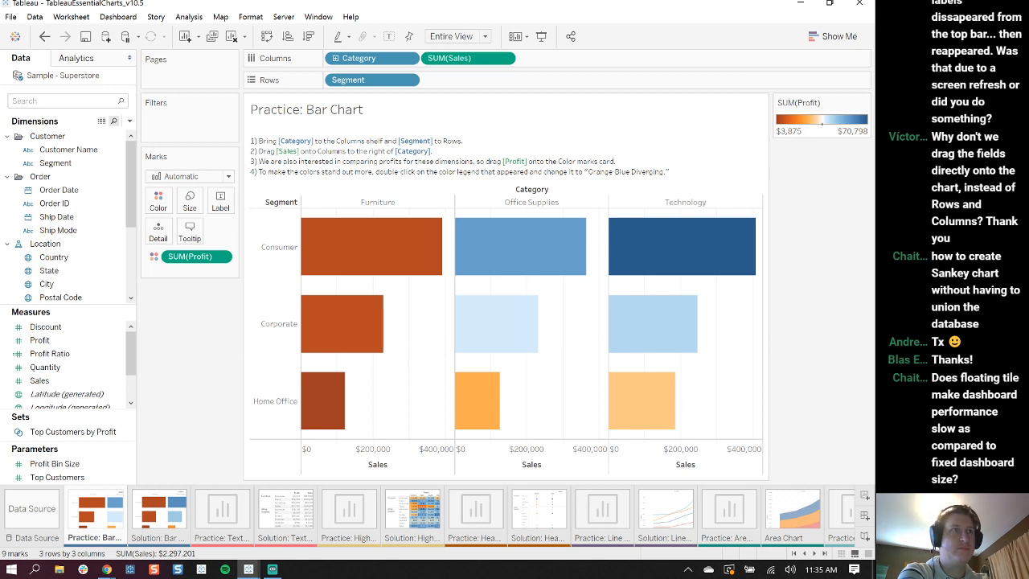
{"action": "mouse_move", "coordinate": [759, 238]}
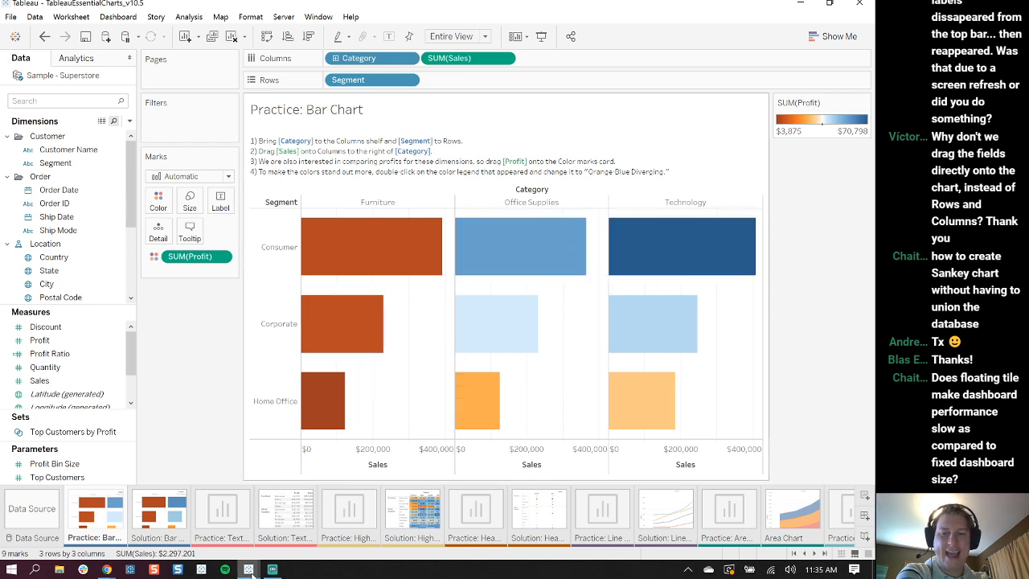
Switch to the Book2 workbook and rename its Sheet 1 as Bar
{"action": "mouse_move", "coordinate": [272, 569]}
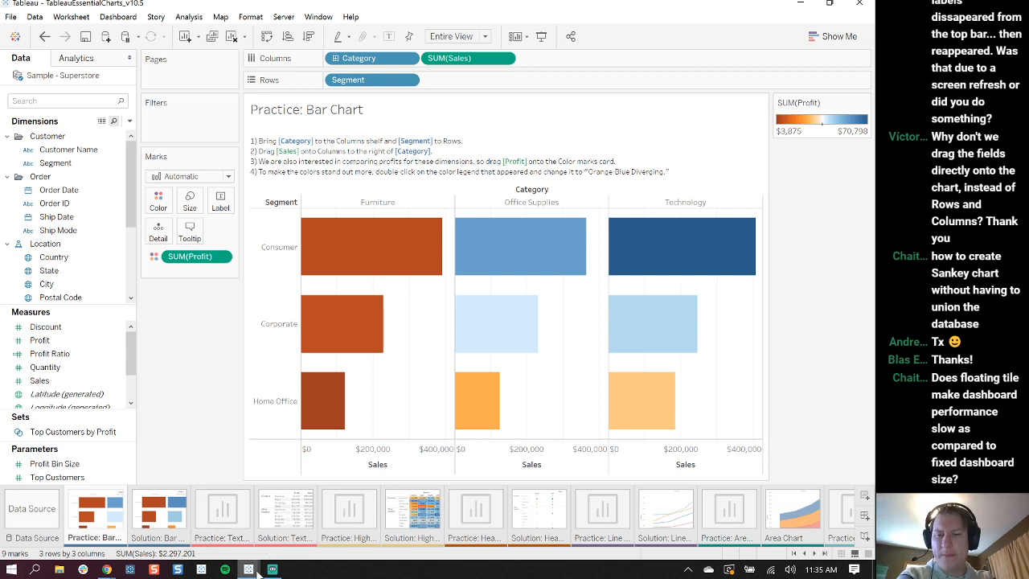
{"action": "left_click", "coordinate": [290, 534]}
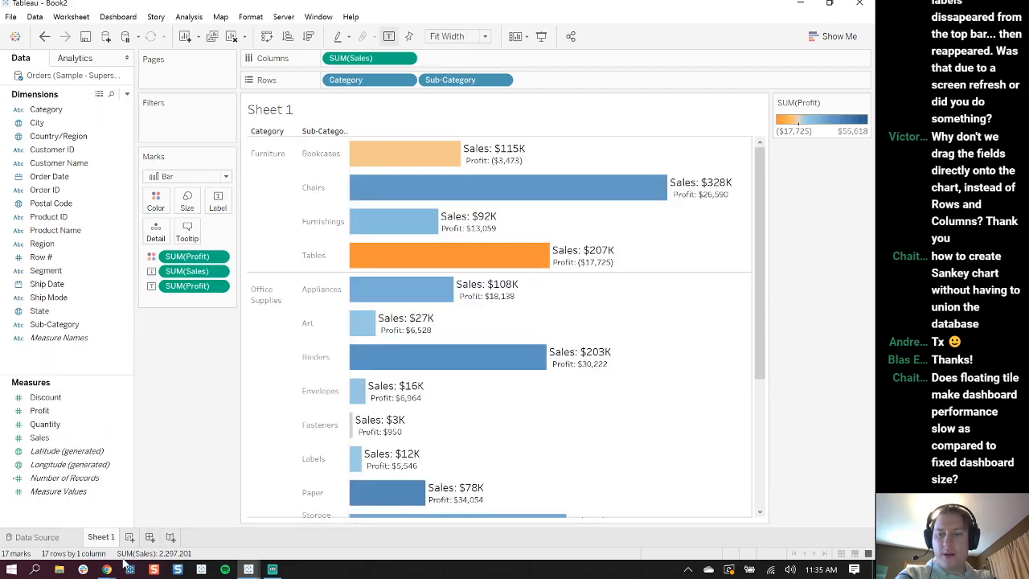
{"action": "double_click", "coordinate": [102, 536]}
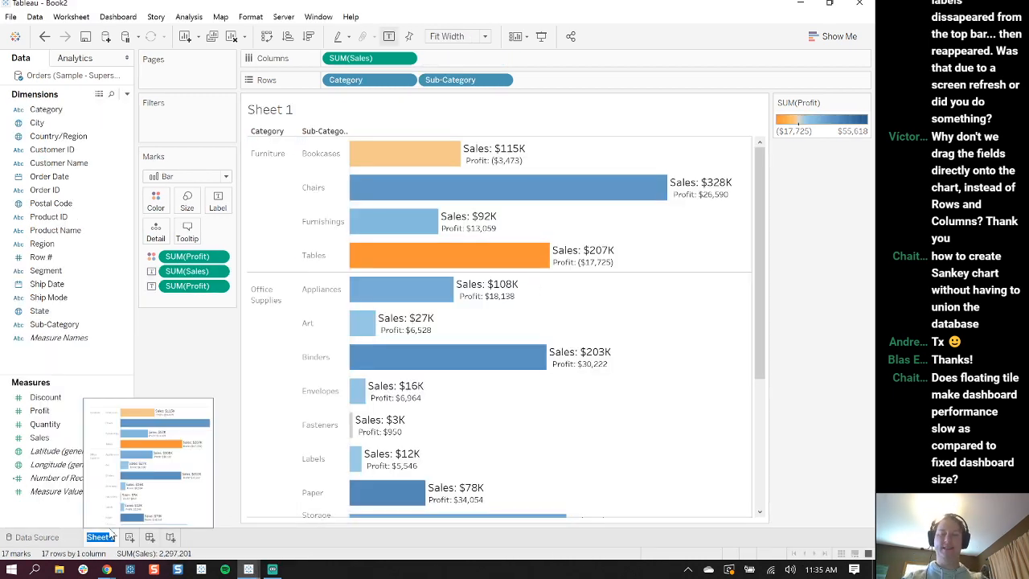
{"action": "type", "text": "Bar"}
{"action": "key", "text": "Return"}
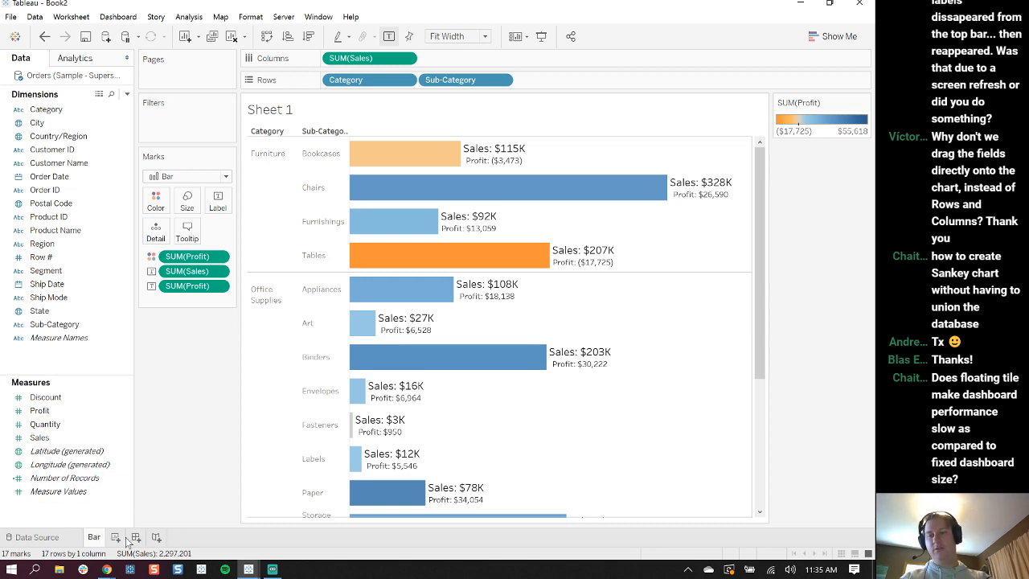
Add a new worksheet and build a text table of Sales with State on Rows
{"action": "left_click", "coordinate": [127, 538]}
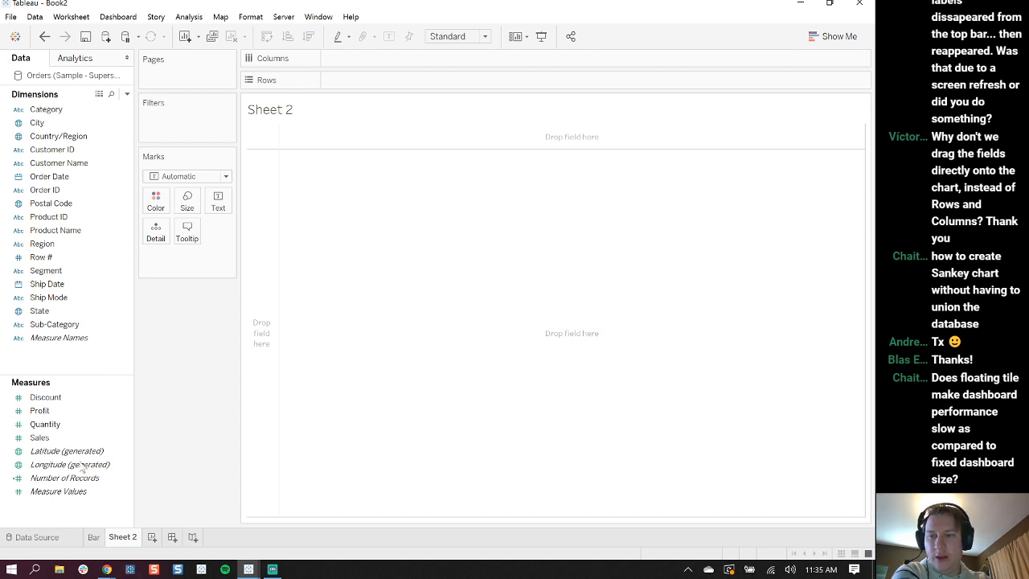
{"action": "left_click_drag", "start_coordinate": [43, 440], "coordinate": [219, 202]}
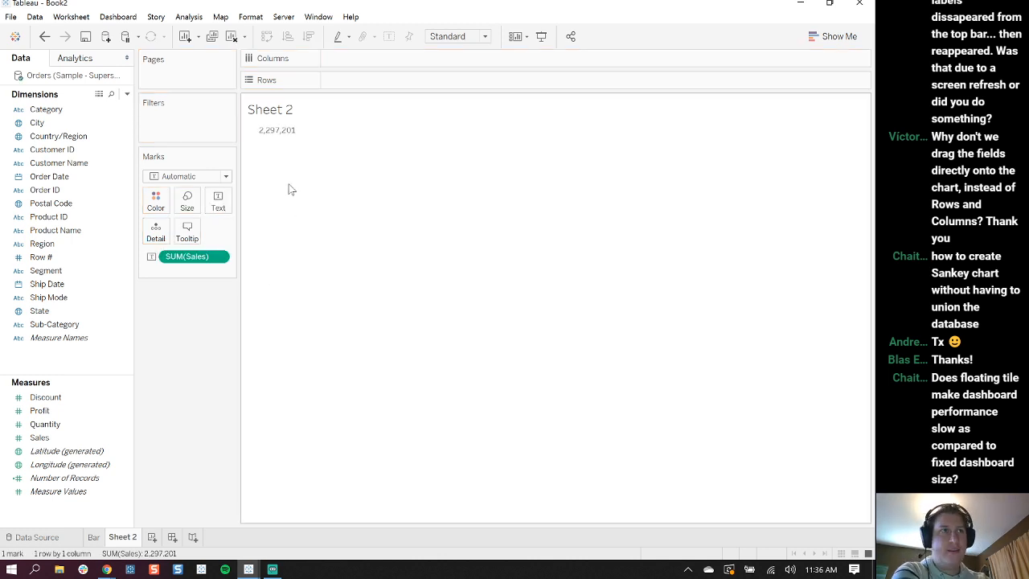
{"action": "mouse_move", "coordinate": [266, 132]}
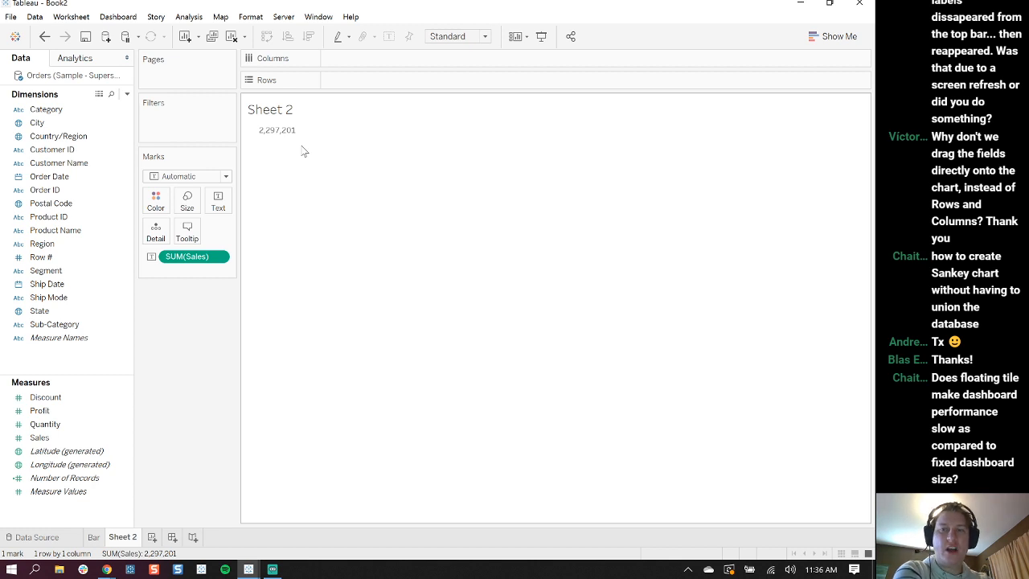
{"action": "left_click", "coordinate": [226, 176]}
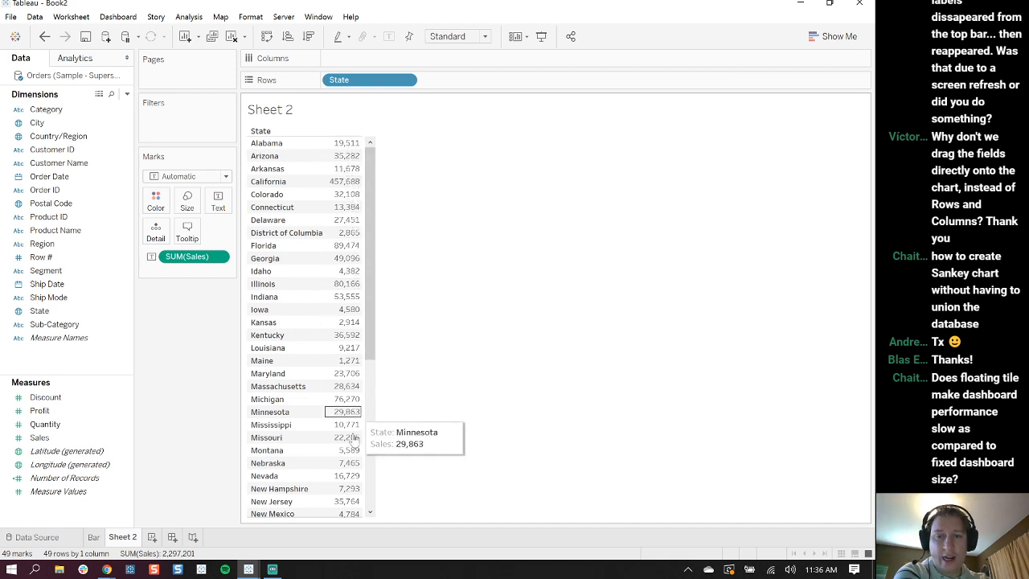
{"action": "left_click_drag", "start_coordinate": [371, 174], "coordinate": [383, 152]}
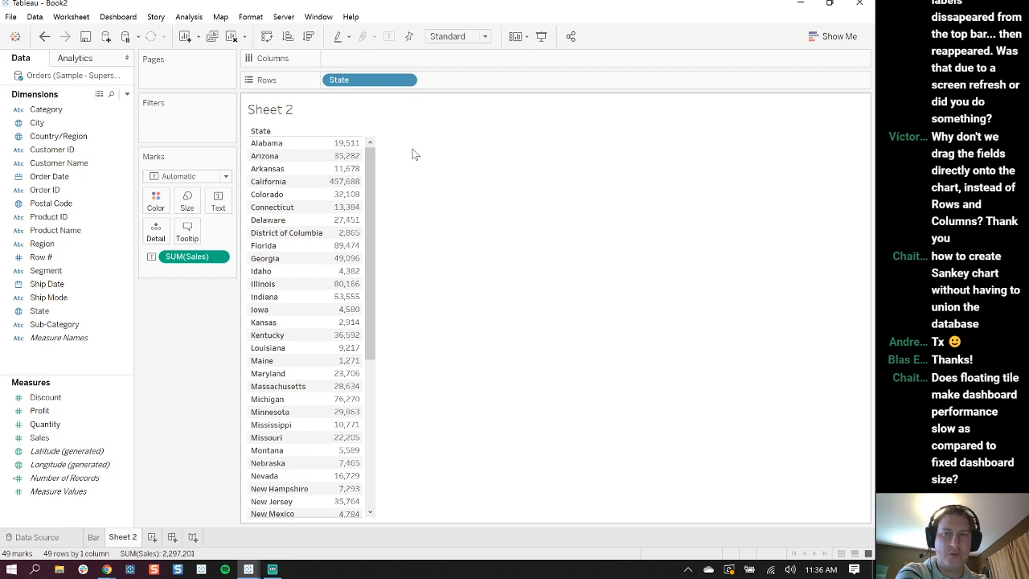
Try Region on Columns in the state sales table and remove it again
{"action": "left_click", "coordinate": [49, 256]}
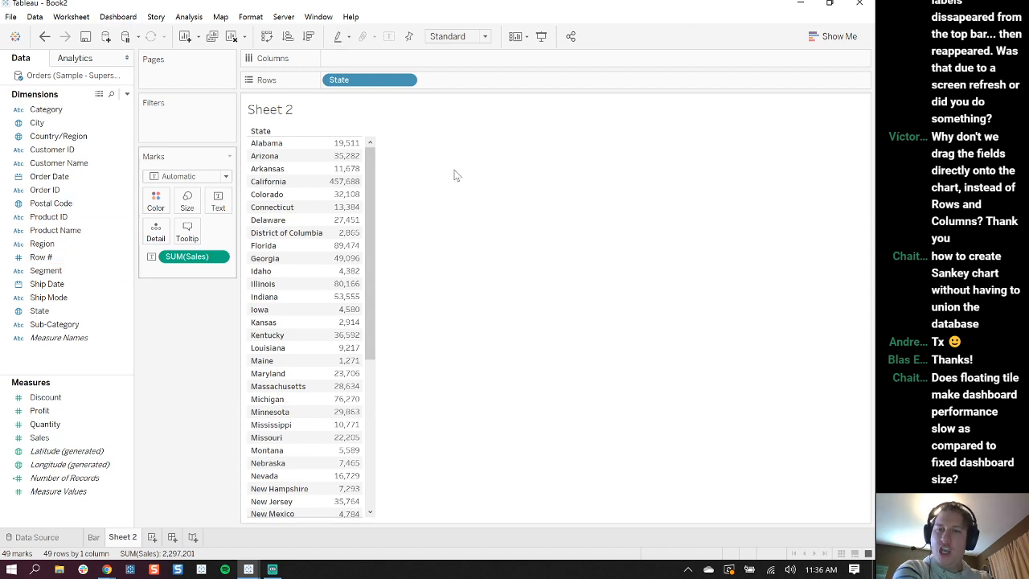
{"action": "left_click_drag", "start_coordinate": [45, 243], "coordinate": [376, 62]}
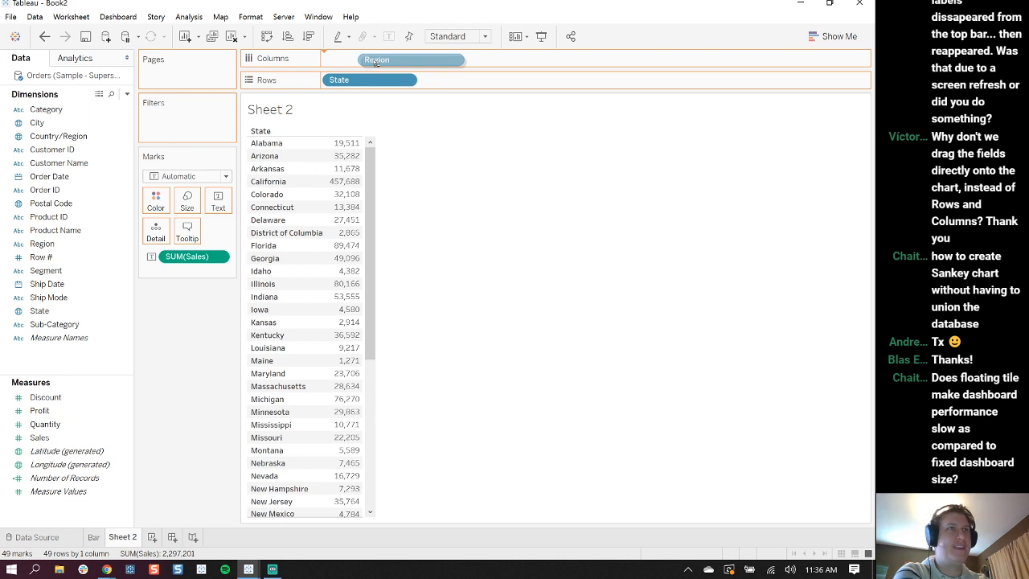
{"action": "left_click_drag", "start_coordinate": [377, 62], "coordinate": [377, 62]}
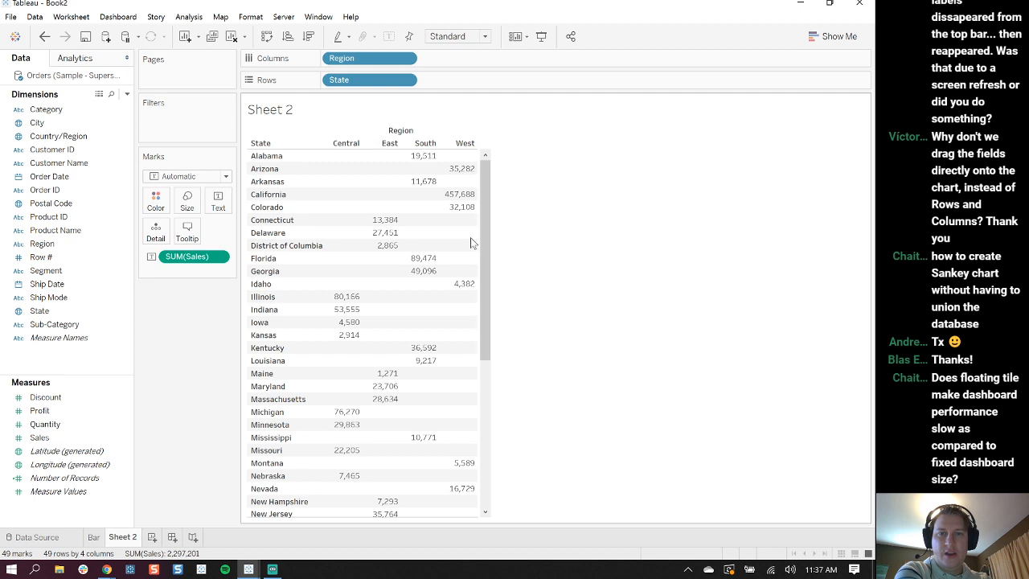
{"action": "left_click_drag", "start_coordinate": [360, 56], "coordinate": [205, 320]}
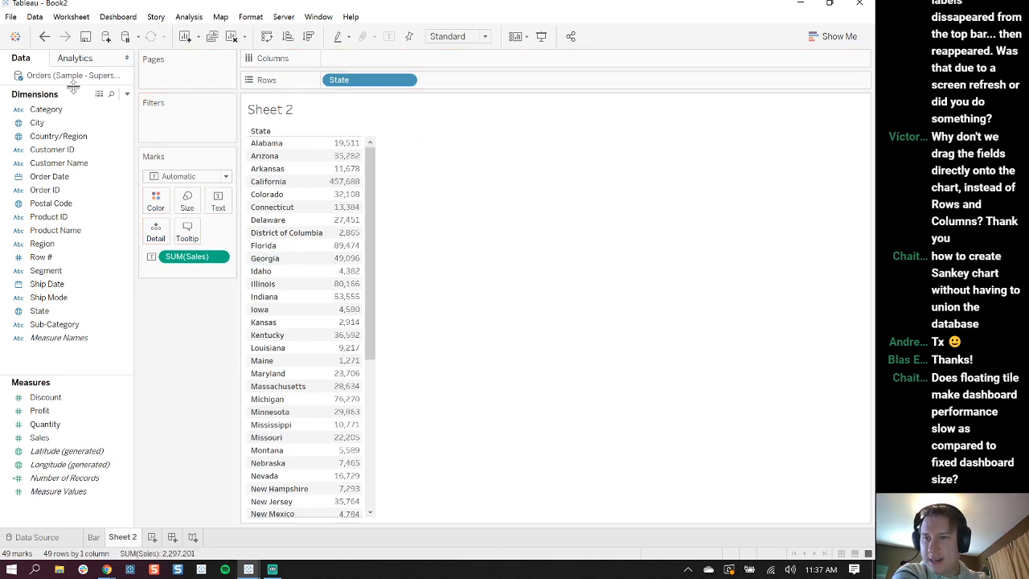
Place Order Date on Columns to split each state's sales by year
{"action": "left_click", "coordinate": [56, 313]}
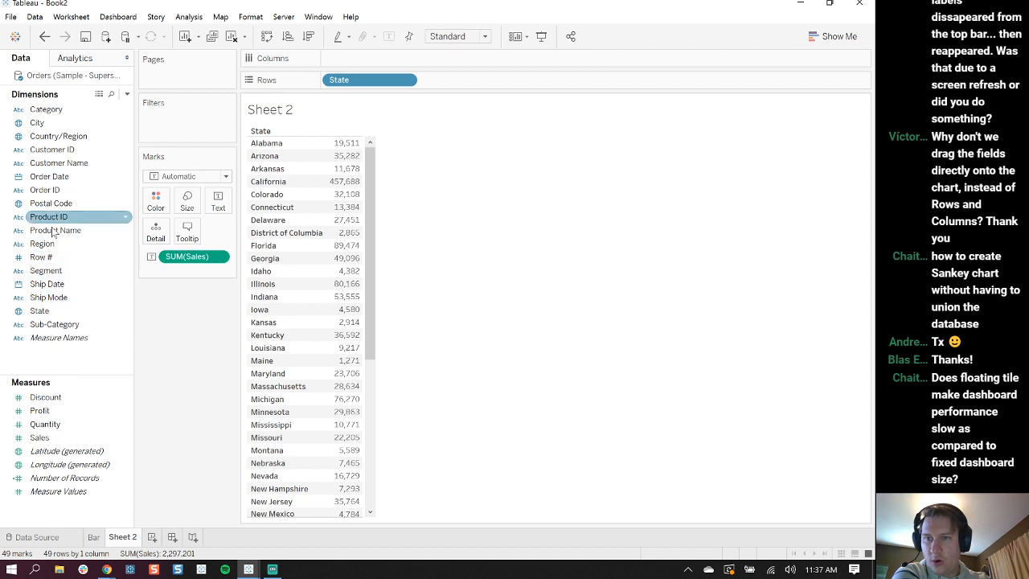
{"action": "left_click", "coordinate": [53, 178]}
{"action": "left_click_drag", "start_coordinate": [55, 183], "coordinate": [359, 62]}
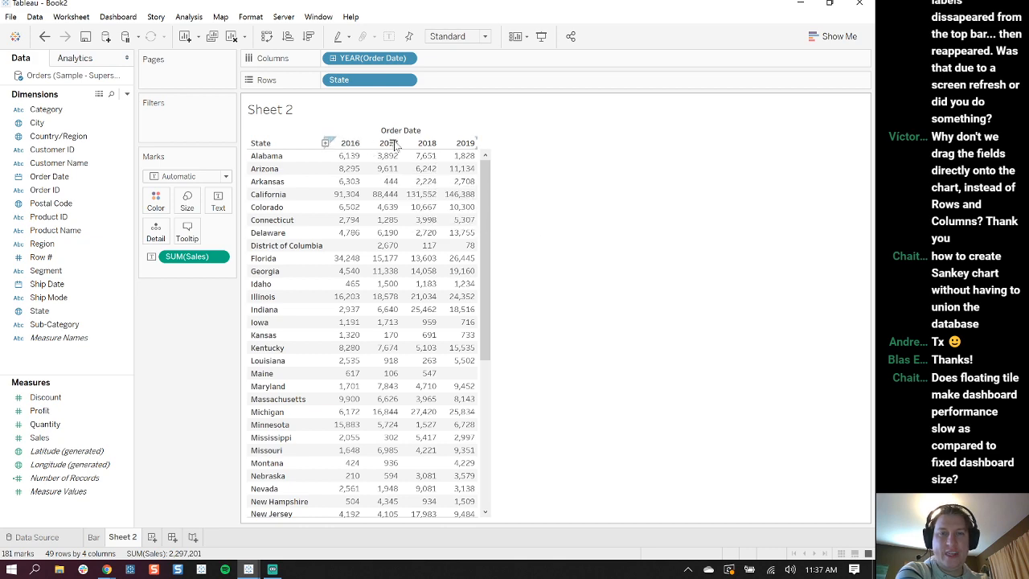
{"action": "left_click_drag", "start_coordinate": [487, 199], "coordinate": [496, 425]}
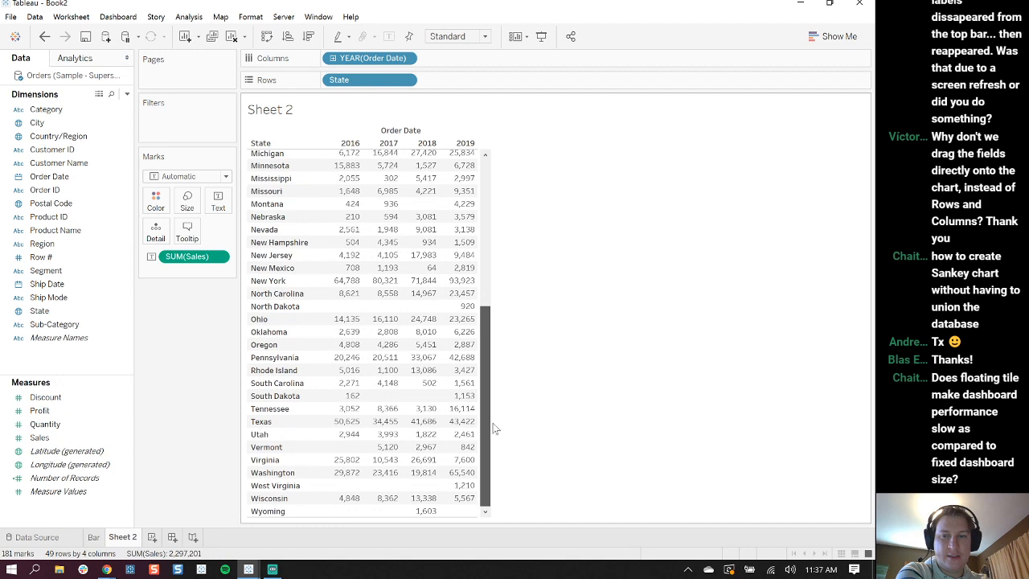
{"action": "left_click_drag", "start_coordinate": [492, 327], "coordinate": [493, 167]}
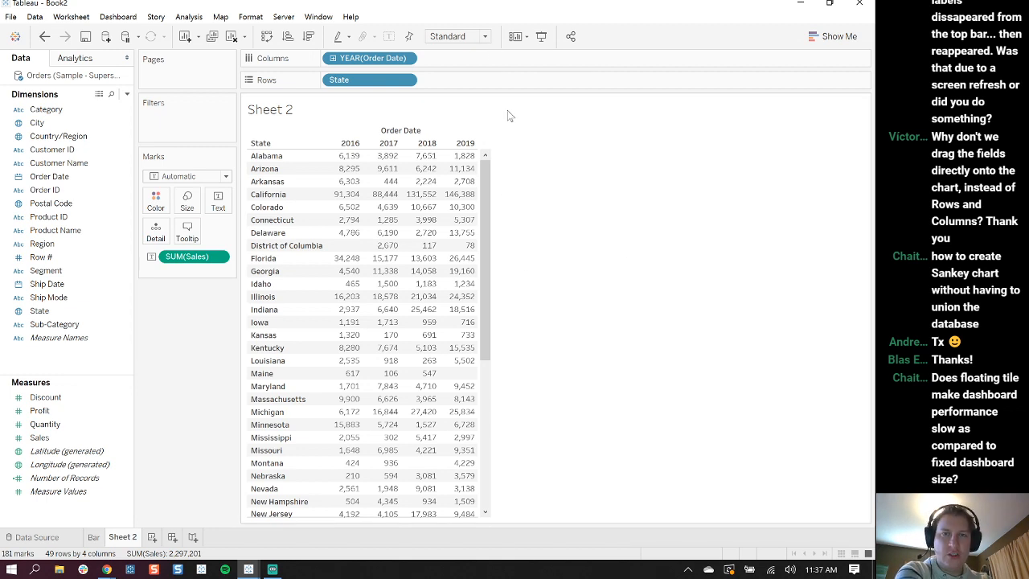
Try the Entire View fit on the sales table, and set it to Fit Width
{"action": "left_click", "coordinate": [474, 36]}
{"action": "left_click", "coordinate": [469, 81]}
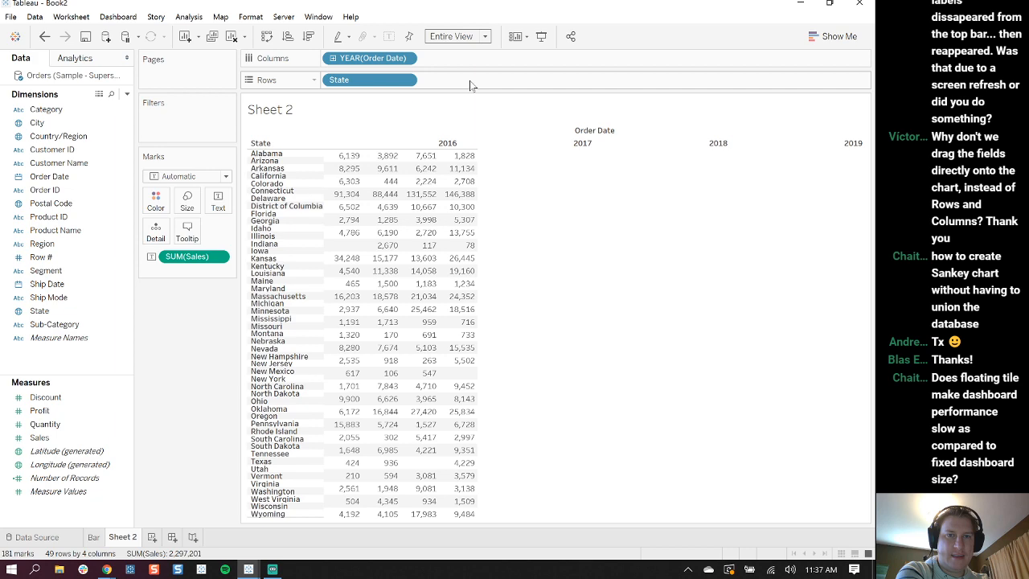
{"action": "left_click", "coordinate": [475, 37]}
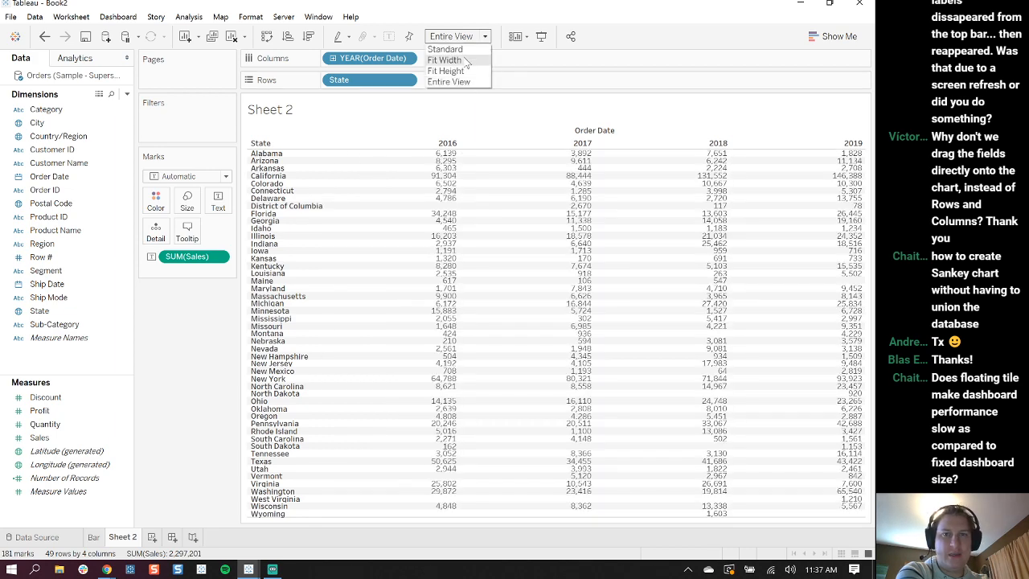
{"action": "left_click", "coordinate": [468, 61]}
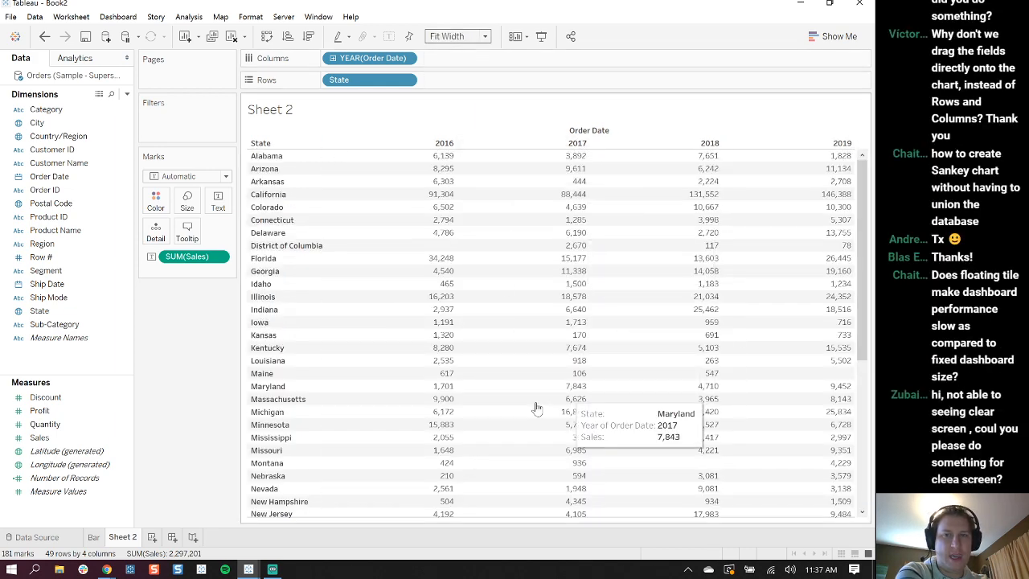
{"action": "left_click_drag", "start_coordinate": [860, 263], "coordinate": [839, 131]}
Increase the font size of the State row labels through the header's default font
{"action": "right_click", "coordinate": [266, 169]}
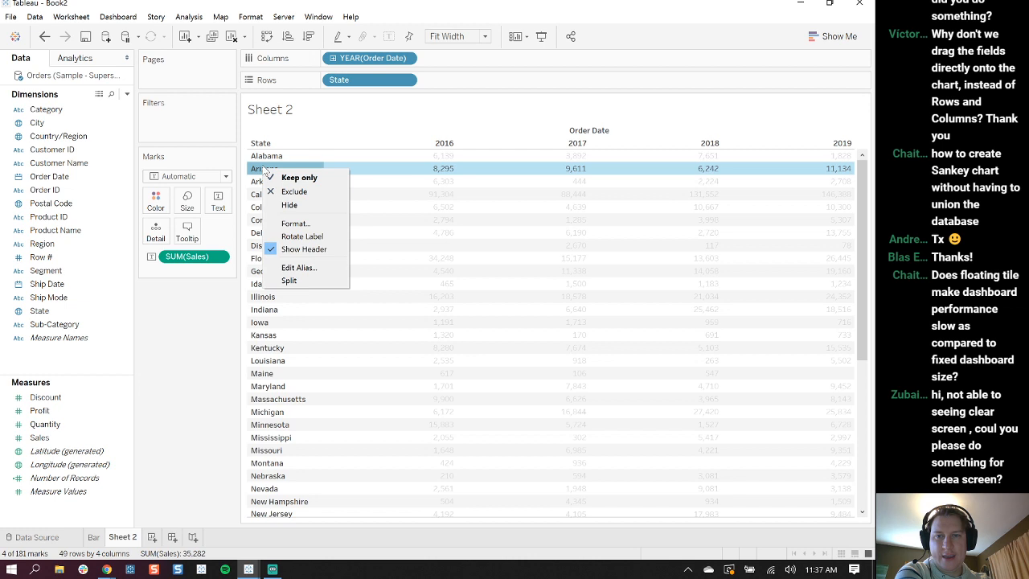
{"action": "left_click", "coordinate": [295, 224]}
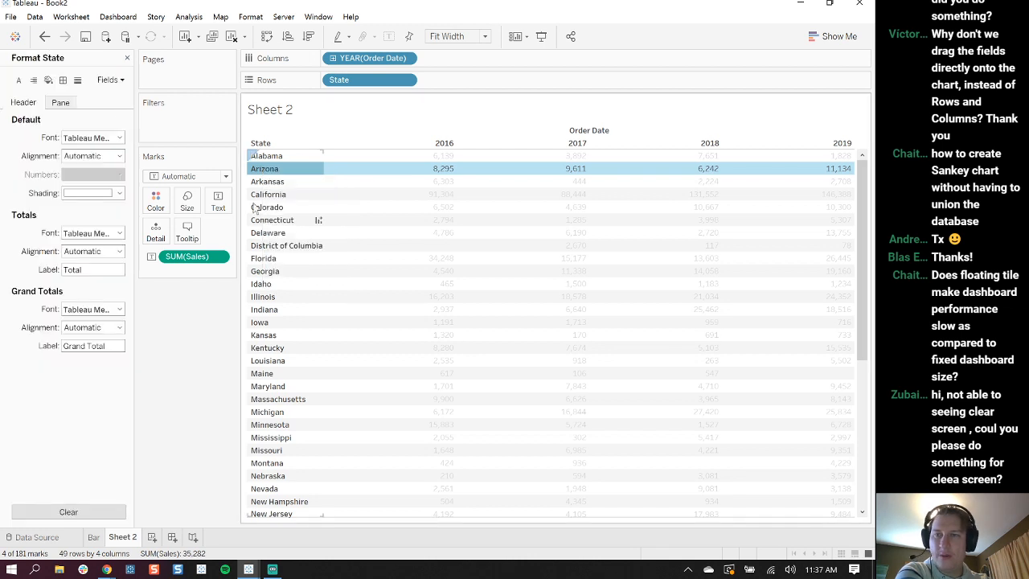
{"action": "left_click", "coordinate": [119, 137]}
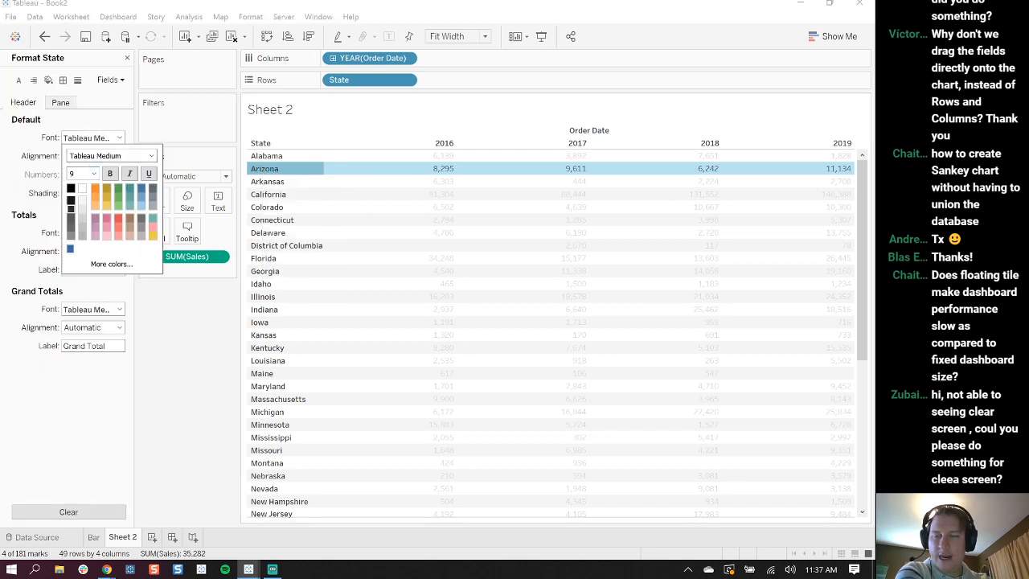
{"action": "left_click", "coordinate": [93, 173]}
{"action": "left_click", "coordinate": [74, 220]}
{"action": "left_click", "coordinate": [182, 460]}
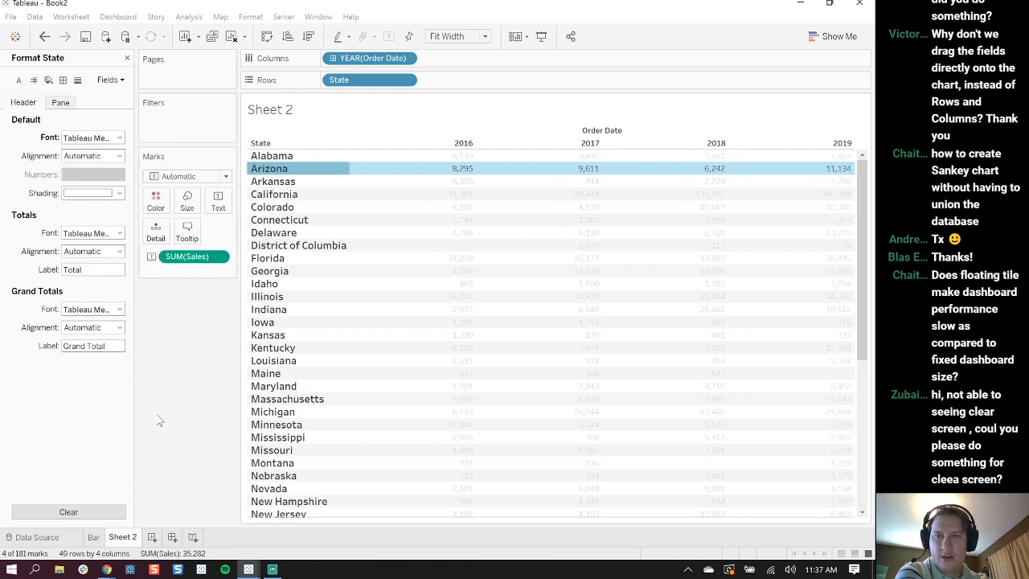
Set the font size of the SUM(Sales) text label in the state sales table to 15
{"action": "right_click", "coordinate": [464, 169]}
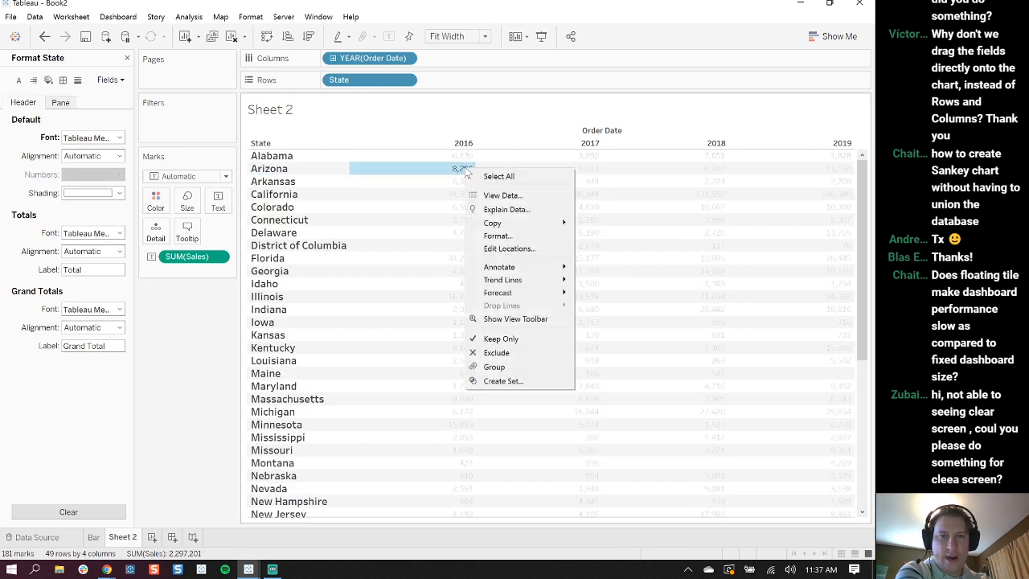
{"action": "left_click", "coordinate": [496, 235]}
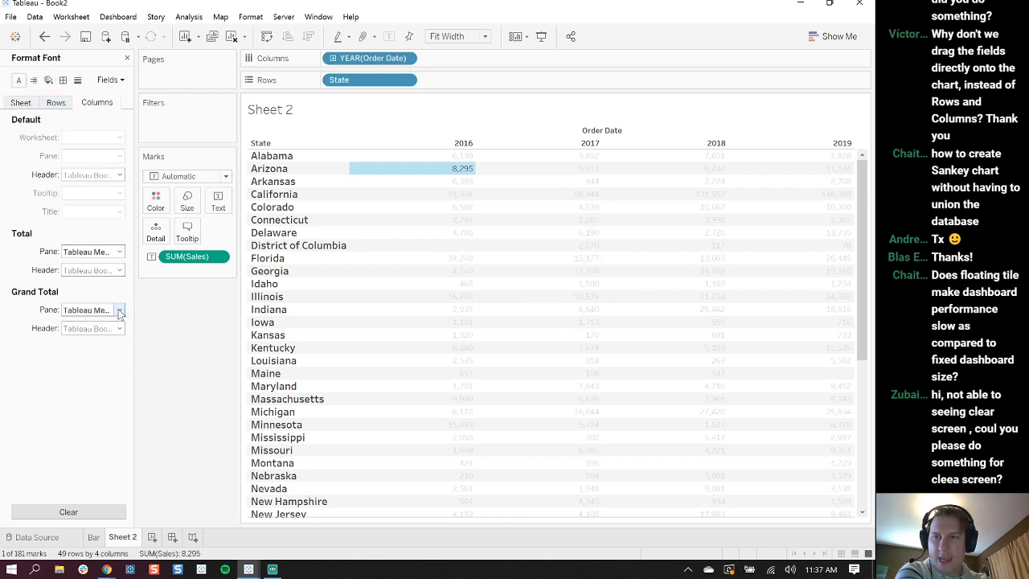
{"action": "left_click", "coordinate": [218, 200]}
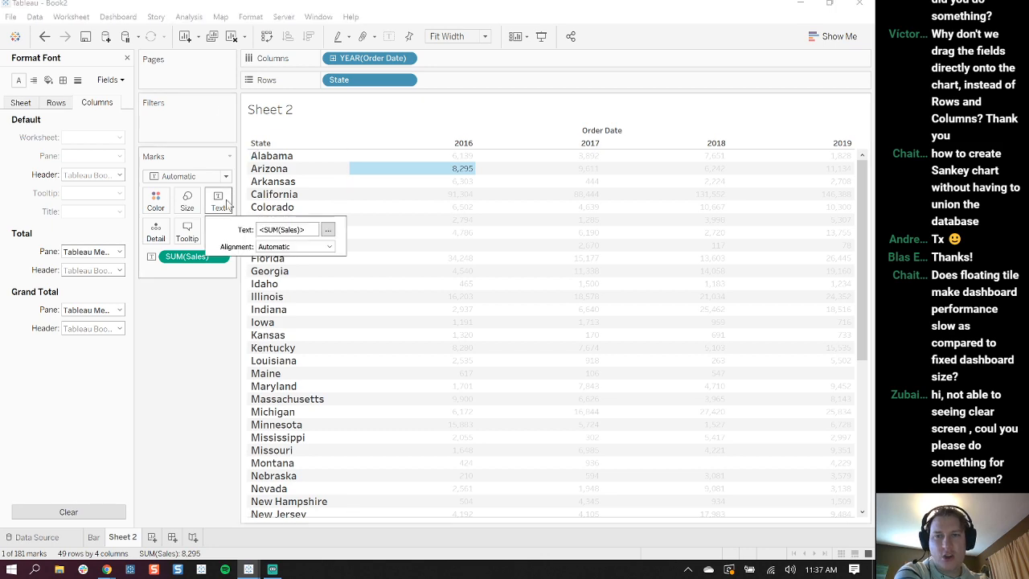
{"action": "left_click", "coordinate": [326, 230]}
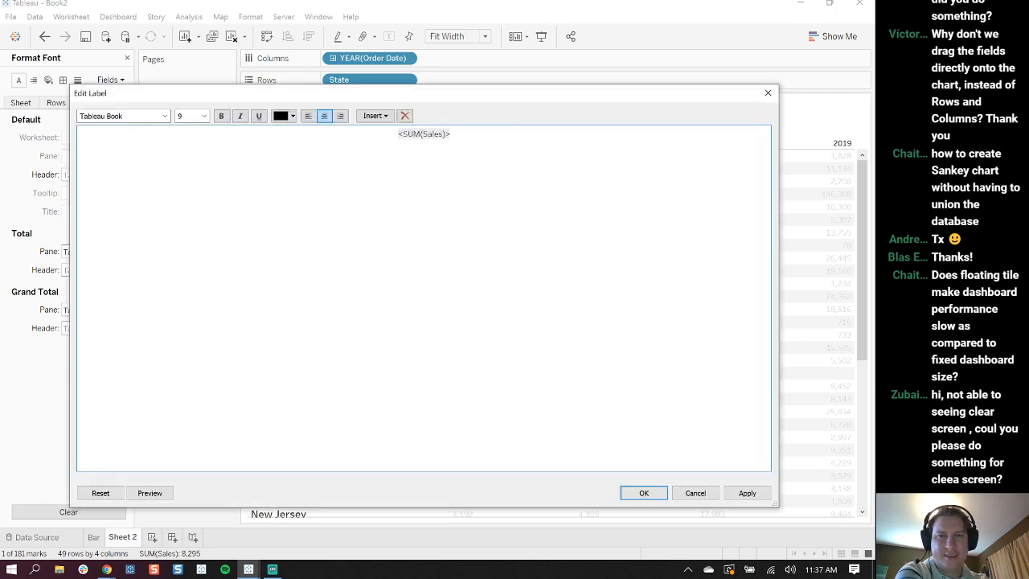
{"action": "key", "text": "ctrl+a"}
{"action": "left_click", "coordinate": [204, 117]}
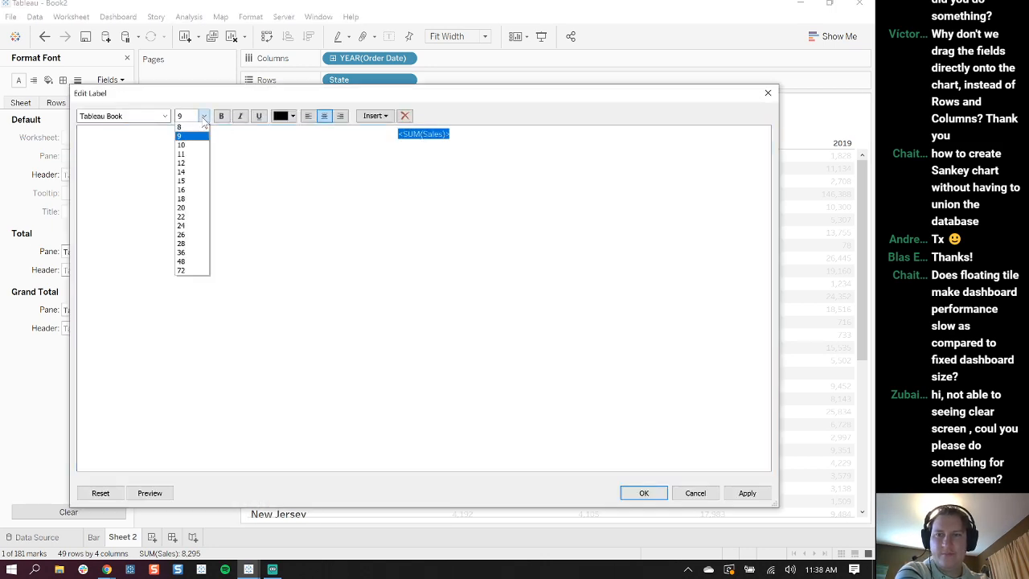
{"action": "left_click", "coordinate": [192, 182]}
{"action": "left_click", "coordinate": [647, 498]}
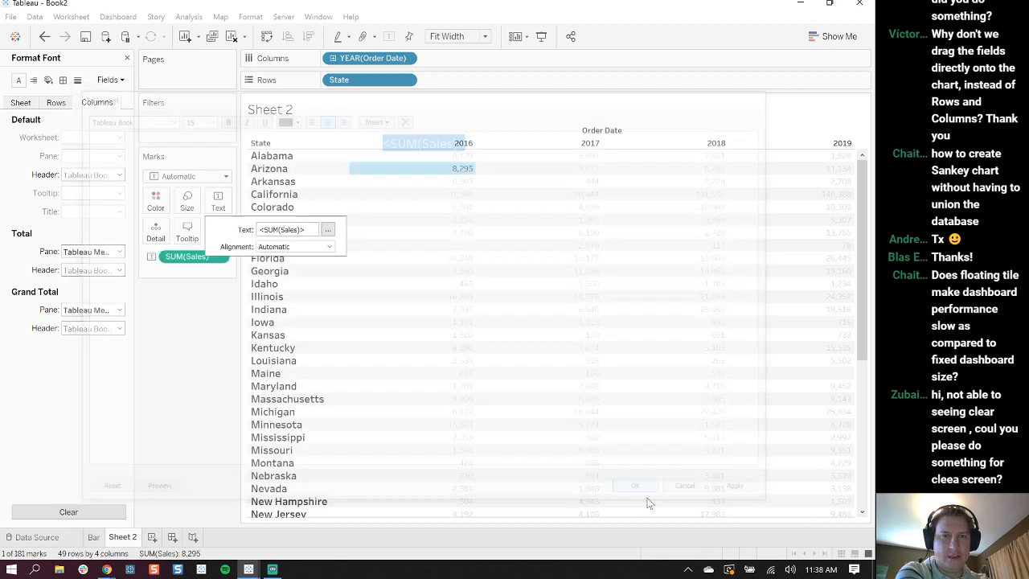
{"action": "left_click", "coordinate": [450, 179]}
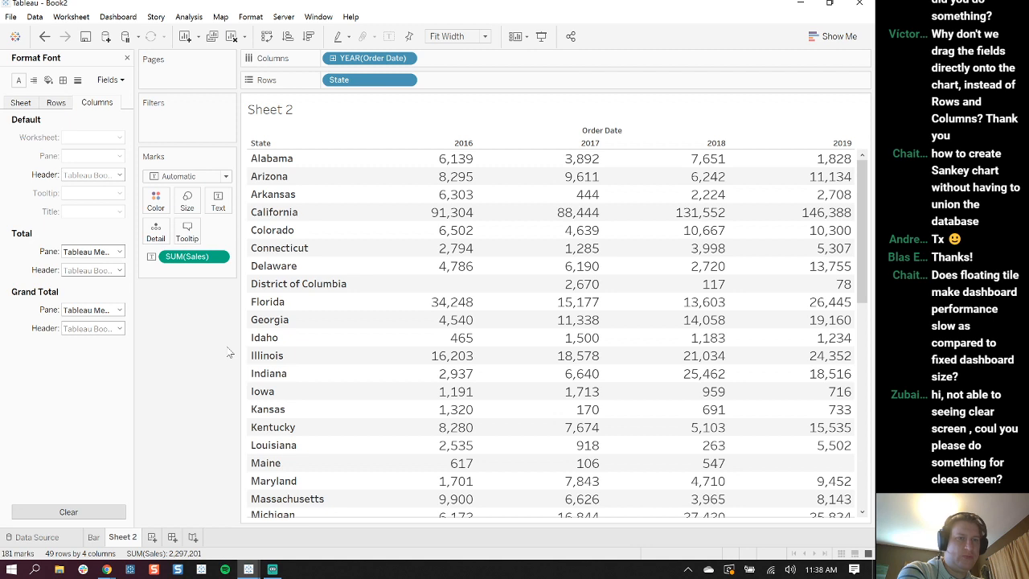
{"action": "left_click", "coordinate": [127, 59]}
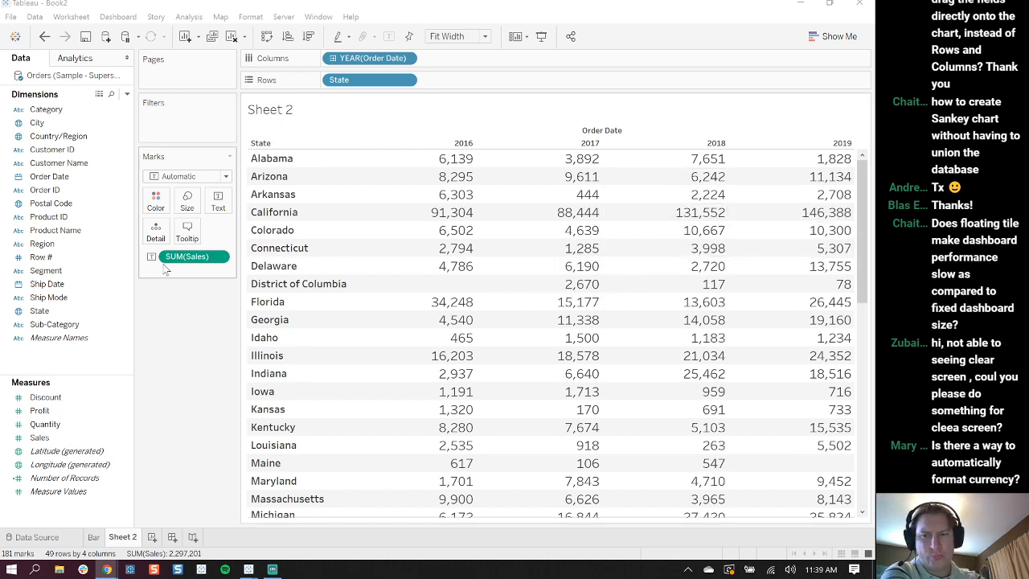
Remove SUM(Sales) from the table and set the Sales field's default number format to Currency (Custom) with 2 decimal places
{"action": "left_click_drag", "start_coordinate": [178, 256], "coordinate": [194, 337]}
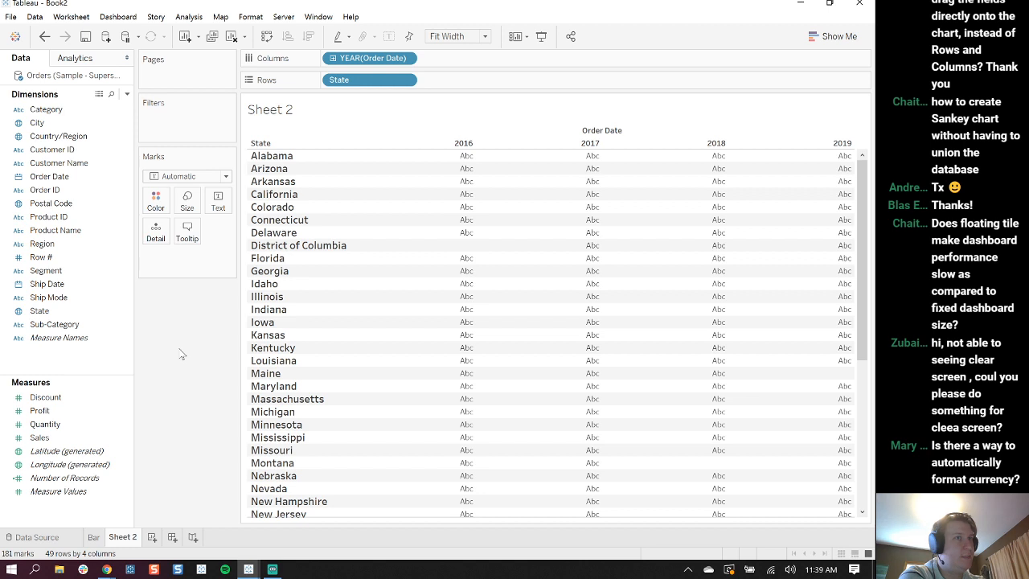
{"action": "right_click", "coordinate": [68, 440]}
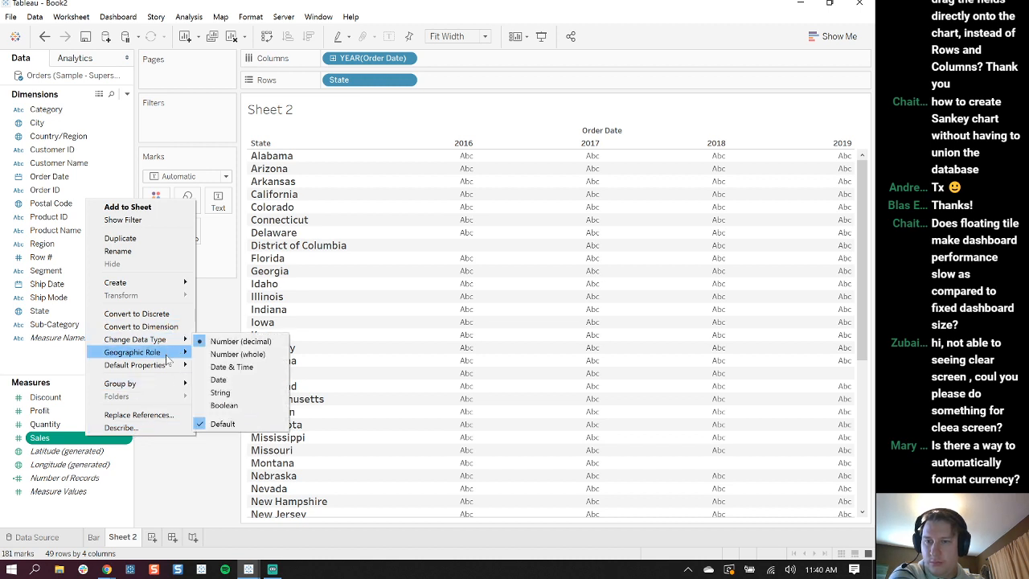
{"action": "mouse_move", "coordinate": [164, 367]}
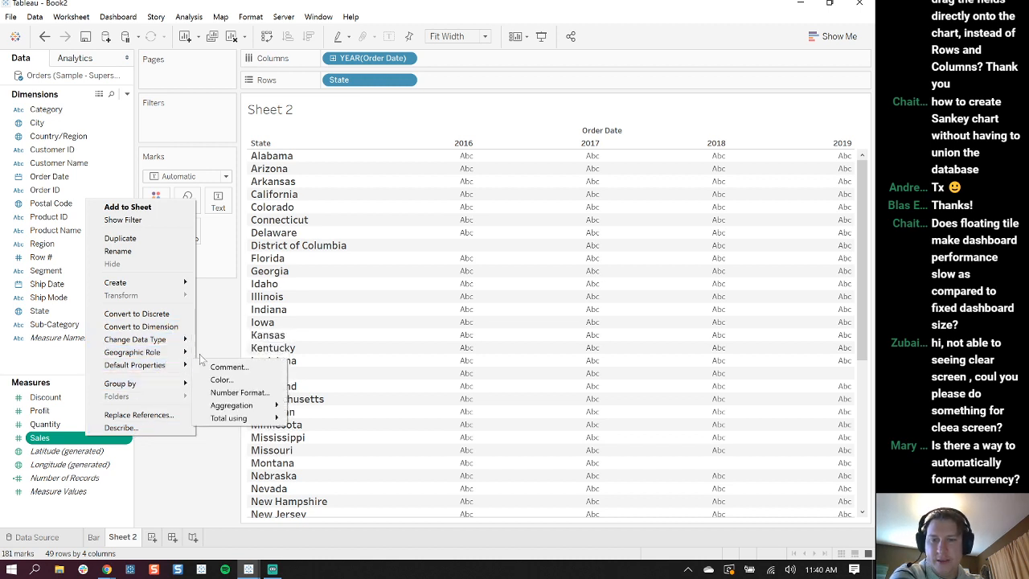
{"action": "left_click", "coordinate": [241, 392]}
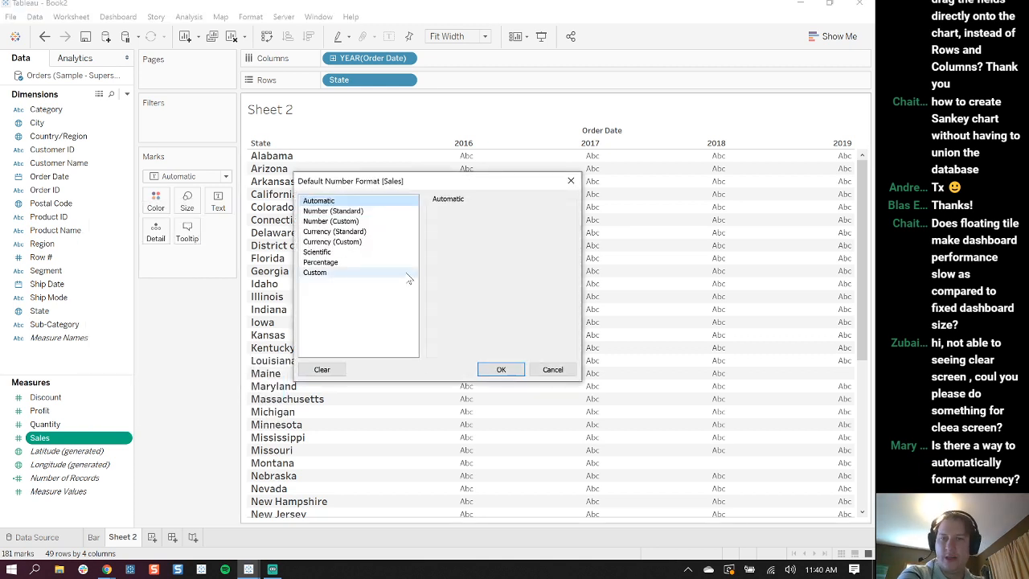
{"action": "left_click", "coordinate": [357, 242]}
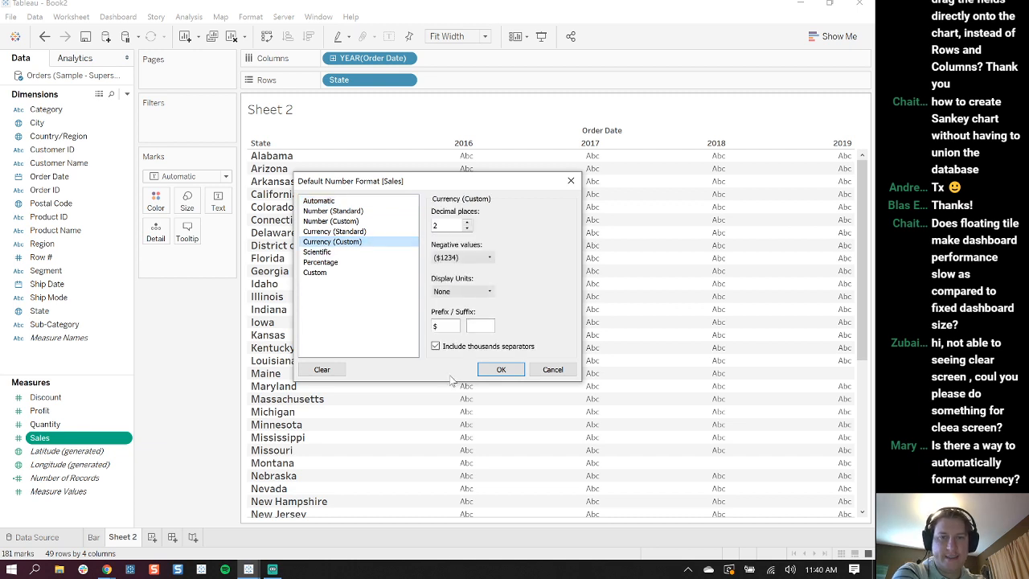
{"action": "left_click", "coordinate": [503, 369]}
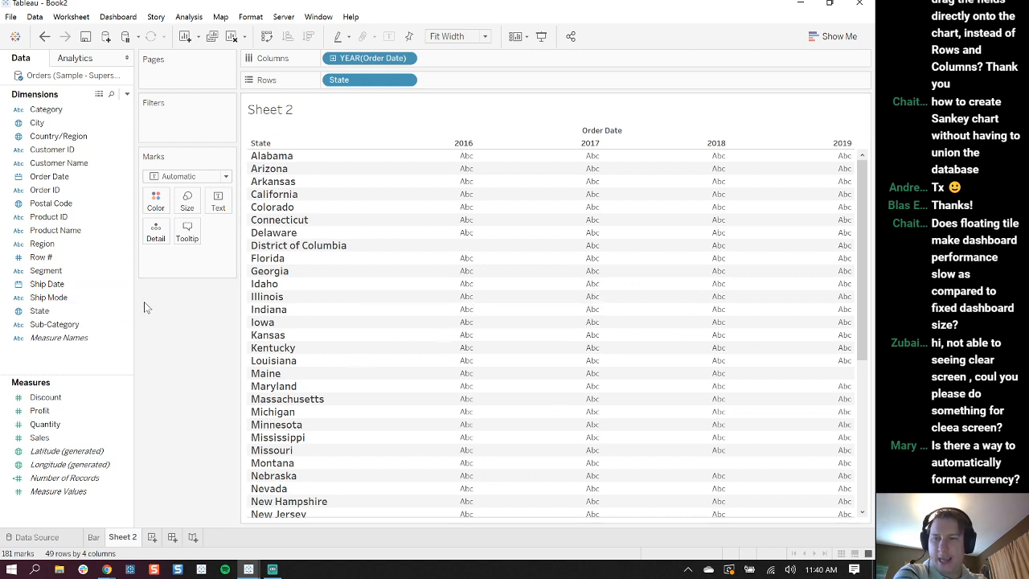
Place Sales on Text in the state table again and set its label font size to 15
{"action": "left_click_drag", "start_coordinate": [41, 438], "coordinate": [219, 206]}
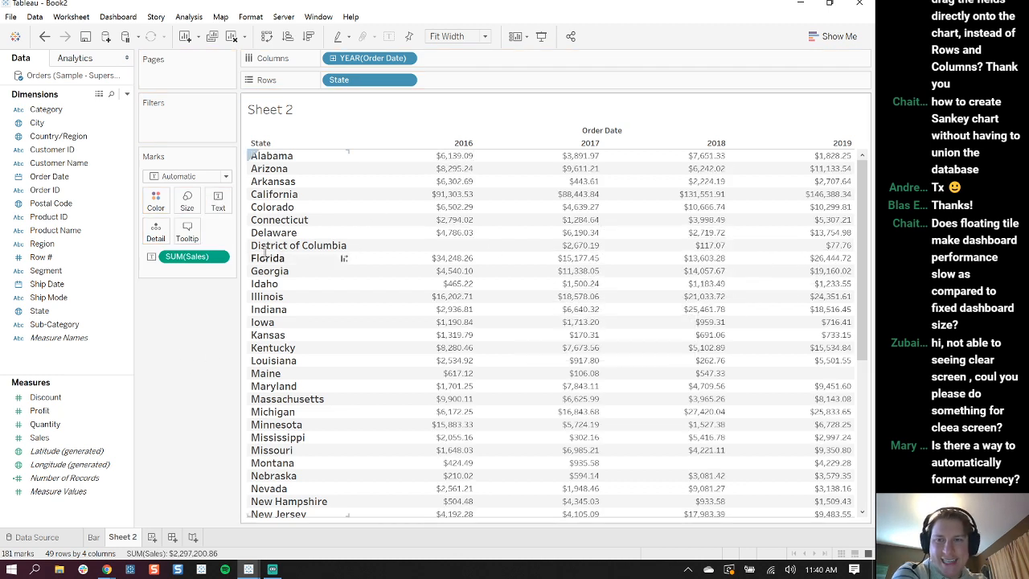
{"action": "left_click", "coordinate": [218, 257]}
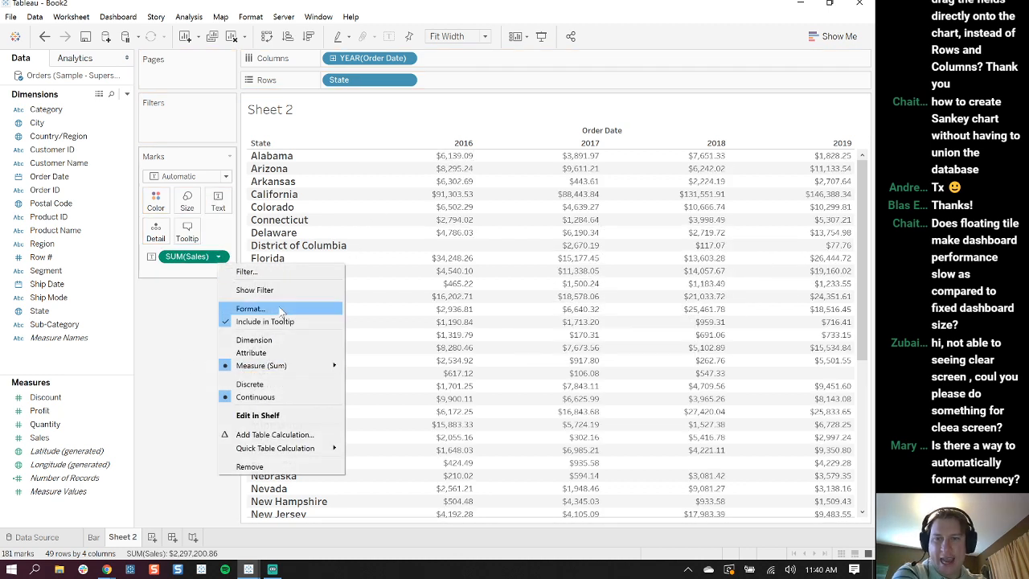
{"action": "left_click", "coordinate": [249, 309]}
{"action": "left_click", "coordinate": [220, 201]}
{"action": "left_click", "coordinate": [328, 230]}
{"action": "left_click_drag", "start_coordinate": [452, 134], "coordinate": [401, 134]}
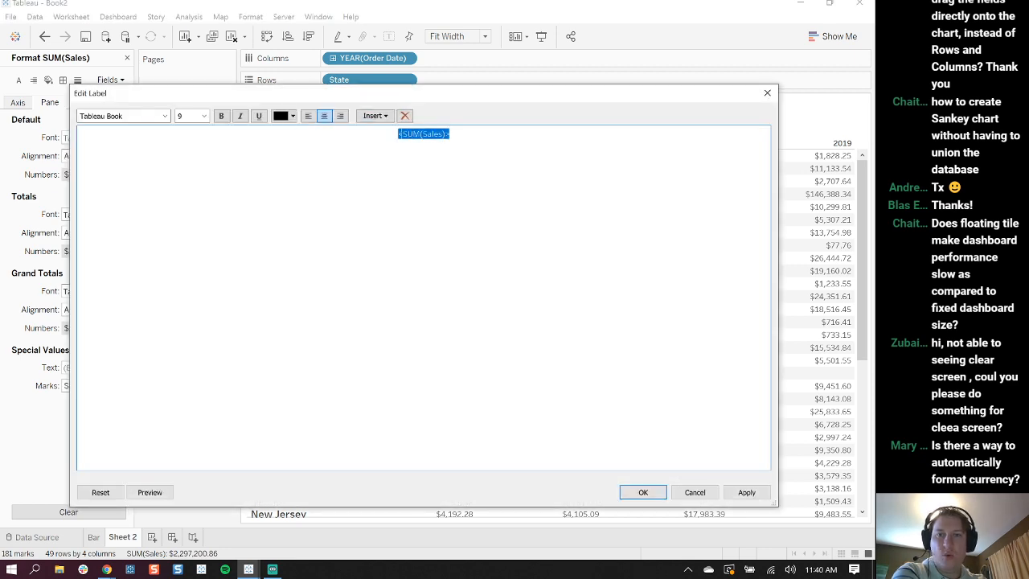
{"action": "left_click", "coordinate": [198, 116]}
{"action": "left_click", "coordinate": [190, 181]}
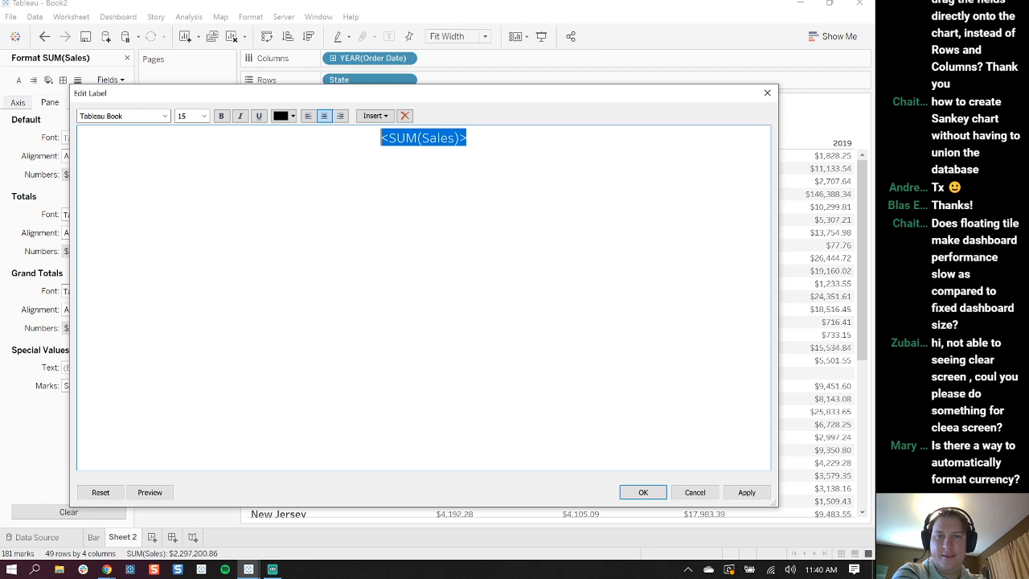
{"action": "left_click", "coordinate": [649, 489]}
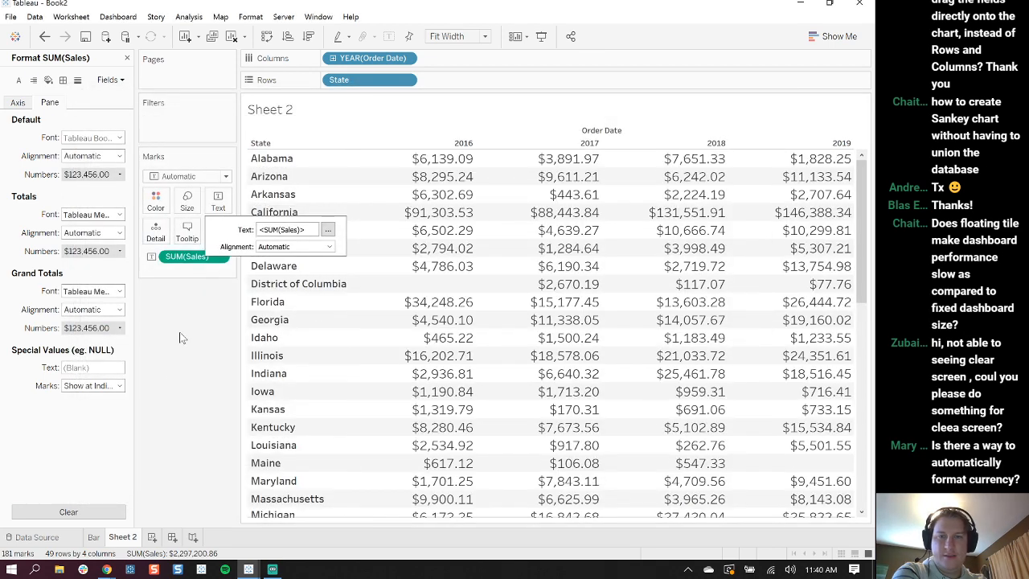
{"action": "left_click", "coordinate": [194, 352]}
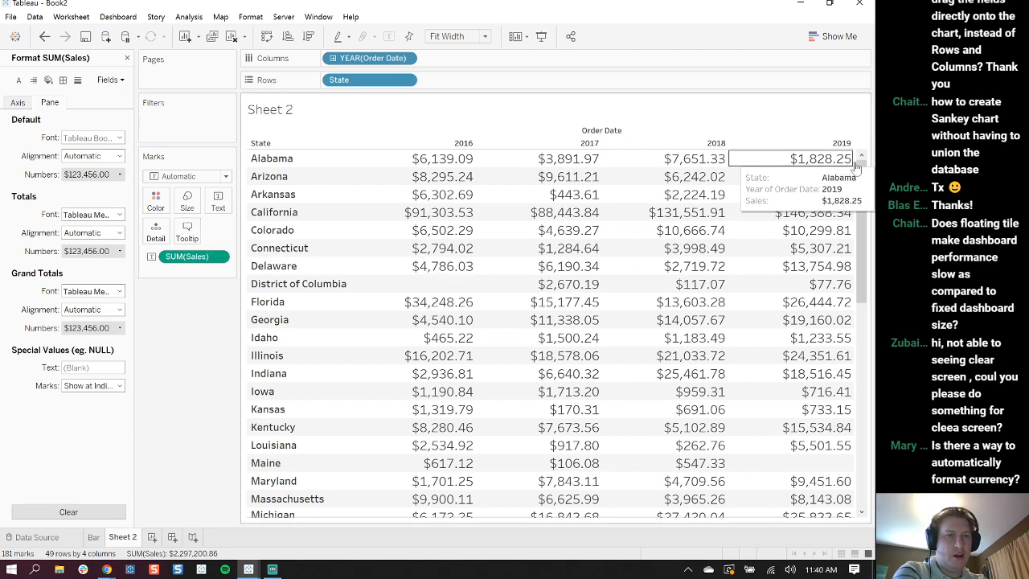
{"action": "left_click_drag", "start_coordinate": [858, 176], "coordinate": [868, 78]}
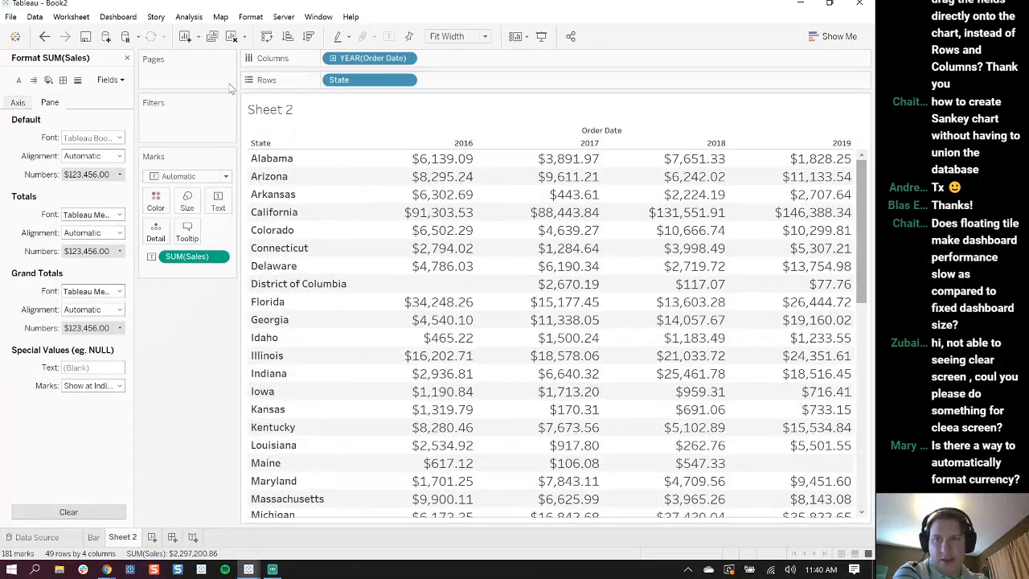
{"action": "left_click", "coordinate": [126, 58]}
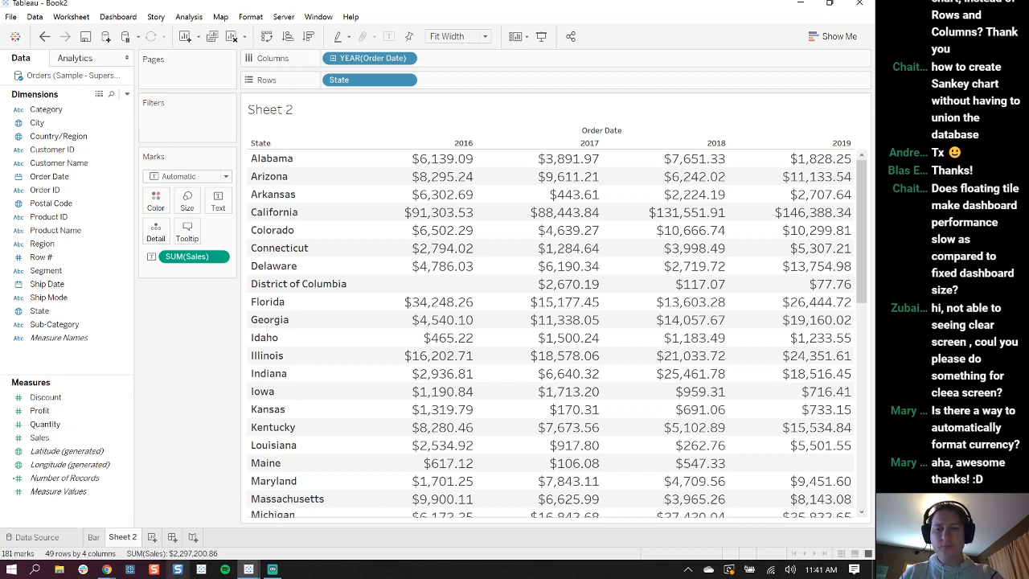
Switch to the TableauEssentialCharts_v10.5 workbook and open its Practice: Text Table sheet
{"action": "mouse_move", "coordinate": [249, 572]}
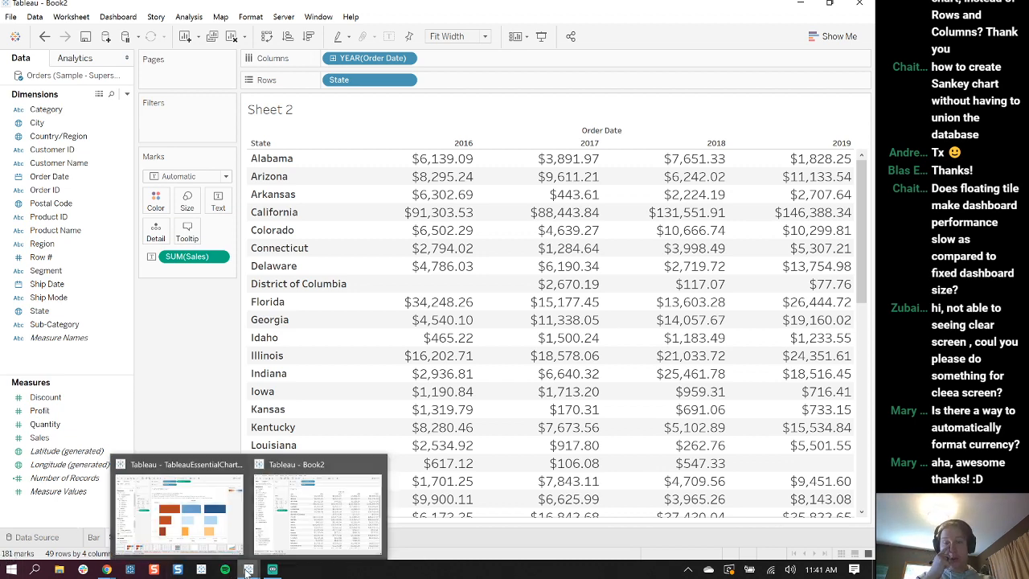
{"action": "left_click", "coordinate": [224, 509]}
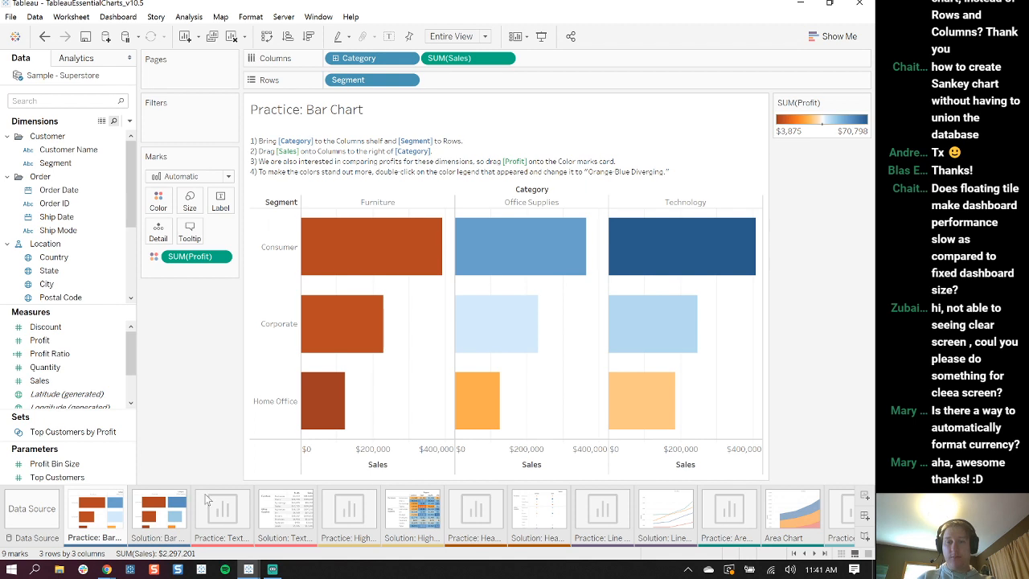
{"action": "left_click", "coordinate": [224, 510]}
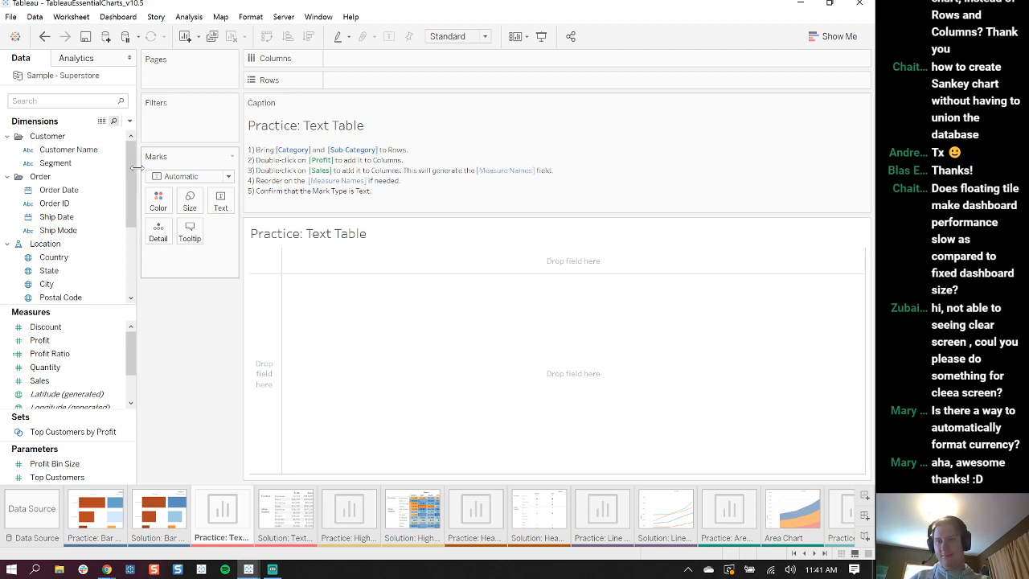
Place Category and Sub-Category on Rows in the Practice: Text Table sheet
{"action": "left_click_drag", "start_coordinate": [129, 179], "coordinate": [129, 245]}
{"action": "left_click_drag", "start_coordinate": [55, 230], "coordinate": [369, 87]}
{"action": "left_click", "coordinate": [67, 246]}
{"action": "left_click_drag", "start_coordinate": [67, 251], "coordinate": [474, 79]}
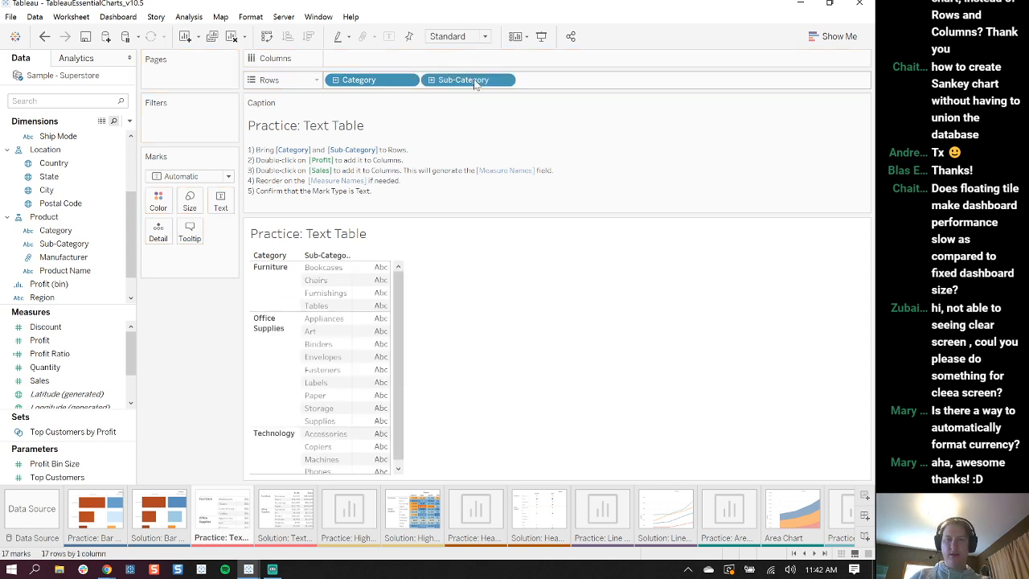
Add Profit and Sales to the text table as measure columns through Measure Names
{"action": "left_click", "coordinate": [106, 328]}
{"action": "left_click", "coordinate": [50, 341]}
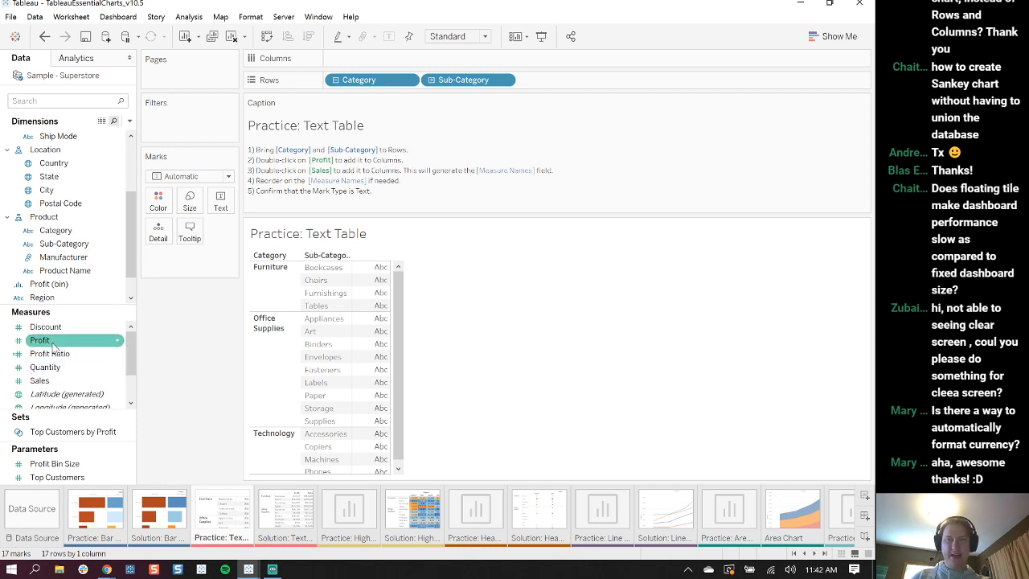
{"action": "double_click", "coordinate": [50, 341]}
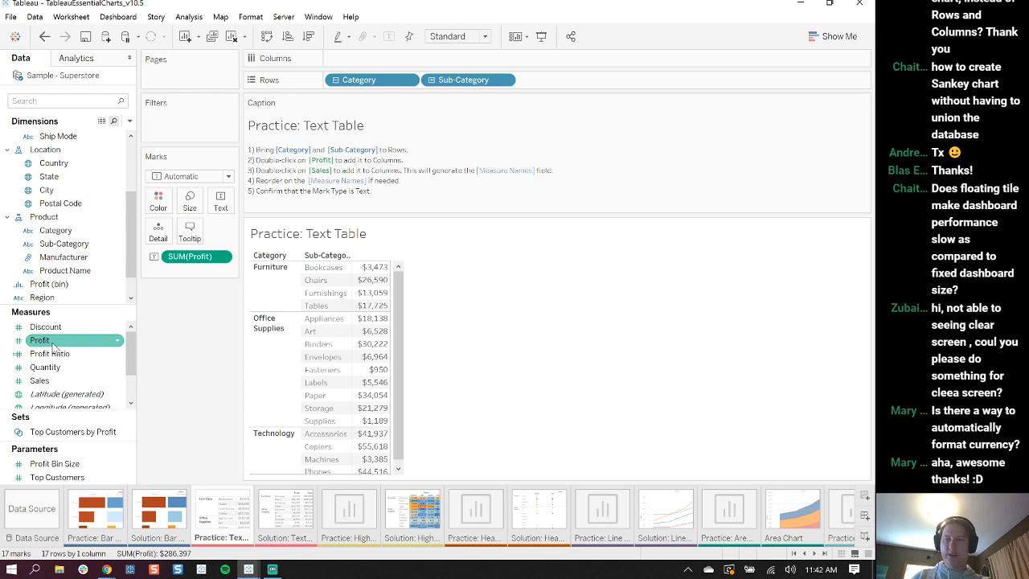
{"action": "left_click", "coordinate": [50, 380]}
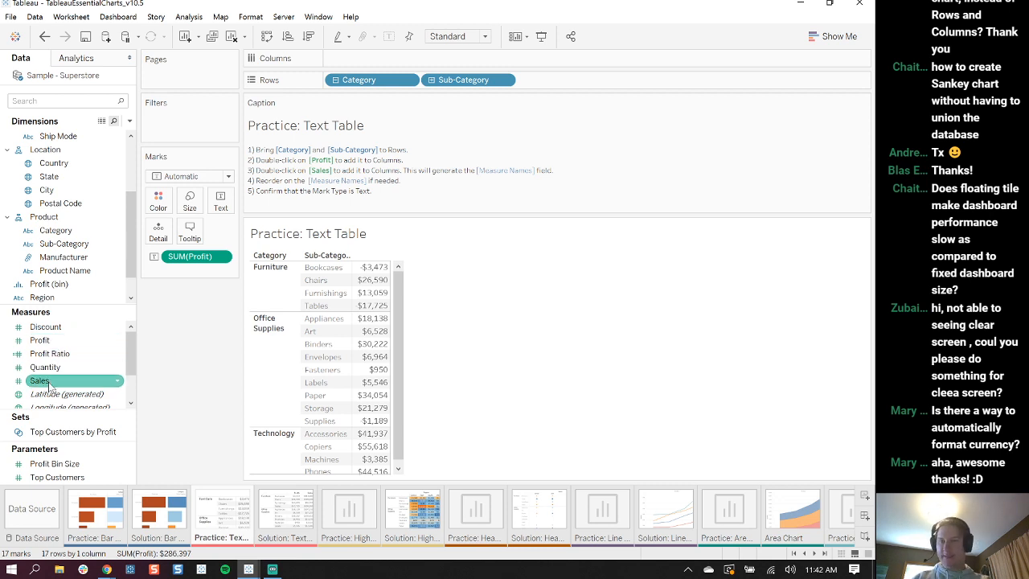
{"action": "double_click", "coordinate": [52, 384]}
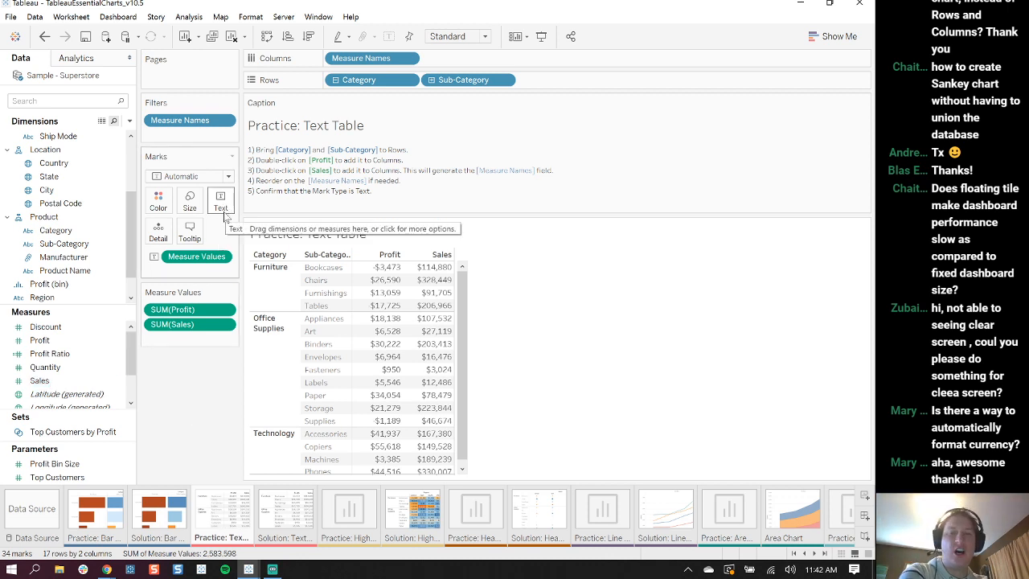
Fit the practice text table to Entire View and move Sales ahead of Profit in Measure Values
{"action": "left_click", "coordinate": [482, 37]}
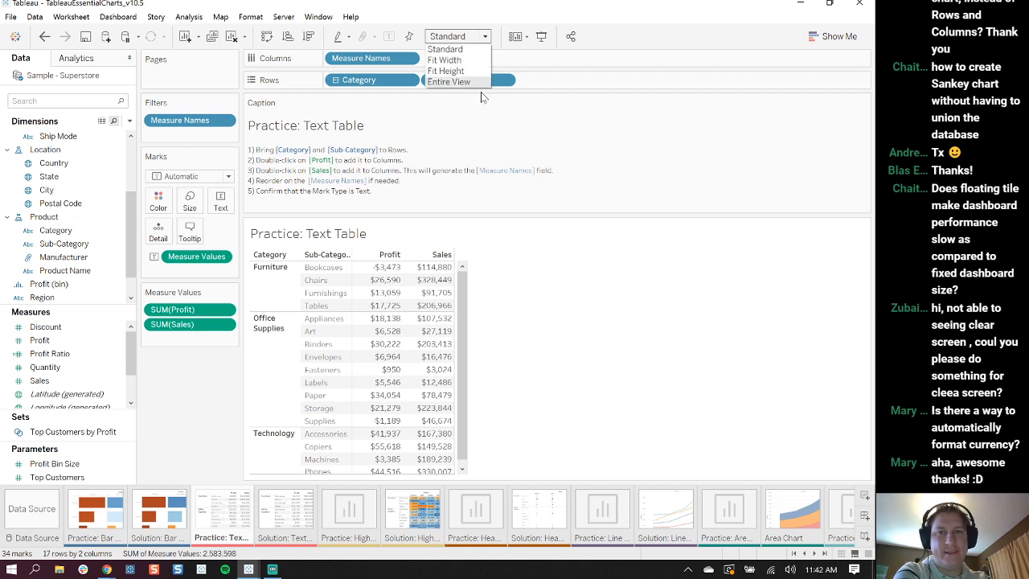
{"action": "left_click", "coordinate": [454, 81]}
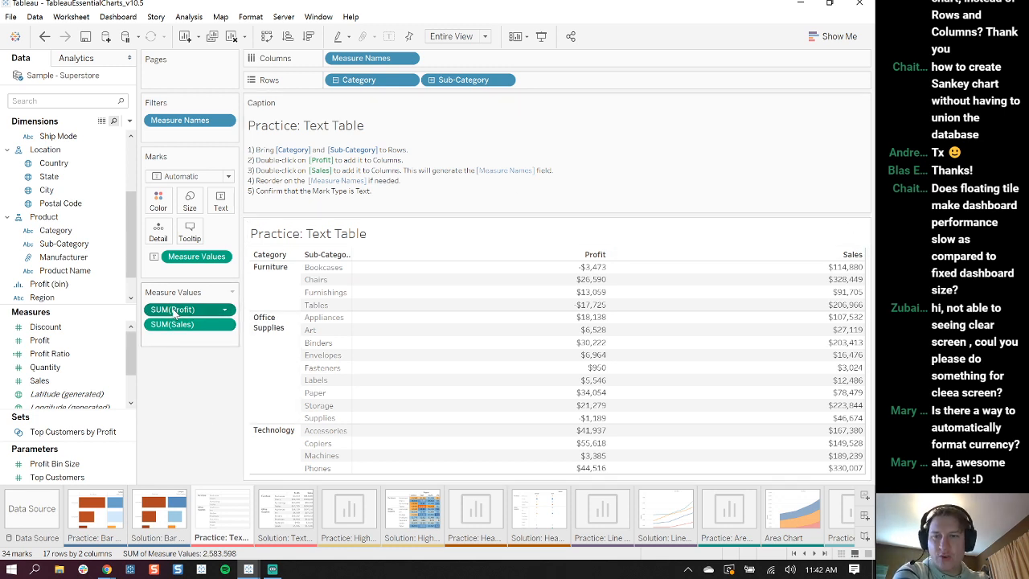
{"action": "left_click_drag", "start_coordinate": [180, 322], "coordinate": [183, 308]}
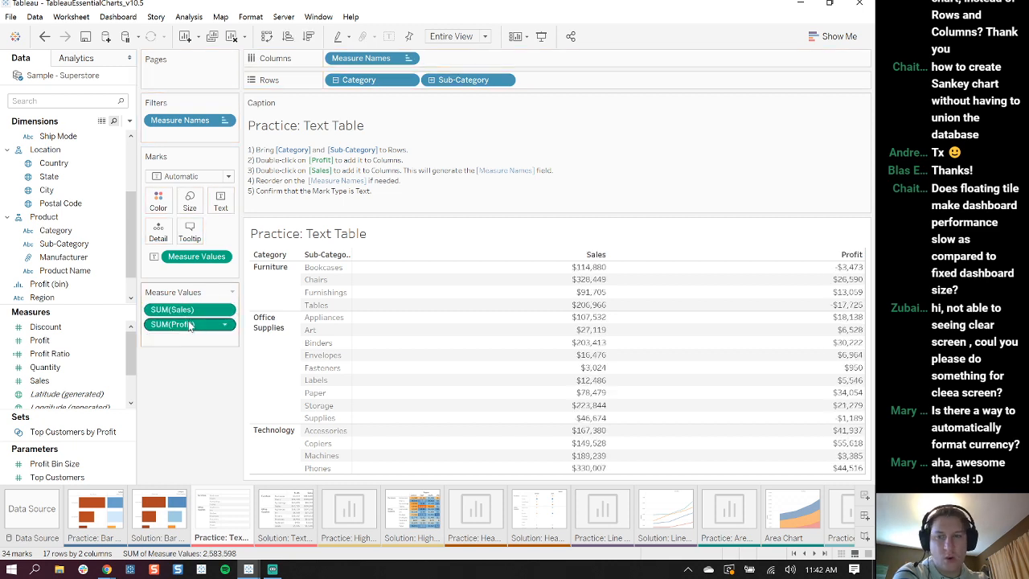
{"action": "left_click_drag", "start_coordinate": [62, 364], "coordinate": [194, 388]}
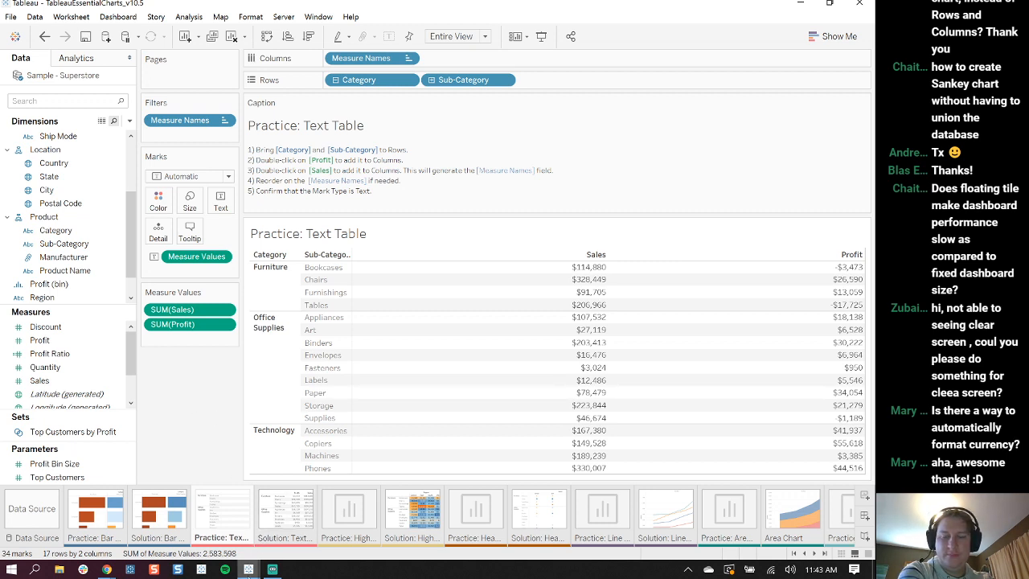
Switch to the Book2 workbook and rename Sheet 2 as Crosstab
{"action": "left_click", "coordinate": [249, 568]}
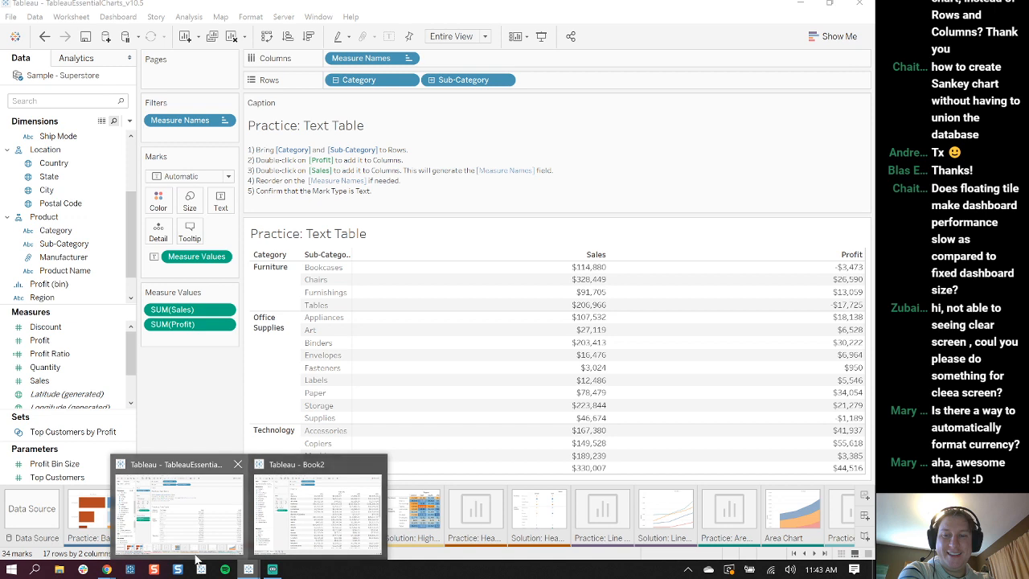
{"action": "left_click", "coordinate": [220, 515]}
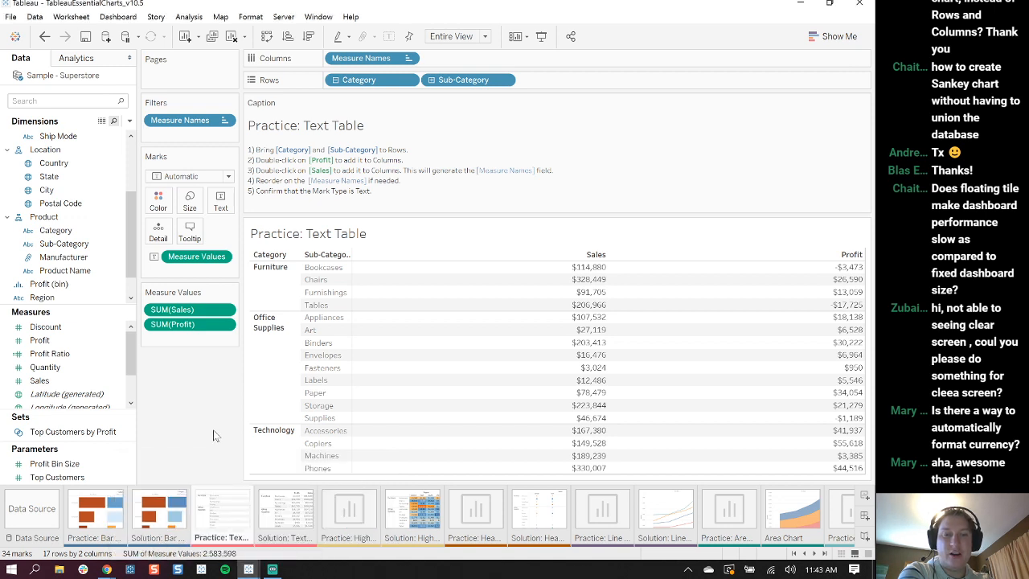
{"action": "left_click", "coordinate": [249, 569]}
{"action": "left_click", "coordinate": [324, 521]}
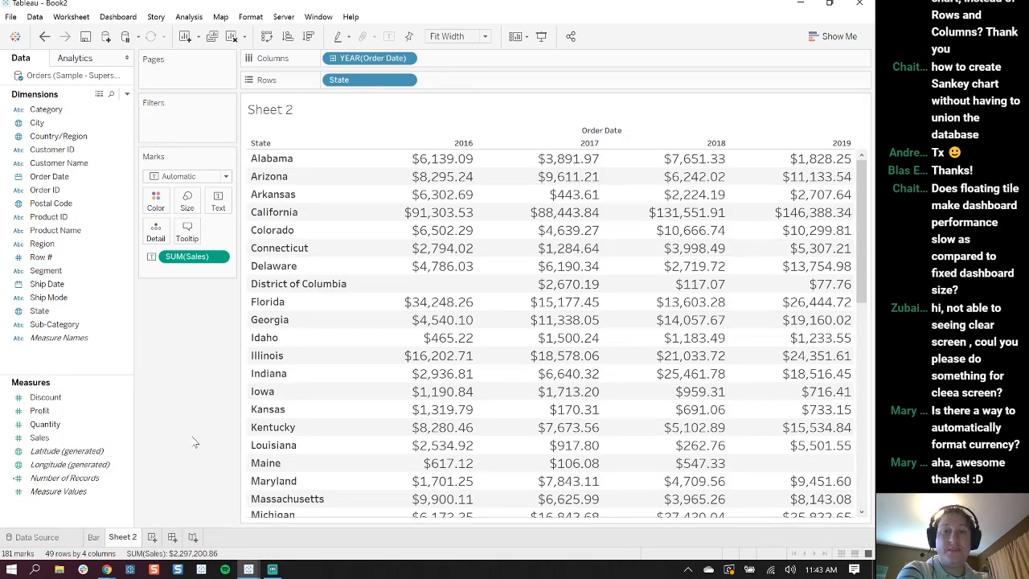
{"action": "double_click", "coordinate": [127, 538]}
{"action": "type", "text": "Croo"}
{"action": "type", "text": "stab"}
{"action": "key", "text": "Return"}
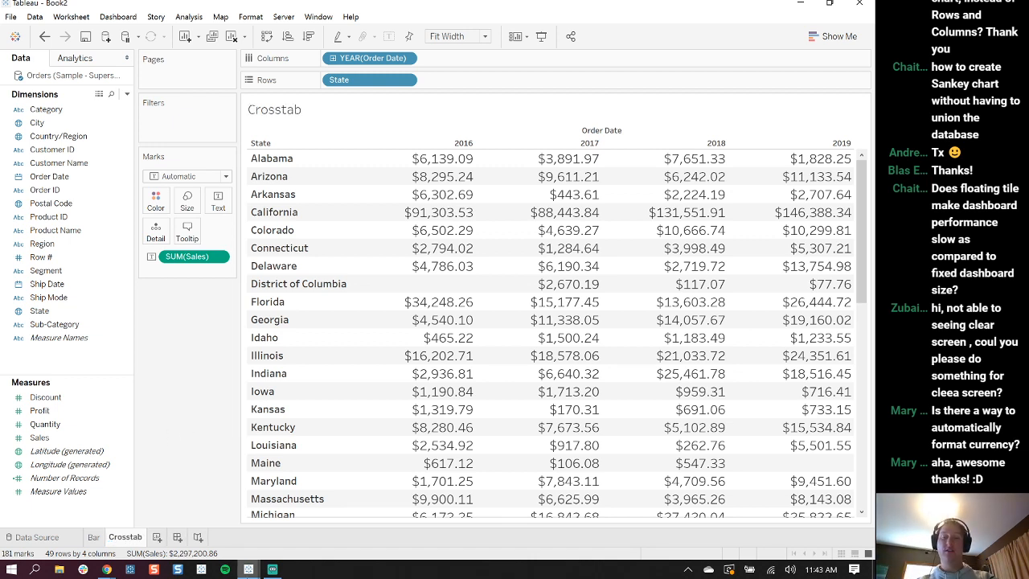
{"action": "mouse_move", "coordinate": [248, 569]}
{"action": "left_click", "coordinate": [224, 509]}
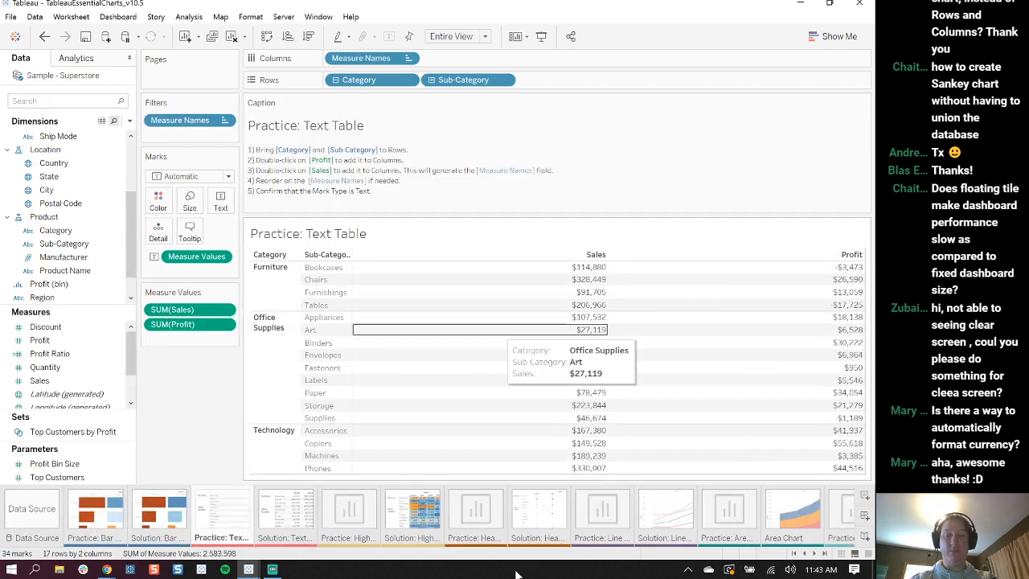
{"action": "left_click", "coordinate": [807, 5]}
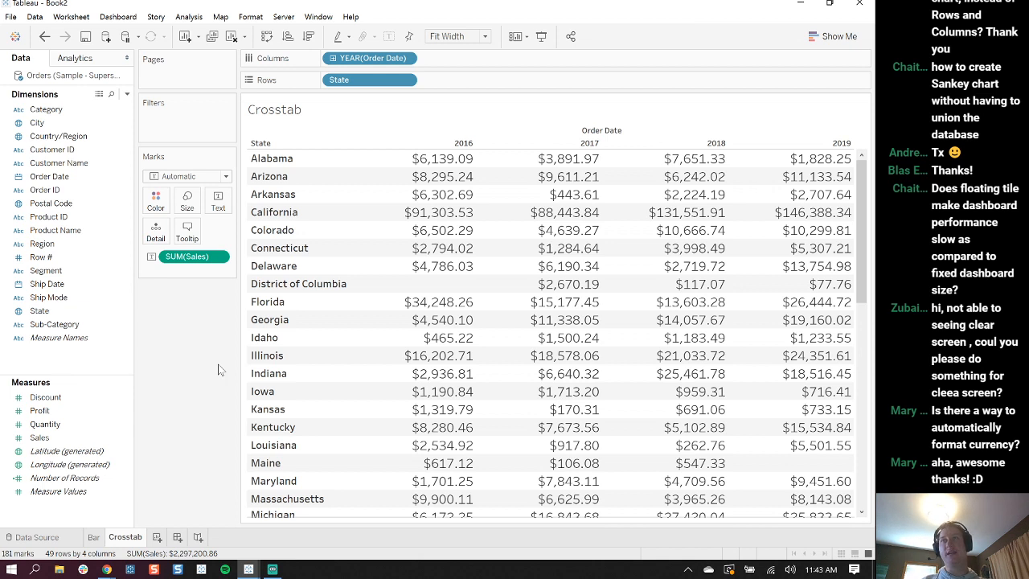
Duplicate the Crosstab sheet and rename the copy as Highlight
{"action": "right_click", "coordinate": [128, 543]}
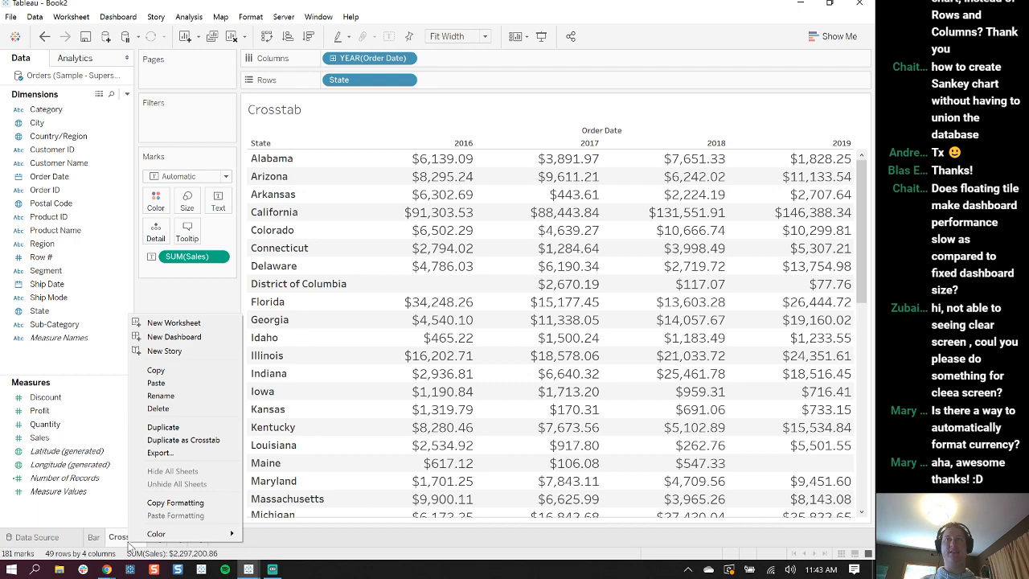
{"action": "left_click", "coordinate": [173, 428]}
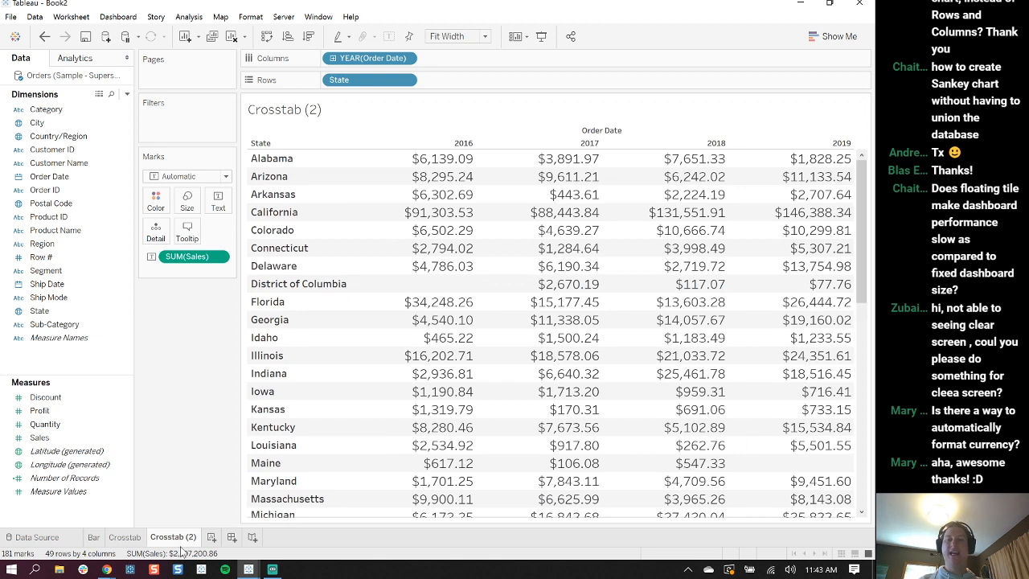
{"action": "mouse_move", "coordinate": [178, 538]}
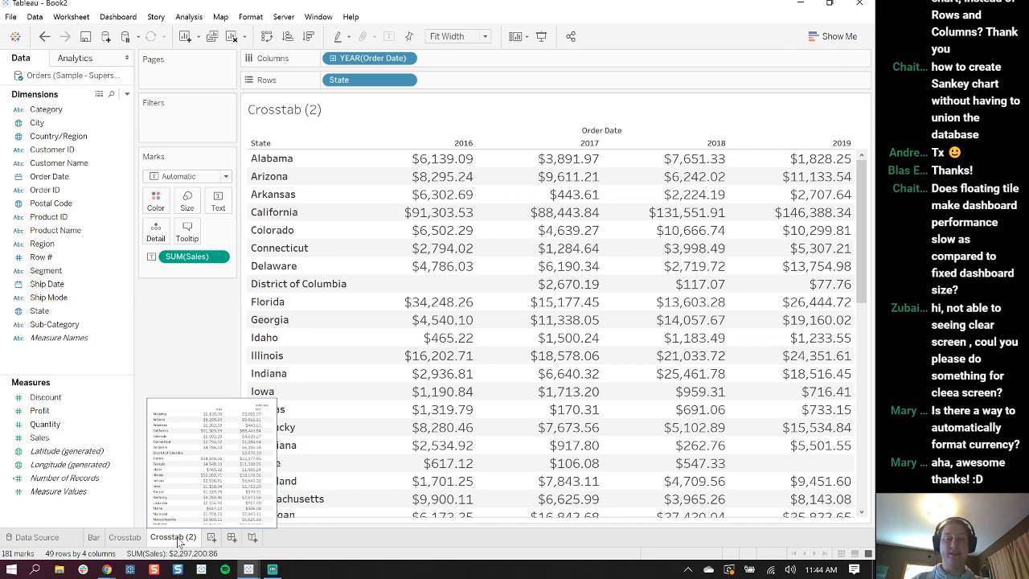
{"action": "double_click", "coordinate": [182, 537]}
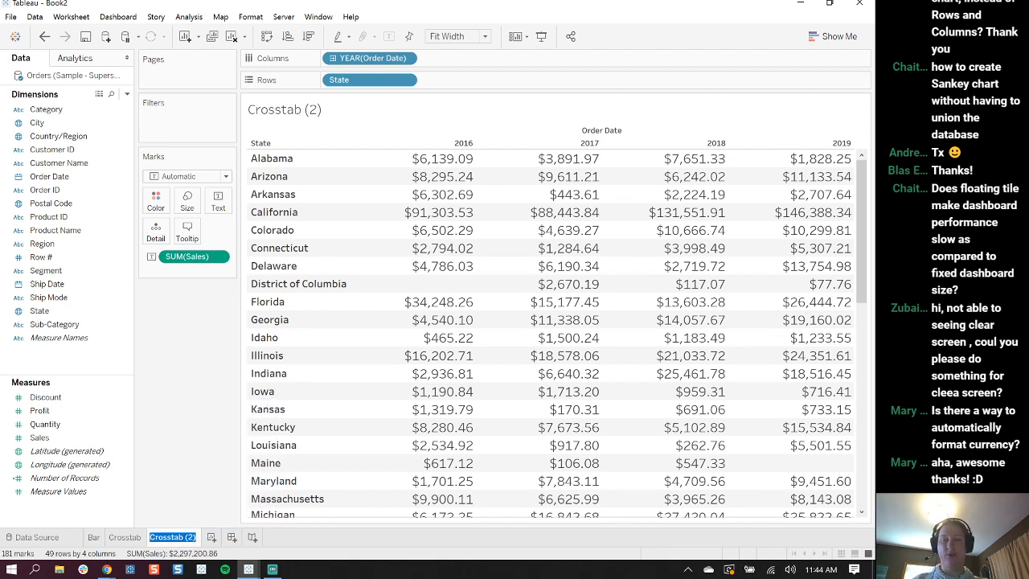
{"action": "left_click", "coordinate": [194, 537]}
{"action": "key", "text": "BackSpace"}
{"action": "key", "text": "BackSpace"}
{"action": "key", "text": "BackSpace"}
{"action": "key", "text": "BackSpace"}
{"action": "key", "text": "BackSpace"}
{"action": "key", "text": "BackSpace"}
{"action": "key", "text": "BackSpace"}
{"action": "key", "text": "BackSpace"}
{"action": "key", "text": "BackSpace"}
{"action": "key", "text": "BackSpace"}
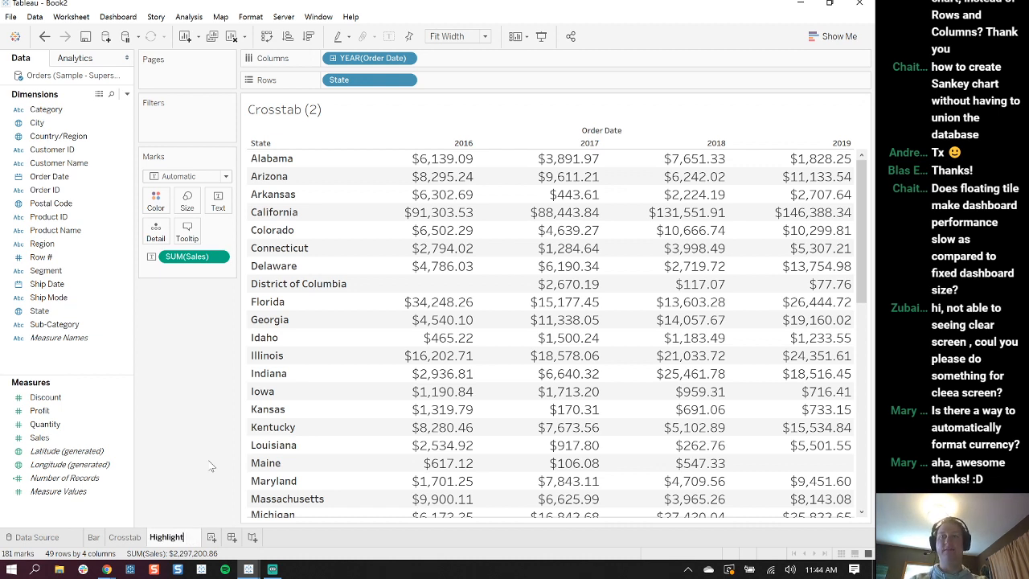
{"action": "key", "text": "Return"}
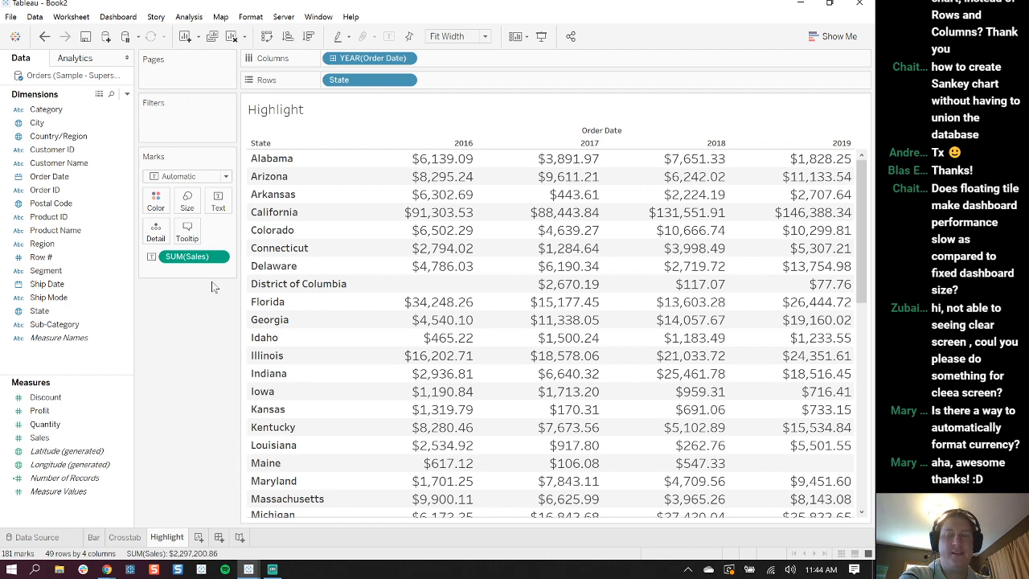
Color the Highlight table by Profit and change its mark type to Square
{"action": "left_click", "coordinate": [52, 413]}
{"action": "left_click_drag", "start_coordinate": [50, 413], "coordinate": [161, 207]}
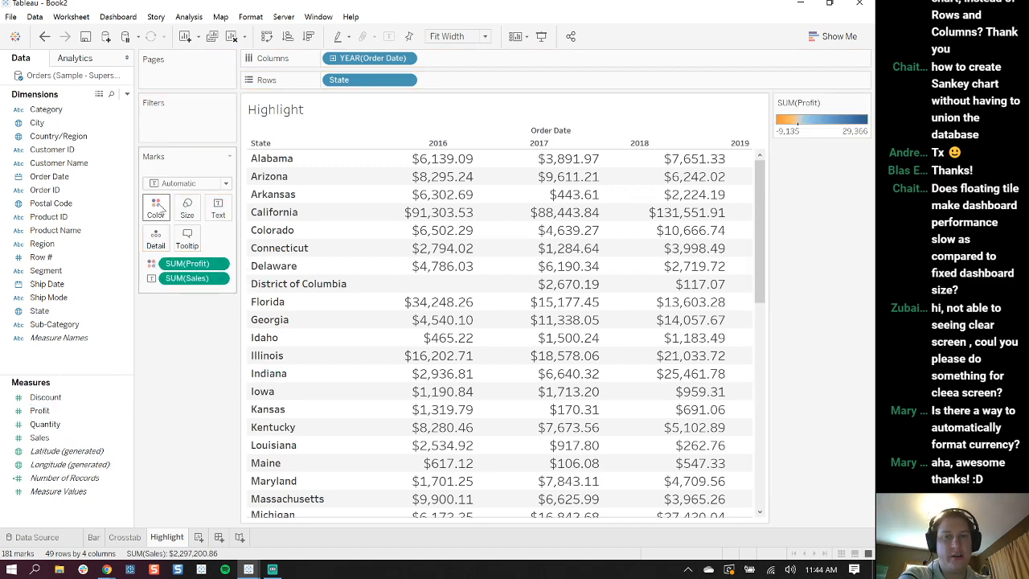
{"action": "left_click", "coordinate": [227, 177]}
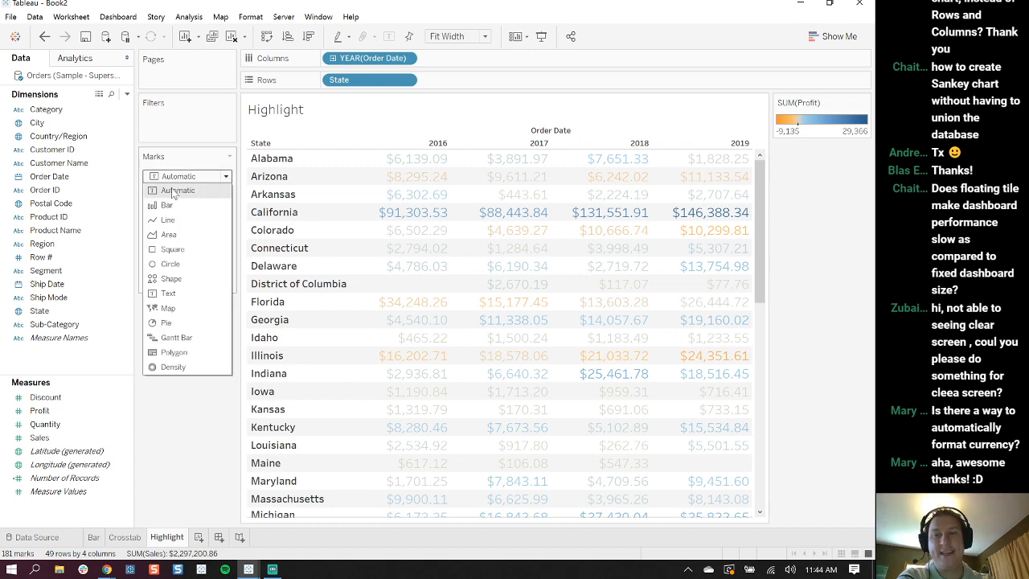
{"action": "left_click", "coordinate": [172, 250]}
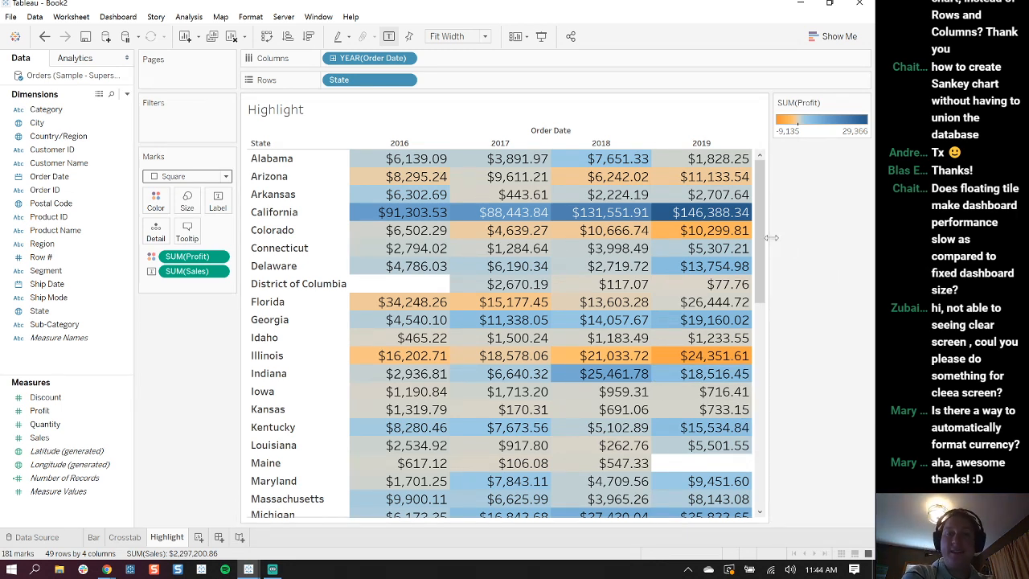
{"action": "left_click_drag", "start_coordinate": [759, 227], "coordinate": [822, 347]}
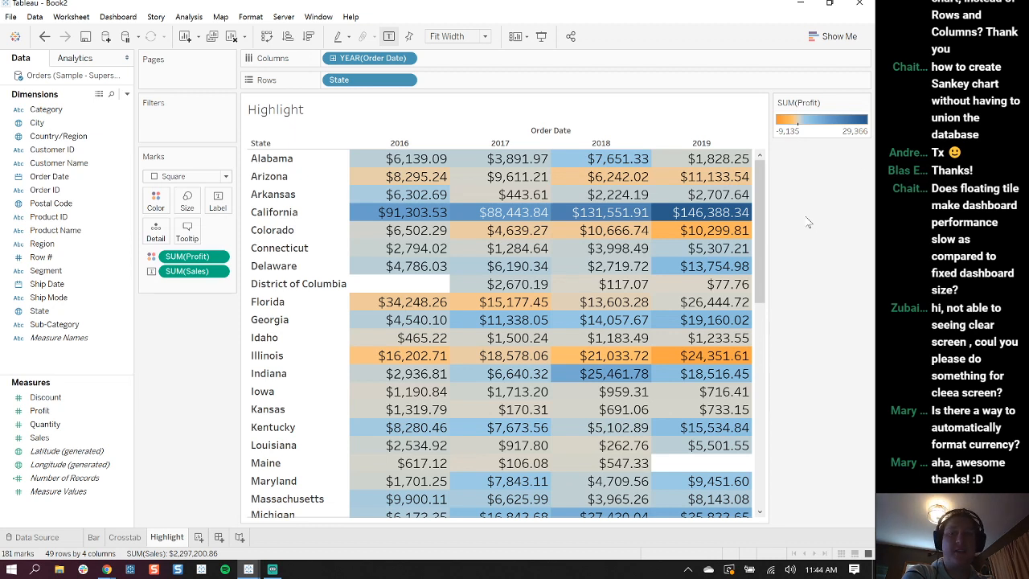
{"action": "mouse_move", "coordinate": [726, 221]}
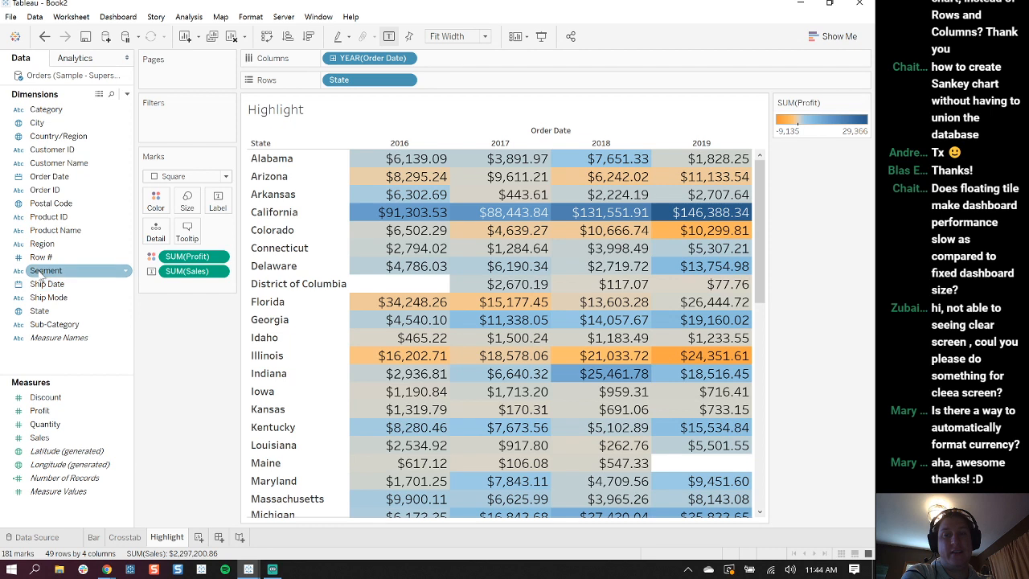
{"action": "left_click_drag", "start_coordinate": [40, 410], "coordinate": [188, 273]}
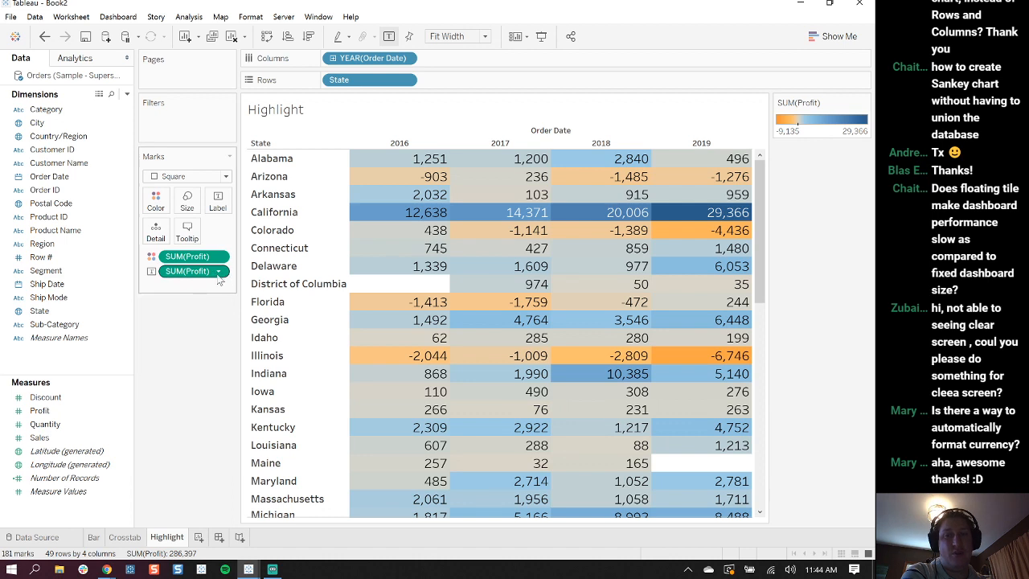
{"action": "left_click", "coordinate": [219, 273]}
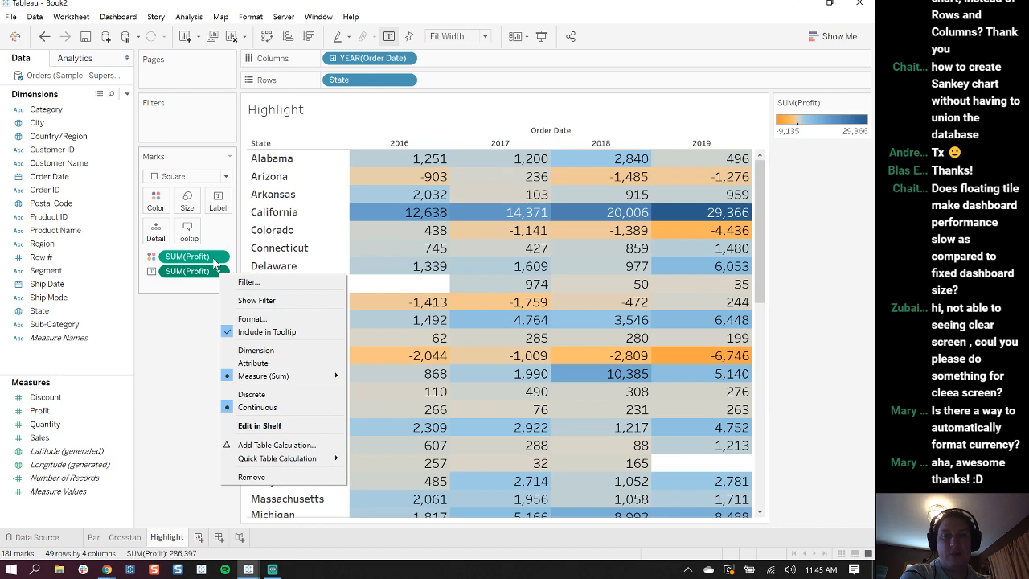
{"action": "left_click", "coordinate": [184, 394]}
{"action": "key", "text": "ctrl+z"}
Replace Sales with Profit as the cell label and format it as Currency (Custom) with 0 decimal places
{"action": "left_click_drag", "start_coordinate": [41, 412], "coordinate": [183, 275]}
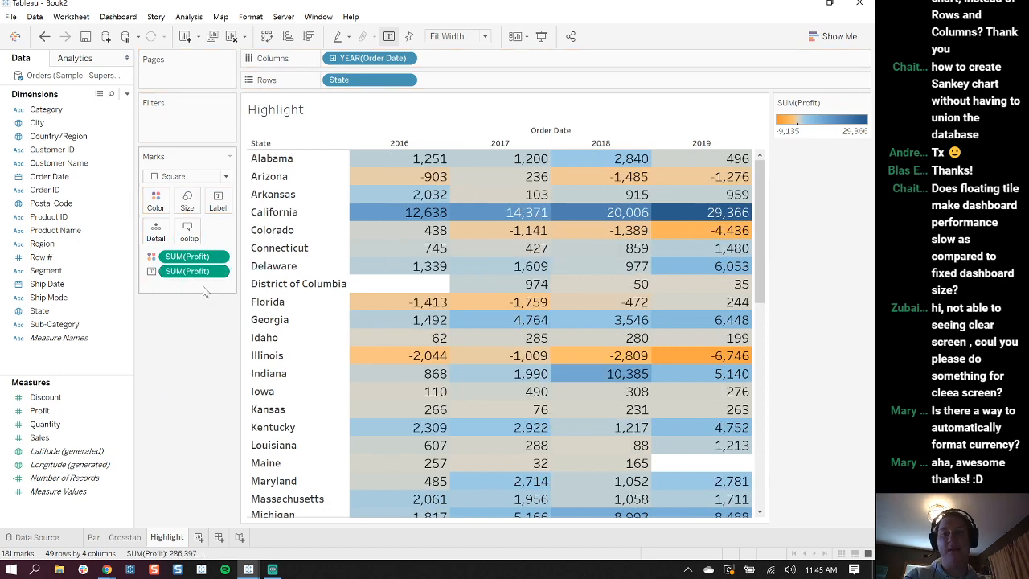
{"action": "left_click", "coordinate": [221, 272]}
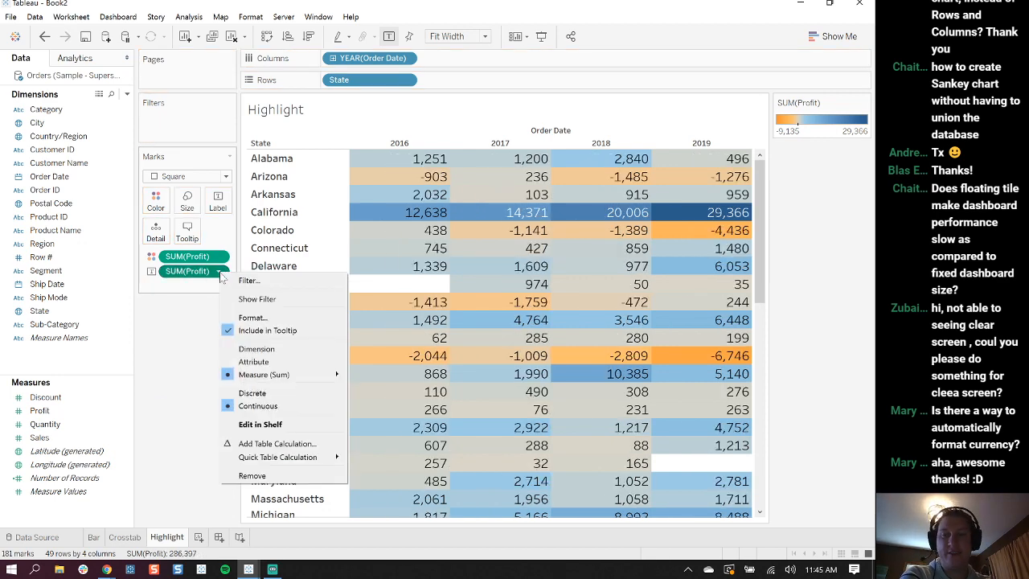
{"action": "left_click", "coordinate": [277, 319]}
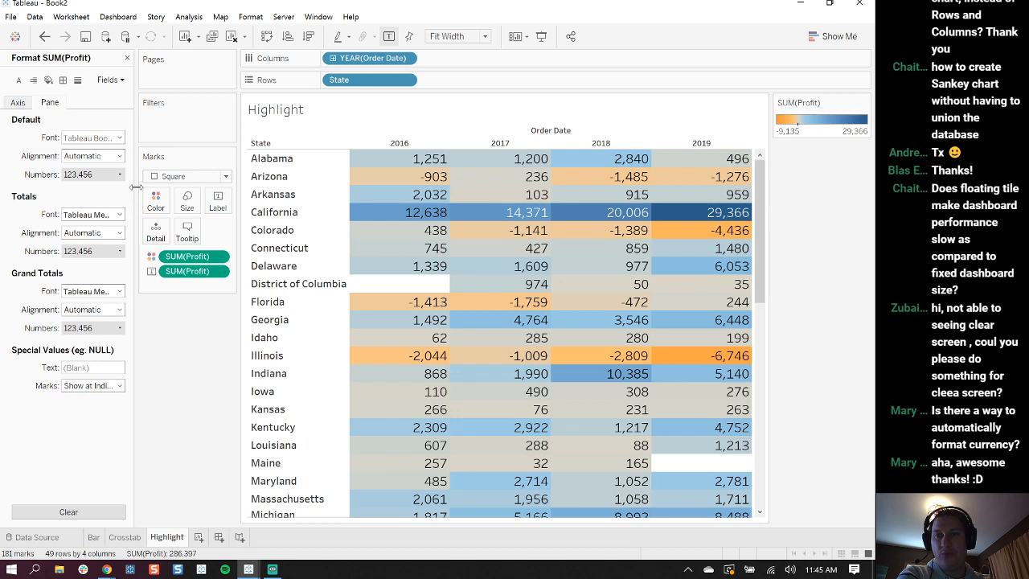
{"action": "left_click", "coordinate": [90, 173]}
{"action": "left_click", "coordinate": [100, 232]}
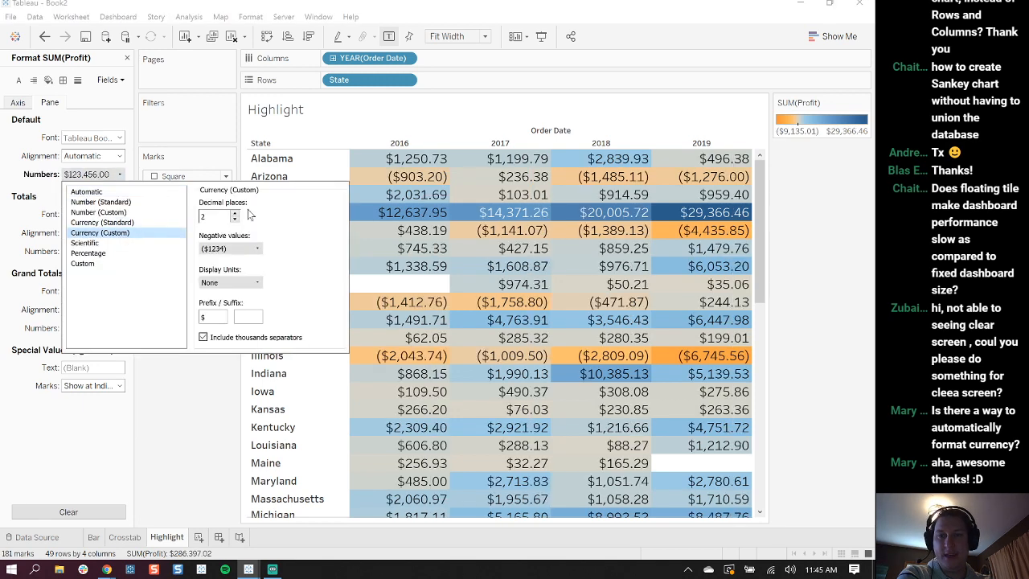
{"action": "left_click", "coordinate": [236, 219]}
{"action": "left_click", "coordinate": [235, 218]}
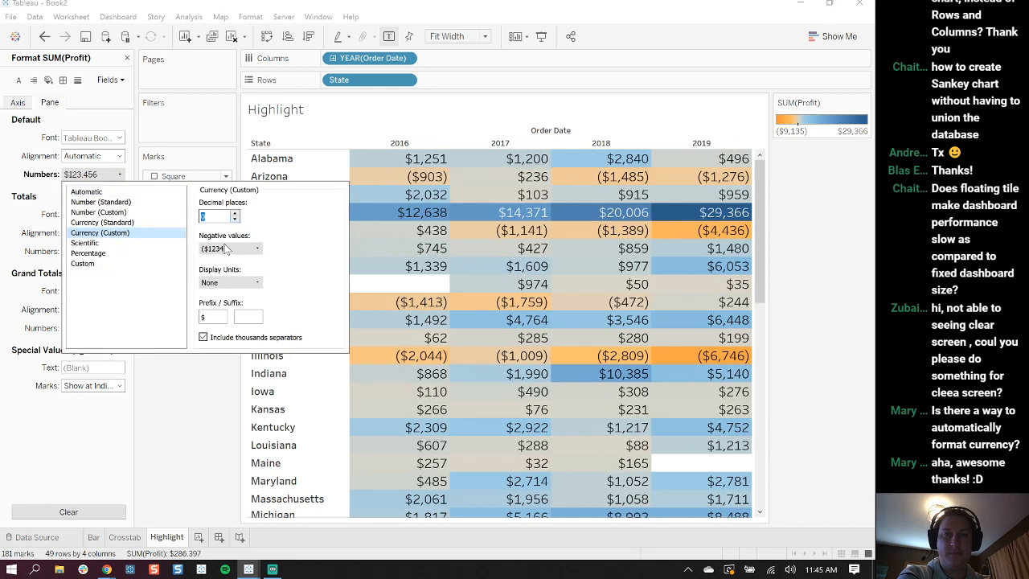
{"action": "left_click", "coordinate": [190, 419]}
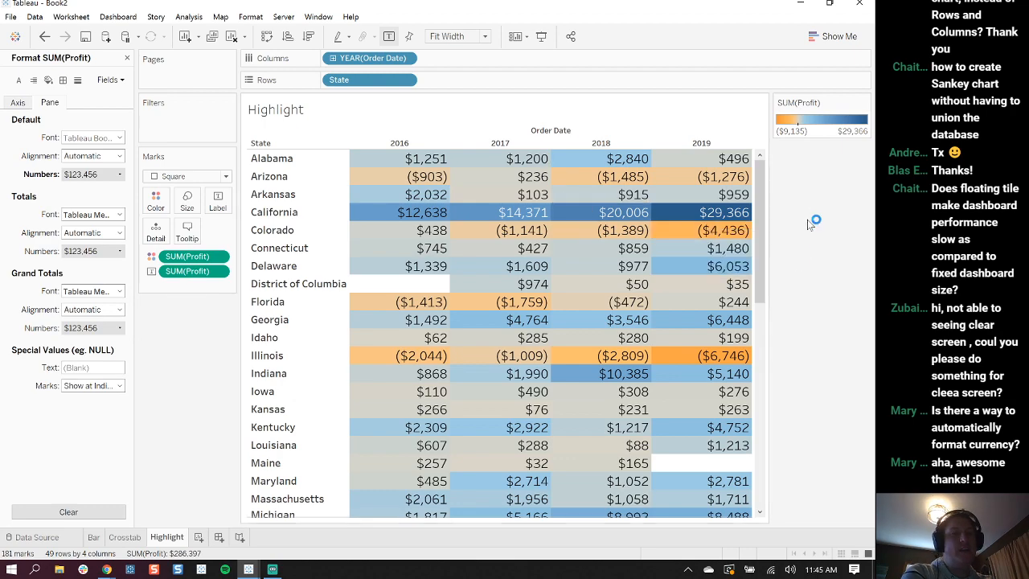
Examine the profit values and colors across the states in the Highlight table, including the Texas 2017 cell
{"action": "left_click_drag", "start_coordinate": [762, 192], "coordinate": [812, 178]}
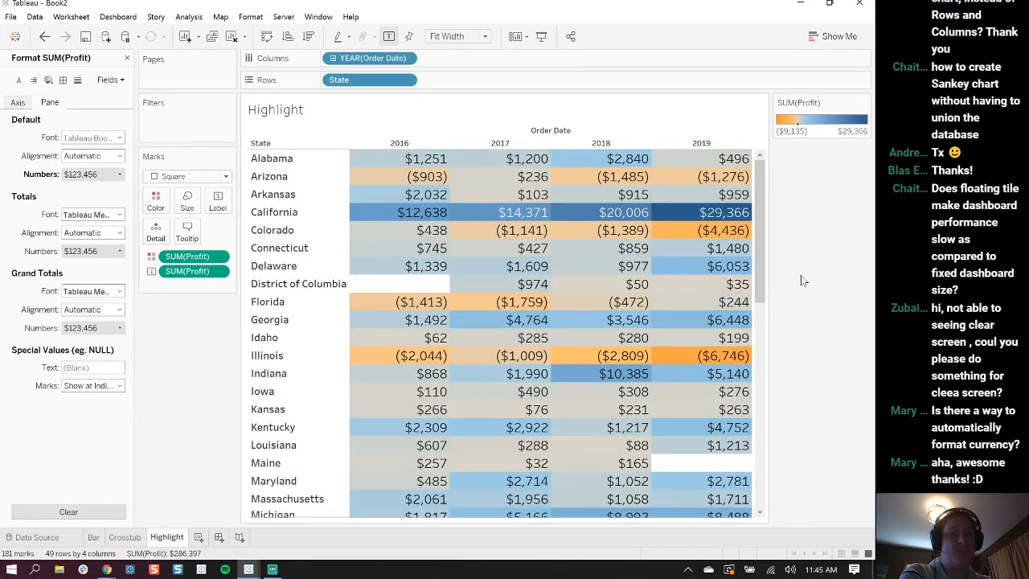
{"action": "mouse_move", "coordinate": [719, 233]}
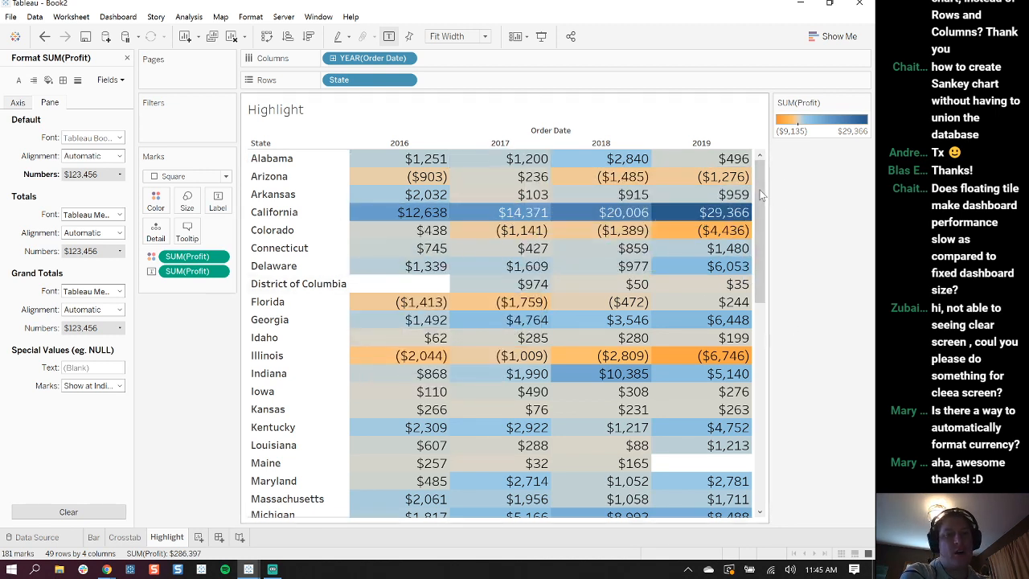
{"action": "left_click_drag", "start_coordinate": [762, 187], "coordinate": [759, 335]}
{"action": "mouse_move", "coordinate": [714, 323]}
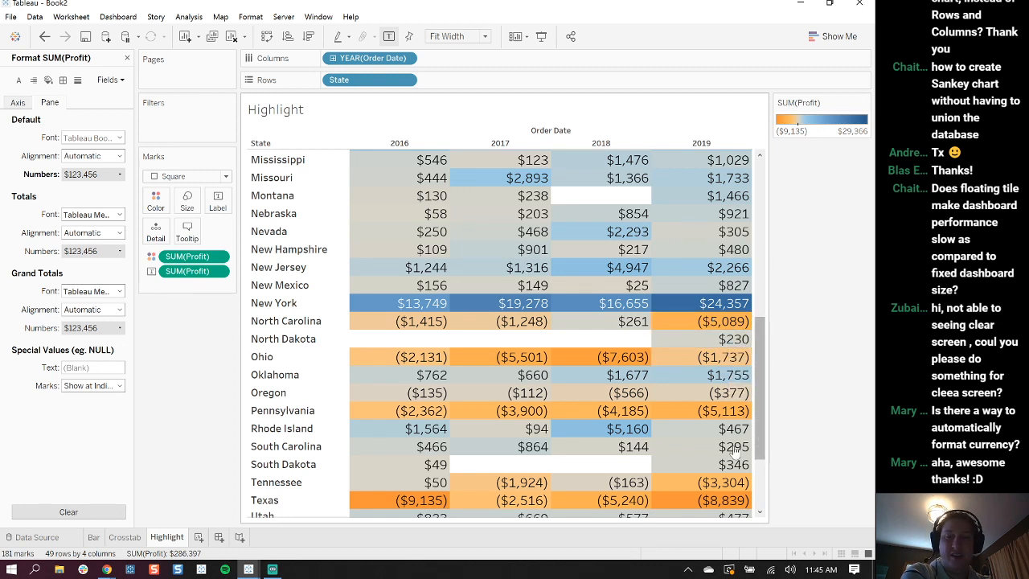
{"action": "mouse_move", "coordinate": [449, 490]}
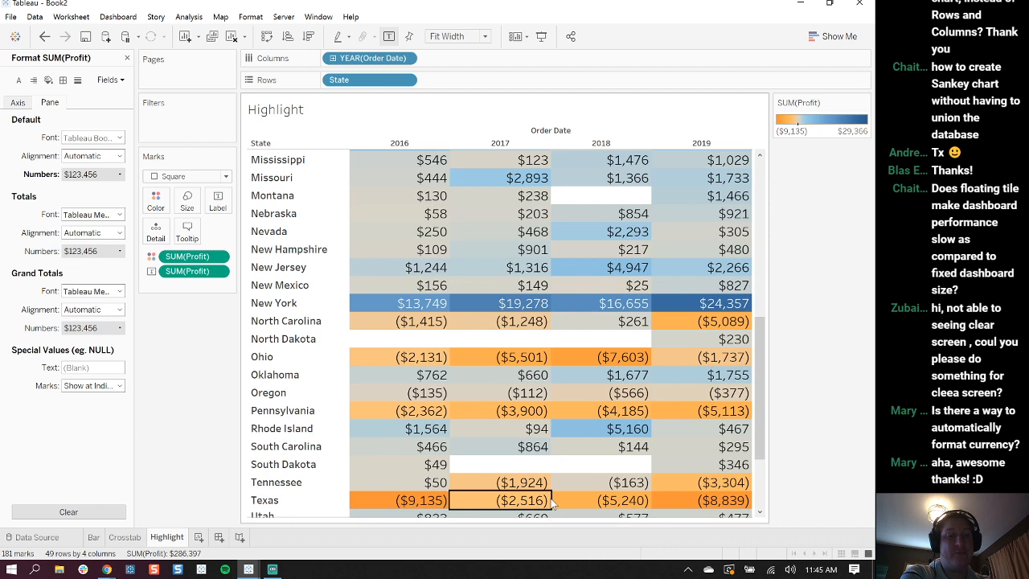
{"action": "left_click", "coordinate": [486, 502]}
{"action": "left_click", "coordinate": [487, 504]}
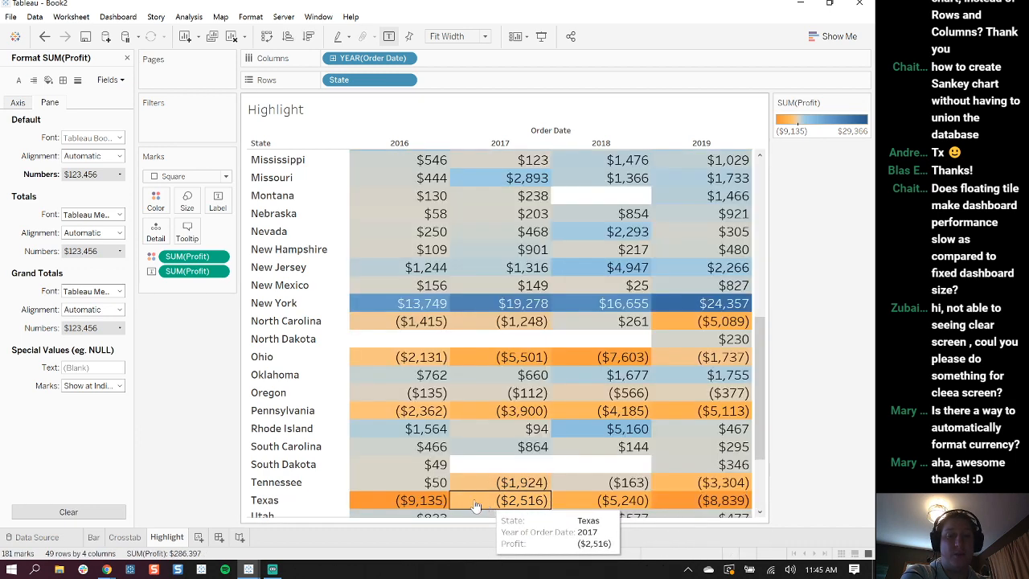
{"action": "left_click_drag", "start_coordinate": [761, 402], "coordinate": [736, 189]}
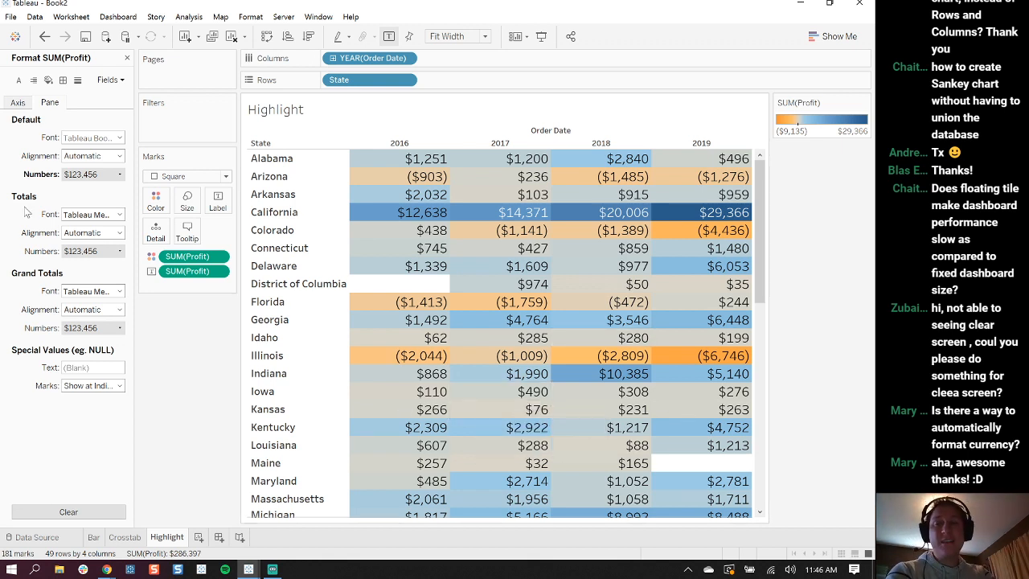
Close the Profit formatting settings and change the label's Profit aggregation to Average
{"action": "left_click", "coordinate": [126, 57]}
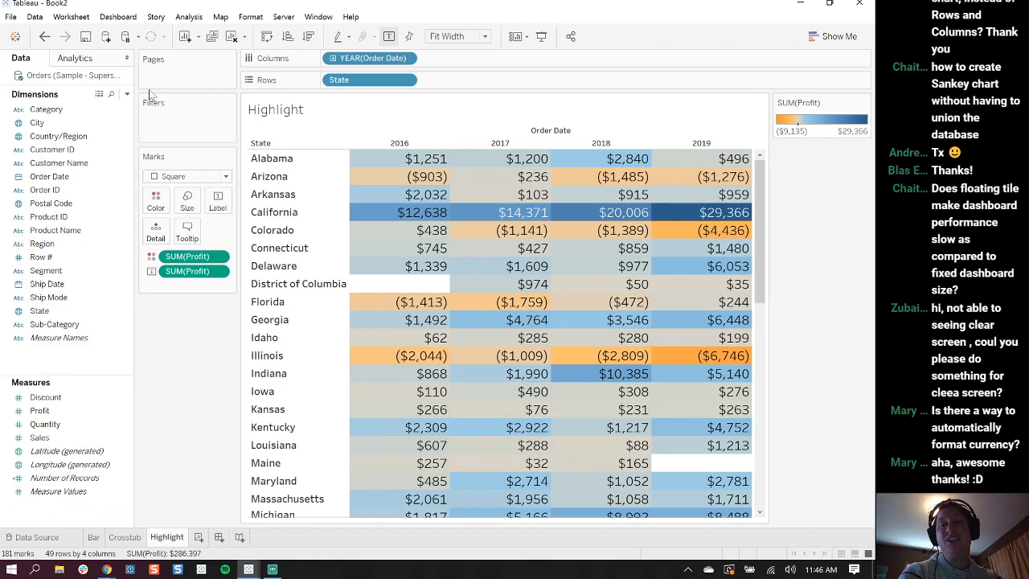
{"action": "left_click", "coordinate": [218, 270]}
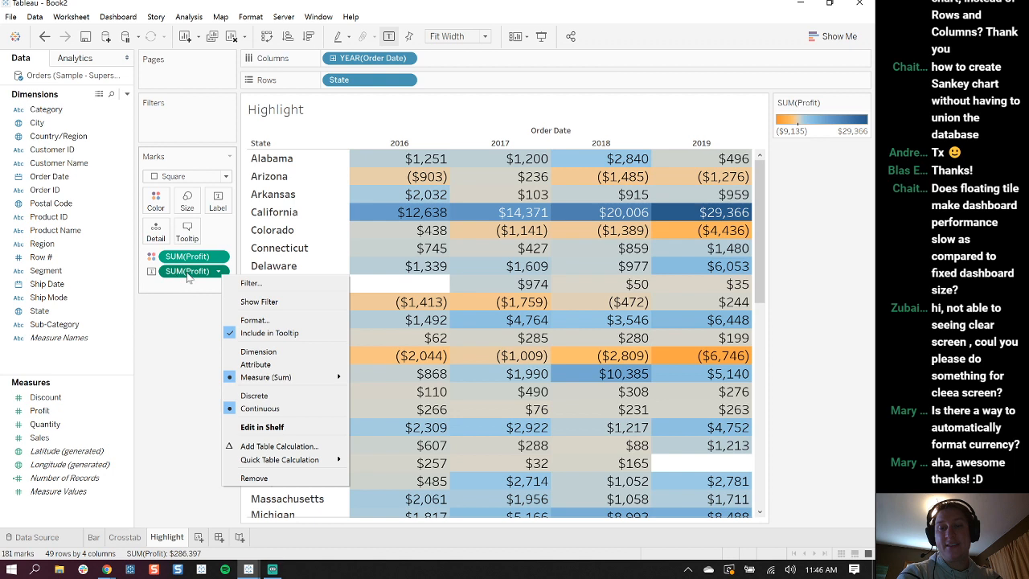
{"action": "mouse_move", "coordinate": [314, 383]}
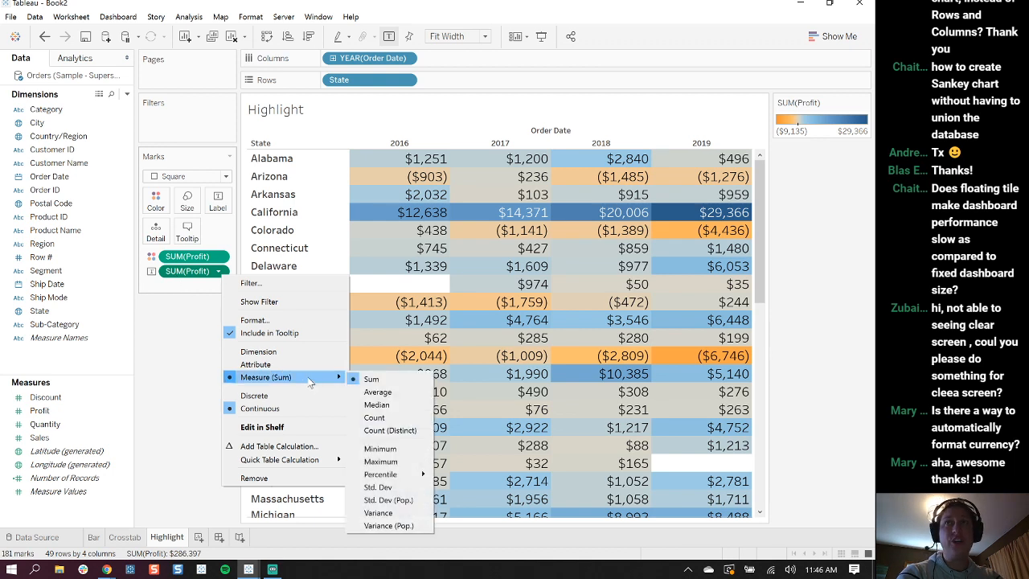
{"action": "left_click", "coordinate": [377, 392]}
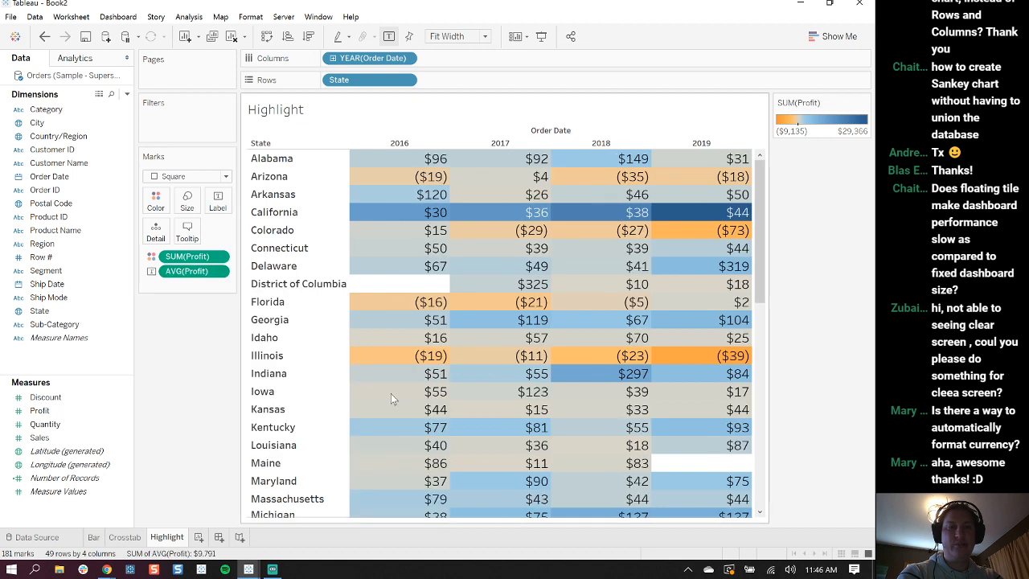
Change the aggregation of the Profit field that colors the Highlight table to Average
{"action": "right_click", "coordinate": [221, 260]}
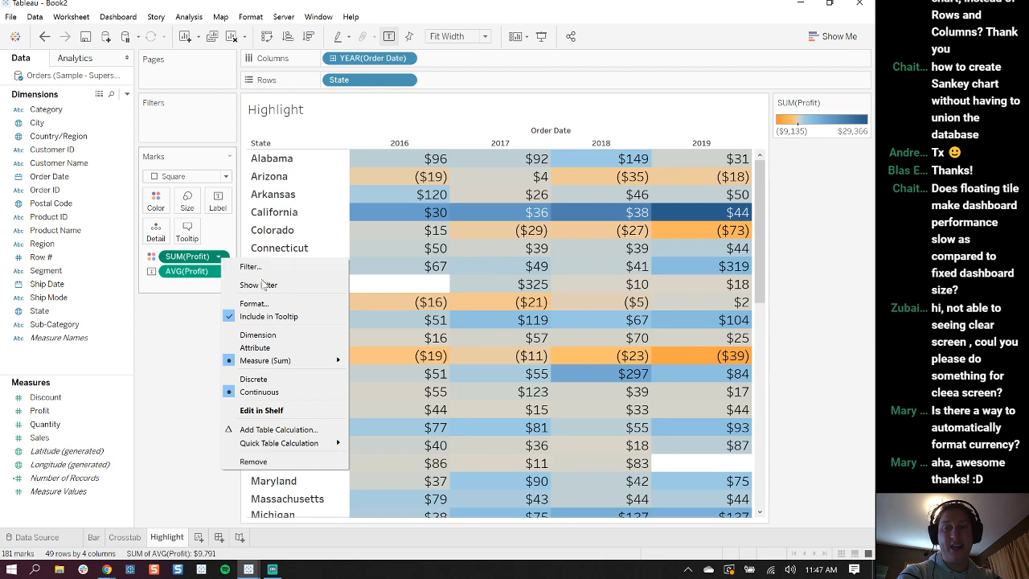
{"action": "mouse_move", "coordinate": [286, 366]}
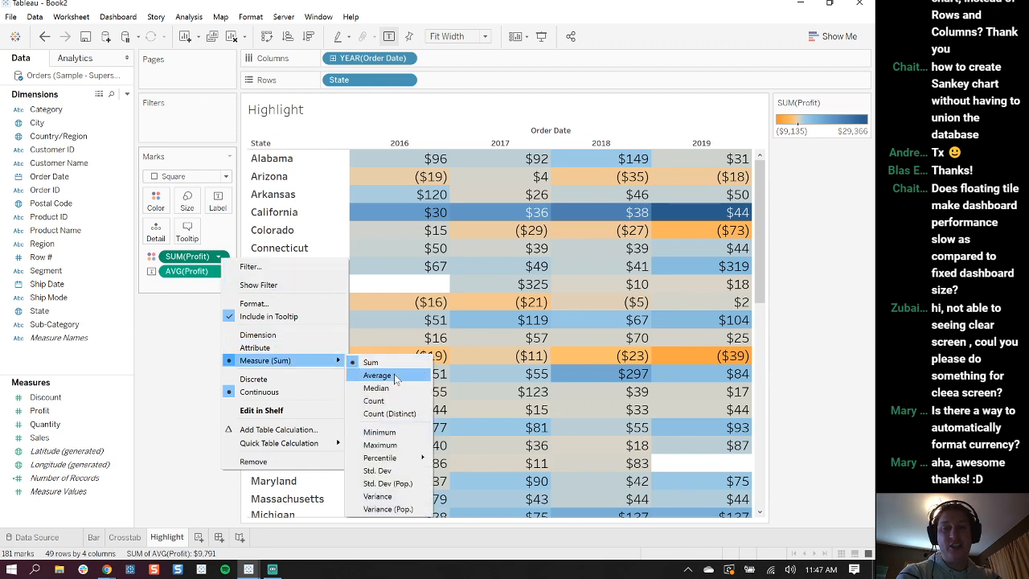
{"action": "left_click", "coordinate": [377, 374]}
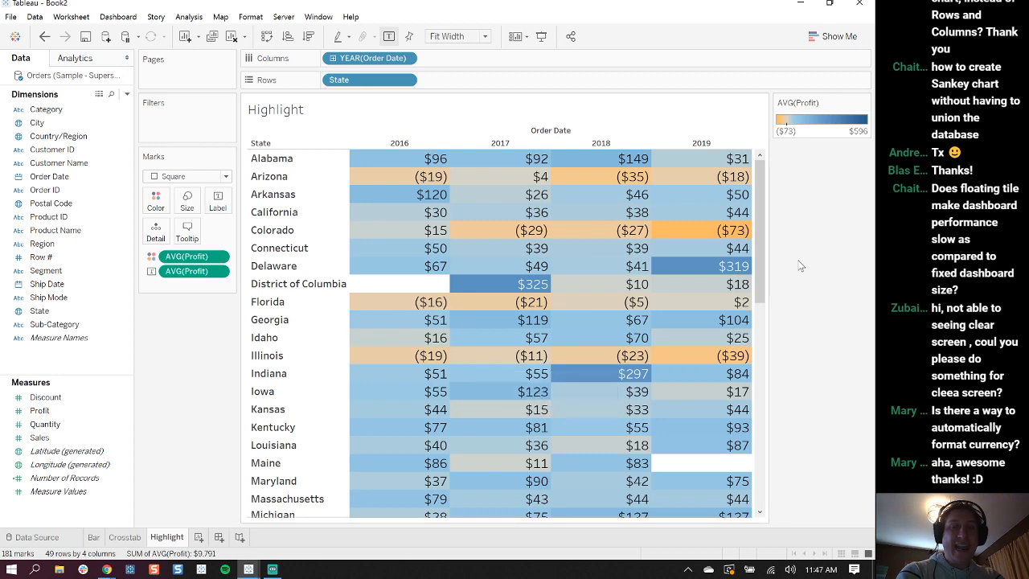
{"action": "left_click_drag", "start_coordinate": [759, 192], "coordinate": [764, 225]}
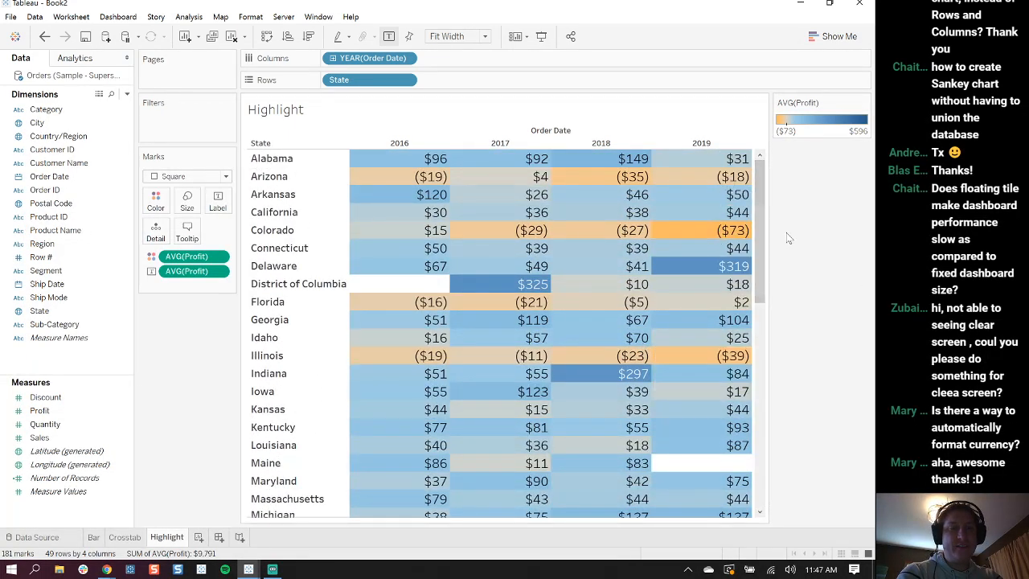
{"action": "left_click_drag", "start_coordinate": [761, 199], "coordinate": [811, 257]}
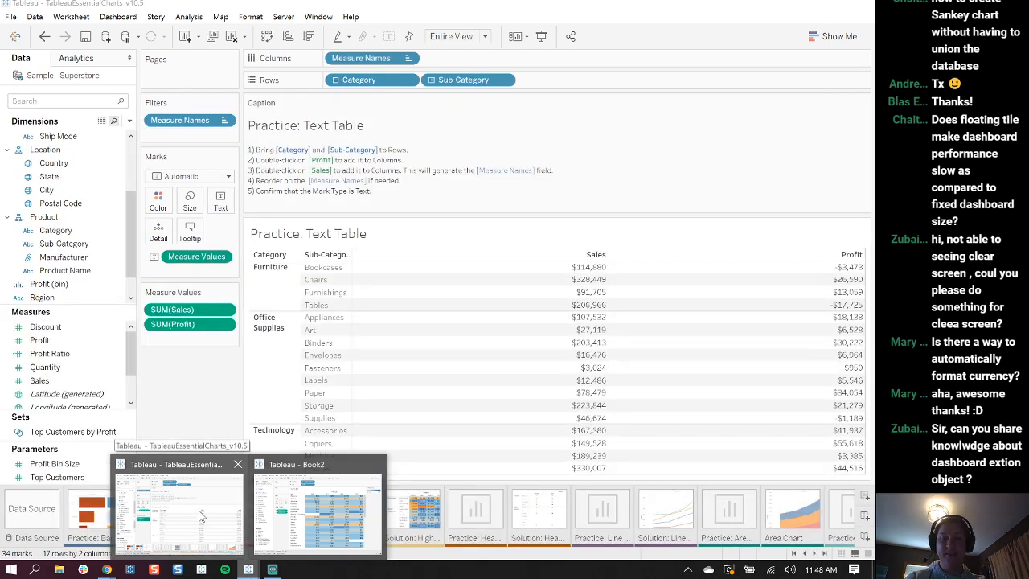
Switch to the TableauEssentialCharts_v10.5 workbook and open the Practice: Highlight Table sheet
{"action": "left_click", "coordinate": [201, 517]}
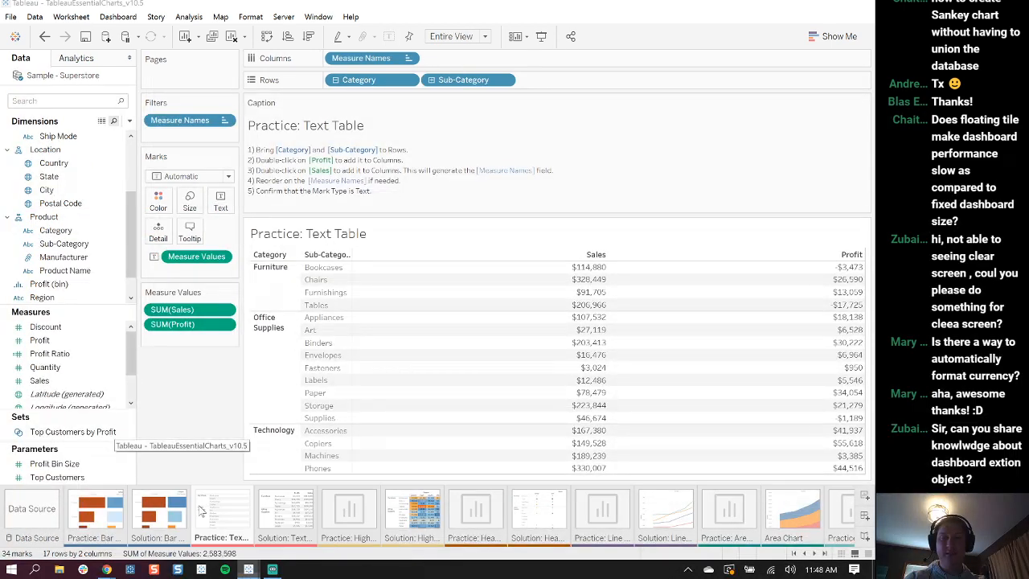
{"action": "left_click", "coordinate": [341, 516]}
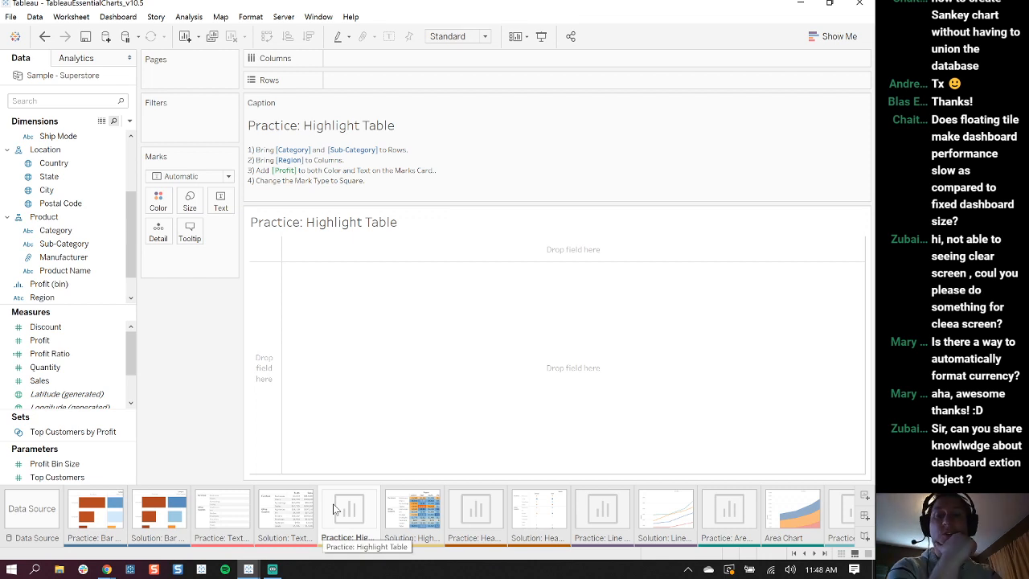
Place Category and Sub-Category on Rows and Region on Columns in the Practice: Highlight Table sheet
{"action": "left_click", "coordinate": [121, 298]}
{"action": "mouse_move", "coordinate": [132, 214]}
{"action": "left_mouse_down"}
{"action": "mouse_move", "coordinate": [132, 229]}
{"action": "mouse_move", "coordinate": [133, 153]}
{"action": "mouse_move", "coordinate": [135, 230]}
{"action": "left_mouse_up"}
{"action": "left_click_drag", "start_coordinate": [56, 216], "coordinate": [361, 81]}
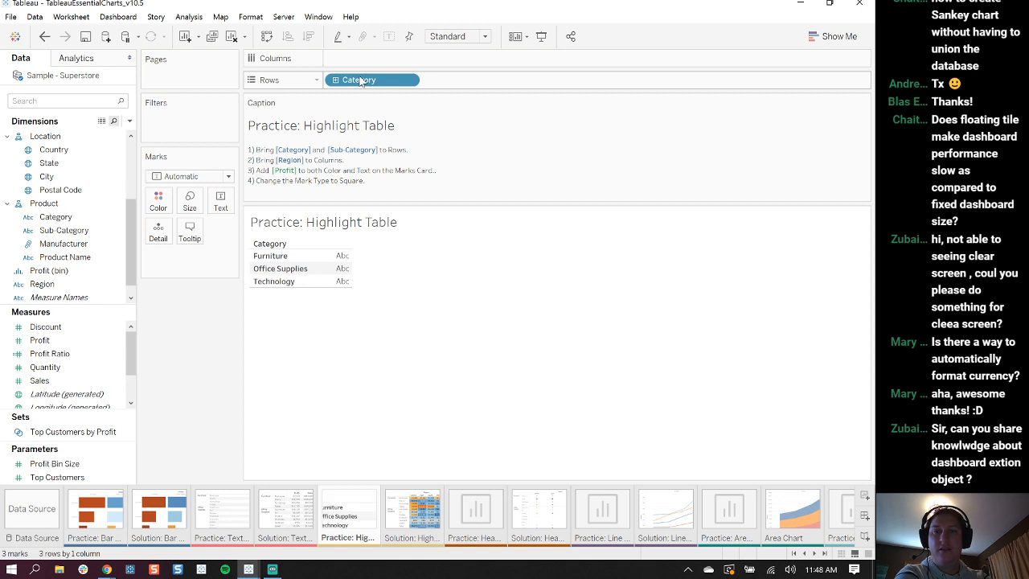
{"action": "left_click_drag", "start_coordinate": [63, 230], "coordinate": [454, 90]}
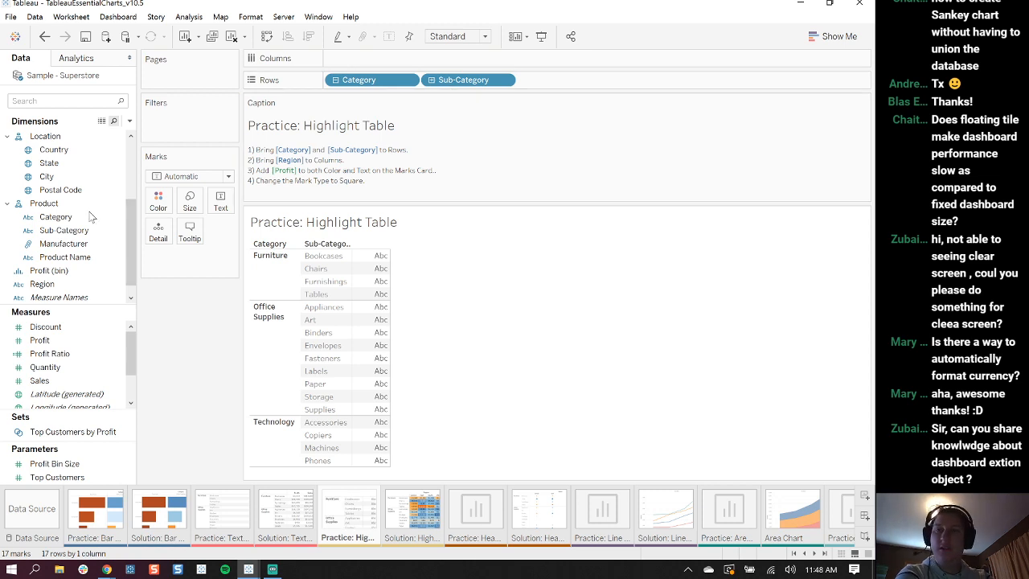
{"action": "left_click_drag", "start_coordinate": [127, 210], "coordinate": [127, 220]}
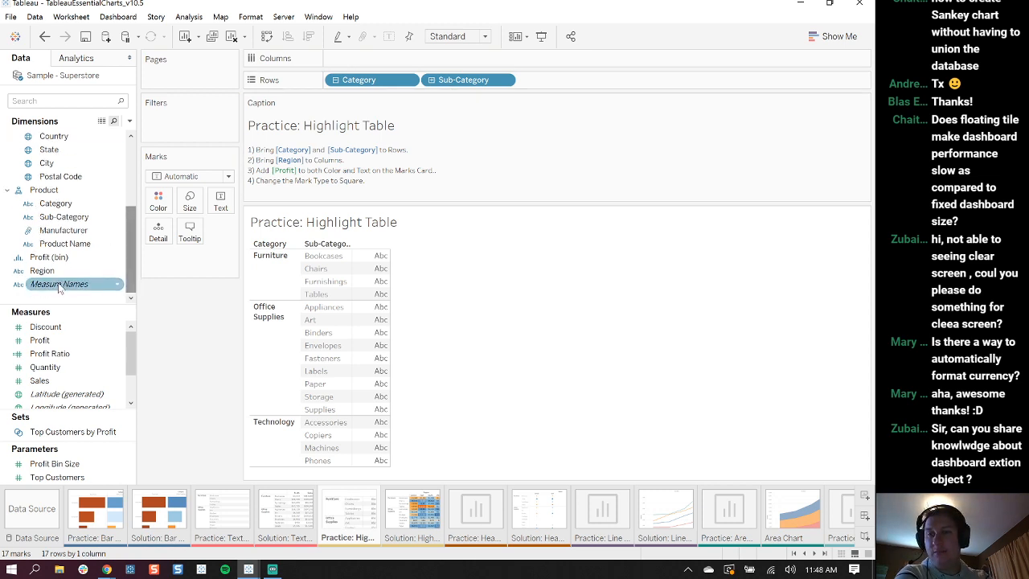
{"action": "left_click_drag", "start_coordinate": [42, 270], "coordinate": [360, 68]}
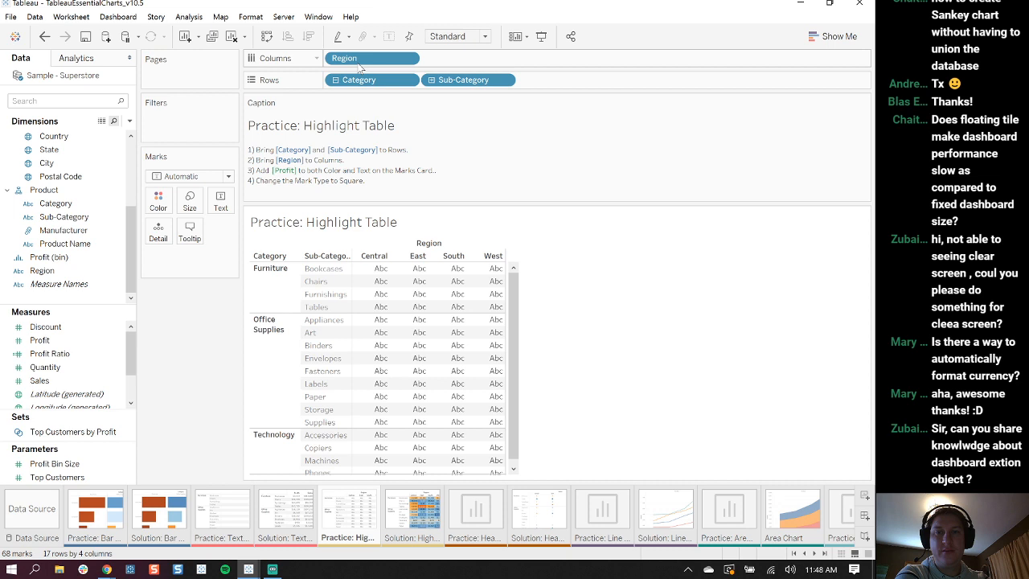
Add Profit to both Text and Color, set the mark type to Square and fit the table to Entire View
{"action": "left_click_drag", "start_coordinate": [69, 339], "coordinate": [222, 206]}
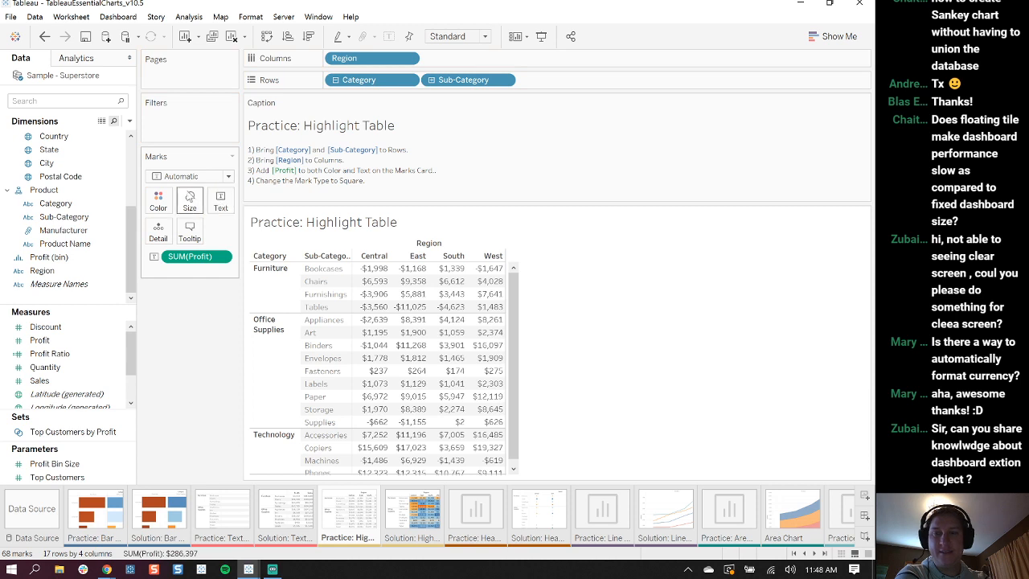
{"action": "left_click_drag", "start_coordinate": [58, 341], "coordinate": [158, 209]}
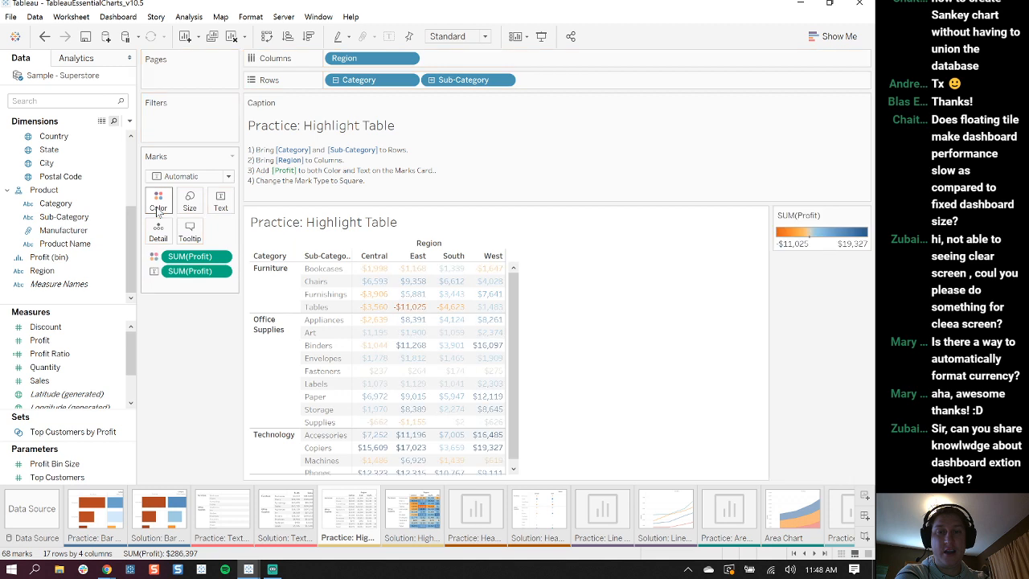
{"action": "left_click", "coordinate": [228, 177]}
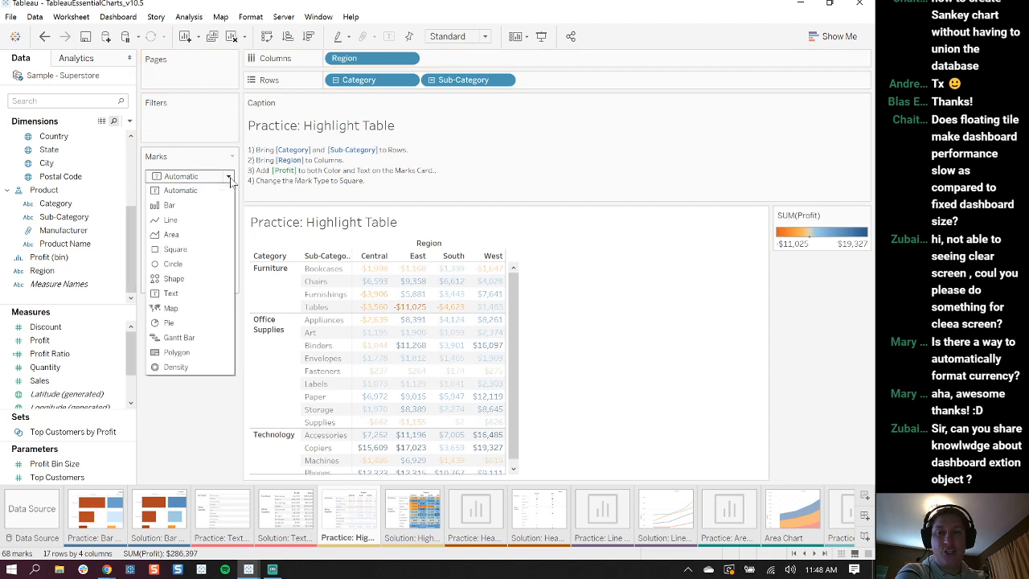
{"action": "left_click", "coordinate": [174, 249]}
{"action": "left_click", "coordinate": [486, 36]}
{"action": "left_click", "coordinate": [450, 82]}
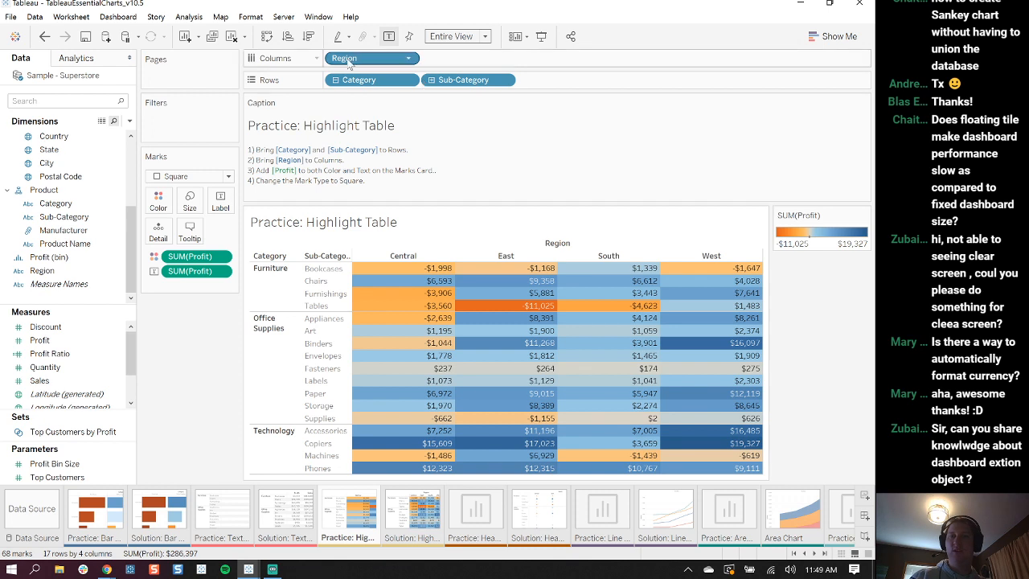
Clear the practice sheet and rebuild its layout with Category and Sub-Category on Rows and Region on Columns
{"action": "left_click", "coordinate": [231, 37]}
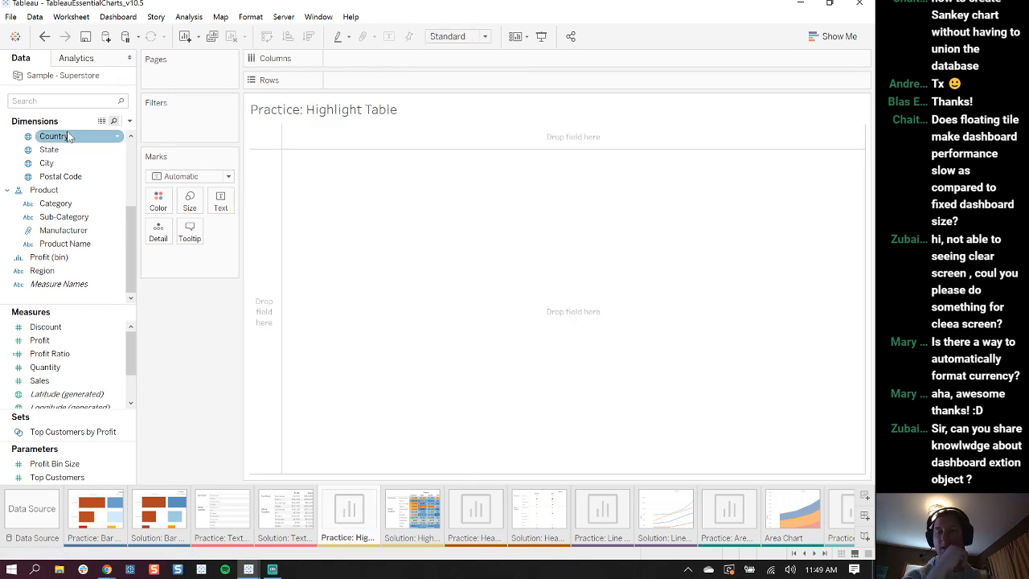
{"action": "left_click_drag", "start_coordinate": [130, 248], "coordinate": [359, 84]}
{"action": "left_click", "coordinate": [123, 234]}
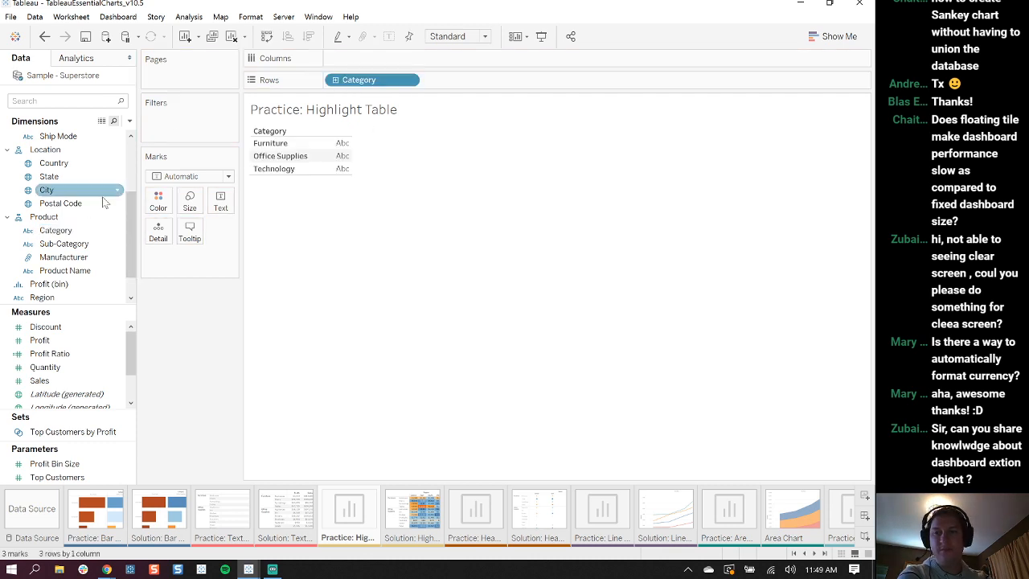
{"action": "left_click_drag", "start_coordinate": [64, 243], "coordinate": [466, 80]}
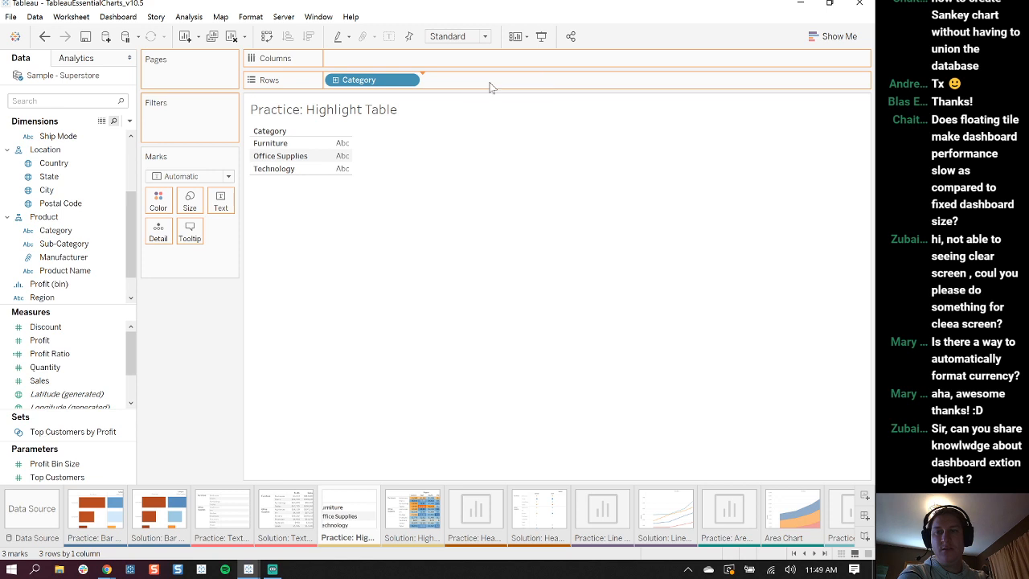
{"action": "left_click_drag", "start_coordinate": [42, 297], "coordinate": [368, 61]}
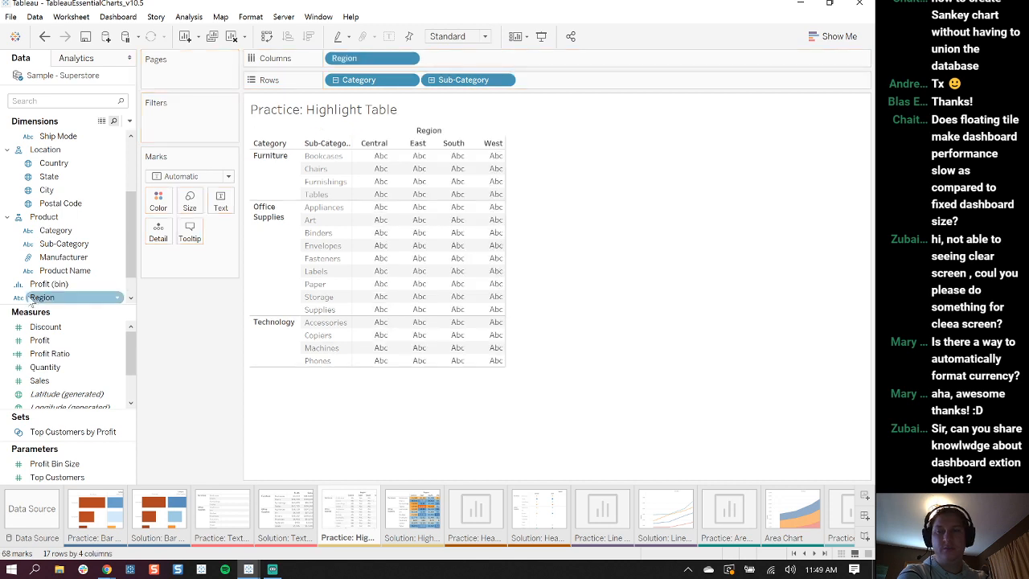
Show Profit as both text and color in the rebuilt practice table and change the mark type to Square
{"action": "left_click_drag", "start_coordinate": [40, 340], "coordinate": [220, 201]}
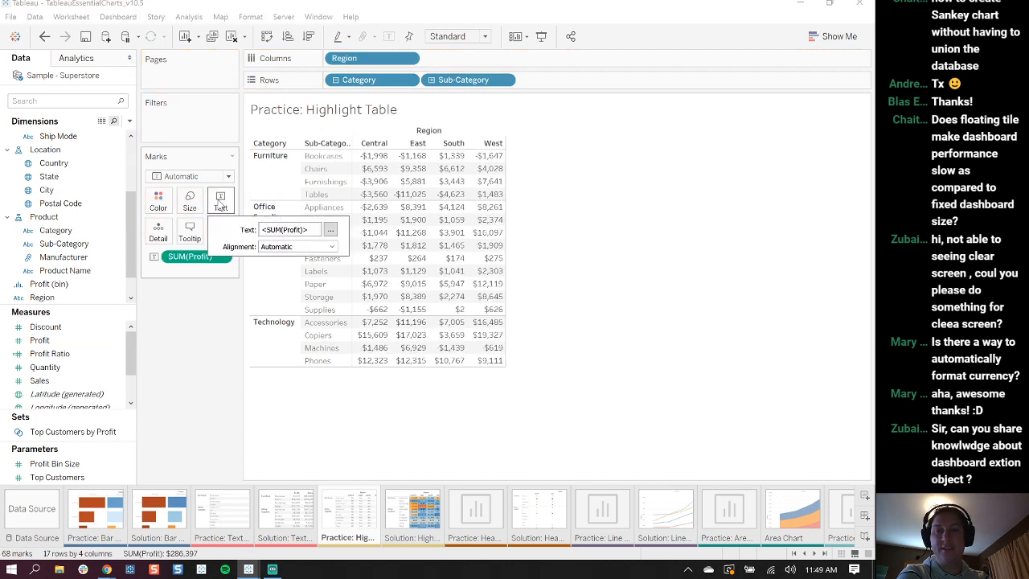
{"action": "left_click_drag", "start_coordinate": [57, 347], "coordinate": [154, 201]}
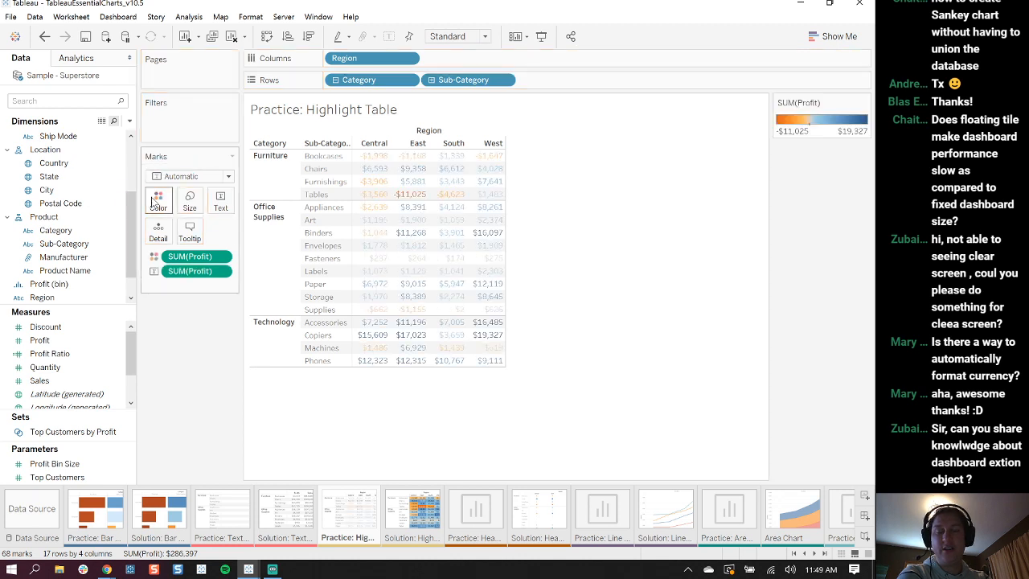
{"action": "left_click", "coordinate": [227, 175]}
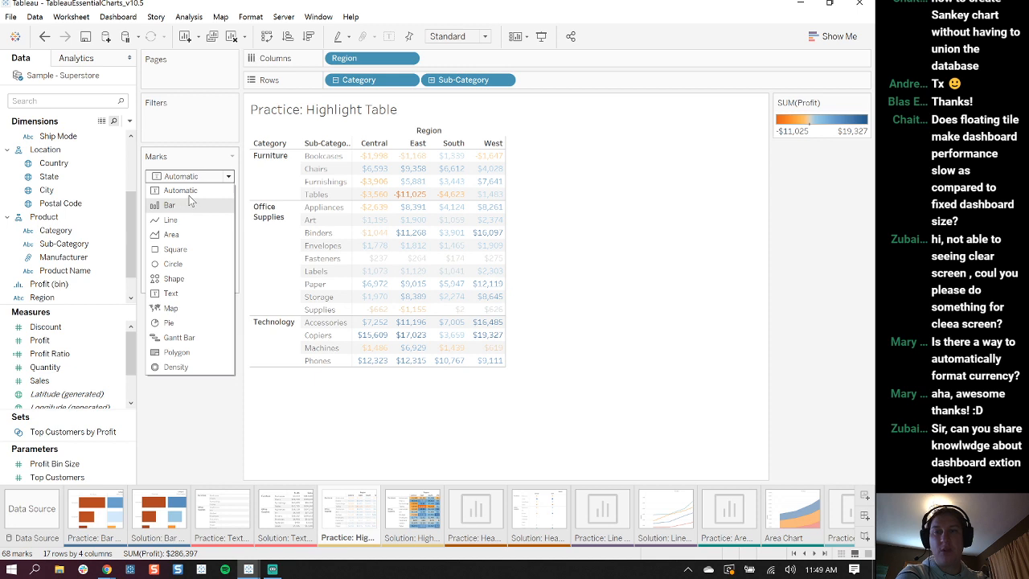
{"action": "left_click", "coordinate": [175, 249]}
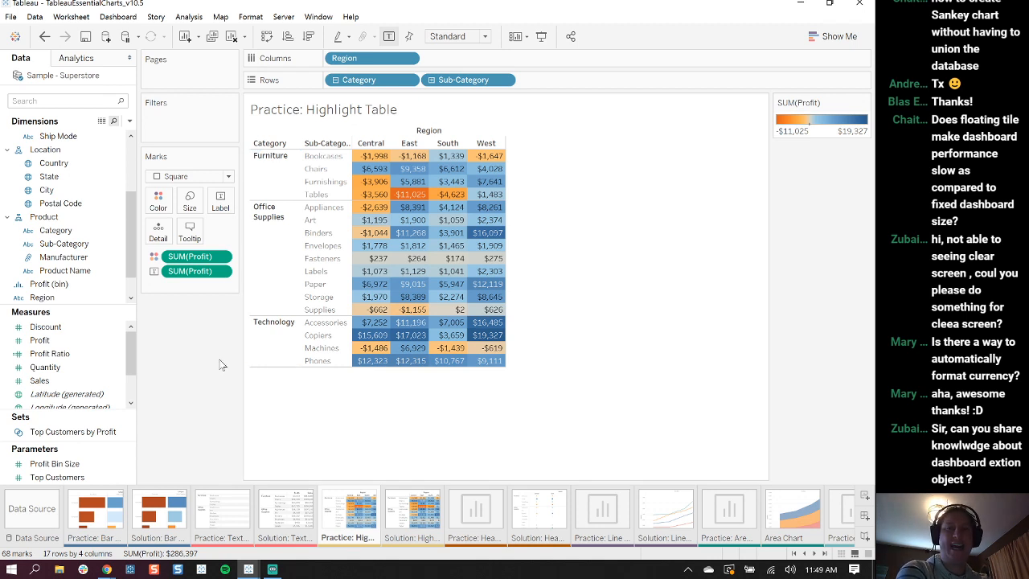
Switch back to Book2, duplicate the Crosstab sheet and move the copy after the Highlight sheet
{"action": "mouse_move", "coordinate": [248, 568]}
{"action": "left_click", "coordinate": [311, 514]}
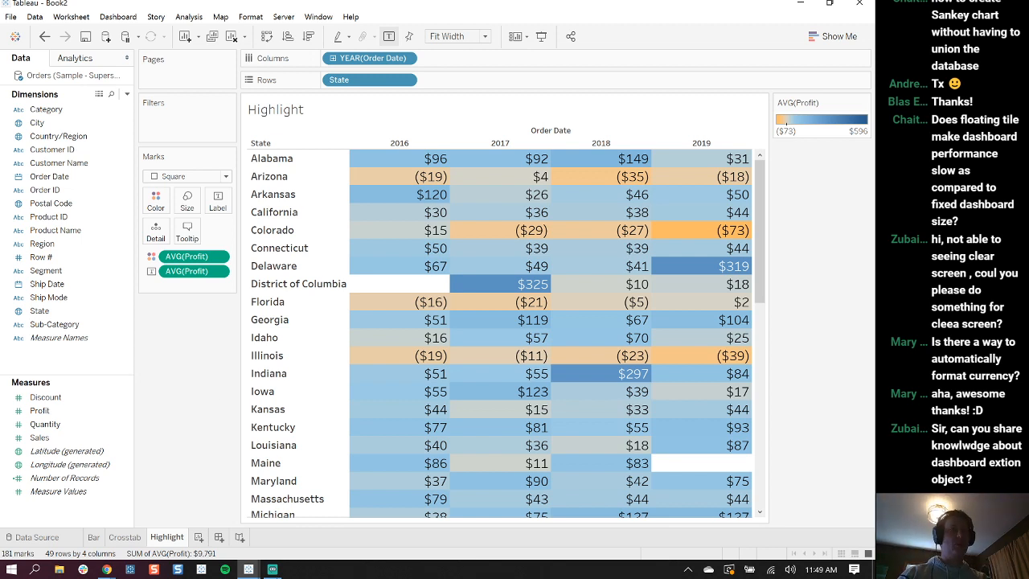
{"action": "right_click", "coordinate": [131, 542]}
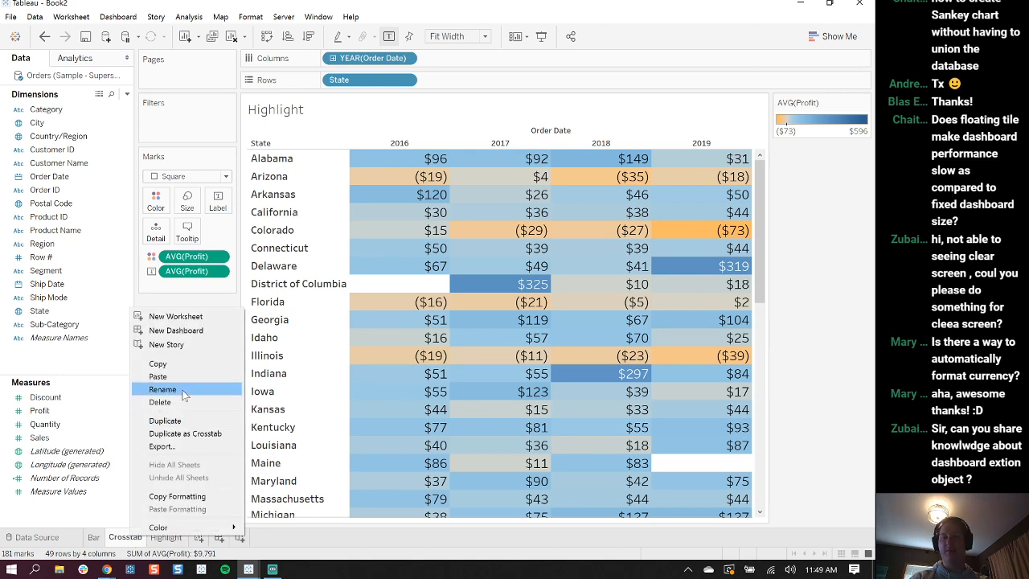
{"action": "left_click", "coordinate": [190, 421]}
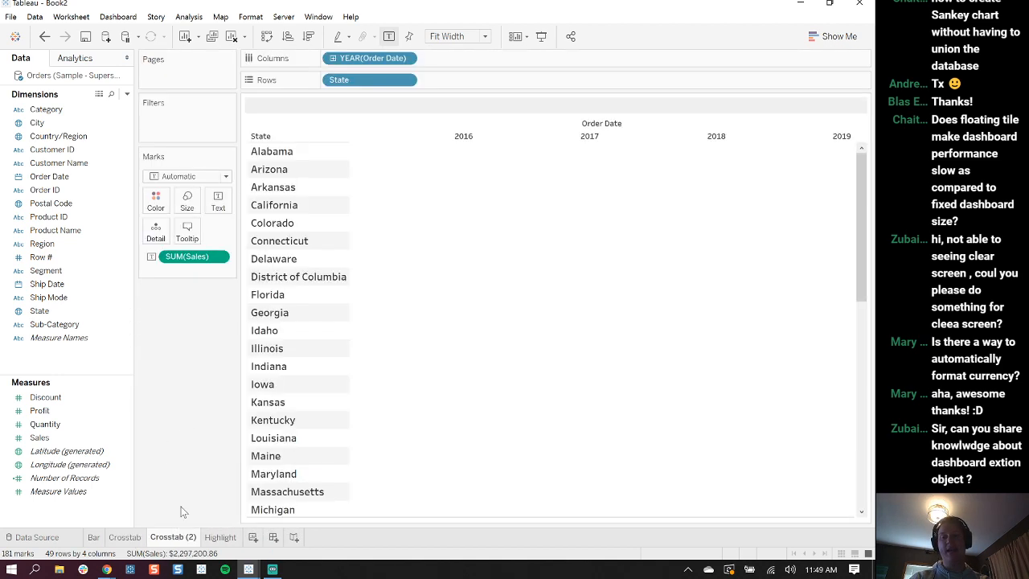
{"action": "left_click_drag", "start_coordinate": [237, 547], "coordinate": [239, 542]}
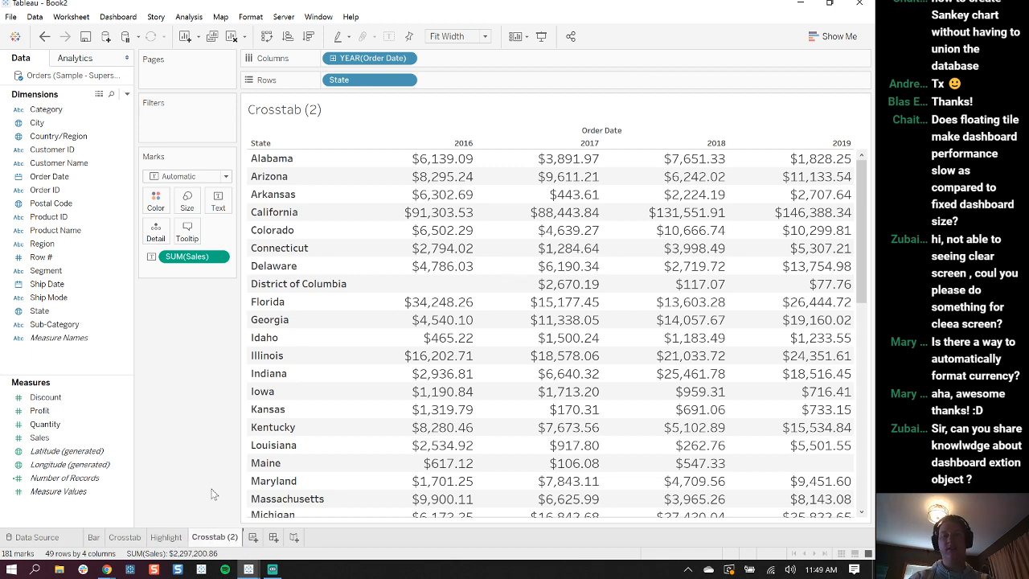
Rename the duplicated Crosstab sheet as Heat
{"action": "double_click", "coordinate": [215, 537]}
{"action": "double_click", "coordinate": [215, 539]}
{"action": "double_click", "coordinate": [215, 538]}
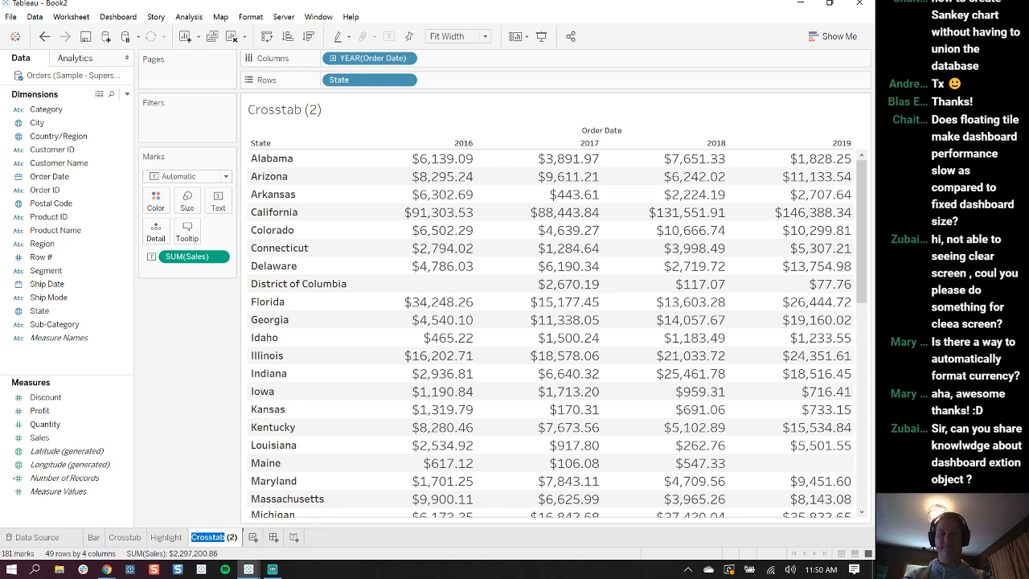
{"action": "key", "text": "shift+End"}
{"action": "type", "text": "Heat"}
{"action": "key", "text": "Return"}
After a look at the Highlight sheet, change the Heat sheet's mark type to Circle and encode Sales as size instead of label
{"action": "left_click", "coordinate": [170, 538]}
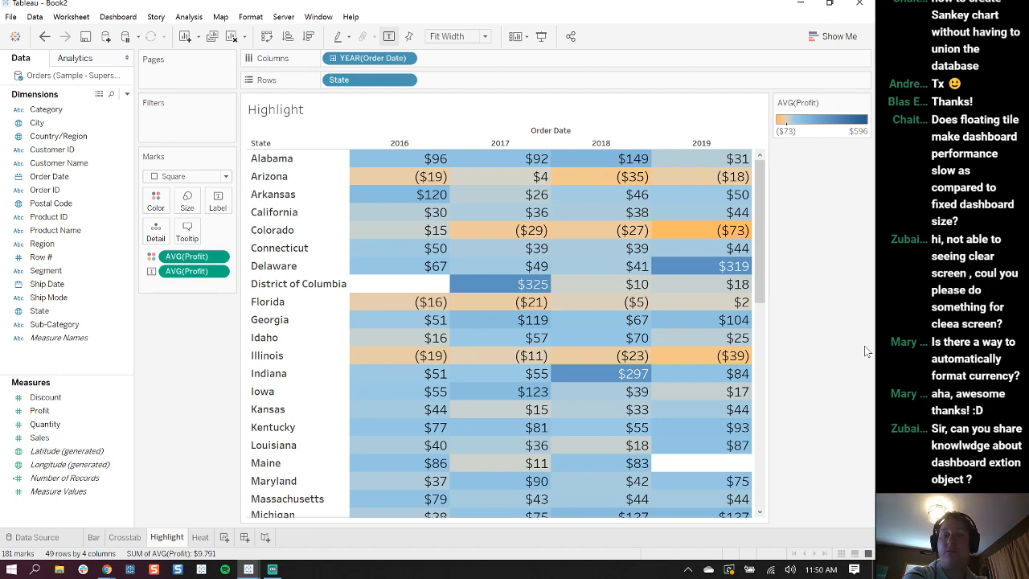
{"action": "left_click", "coordinate": [201, 537]}
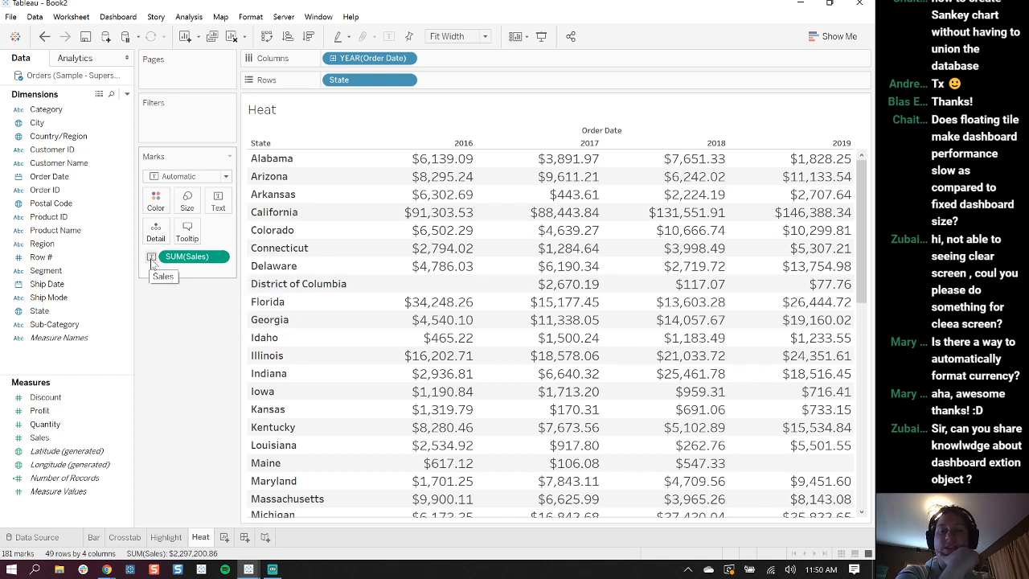
{"action": "left_click", "coordinate": [225, 176]}
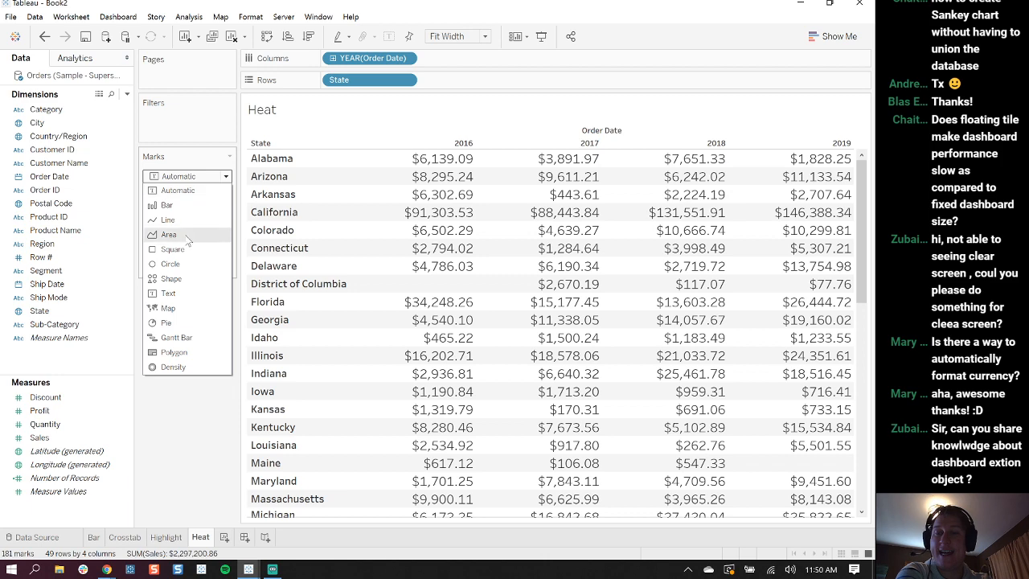
{"action": "left_click", "coordinate": [177, 264]}
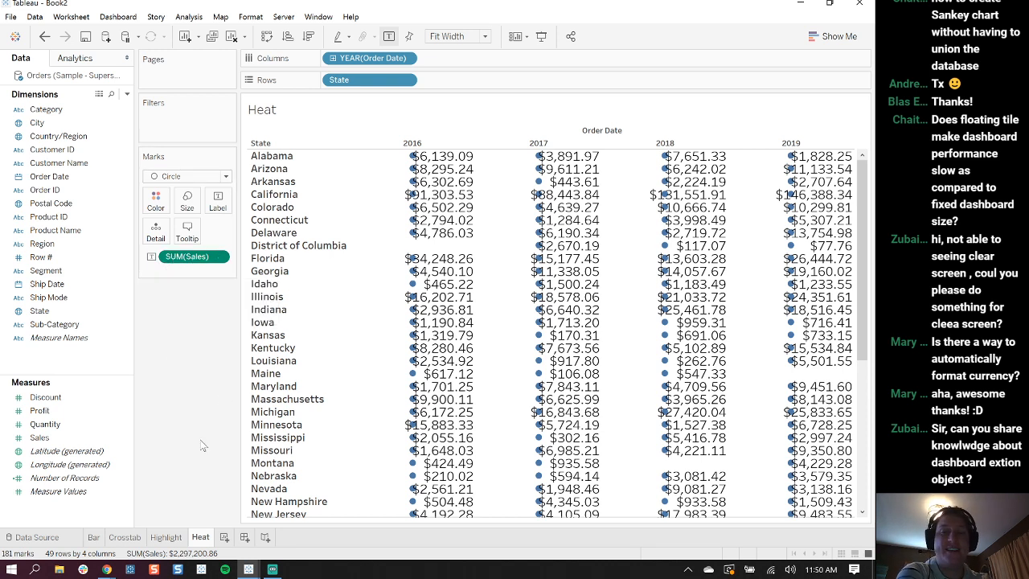
{"action": "left_click", "coordinate": [155, 262]}
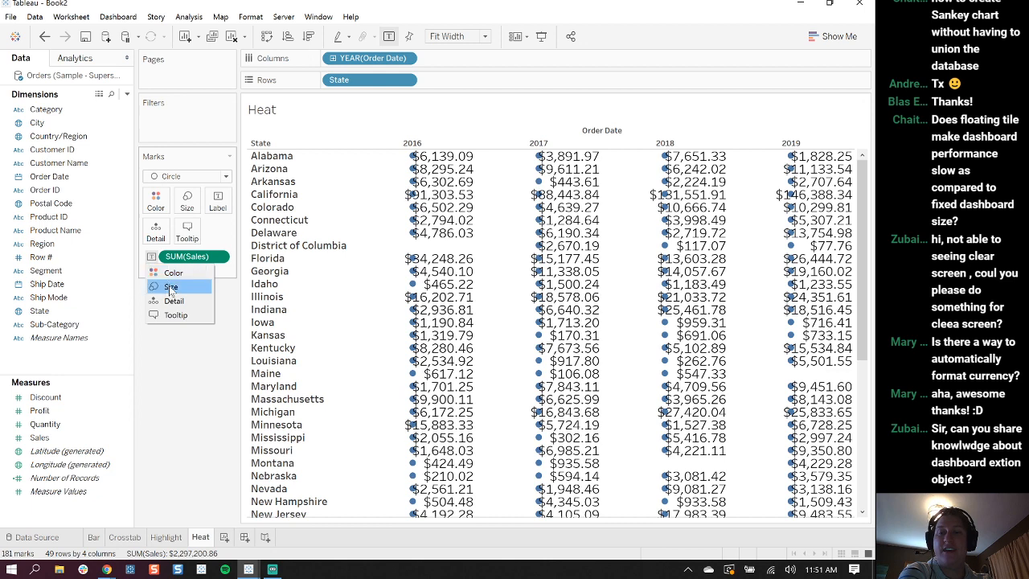
{"action": "left_click", "coordinate": [170, 287]}
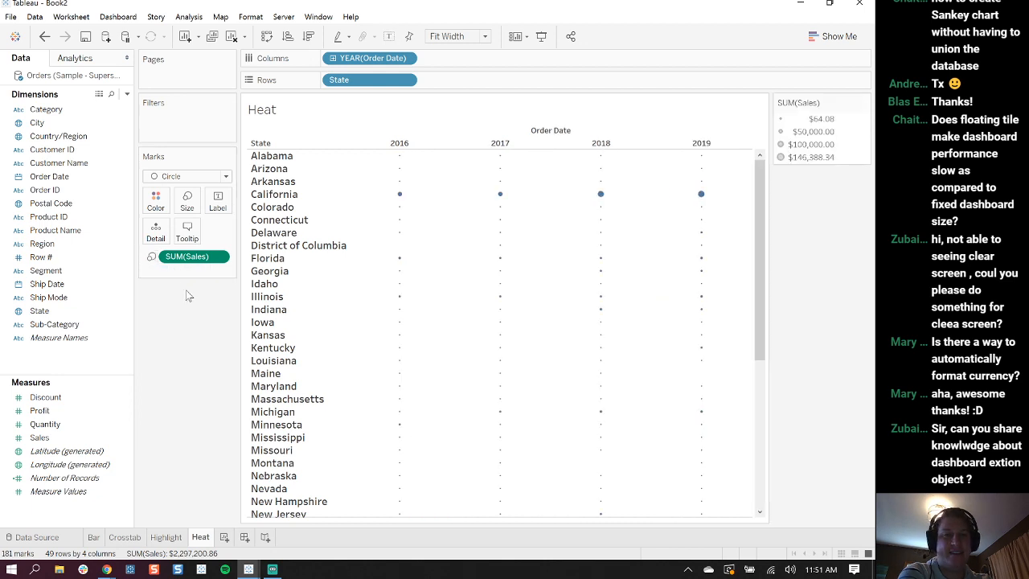
{"action": "left_click_drag", "start_coordinate": [759, 207], "coordinate": [752, 155]}
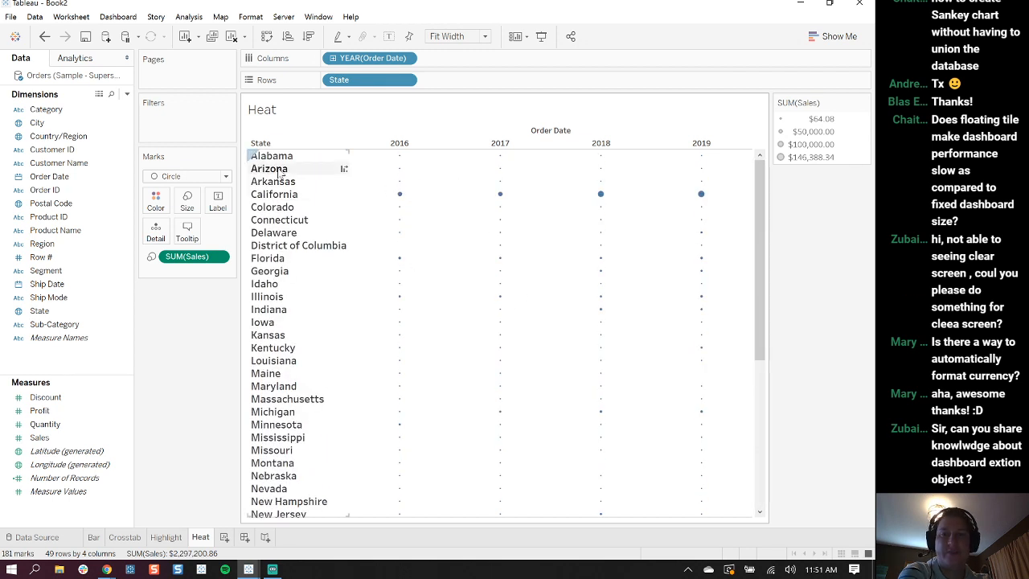
Increase the row height on the Heat sheet and enlarge the Sales circles so differences between states stand out
{"action": "left_click_drag", "start_coordinate": [278, 161], "coordinate": [281, 174]}
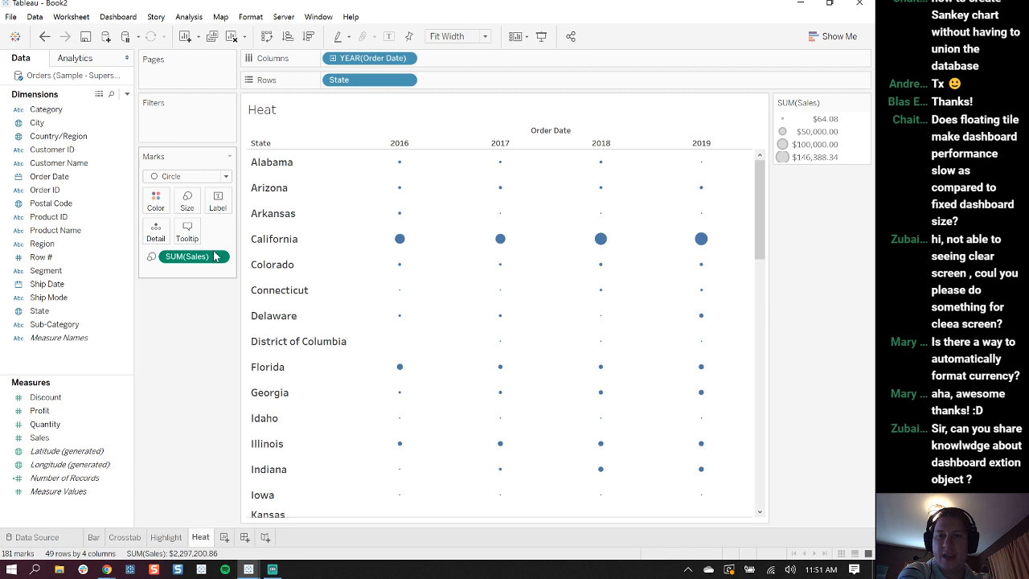
{"action": "left_click", "coordinate": [187, 201]}
{"action": "left_click_drag", "start_coordinate": [210, 231], "coordinate": [238, 233]}
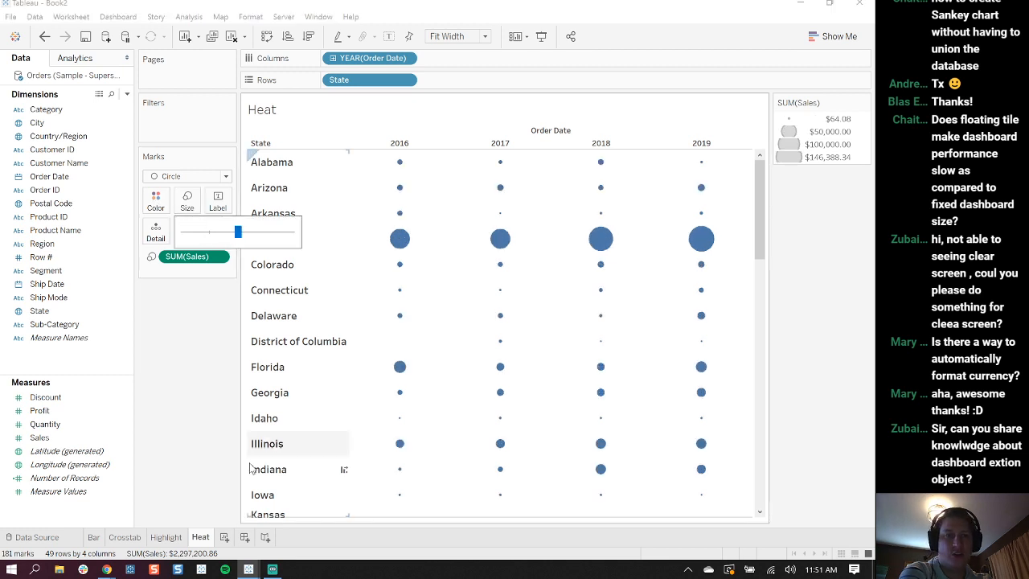
{"action": "left_click", "coordinate": [153, 394]}
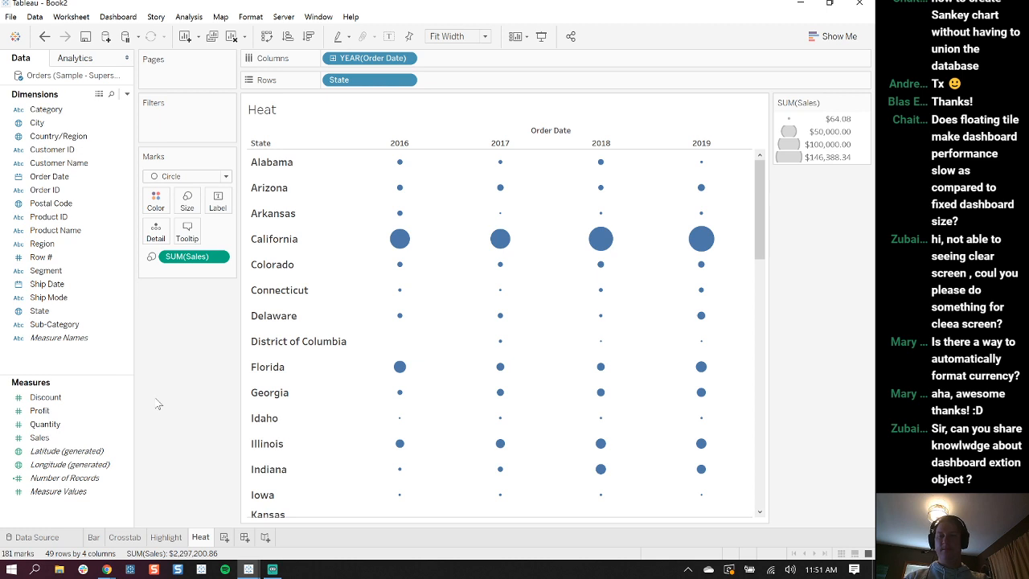
Color the Heat sheet's circles by Profit
{"action": "left_click", "coordinate": [29, 413]}
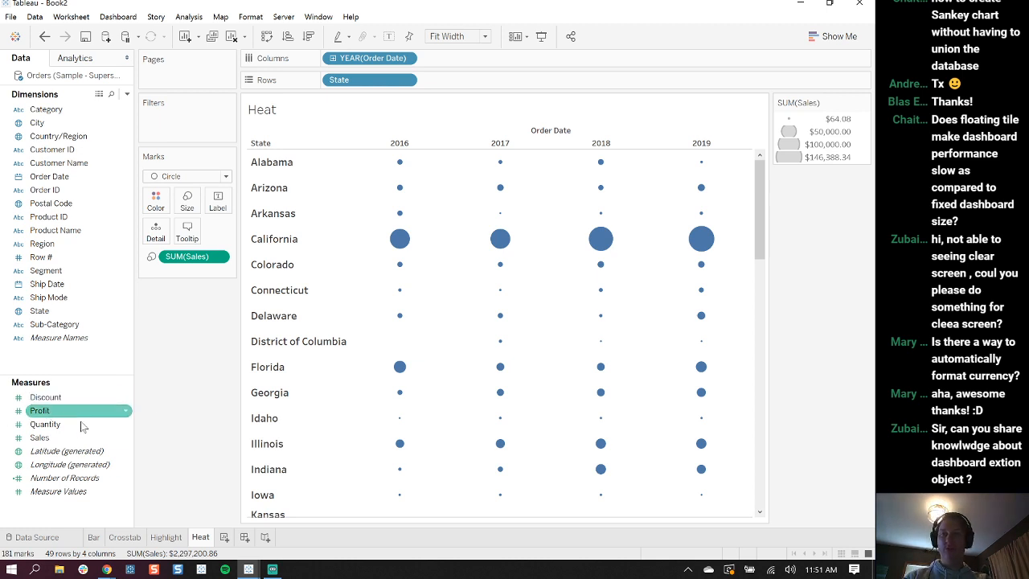
{"action": "left_click", "coordinate": [54, 339]}
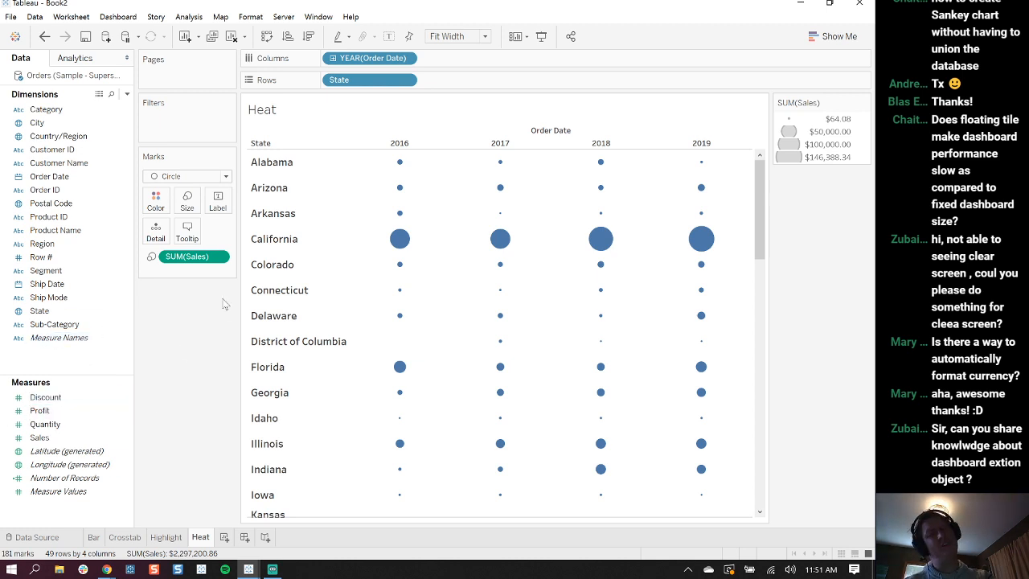
{"action": "left_click", "coordinate": [84, 477]}
{"action": "left_click_drag", "start_coordinate": [46, 412], "coordinate": [155, 201]}
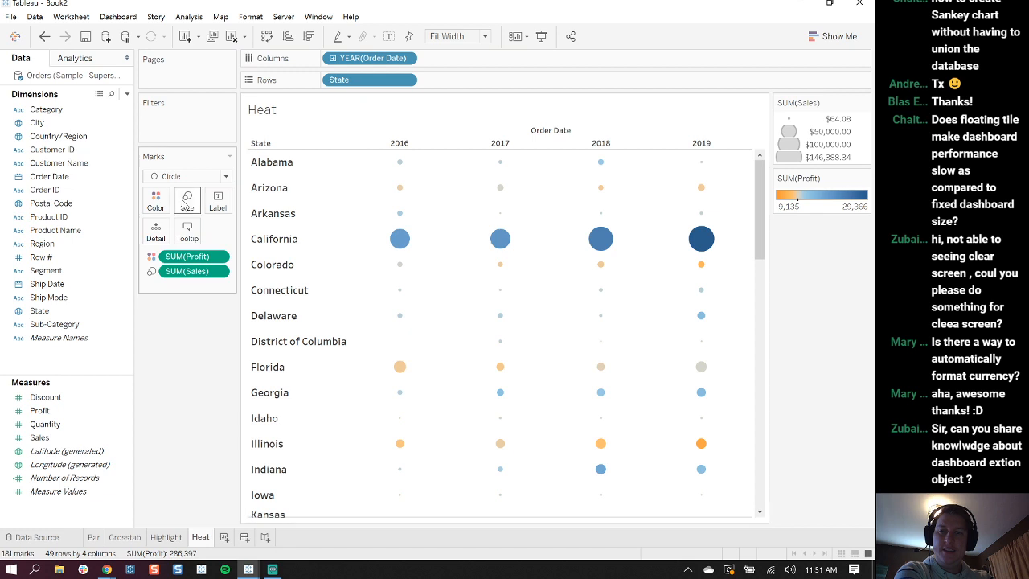
{"action": "left_click_drag", "start_coordinate": [765, 193], "coordinate": [765, 148]}
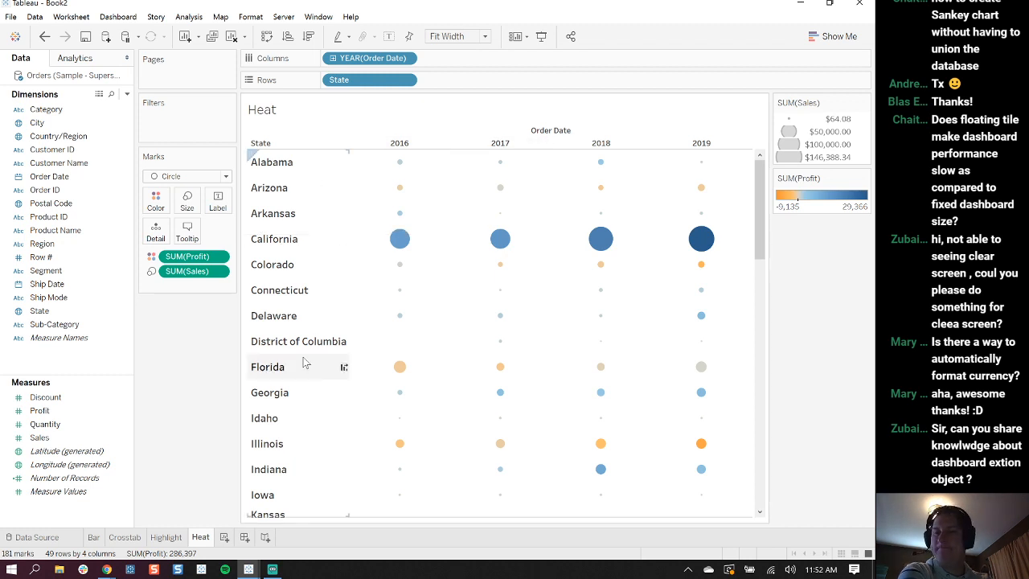
Try the Square mark type on the Heat sheet and return the marks to Circle
{"action": "left_click", "coordinate": [225, 177]}
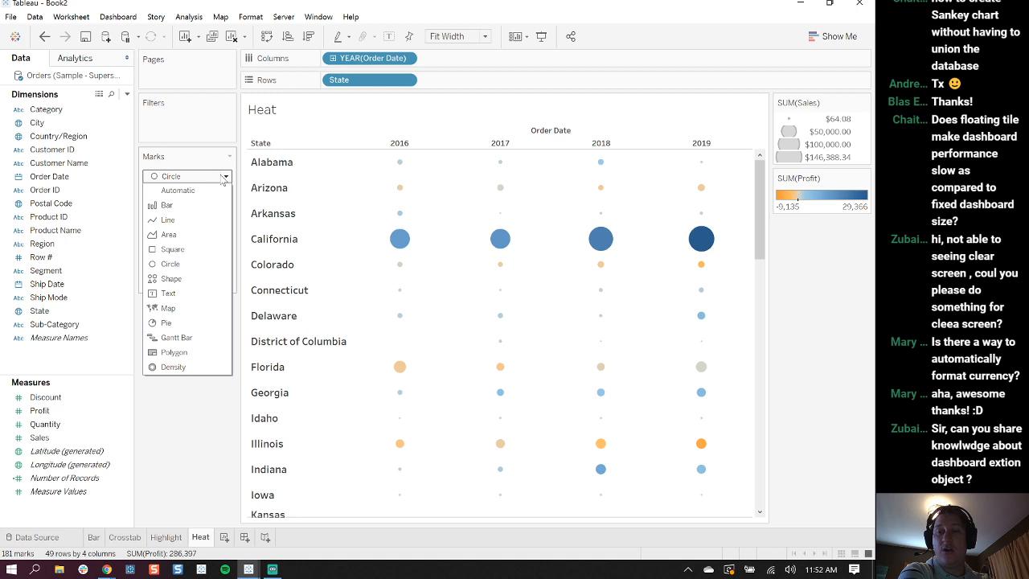
{"action": "left_click", "coordinate": [183, 250]}
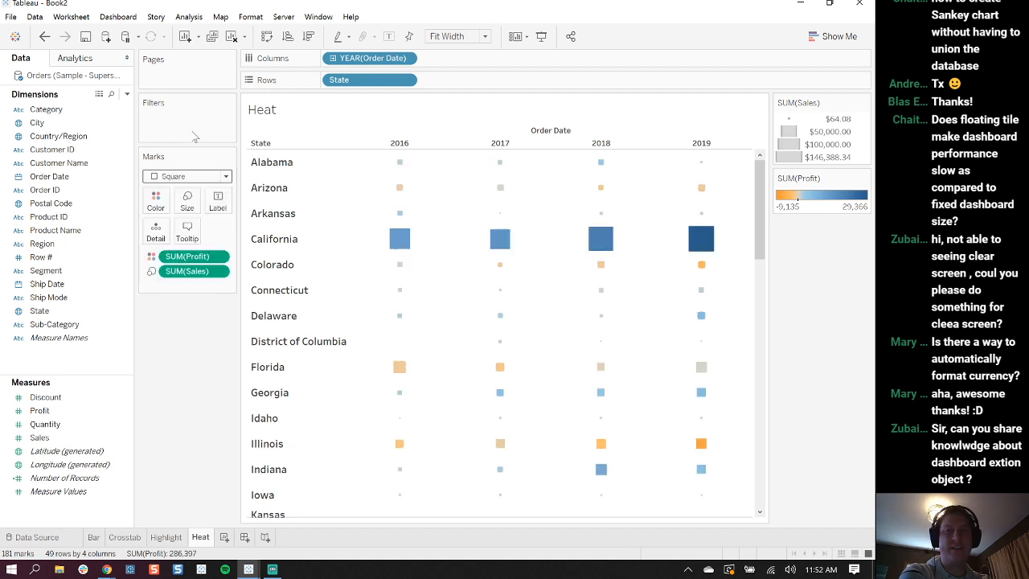
{"action": "left_click", "coordinate": [225, 176]}
{"action": "left_click", "coordinate": [180, 267]}
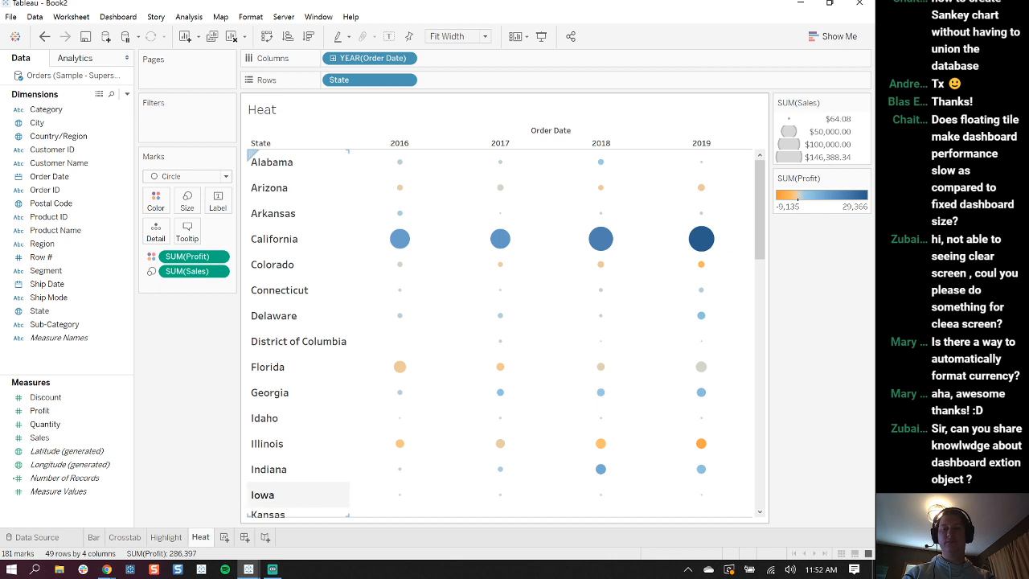
Switch to the Practice: Heat Map sheet in TableauEssentialCharts_v10.5 and place its caption above the view with reduced height
{"action": "mouse_move", "coordinate": [248, 569]}
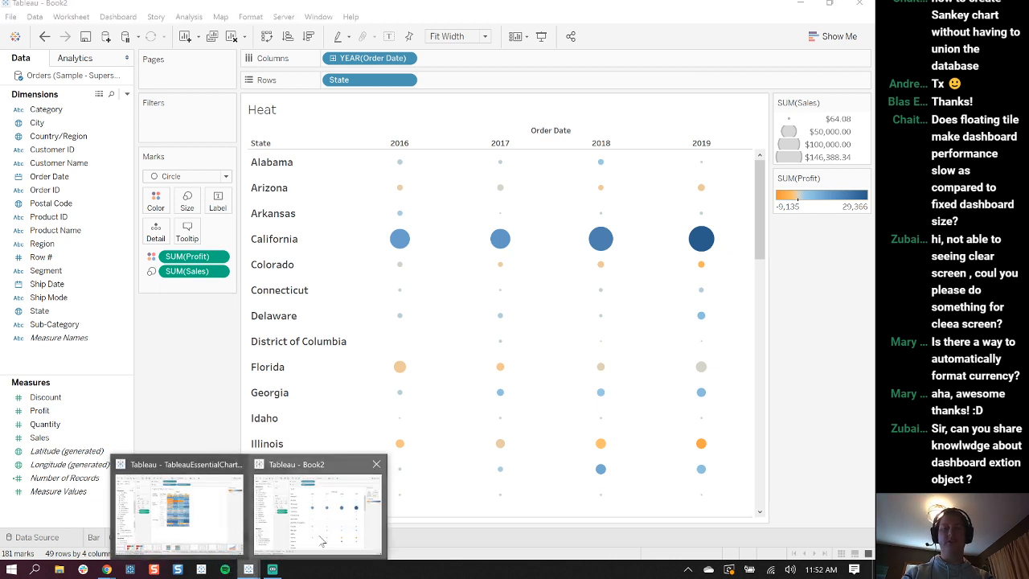
{"action": "left_click", "coordinate": [211, 512]}
{"action": "left_click", "coordinate": [474, 517]}
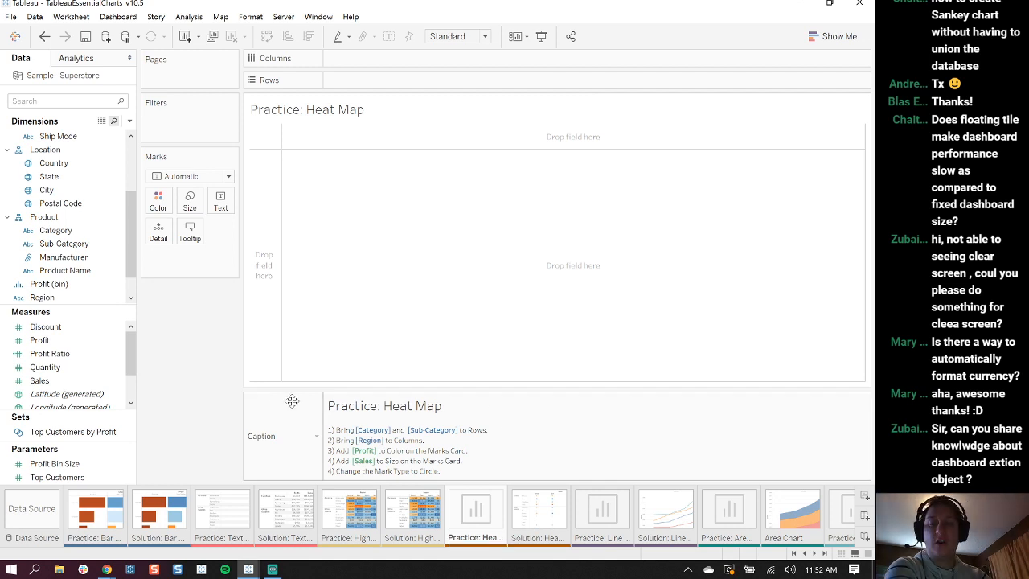
{"action": "left_click_drag", "start_coordinate": [309, 95], "coordinate": [310, 92]}
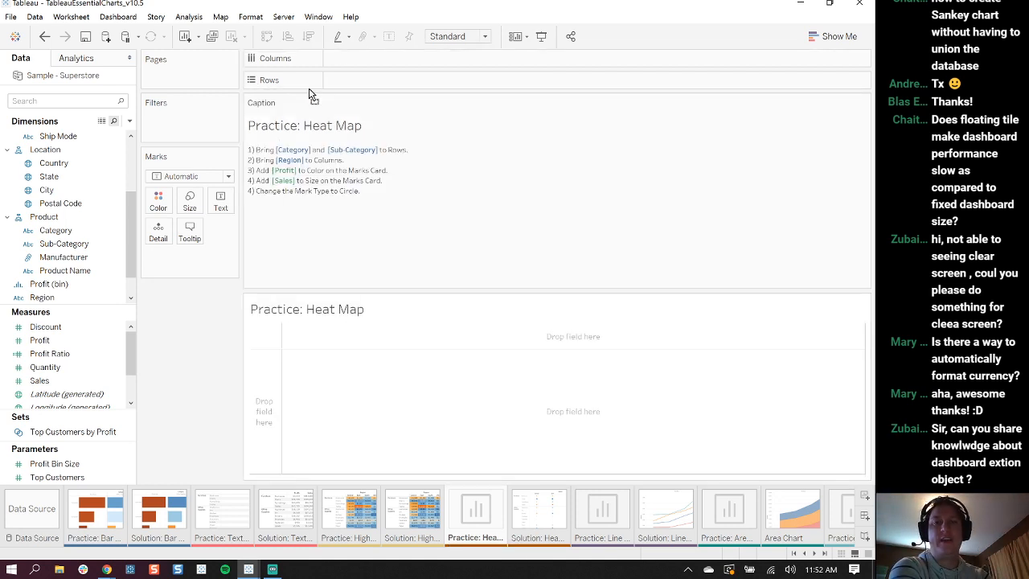
{"action": "left_click_drag", "start_coordinate": [351, 291], "coordinate": [345, 207]}
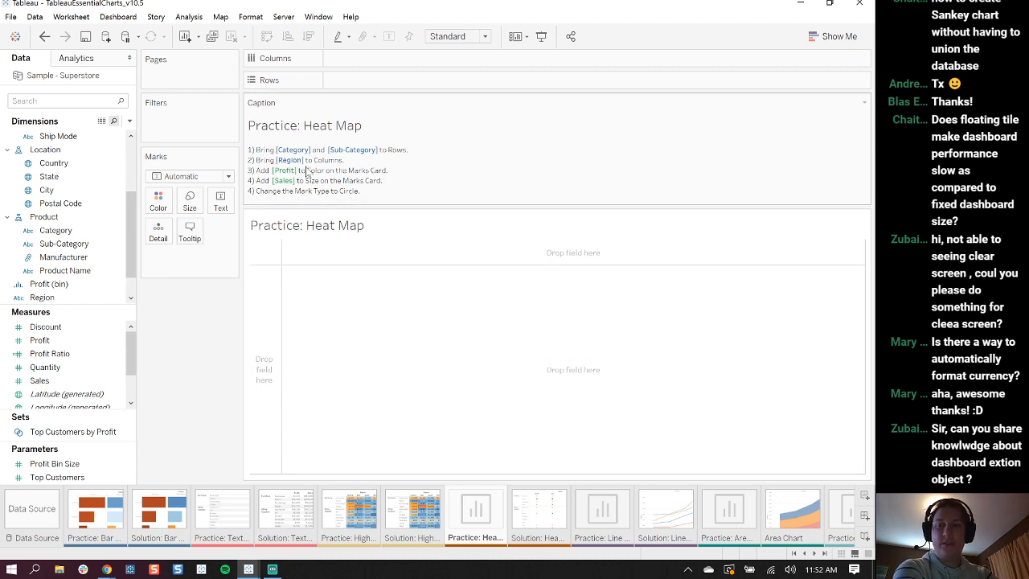
Lay out the practice heat map with Category and Sub-Category as rows and Region as columns
{"action": "left_click_drag", "start_coordinate": [130, 217], "coordinate": [130, 228]}
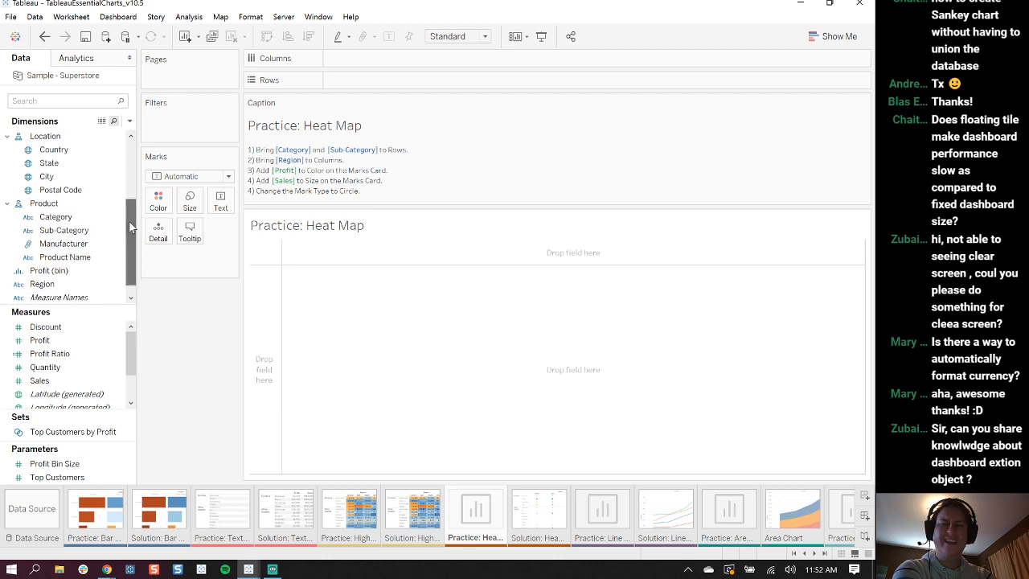
{"action": "left_click", "coordinate": [64, 219]}
{"action": "left_click_drag", "start_coordinate": [58, 222], "coordinate": [339, 94]}
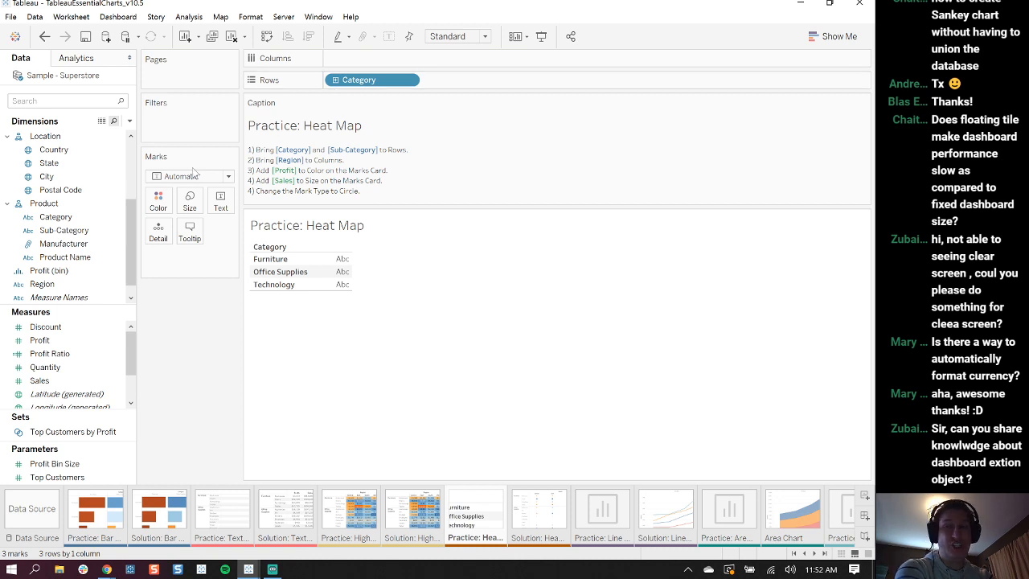
{"action": "left_click", "coordinate": [55, 231]}
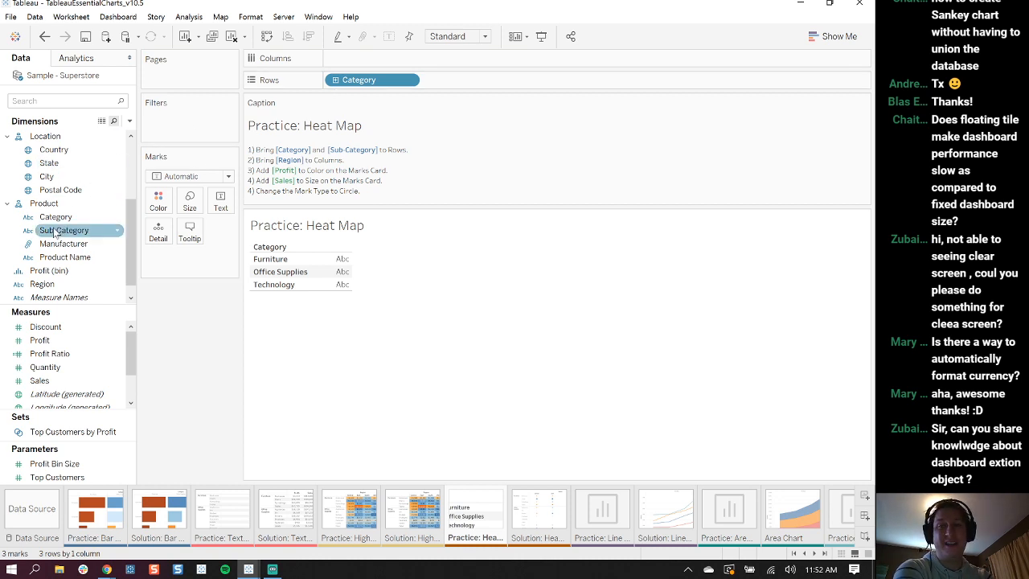
{"action": "left_click_drag", "start_coordinate": [55, 232], "coordinate": [478, 80]}
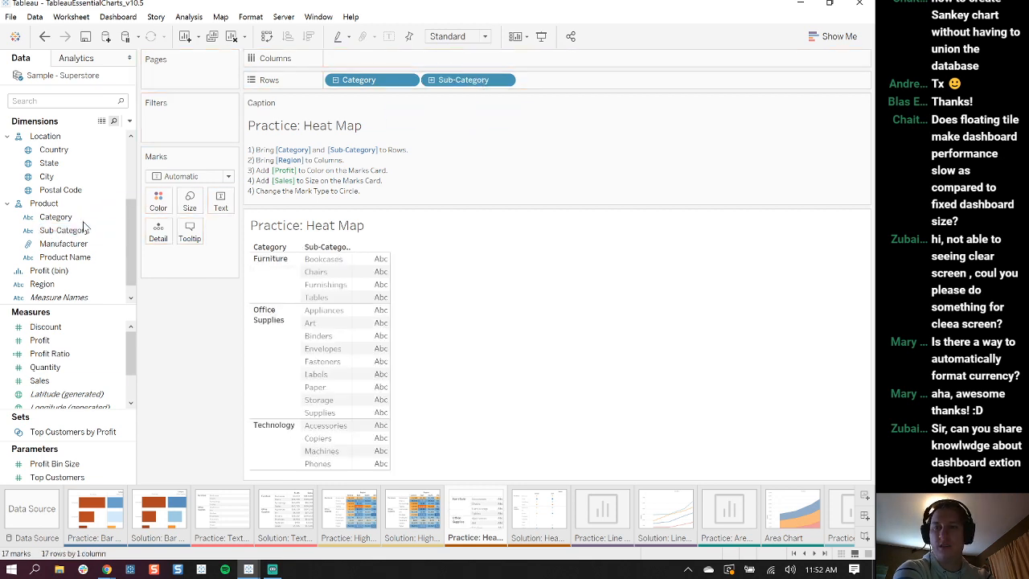
{"action": "left_click_drag", "start_coordinate": [46, 285], "coordinate": [363, 60]}
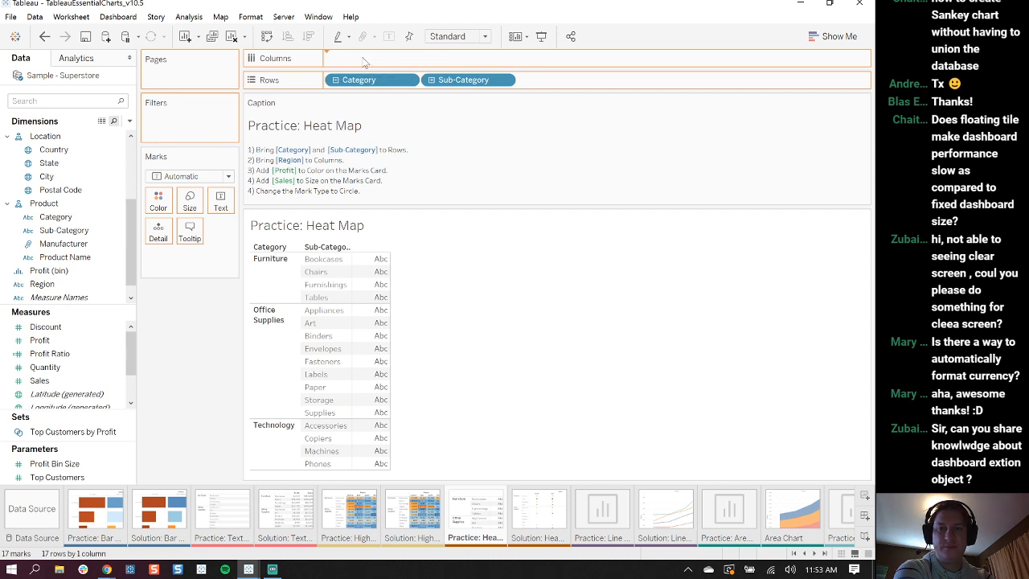
Encode Profit as color and Sales as size in the practice heat map, and change the mark type to Circle
{"action": "left_click_drag", "start_coordinate": [39, 340], "coordinate": [157, 202]}
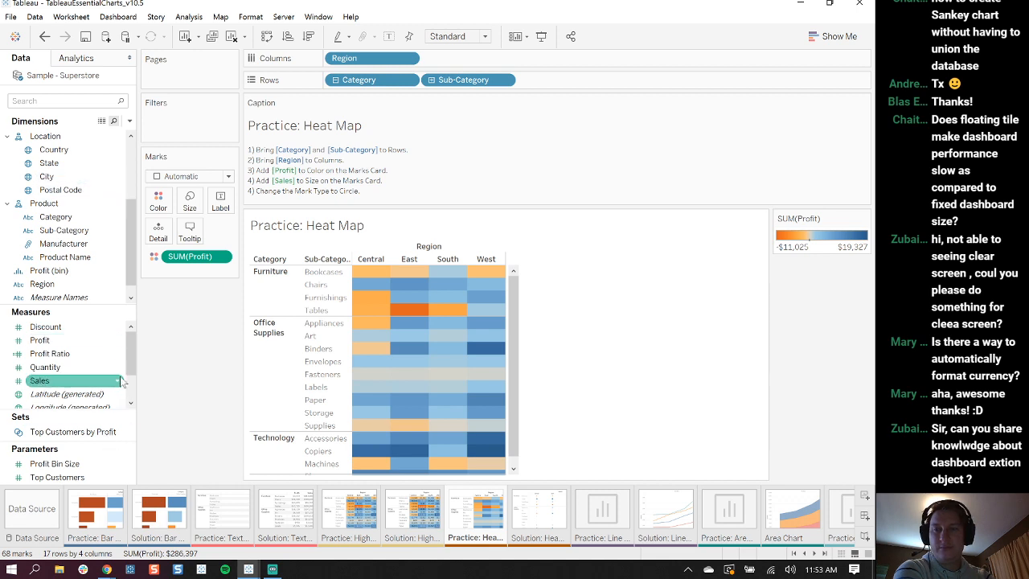
{"action": "left_click_drag", "start_coordinate": [39, 380], "coordinate": [183, 206]}
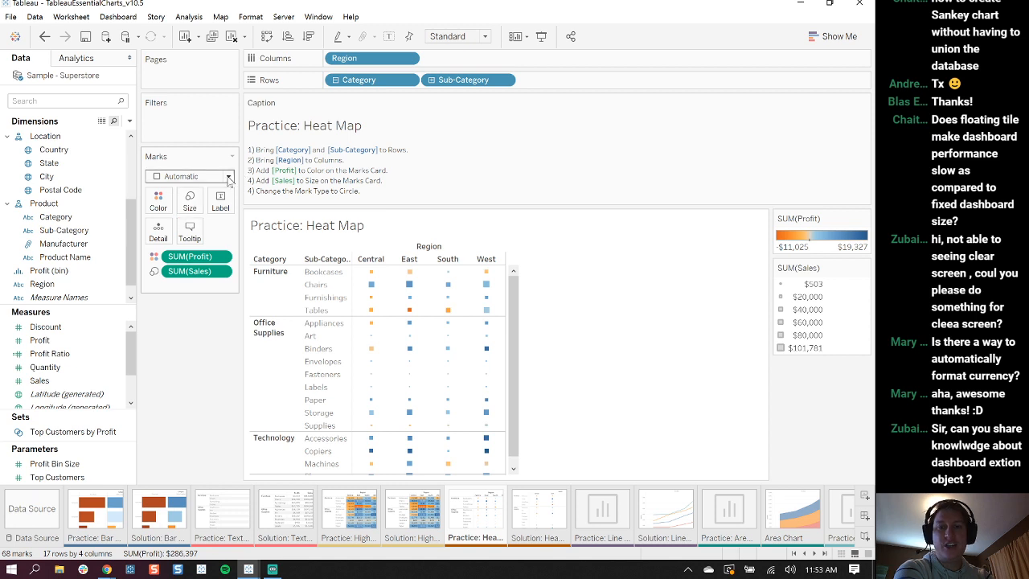
{"action": "left_click", "coordinate": [197, 176]}
{"action": "left_click", "coordinate": [187, 264]}
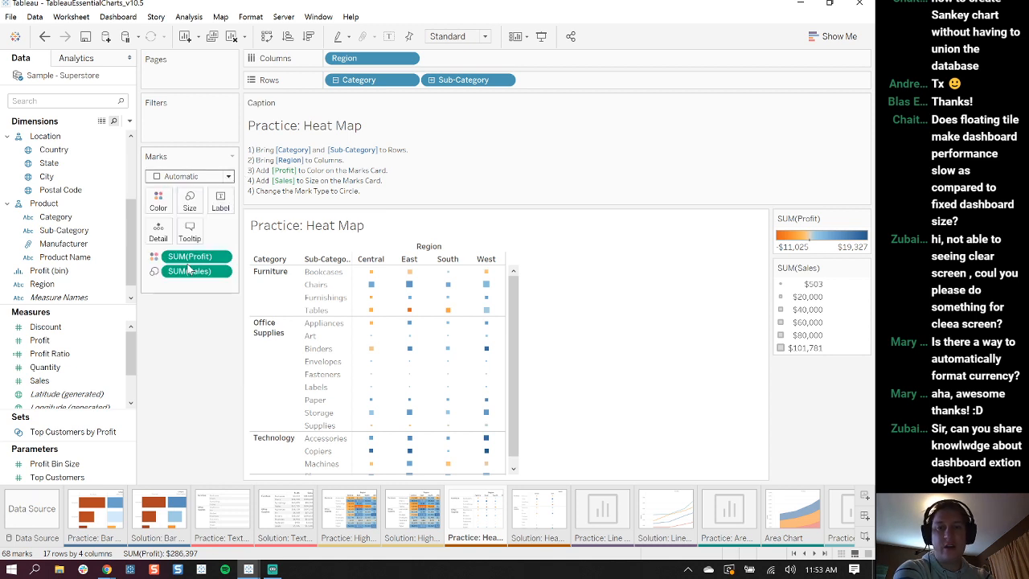
After trying Entire View, set the practice heat map to Fit Width and make its rows taller
{"action": "left_click", "coordinate": [488, 36]}
{"action": "left_click", "coordinate": [471, 83]}
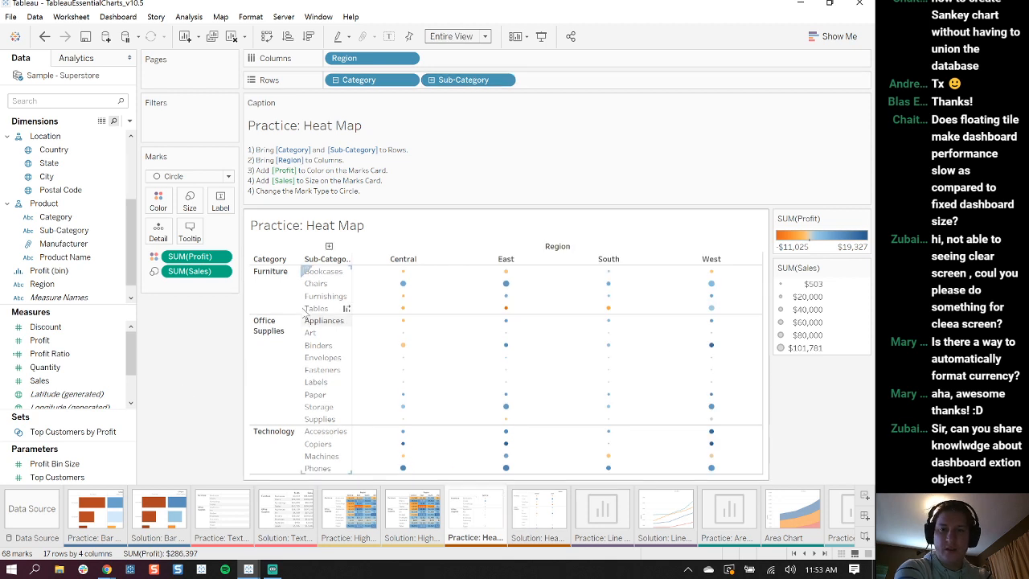
{"action": "left_click", "coordinate": [476, 36]}
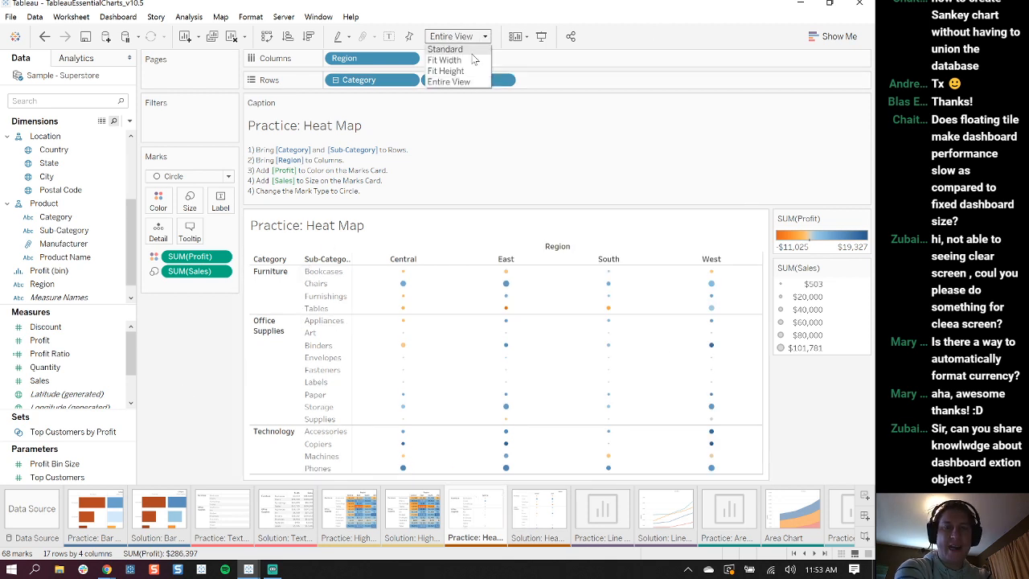
{"action": "left_click", "coordinate": [476, 61]}
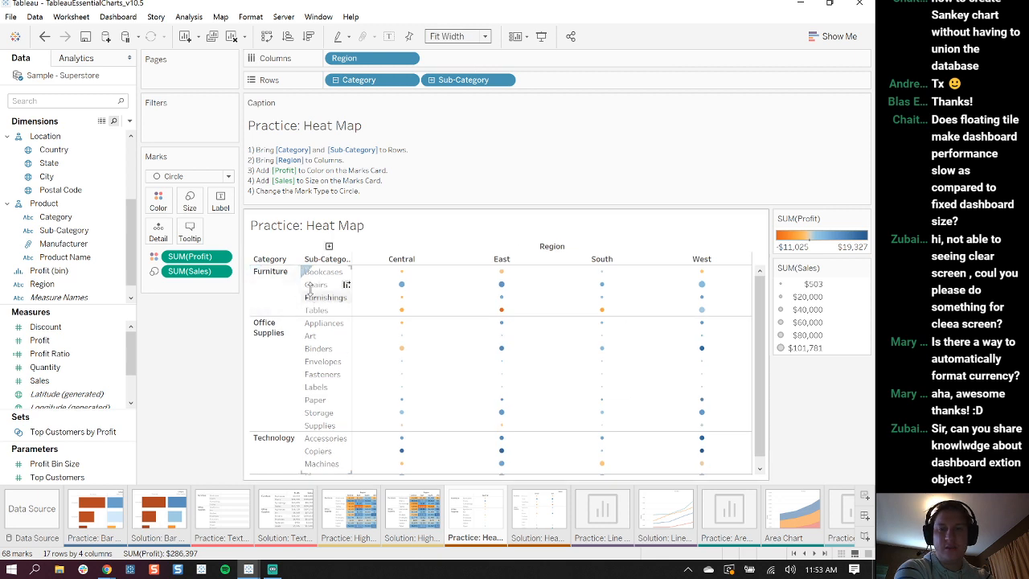
{"action": "left_click_drag", "start_coordinate": [316, 277], "coordinate": [316, 291]}
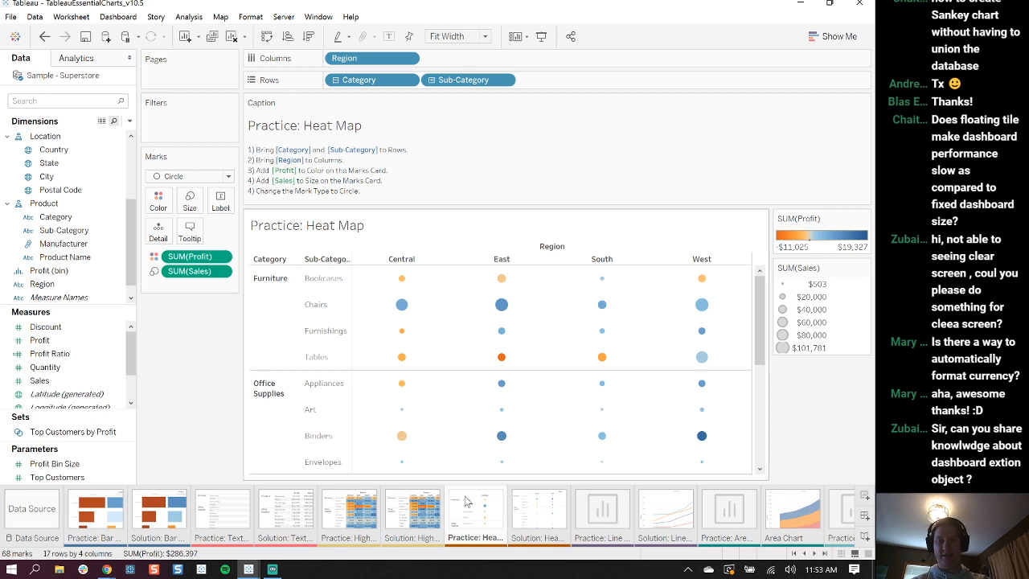
Compare the Solution sheets for the Text Table, Highlight Table and Heat Map
{"action": "left_click", "coordinate": [286, 523]}
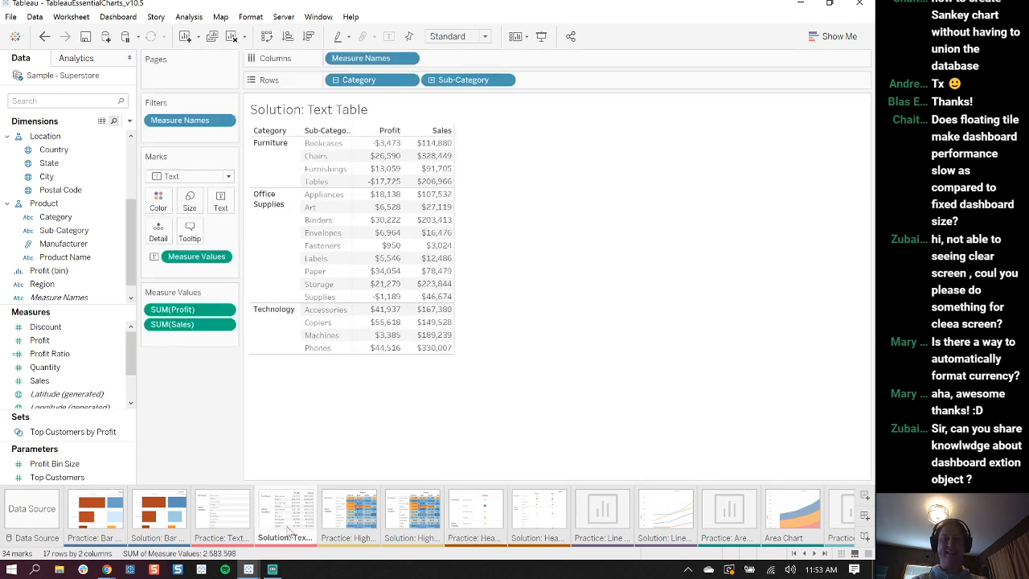
{"action": "left_click", "coordinate": [409, 514]}
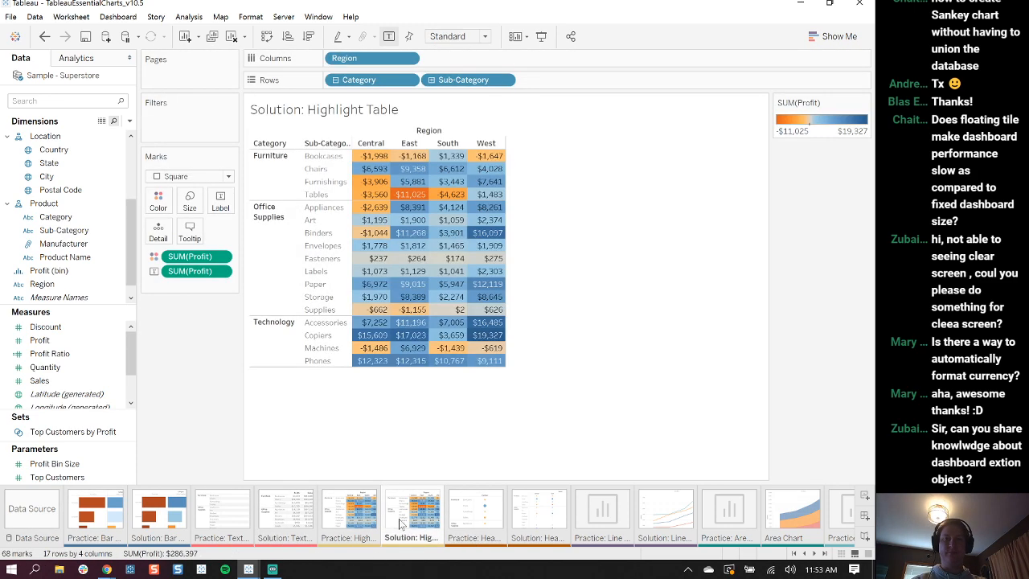
{"action": "left_click", "coordinate": [555, 516]}
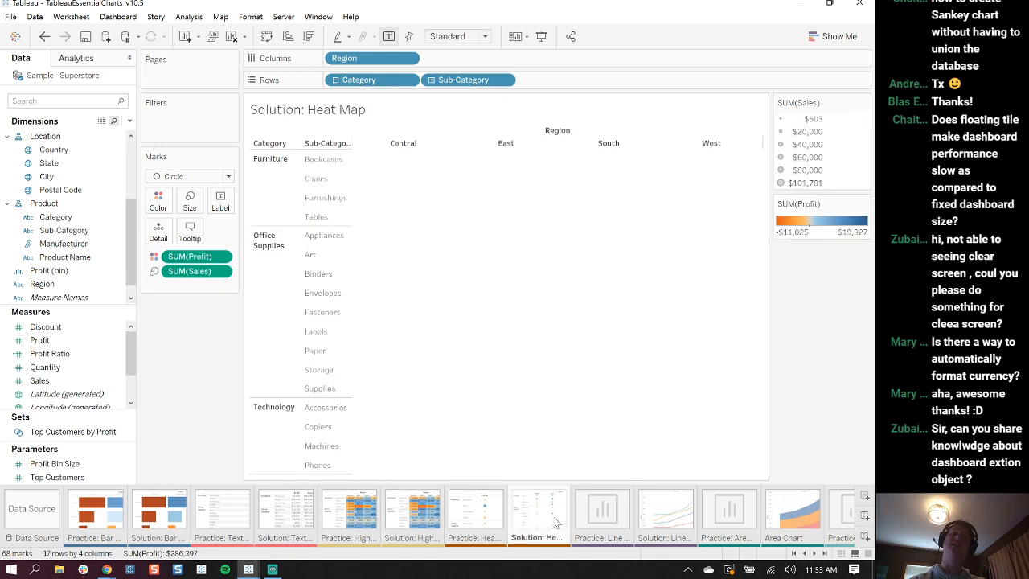
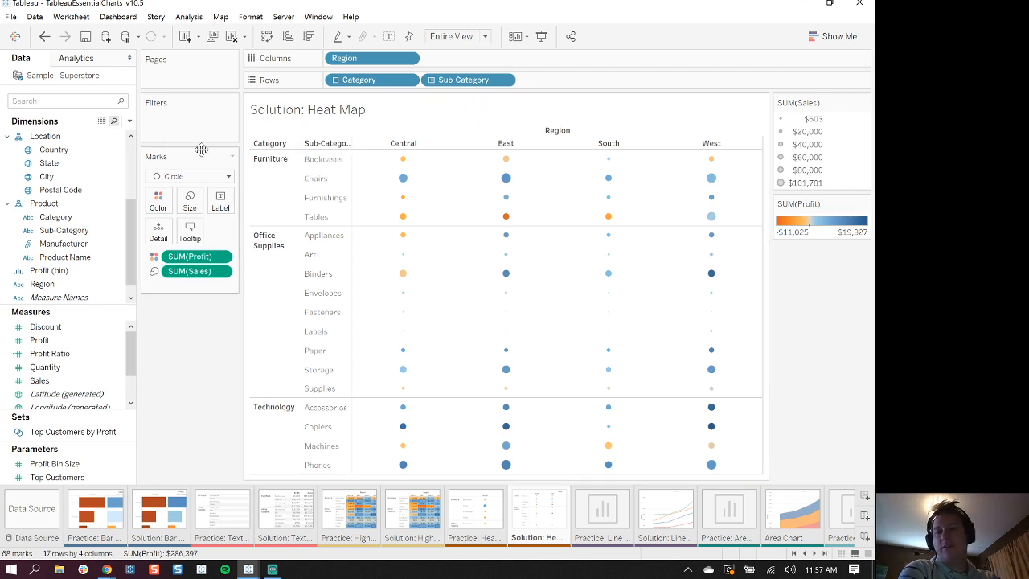
On the Solution: Heat Map sheet, change the mark type to Square and remove Sales from size
{"action": "left_click", "coordinate": [113, 328]}
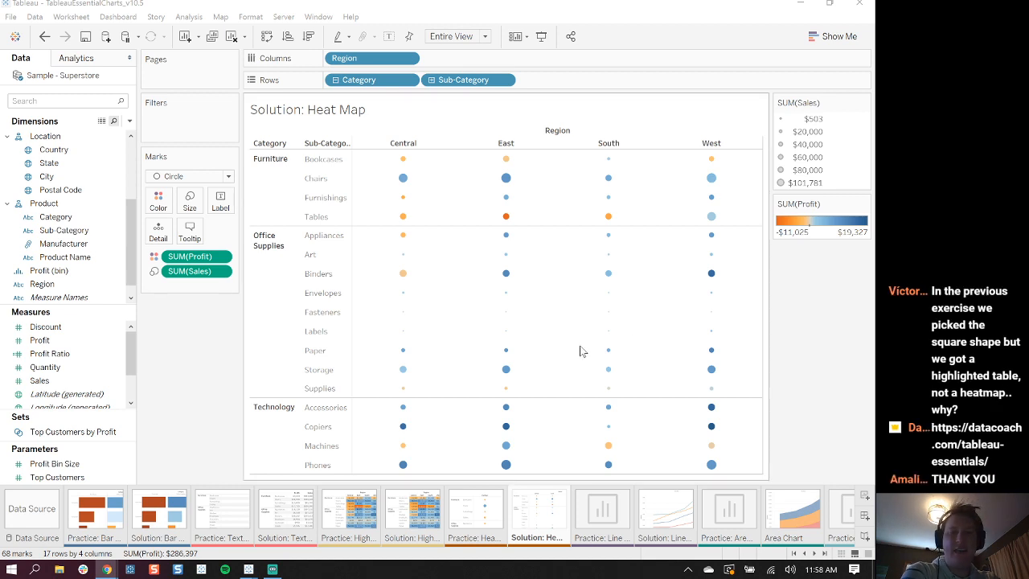
{"action": "left_click", "coordinate": [227, 178]}
{"action": "left_click", "coordinate": [181, 249]}
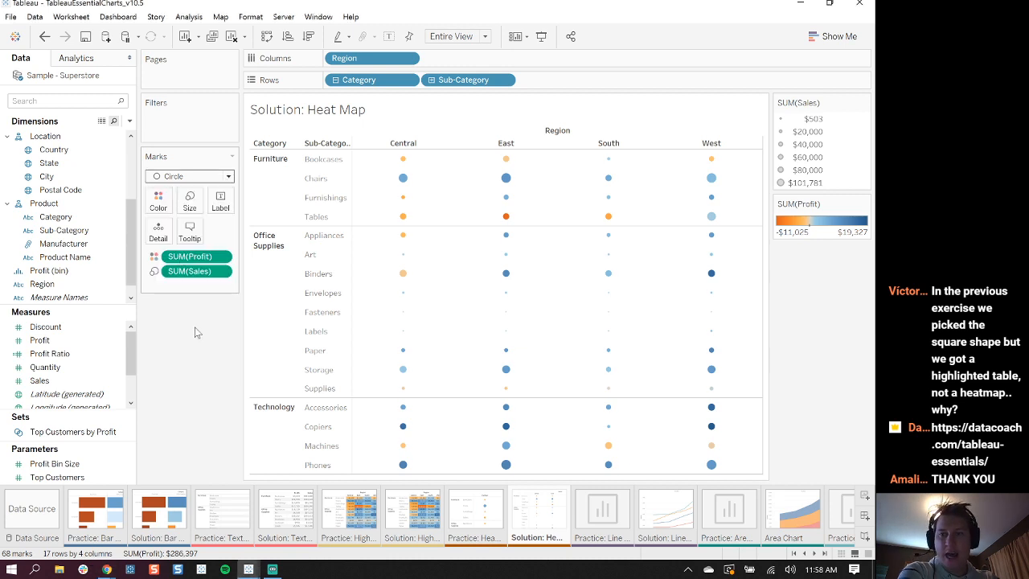
{"action": "left_click_drag", "start_coordinate": [190, 271], "coordinate": [664, 283]}
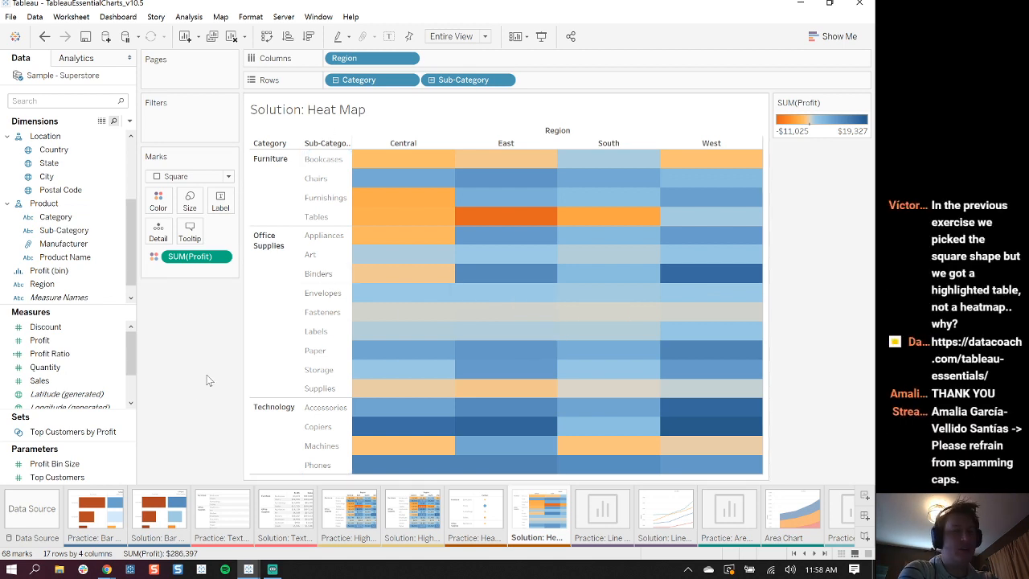
Encode Sales as size again for the square marks on the Solution: Heat Map sheet
{"action": "left_click", "coordinate": [47, 329]}
{"action": "left_click_drag", "start_coordinate": [39, 380], "coordinate": [186, 199]}
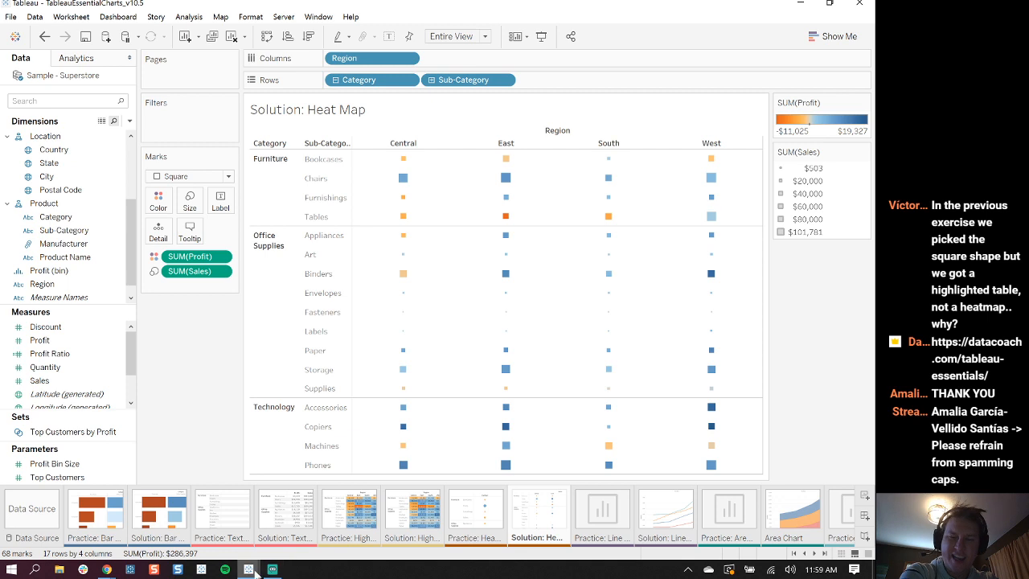
Switch to the Book2 workbook, add a new worksheet after Heat and name it Line Chart
{"action": "mouse_move", "coordinate": [255, 572]}
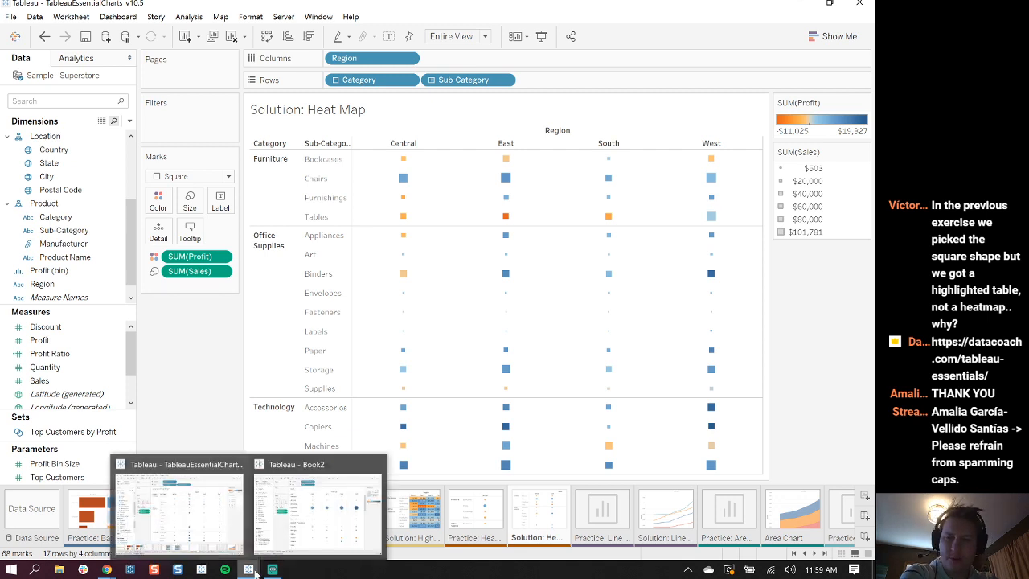
{"action": "left_click", "coordinate": [332, 532]}
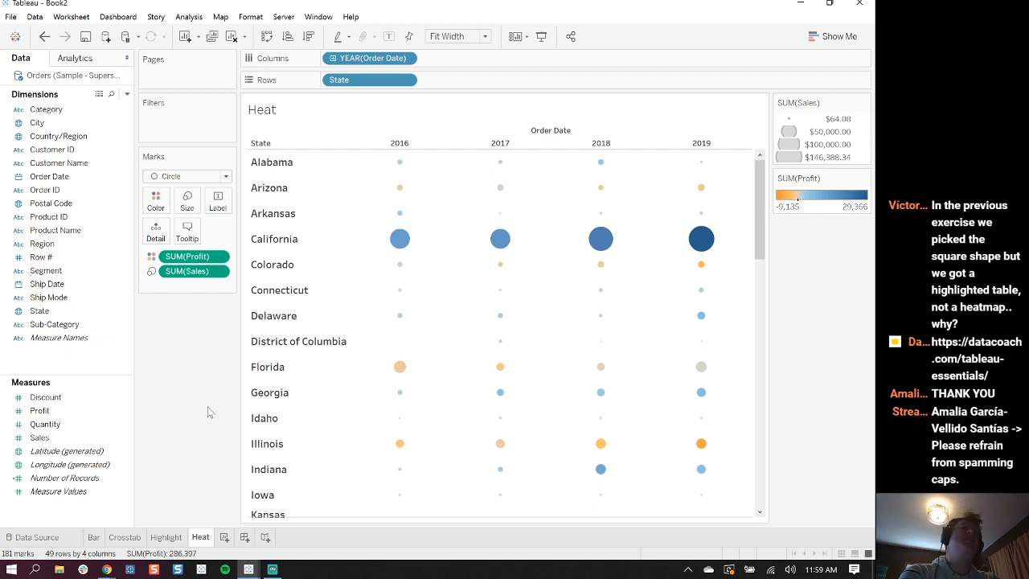
{"action": "left_click", "coordinate": [224, 537]}
{"action": "double_click", "coordinate": [228, 538]}
{"action": "type", "text": "L"}
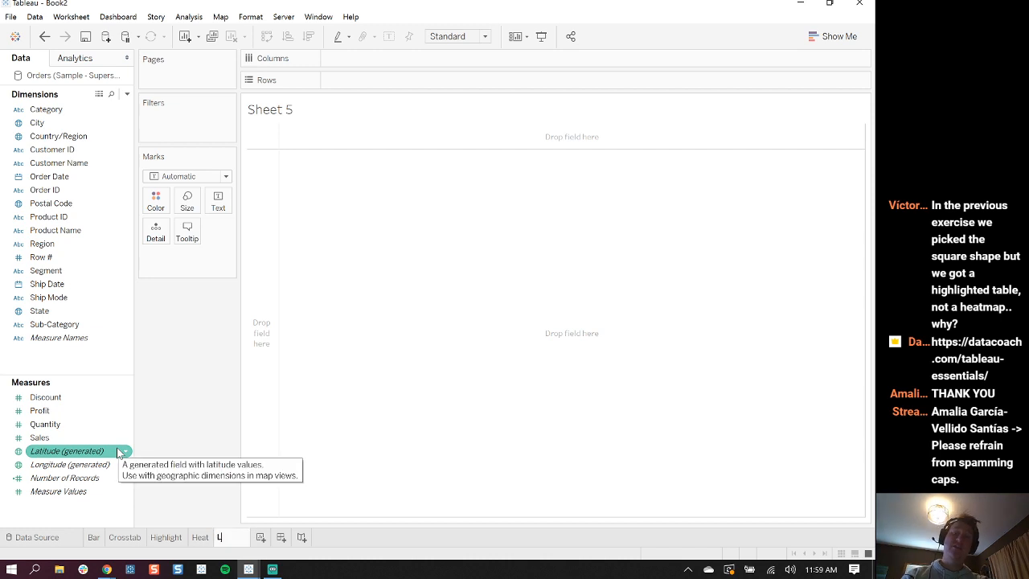
{"action": "type", "text": "ine Chart"}
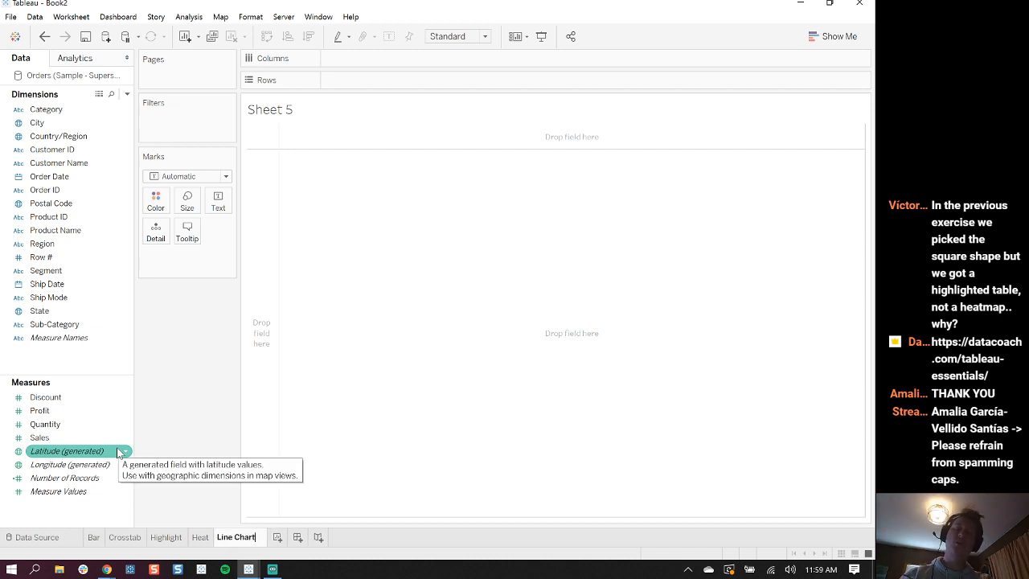
{"action": "key", "text": "Return"}
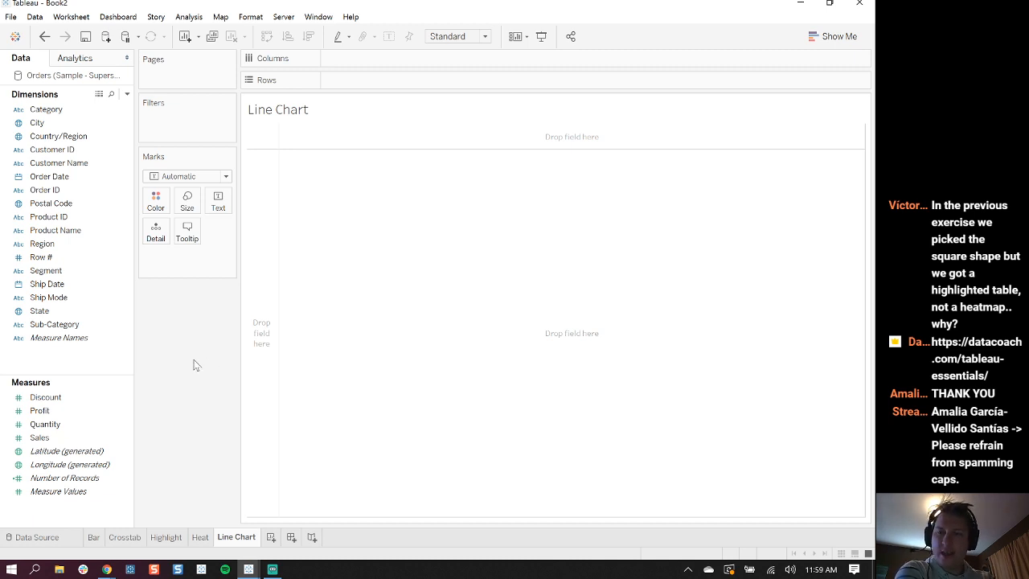
Plot Sales on rows against yearly Order Date on columns as a line, and fit the sheet to Entire View
{"action": "left_click", "coordinate": [34, 165]}
{"action": "left_click", "coordinate": [40, 177]}
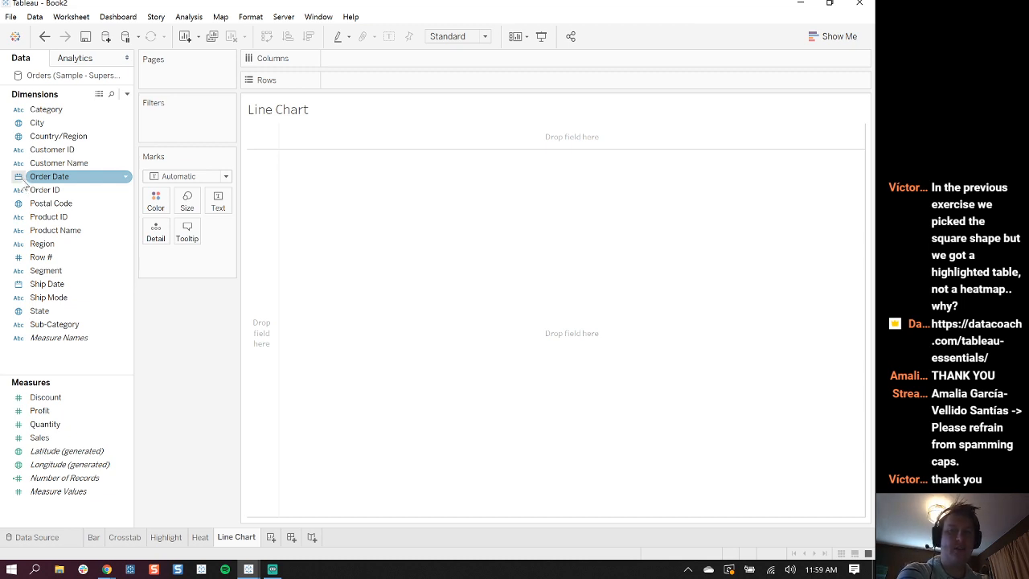
{"action": "left_click_drag", "start_coordinate": [45, 177], "coordinate": [374, 58]}
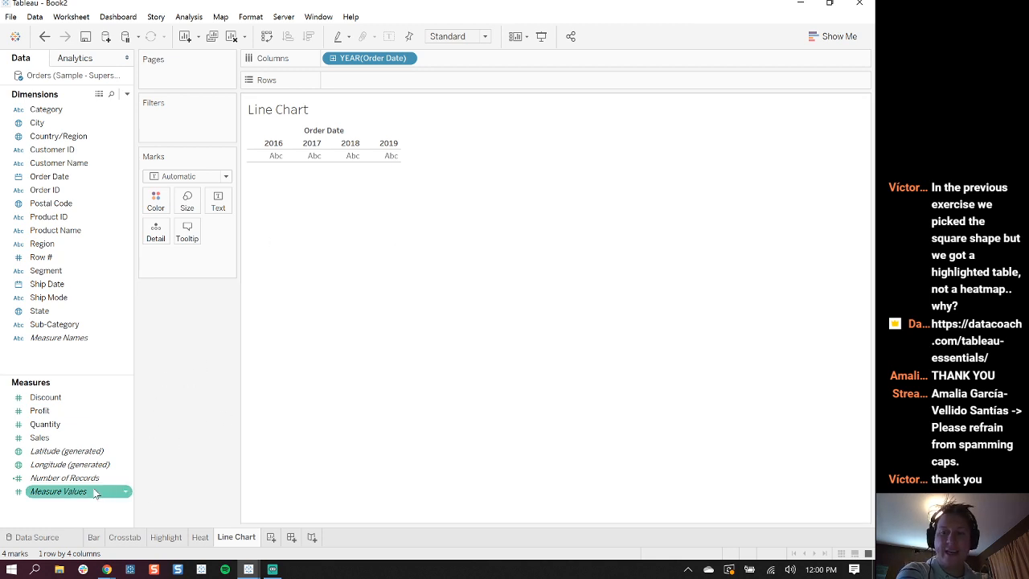
{"action": "left_click_drag", "start_coordinate": [40, 438], "coordinate": [364, 85]}
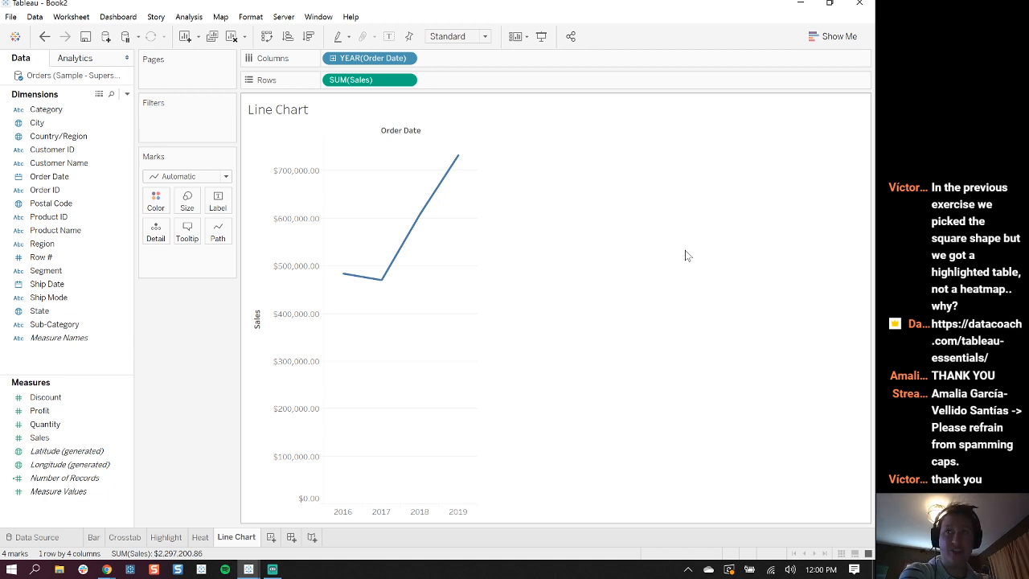
{"action": "left_click", "coordinate": [486, 37]}
{"action": "left_click", "coordinate": [473, 84]}
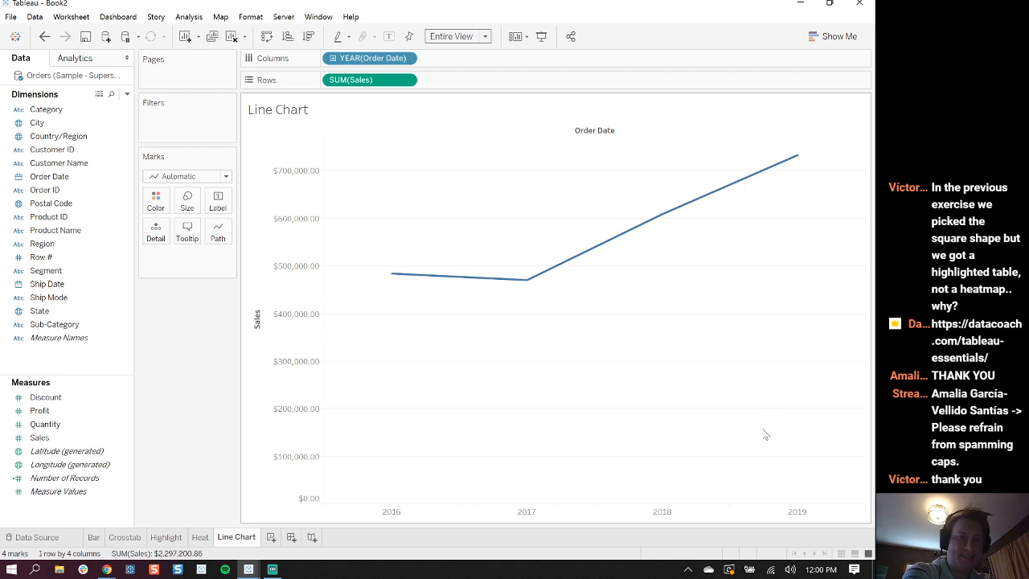
Drill Order Date down to quarters, place quarter ahead of year, and restore Order Date by year alone on columns
{"action": "left_click", "coordinate": [333, 59]}
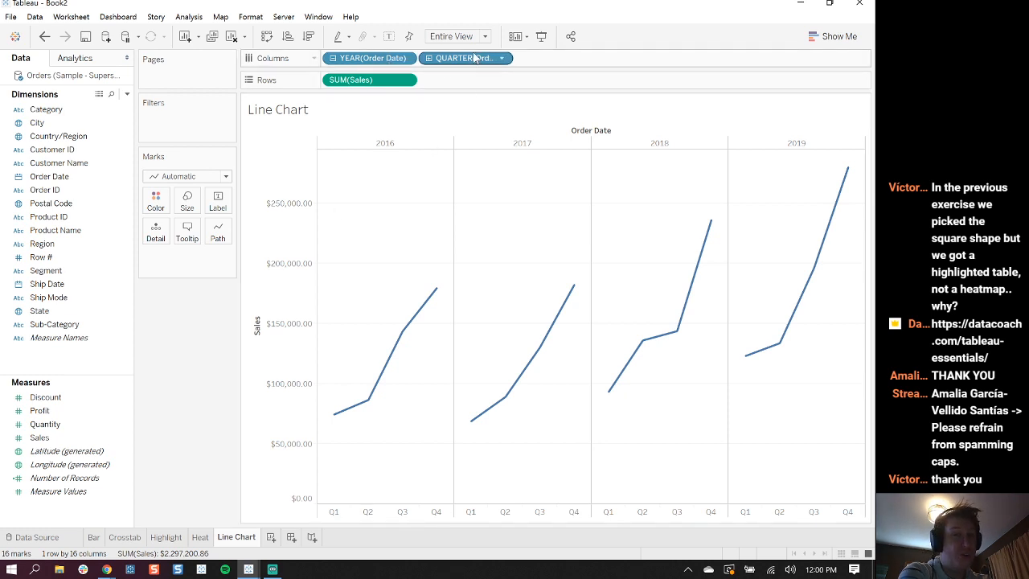
{"action": "left_click_drag", "start_coordinate": [462, 64], "coordinate": [328, 67]}
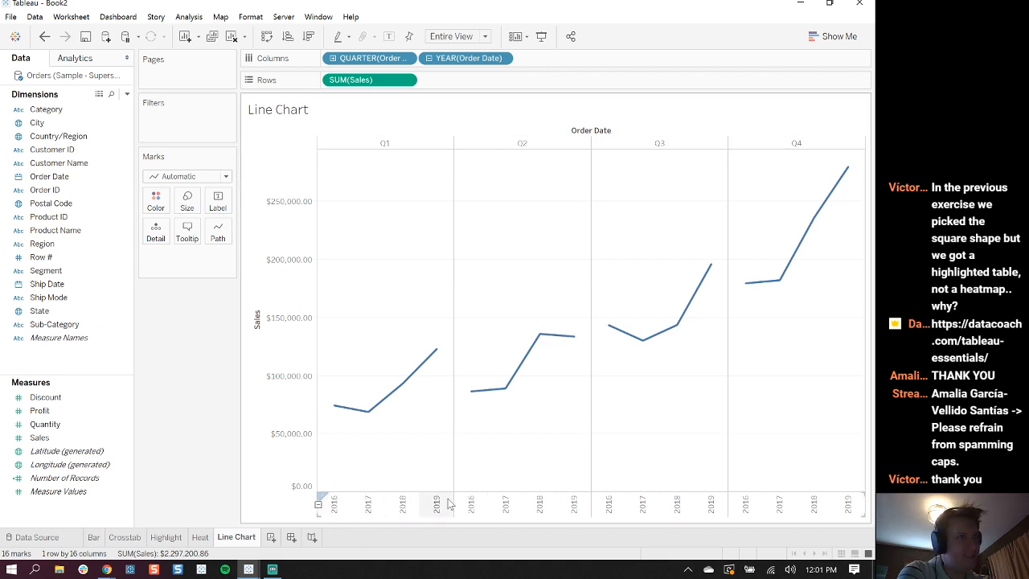
{"action": "left_click_drag", "start_coordinate": [363, 60], "coordinate": [200, 327]}
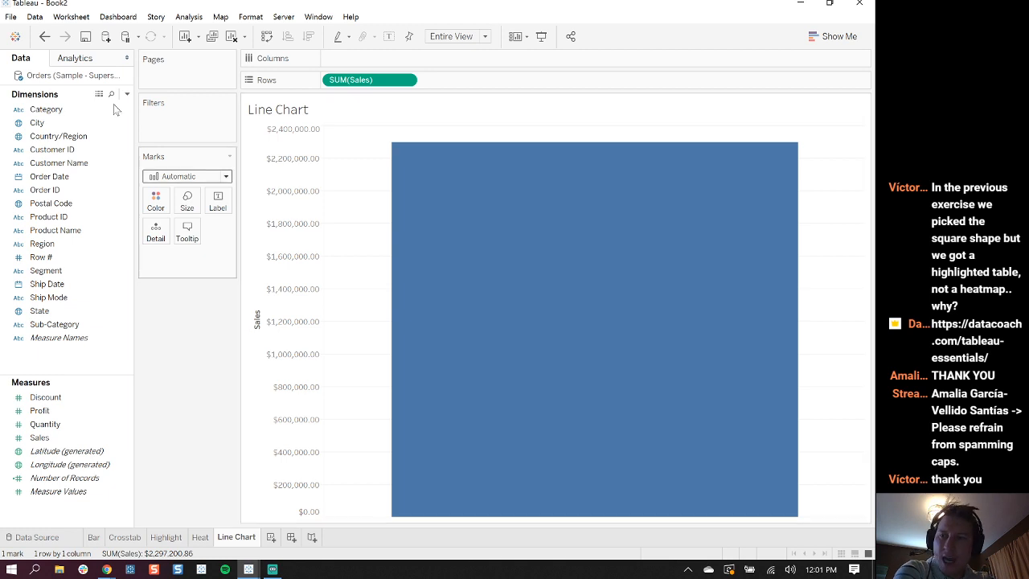
{"action": "left_click_drag", "start_coordinate": [48, 176], "coordinate": [373, 61]}
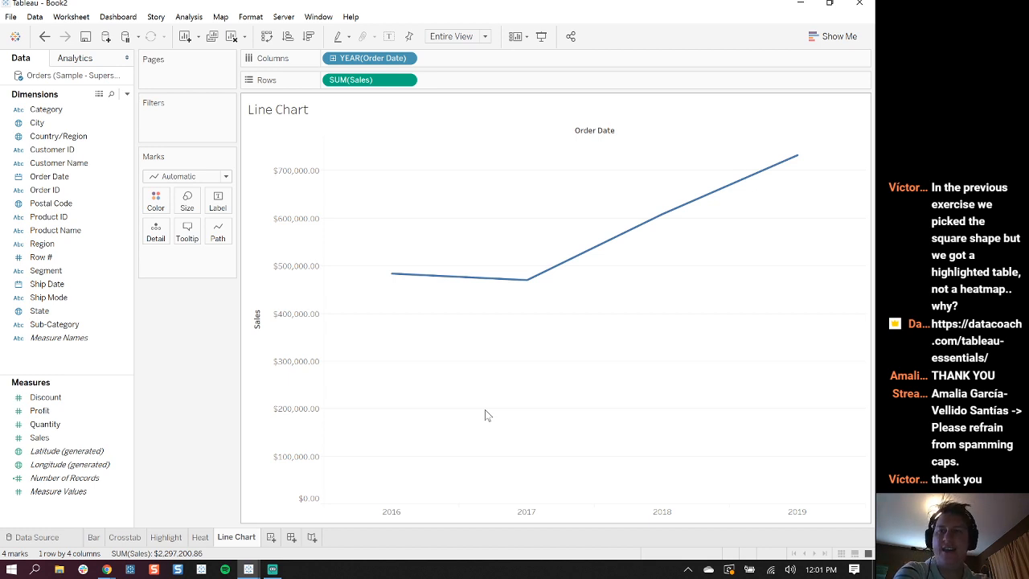
Try Order Date as a continuous month and clear the Line Chart sheet
{"action": "right_click", "coordinate": [414, 61]}
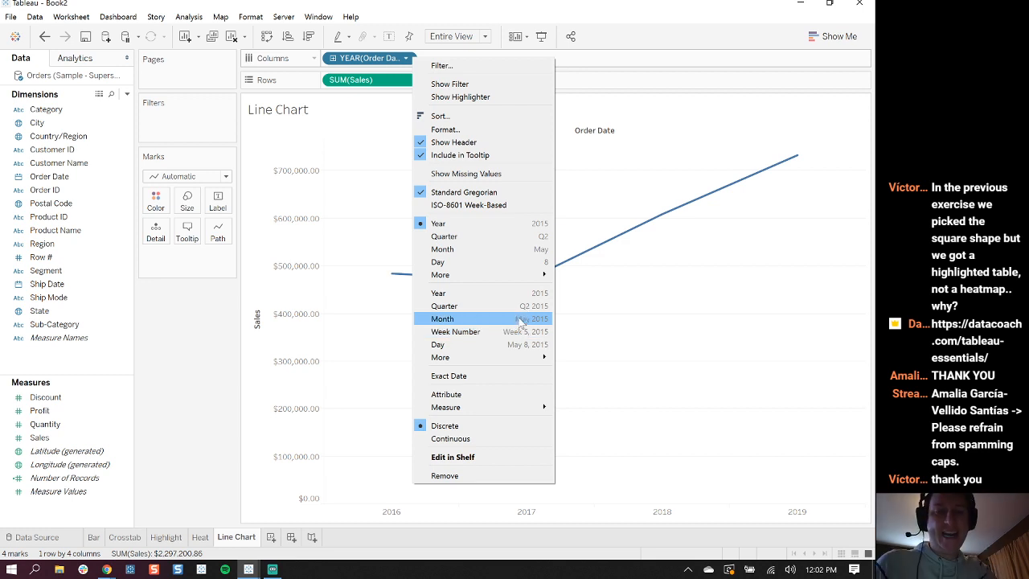
{"action": "left_click", "coordinate": [521, 321]}
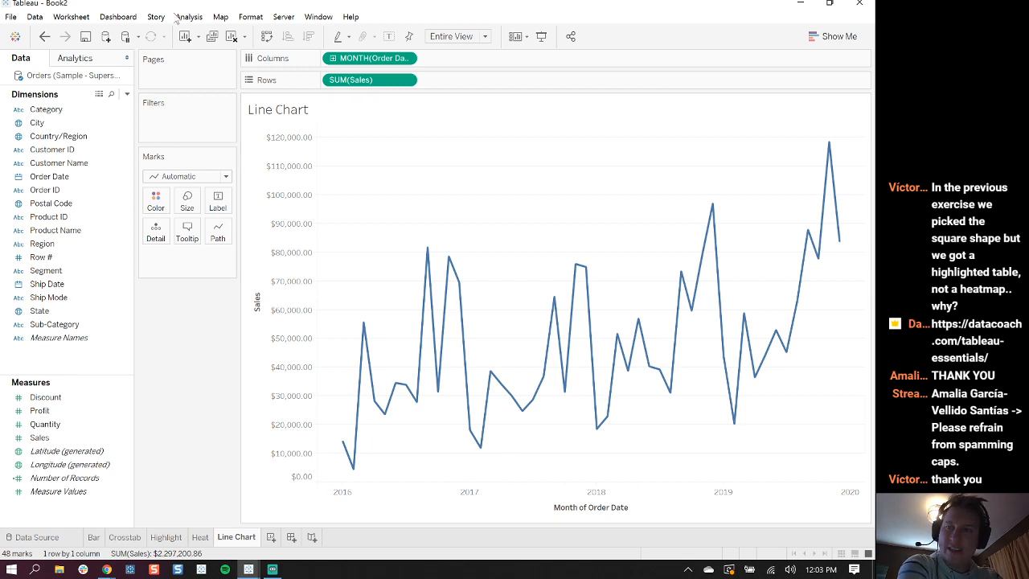
{"action": "left_click", "coordinate": [232, 36]}
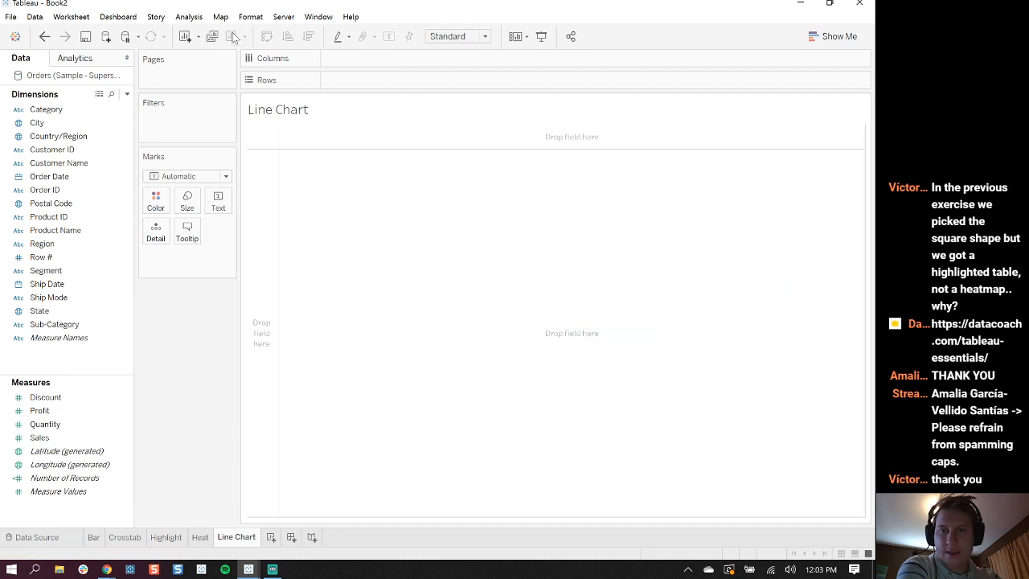
Build the line chart with Sales on rows and Order Date as continuous Month on columns
{"action": "left_click_drag", "start_coordinate": [40, 438], "coordinate": [317, 107]}
{"action": "mouse_move", "coordinate": [39, 437]}
{"action": "left_mouse_down"}
{"action": "mouse_move", "coordinate": [306, 84]}
{"action": "mouse_move", "coordinate": [346, 80]}
{"action": "left_mouse_up"}
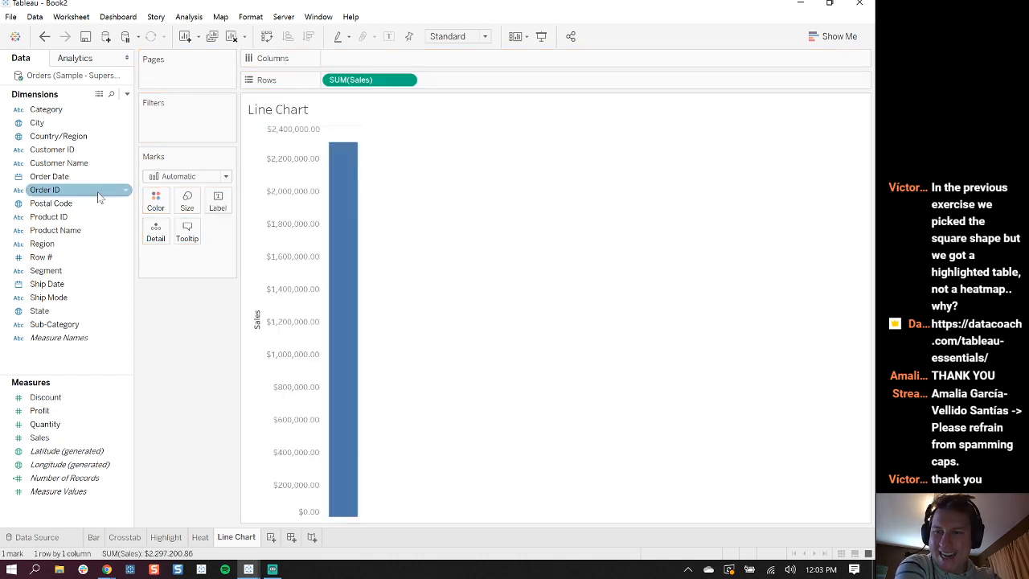
{"action": "left_click_drag", "start_coordinate": [49, 176], "coordinate": [382, 61]}
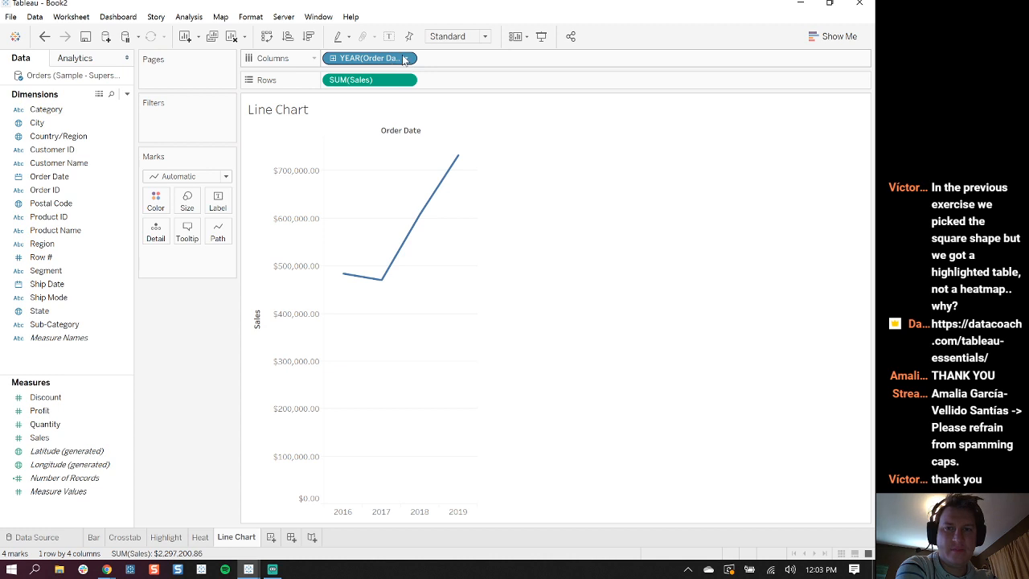
{"action": "left_click", "coordinate": [406, 59]}
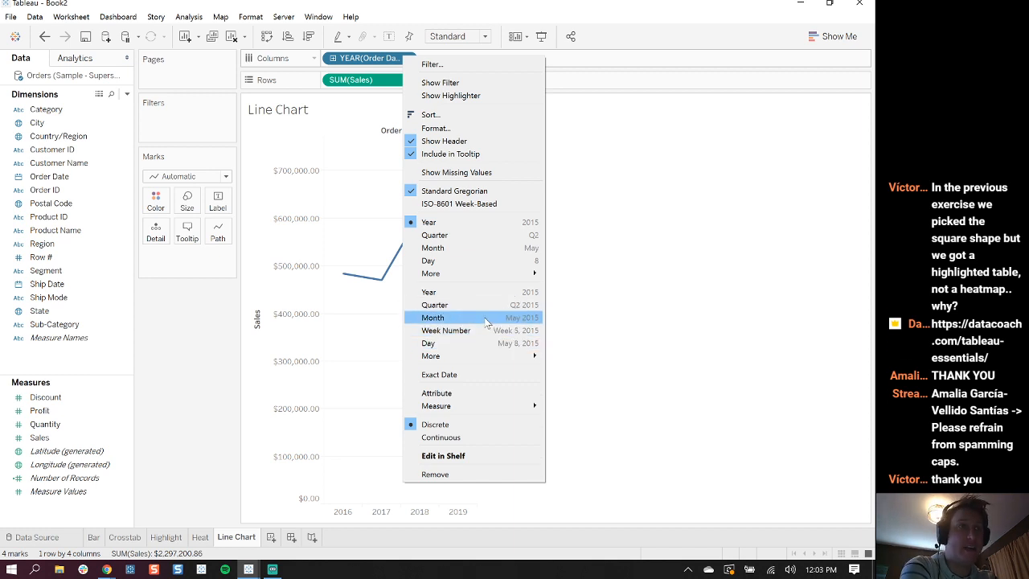
{"action": "left_click", "coordinate": [485, 321]}
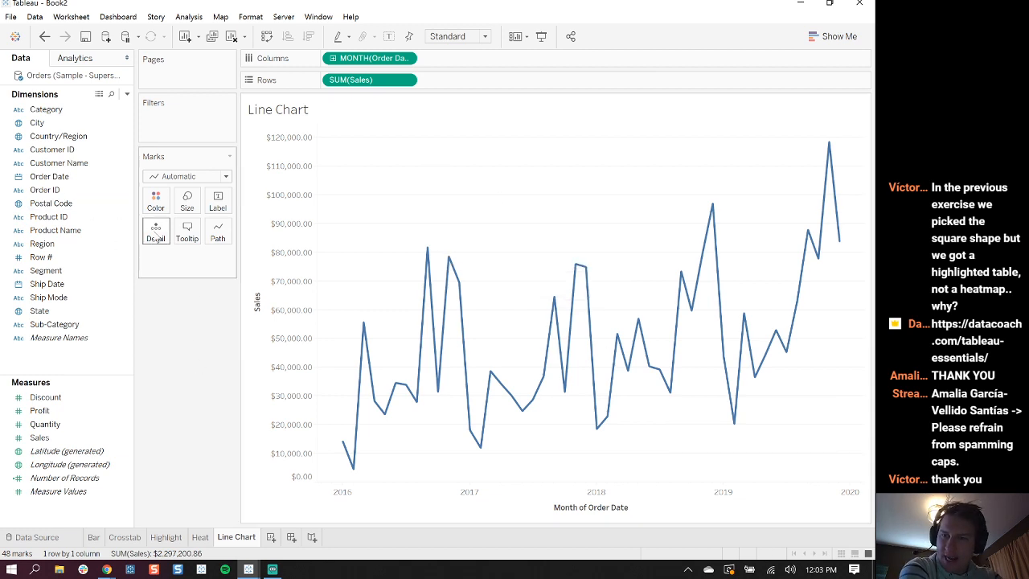
Label the line with Sales and restrict the labels to the Min/Max marks
{"action": "left_click", "coordinate": [44, 439]}
{"action": "left_click_drag", "start_coordinate": [40, 439], "coordinate": [217, 202]}
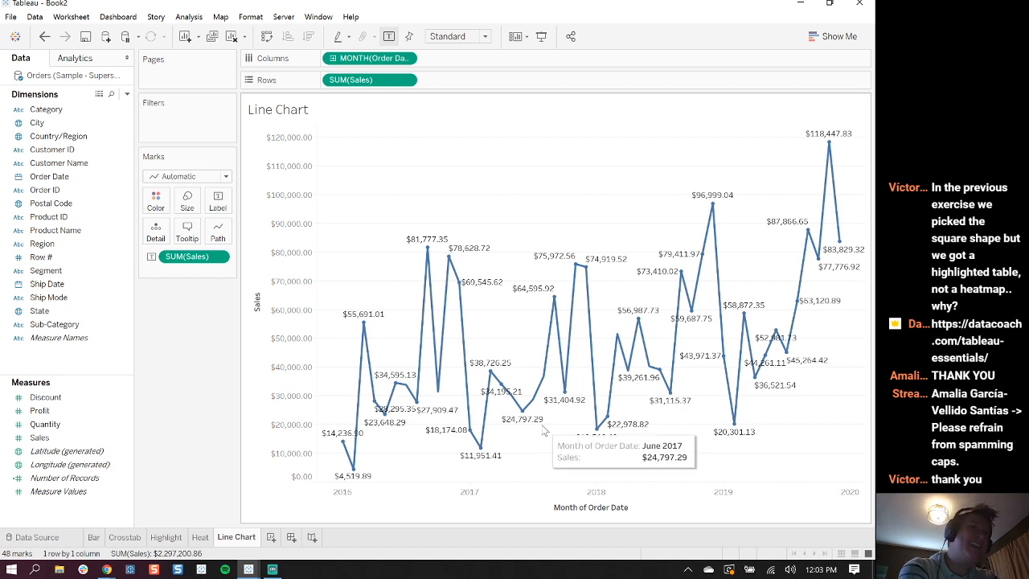
{"action": "mouse_move", "coordinate": [519, 424]}
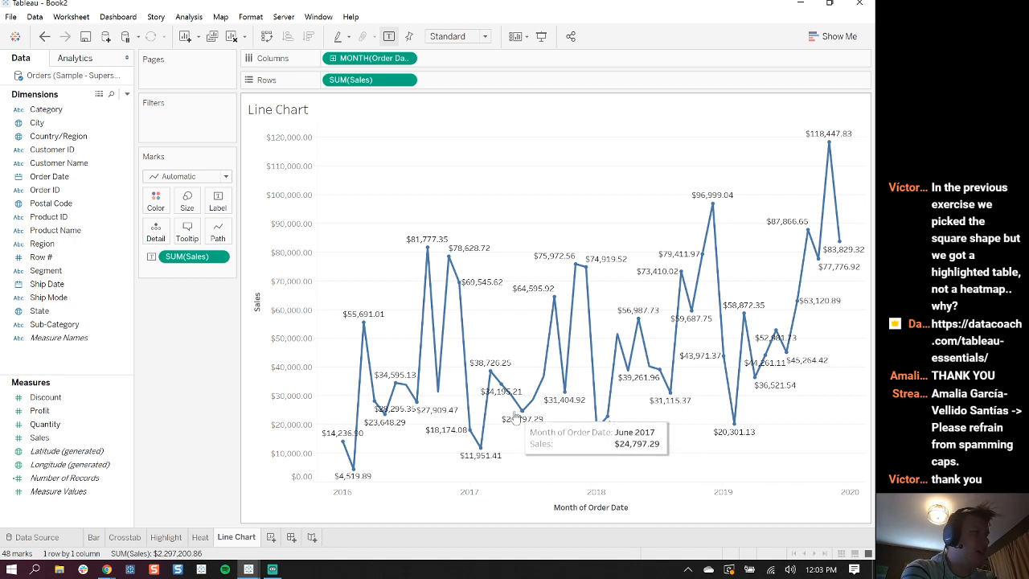
{"action": "left_click", "coordinate": [226, 205]}
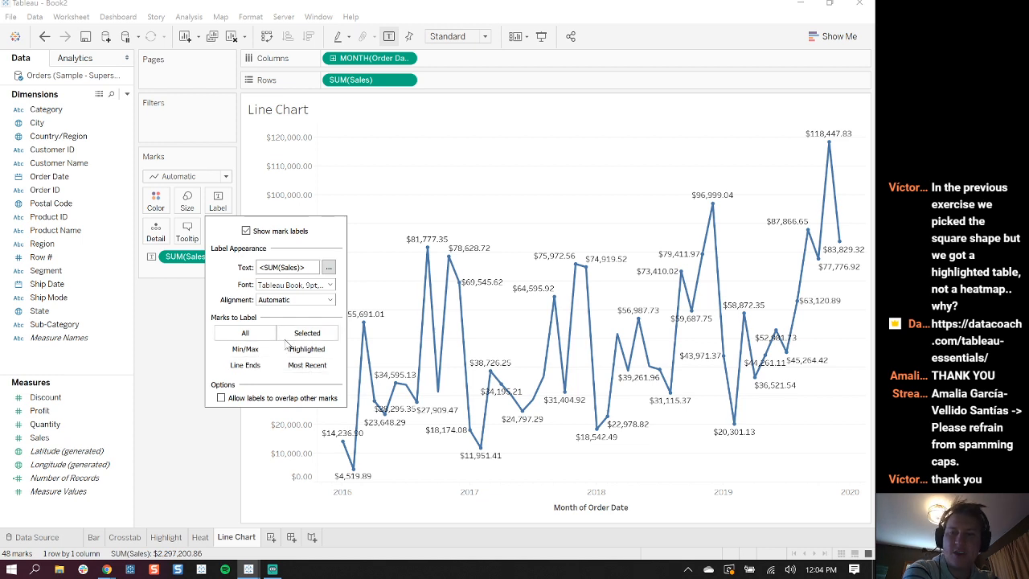
{"action": "left_click", "coordinate": [245, 350]}
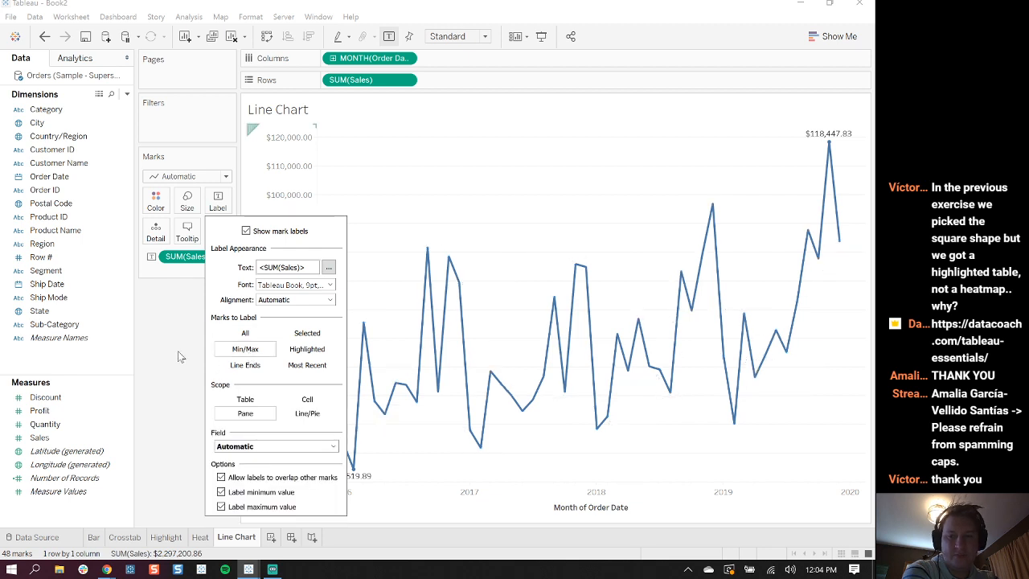
{"action": "left_click", "coordinate": [181, 357]}
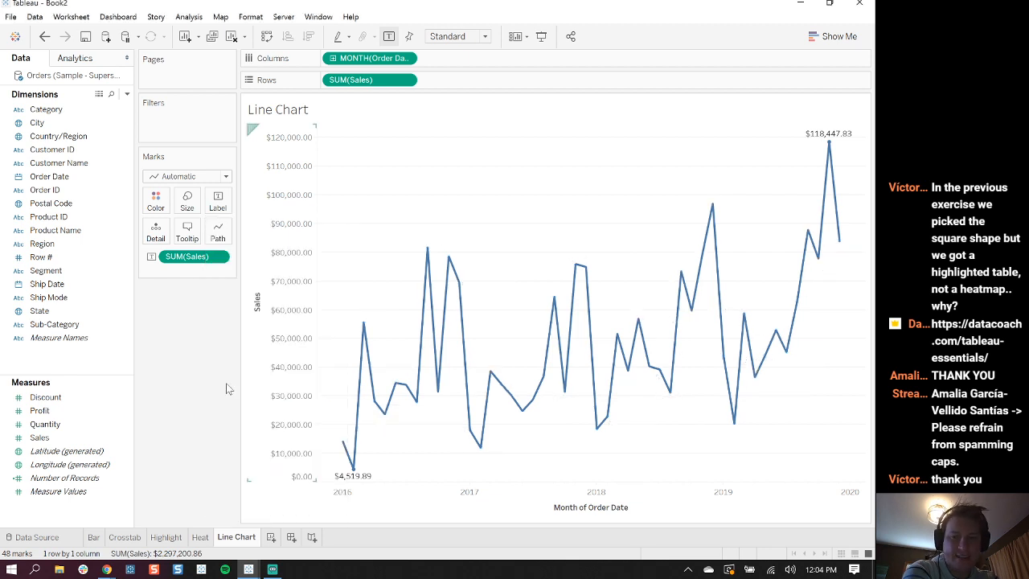
{"action": "mouse_move", "coordinate": [361, 482]}
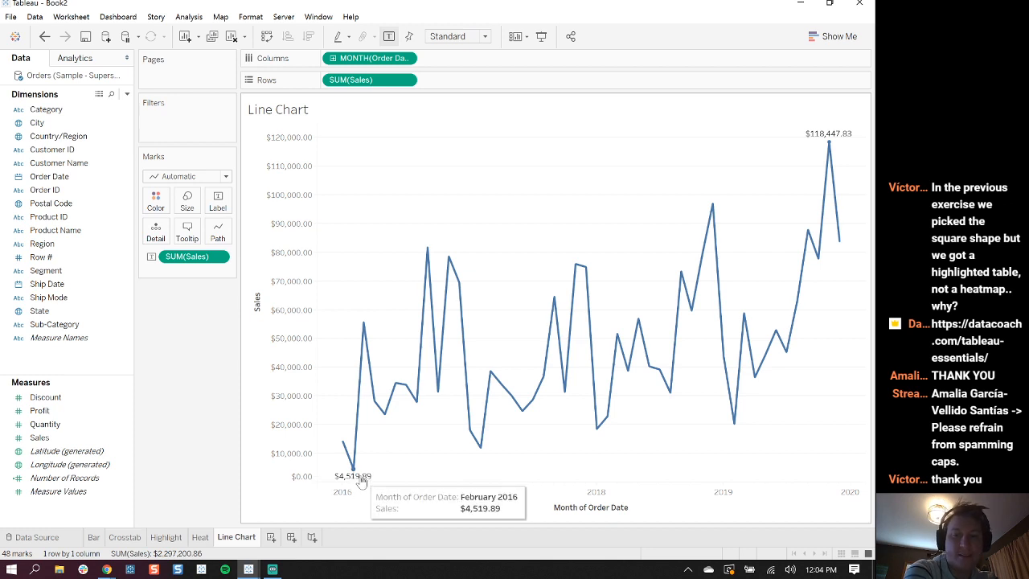
{"action": "mouse_move", "coordinate": [830, 147]}
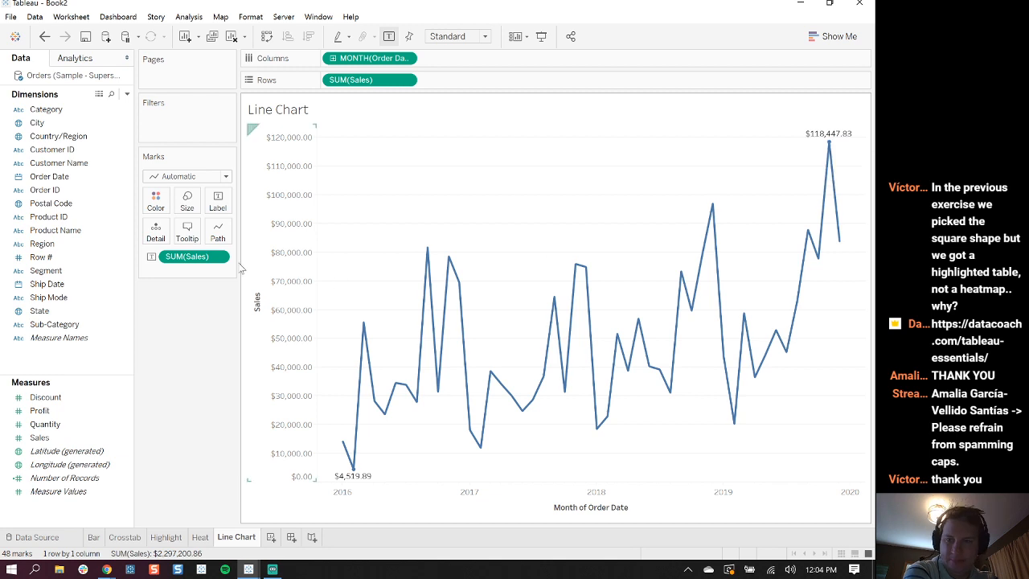
Try labeling only the Line Ends, and set the marks to label to Highlighted
{"action": "left_click", "coordinate": [218, 201]}
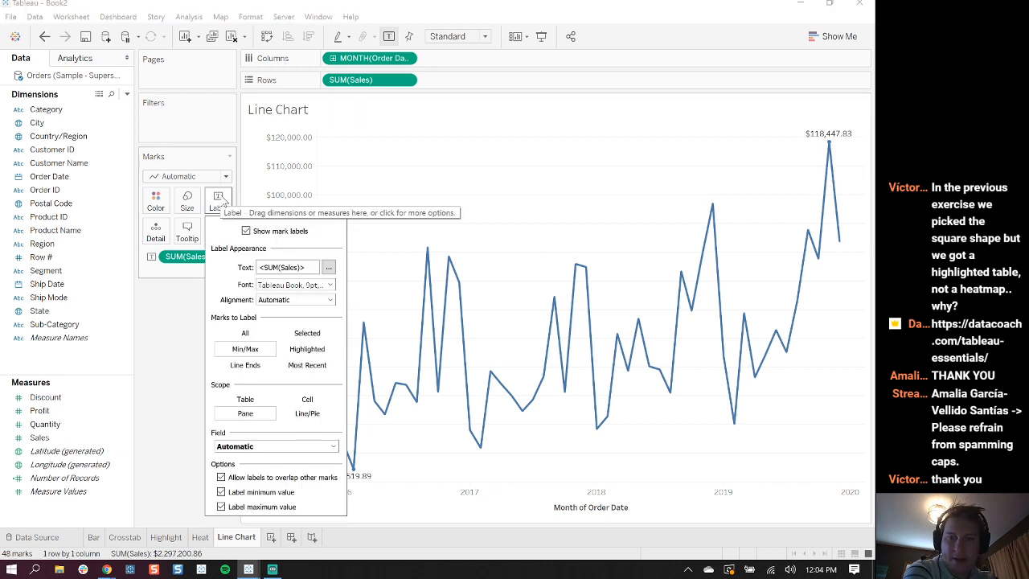
{"action": "left_click", "coordinate": [244, 368]}
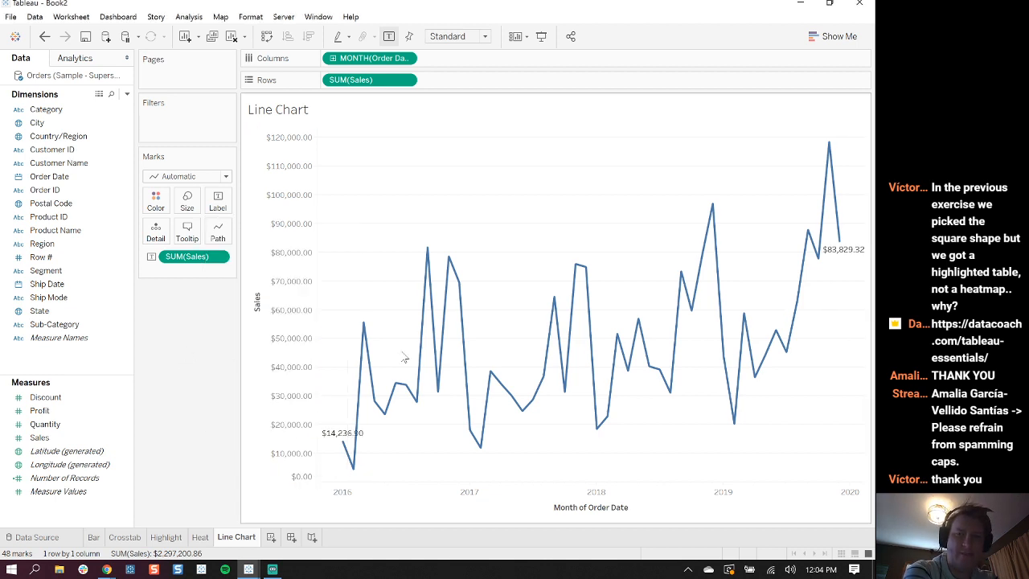
{"action": "left_click", "coordinate": [219, 201]}
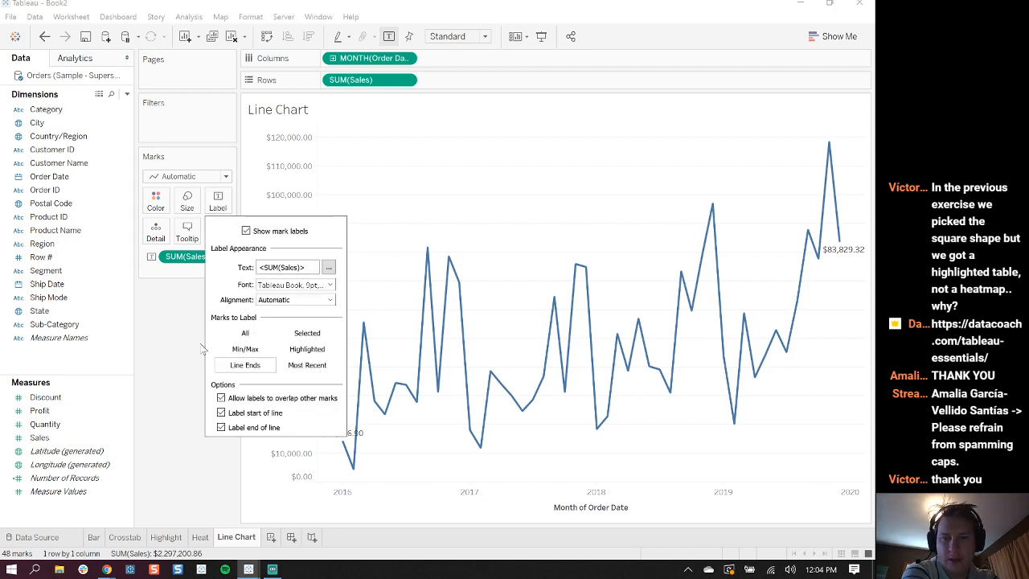
{"action": "left_click", "coordinate": [317, 353]}
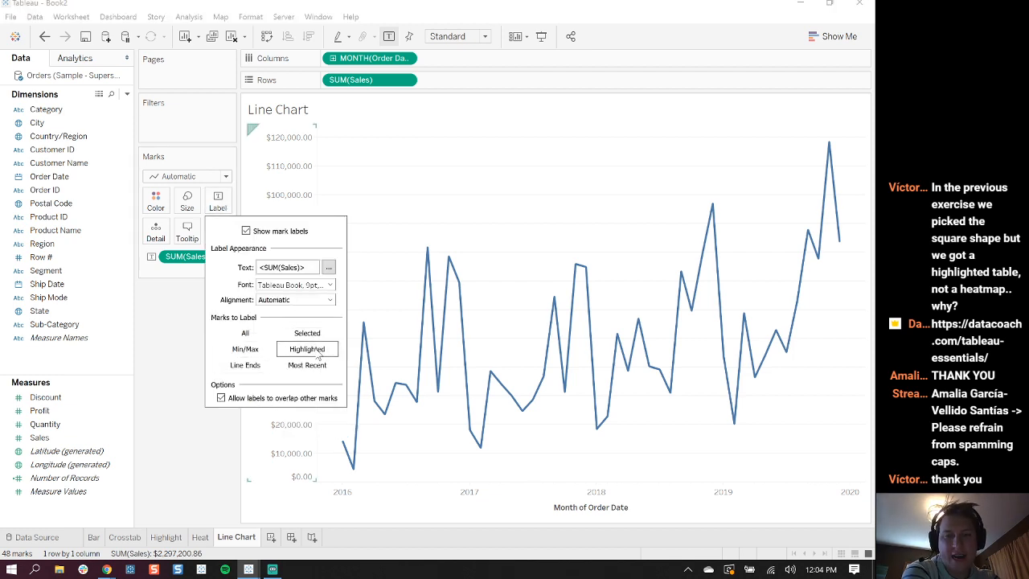
{"action": "left_click", "coordinate": [190, 472]}
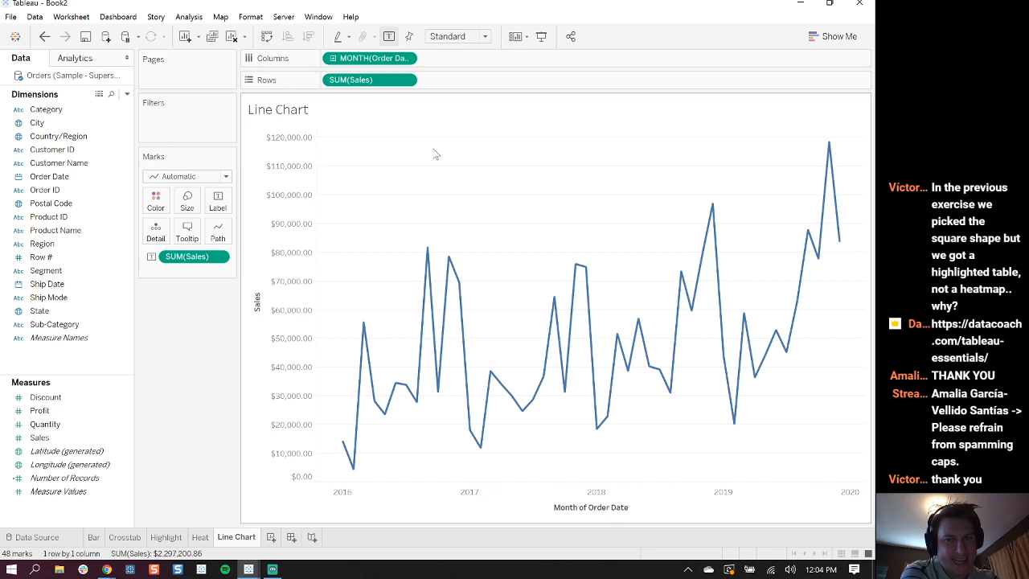
Check the Highlighted label setting by selecting peaks on the line, including November 2016, November 2017 and December 2017
{"action": "left_click", "coordinate": [428, 250]}
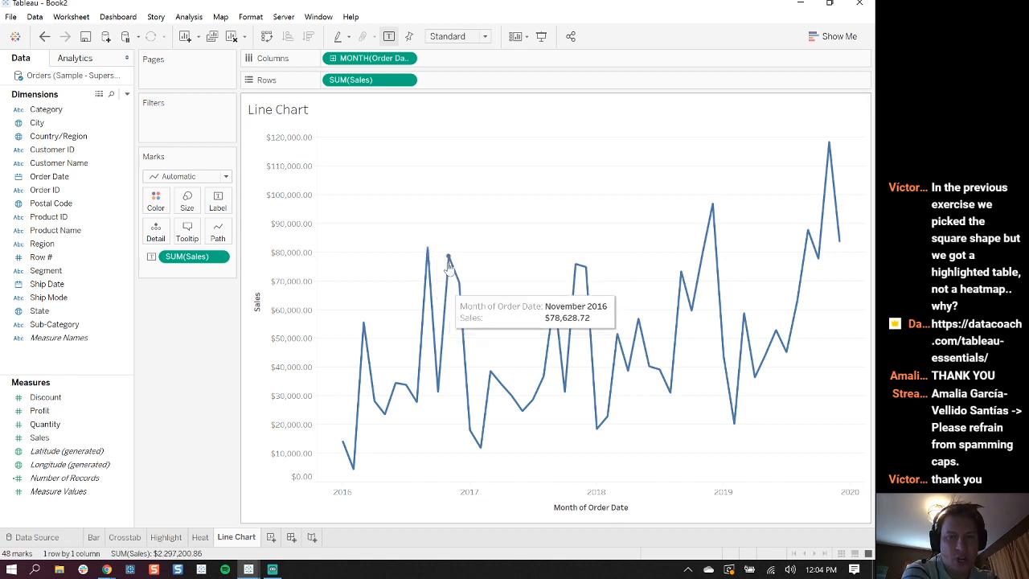
{"action": "left_click", "coordinate": [449, 257]}
{"action": "left_click", "coordinate": [448, 257]}
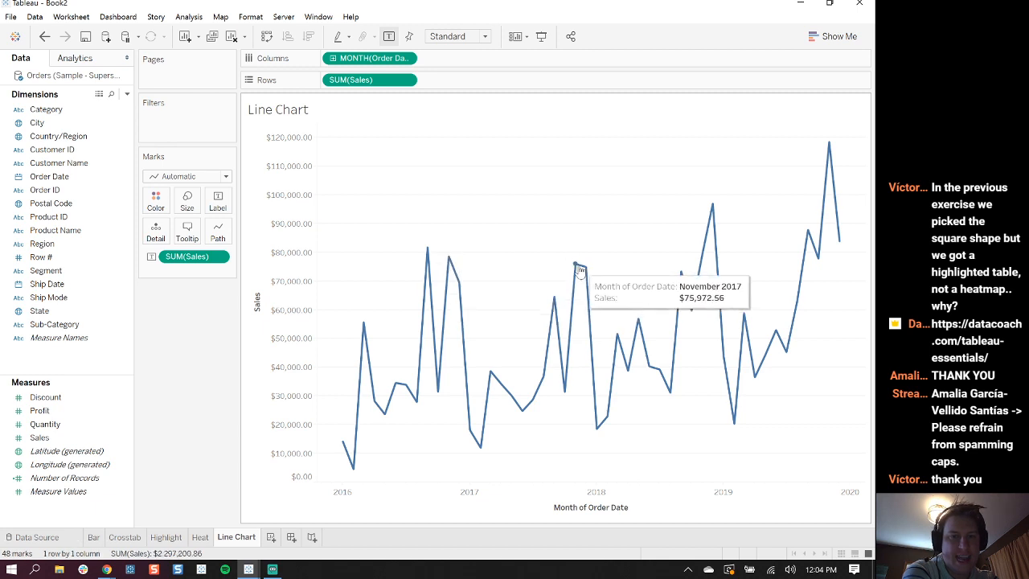
{"action": "left_click", "coordinate": [575, 265]}
{"action": "left_click", "coordinate": [575, 265]}
{"action": "left_click", "coordinate": [585, 267]}
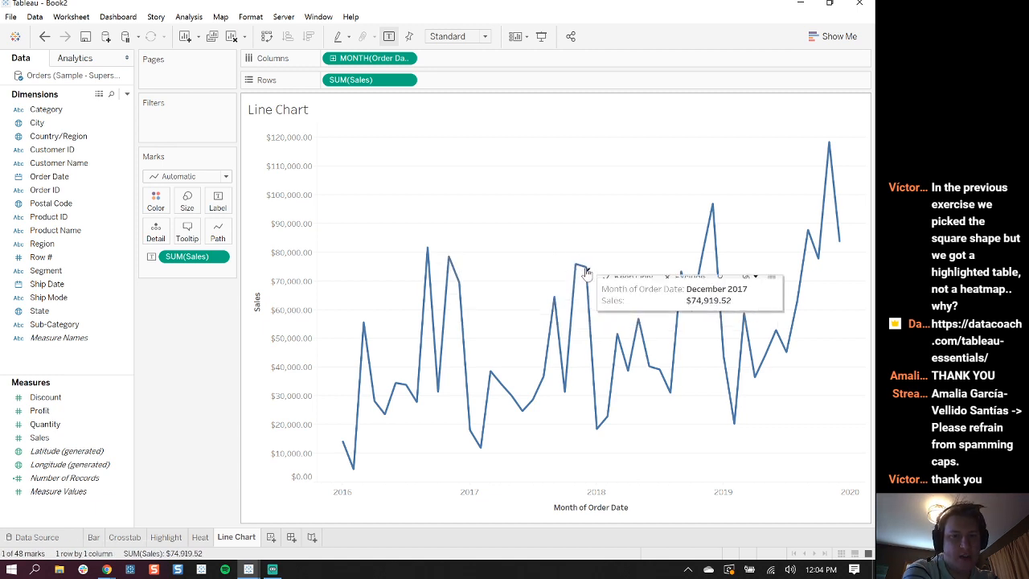
Clear the mark selection and turn off tooltips for the line chart
{"action": "left_click", "coordinate": [585, 267]}
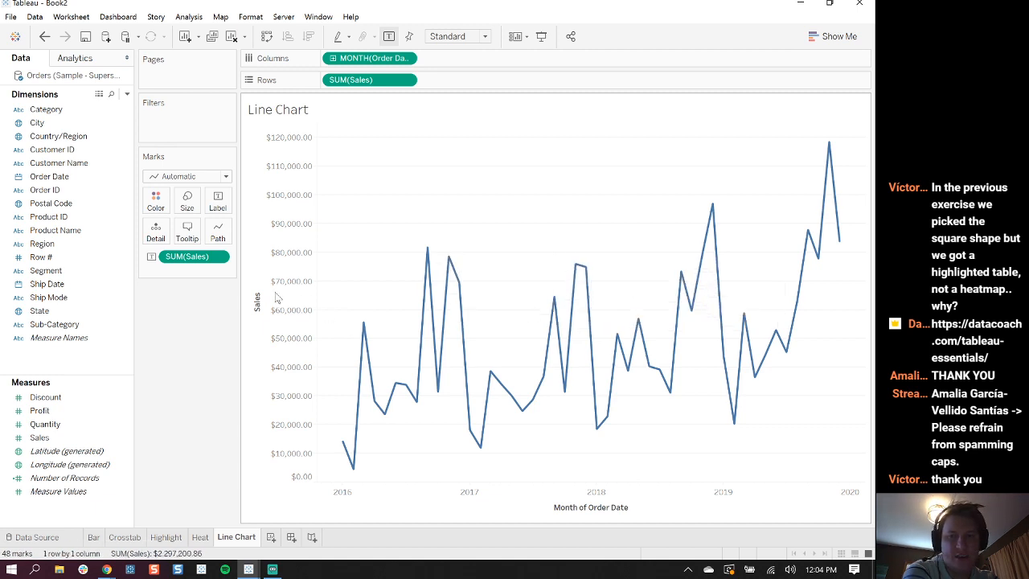
{"action": "left_click", "coordinate": [186, 230]}
{"action": "left_click", "coordinate": [274, 338]}
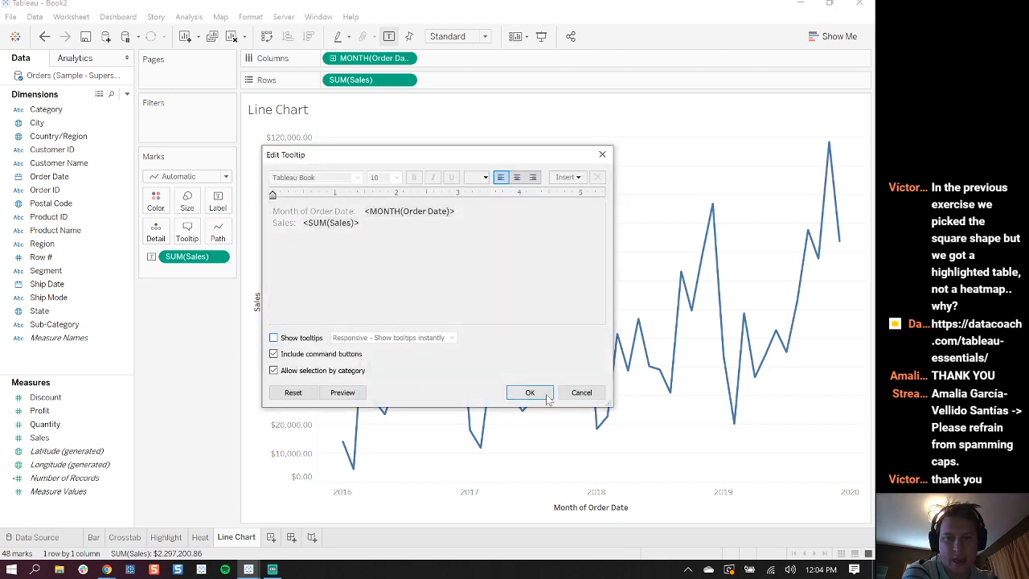
{"action": "left_click", "coordinate": [530, 392]}
Check the highlighted labels by selecting single peaks and a group of marks around early 2019, then clear the selection
{"action": "left_click", "coordinate": [448, 259]}
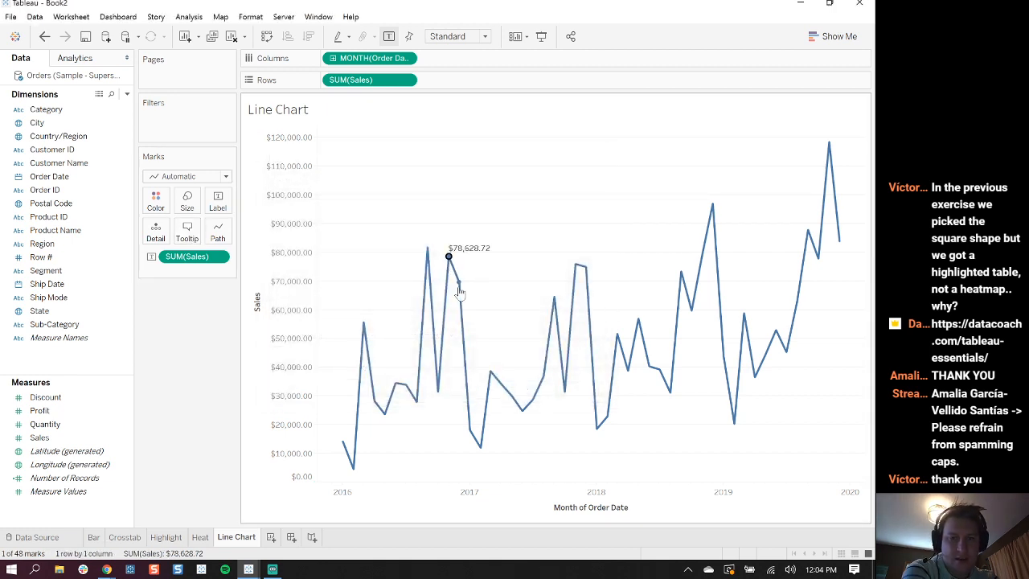
{"action": "left_click", "coordinate": [459, 282]}
{"action": "left_click", "coordinate": [584, 268]}
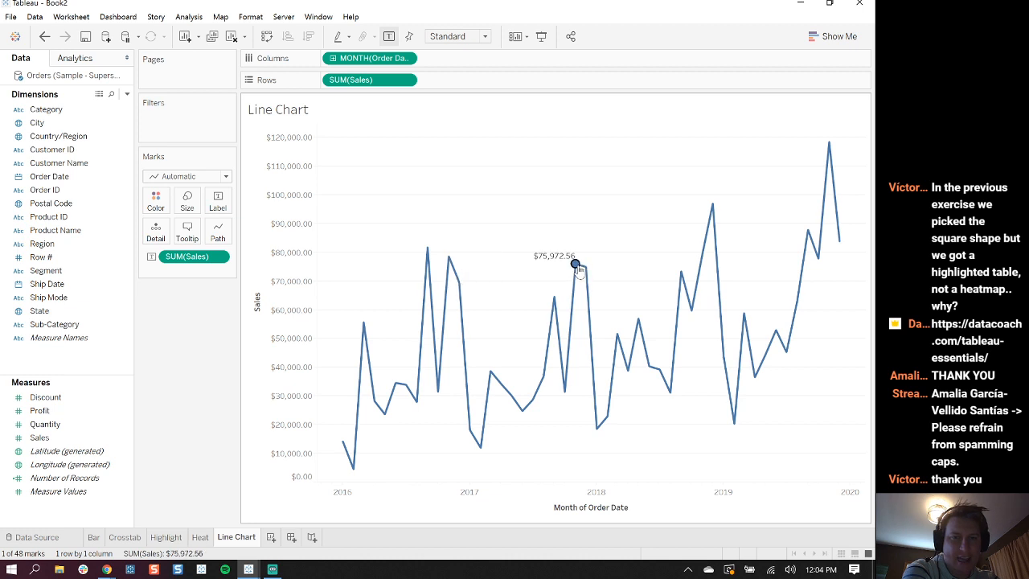
{"action": "left_click", "coordinate": [680, 271]}
{"action": "left_click_drag", "start_coordinate": [666, 241], "coordinate": [774, 375]}
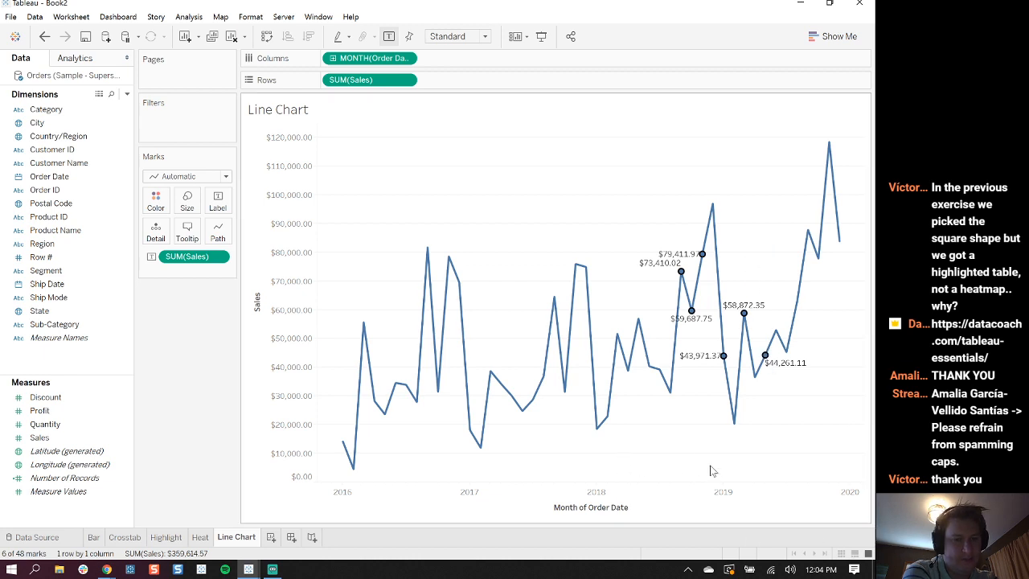
{"action": "left_click", "coordinate": [701, 442]}
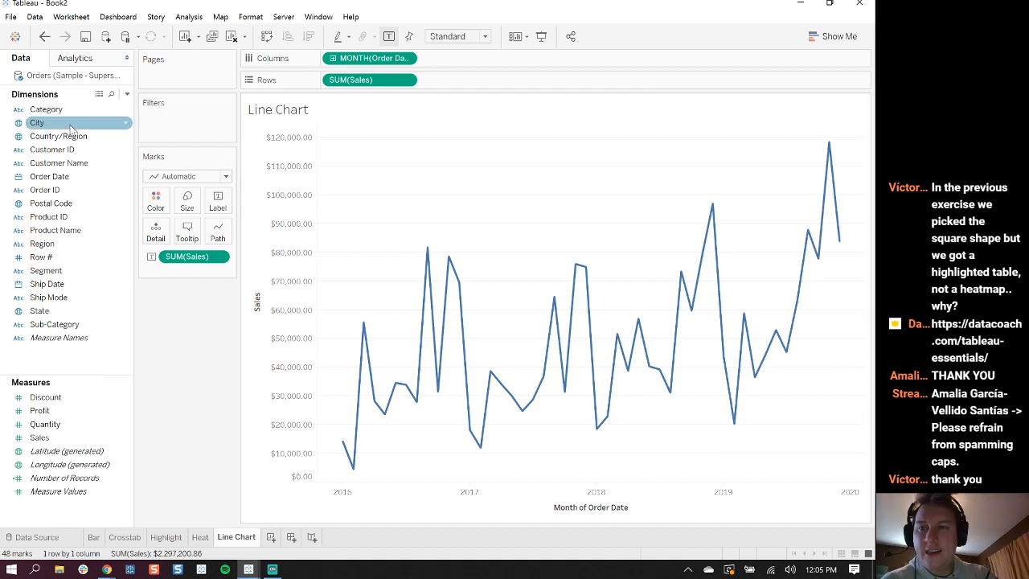
Add a linear trend line to the line chart
{"action": "left_click", "coordinate": [79, 61]}
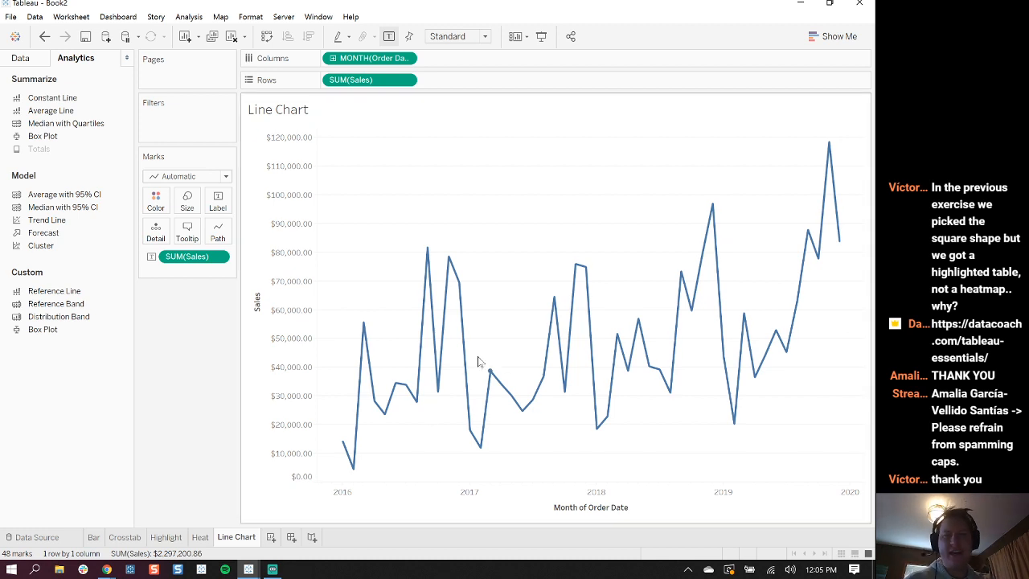
{"action": "left_click", "coordinate": [24, 61]}
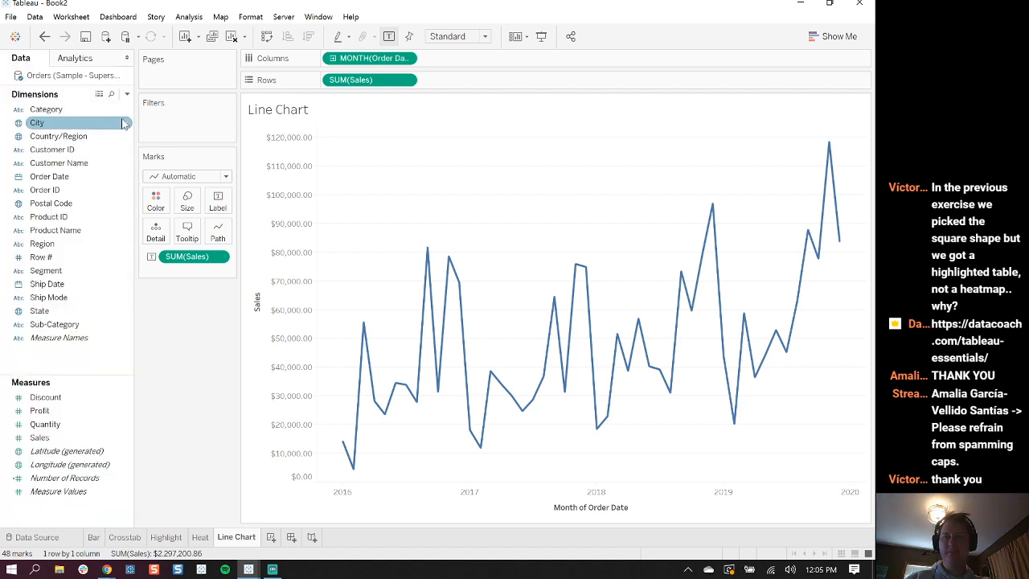
{"action": "left_click", "coordinate": [74, 60]}
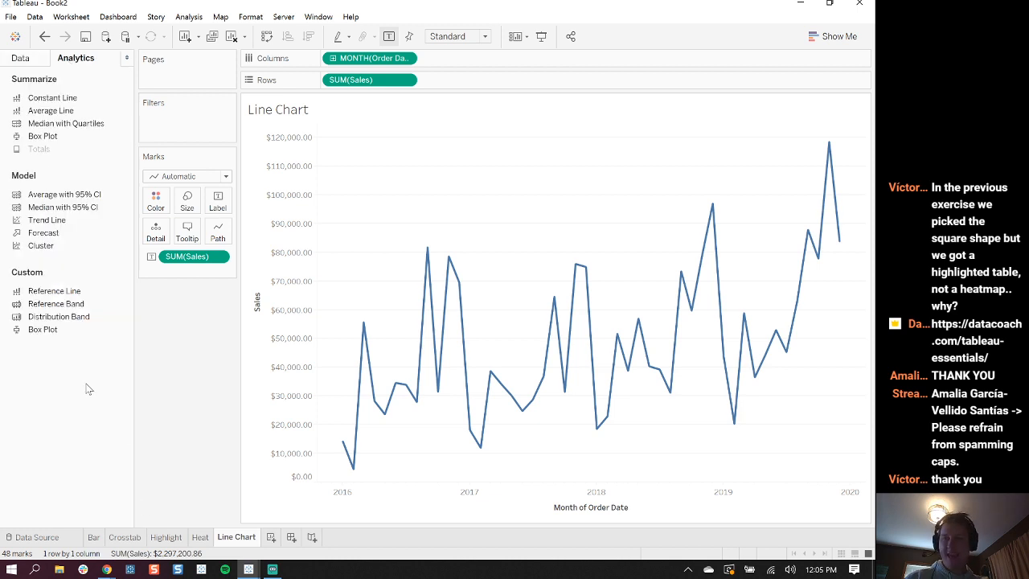
{"action": "left_click_drag", "start_coordinate": [50, 222], "coordinate": [368, 166]}
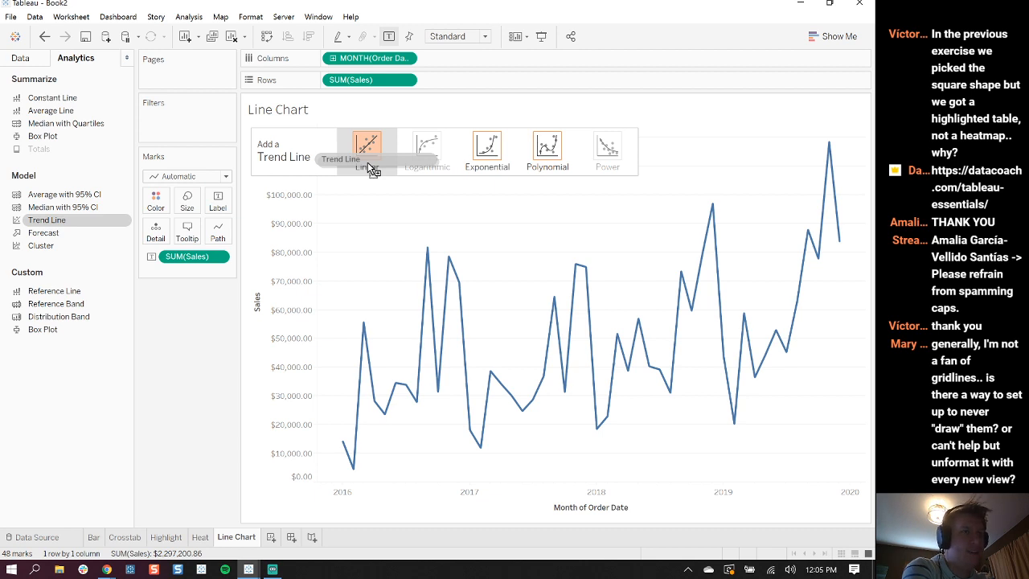
{"action": "left_click_drag", "start_coordinate": [370, 167], "coordinate": [368, 166]}
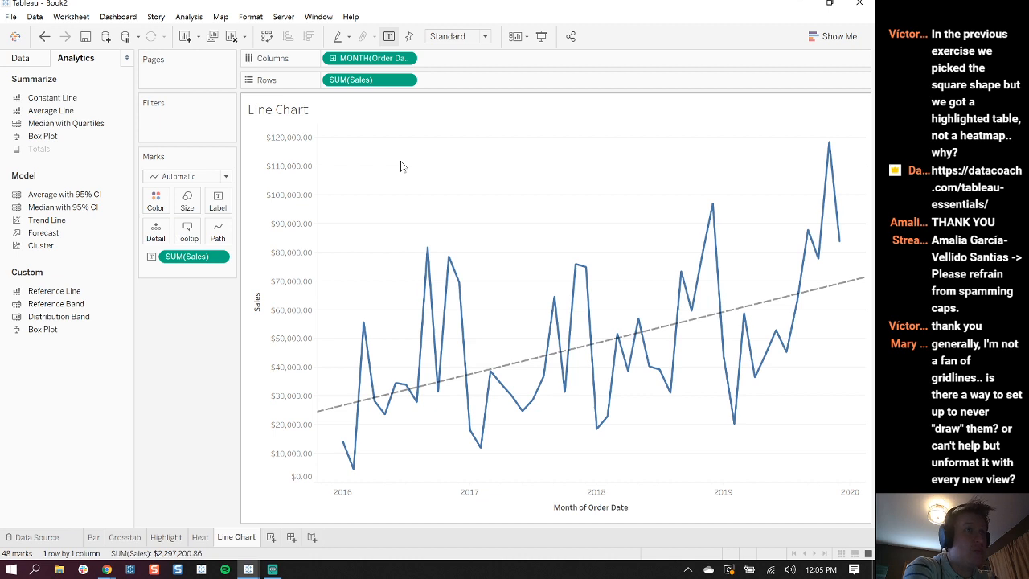
{"action": "right_click", "coordinate": [394, 190]}
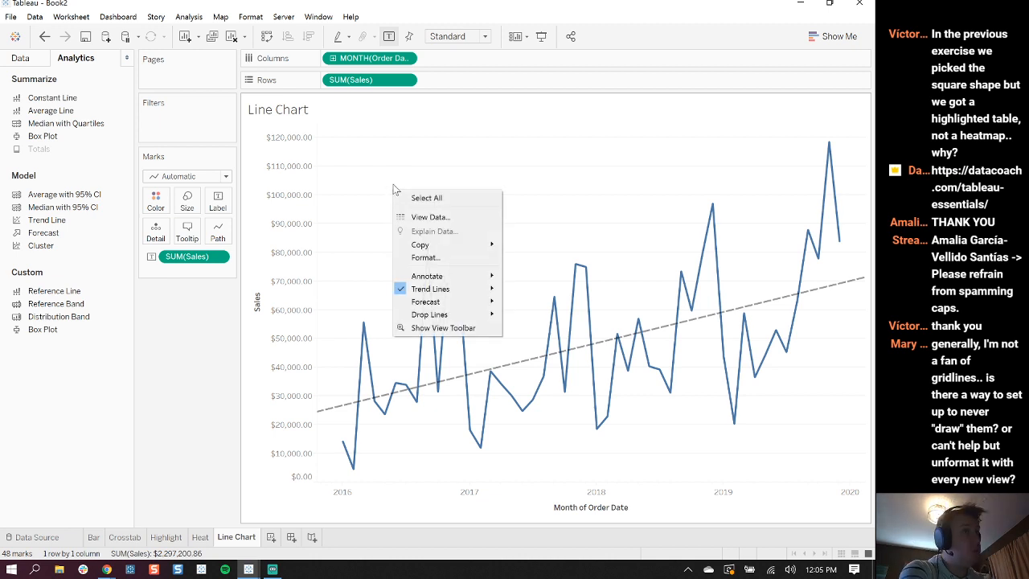
{"action": "right_click", "coordinate": [332, 157]}
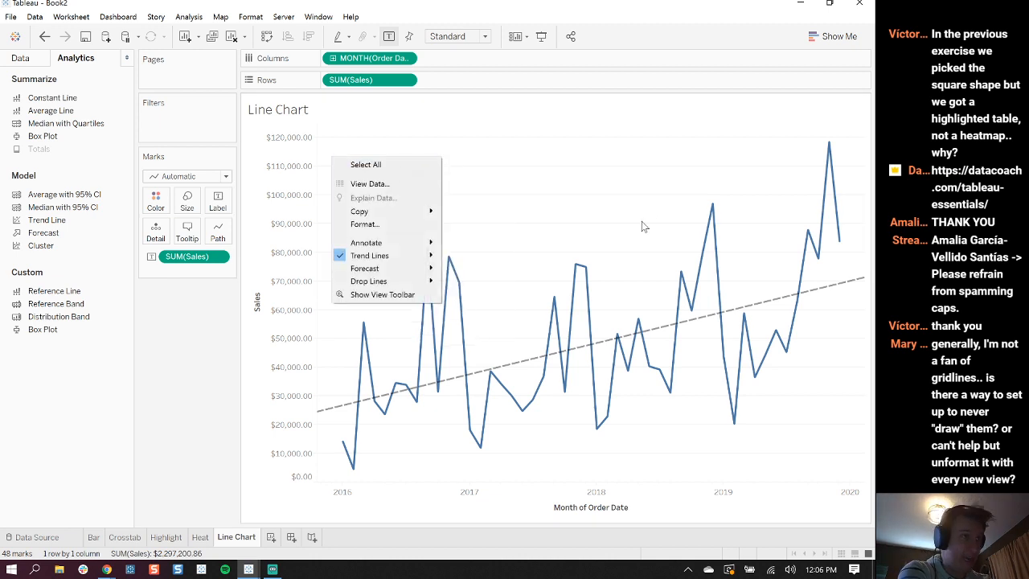
{"action": "left_click", "coordinate": [643, 222]}
Format the chart's row grid lines as None and close the formatting pane
{"action": "right_click", "coordinate": [390, 174]}
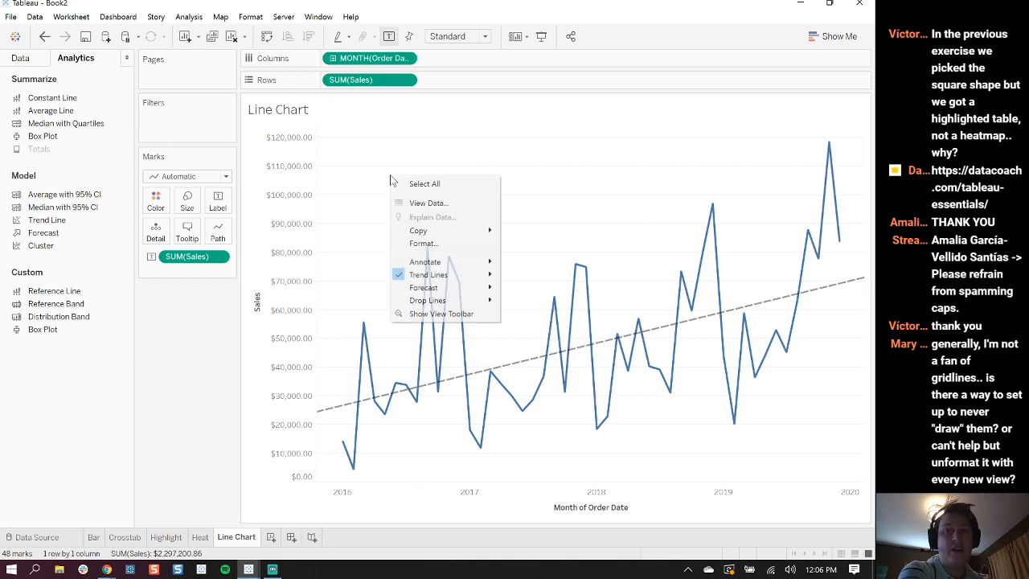
{"action": "left_click", "coordinate": [421, 243]}
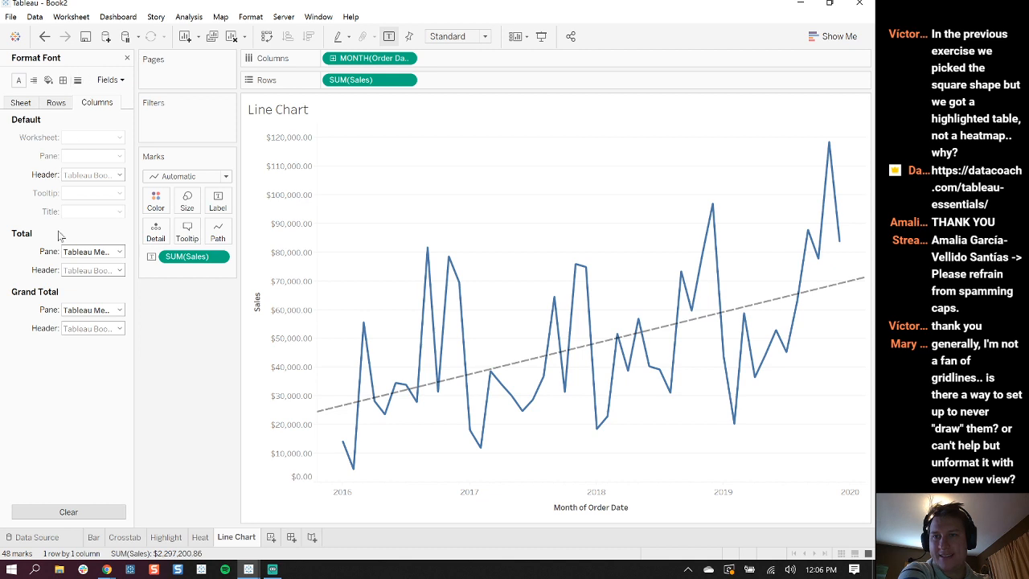
{"action": "left_click", "coordinate": [77, 80]}
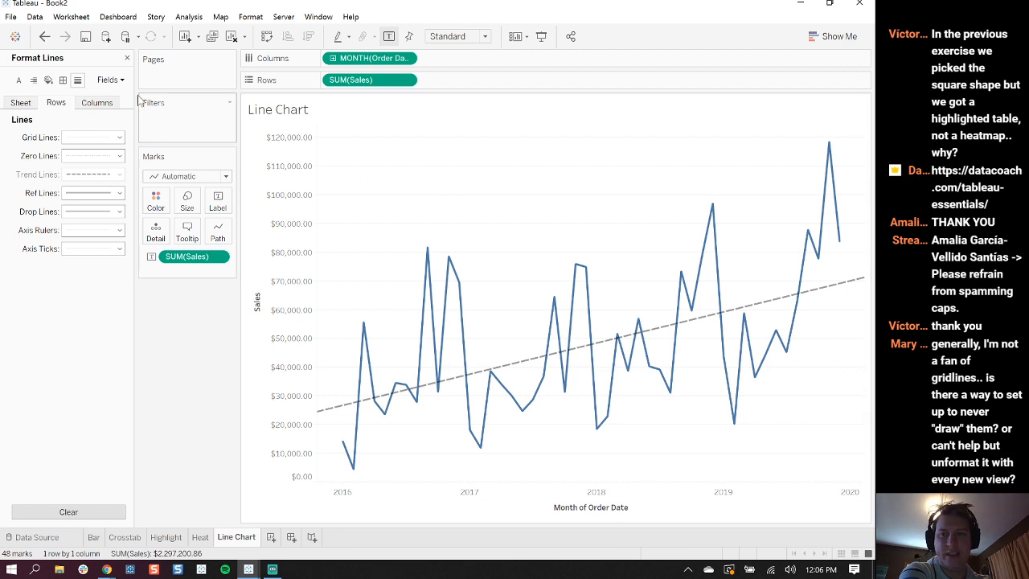
{"action": "left_click", "coordinate": [119, 138]}
{"action": "left_click", "coordinate": [119, 139]}
{"action": "left_click", "coordinate": [118, 140]}
{"action": "left_click", "coordinate": [113, 155]}
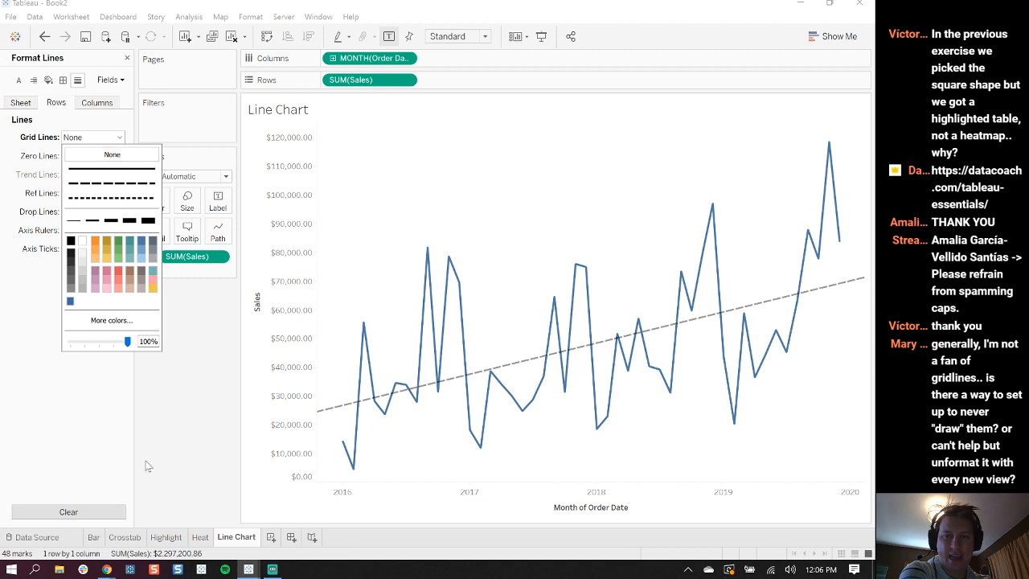
{"action": "left_click", "coordinate": [168, 429]}
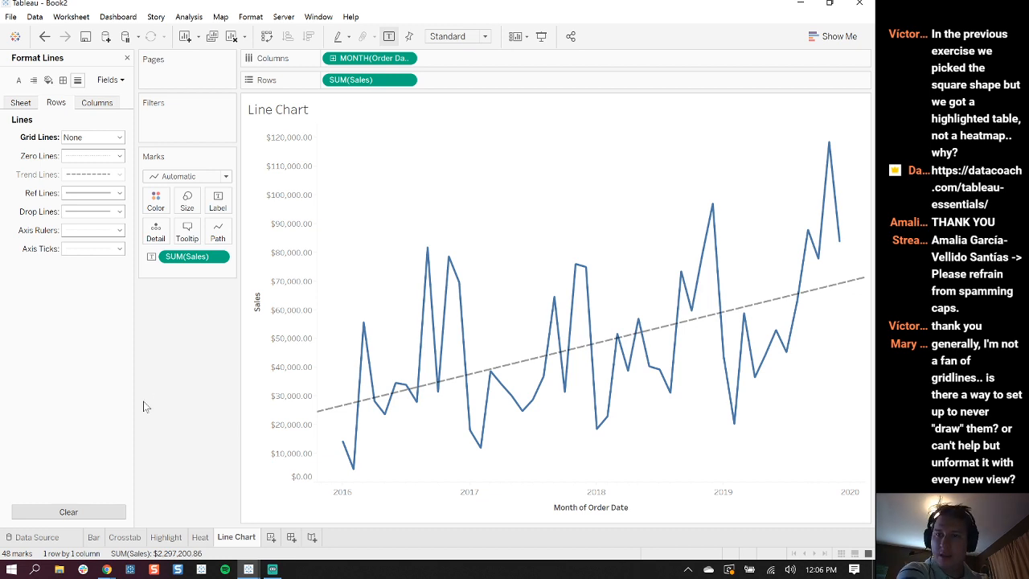
{"action": "left_click", "coordinate": [126, 58]}
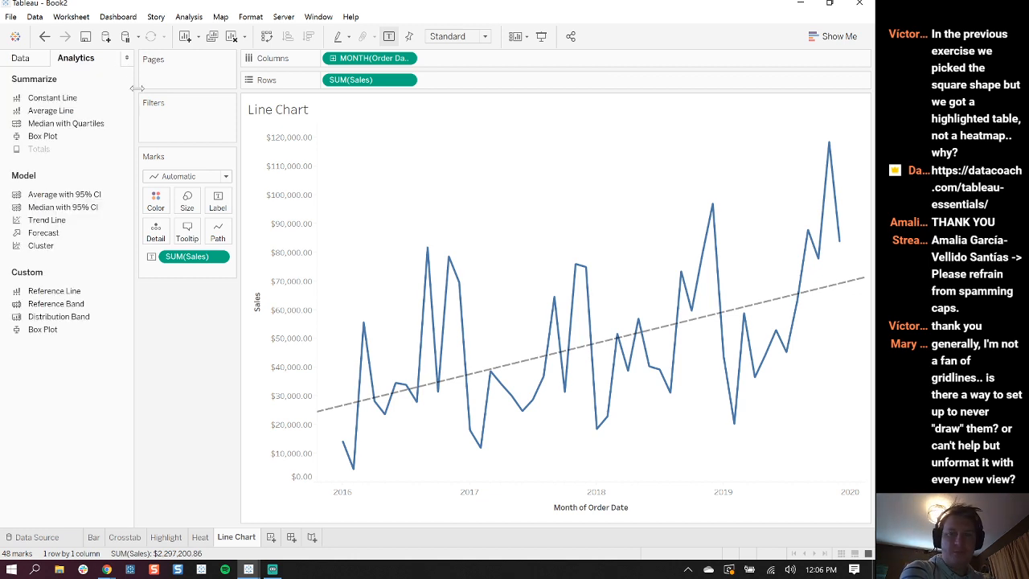
Remove the trend line from the chart and color the line by Category
{"action": "left_click", "coordinate": [27, 63]}
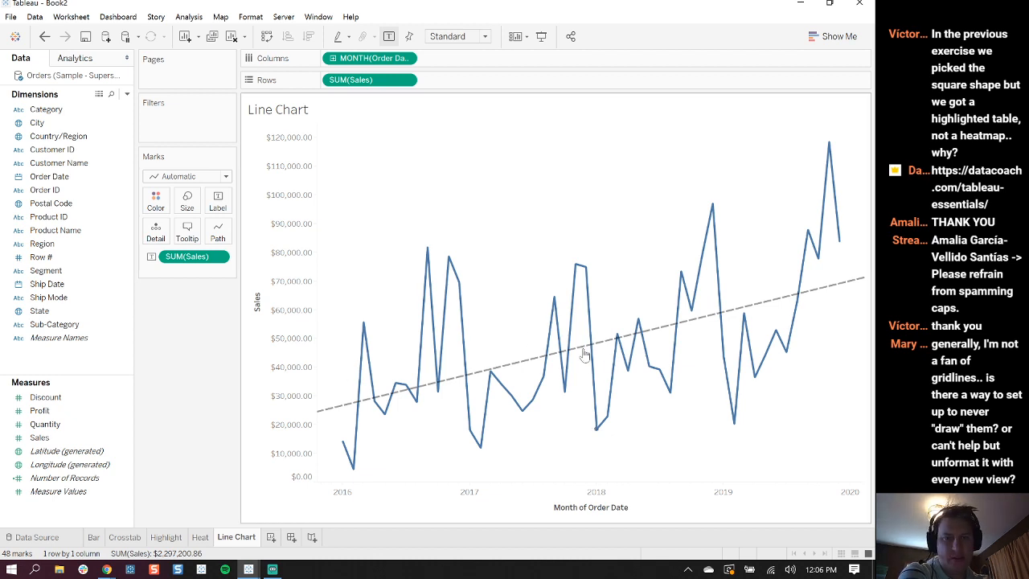
{"action": "left_click_drag", "start_coordinate": [522, 361], "coordinate": [176, 319]}
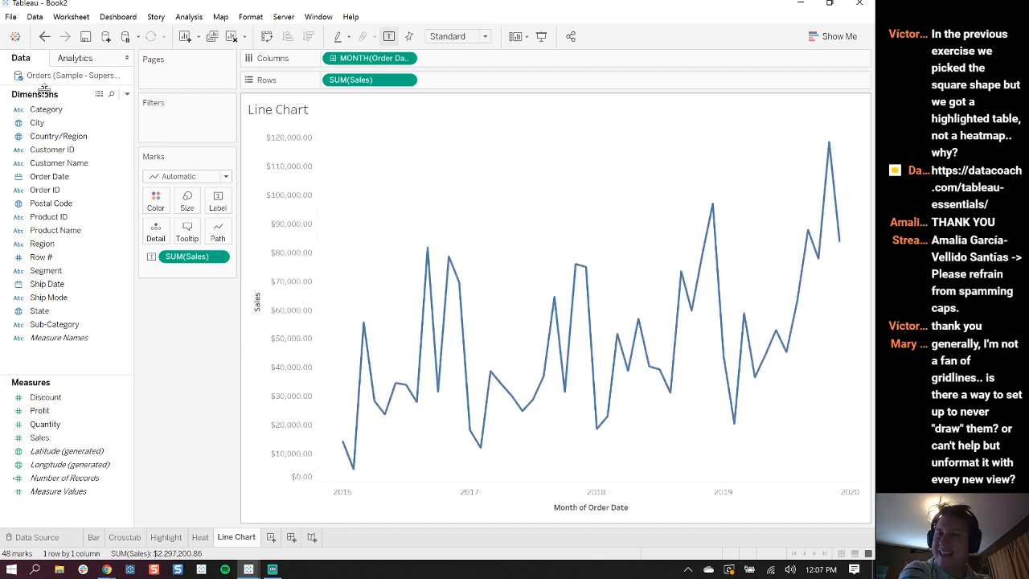
{"action": "left_click_drag", "start_coordinate": [46, 109], "coordinate": [158, 205]}
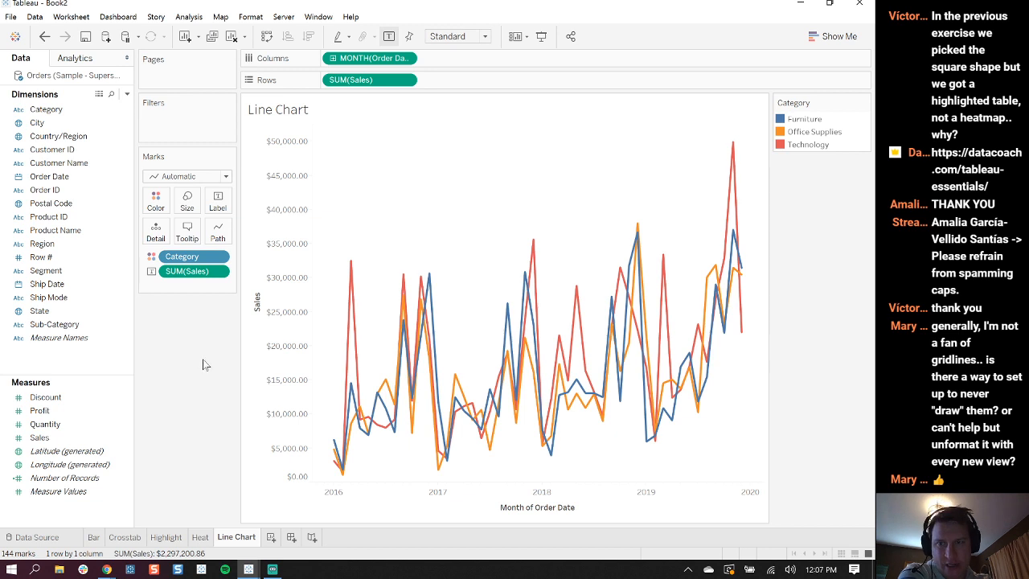
Change the mark type to Area and set Order Date on columns to continuous Quarter
{"action": "left_click", "coordinate": [195, 176]}
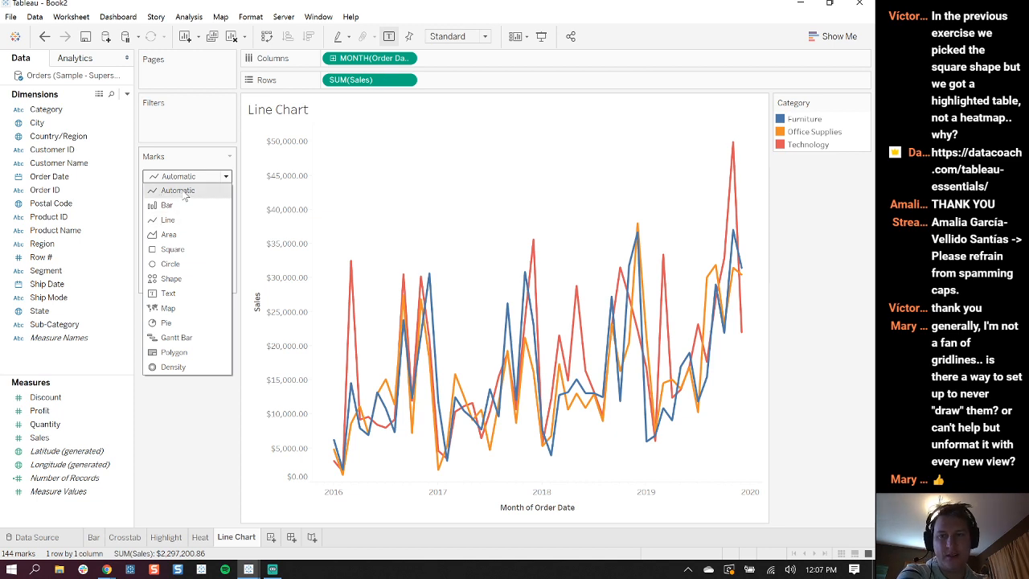
{"action": "left_click", "coordinate": [177, 236]}
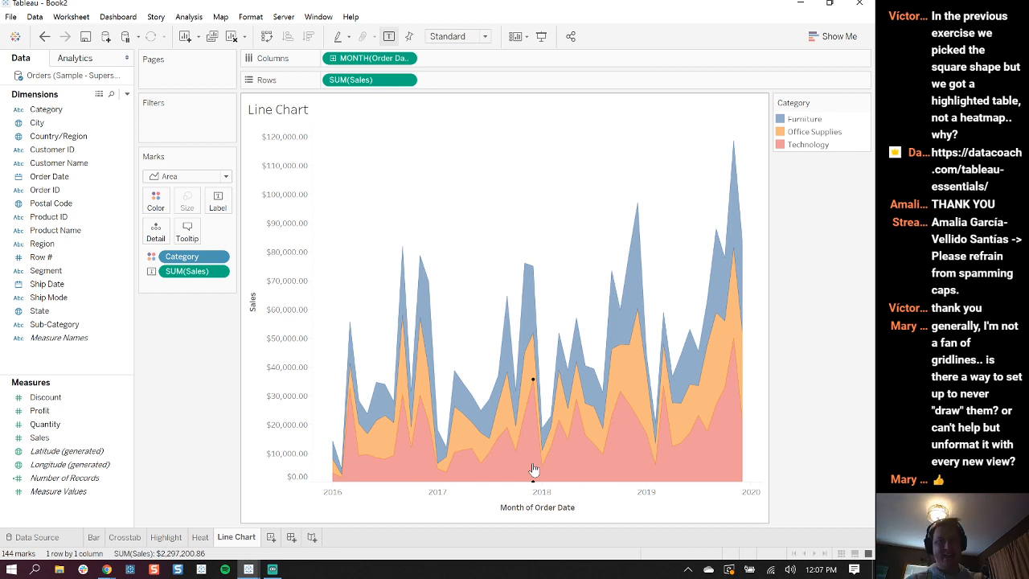
{"action": "left_click", "coordinate": [406, 58]}
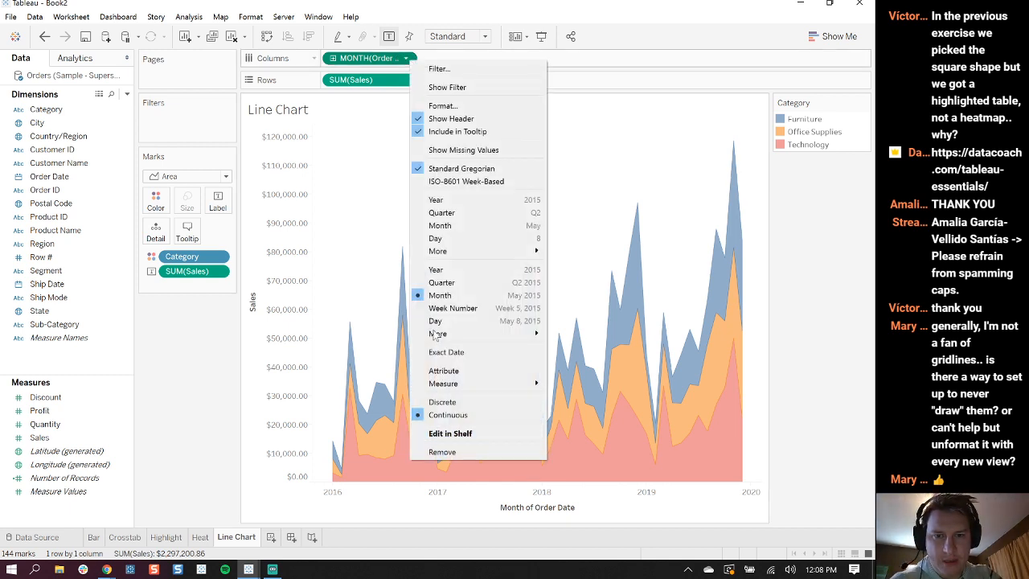
{"action": "left_click", "coordinate": [455, 286]}
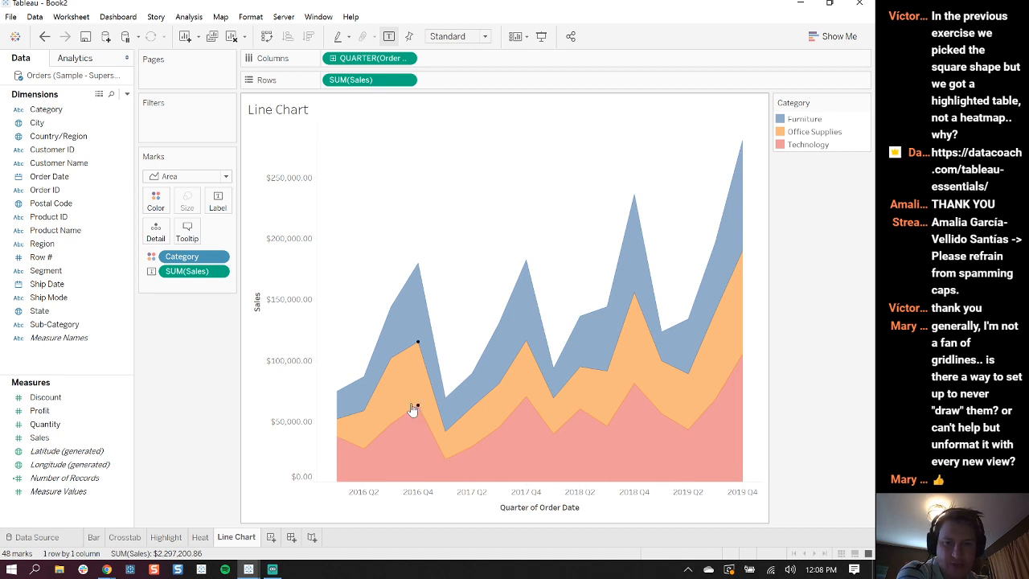
Turn tooltips on for the area chart
{"action": "left_click", "coordinate": [186, 231]}
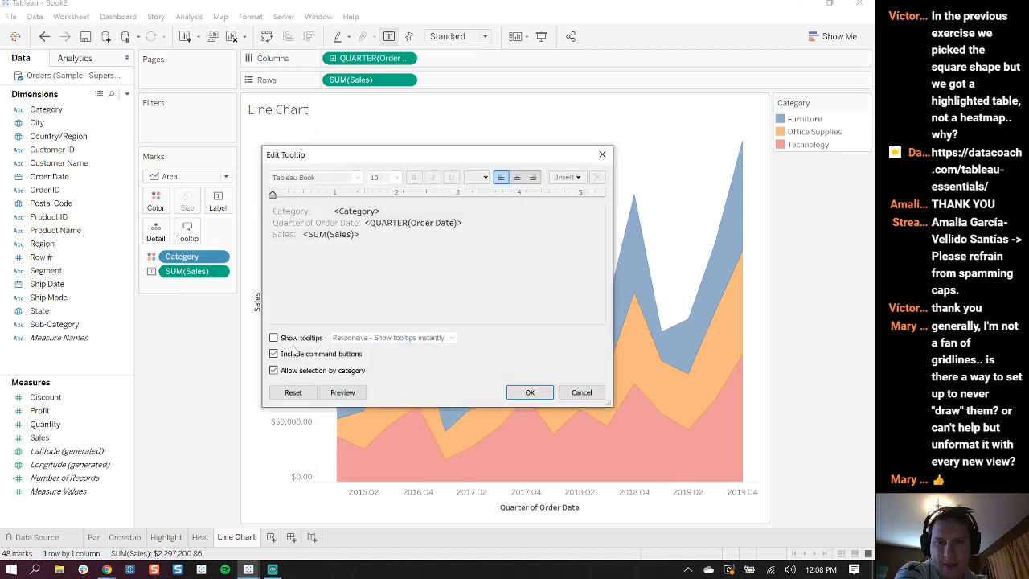
{"action": "left_click", "coordinate": [273, 337]}
{"action": "left_click", "coordinate": [529, 392]}
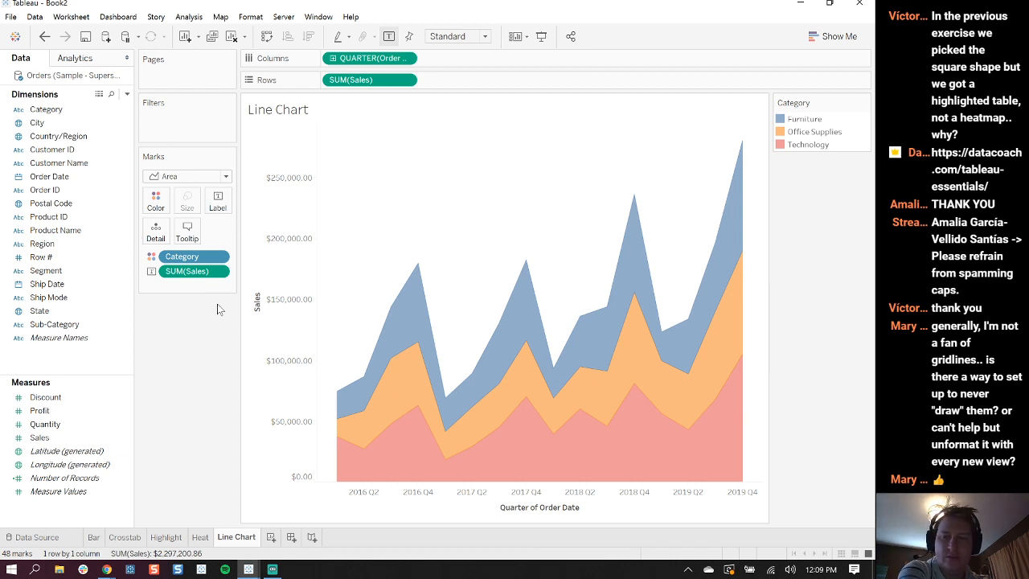
Apply the Percent of Total quick table calculation to the Sales label
{"action": "left_click", "coordinate": [220, 273]}
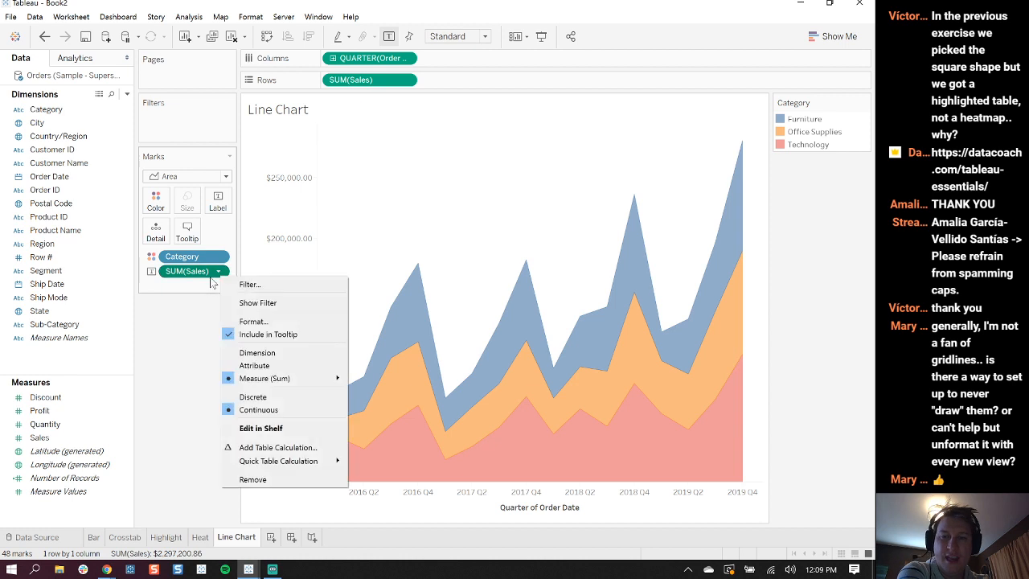
{"action": "mouse_move", "coordinate": [316, 465]}
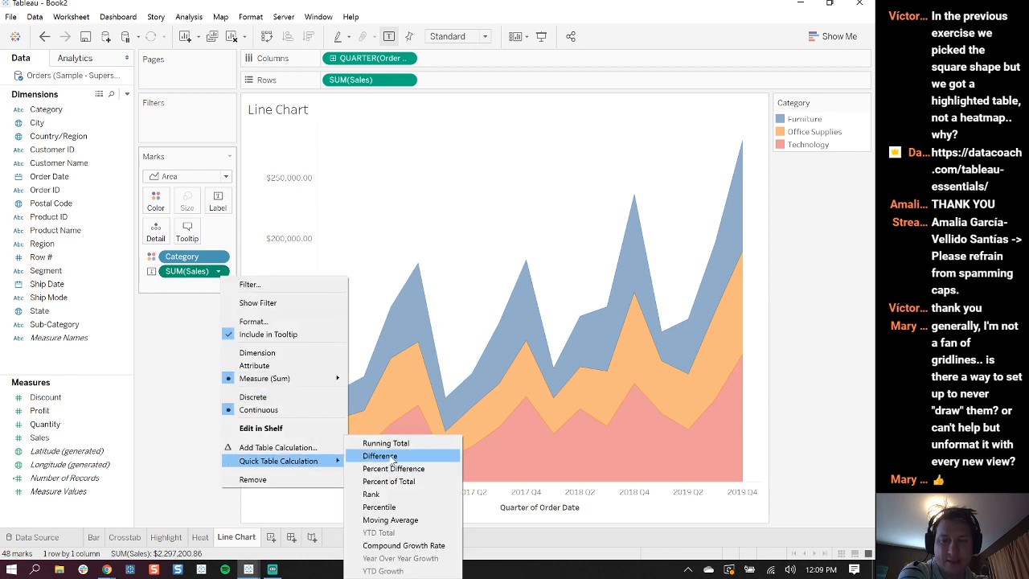
{"action": "left_click", "coordinate": [414, 481]}
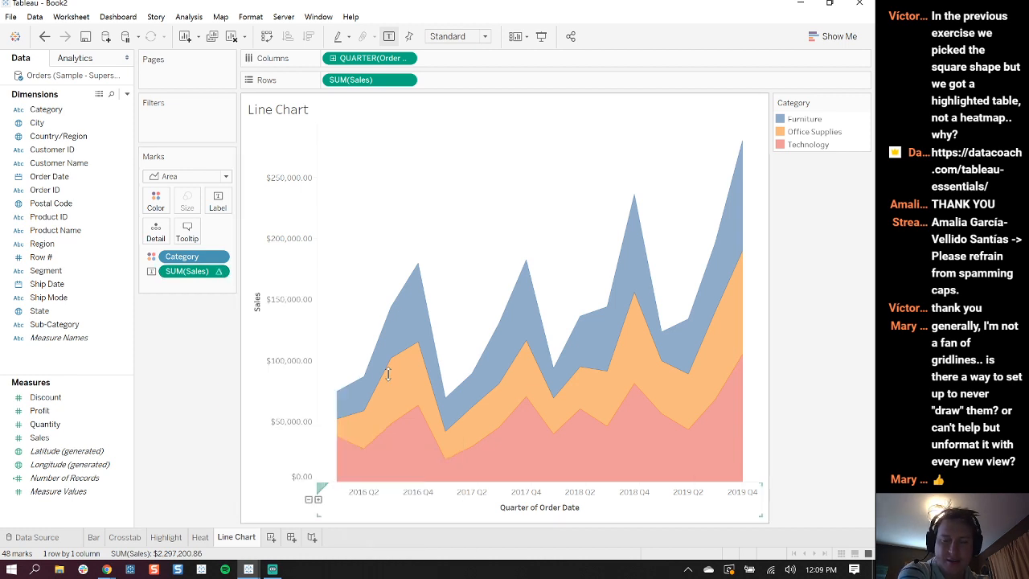
{"action": "left_click", "coordinate": [219, 273]}
{"action": "left_click", "coordinate": [181, 324]}
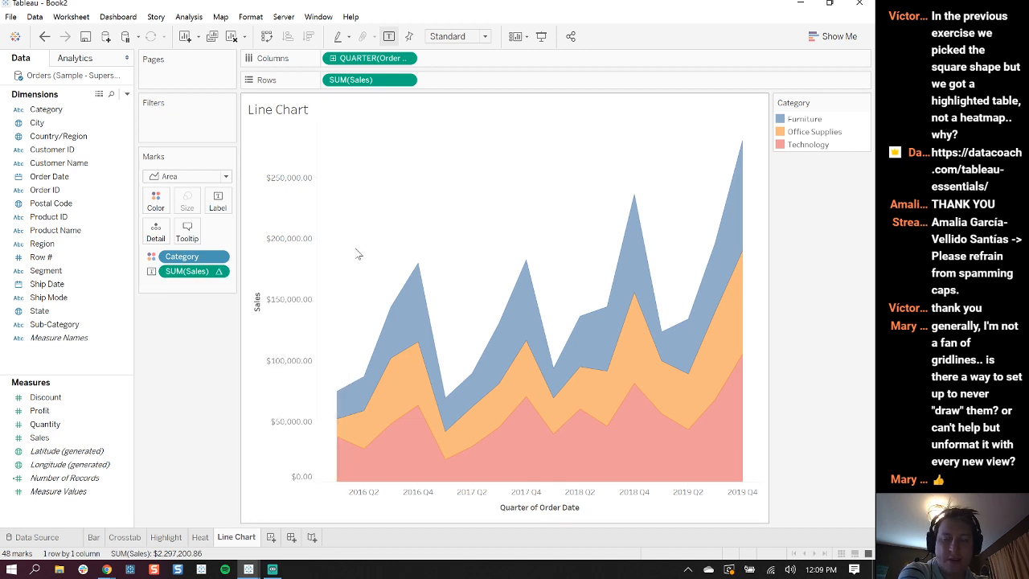
Compute the Sales label's table calculation using Order Date
{"action": "left_click", "coordinate": [220, 273]}
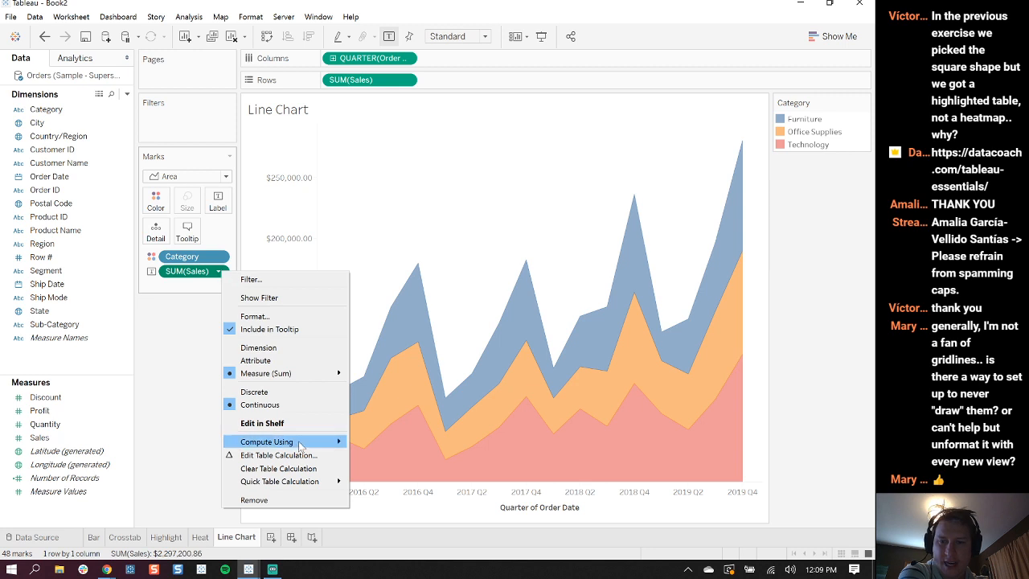
{"action": "mouse_move", "coordinate": [302, 443]}
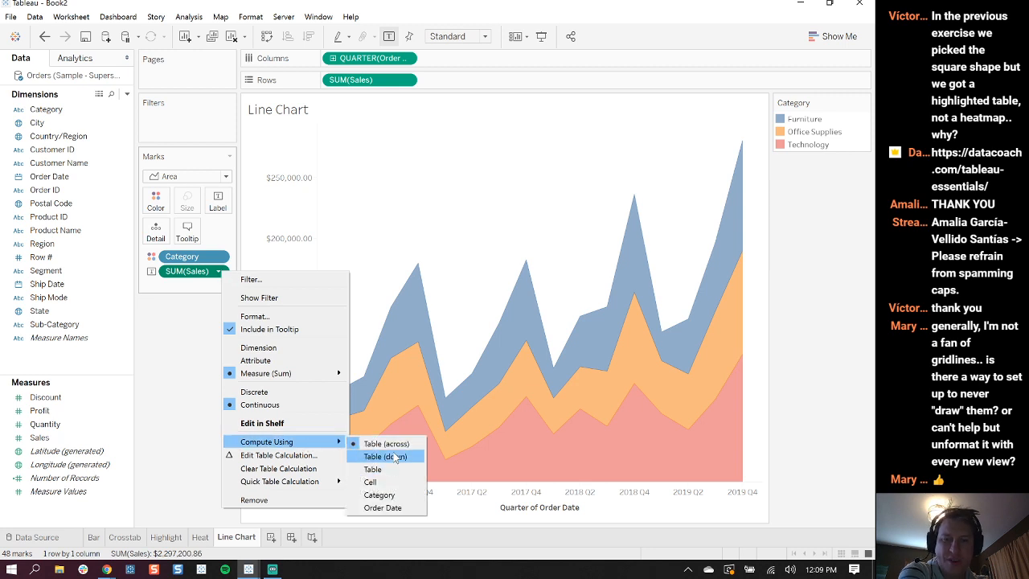
{"action": "left_click", "coordinate": [382, 507]}
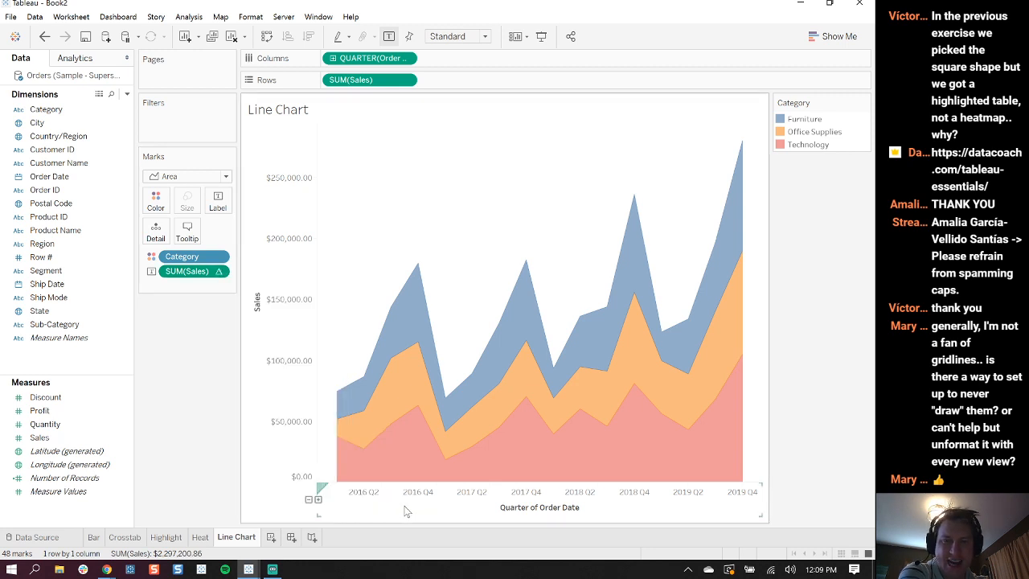
Try removing the Sales label from the area chart, then undo the removal and the label's Percent of Total calculation
{"action": "left_click_drag", "start_coordinate": [195, 271], "coordinate": [217, 377]}
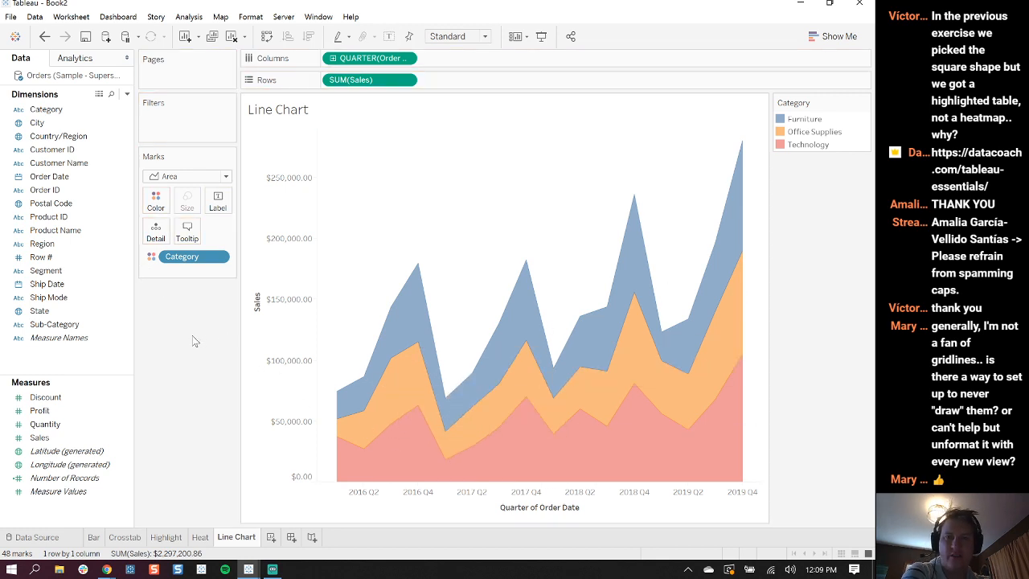
{"action": "key", "text": "ctrl+z"}
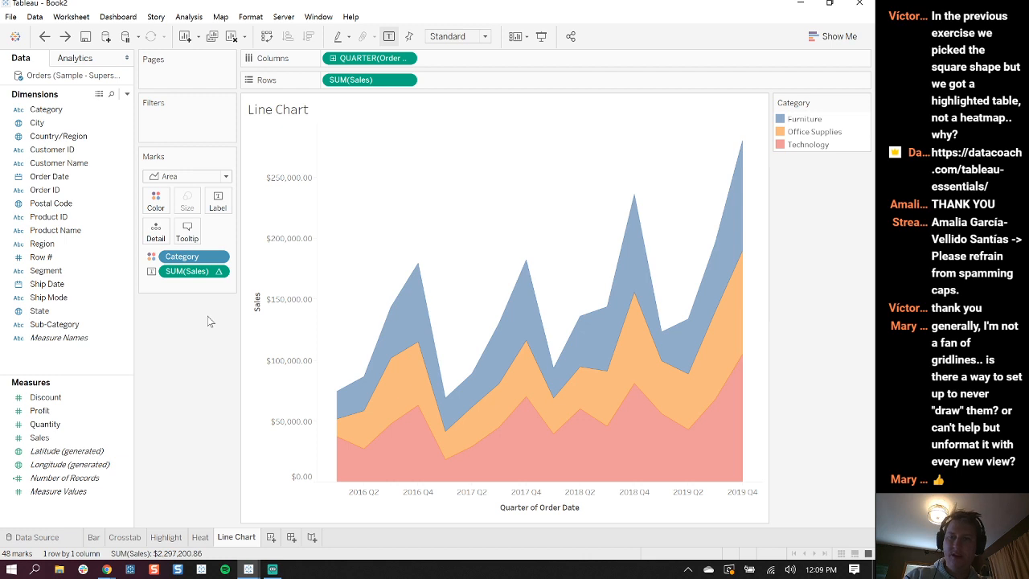
{"action": "key", "text": "ctrl+z"}
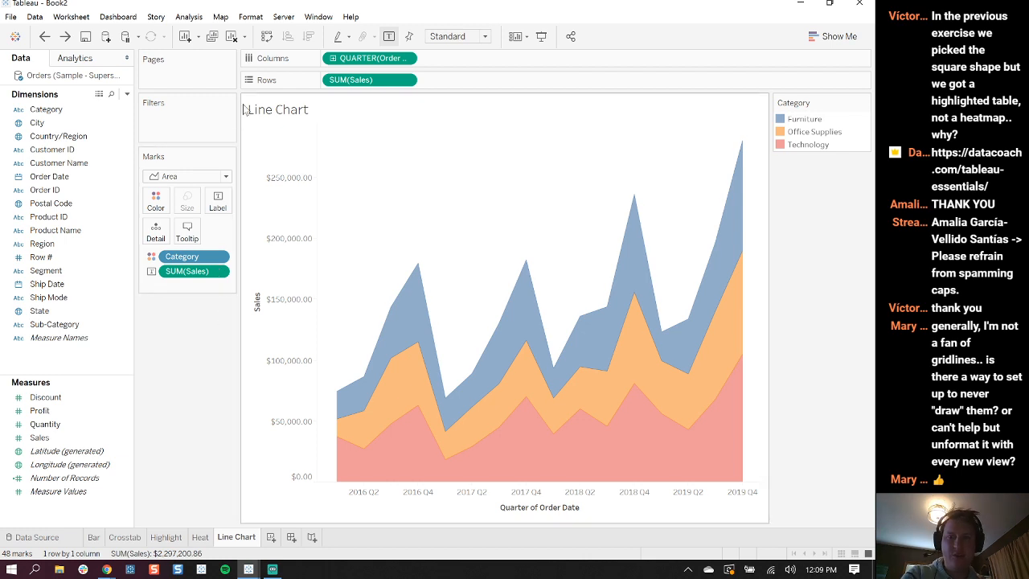
Apply the Percent of Total quick table calculation to Sales on rows and compute it using Order Date
{"action": "left_click", "coordinate": [409, 80]}
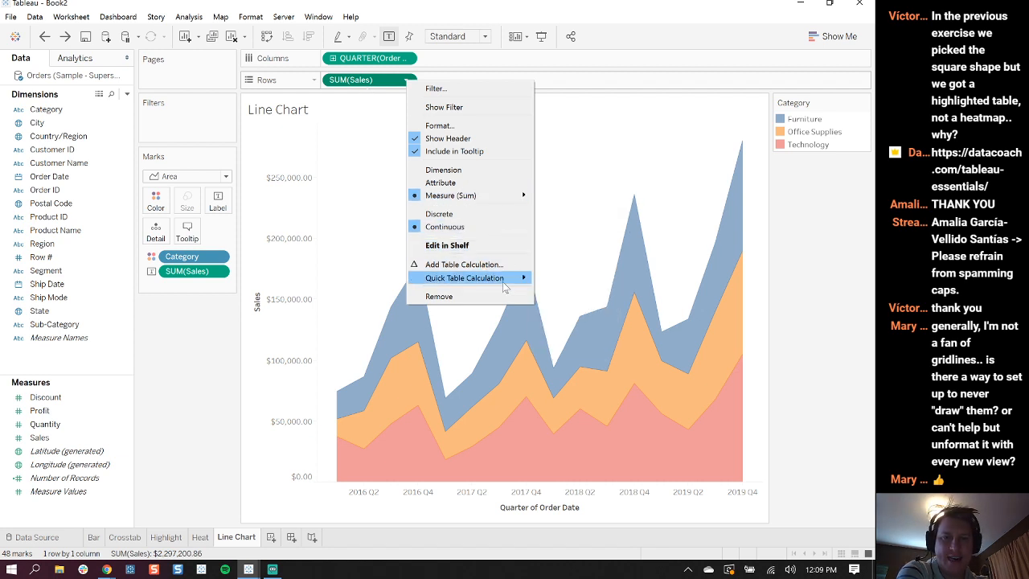
{"action": "mouse_move", "coordinate": [502, 279]}
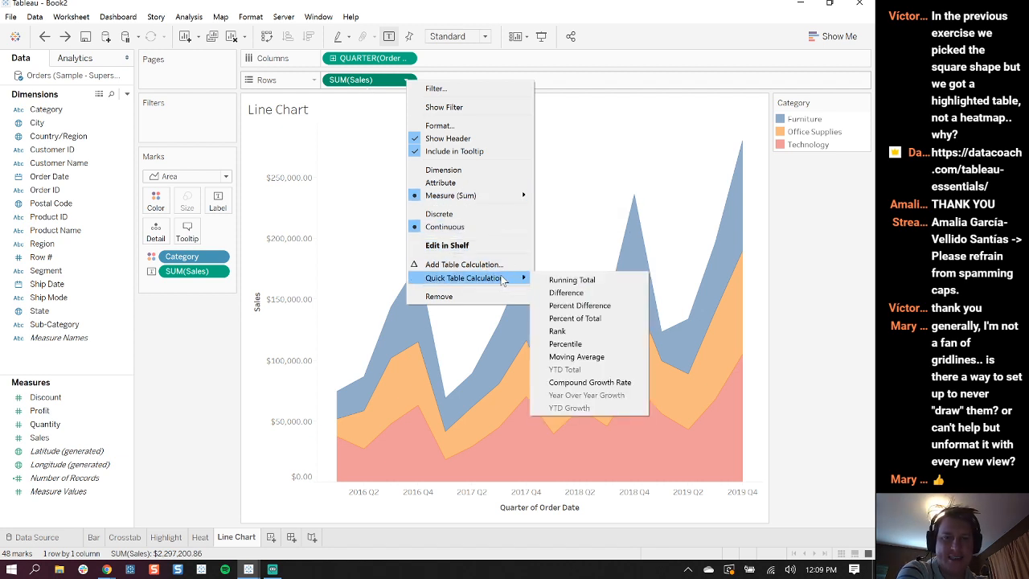
{"action": "left_click", "coordinate": [608, 318]}
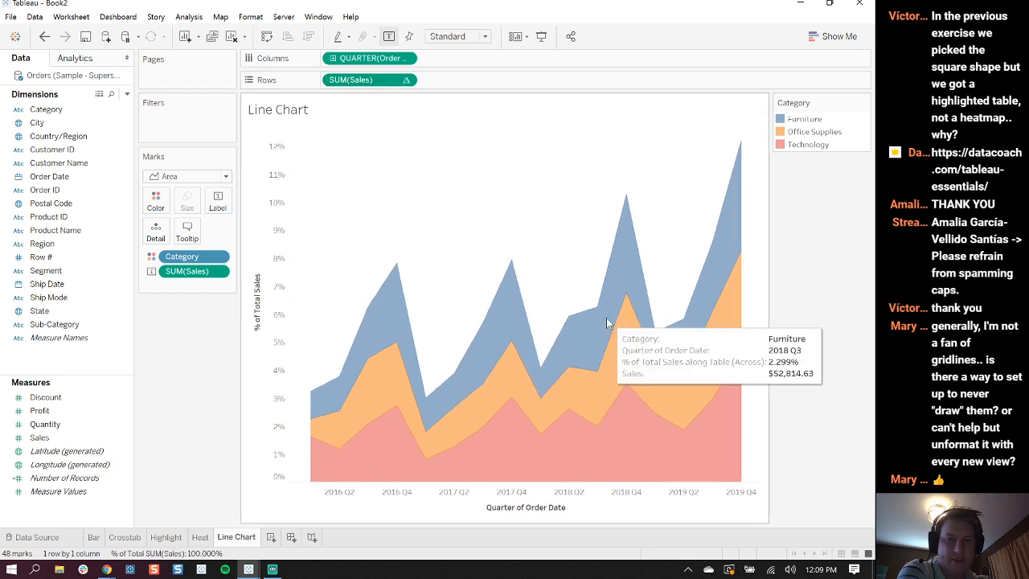
{"action": "left_click", "coordinate": [408, 79]}
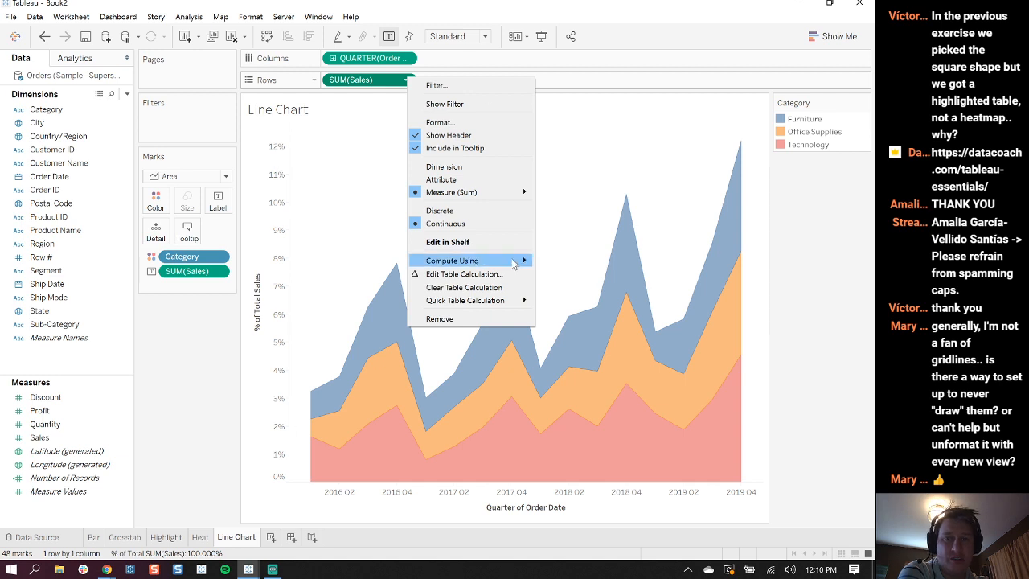
{"action": "mouse_move", "coordinate": [504, 300]}
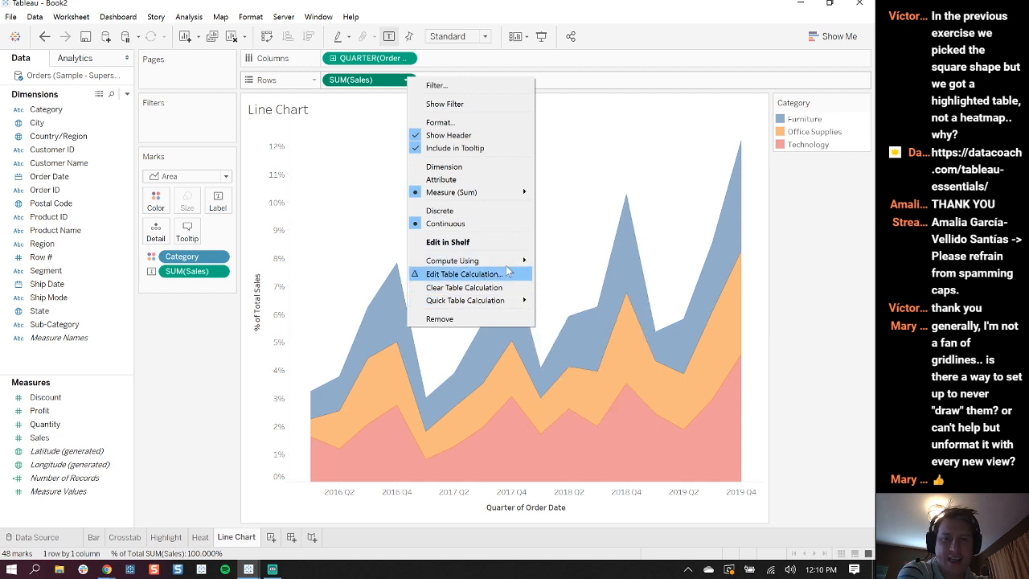
{"action": "mouse_move", "coordinate": [506, 262]}
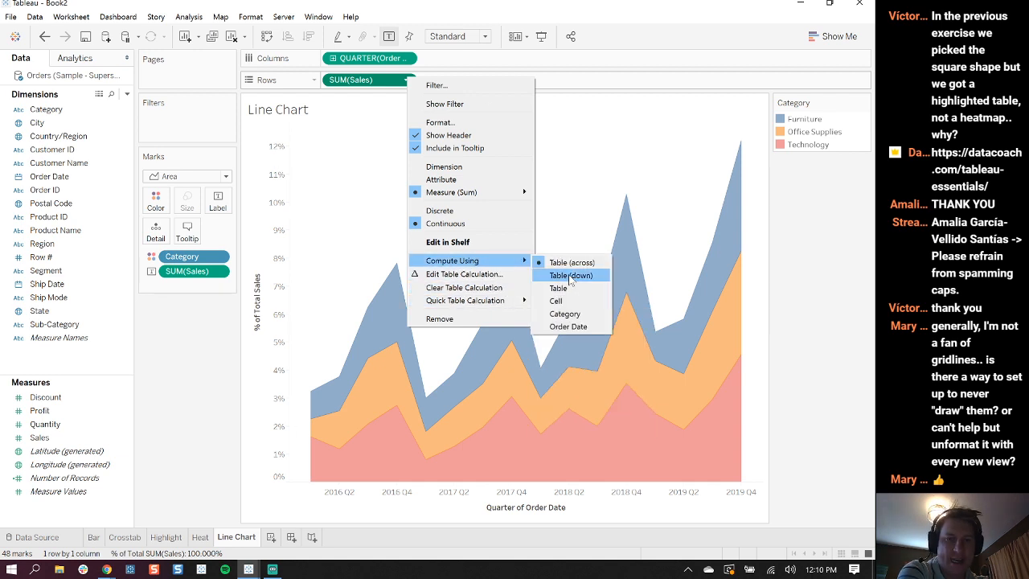
{"action": "left_click", "coordinate": [575, 327]}
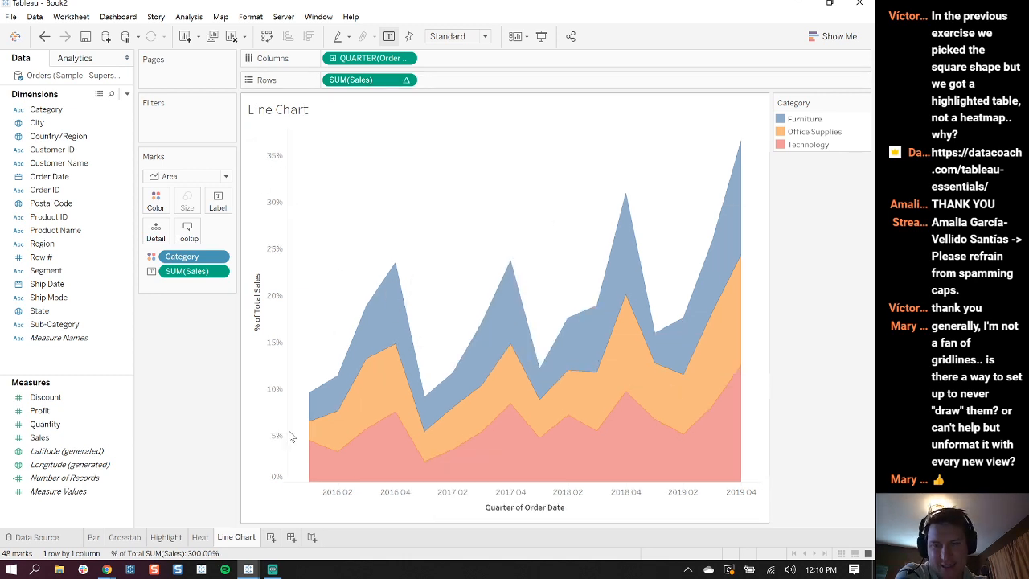
{"action": "mouse_move", "coordinate": [395, 268]}
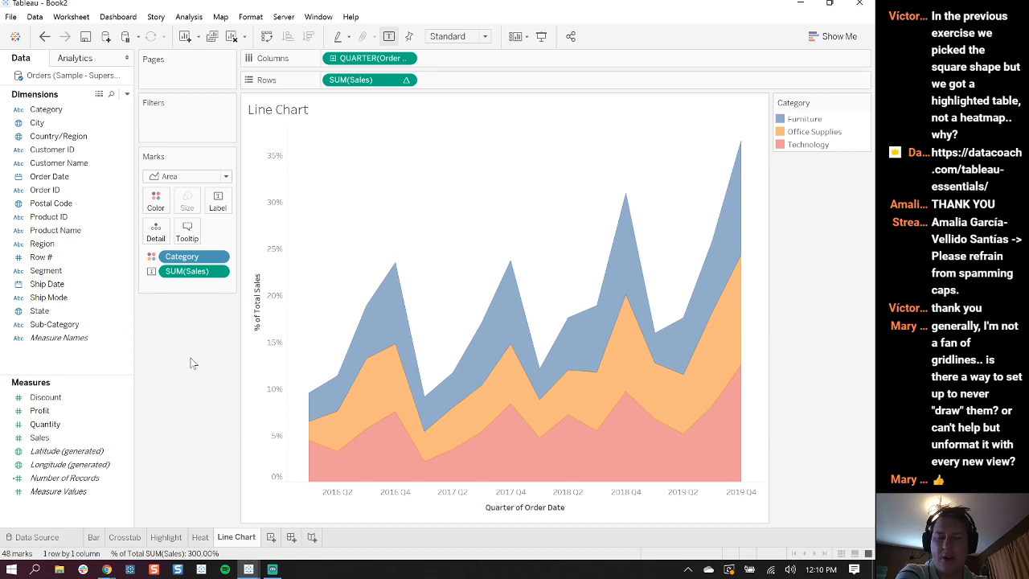
Undo the Order Date computation and the Percent of Total calculation on the rows' Sales measure
{"action": "key", "text": "ctrl+z"}
{"action": "key", "text": "ctrl+z"}
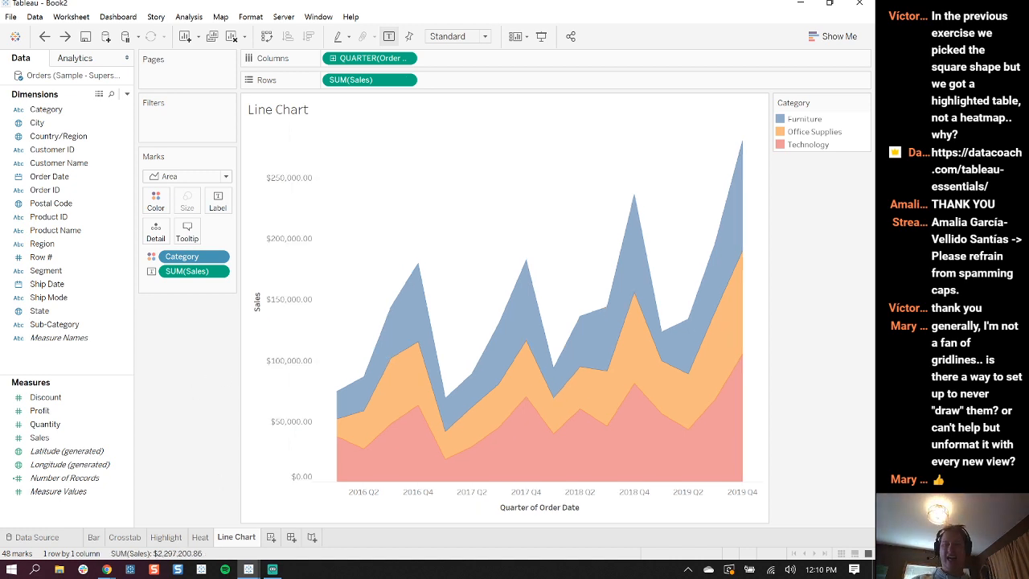
Switch to the TableauEssentialCharts_v10.5 workbook and open the Practice: Line Chart worksheet
{"action": "mouse_move", "coordinate": [252, 571]}
{"action": "left_click", "coordinate": [181, 514]}
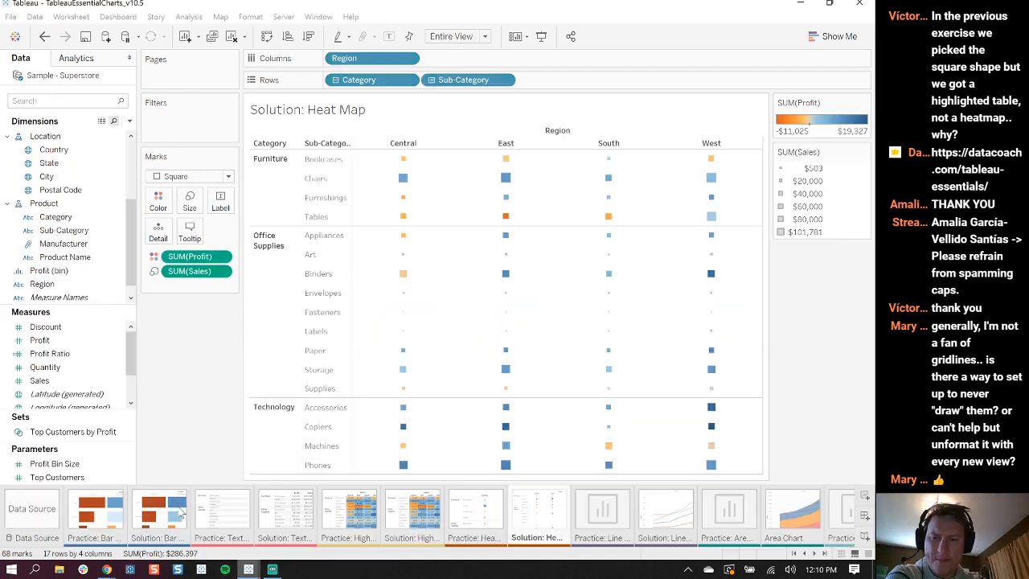
{"action": "left_click", "coordinate": [618, 518]}
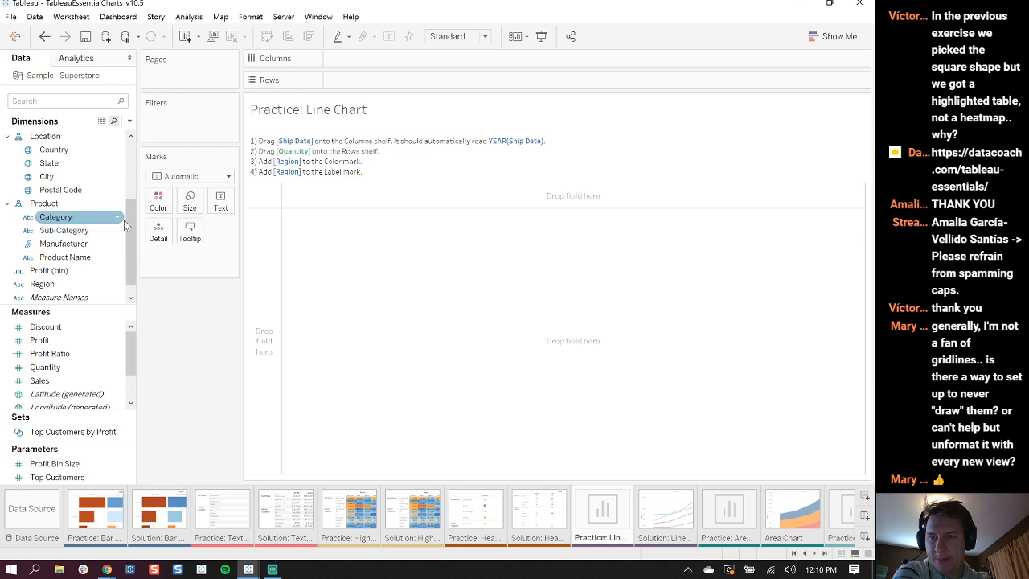
Place the Ship Date dimension on Columns as YEAR(Ship Date) in the Practice: Line Chart worksheet
{"action": "left_click_drag", "start_coordinate": [128, 218], "coordinate": [135, 163]}
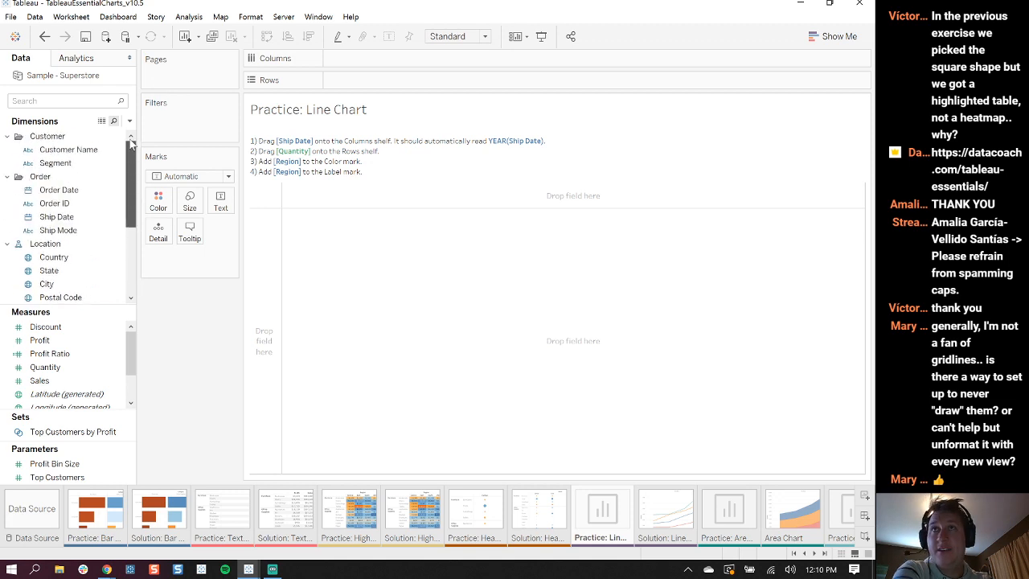
{"action": "left_click", "coordinate": [38, 232]}
{"action": "left_click_drag", "start_coordinate": [50, 217], "coordinate": [352, 64]}
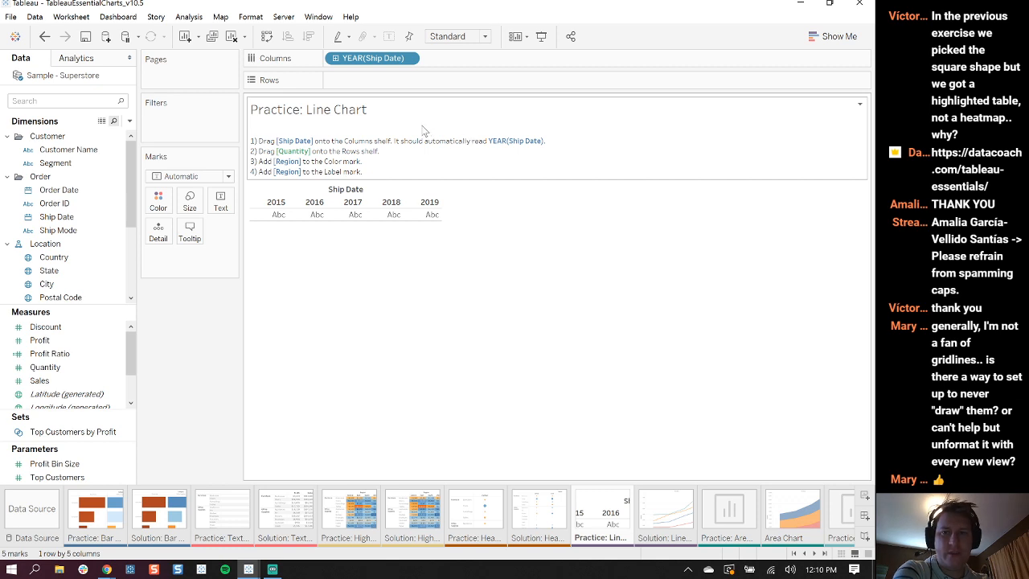
Add the Quantity measure to Rows in the Practice: Line Chart worksheet
{"action": "left_click", "coordinate": [50, 367]}
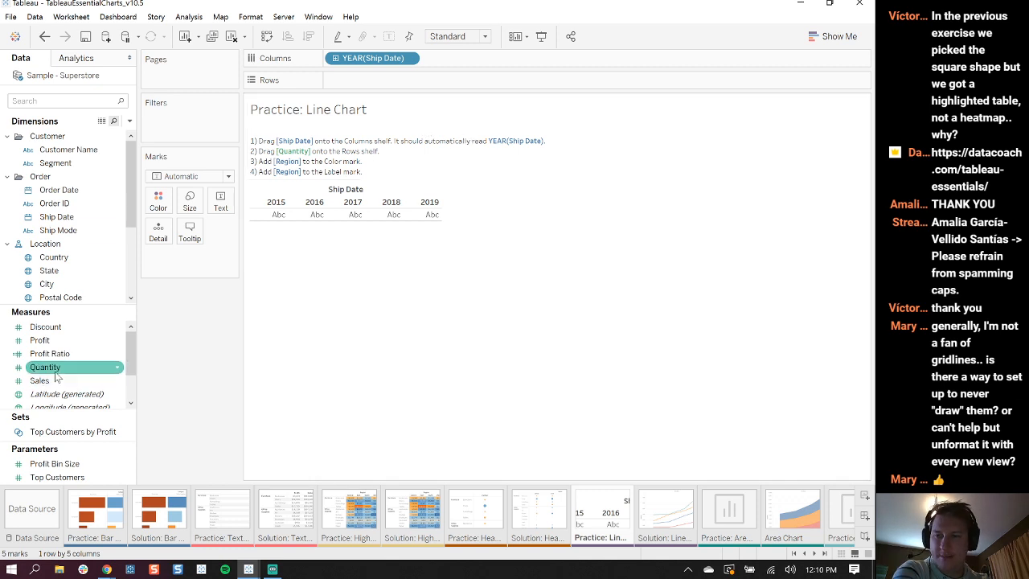
Add Quantity to Rows and color the line chart by Region
{"action": "left_click_drag", "start_coordinate": [55, 374], "coordinate": [387, 85]}
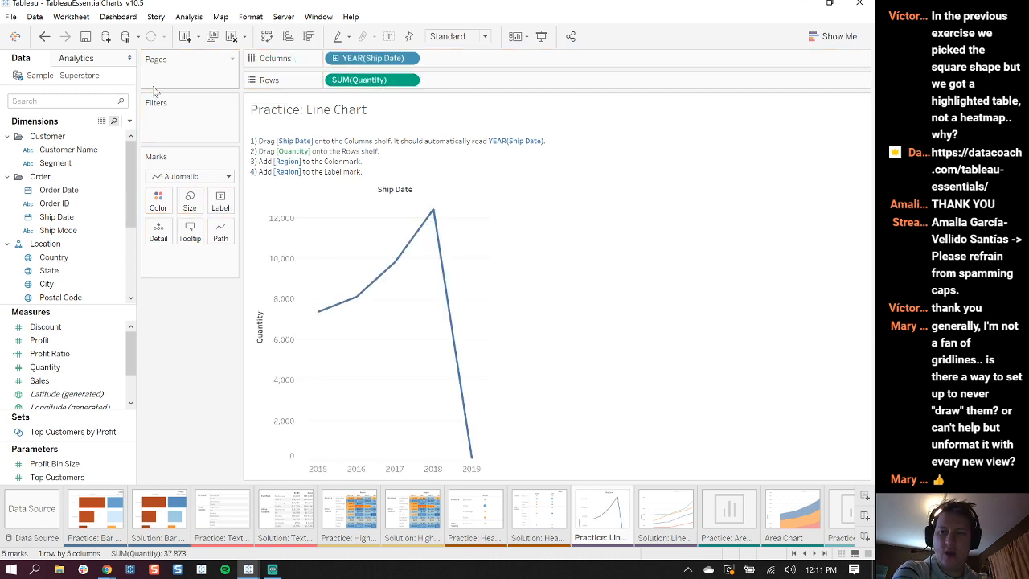
{"action": "left_click_drag", "start_coordinate": [128, 177], "coordinate": [117, 261]}
{"action": "left_click_drag", "start_coordinate": [42, 270], "coordinate": [162, 205]}
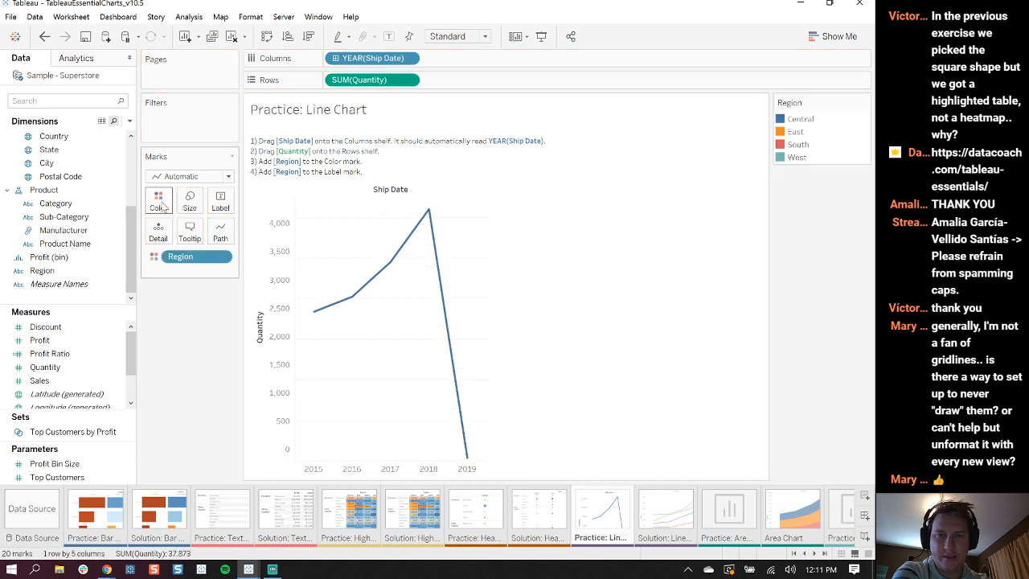
Fit the line chart to Entire View and label its lines with Region
{"action": "left_click", "coordinate": [486, 37]}
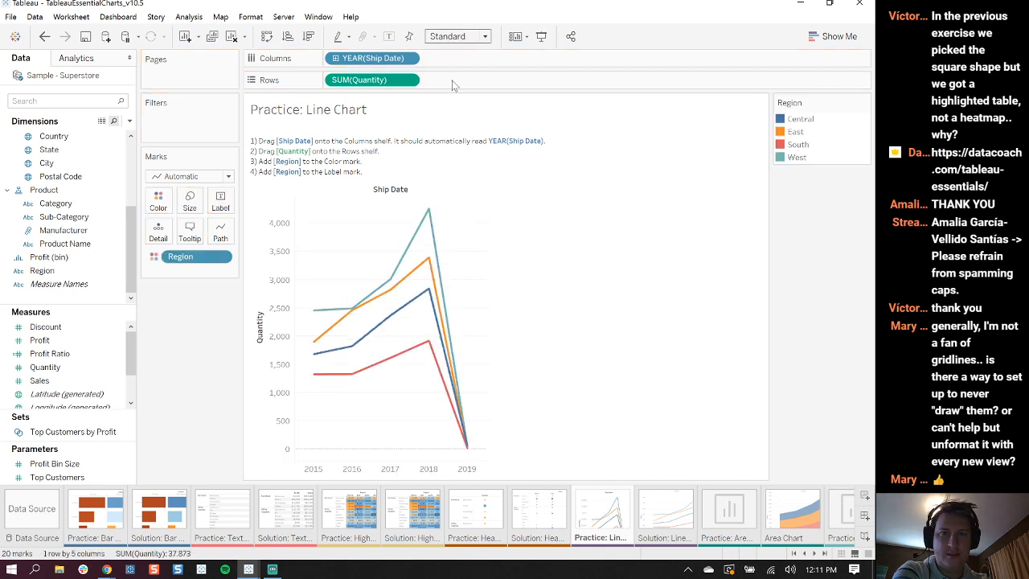
{"action": "left_click", "coordinate": [449, 81]}
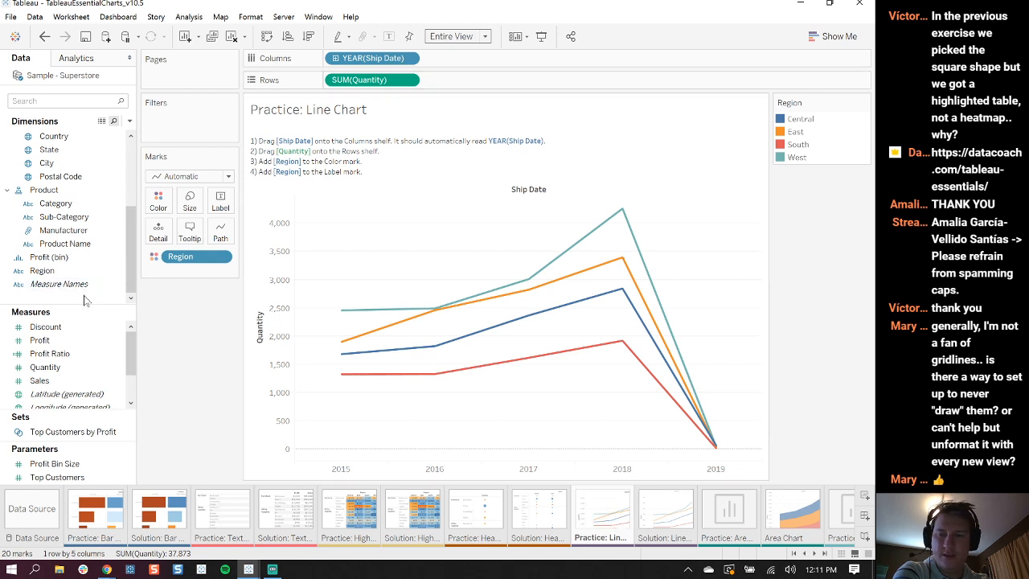
{"action": "left_click_drag", "start_coordinate": [41, 270], "coordinate": [220, 209]}
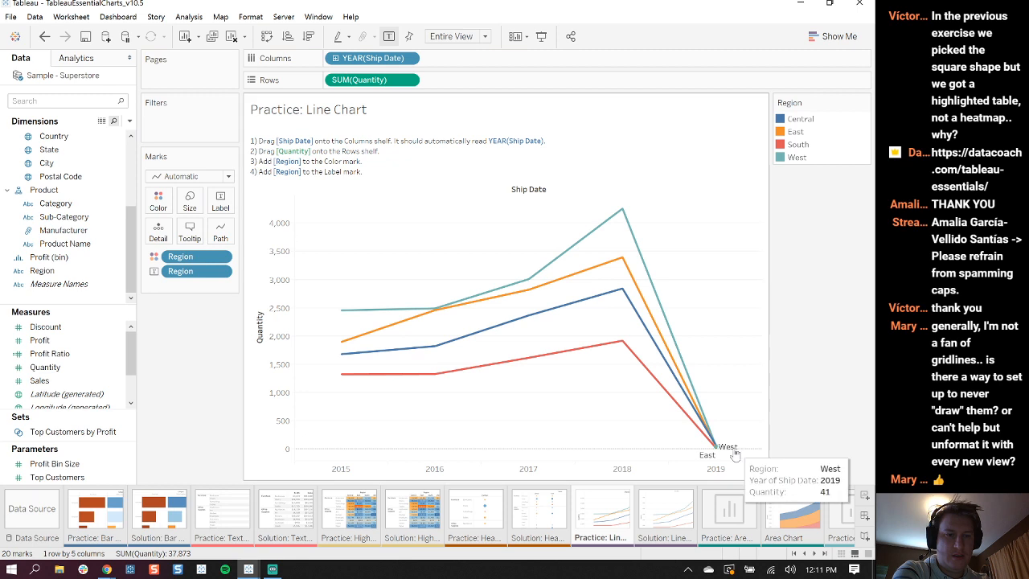
Limit the Region labels to line ends and disallow labels from overlapping other marks
{"action": "left_click", "coordinate": [224, 201]}
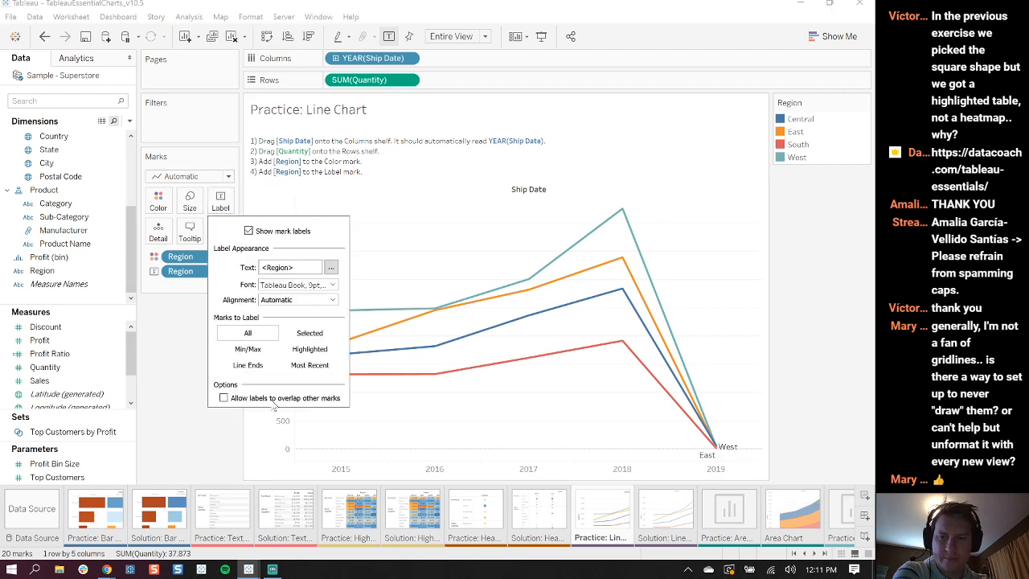
{"action": "left_click", "coordinate": [257, 367]}
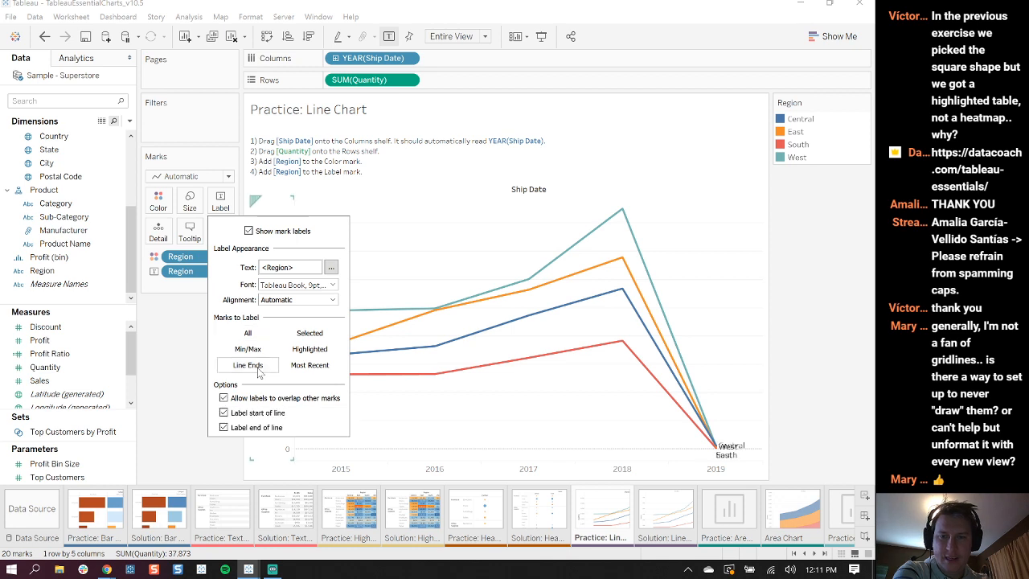
{"action": "left_click", "coordinate": [167, 342]}
{"action": "left_click", "coordinate": [219, 204]}
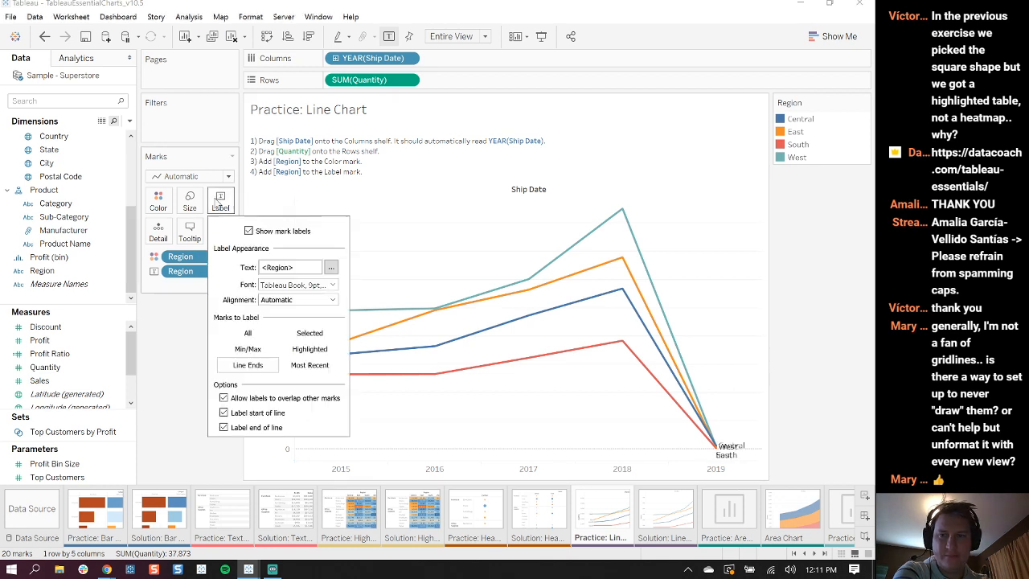
{"action": "left_click", "coordinate": [223, 399]}
{"action": "left_click", "coordinate": [178, 362]}
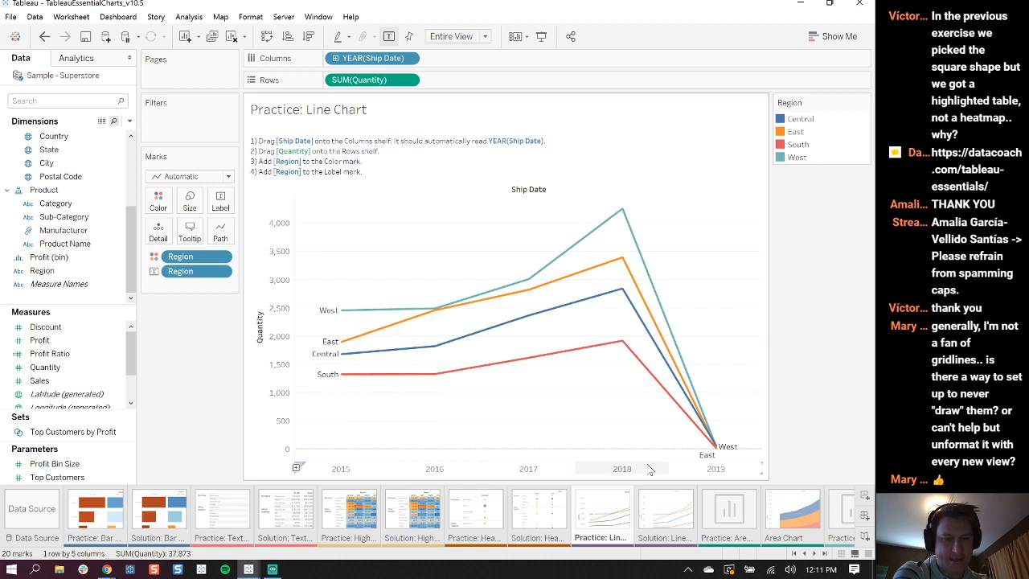
Clear the line chart worksheet and rebuild it with the year of Ship Date on Columns and Quantity on Rows
{"action": "left_click", "coordinate": [232, 37]}
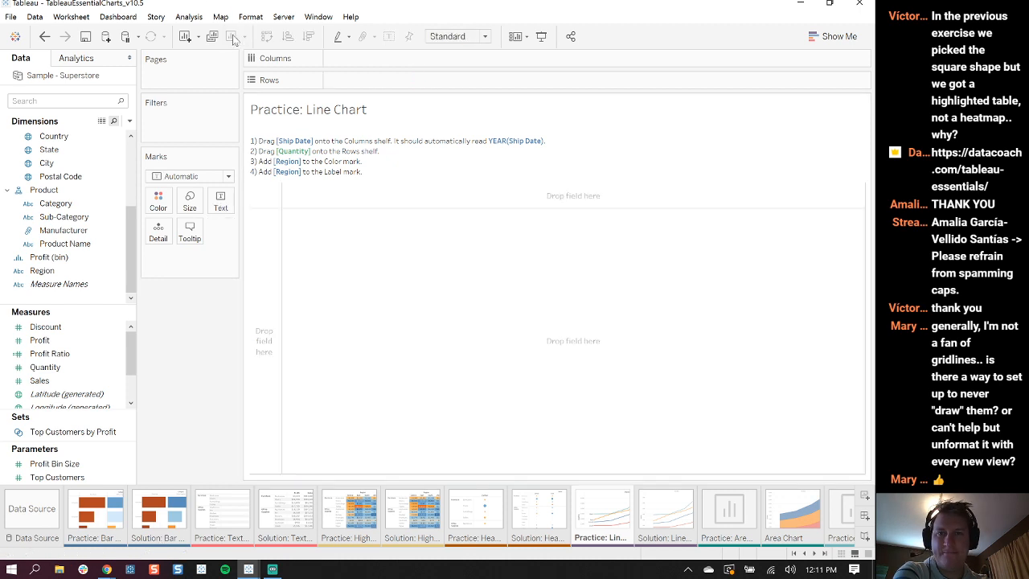
{"action": "scroll", "coordinate": [56, 233], "scroll_direction": "up", "scroll_amount": 3}
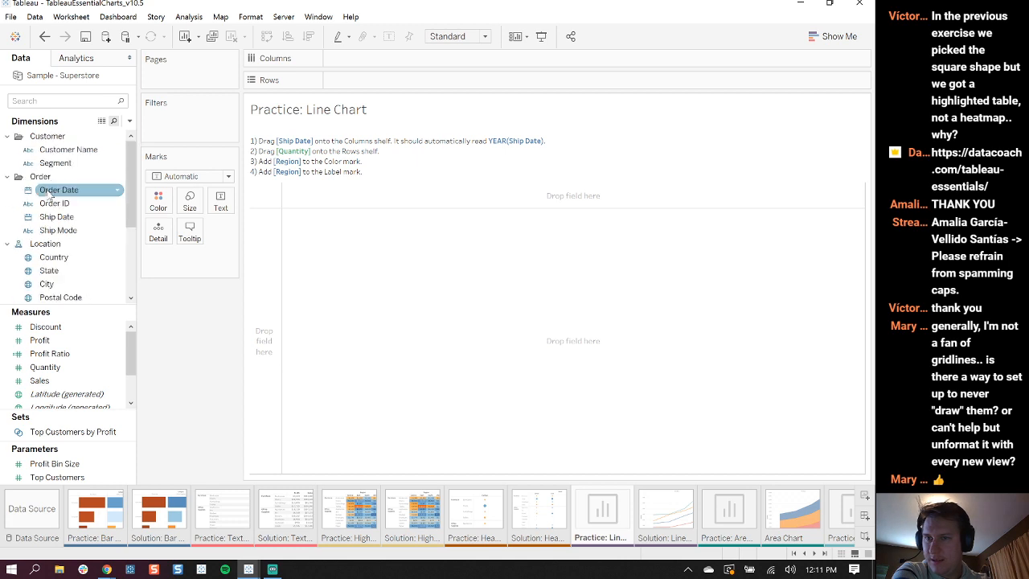
{"action": "left_click_drag", "start_coordinate": [68, 216], "coordinate": [388, 62]}
{"action": "left_click", "coordinate": [49, 368]}
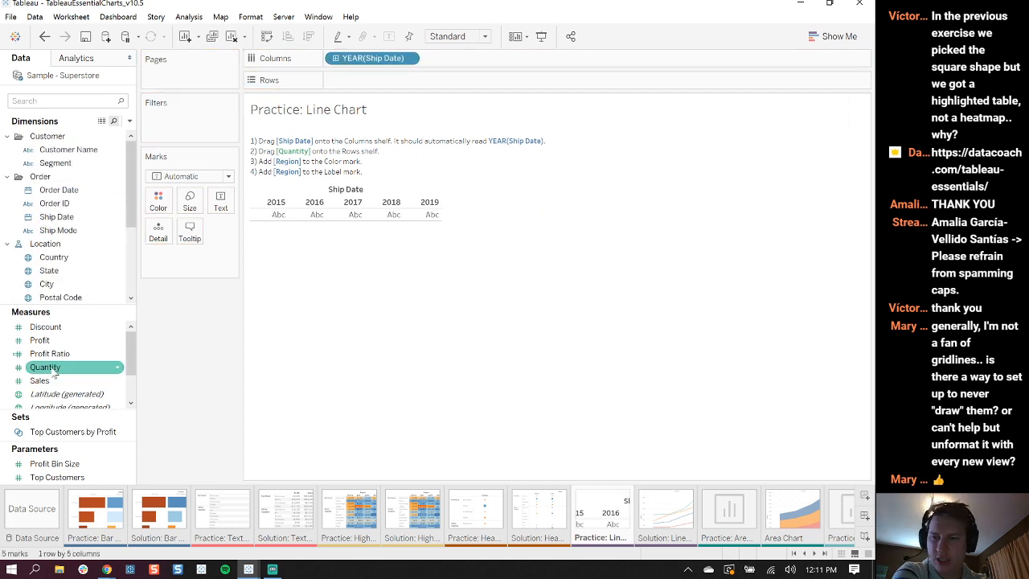
{"action": "mouse_move", "coordinate": [53, 368]}
{"action": "left_mouse_down"}
{"action": "mouse_move", "coordinate": [299, 160]}
{"action": "mouse_move", "coordinate": [363, 83]}
{"action": "left_mouse_up"}
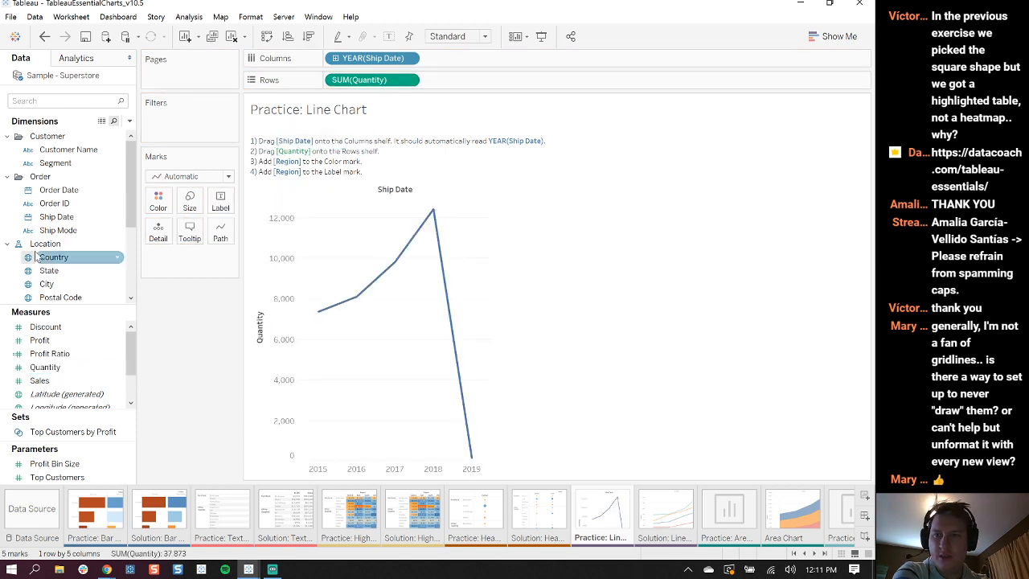
Color the lines by Region and assign Region to the Label mark as well
{"action": "scroll", "coordinate": [72, 231], "scroll_direction": "down", "scroll_amount": 3}
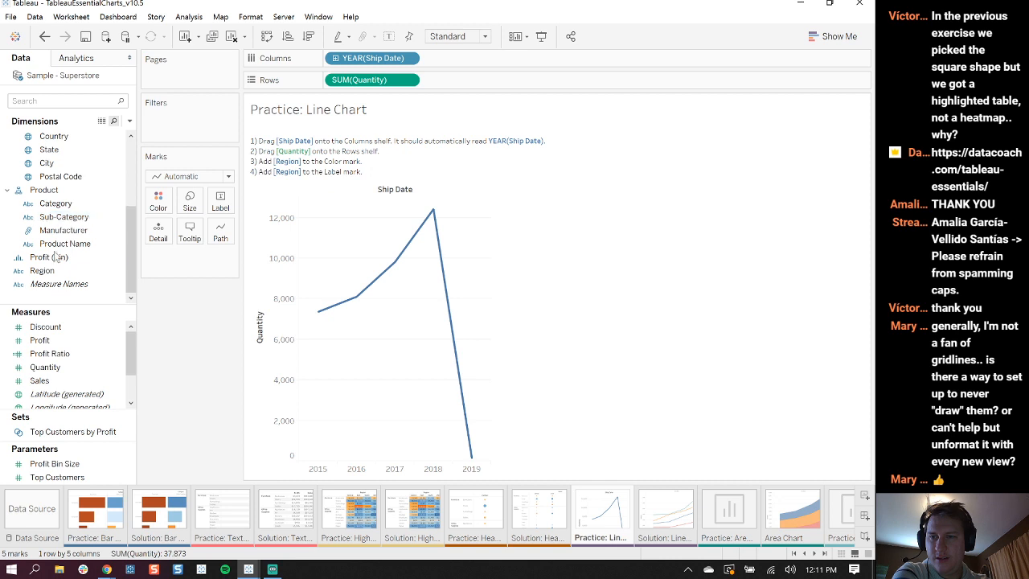
{"action": "left_click_drag", "start_coordinate": [58, 274], "coordinate": [158, 203]}
{"action": "left_click_drag", "start_coordinate": [42, 270], "coordinate": [222, 234]}
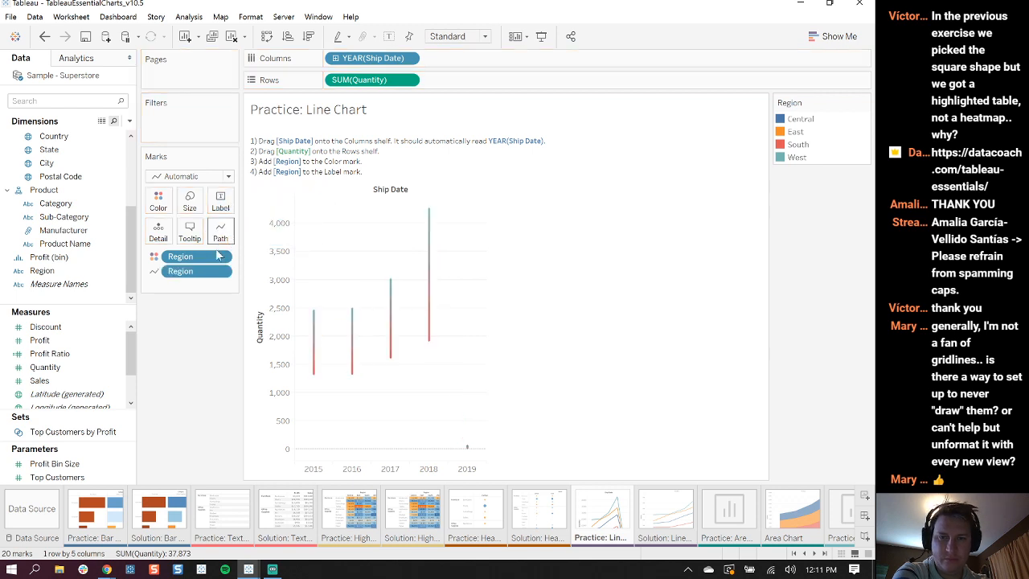
{"action": "left_click_drag", "start_coordinate": [197, 270], "coordinate": [221, 203]}
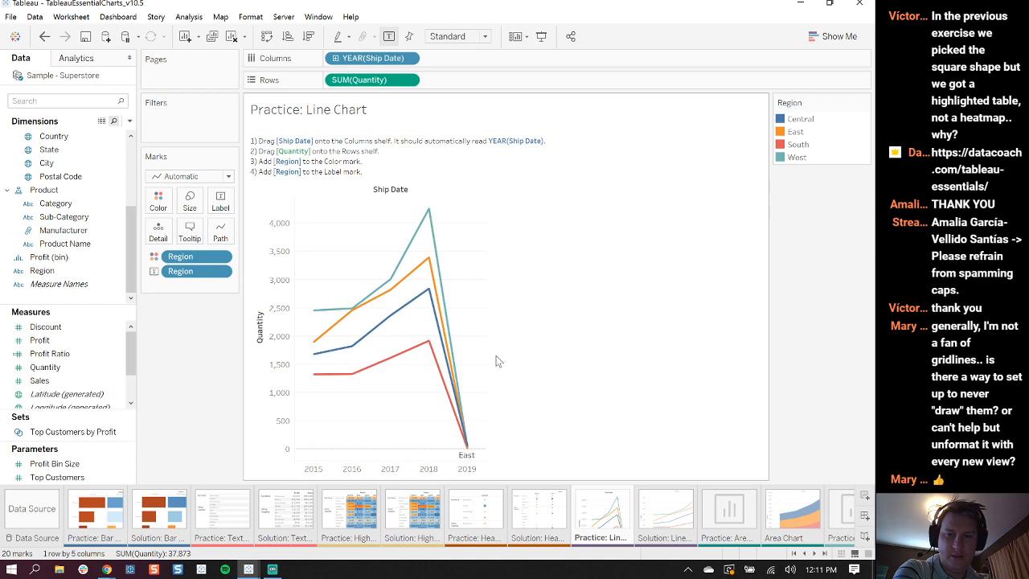
Try the Min/Max label option and restrict the Region labels to selected marks
{"action": "left_click", "coordinate": [221, 201]}
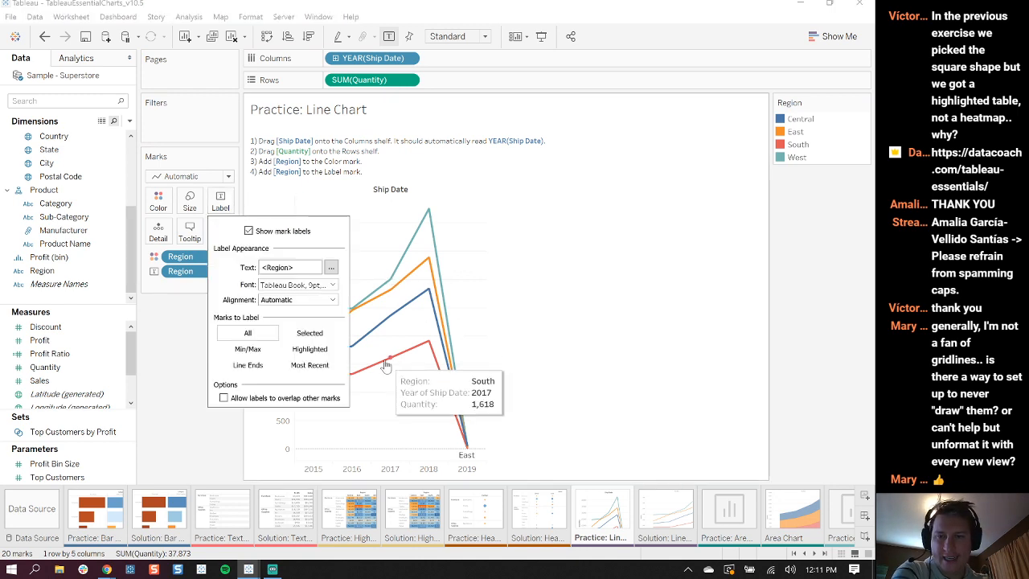
{"action": "left_click", "coordinate": [251, 352]}
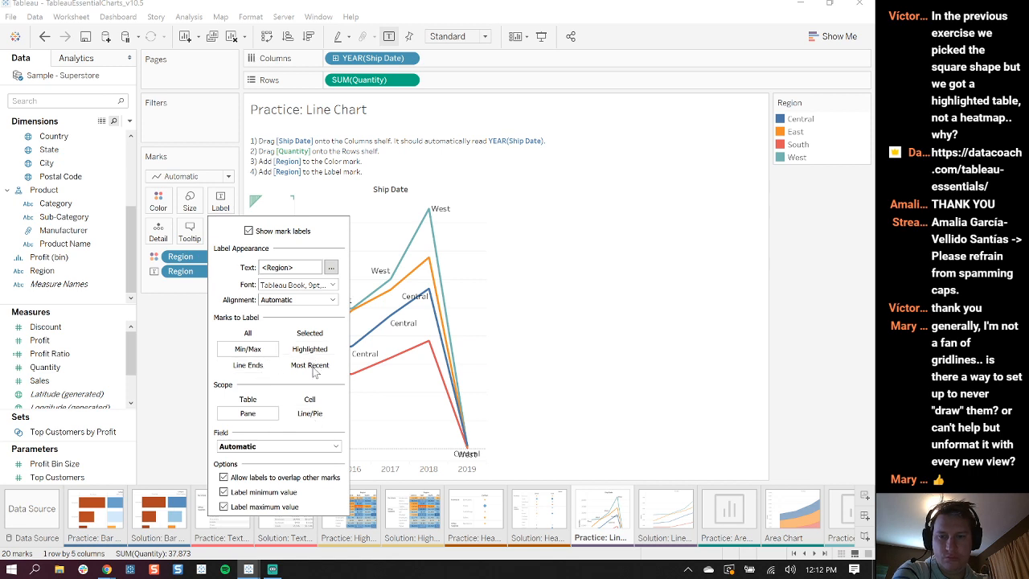
{"action": "left_click", "coordinate": [328, 335]}
{"action": "left_click", "coordinate": [498, 258]}
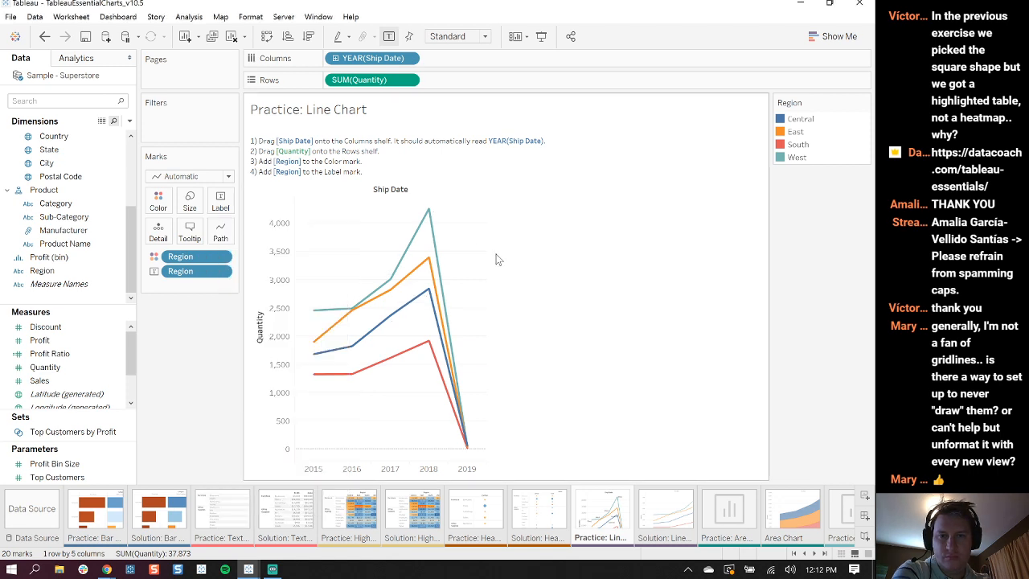
Fit the line chart to Entire View and check the label of the West region's 2018 point by selecting it
{"action": "left_click", "coordinate": [456, 36]}
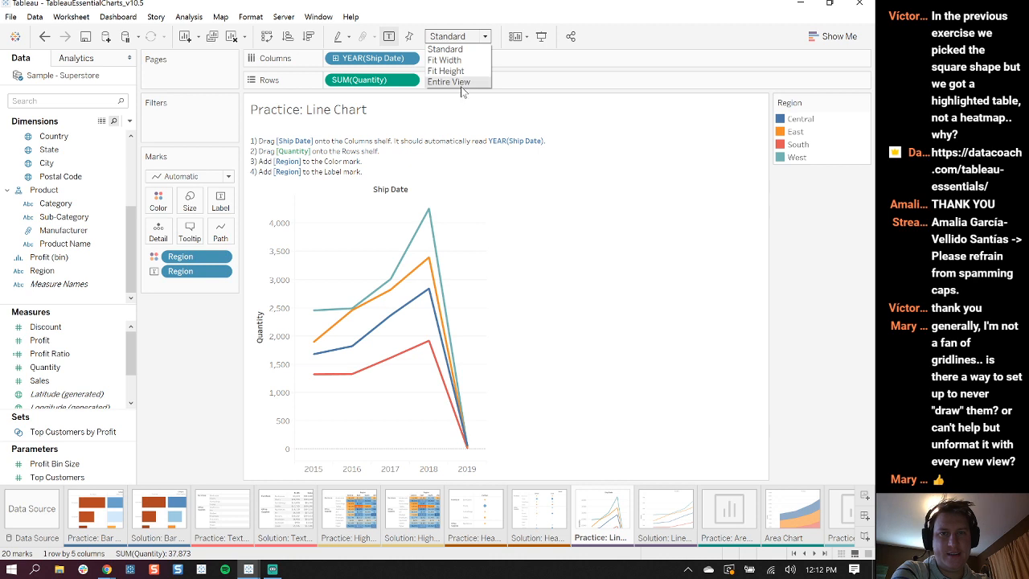
{"action": "left_click", "coordinate": [461, 86]}
{"action": "left_click", "coordinate": [621, 209]}
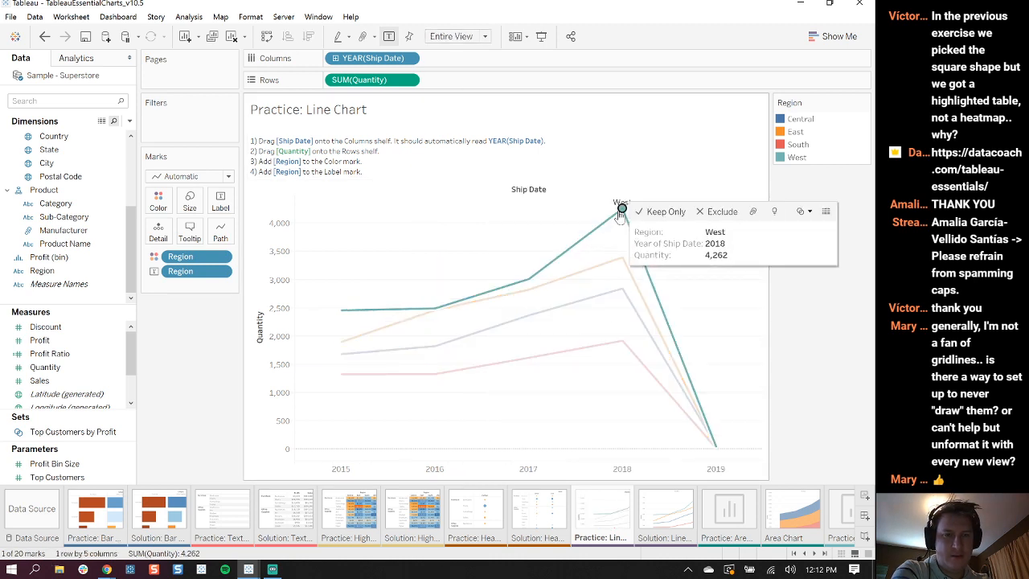
{"action": "left_click", "coordinate": [621, 210]}
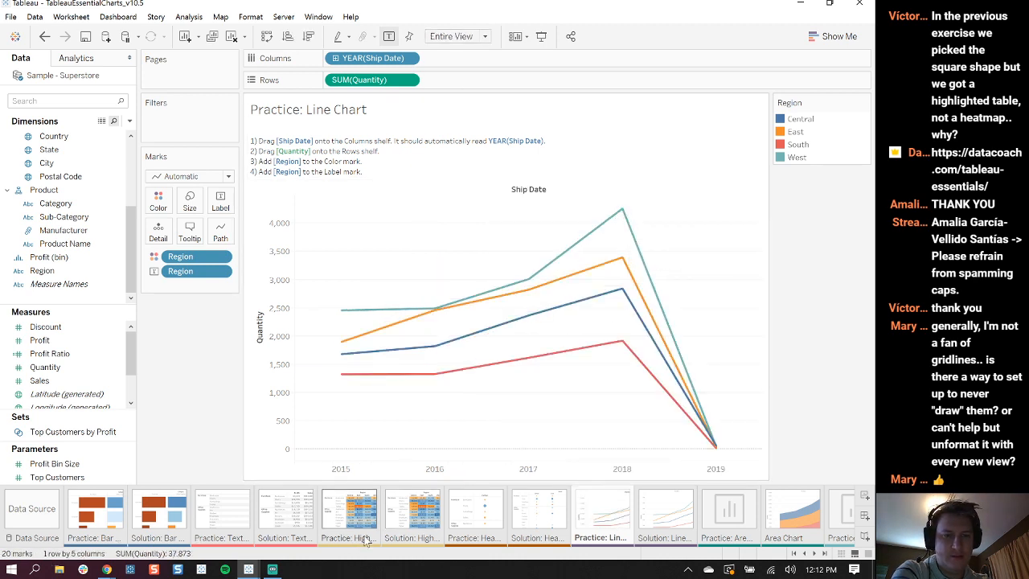
Compare with the Solution: Line Chart sheet and exclude 2019 from the practice line chart
{"action": "left_click", "coordinate": [671, 524]}
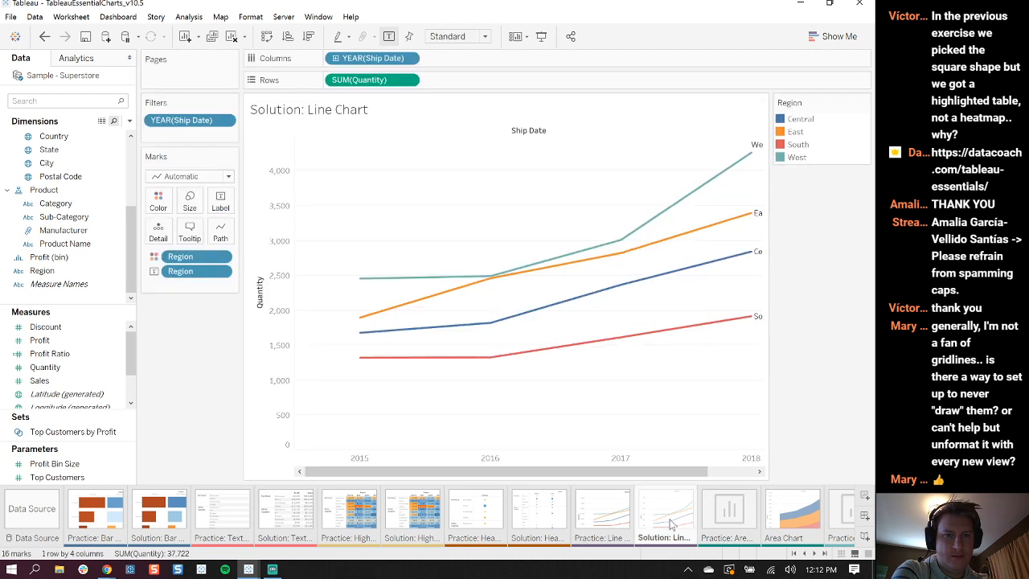
{"action": "left_click", "coordinate": [610, 514]}
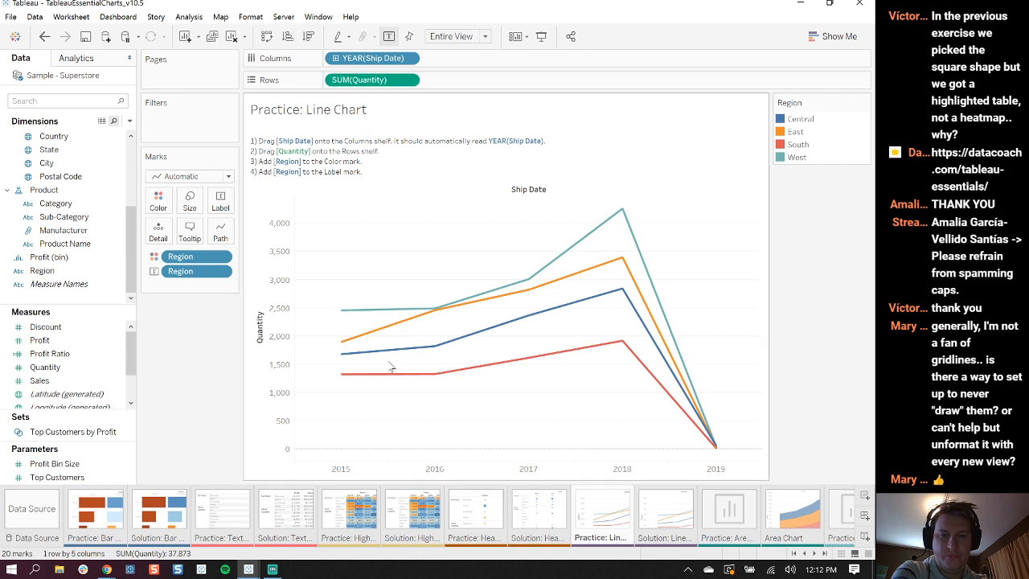
{"action": "right_click", "coordinate": [720, 476]}
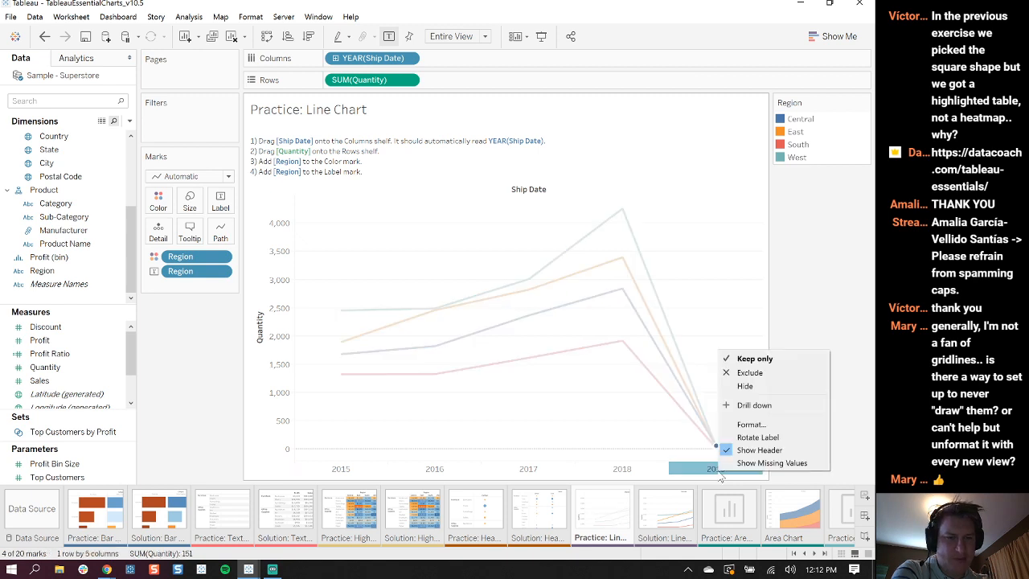
{"action": "left_click", "coordinate": [777, 374]}
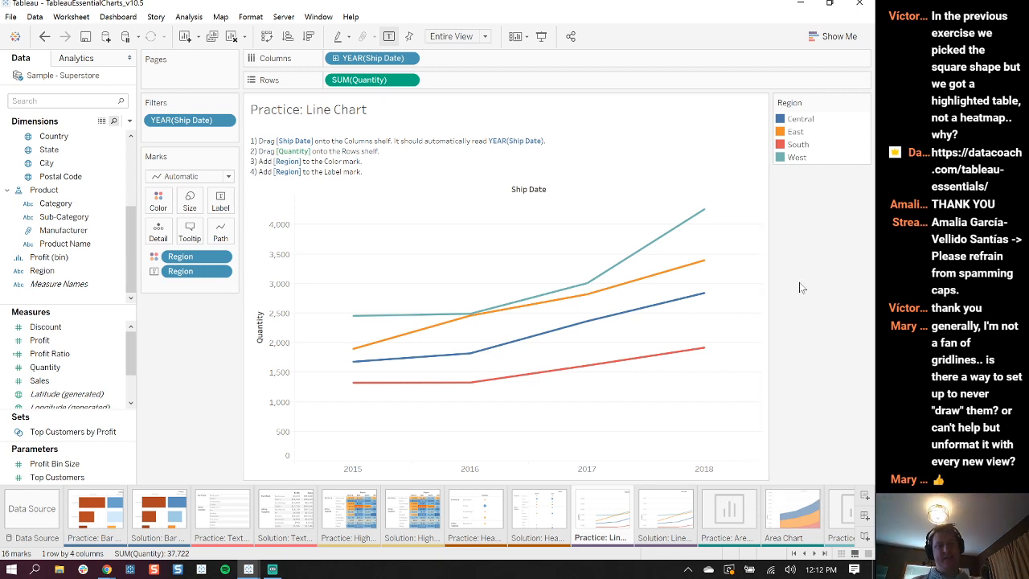
Set the Region labels to apply to all marks in the line chart
{"action": "left_click", "coordinate": [220, 200]}
{"action": "left_click", "coordinate": [261, 333]}
{"action": "left_click", "coordinate": [176, 319]}
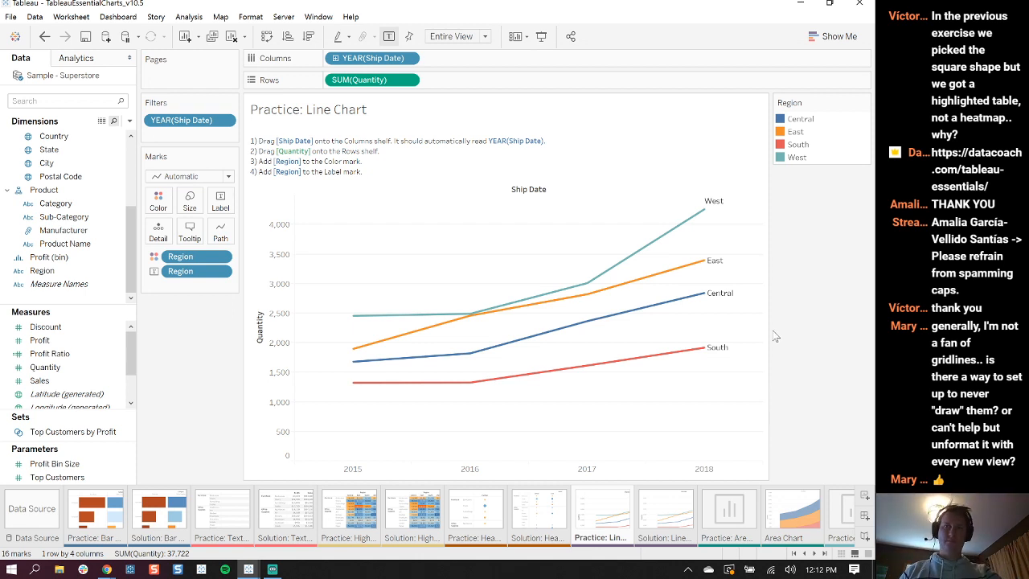
View the finished Area Chart sheet, and on Practice: Area Chart place Ship Date on Columns and Quantity on Rows
{"action": "left_click", "coordinate": [802, 515]}
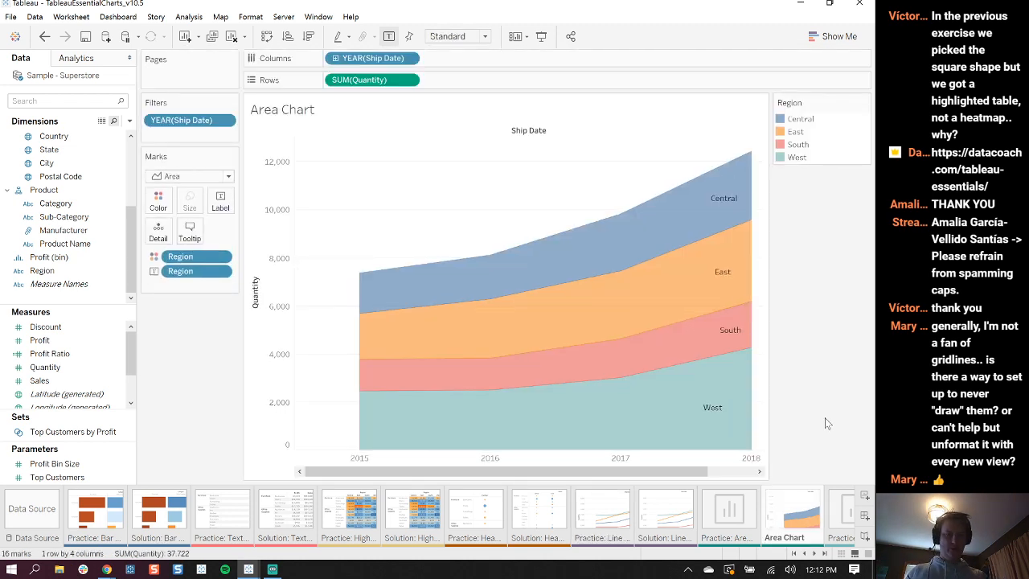
{"action": "left_click", "coordinate": [730, 515]}
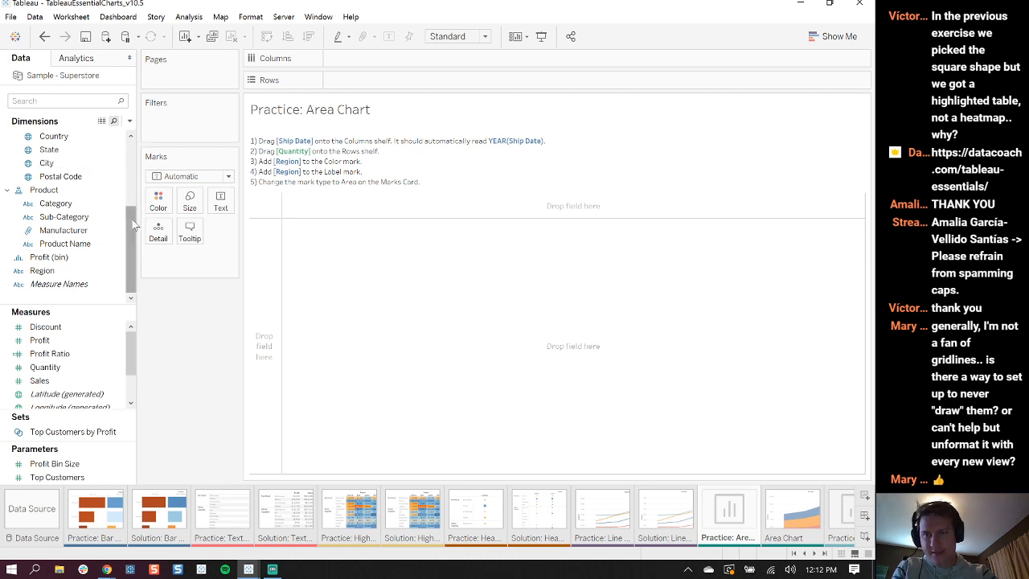
{"action": "left_click_drag", "start_coordinate": [134, 225], "coordinate": [131, 120]}
{"action": "left_click", "coordinate": [79, 164]}
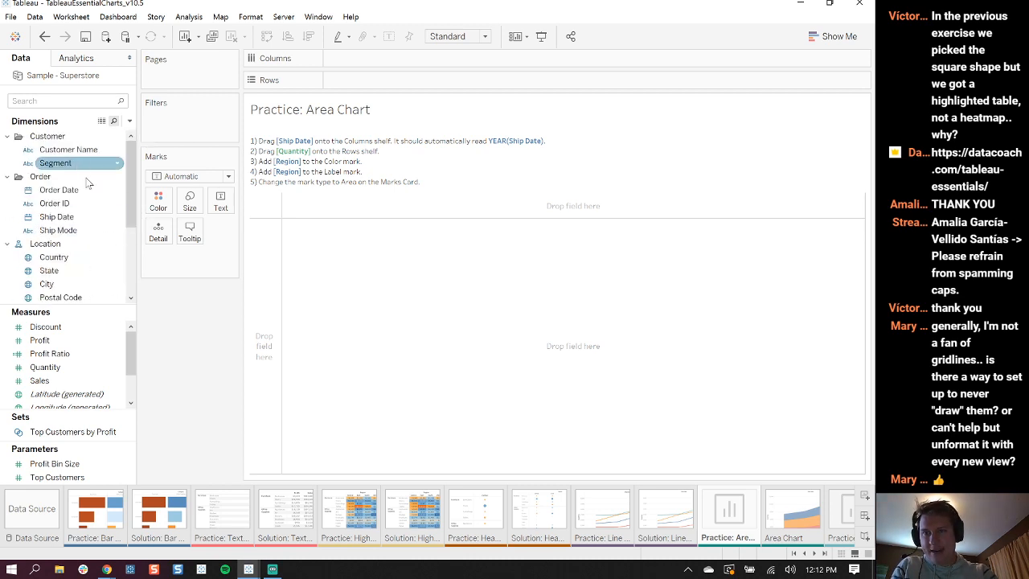
{"action": "left_click_drag", "start_coordinate": [57, 217], "coordinate": [378, 57]}
{"action": "left_click_drag", "start_coordinate": [46, 367], "coordinate": [389, 82]}
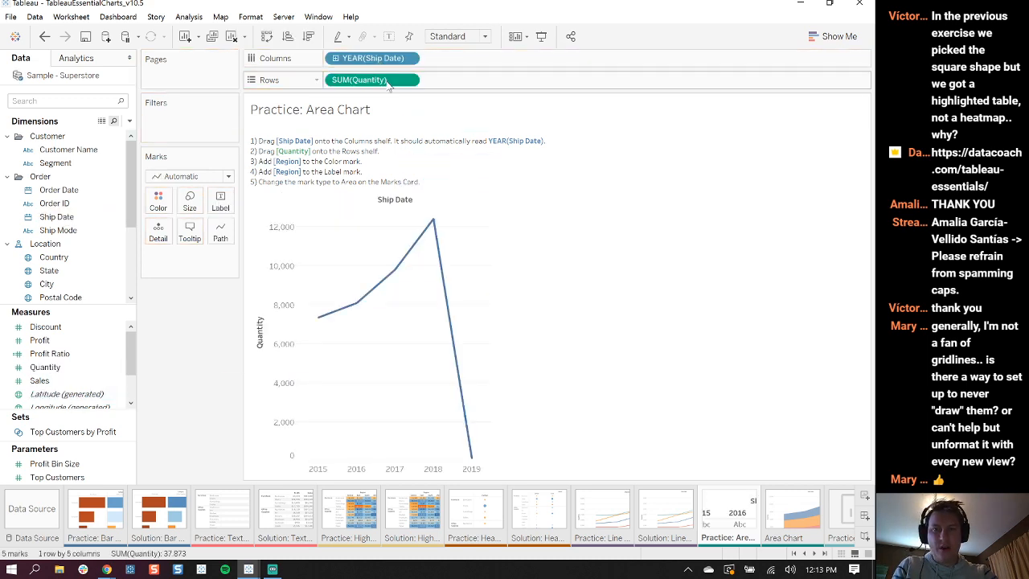
Add Region to both the Color and Label marks of the Practice: Area Chart sheet
{"action": "left_click_drag", "start_coordinate": [129, 165], "coordinate": [129, 233]}
{"action": "left_click_drag", "start_coordinate": [44, 271], "coordinate": [163, 203]}
{"action": "left_click_drag", "start_coordinate": [41, 271], "coordinate": [221, 207]}
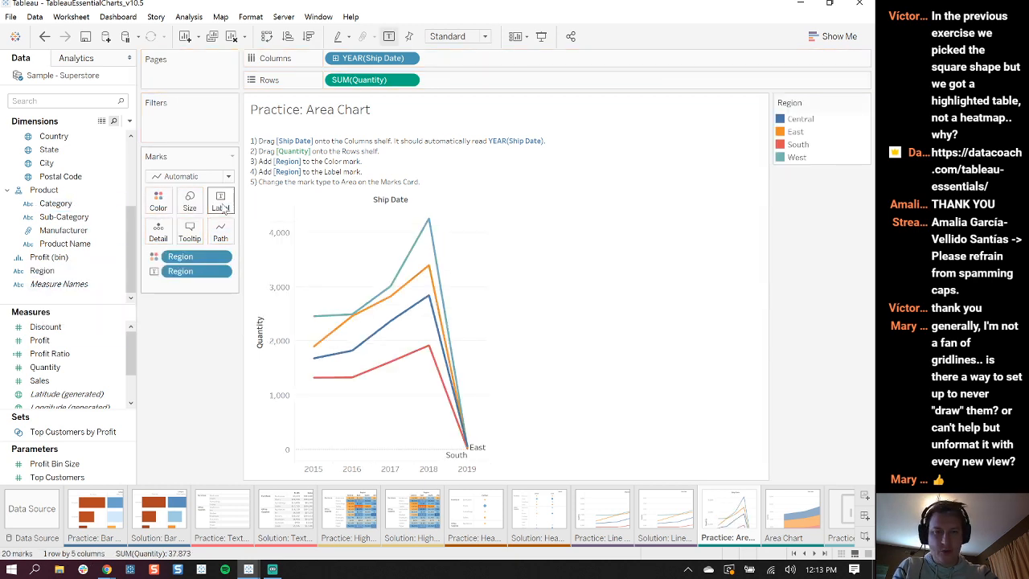
Exclude 2019 from the Practice: Area Chart view and fit it to Entire View
{"action": "right_click", "coordinate": [479, 471]}
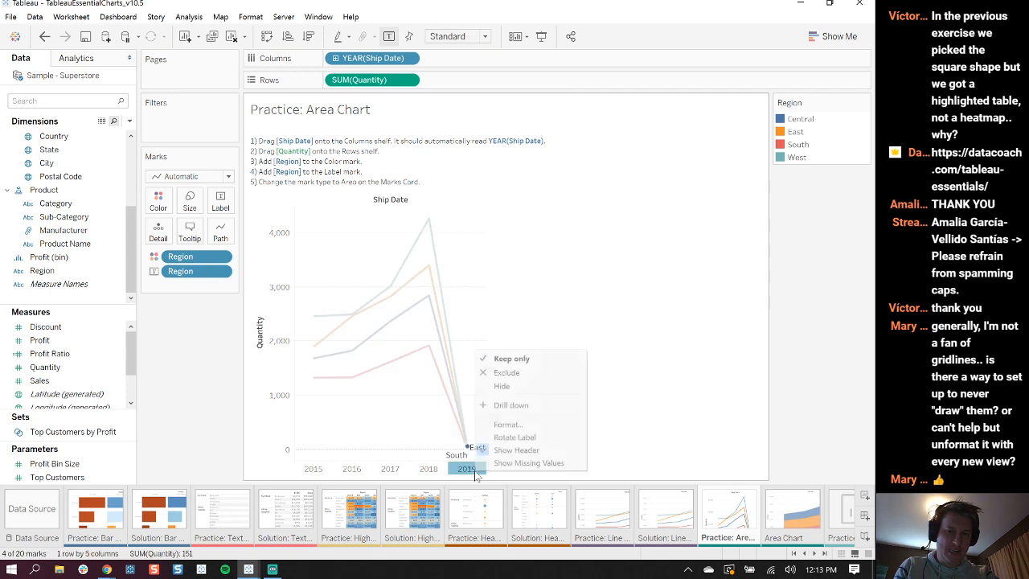
{"action": "left_click", "coordinate": [528, 374]}
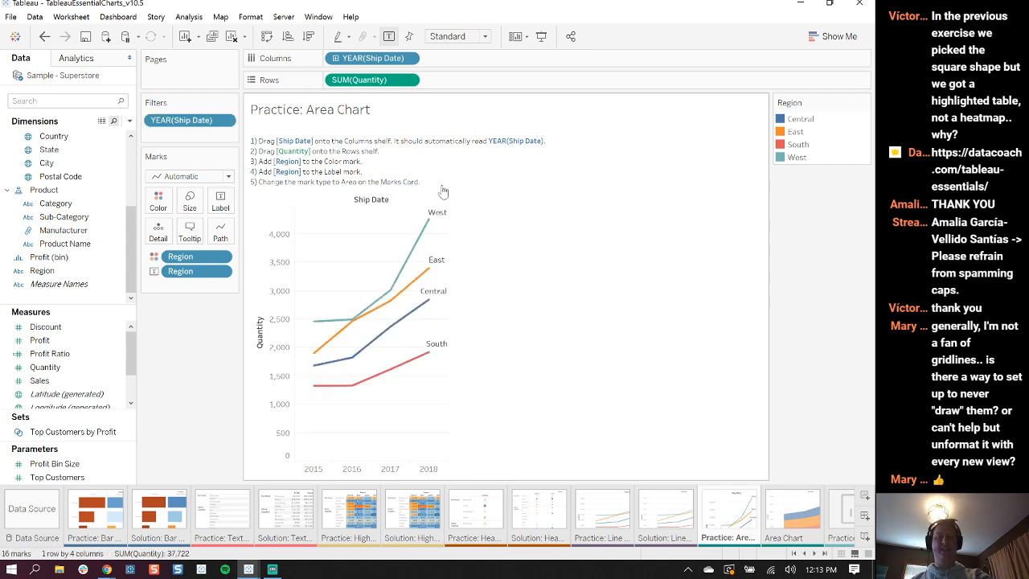
{"action": "left_click", "coordinate": [458, 38]}
{"action": "left_click", "coordinate": [450, 82]}
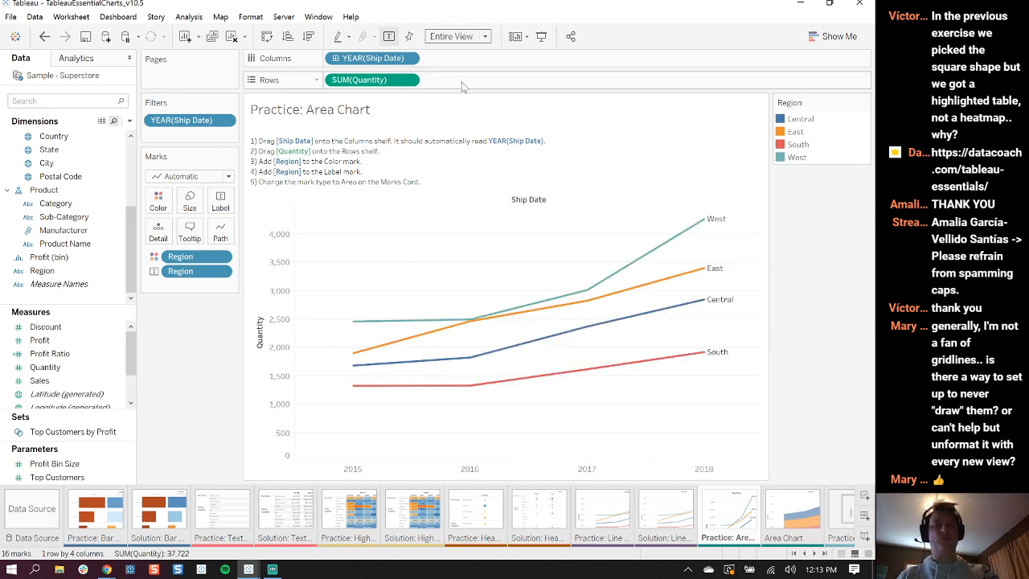
Change the mark type of Practice: Area Chart to Area and open the Practice: Scatter Plot sheet
{"action": "left_click", "coordinate": [227, 177]}
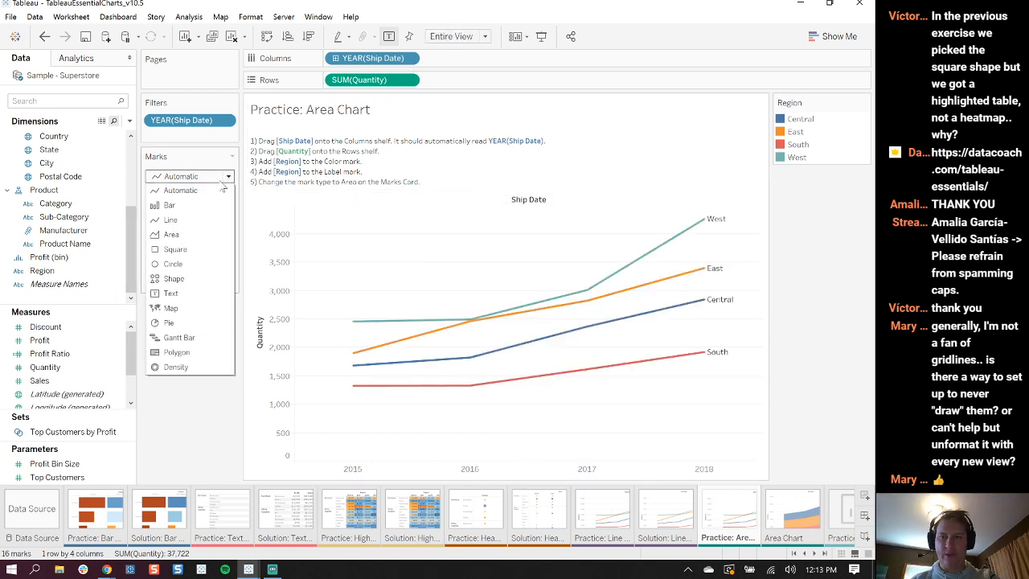
{"action": "left_click", "coordinate": [197, 234]}
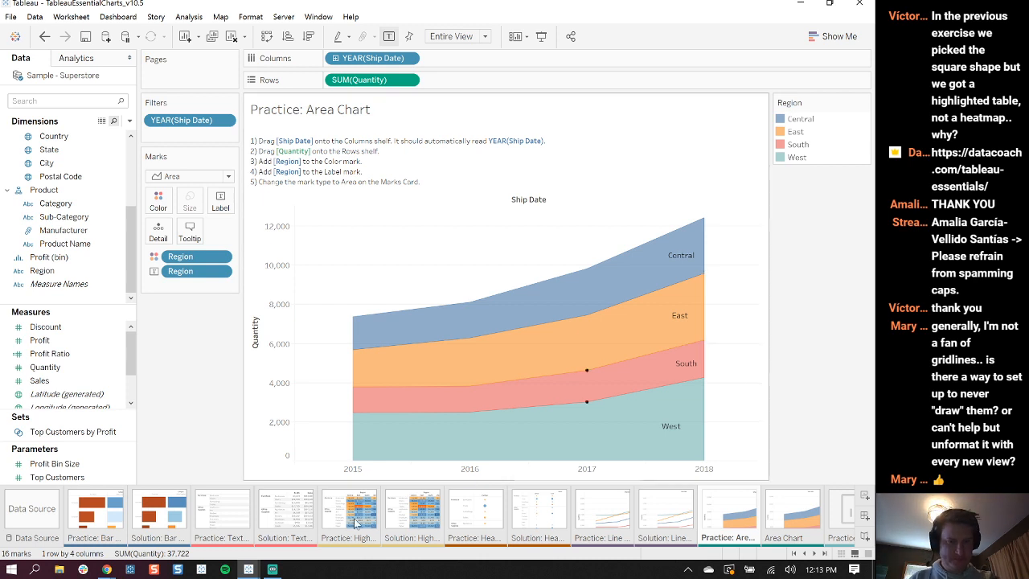
{"action": "left_click", "coordinate": [814, 554]}
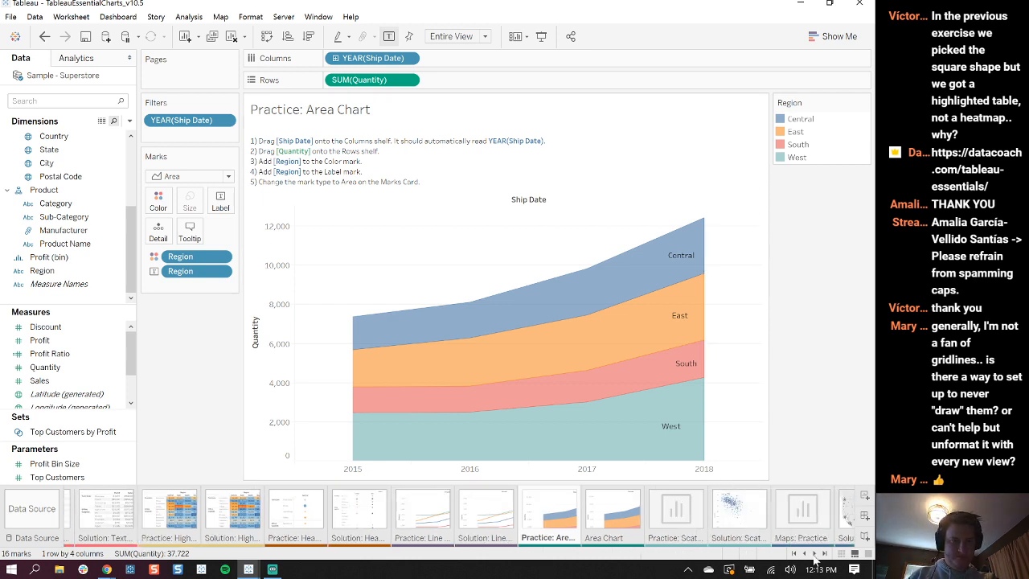
{"action": "left_click", "coordinate": [553, 517]}
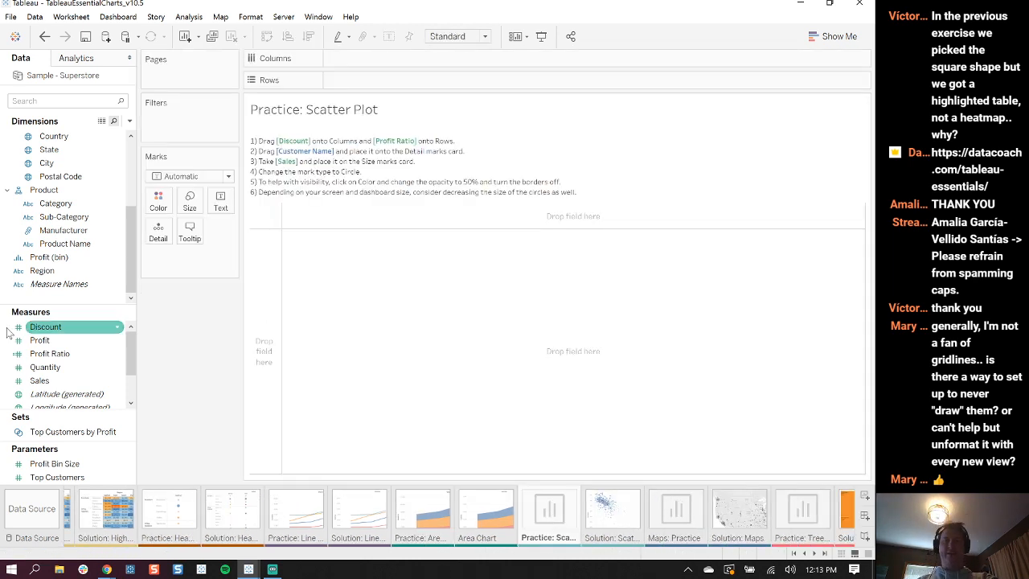
Switch to the Book2 workbook and add a new worksheet after Line Chart
{"action": "mouse_move", "coordinate": [247, 572]}
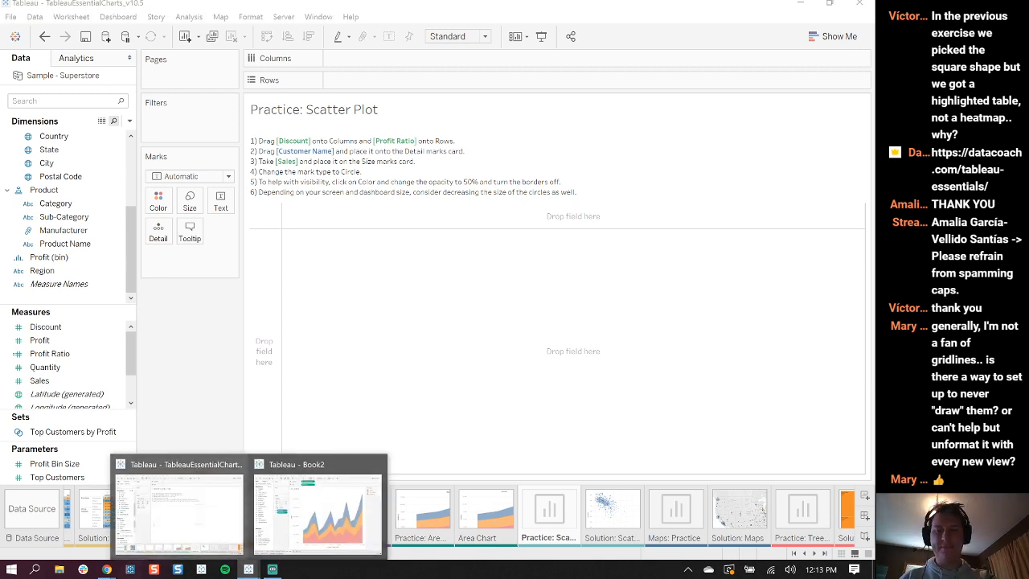
{"action": "left_click", "coordinate": [317, 515]}
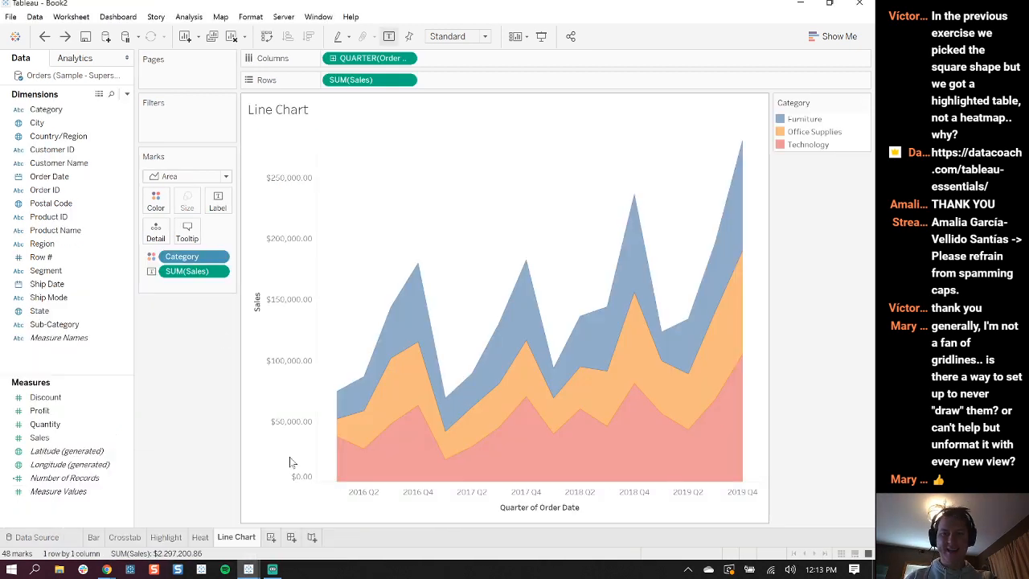
{"action": "left_click", "coordinate": [271, 537]}
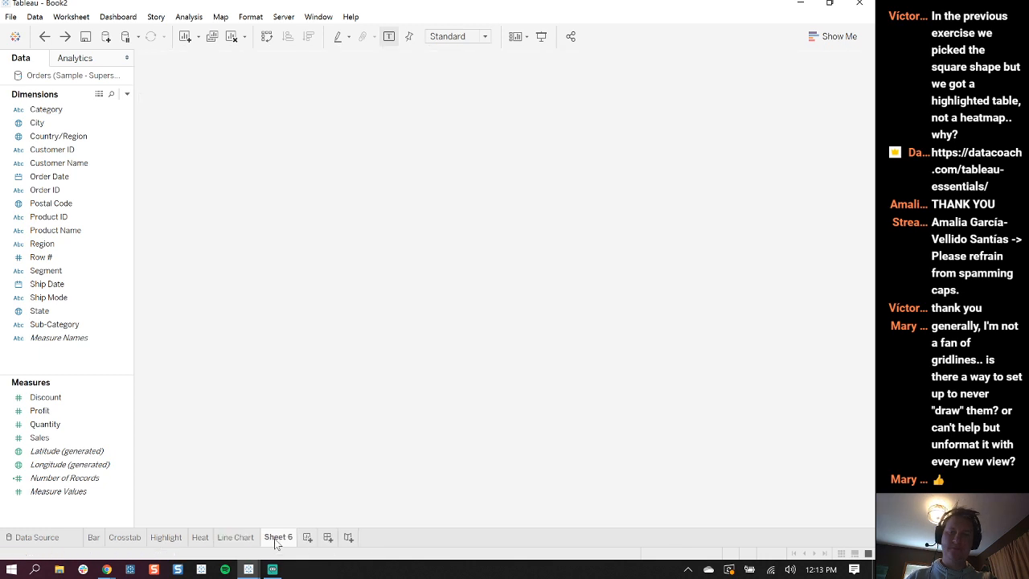
{"action": "left_click", "coordinate": [125, 470]}
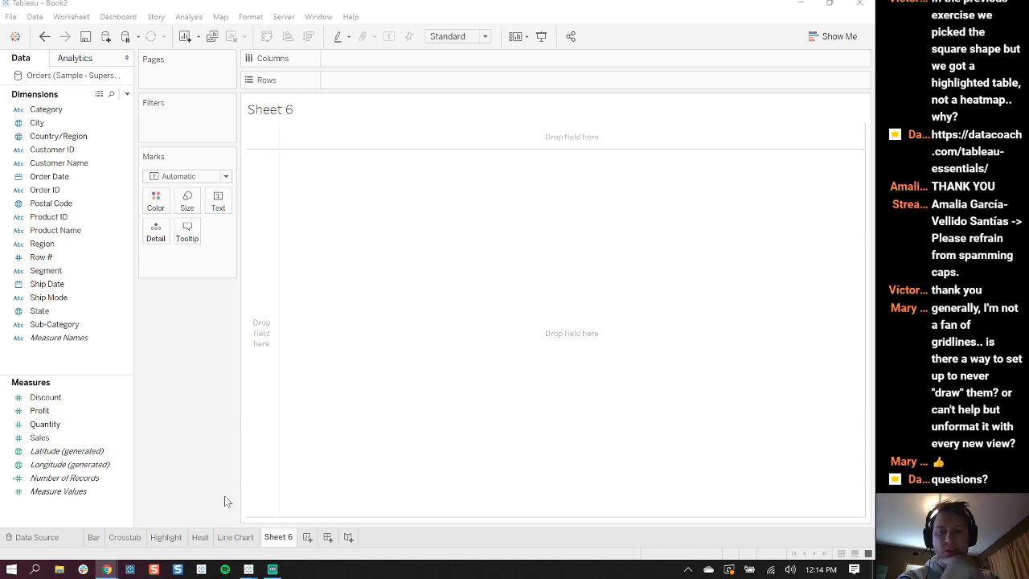
Review the Line Chart sheet and return to the blank Sheet 6
{"action": "left_click", "coordinate": [234, 540]}
{"action": "left_click", "coordinate": [234, 538]}
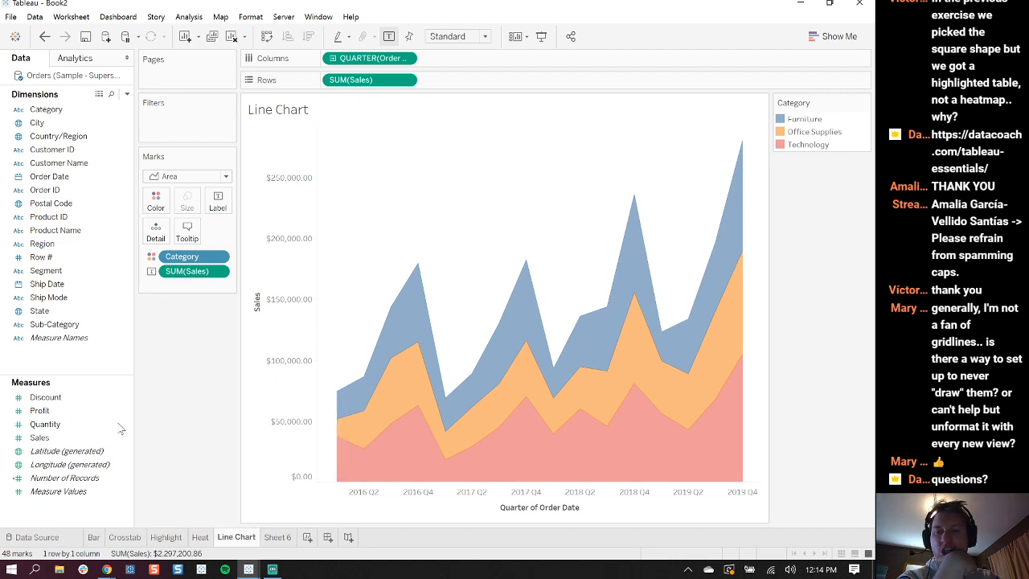
{"action": "left_click", "coordinate": [278, 538]}
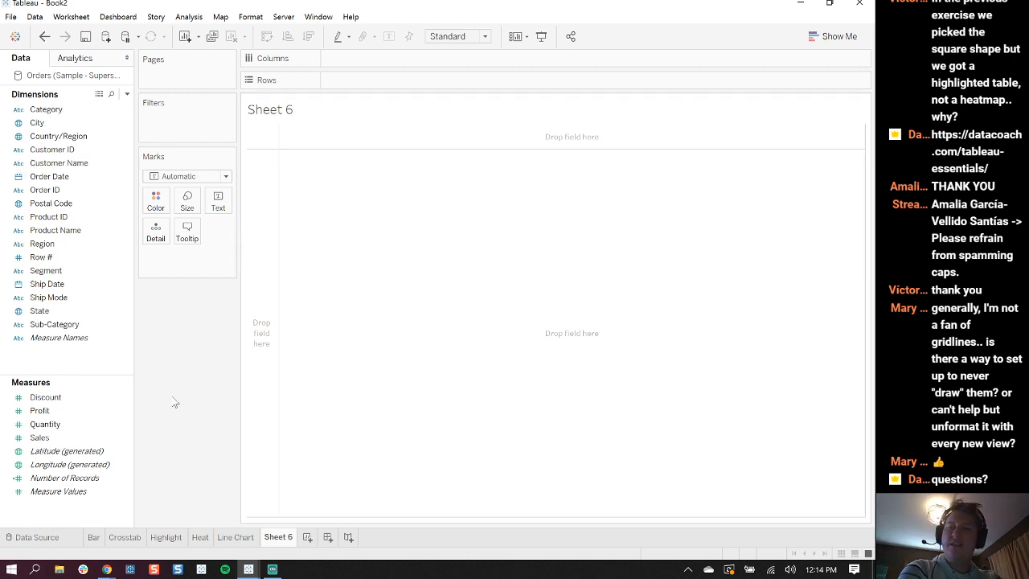
Place Profit on Rows and Sales on Columns in Sheet 6, and fit the chart to Entire View
{"action": "left_click", "coordinate": [70, 412]}
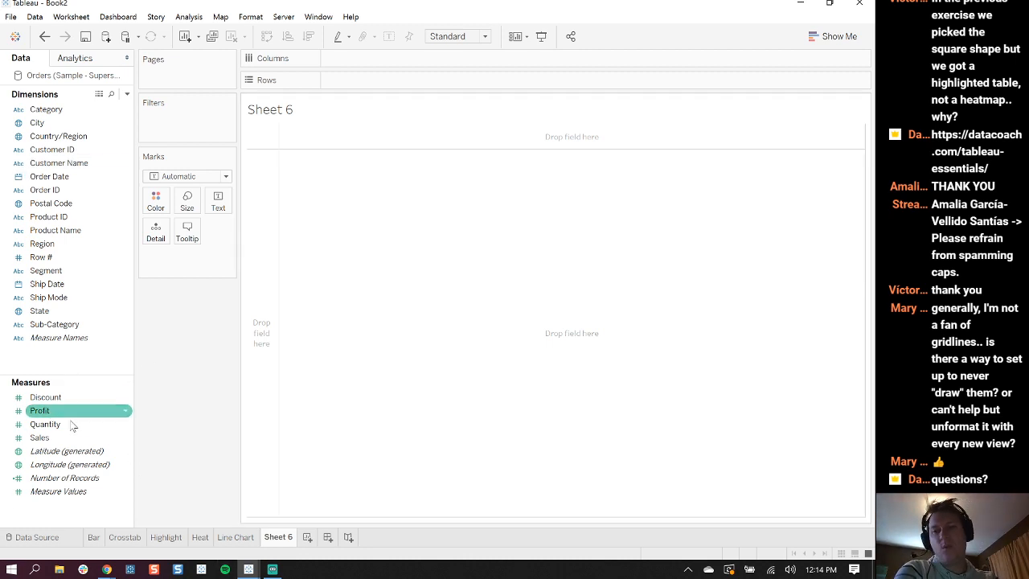
{"action": "double_click", "coordinate": [72, 412]}
{"action": "left_click", "coordinate": [64, 429]}
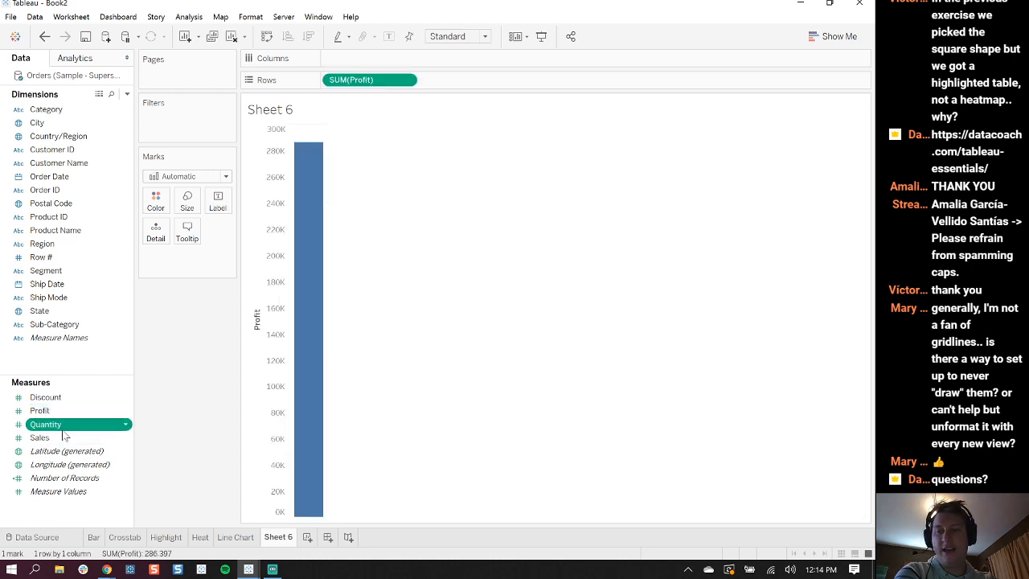
{"action": "double_click", "coordinate": [40, 437]}
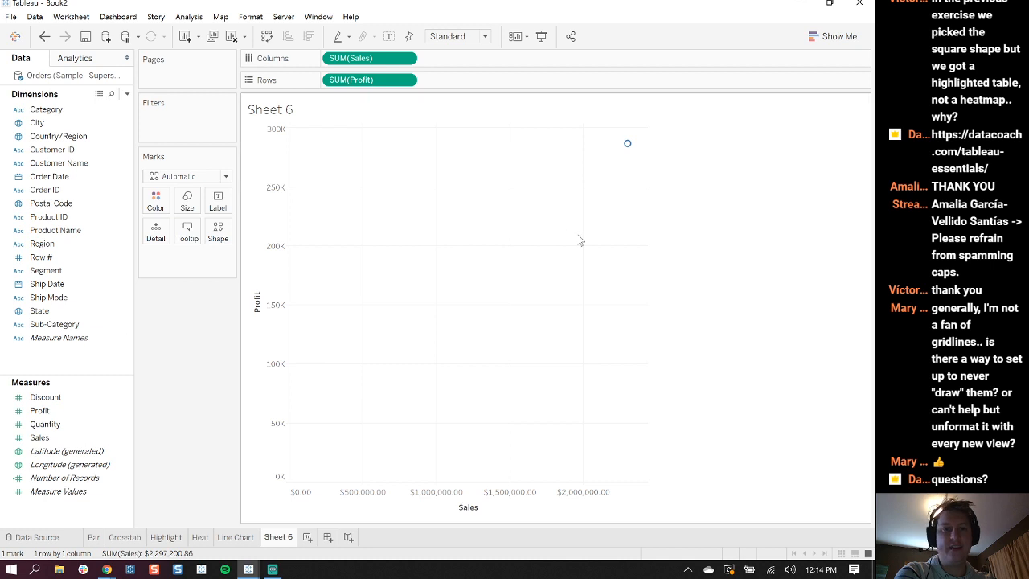
{"action": "left_click", "coordinate": [481, 36]}
{"action": "left_click", "coordinate": [450, 83]}
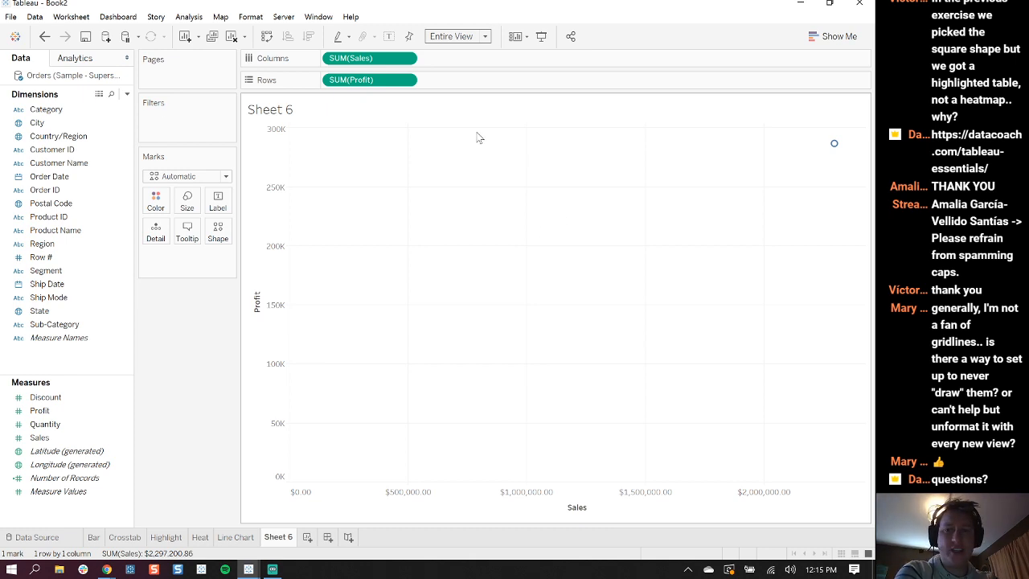
{"action": "mouse_move", "coordinate": [835, 148]}
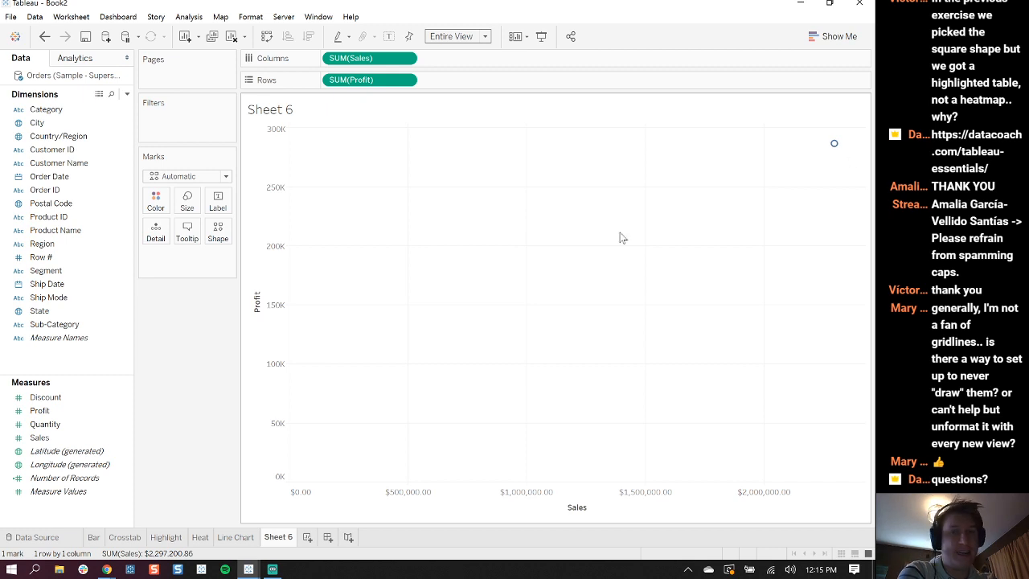
Change the mark type of Sheet 6 to Circle and enlarge the mark
{"action": "left_click", "coordinate": [223, 176]}
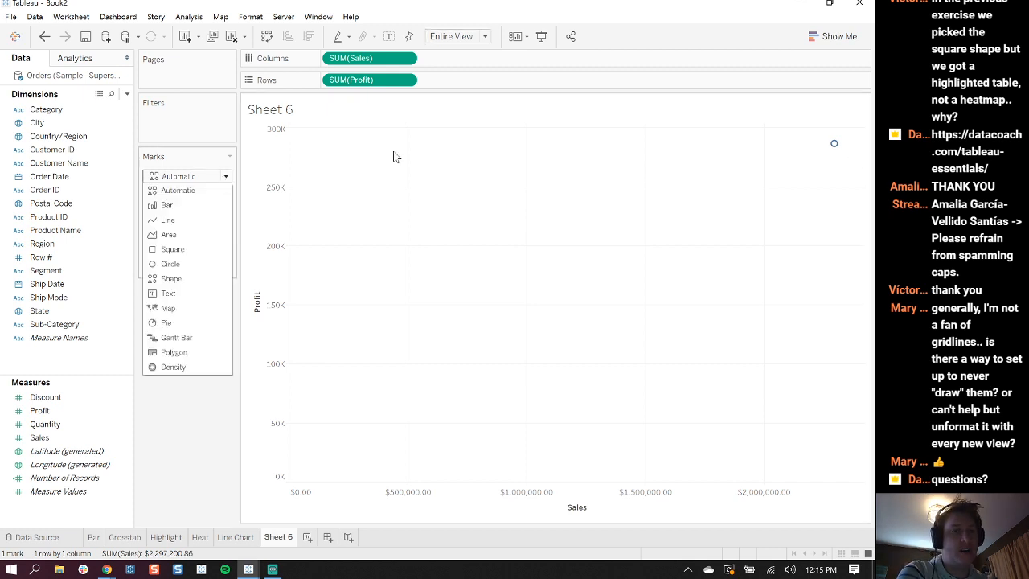
{"action": "left_click", "coordinate": [169, 265]}
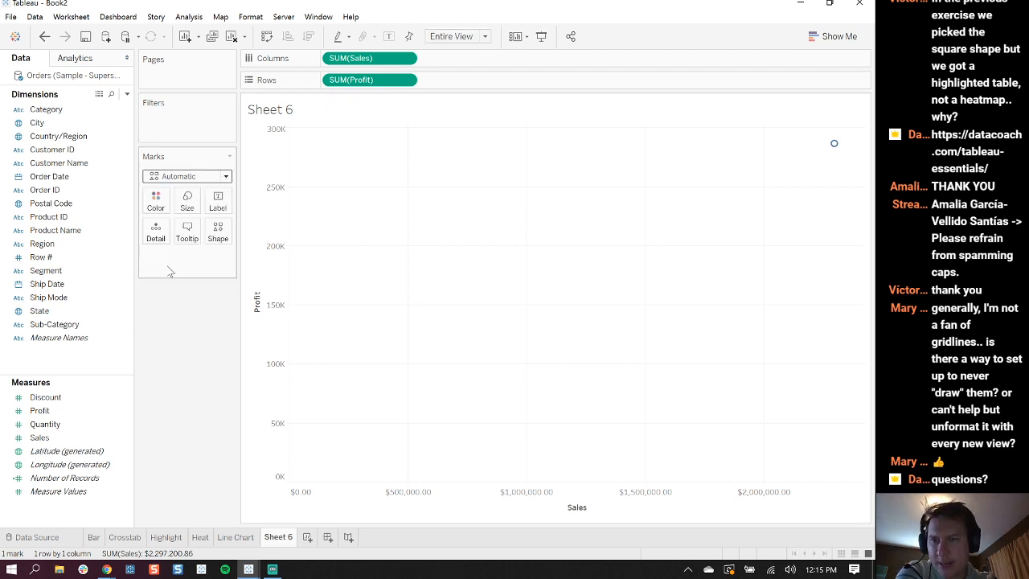
{"action": "left_click", "coordinate": [186, 201]}
{"action": "left_click", "coordinate": [236, 235]}
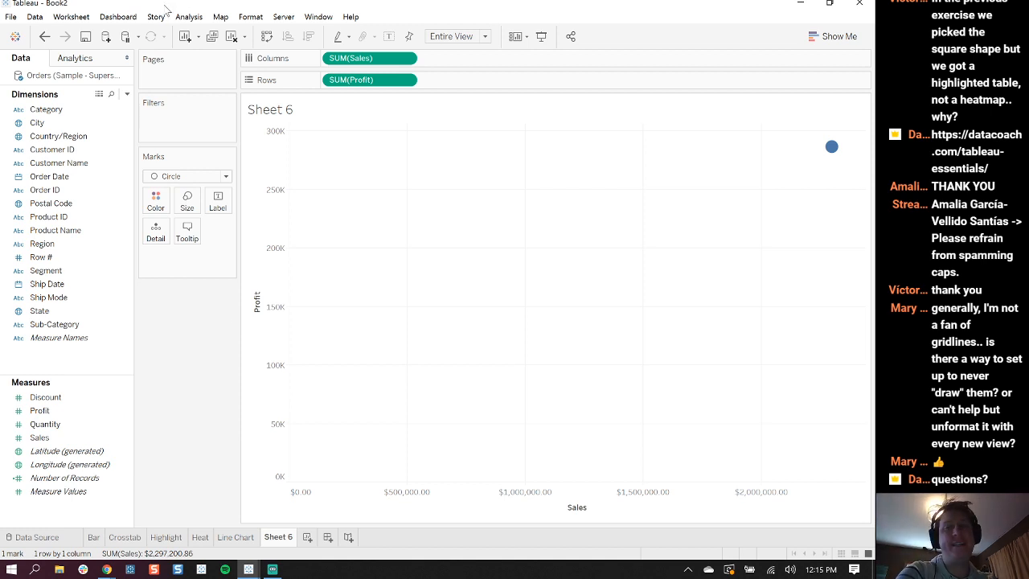
Turn off Aggregate Measures for the Sales and Profit scatter plot and reduce the size of the circles
{"action": "left_click", "coordinate": [193, 18]}
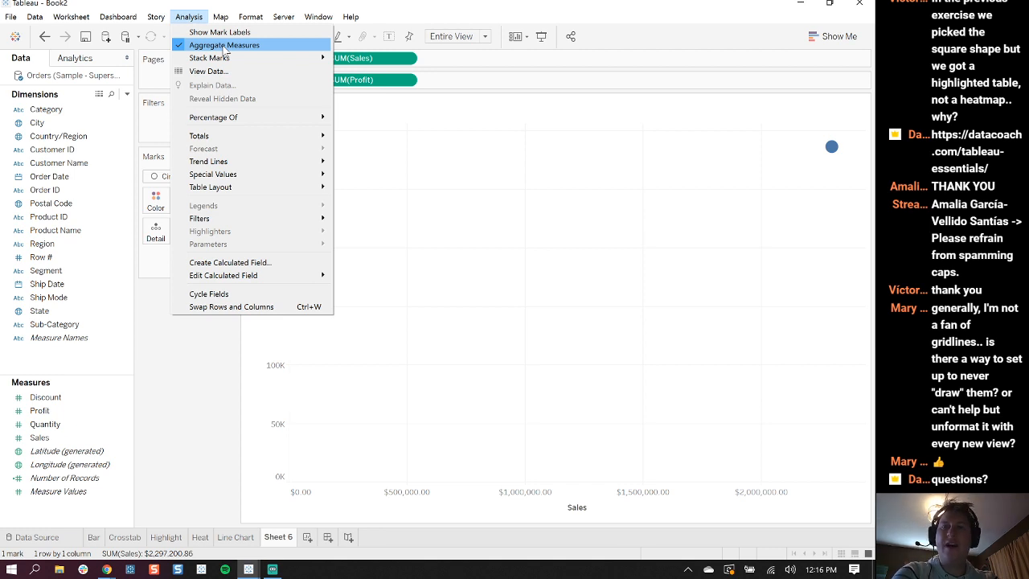
{"action": "left_click", "coordinate": [224, 46]}
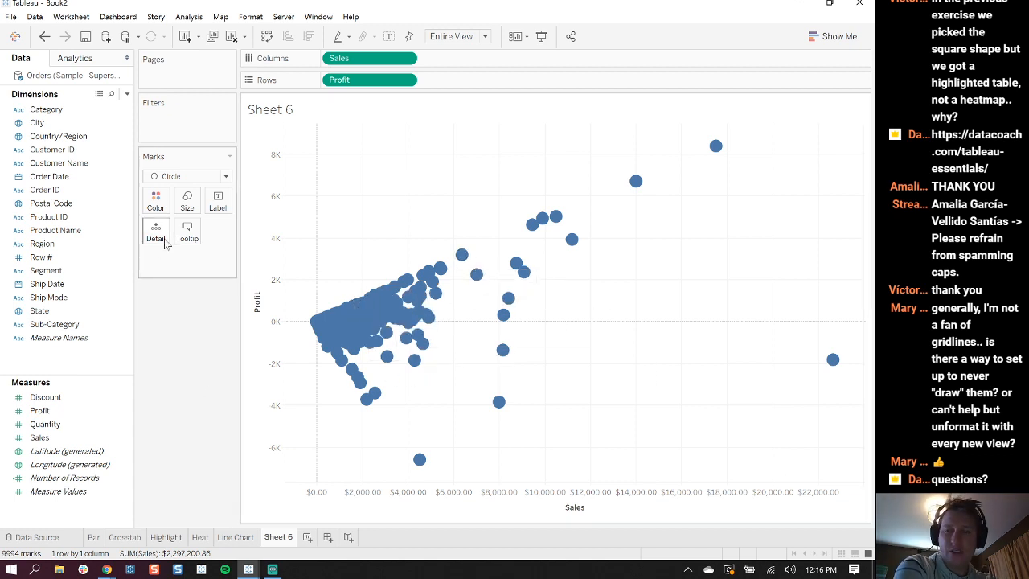
{"action": "left_click", "coordinate": [187, 201]}
{"action": "left_click", "coordinate": [186, 210]}
{"action": "left_click", "coordinate": [186, 211]}
{"action": "left_click_drag", "start_coordinate": [206, 231], "coordinate": [226, 244]}
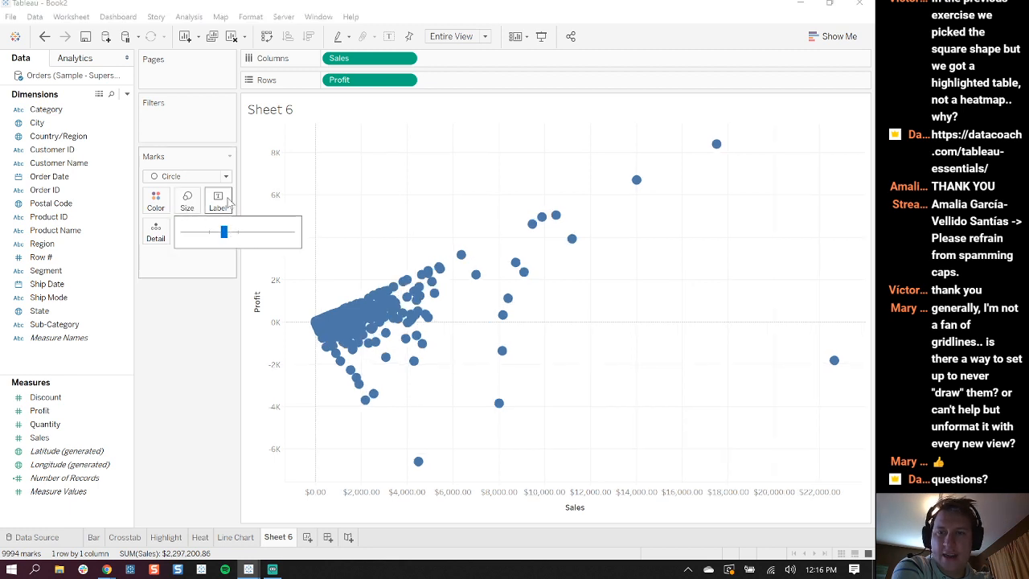
Set the circles' opacity to 63%, keep their fill blue, and give them a gray border
{"action": "left_click", "coordinate": [155, 200]}
{"action": "left_click_drag", "start_coordinate": [218, 351], "coordinate": [200, 351]}
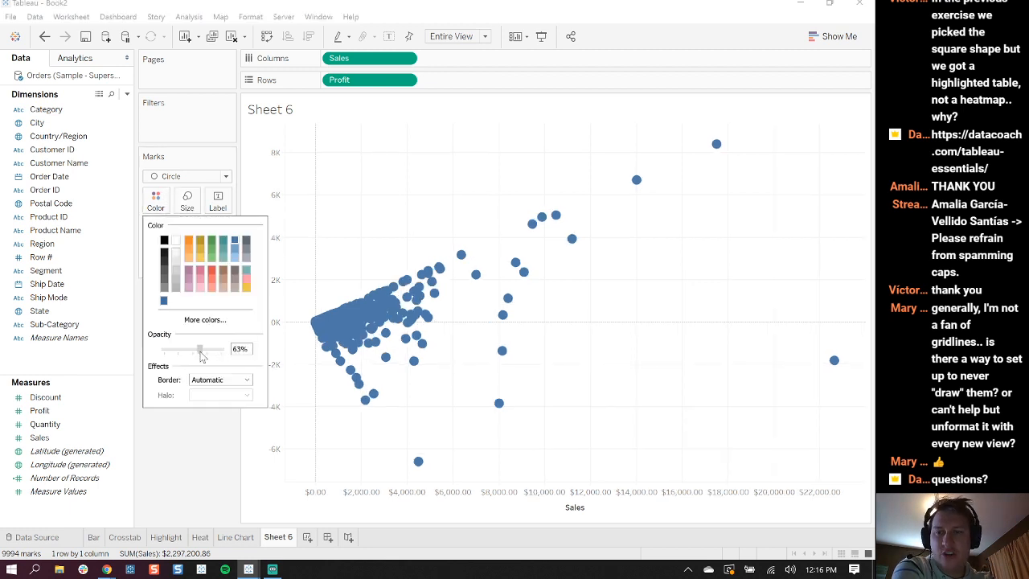
{"action": "left_click", "coordinate": [164, 288]}
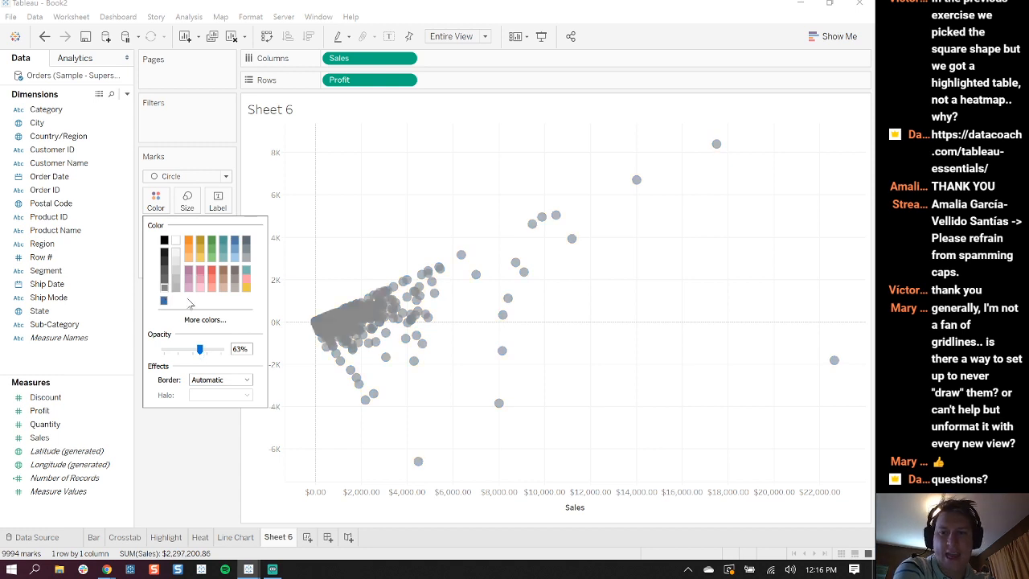
{"action": "left_click", "coordinate": [163, 300]}
{"action": "left_click", "coordinate": [213, 380]}
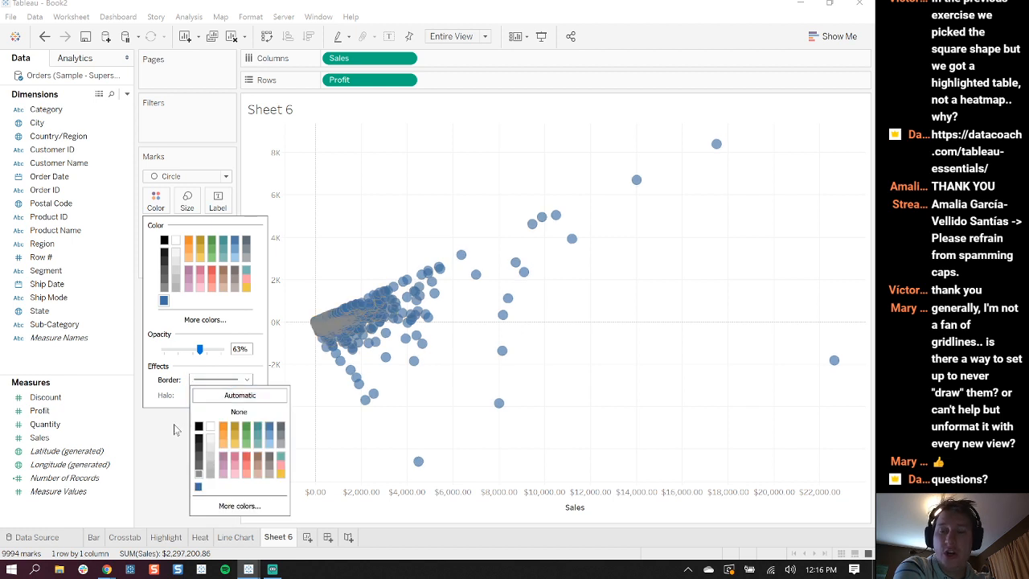
{"action": "left_click", "coordinate": [198, 474]}
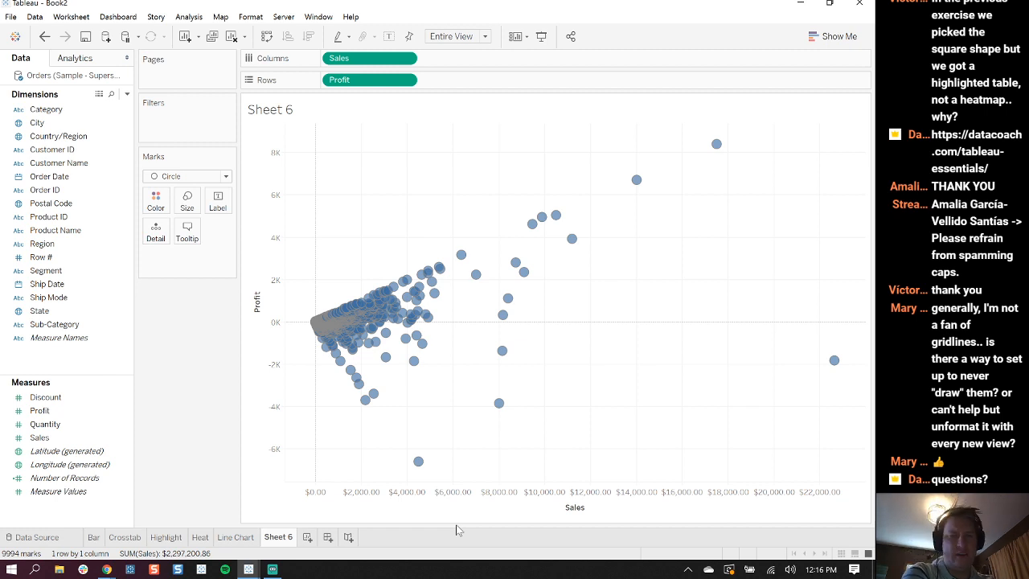
Turn Aggregate Measures back on for the Sales and Profit scatter plot
{"action": "left_click", "coordinate": [190, 16]}
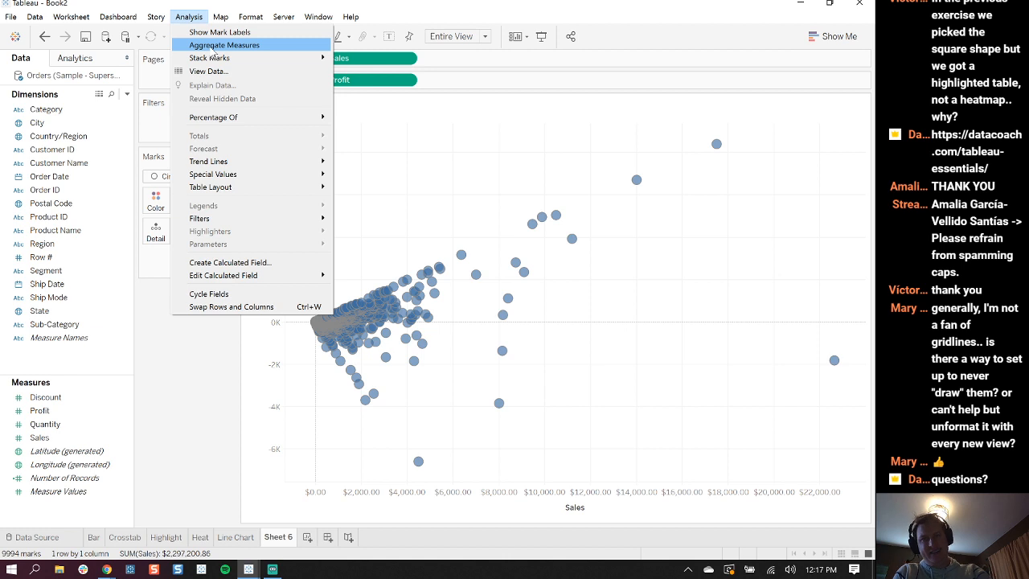
{"action": "left_click", "coordinate": [213, 49]}
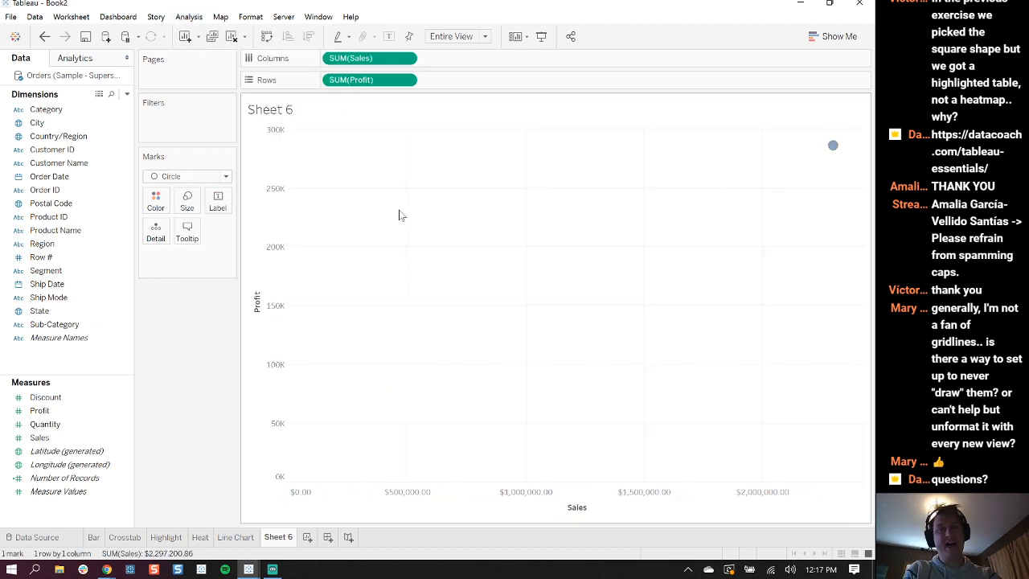
{"action": "left_click", "coordinate": [189, 16]}
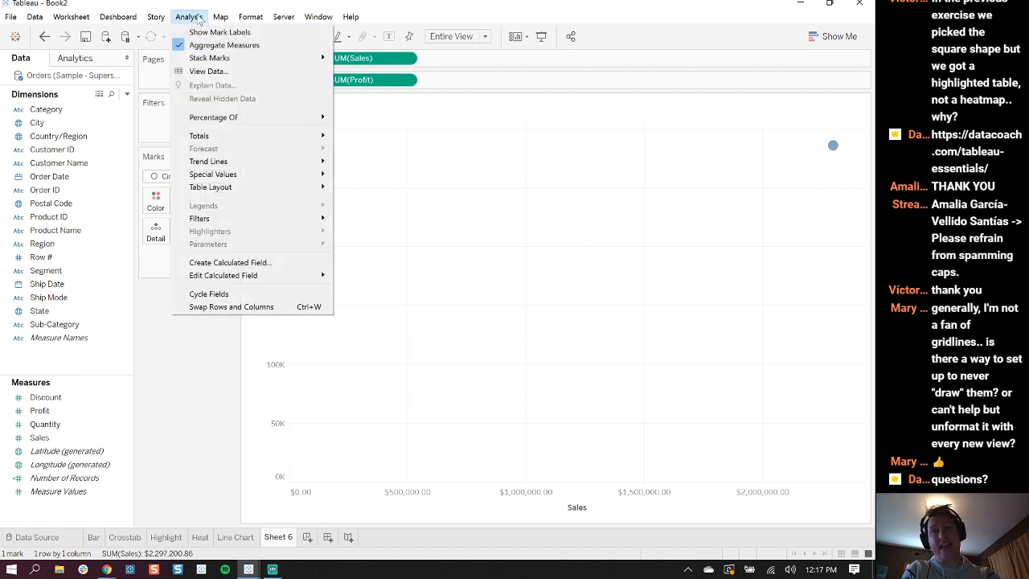
{"action": "left_click", "coordinate": [201, 18]}
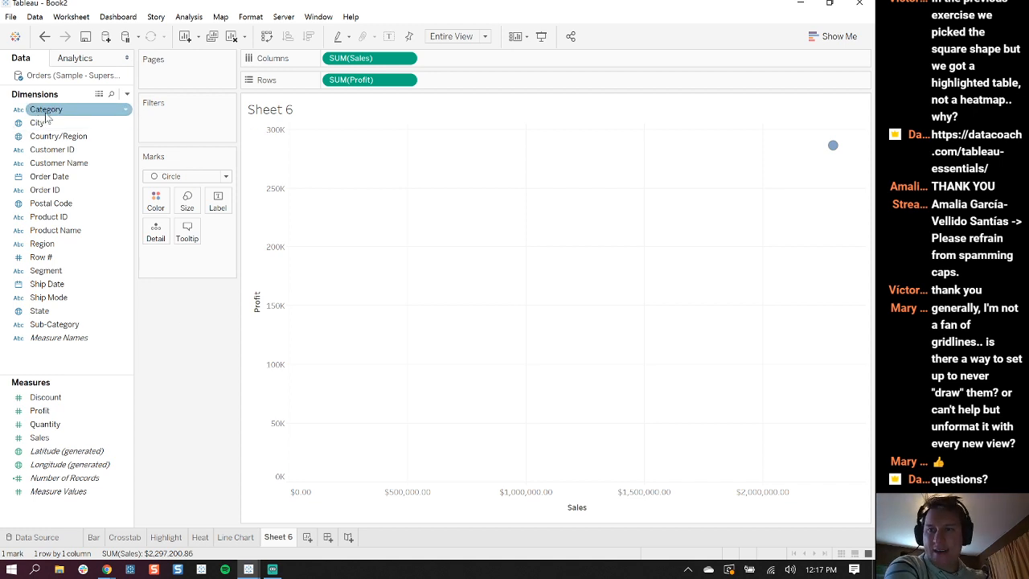
Add Category to the Detail mark of the scatter plot and inspect the individual category points
{"action": "left_click_drag", "start_coordinate": [56, 114], "coordinate": [156, 234]}
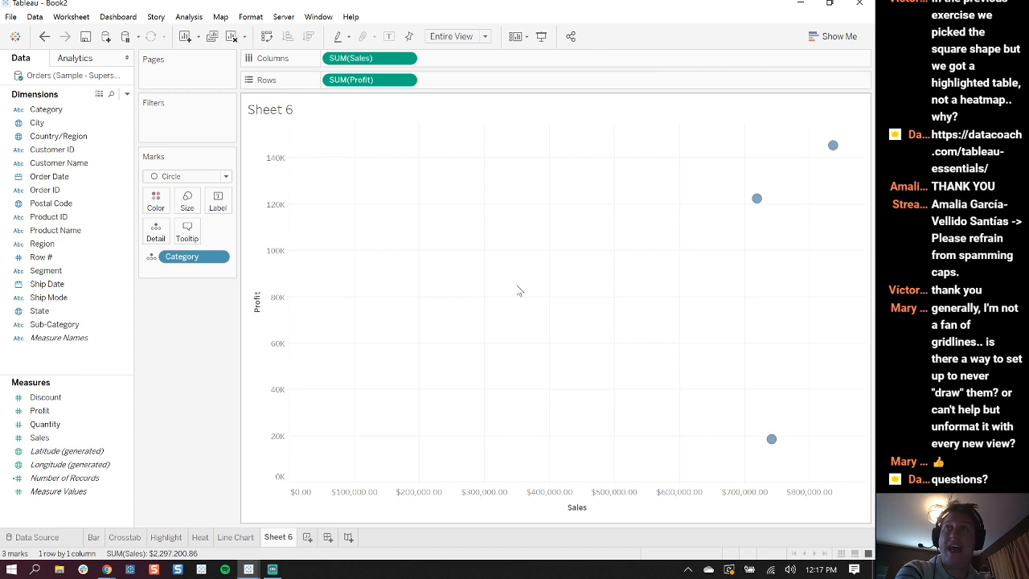
{"action": "mouse_move", "coordinate": [834, 150]}
{"action": "mouse_move", "coordinate": [771, 442]}
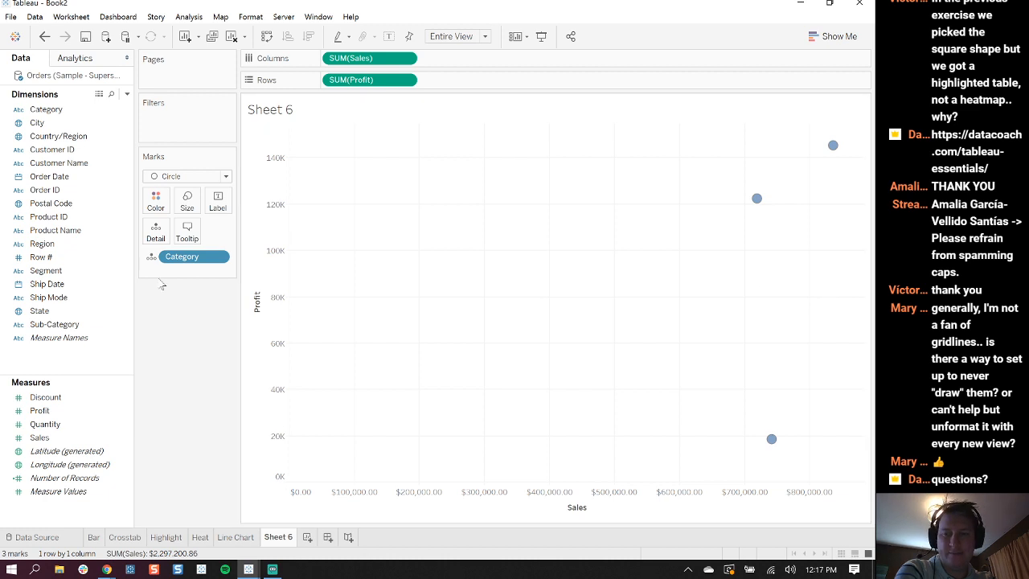
Move Category from Detail to the Color mark and add Sub-Category to Detail
{"action": "left_click_drag", "start_coordinate": [173, 256], "coordinate": [155, 201]}
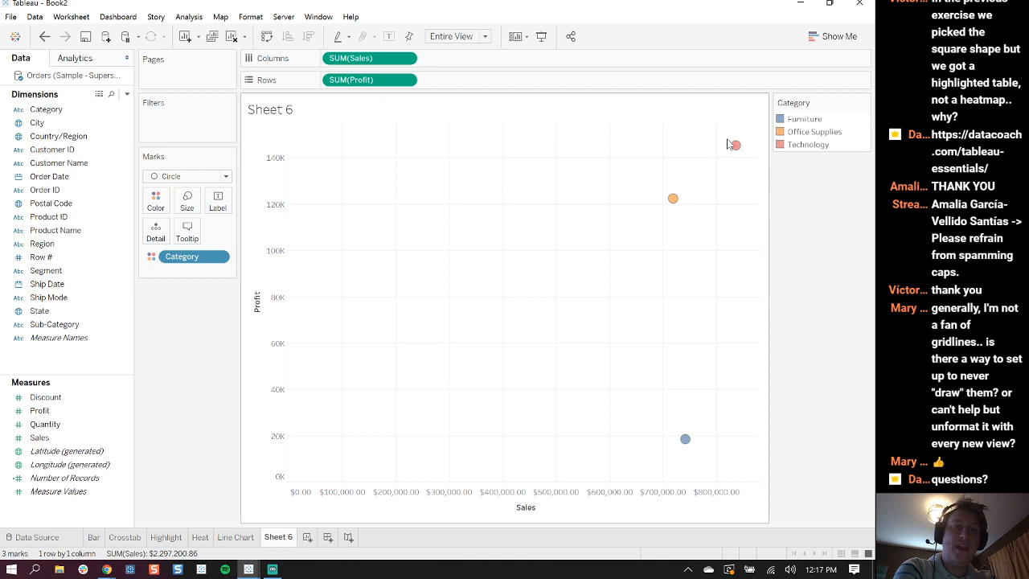
{"action": "mouse_move", "coordinate": [686, 443]}
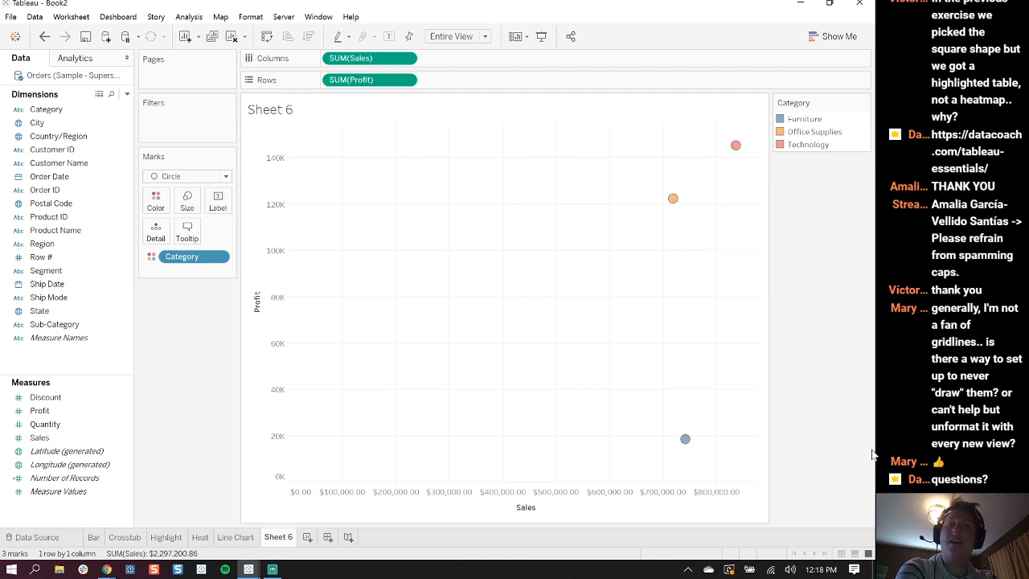
{"action": "mouse_move", "coordinate": [742, 162]}
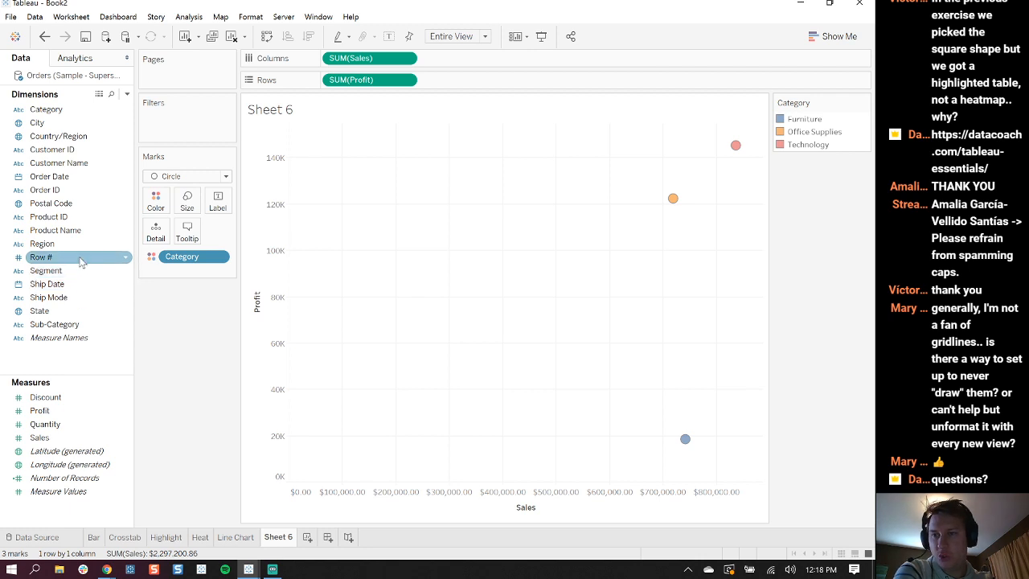
{"action": "left_click_drag", "start_coordinate": [62, 324], "coordinate": [150, 231]}
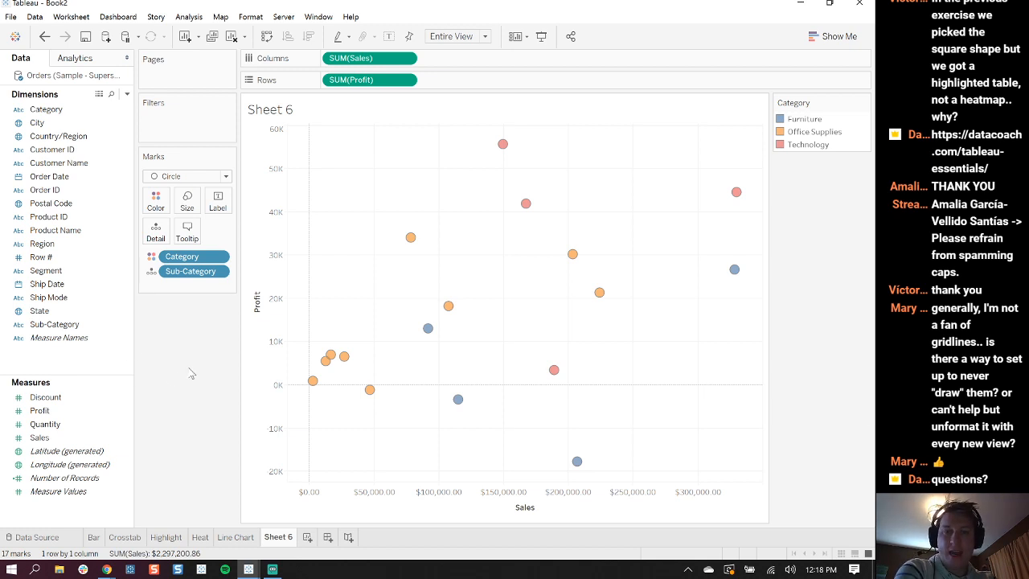
Label the scatter plot's points with Customer Name and allow the labels to overlap other marks
{"action": "left_click_drag", "start_coordinate": [45, 167], "coordinate": [219, 206]}
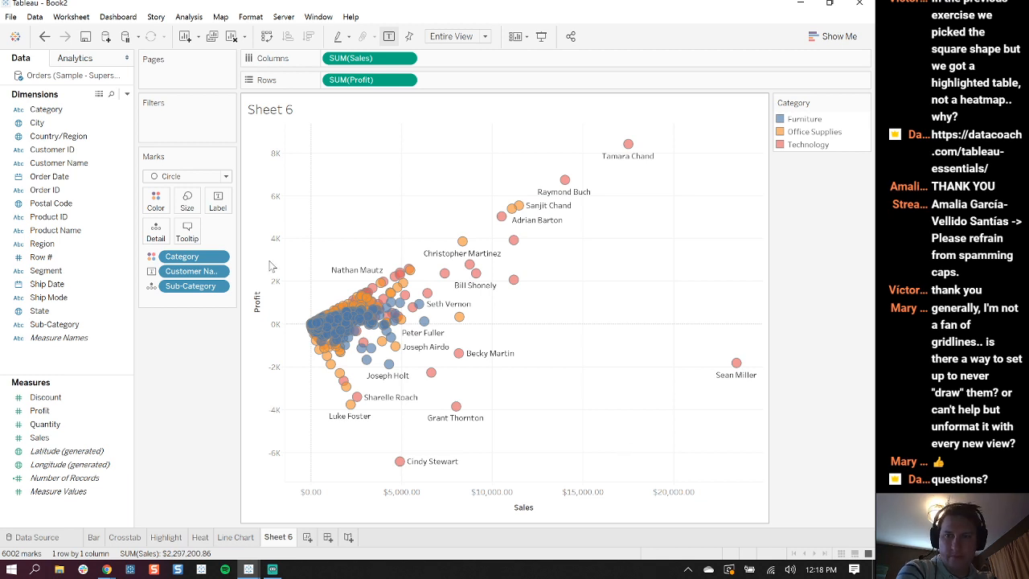
{"action": "left_click", "coordinate": [220, 203]}
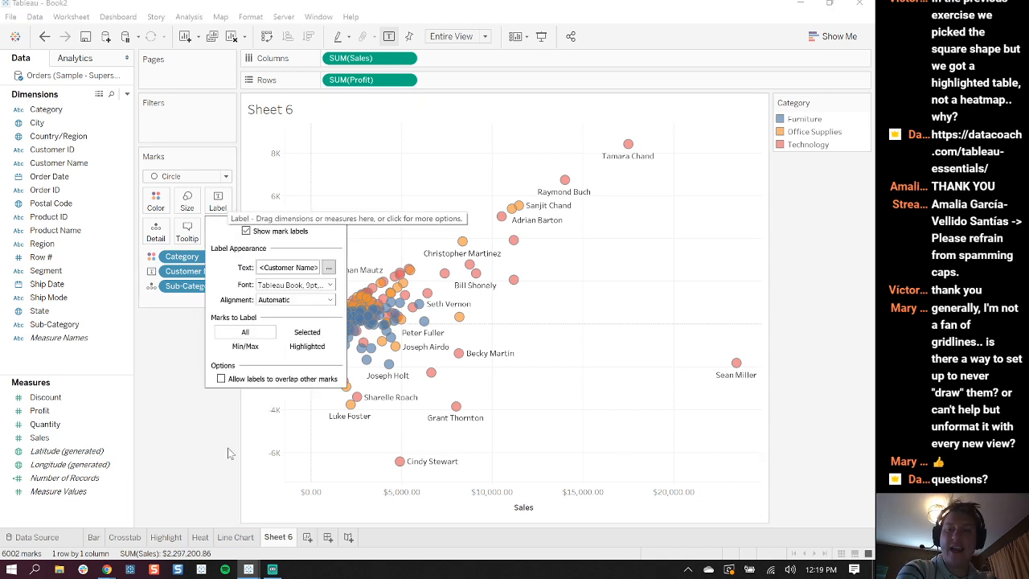
{"action": "left_click", "coordinate": [221, 378]}
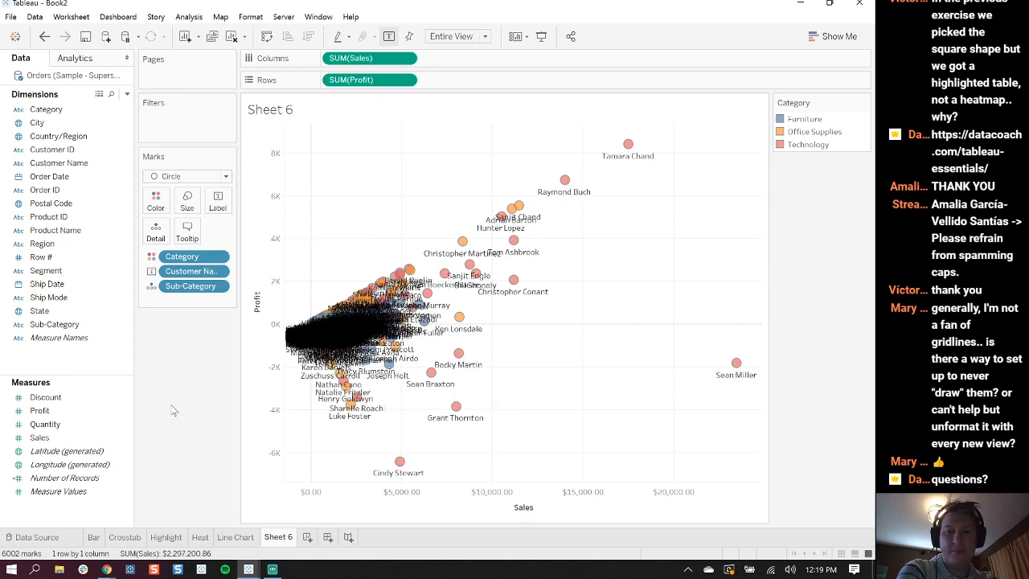
Stop labels from overlapping other marks and move Customer Name from the Label mark to Detail
{"action": "left_click", "coordinate": [218, 201]}
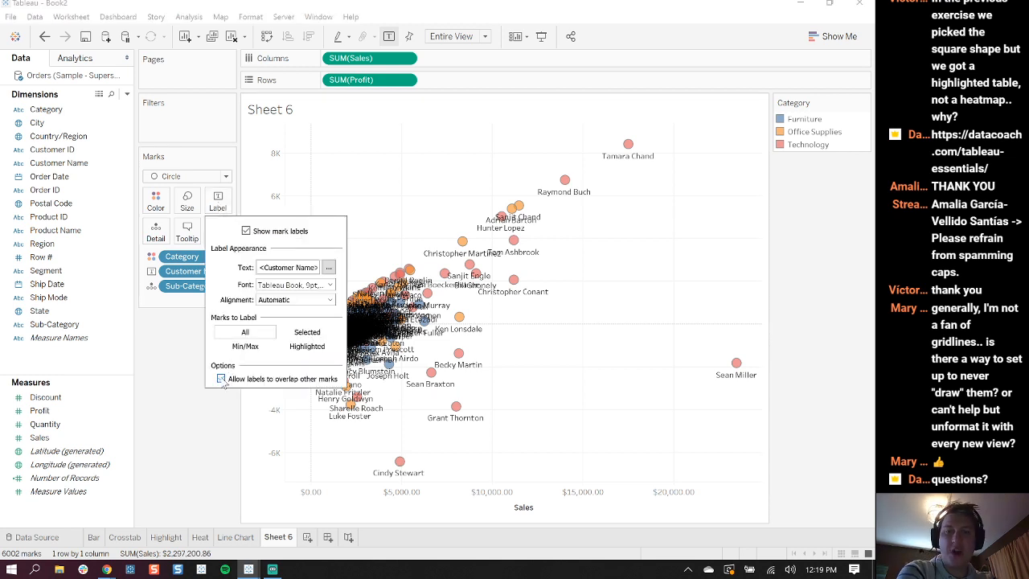
{"action": "left_click", "coordinate": [221, 379]}
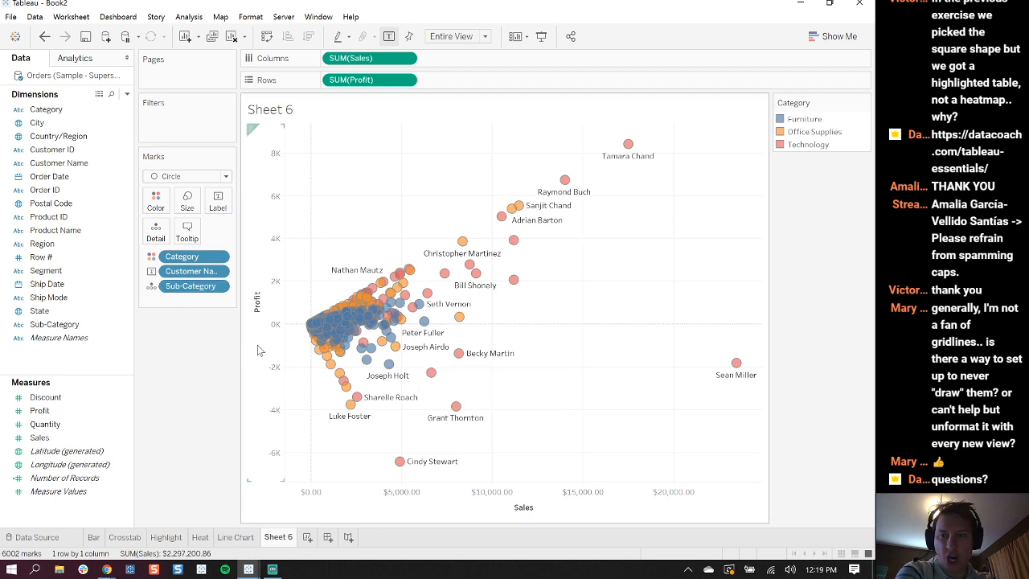
{"action": "left_click", "coordinate": [152, 271]}
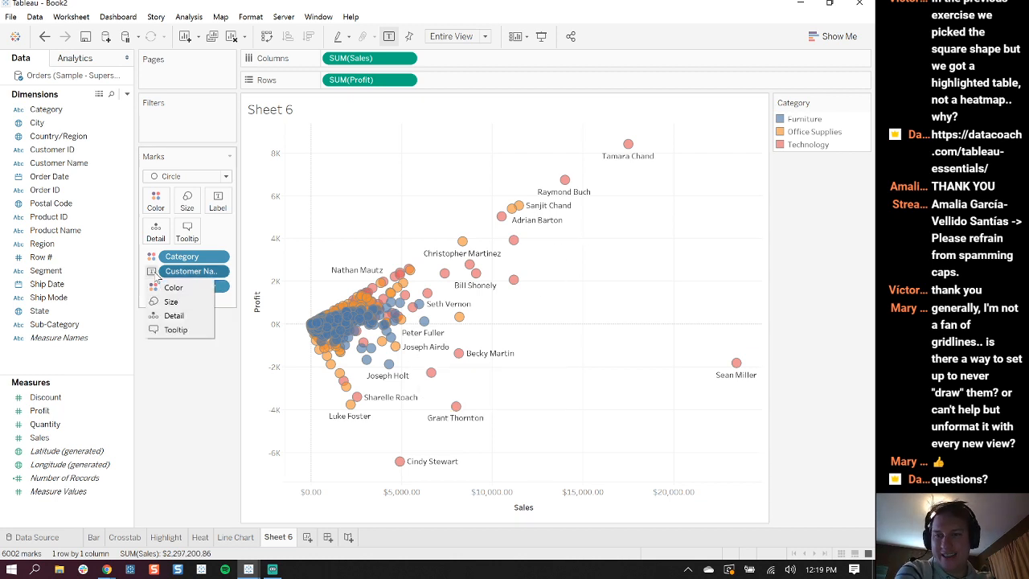
{"action": "left_click", "coordinate": [172, 315]}
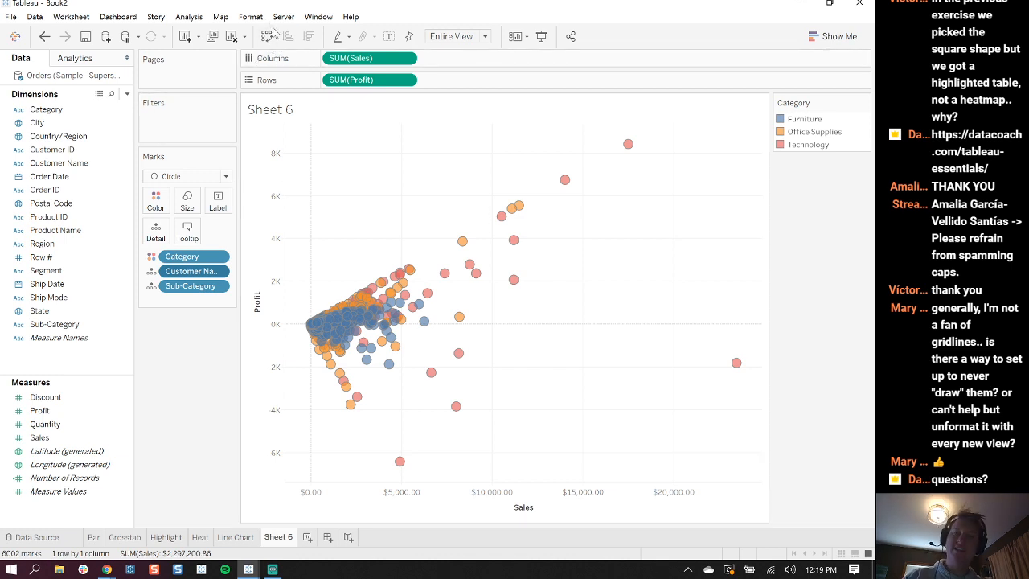
Swap the Sales and Profit axes to compare orientations, ending with Sales on Columns and Profit on Rows
{"action": "left_click", "coordinate": [266, 37]}
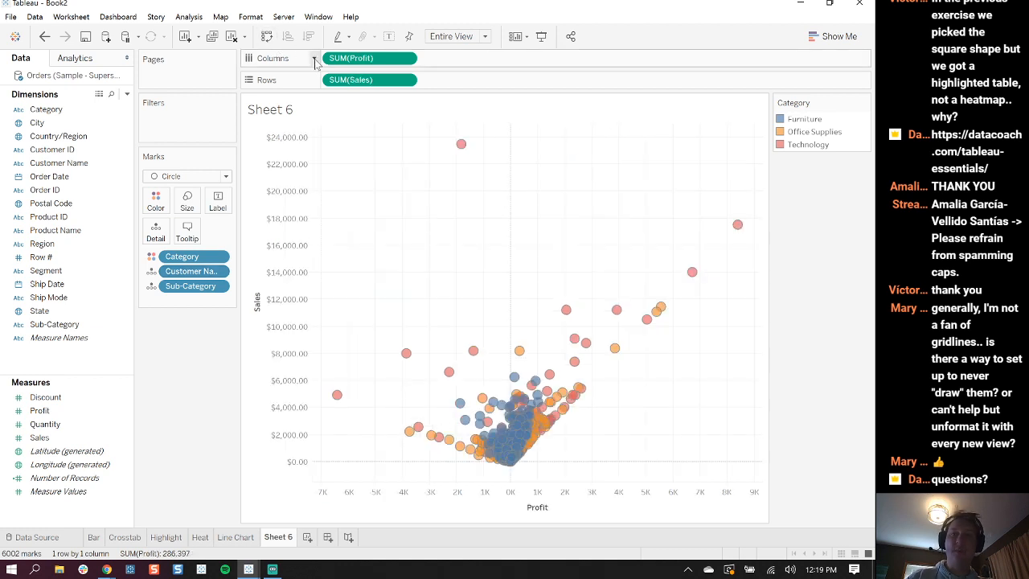
{"action": "left_click", "coordinate": [267, 37]}
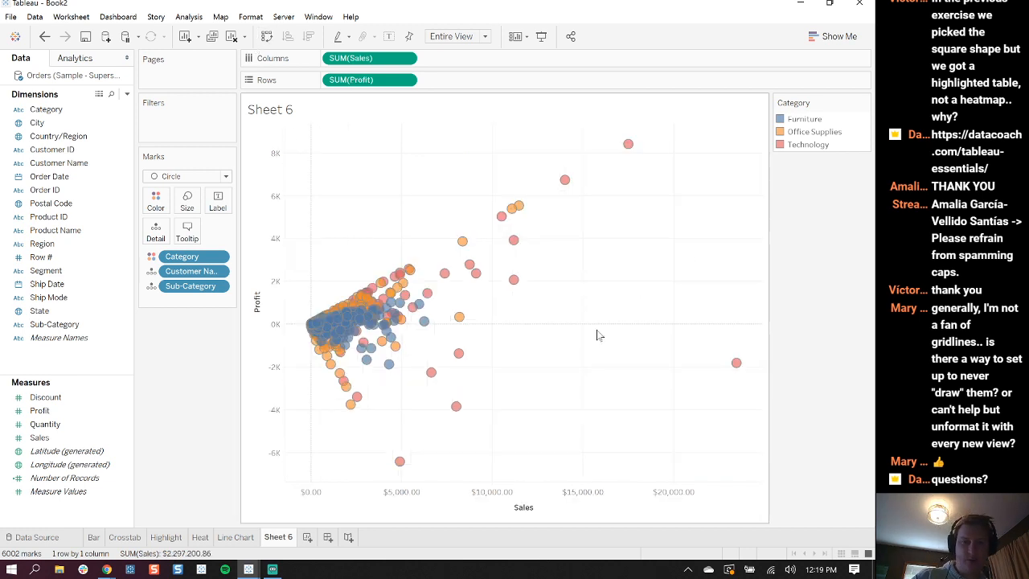
{"action": "left_click", "coordinate": [267, 37]}
{"action": "left_click", "coordinate": [268, 38]}
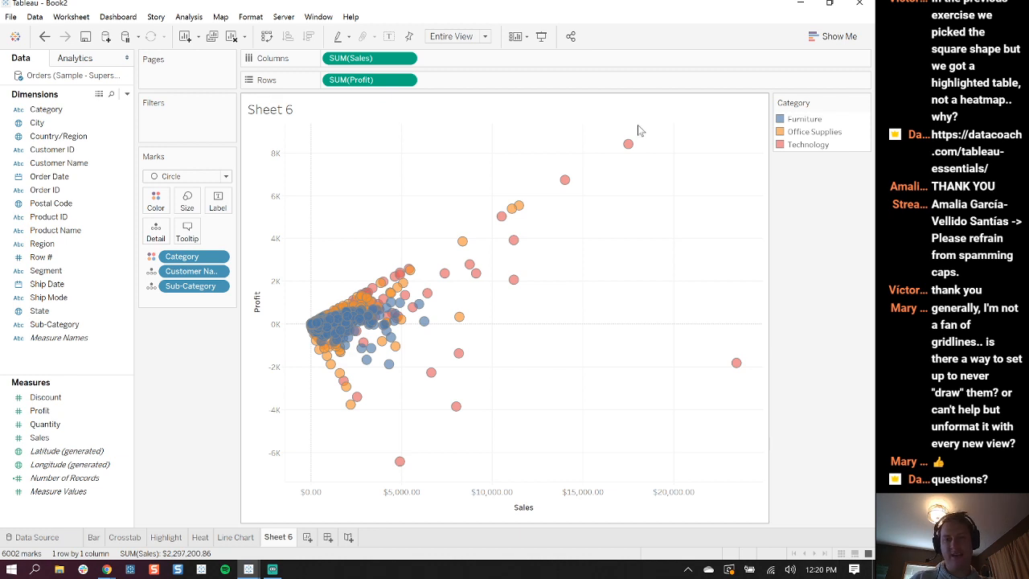
Add linear trend lines for the categories to the Profit versus Sales scatter plot
{"action": "left_click", "coordinate": [94, 60]}
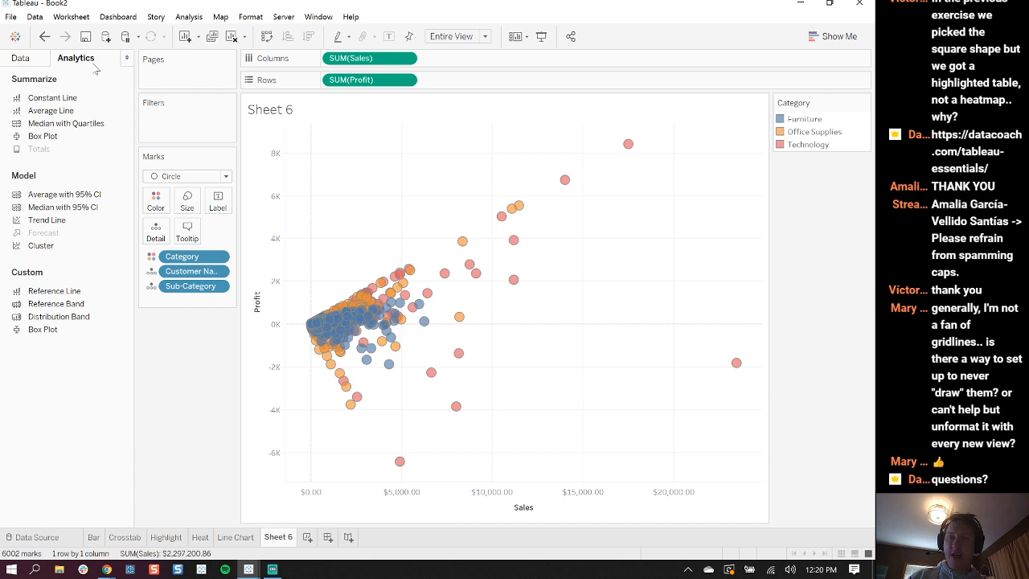
{"action": "left_click_drag", "start_coordinate": [46, 221], "coordinate": [366, 150]}
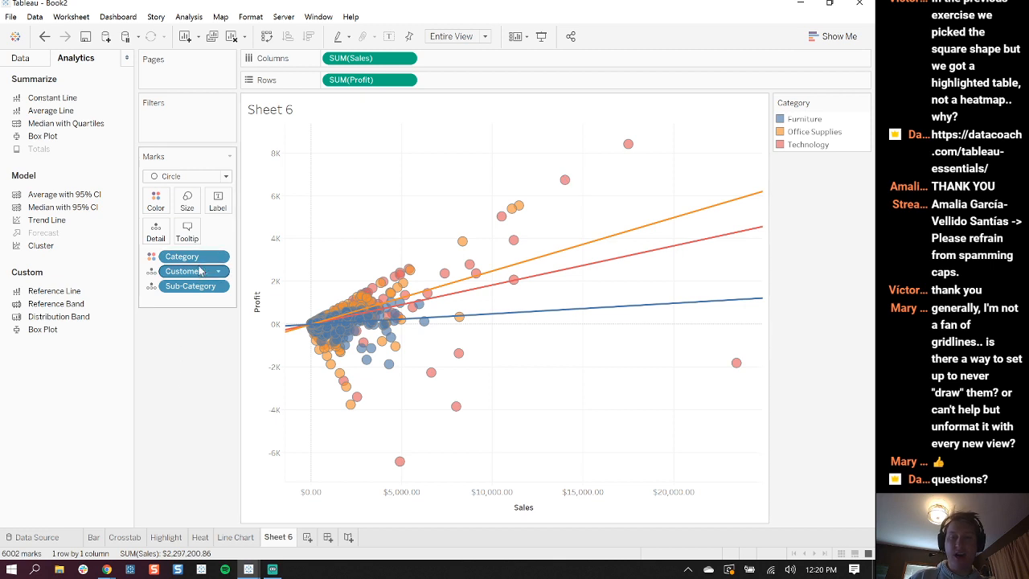
{"action": "mouse_move", "coordinate": [585, 271]}
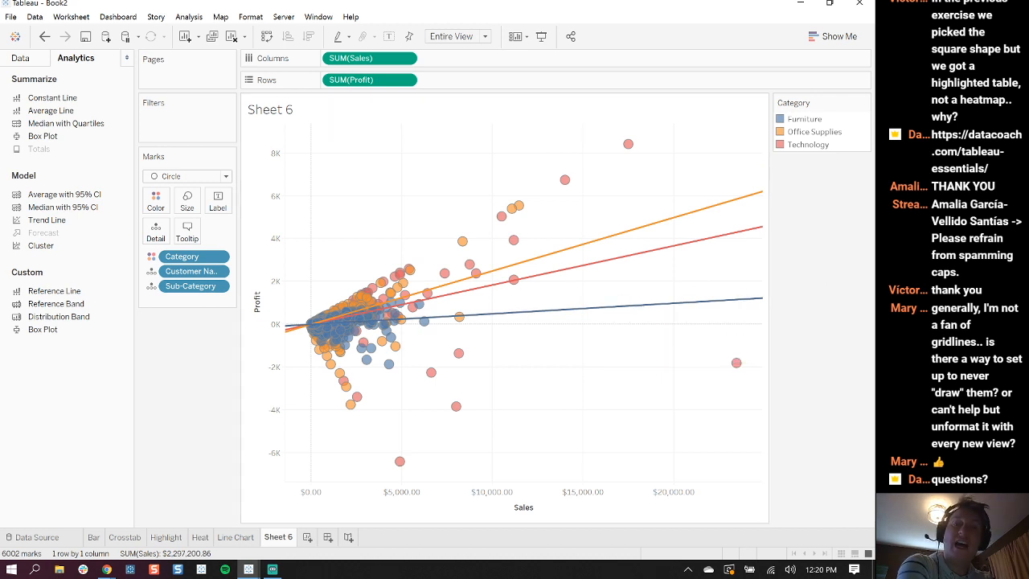
Return to the data fields and rename Sheet 6 as Scatter Plot
{"action": "left_click", "coordinate": [17, 57]}
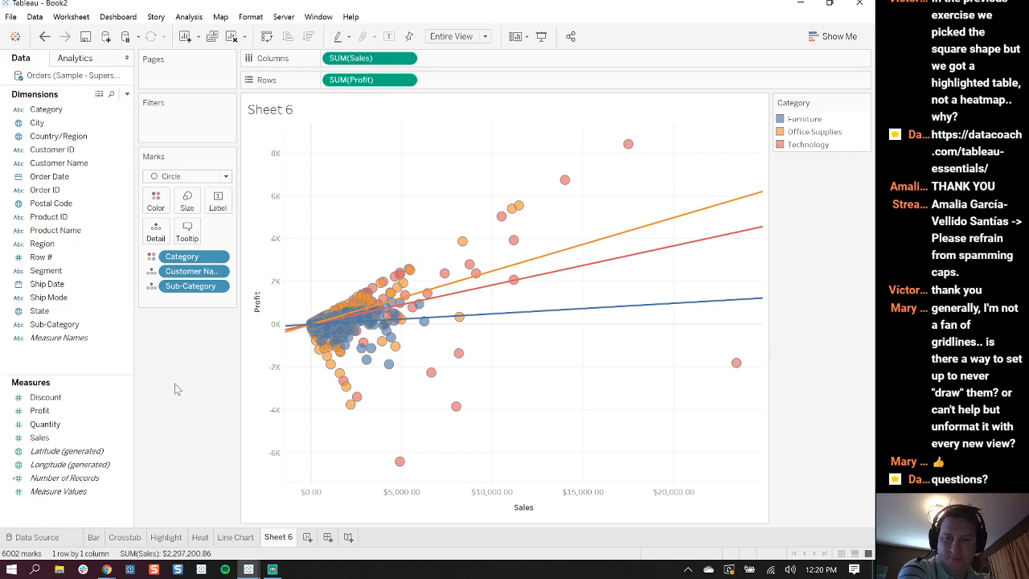
{"action": "double_click", "coordinate": [281, 536]}
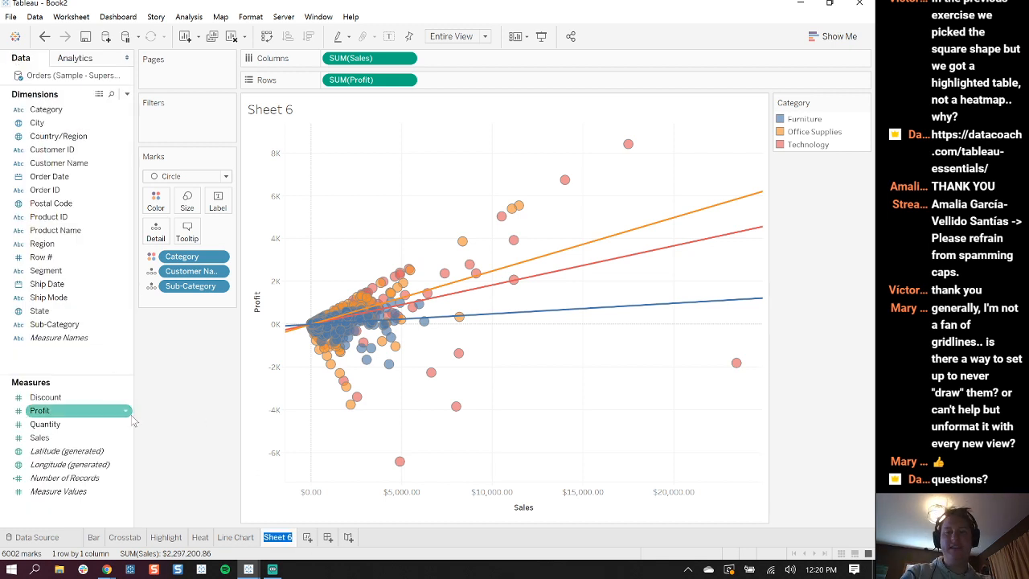
{"action": "type", "text": "Scatter Plot"}
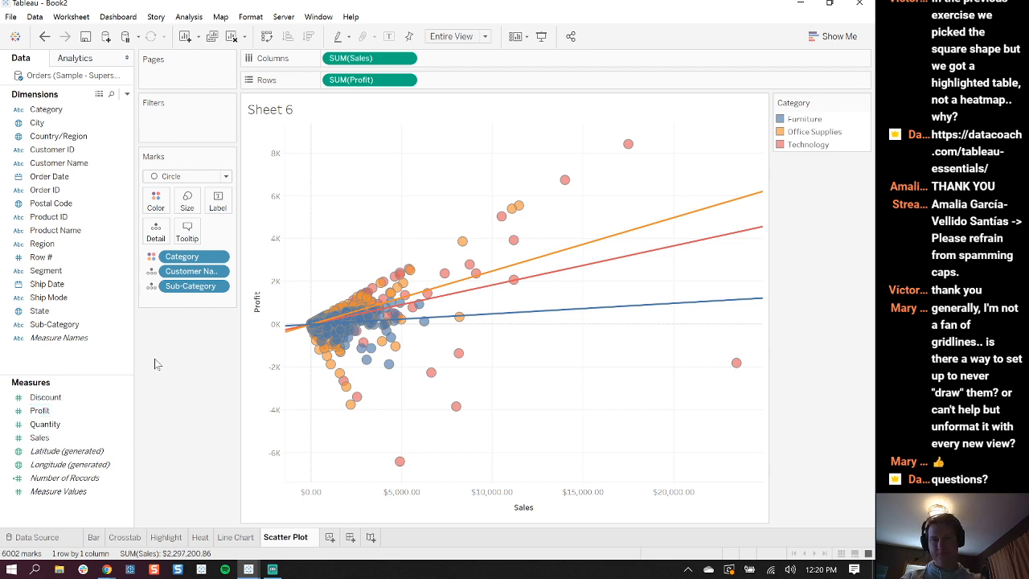
{"action": "key", "text": "Return"}
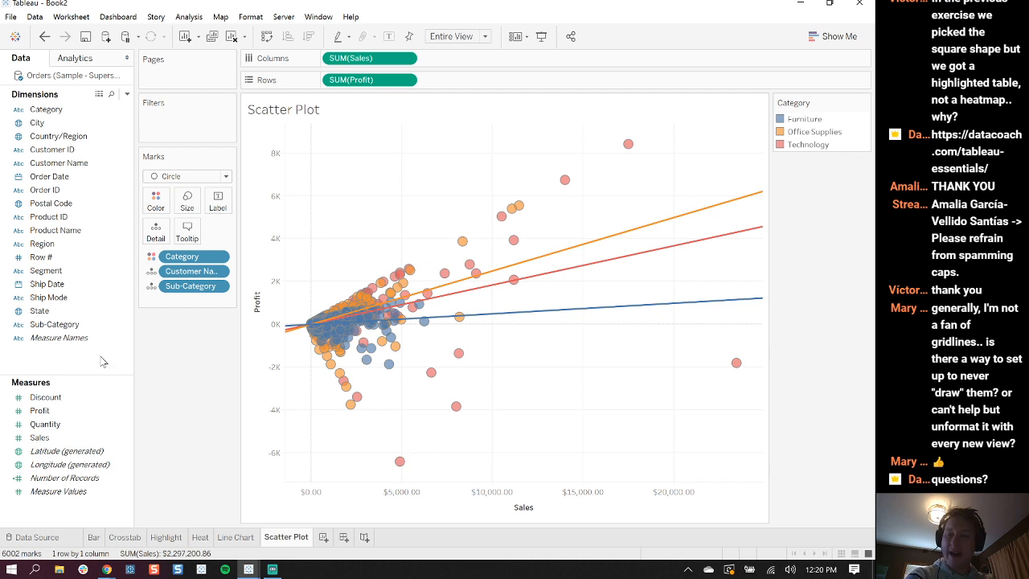
Switch to the TableauEssentialCharts_v10.5 workbook, which holds the scatter plot practice sheet
{"action": "mouse_move", "coordinate": [248, 569]}
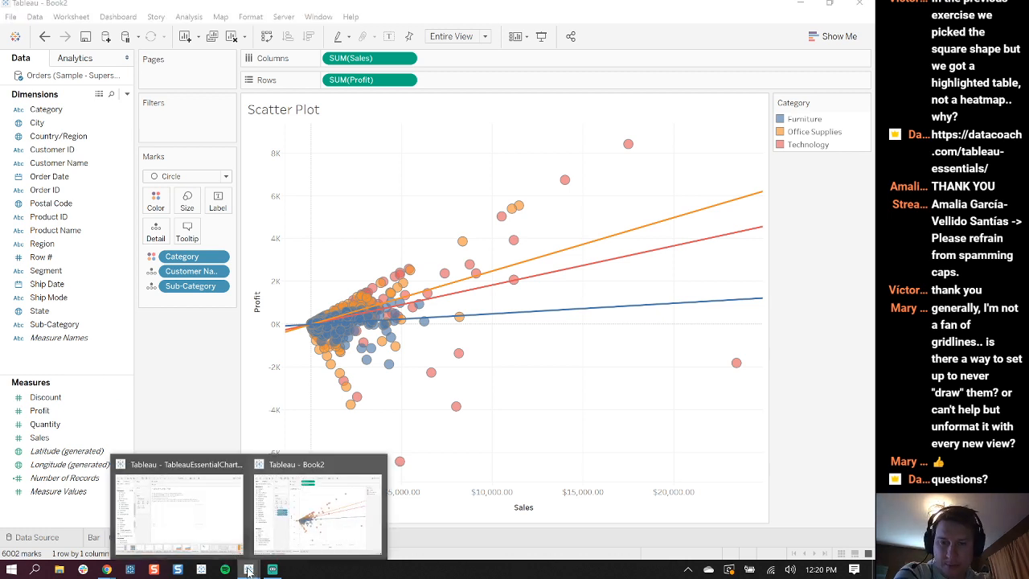
{"action": "left_click", "coordinate": [160, 487]}
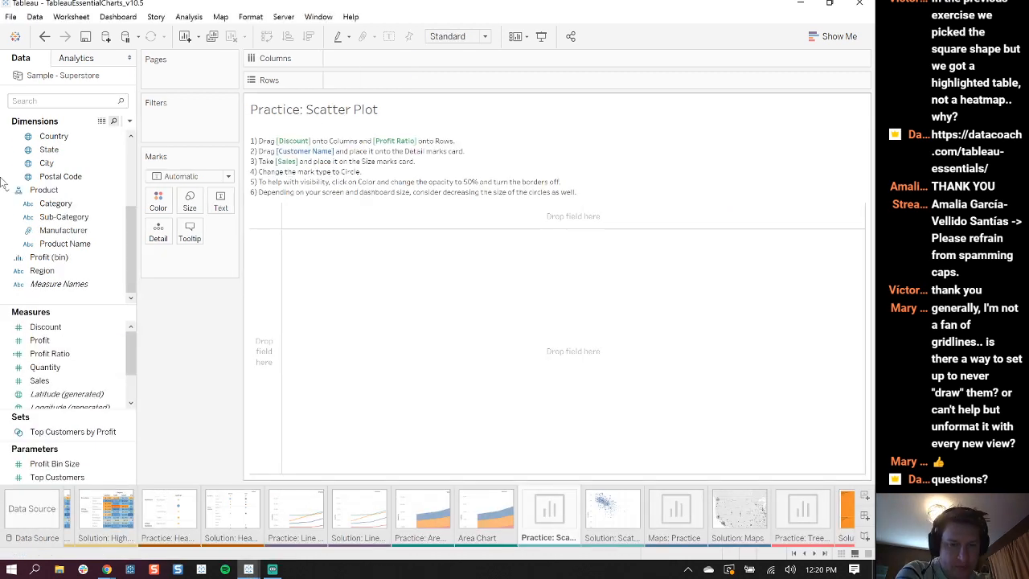
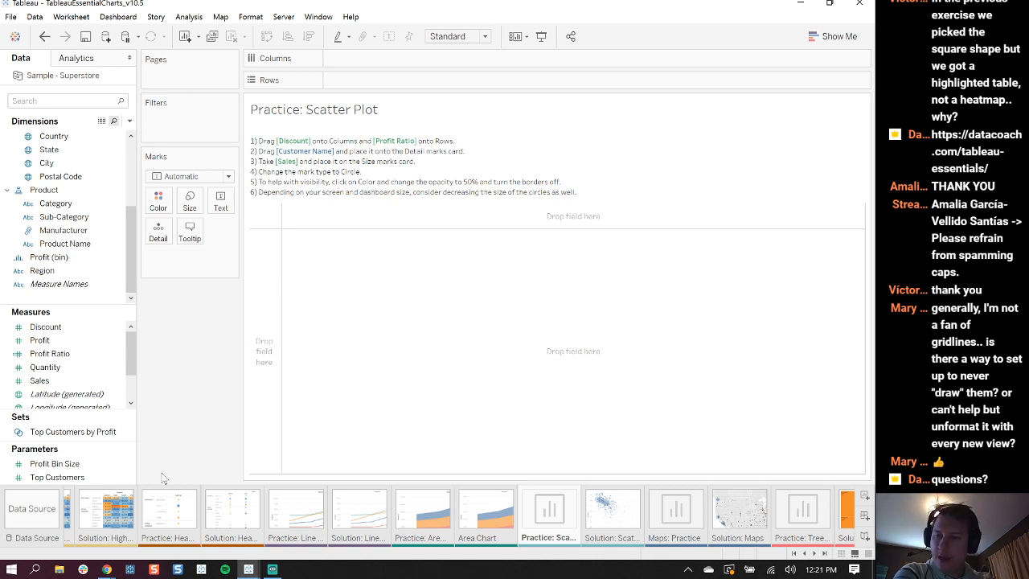
Plot Discount on Columns against Profit Ratio on Rows and add Customer Name to Detail
{"action": "left_click_drag", "start_coordinate": [48, 334], "coordinate": [374, 68]}
{"action": "left_click_drag", "start_coordinate": [87, 359], "coordinate": [383, 85]}
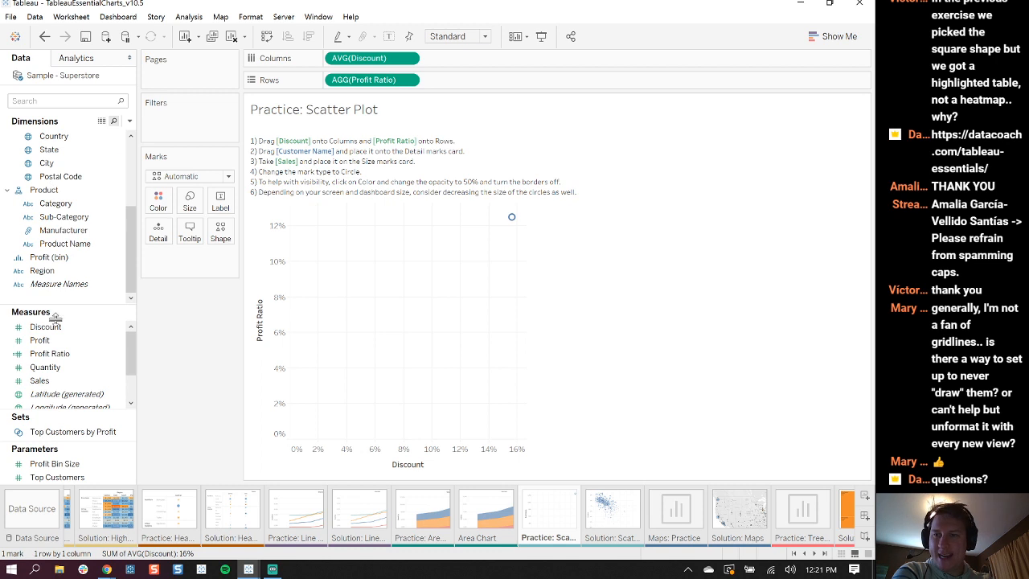
{"action": "left_click_drag", "start_coordinate": [133, 242], "coordinate": [133, 177]}
{"action": "left_click_drag", "start_coordinate": [71, 151], "coordinate": [157, 233]}
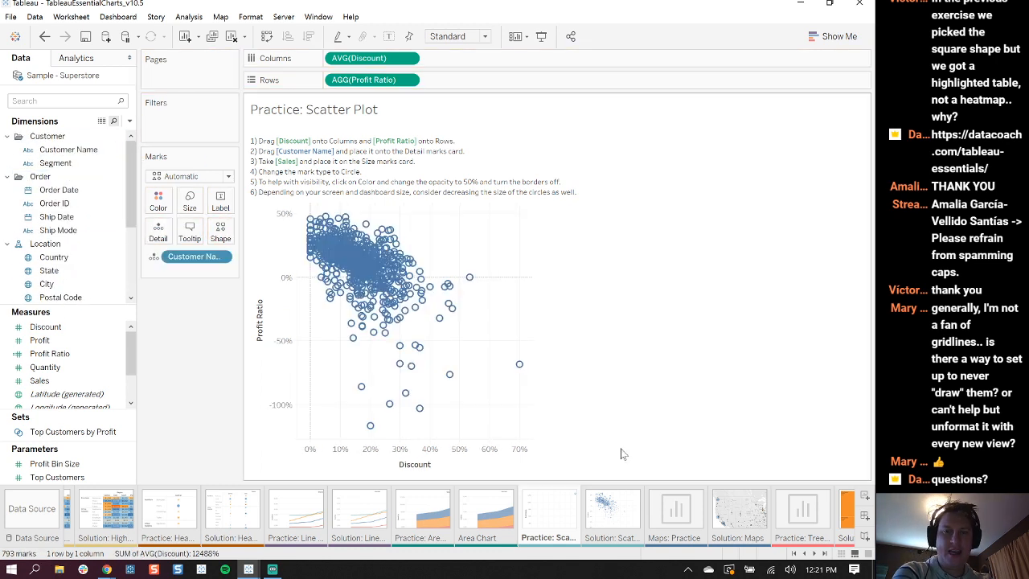
Fit the practice chart to Entire View and change its mark type to Circle
{"action": "right_click", "coordinate": [649, 326]}
{"action": "left_click", "coordinate": [624, 265]}
{"action": "left_click", "coordinate": [462, 36]}
{"action": "left_click", "coordinate": [464, 84]}
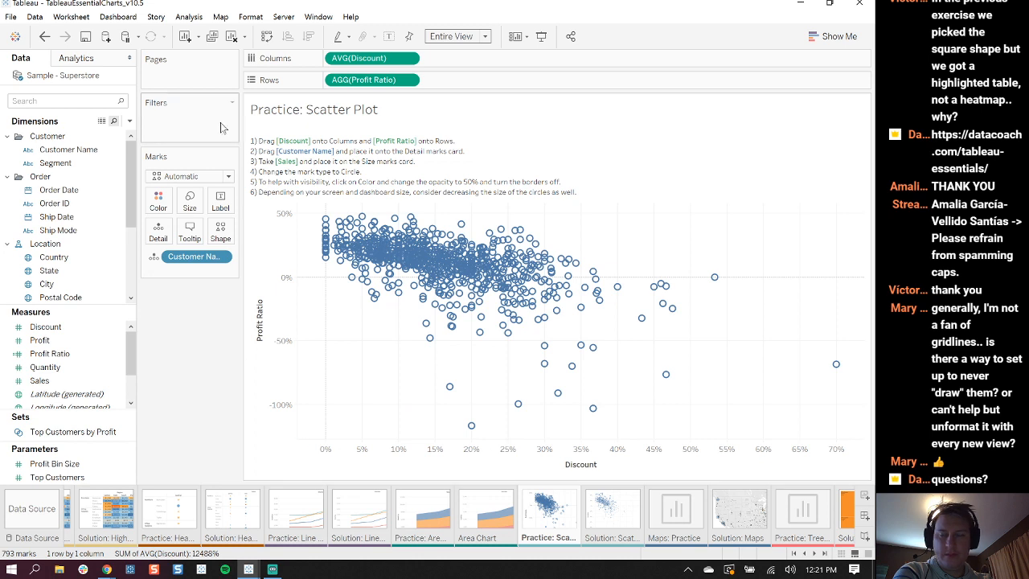
{"action": "left_click", "coordinate": [193, 176]}
{"action": "left_click", "coordinate": [173, 263]}
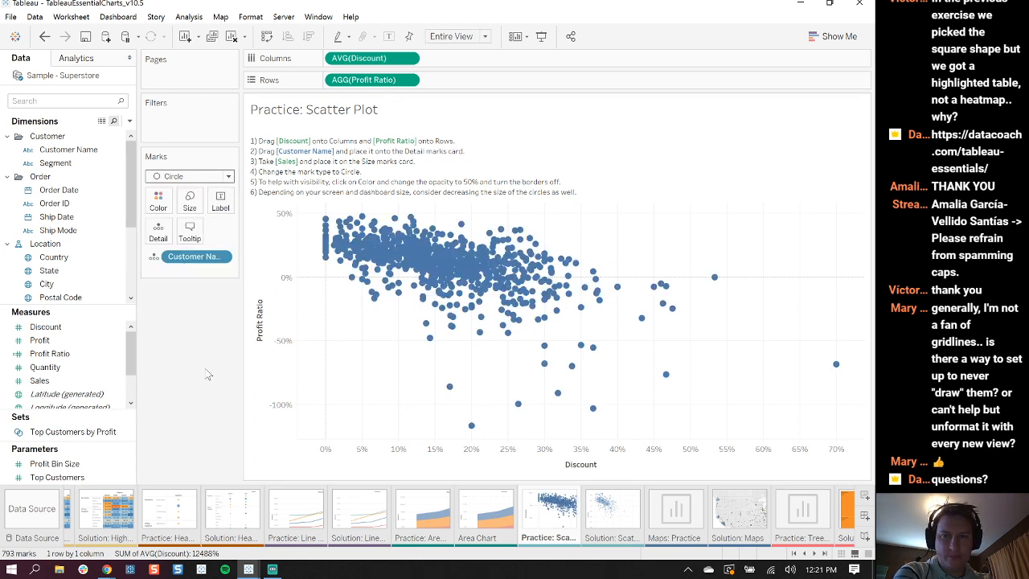
Reduce the circles' opacity to 58% and open their border color options
{"action": "left_click", "coordinate": [162, 207]}
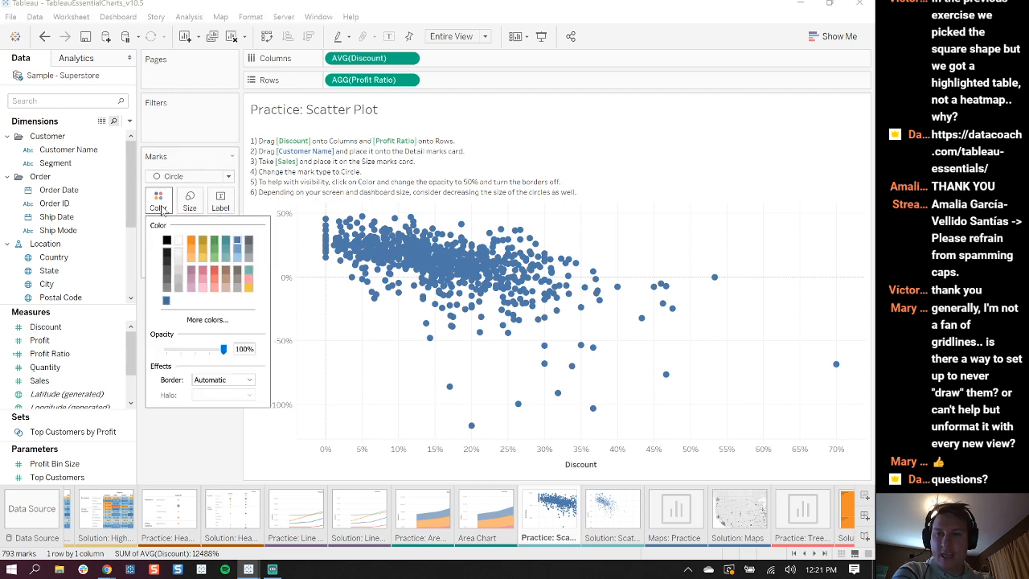
{"action": "left_click_drag", "start_coordinate": [224, 350], "coordinate": [203, 363]}
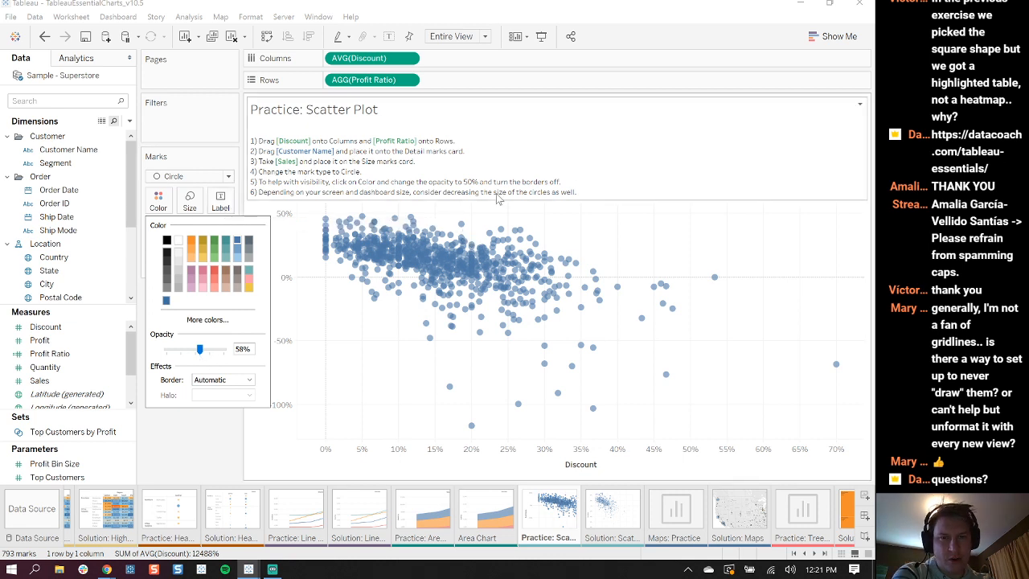
{"action": "left_click", "coordinate": [249, 380]}
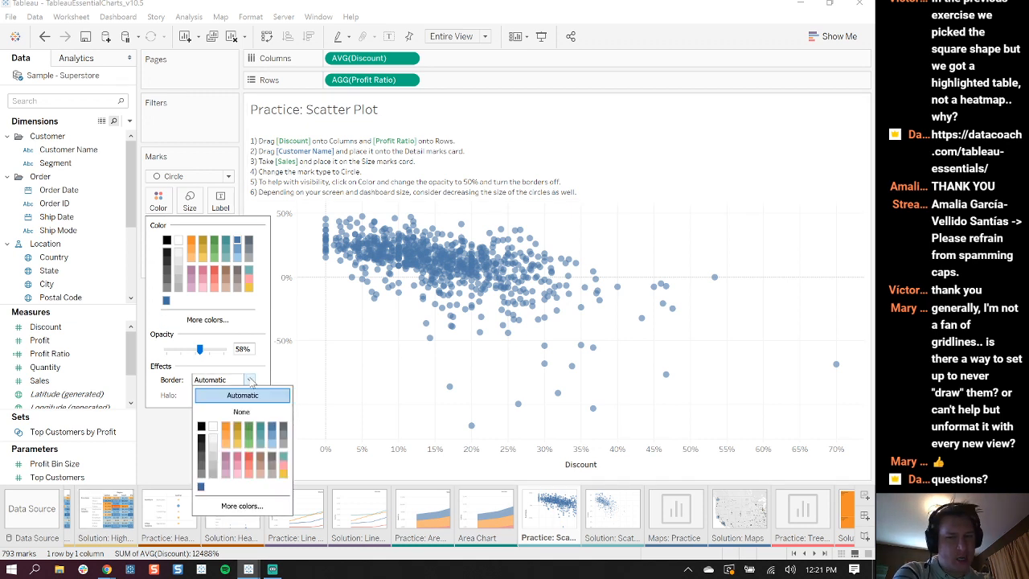
{"action": "left_click", "coordinate": [197, 474]}
{"action": "left_click", "coordinate": [162, 438]}
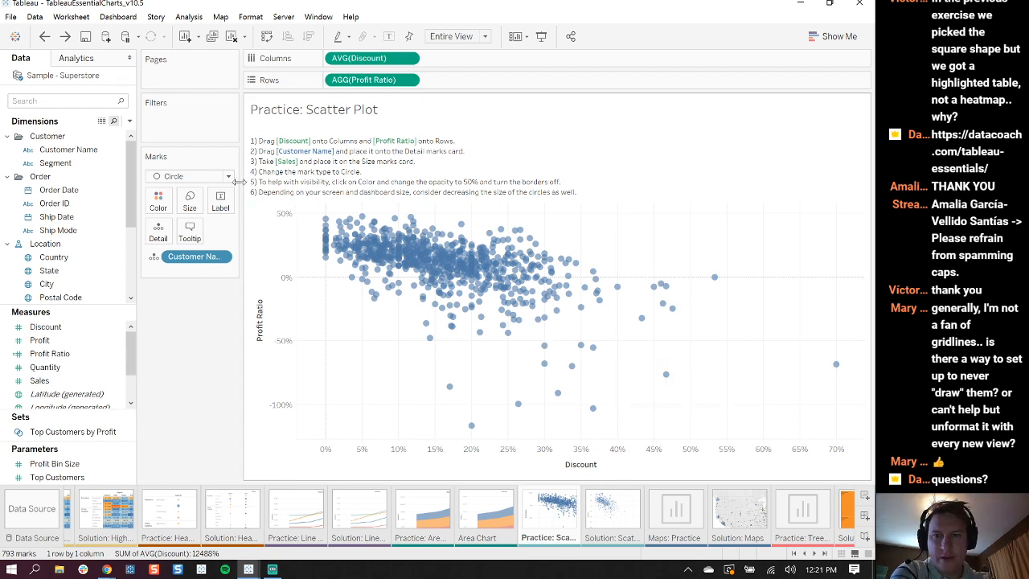
Slightly enlarge the circles, and clear the practice sheet to start the exercise over
{"action": "left_click", "coordinate": [189, 200]}
{"action": "left_click_drag", "start_coordinate": [215, 238], "coordinate": [224, 238]}
{"action": "left_click", "coordinate": [211, 358]}
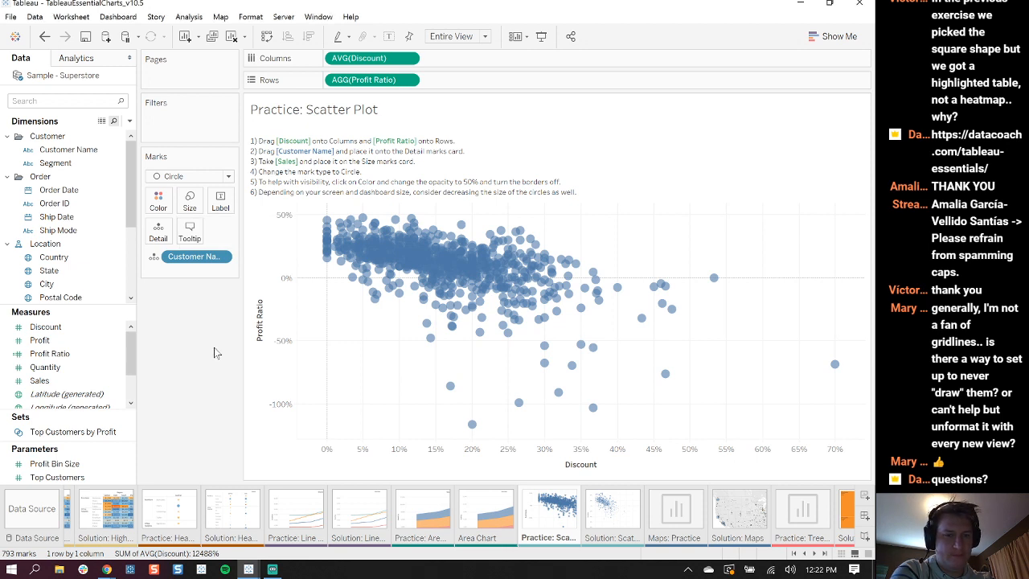
{"action": "left_click", "coordinate": [232, 37]}
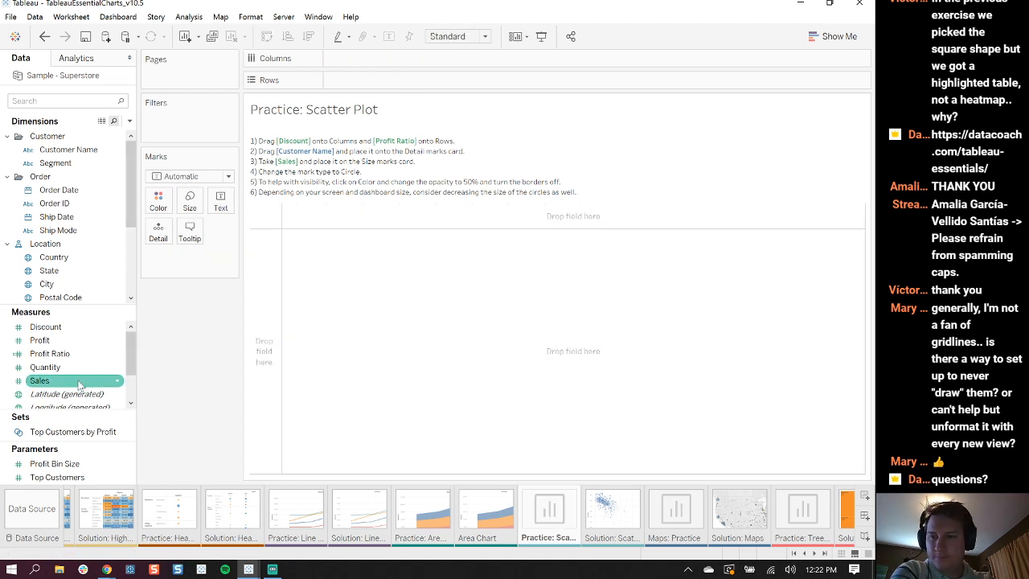
Place Discount on Columns and Profit Ratio on Rows in the cleared practice sheet
{"action": "left_click_drag", "start_coordinate": [45, 326], "coordinate": [374, 65]}
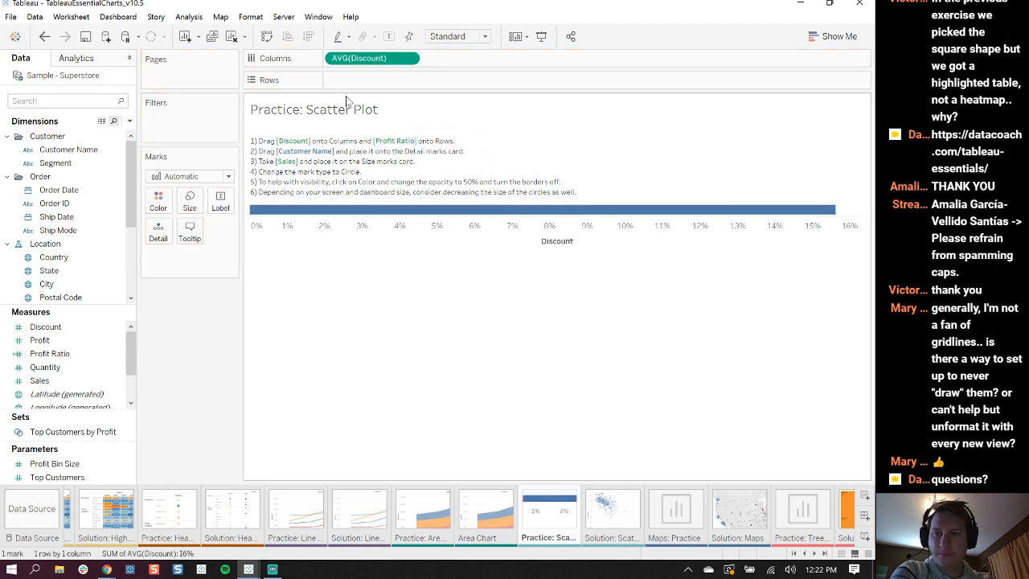
{"action": "left_click", "coordinate": [77, 355]}
{"action": "left_click_drag", "start_coordinate": [124, 313], "coordinate": [390, 89]}
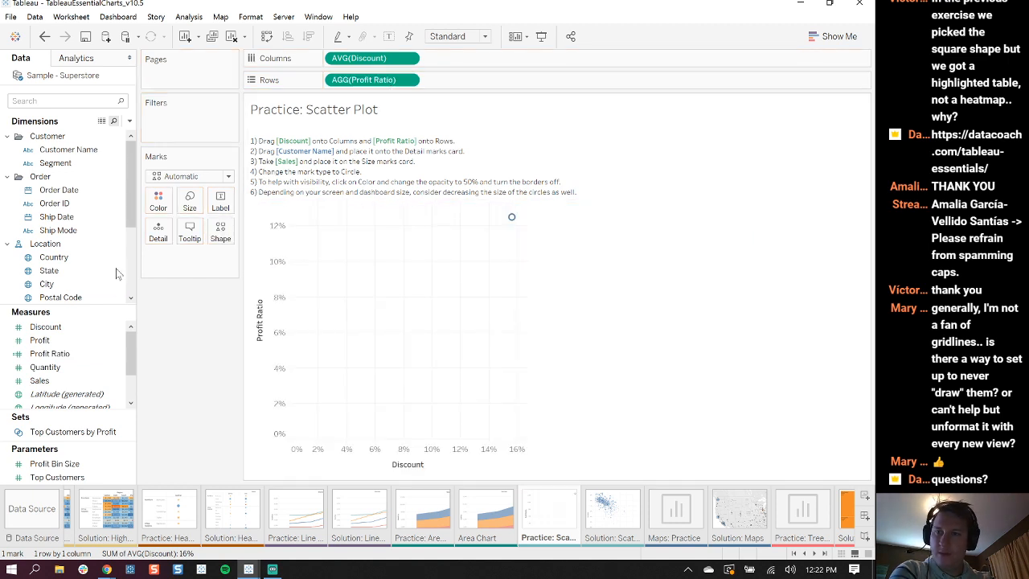
Add Customer Name to the Detail mark and set the mark type to Circle
{"action": "left_click_drag", "start_coordinate": [90, 149], "coordinate": [161, 239]}
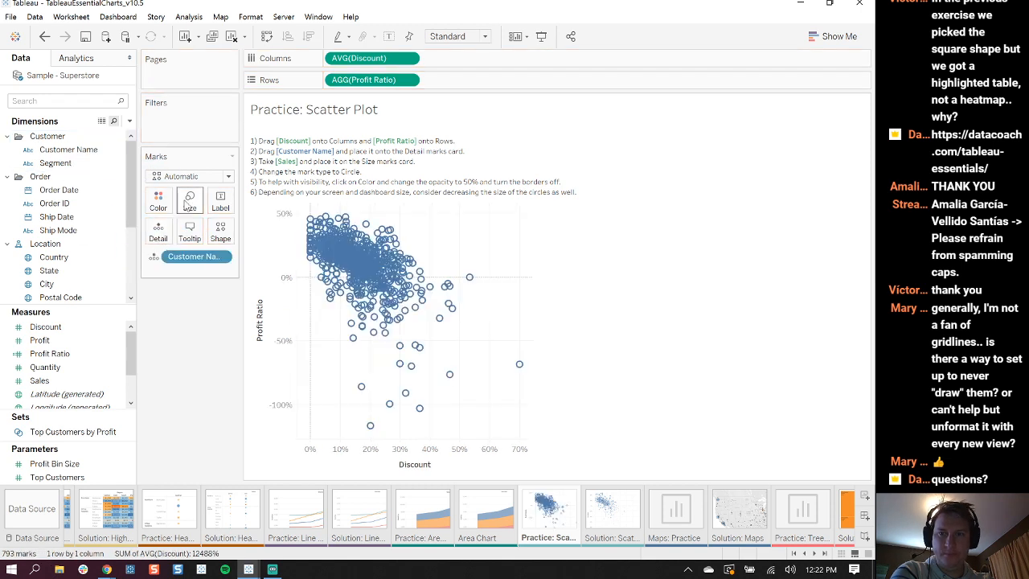
{"action": "left_click", "coordinate": [229, 177]}
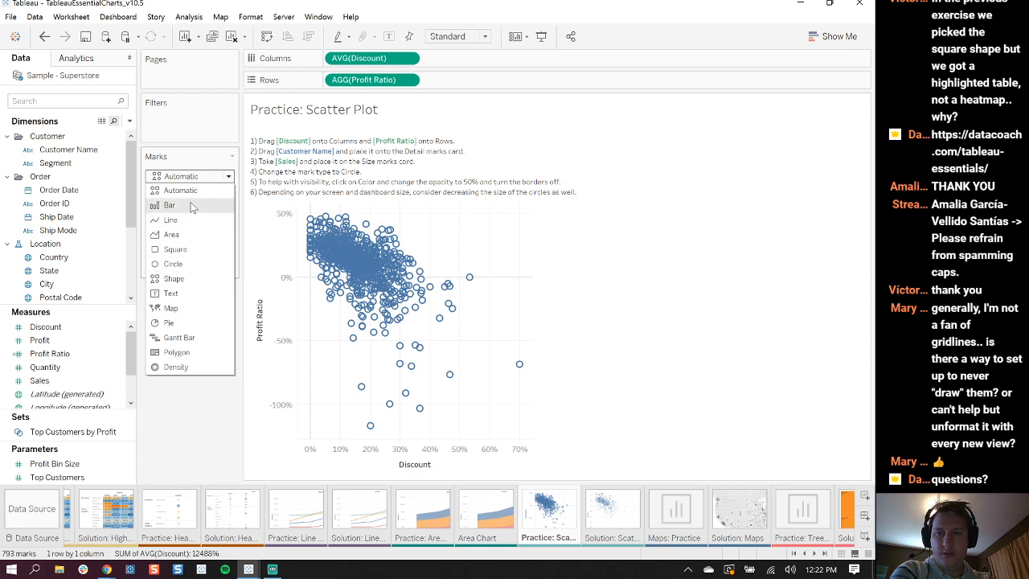
{"action": "left_click", "coordinate": [176, 265]}
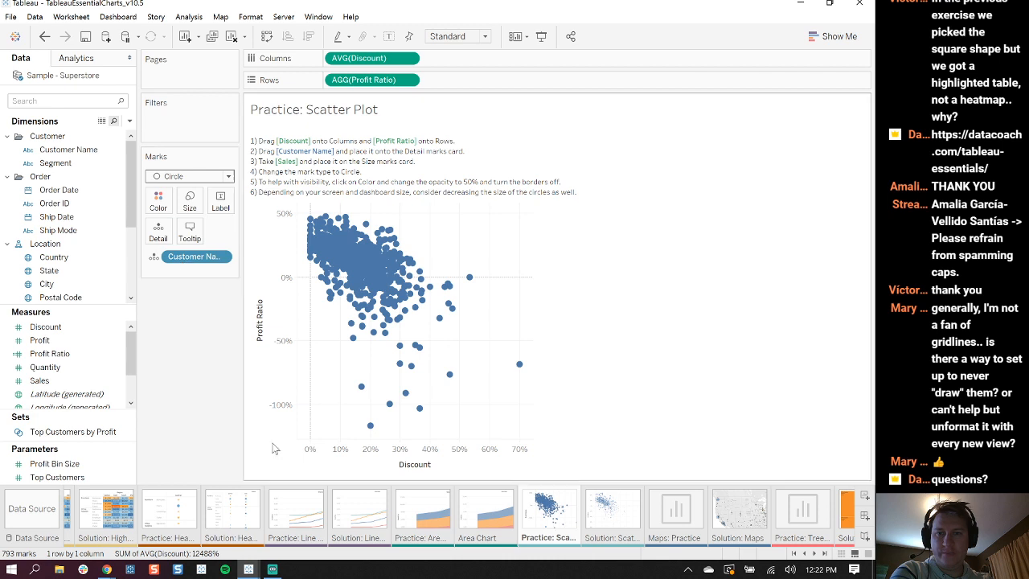
Size the practice scatter plot's circles by Sales and reduce their opacity to 56%
{"action": "left_click_drag", "start_coordinate": [40, 381], "coordinate": [191, 206]}
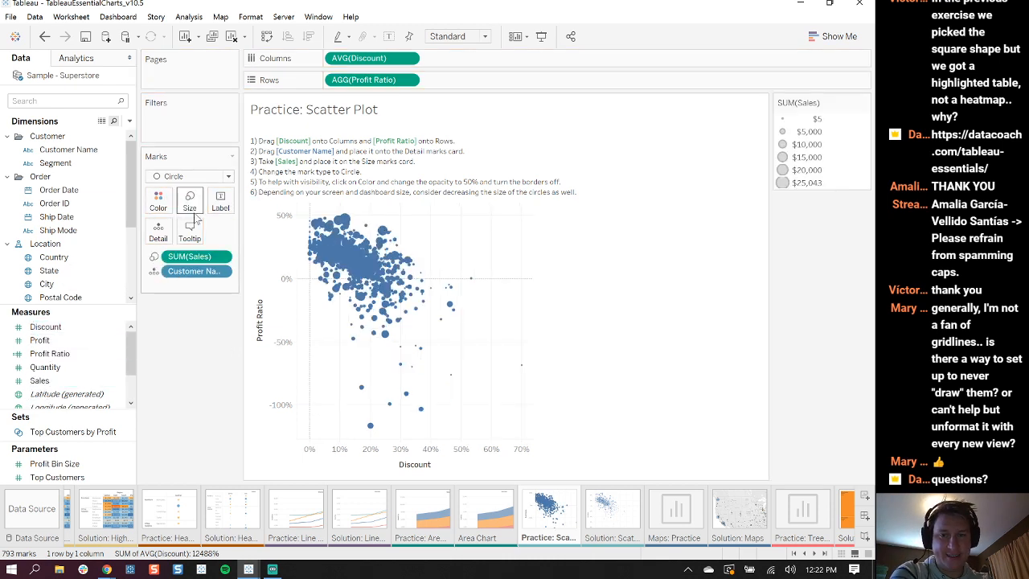
{"action": "left_click", "coordinate": [158, 201]}
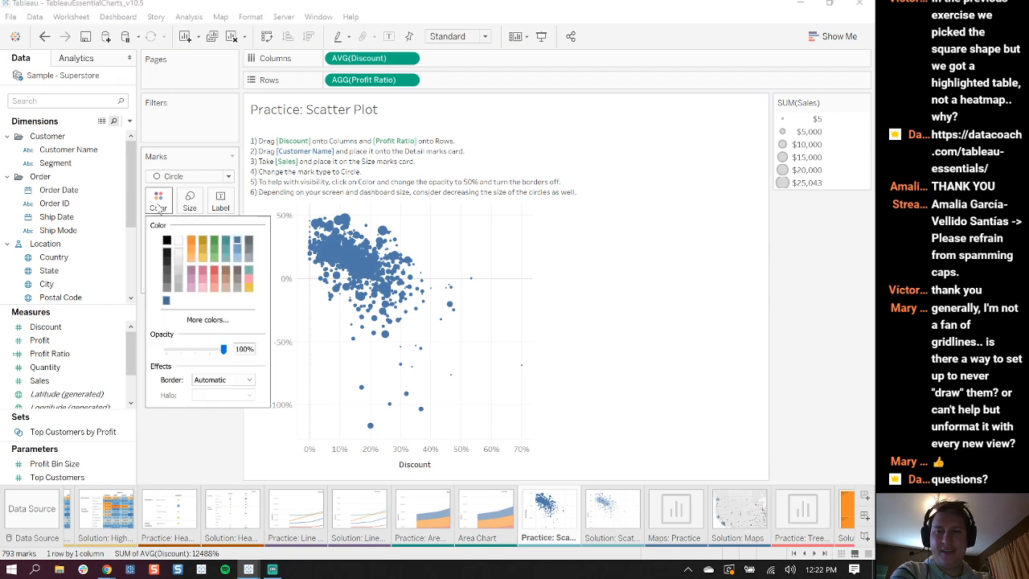
{"action": "left_click_drag", "start_coordinate": [224, 350], "coordinate": [200, 364]}
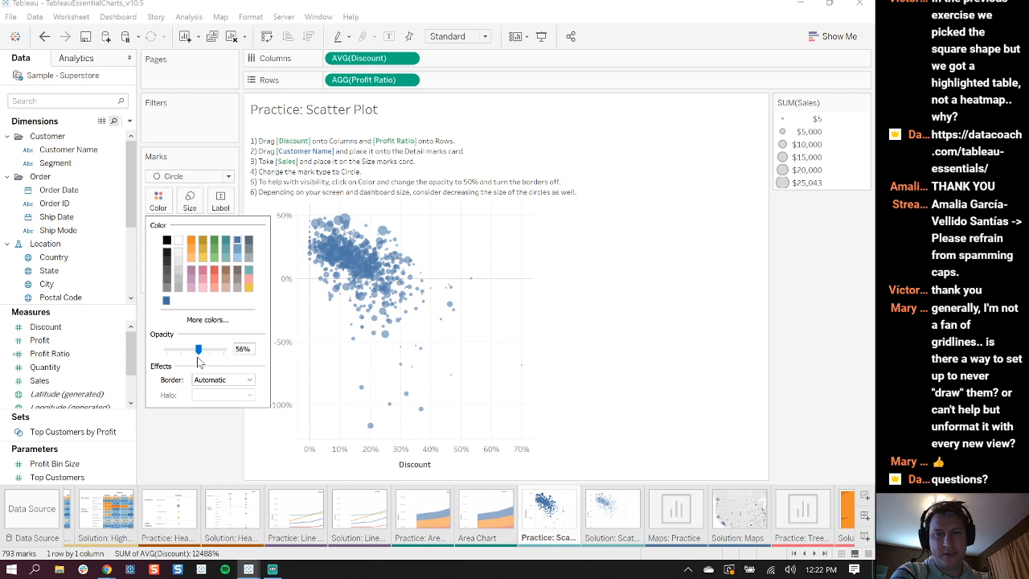
{"action": "left_click", "coordinate": [187, 440]}
Fit the practice scatter plot to Entire View and enlarge its circles
{"action": "left_click", "coordinate": [480, 36]}
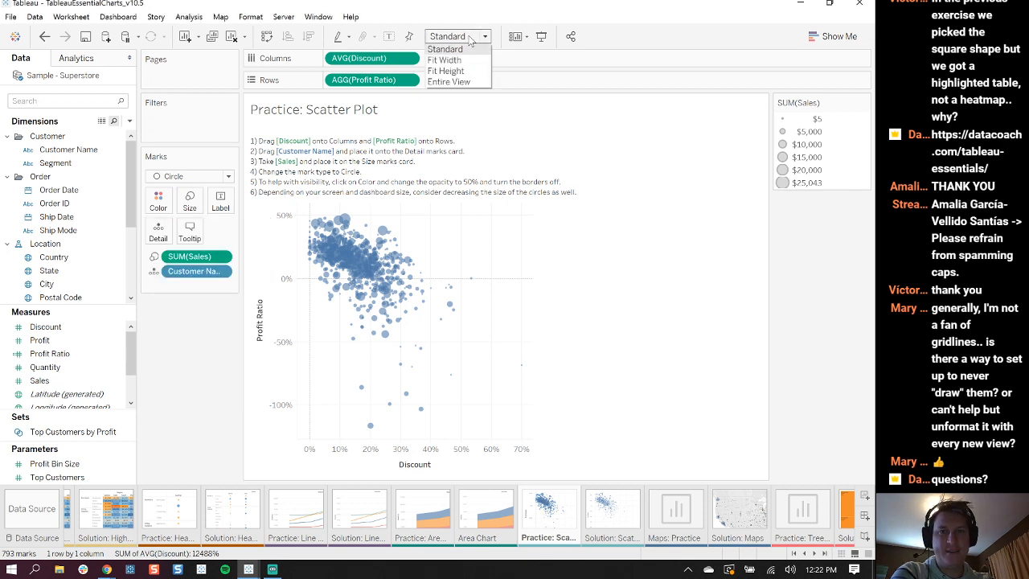
{"action": "left_click", "coordinate": [450, 82]}
{"action": "left_click", "coordinate": [189, 200]}
{"action": "left_click_drag", "start_coordinate": [212, 232], "coordinate": [232, 232]}
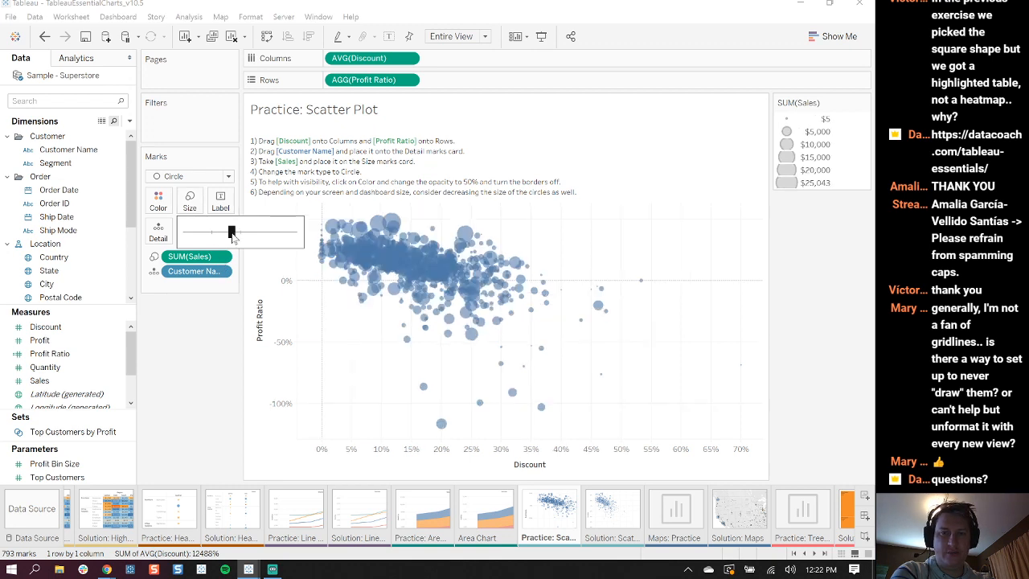
{"action": "left_click", "coordinate": [222, 413]}
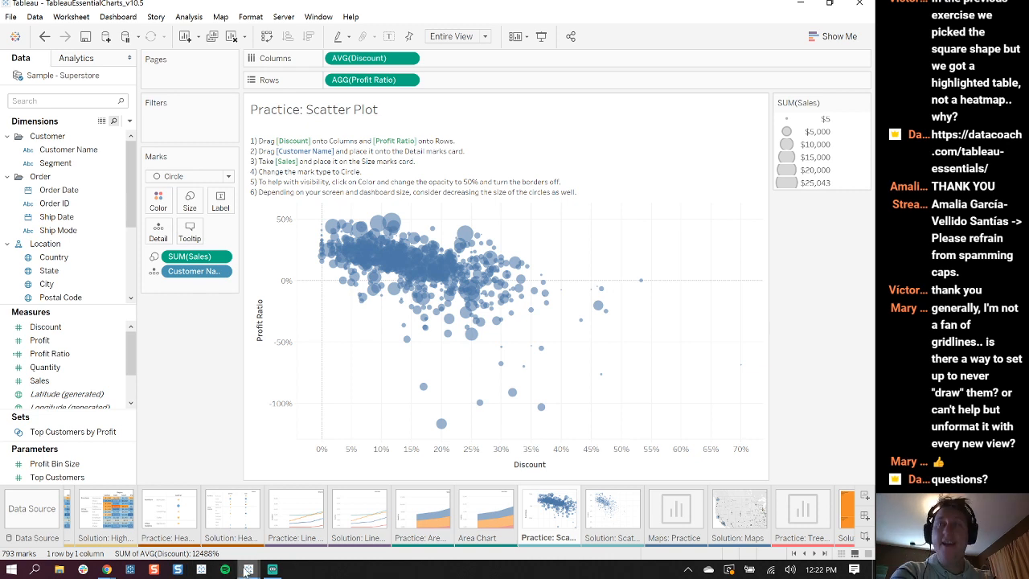
Switch to the Book2 workbook and add a new worksheet named Map after the Scatter Plot sheet
{"action": "mouse_move", "coordinate": [246, 571]}
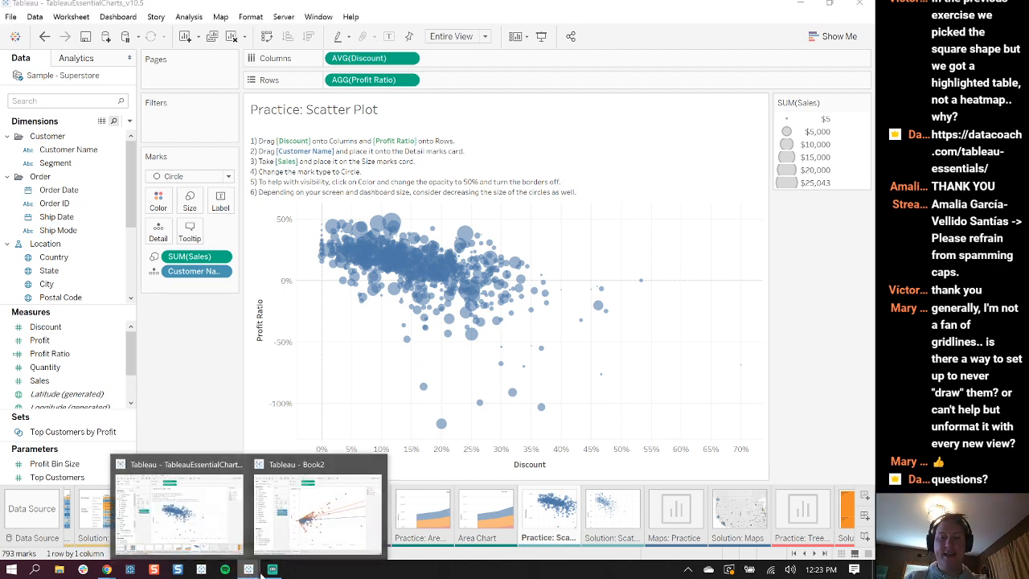
{"action": "left_click", "coordinate": [317, 510]}
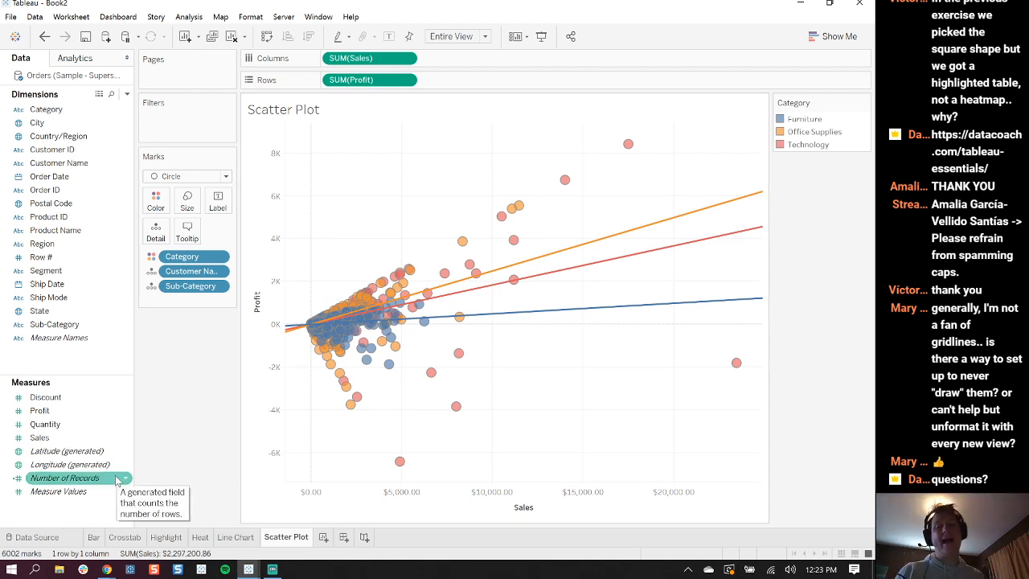
{"action": "left_click", "coordinate": [323, 537]}
{"action": "double_click", "coordinate": [325, 536]}
{"action": "type", "text": "Map"}
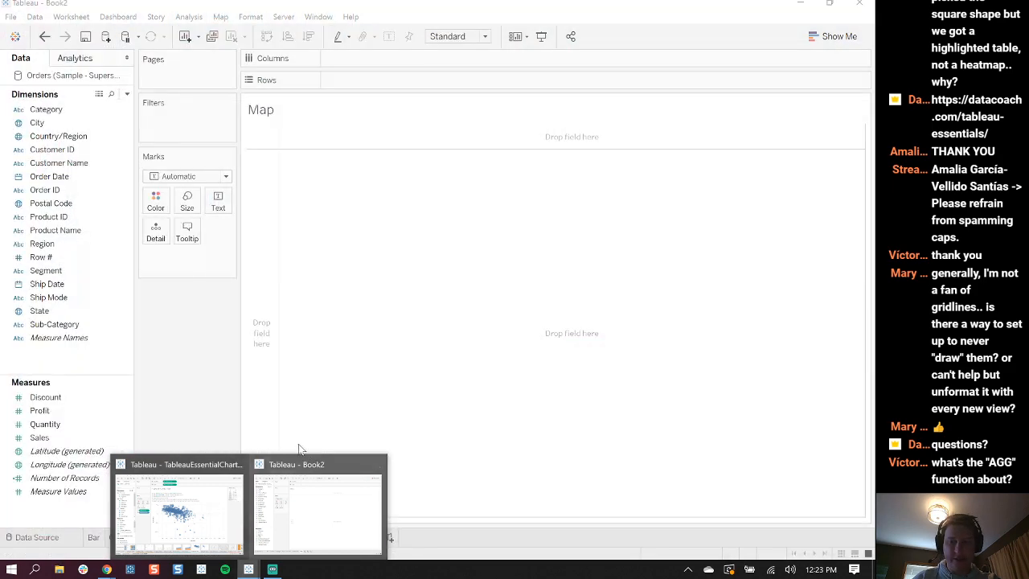
Switch to the TableauEssentialCharts workbook and examine the Profit Ratio calculation at an enlarged text size
{"action": "left_click", "coordinate": [179, 506]}
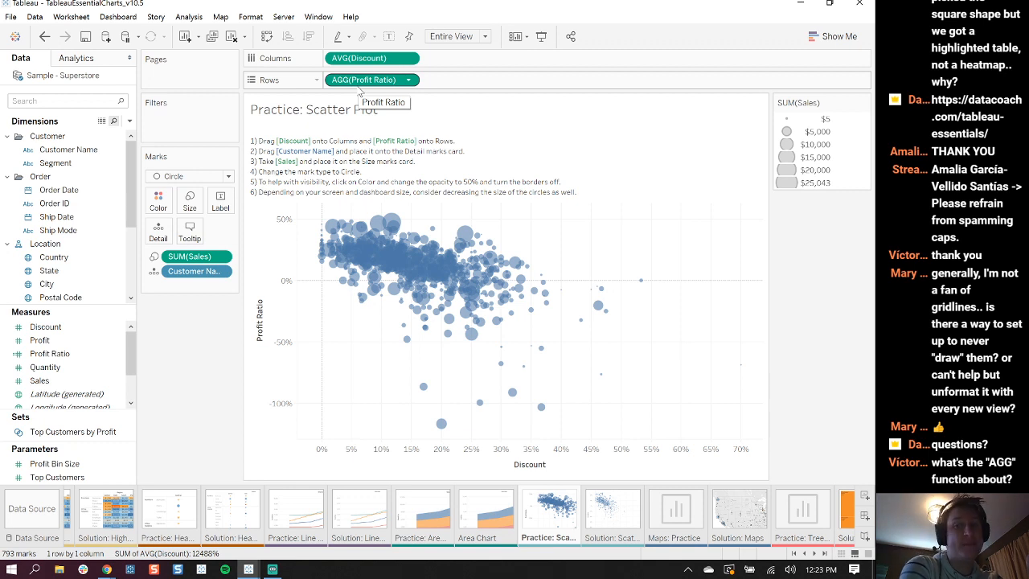
{"action": "left_click", "coordinate": [74, 355]}
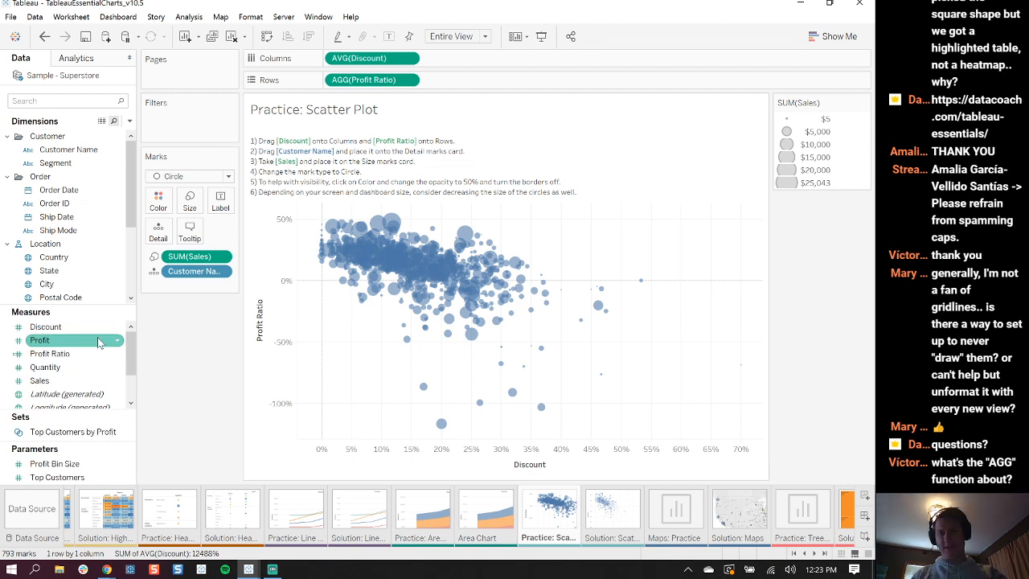
{"action": "right_click", "coordinate": [94, 354]}
{"action": "left_click", "coordinate": [142, 157]}
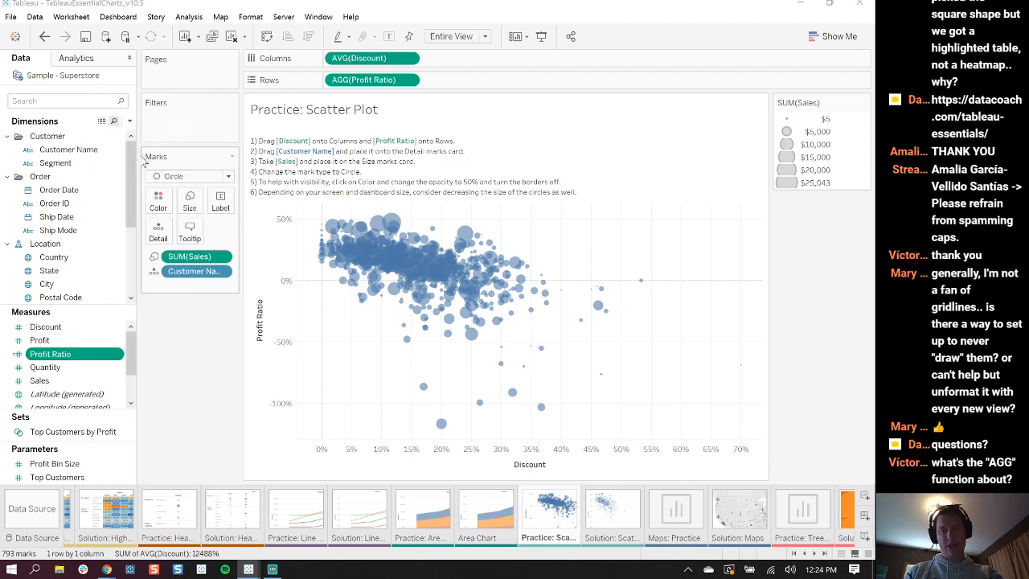
{"action": "left_click_drag", "start_coordinate": [326, 158], "coordinate": [394, 128]}
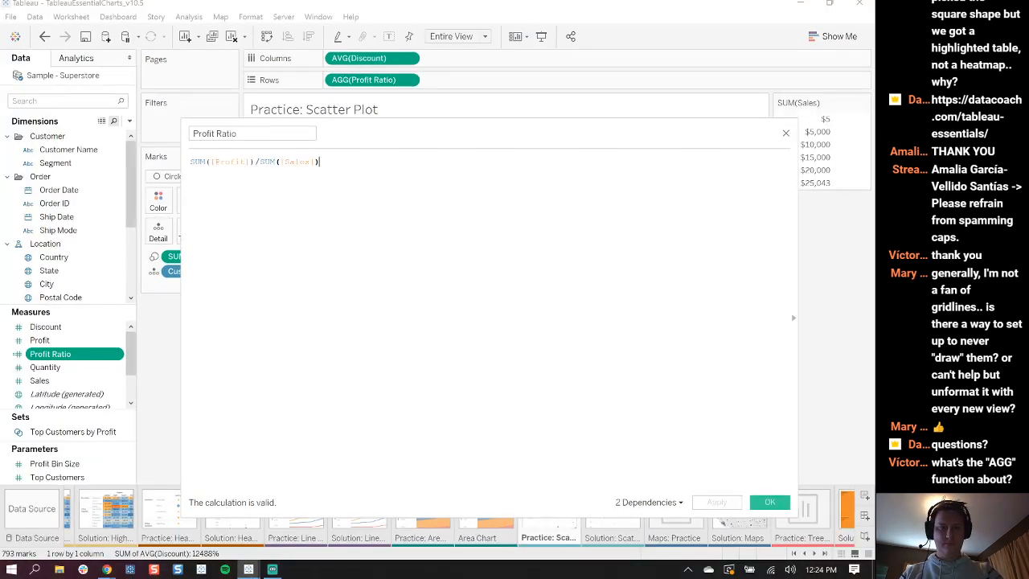
{"action": "scroll", "coordinate": [314, 168], "scroll_direction": "up", "scroll_amount": 9}
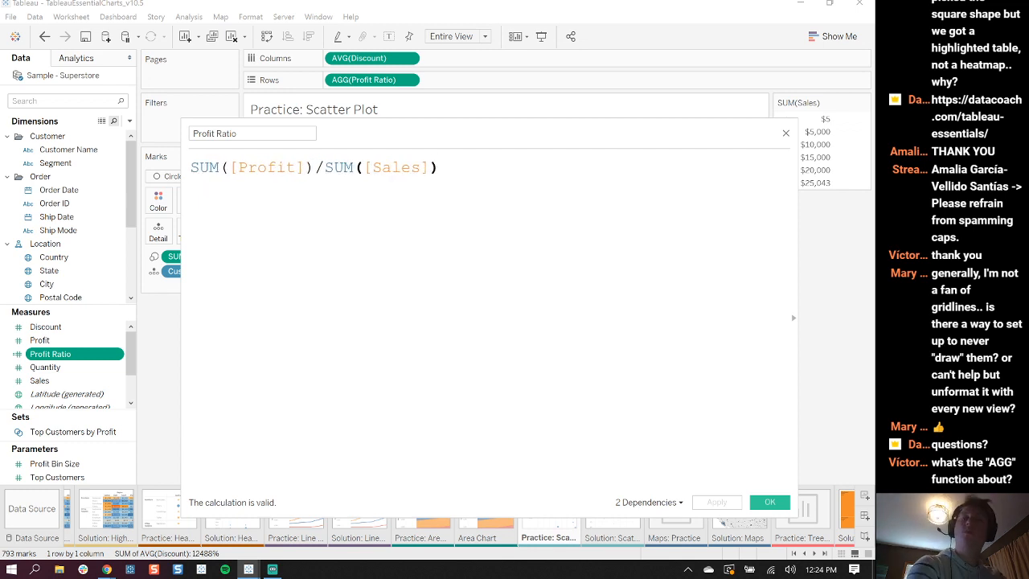
{"action": "left_click_drag", "start_coordinate": [191, 167], "coordinate": [439, 167]}
{"action": "left_click", "coordinate": [440, 167]}
{"action": "left_click", "coordinate": [440, 168]}
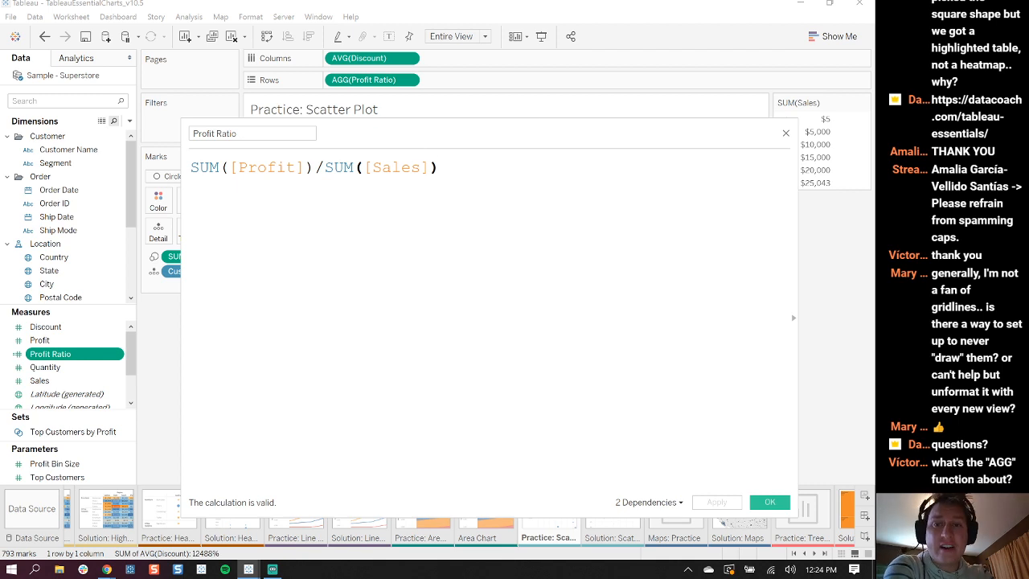
{"action": "left_click", "coordinate": [785, 133]}
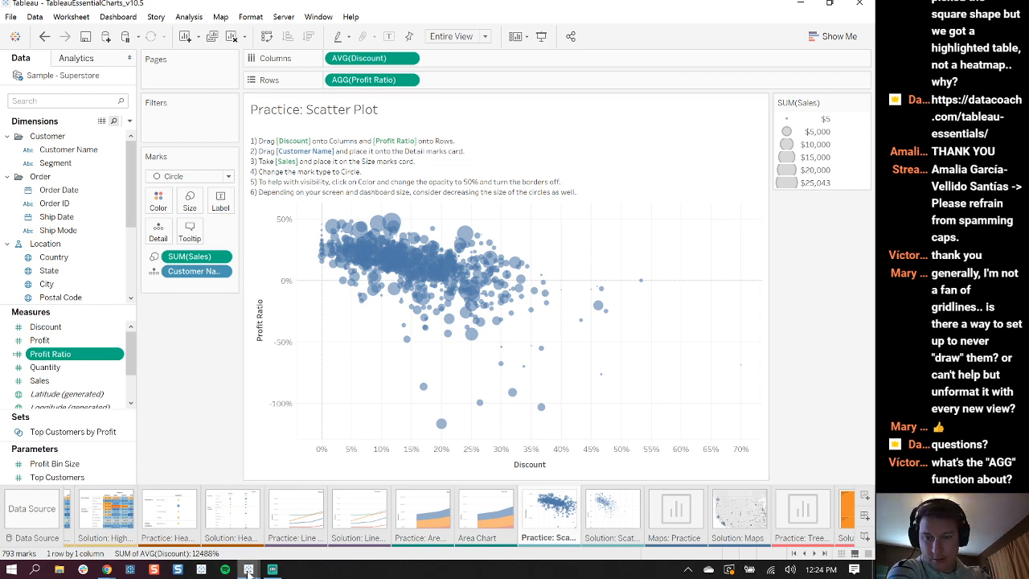
Return to the Map sheet in Book2 and examine the data type icons of City, Country/Region, Postal Code and the other dimensions
{"action": "mouse_move", "coordinate": [249, 569]}
{"action": "left_click", "coordinate": [192, 512]}
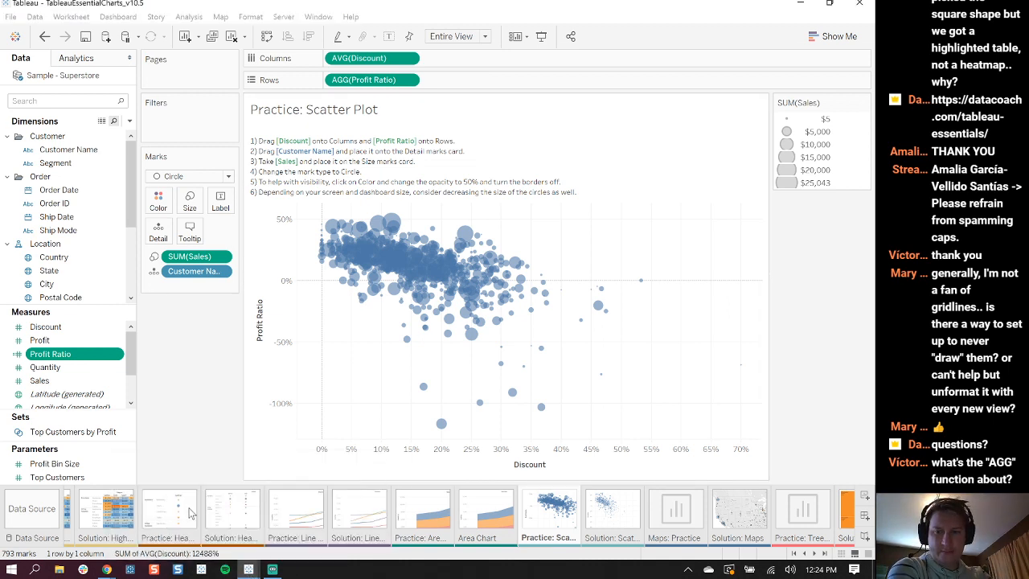
{"action": "left_click", "coordinate": [342, 488]}
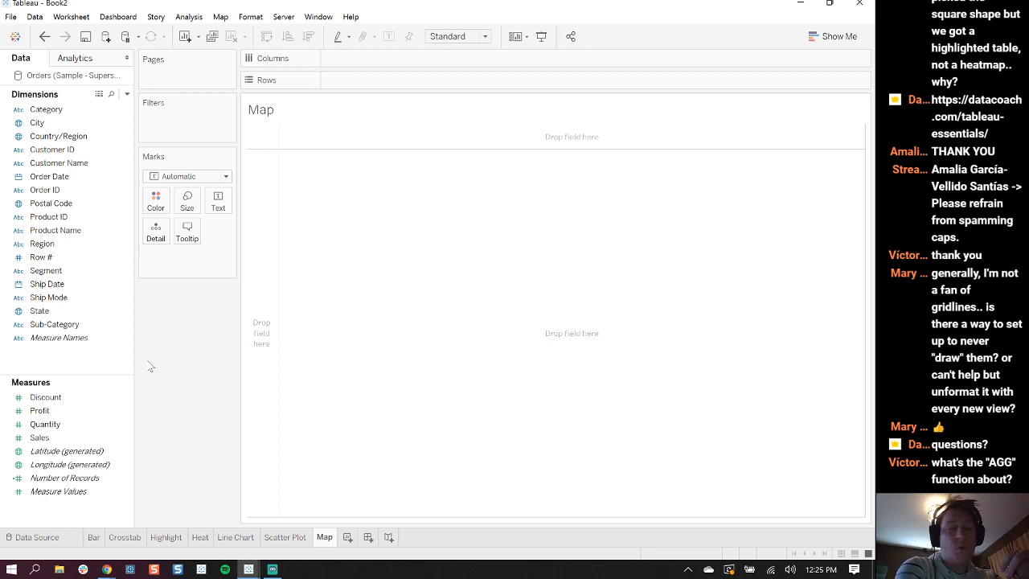
{"action": "left_click", "coordinate": [34, 123]}
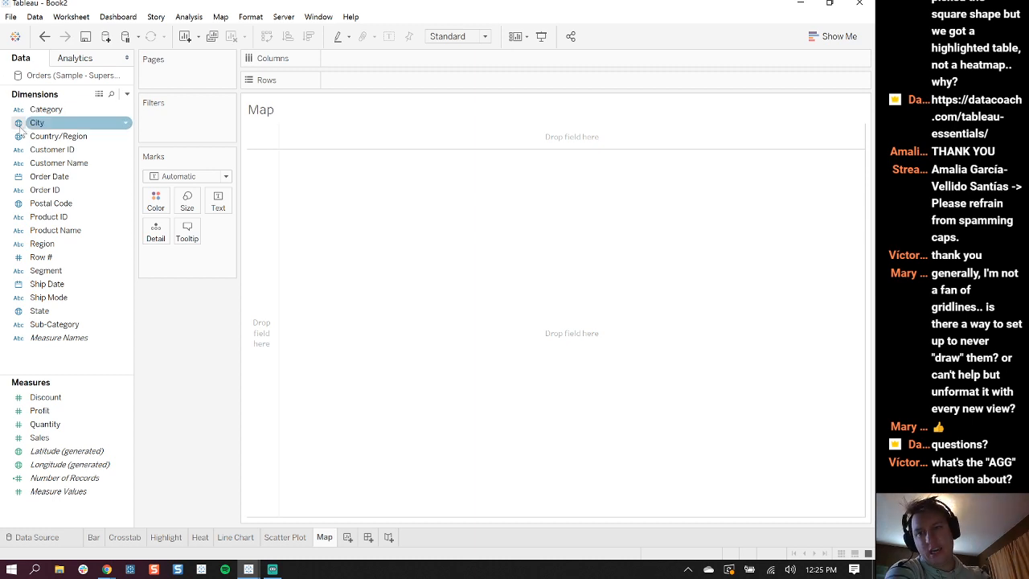
{"action": "left_click", "coordinate": [22, 133]}
{"action": "left_click", "coordinate": [21, 125]}
{"action": "left_click", "coordinate": [22, 137]}
{"action": "left_click", "coordinate": [23, 189]}
{"action": "left_click", "coordinate": [23, 204]}
{"action": "left_click", "coordinate": [21, 176]}
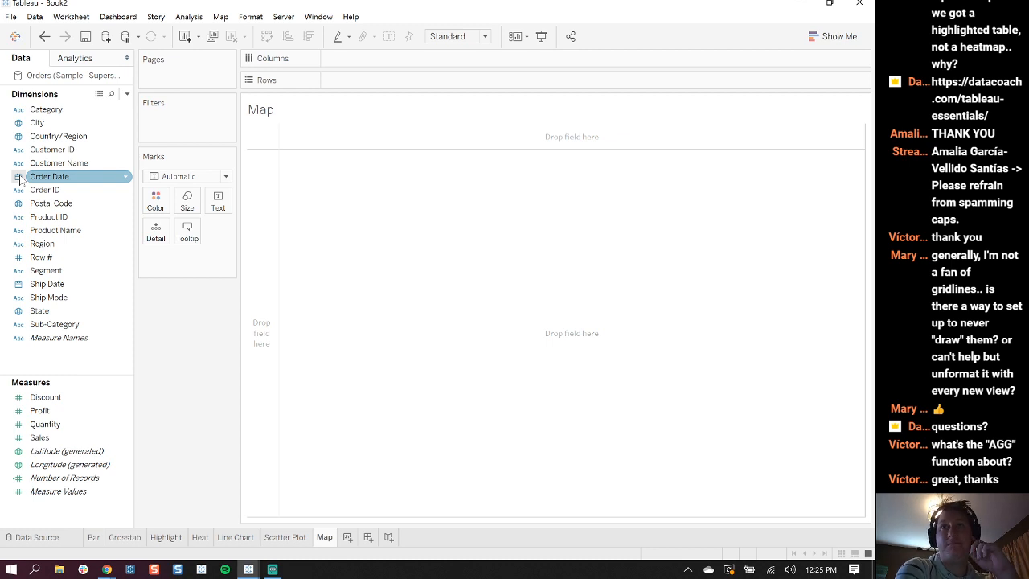
{"action": "left_click", "coordinate": [28, 135]}
{"action": "left_click", "coordinate": [36, 123]}
Review the geographic role choices available for the City dimension
{"action": "right_click", "coordinate": [53, 122]}
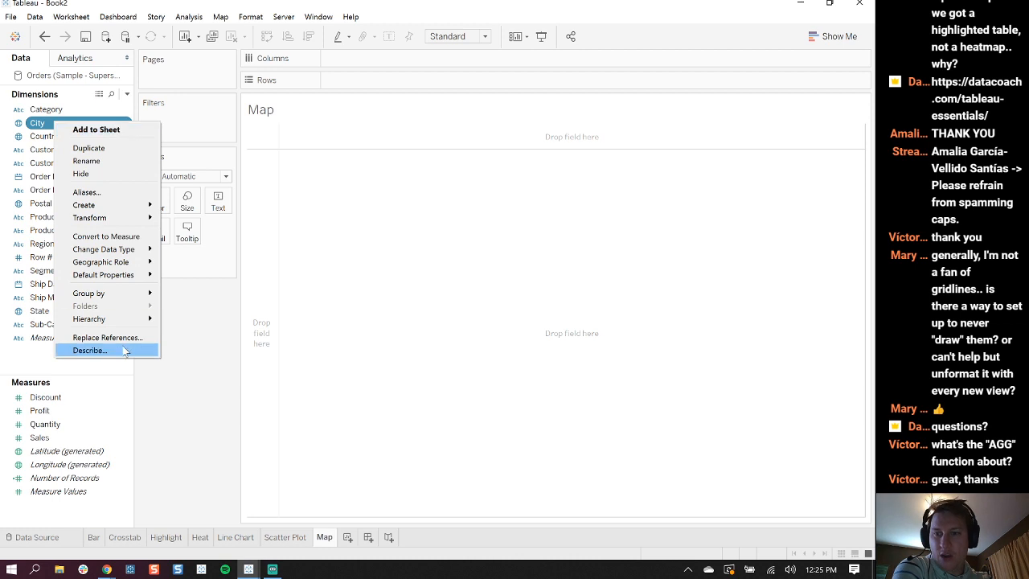
{"action": "mouse_move", "coordinate": [140, 269]}
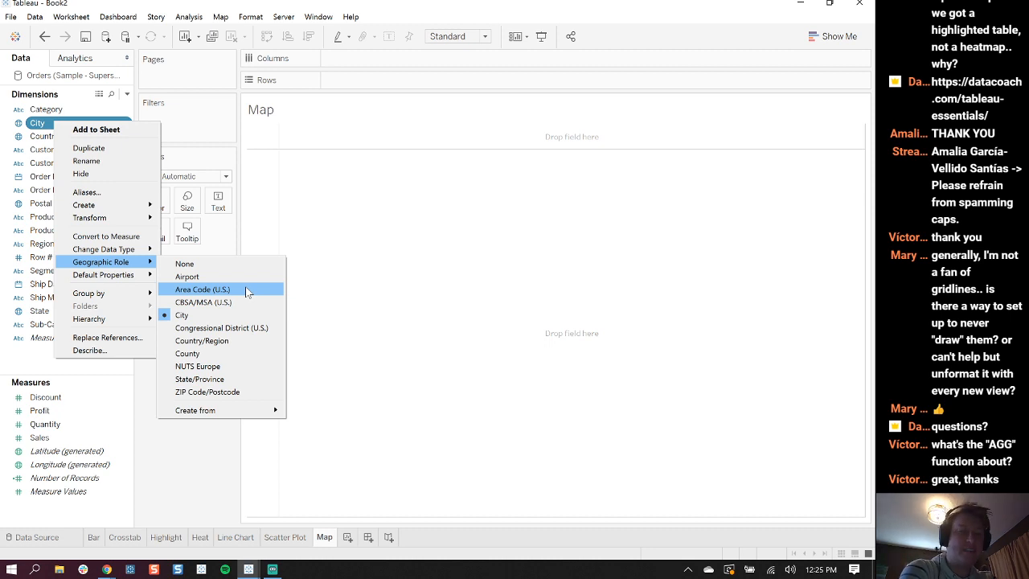
{"action": "left_click", "coordinate": [86, 161]}
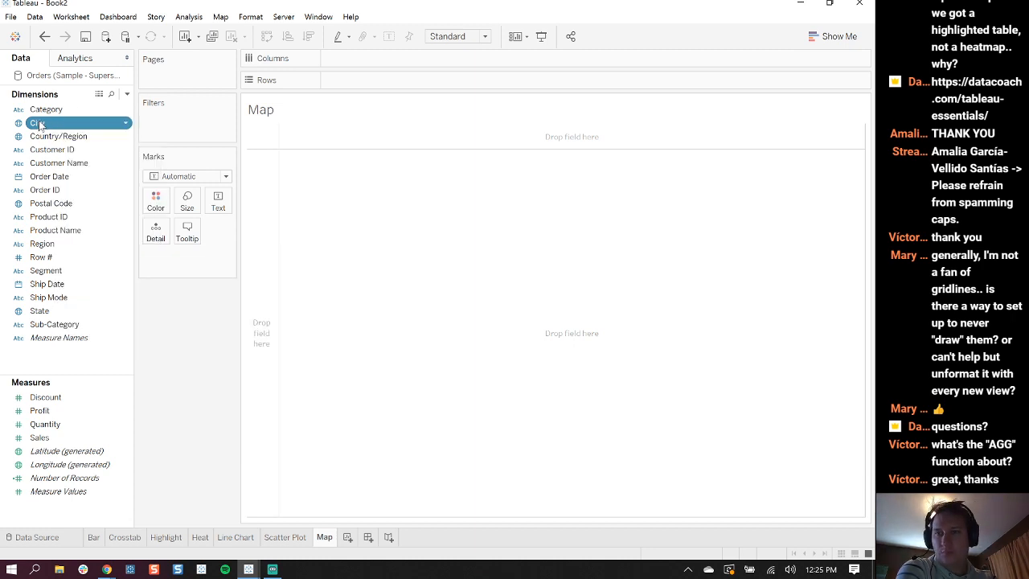
{"action": "key", "text": "Return"}
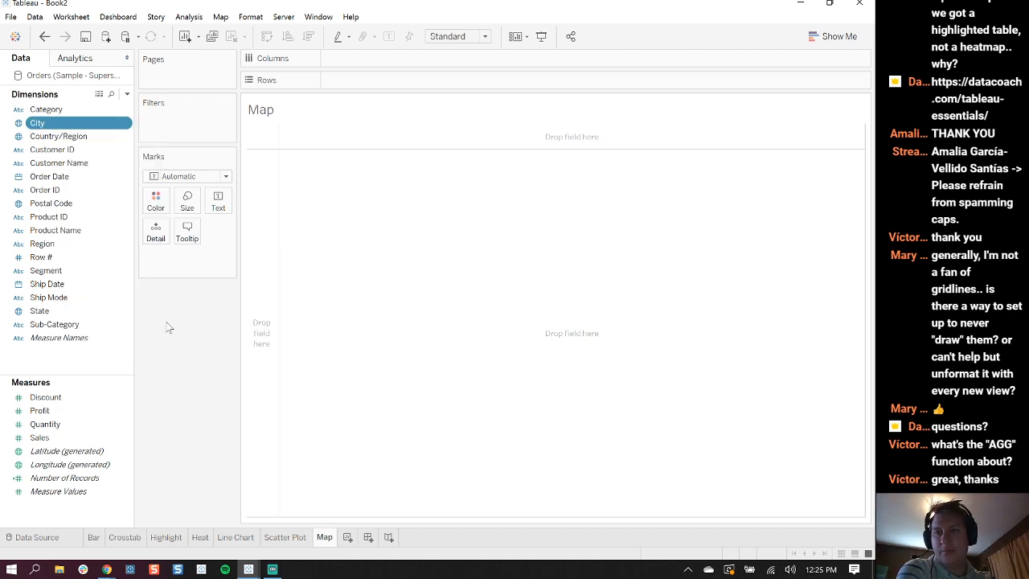
Plot City on the Map sheet using generated longitude and latitude, and review the background map styles
{"action": "double_click", "coordinate": [52, 122]}
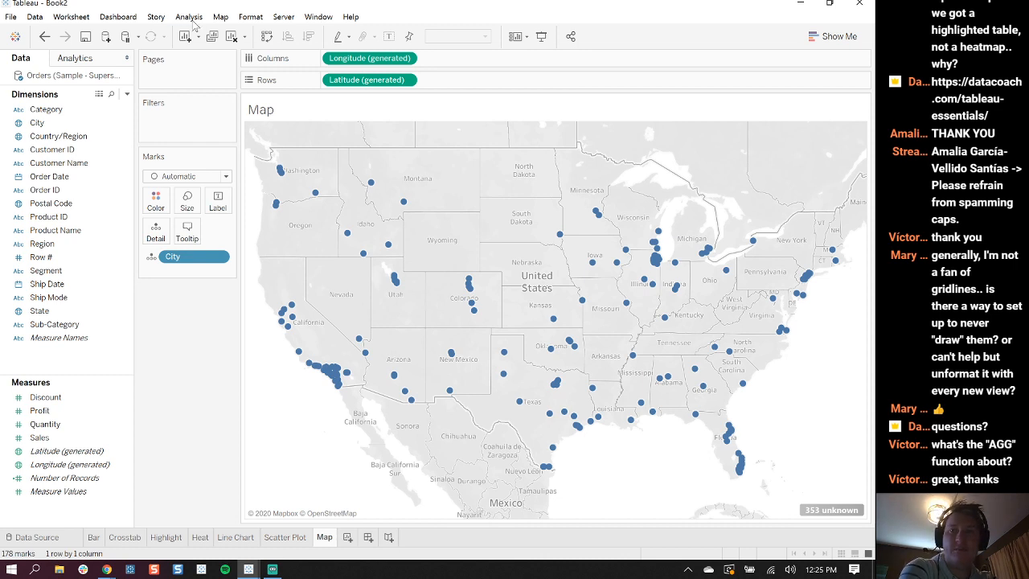
{"action": "left_click", "coordinate": [220, 17]}
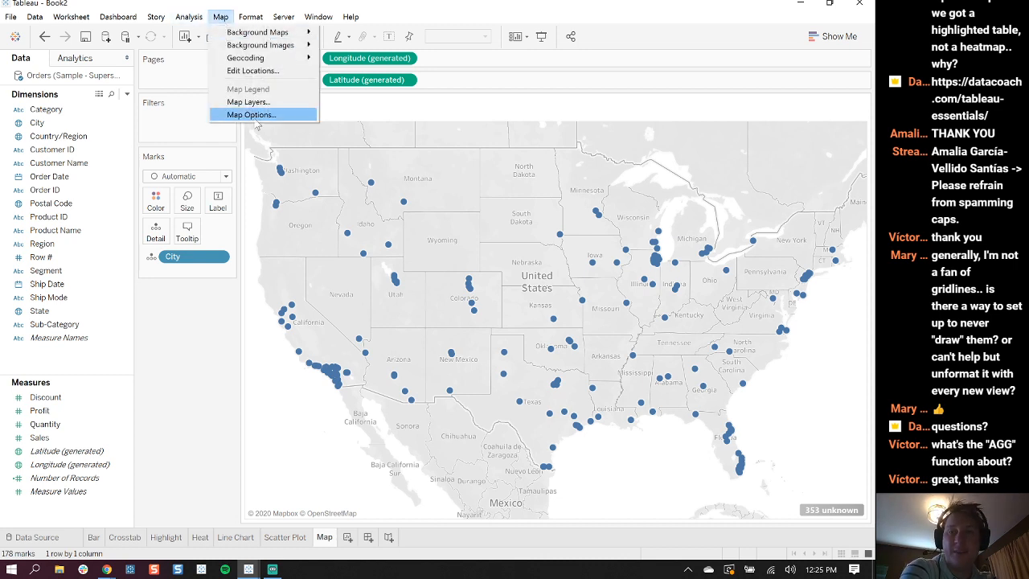
{"action": "mouse_move", "coordinate": [308, 33]}
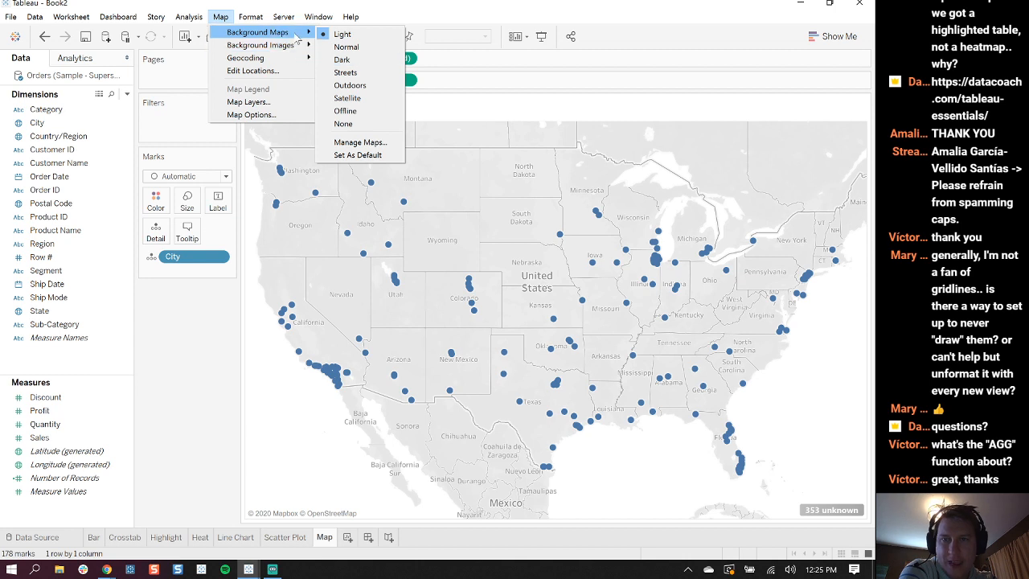
{"action": "left_click", "coordinate": [220, 14]}
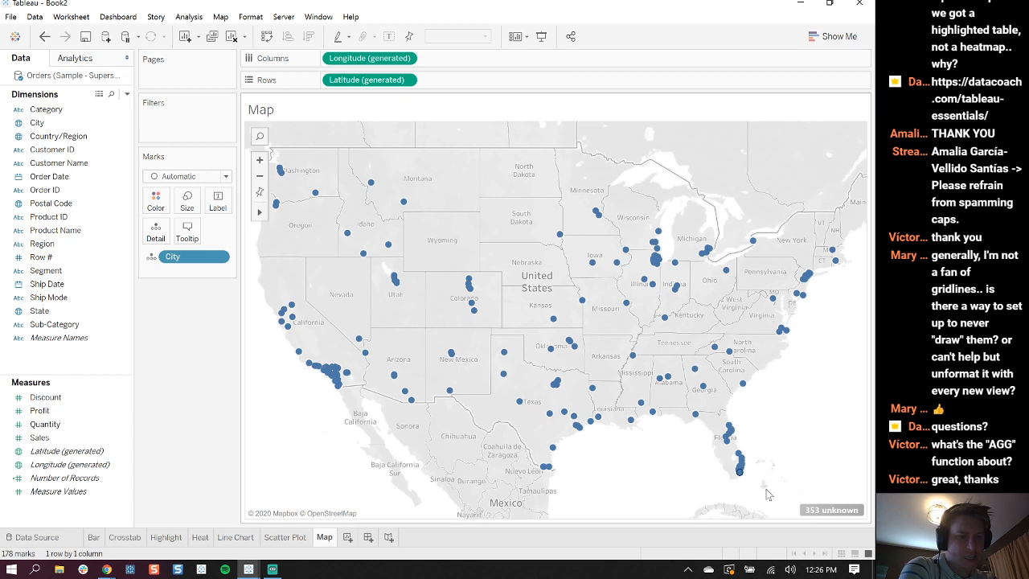
Examine the unmatched City values in Edit Locations, from the start of the list to Springfield, and leave without changes
{"action": "left_click", "coordinate": [819, 512]}
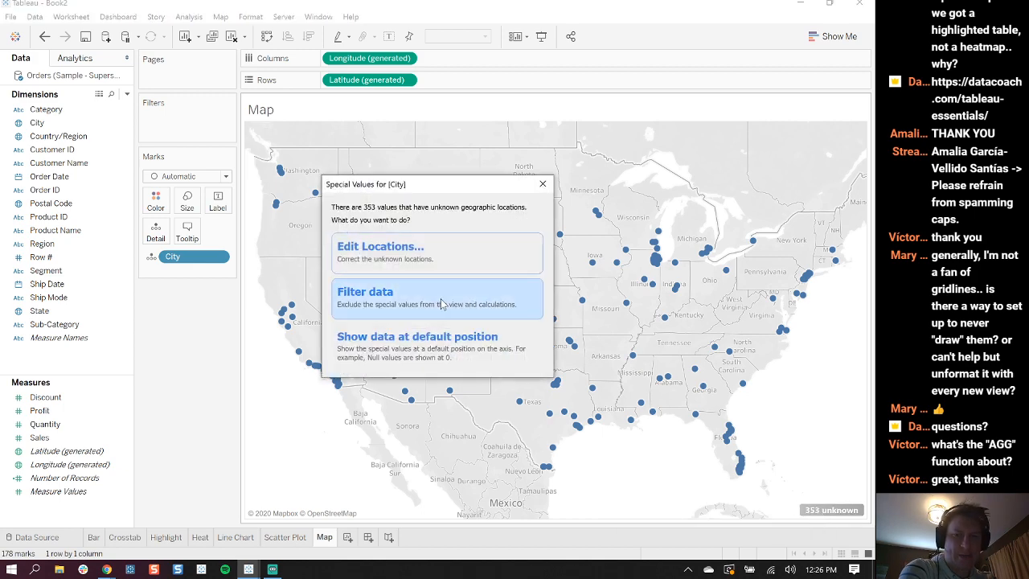
{"action": "left_click", "coordinate": [407, 267]}
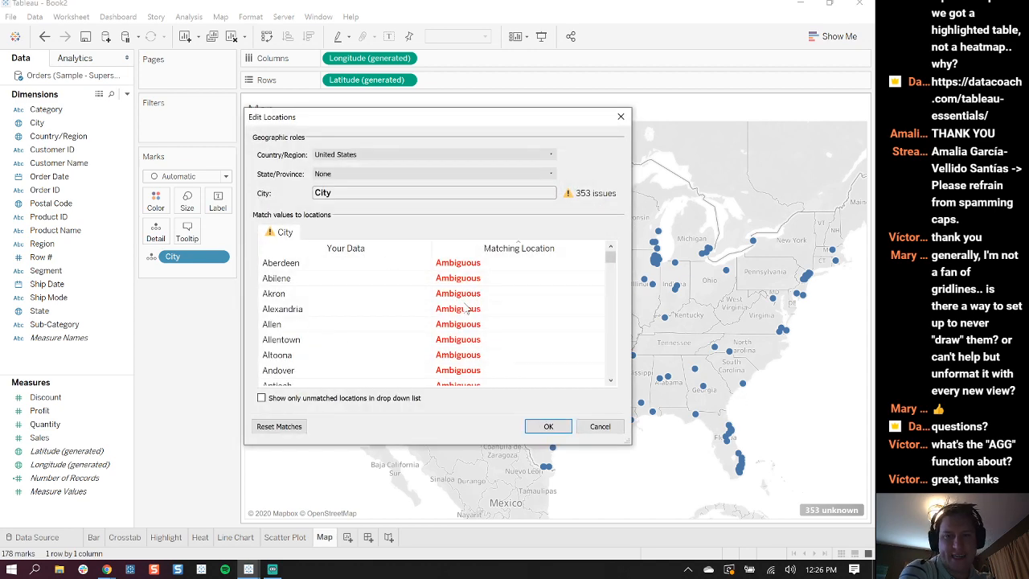
{"action": "left_click_drag", "start_coordinate": [610, 257], "coordinate": [600, 326]}
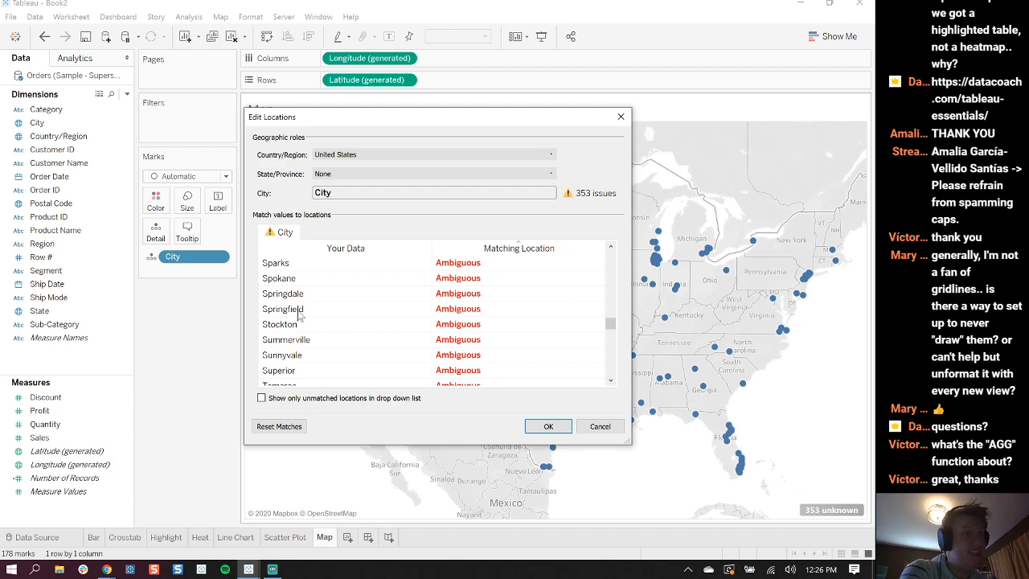
{"action": "left_click", "coordinate": [621, 120]}
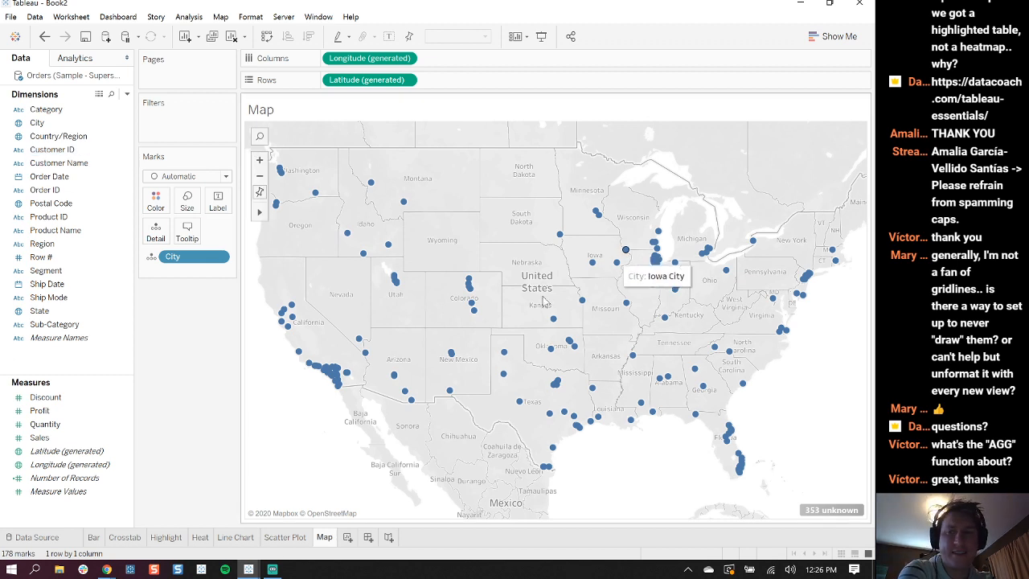
Add State to the Detail mark of the city map to resolve the ambiguous locations
{"action": "left_click_drag", "start_coordinate": [38, 310], "coordinate": [157, 239]}
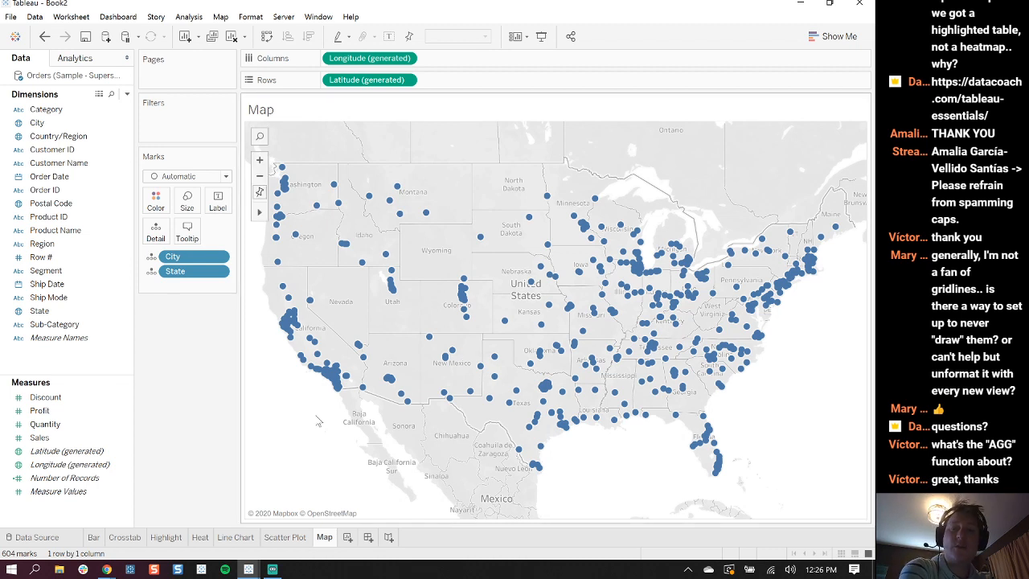
{"action": "mouse_move", "coordinate": [336, 379]}
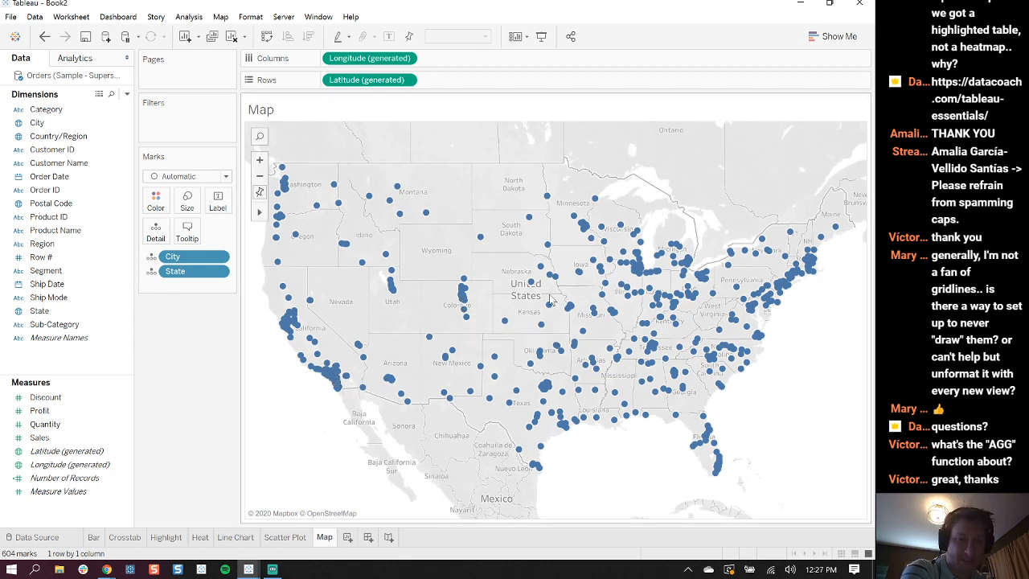
{"action": "mouse_move", "coordinate": [631, 286]}
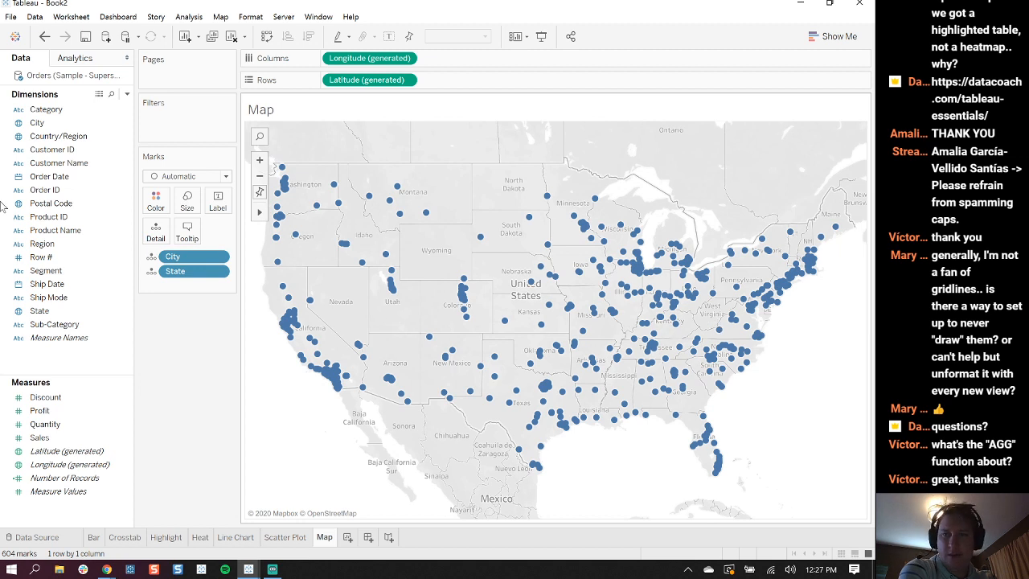
Size the city marks on the map by Sales and color them by Profit
{"action": "left_click", "coordinate": [51, 438]}
{"action": "left_click_drag", "start_coordinate": [50, 438], "coordinate": [186, 207]}
{"action": "left_click", "coordinate": [39, 411]}
{"action": "left_click_drag", "start_coordinate": [39, 410], "coordinate": [155, 200]}
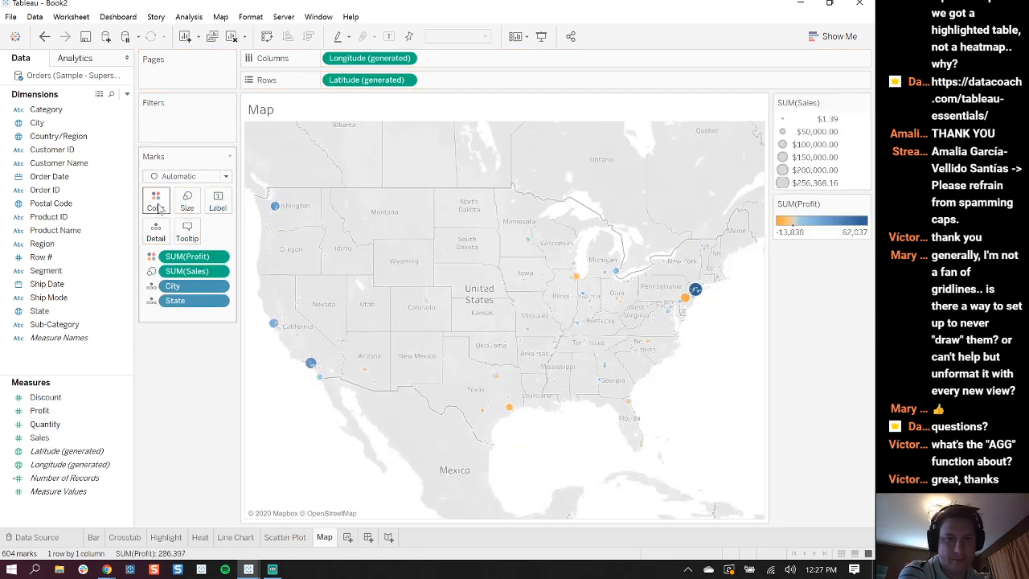
Enlarge the city marks on the map and set their color opacity to 48%
{"action": "left_click", "coordinate": [187, 201]}
{"action": "left_click_drag", "start_coordinate": [209, 232], "coordinate": [238, 242]}
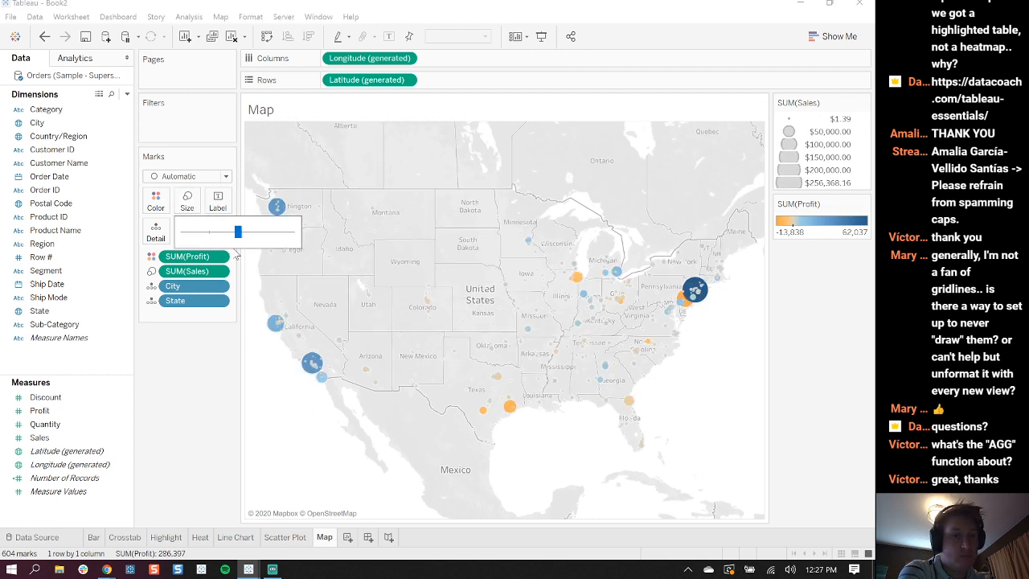
{"action": "left_click", "coordinate": [221, 373]}
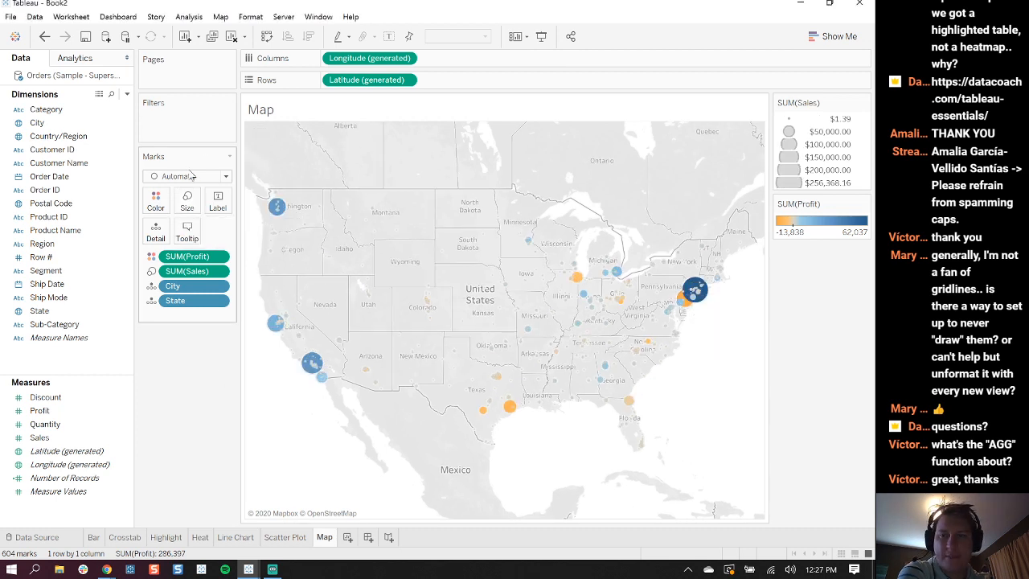
{"action": "left_click", "coordinate": [155, 201]}
{"action": "left_click_drag", "start_coordinate": [219, 273], "coordinate": [186, 277]}
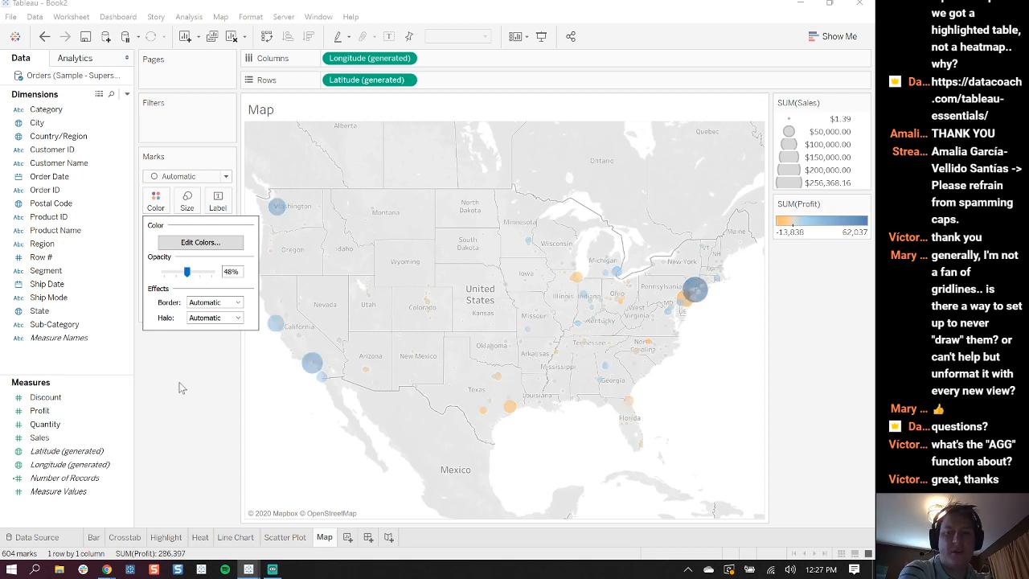
{"action": "left_click", "coordinate": [182, 383]}
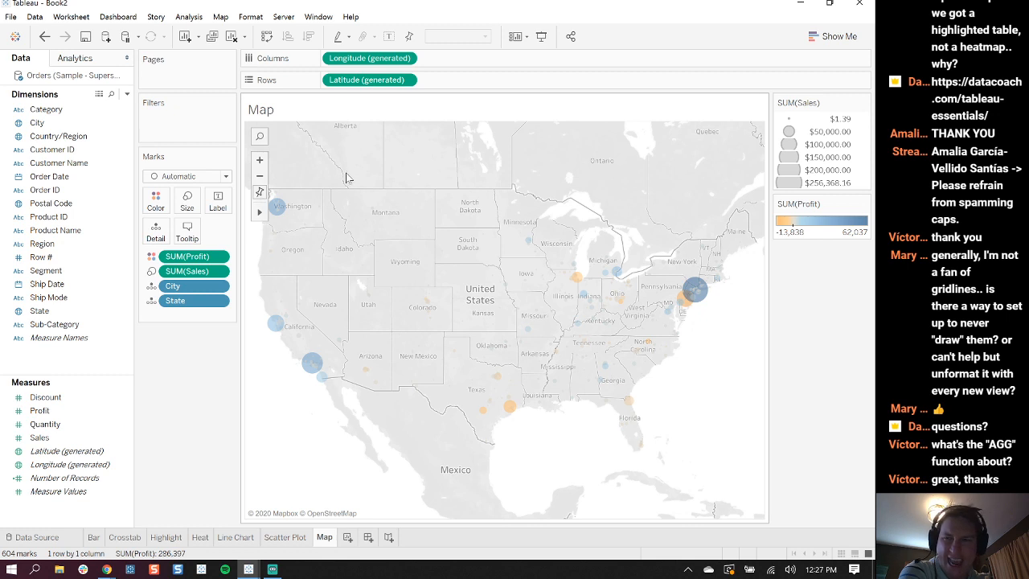
Give the city marks on the map a dark border color
{"action": "left_click", "coordinate": [156, 200]}
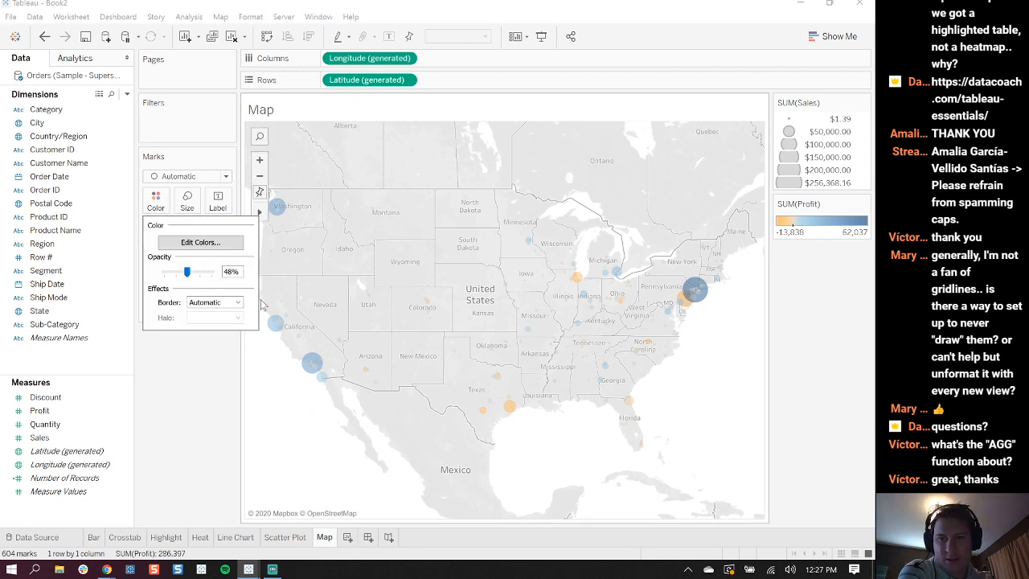
{"action": "left_click", "coordinate": [237, 302]}
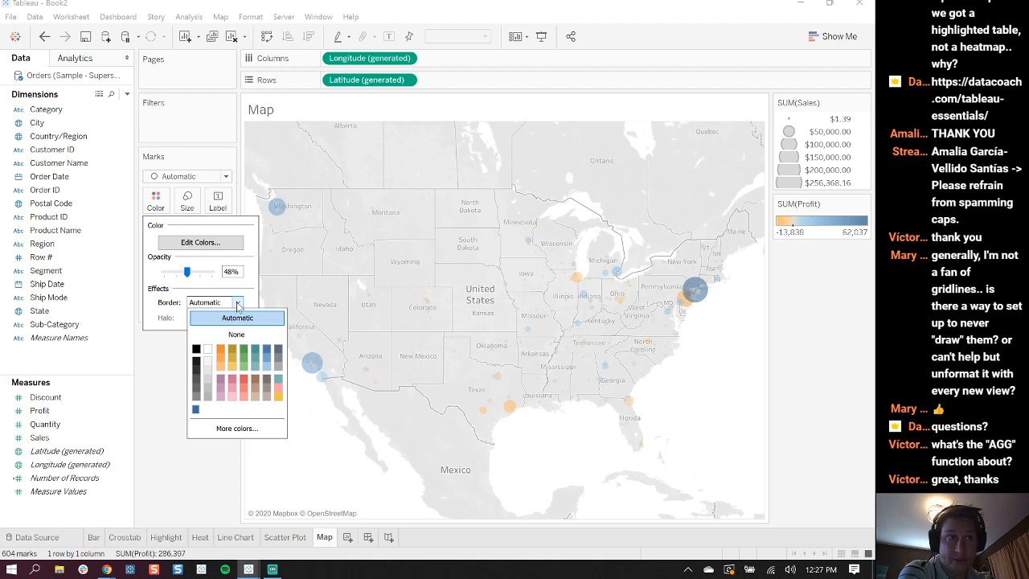
{"action": "left_click", "coordinate": [195, 409]}
{"action": "left_click", "coordinate": [172, 397]}
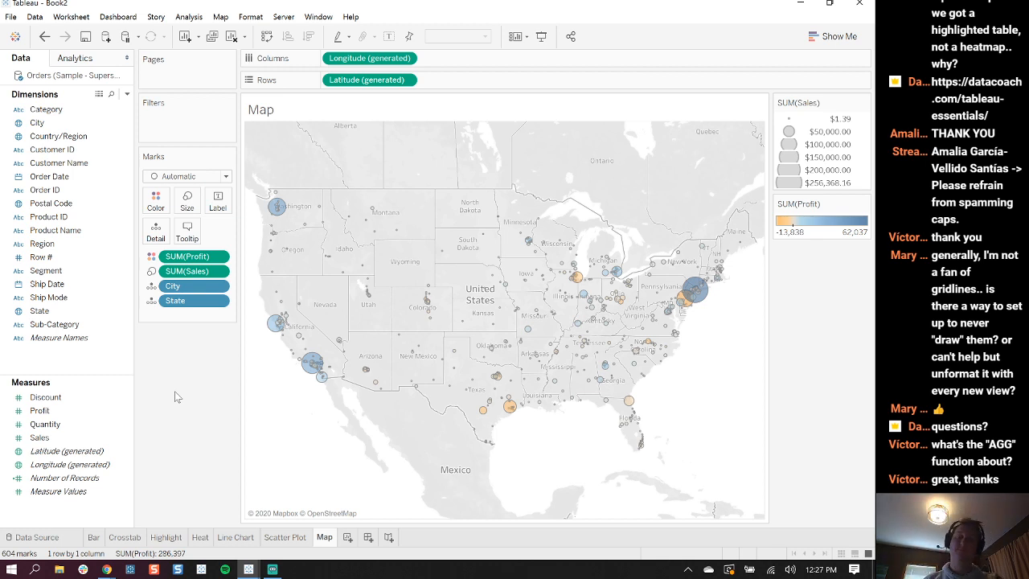
Create a new worksheet and name it Filled Map
{"action": "left_click", "coordinate": [347, 537]}
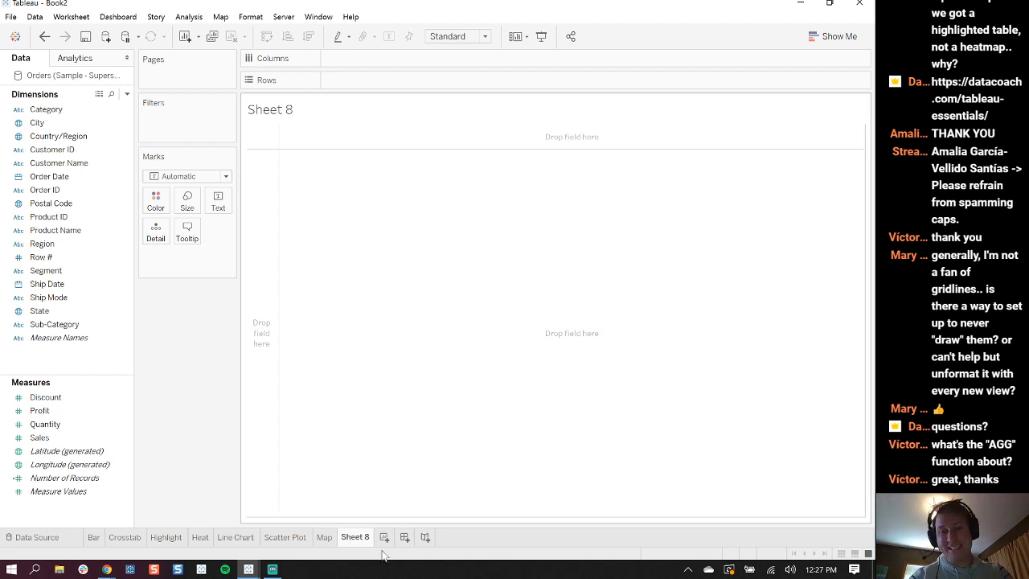
{"action": "double_click", "coordinate": [355, 536]}
{"action": "type", "text": "Filled Map"}
{"action": "key", "text": "Return"}
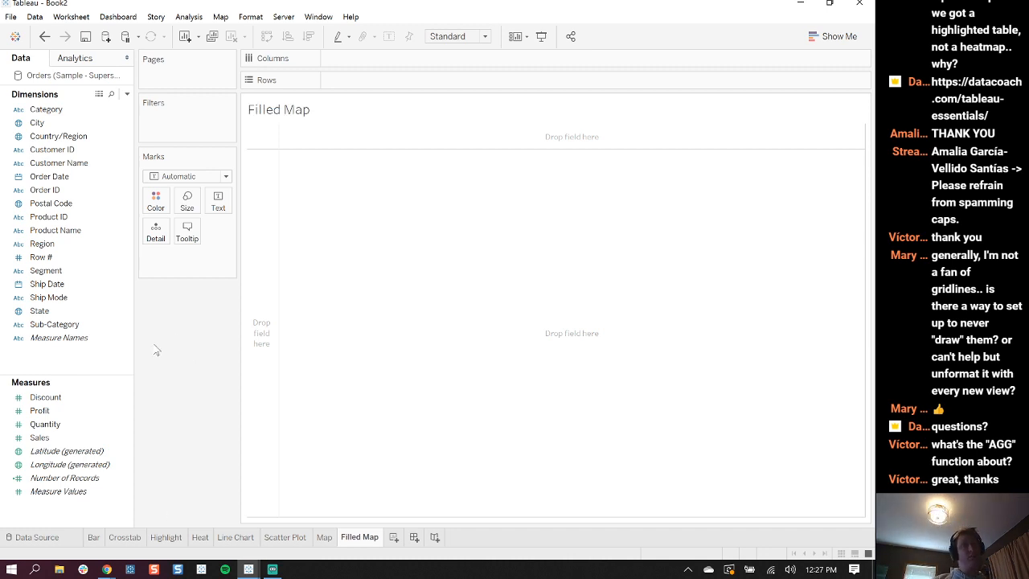
Plot State on the Filled Map sheet with the Map mark type and color the areas by State
{"action": "double_click", "coordinate": [45, 310]}
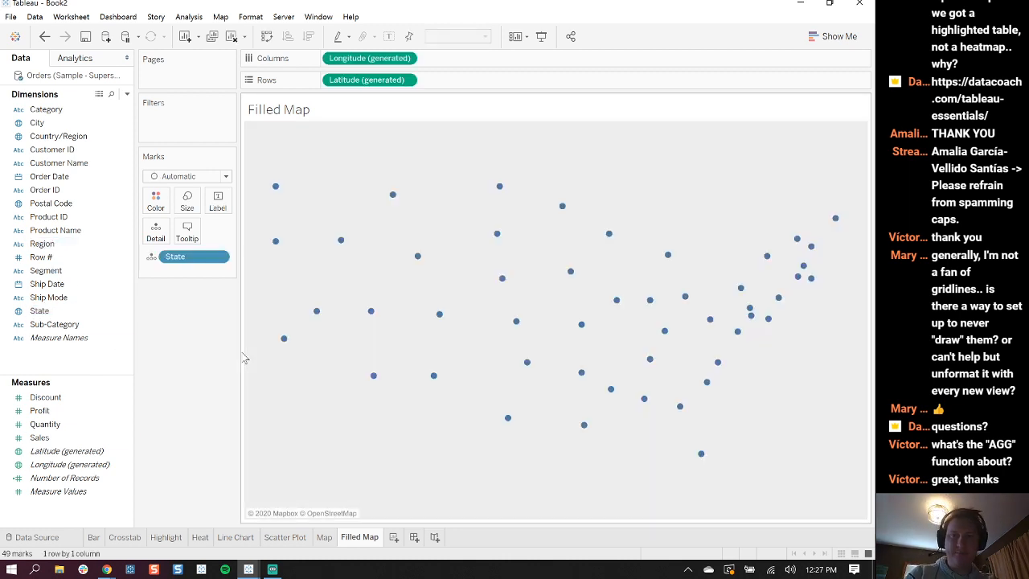
{"action": "left_click", "coordinate": [225, 177]}
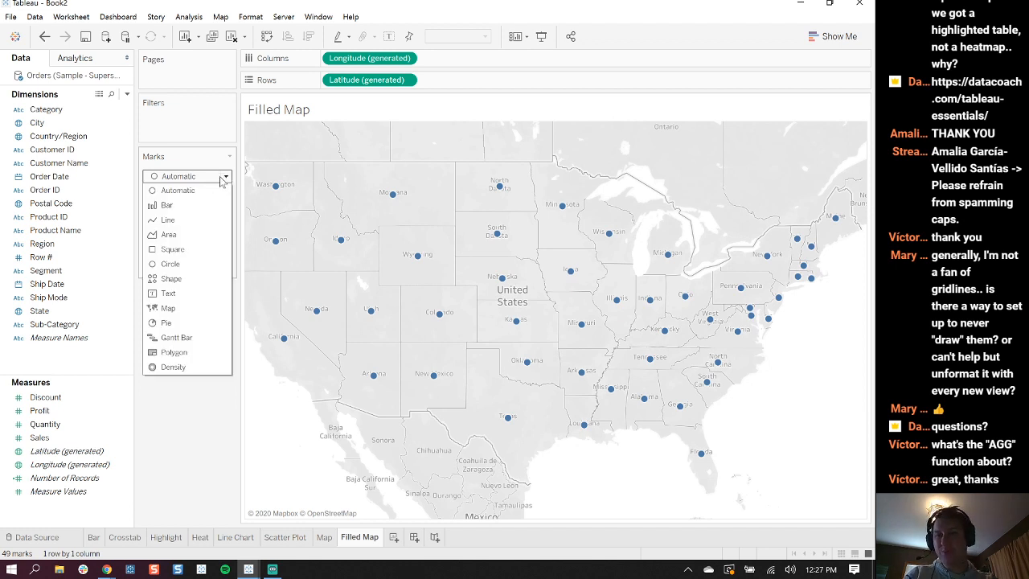
{"action": "left_click", "coordinate": [190, 310]}
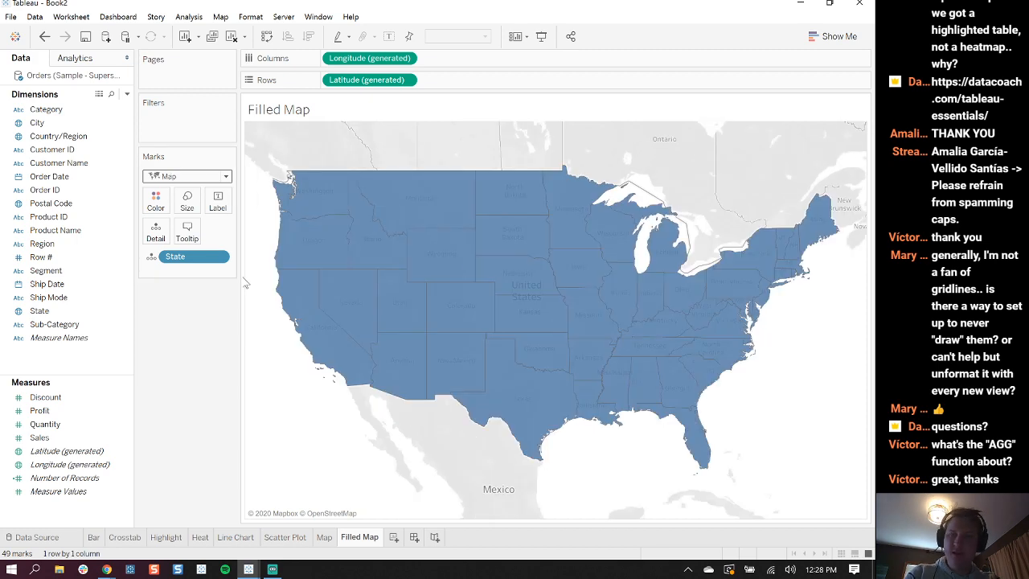
{"action": "left_click_drag", "start_coordinate": [191, 258], "coordinate": [159, 205]}
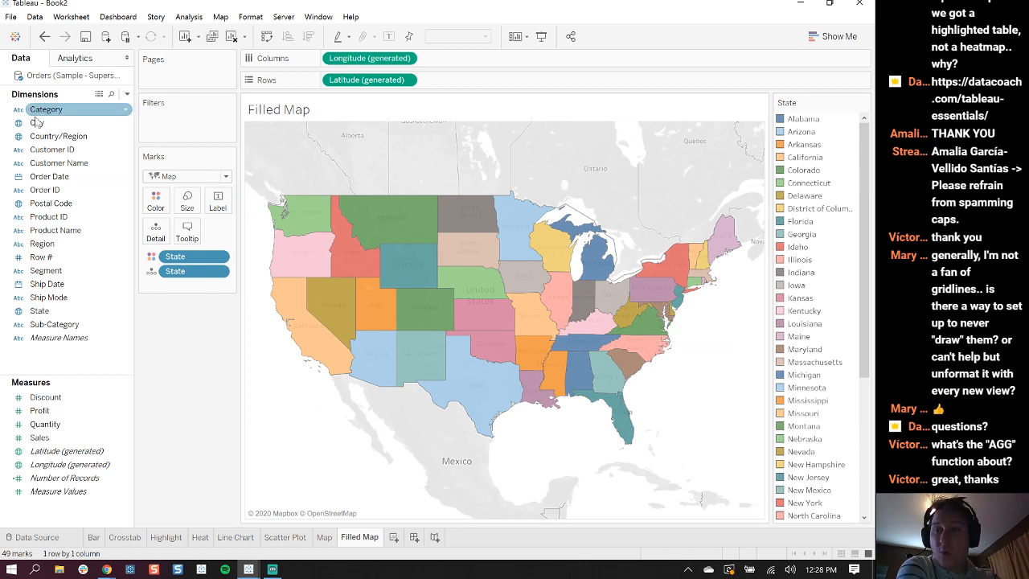
Try adding City to the Detail mark of the filled map and undo the addition
{"action": "left_click_drag", "start_coordinate": [37, 122], "coordinate": [157, 244]}
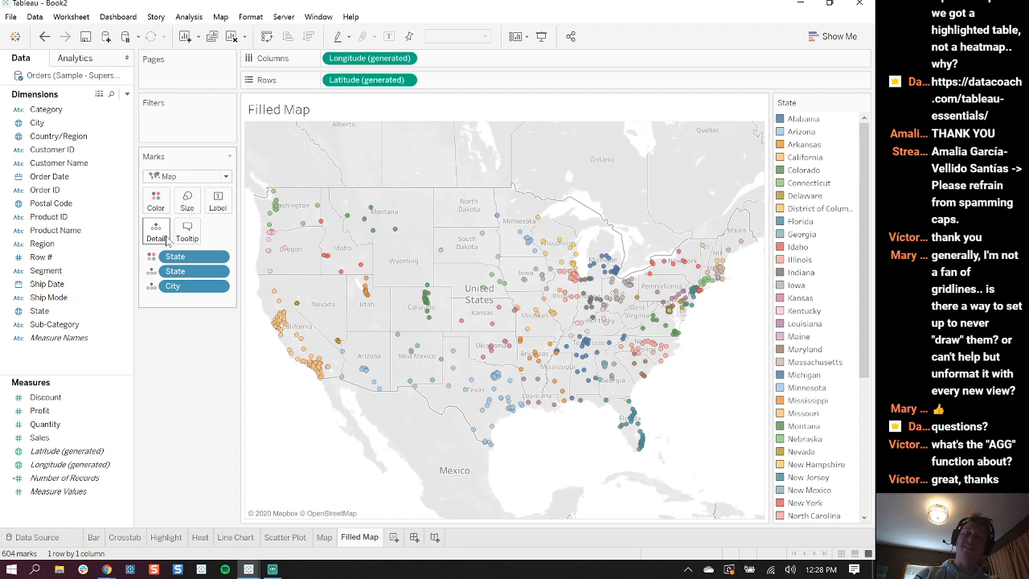
{"action": "key", "text": "ctrl+z"}
Replace State with Region as the color field of the filled map
{"action": "mouse_move", "coordinate": [260, 211]}
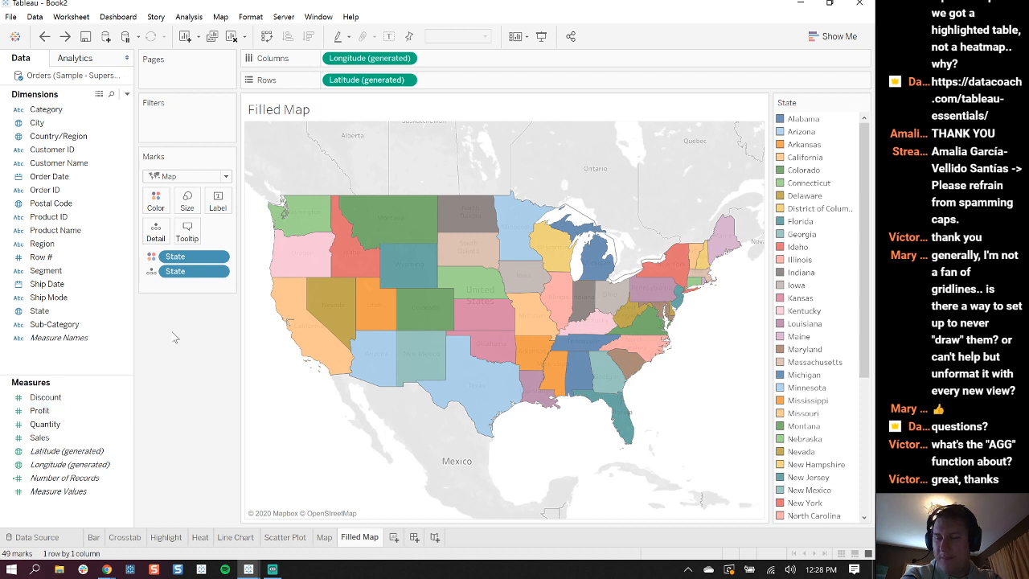
{"action": "left_click_drag", "start_coordinate": [85, 265], "coordinate": [192, 258]}
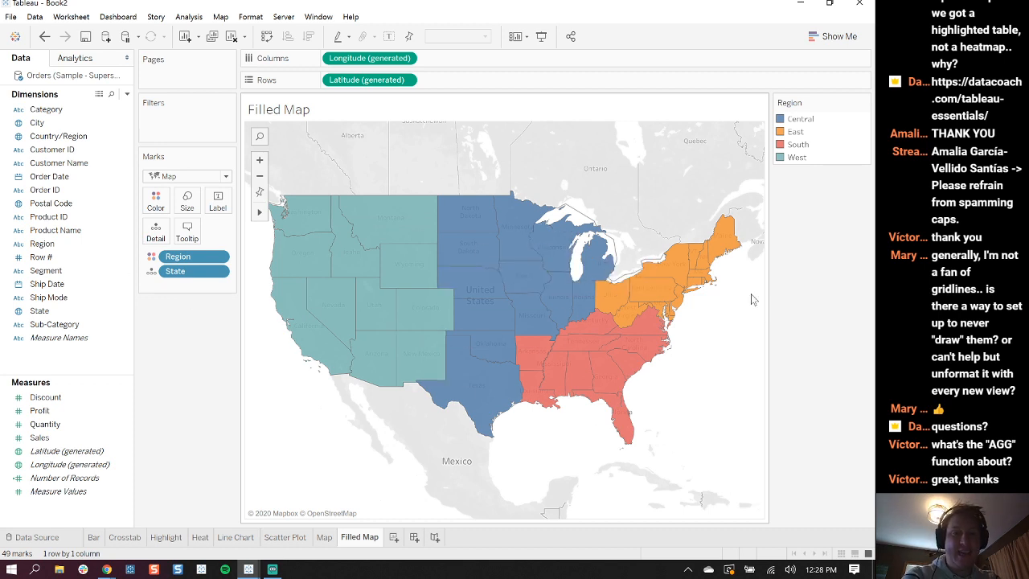
Return to the Map sheet and search the map for Saint Paul, Minnesota
{"action": "left_click", "coordinate": [324, 537]}
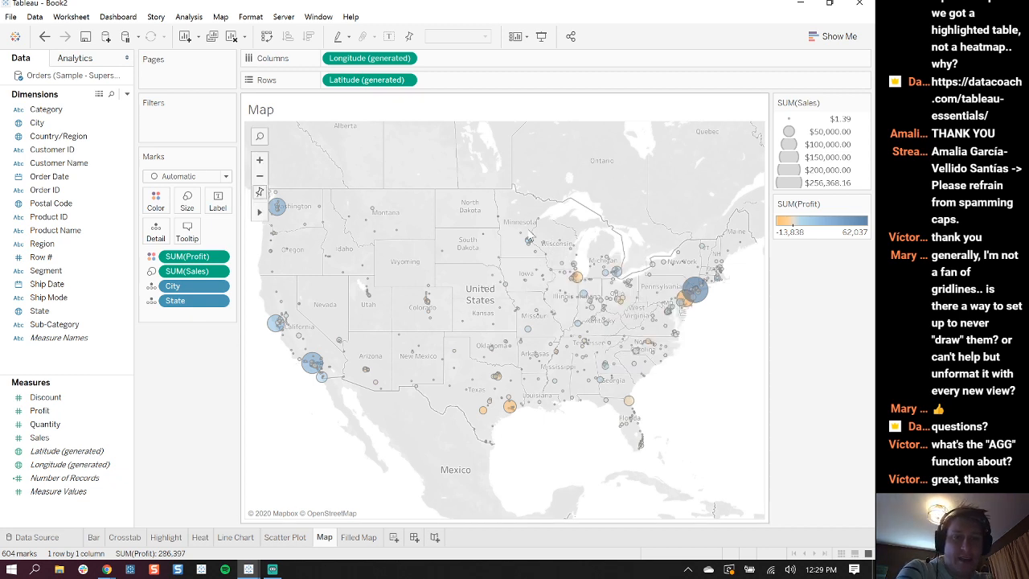
{"action": "left_click", "coordinate": [259, 136]}
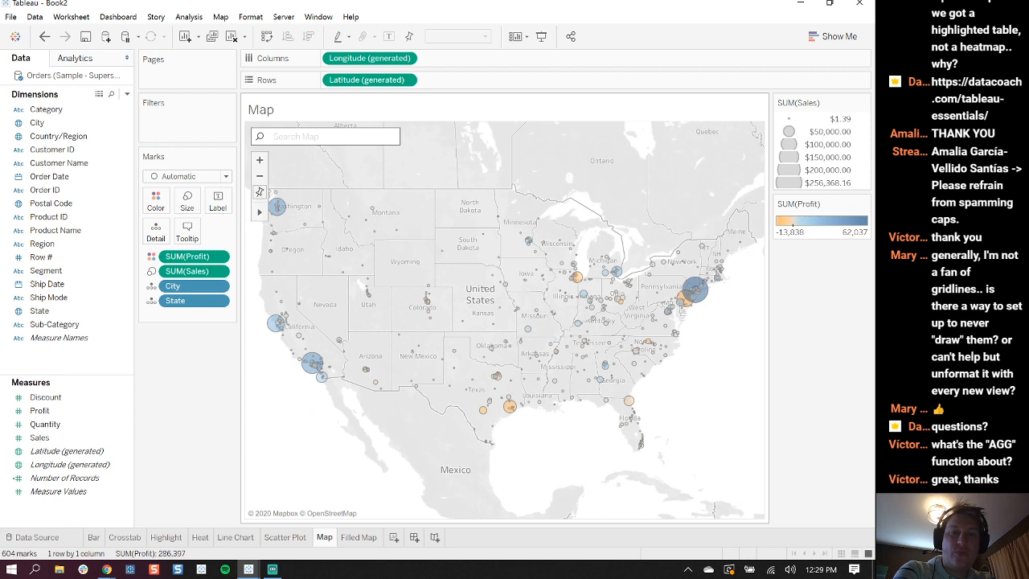
{"action": "type", "text": "saint"}
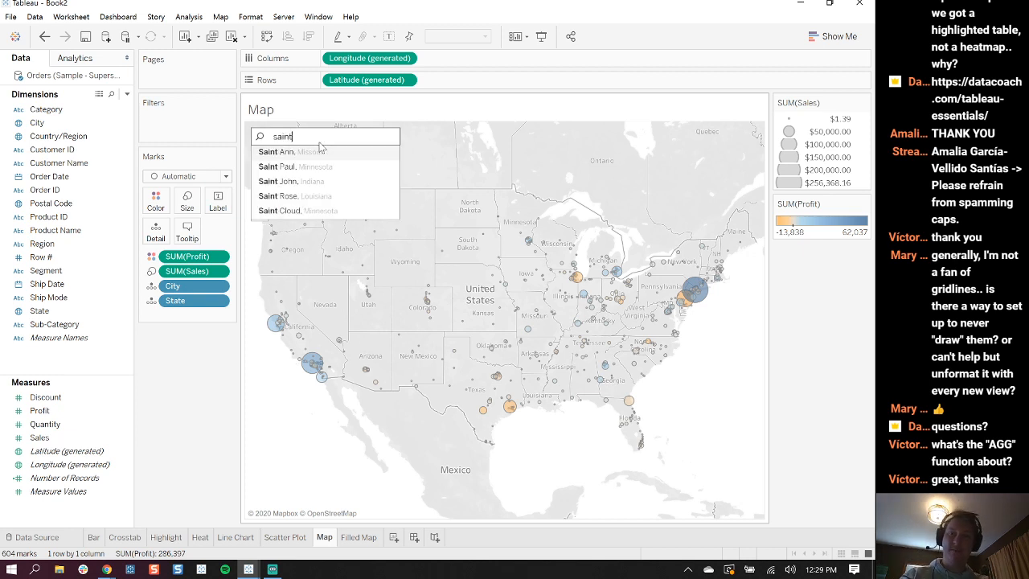
{"action": "left_click", "coordinate": [329, 167]}
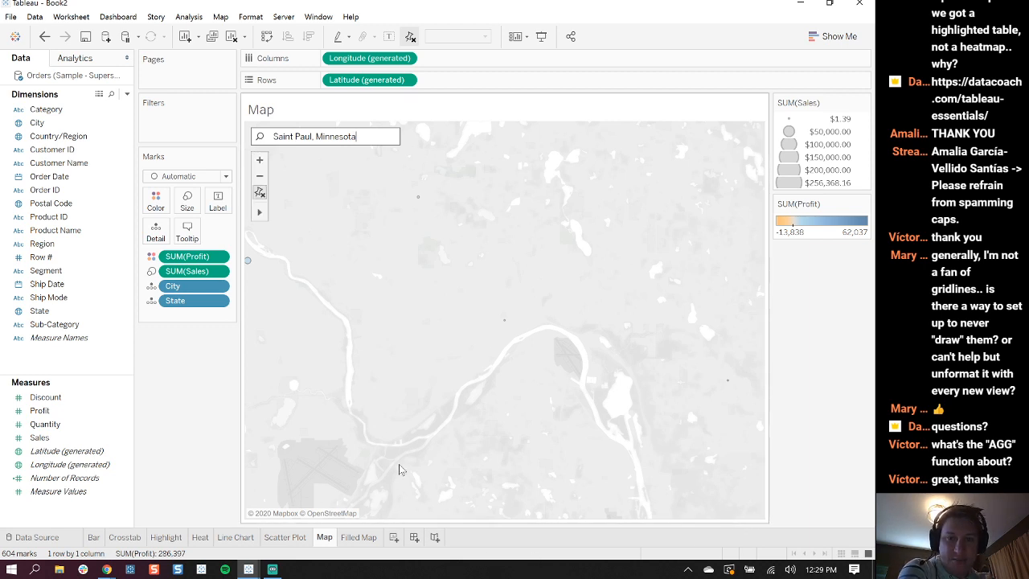
{"action": "right_click", "coordinate": [377, 441]}
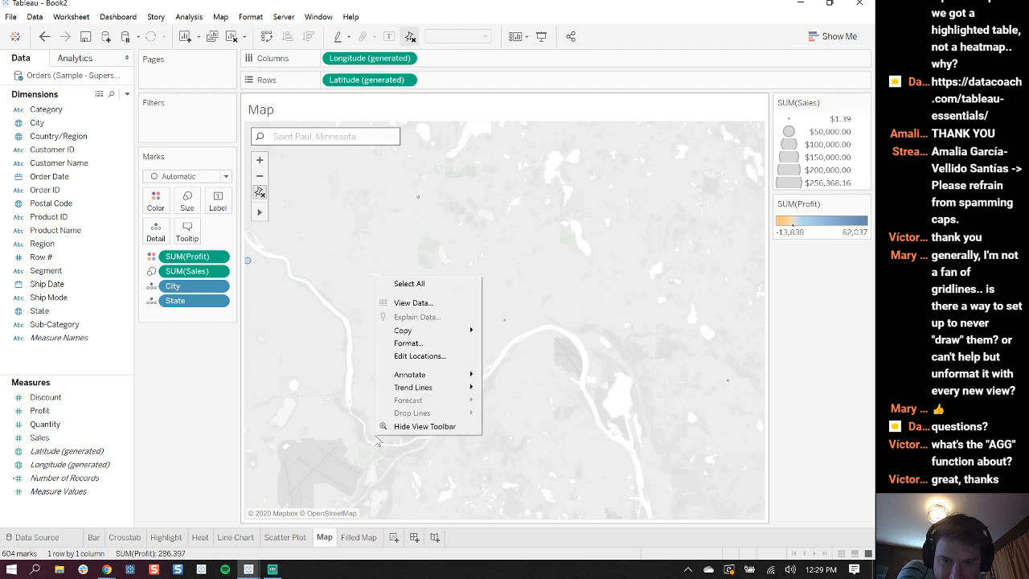
{"action": "left_click", "coordinate": [373, 445]}
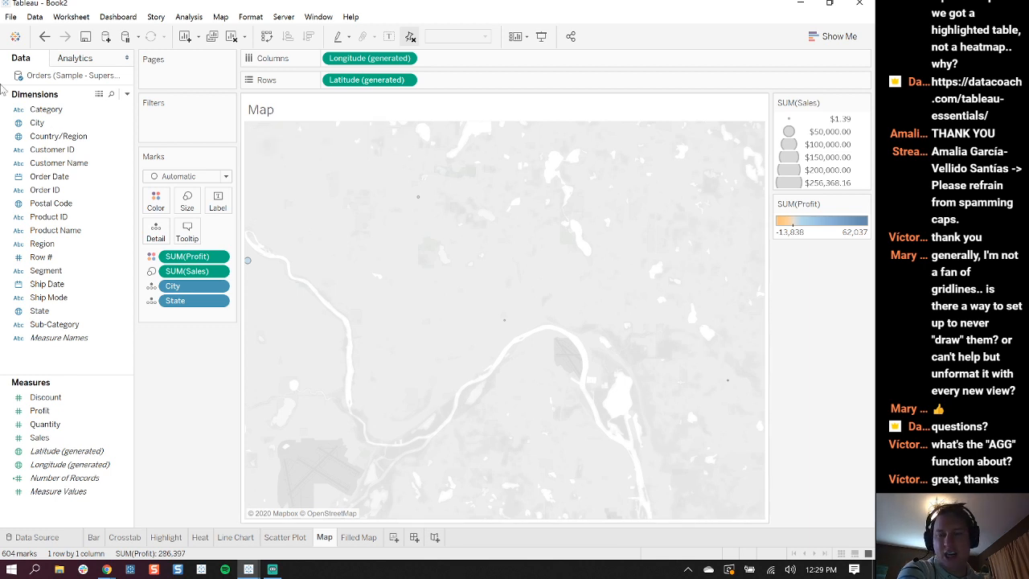
In the Map Layers settings, set the background style to Dark and enable the Streets, Highways, Routes layer
{"action": "left_click", "coordinate": [220, 16]}
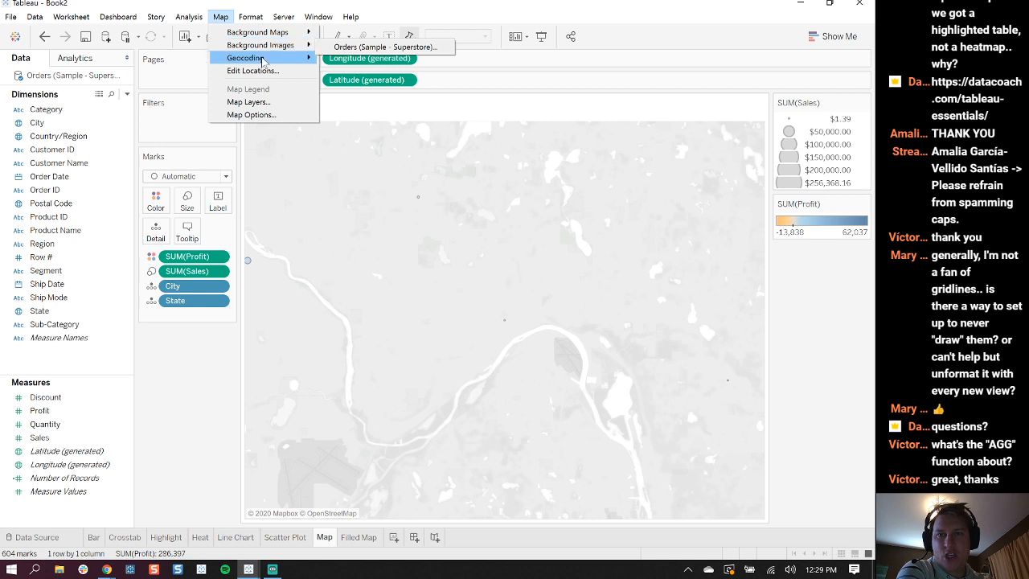
{"action": "left_click", "coordinate": [265, 103]}
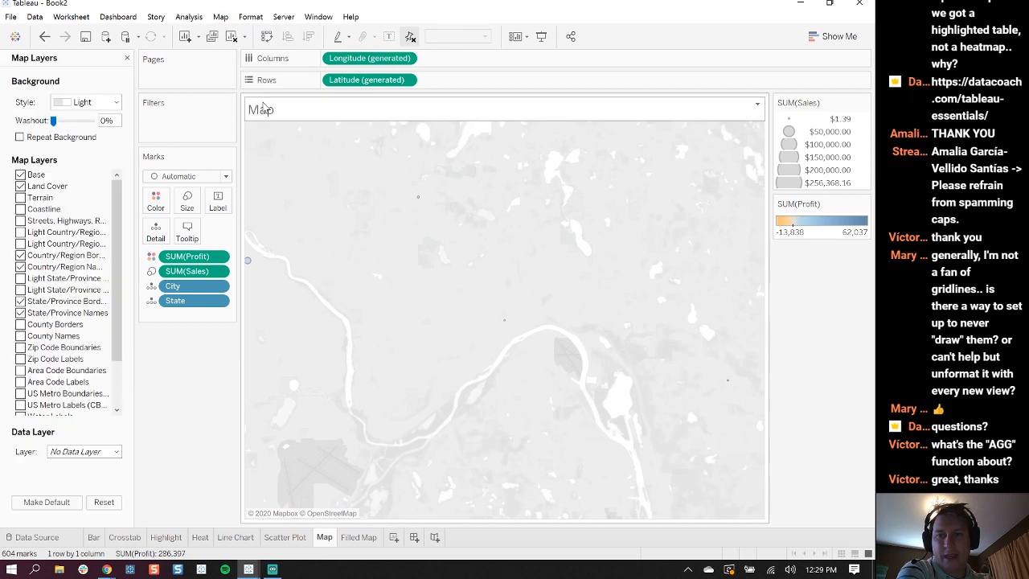
{"action": "left_click_drag", "start_coordinate": [134, 163], "coordinate": [206, 167]}
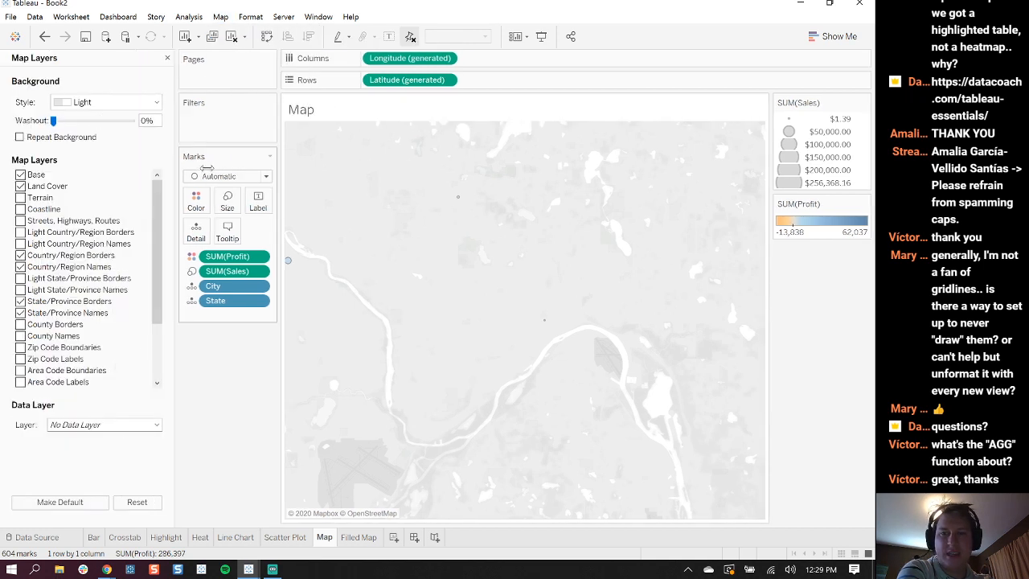
{"action": "left_click", "coordinate": [190, 102]}
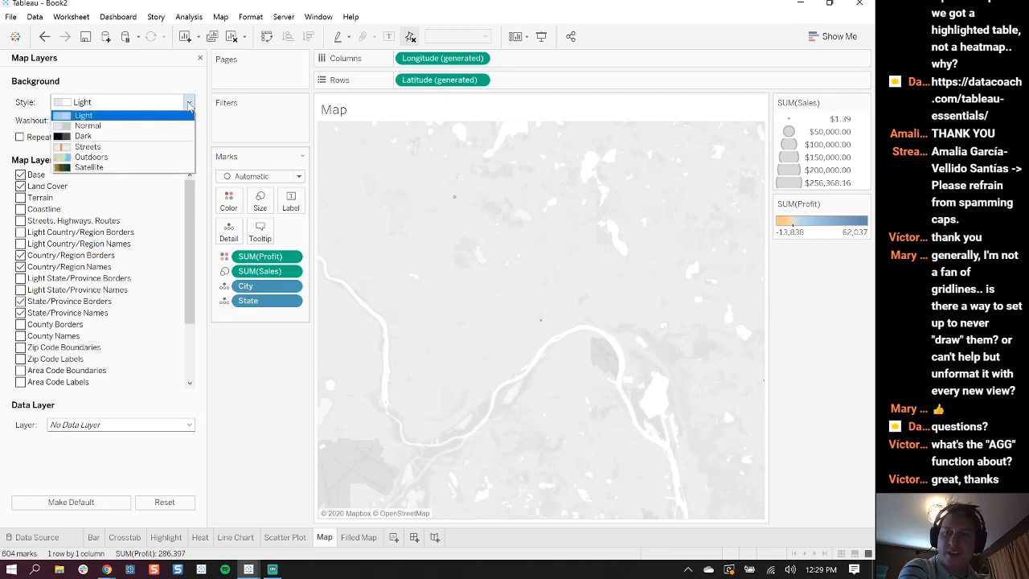
{"action": "left_click", "coordinate": [87, 137]}
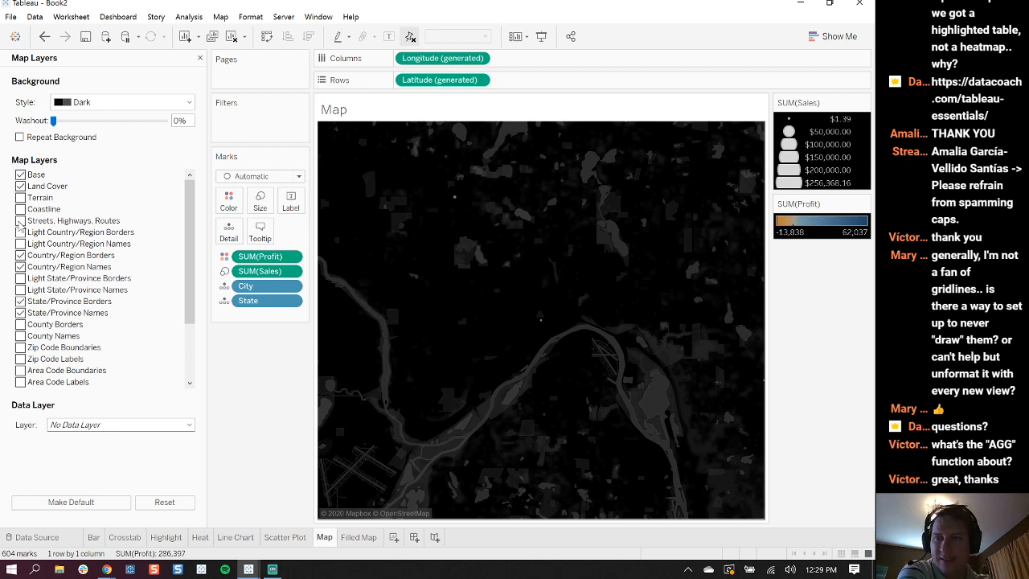
{"action": "left_click", "coordinate": [20, 221]}
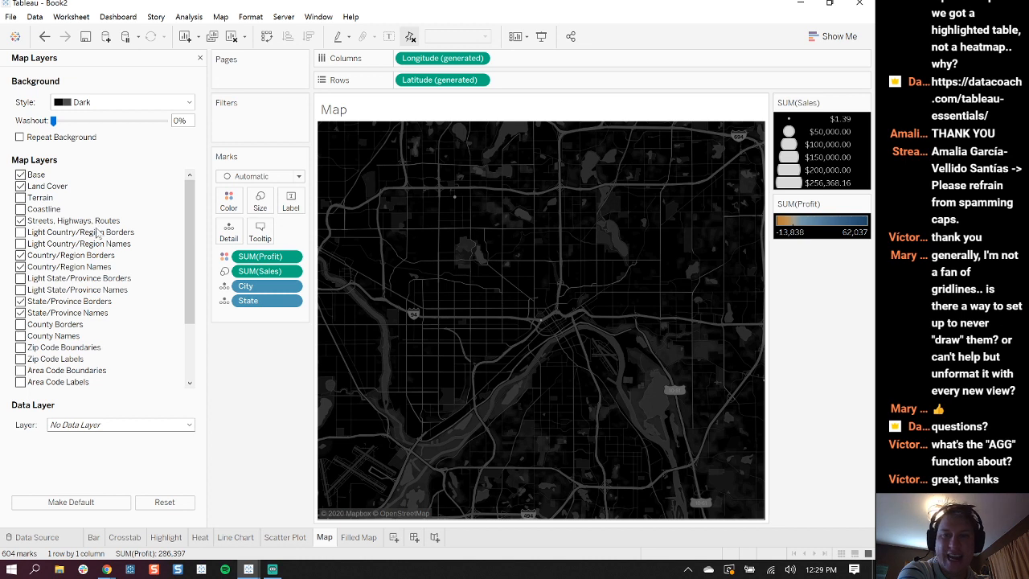
Inspect the city marks near Saint Paul and examine the dark street map across the surrounding region
{"action": "mouse_move", "coordinate": [396, 351]}
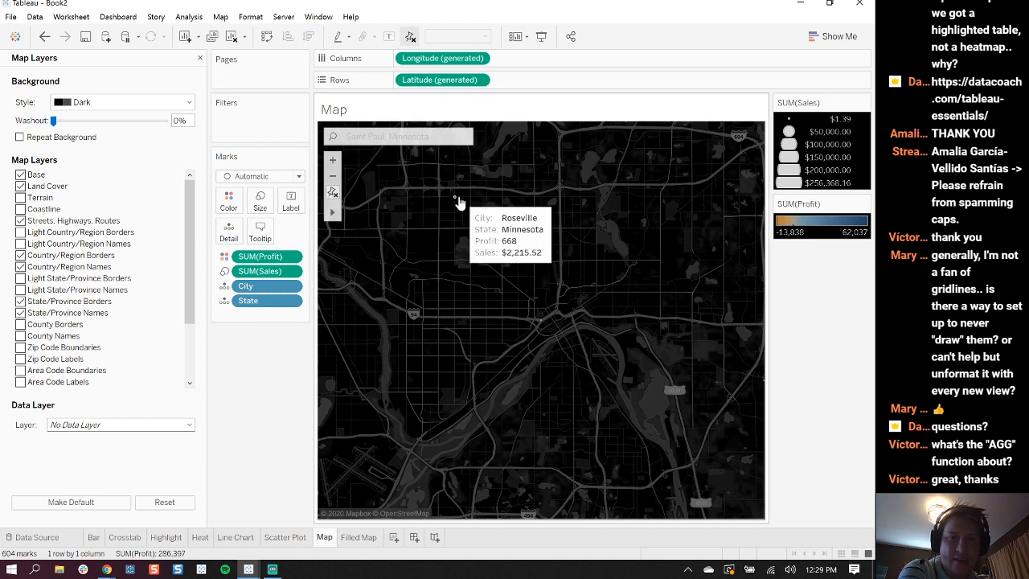
{"action": "mouse_move", "coordinate": [541, 327]}
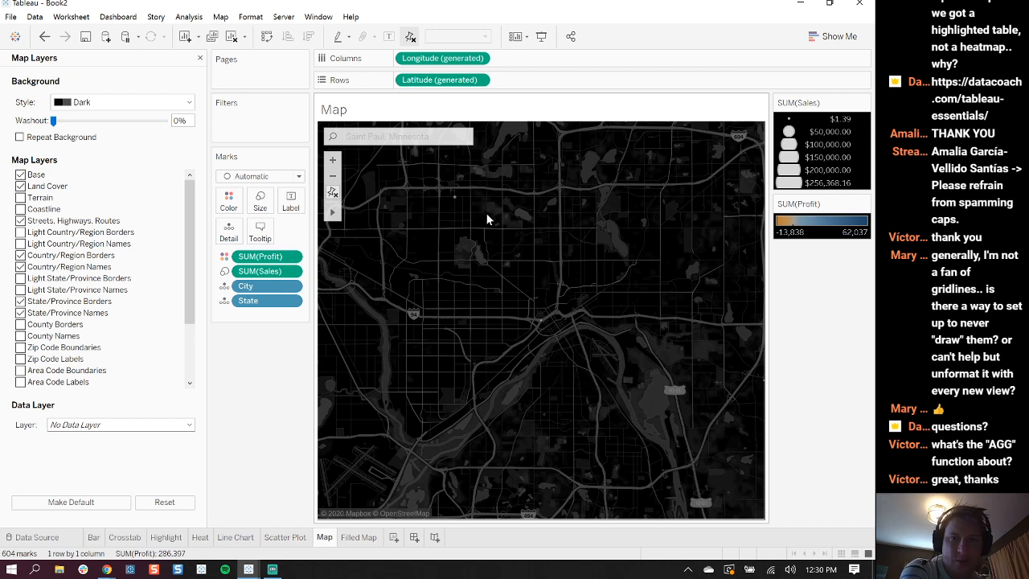
{"action": "mouse_move", "coordinate": [456, 204]}
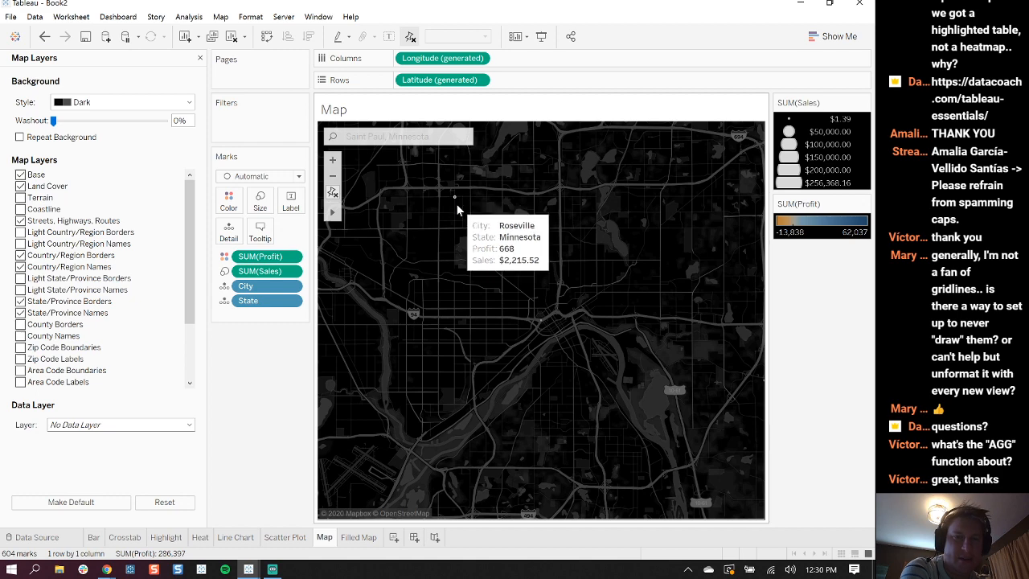
{"action": "left_click", "coordinate": [331, 176]}
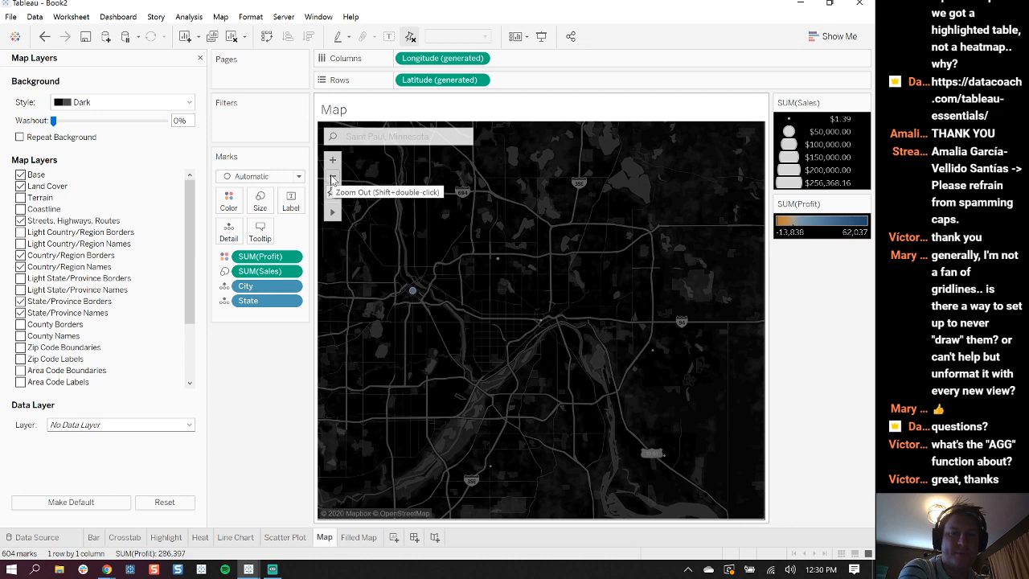
{"action": "left_click", "coordinate": [332, 177]}
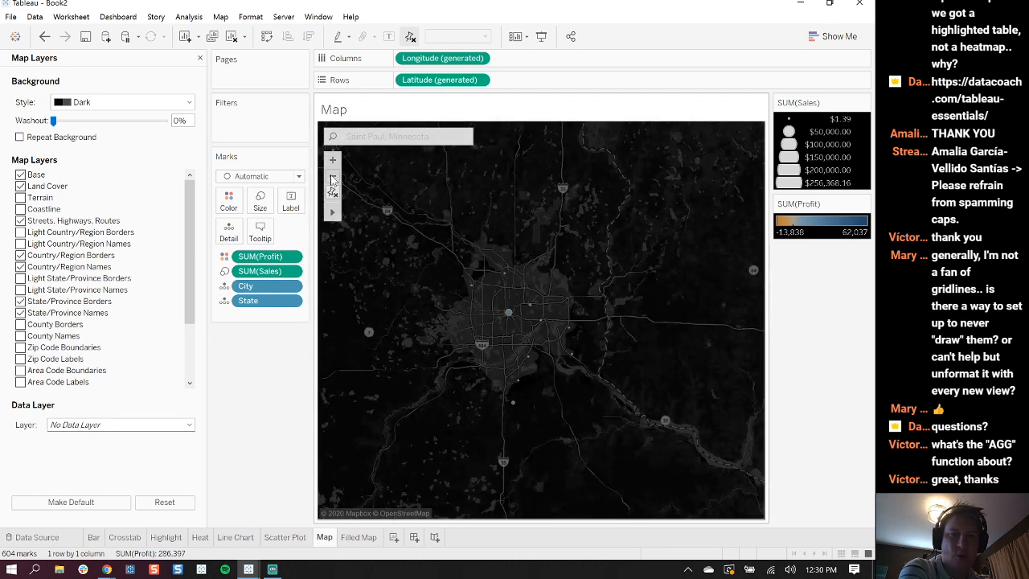
{"action": "left_click", "coordinate": [332, 178]}
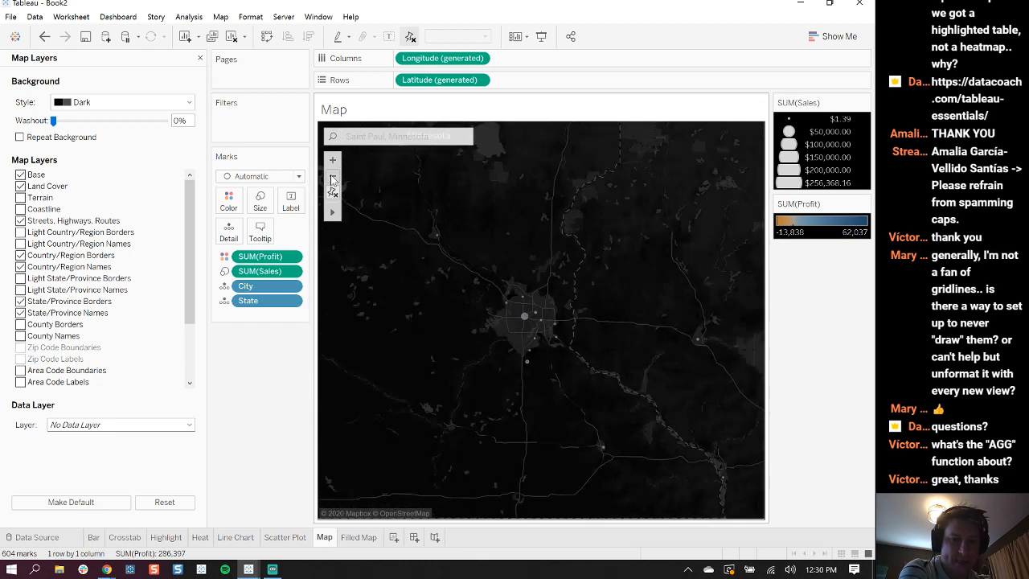
Reset the map view to fit all city marks and close the Map Layers settings
{"action": "left_click", "coordinate": [332, 177]}
{"action": "left_click", "coordinate": [332, 178]}
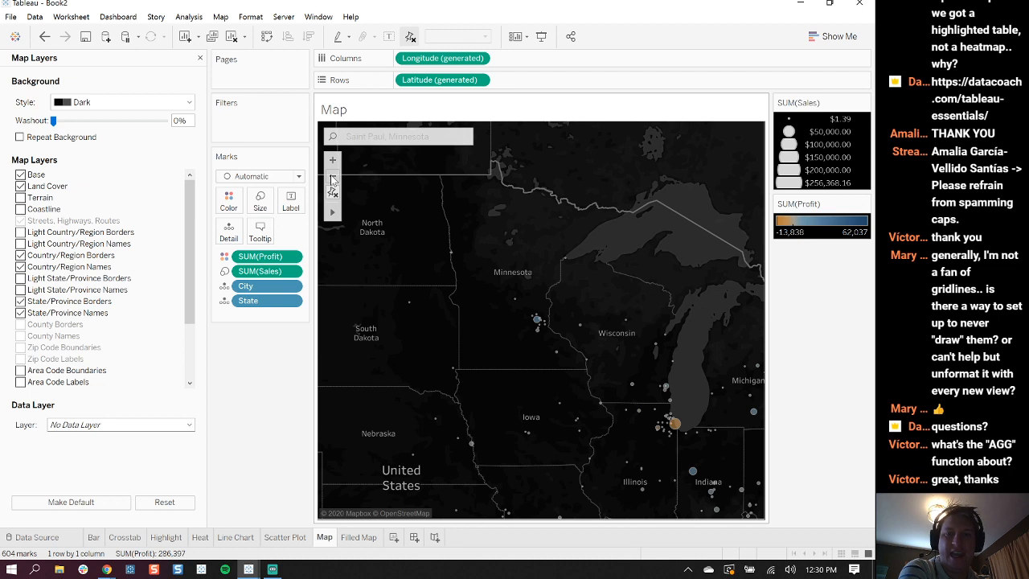
{"action": "left_click", "coordinate": [332, 178]}
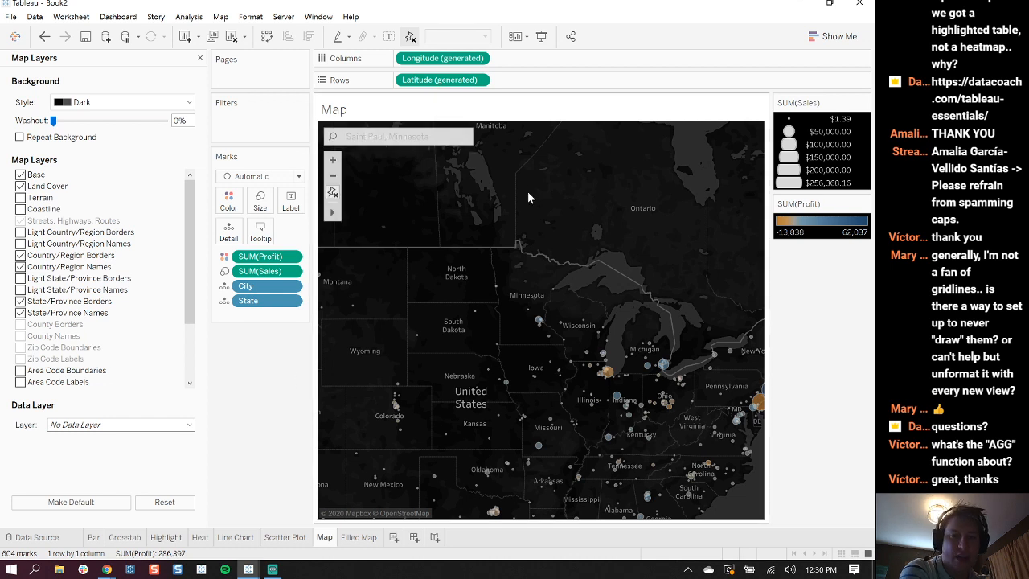
{"action": "left_click", "coordinate": [332, 192]}
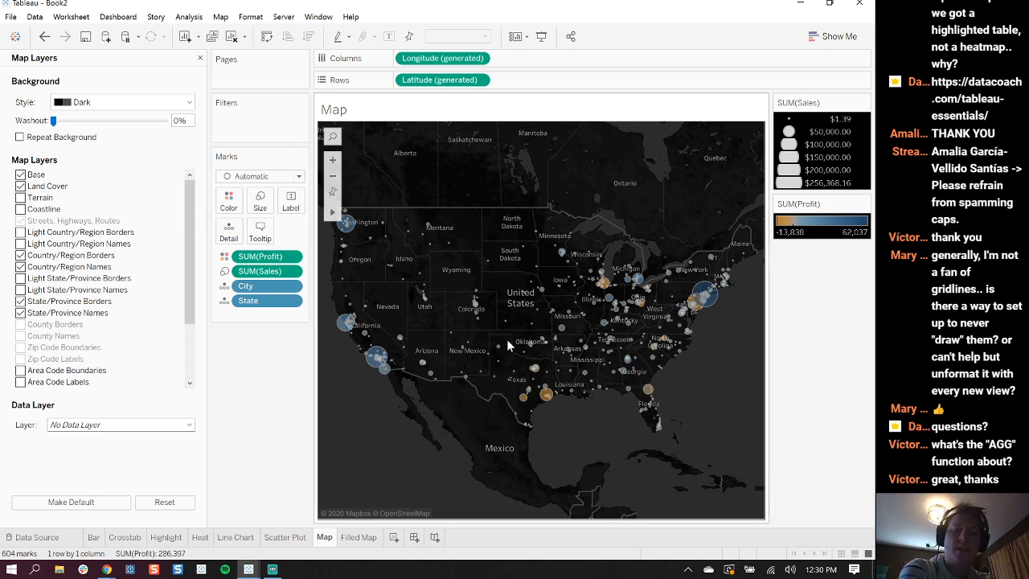
{"action": "left_click", "coordinate": [200, 58]}
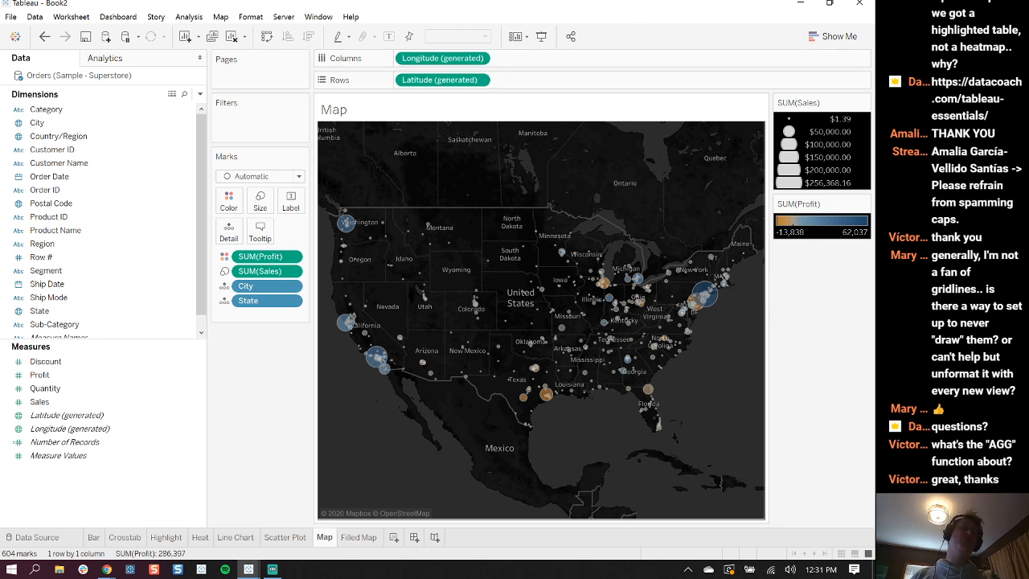
Switch to the TableauEssentialCharts_v10.5 workbook and open the Maps: Practice sheet
{"action": "left_click", "coordinate": [106, 569]}
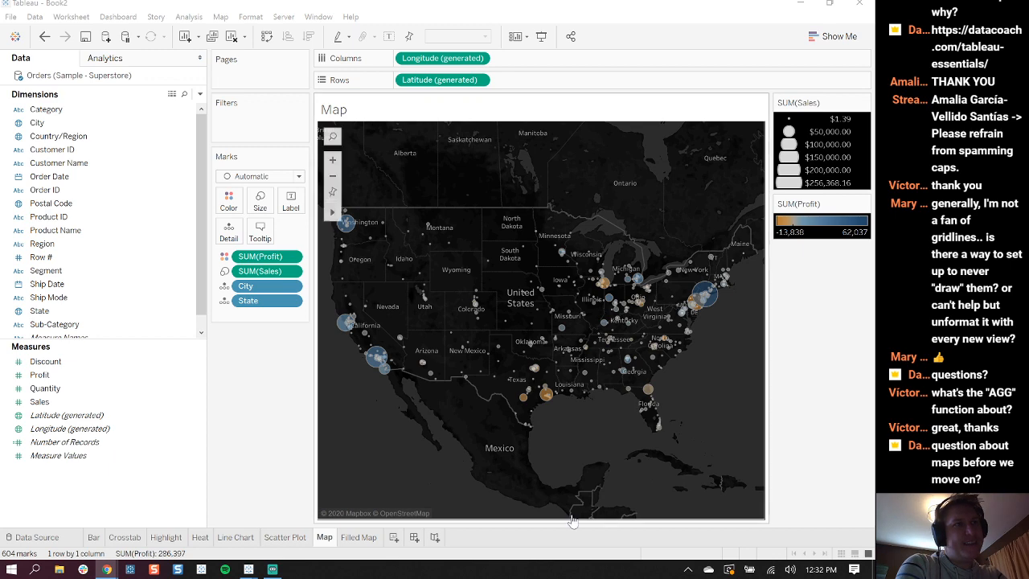
{"action": "mouse_move", "coordinate": [249, 569]}
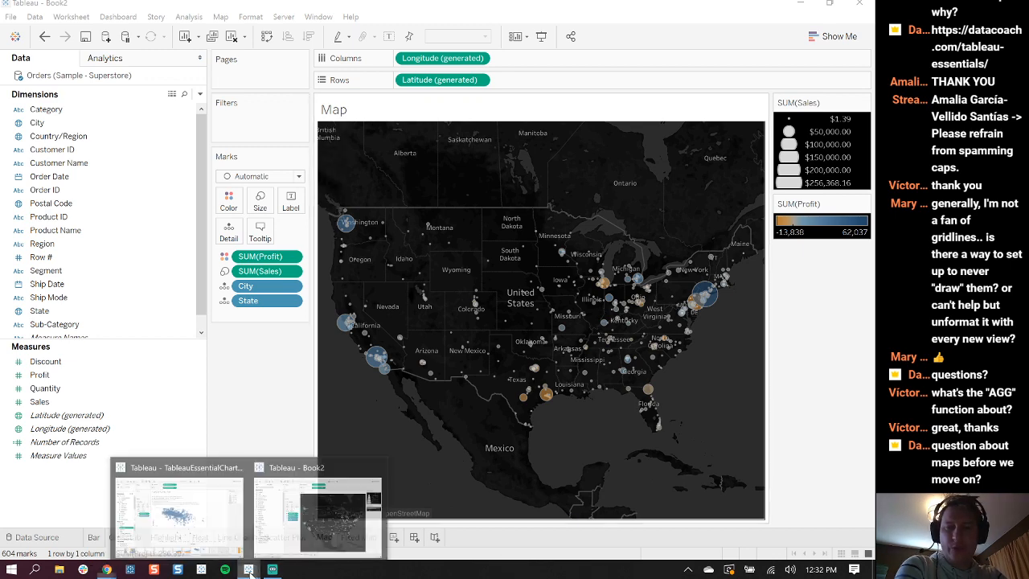
{"action": "left_click", "coordinate": [202, 494]}
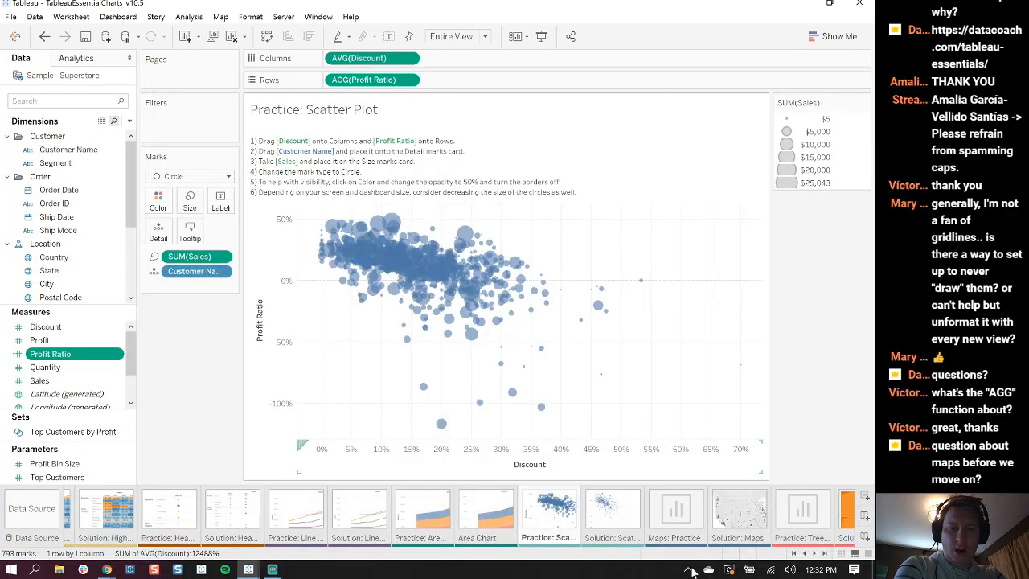
{"action": "left_click", "coordinate": [722, 502]}
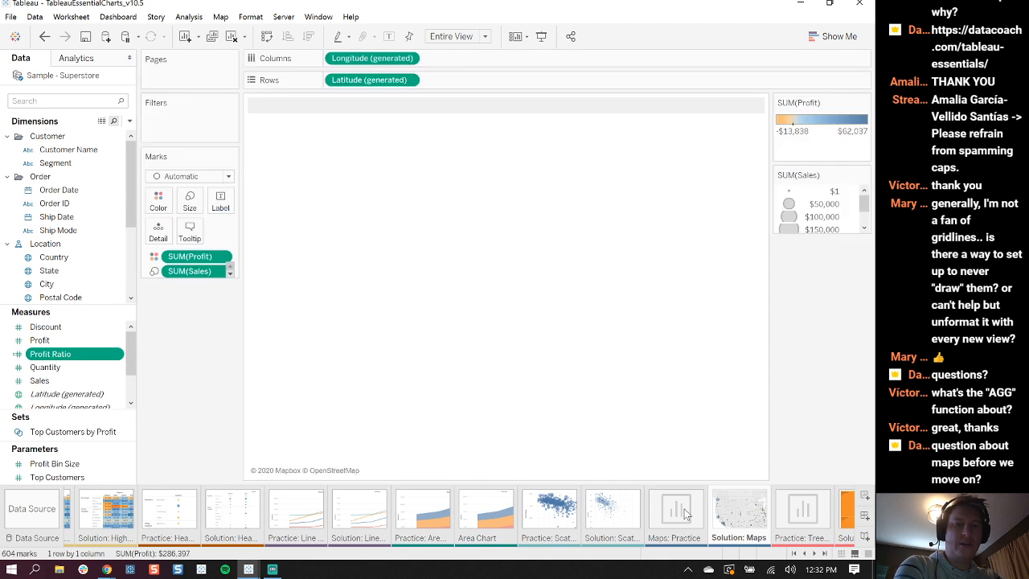
{"action": "left_click", "coordinate": [685, 530]}
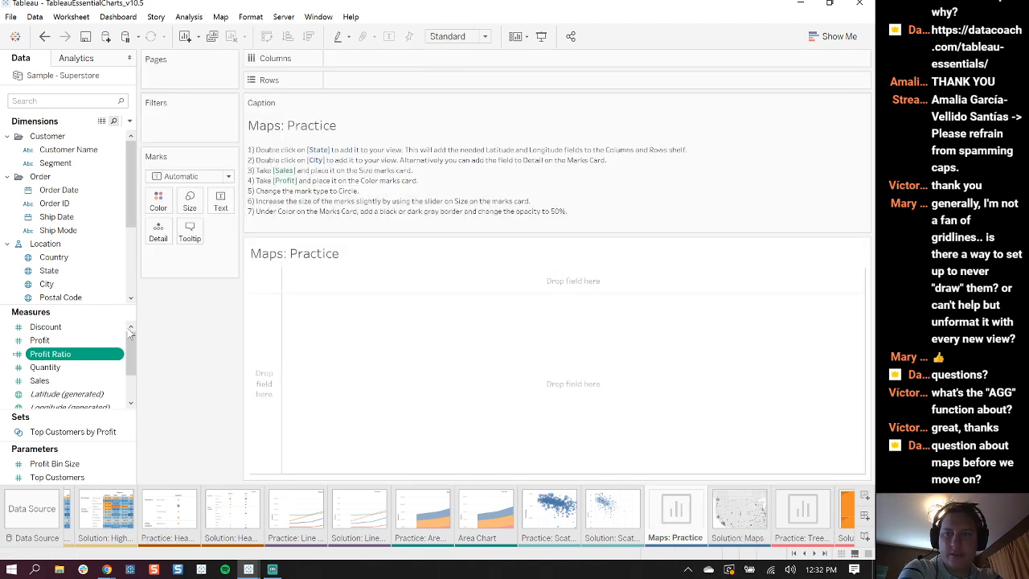
Build a map from State and City, with marks sized by Sales and colored by Profit
{"action": "double_click", "coordinate": [57, 272]}
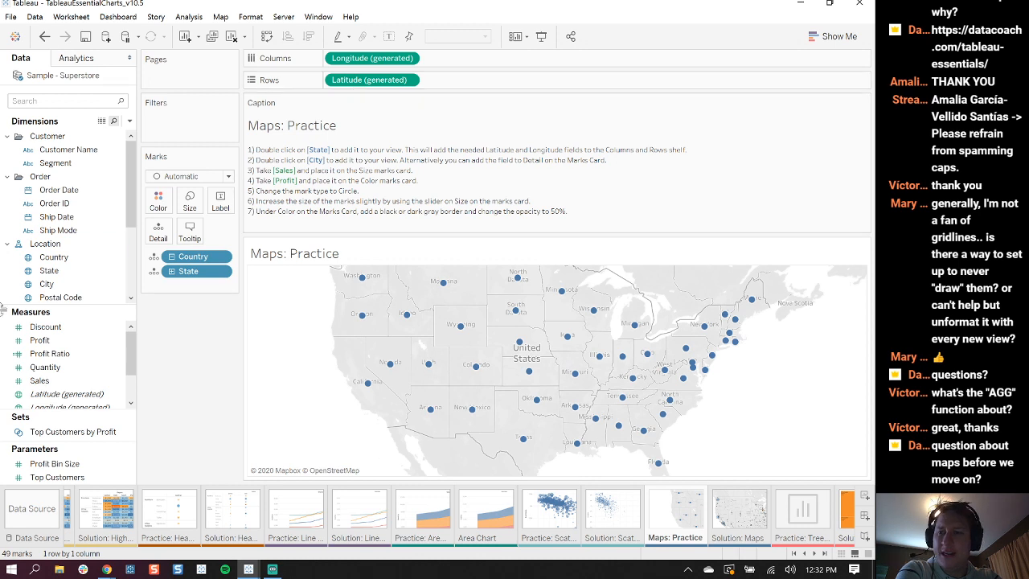
{"action": "left_click", "coordinate": [61, 286]}
{"action": "double_click", "coordinate": [60, 286]}
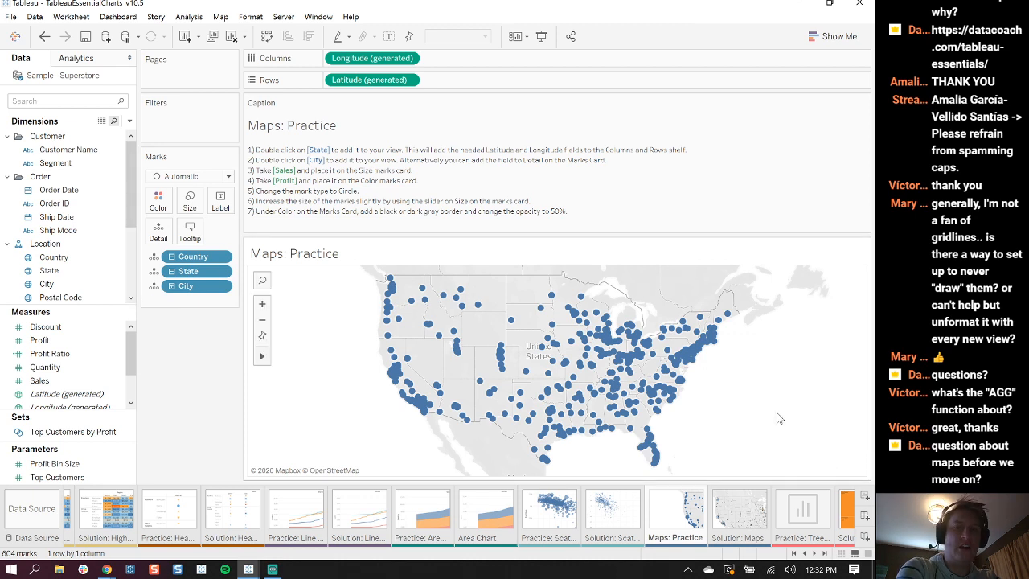
{"action": "left_click_drag", "start_coordinate": [40, 380], "coordinate": [190, 205]}
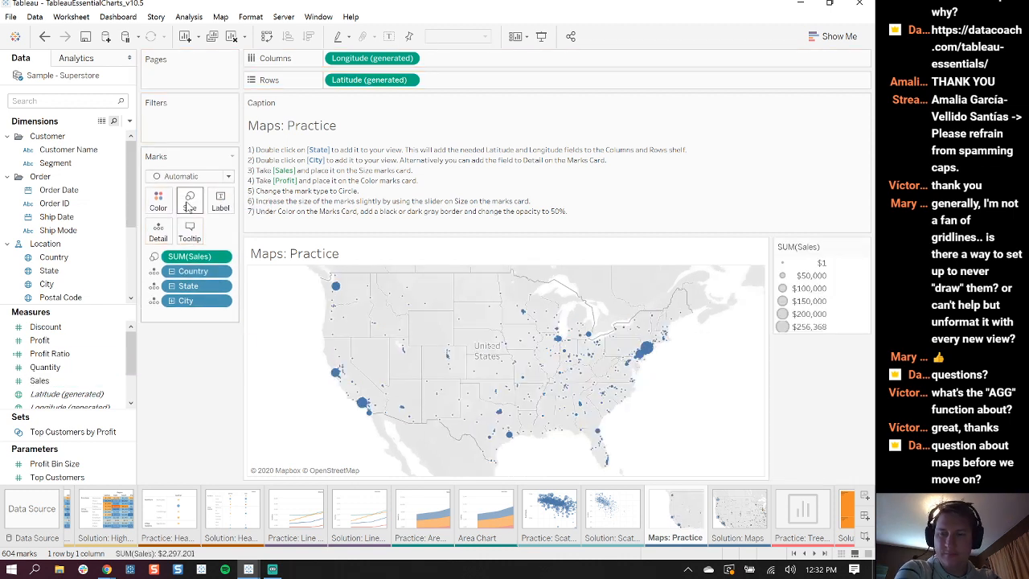
{"action": "left_click", "coordinate": [42, 341]}
{"action": "left_click_drag", "start_coordinate": [45, 344], "coordinate": [159, 209]}
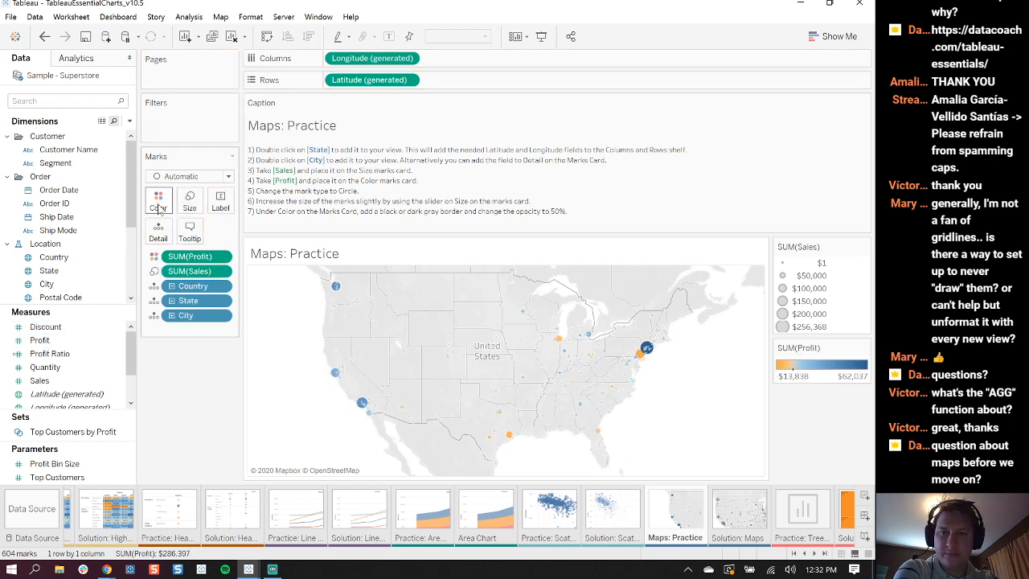
Change the map's mark type to Circle and enlarge the marks to about the middle of the size range
{"action": "left_click", "coordinate": [192, 177]}
{"action": "left_click", "coordinate": [177, 263]}
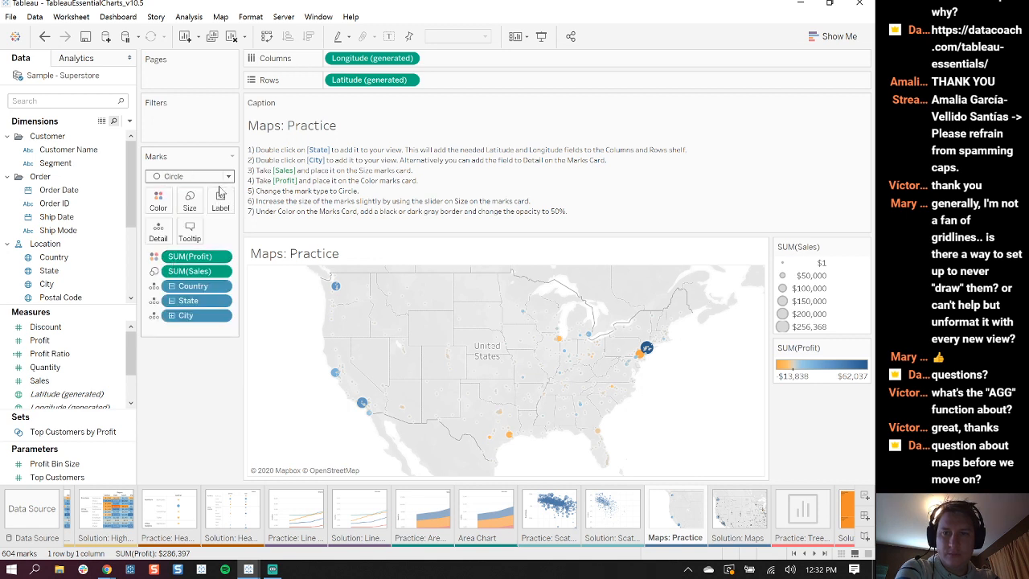
{"action": "left_click", "coordinate": [190, 201]}
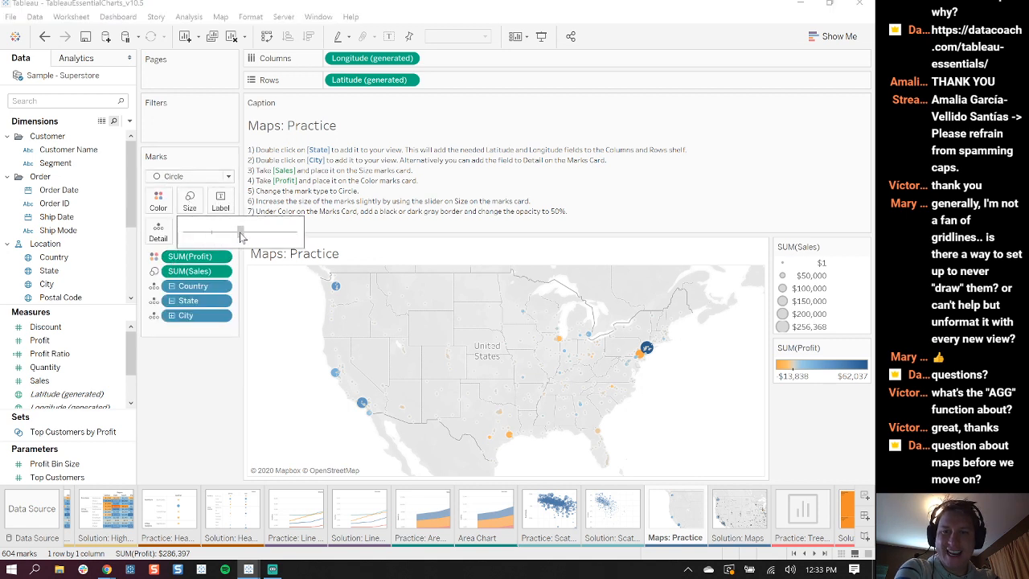
{"action": "left_click", "coordinate": [241, 232]}
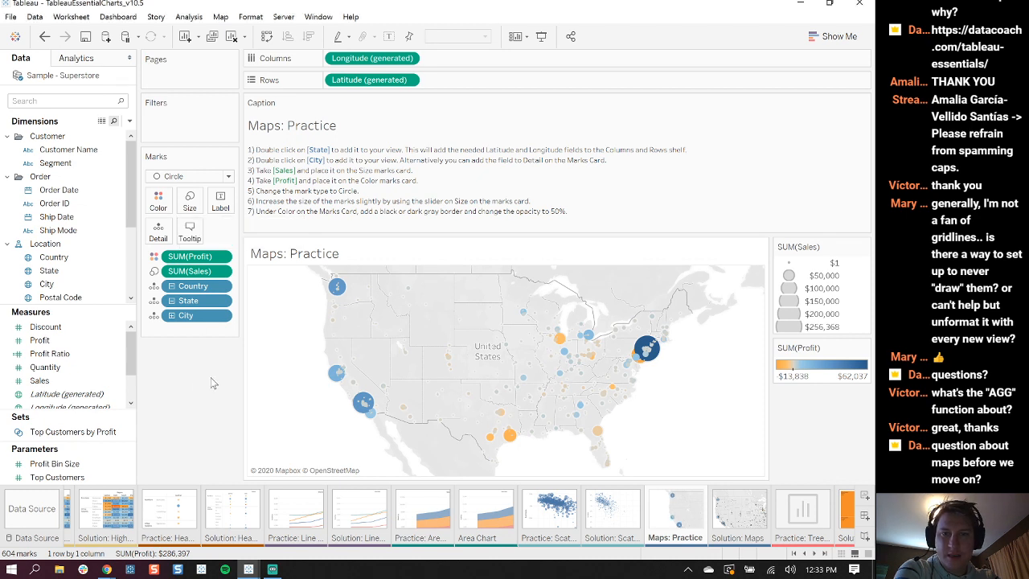
Set the circles' opacity to 53% and give them a dark gray border
{"action": "left_click", "coordinate": [158, 201]}
{"action": "left_click_drag", "start_coordinate": [216, 276], "coordinate": [193, 279]}
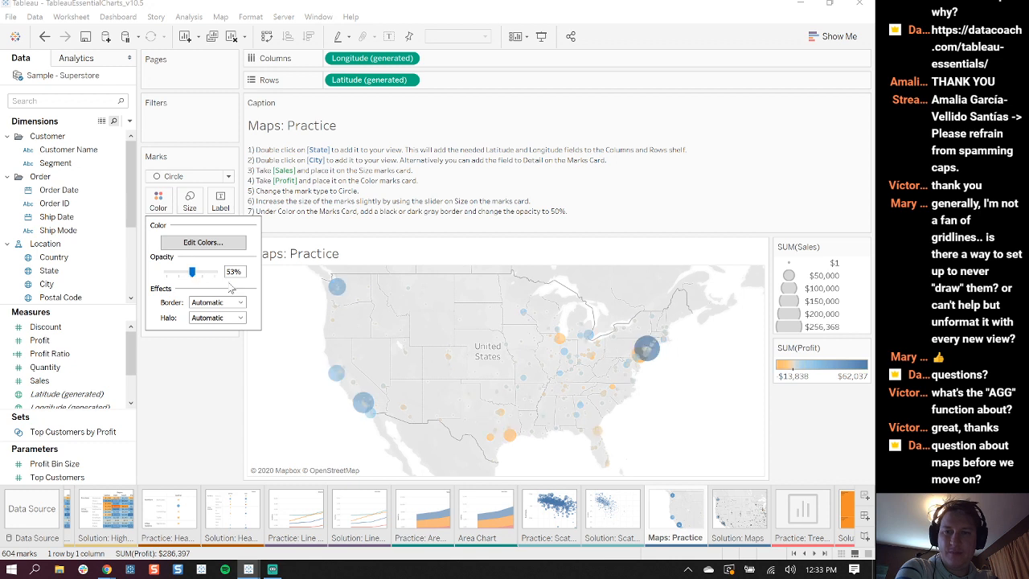
{"action": "left_click", "coordinate": [218, 302]}
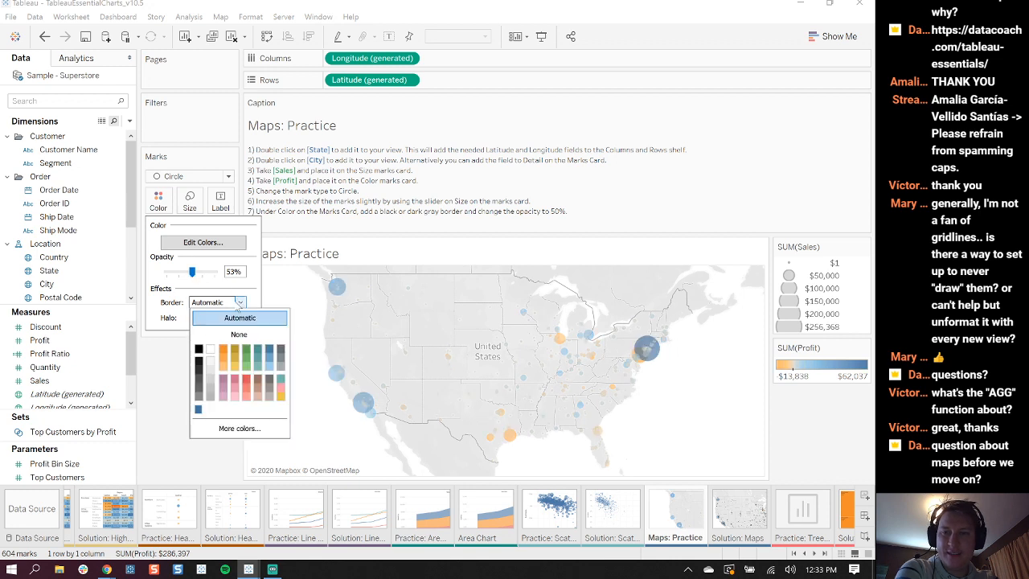
{"action": "left_click", "coordinate": [198, 393]}
{"action": "left_click", "coordinate": [178, 386]}
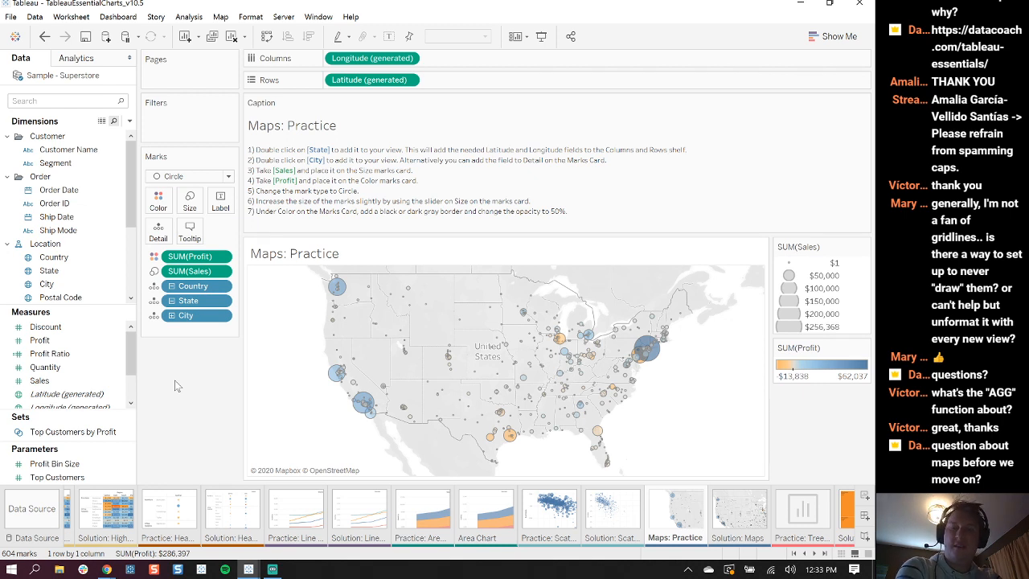
Switch back to the Book2 workbook, add a new worksheet and narrow its data pane
{"action": "left_click", "coordinate": [816, 554]}
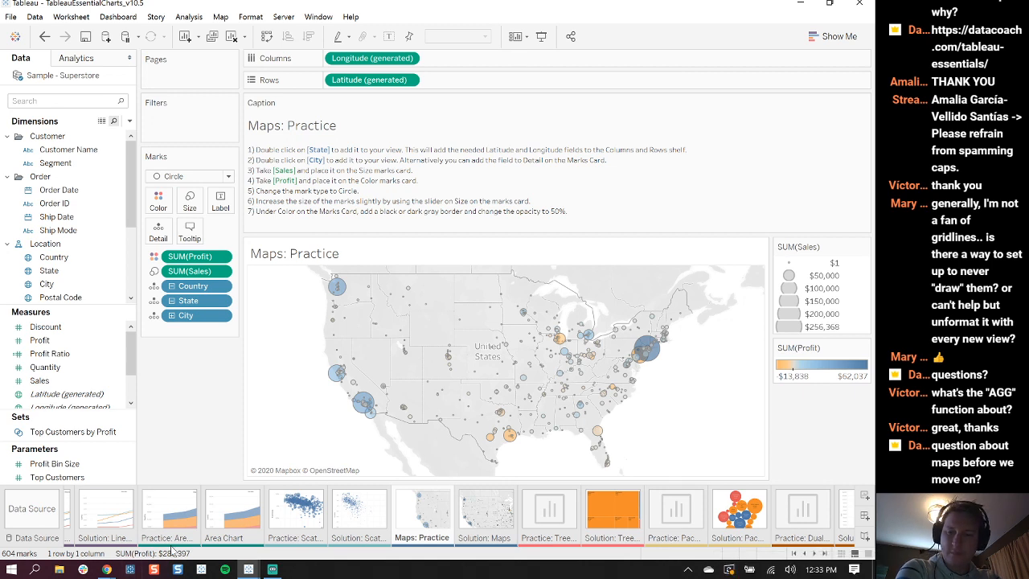
{"action": "mouse_move", "coordinate": [248, 569]}
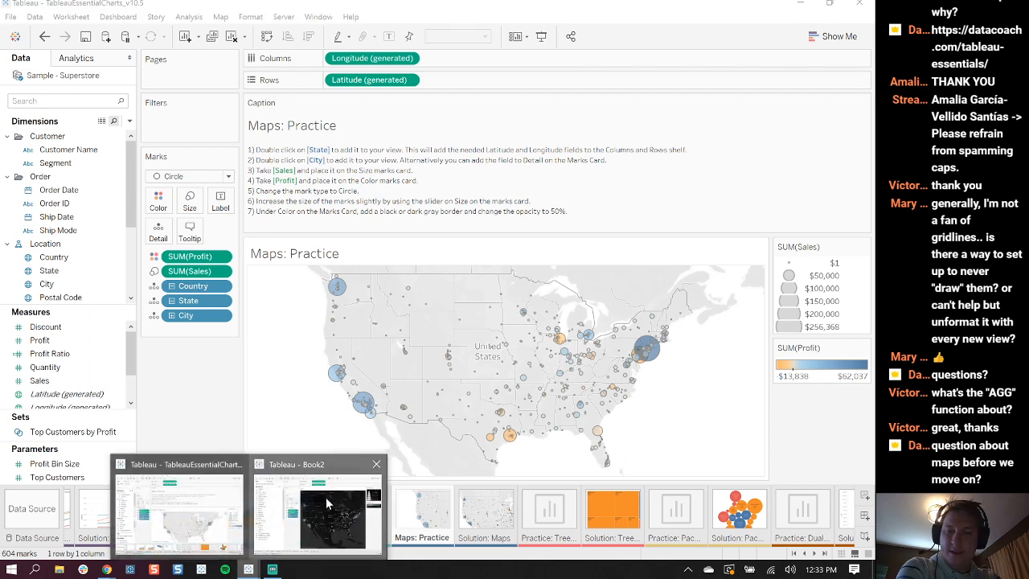
{"action": "left_click", "coordinate": [326, 496]}
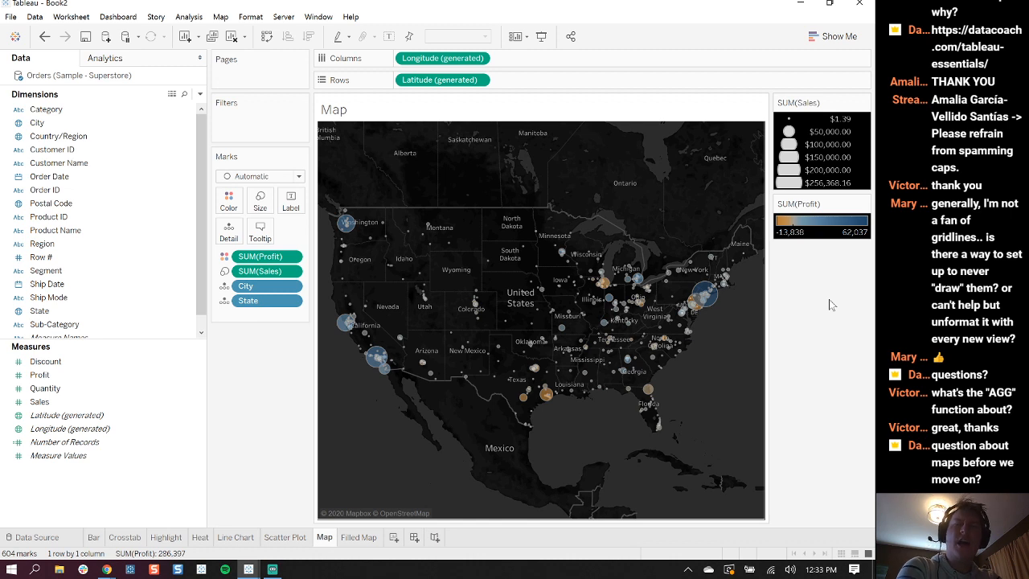
{"action": "left_click", "coordinate": [394, 537]}
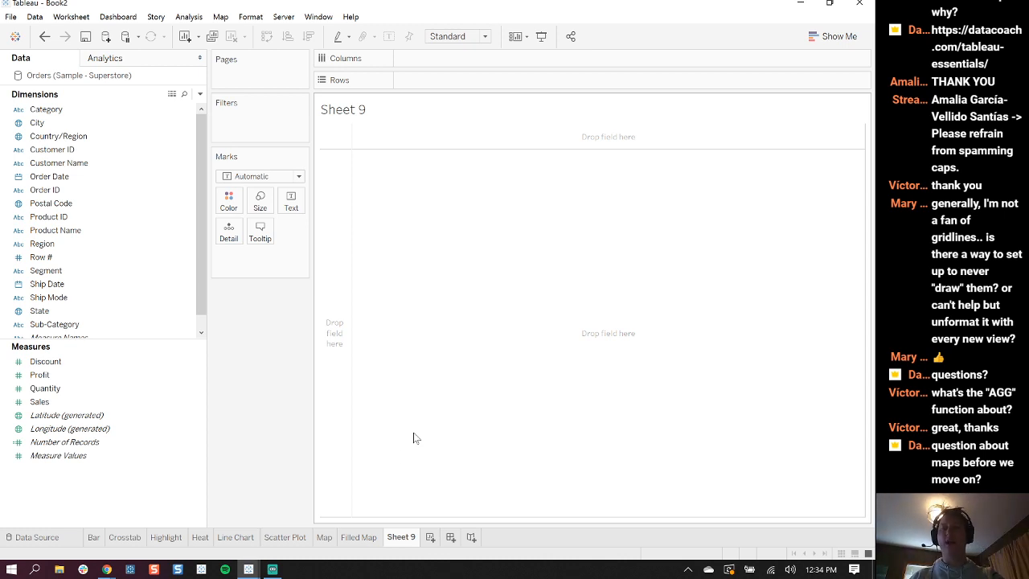
{"action": "left_click_drag", "start_coordinate": [207, 113], "coordinate": [149, 113]}
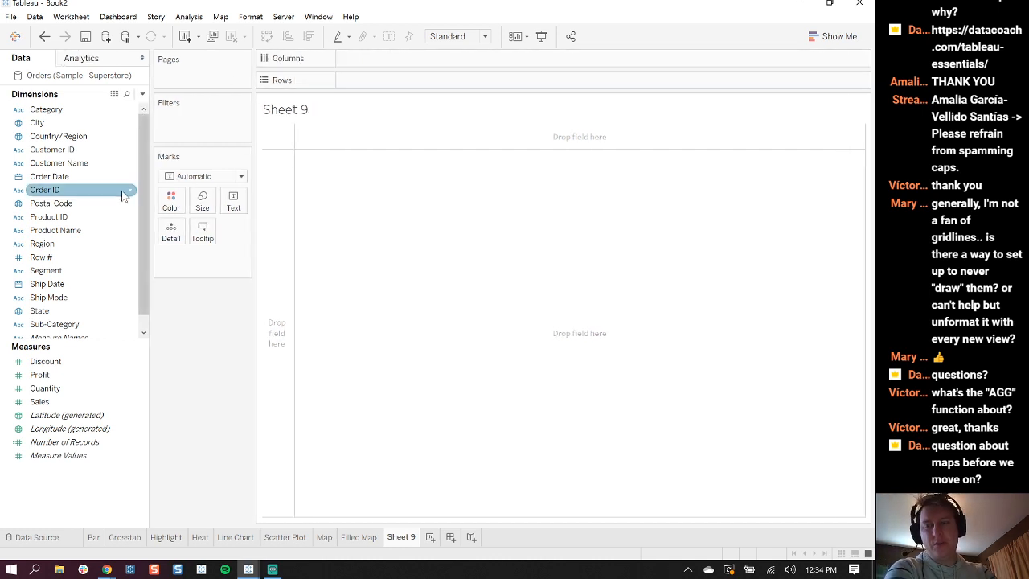
Create a treemap colored by Category and sized by Sales, and fit it to Entire View
{"action": "left_click_drag", "start_coordinate": [45, 109], "coordinate": [168, 203]}
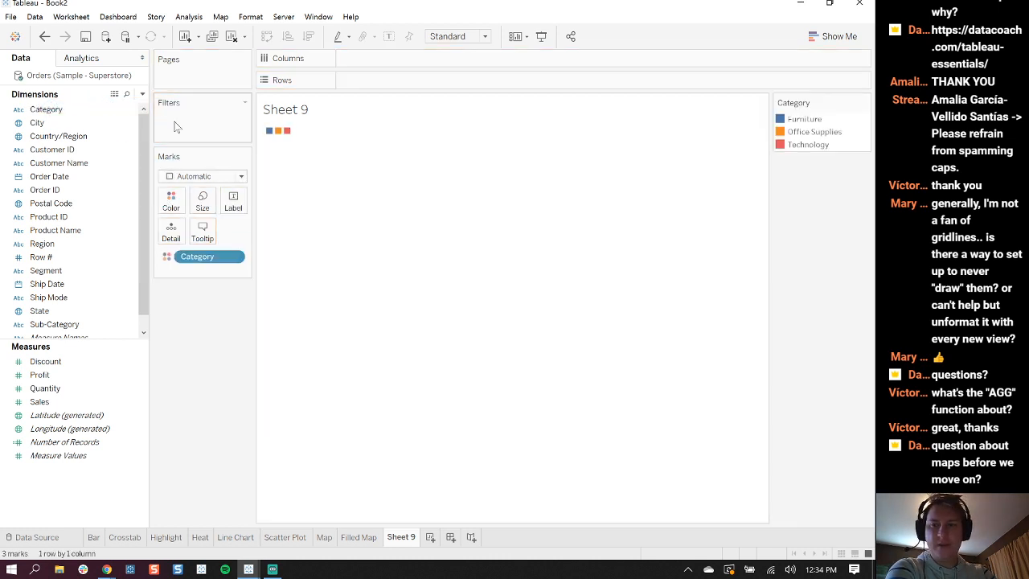
{"action": "left_click_drag", "start_coordinate": [39, 401], "coordinate": [197, 203]}
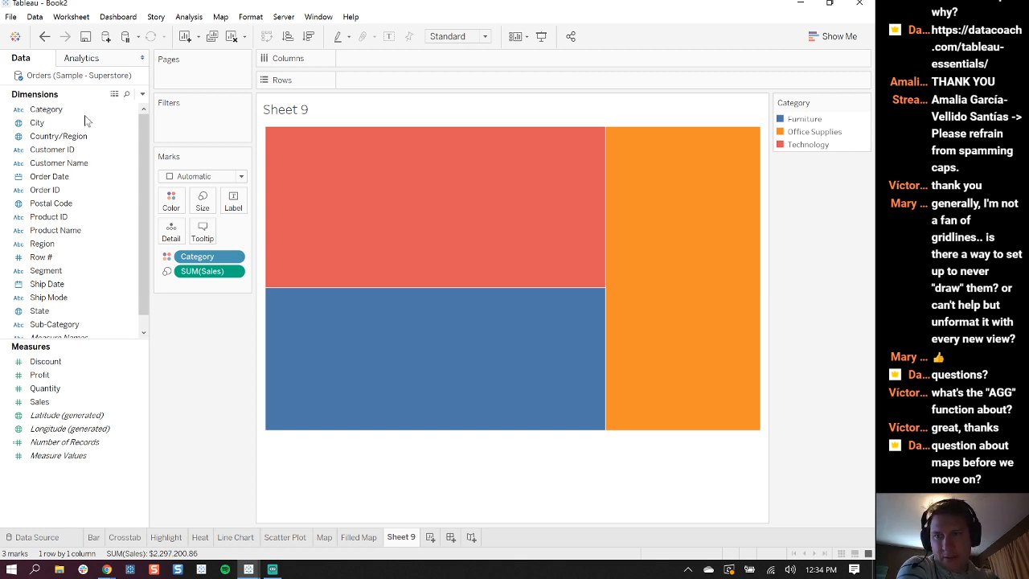
{"action": "left_click", "coordinate": [47, 113]}
{"action": "left_click", "coordinate": [458, 36]}
{"action": "left_click", "coordinate": [450, 71]}
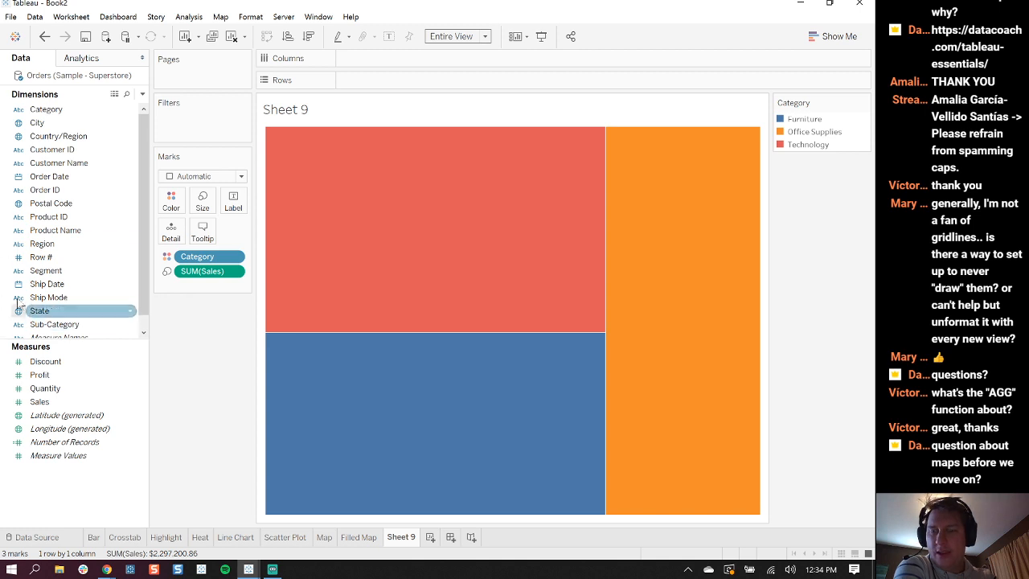
Label the treemap rectangles with Category and Sales
{"action": "left_click", "coordinate": [45, 273]}
{"action": "left_click_drag", "start_coordinate": [56, 110], "coordinate": [239, 208]}
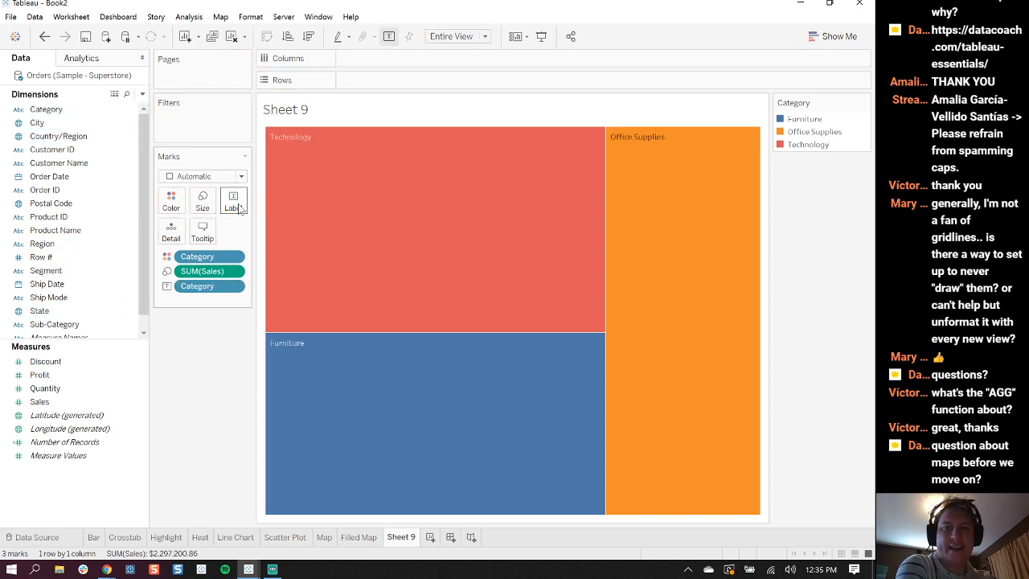
{"action": "left_click", "coordinate": [39, 402]}
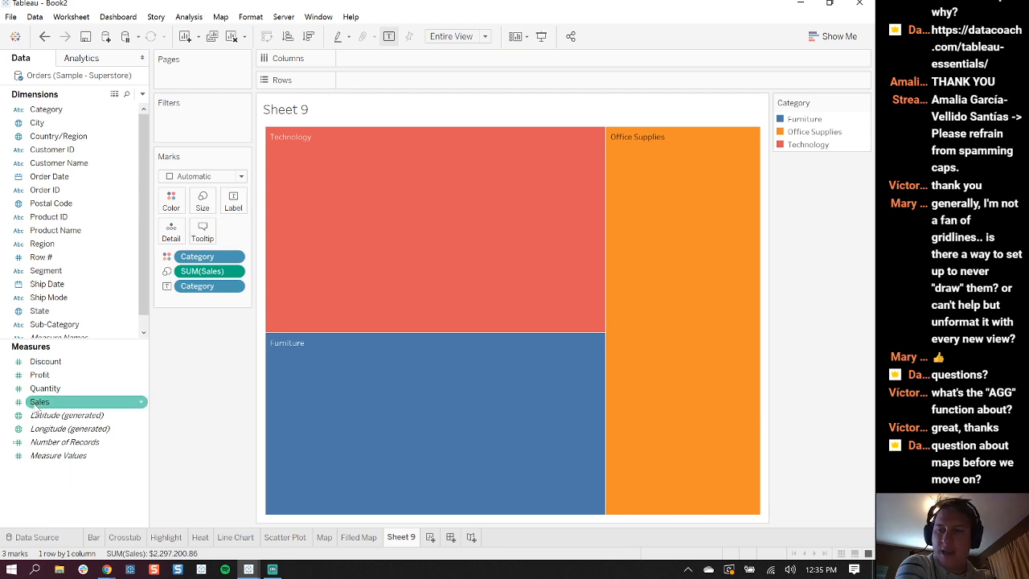
{"action": "left_click_drag", "start_coordinate": [40, 402], "coordinate": [236, 211]}
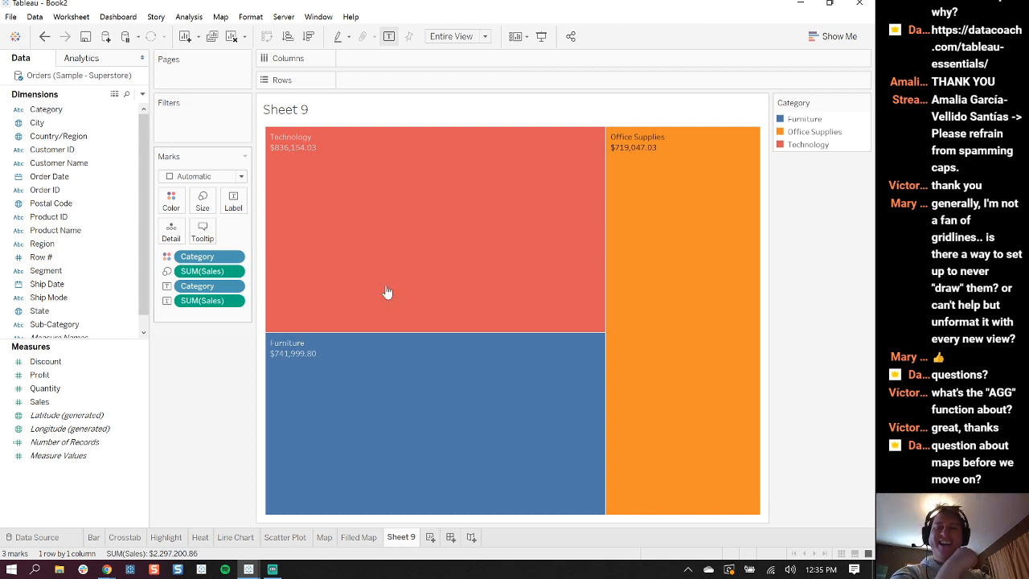
Apply the Percent of Total quick table calculation to the Sales label
{"action": "left_click", "coordinate": [234, 301]}
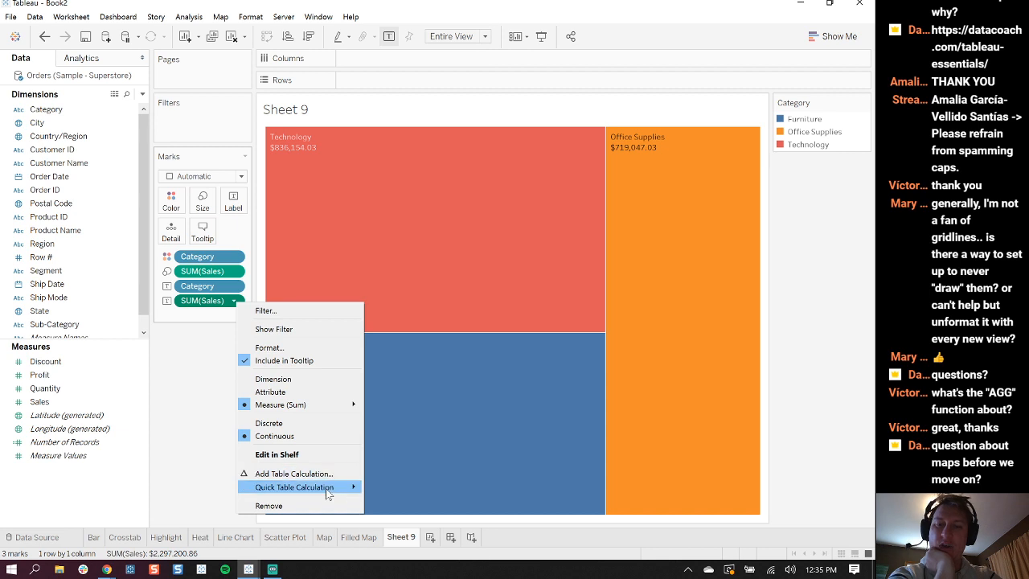
{"action": "mouse_move", "coordinate": [325, 488]}
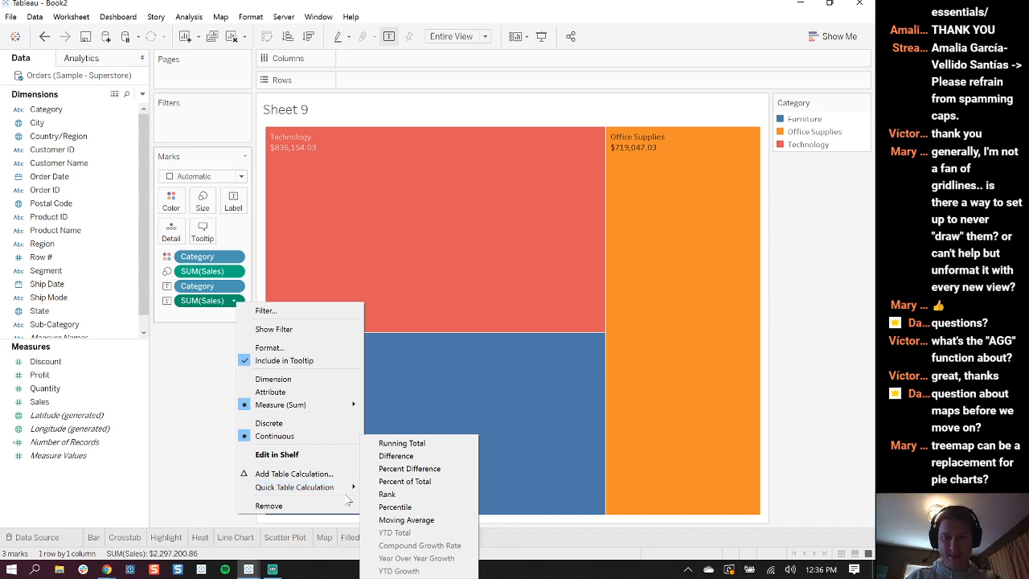
{"action": "left_click", "coordinate": [231, 302]}
{"action": "left_click", "coordinate": [231, 303]}
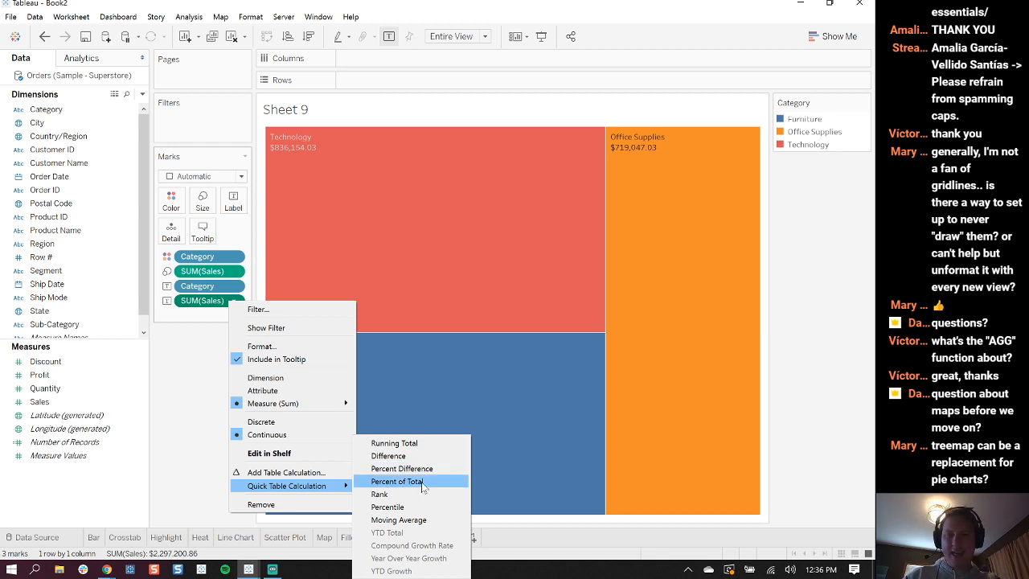
{"action": "left_click", "coordinate": [422, 483]}
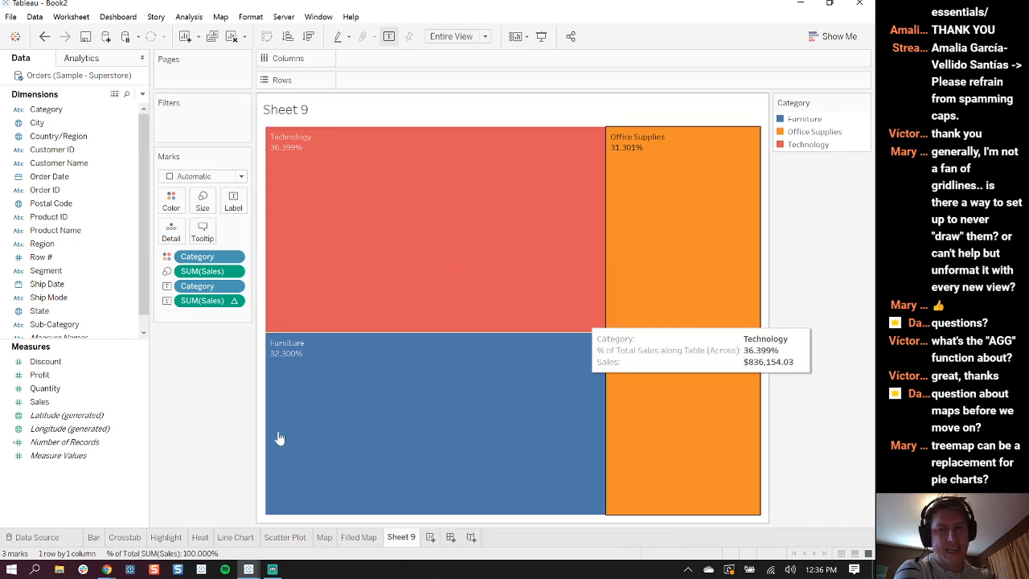
Try to enlarge the percent-of-total Sales label font through the field's format settings
{"action": "left_click", "coordinate": [238, 300]}
{"action": "left_click", "coordinate": [268, 353]}
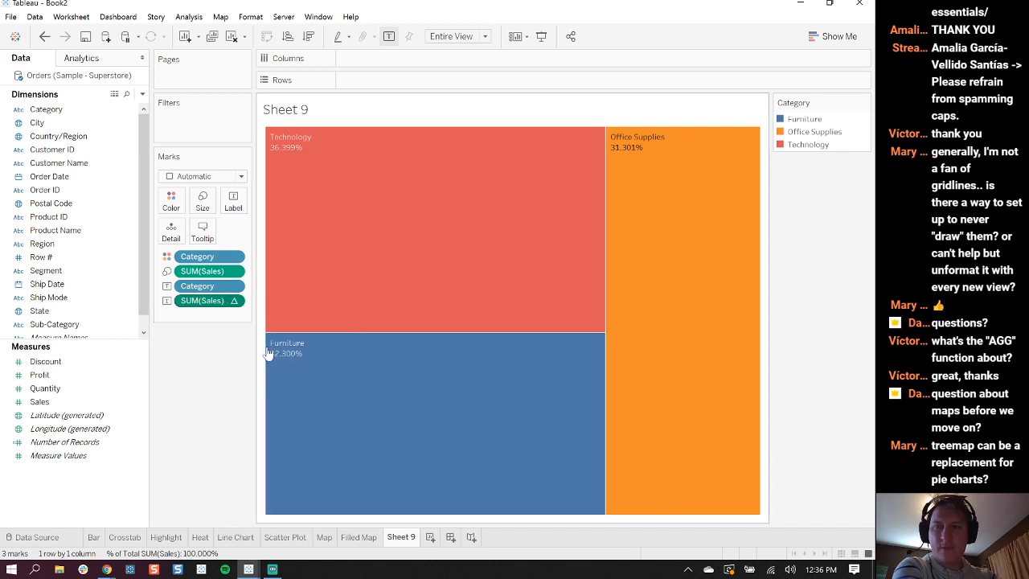
{"action": "left_click", "coordinate": [101, 138]}
{"action": "left_click", "coordinate": [93, 174]}
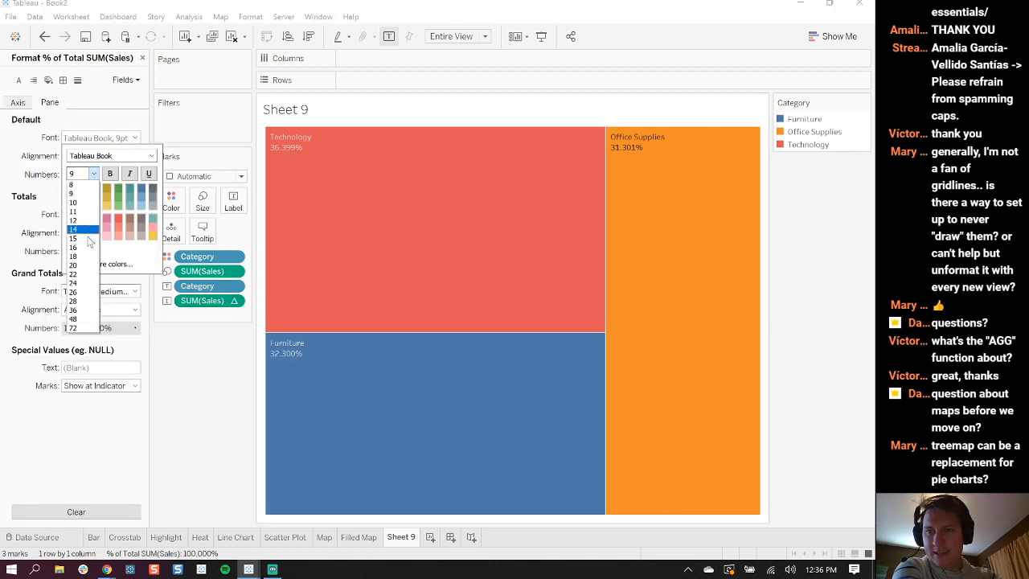
{"action": "left_click", "coordinate": [89, 235]}
{"action": "left_click", "coordinate": [184, 368]}
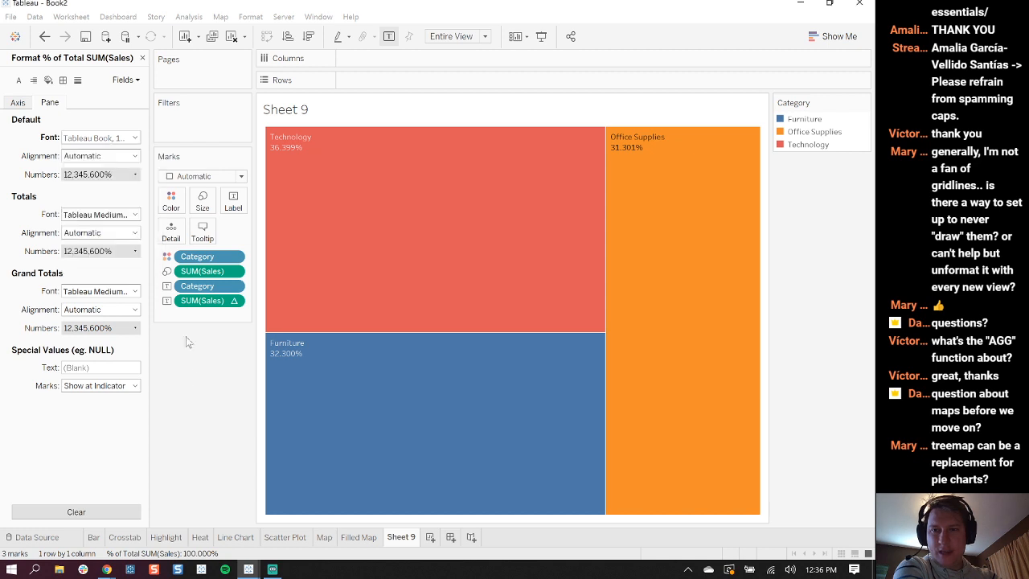
{"action": "left_click", "coordinate": [233, 201]}
{"action": "left_click", "coordinate": [142, 58]}
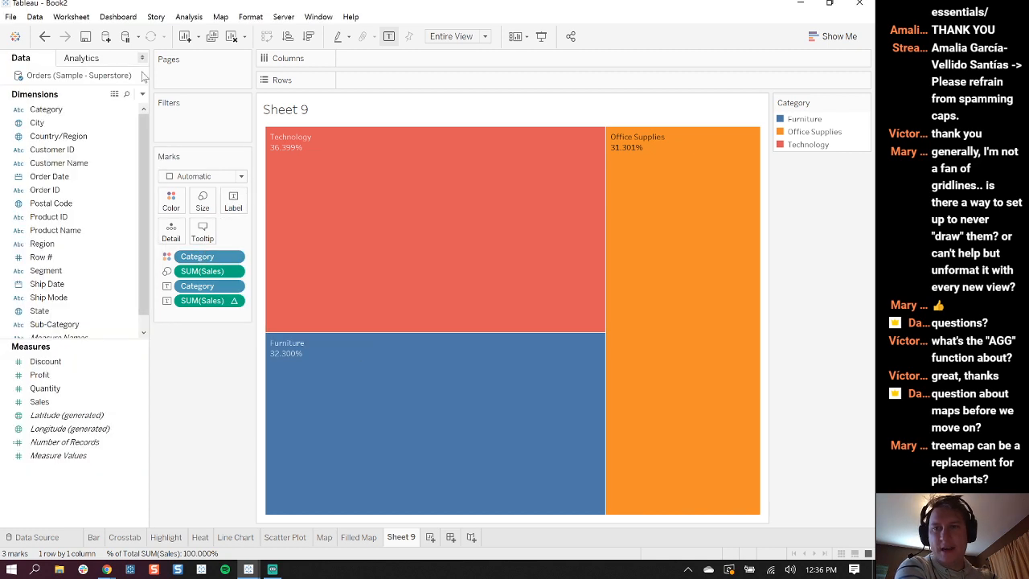
Set the percent-of-total Sales line of the label to font size 15, and add Sales as another label
{"action": "left_click", "coordinate": [233, 201]}
{"action": "left_click", "coordinate": [343, 267]}
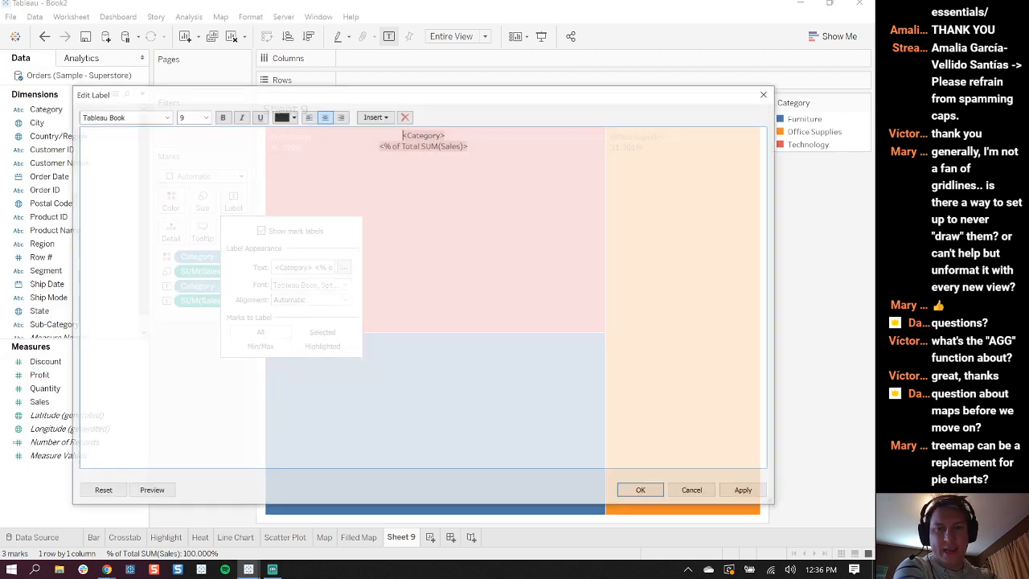
{"action": "left_click_drag", "start_coordinate": [468, 145], "coordinate": [380, 144]}
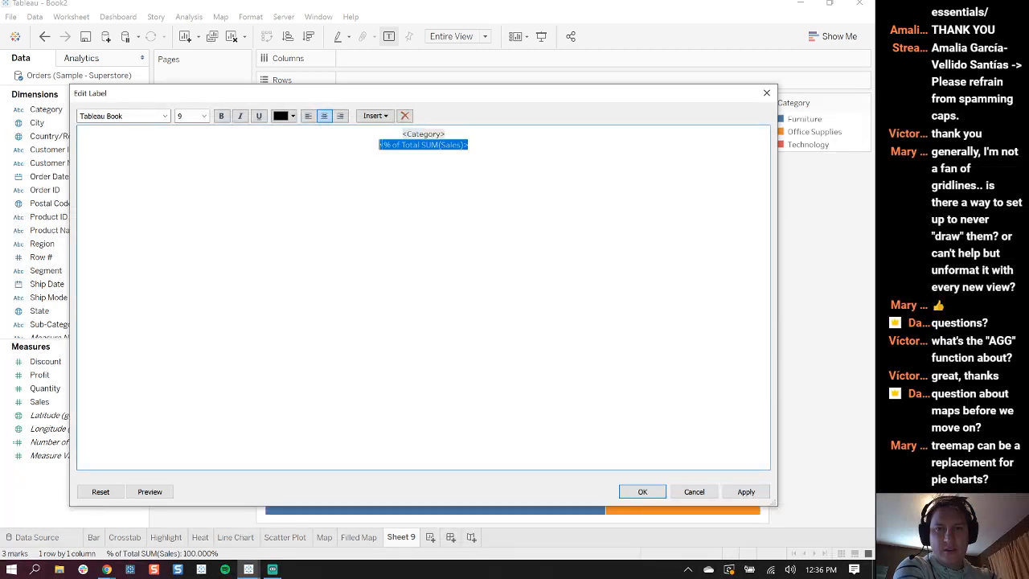
{"action": "left_click", "coordinate": [203, 115]}
{"action": "left_click", "coordinate": [190, 181]}
{"action": "left_click", "coordinate": [643, 490]}
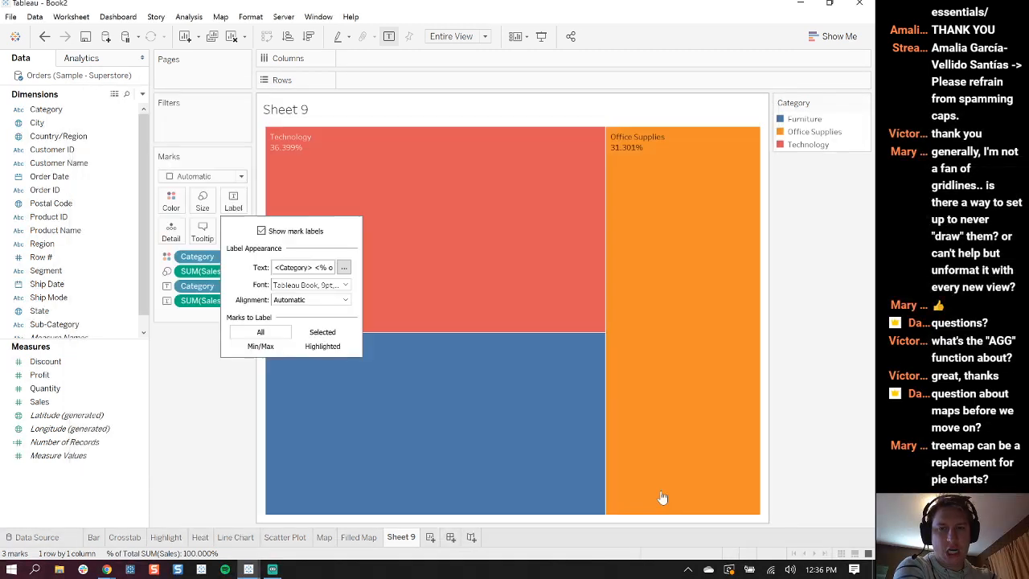
{"action": "left_click", "coordinate": [211, 406]}
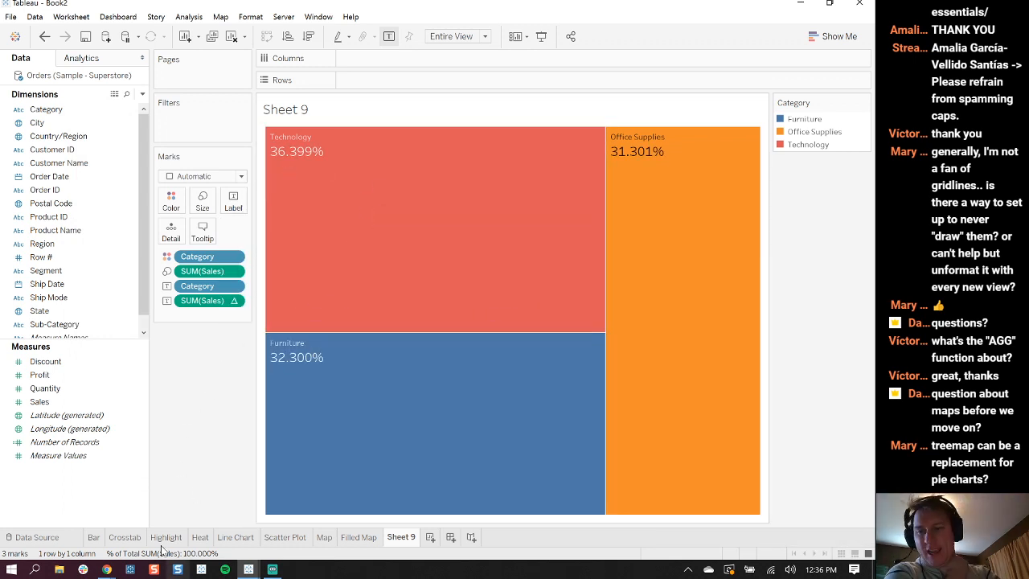
{"action": "left_click_drag", "start_coordinate": [47, 403], "coordinate": [231, 201]}
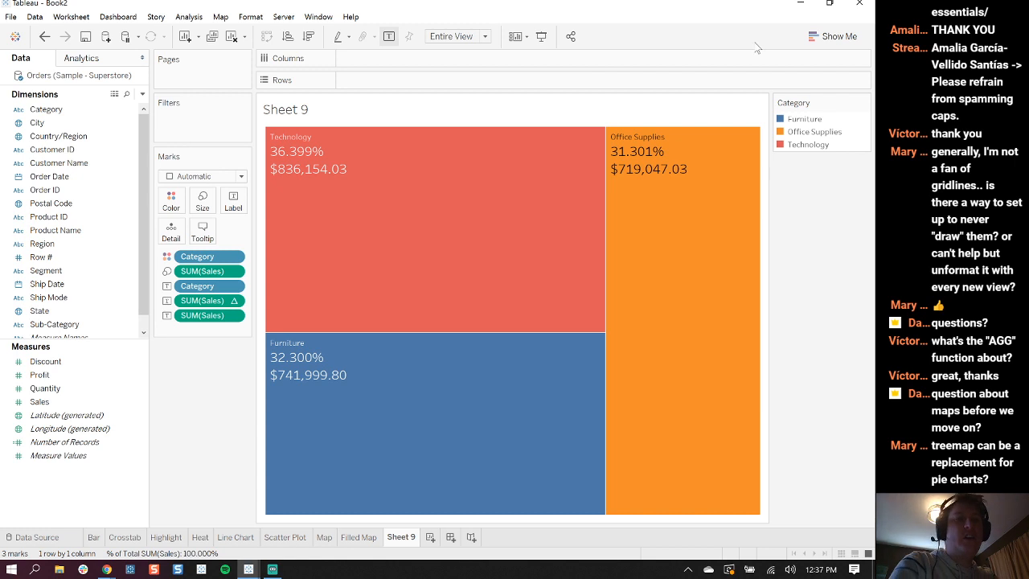
Try Show Me's pie chart version of the Category sales view and undo the change
{"action": "left_click", "coordinate": [838, 37]}
{"action": "left_click", "coordinate": [845, 102]}
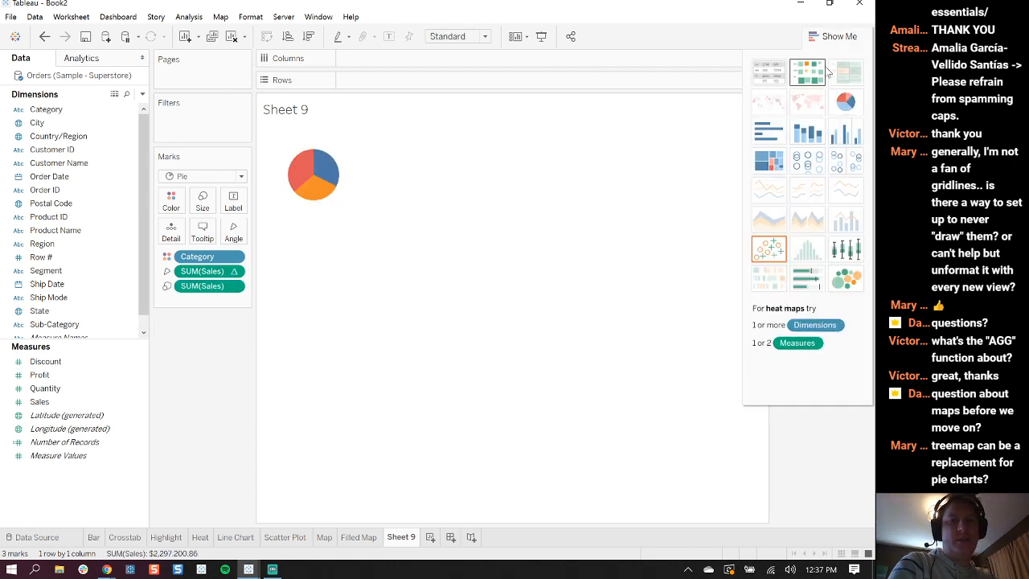
{"action": "left_click", "coordinate": [826, 38]}
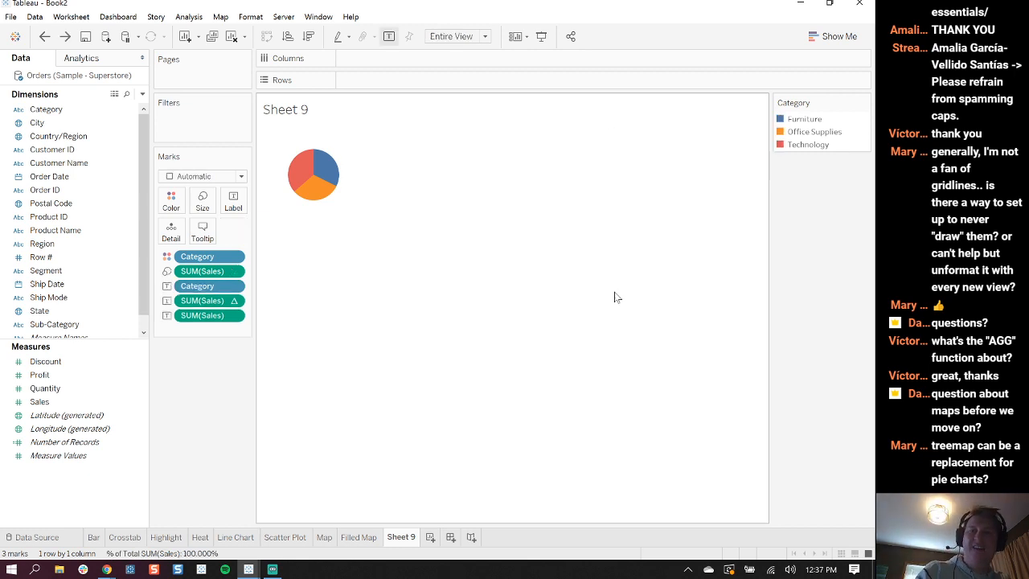
{"action": "key", "text": "ctrl+z"}
{"action": "left_click", "coordinate": [840, 37]}
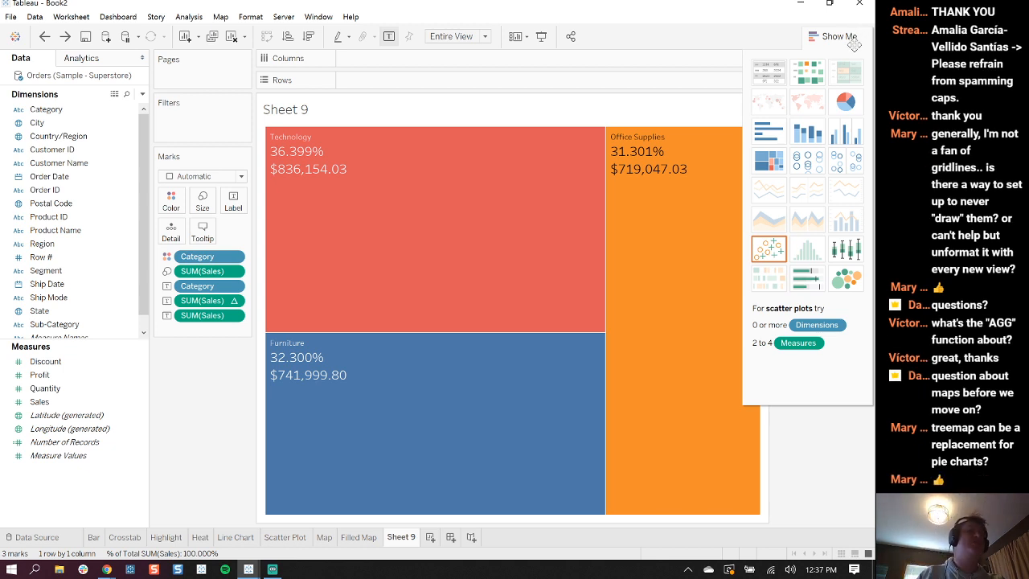
{"action": "left_click", "coordinate": [850, 35]}
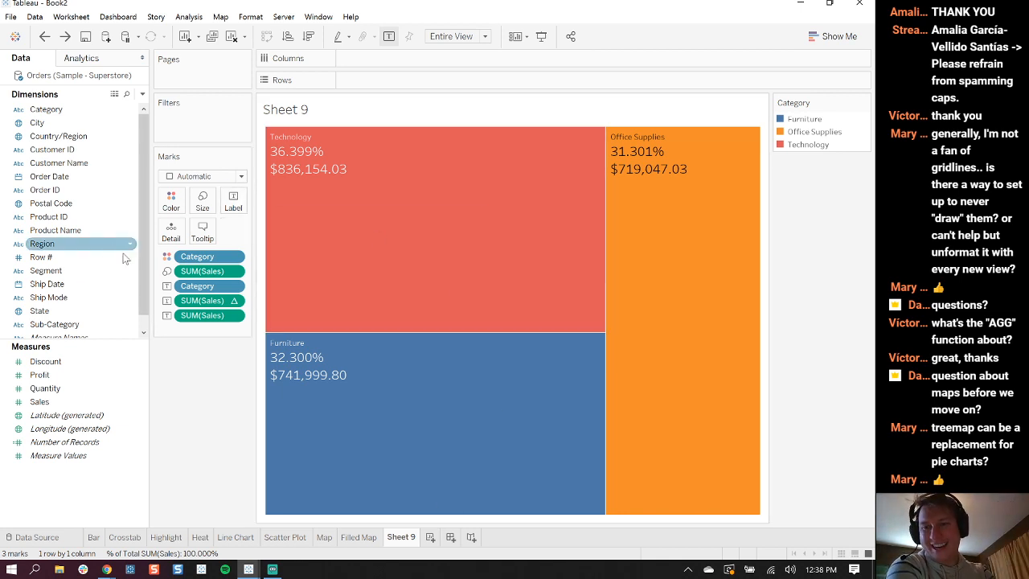
Add Sub-Category to the treemap's labels
{"action": "scroll", "coordinate": [140, 302], "scroll_direction": "down", "scroll_amount": 1}
{"action": "left_click", "coordinate": [45, 312]}
{"action": "left_click_drag", "start_coordinate": [45, 315], "coordinate": [219, 204]}
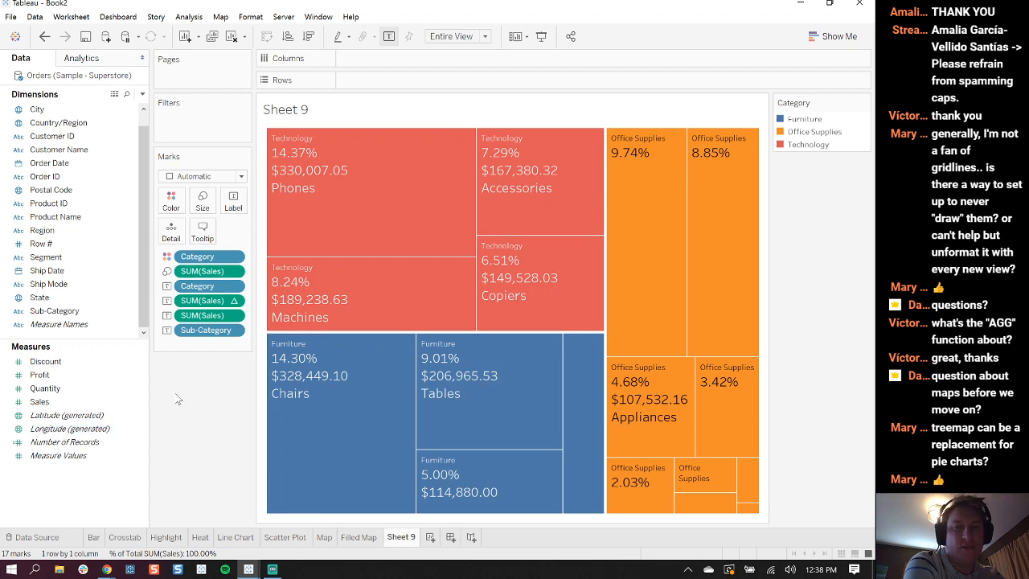
Place Sub-Category directly beneath Category in the label text and set its font size to 9
{"action": "left_click", "coordinate": [233, 200]}
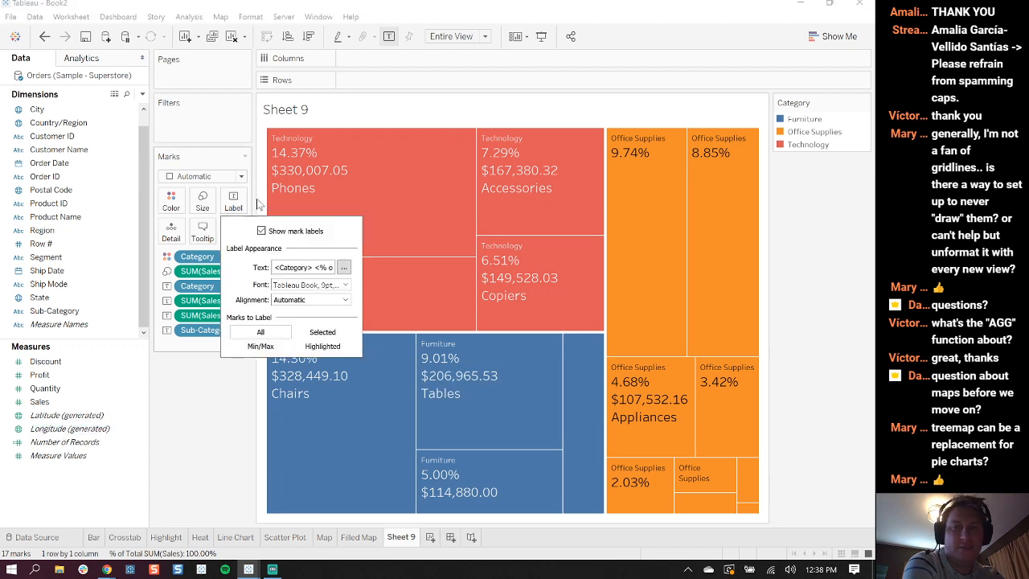
{"action": "left_click", "coordinate": [344, 269]}
{"action": "left_click_drag", "start_coordinate": [475, 186], "coordinate": [375, 186]}
{"action": "key", "text": "BackSpace"}
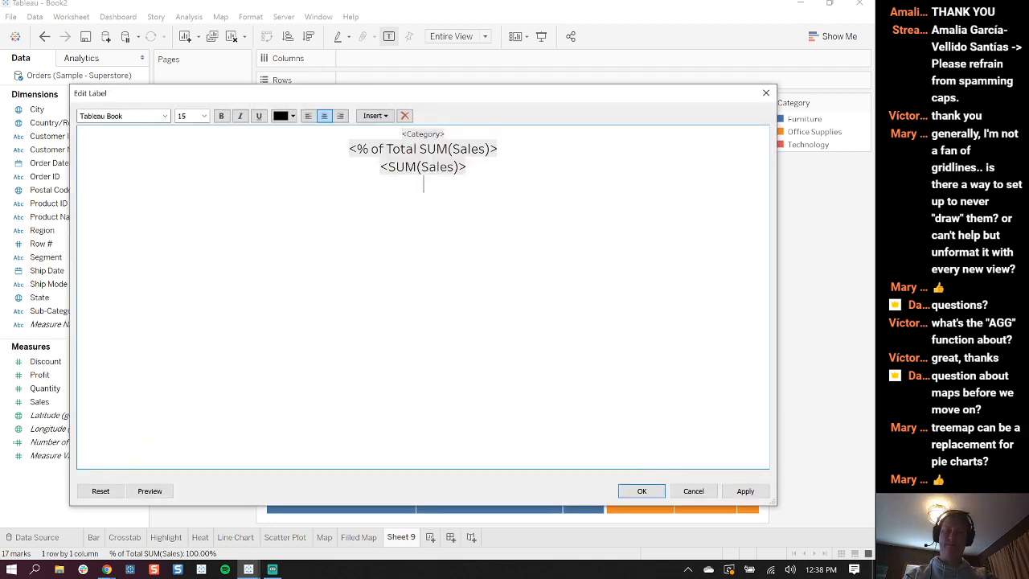
{"action": "key", "text": "ctrl+z"}
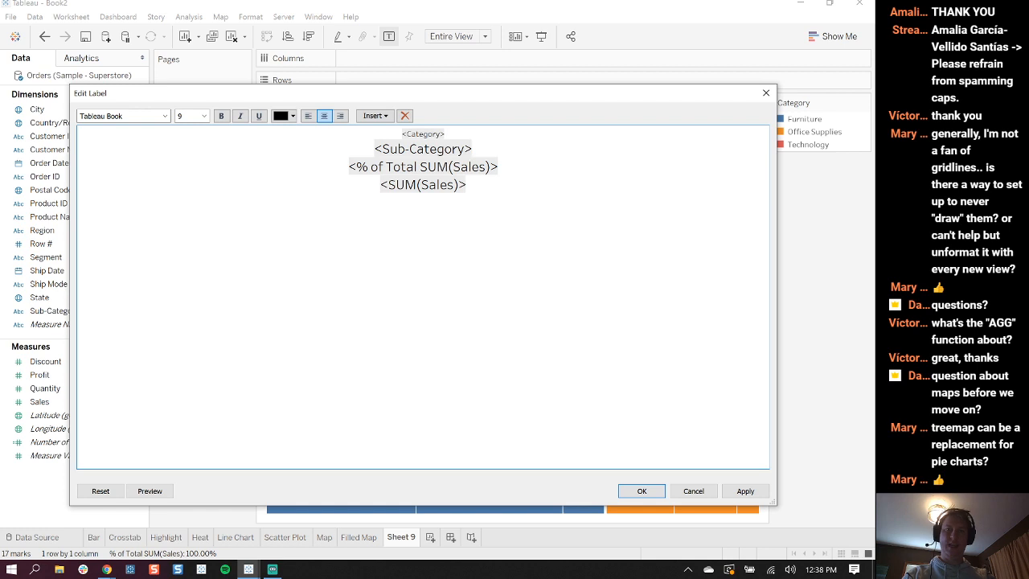
{"action": "key", "text": "shift+Home"}
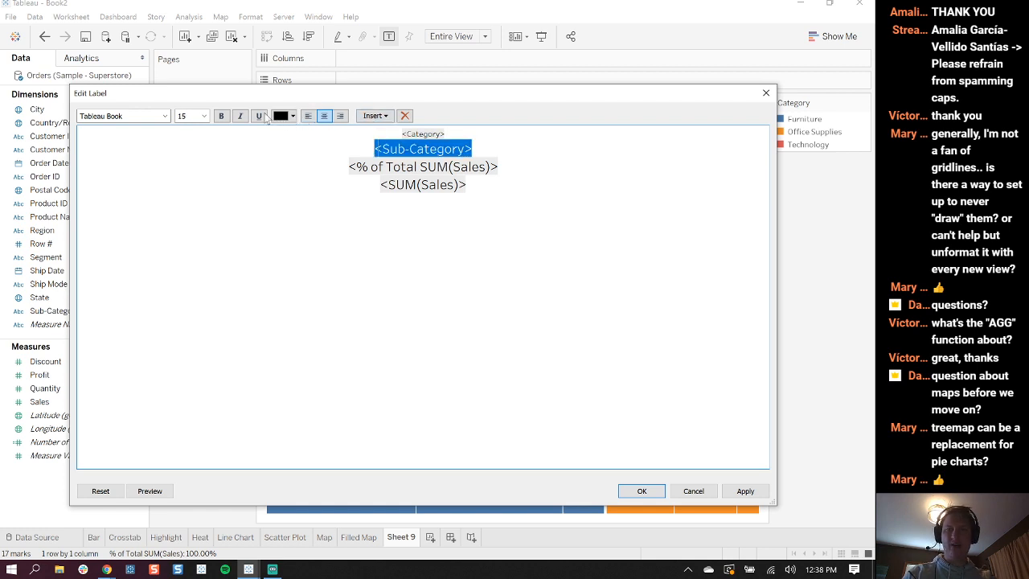
{"action": "left_click", "coordinate": [204, 116]}
{"action": "left_click", "coordinate": [193, 142]}
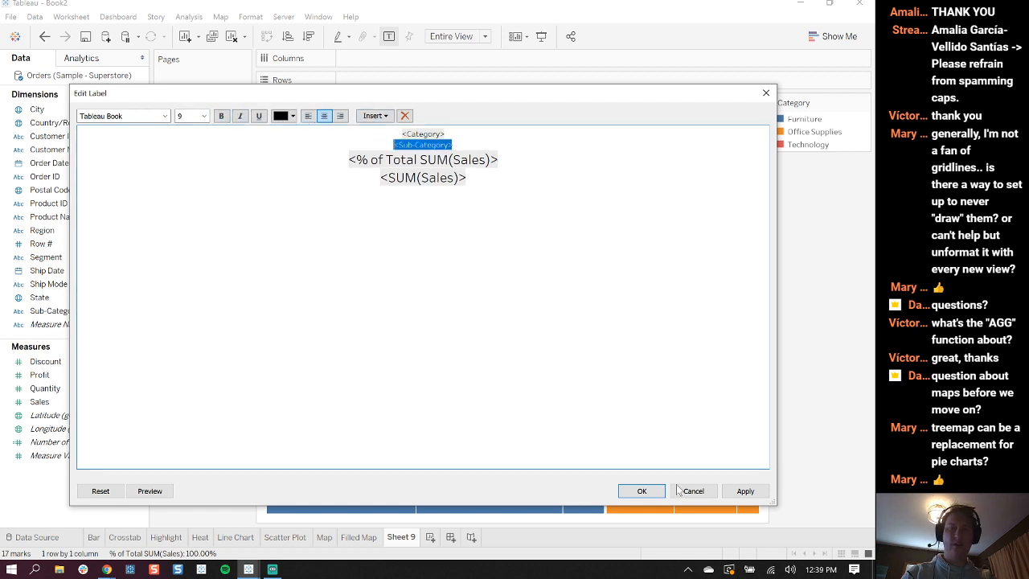
{"action": "left_click", "coordinate": [641, 491]}
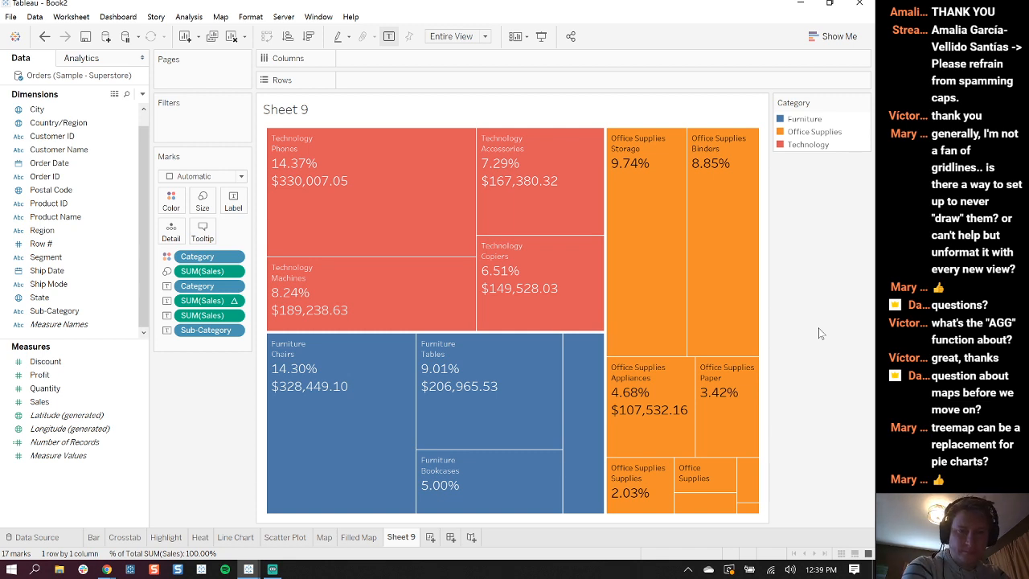
Rename the treemap worksheet as Tree Map
{"action": "double_click", "coordinate": [400, 537]}
{"action": "type", "text": "Tree Map"}
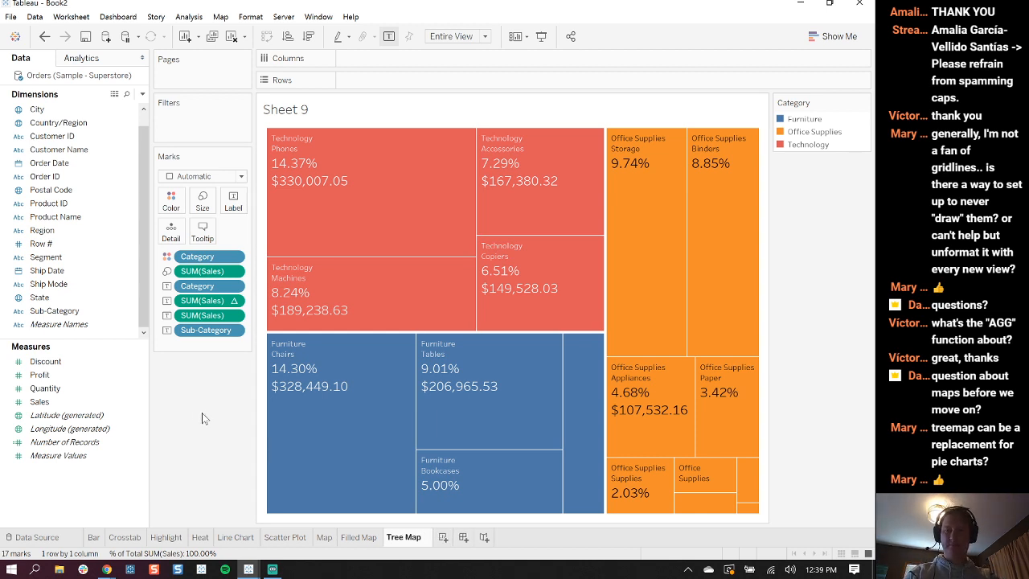
{"action": "key", "text": "Return"}
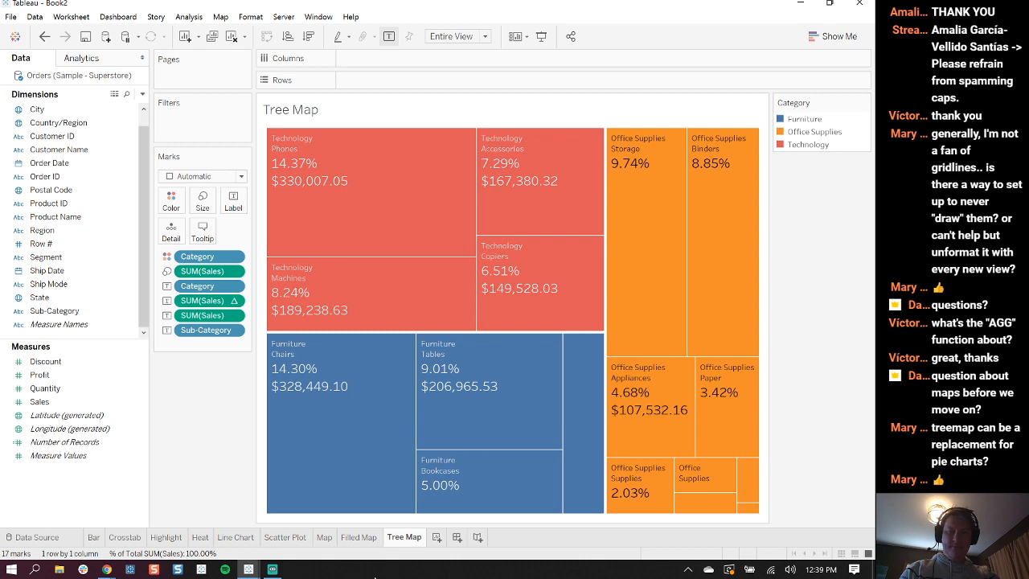
{"action": "mouse_move", "coordinate": [248, 569]}
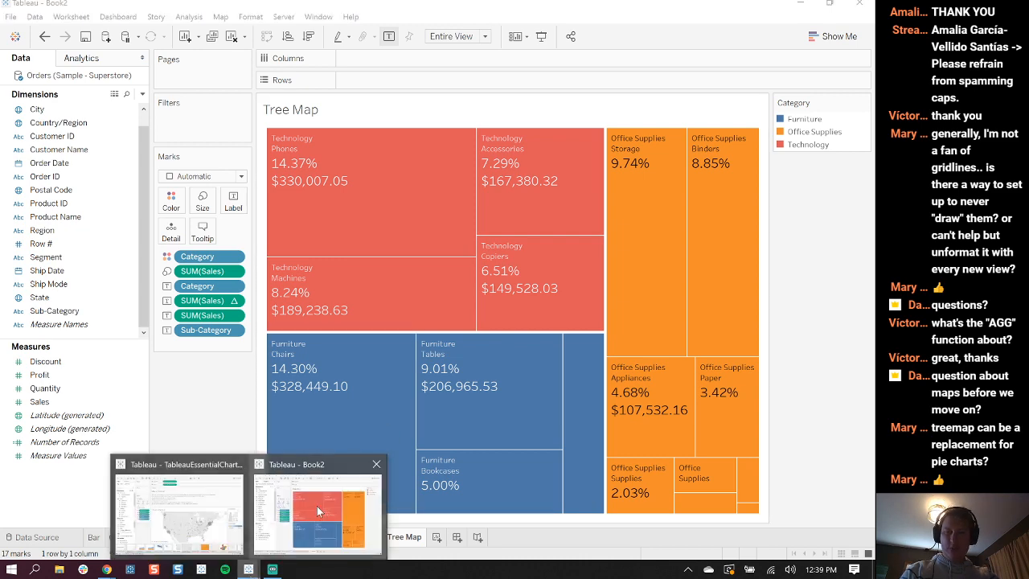
{"action": "left_click", "coordinate": [189, 514]}
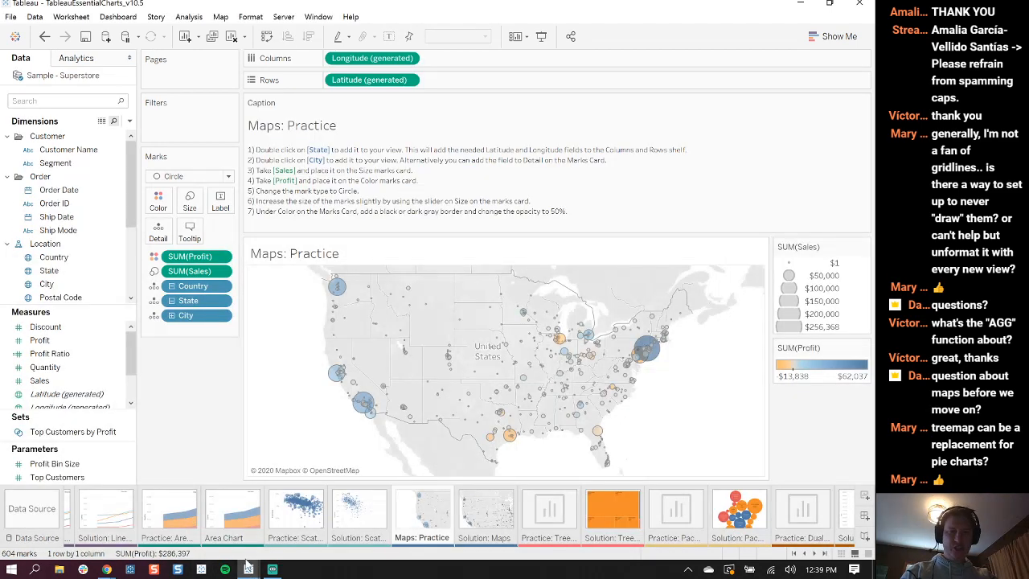
{"action": "mouse_move", "coordinate": [250, 571]}
{"action": "left_click", "coordinate": [317, 510]}
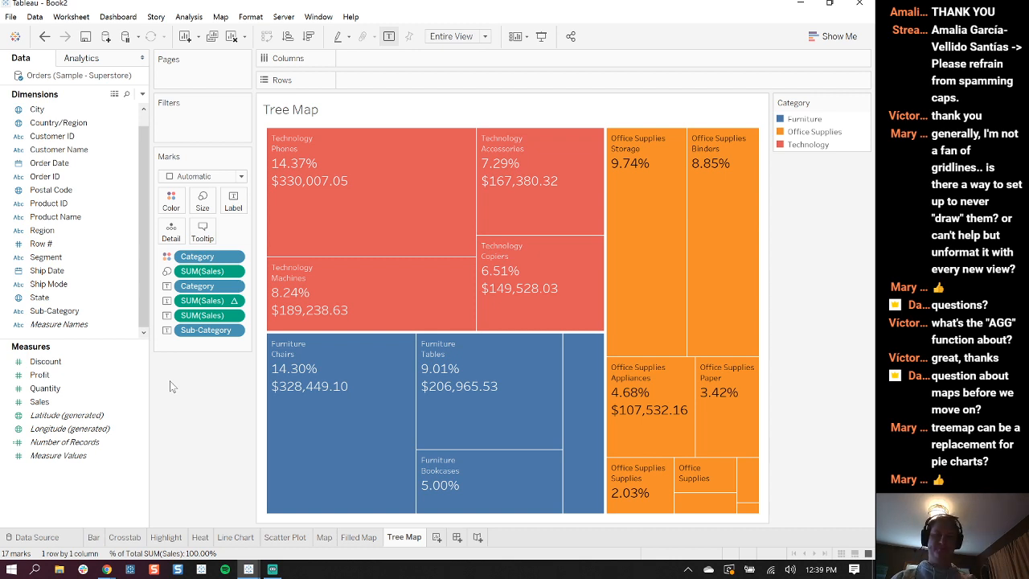
Switch to the TableauEssentialCharts_v10.5 workbook, open the Practice: Packed Bubble sheet and bring the Product fields into view
{"action": "left_click", "coordinate": [251, 568]}
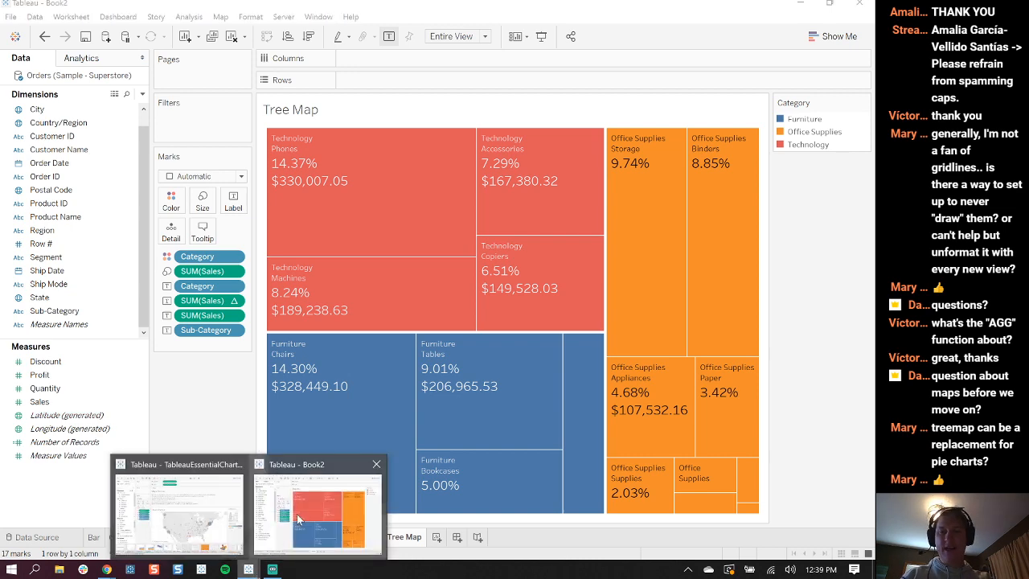
{"action": "left_click", "coordinate": [178, 511]}
{"action": "left_click", "coordinate": [681, 518]}
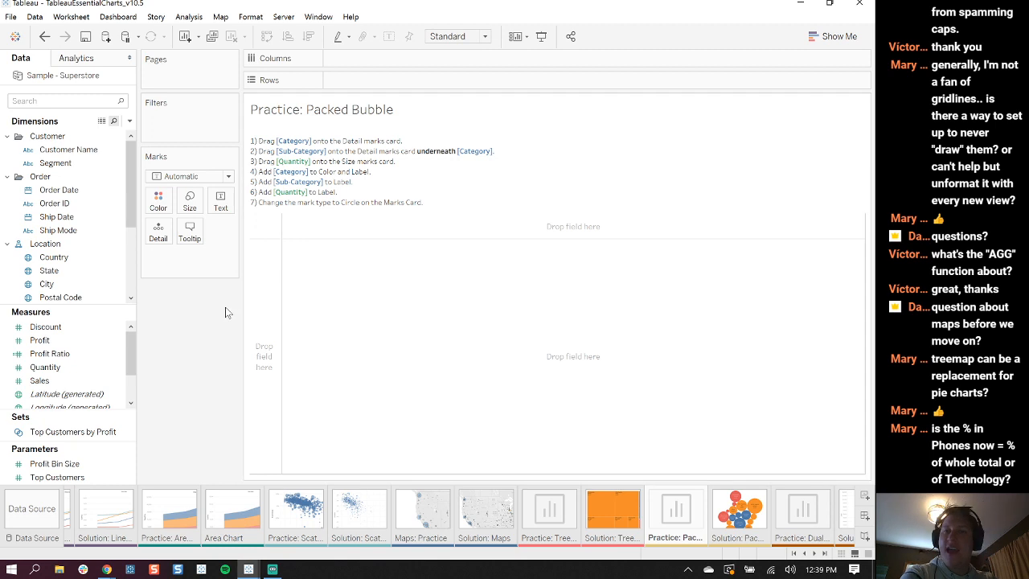
{"action": "left_click_drag", "start_coordinate": [130, 168], "coordinate": [125, 236]}
{"action": "left_click", "coordinate": [80, 217]}
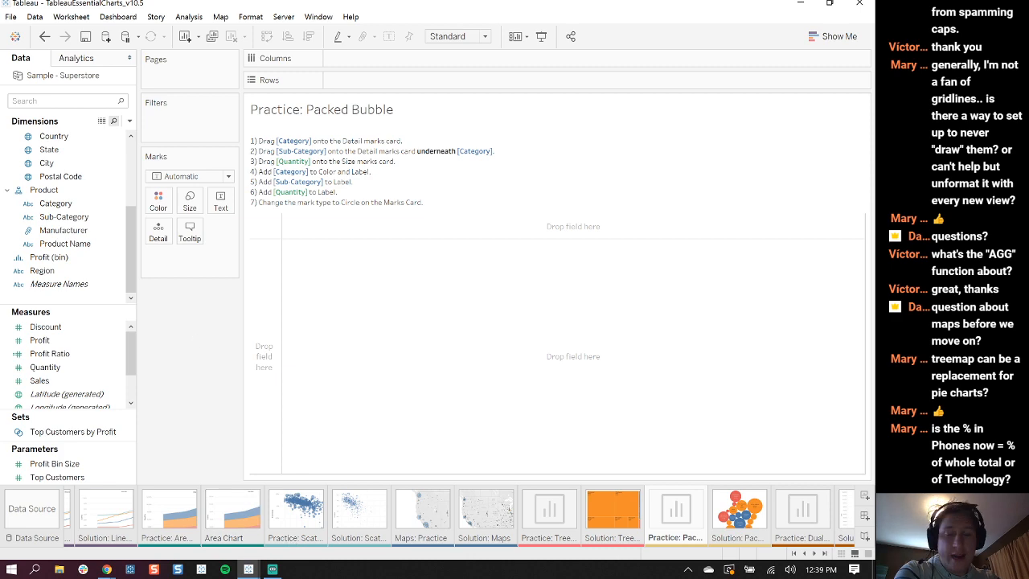
Switch back to the Book2 workbook and examine the percent-of-total value of the Phones rectangle in the treemap
{"action": "mouse_move", "coordinate": [248, 569]}
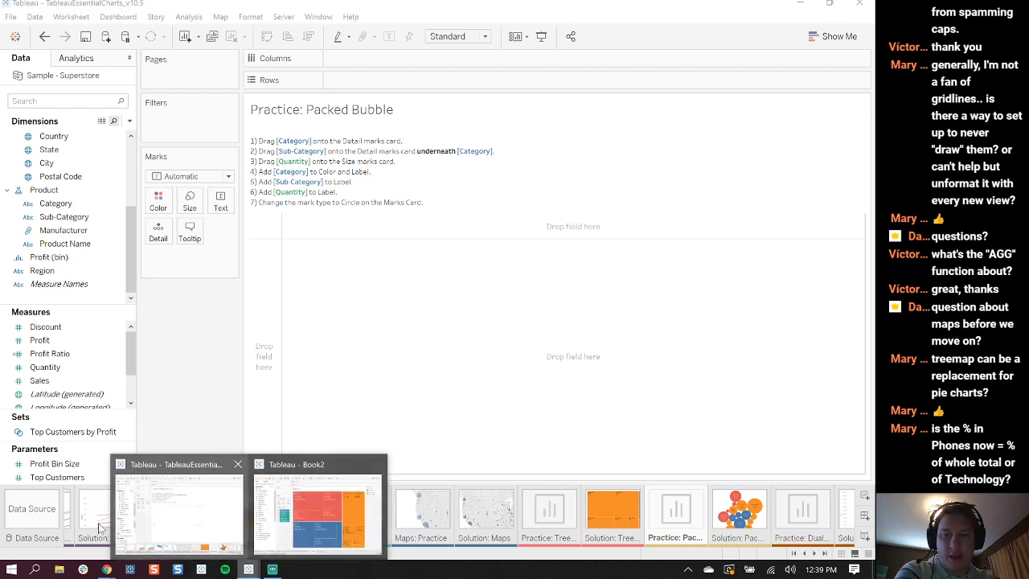
{"action": "left_click", "coordinate": [304, 509]}
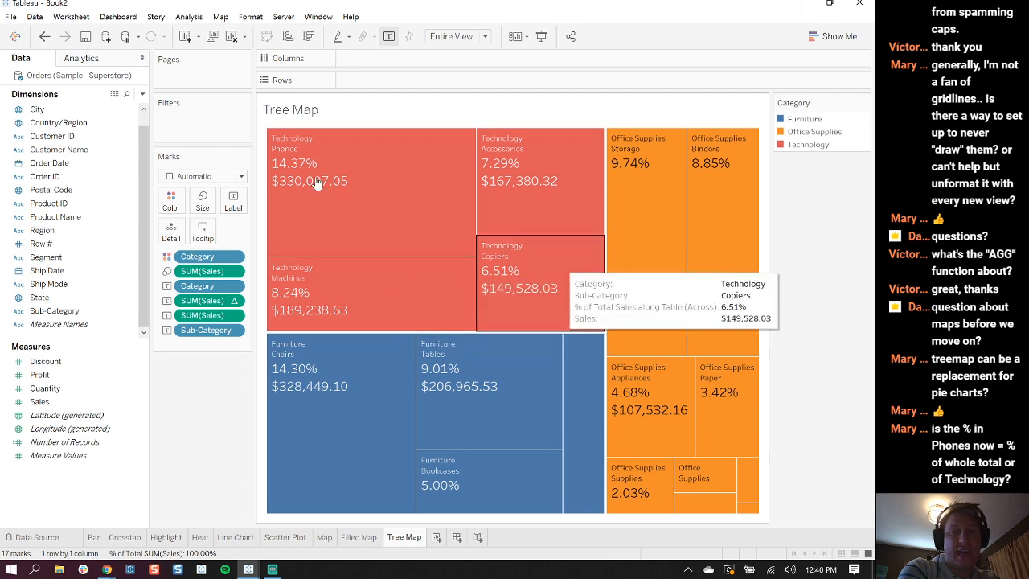
{"action": "right_click", "coordinate": [369, 219]}
{"action": "left_click", "coordinate": [318, 216]}
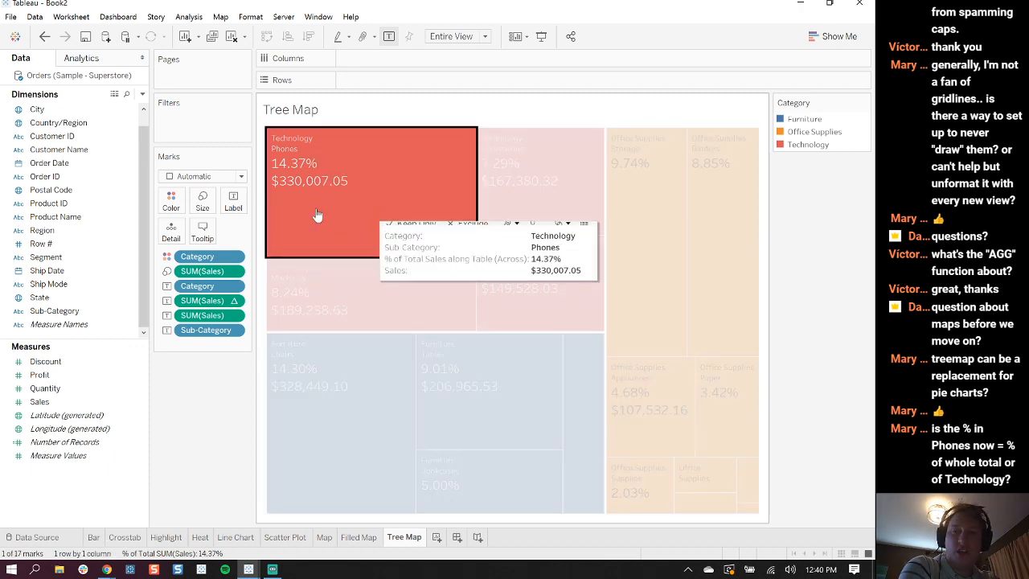
{"action": "left_click", "coordinate": [318, 214]}
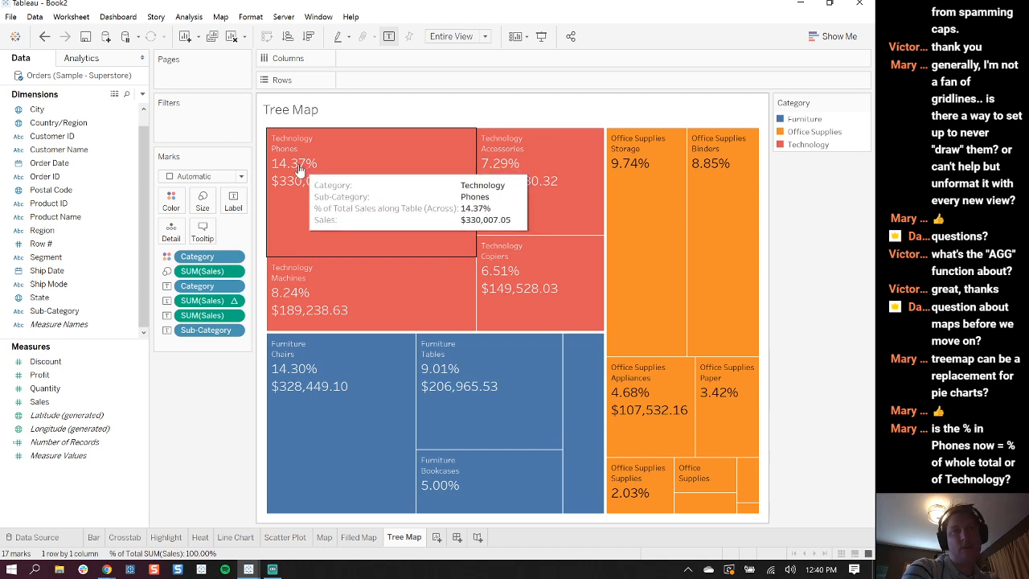
Switch to the TableauEssentialCharts_v10.5 workbook and open the Practice: Tree Map sheet
{"action": "left_click", "coordinate": [247, 570]}
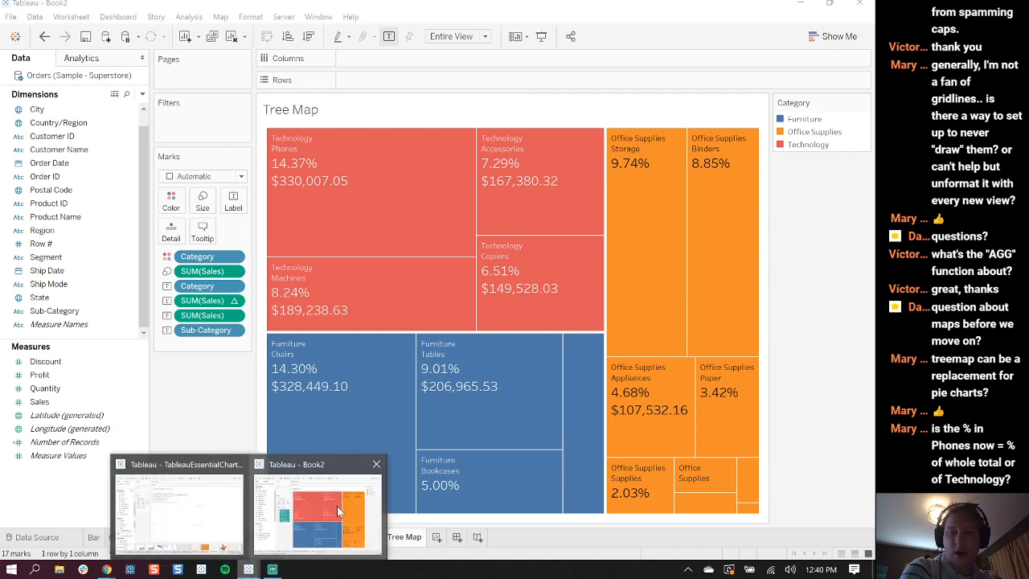
{"action": "left_click", "coordinate": [194, 514]}
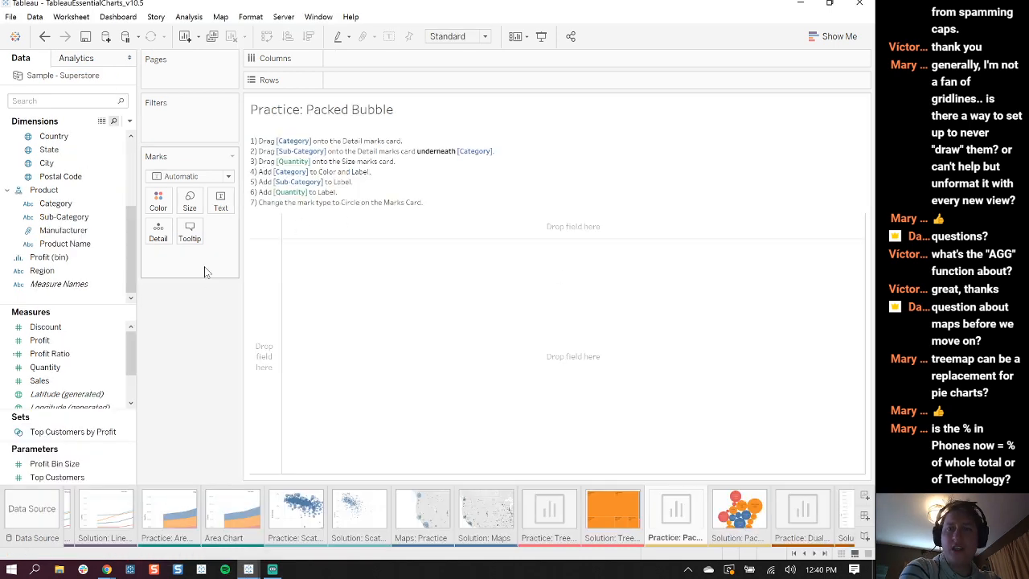
{"action": "left_click", "coordinate": [561, 507]}
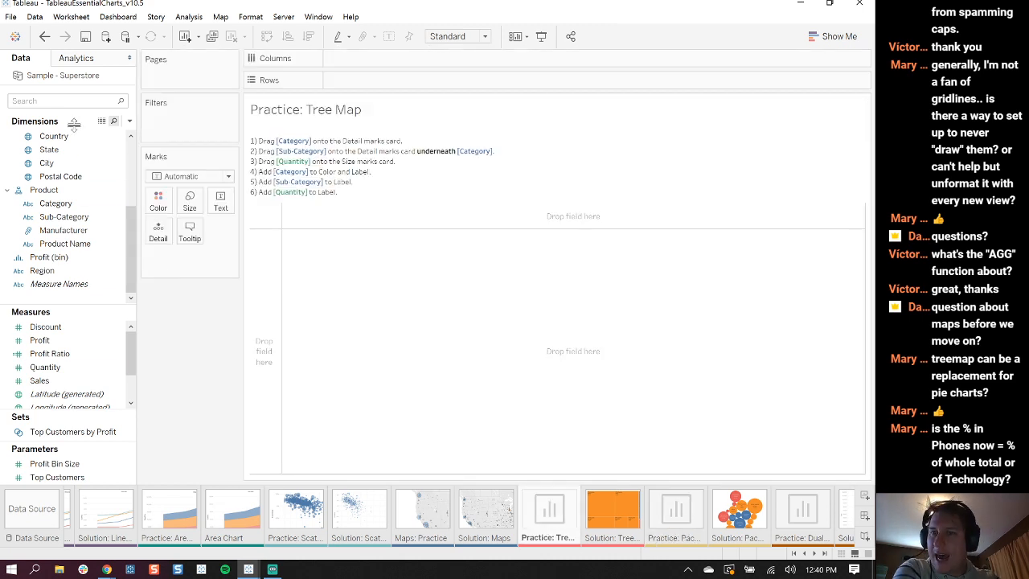
Add Category to the marks' Detail on the Practice: Tree Map sheet, with Sub-Category placed underneath it
{"action": "scroll", "coordinate": [80, 241], "scroll_direction": "up", "scroll_amount": 3}
{"action": "left_click", "coordinate": [79, 164]}
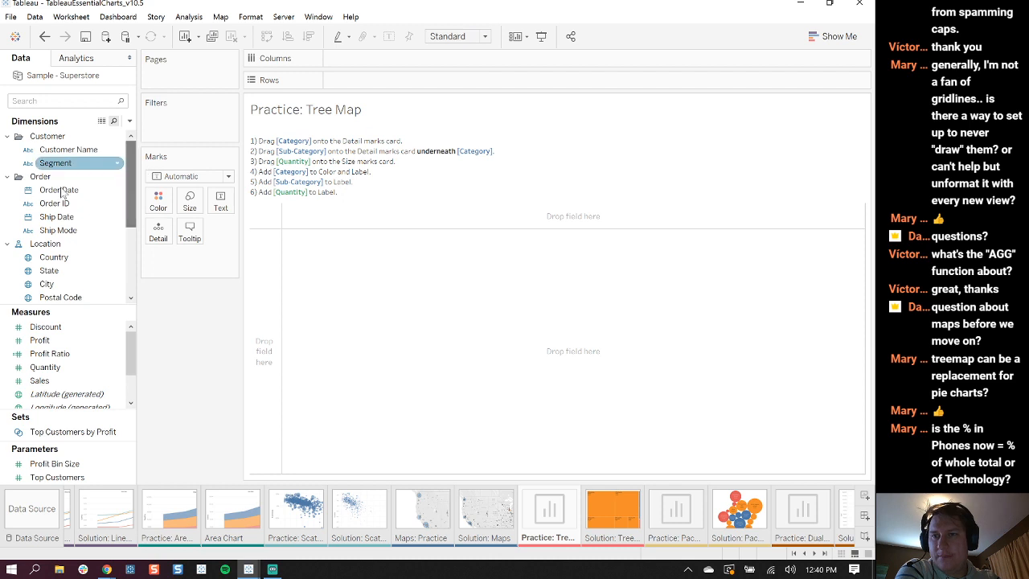
{"action": "scroll", "coordinate": [72, 225], "scroll_direction": "down", "scroll_amount": 5}
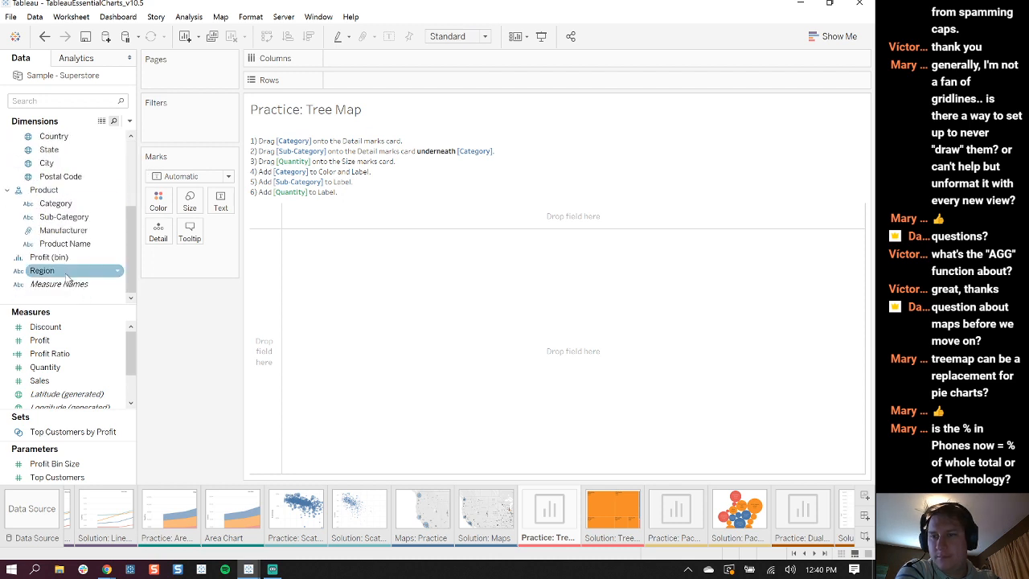
{"action": "left_click_drag", "start_coordinate": [56, 203], "coordinate": [163, 241]}
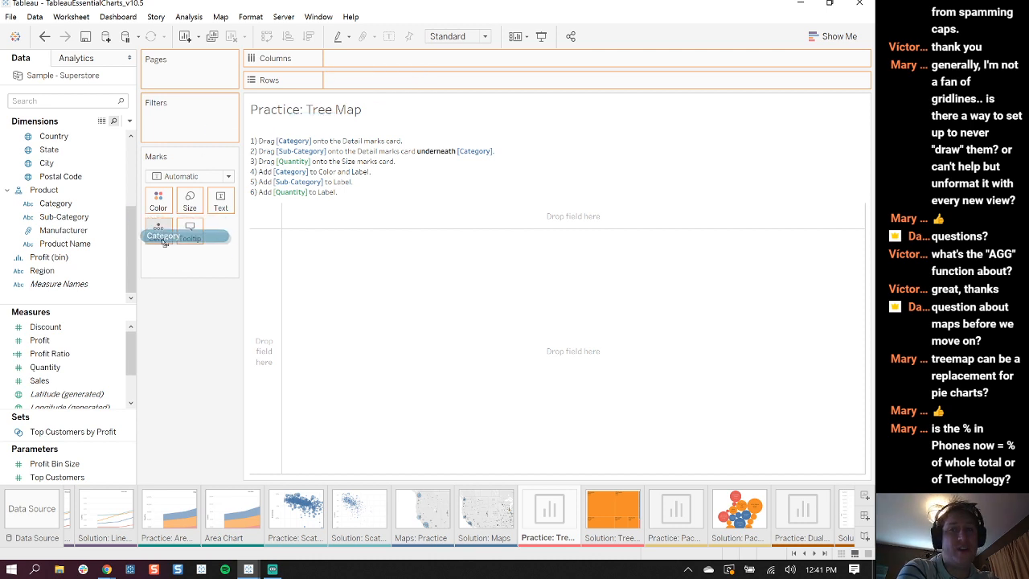
{"action": "left_click_drag", "start_coordinate": [163, 241], "coordinate": [161, 241]}
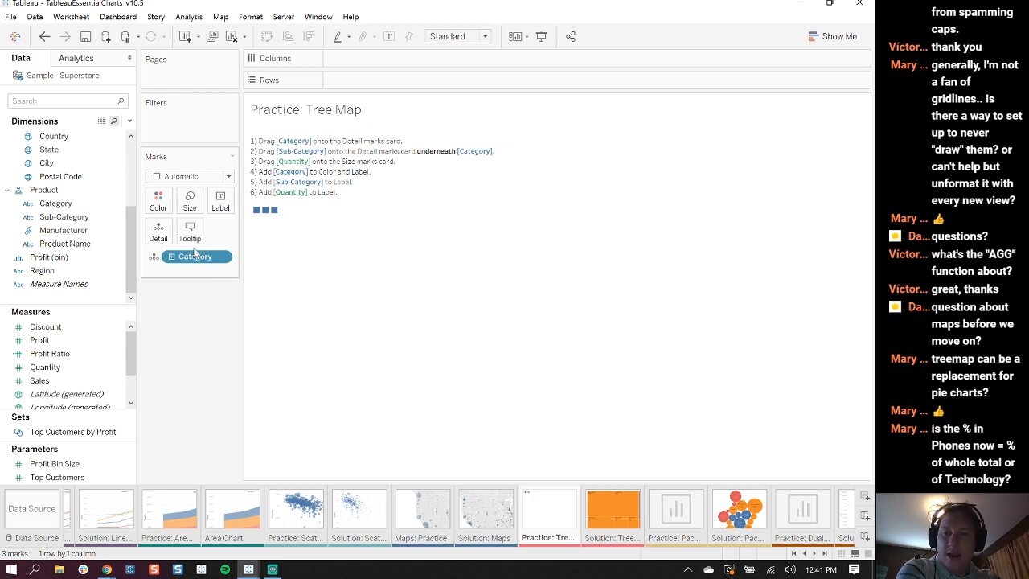
{"action": "left_click", "coordinate": [58, 217]}
{"action": "left_click_drag", "start_coordinate": [51, 229], "coordinate": [161, 245]}
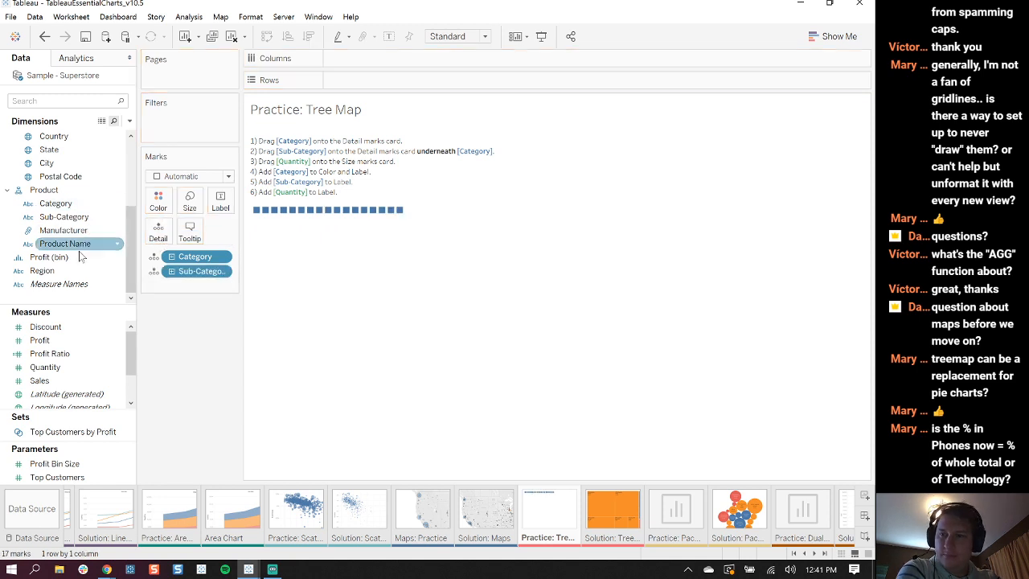
Size the treemap rectangles by Quantity and label them with Sub-Category
{"action": "left_click", "coordinate": [57, 367]}
{"action": "left_click_drag", "start_coordinate": [60, 374], "coordinate": [195, 202]}
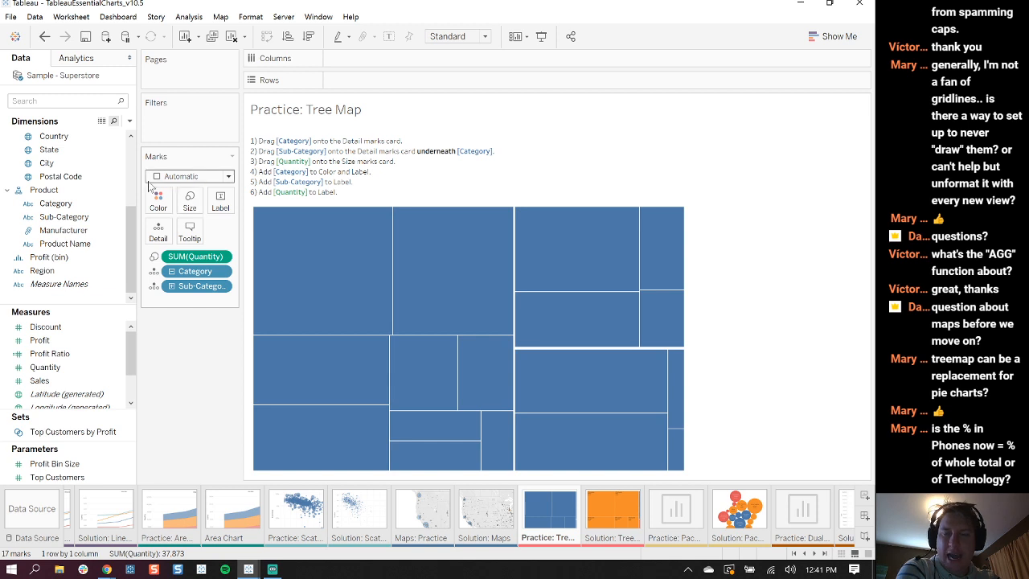
{"action": "left_click", "coordinate": [54, 139]}
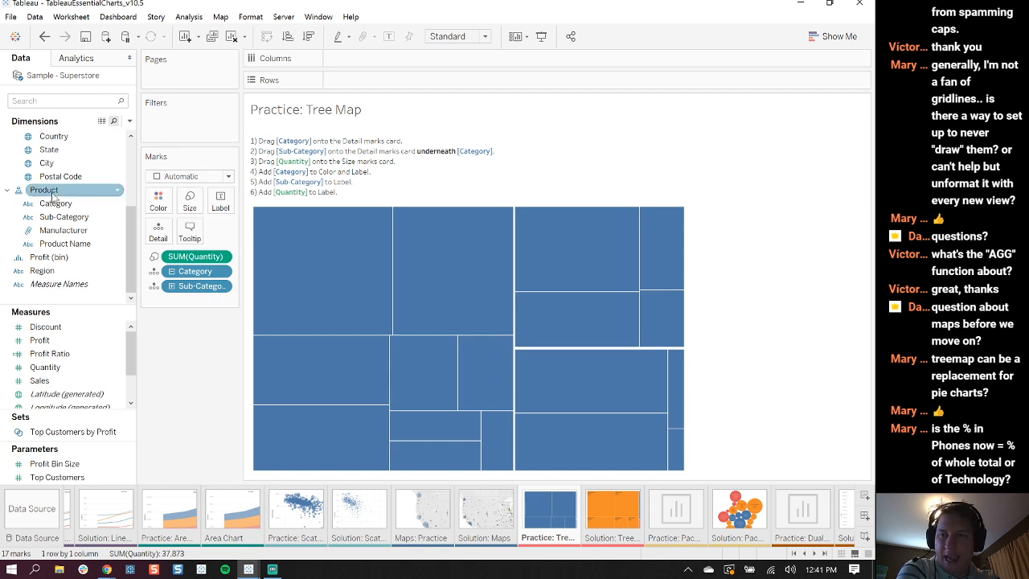
{"action": "scroll", "coordinate": [50, 230], "scroll_direction": "up", "scroll_amount": 3}
{"action": "scroll", "coordinate": [50, 230], "scroll_direction": "down", "scroll_amount": 1}
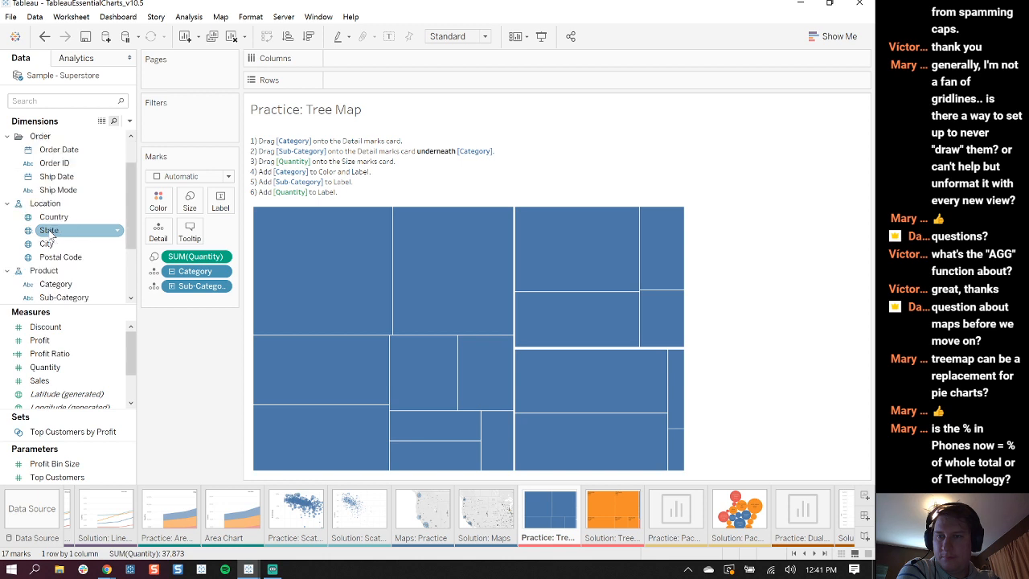
{"action": "scroll", "coordinate": [50, 233], "scroll_direction": "down", "scroll_amount": 1}
{"action": "left_click_drag", "start_coordinate": [63, 257], "coordinate": [228, 211]}
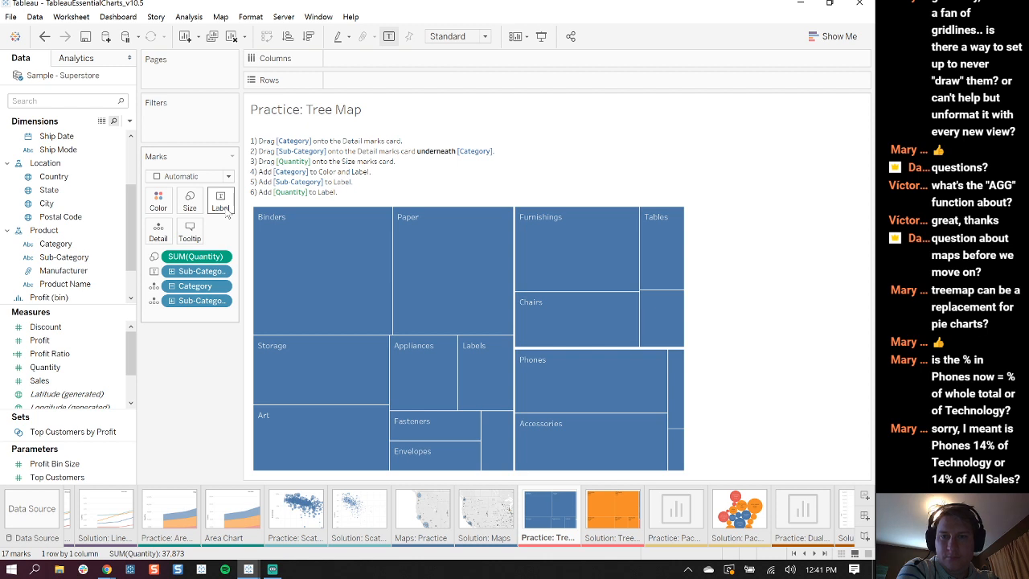
Color the treemap rectangles by Category
{"action": "scroll", "coordinate": [69, 193], "scroll_direction": "up", "scroll_amount": 2}
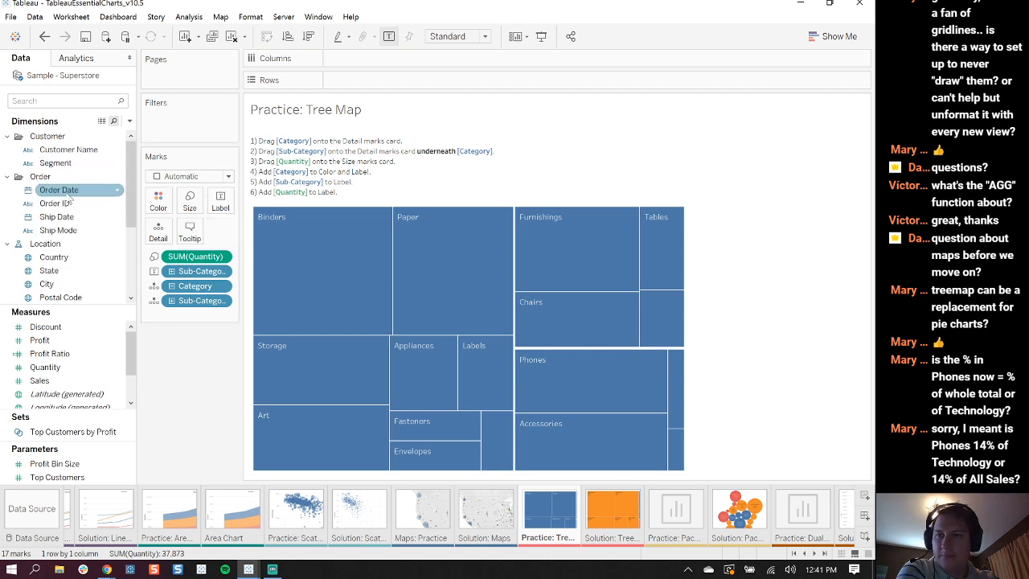
{"action": "scroll", "coordinate": [69, 204], "scroll_direction": "down", "scroll_amount": 3}
{"action": "left_click_drag", "start_coordinate": [56, 203], "coordinate": [154, 205]}
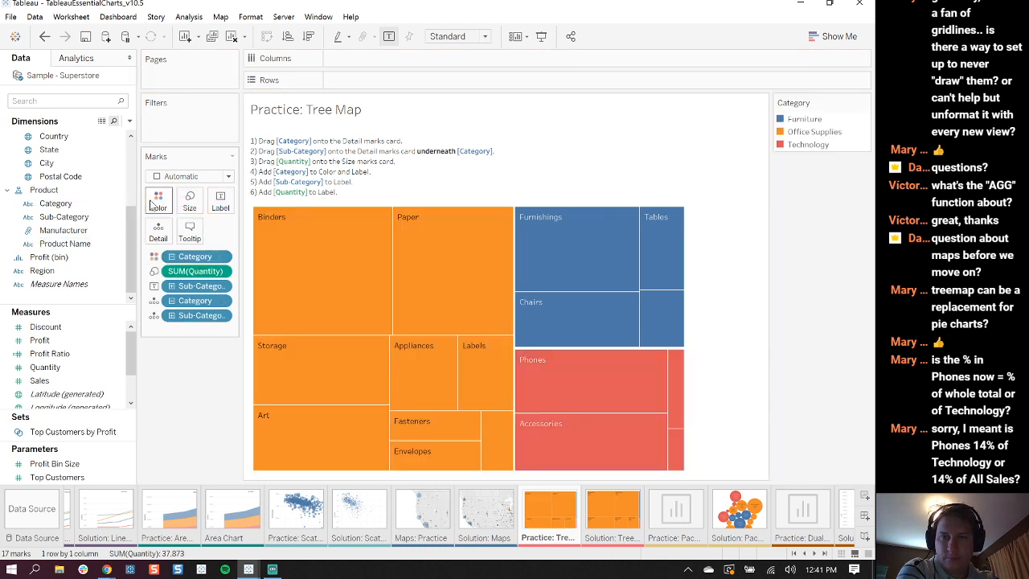
Add Quantity to the labels of the treemap rectangles beneath Sub-Category
{"action": "scroll", "coordinate": [76, 338], "scroll_direction": "down", "scroll_amount": 2}
{"action": "left_click", "coordinate": [80, 354]}
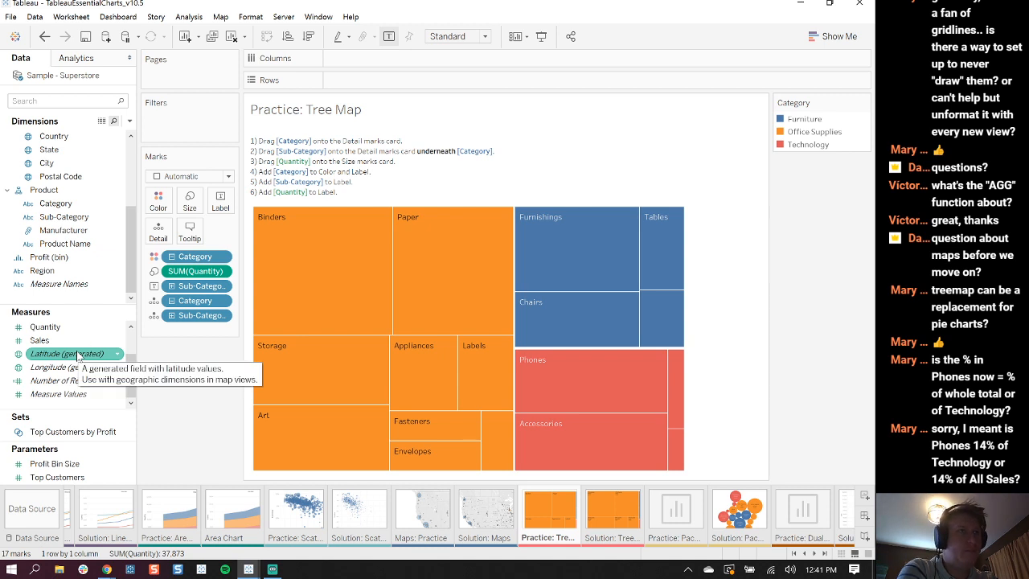
{"action": "scroll", "coordinate": [80, 360], "scroll_direction": "up", "scroll_amount": 2}
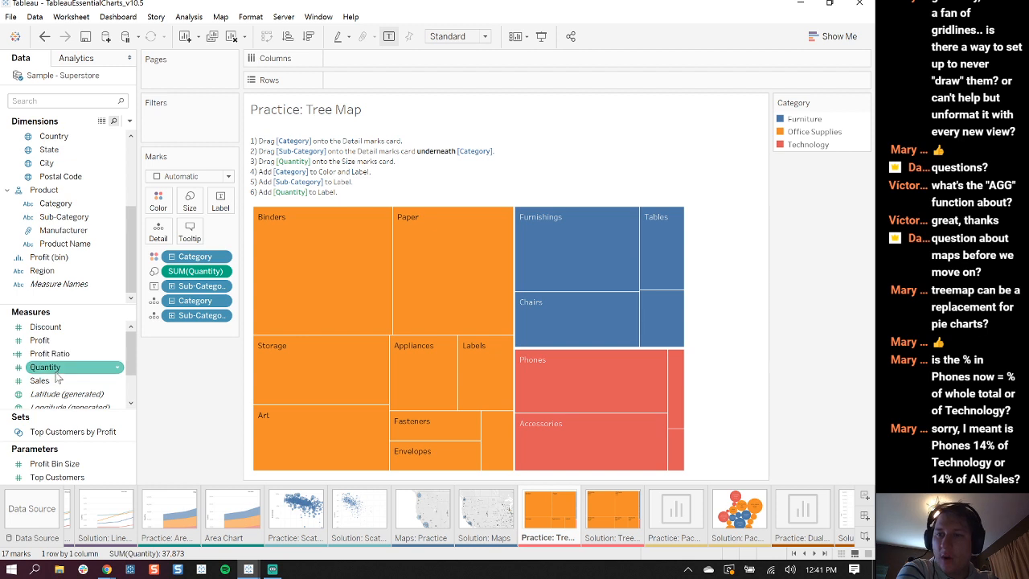
{"action": "left_click", "coordinate": [98, 354]}
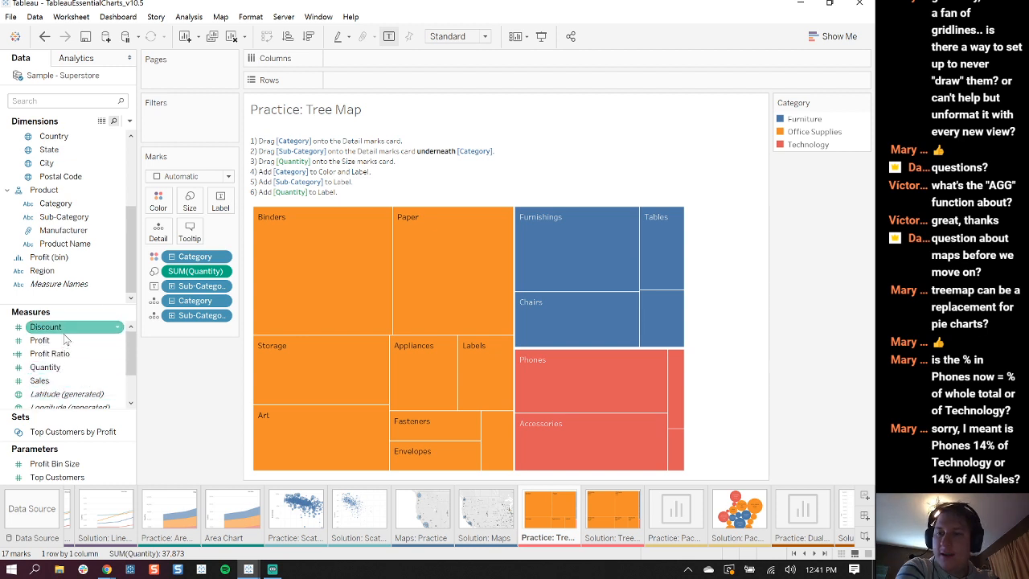
{"action": "scroll", "coordinate": [68, 339], "scroll_direction": "down", "scroll_amount": 2}
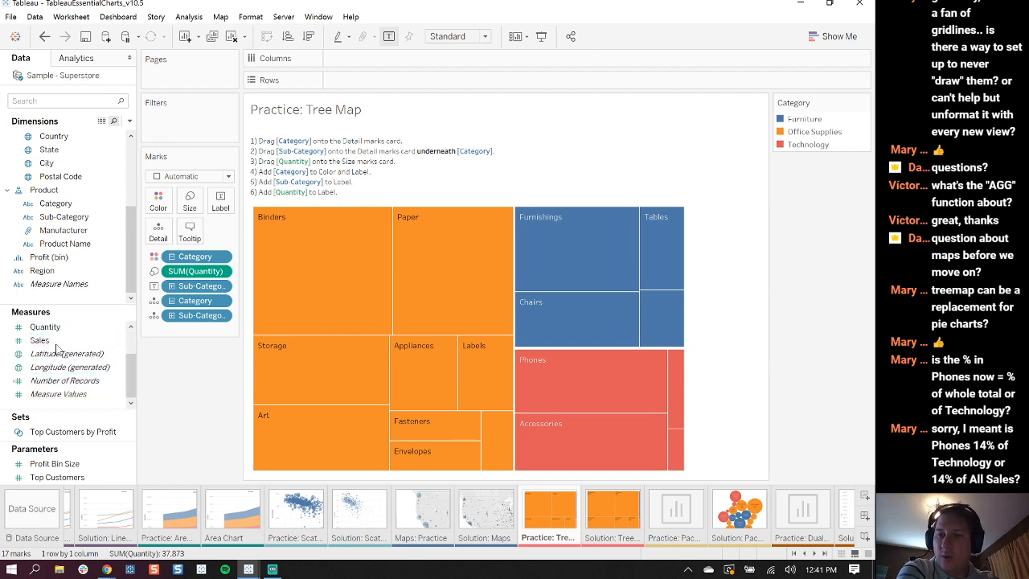
{"action": "left_click_drag", "start_coordinate": [45, 327], "coordinate": [226, 207]}
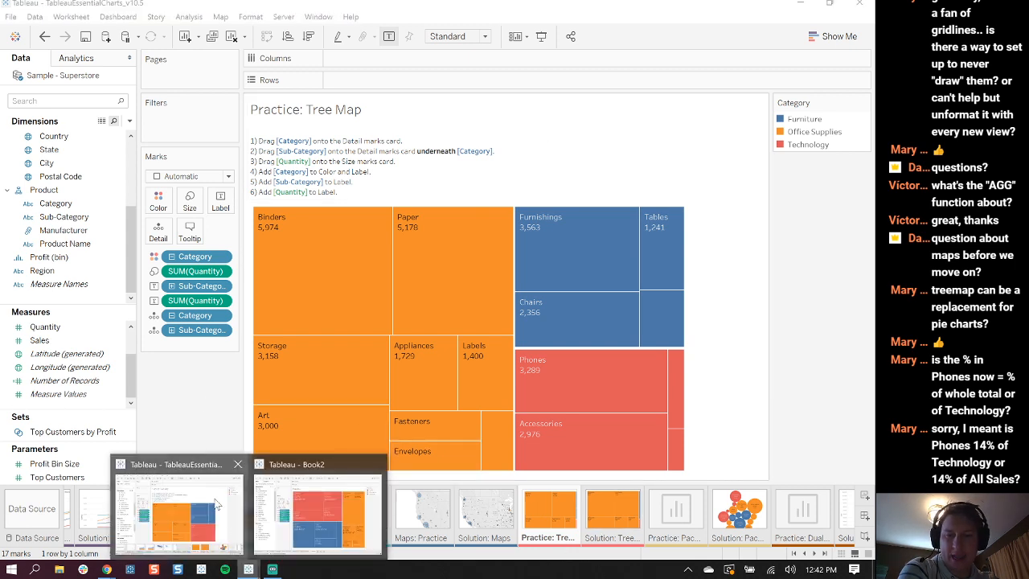
Switch to the Book2 workbook and examine the percent-of-total and Sales values of the Phones rectangle in the Tree Map
{"action": "mouse_move", "coordinate": [245, 569]}
{"action": "left_click", "coordinate": [317, 514]}
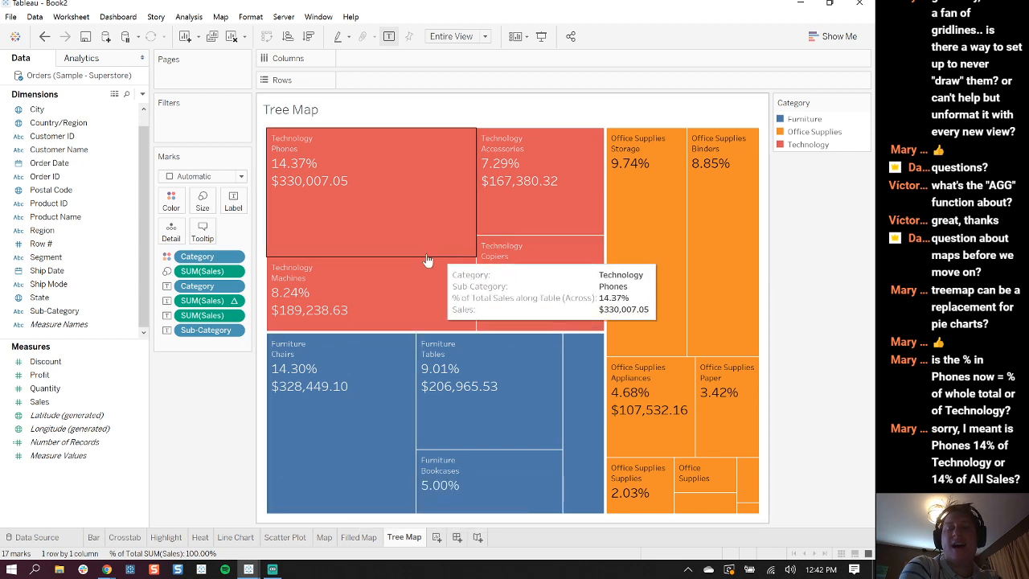
{"action": "mouse_move", "coordinate": [281, 172]}
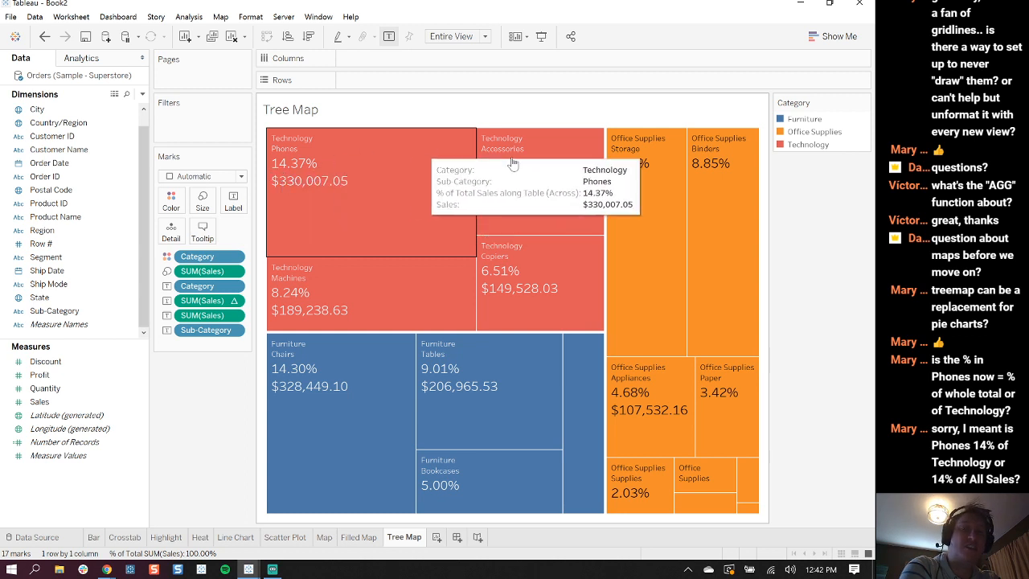
{"action": "mouse_move", "coordinate": [431, 291]}
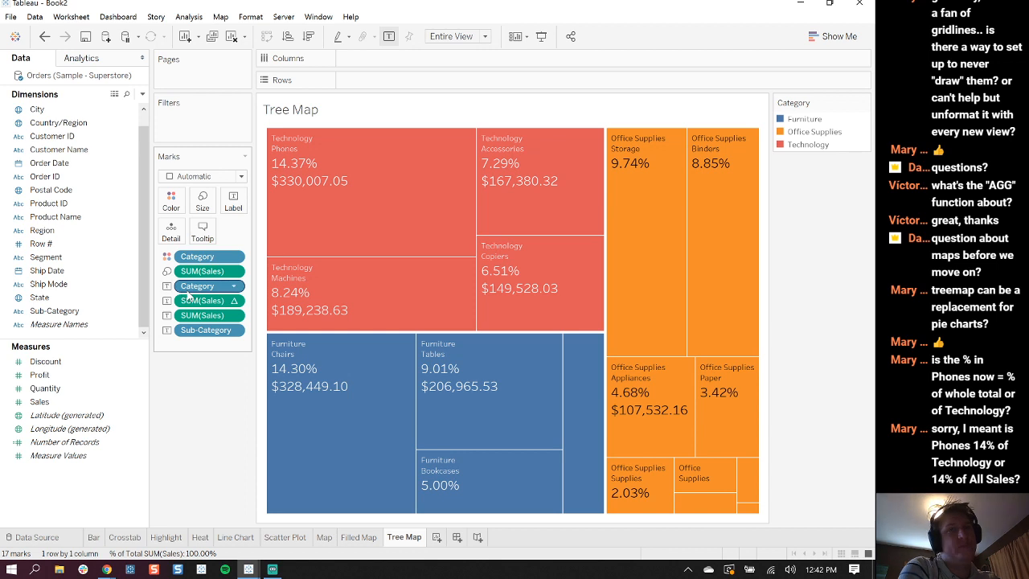
{"action": "mouse_move", "coordinate": [330, 177]}
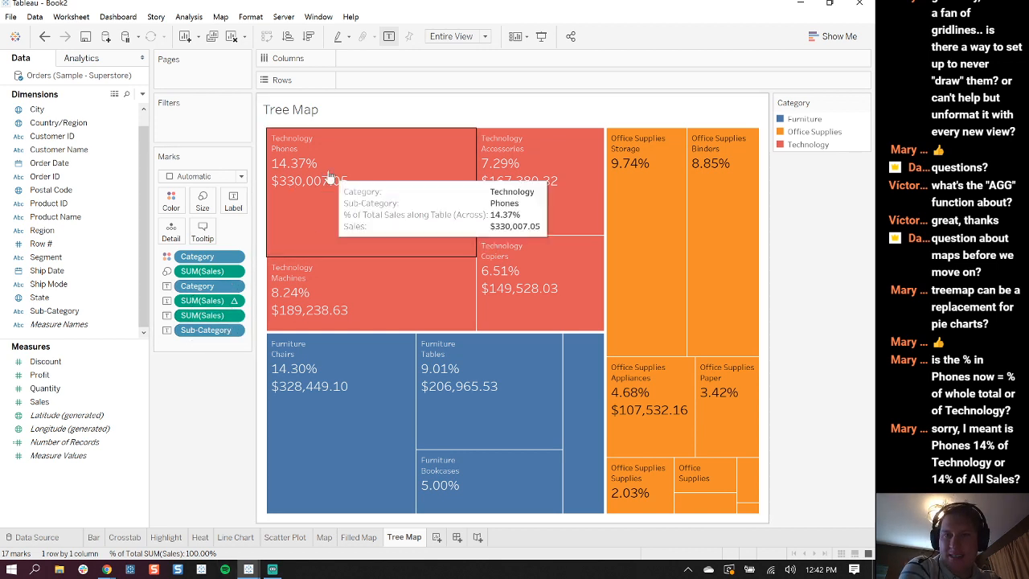
Try computing the percent-of-total Sales label using Category, and undo the change
{"action": "left_click", "coordinate": [239, 305]}
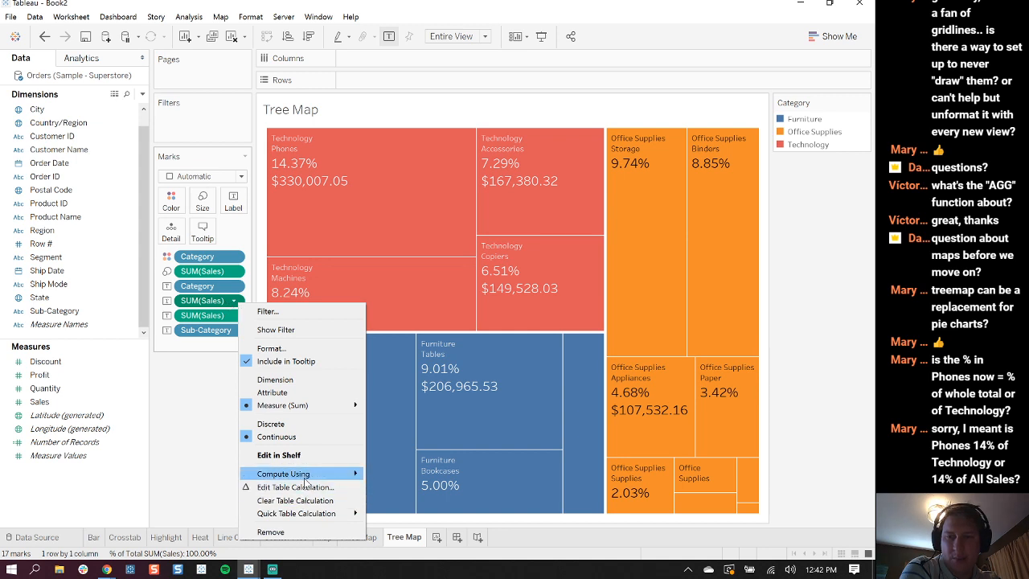
{"action": "mouse_move", "coordinate": [308, 481]}
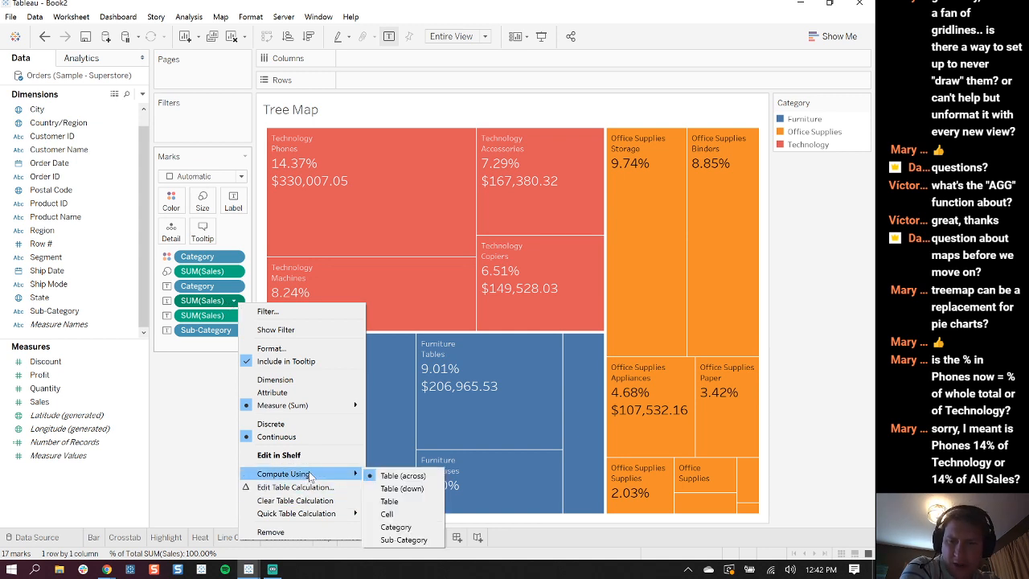
{"action": "left_click", "coordinate": [395, 527]}
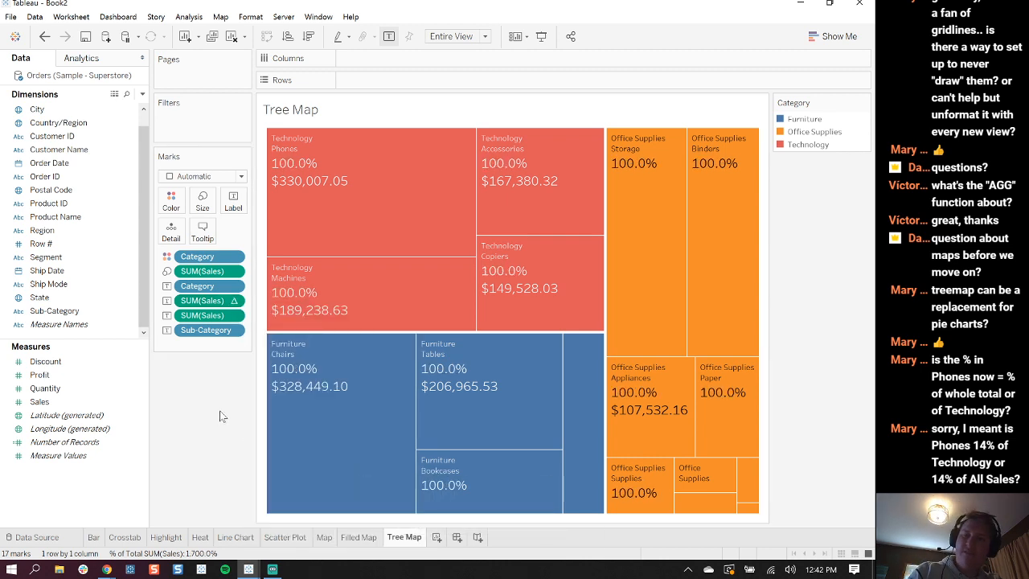
{"action": "key", "text": "ctrl+z"}
Review the table calculation settings of the percent-of-total Sales label, including its calculation type and Compute Using options, and close them
{"action": "left_click", "coordinate": [236, 302]}
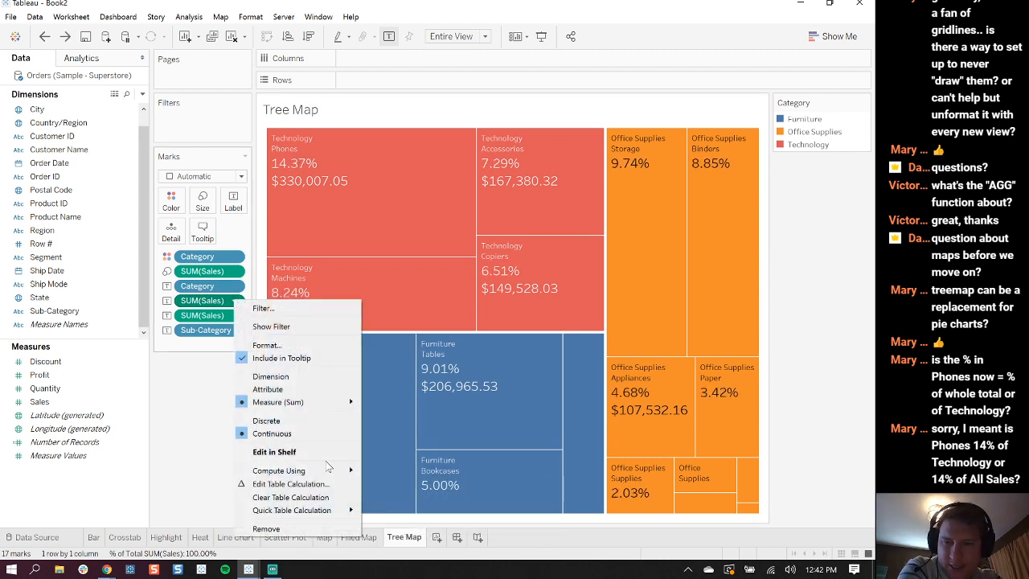
{"action": "mouse_move", "coordinate": [344, 474]}
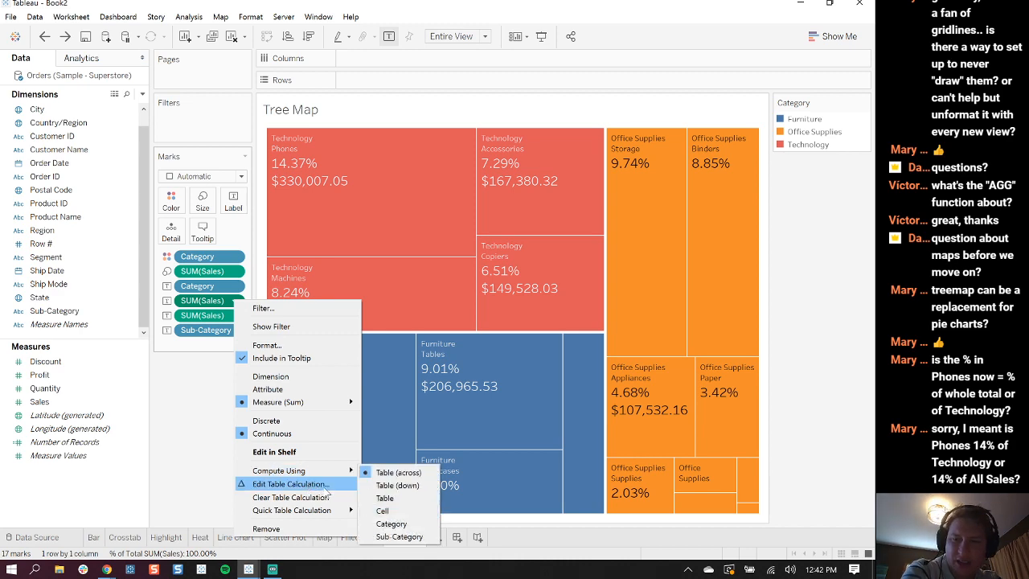
{"action": "left_click", "coordinate": [313, 484]}
{"action": "left_click_drag", "start_coordinate": [397, 132], "coordinate": [570, 72]}
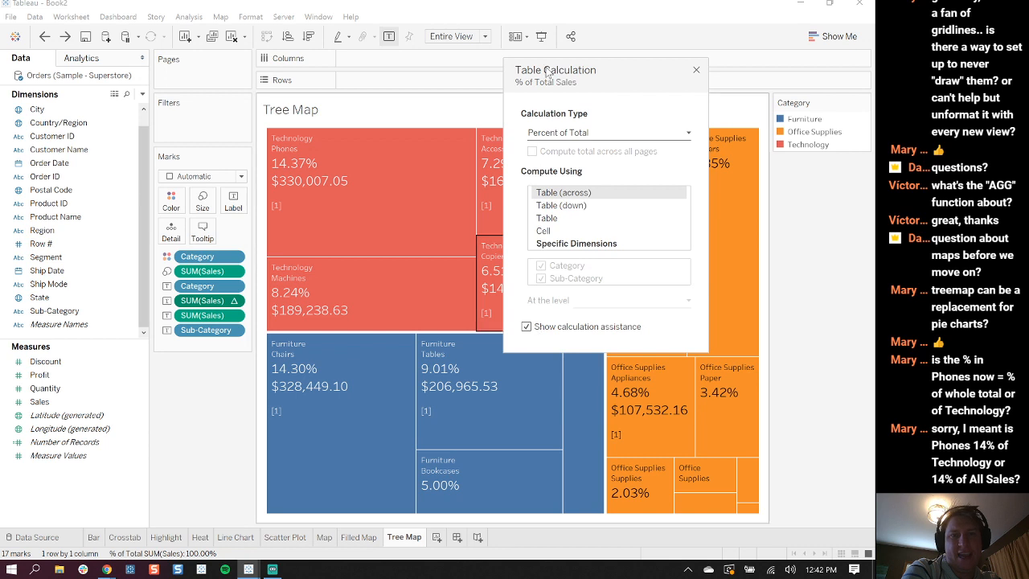
{"action": "left_click", "coordinate": [696, 71]}
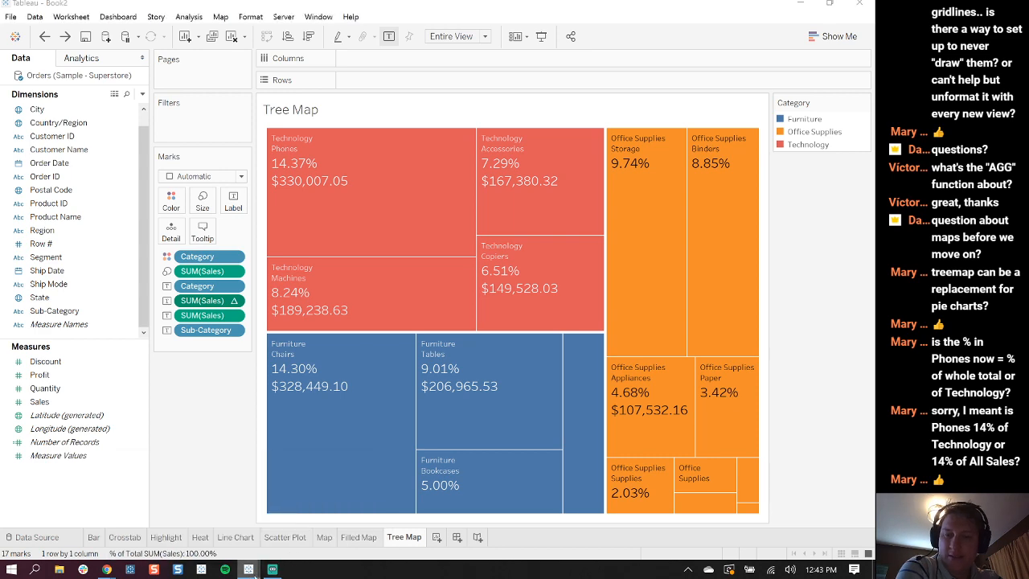
Switch to the TableauEssentialCharts_v10.5 workbook and clear the Practice: Tree Map sheet
{"action": "left_click", "coordinate": [225, 511]}
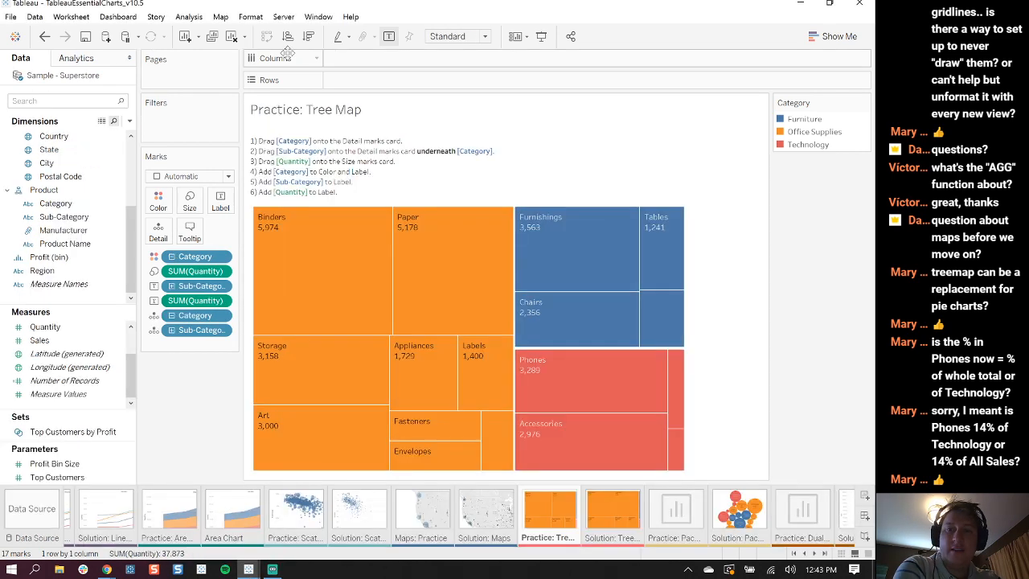
{"action": "left_click", "coordinate": [231, 37]}
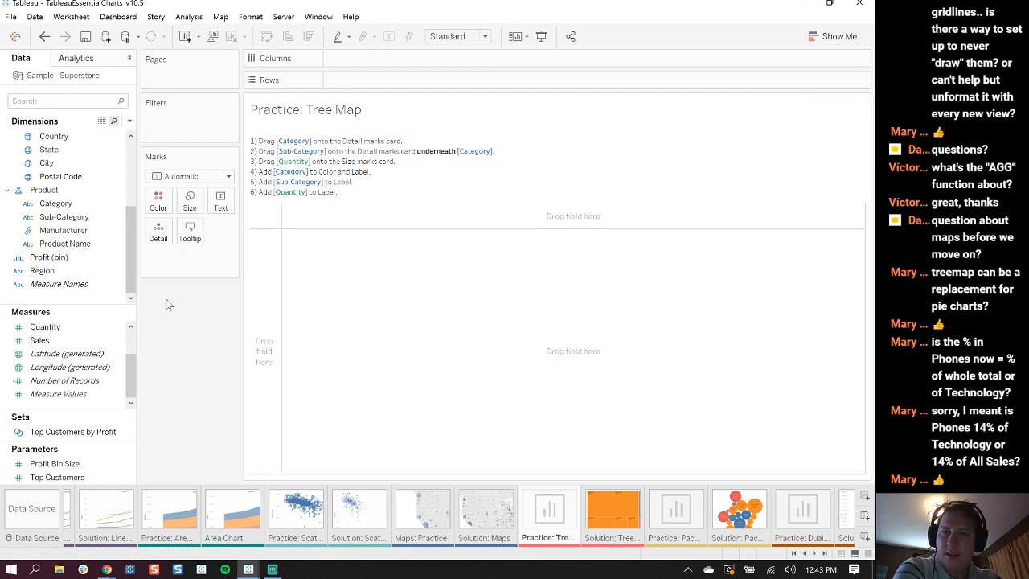
Rebuild the practice treemap with Category and Sub-Category on Detail and Quantity on Size
{"action": "mouse_move", "coordinate": [133, 232]}
{"action": "left_mouse_down"}
{"action": "mouse_move", "coordinate": [129, 149]}
{"action": "mouse_move", "coordinate": [130, 217]}
{"action": "left_mouse_up"}
{"action": "left_click_drag", "start_coordinate": [56, 230], "coordinate": [160, 237]}
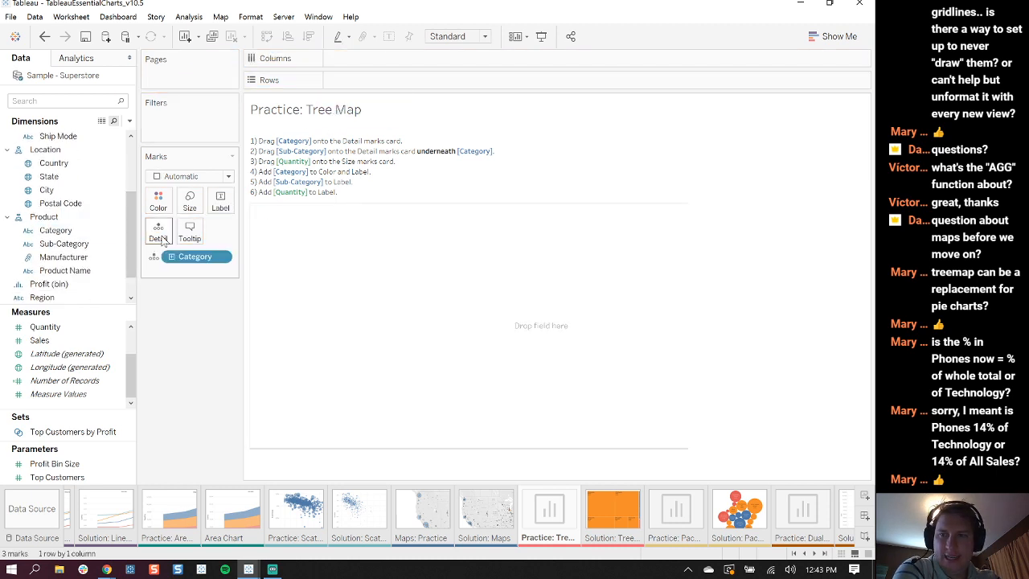
{"action": "left_click_drag", "start_coordinate": [64, 244], "coordinate": [155, 247]}
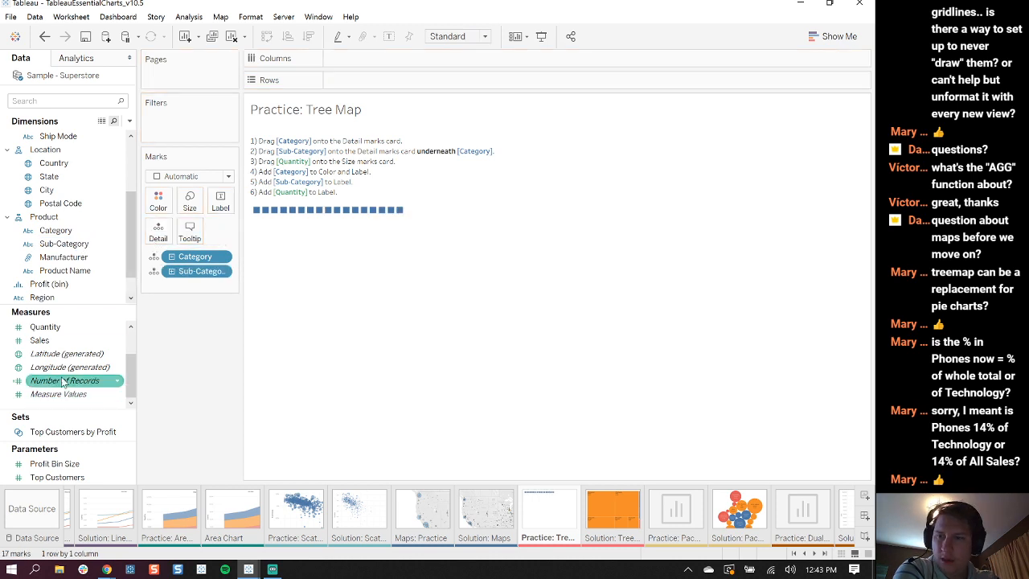
{"action": "left_click_drag", "start_coordinate": [40, 326], "coordinate": [190, 200]}
Color the rebuilt treemap by Category and label its rectangles with Sub-Category and Quantity
{"action": "left_click_drag", "start_coordinate": [55, 230], "coordinate": [159, 208]}
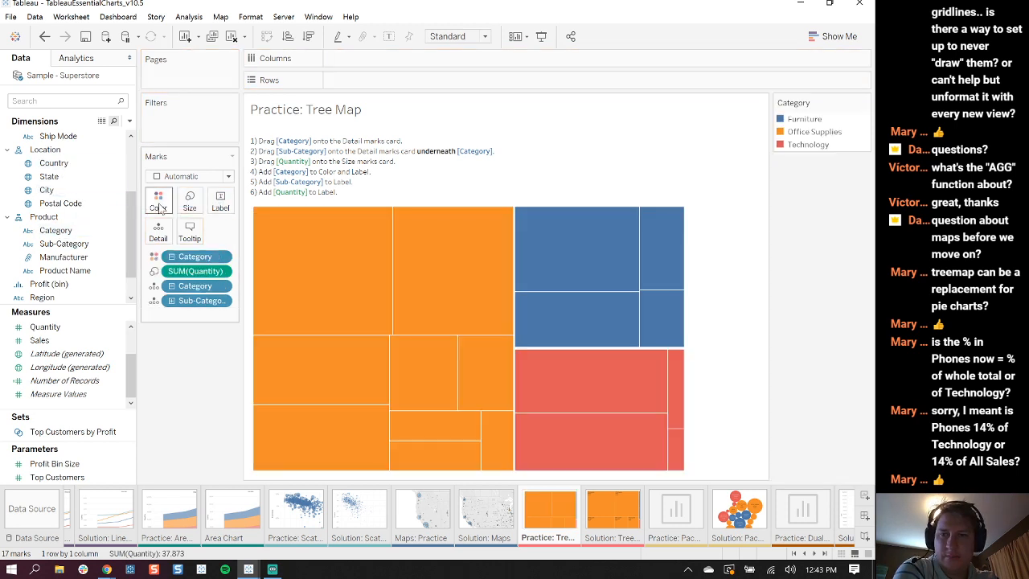
{"action": "left_click_drag", "start_coordinate": [62, 244], "coordinate": [220, 203]}
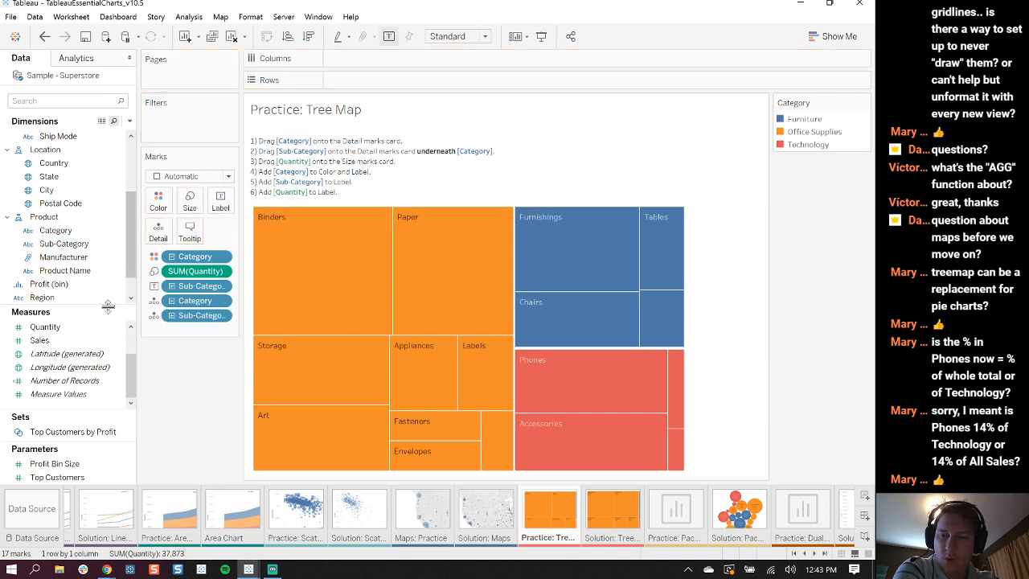
{"action": "left_click_drag", "start_coordinate": [56, 328], "coordinate": [220, 203]}
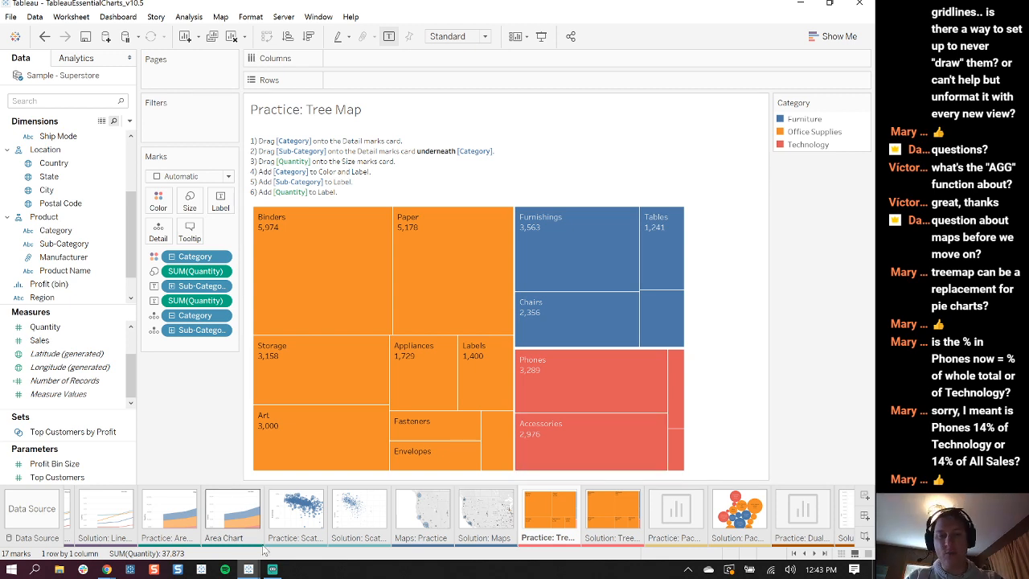
{"action": "left_click", "coordinate": [249, 570]}
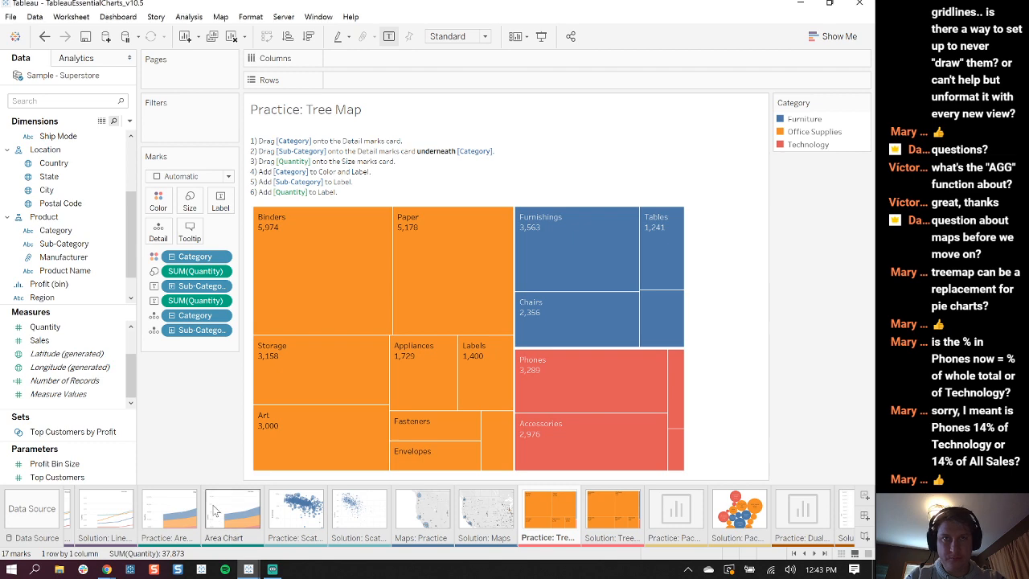
In the Book2 workbook, duplicate the Tree Map sheet as Packed Bubble Chart and change its mark type to Circle
{"action": "left_click", "coordinate": [338, 519]}
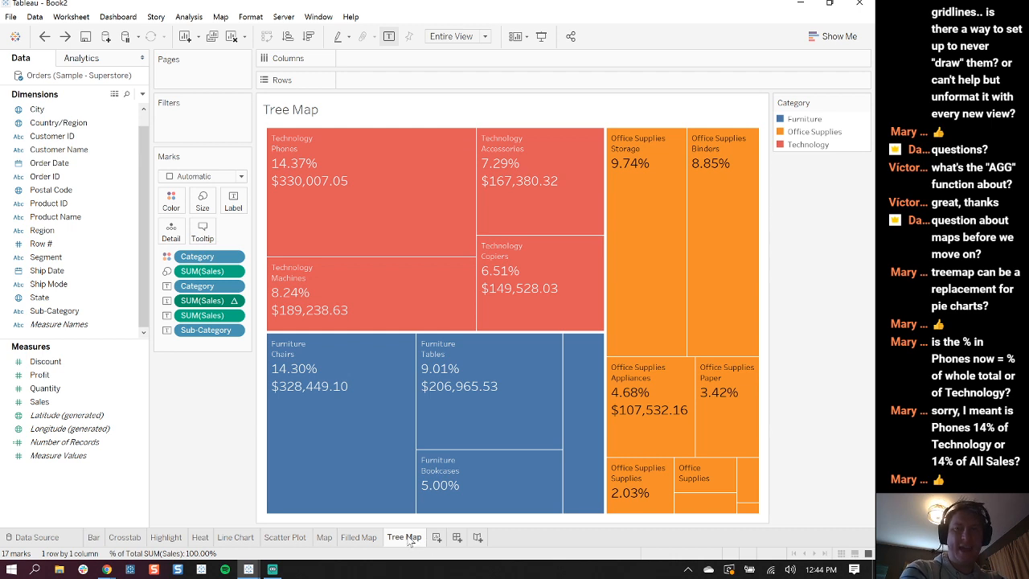
{"action": "mouse_move", "coordinate": [408, 537]}
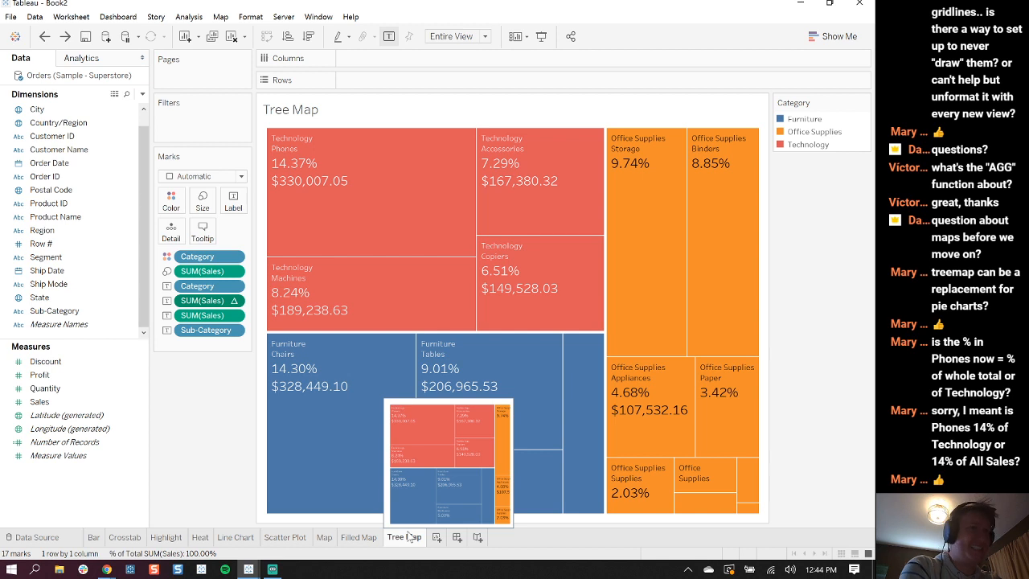
{"action": "right_click", "coordinate": [412, 537]}
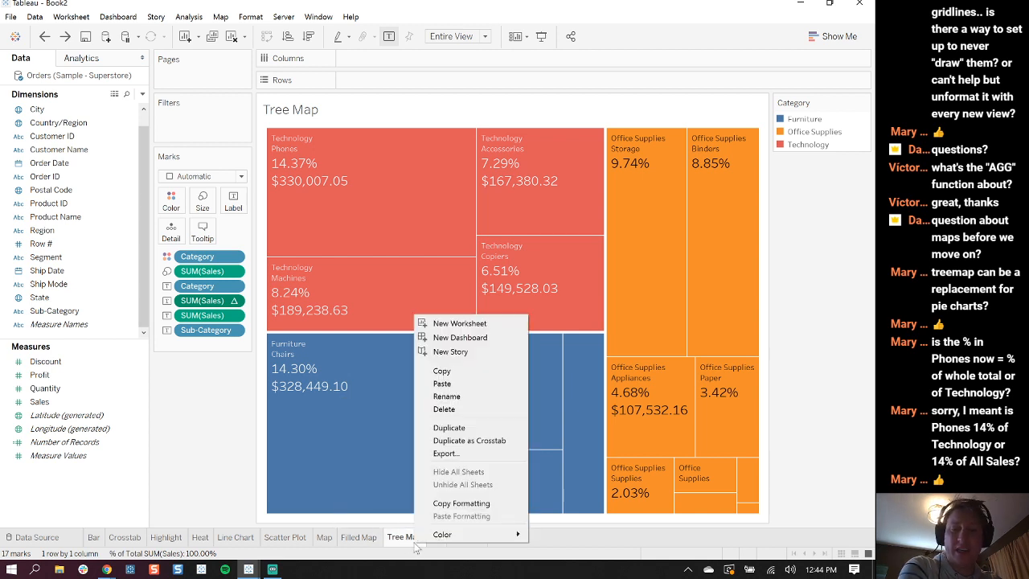
{"action": "left_click", "coordinate": [477, 427]}
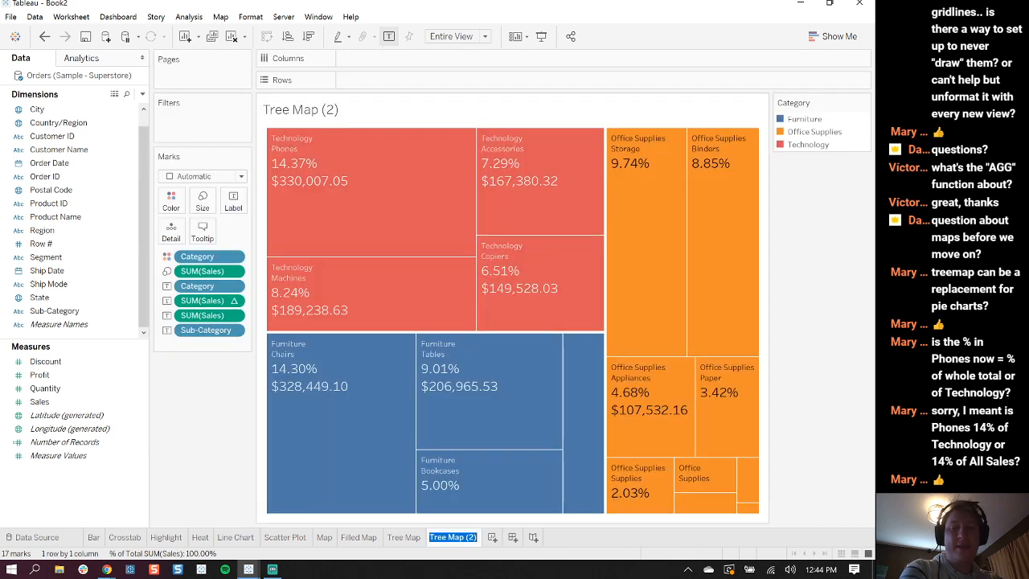
{"action": "type", "text": "Packed "}
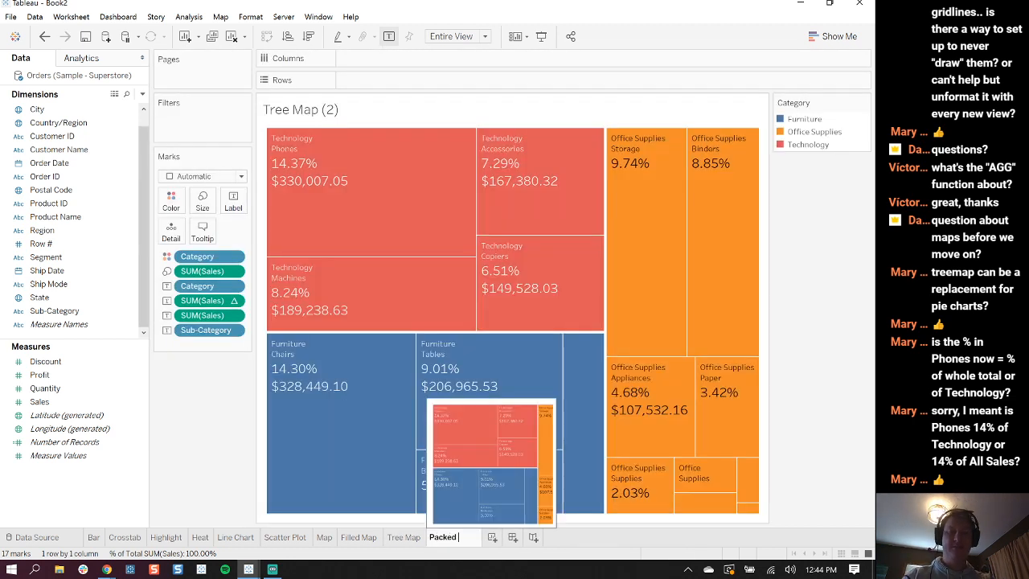
{"action": "type", "text": "Bubble Chart"}
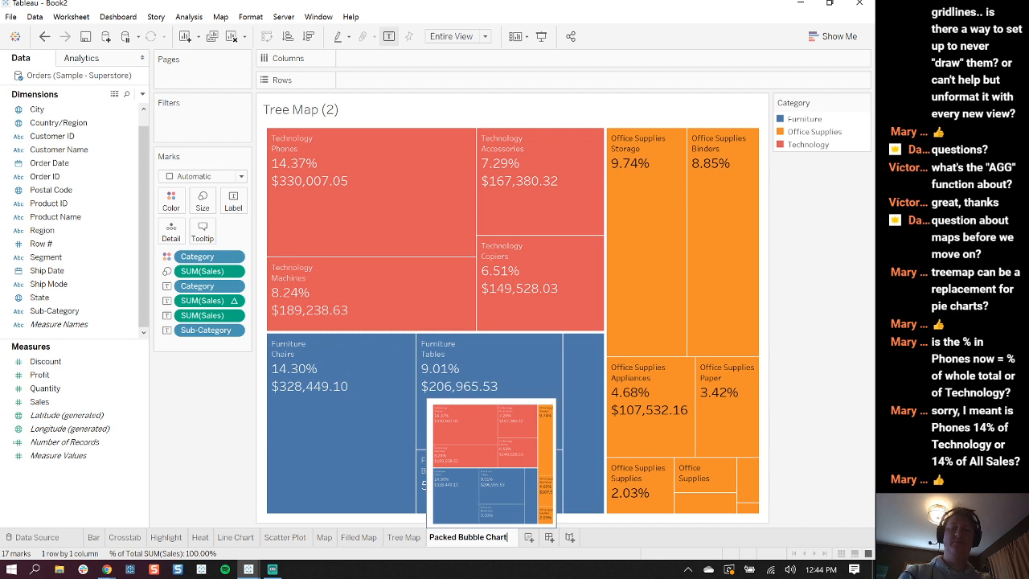
{"action": "key", "text": "Return"}
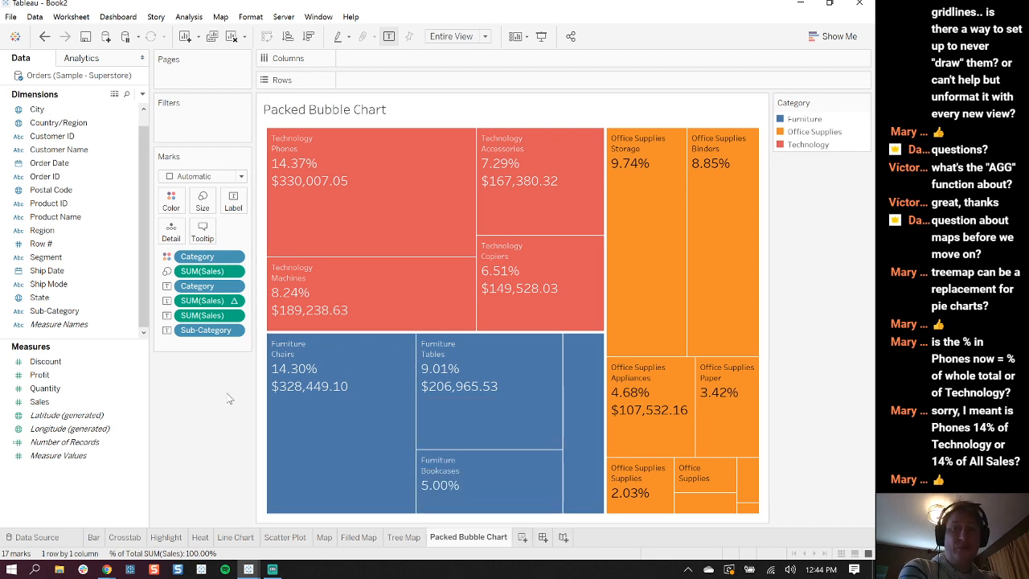
{"action": "left_click", "coordinate": [241, 178]}
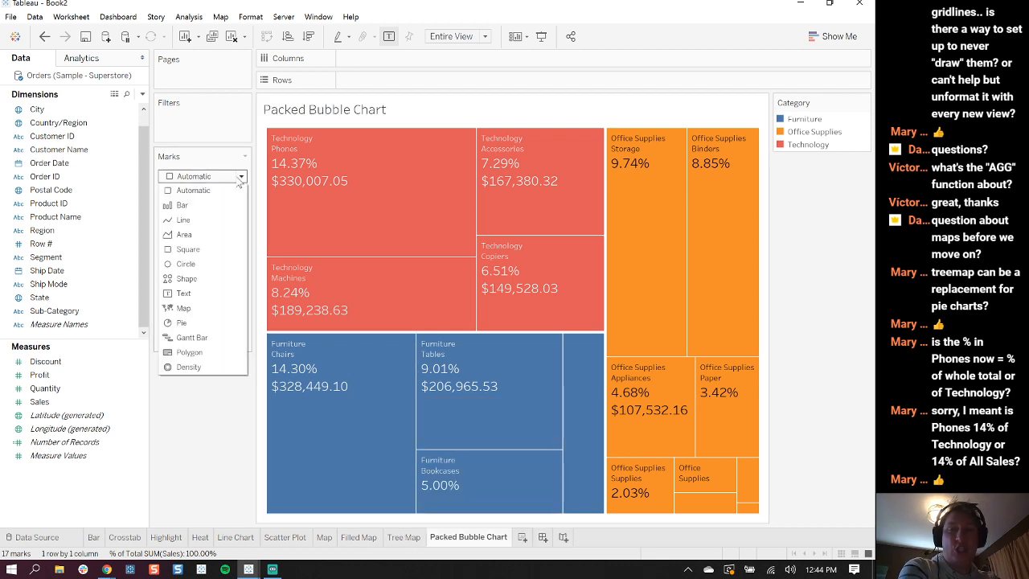
{"action": "left_click", "coordinate": [200, 264]}
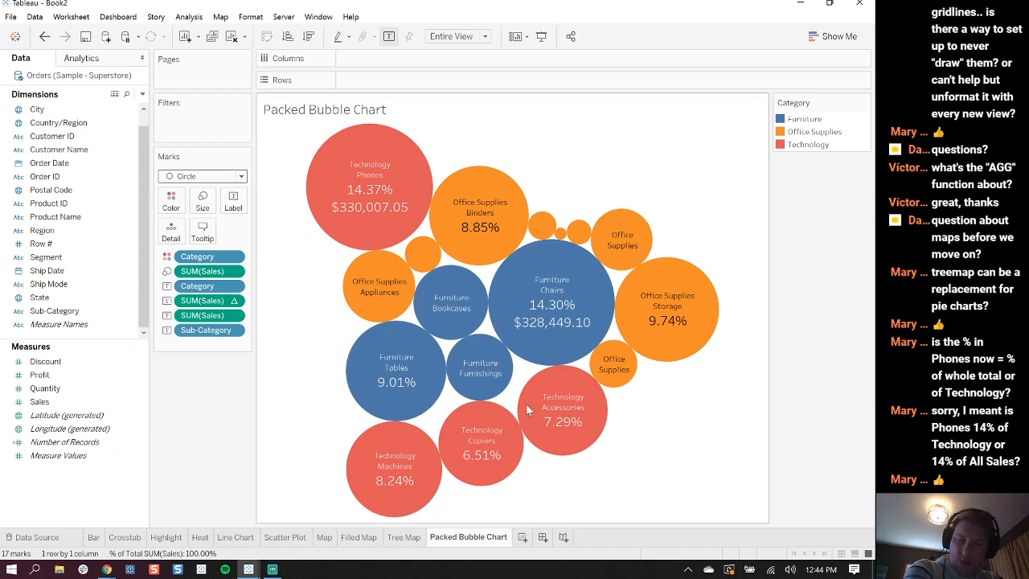
Compare the Packed Bubble Chart with the Tree Map sheet, inspecting the details of the smallest Office Supplies marks
{"action": "left_click", "coordinate": [414, 545]}
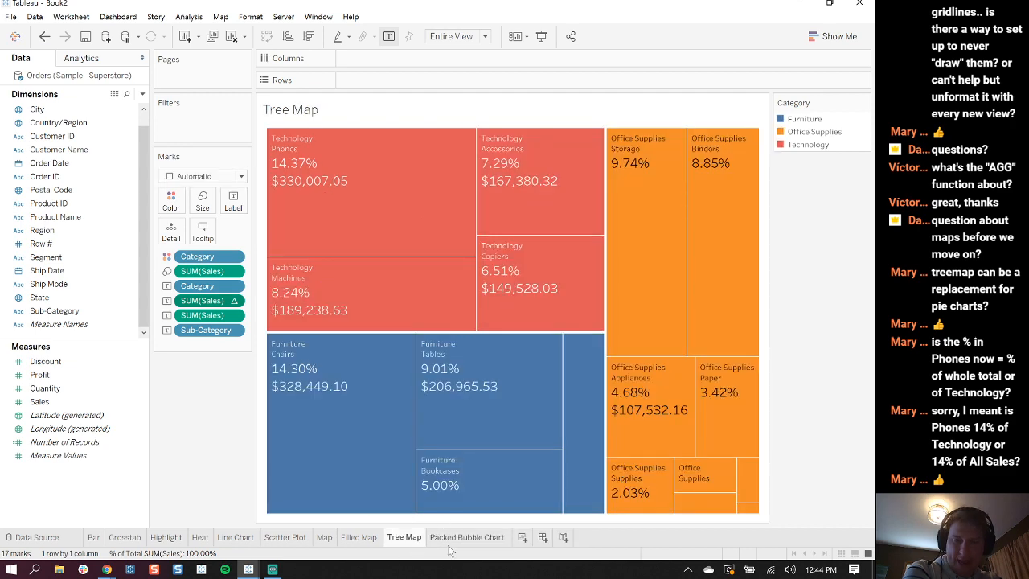
{"action": "left_click", "coordinate": [470, 537]}
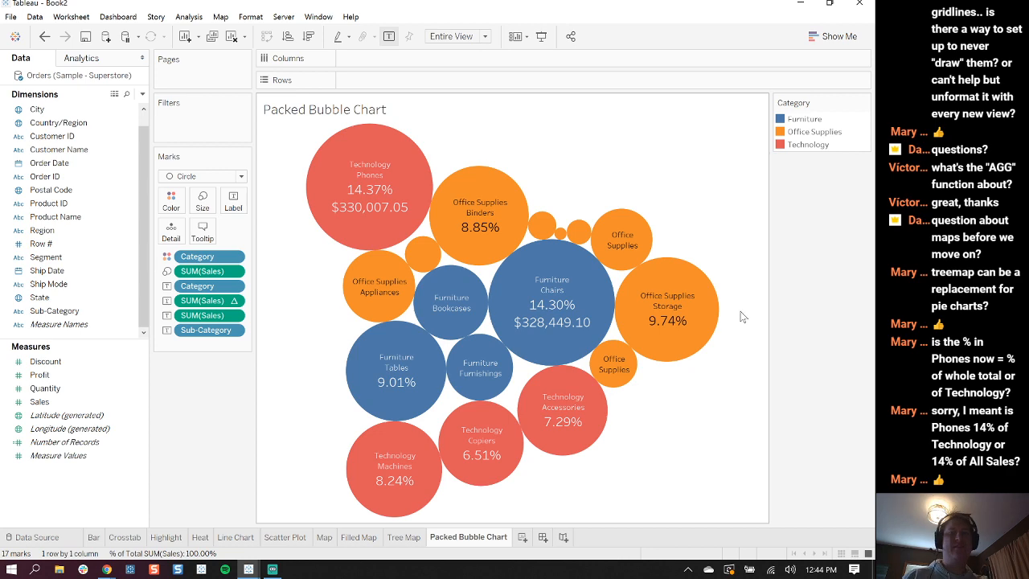
{"action": "mouse_move", "coordinate": [421, 251]}
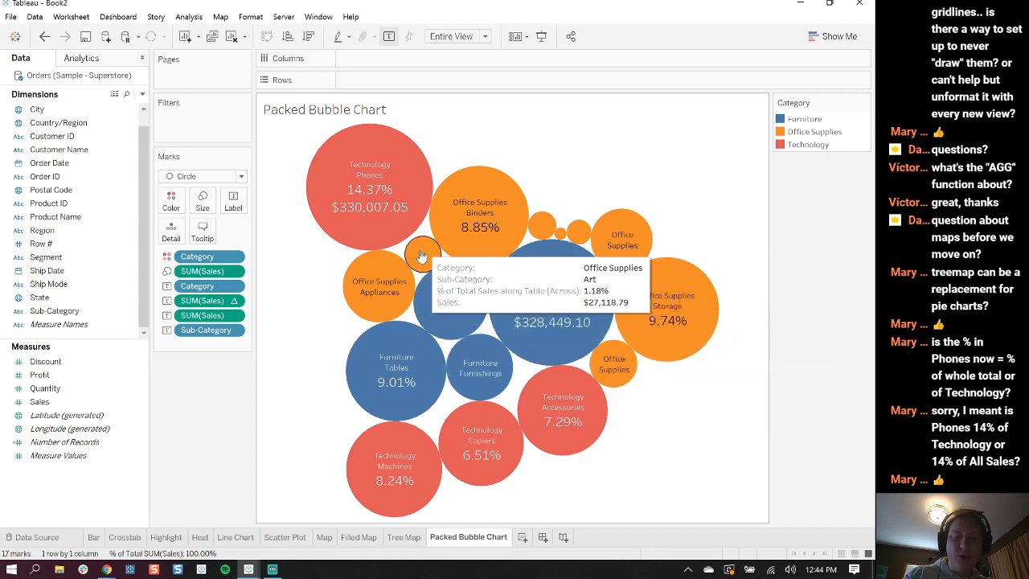
{"action": "mouse_move", "coordinate": [578, 234]}
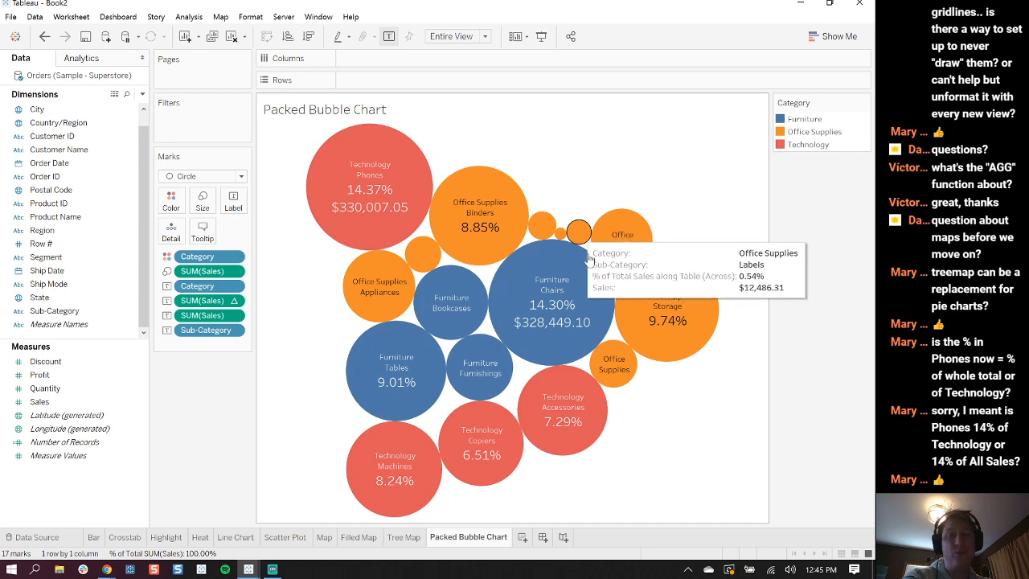
{"action": "left_click", "coordinate": [392, 538]}
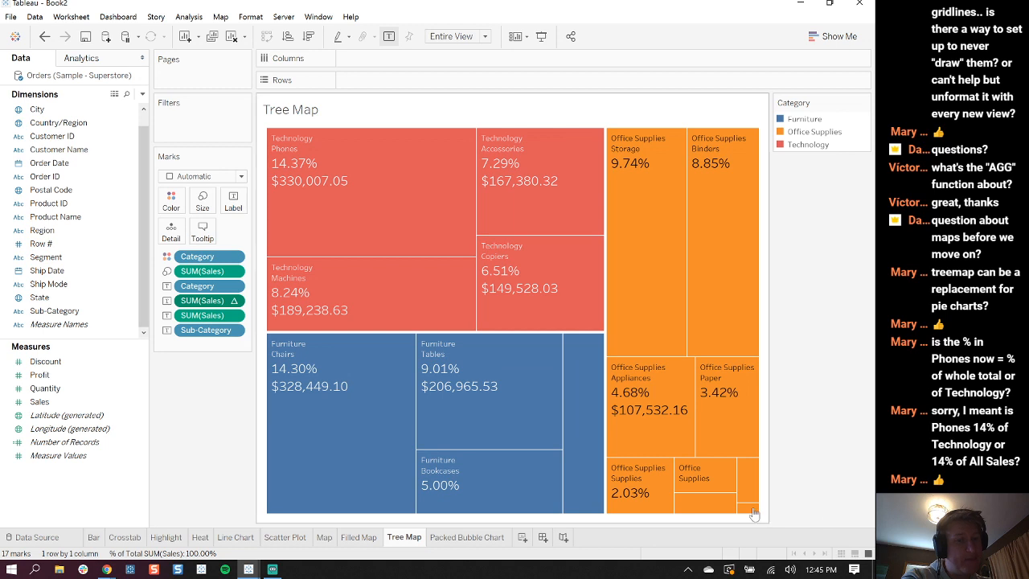
{"action": "mouse_move", "coordinate": [582, 431]}
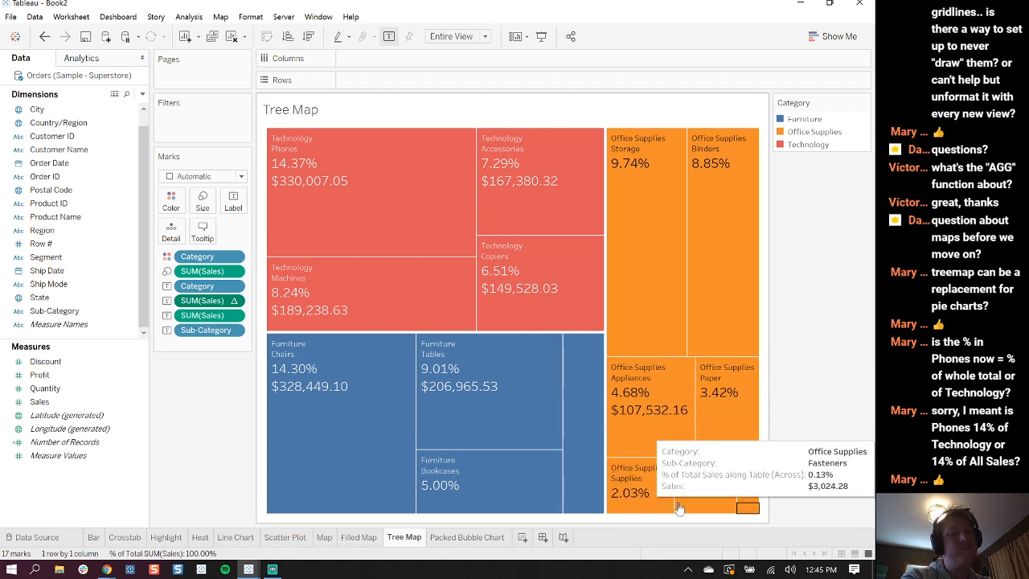
{"action": "left_click", "coordinate": [467, 537]}
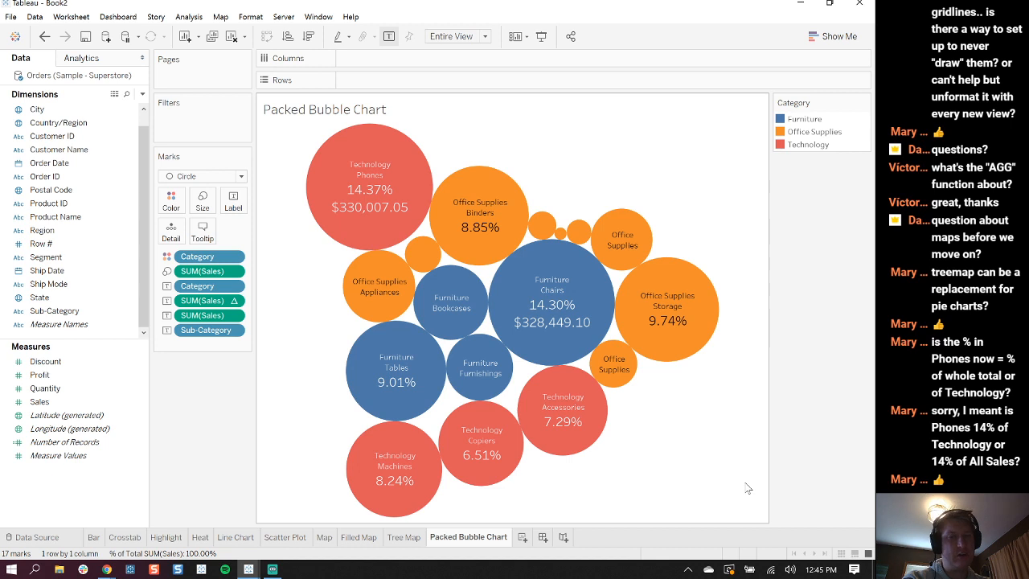
Try the Square and Text mark types on the Packed Bubble Chart, returning to Circle after each
{"action": "left_click", "coordinate": [217, 177]}
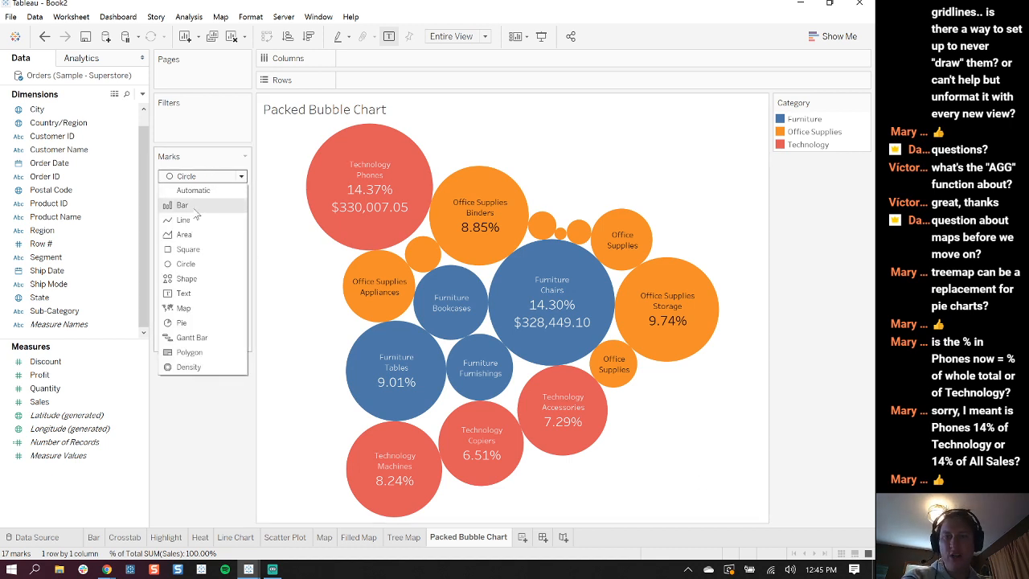
{"action": "left_click", "coordinate": [216, 246]}
{"action": "left_click", "coordinate": [241, 176]}
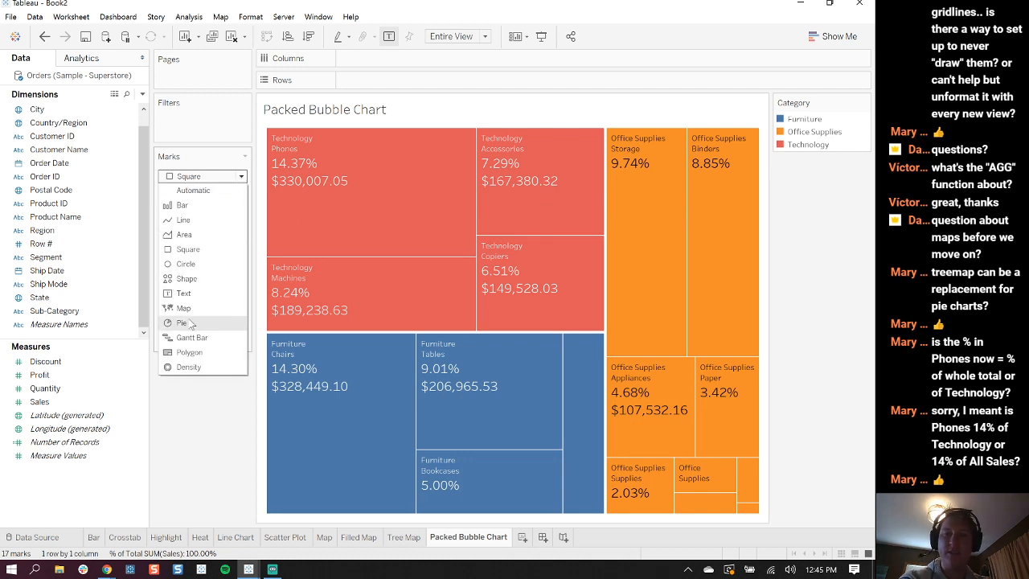
{"action": "left_click", "coordinate": [202, 263]}
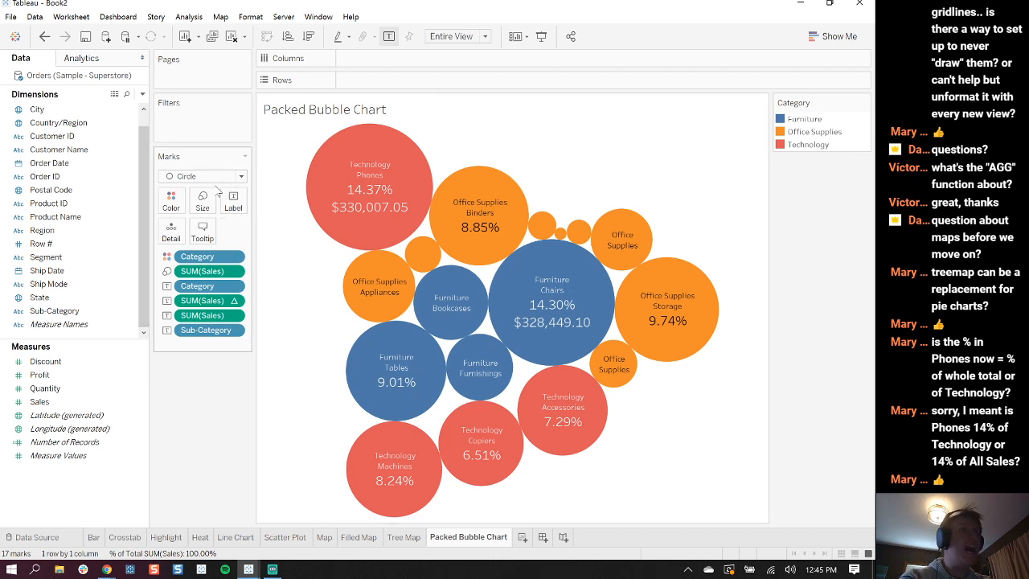
{"action": "left_click", "coordinate": [240, 177]}
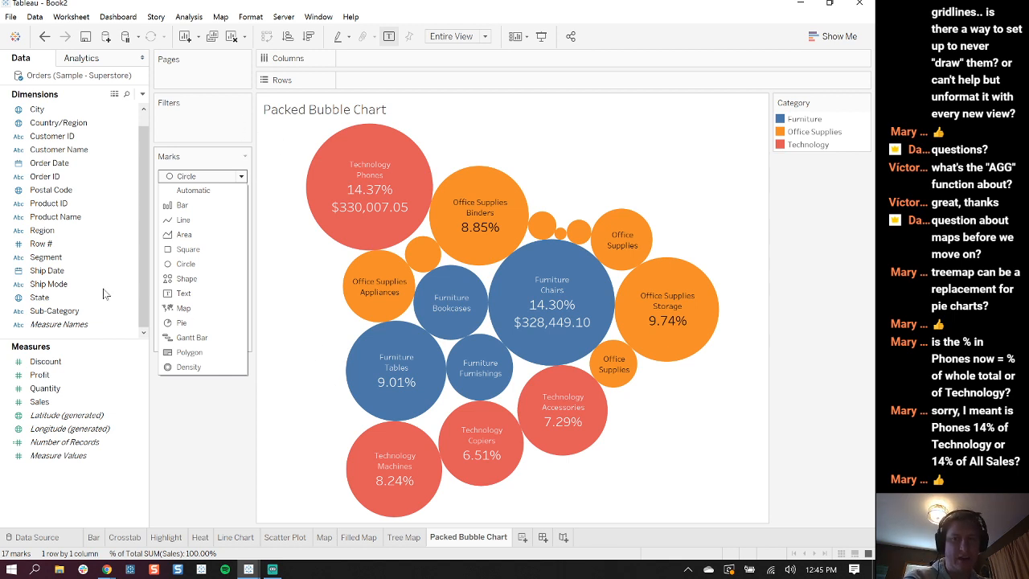
{"action": "left_click", "coordinate": [184, 293]}
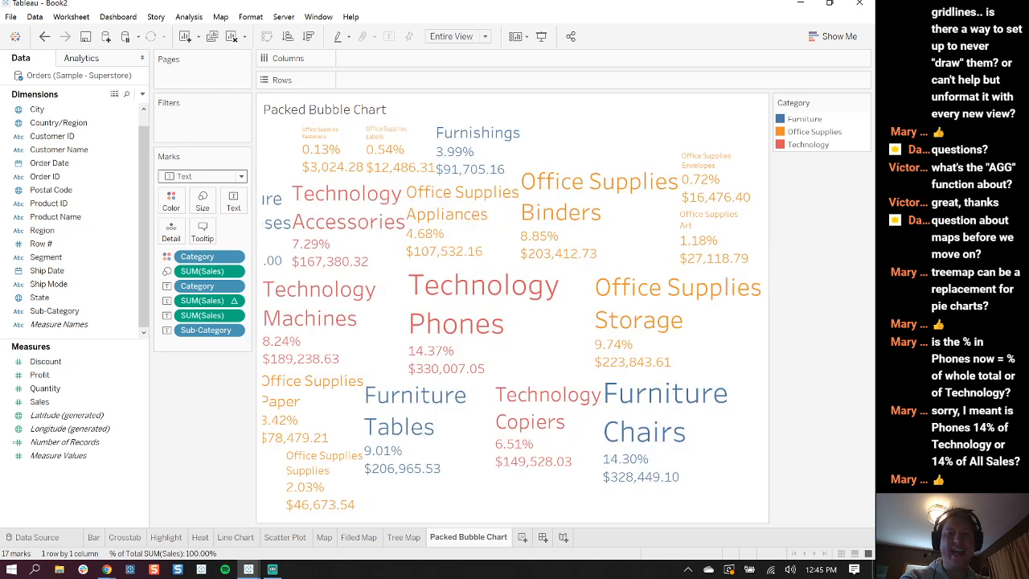
{"action": "left_click", "coordinate": [238, 177]}
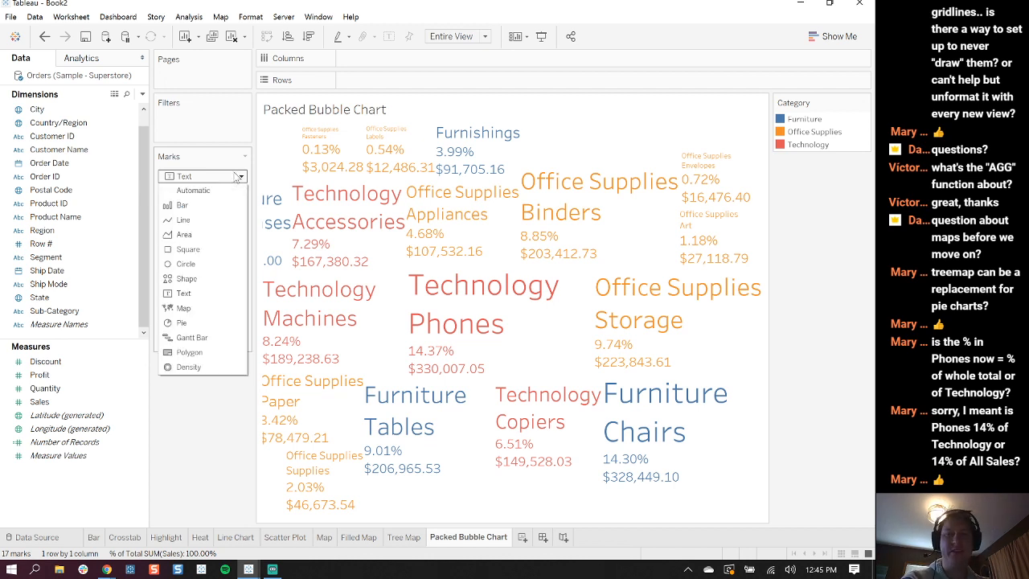
{"action": "left_click", "coordinate": [206, 260]}
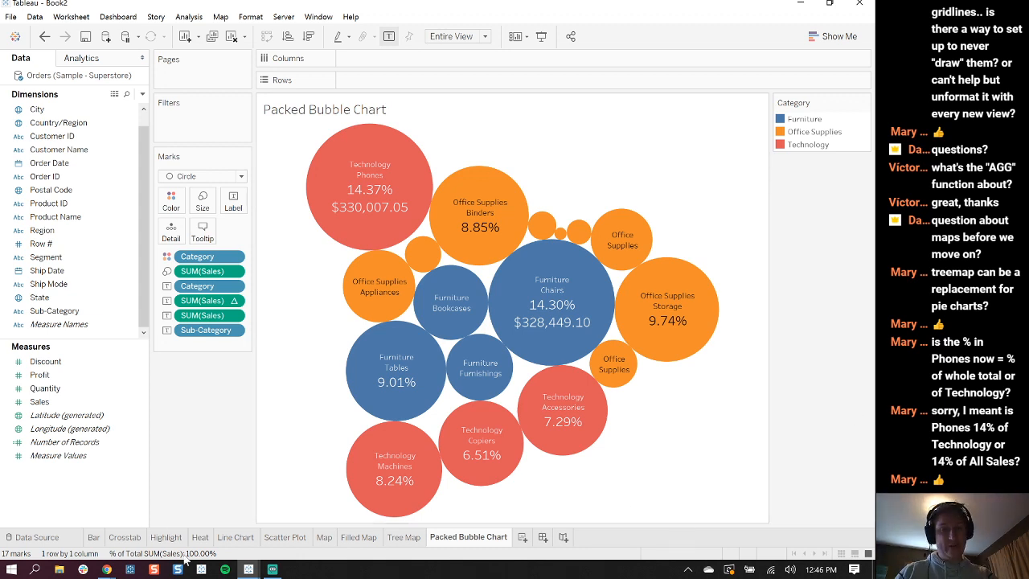
In the TableauEssentialCharts_v10.5 workbook's Practice: Packed Bubble sheet, add Category and Sub-Category to Detail and Quantity to Size
{"action": "mouse_move", "coordinate": [246, 571]}
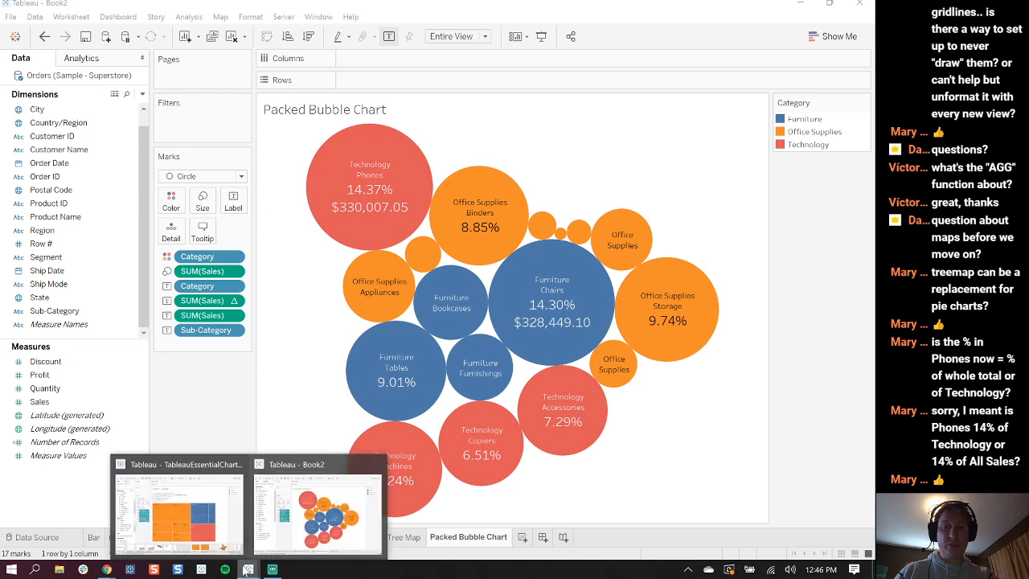
{"action": "left_click", "coordinate": [213, 504]}
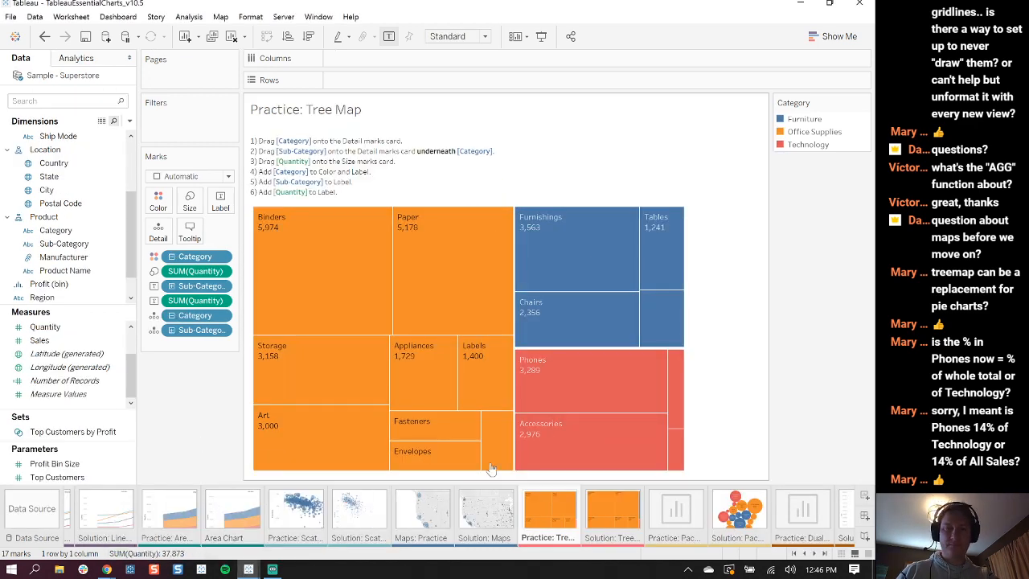
{"action": "left_click", "coordinate": [685, 519]}
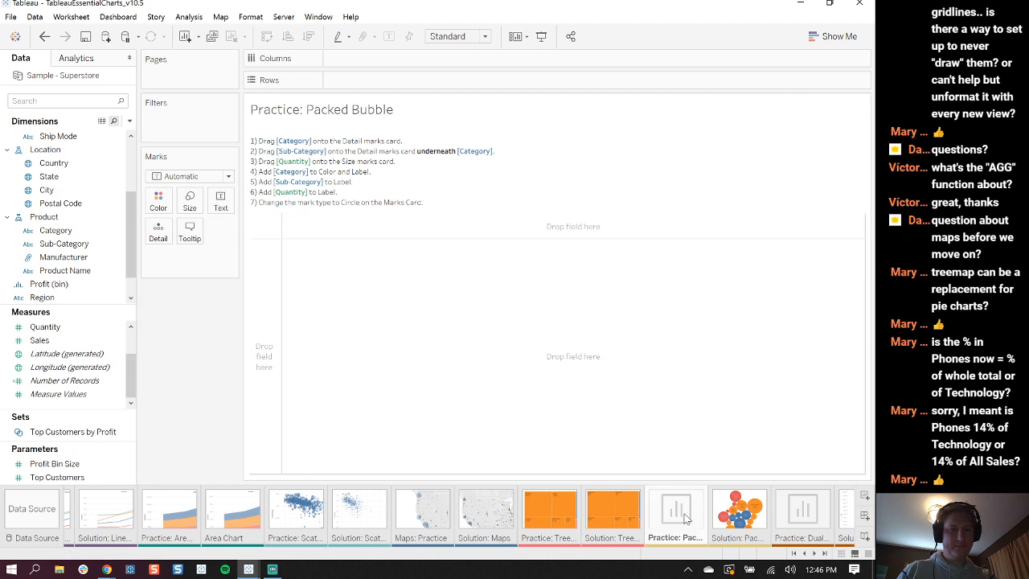
{"action": "left_click", "coordinate": [83, 232]}
{"action": "left_click_drag", "start_coordinate": [83, 232], "coordinate": [164, 239]}
{"action": "left_click_drag", "start_coordinate": [64, 244], "coordinate": [160, 241]}
{"action": "left_click_drag", "start_coordinate": [64, 327], "coordinate": [199, 206]}
Color the packed bubble practice view by Category and label its marks with Sub-Category and Quantity
{"action": "left_click_drag", "start_coordinate": [76, 232], "coordinate": [157, 201]}
{"action": "left_click_drag", "start_coordinate": [63, 244], "coordinate": [227, 218]}
{"action": "left_click_drag", "start_coordinate": [45, 327], "coordinate": [217, 212]}
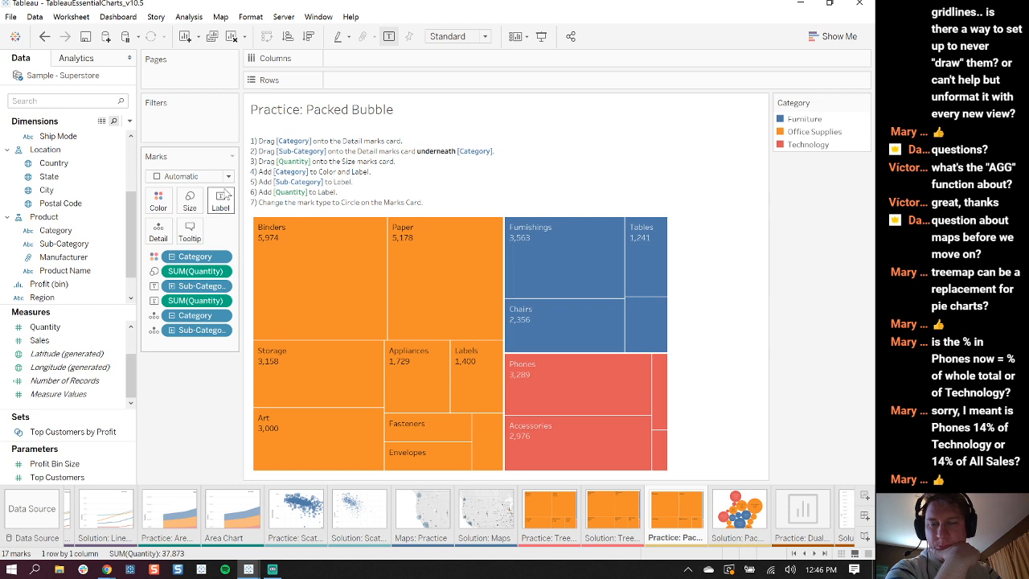
Change the practice view's mark type to Circle and fit the chart to Entire View
{"action": "left_click", "coordinate": [229, 176]}
{"action": "left_click", "coordinate": [172, 263]}
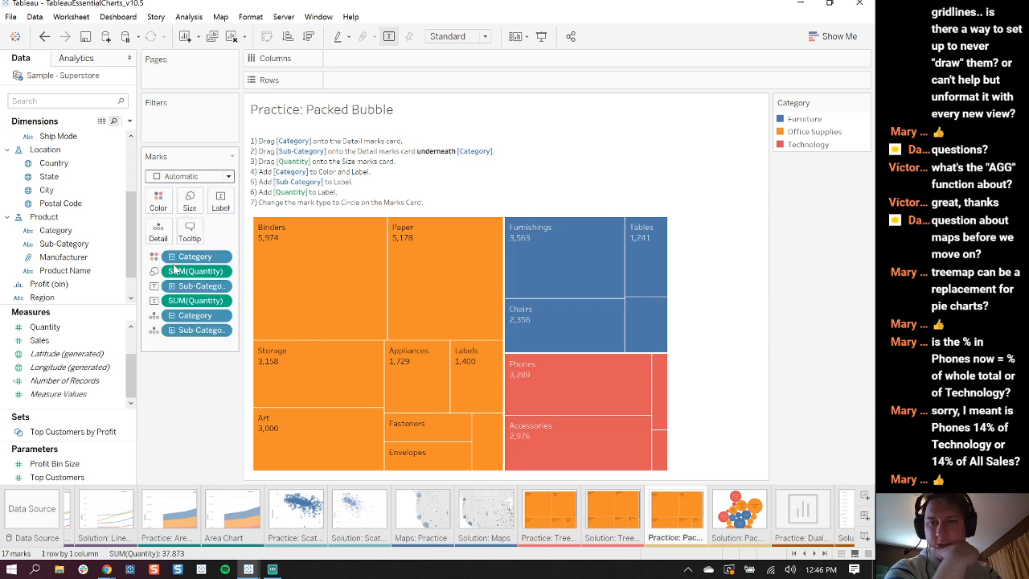
{"action": "left_click", "coordinate": [483, 36]}
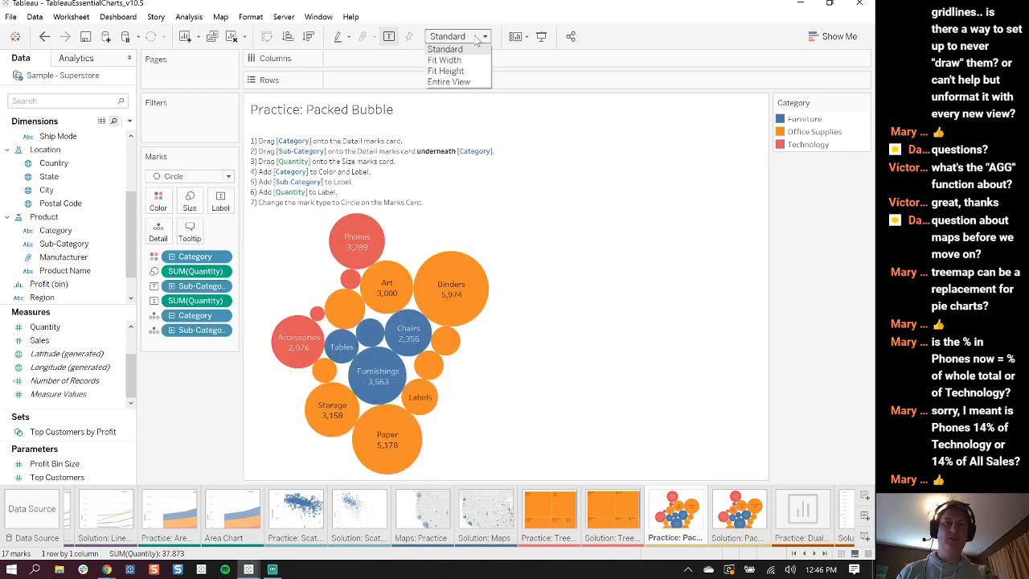
{"action": "left_click", "coordinate": [458, 79]}
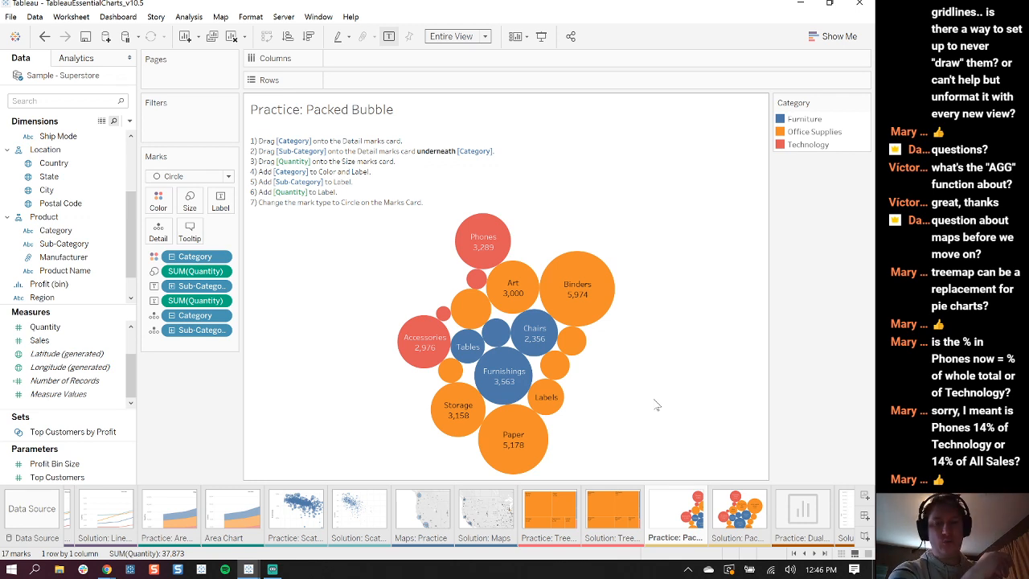
{"action": "left_click_drag", "start_coordinate": [813, 554], "coordinate": [812, 553]}
{"action": "left_click", "coordinate": [813, 553]}
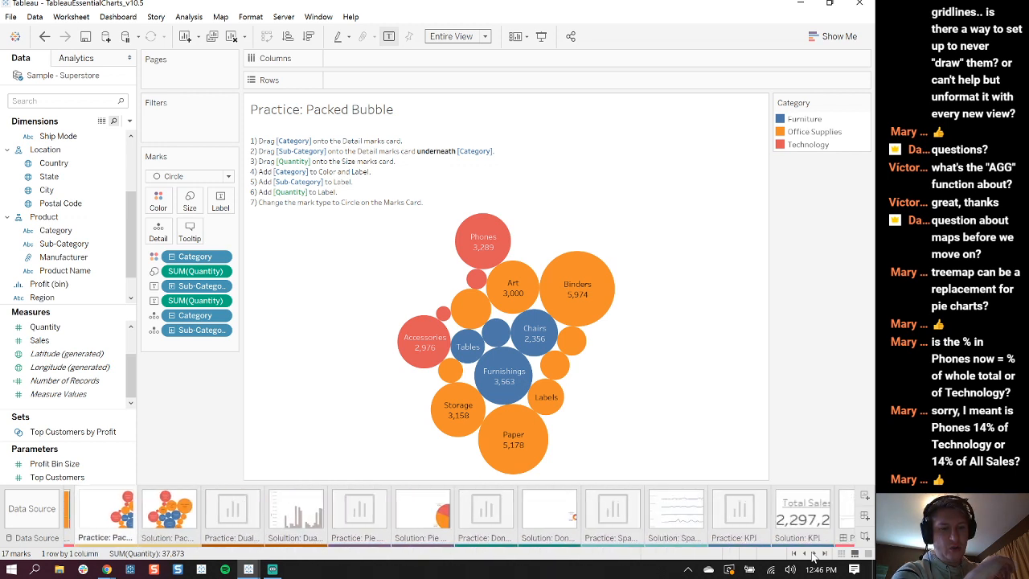
{"action": "left_click", "coordinate": [804, 554]}
{"action": "left_click", "coordinate": [803, 554]}
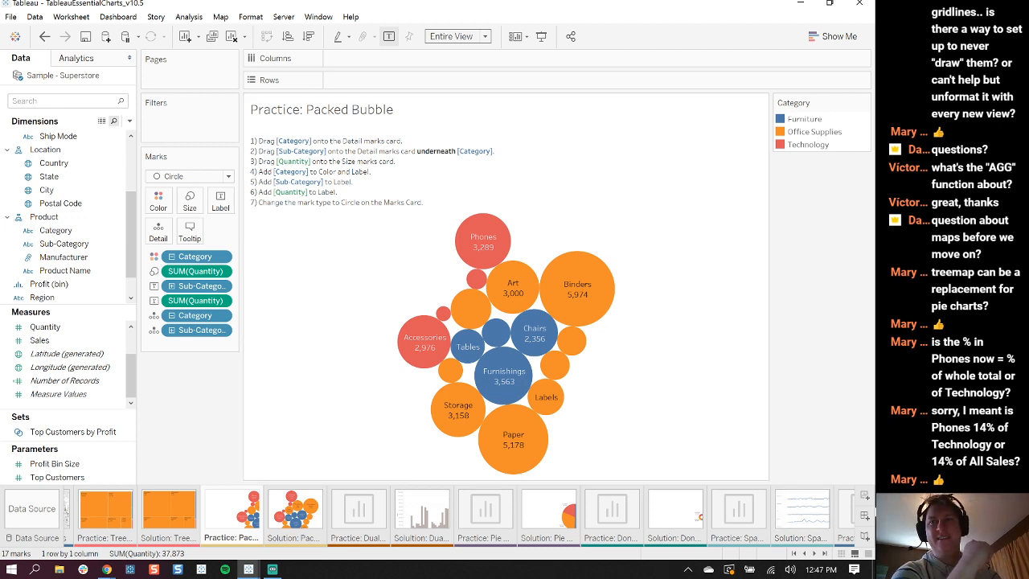
{"action": "key", "text": "alt+Tab"}
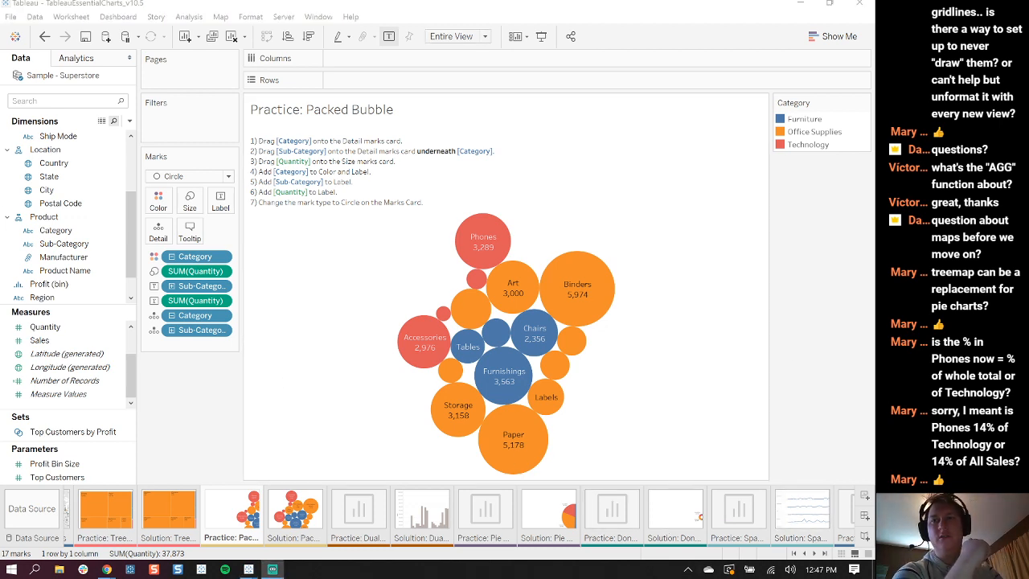
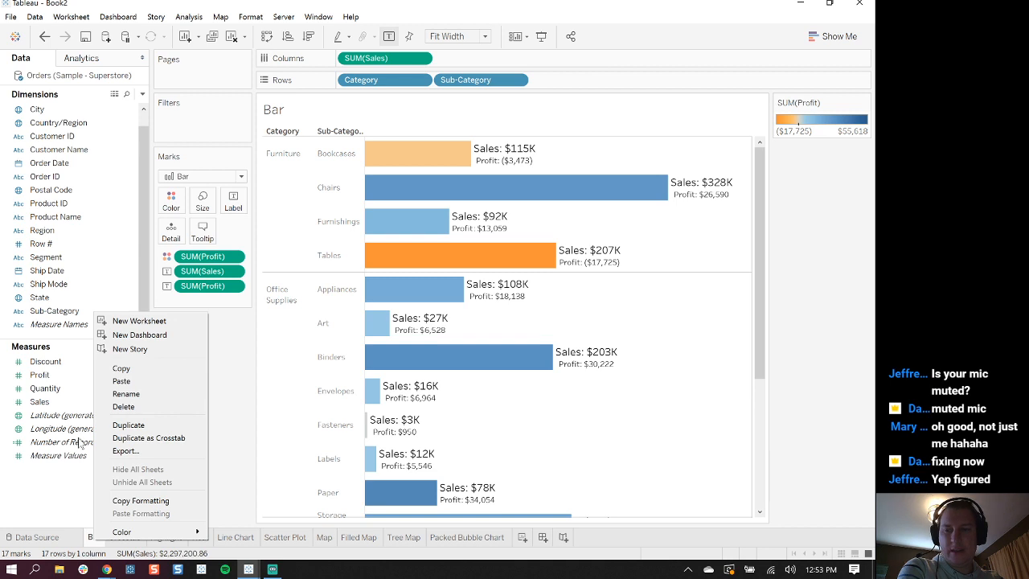
Duplicate the Bar sheet and rename the copy as Dot Plot
{"action": "left_click", "coordinate": [133, 425]}
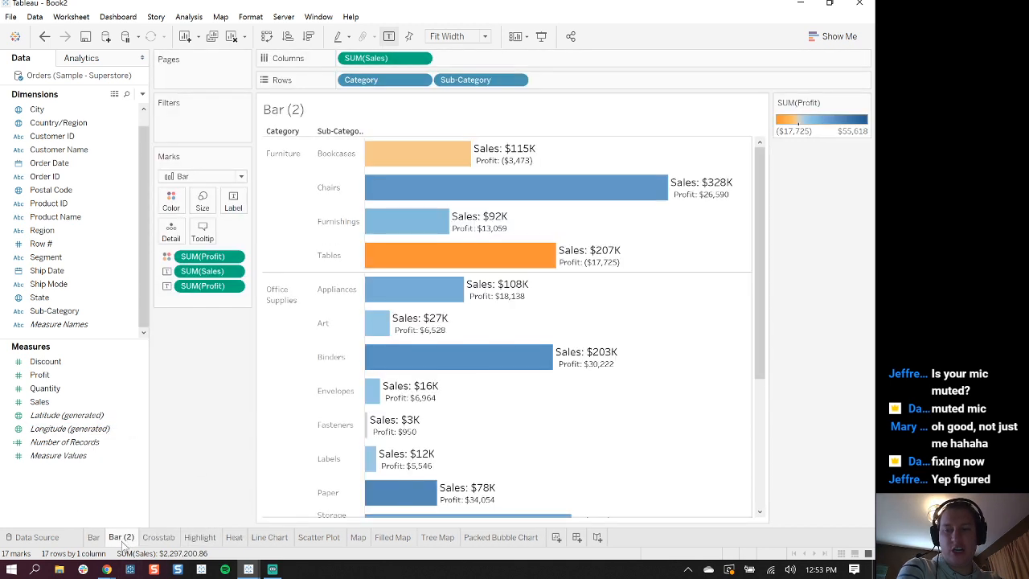
{"action": "double_click", "coordinate": [121, 537]}
{"action": "type", "text": "Dot Plot"}
{"action": "key", "text": "Return"}
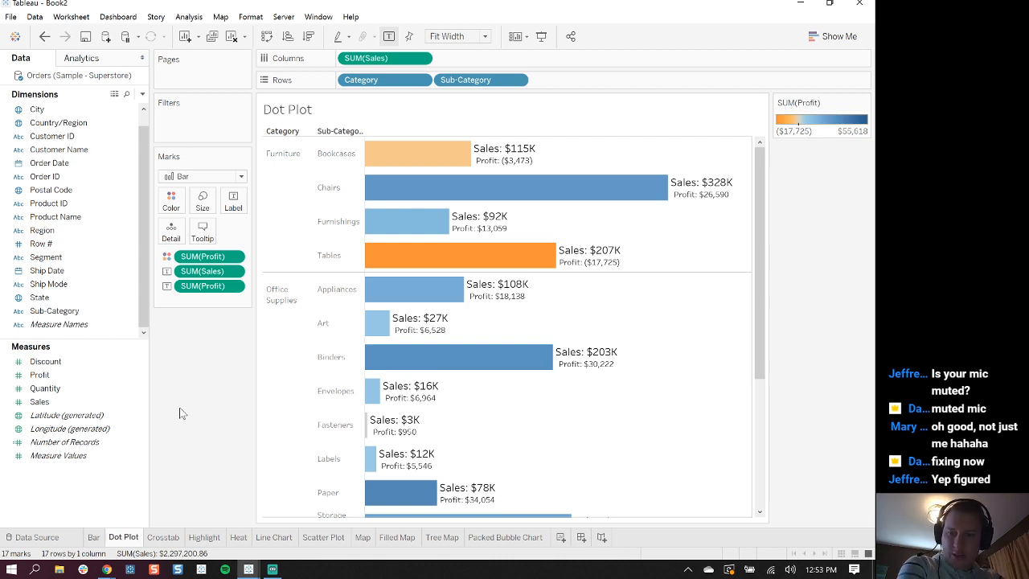
Change the Dot Plot's mark type to Circle and move Sub-Category from Rows to Detail
{"action": "left_click", "coordinate": [239, 178]}
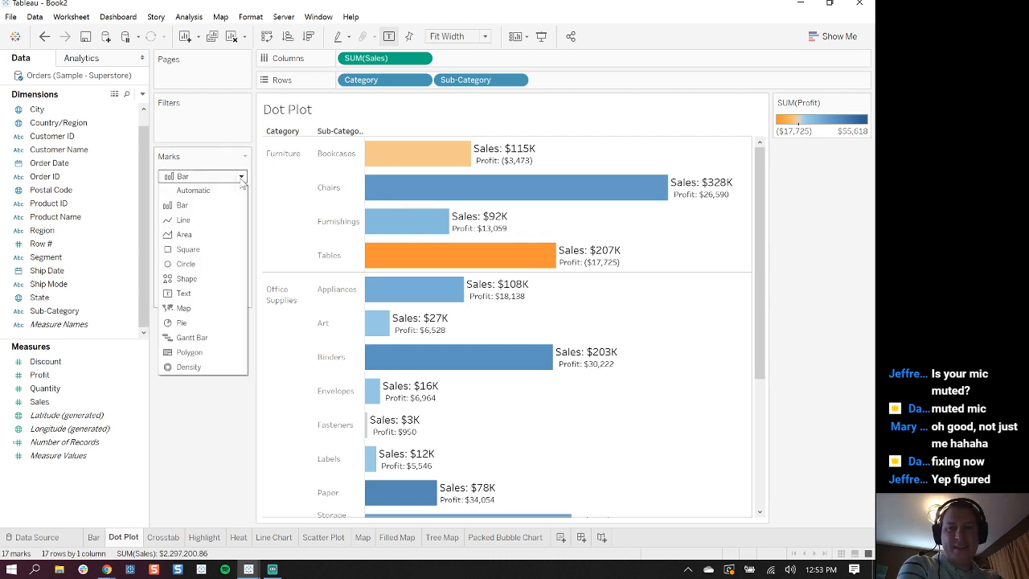
{"action": "left_click", "coordinate": [201, 264]}
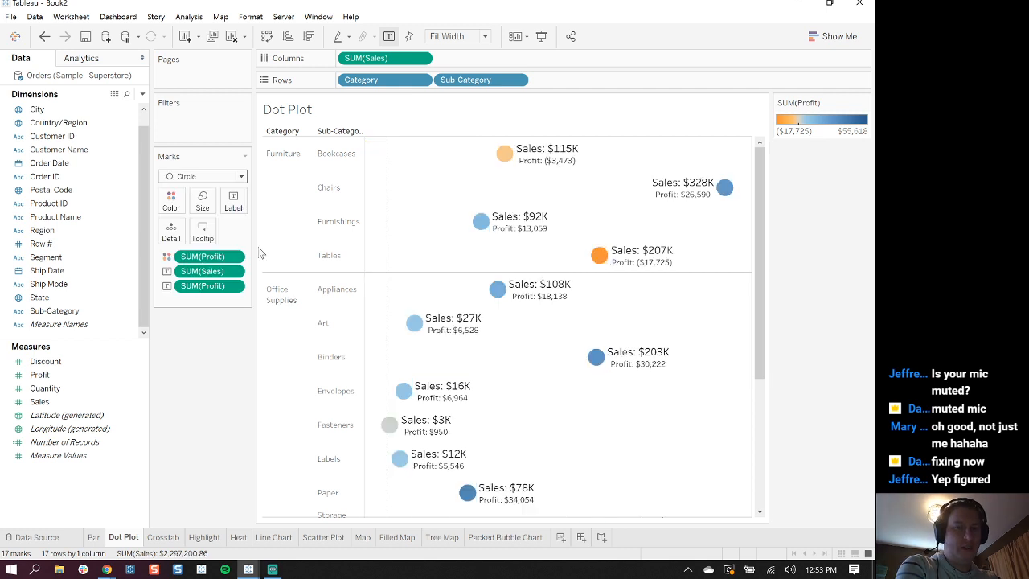
{"action": "left_click_drag", "start_coordinate": [468, 79], "coordinate": [171, 235]}
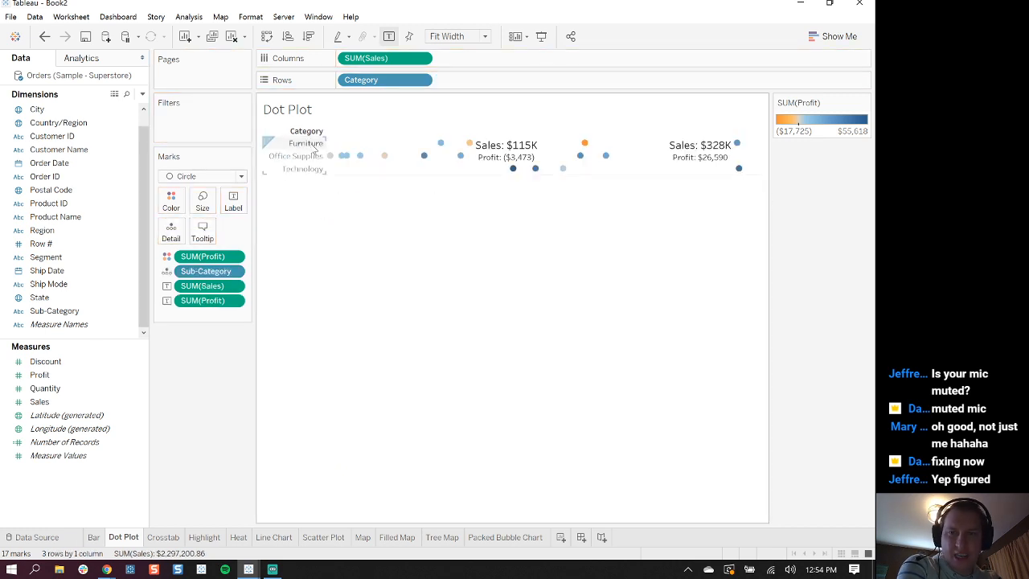
Increase the height of the Category rows and remove the Sales and Profit labels from the dots
{"action": "left_click_drag", "start_coordinate": [310, 145], "coordinate": [314, 182]}
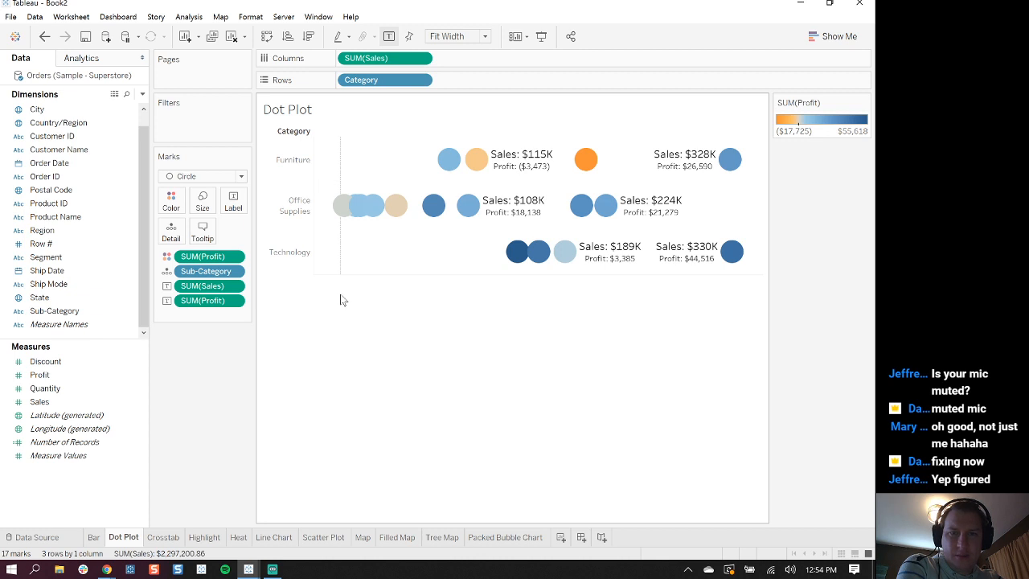
{"action": "left_click_drag", "start_coordinate": [202, 299], "coordinate": [216, 422]}
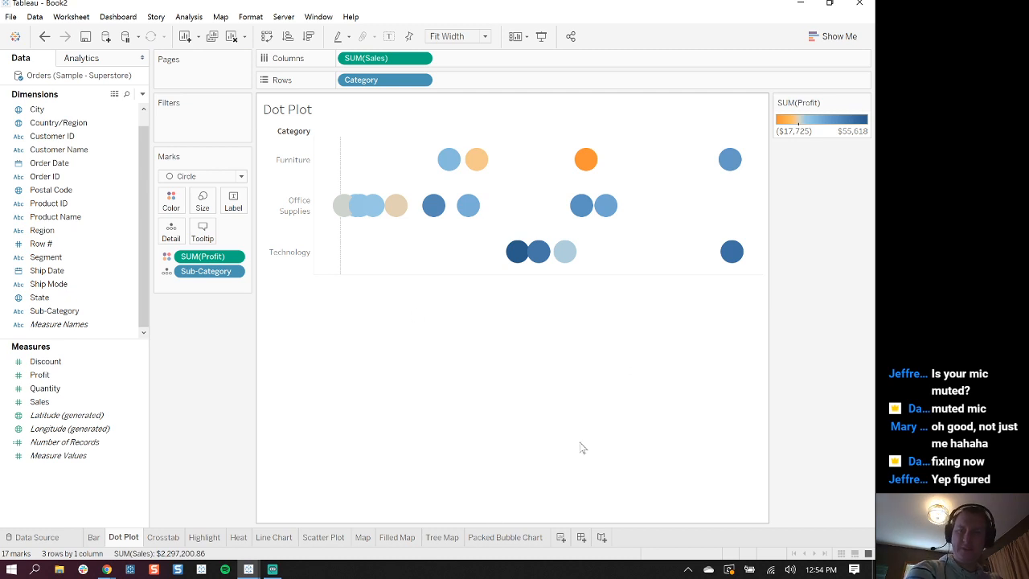
Try adding a Box Plot to the Dot Plot view, undo it, and return to the data fields
{"action": "mouse_move", "coordinate": [342, 217]}
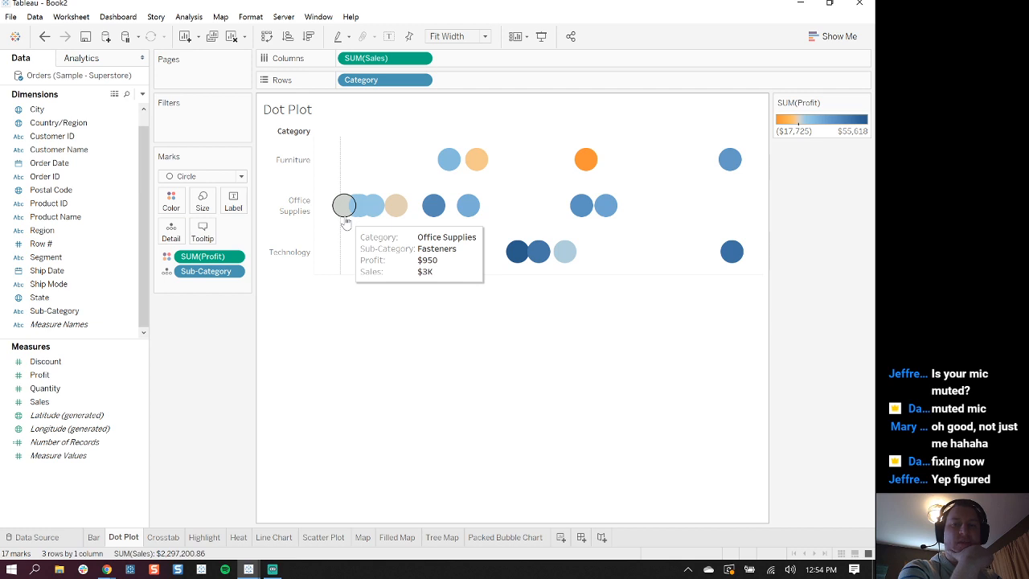
{"action": "mouse_move", "coordinate": [607, 206]}
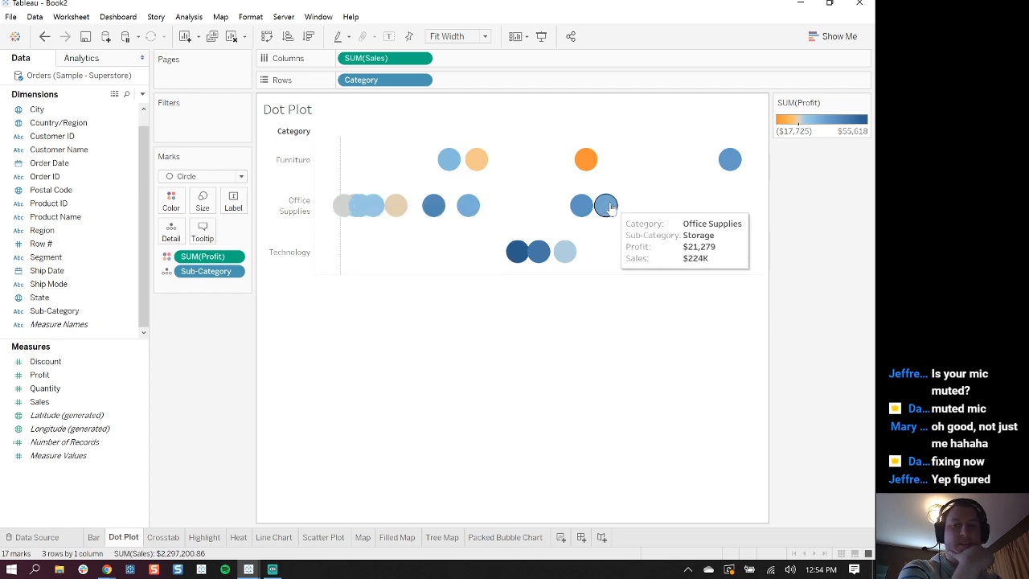
{"action": "mouse_move", "coordinate": [372, 209]}
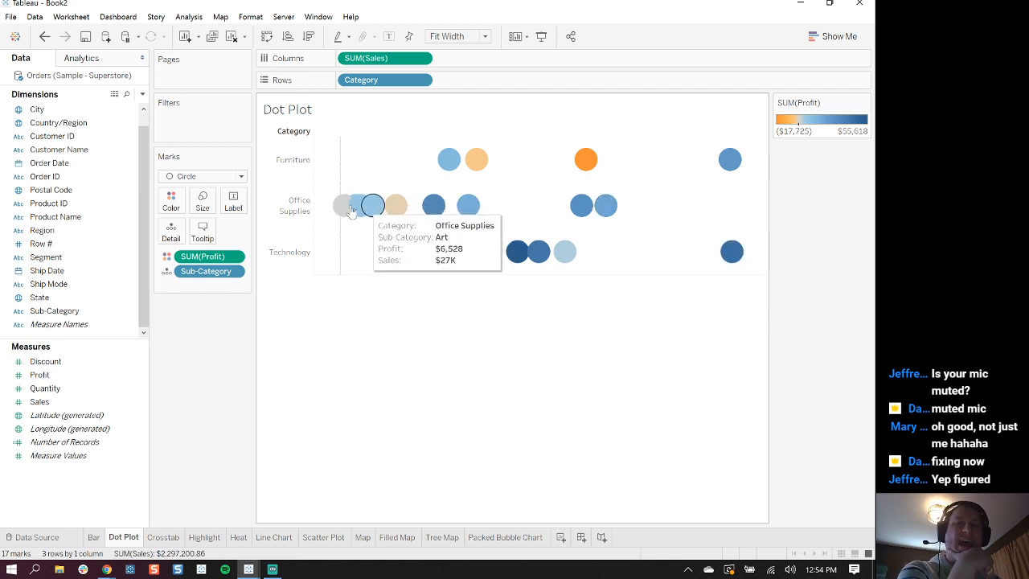
{"action": "left_click", "coordinate": [84, 59]}
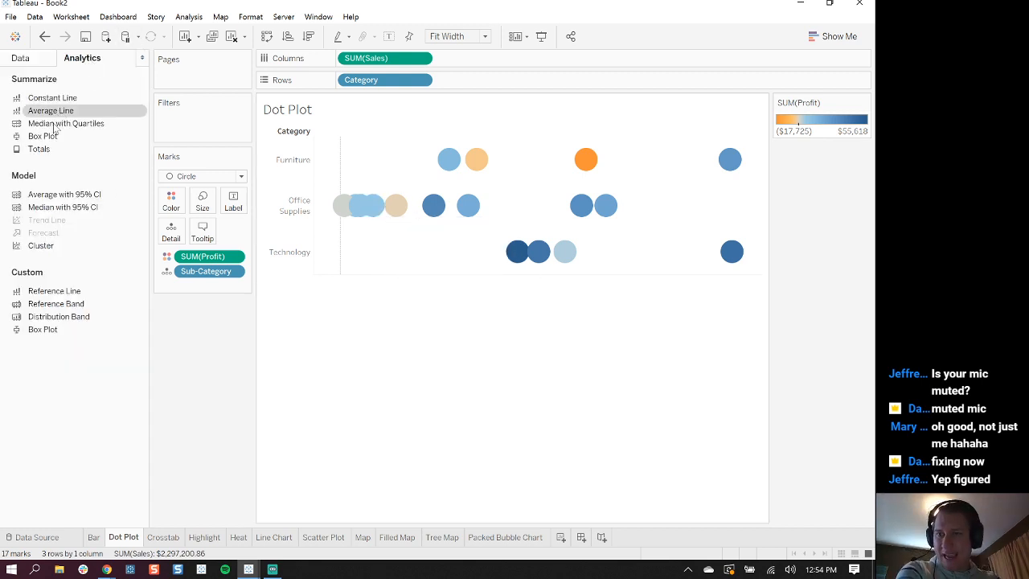
{"action": "left_click_drag", "start_coordinate": [44, 136], "coordinate": [386, 161]}
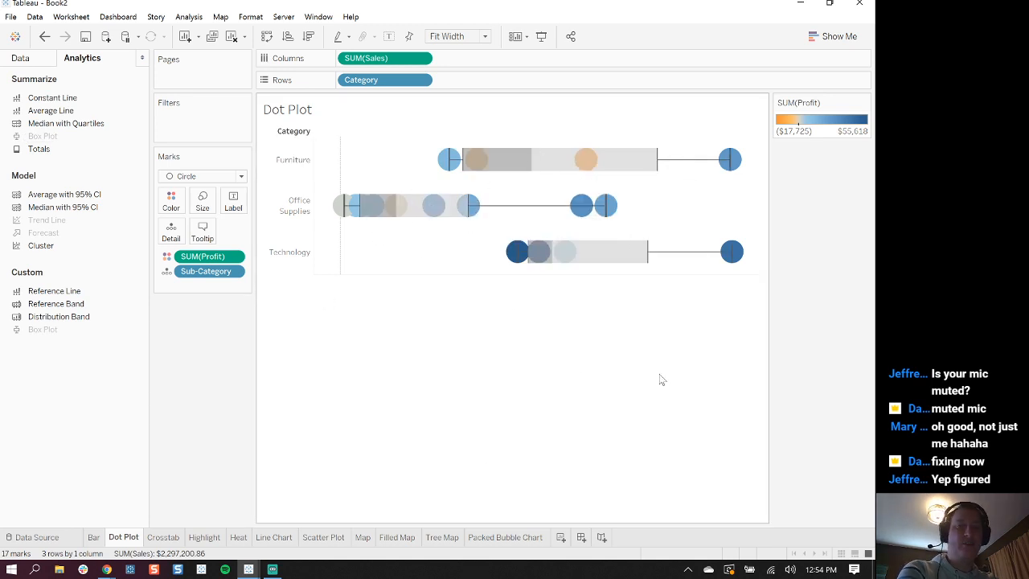
{"action": "key", "text": "ctrl+z"}
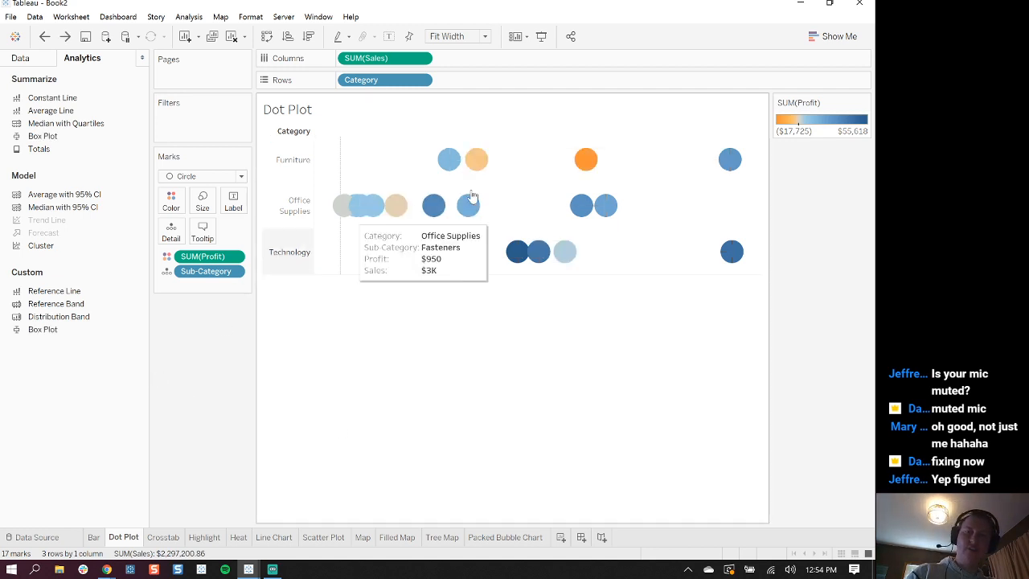
{"action": "left_click", "coordinate": [25, 59]}
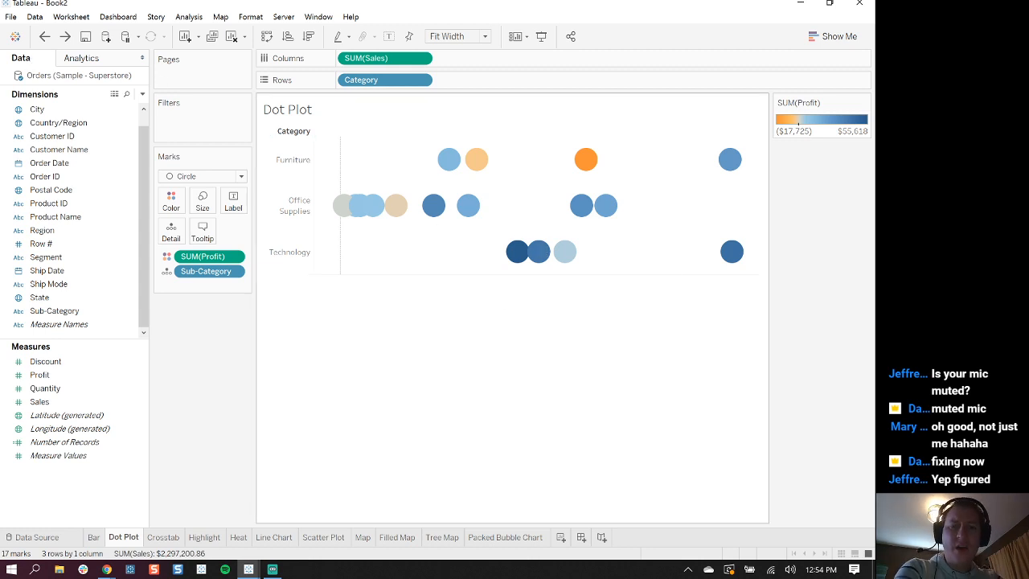
Show the Sales axis header on the Dot Plot and apply the Percent of Total quick table calculation to Sales
{"action": "left_click", "coordinate": [421, 58]}
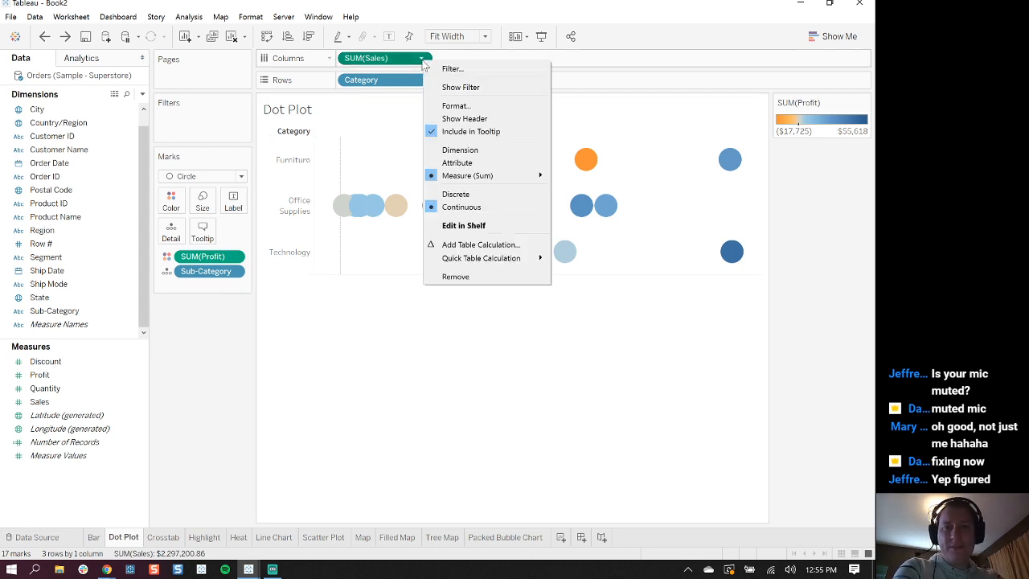
{"action": "mouse_move", "coordinate": [482, 267]}
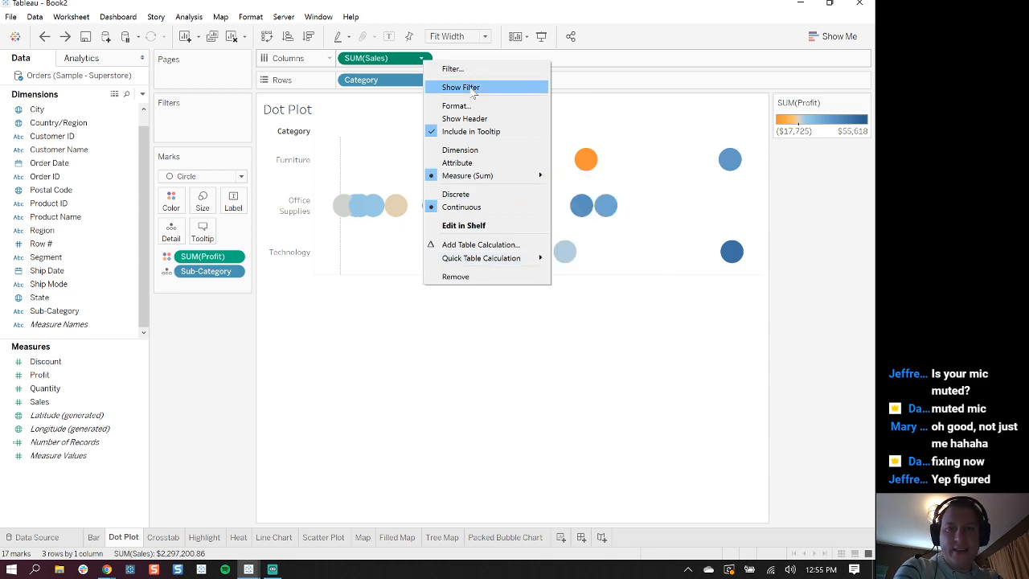
{"action": "left_click", "coordinate": [466, 118]}
{"action": "left_click", "coordinate": [423, 59]}
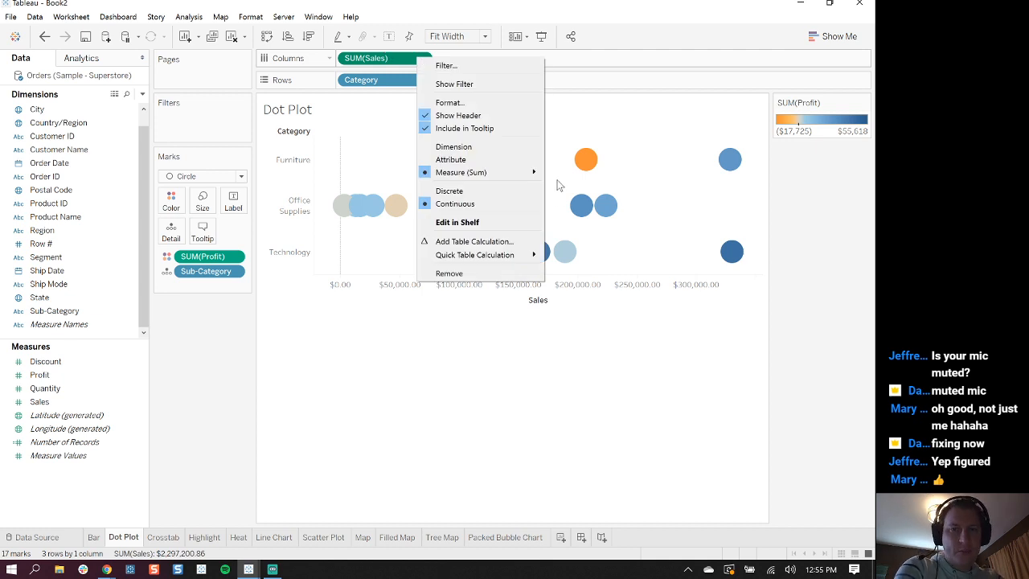
{"action": "mouse_move", "coordinate": [501, 261]}
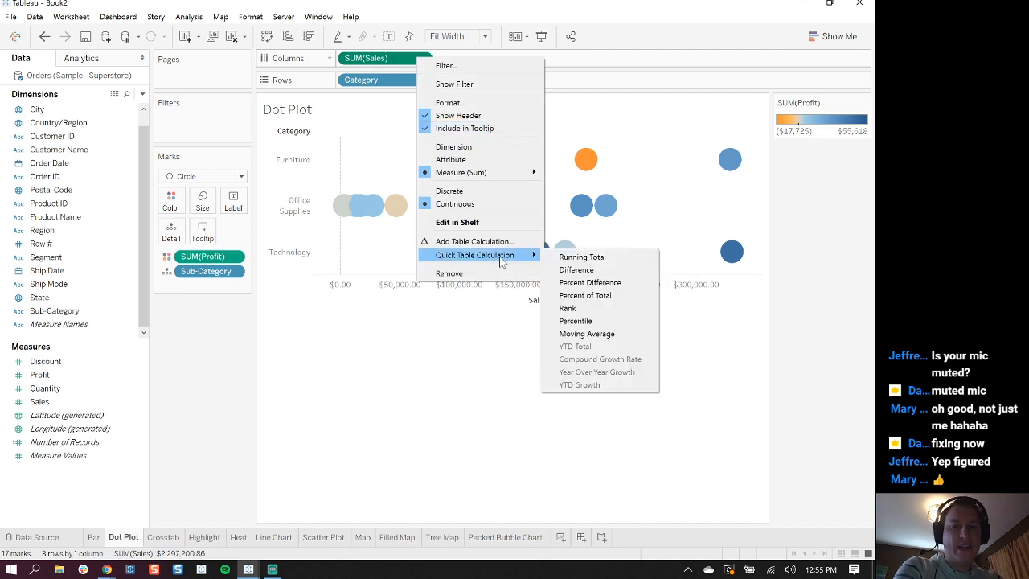
{"action": "left_click", "coordinate": [604, 296]}
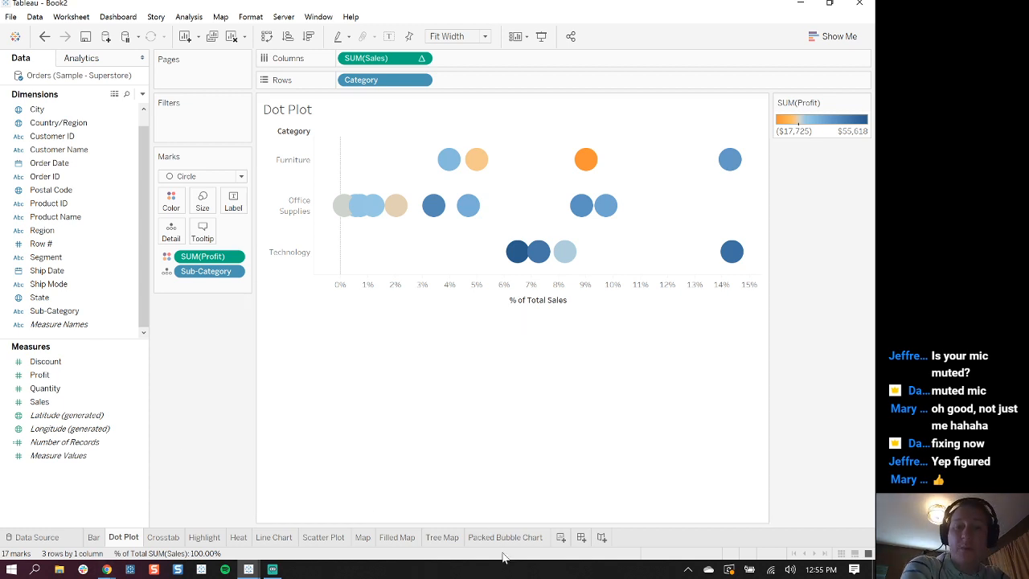
Review the Sparkline Small Multiple practice and solution sheets in the TableauEssentialCharts_v10.5 workbook, and return to Book2
{"action": "left_click", "coordinate": [479, 536]}
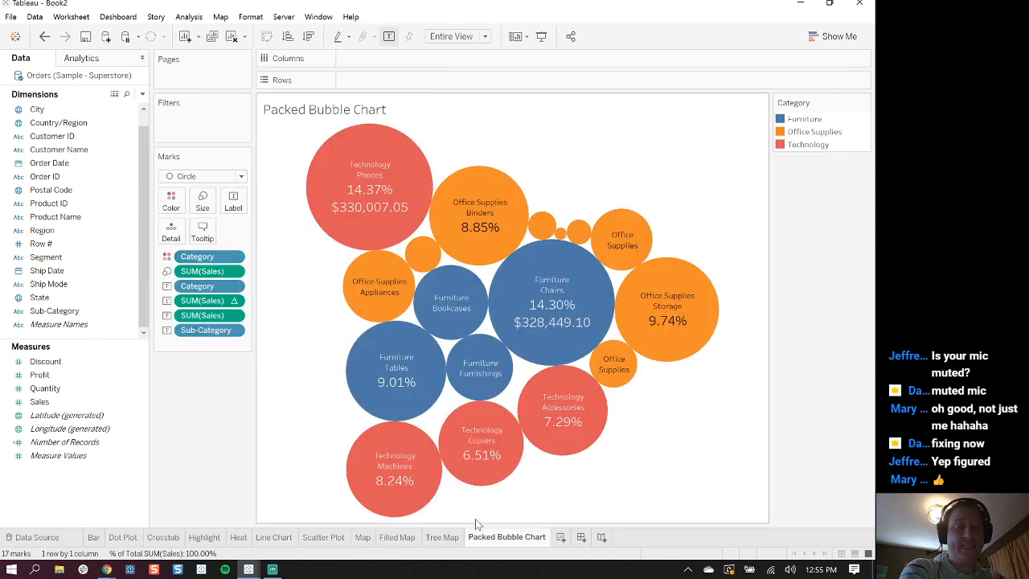
{"action": "mouse_move", "coordinate": [250, 570]}
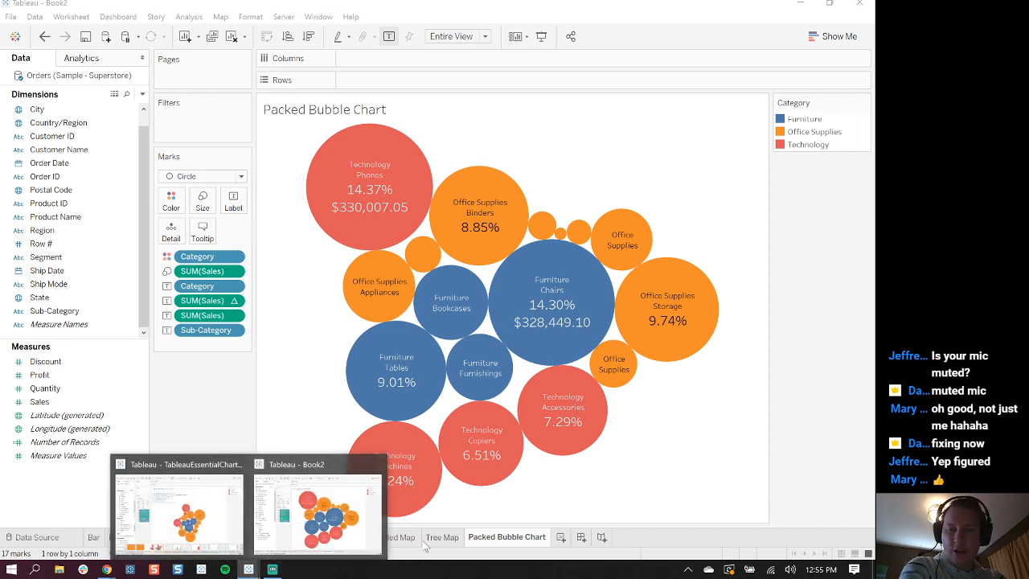
{"action": "left_click", "coordinate": [235, 546]}
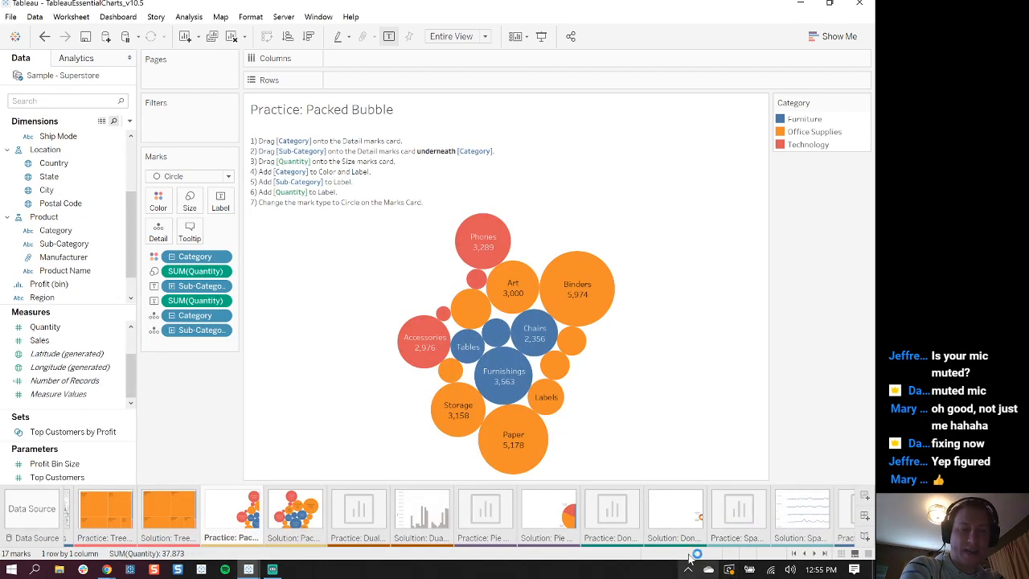
{"action": "left_click", "coordinate": [764, 521]}
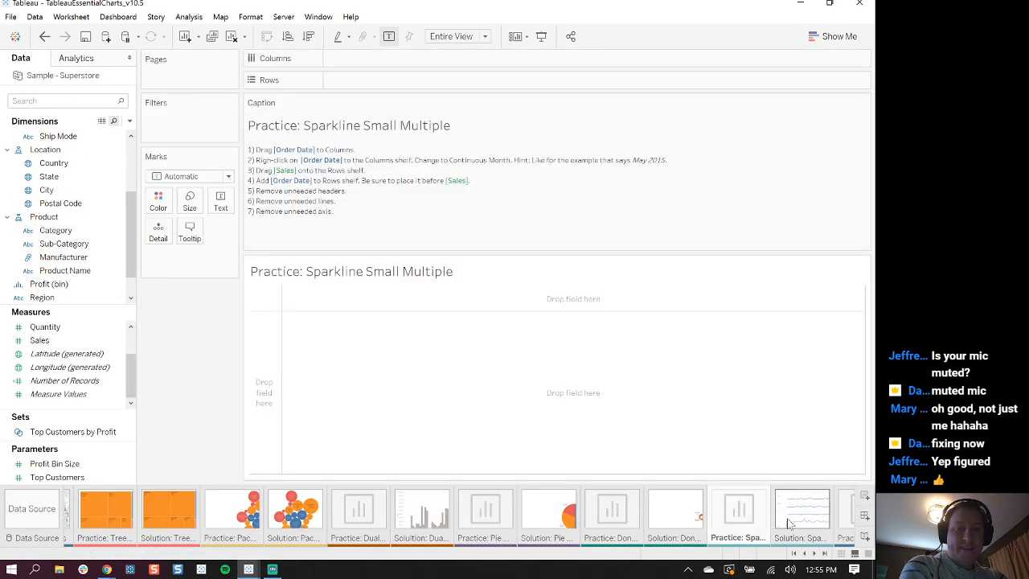
{"action": "left_click", "coordinate": [794, 530]}
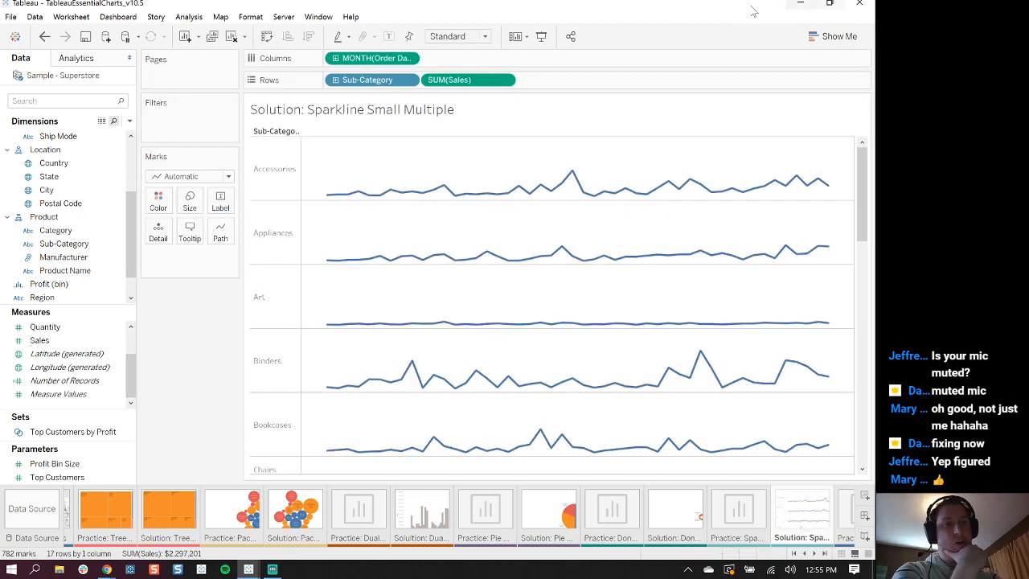
{"action": "left_click", "coordinate": [801, 4]}
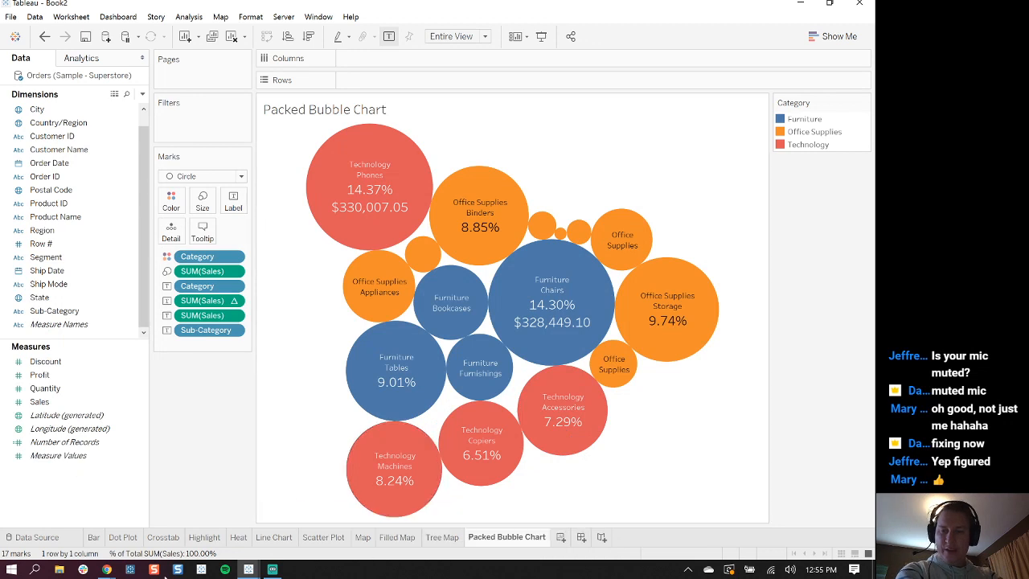
Duplicate the Line Chart sheet, place the copy after Packed Bubble Chart, and change its mark type to Line
{"action": "right_click", "coordinate": [274, 539]}
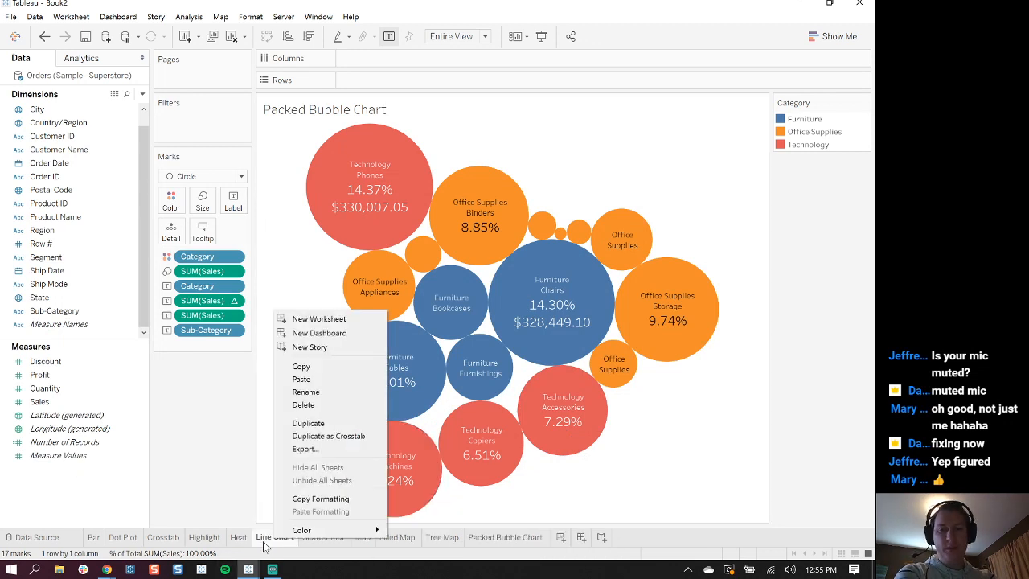
{"action": "left_click", "coordinate": [347, 424]}
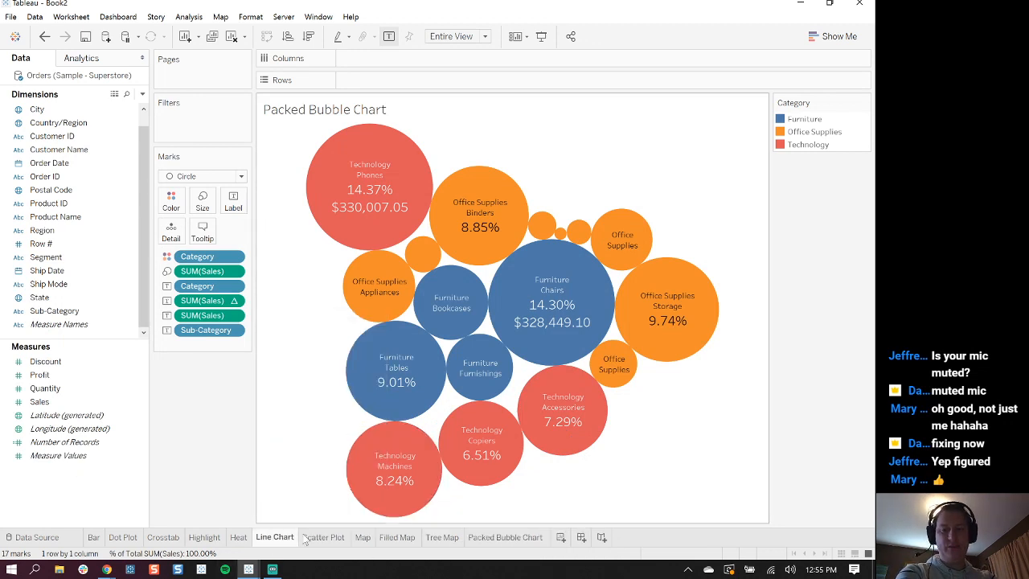
{"action": "left_click_drag", "start_coordinate": [608, 537], "coordinate": [609, 538]}
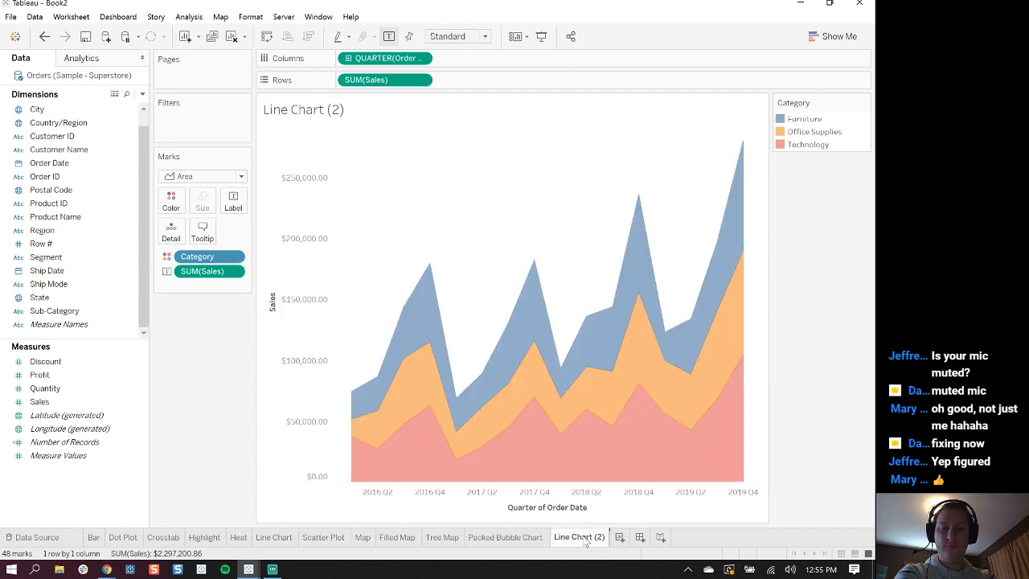
{"action": "left_click", "coordinate": [209, 176]}
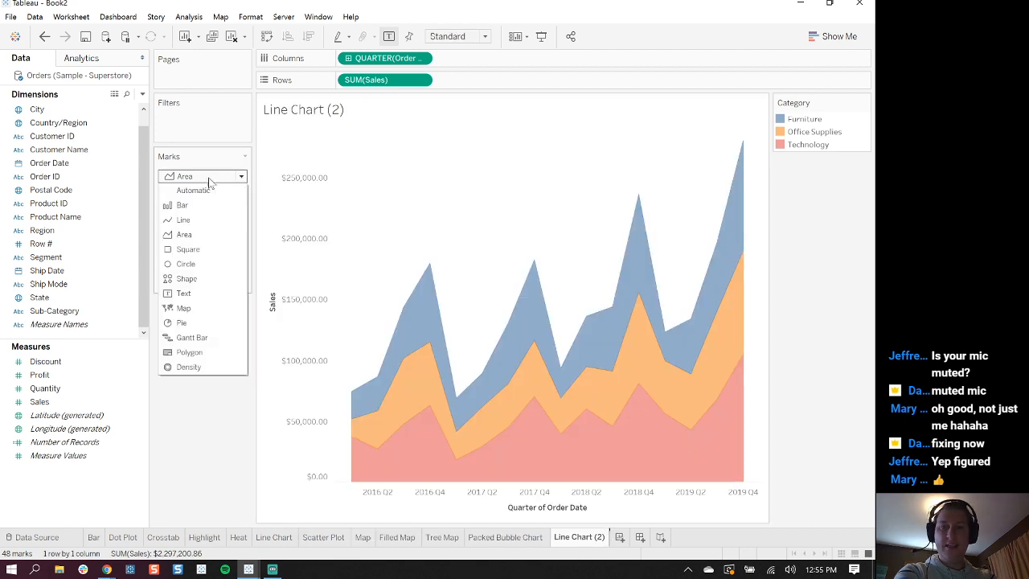
{"action": "left_click", "coordinate": [193, 219]}
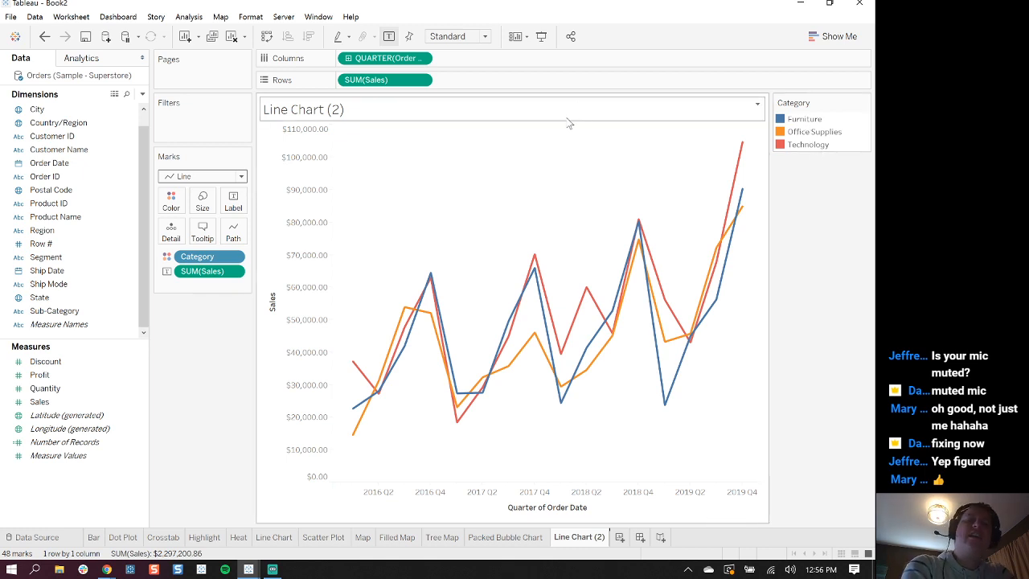
Rename the Line Chart copy as Sparkline
{"action": "double_click", "coordinate": [586, 541]}
{"action": "type", "text": "Spark"}
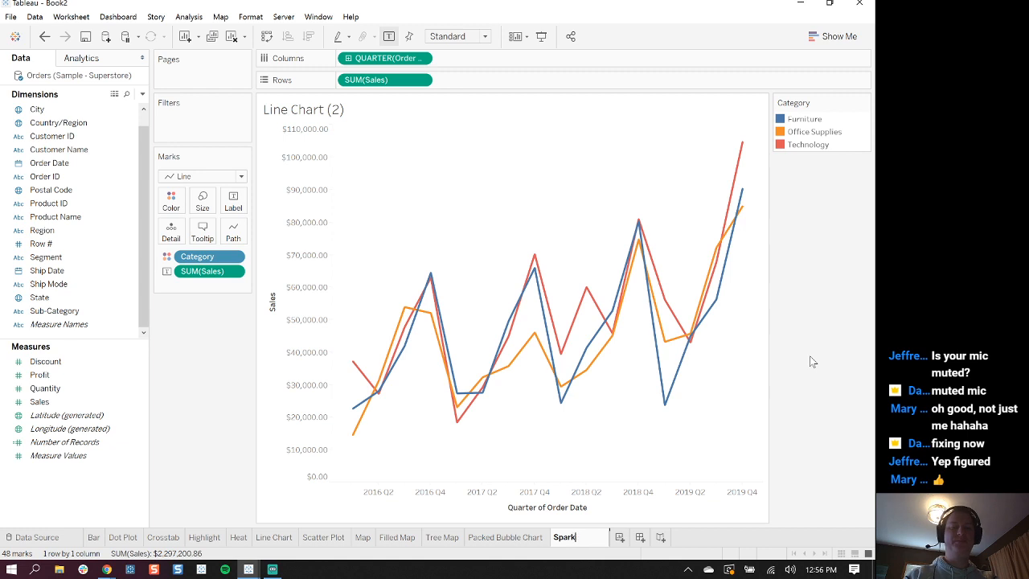
{"action": "type", "text": "line"}
{"action": "key", "text": "Return"}
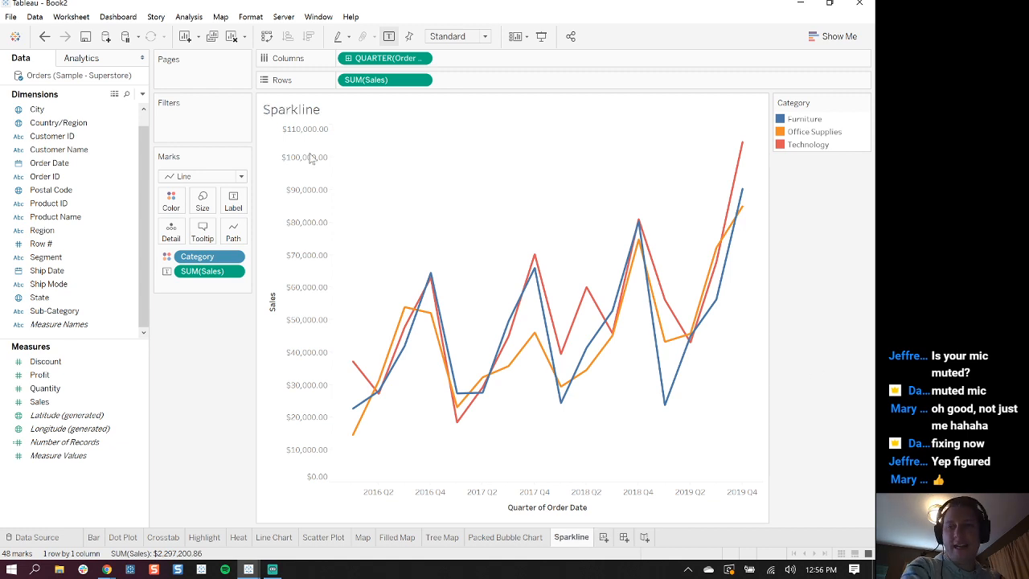
Remove Category from the Sparkline's Color and set Order Date on Columns to continuous Month
{"action": "left_click_drag", "start_coordinate": [196, 257], "coordinate": [210, 347]}
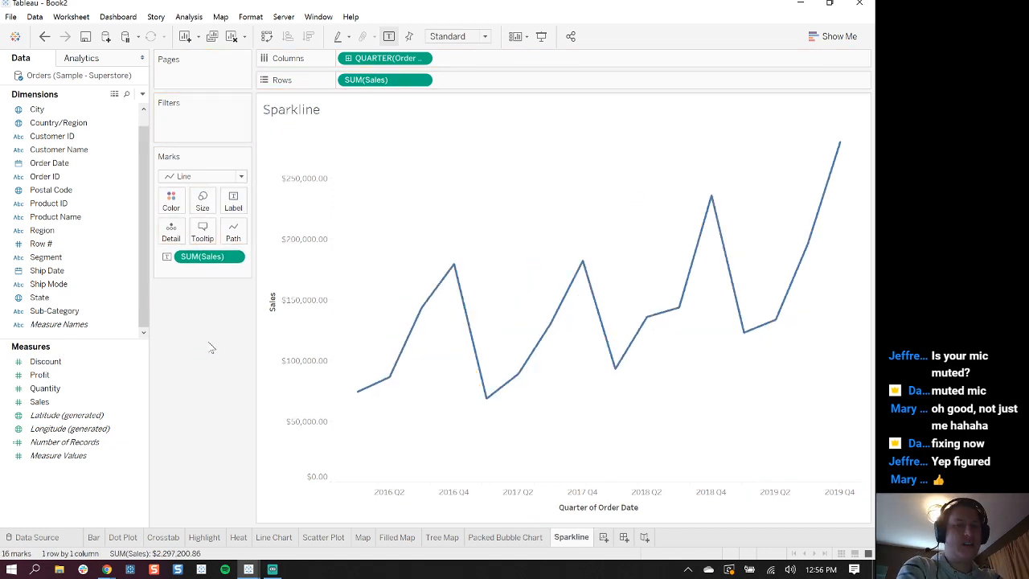
{"action": "right_click", "coordinate": [413, 58]}
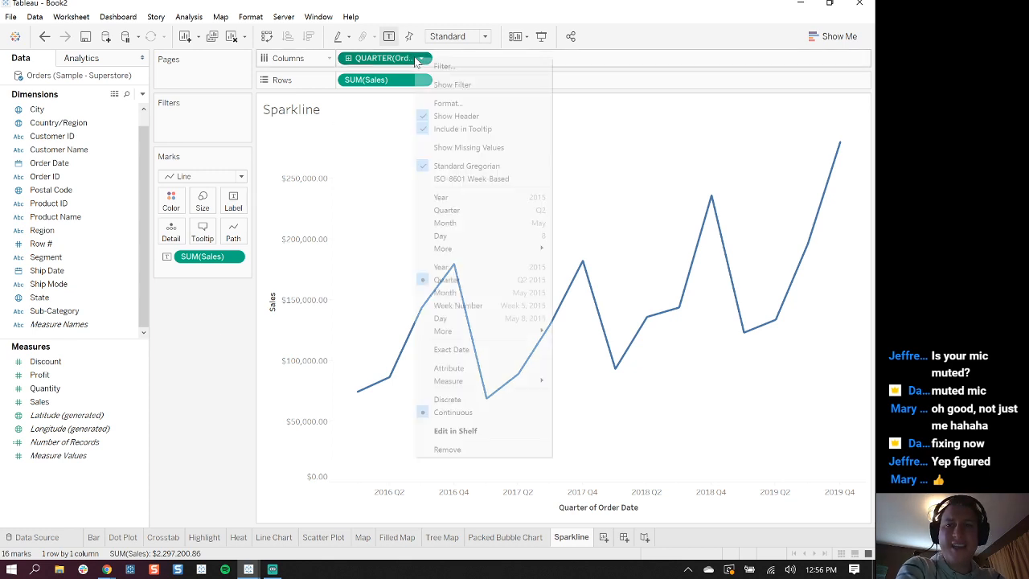
{"action": "left_click", "coordinate": [446, 292]}
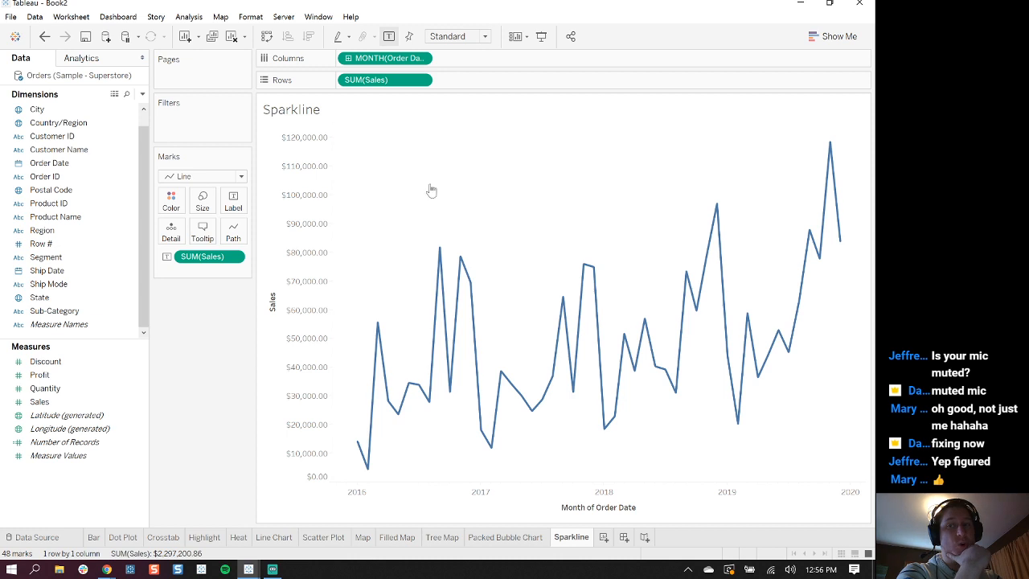
Add a trend line to the Sparkline chart
{"action": "left_click", "coordinate": [88, 62]}
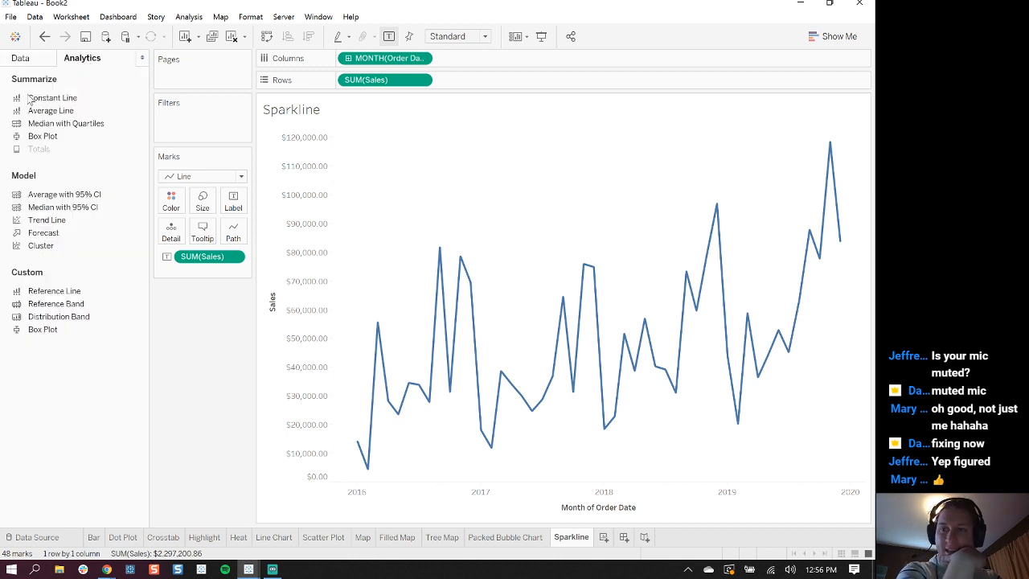
{"action": "mouse_move", "coordinate": [56, 221]}
{"action": "left_mouse_down"}
{"action": "mouse_move", "coordinate": [420, 337]}
{"action": "mouse_move", "coordinate": [389, 159]}
{"action": "left_mouse_up"}
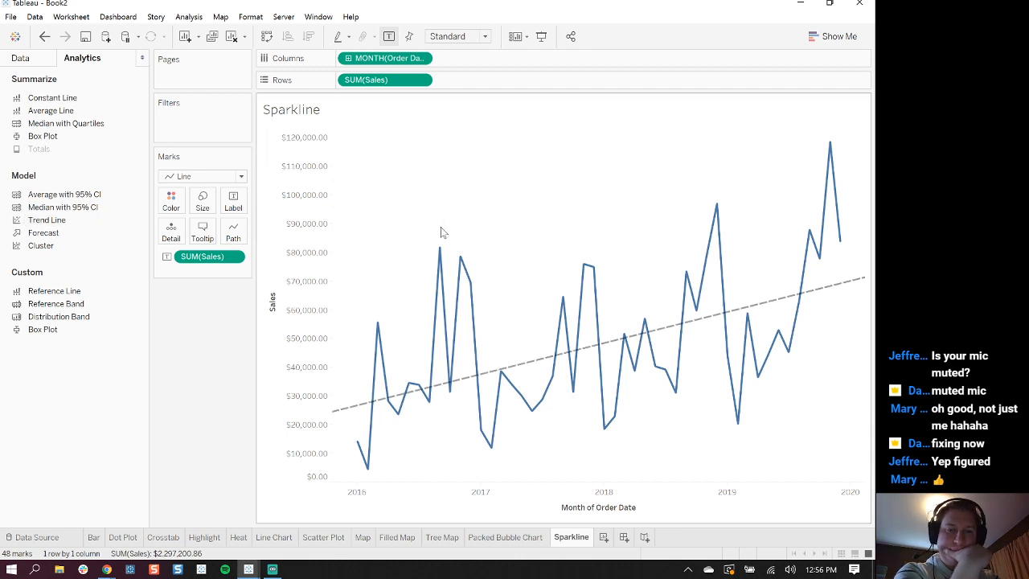
{"action": "right_click", "coordinate": [474, 512]}
{"action": "left_click", "coordinate": [209, 384]}
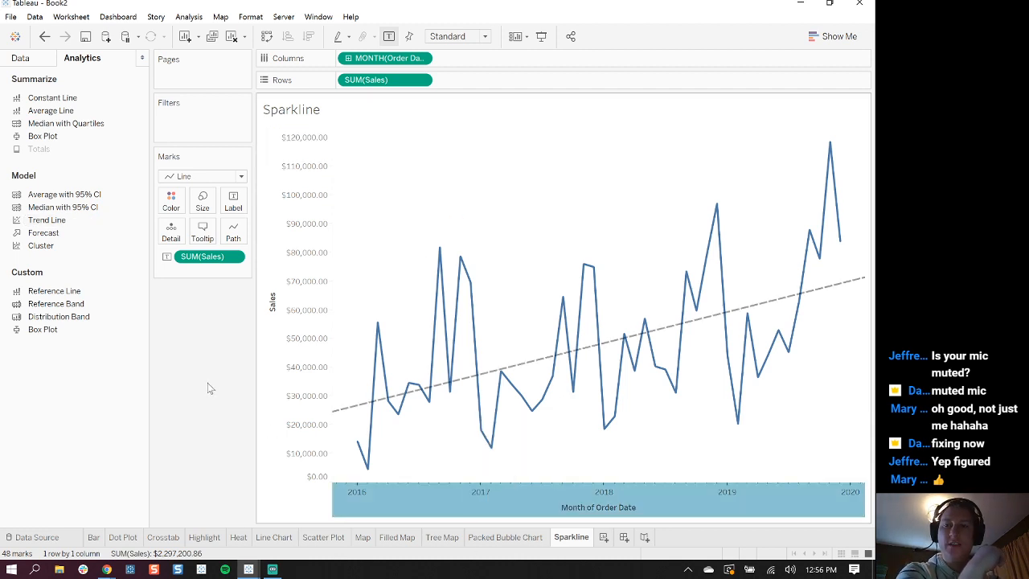
Add Category to the Sparkline's Rows, placed before Sales
{"action": "left_click", "coordinate": [23, 59]}
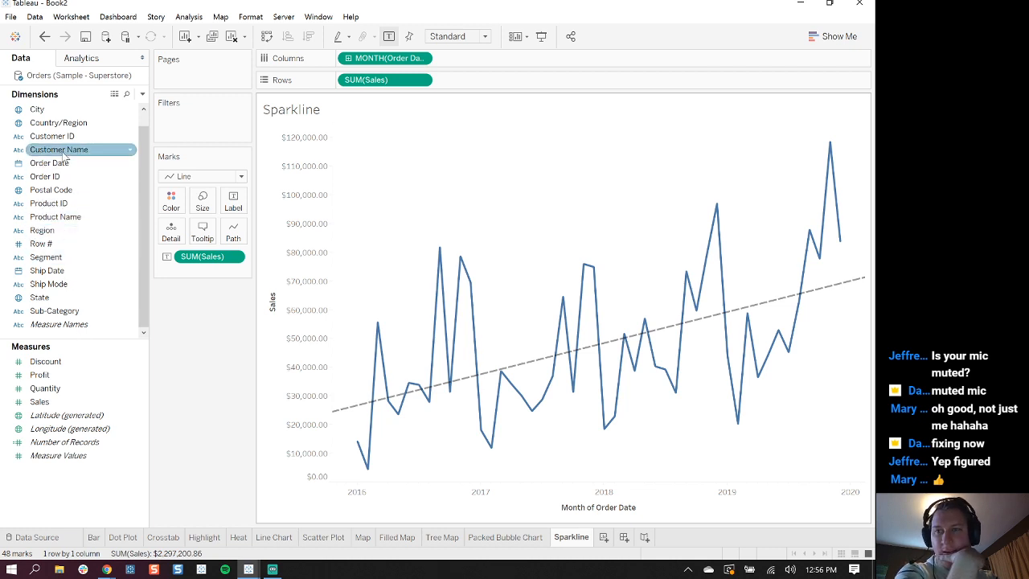
{"action": "scroll", "coordinate": [70, 138], "scroll_direction": "up", "scroll_amount": 1}
{"action": "left_click_drag", "start_coordinate": [46, 108], "coordinate": [348, 84]}
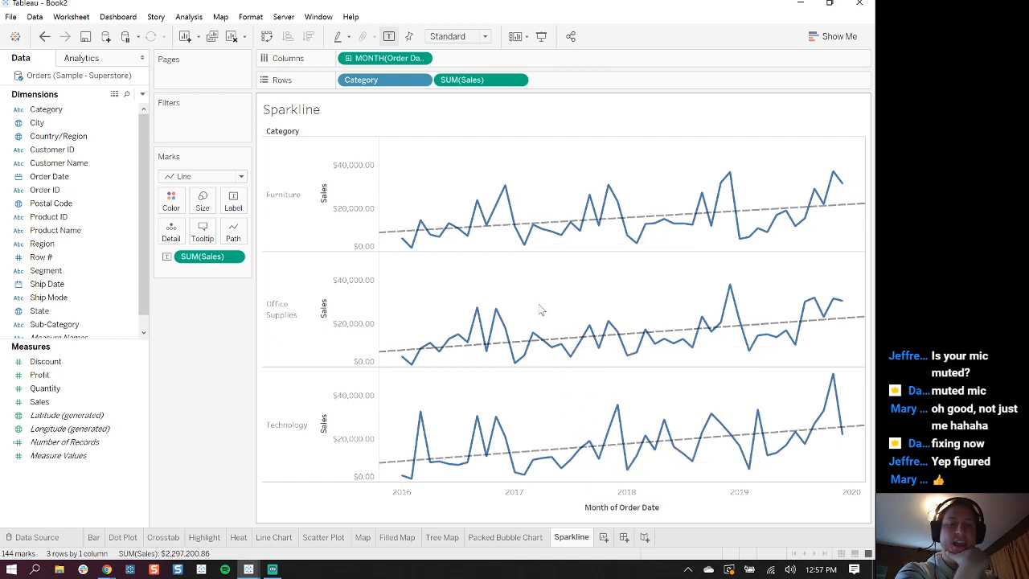
Hide the Sales axis and the Month of Order Date axis on the Sparkline
{"action": "right_click", "coordinate": [514, 81]}
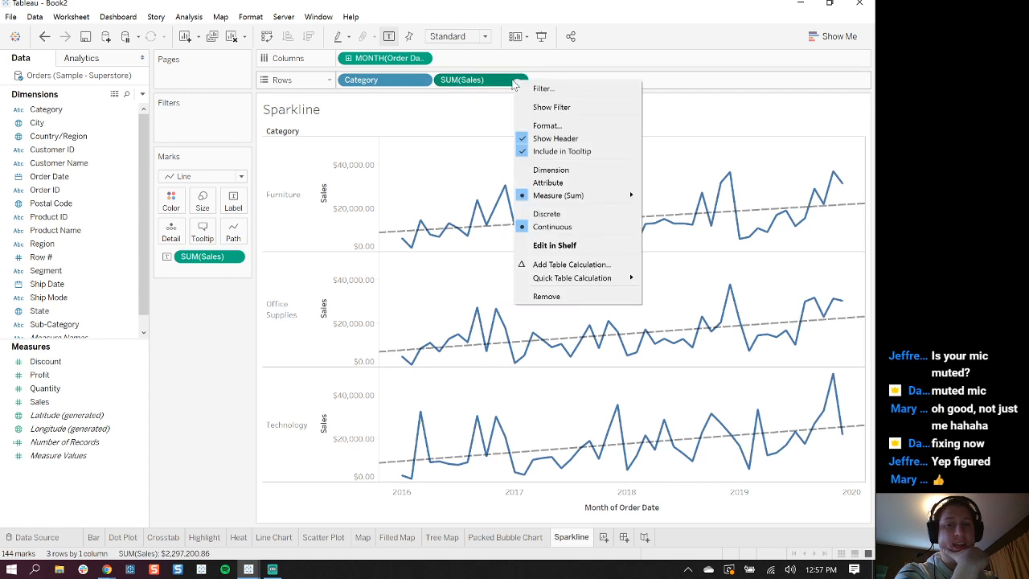
{"action": "left_click", "coordinate": [554, 138]}
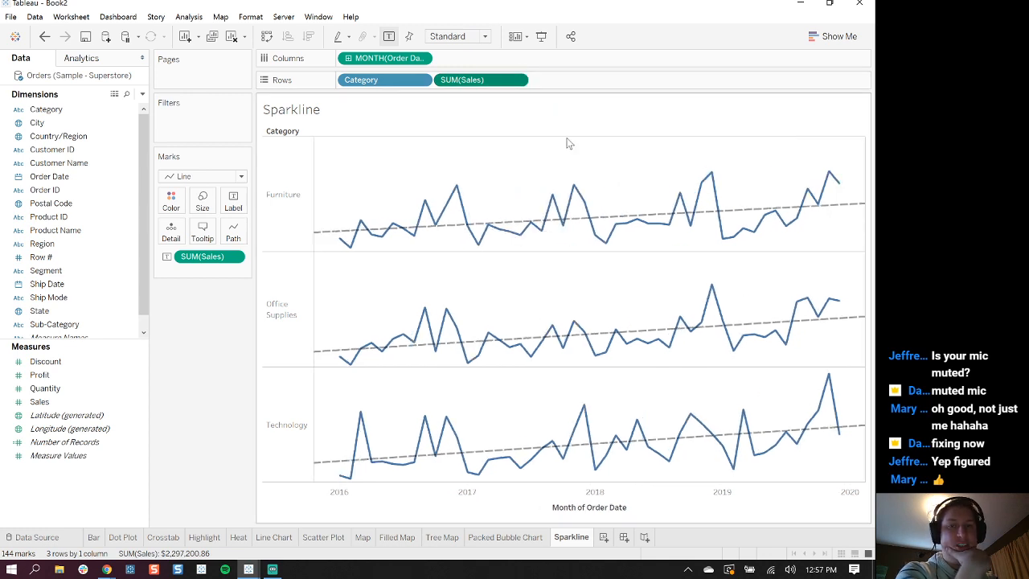
{"action": "left_click", "coordinate": [424, 60]}
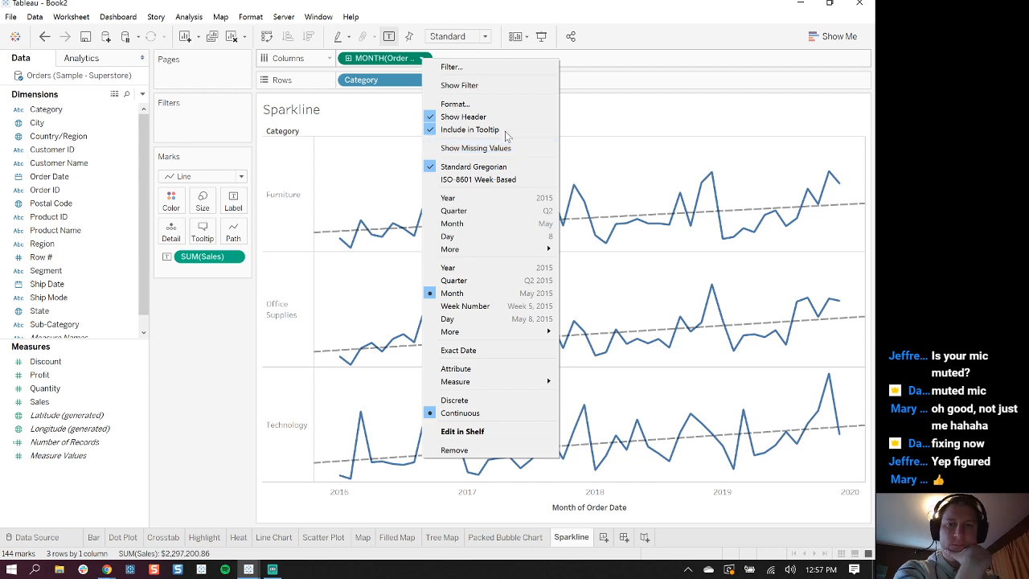
{"action": "left_click", "coordinate": [512, 147]}
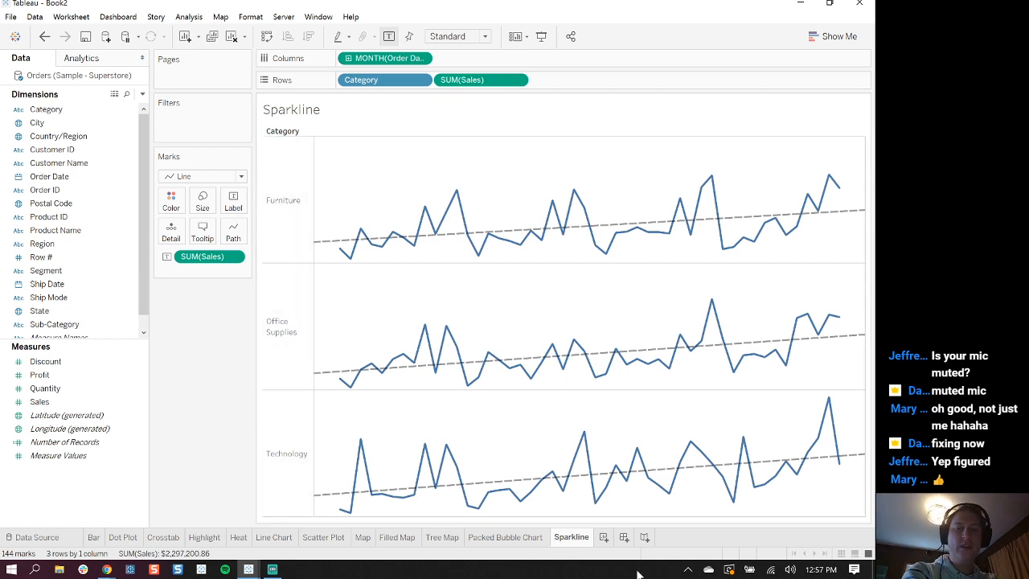
Create a new dashboard and place the Sparkline sheet on it, fitted to Entire View
{"action": "left_click", "coordinate": [624, 537]}
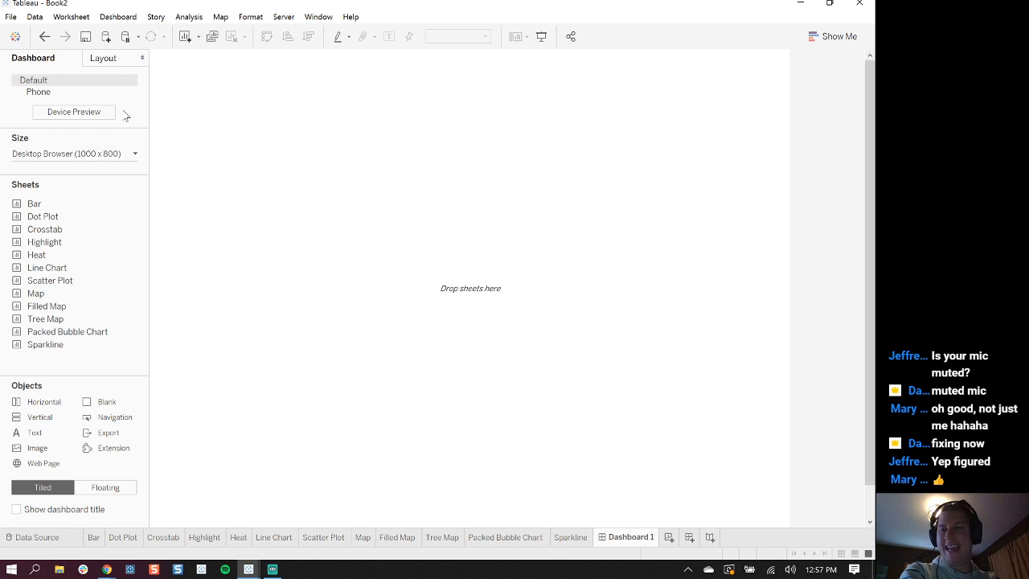
{"action": "left_click_drag", "start_coordinate": [56, 348], "coordinate": [450, 377]}
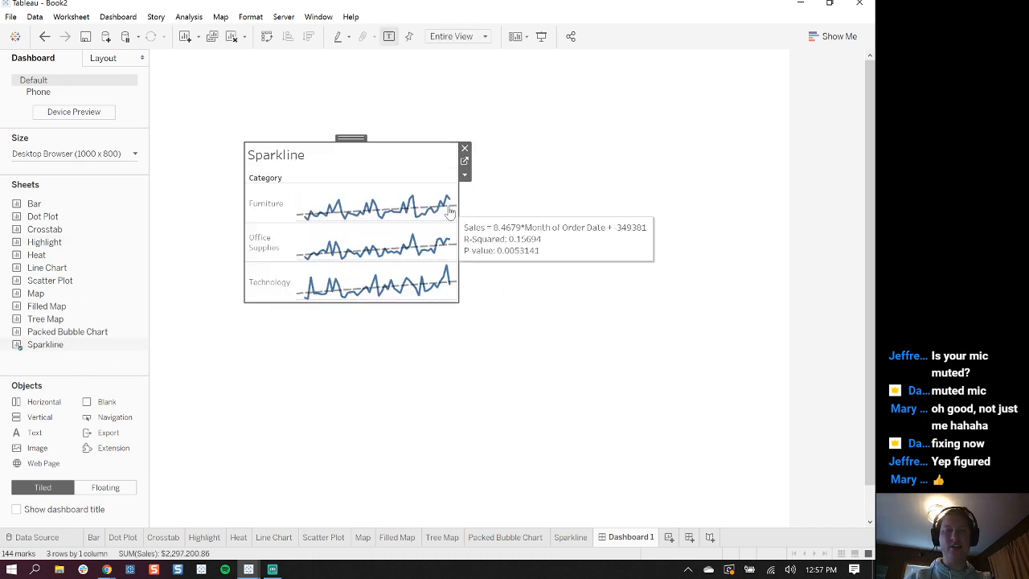
{"action": "left_click", "coordinate": [431, 40]}
{"action": "left_click", "coordinate": [452, 80]}
Make the Sparkline view on the dashboard taller and move it to the canvas's upper-left corner
{"action": "left_click_drag", "start_coordinate": [458, 304], "coordinate": [461, 419]}
{"action": "left_click_drag", "start_coordinate": [352, 135], "coordinate": [275, 61]}
{"action": "left_click", "coordinate": [464, 230]}
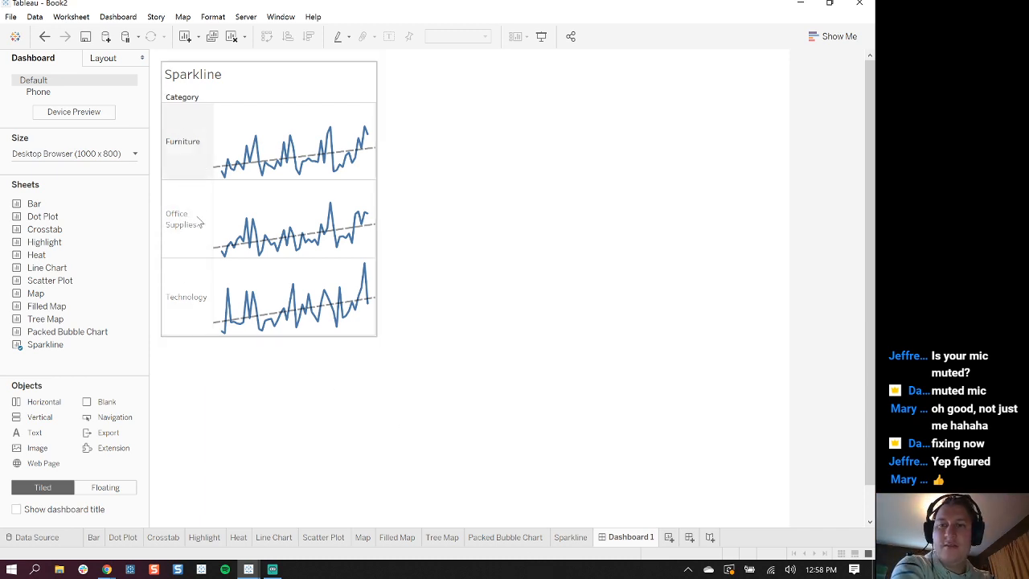
Replace Sales with Profit on the Sparkline sheet's Rows, then check the dashboard and return to the sheet
{"action": "left_click", "coordinate": [354, 90]}
{"action": "left_click", "coordinate": [382, 83]}
{"action": "left_click_drag", "start_coordinate": [40, 374], "coordinate": [468, 81]}
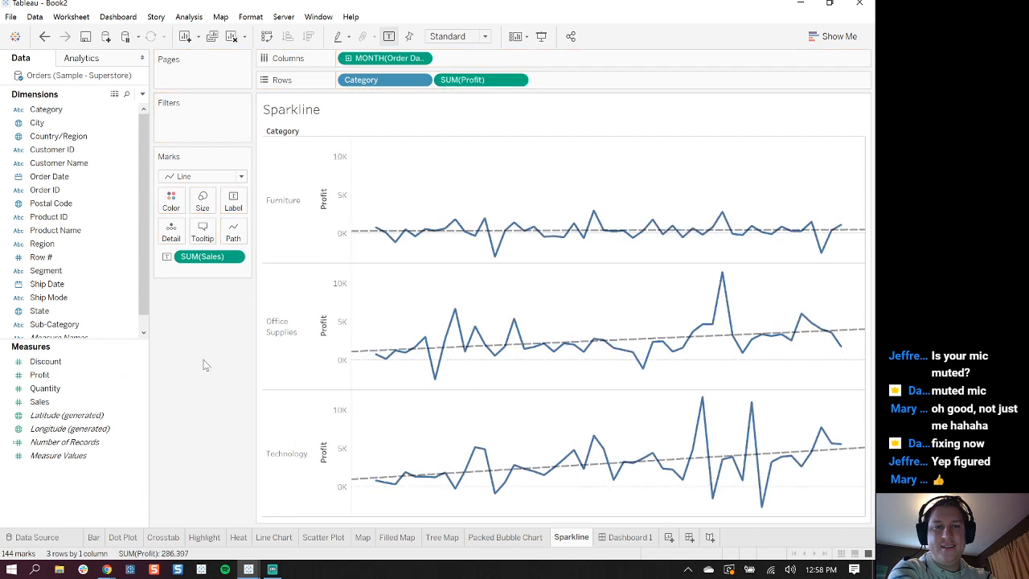
{"action": "left_click", "coordinate": [636, 538]}
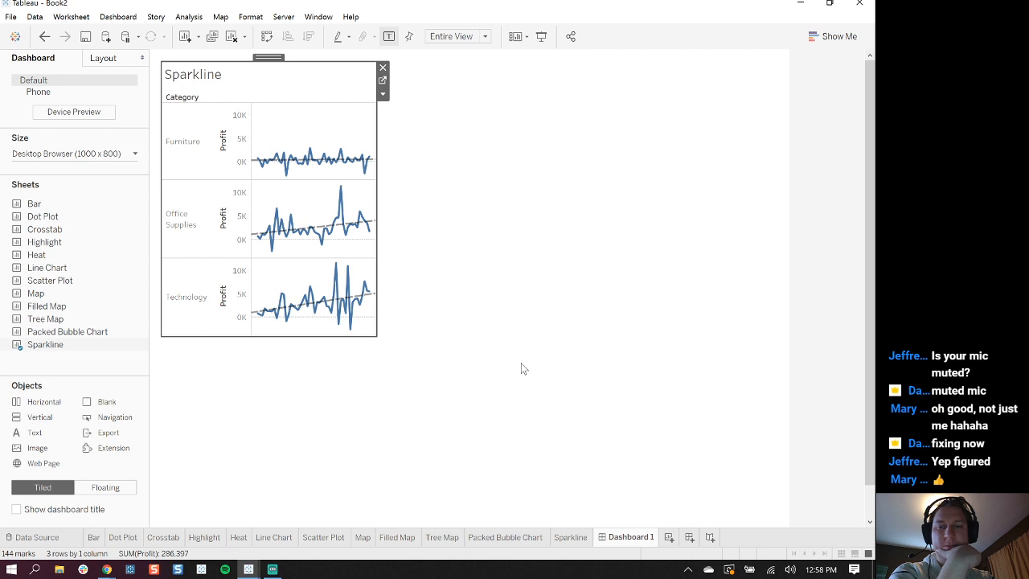
{"action": "left_click", "coordinate": [571, 537]}
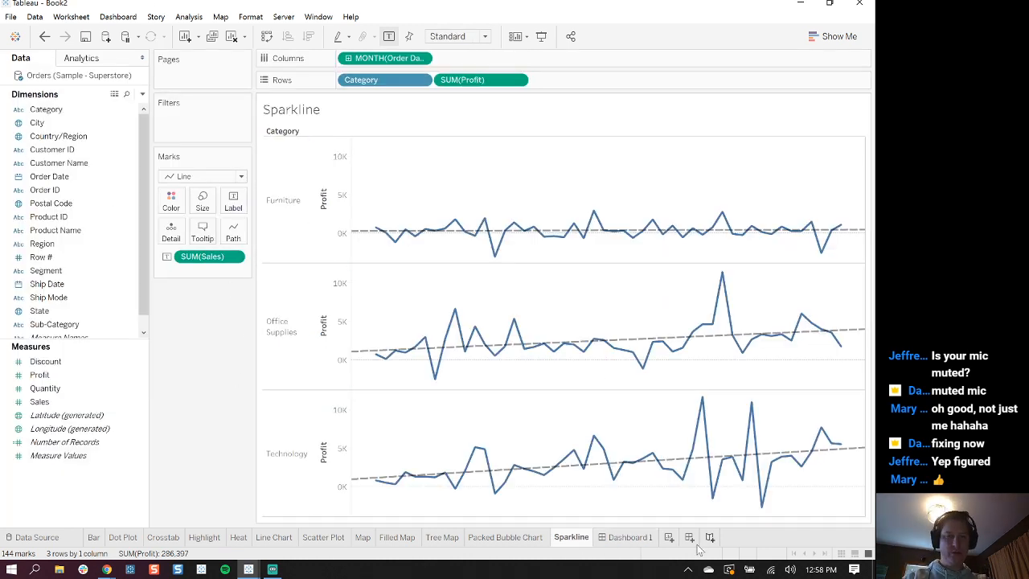
Create a new worksheet and place Sales on Rows
{"action": "left_click", "coordinate": [668, 537]}
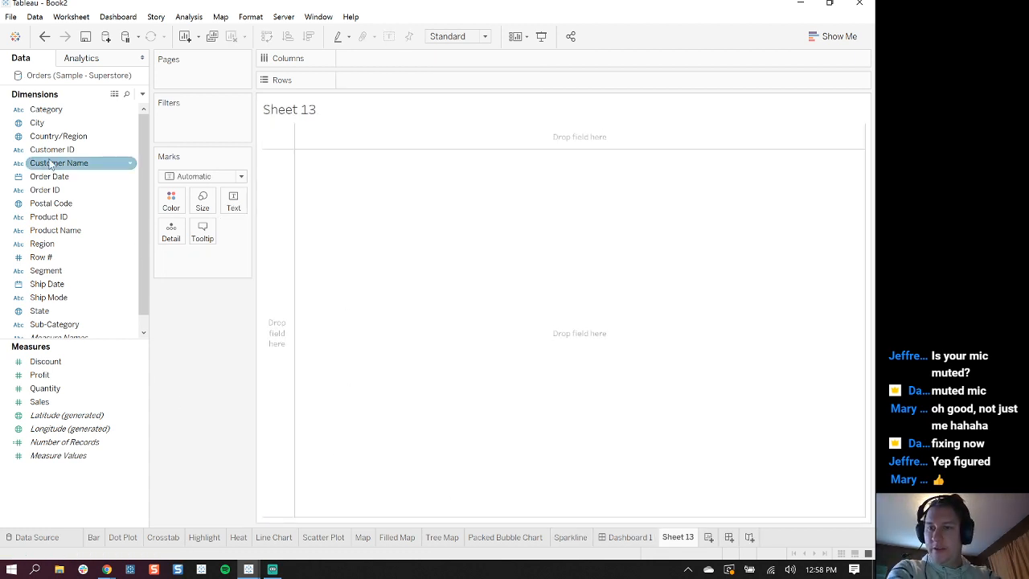
{"action": "left_click", "coordinate": [71, 416]}
{"action": "left_click", "coordinate": [40, 374]}
{"action": "mouse_move", "coordinate": [57, 404]}
{"action": "left_mouse_down"}
{"action": "mouse_move", "coordinate": [386, 64]}
{"action": "mouse_move", "coordinate": [384, 82]}
{"action": "left_mouse_up"}
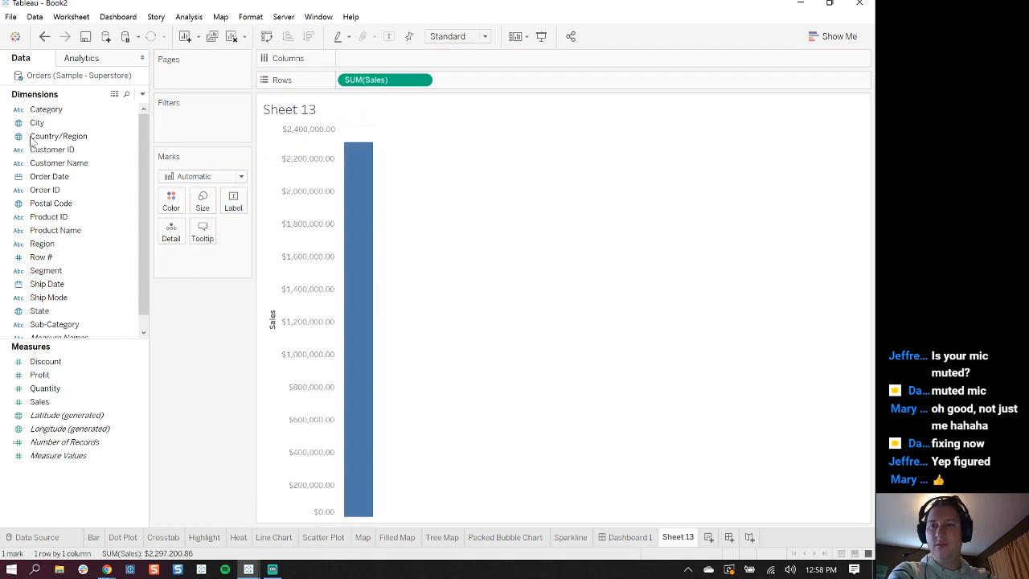
Place Order Date on Columns as continuous Month and add Category to Rows before Sales
{"action": "left_click", "coordinate": [48, 217]}
{"action": "left_click_drag", "start_coordinate": [45, 190], "coordinate": [372, 62]}
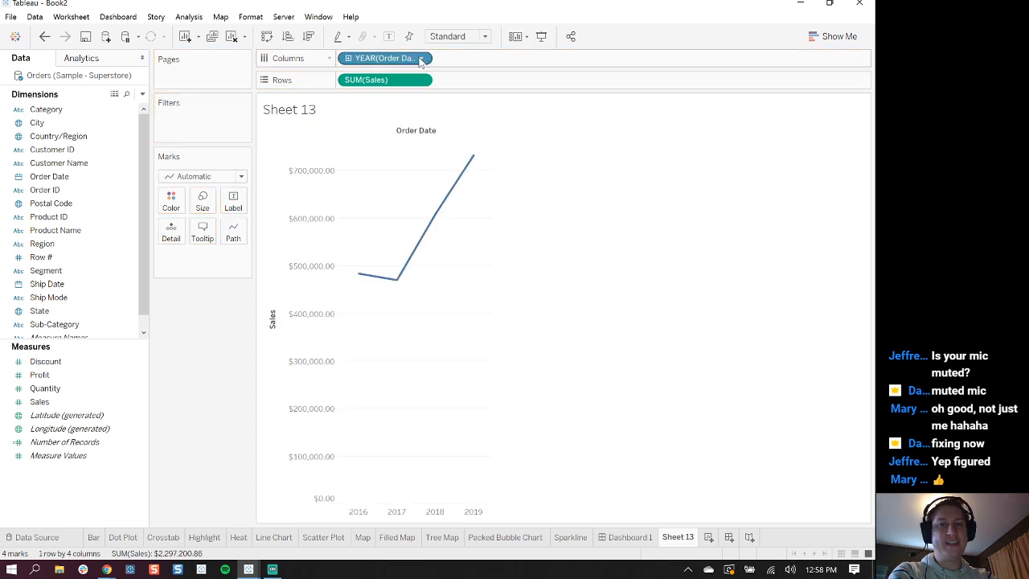
{"action": "left_click", "coordinate": [425, 59]}
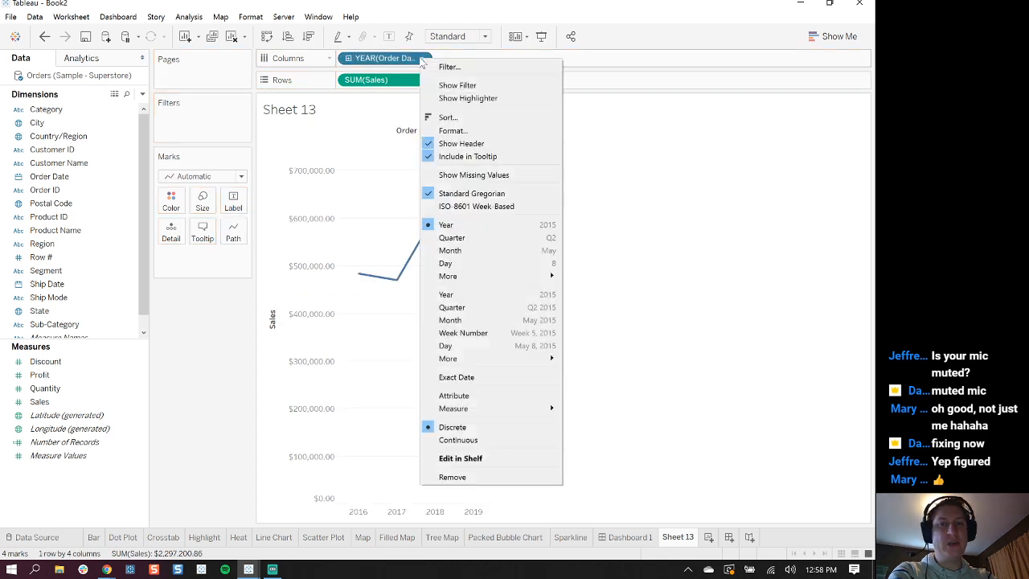
{"action": "left_click", "coordinate": [475, 322]}
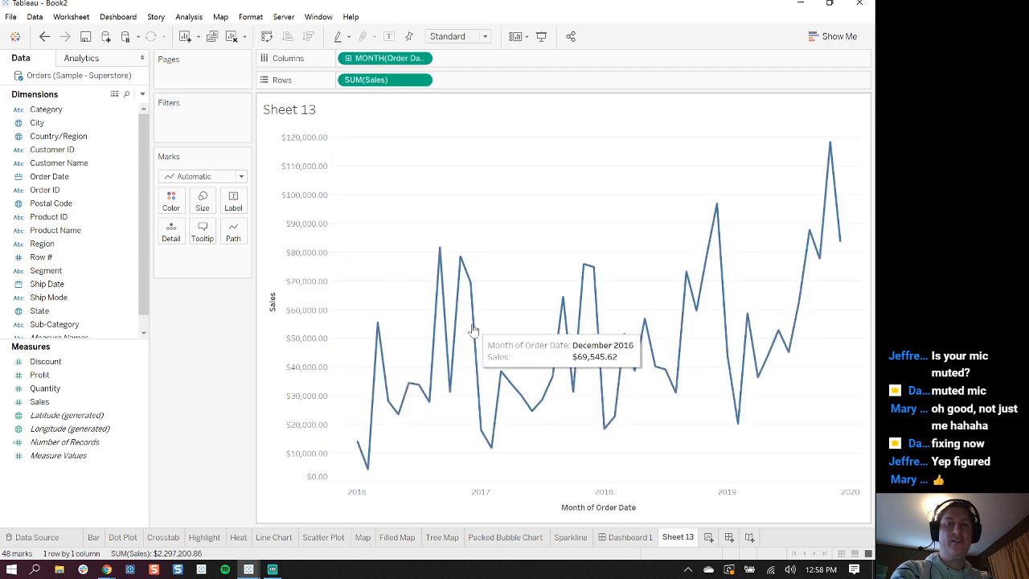
{"action": "left_click_drag", "start_coordinate": [42, 109], "coordinate": [337, 80]}
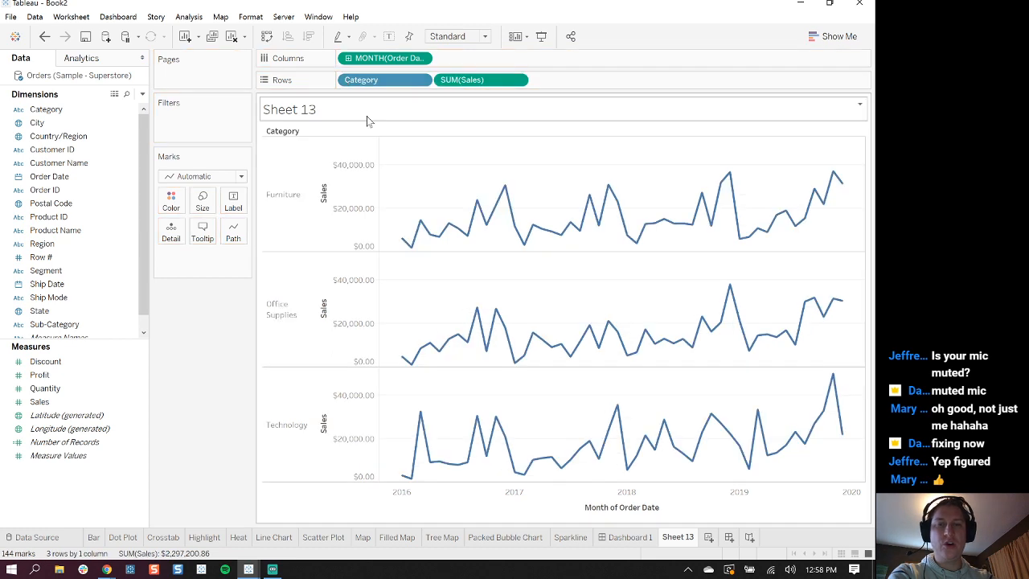
Hide the Sales and Month of Order Date axes on the new sheet and add a trend line
{"action": "right_click", "coordinate": [357, 191]}
{"action": "left_click", "coordinate": [397, 260]}
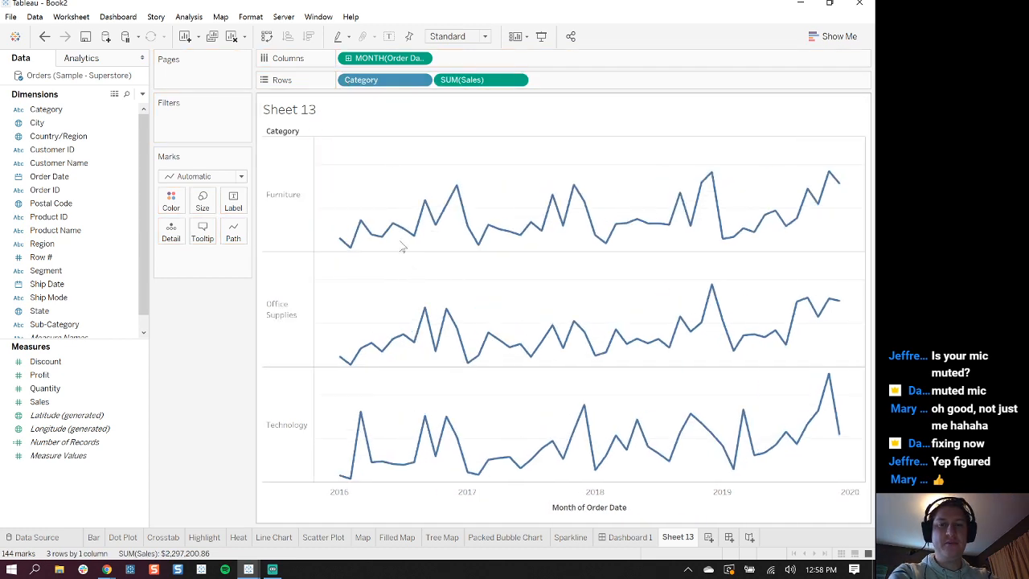
{"action": "right_click", "coordinate": [469, 512]}
{"action": "left_click", "coordinate": [508, 483]}
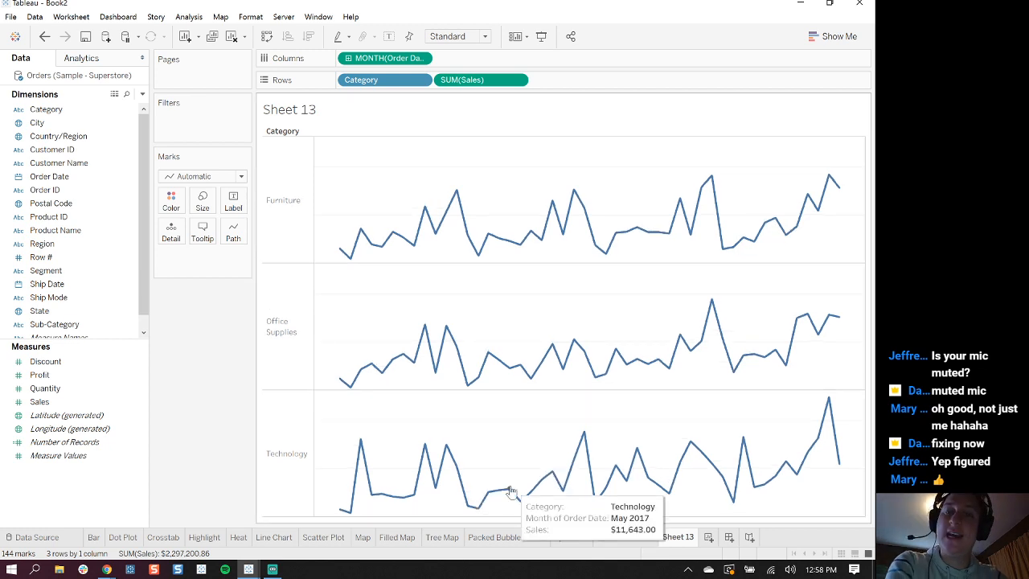
{"action": "left_click", "coordinate": [94, 60]}
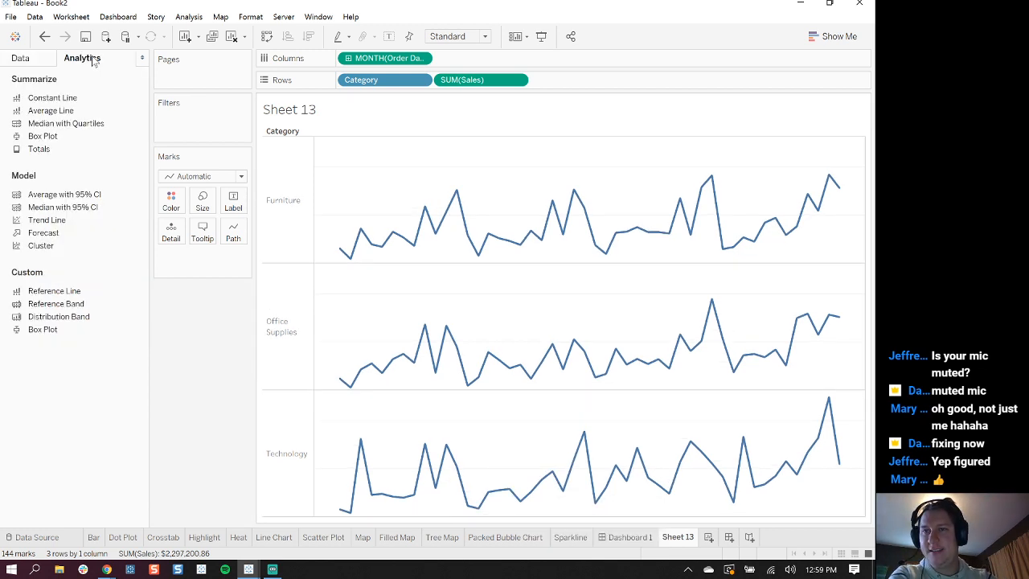
{"action": "left_click_drag", "start_coordinate": [47, 219], "coordinate": [393, 164]}
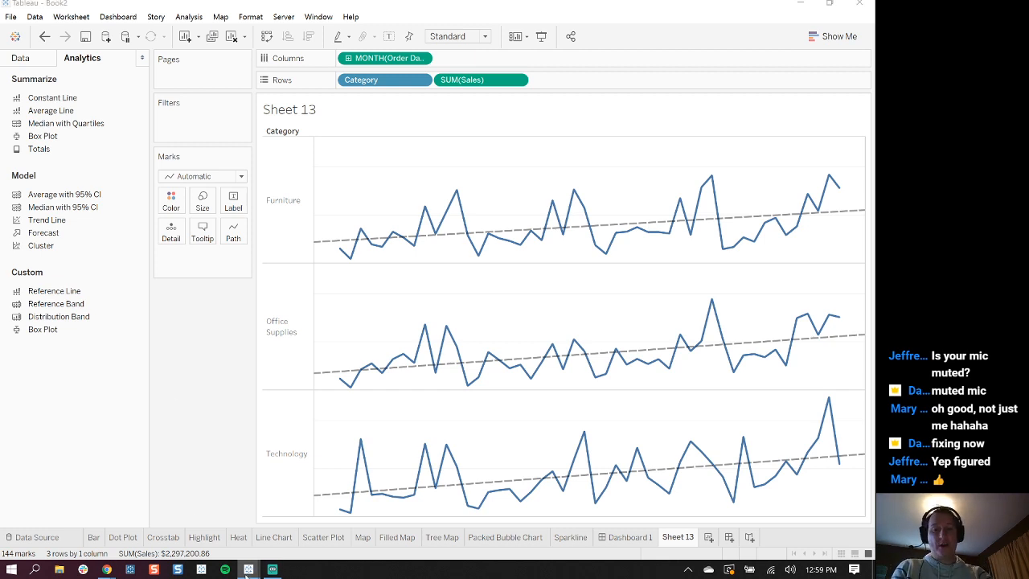
Switch to the TableauEssentialCharts_v10.5 workbook and open the Practice: Sparkline Small Multiple sheet
{"action": "mouse_move", "coordinate": [248, 569]}
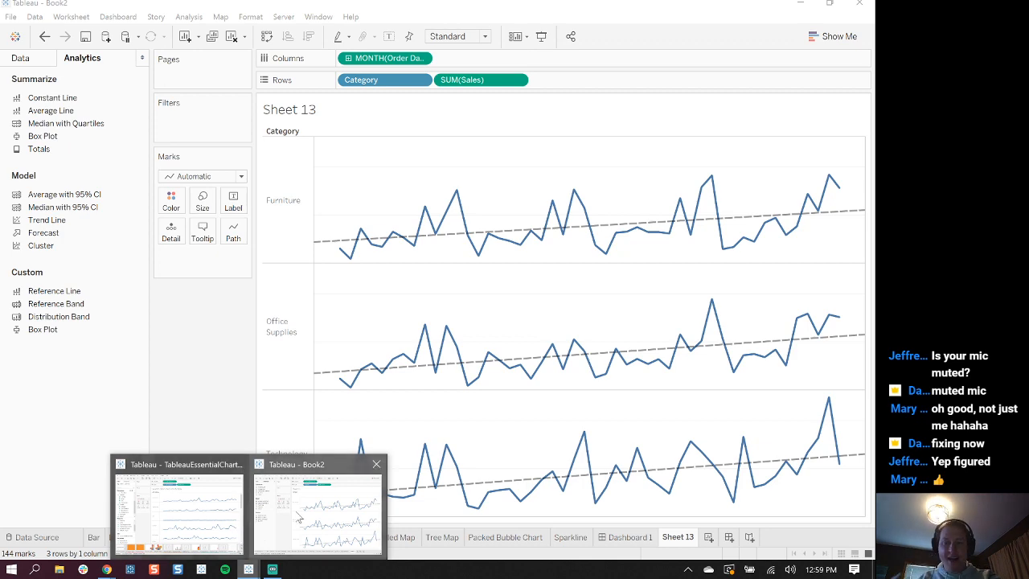
{"action": "left_click", "coordinate": [184, 490]}
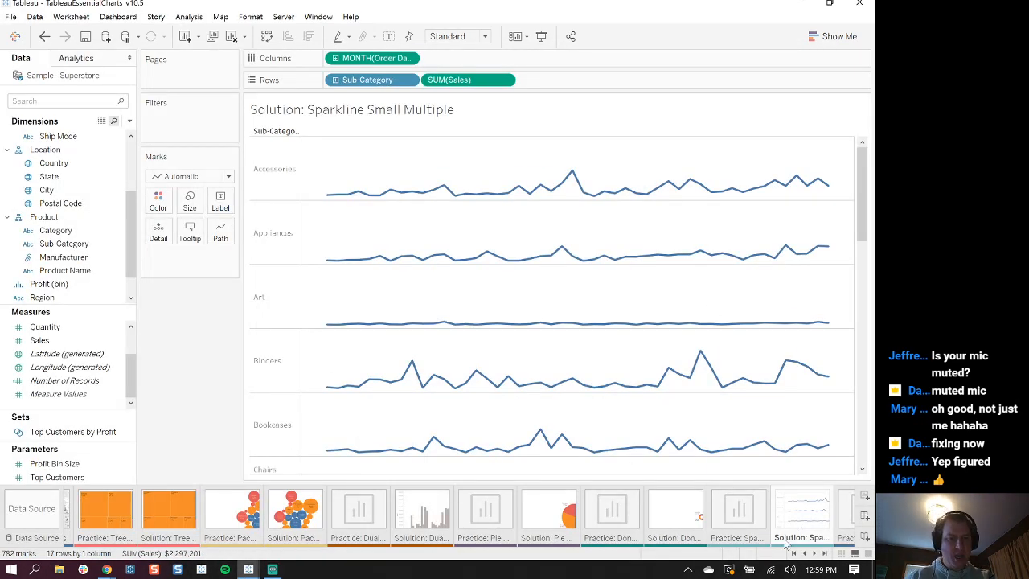
{"action": "left_click", "coordinate": [716, 506]}
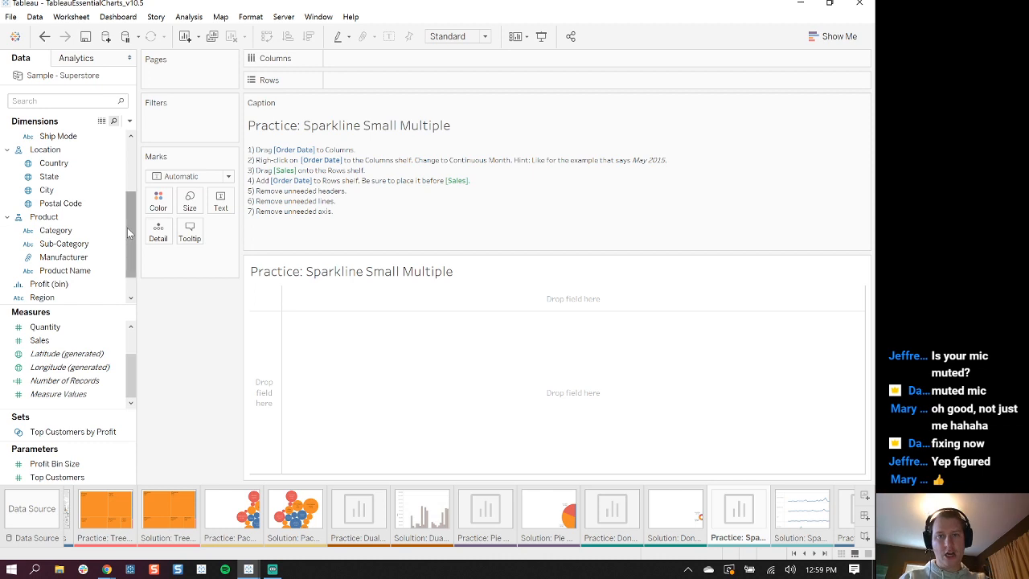
Place Order Date on the practice sheet's Columns as continuous Month and Sales on Rows
{"action": "scroll", "coordinate": [126, 221], "scroll_direction": "up", "scroll_amount": 3}
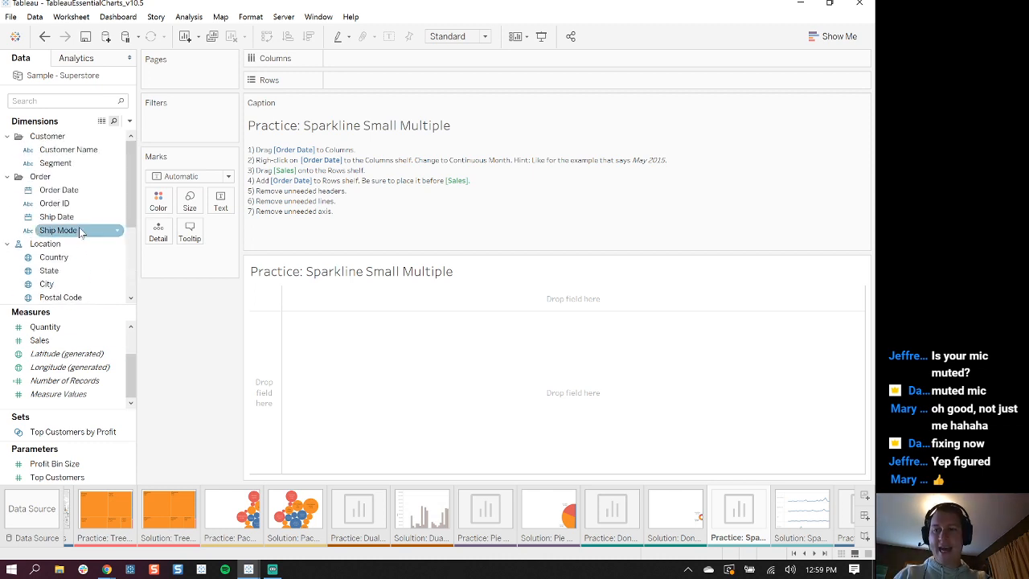
{"action": "left_click_drag", "start_coordinate": [58, 189], "coordinate": [376, 58]}
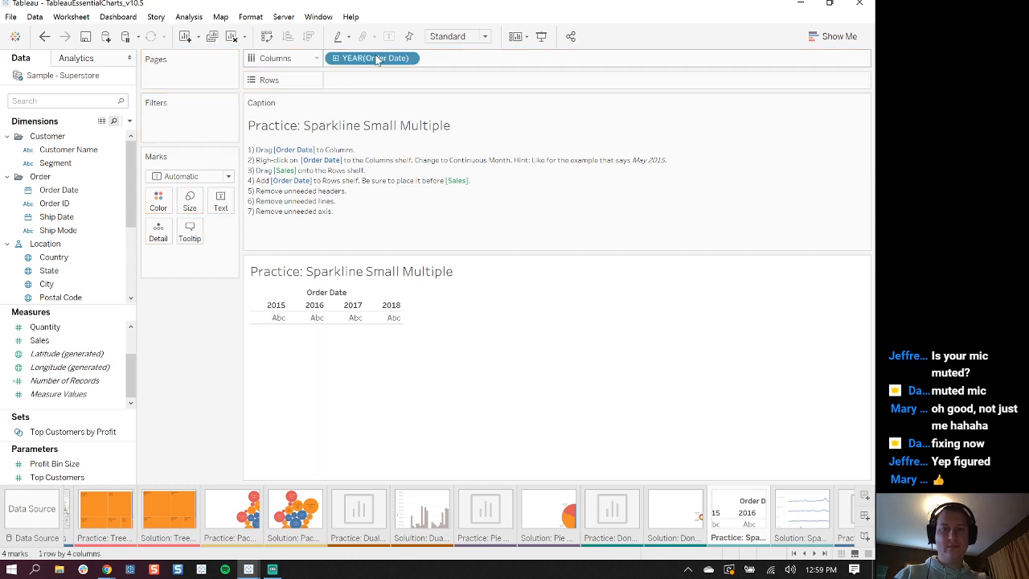
{"action": "left_click", "coordinate": [407, 61]}
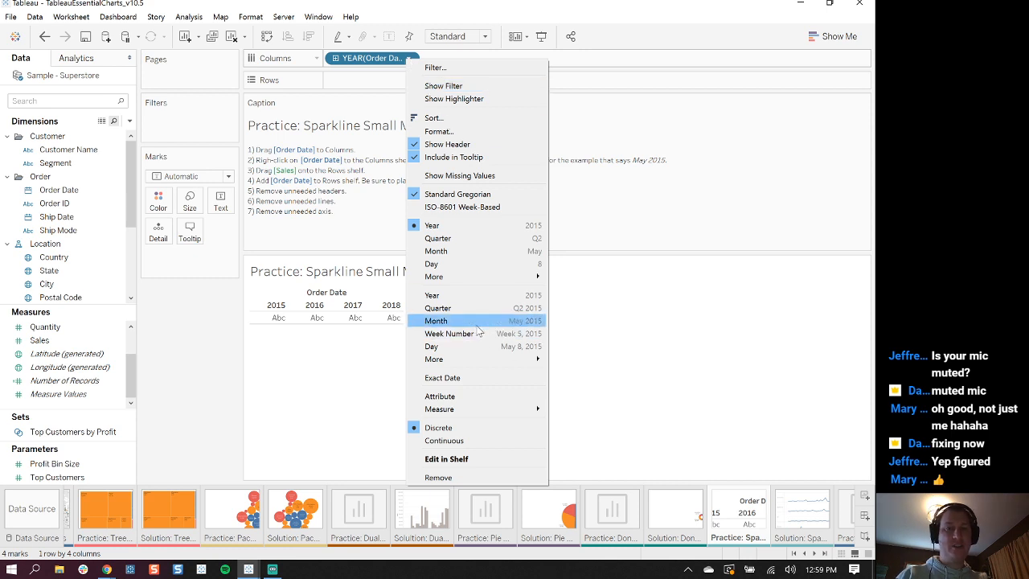
{"action": "left_click", "coordinate": [438, 321]}
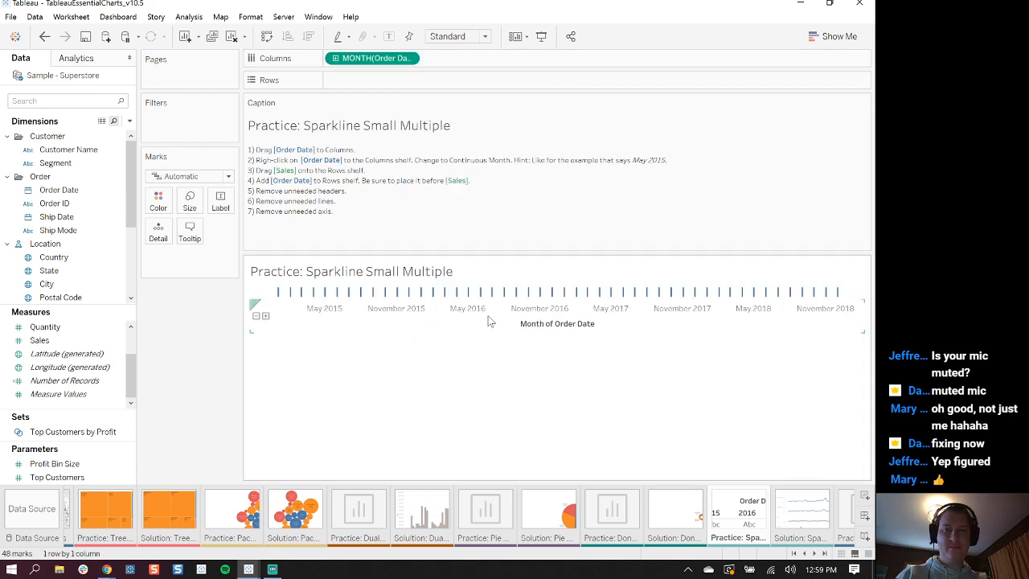
{"action": "left_click", "coordinate": [75, 327]}
{"action": "left_click_drag", "start_coordinate": [76, 340], "coordinate": [388, 83]}
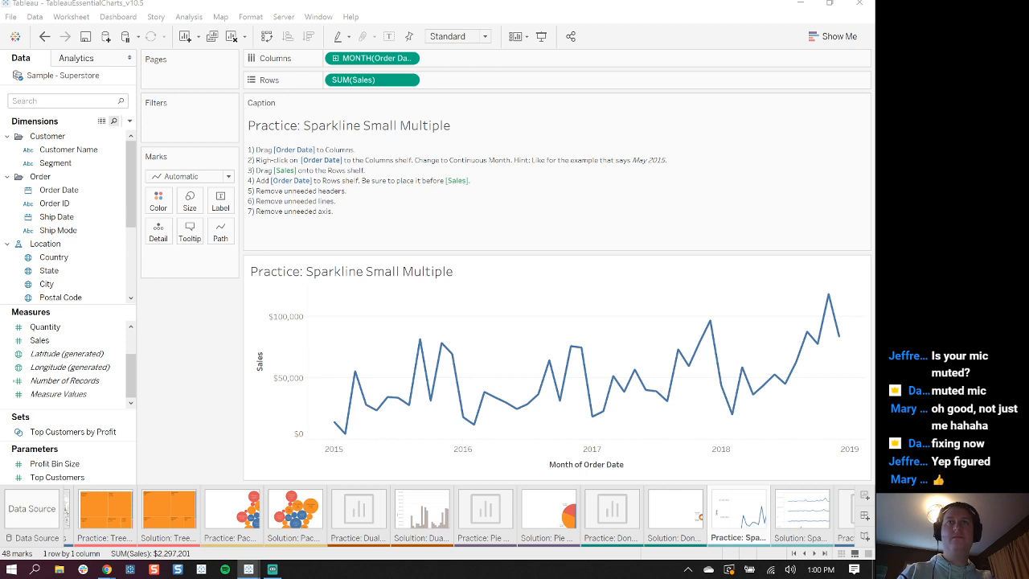
Change the field in the caption's step 4 to [Sub-Category] and add Sub-Category to Rows before Sales
{"action": "left_click", "coordinate": [207, 498]}
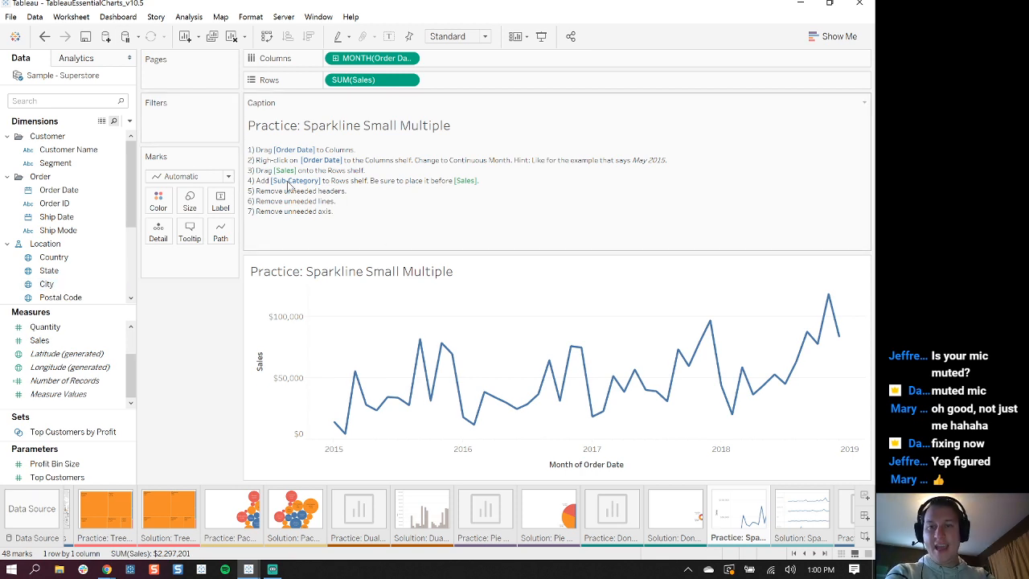
{"action": "mouse_move", "coordinate": [127, 174]}
{"action": "left_mouse_down"}
{"action": "mouse_move", "coordinate": [126, 245]}
{"action": "mouse_move", "coordinate": [126, 175]}
{"action": "left_mouse_up"}
{"action": "left_click_drag", "start_coordinate": [128, 183], "coordinate": [128, 235]}
{"action": "left_click_drag", "start_coordinate": [64, 243], "coordinate": [335, 83]}
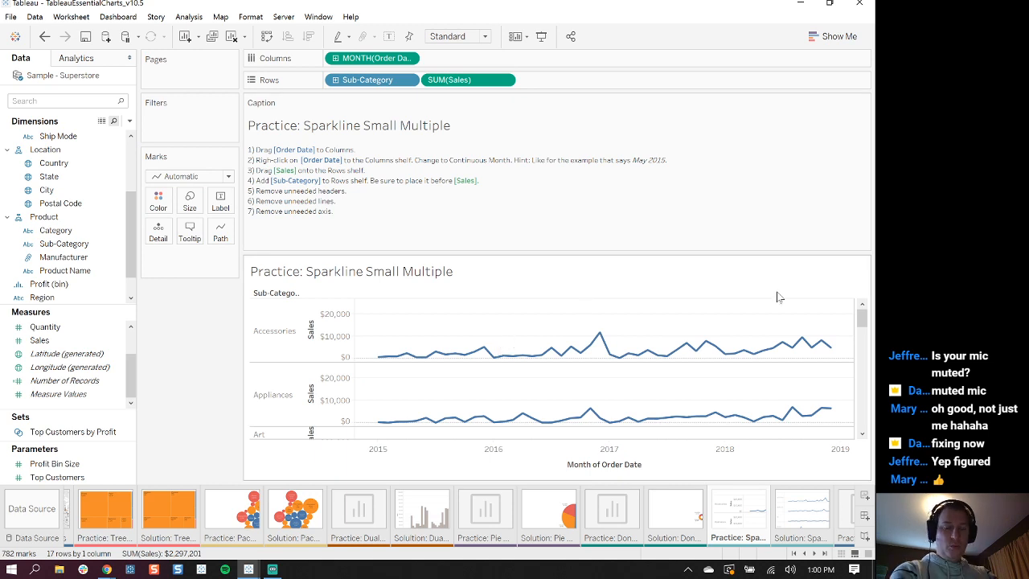
Hide the Sales and Month of Order Date axes on the practice sparkline sheet and look over the sub-category rows
{"action": "right_click", "coordinate": [338, 318]}
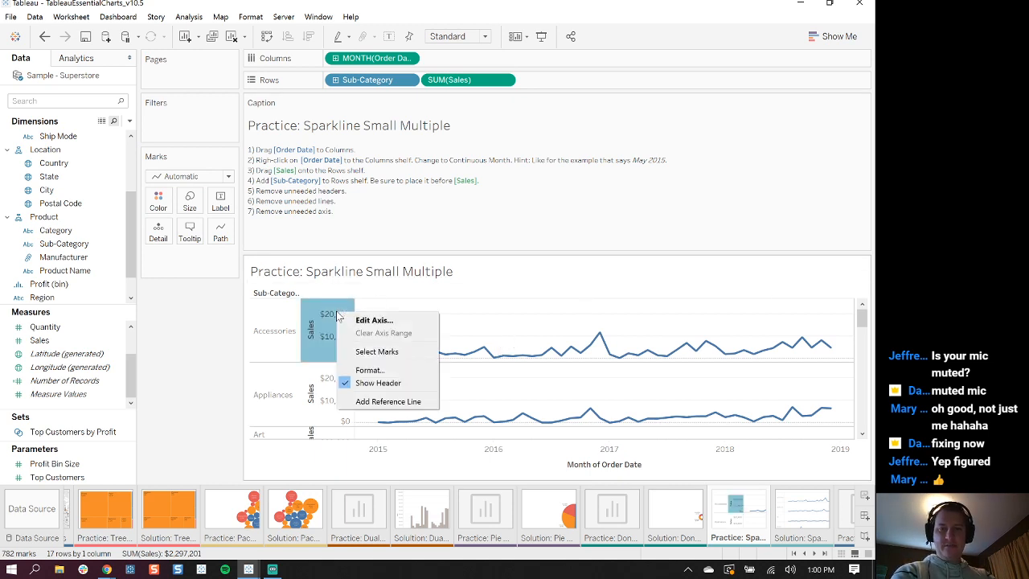
{"action": "left_click", "coordinate": [384, 383]}
{"action": "scroll", "coordinate": [413, 317], "scroll_direction": "down", "scroll_amount": 10}
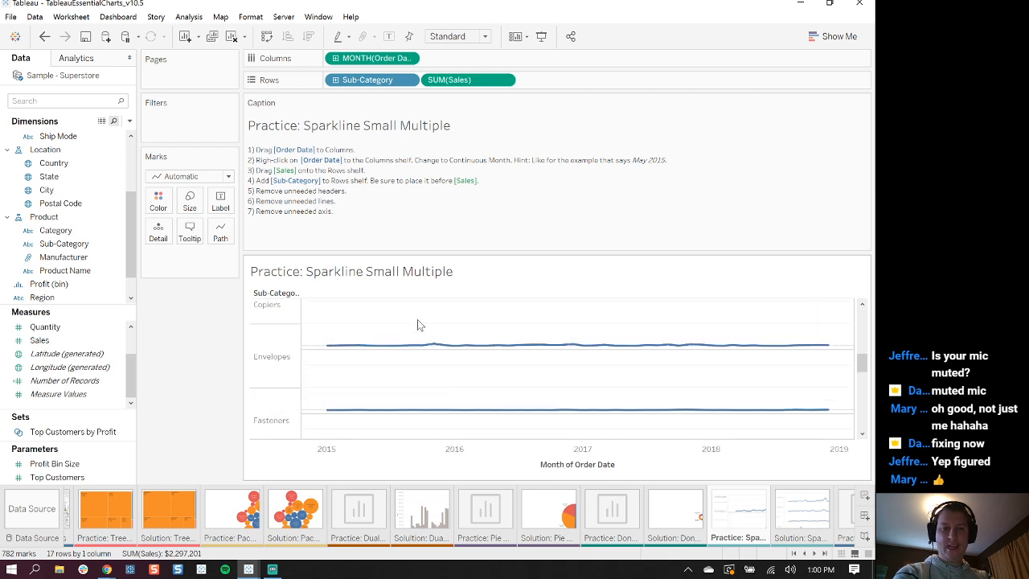
{"action": "right_click", "coordinate": [429, 464]}
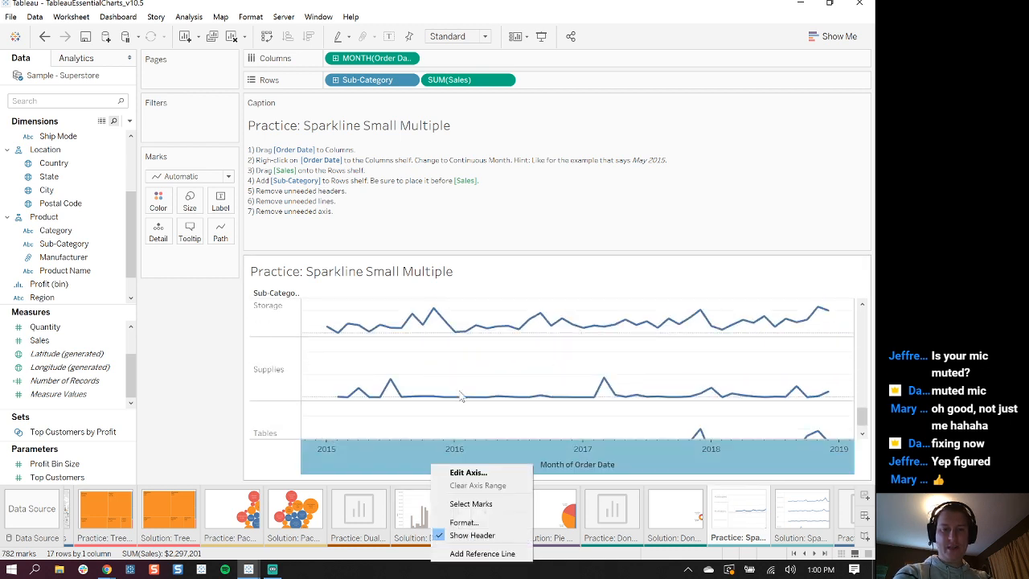
{"action": "left_click", "coordinate": [473, 549]}
{"action": "scroll", "coordinate": [383, 389], "scroll_direction": "up", "scroll_amount": 10}
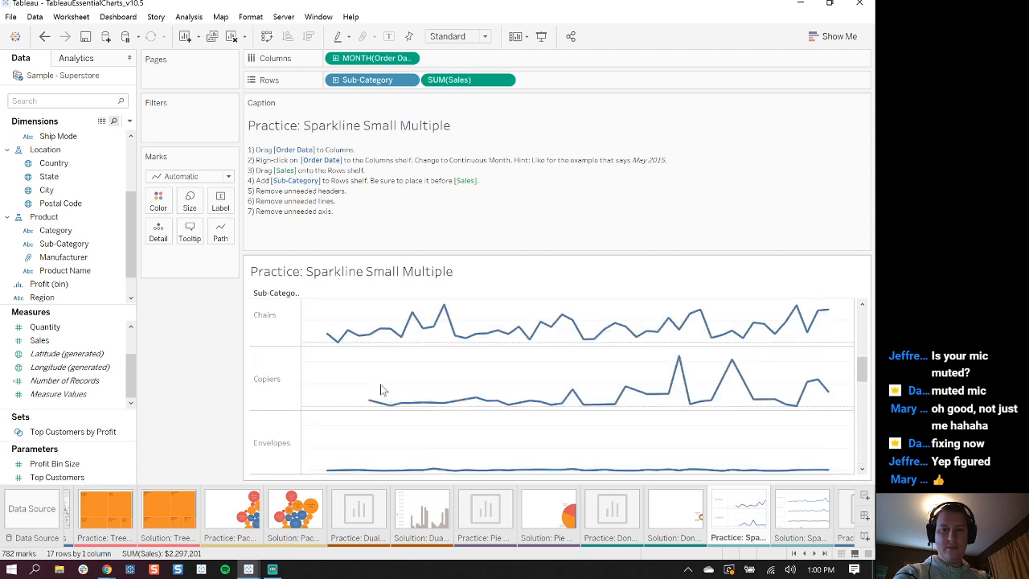
{"action": "scroll", "coordinate": [382, 390], "scroll_direction": "up", "scroll_amount": 1}
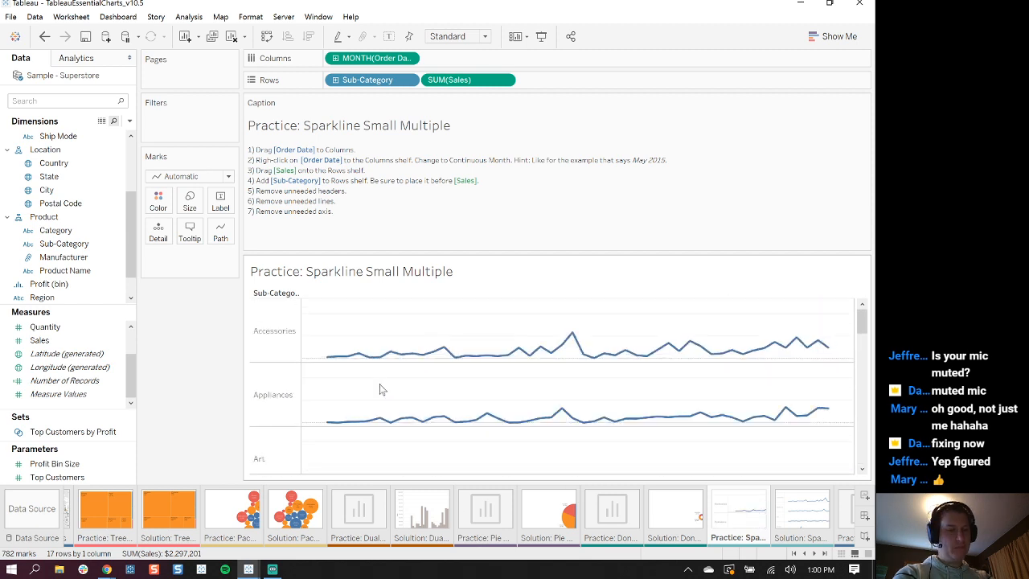
Create a new dashboard, add the Practice: Sparkline Small Multiple sheet to it, and size the sheet as a tall, narrow column showing all sub-categories
{"action": "scroll", "coordinate": [825, 510], "scroll_direction": "down", "scroll_amount": 3}
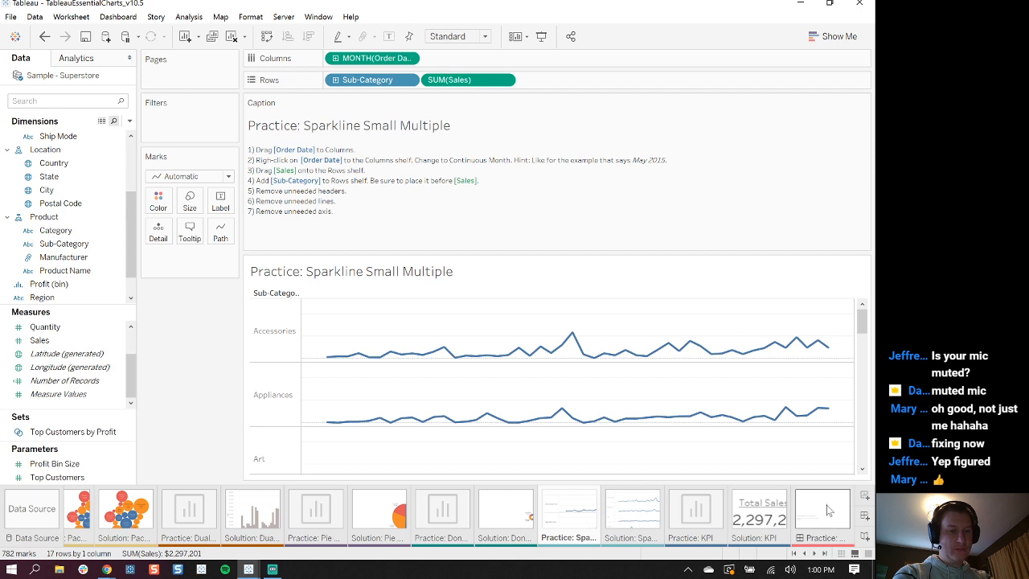
{"action": "left_click", "coordinate": [864, 516]}
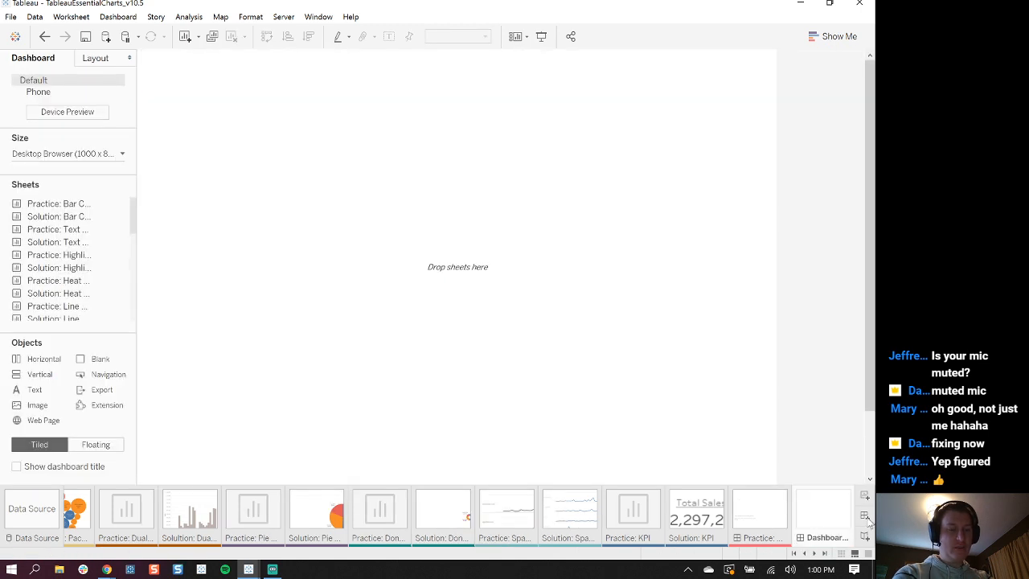
{"action": "left_click_drag", "start_coordinate": [134, 227], "coordinate": [140, 306]}
{"action": "left_click_drag", "start_coordinate": [65, 283], "coordinate": [154, 80]}
{"action": "left_click_drag", "start_coordinate": [372, 229], "coordinate": [352, 452]}
{"action": "left_click", "coordinate": [511, 278]}
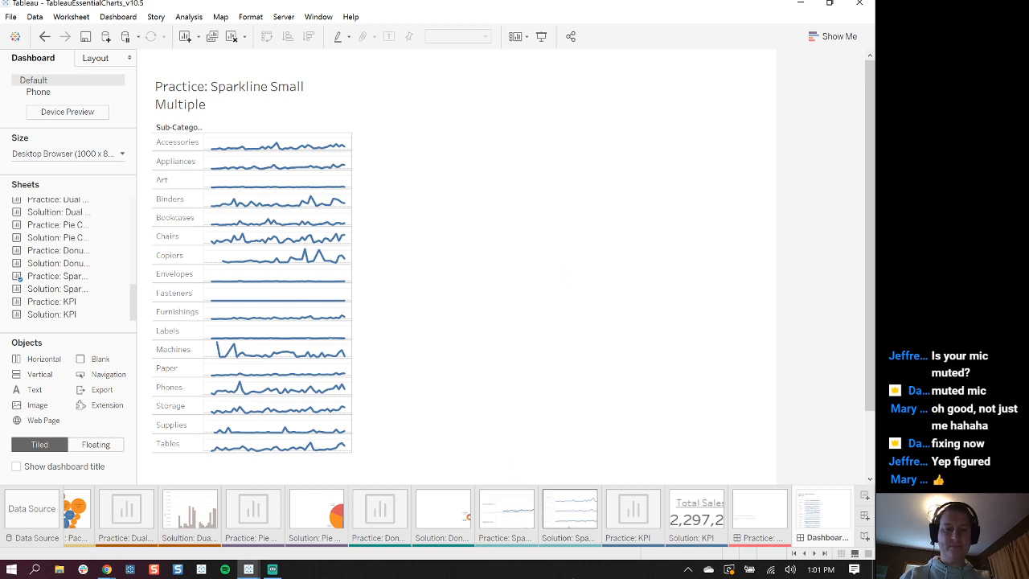
Return to the Practice: Sparkline Small Multiple sheet and add a trend line to its sparklines
{"action": "left_click", "coordinate": [528, 521]}
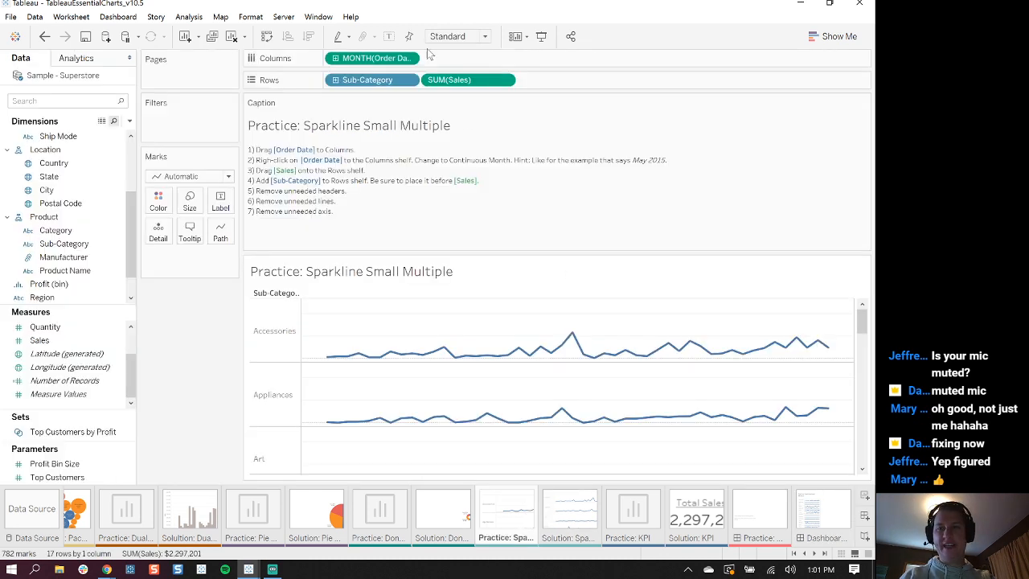
{"action": "left_click", "coordinate": [96, 58]}
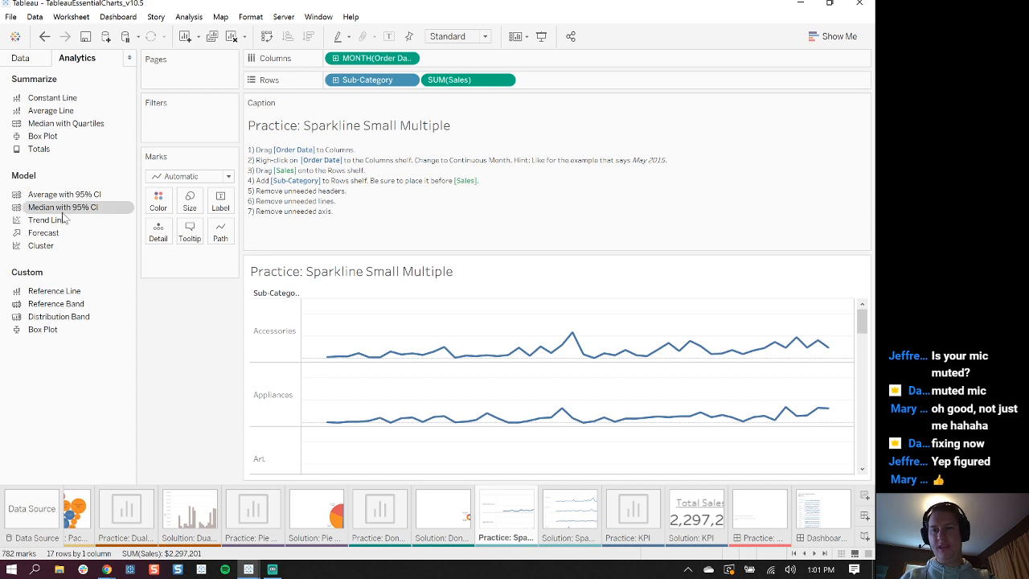
{"action": "left_click_drag", "start_coordinate": [47, 222], "coordinate": [379, 307]}
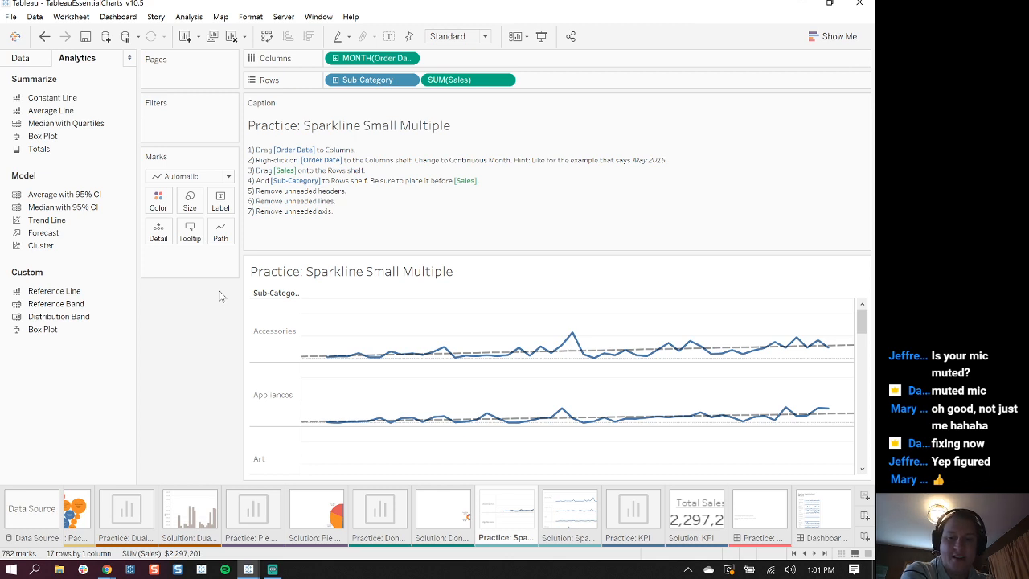
Switch to the Book2 workbook and add a new worksheet named Dual Axis
{"action": "mouse_move", "coordinate": [249, 567]}
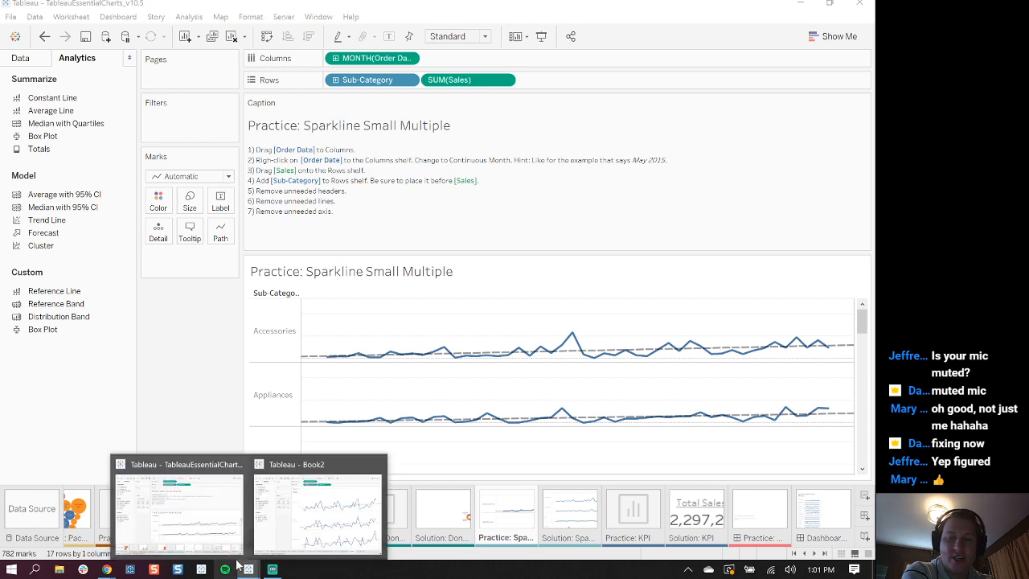
{"action": "left_click", "coordinate": [273, 550]}
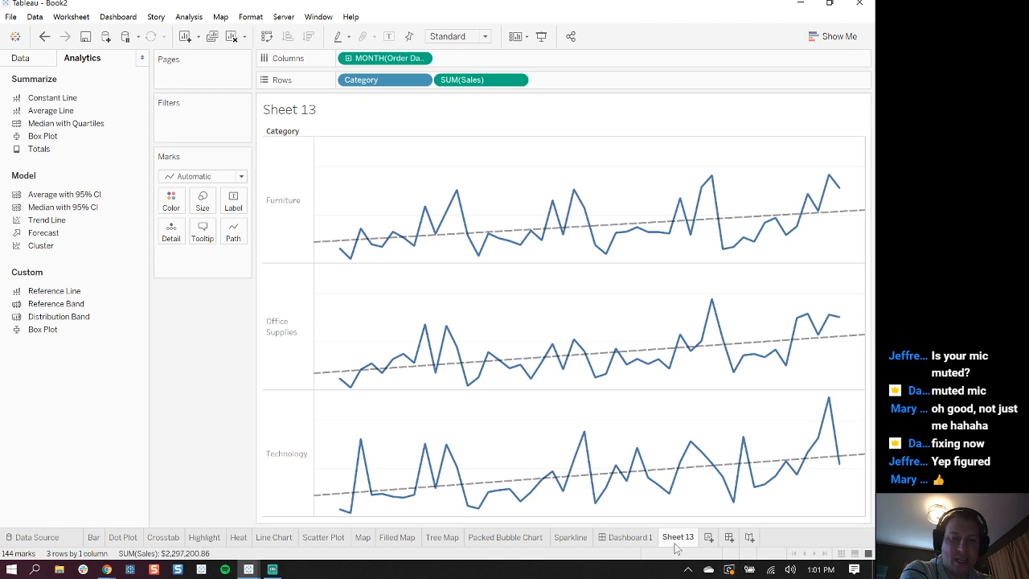
{"action": "double_click", "coordinate": [675, 537]}
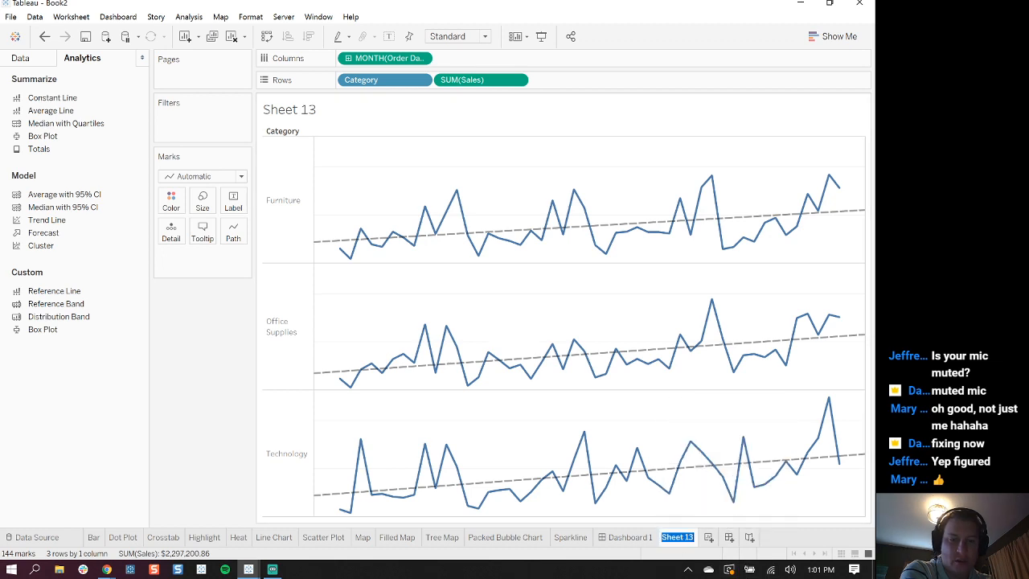
{"action": "left_click", "coordinate": [791, 541]}
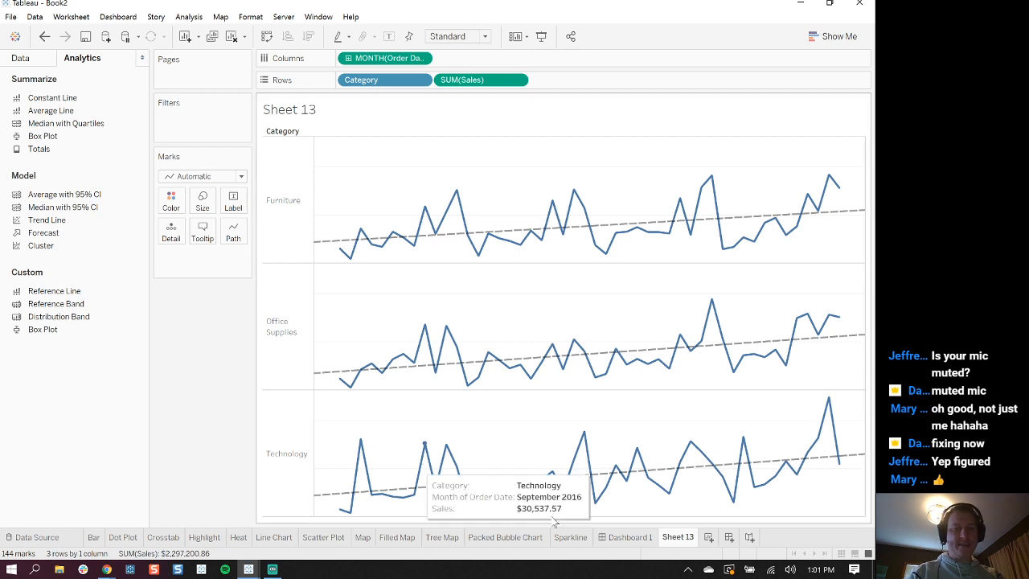
{"action": "left_click", "coordinate": [710, 544]}
{"action": "double_click", "coordinate": [720, 541]}
{"action": "type", "text": "Dual Axis"}
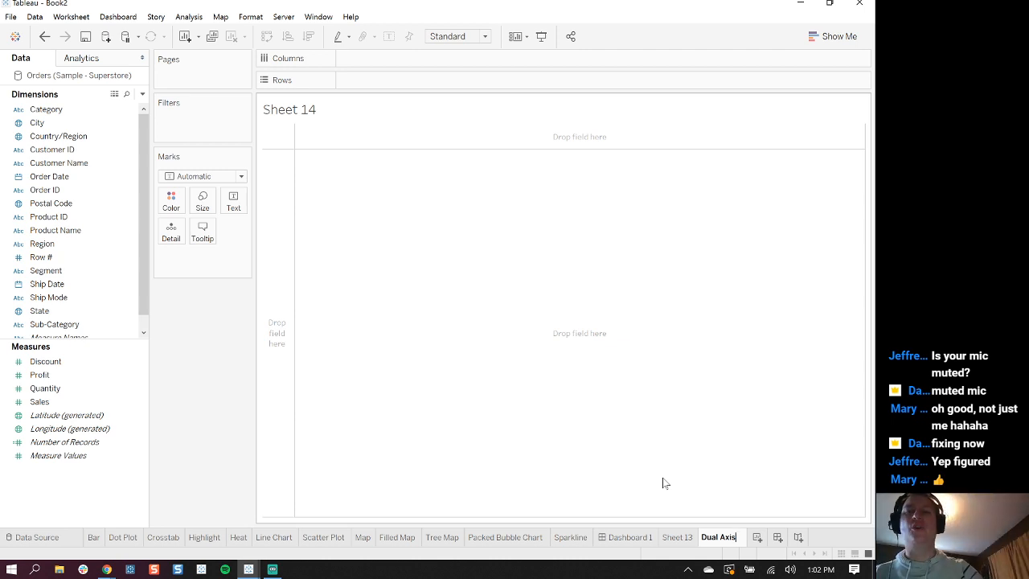
Plot Sales as rows against Order Date as columns, with the date set to continuous Month
{"action": "left_click", "coordinate": [70, 178]}
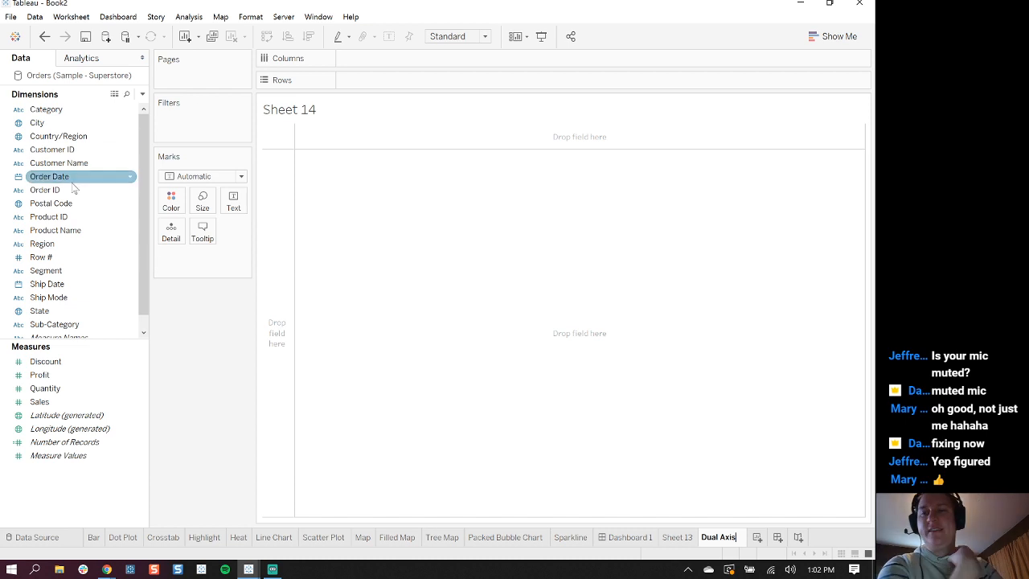
{"action": "left_click_drag", "start_coordinate": [55, 180], "coordinate": [378, 65]}
{"action": "left_click", "coordinate": [422, 58]}
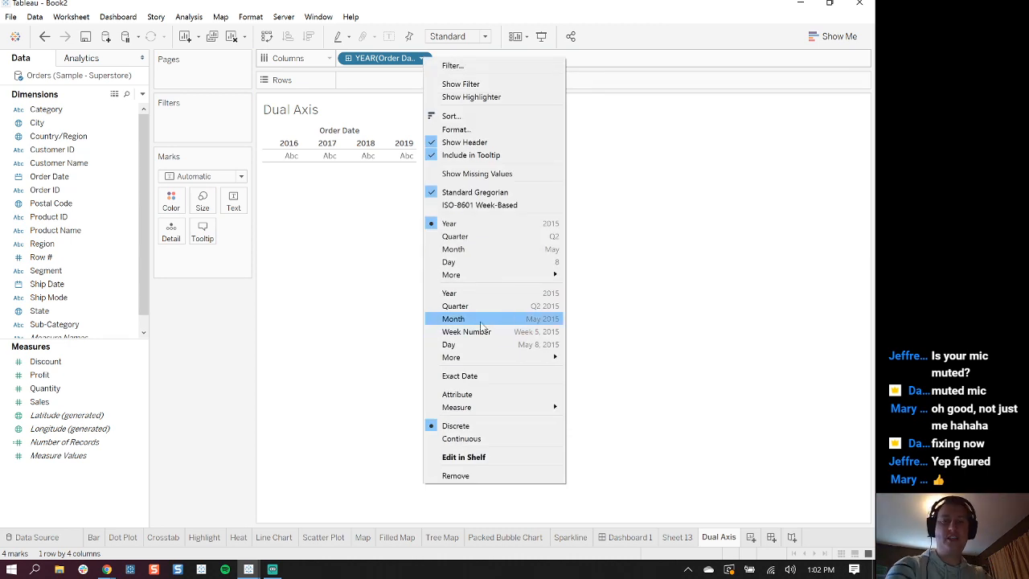
{"action": "left_click", "coordinate": [481, 323]}
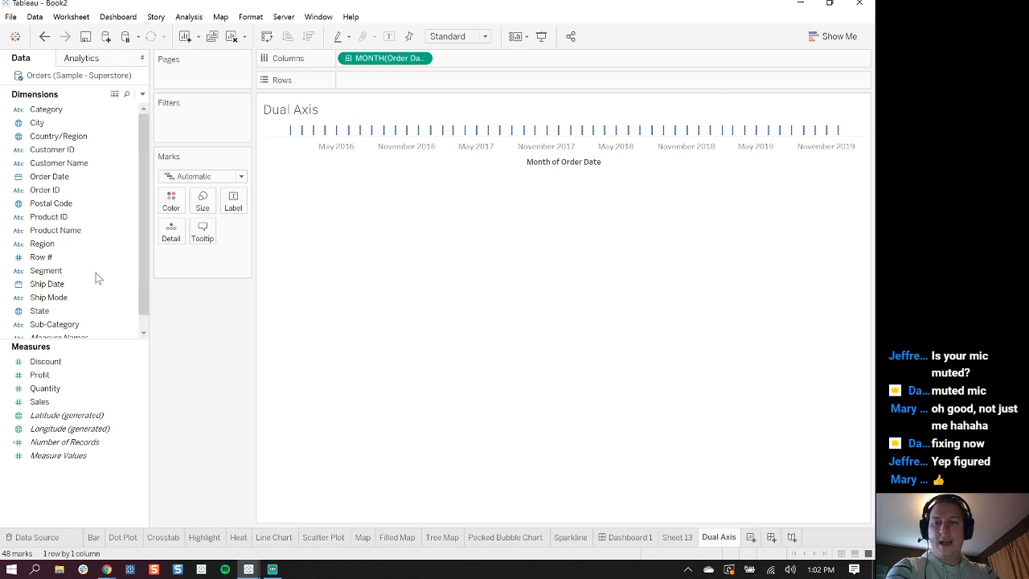
{"action": "left_click_drag", "start_coordinate": [39, 401], "coordinate": [359, 78]}
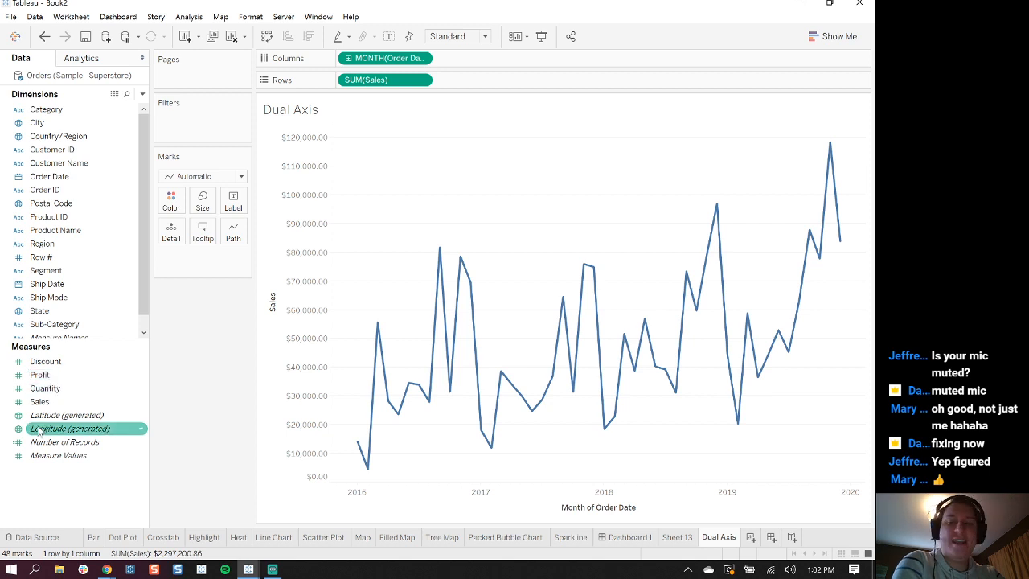
Try adding Profit as a secondary axis on the Sales line chart, and undo it
{"action": "left_click", "coordinate": [42, 380]}
{"action": "left_click_drag", "start_coordinate": [41, 379], "coordinate": [859, 298]}
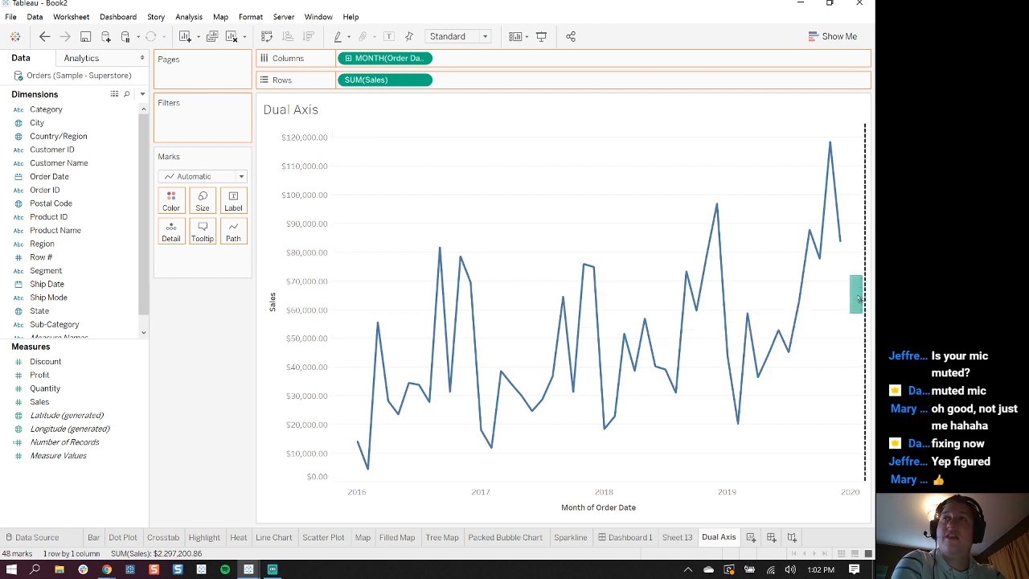
{"action": "left_click_drag", "start_coordinate": [859, 298], "coordinate": [859, 299]}
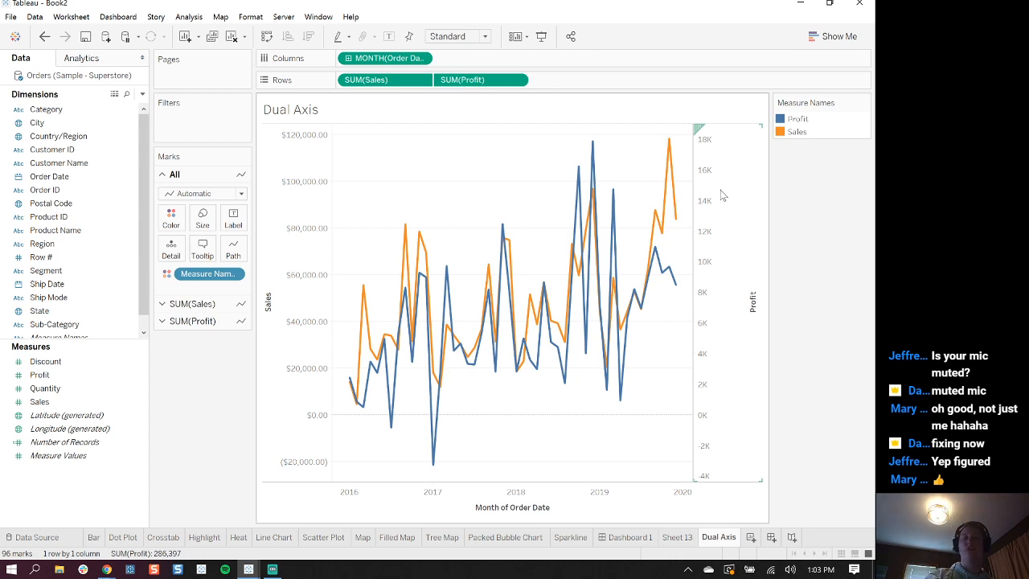
{"action": "key", "text": "ctrl+z"}
Add Profit as a second axis opposite Sales to make a dual-axis line chart
{"action": "left_click", "coordinate": [46, 386]}
{"action": "left_click_drag", "start_coordinate": [40, 374], "coordinate": [846, 288]}
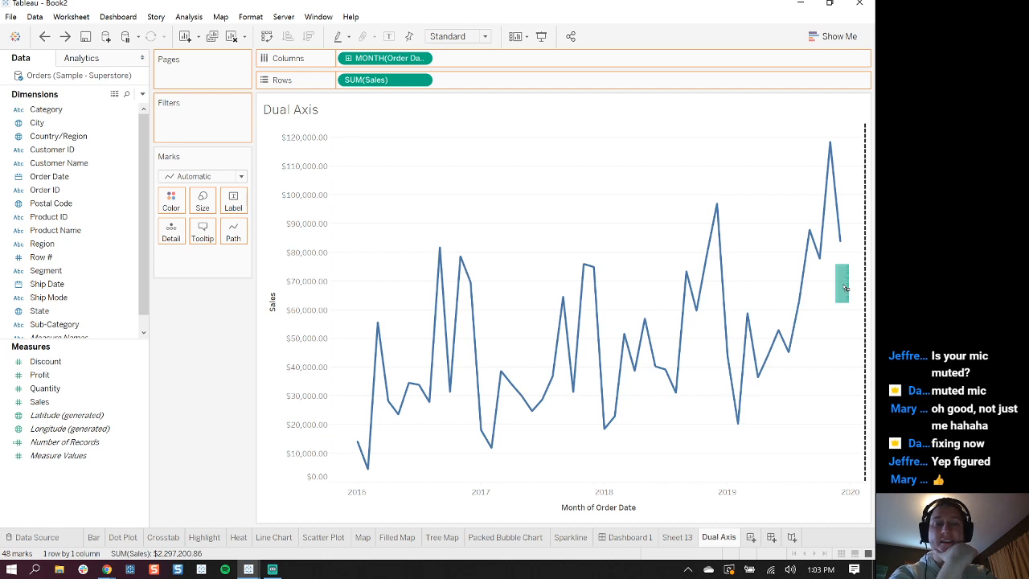
{"action": "left_click_drag", "start_coordinate": [845, 288], "coordinate": [851, 288]}
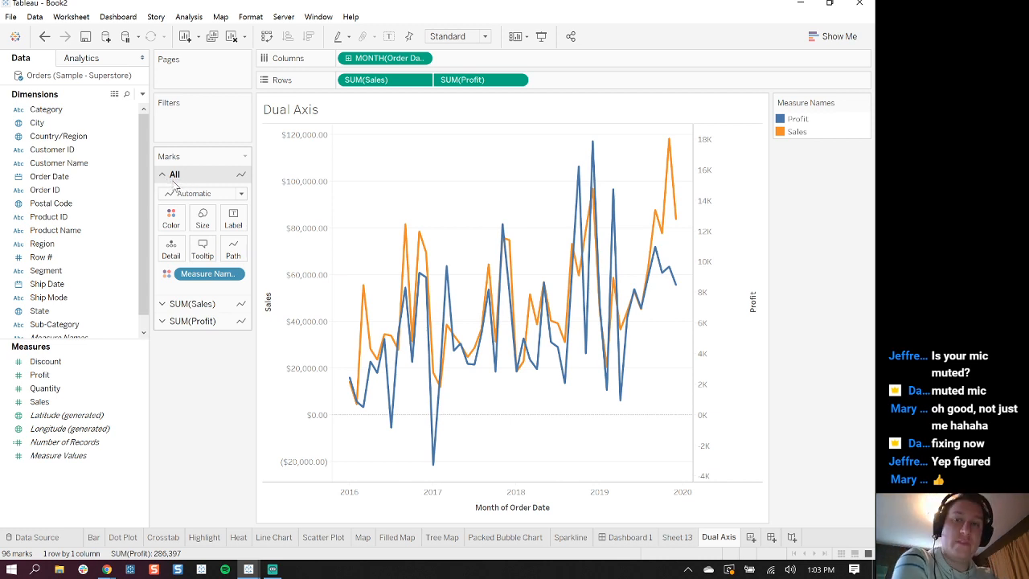
Set the Sales mark type to Bar and the Profit mark type to Line
{"action": "left_click", "coordinate": [196, 305]}
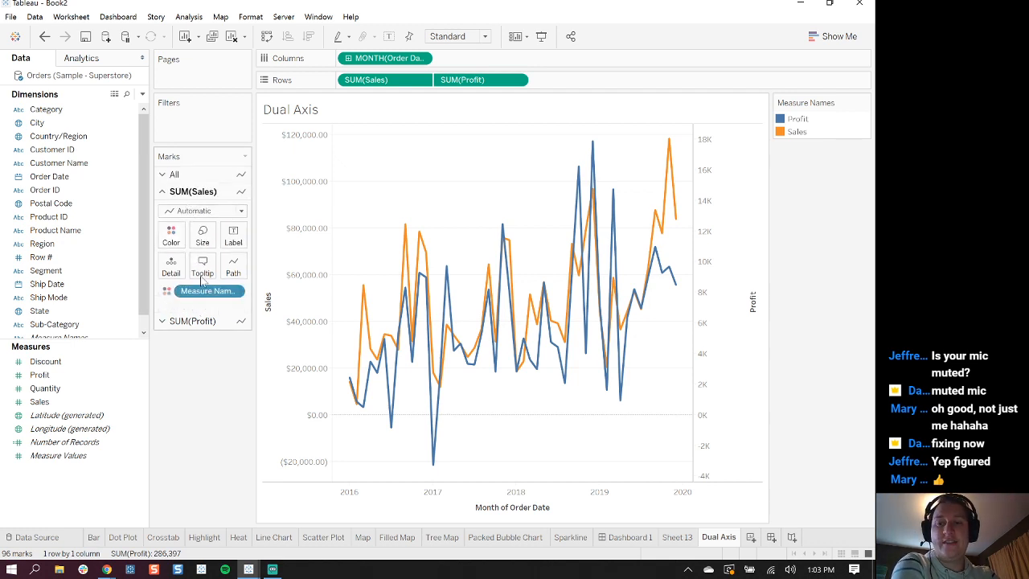
{"action": "left_click", "coordinate": [193, 322]}
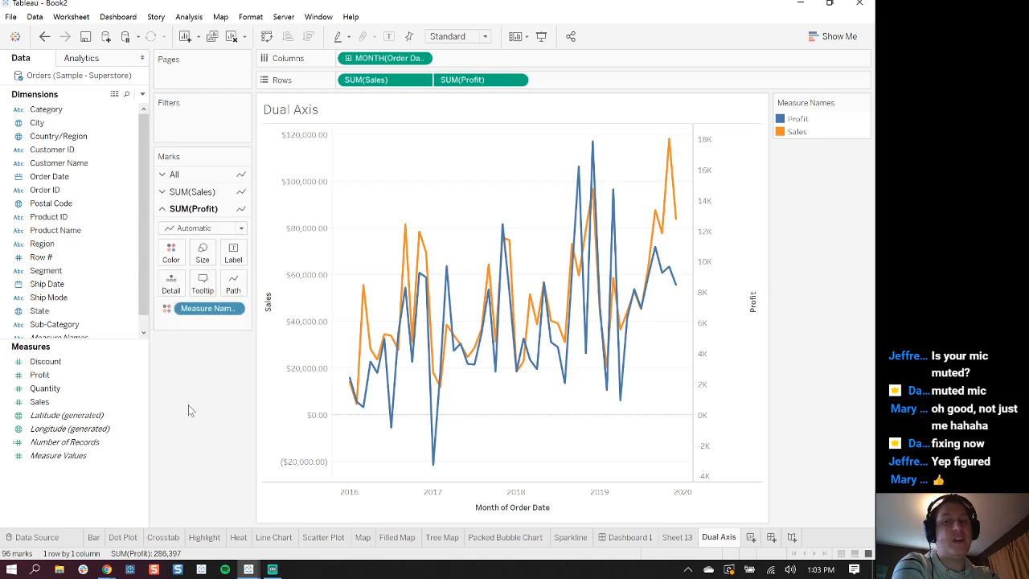
{"action": "left_click", "coordinate": [198, 193]}
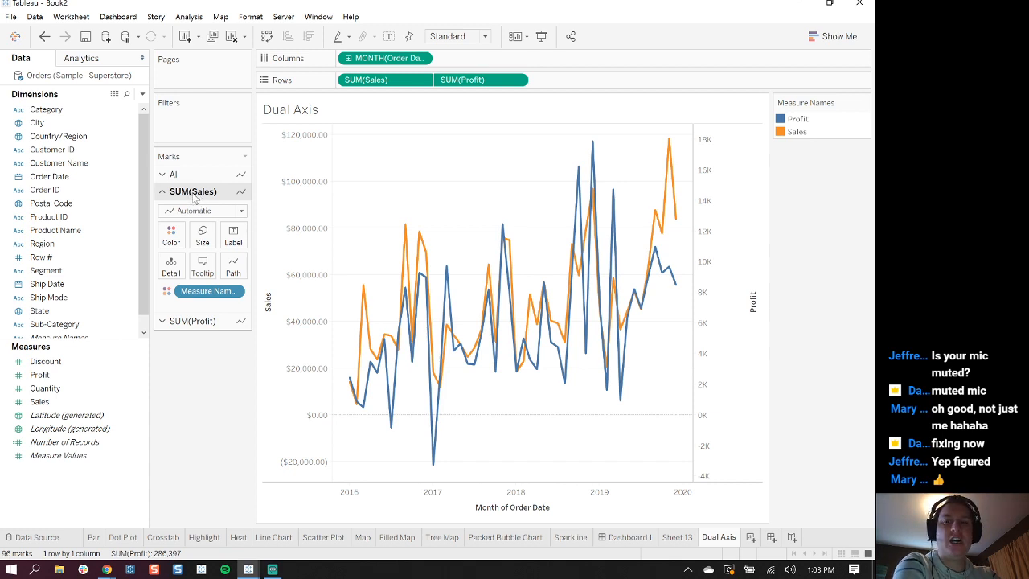
{"action": "left_click", "coordinate": [240, 210]}
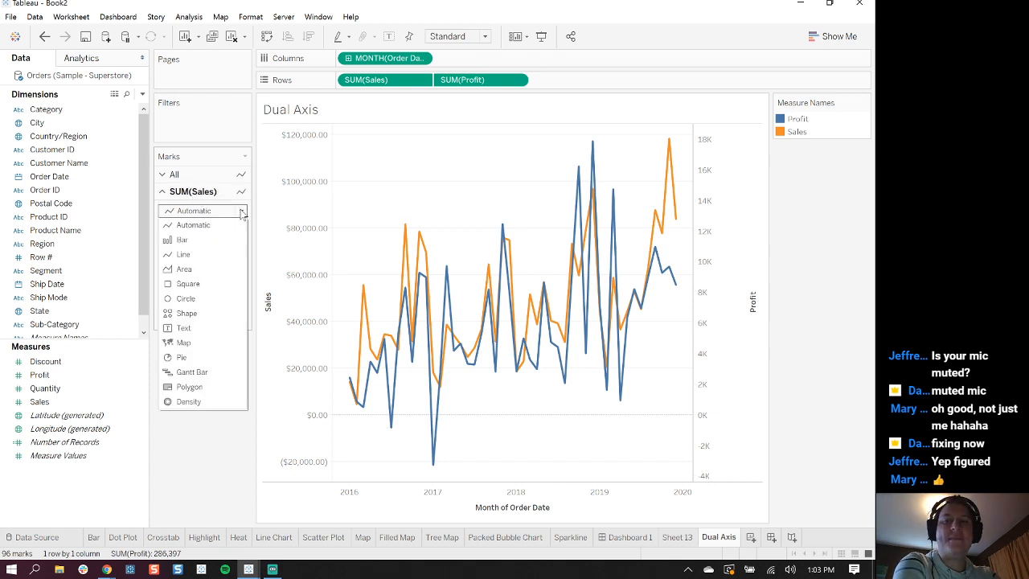
{"action": "left_click", "coordinate": [201, 239]}
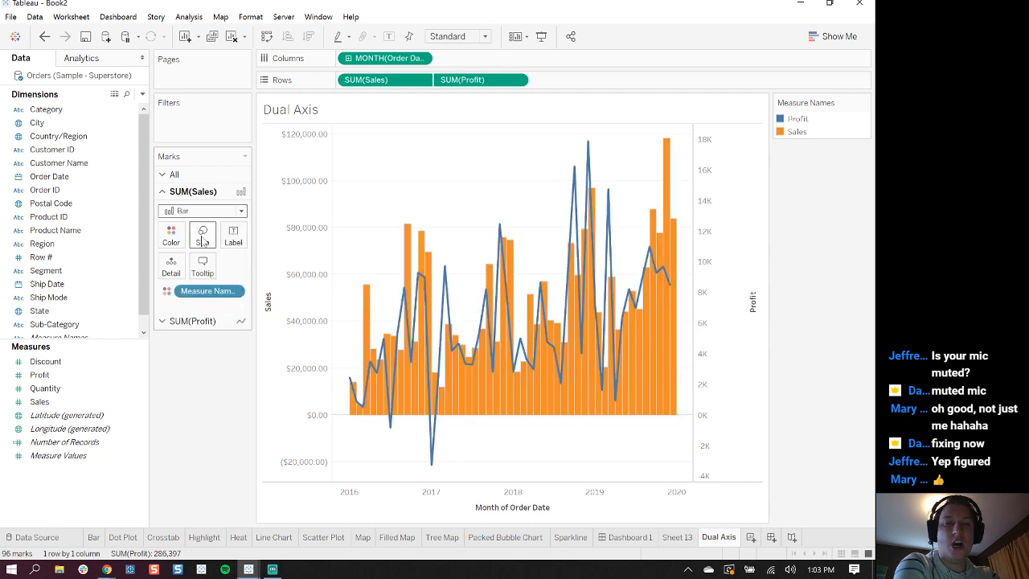
{"action": "left_click", "coordinate": [192, 320]}
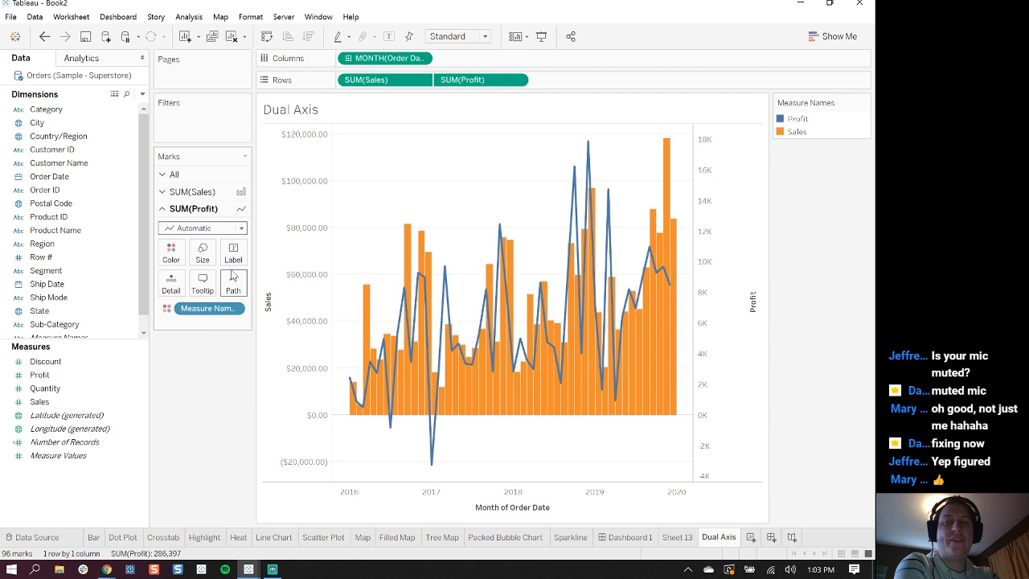
{"action": "left_click", "coordinate": [242, 230]}
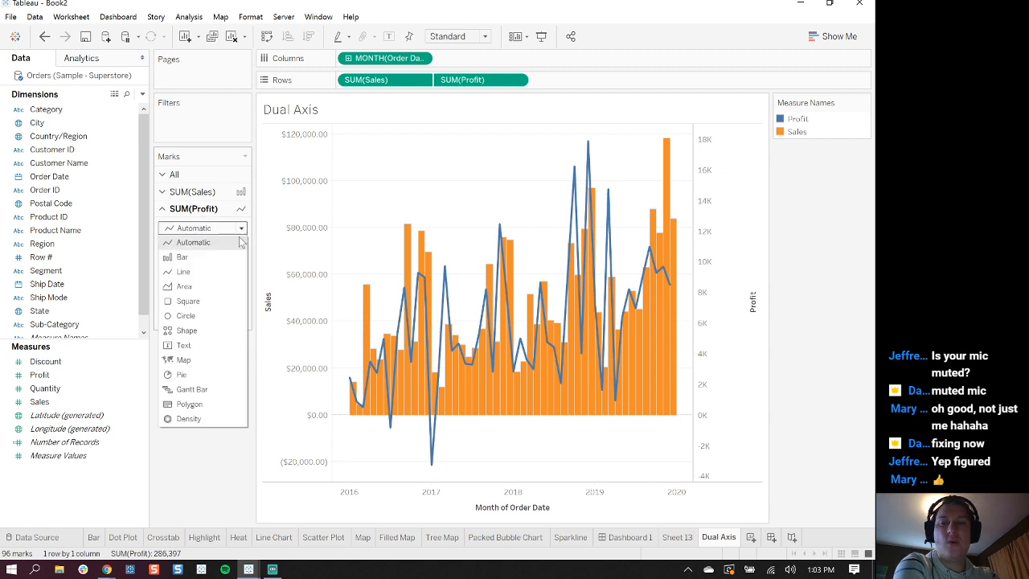
{"action": "left_click", "coordinate": [200, 274]}
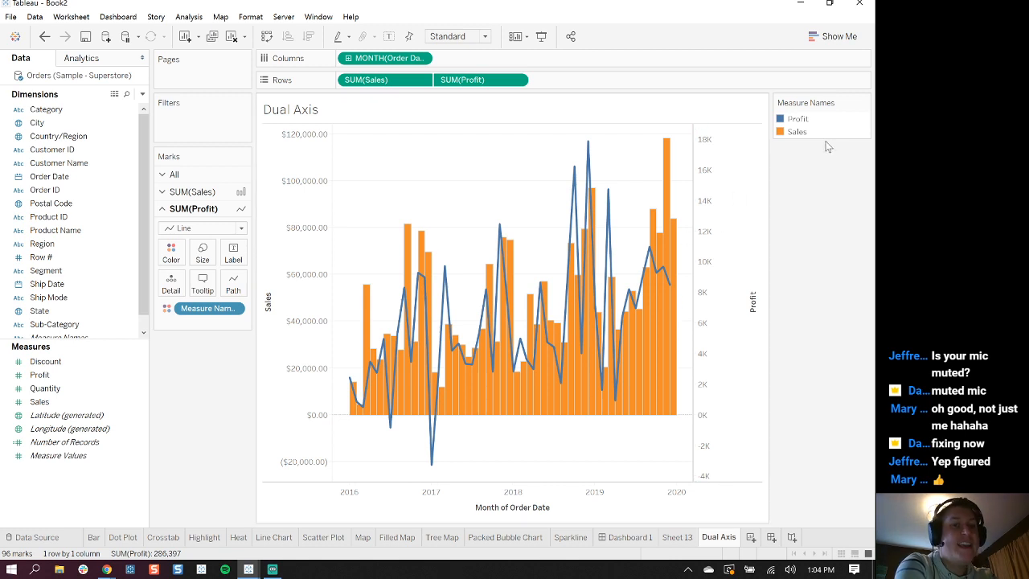
Synchronize the Profit axis with the Sales axis and hide the Profit axis header
{"action": "right_click", "coordinate": [727, 215]}
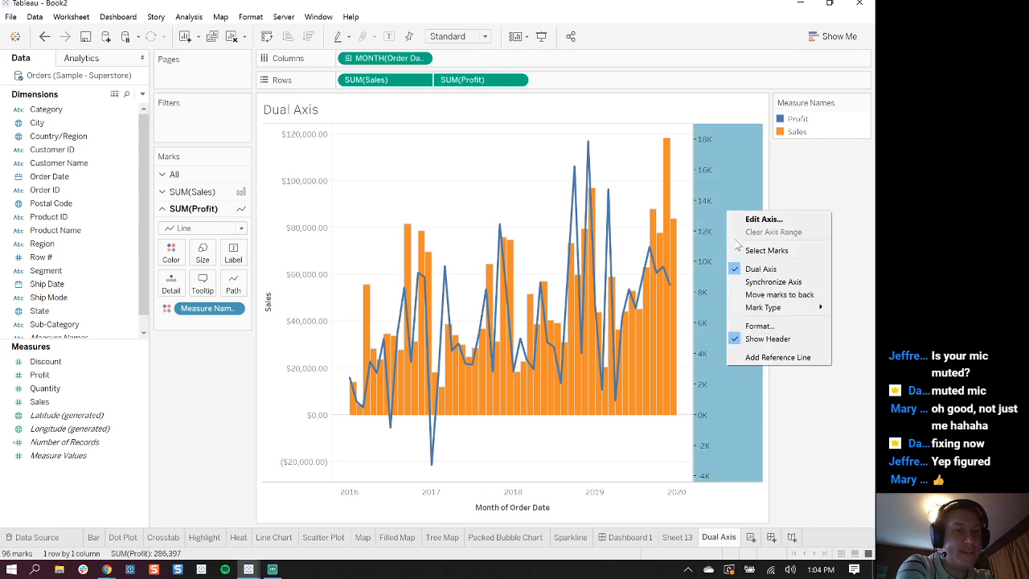
{"action": "left_click", "coordinate": [762, 282]}
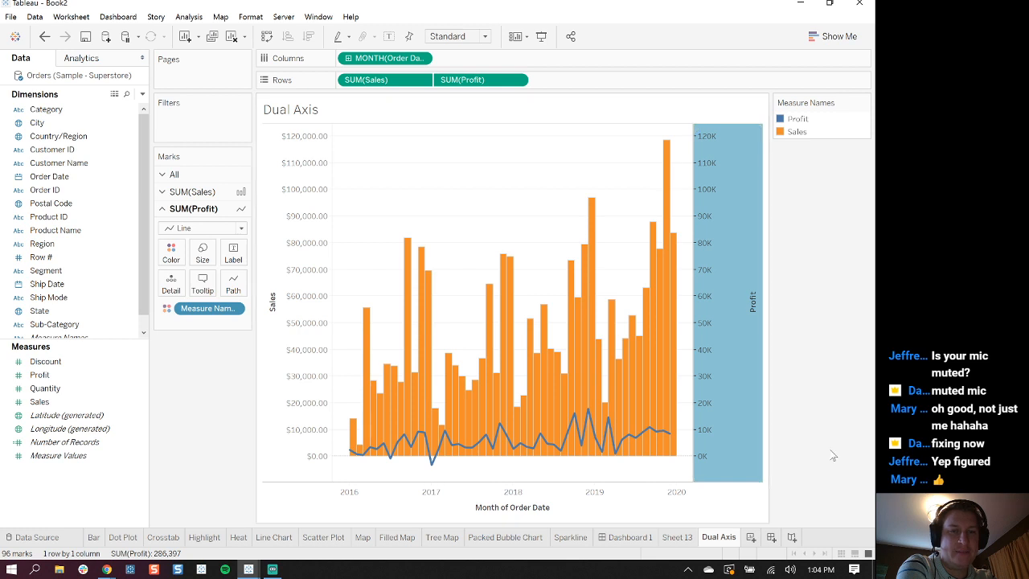
{"action": "left_click", "coordinate": [731, 260]}
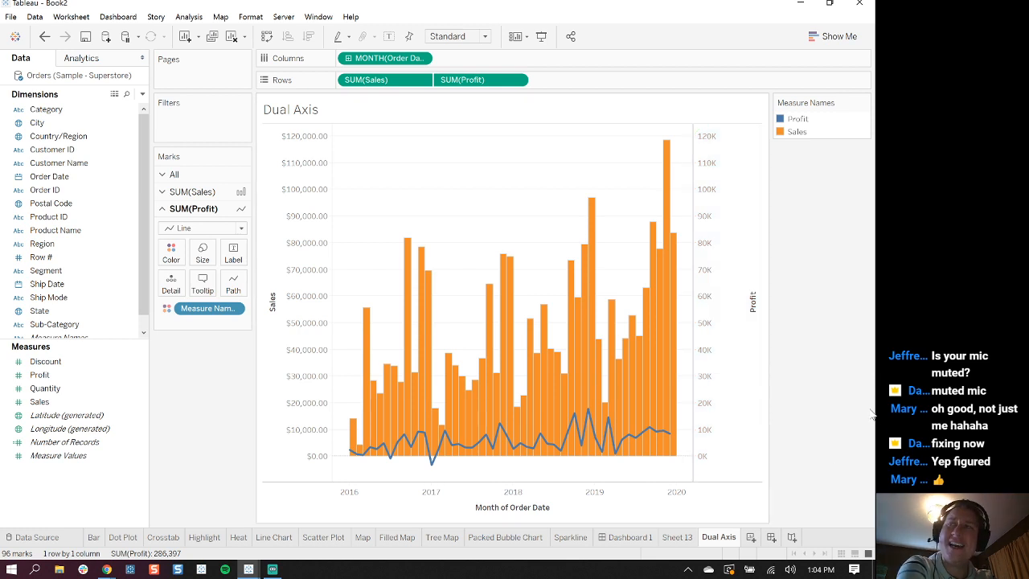
{"action": "right_click", "coordinate": [744, 236]}
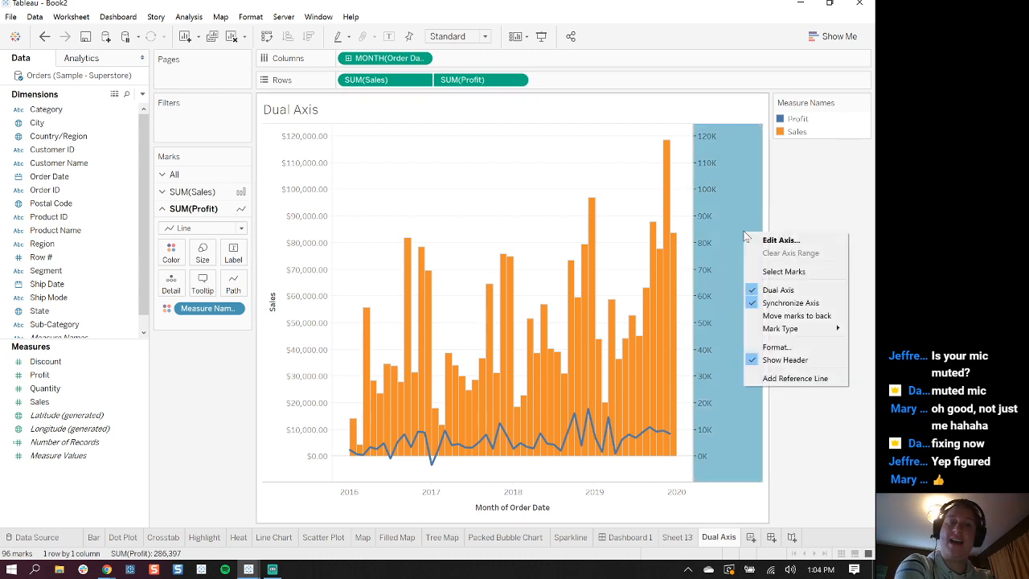
{"action": "left_click", "coordinate": [800, 364]}
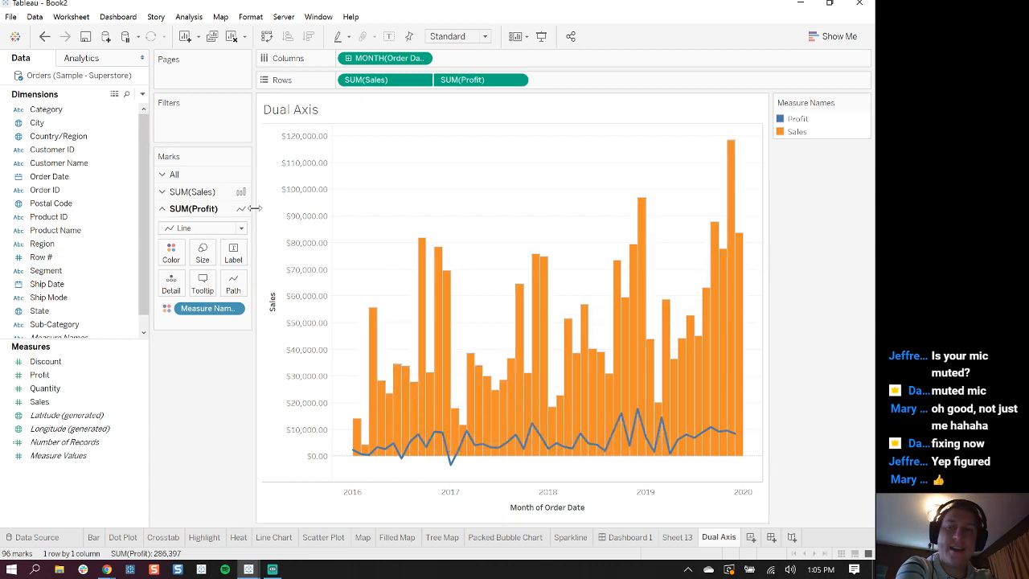
Assign orange to Profit and gray to Sales in the Measure Names colors
{"action": "left_click", "coordinate": [204, 192]}
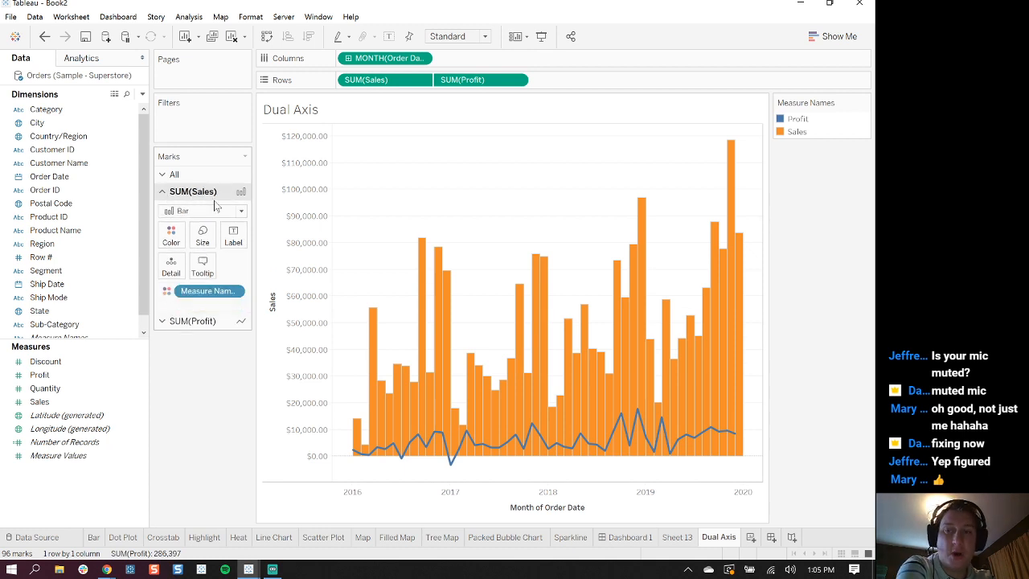
{"action": "left_click", "coordinate": [171, 234]}
{"action": "left_click", "coordinate": [215, 276]}
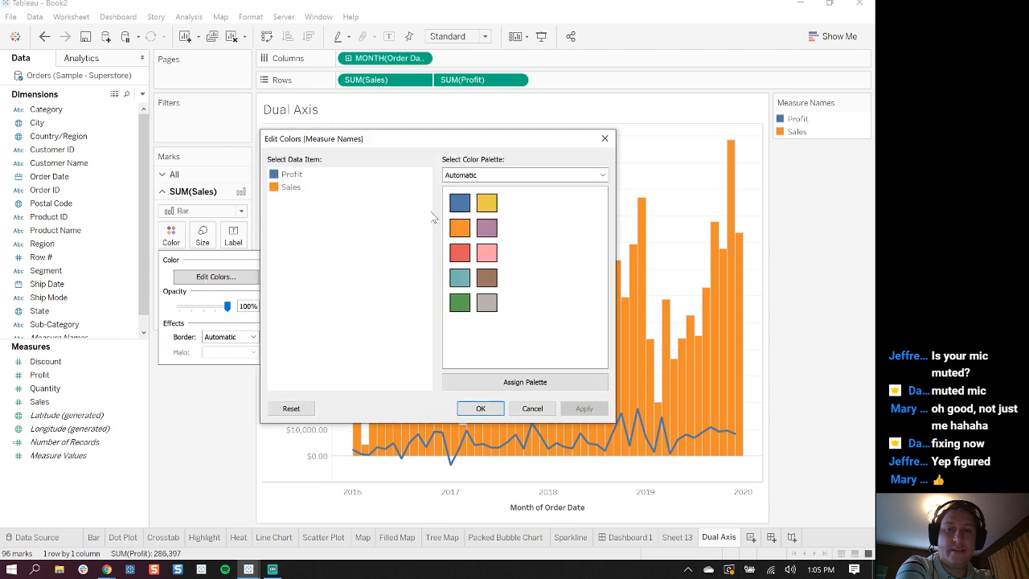
{"action": "left_click", "coordinate": [292, 175]}
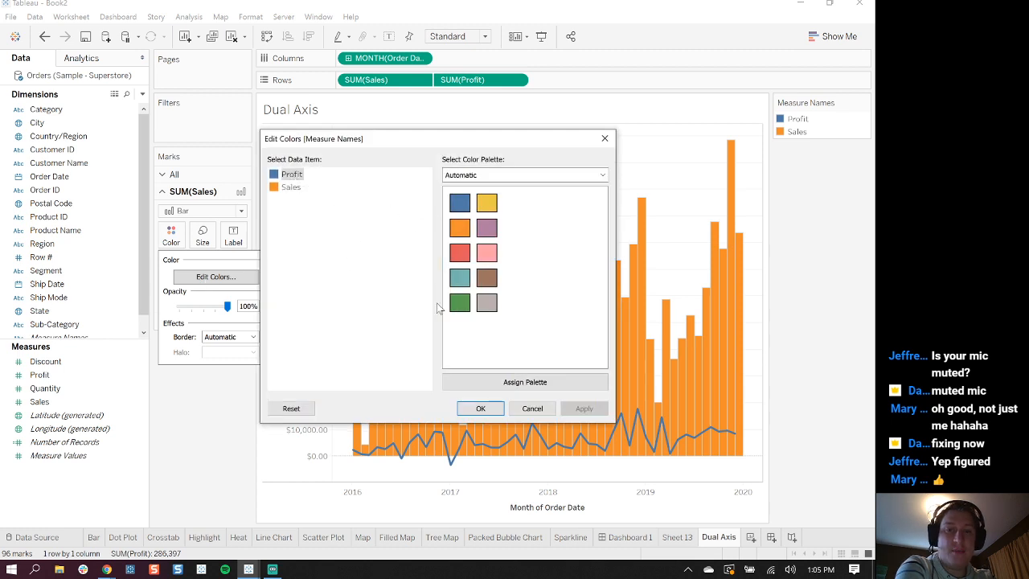
{"action": "left_click", "coordinate": [486, 304]}
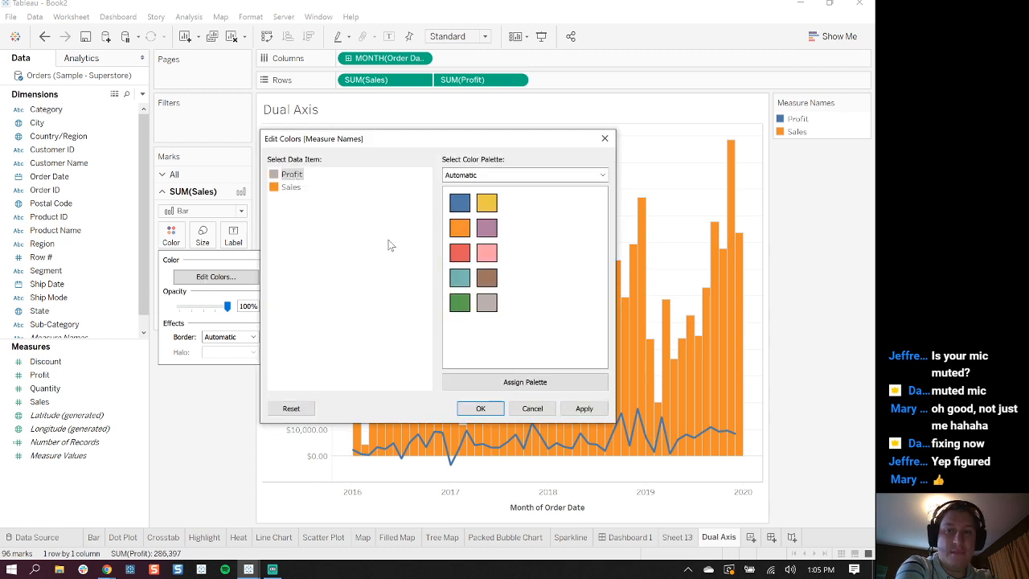
{"action": "left_click", "coordinate": [293, 188]}
{"action": "left_click", "coordinate": [486, 303]}
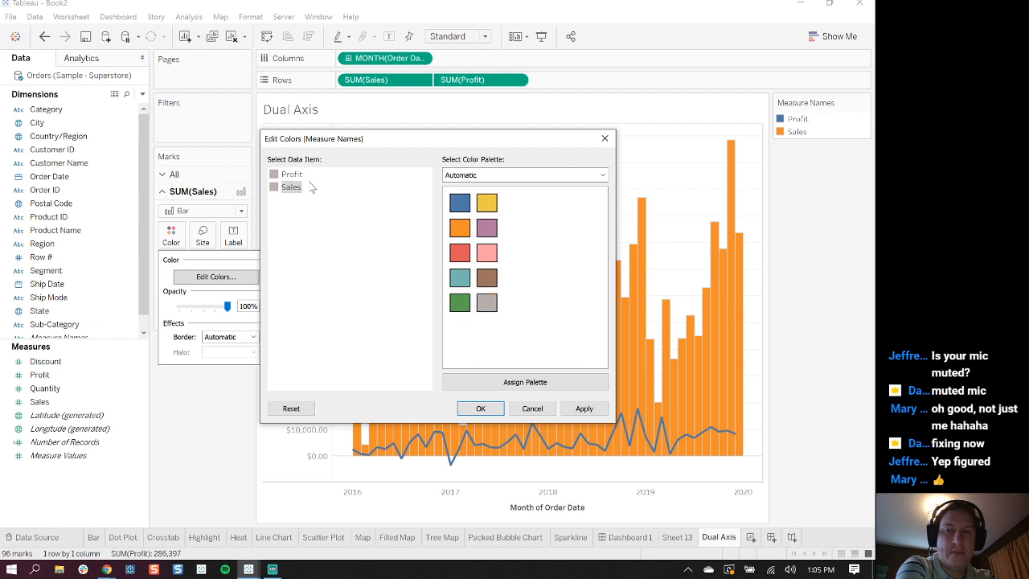
{"action": "left_click", "coordinate": [292, 175]}
{"action": "left_click", "coordinate": [465, 230]}
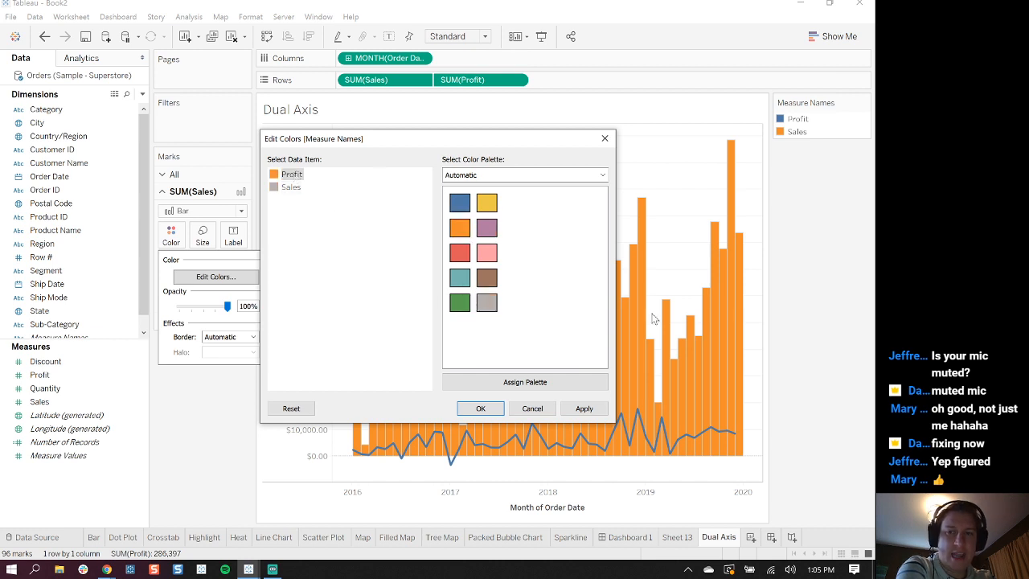
{"action": "left_click", "coordinate": [601, 411]}
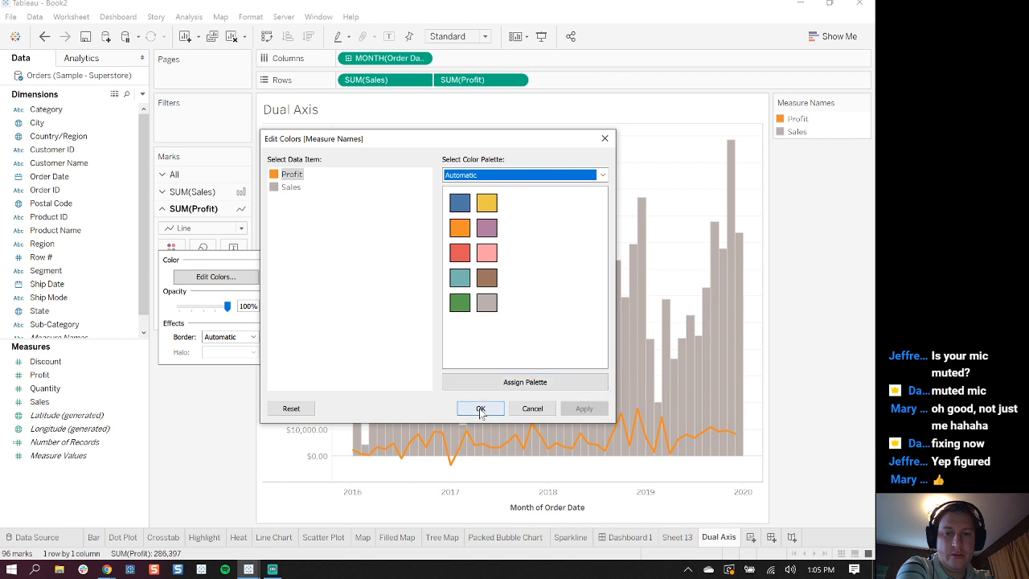
{"action": "left_click", "coordinate": [479, 409]}
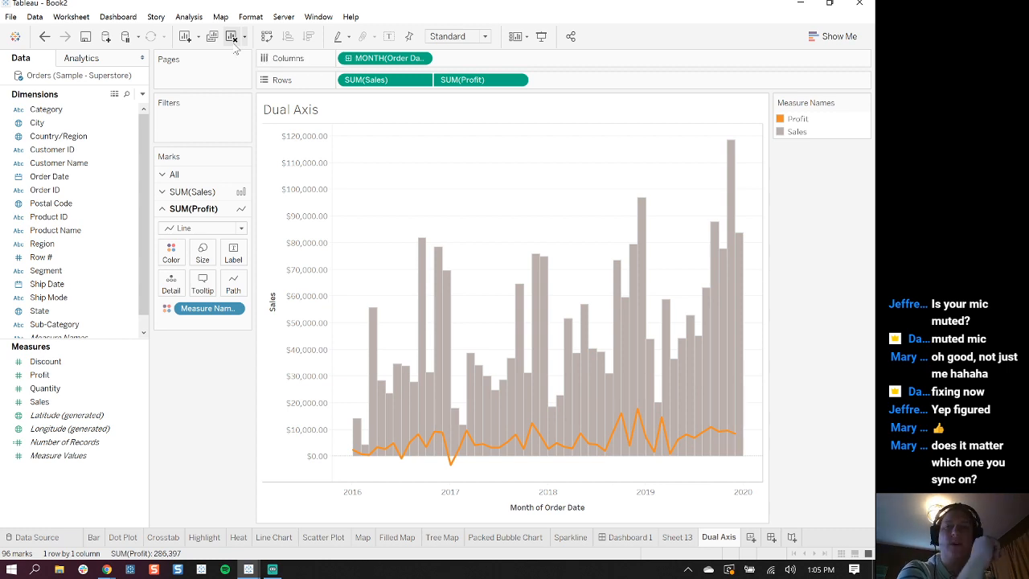
Clear all fields and formatting from the Dual Axis worksheet
{"action": "left_click", "coordinate": [231, 37]}
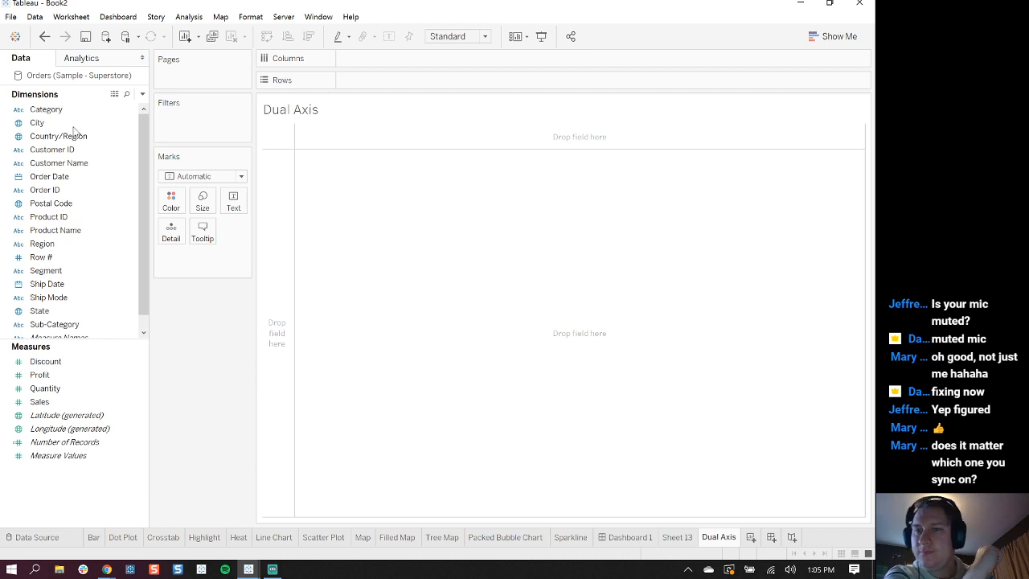
Place Order Date on Columns as a continuous Month and add Sales to Rows
{"action": "left_click", "coordinate": [41, 122]}
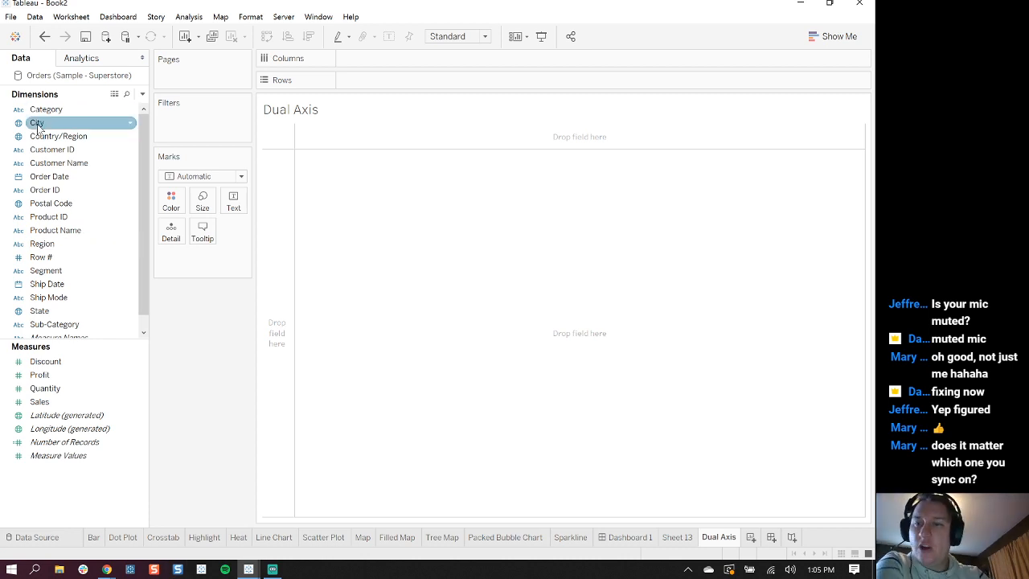
{"action": "left_click_drag", "start_coordinate": [49, 176], "coordinate": [384, 68]}
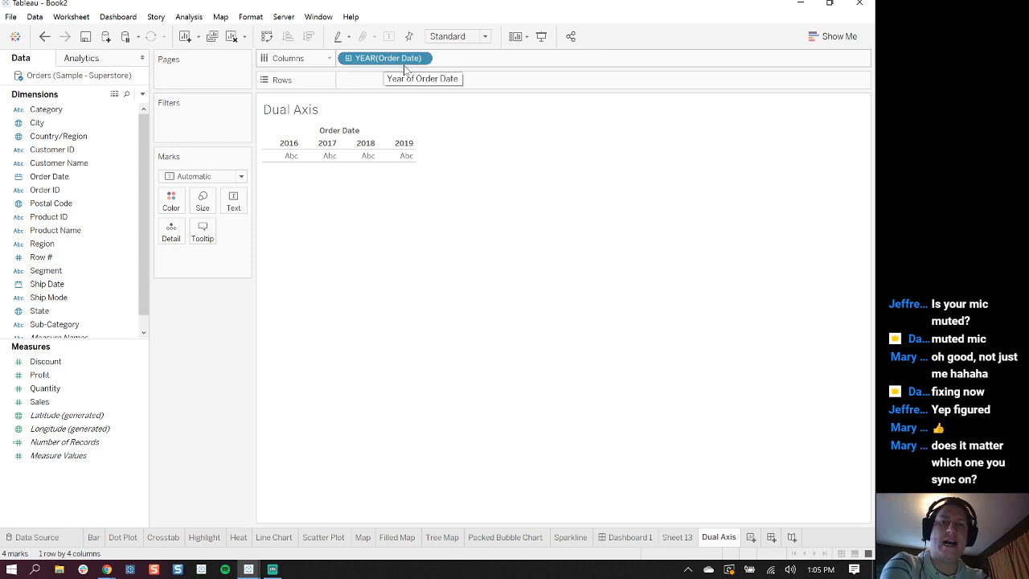
{"action": "left_click", "coordinate": [420, 58]}
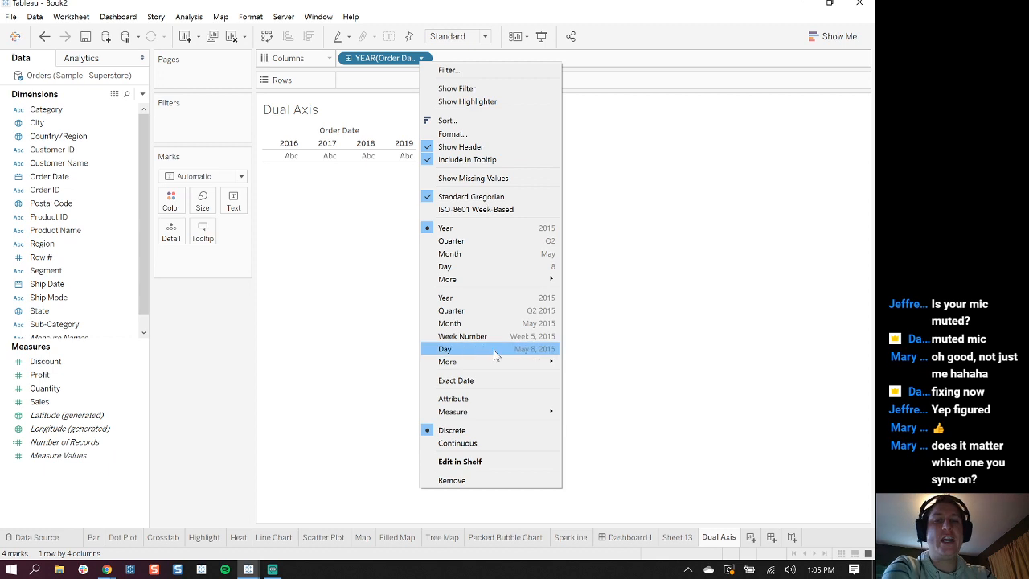
{"action": "left_click", "coordinate": [482, 323]}
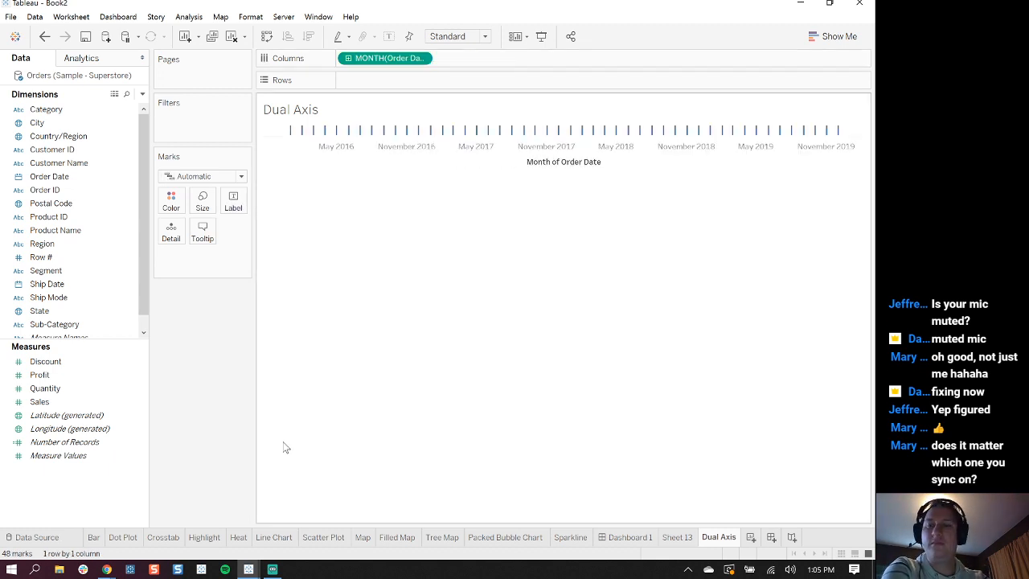
{"action": "left_click_drag", "start_coordinate": [36, 401], "coordinate": [363, 78]}
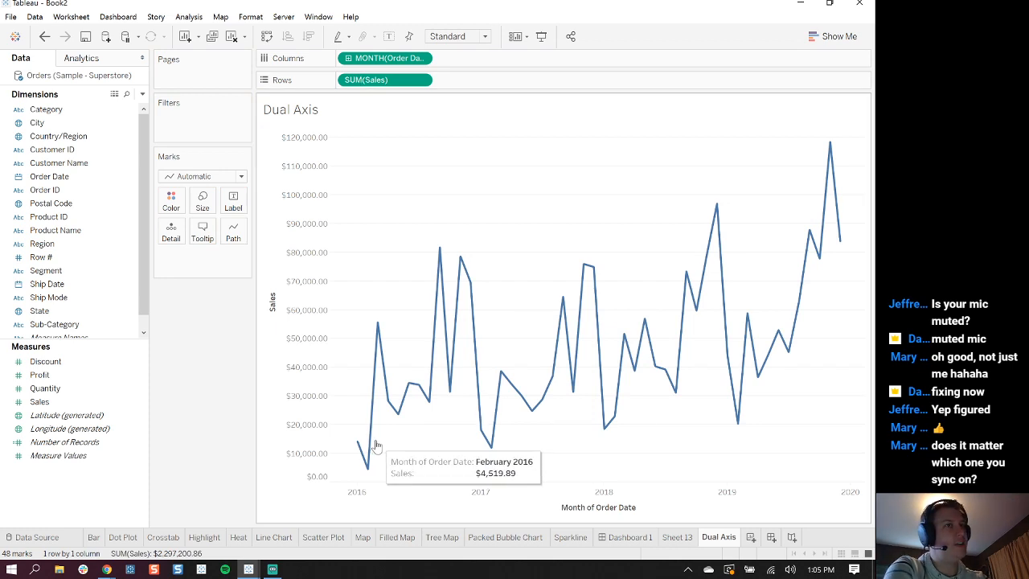
Add Profit as a second axis on the side of the chart opposite Sales and show its axis header
{"action": "mouse_move", "coordinate": [38, 376]}
{"action": "left_mouse_down"}
{"action": "mouse_move", "coordinate": [689, 299]}
{"action": "mouse_move", "coordinate": [860, 301]}
{"action": "mouse_move", "coordinate": [854, 287]}
{"action": "mouse_move", "coordinate": [840, 307]}
{"action": "mouse_move", "coordinate": [859, 378]}
{"action": "left_mouse_up"}
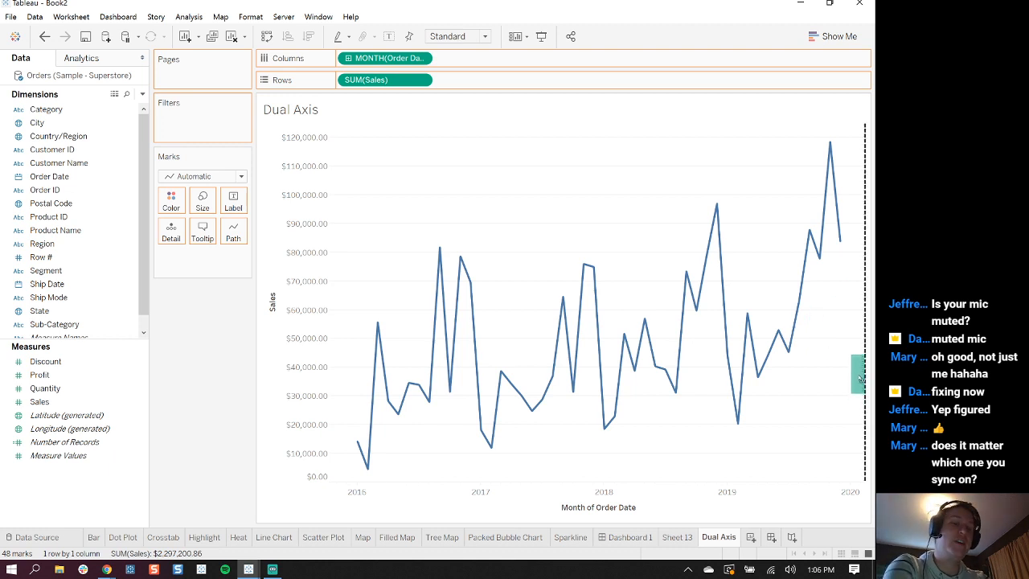
{"action": "left_click_drag", "start_coordinate": [859, 378], "coordinate": [861, 380]}
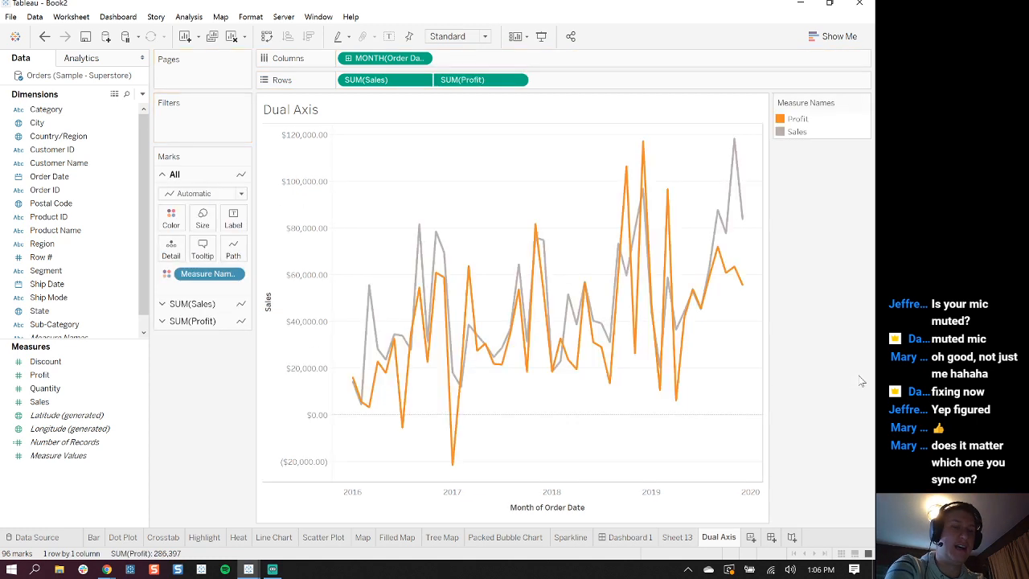
{"action": "left_click", "coordinate": [515, 79]}
{"action": "left_click", "coordinate": [576, 140]}
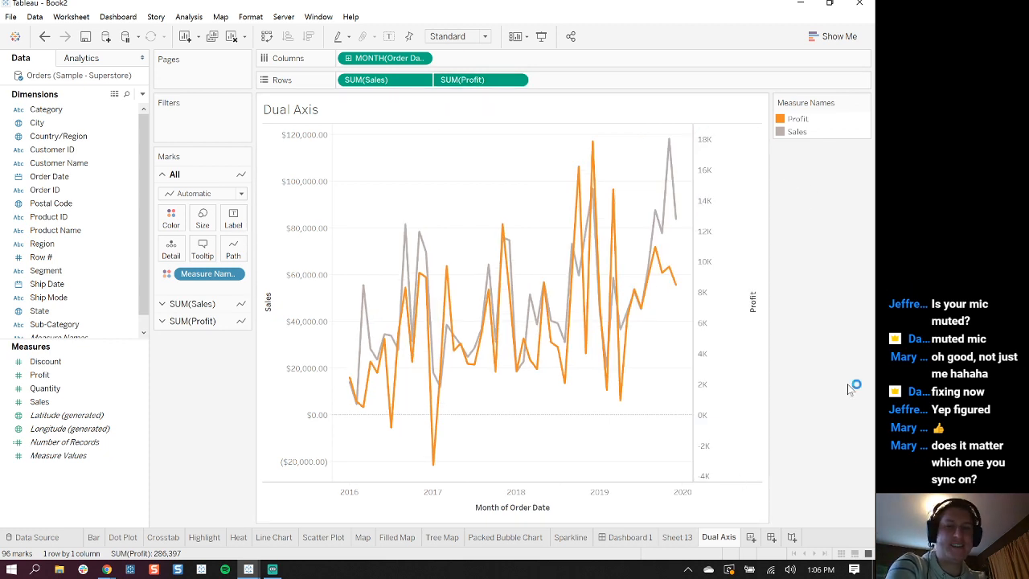
Set the mark type of the Sales measure to Bar
{"action": "left_click", "coordinate": [211, 303]}
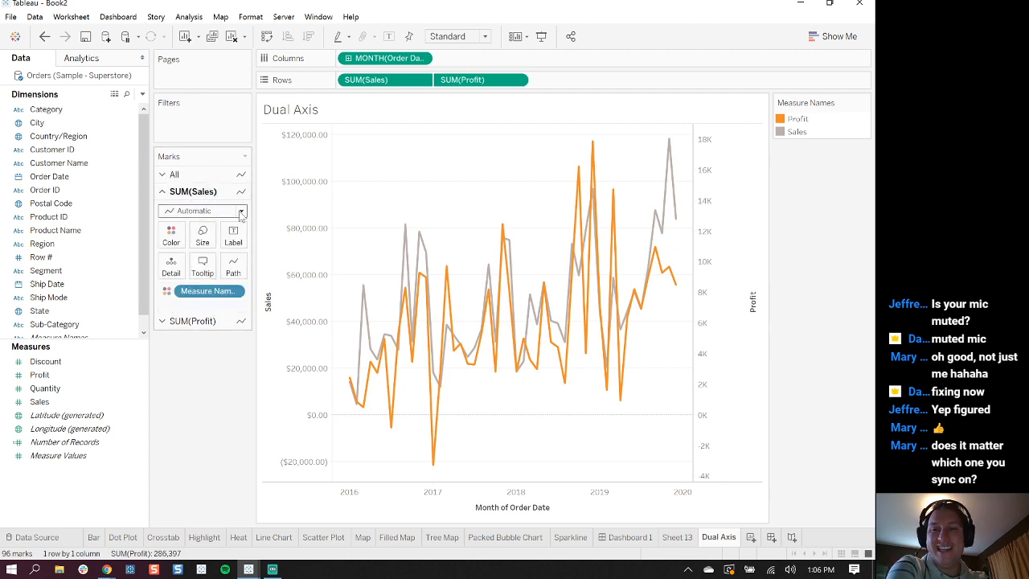
{"action": "left_click", "coordinate": [239, 210]}
{"action": "left_click", "coordinate": [187, 238]}
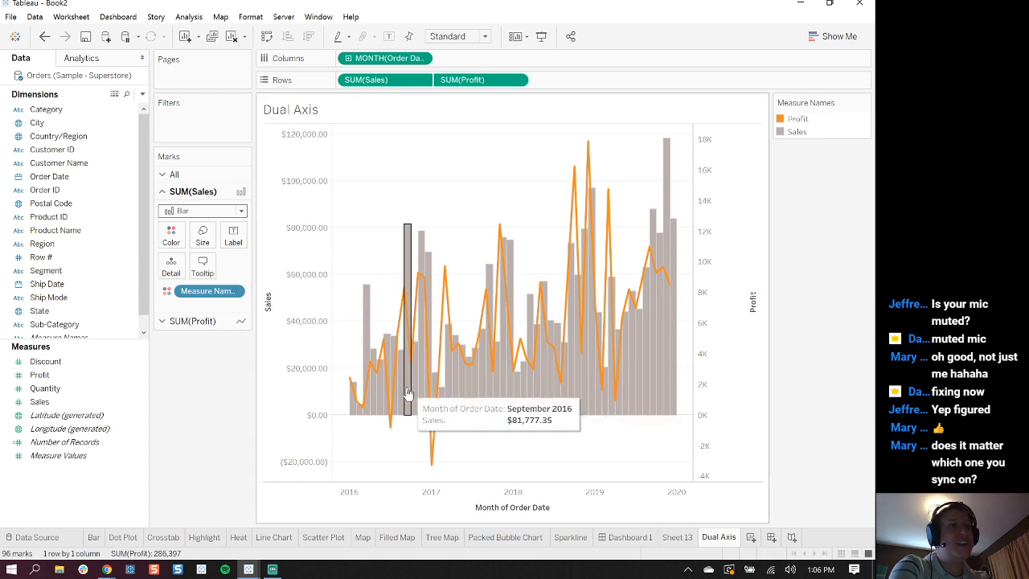
Synchronize the Sales axis with the Profit axis
{"action": "left_click", "coordinate": [305, 258]}
{"action": "right_click", "coordinate": [305, 259]}
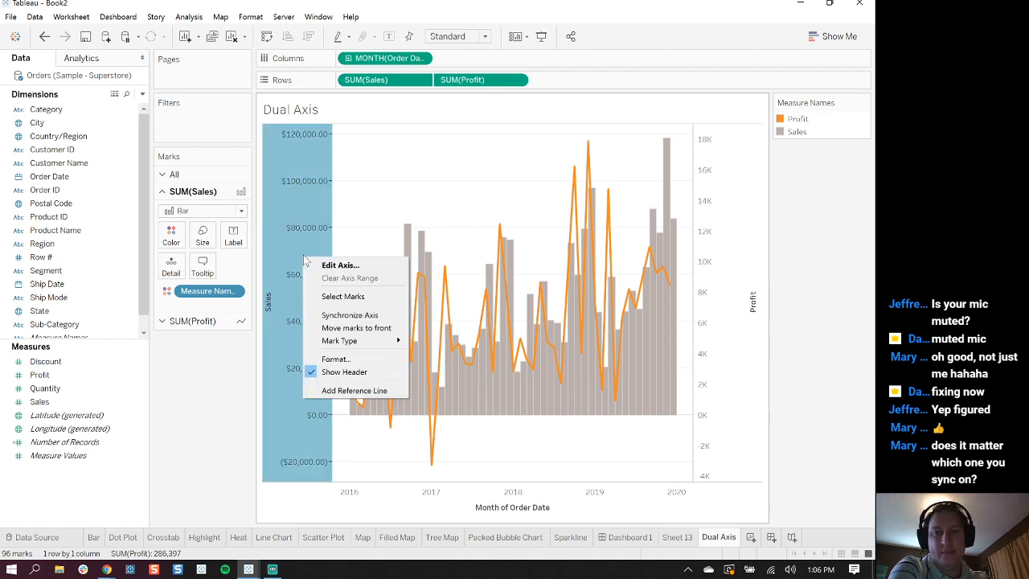
{"action": "left_click", "coordinate": [346, 315]}
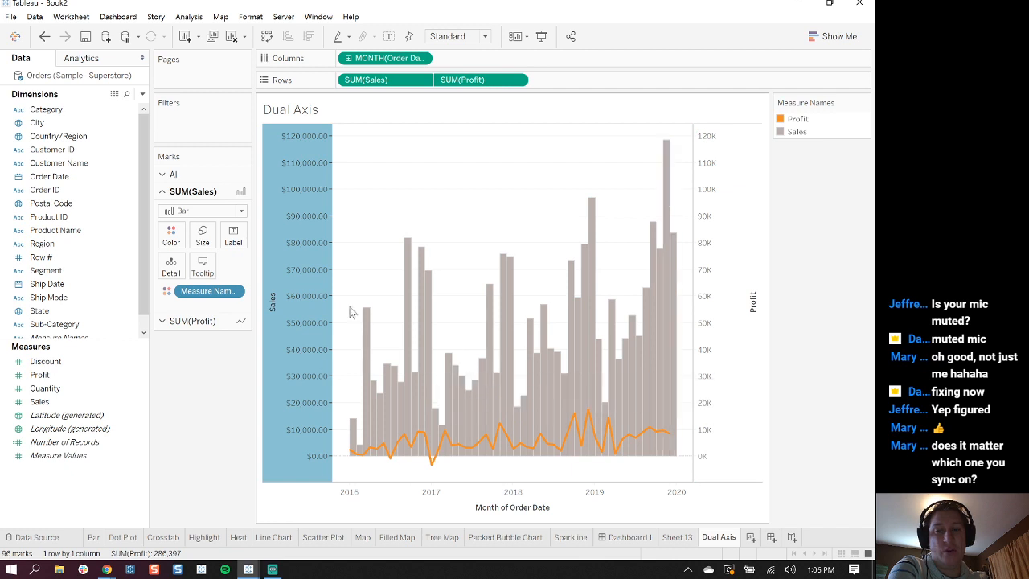
{"action": "left_click", "coordinate": [744, 231]}
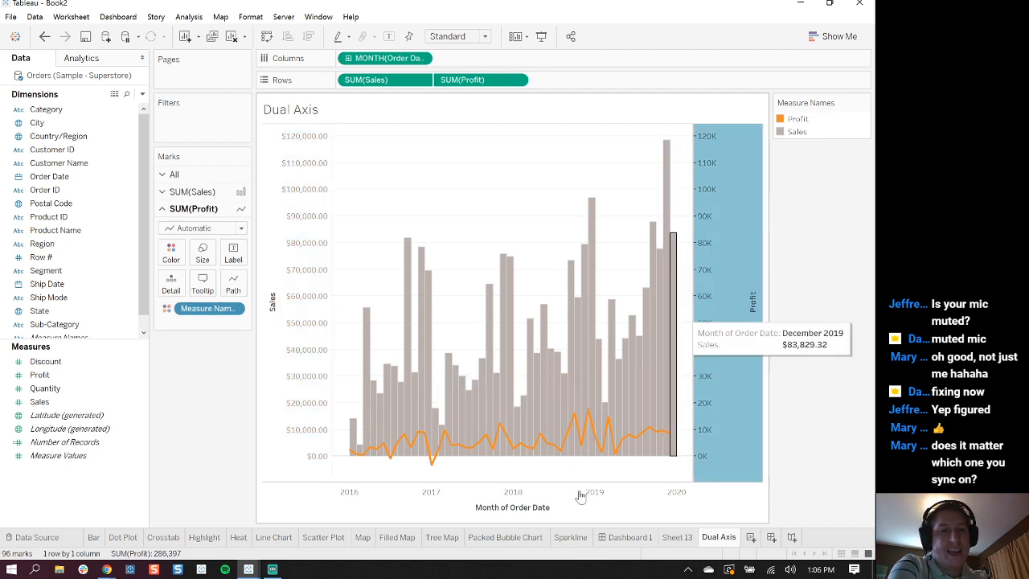
{"action": "left_click", "coordinate": [314, 277]}
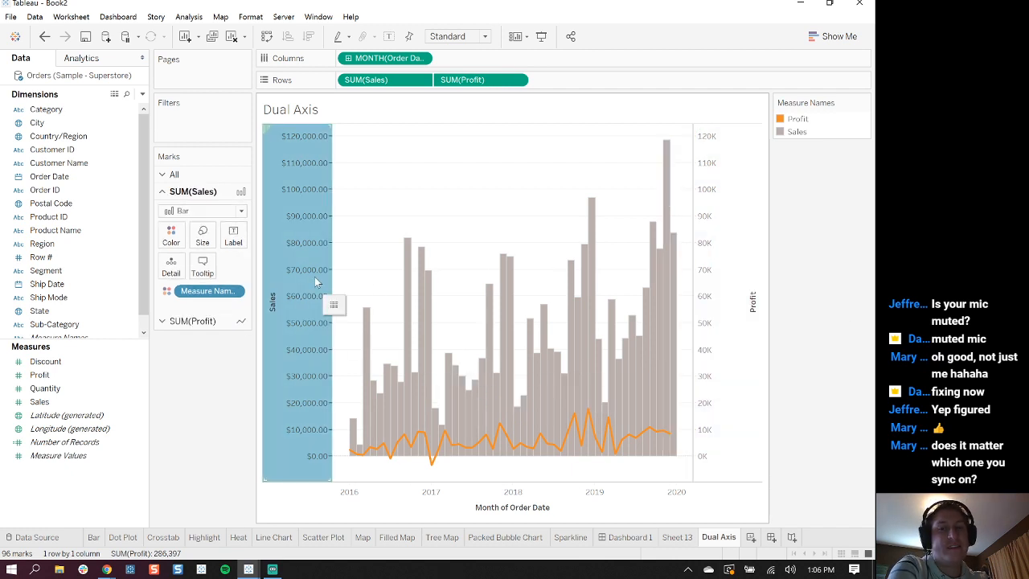
Move the Profit line marks to the back, behind the Sales bars
{"action": "right_click", "coordinate": [721, 251]}
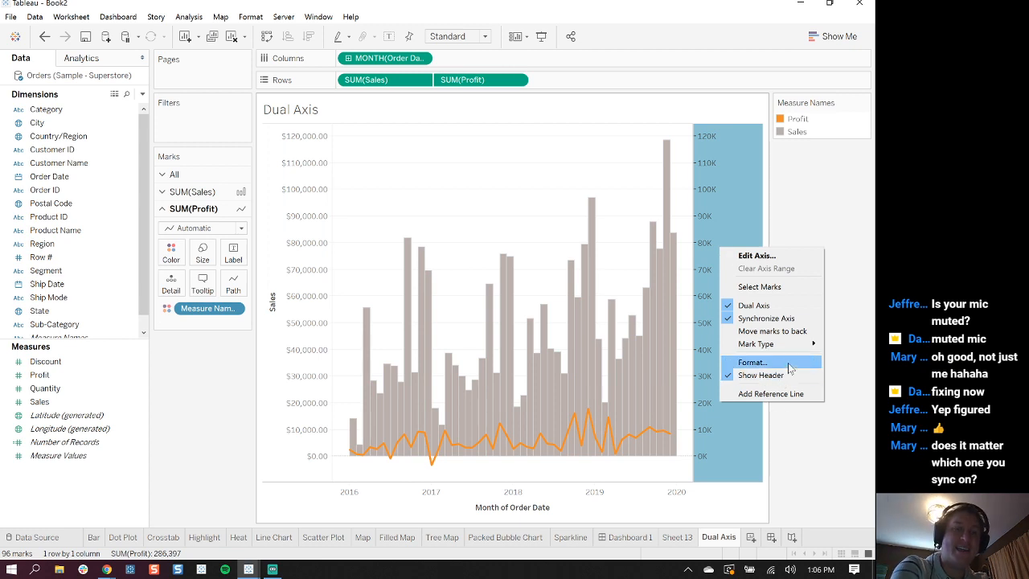
{"action": "left_click", "coordinate": [793, 333]}
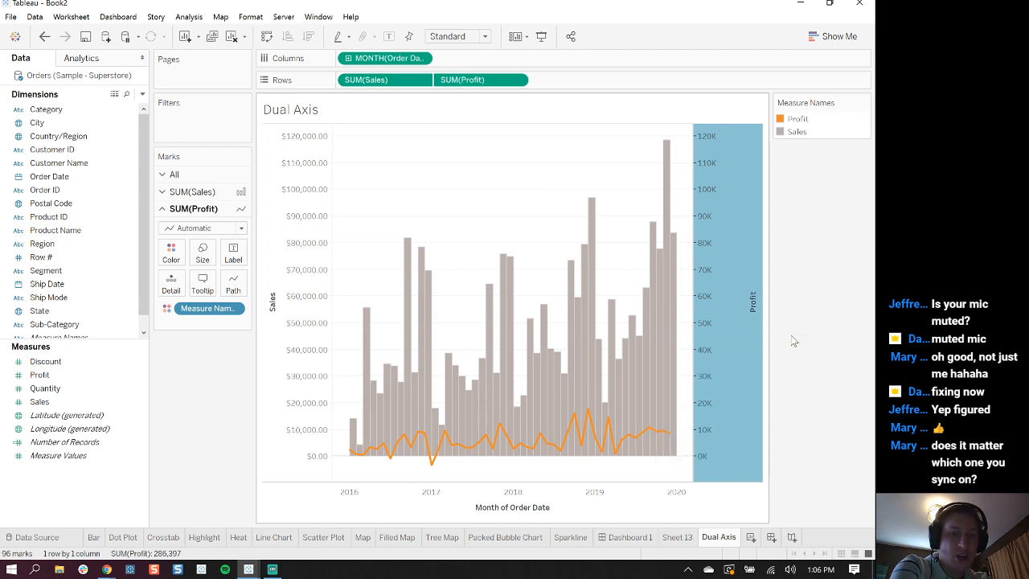
{"action": "left_click", "coordinate": [847, 338]}
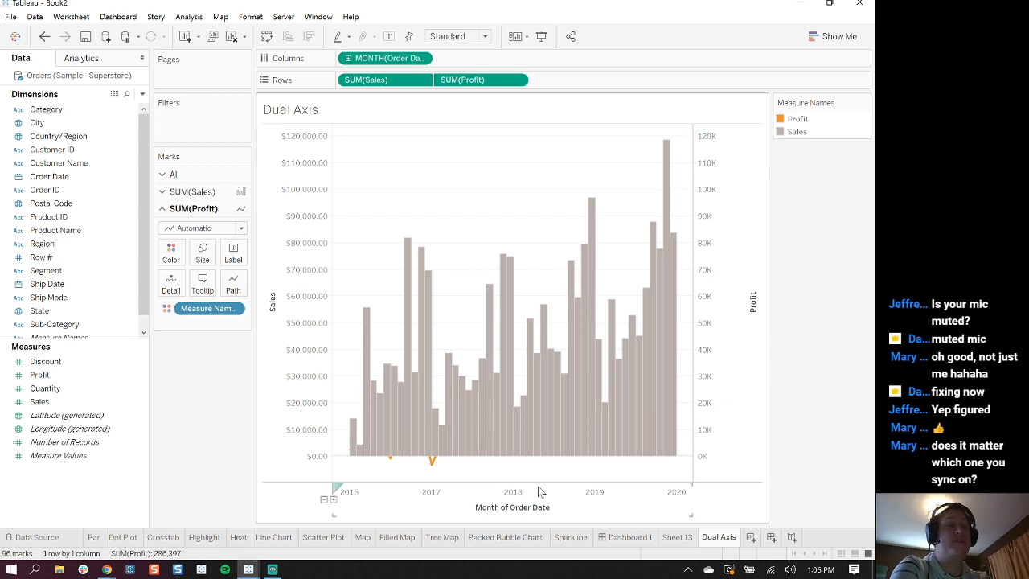
{"action": "mouse_move", "coordinate": [433, 465]}
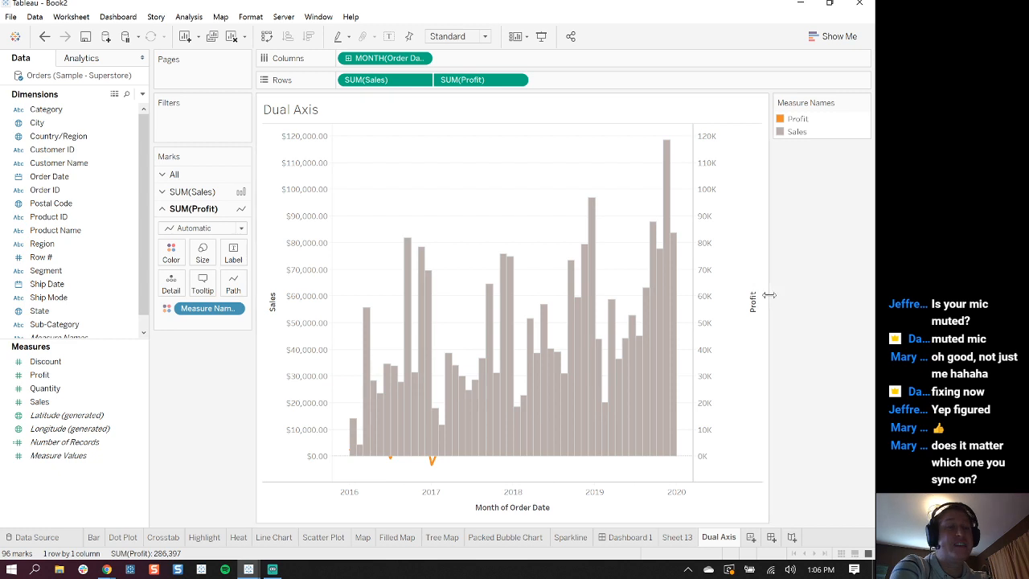
Move the Profit line marks to the front of the Sales bars
{"action": "right_click", "coordinate": [722, 207]}
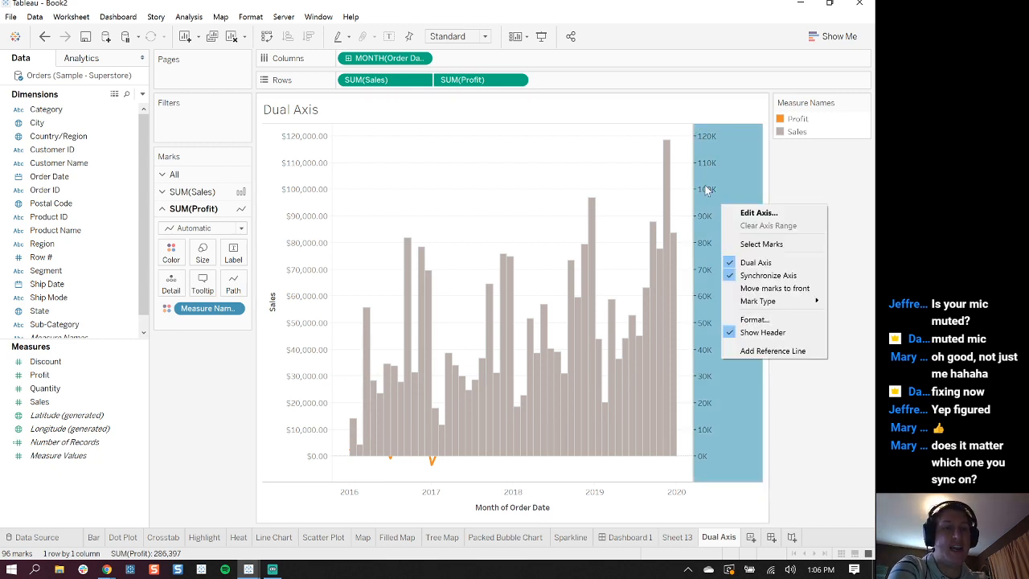
{"action": "left_click", "coordinate": [774, 287]}
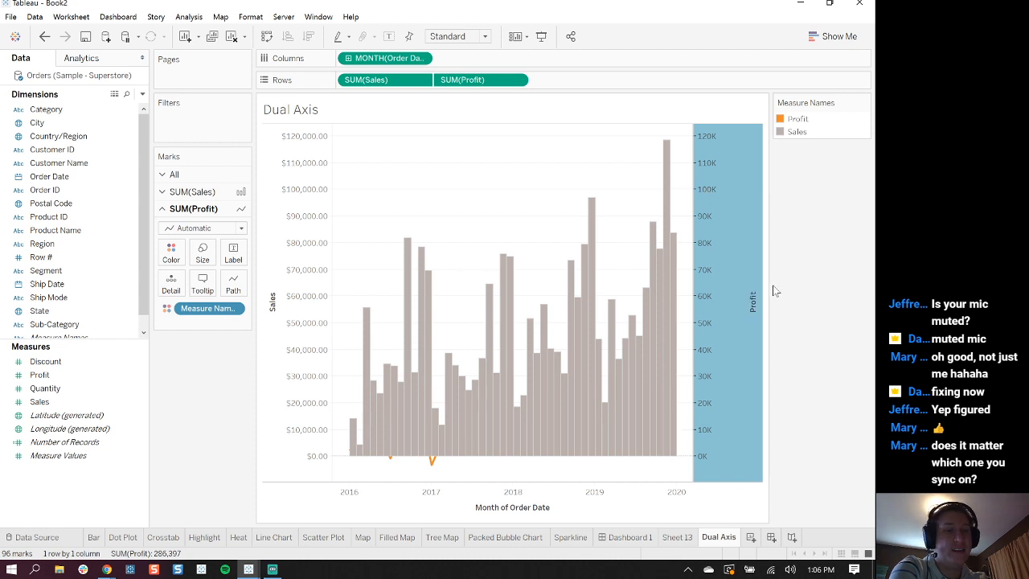
{"action": "left_click", "coordinate": [812, 282]}
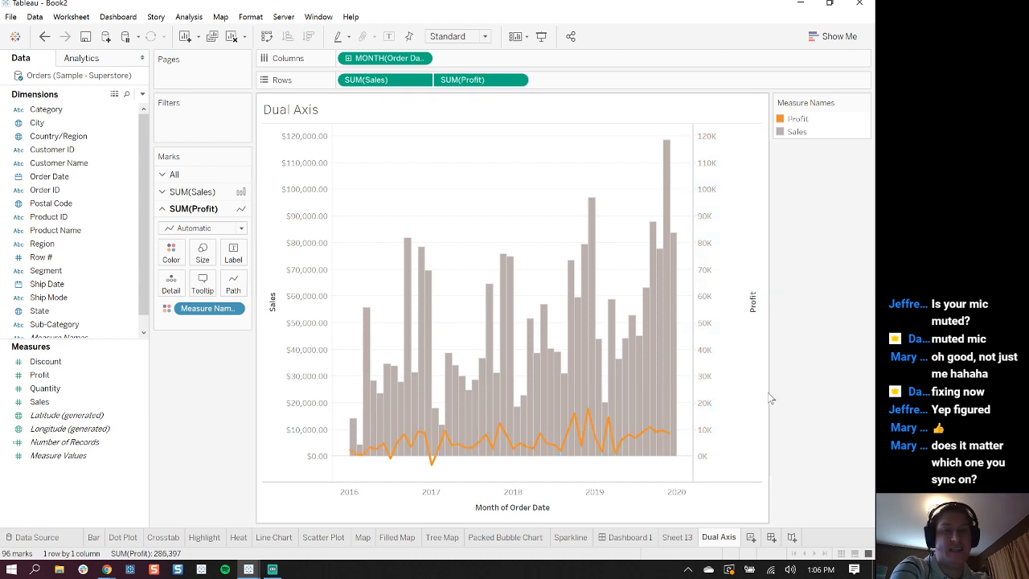
Hide the Profit axis header and set the Sales axis title to "Sales & Profit"
{"action": "right_click", "coordinate": [725, 230]}
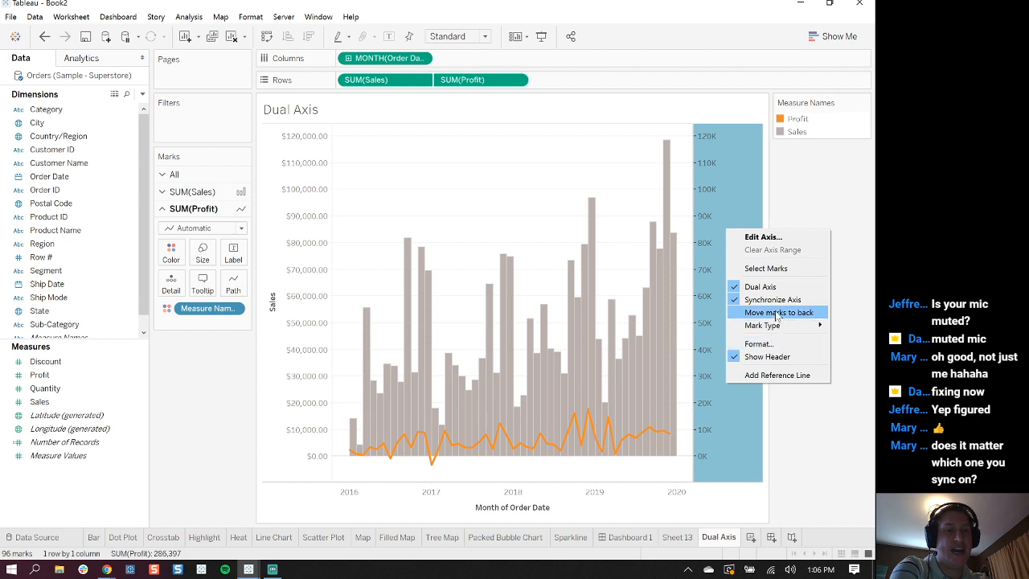
{"action": "left_click", "coordinate": [770, 357]}
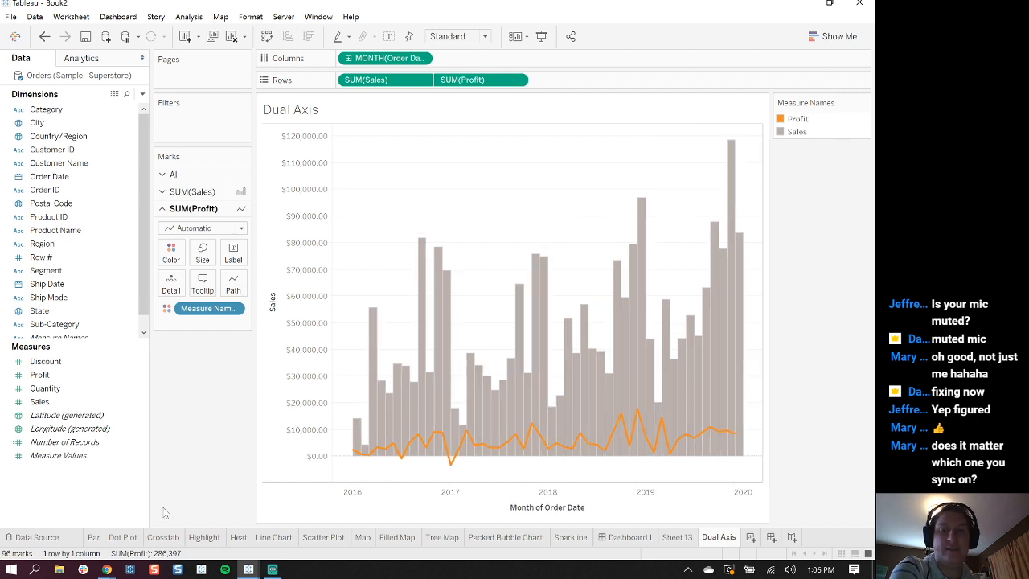
{"action": "right_click", "coordinate": [306, 309]}
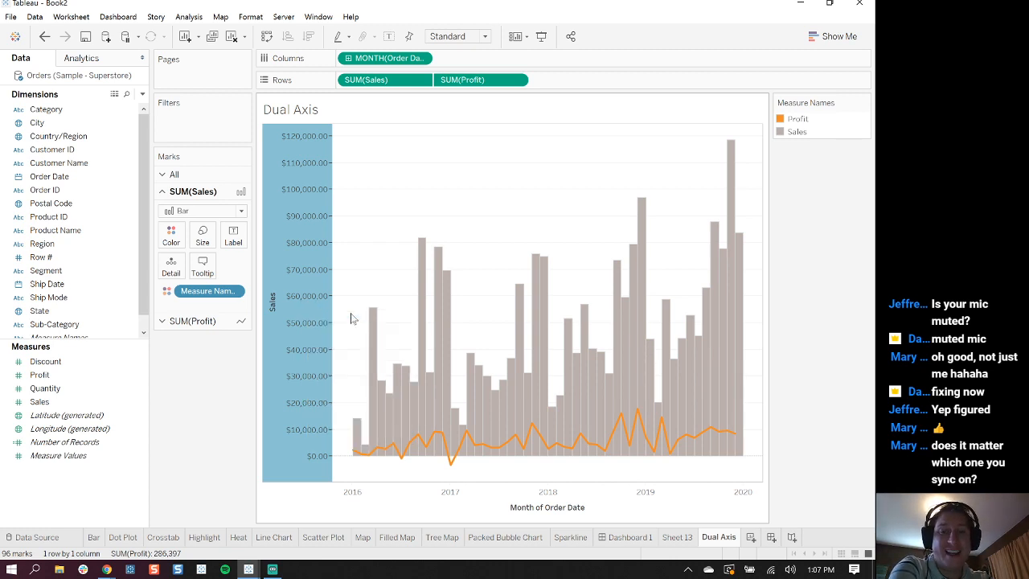
{"action": "double_click", "coordinate": [316, 345]}
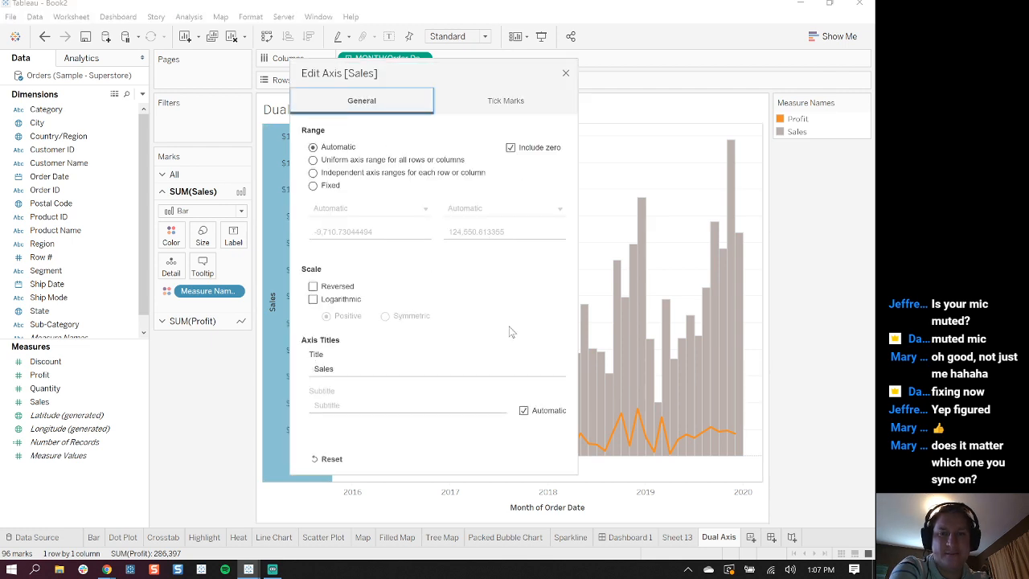
{"action": "double_click", "coordinate": [321, 368]}
{"action": "left_click", "coordinate": [334, 369]}
{"action": "type", "text": "& Profit"}
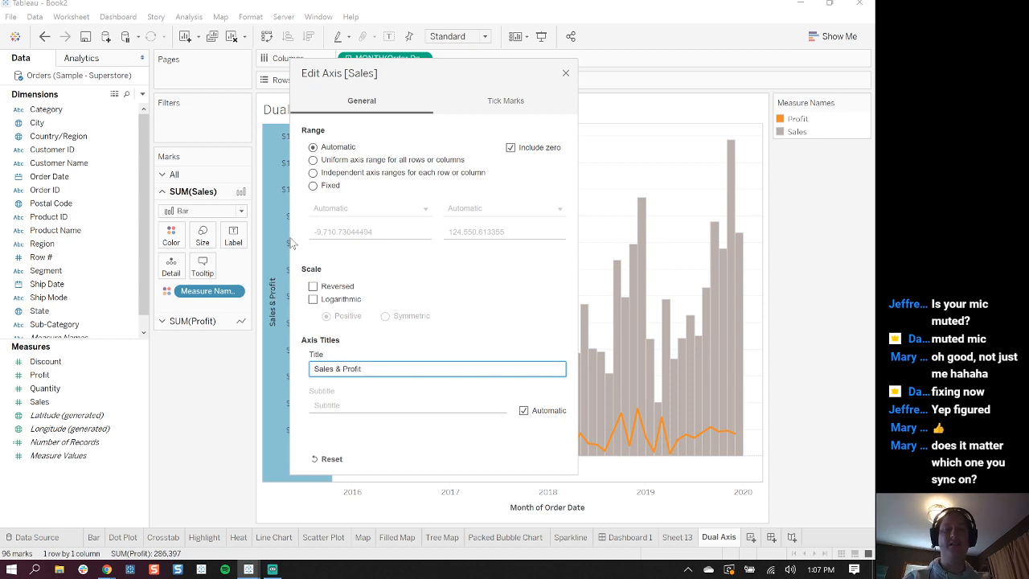
{"action": "left_click", "coordinate": [565, 73]}
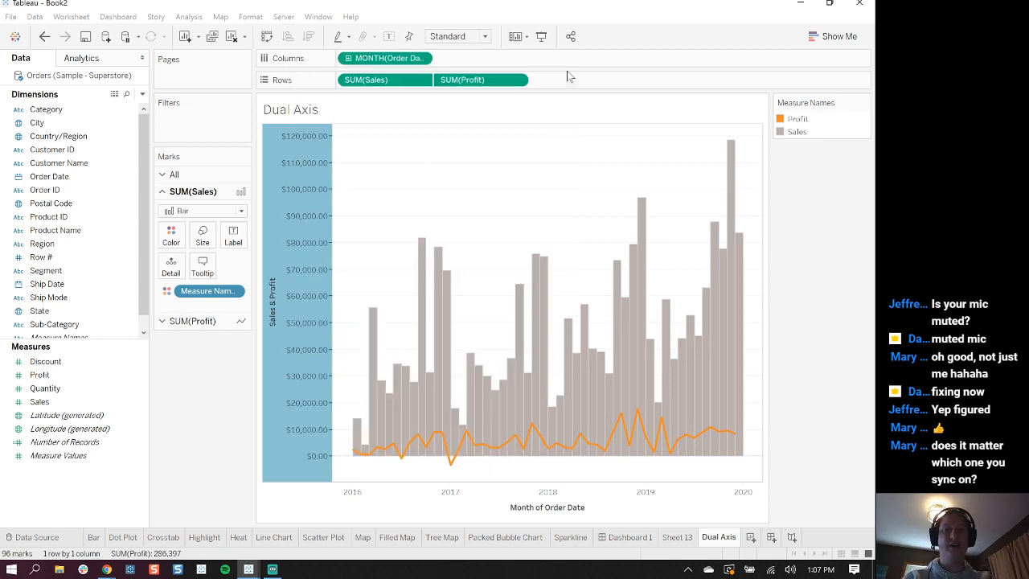
{"action": "left_click", "coordinate": [338, 397]}
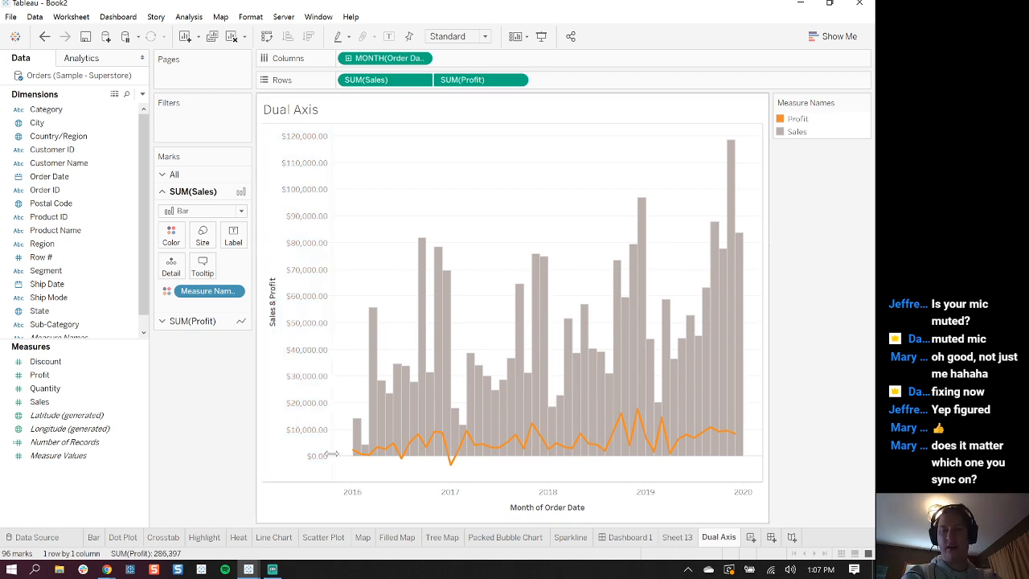
Switch to the TableauEssentialCharts_v10.5 workbook and open its Practice: Dual Axis worksheet
{"action": "mouse_move", "coordinate": [248, 569]}
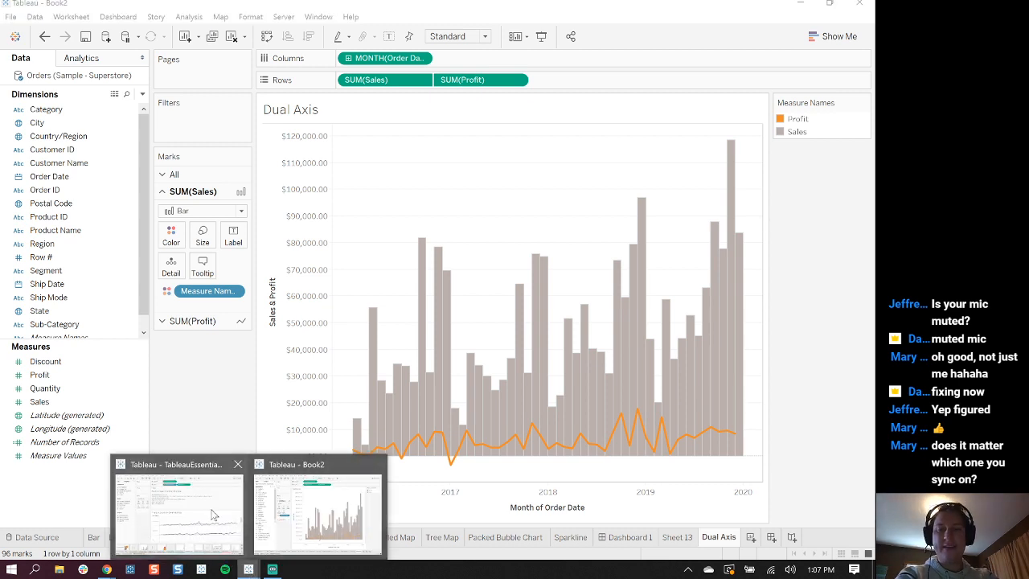
{"action": "left_click", "coordinate": [213, 507]}
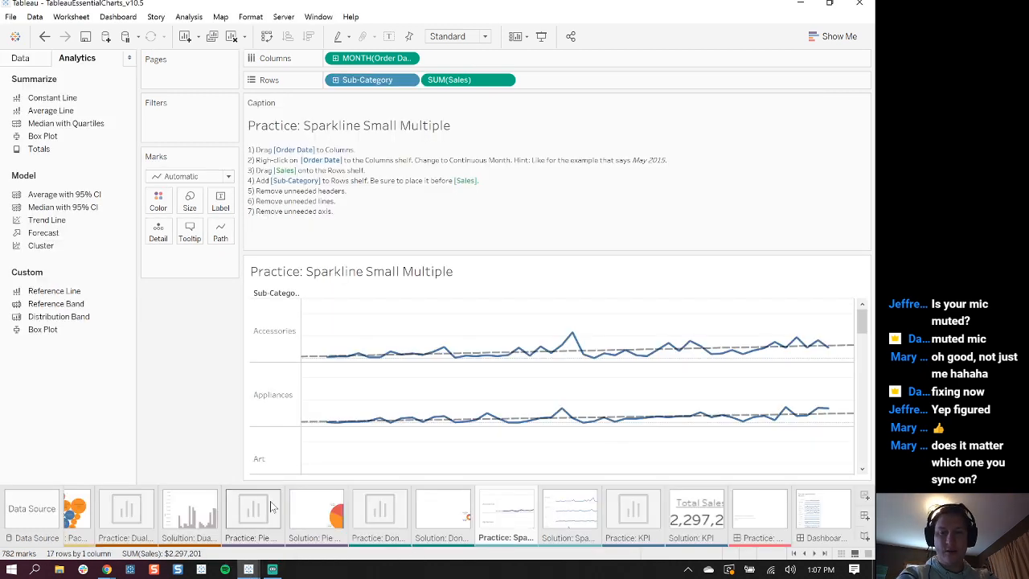
{"action": "left_click", "coordinate": [134, 512]}
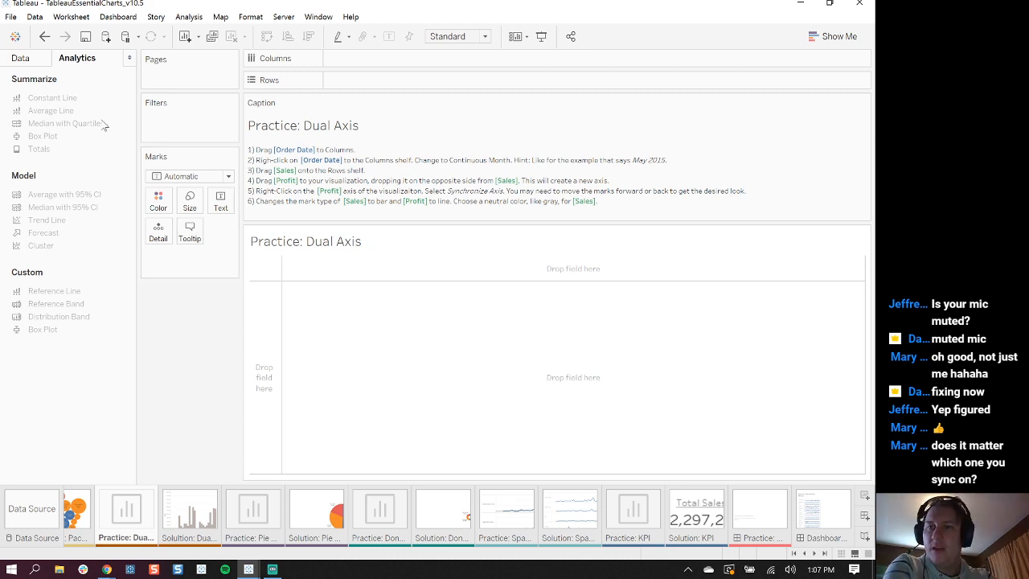
Place Order Date on Columns and change it to continuous Month (May 2015 format)
{"action": "left_click", "coordinate": [18, 61]}
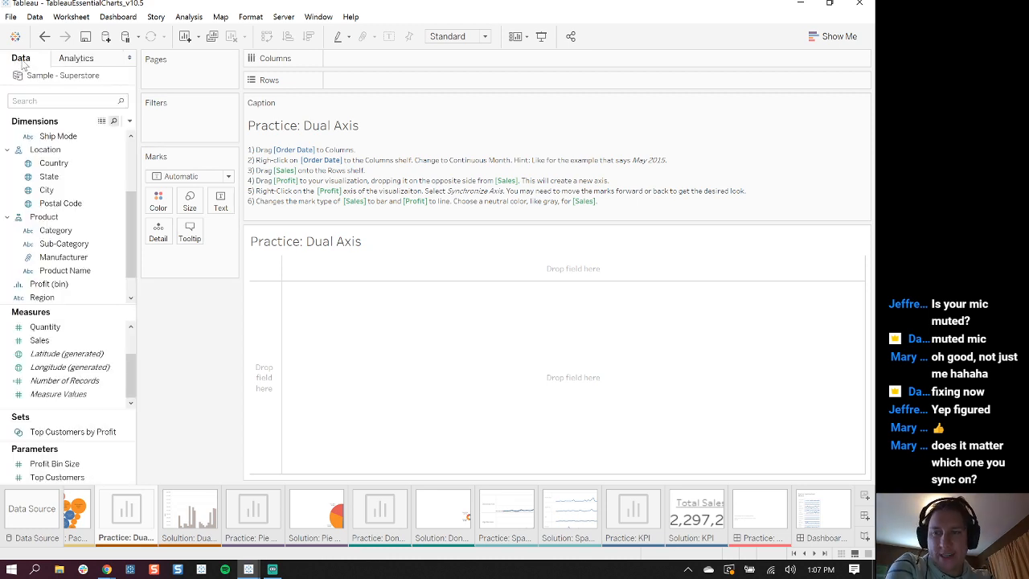
{"action": "left_click_drag", "start_coordinate": [128, 225], "coordinate": [127, 184]}
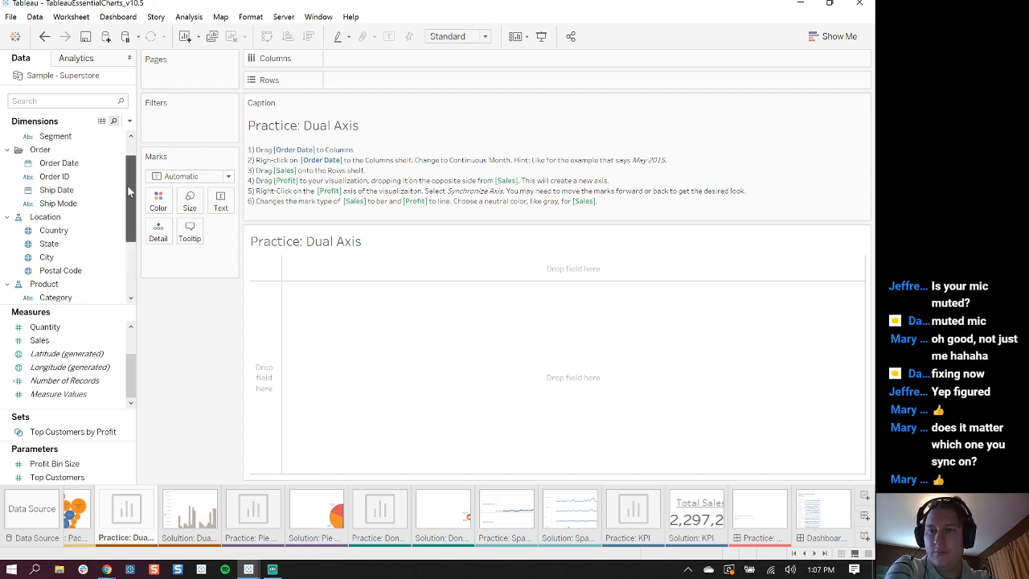
{"action": "left_click_drag", "start_coordinate": [58, 163], "coordinate": [394, 65]}
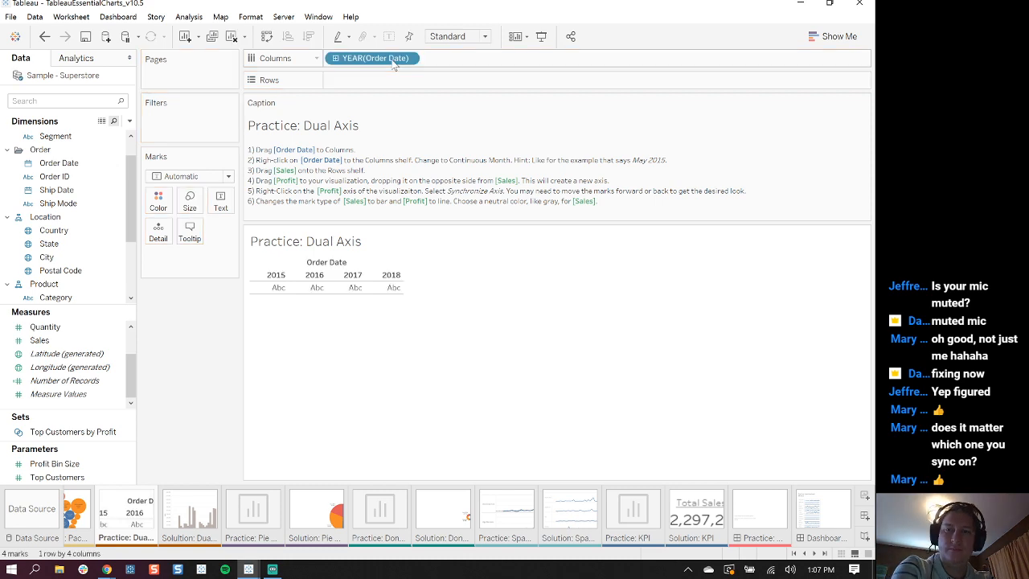
{"action": "right_click", "coordinate": [394, 64]}
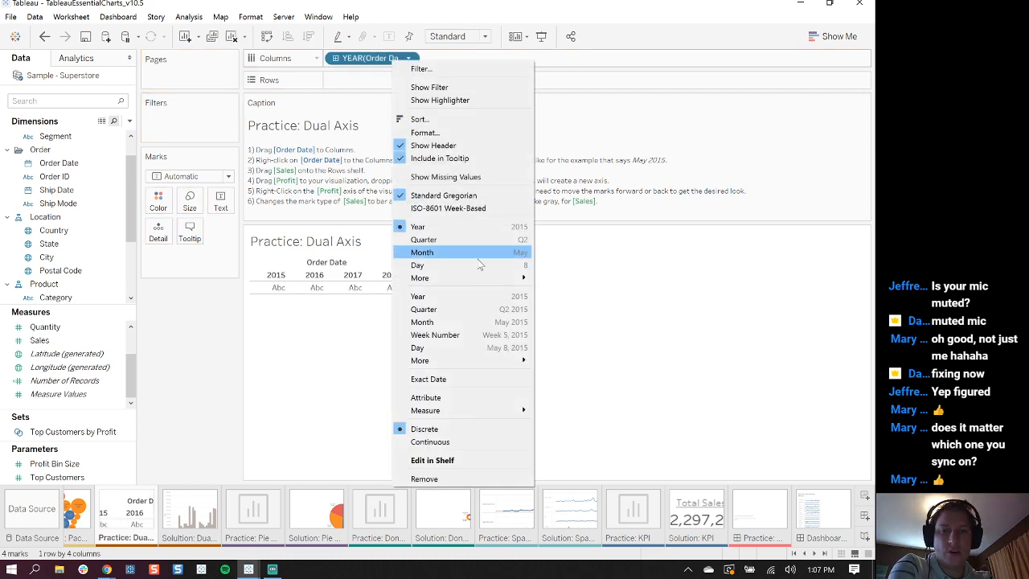
{"action": "left_click", "coordinate": [460, 322]}
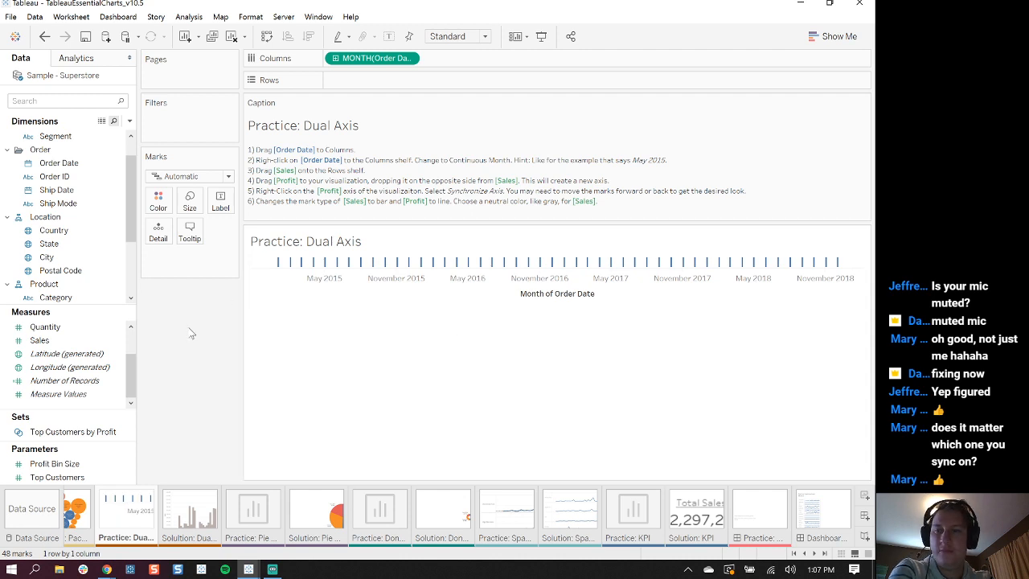
Add Sales to Rows and place Profit on a second axis on the opposite side of the chart
{"action": "left_click", "coordinate": [50, 343]}
{"action": "mouse_move", "coordinate": [50, 344]}
{"action": "left_mouse_down"}
{"action": "mouse_move", "coordinate": [362, 63]}
{"action": "mouse_move", "coordinate": [374, 80]}
{"action": "left_mouse_up"}
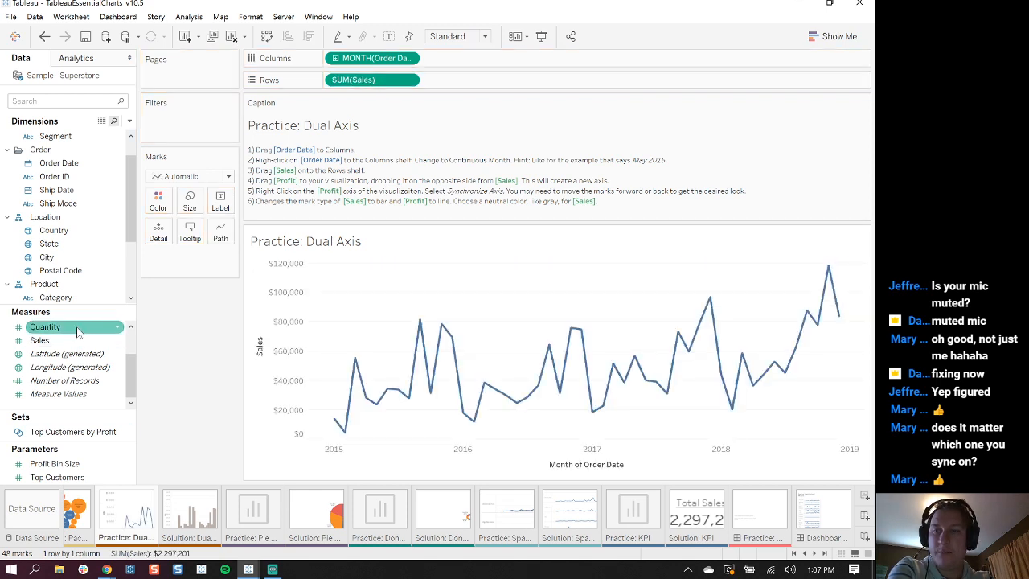
{"action": "left_click_drag", "start_coordinate": [131, 366], "coordinate": [129, 351]}
{"action": "left_click_drag", "start_coordinate": [40, 327], "coordinate": [859, 333]}
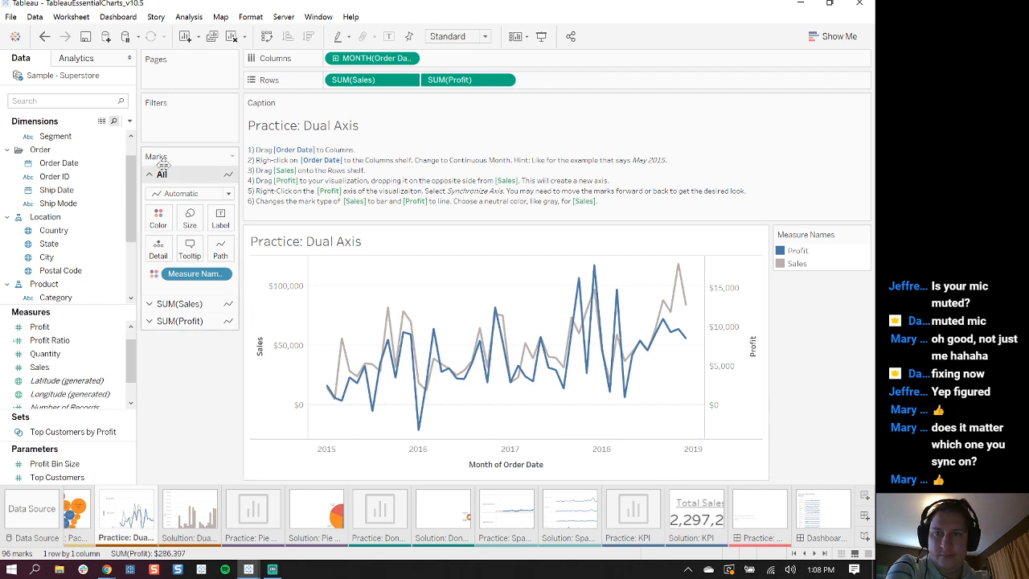
Synchronize the Profit axis with the Sales axis
{"action": "left_click", "coordinate": [179, 321]}
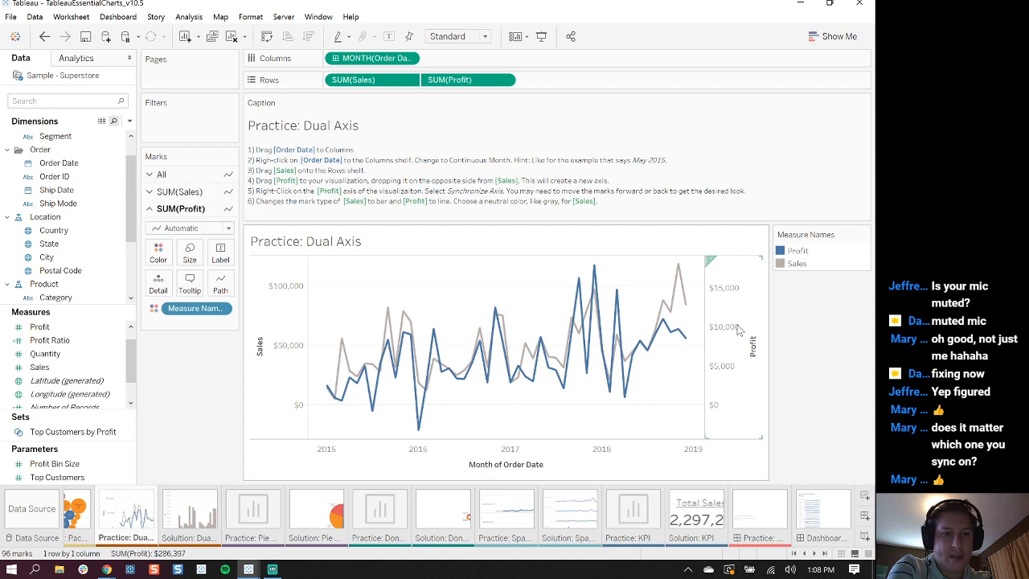
{"action": "right_click", "coordinate": [737, 323]}
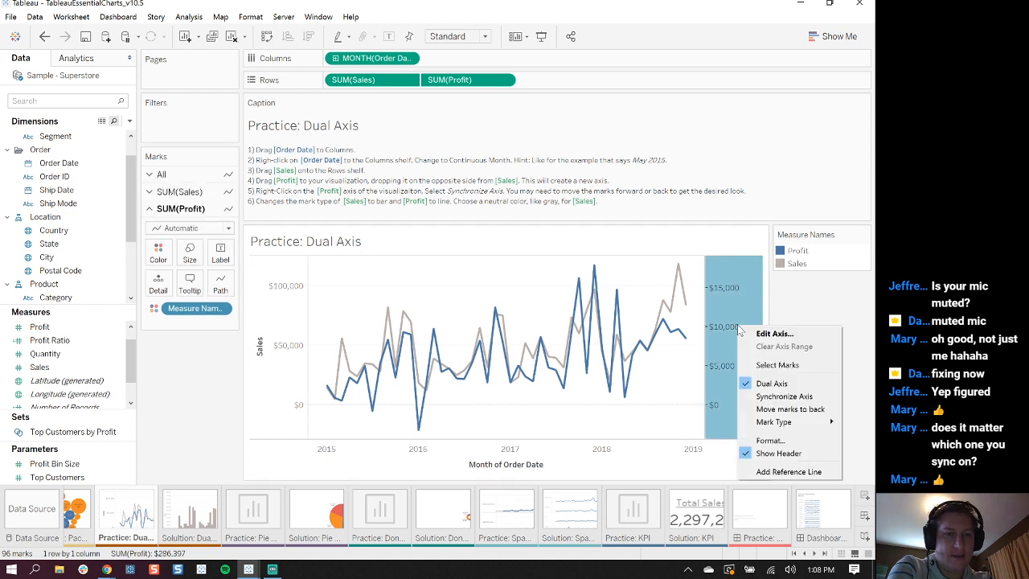
{"action": "left_click", "coordinate": [770, 396]}
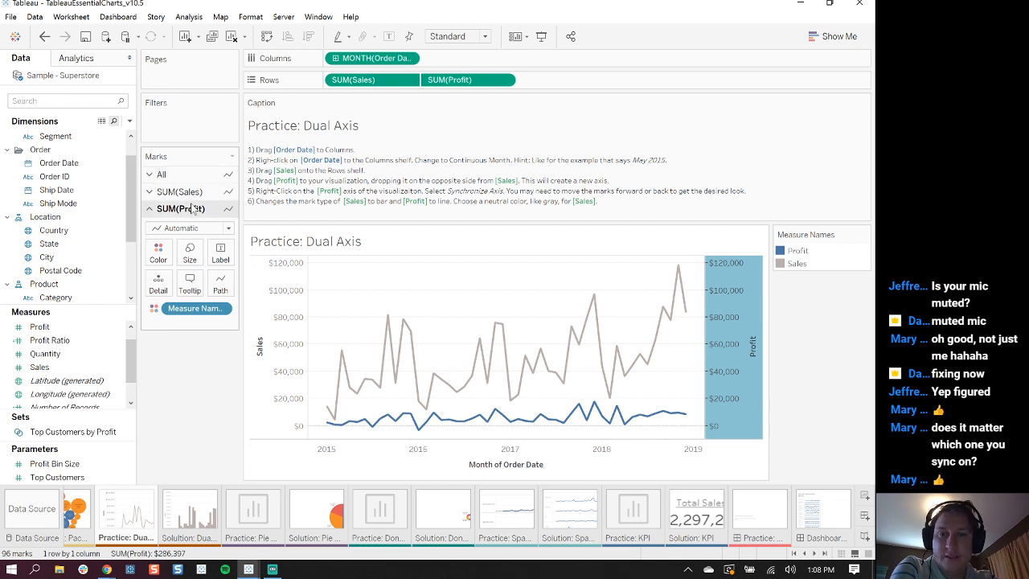
Set the Profit mark type to Line and the Sales mark type to Bar
{"action": "left_click", "coordinate": [192, 229]}
{"action": "left_click", "coordinate": [190, 260]}
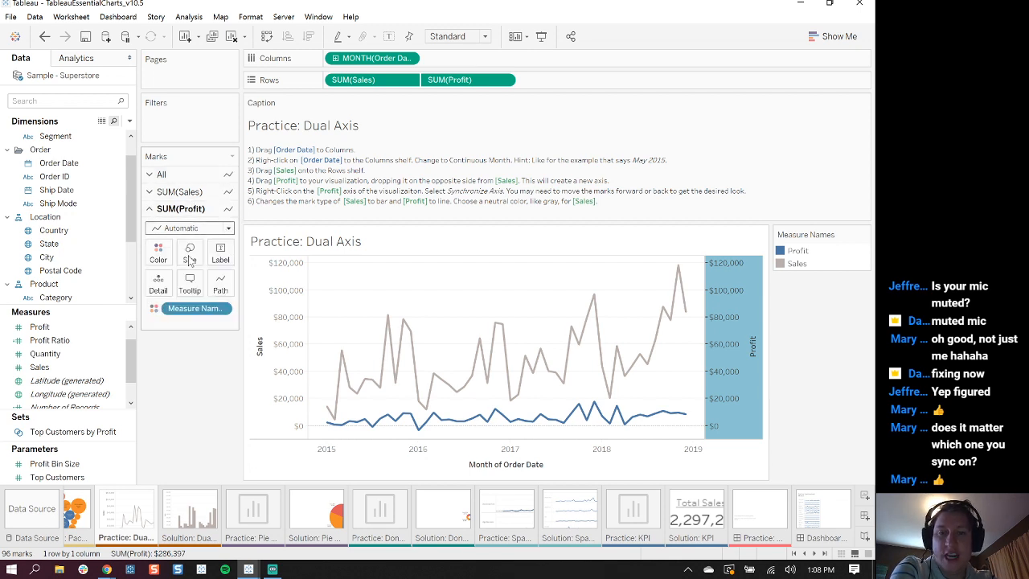
{"action": "left_click", "coordinate": [221, 231]}
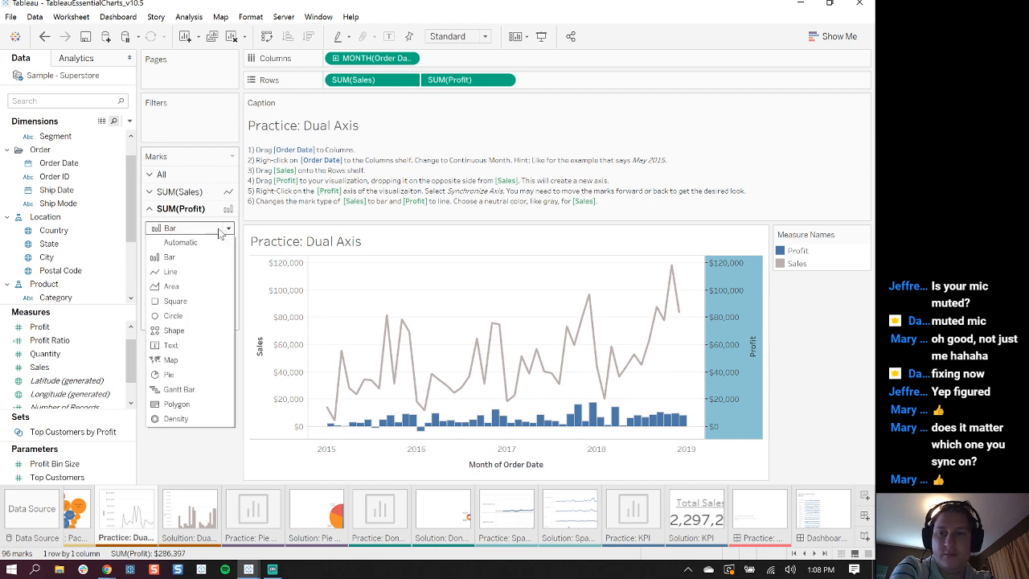
{"action": "left_click", "coordinate": [170, 271]}
{"action": "left_click", "coordinate": [193, 191]}
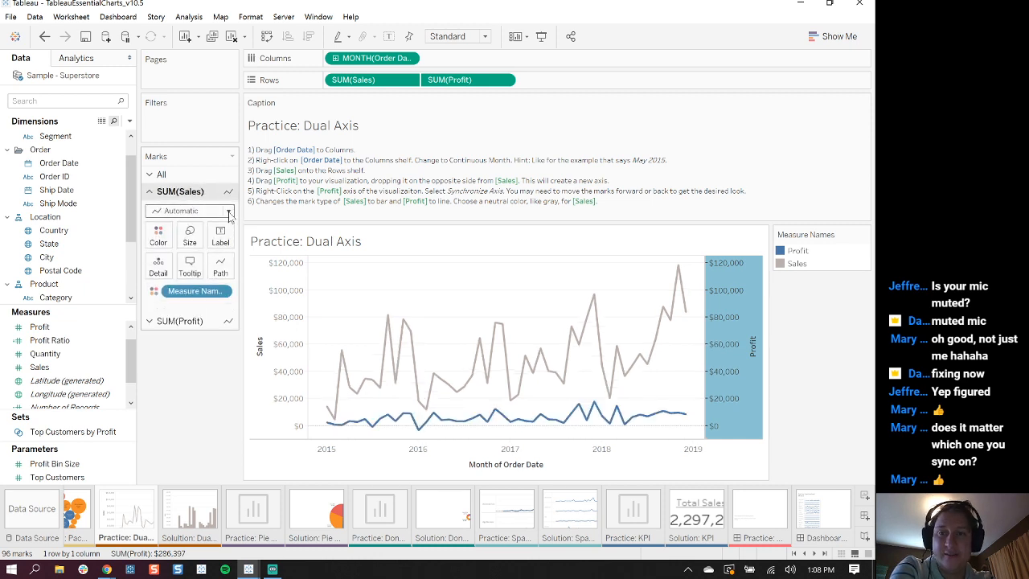
{"action": "left_click", "coordinate": [229, 211]}
{"action": "left_click", "coordinate": [203, 246]}
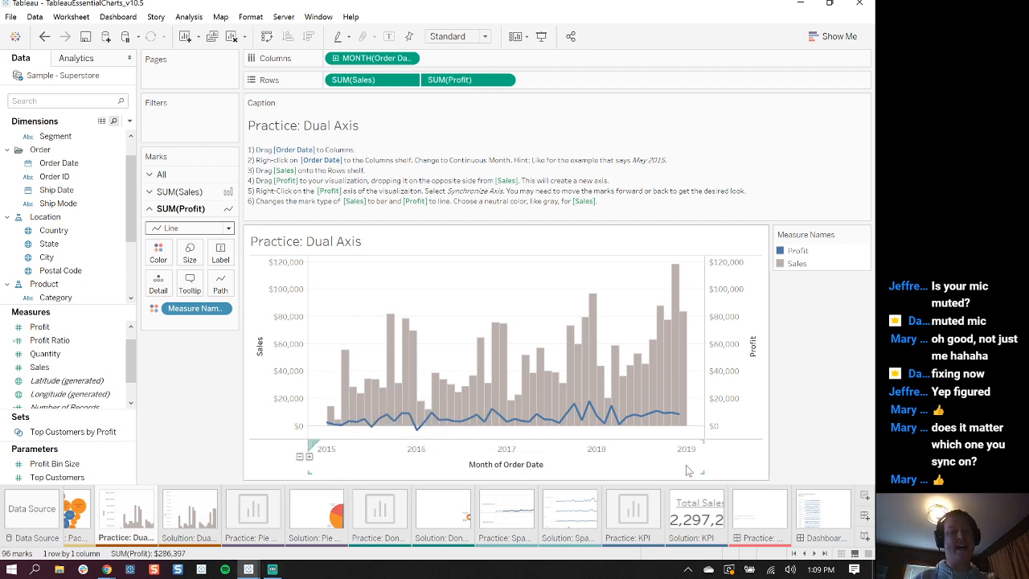
Switch to the Book2 workbook and add a new worksheet after Dual Axis
{"action": "left_click", "coordinate": [248, 569]}
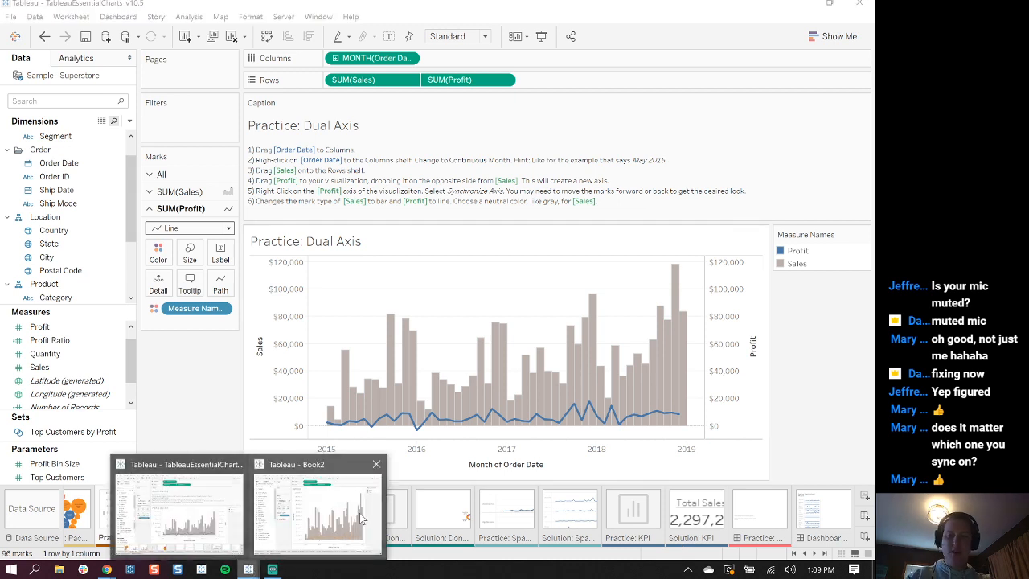
{"action": "left_click", "coordinate": [248, 569]}
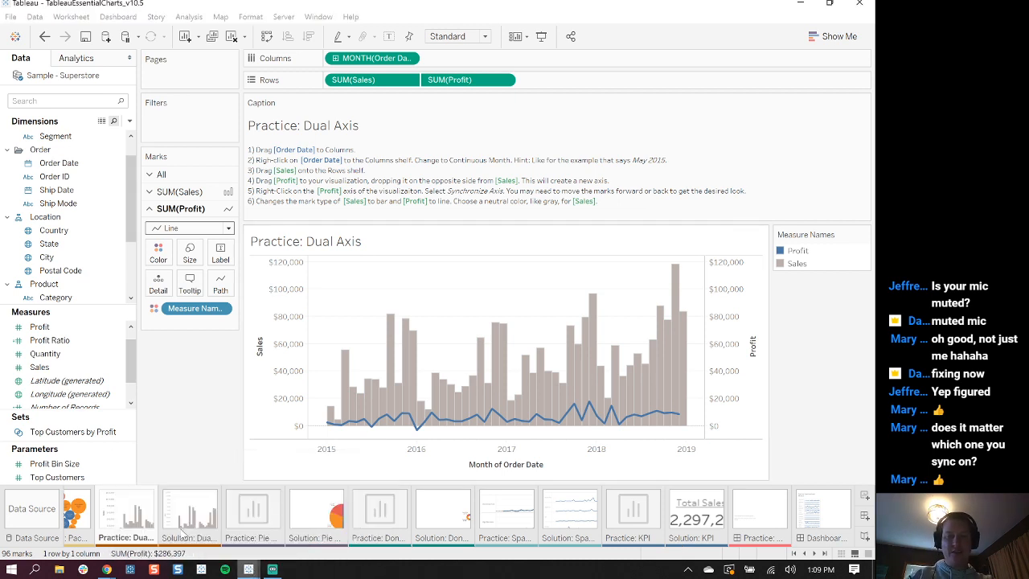
{"action": "left_click", "coordinate": [248, 569]}
{"action": "left_click", "coordinate": [322, 510]}
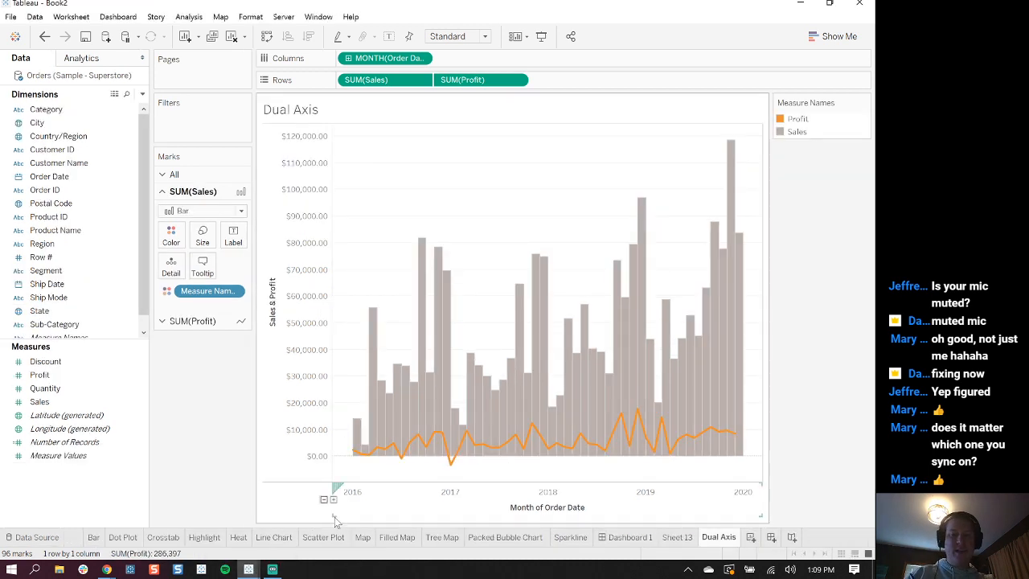
{"action": "left_click", "coordinate": [750, 536]}
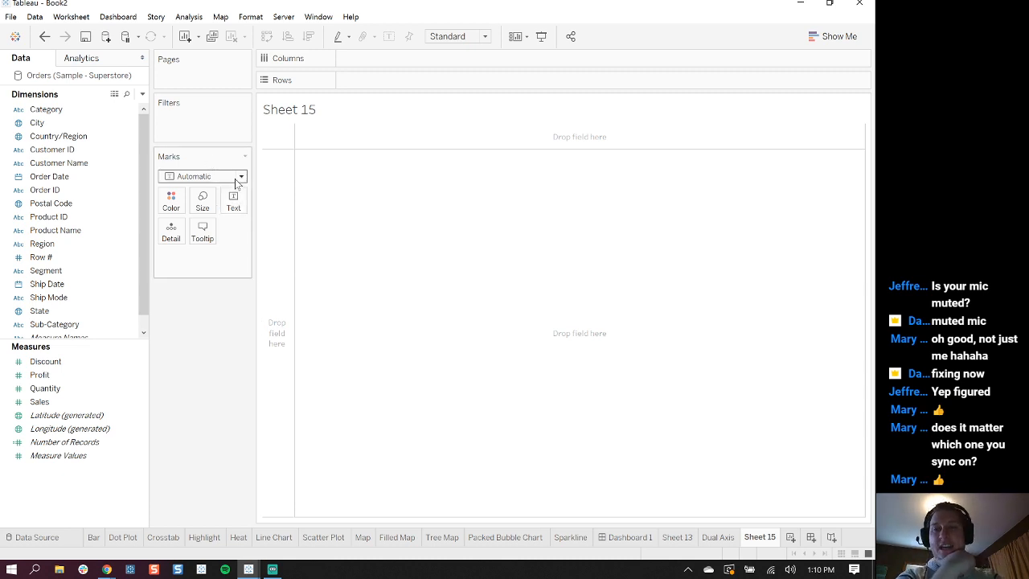
Create a pie chart colored by Segment and fit it to Entire View
{"action": "left_click", "coordinate": [218, 182]}
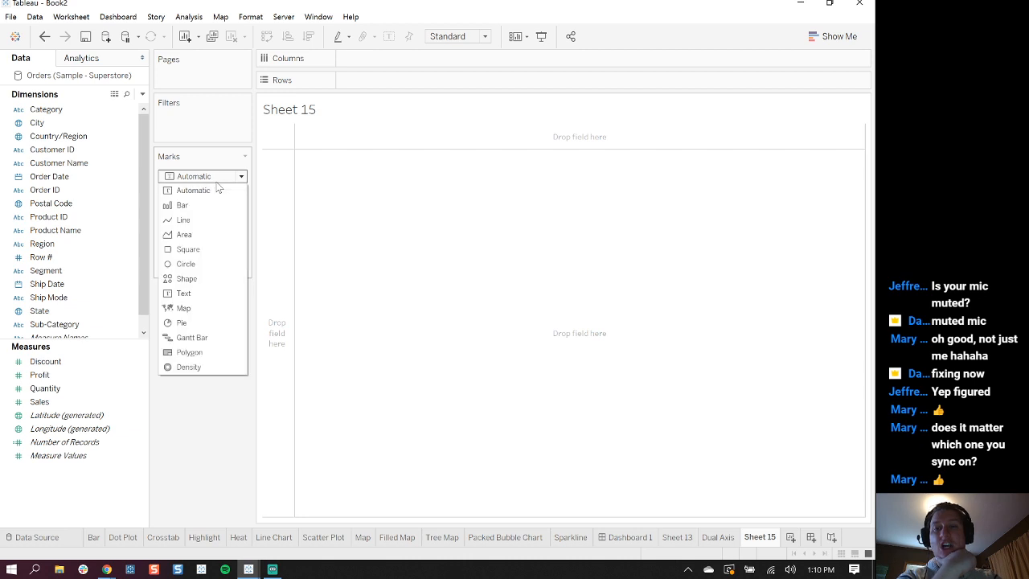
{"action": "left_click", "coordinate": [181, 315]}
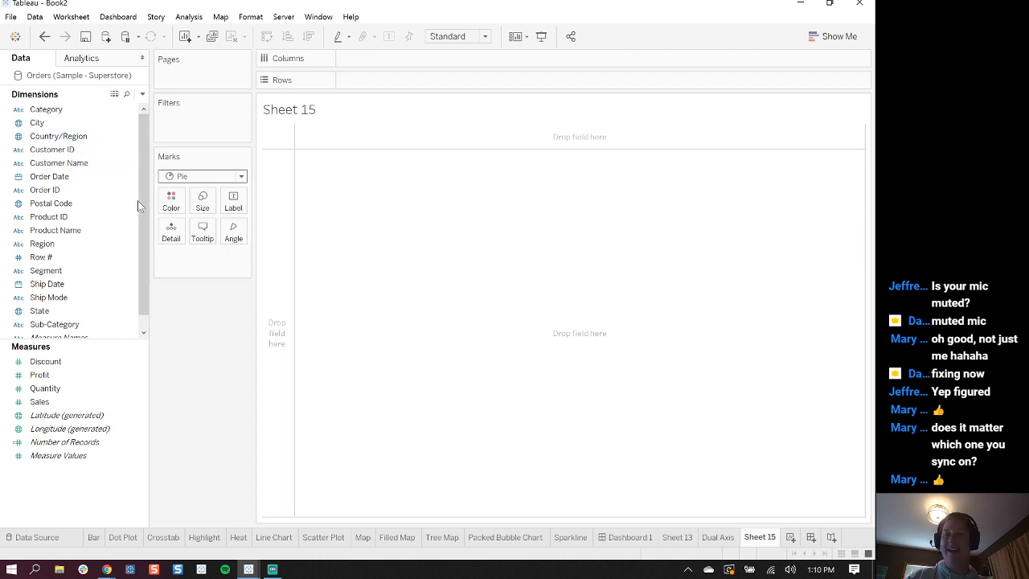
{"action": "scroll", "coordinate": [141, 187], "scroll_direction": "down", "scroll_amount": 1}
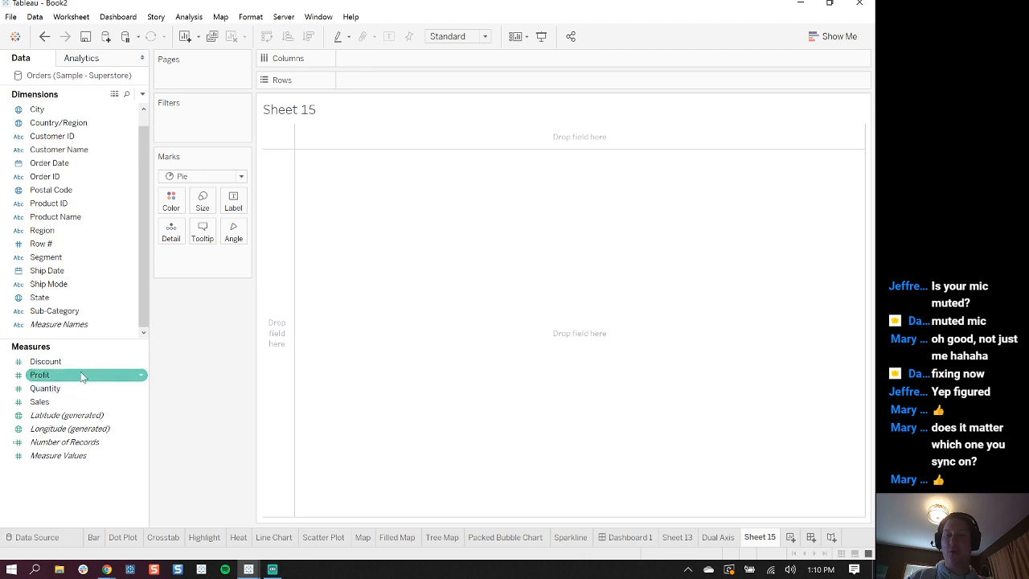
{"action": "left_click_drag", "start_coordinate": [48, 257], "coordinate": [170, 201]}
{"action": "left_click", "coordinate": [458, 36]}
{"action": "left_click", "coordinate": [462, 82]}
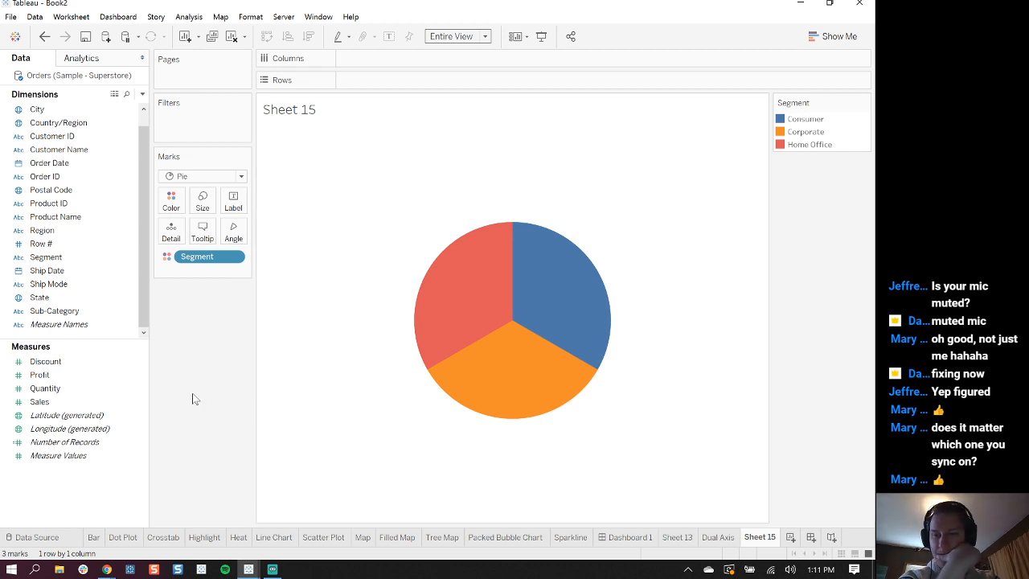
Set the pie slice angles by Sales and clear the whole sheet
{"action": "left_click", "coordinate": [39, 402]}
{"action": "left_click_drag", "start_coordinate": [39, 405], "coordinate": [239, 237]}
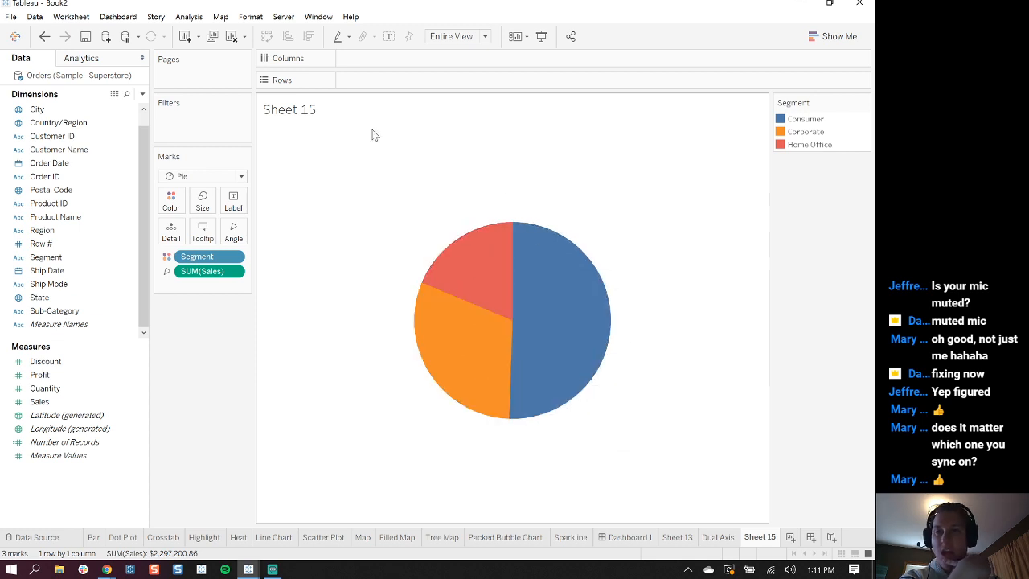
{"action": "left_click", "coordinate": [230, 36]}
Rebuild the pie on the cleared sheet with the Pie mark type and Segment as color, fitted to Entire View
{"action": "left_click", "coordinate": [241, 176]}
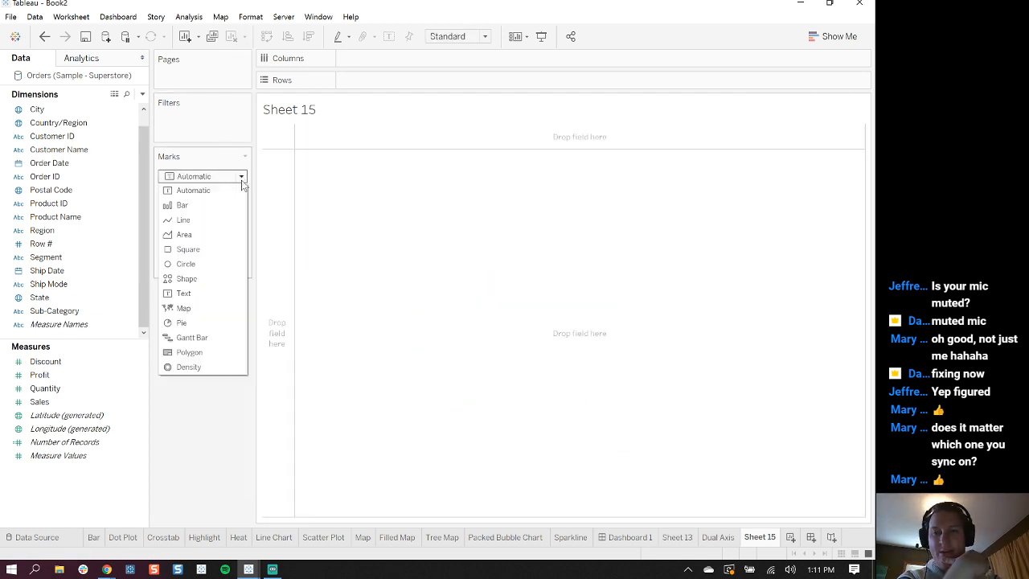
{"action": "left_click", "coordinate": [192, 324]}
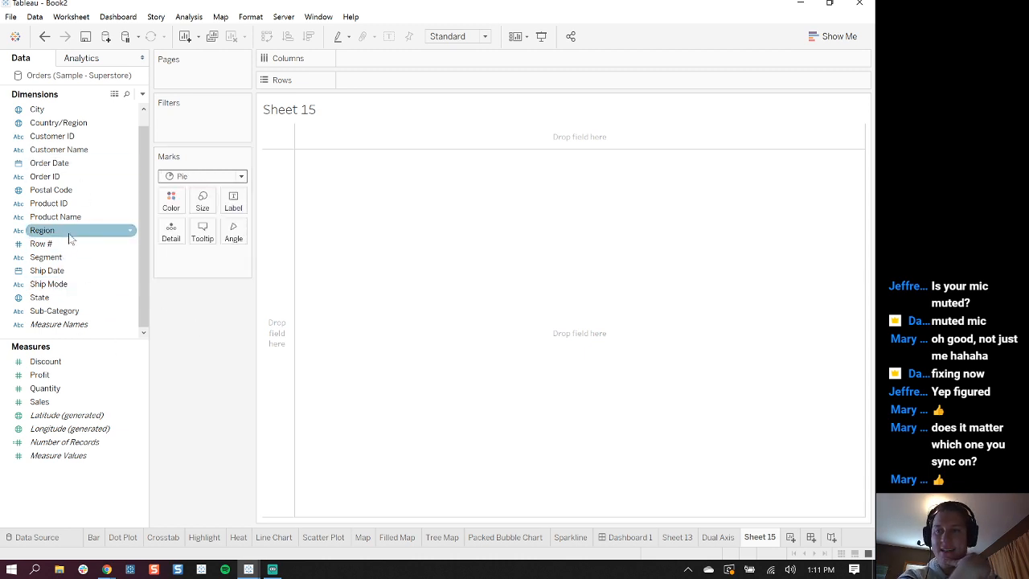
{"action": "scroll", "coordinate": [70, 241], "scroll_direction": "up", "scroll_amount": 1}
{"action": "left_click", "coordinate": [60, 110]}
{"action": "left_click", "coordinate": [48, 271]}
{"action": "left_click_drag", "start_coordinate": [48, 273], "coordinate": [169, 208]}
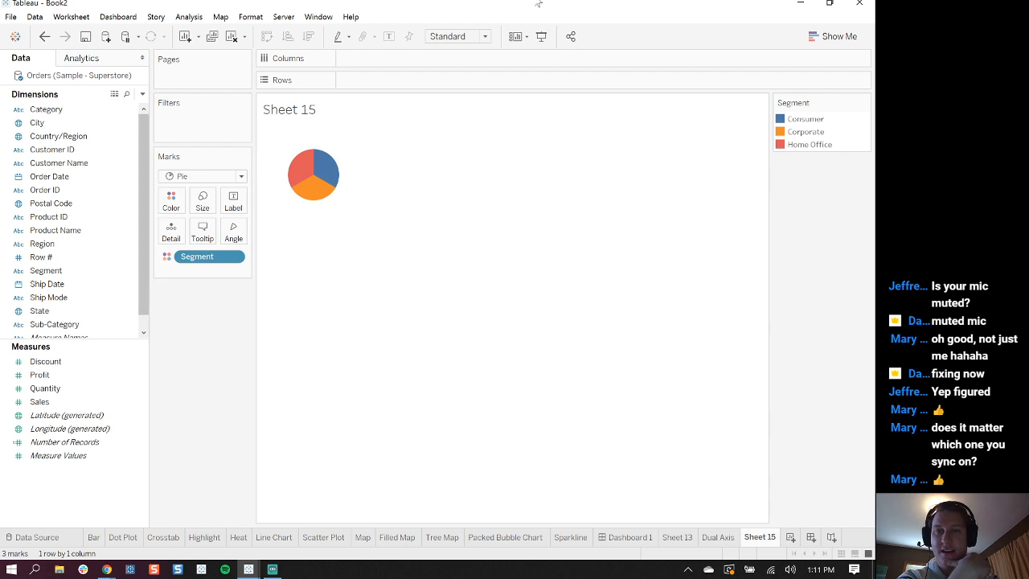
{"action": "left_click", "coordinate": [480, 36]}
{"action": "left_click", "coordinate": [470, 81]}
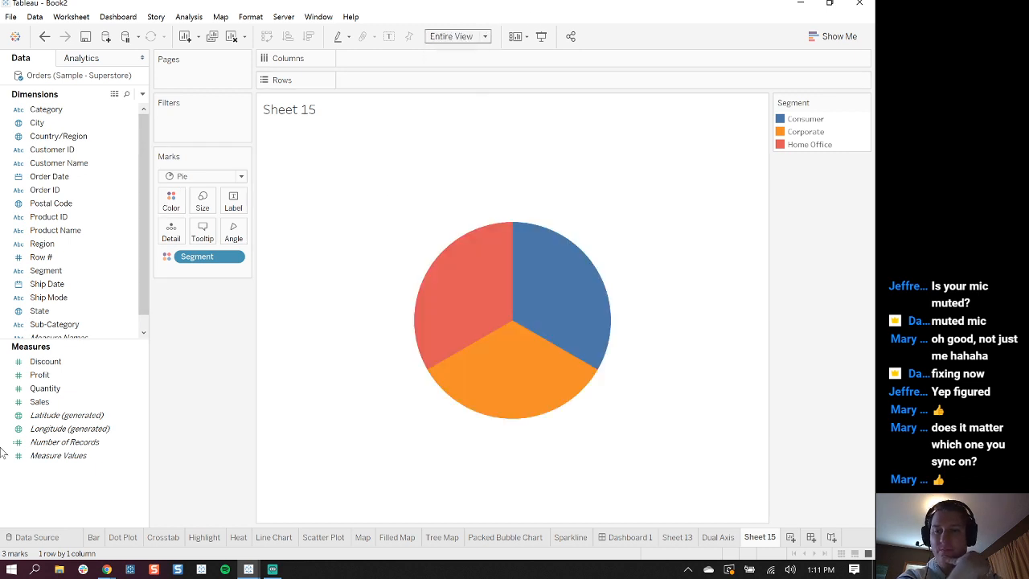
Assign Sales to the angle of the pie slices
{"action": "left_click", "coordinate": [47, 402]}
{"action": "left_click_drag", "start_coordinate": [49, 404], "coordinate": [238, 238]}
{"action": "left_click", "coordinate": [120, 416]}
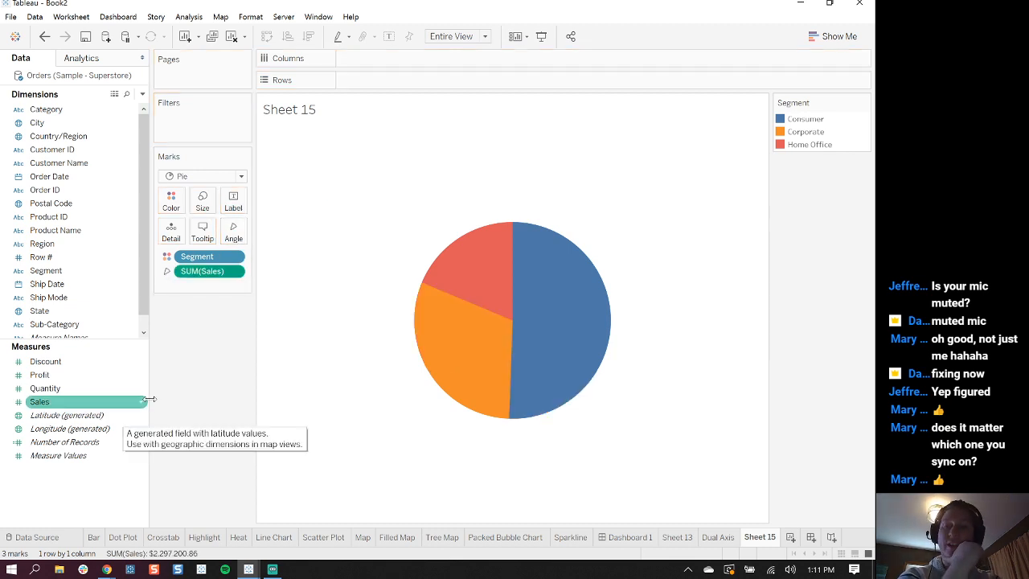
Label the pie slices with Segment and with Sales calculated as Percent of Total
{"action": "left_click_drag", "start_coordinate": [46, 270], "coordinate": [241, 207]}
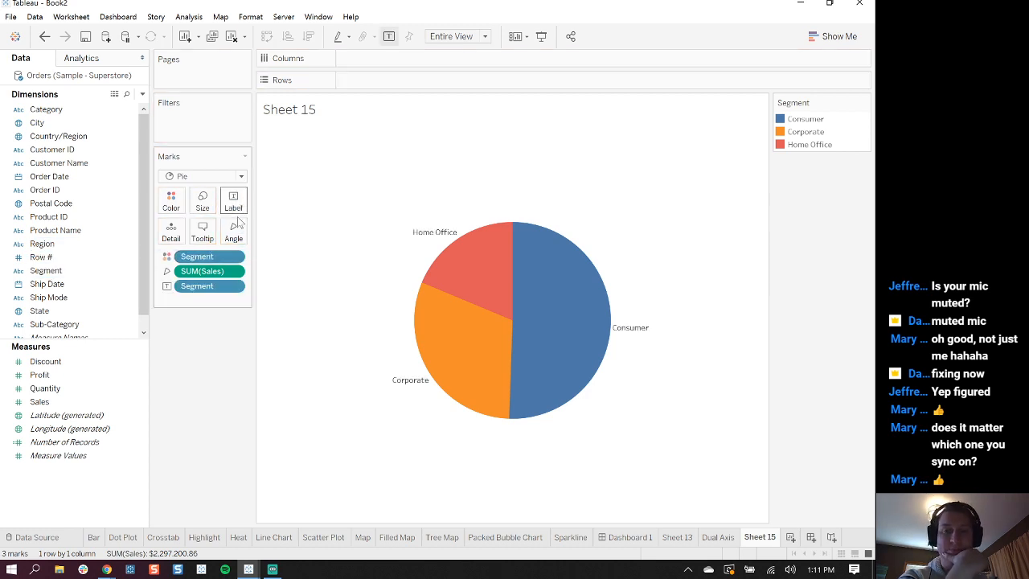
{"action": "left_click_drag", "start_coordinate": [40, 402], "coordinate": [234, 202]}
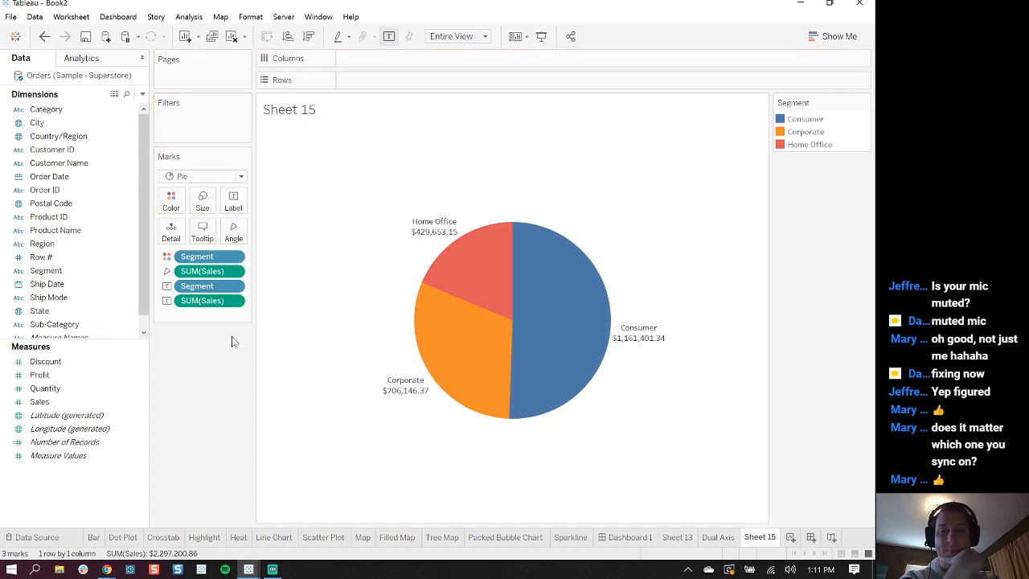
{"action": "left_click", "coordinate": [233, 301]}
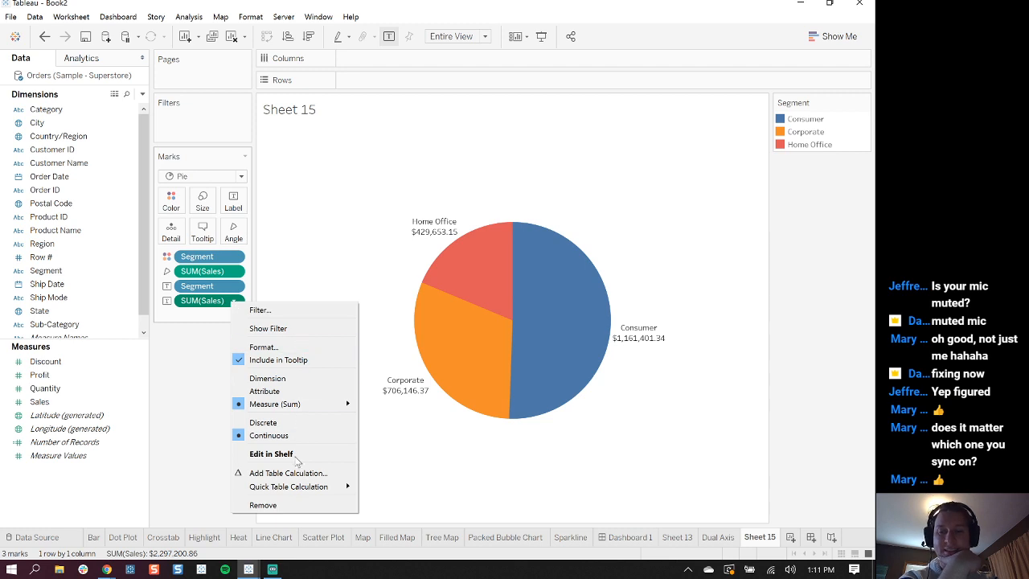
{"action": "mouse_move", "coordinate": [309, 488]}
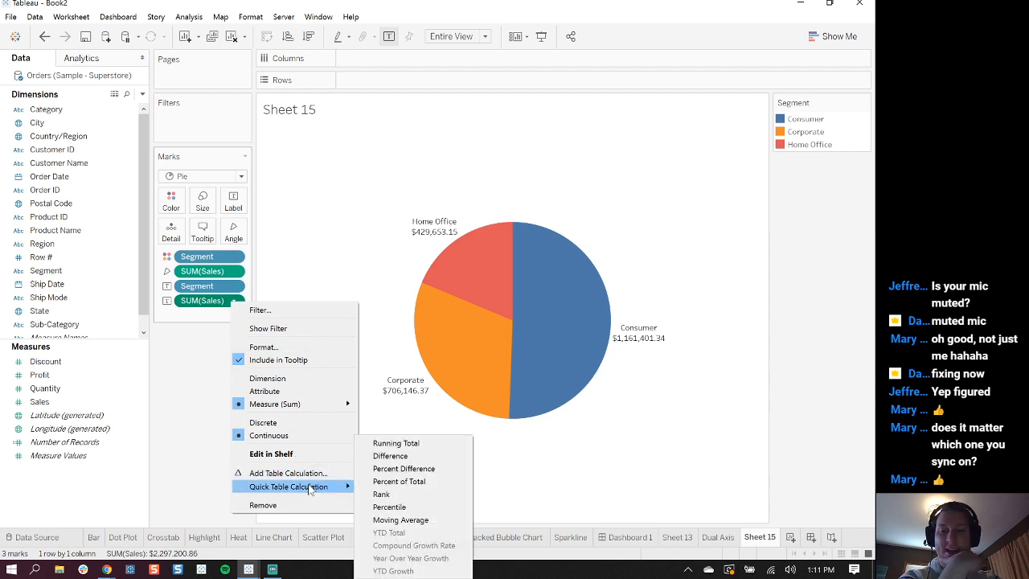
{"action": "left_click", "coordinate": [432, 482]}
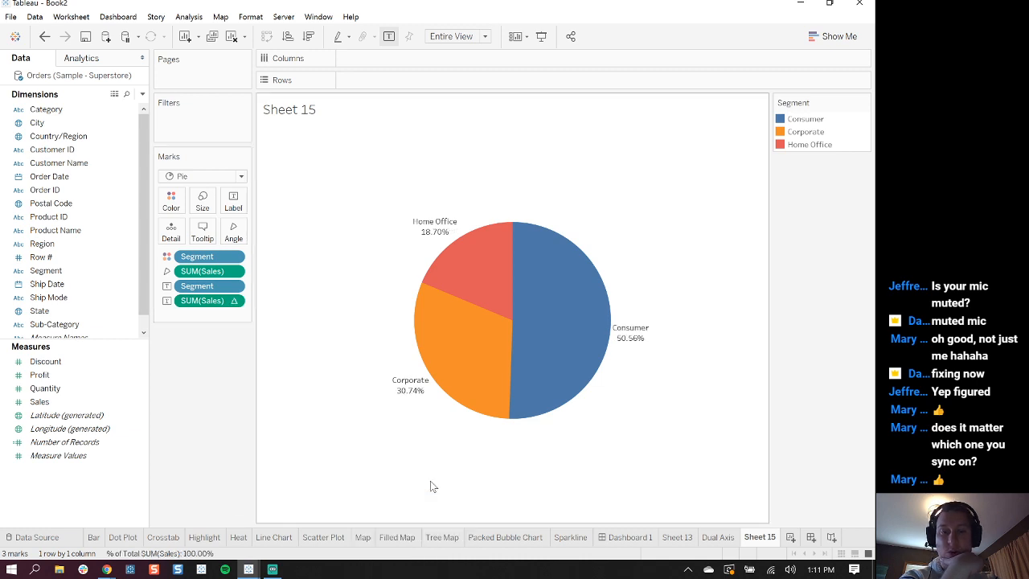
Add the Sales amount to the pie slice labels alongside the percentage
{"action": "left_click", "coordinate": [38, 404]}
{"action": "left_click_drag", "start_coordinate": [56, 407], "coordinate": [231, 203]}
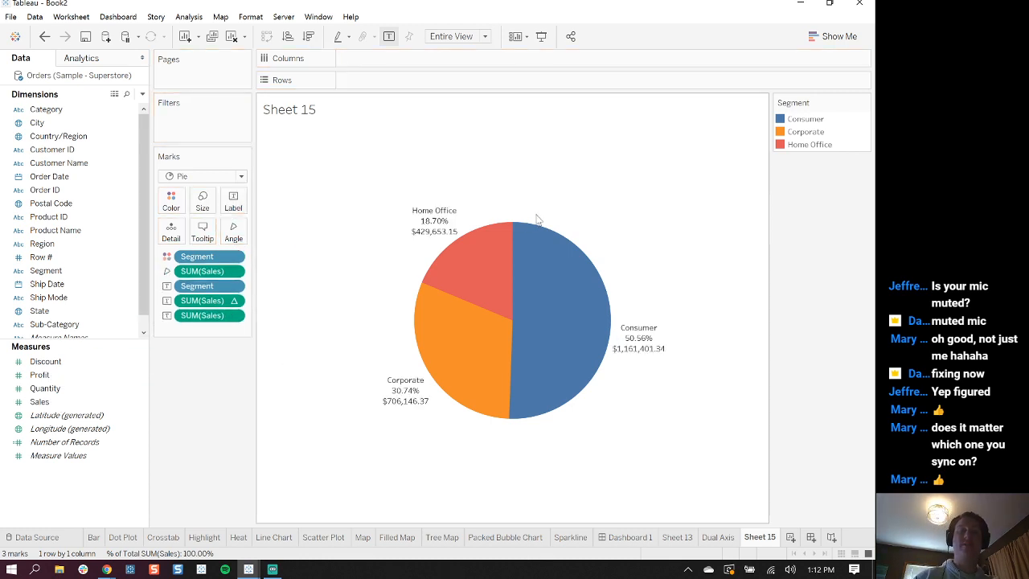
{"action": "mouse_move", "coordinate": [452, 213]}
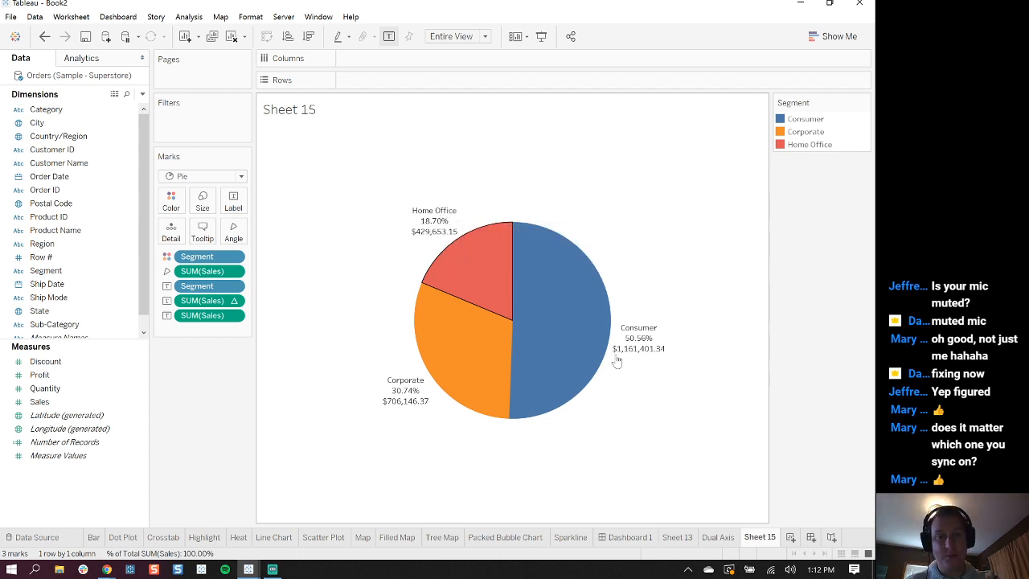
Try moving the Consumer label up and away from its pie slice, and undo the move
{"action": "mouse_move", "coordinate": [776, 546]}
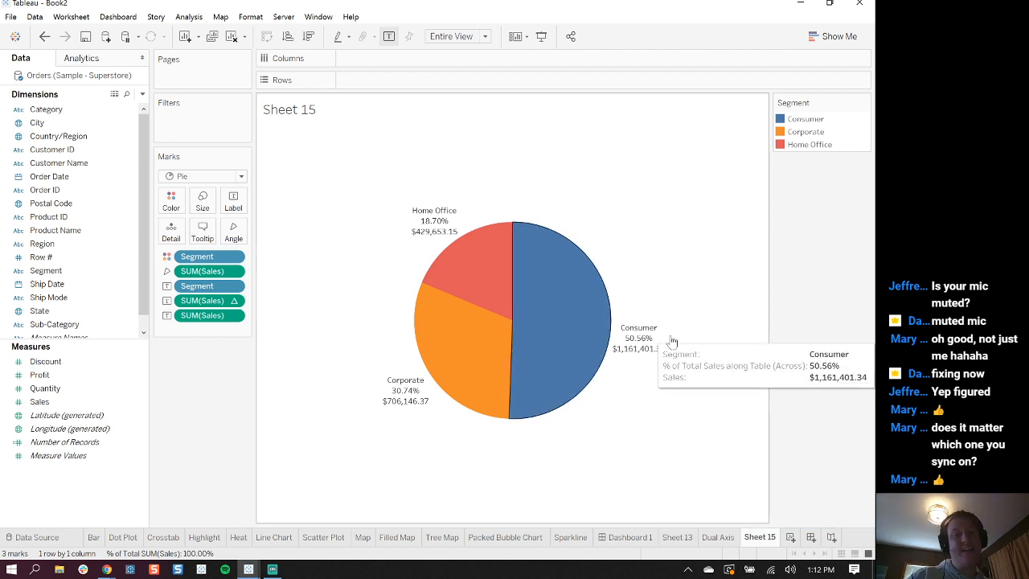
{"action": "left_click", "coordinate": [633, 342]}
{"action": "left_click", "coordinate": [621, 441]}
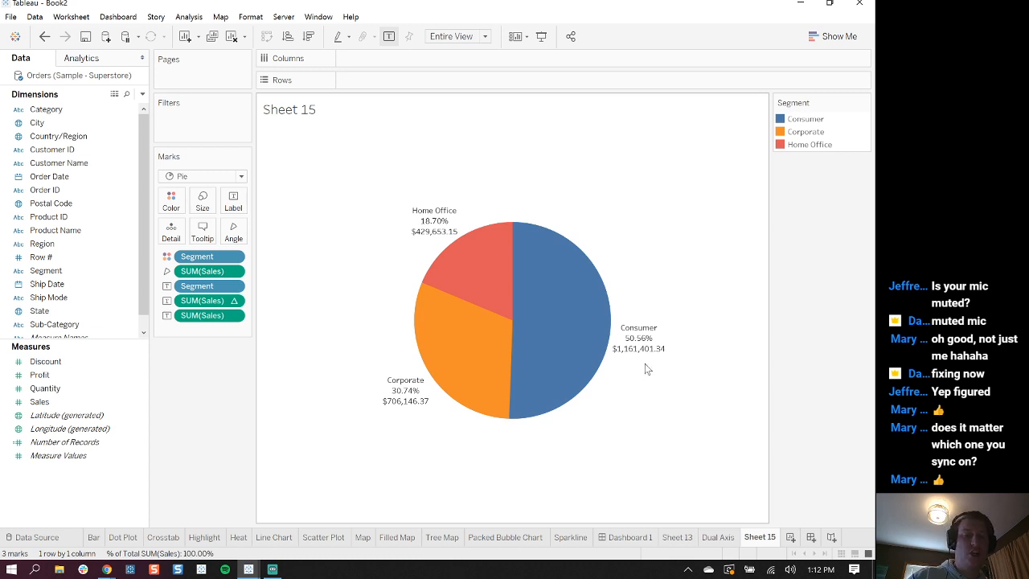
{"action": "left_click", "coordinate": [635, 341]}
{"action": "left_click", "coordinate": [635, 456]}
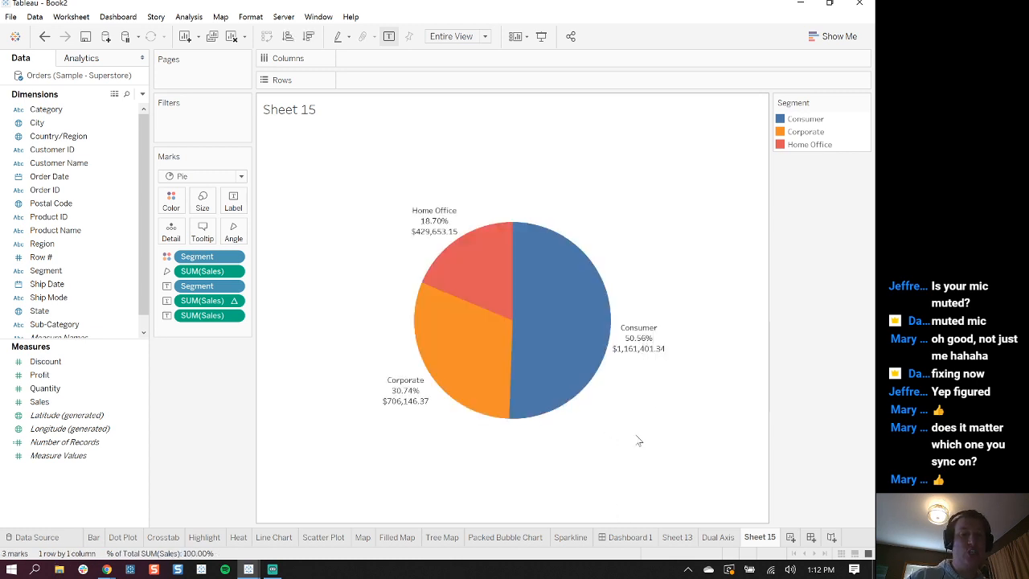
{"action": "left_click", "coordinate": [639, 341]}
{"action": "left_click_drag", "start_coordinate": [638, 341], "coordinate": [656, 223]}
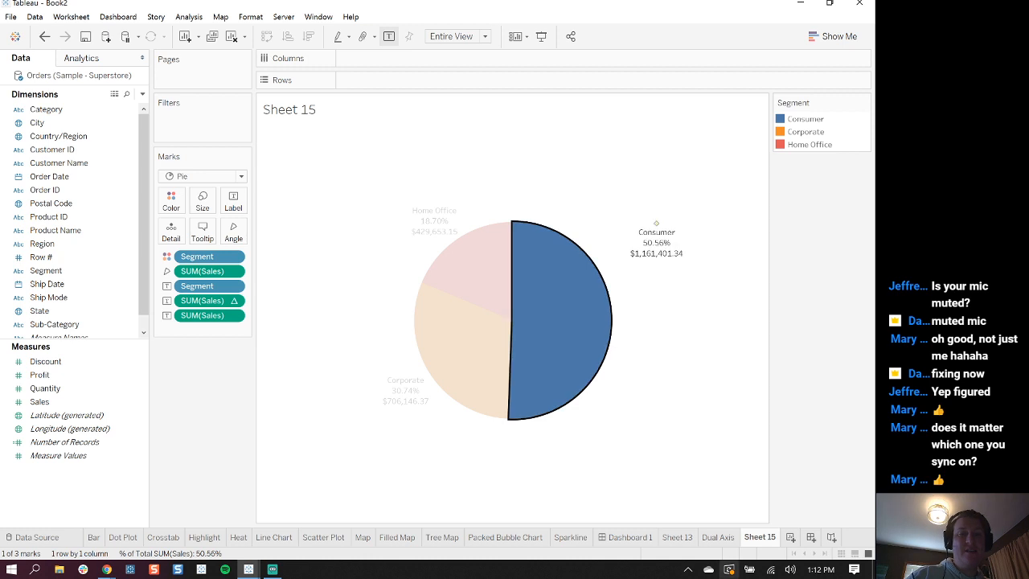
{"action": "left_click", "coordinate": [676, 416]}
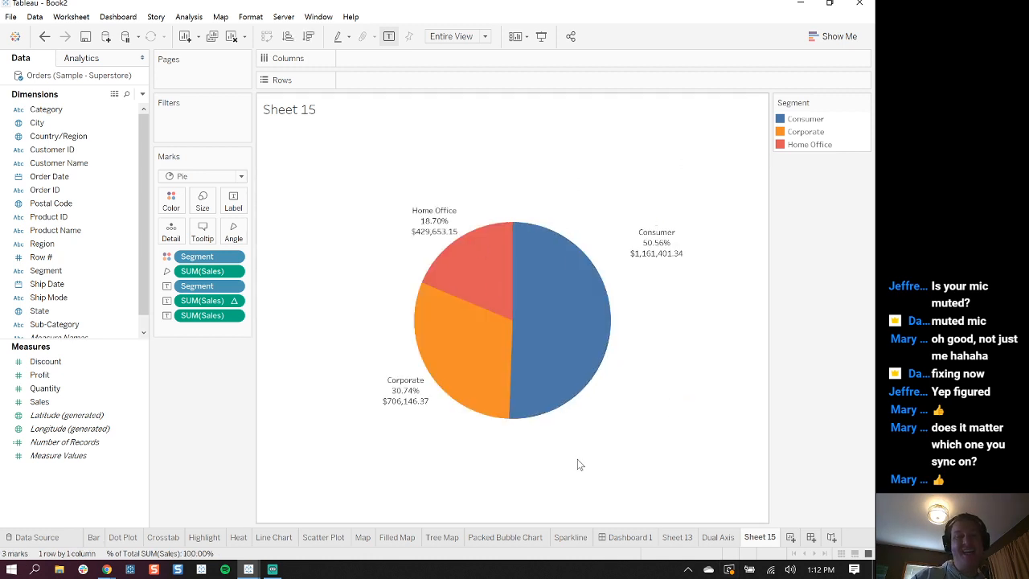
{"action": "mouse_move", "coordinate": [675, 258]}
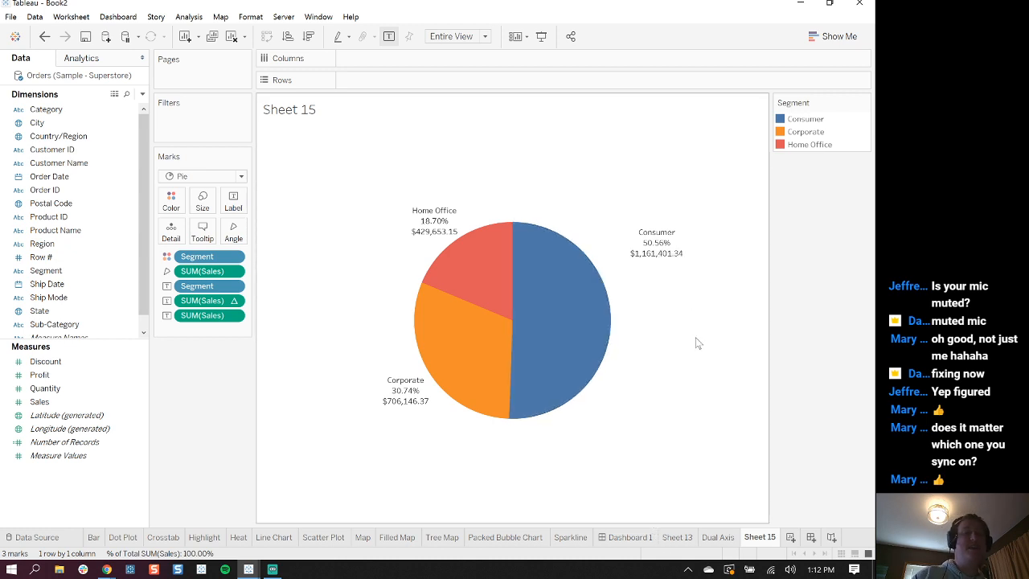
{"action": "key", "text": "ctrl+z"}
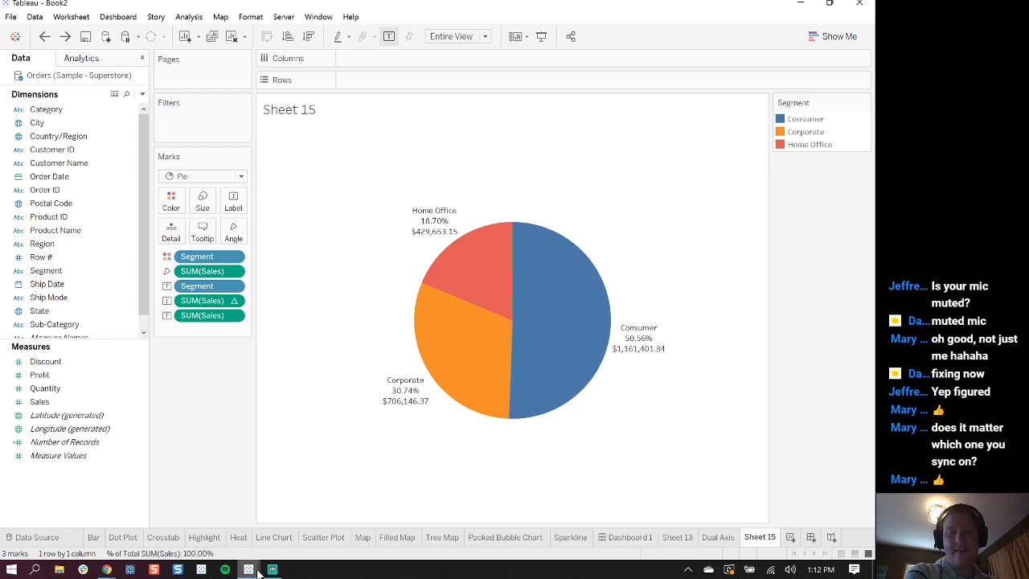
Switch to the TableauEssentialCharts_v10.5 workbook and open the Practice: Pie Chart worksheet
{"action": "mouse_move", "coordinate": [249, 563]}
{"action": "left_click", "coordinate": [171, 518]}
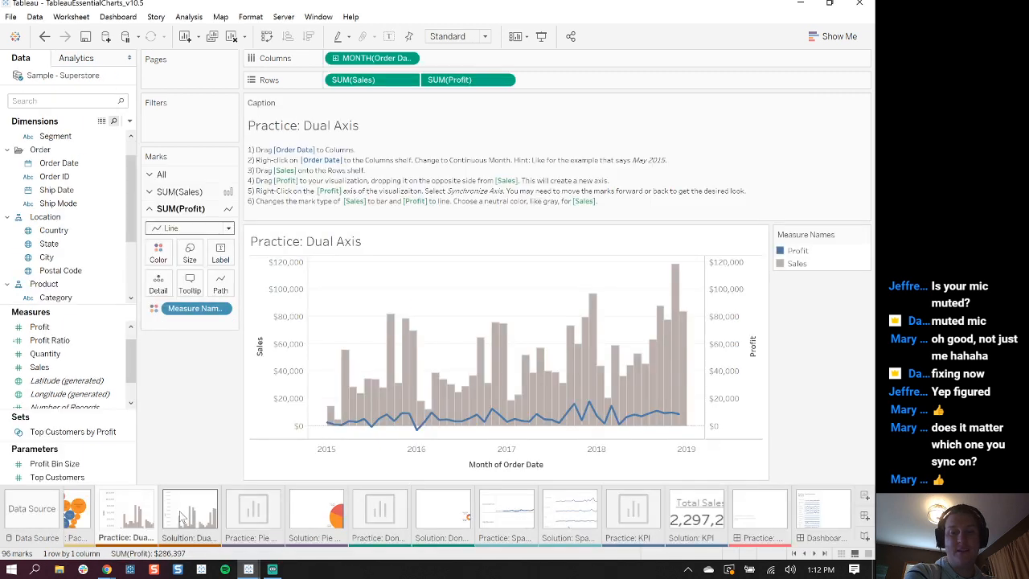
{"action": "left_click", "coordinate": [306, 518]}
{"action": "left_click", "coordinate": [253, 514]}
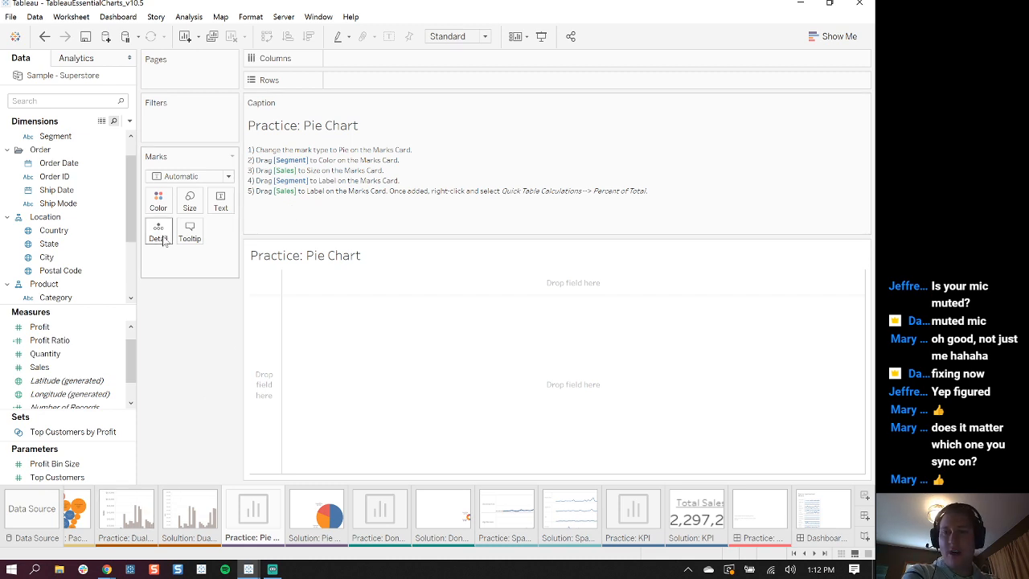
Start the practice pie with the Pie mark type and Segment as color, fitted to Entire View
{"action": "left_click", "coordinate": [208, 176]}
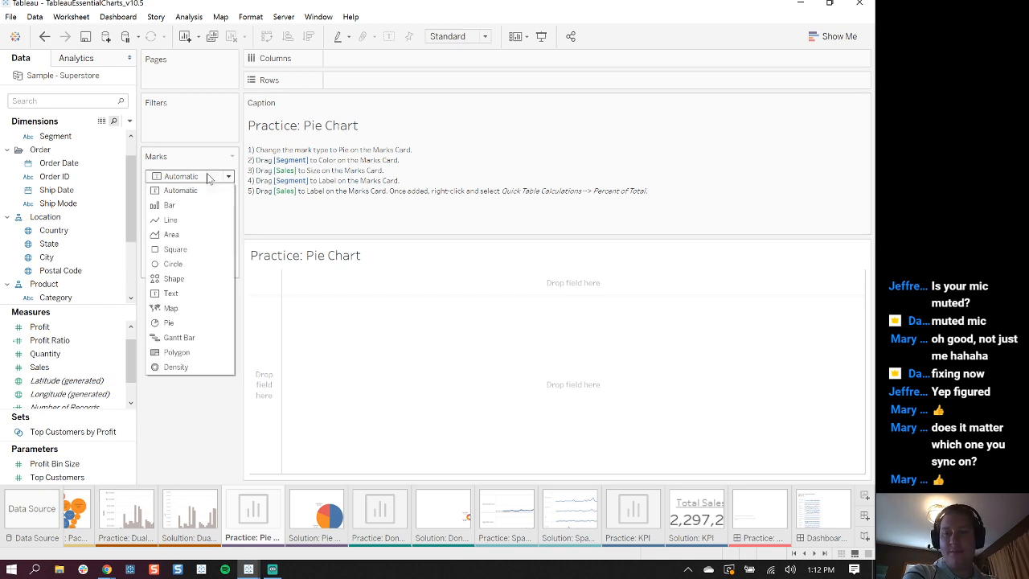
{"action": "left_click", "coordinate": [171, 323]}
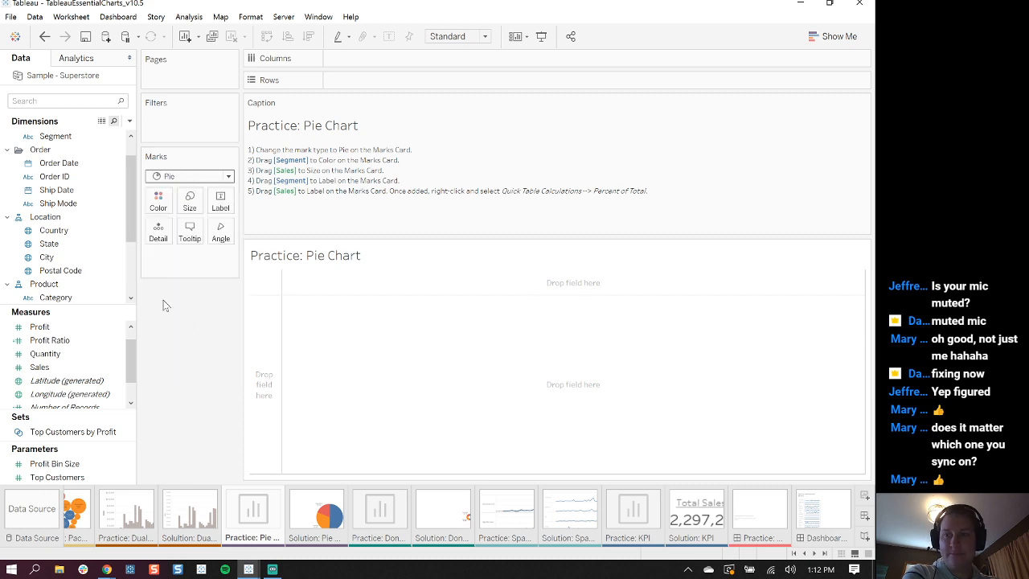
{"action": "left_click_drag", "start_coordinate": [127, 184], "coordinate": [112, 141]}
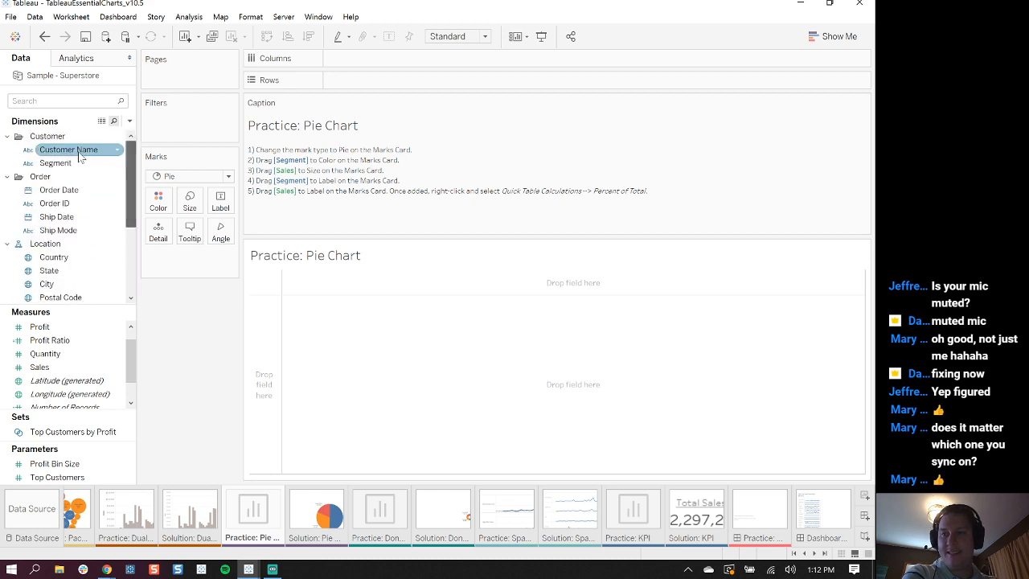
{"action": "left_click_drag", "start_coordinate": [55, 162], "coordinate": [158, 200]}
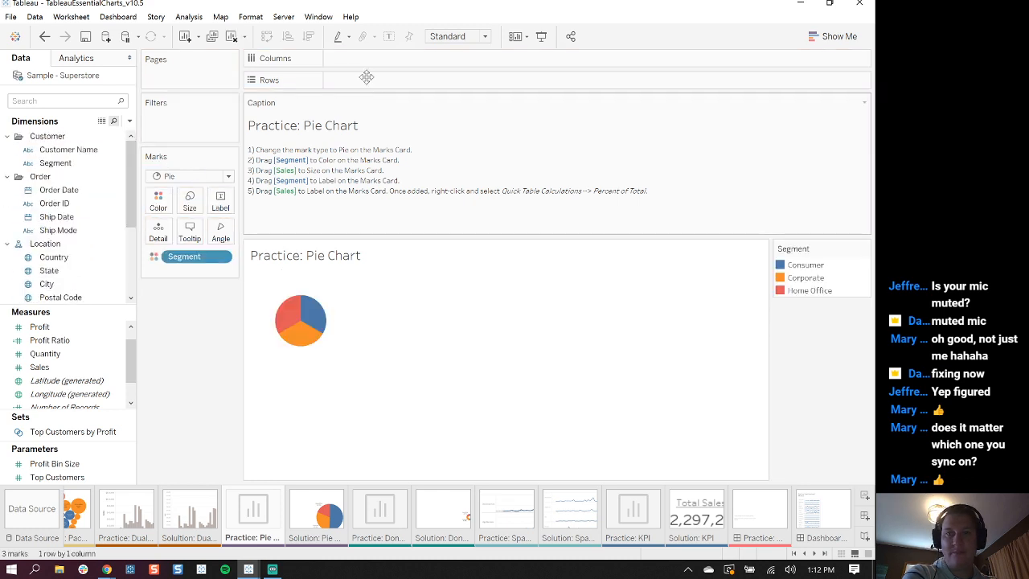
{"action": "left_click", "coordinate": [458, 37]}
{"action": "left_click", "coordinate": [450, 83]}
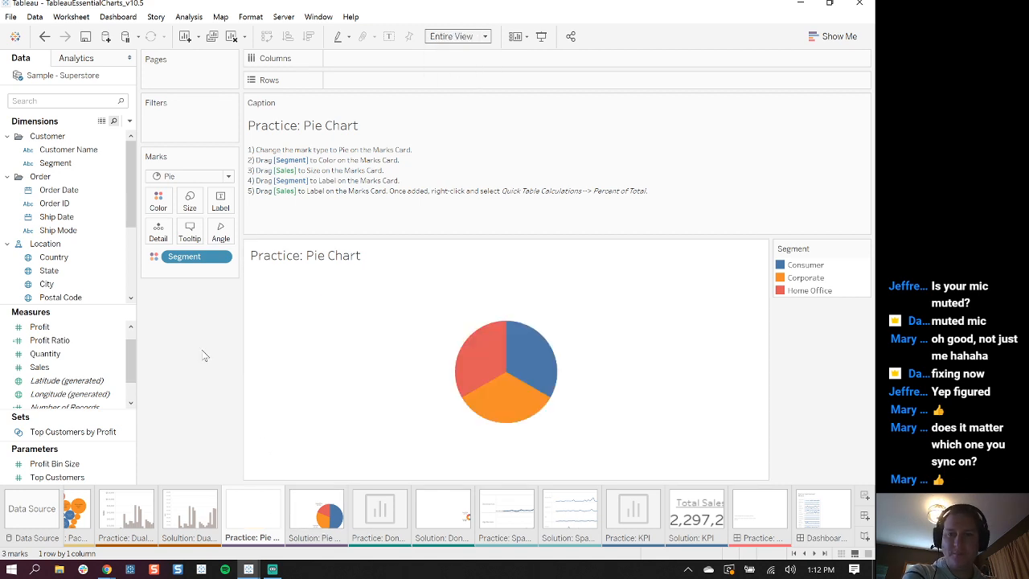
Assign Sales to the size of the practice pie and label its slices with Segment
{"action": "left_click", "coordinate": [61, 369]}
{"action": "left_click_drag", "start_coordinate": [45, 371], "coordinate": [191, 211]}
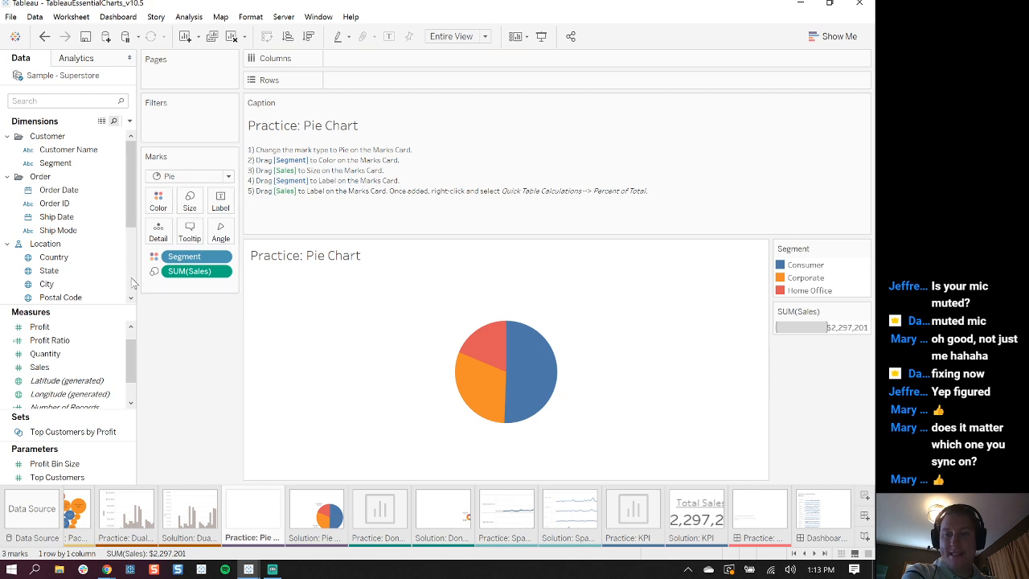
{"action": "left_click_drag", "start_coordinate": [100, 165], "coordinate": [226, 206]}
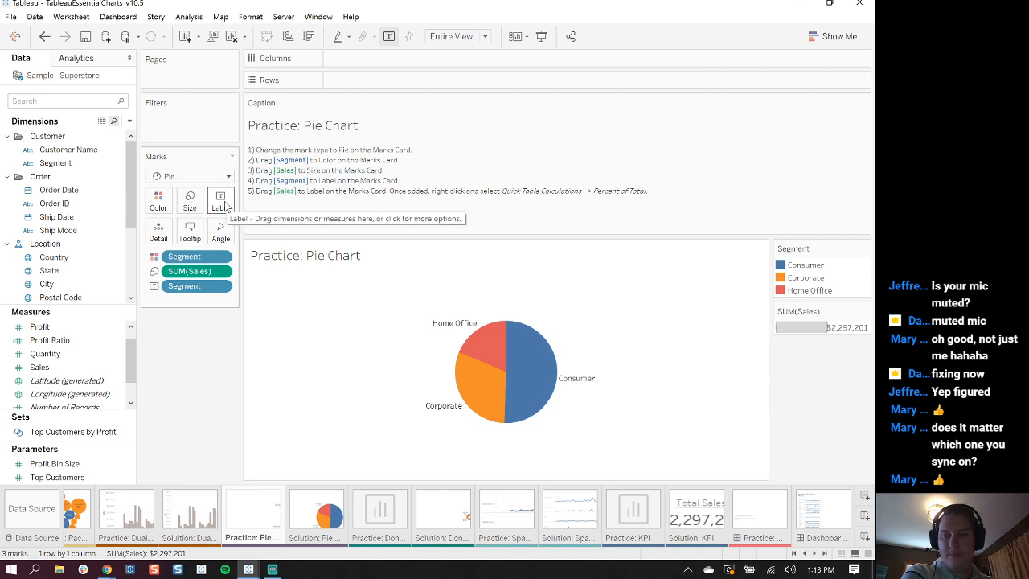
Add Sales to the practice pie's labels as a Percent of Total quick table calculation
{"action": "left_click_drag", "start_coordinate": [38, 366], "coordinate": [220, 205]}
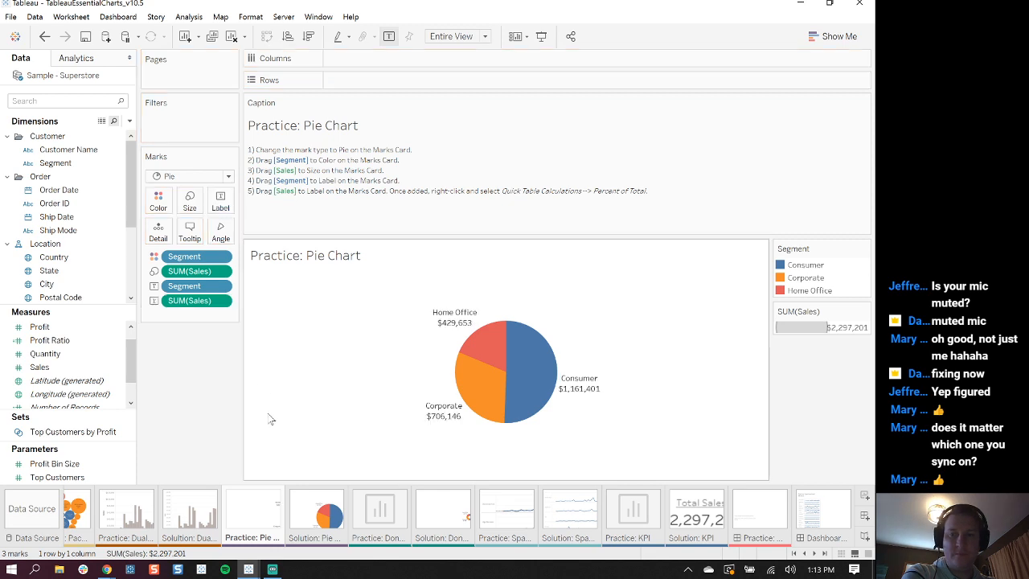
{"action": "right_click", "coordinate": [220, 307]}
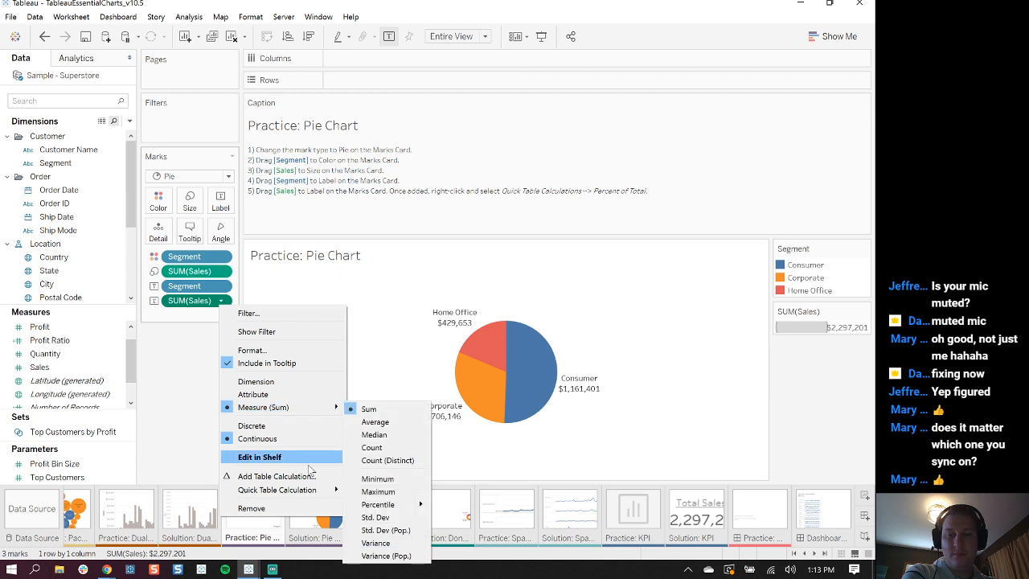
{"action": "mouse_move", "coordinate": [306, 492]}
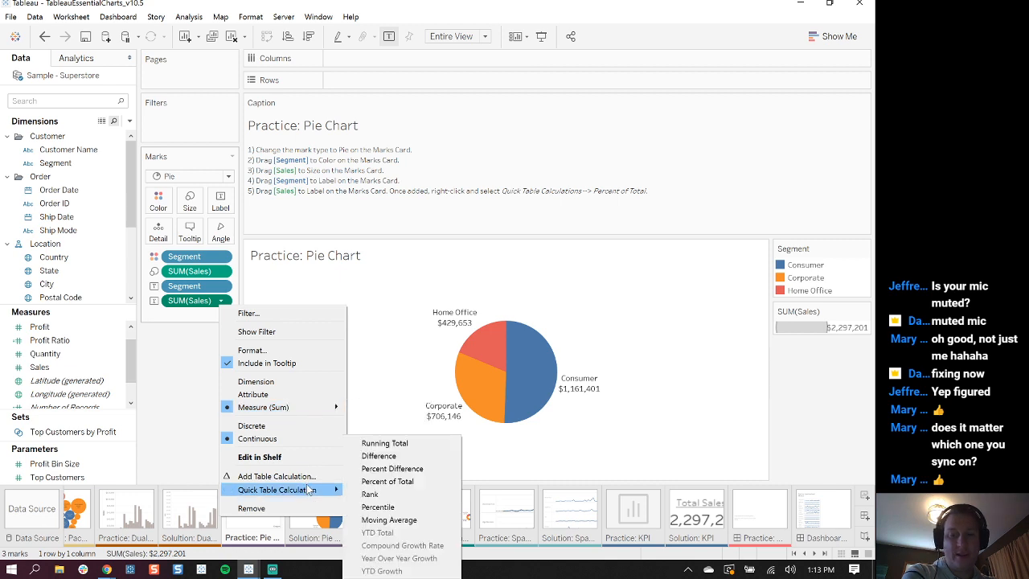
{"action": "left_click", "coordinate": [399, 483]}
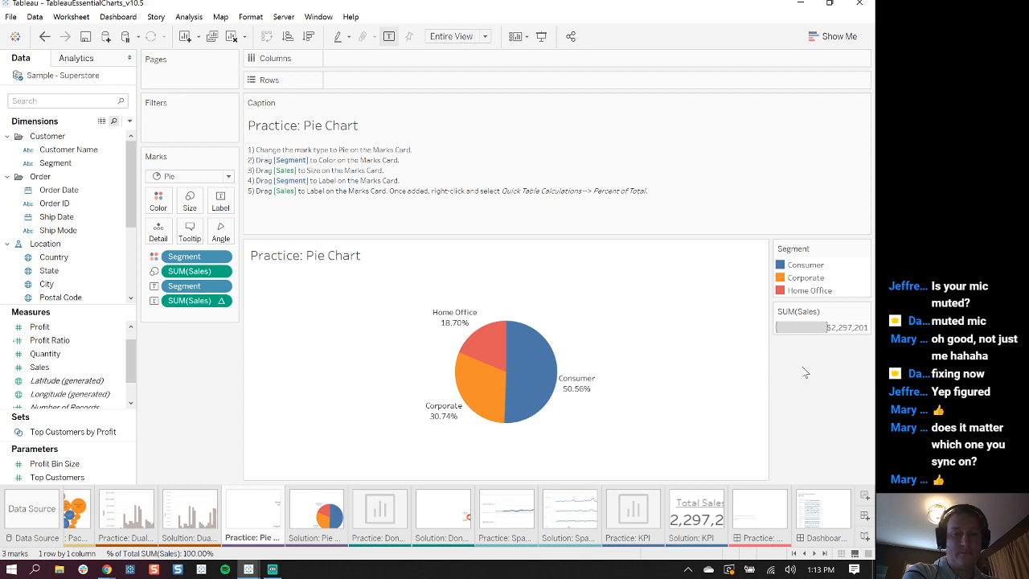
Switch to the Book2 workbook and rename Sheet 15 as Pie Chart
{"action": "mouse_move", "coordinate": [255, 569]}
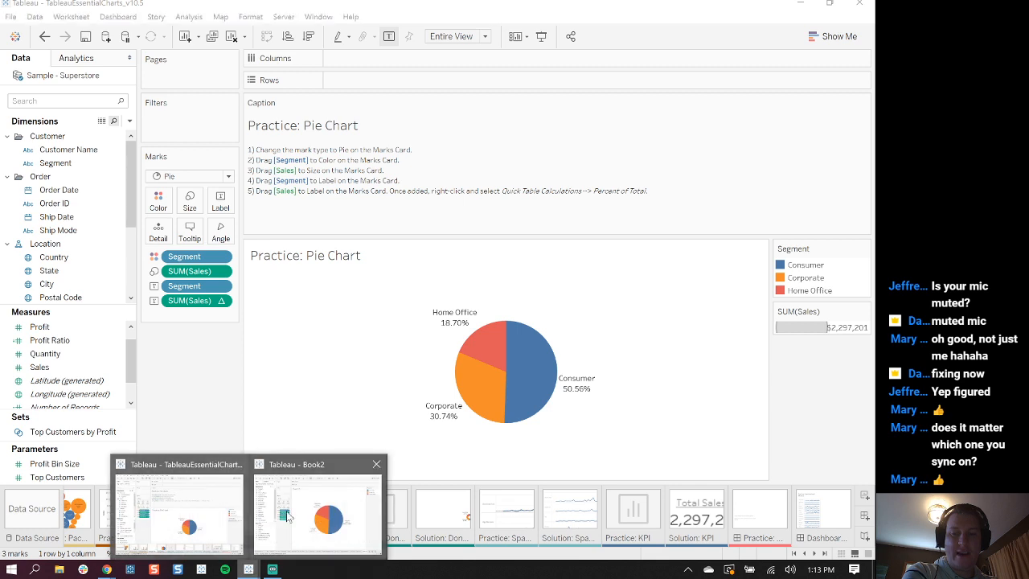
{"action": "left_click", "coordinate": [257, 522]}
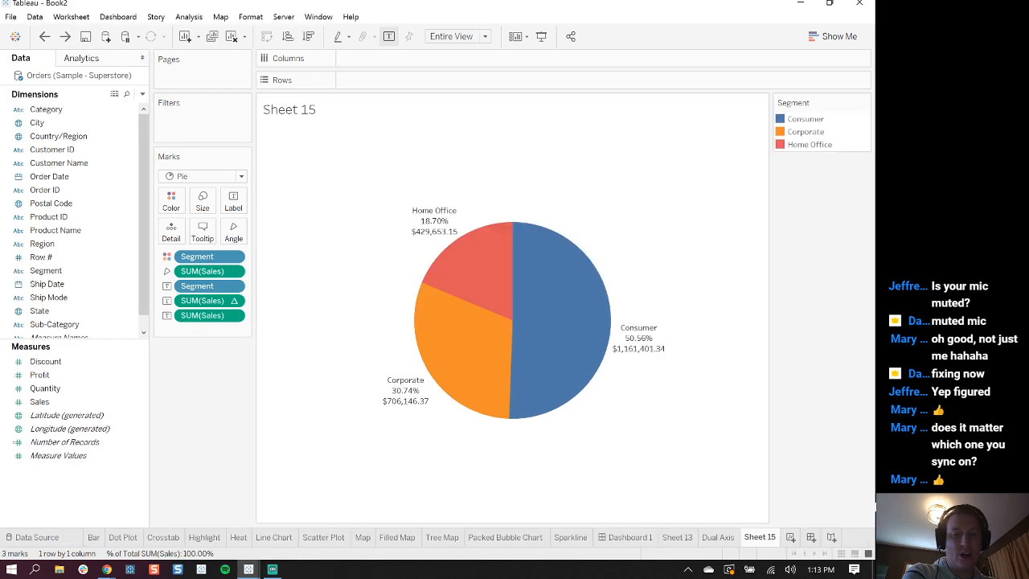
{"action": "double_click", "coordinate": [767, 537]}
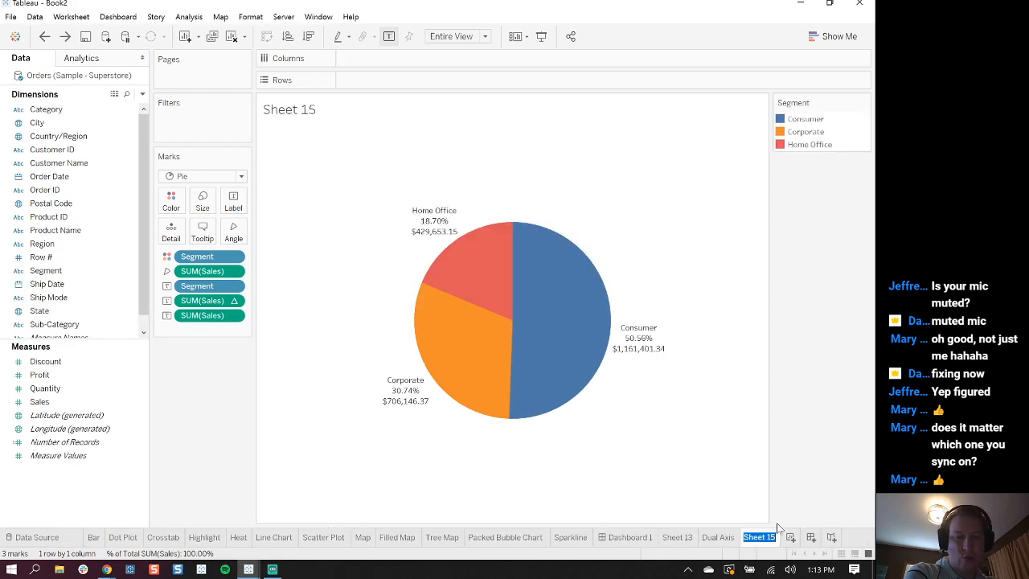
{"action": "type", "text": "Pie Chart"}
{"action": "key", "text": "Return"}
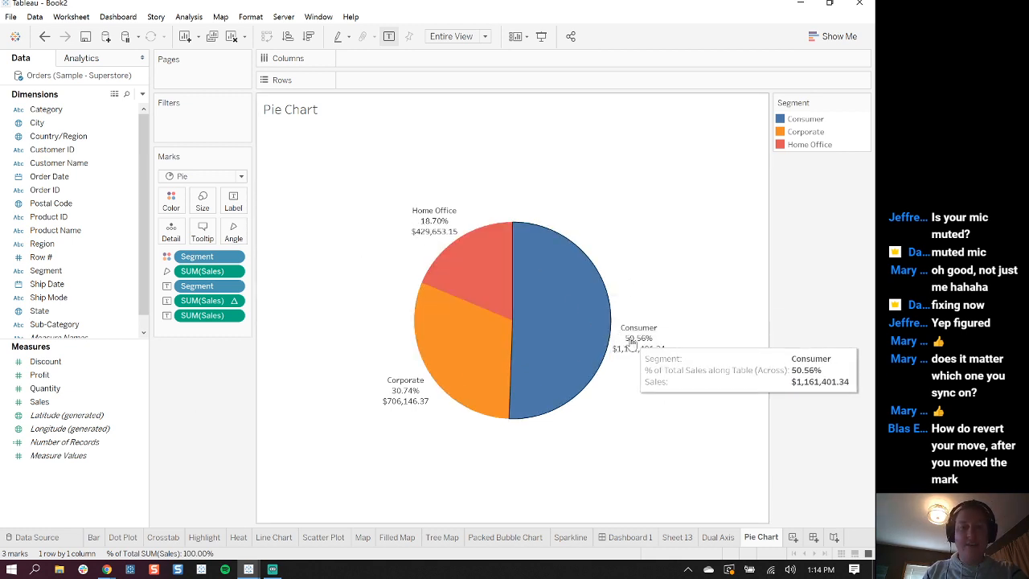
Move the Consumer label above and outside its slice, undo the move, and deselect the slice
{"action": "left_click", "coordinate": [563, 307]}
{"action": "left_click_drag", "start_coordinate": [639, 347], "coordinate": [665, 225]}
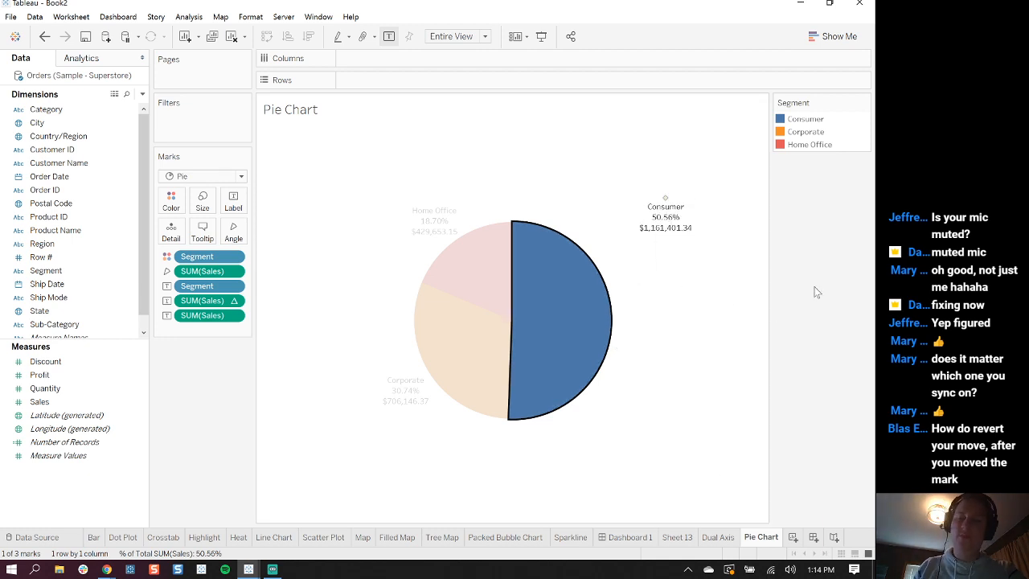
{"action": "key", "text": "ctrl+z"}
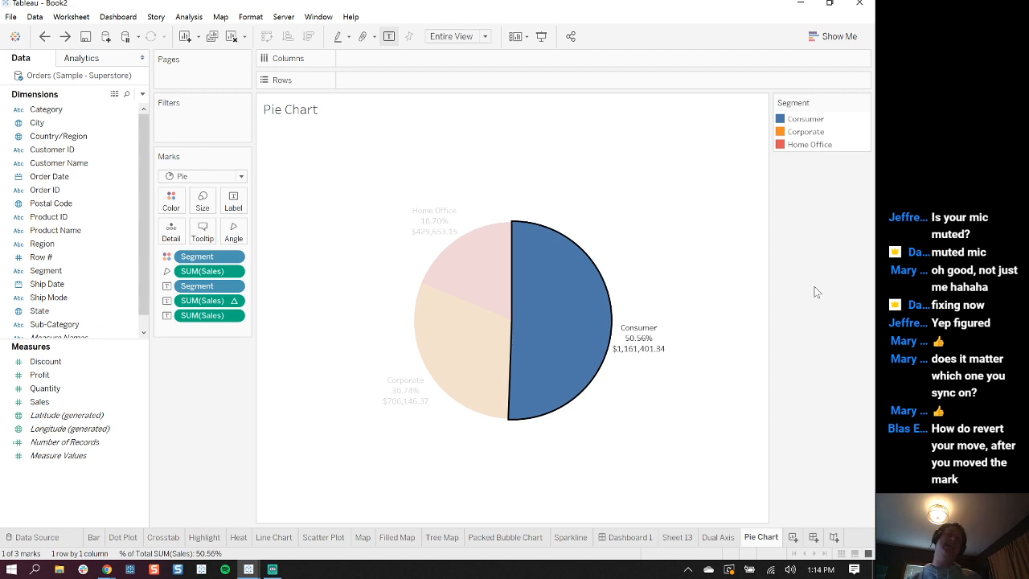
{"action": "left_click", "coordinate": [544, 378]}
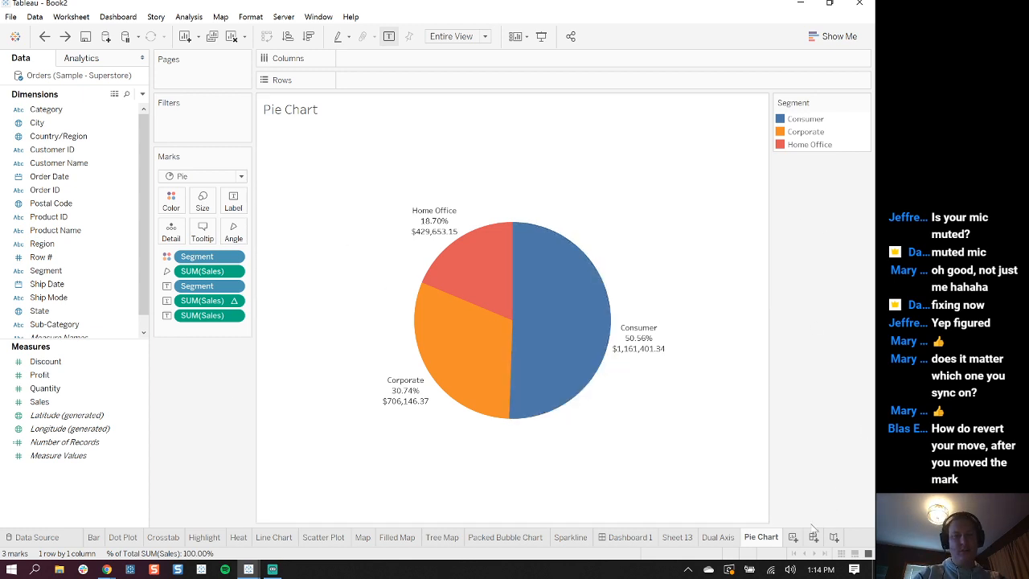
Duplicate the Pie Chart worksheet, and view the Dual Axis worksheet before returning to the copy
{"action": "right_click", "coordinate": [757, 537]}
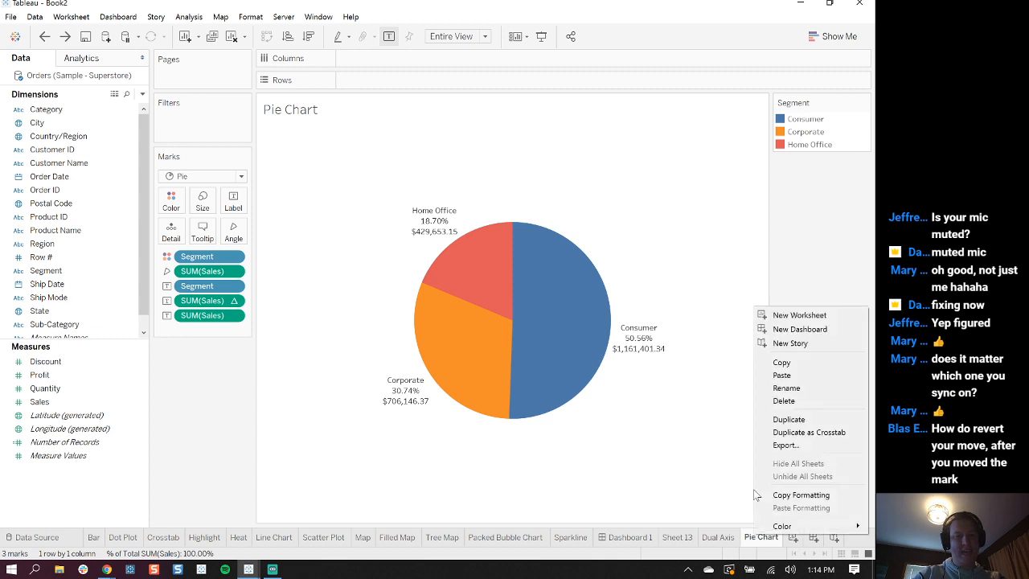
{"action": "left_click", "coordinate": [816, 419]}
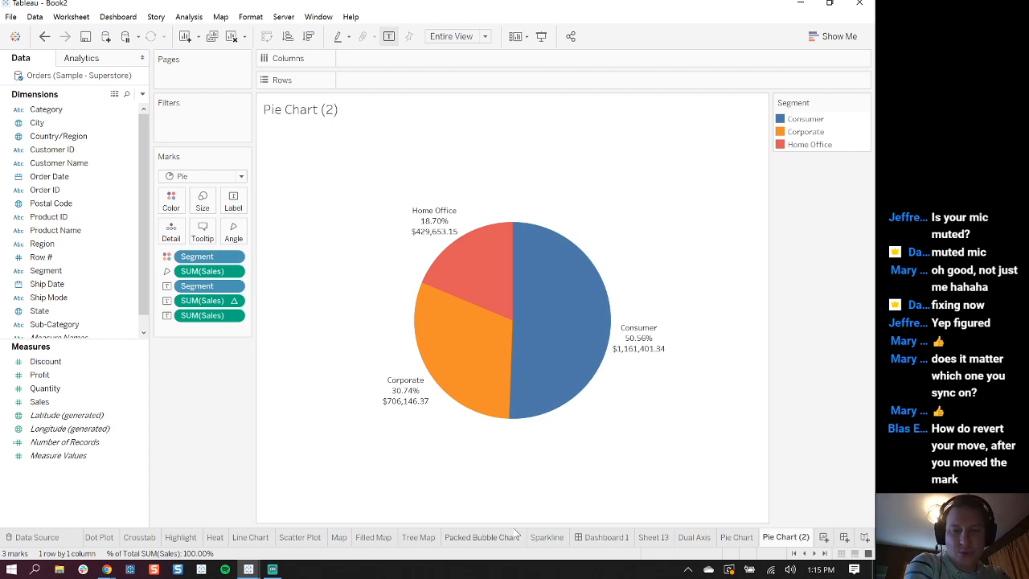
{"action": "left_click", "coordinate": [696, 536]}
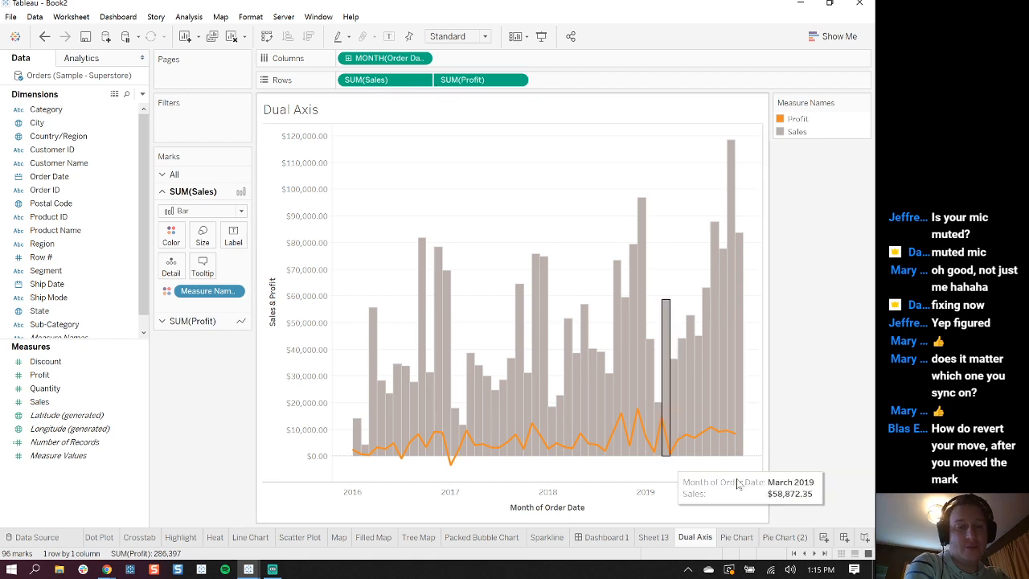
{"action": "left_click", "coordinate": [799, 539]}
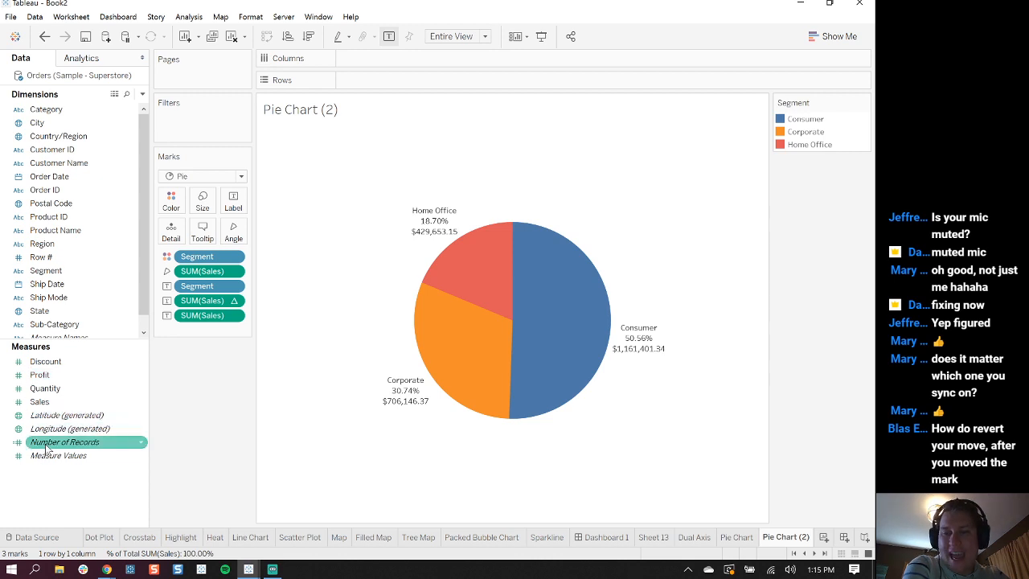
Examine the formula of the Number of Records calculated field with enlarged text, and close it without changes
{"action": "left_click", "coordinate": [73, 447]}
{"action": "right_click", "coordinate": [72, 447]}
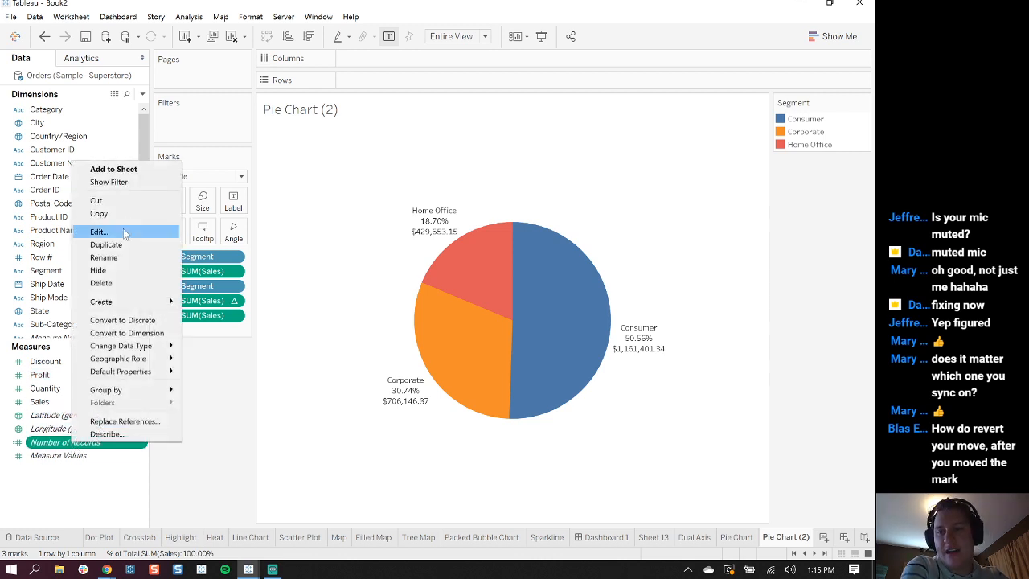
{"action": "left_click", "coordinate": [124, 232]}
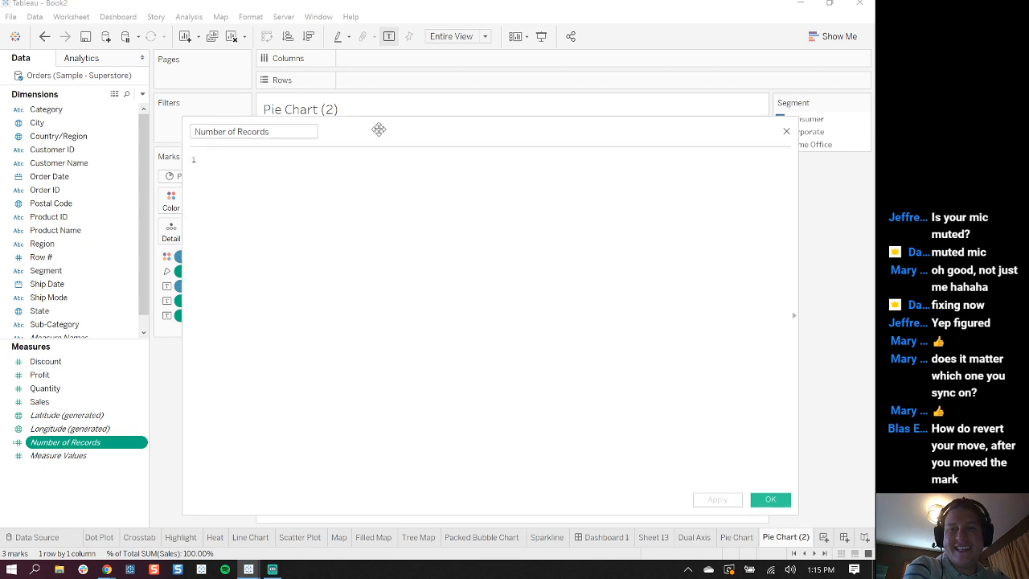
{"action": "scroll", "coordinate": [201, 155], "scroll_direction": "up", "scroll_amount": 8}
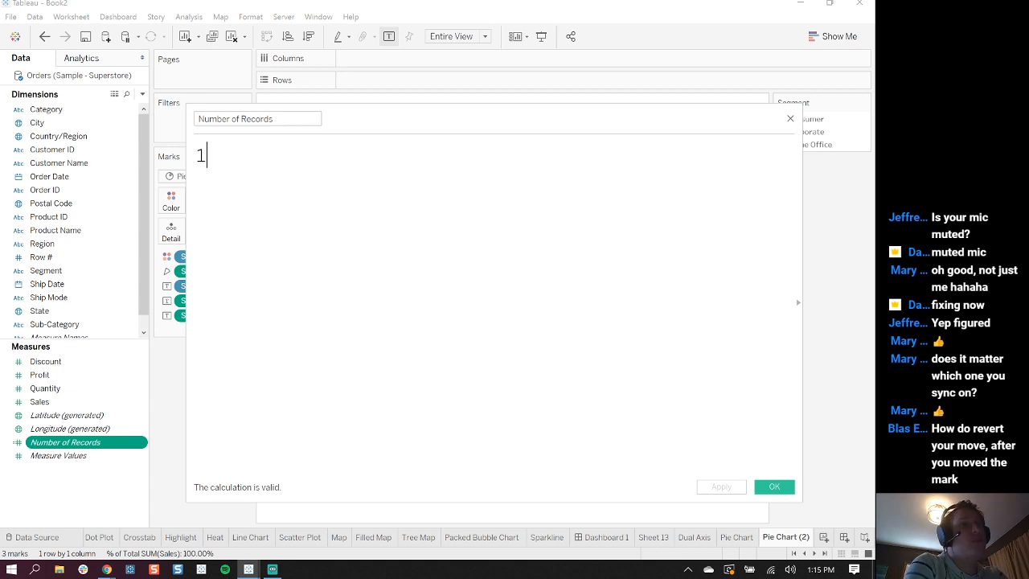
{"action": "left_click", "coordinate": [789, 121]}
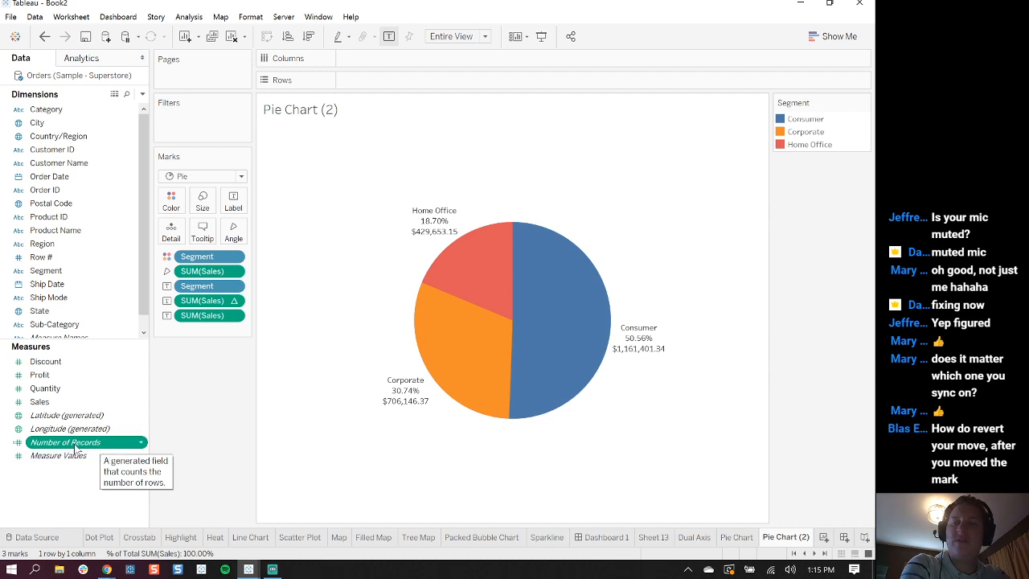
Add Number of Records to Rows and set its aggregation to Average
{"action": "left_click_drag", "start_coordinate": [78, 450], "coordinate": [396, 83]}
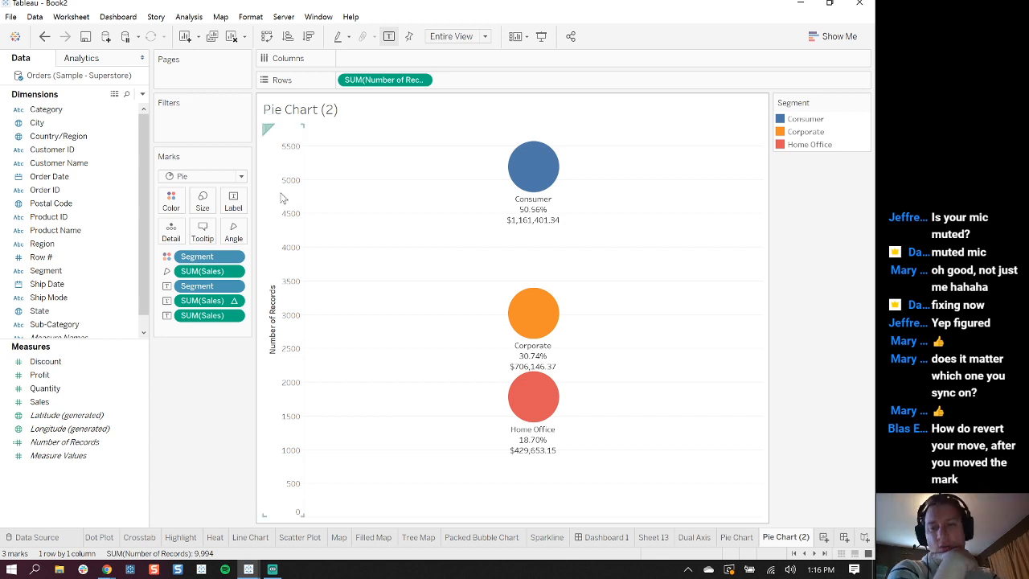
{"action": "left_click", "coordinate": [423, 82]}
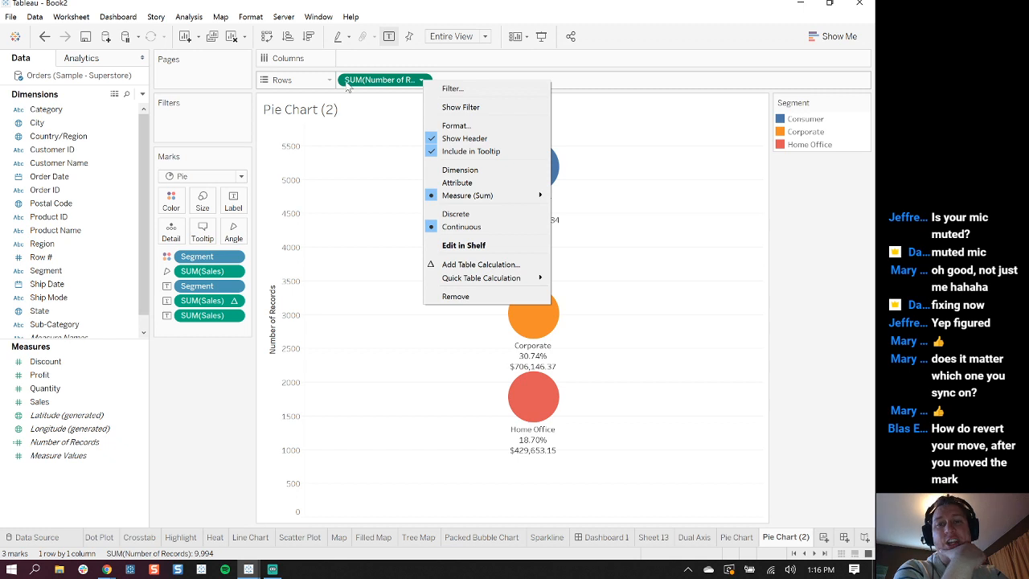
{"action": "right_click", "coordinate": [360, 82]}
{"action": "left_click", "coordinate": [425, 78]}
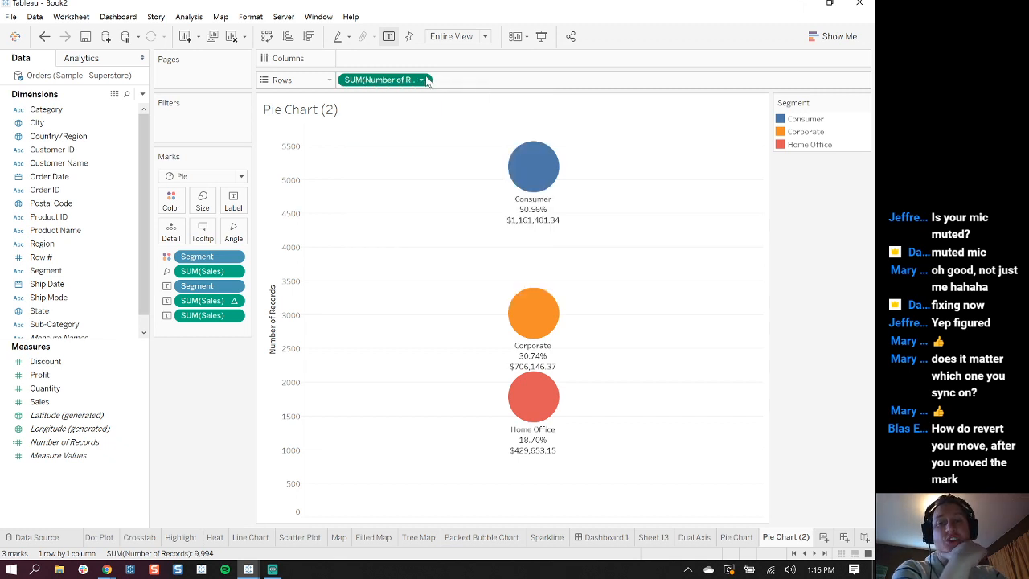
{"action": "left_click", "coordinate": [426, 78]}
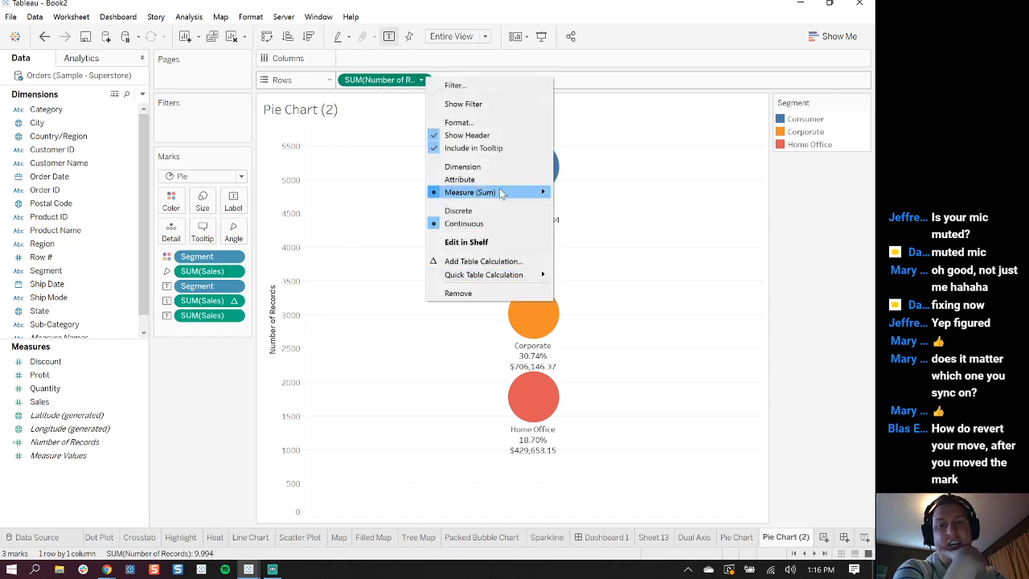
{"action": "mouse_move", "coordinate": [526, 192]}
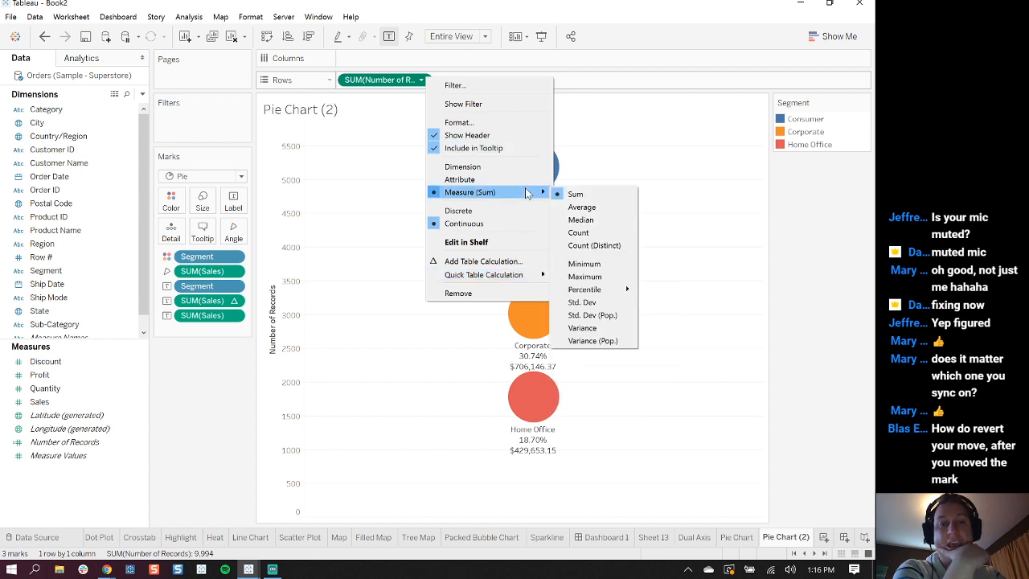
{"action": "left_click", "coordinate": [578, 195]}
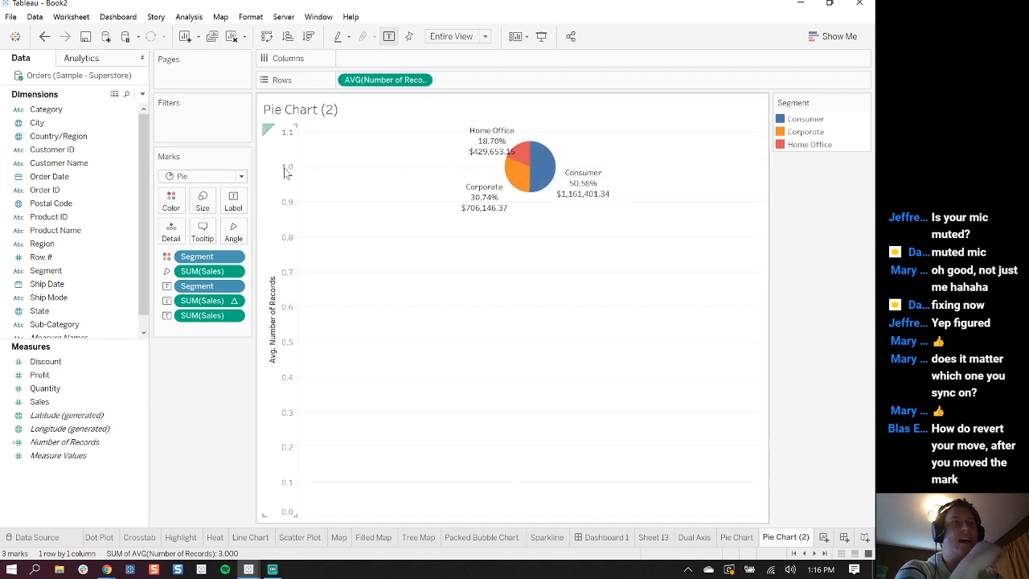
{"action": "left_click", "coordinate": [423, 83]}
{"action": "left_click", "coordinate": [417, 81]}
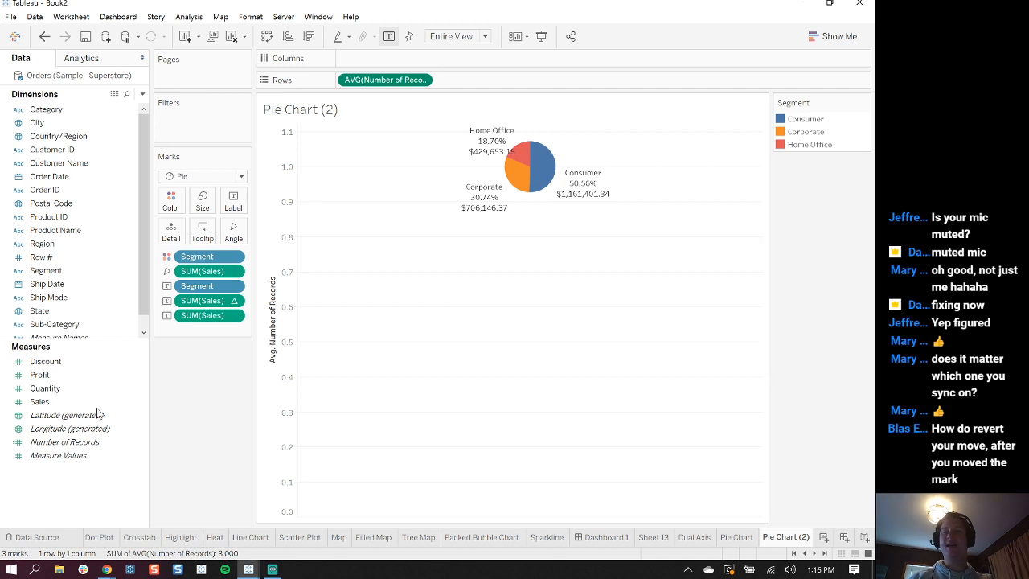
Add a second Number of Records to Rows and set its aggregation to Average
{"action": "left_click_drag", "start_coordinate": [64, 448], "coordinate": [492, 86]}
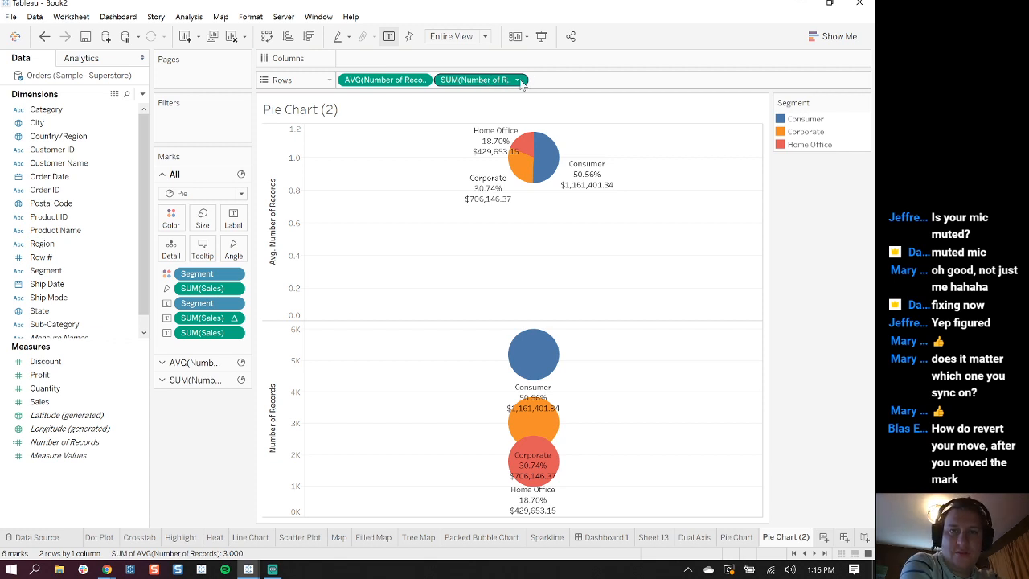
{"action": "left_click", "coordinate": [518, 81]}
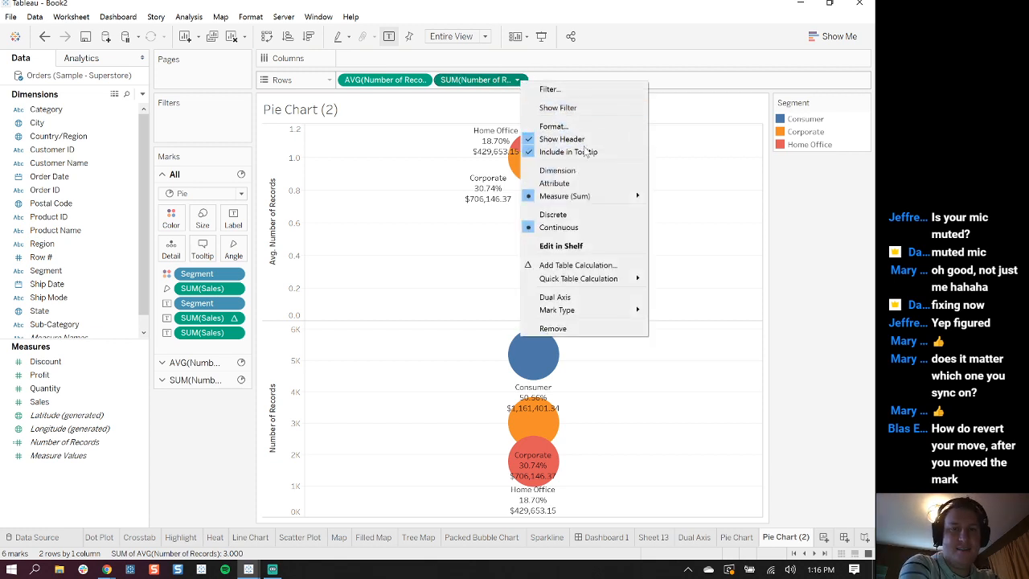
{"action": "mouse_move", "coordinate": [615, 198]}
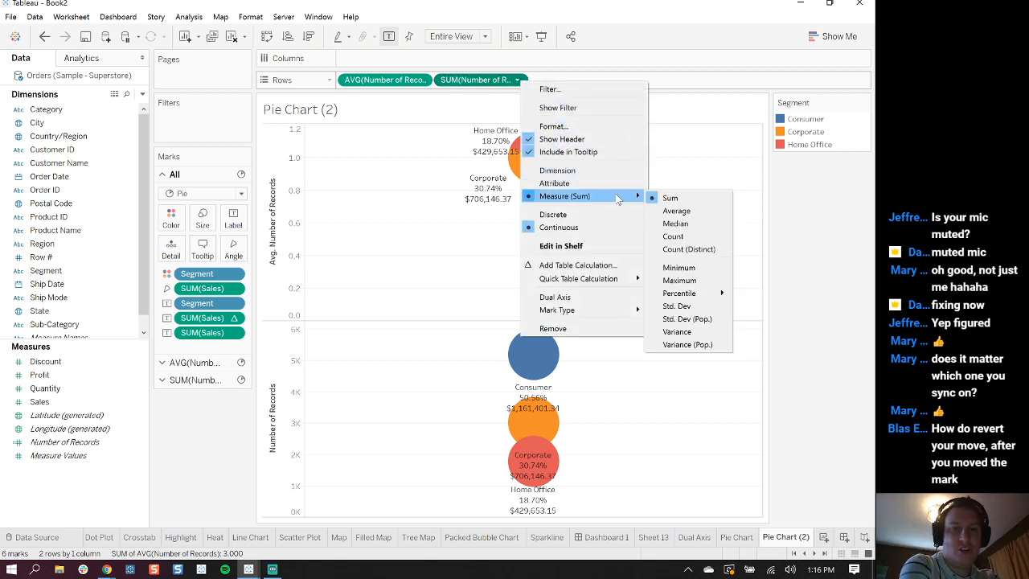
{"action": "left_click", "coordinate": [676, 211]}
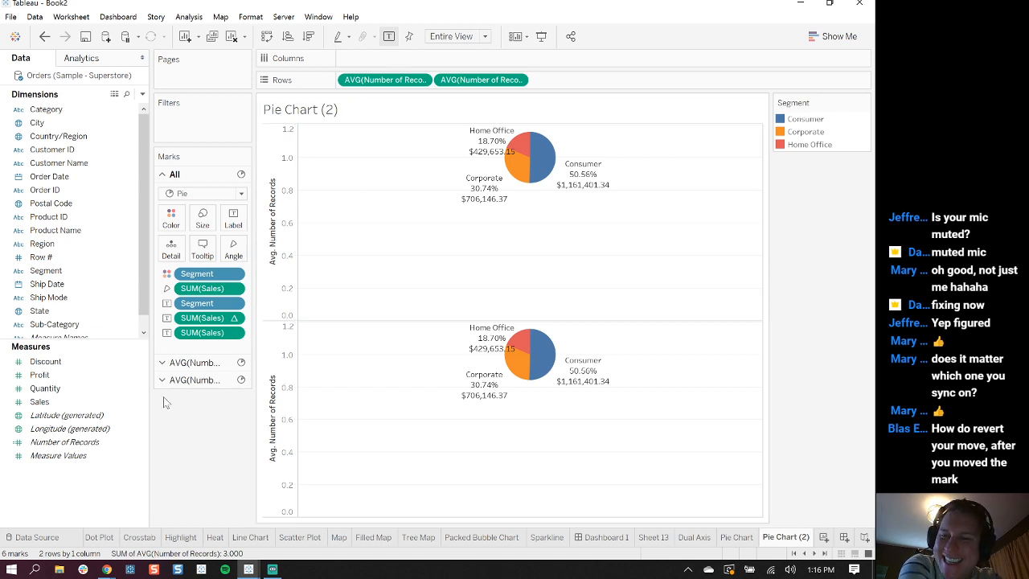
Change the second Avg. Number of Records mark type to Circle and remove all Segment and Sales fields from its marks card
{"action": "left_click", "coordinate": [195, 363]}
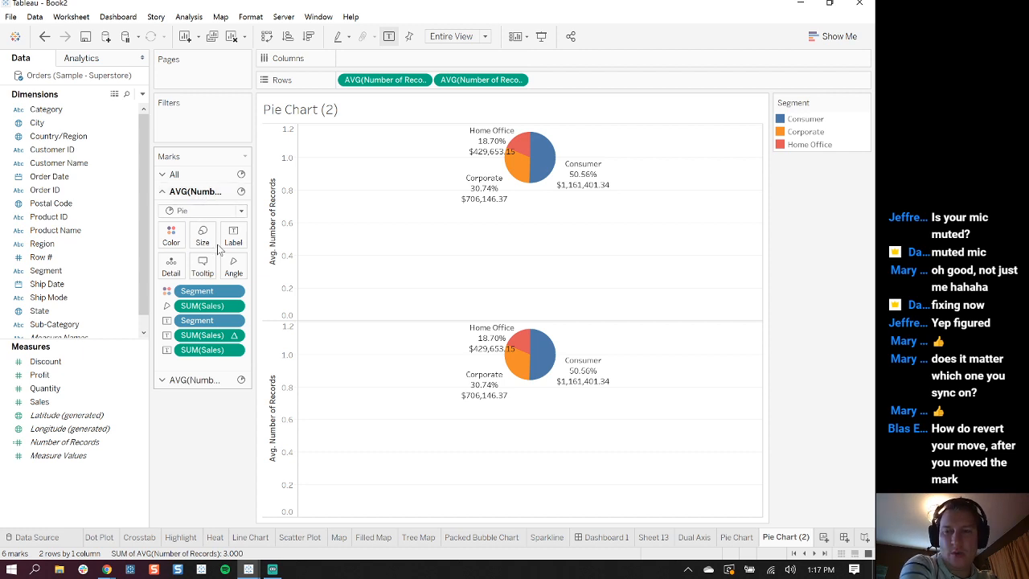
{"action": "left_click", "coordinate": [204, 382]}
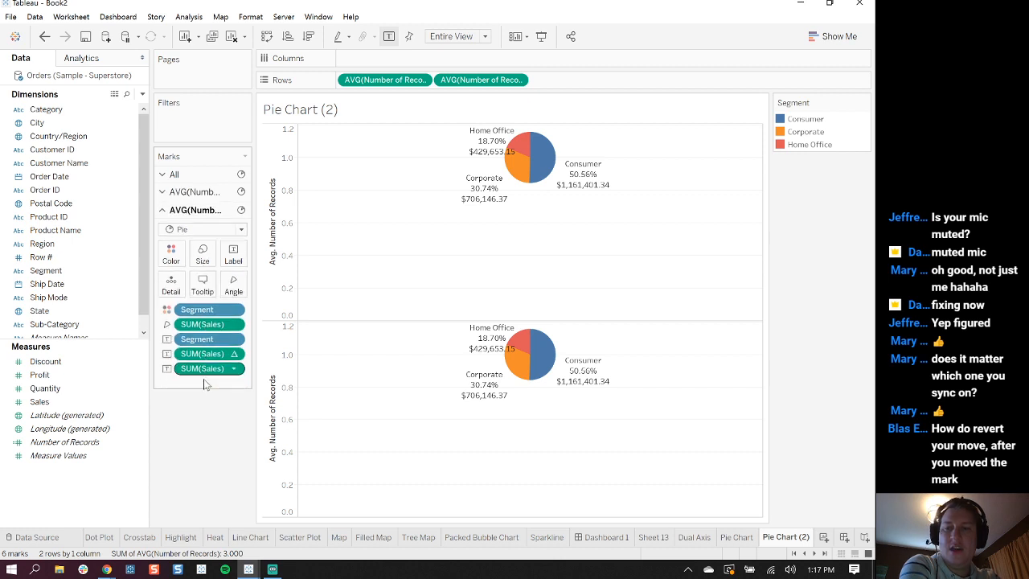
{"action": "left_click", "coordinate": [241, 229]}
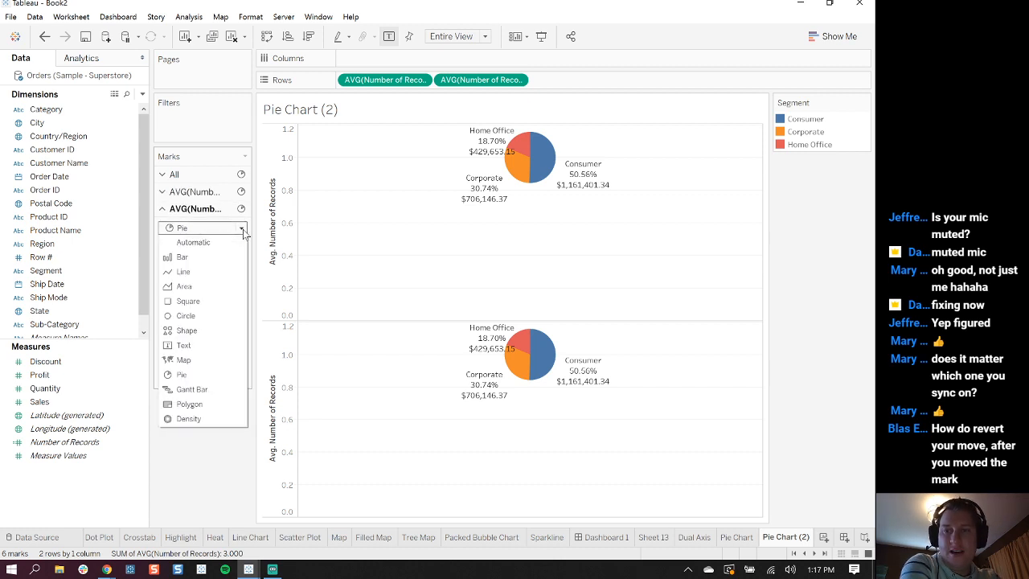
{"action": "left_click", "coordinate": [186, 315]}
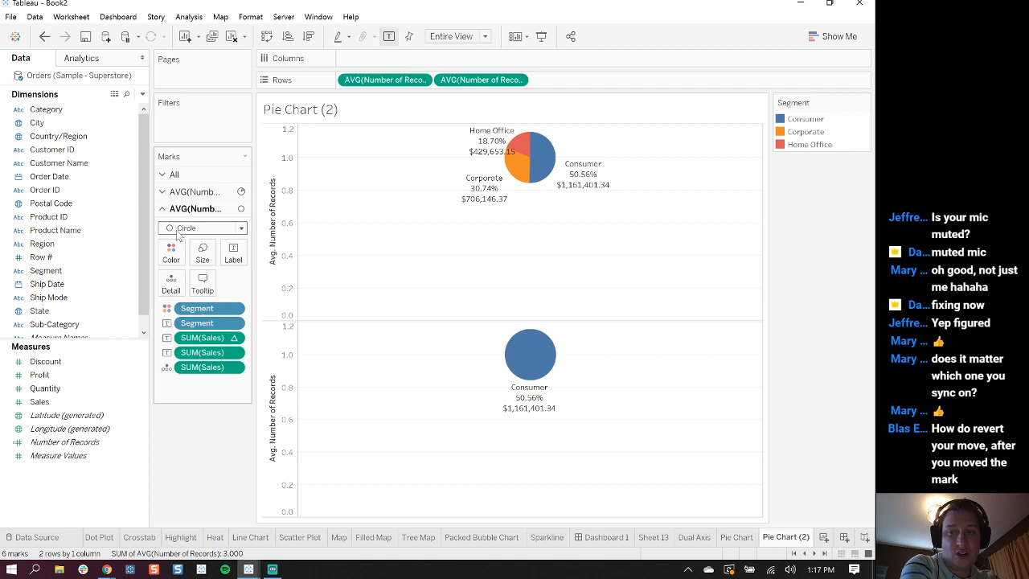
{"action": "left_click_drag", "start_coordinate": [210, 314], "coordinate": [201, 432]}
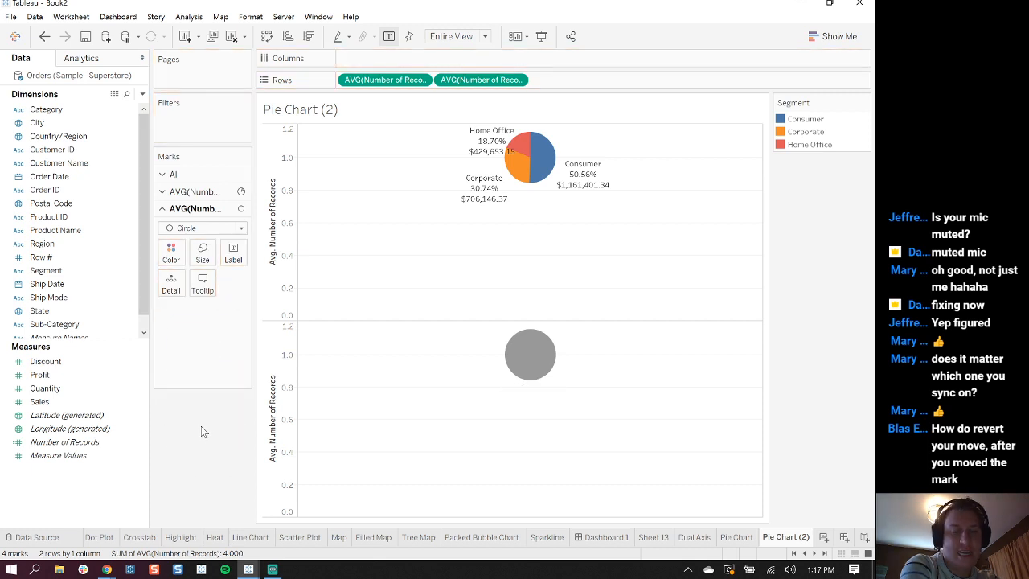
{"action": "left_click", "coordinate": [241, 228]}
{"action": "left_click", "coordinate": [242, 230]}
Color the second chart's circle white and reduce its size to less than the pie's
{"action": "left_click", "coordinate": [171, 252]}
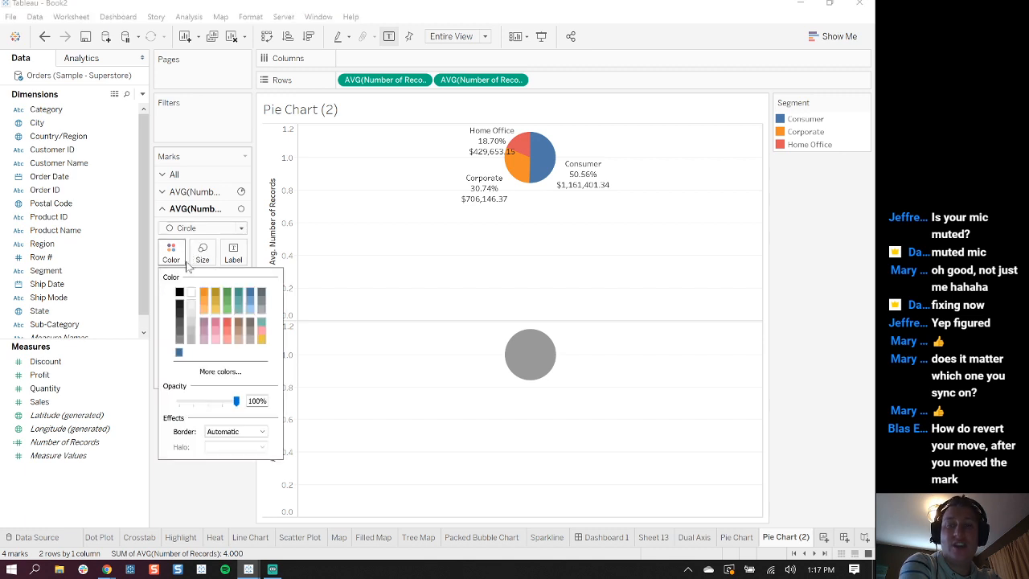
{"action": "left_click", "coordinate": [191, 292]}
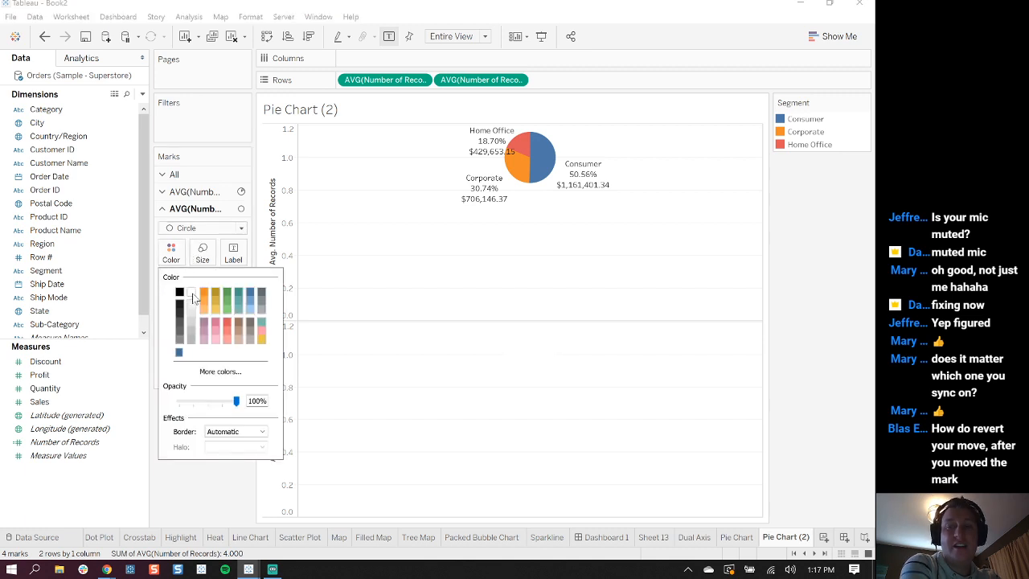
{"action": "left_click", "coordinate": [202, 254]}
{"action": "left_click_drag", "start_coordinate": [228, 291], "coordinate": [211, 294]}
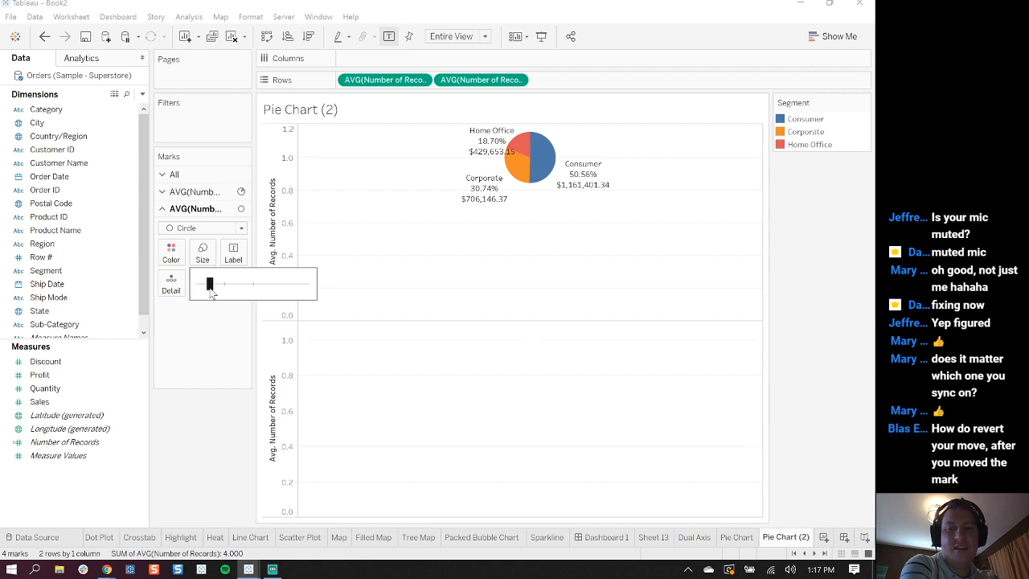
{"action": "left_click", "coordinate": [205, 448]}
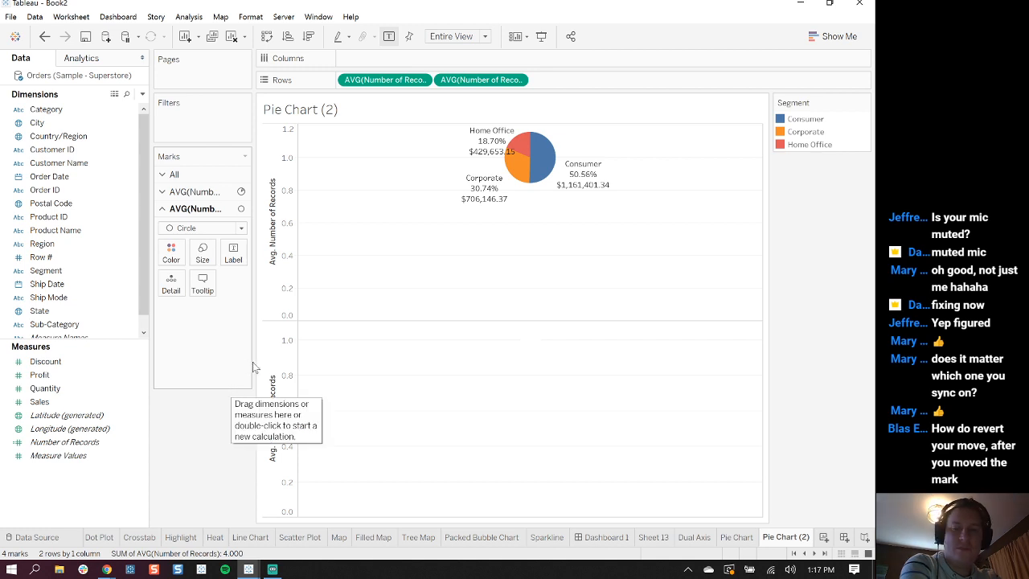
Combine the two Avg. Number of Records charts with Dual Axis, and undo the combination
{"action": "right_click", "coordinate": [290, 394]}
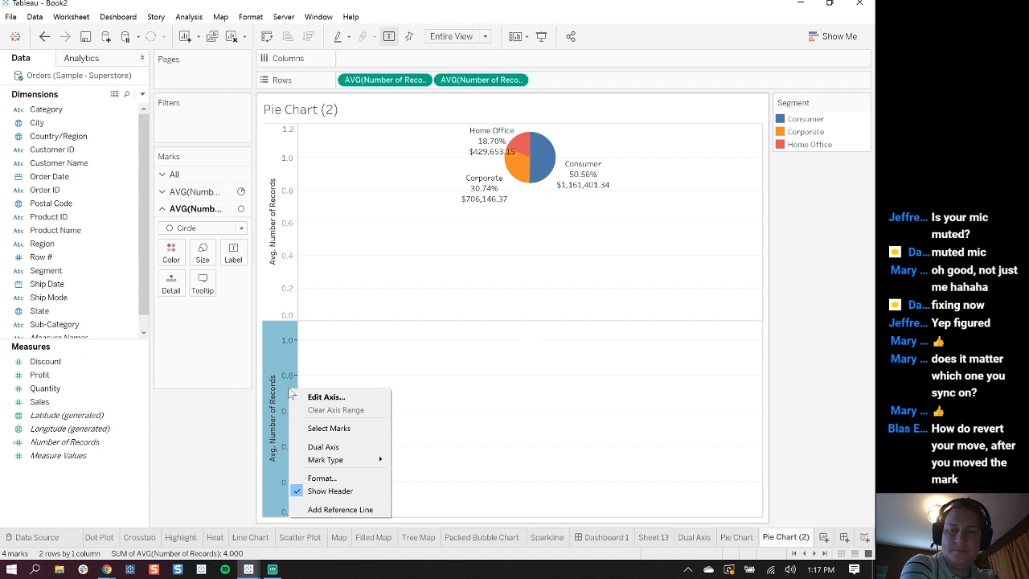
{"action": "left_click", "coordinate": [328, 447]}
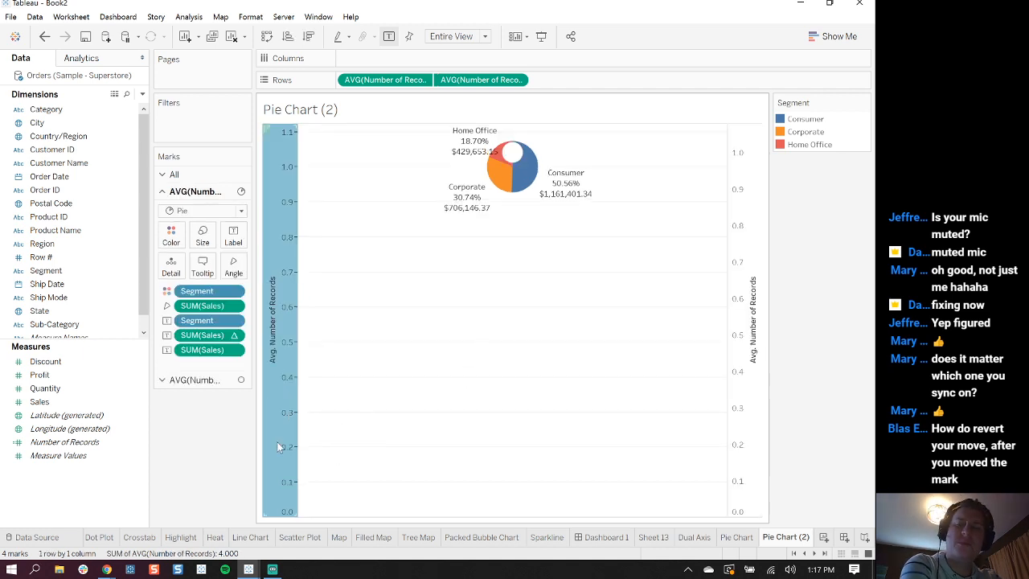
{"action": "key", "text": "ctrl+z"}
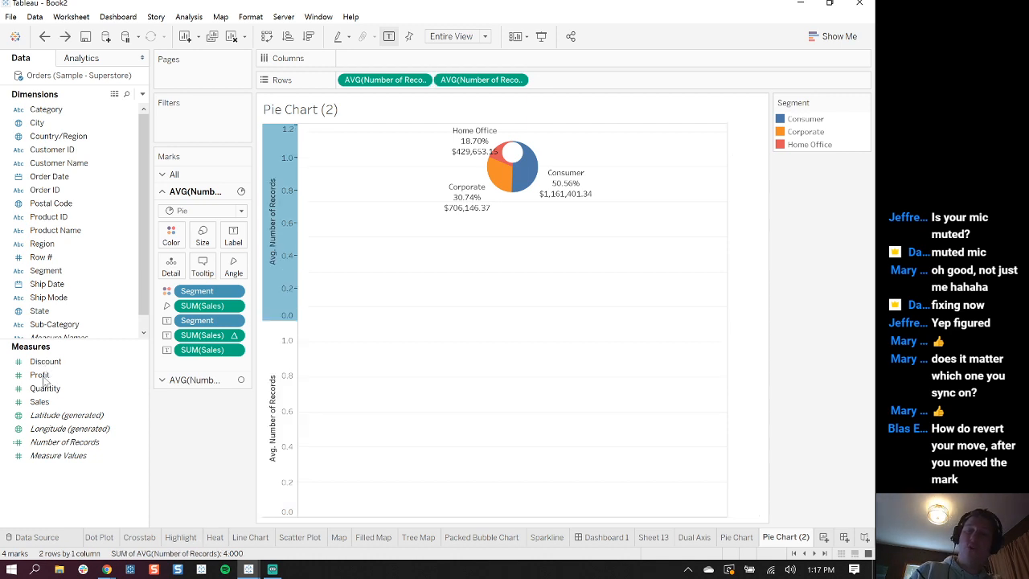
Overlay the white circle on the pie with Dual Axis and synchronize the two axes
{"action": "right_click", "coordinate": [287, 400]}
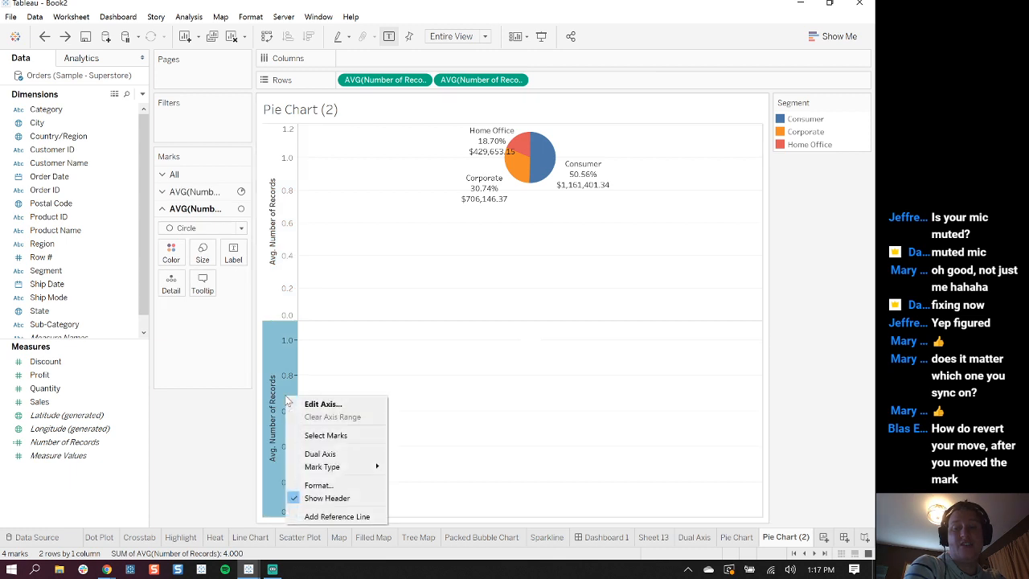
{"action": "left_click", "coordinate": [336, 454]}
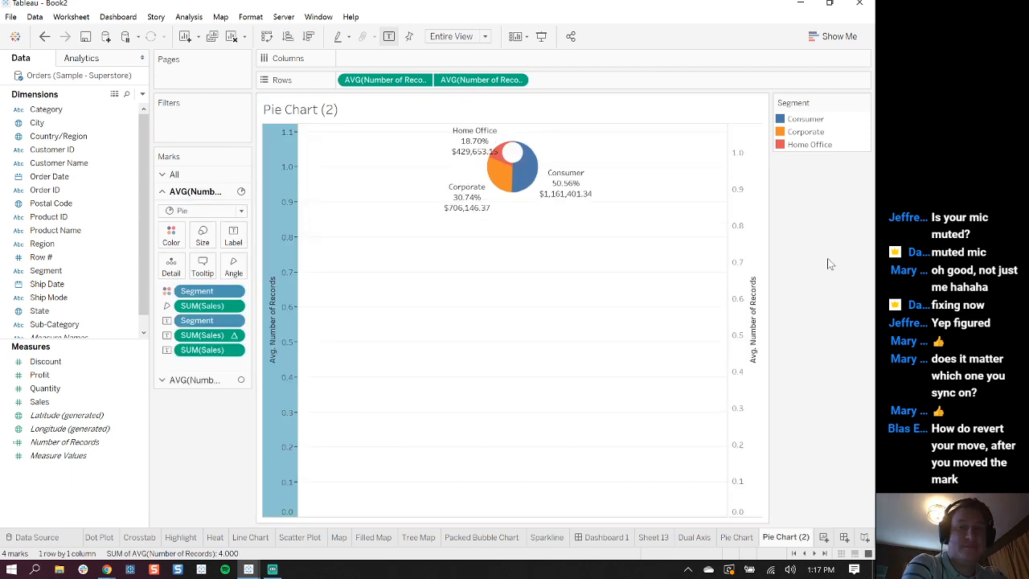
{"action": "mouse_move", "coordinate": [511, 160]}
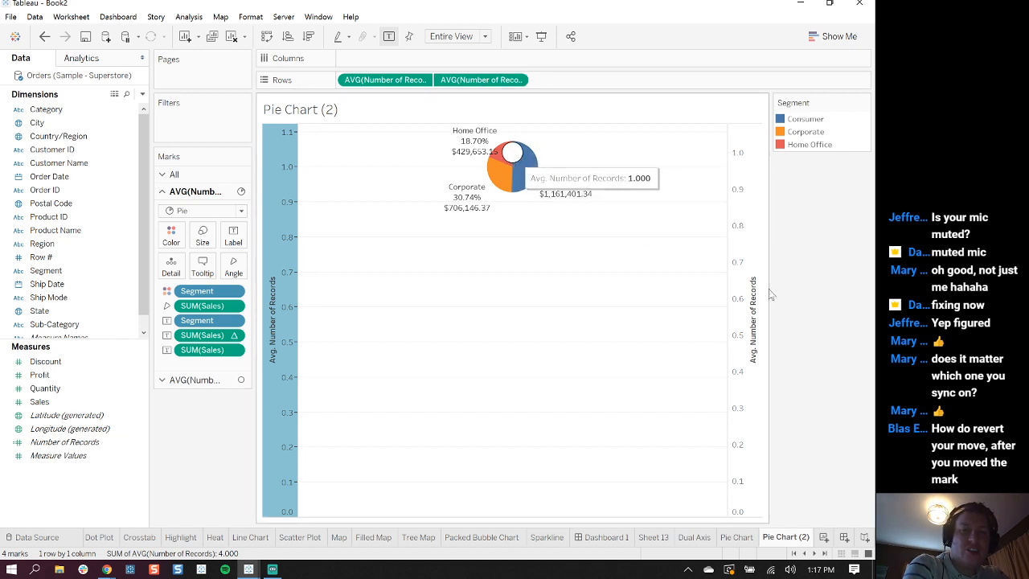
{"action": "left_click", "coordinate": [749, 221]}
{"action": "right_click", "coordinate": [751, 224]}
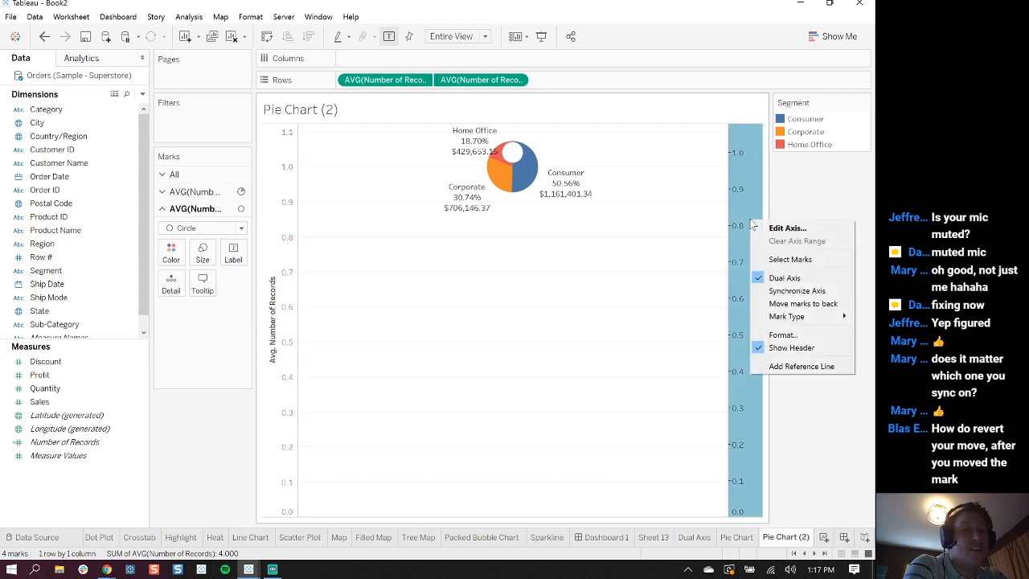
{"action": "left_click", "coordinate": [797, 290]}
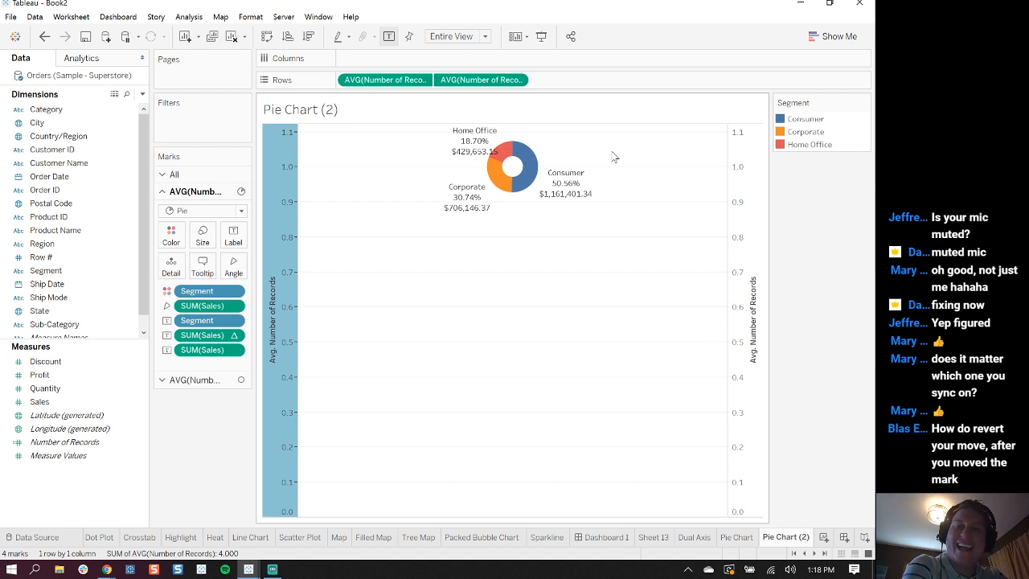
Hide the headers of both Avg. Number of Records axes, and undo both changes
{"action": "left_click", "coordinate": [753, 208]}
{"action": "right_click", "coordinate": [754, 211]}
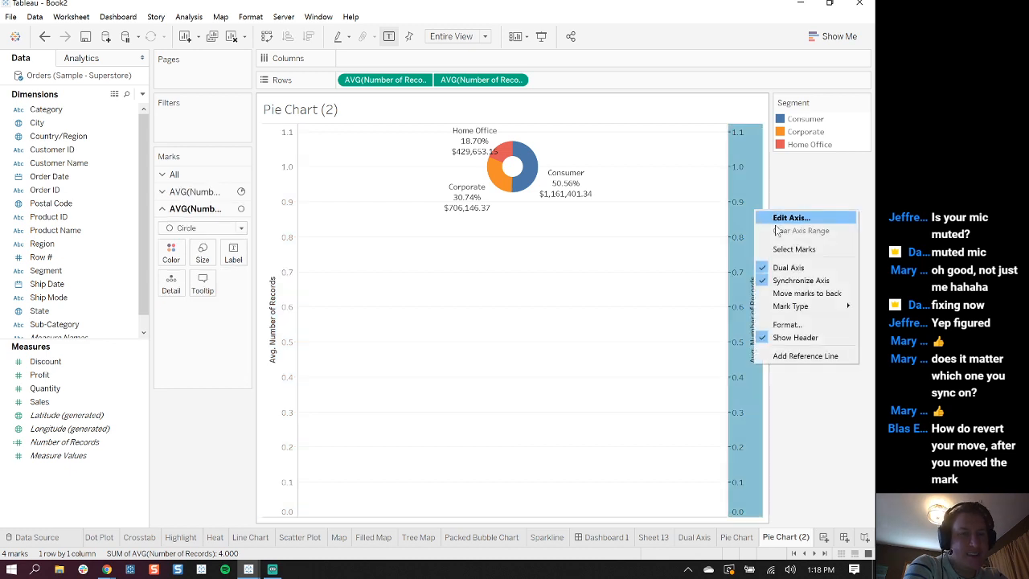
{"action": "left_click", "coordinate": [804, 338]}
{"action": "left_click", "coordinate": [266, 224]}
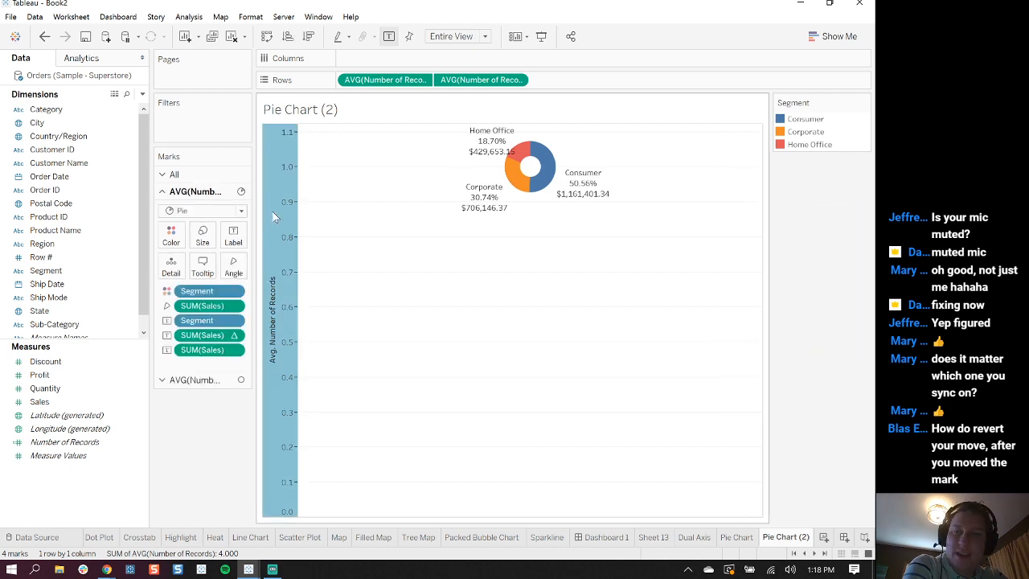
{"action": "right_click", "coordinate": [277, 213]}
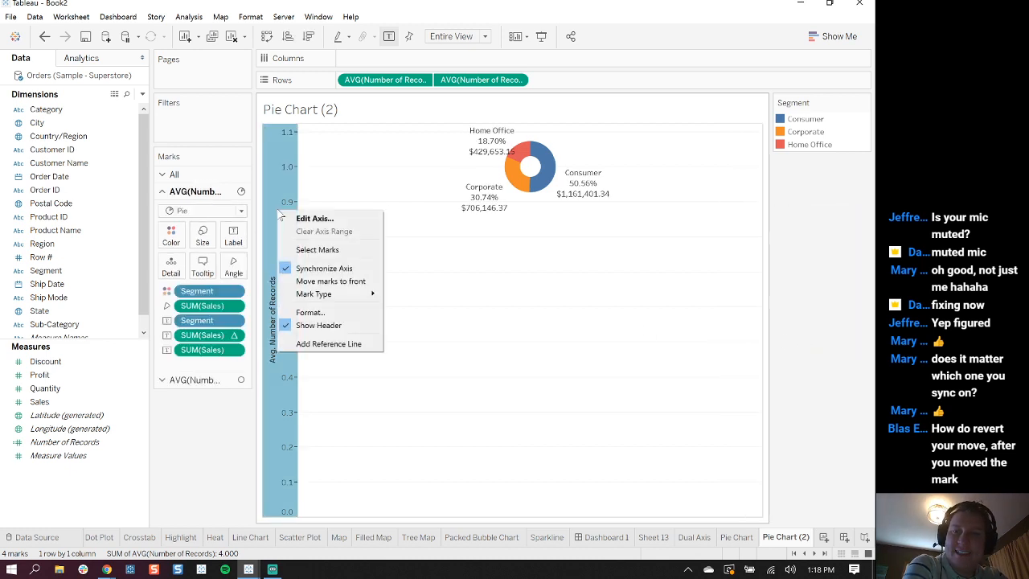
{"action": "left_click", "coordinate": [344, 326]}
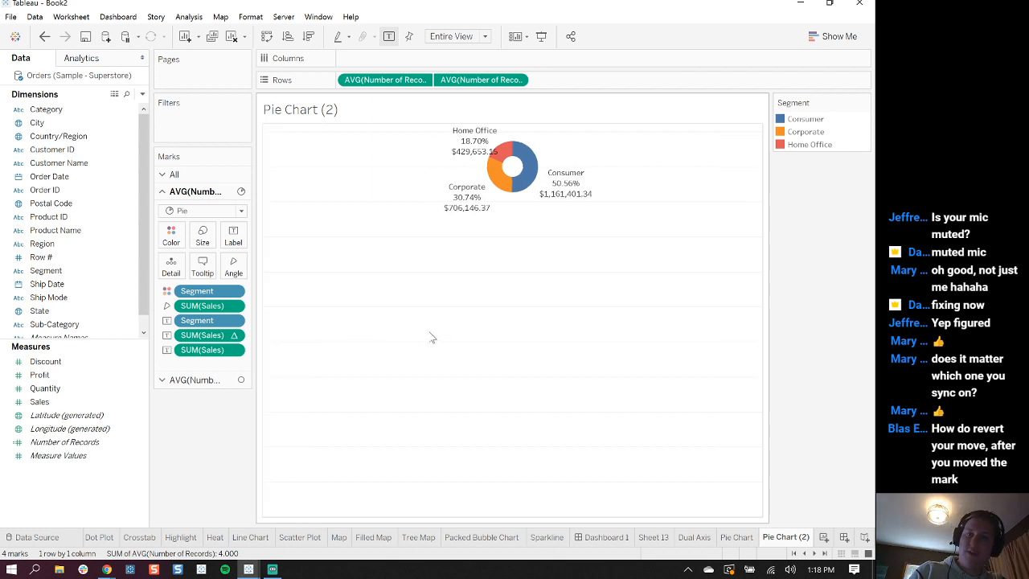
{"action": "key", "text": "ctrl+z"}
{"action": "key", "text": "ctrl+z"}
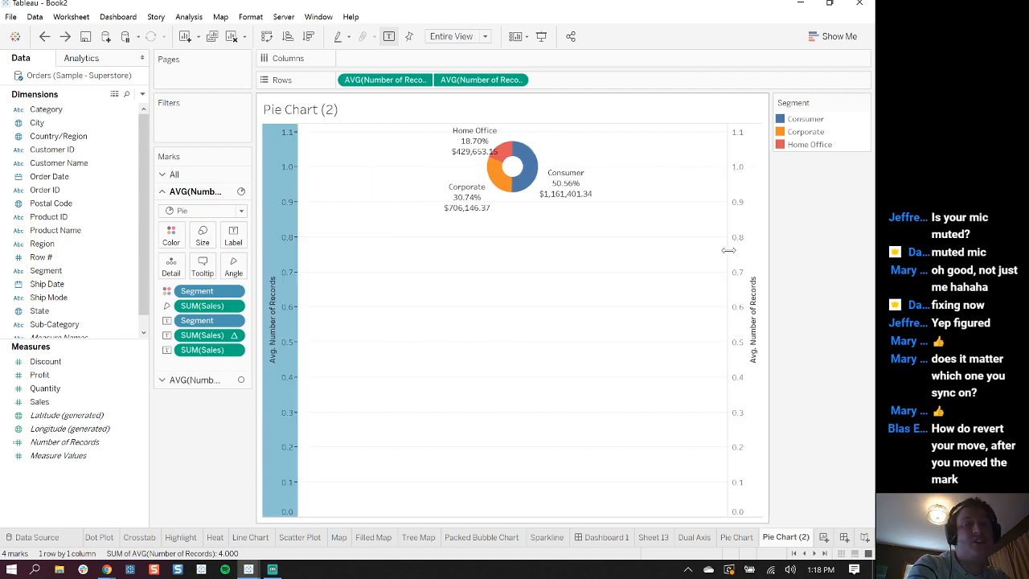
Exclude zero from the range of the synchronized Avg. Number of Records axes
{"action": "right_click", "coordinate": [760, 220]}
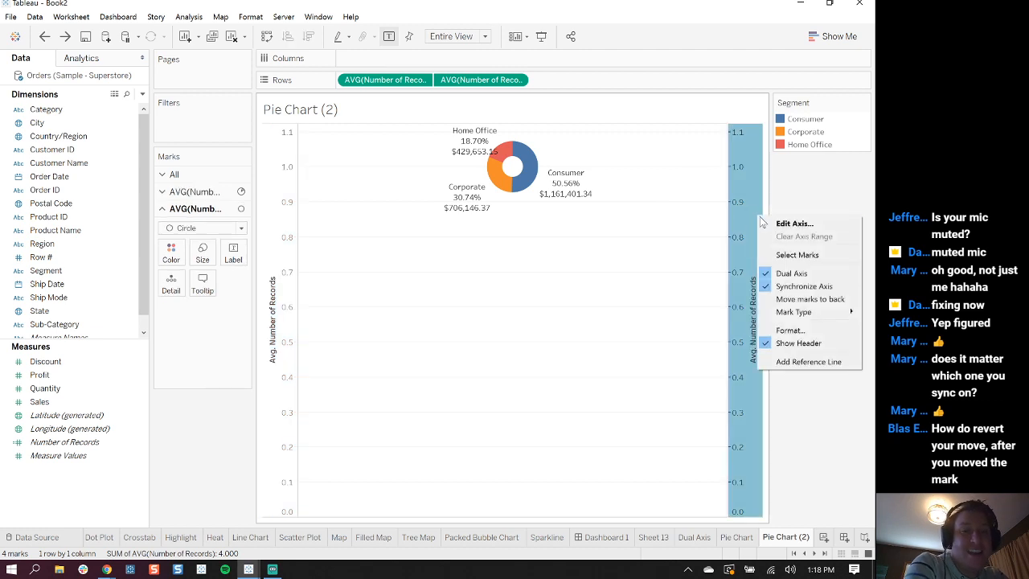
{"action": "left_click", "coordinate": [784, 224]}
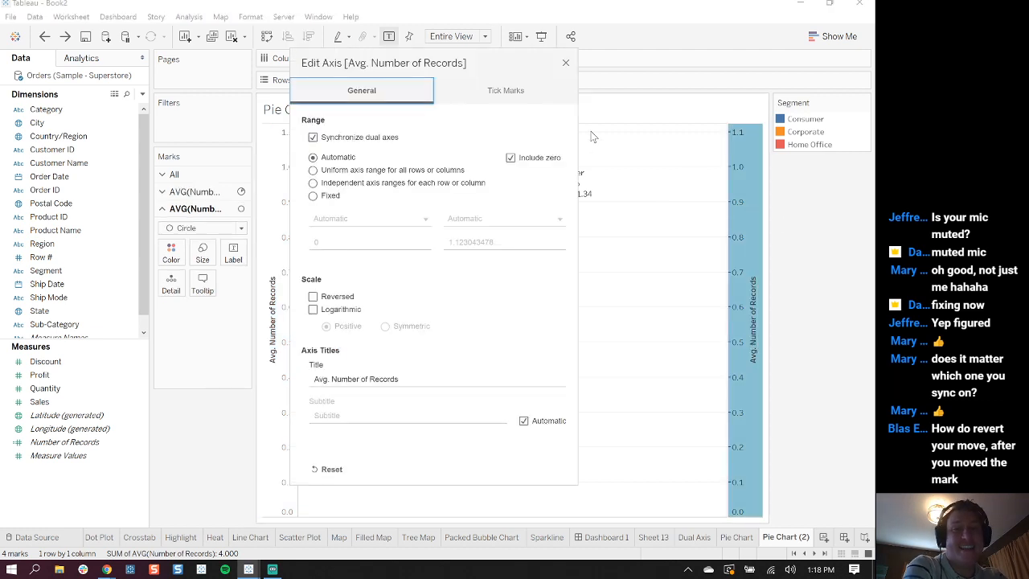
{"action": "left_click", "coordinate": [510, 157]}
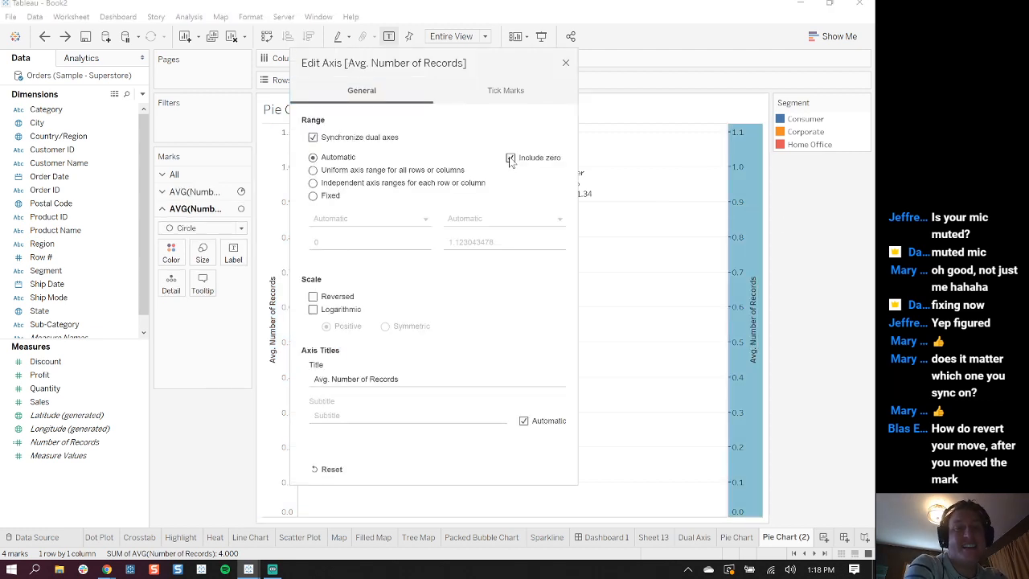
{"action": "left_click", "coordinate": [566, 63]}
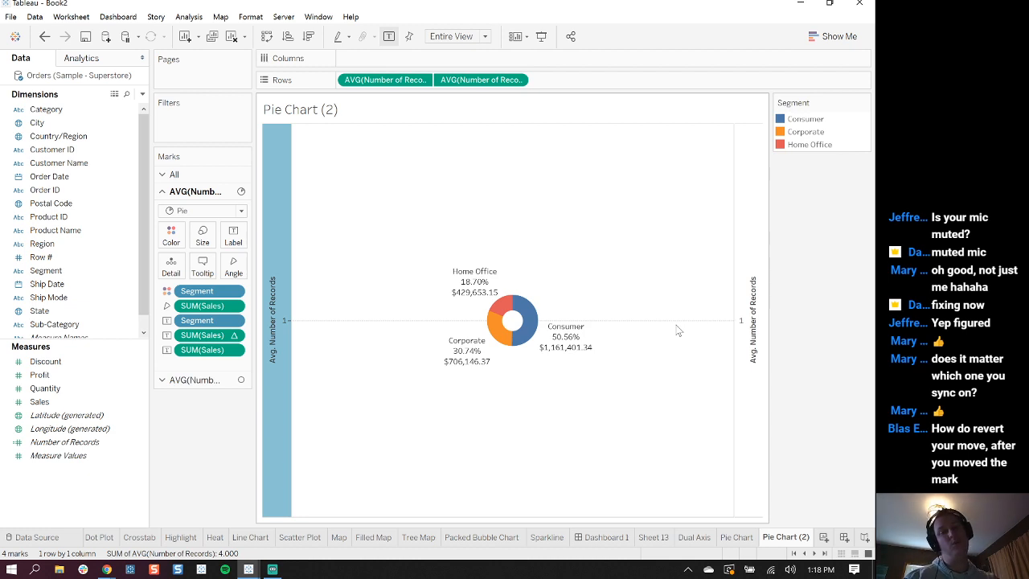
Hide the headers of both Avg. Number of Records axes
{"action": "right_click", "coordinate": [761, 207]}
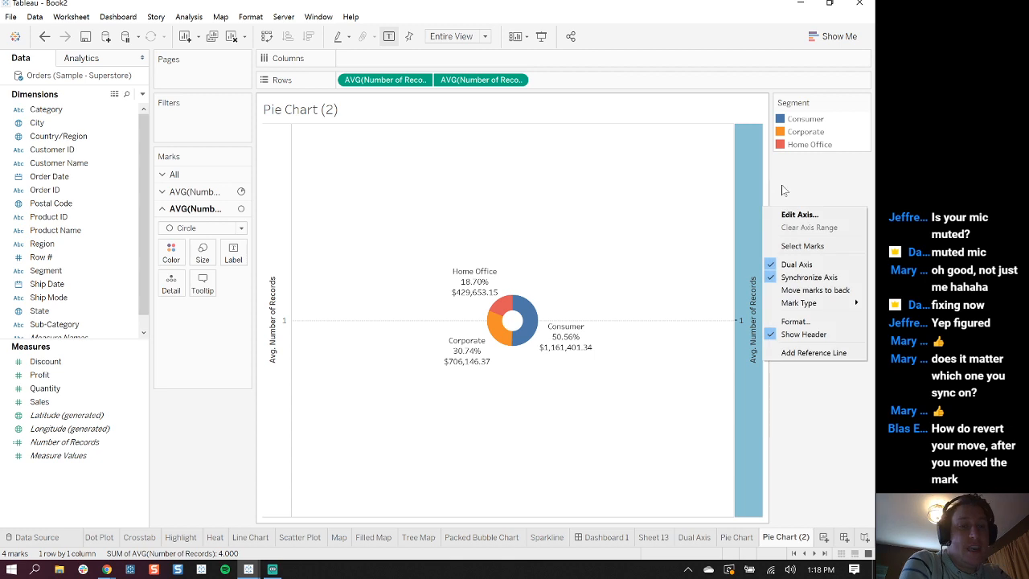
{"action": "left_click", "coordinate": [807, 334]}
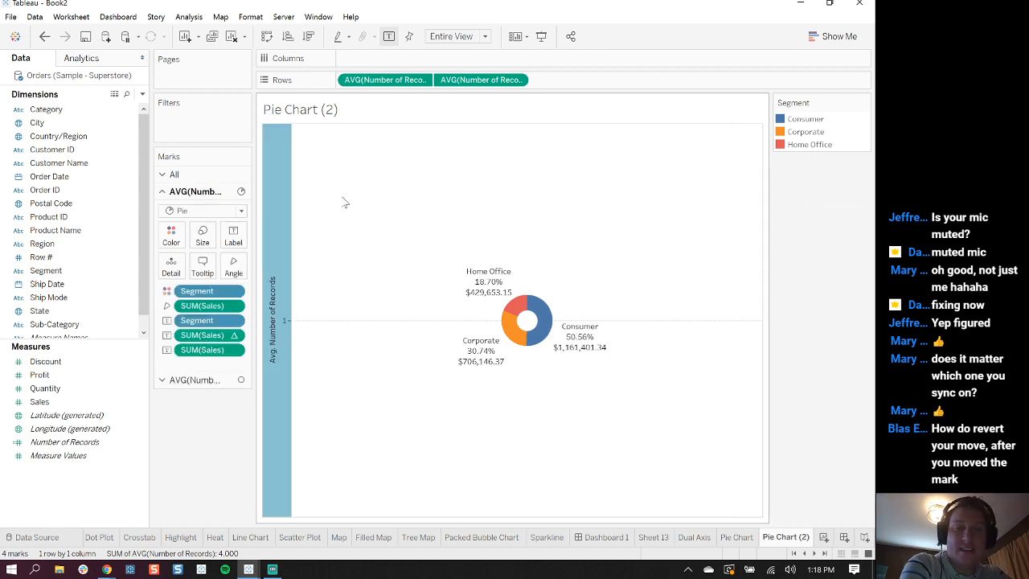
{"action": "right_click", "coordinate": [283, 209]}
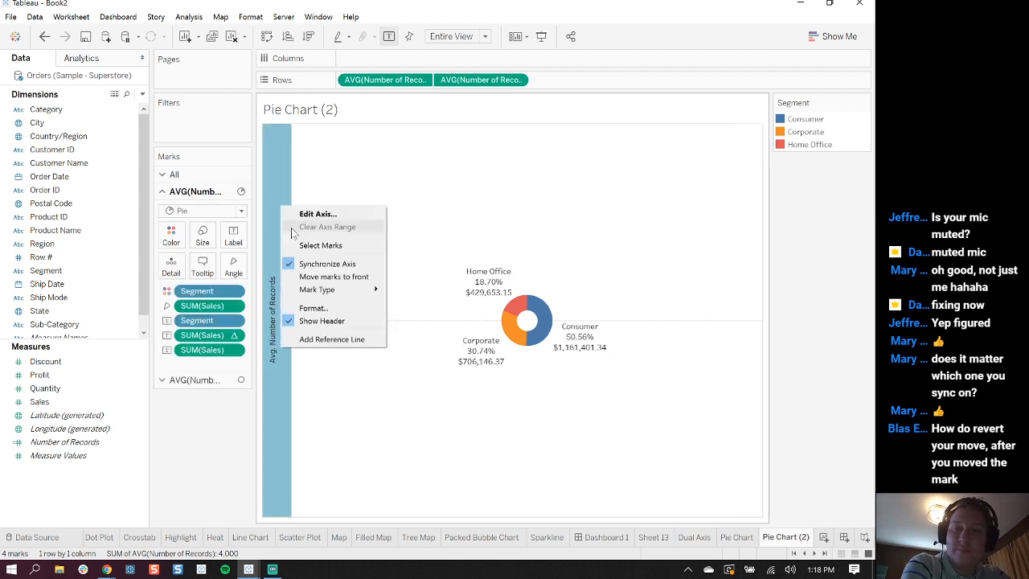
{"action": "left_click", "coordinate": [322, 323]}
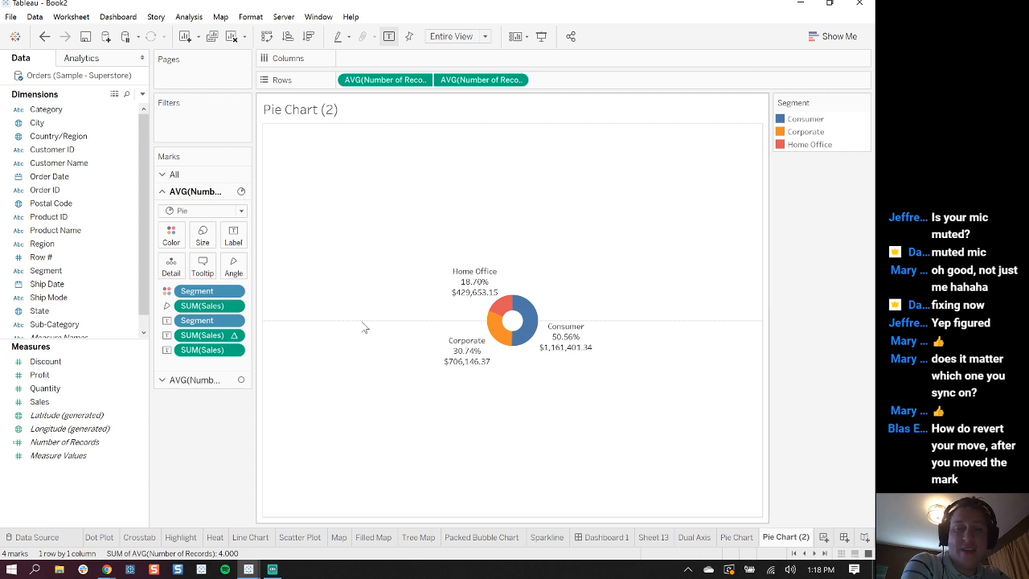
Format the row lines to remove the grid lines and the zero line behind the donut
{"action": "right_click", "coordinate": [357, 324]}
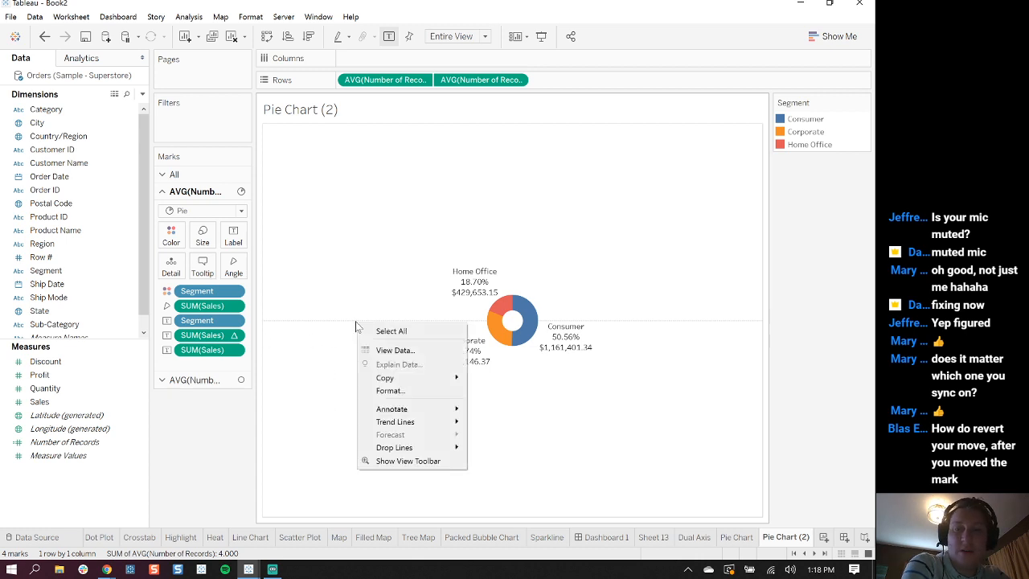
{"action": "left_click", "coordinate": [412, 394]}
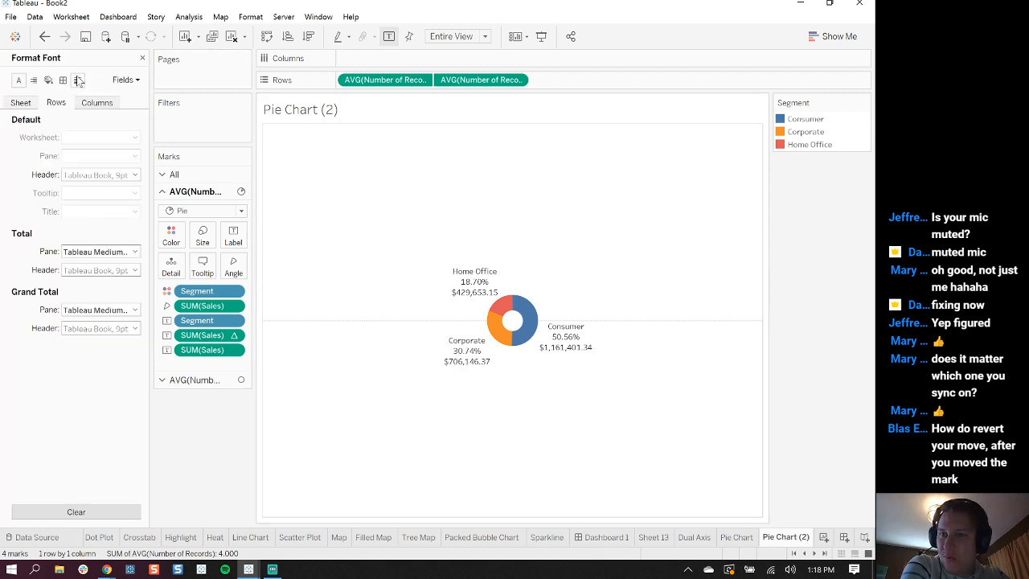
{"action": "left_click", "coordinate": [78, 80]}
{"action": "left_click", "coordinate": [100, 137]}
{"action": "left_click", "coordinate": [112, 106]}
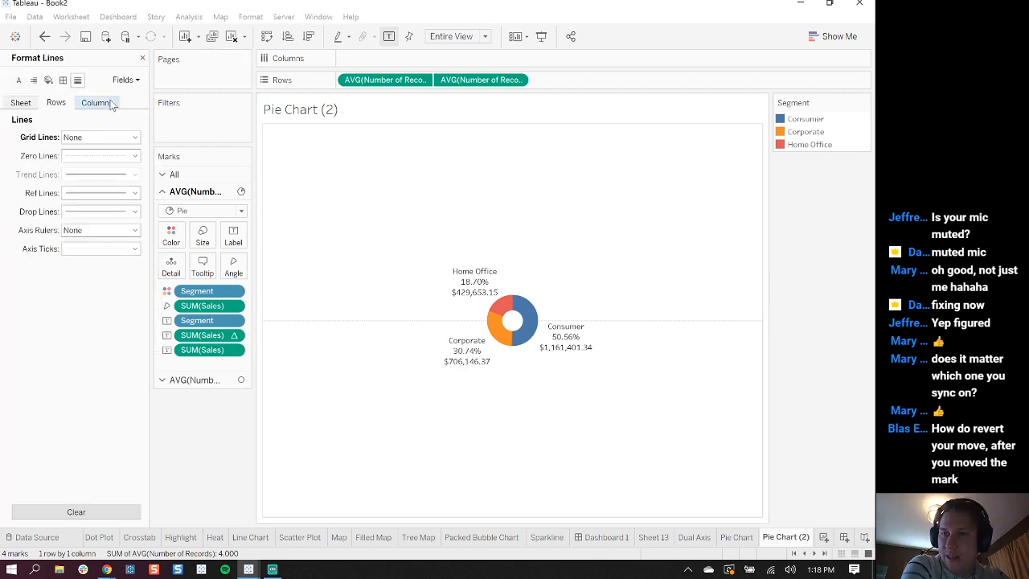
{"action": "left_click", "coordinate": [66, 105]}
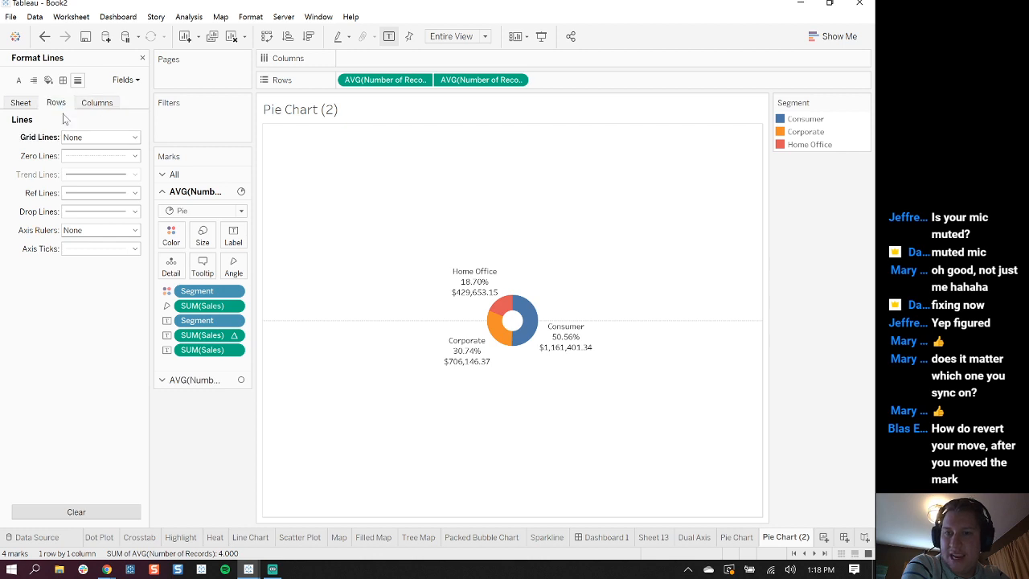
{"action": "left_click", "coordinate": [88, 155]}
{"action": "left_click", "coordinate": [96, 102]}
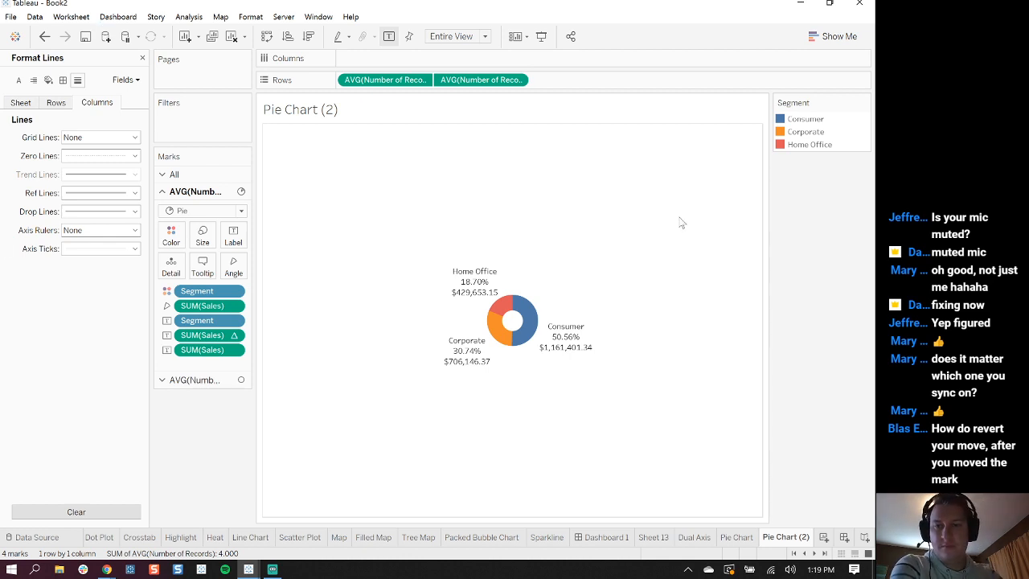
Enlarge both the pie and the white circle to form a bigger, thinner donut ring, and close the line formatting
{"action": "left_click", "coordinate": [207, 248]}
{"action": "left_click_drag", "start_coordinate": [228, 266], "coordinate": [257, 277]}
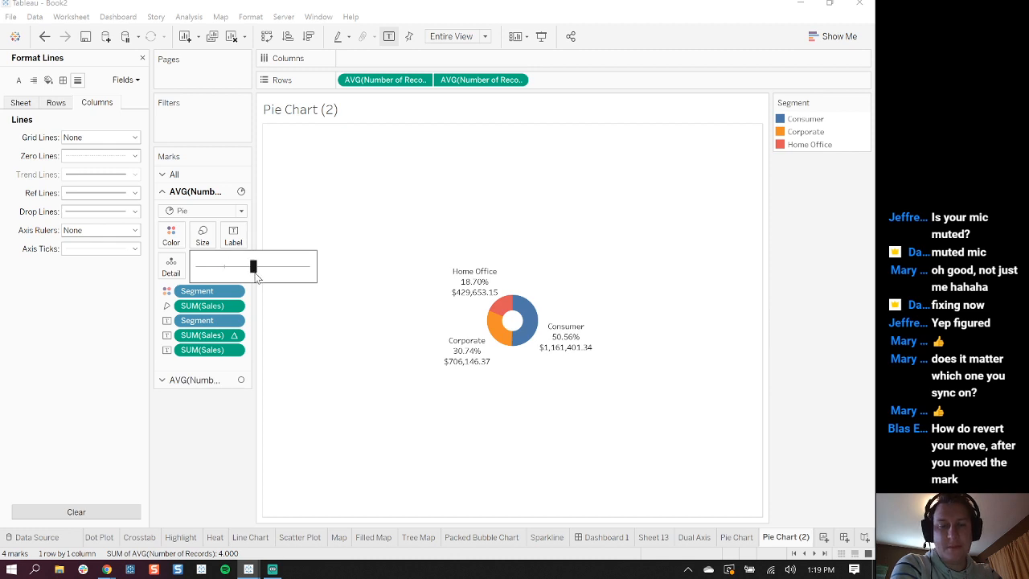
{"action": "left_click", "coordinate": [191, 381]}
{"action": "left_click", "coordinate": [206, 256]}
{"action": "left_click_drag", "start_coordinate": [210, 285], "coordinate": [237, 286]}
{"action": "left_click", "coordinate": [239, 461]}
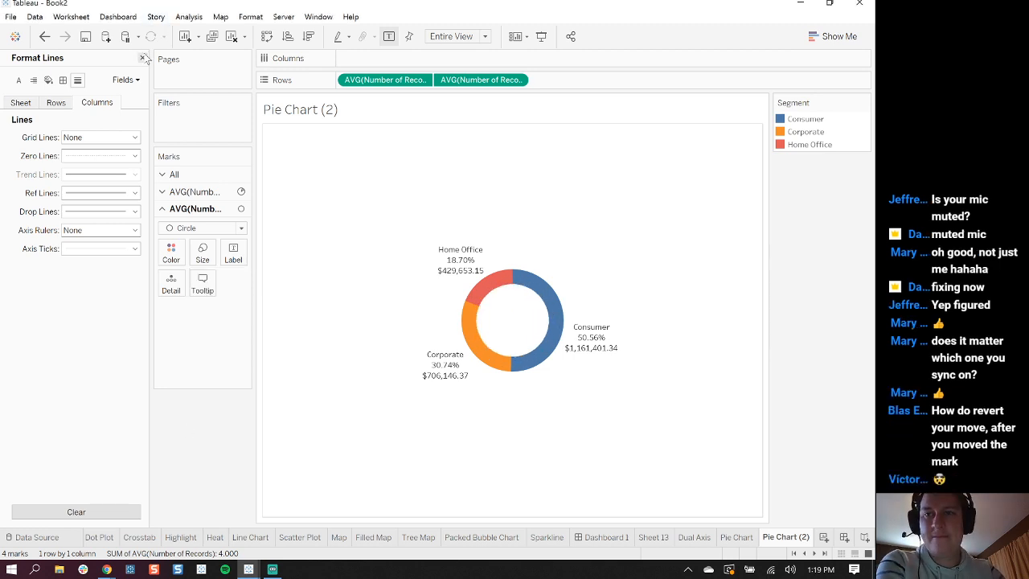
{"action": "left_click", "coordinate": [142, 58]}
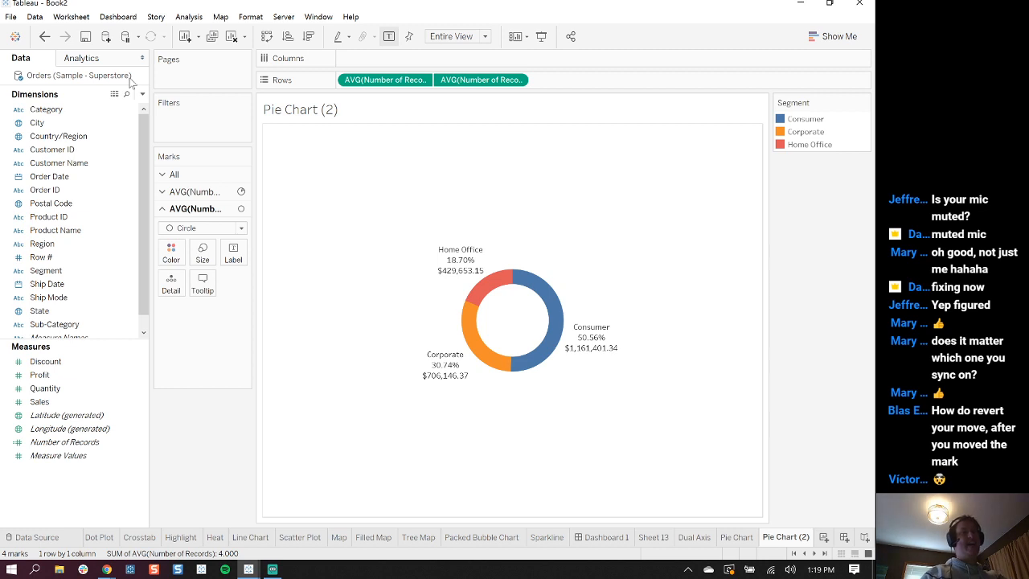
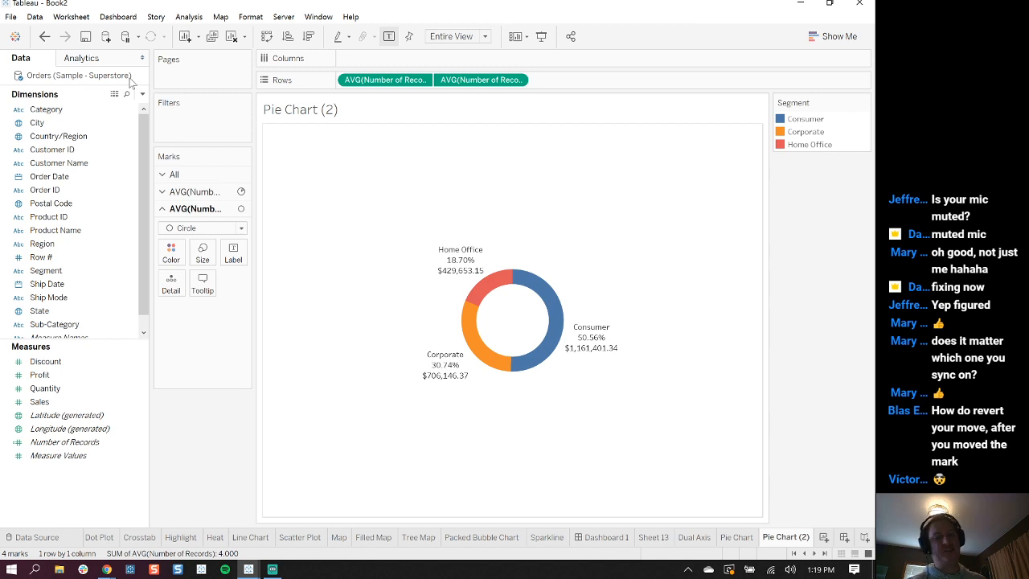
Delete the Pie Chart (2) sheet and duplicate the original Pie Chart sheet again
{"action": "right_click", "coordinate": [782, 540]}
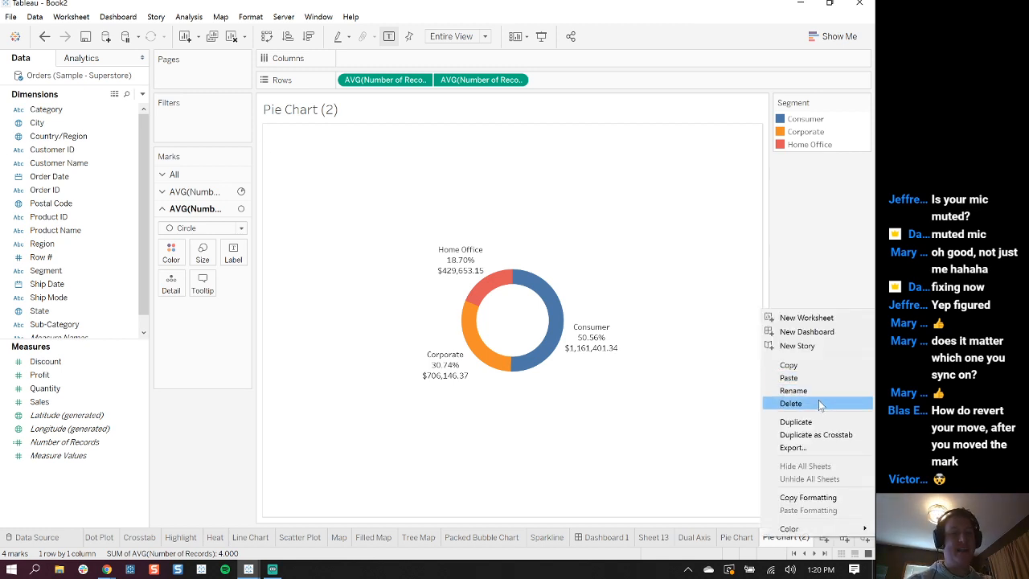
{"action": "left_click", "coordinate": [819, 405]}
{"action": "right_click", "coordinate": [768, 539]}
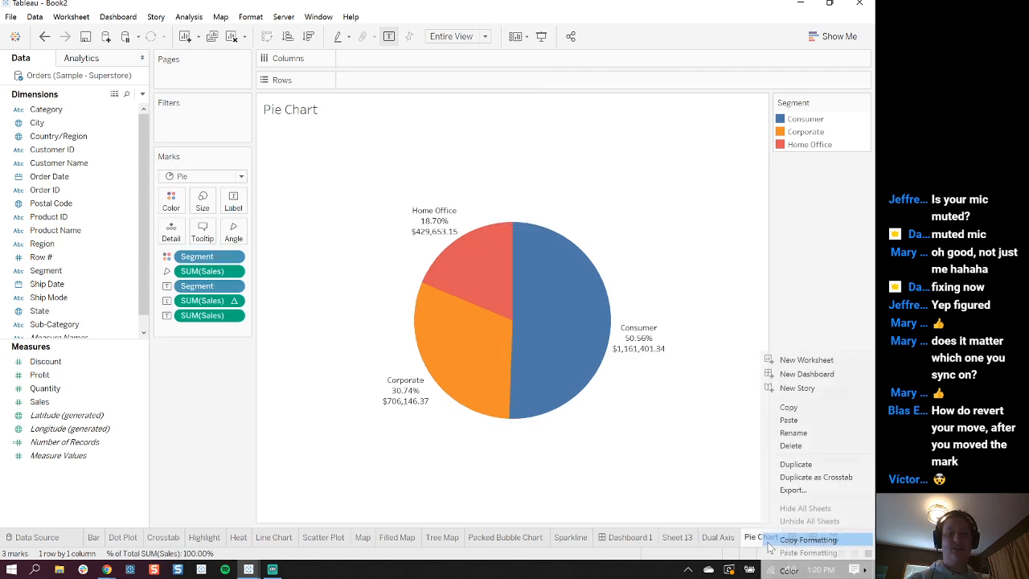
{"action": "left_click", "coordinate": [801, 464]}
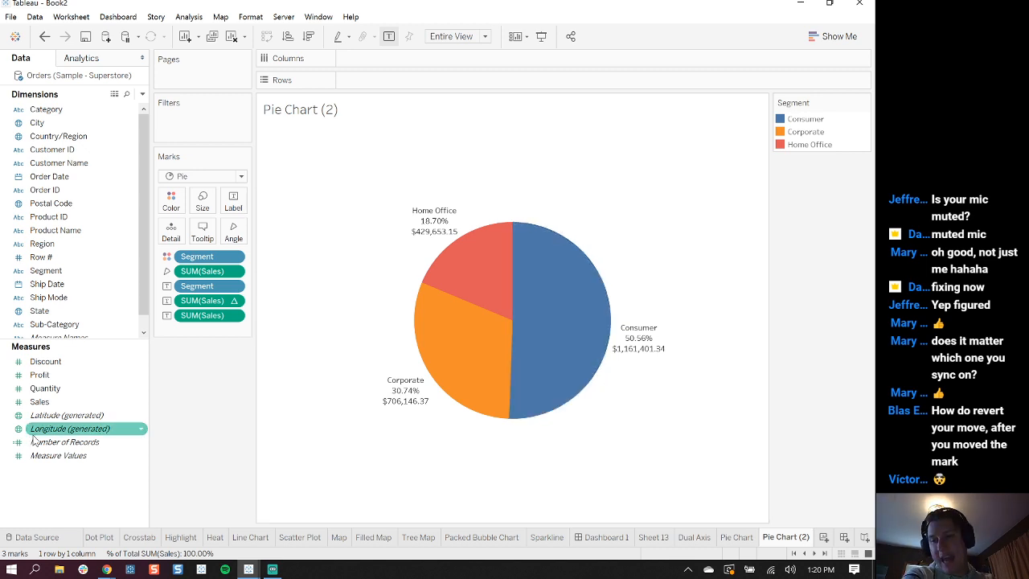
Add Number of Records twice to Rows and aggregate both as Average
{"action": "left_click_drag", "start_coordinate": [68, 442], "coordinate": [353, 79]}
{"action": "left_click_drag", "start_coordinate": [67, 442], "coordinate": [475, 81]}
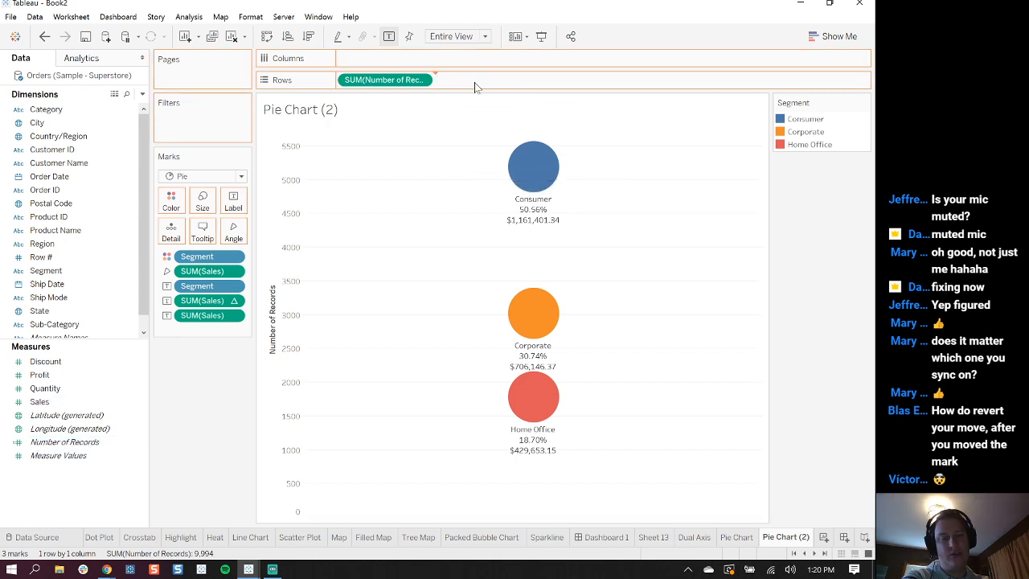
{"action": "left_click", "coordinate": [420, 81]}
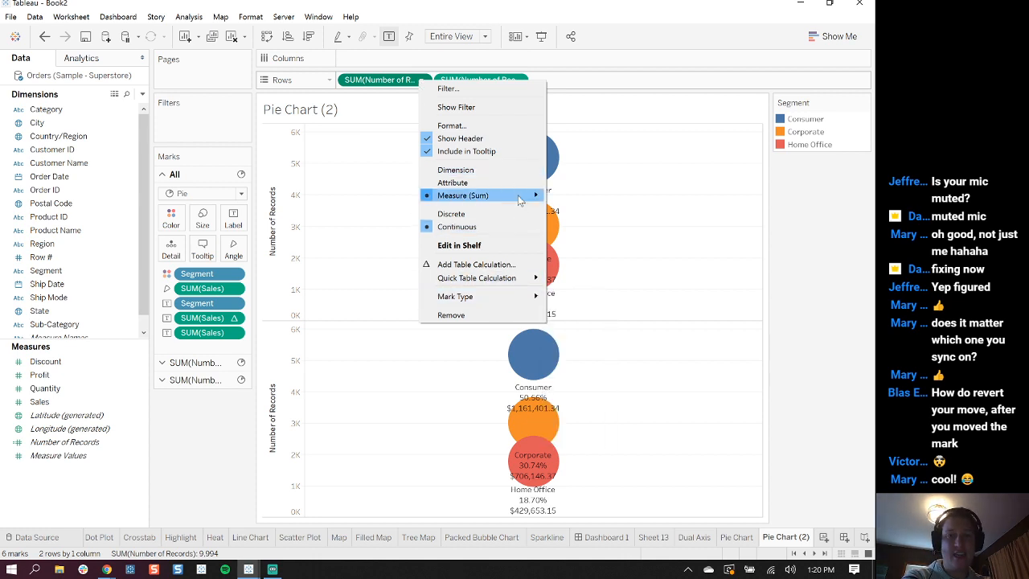
{"action": "mouse_move", "coordinate": [520, 197]}
{"action": "left_click", "coordinate": [585, 211]}
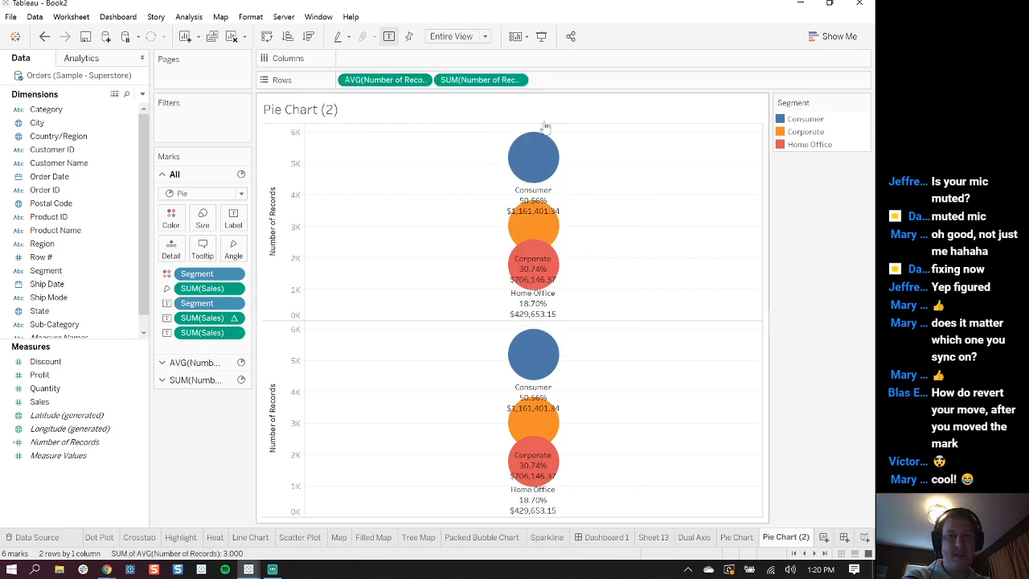
{"action": "left_click", "coordinate": [522, 79]}
{"action": "mouse_move", "coordinate": [587, 199]}
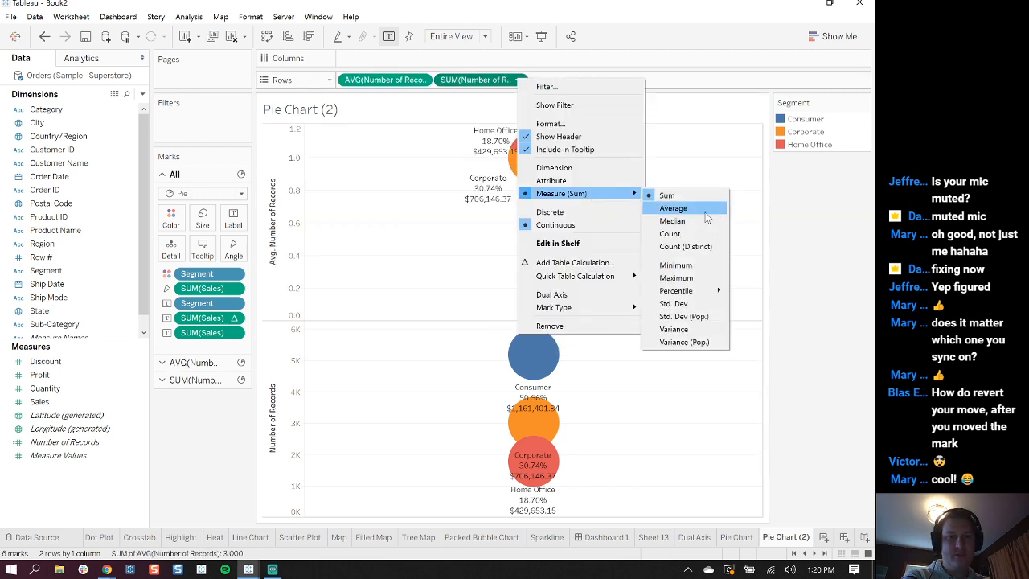
{"action": "left_click", "coordinate": [727, 209]}
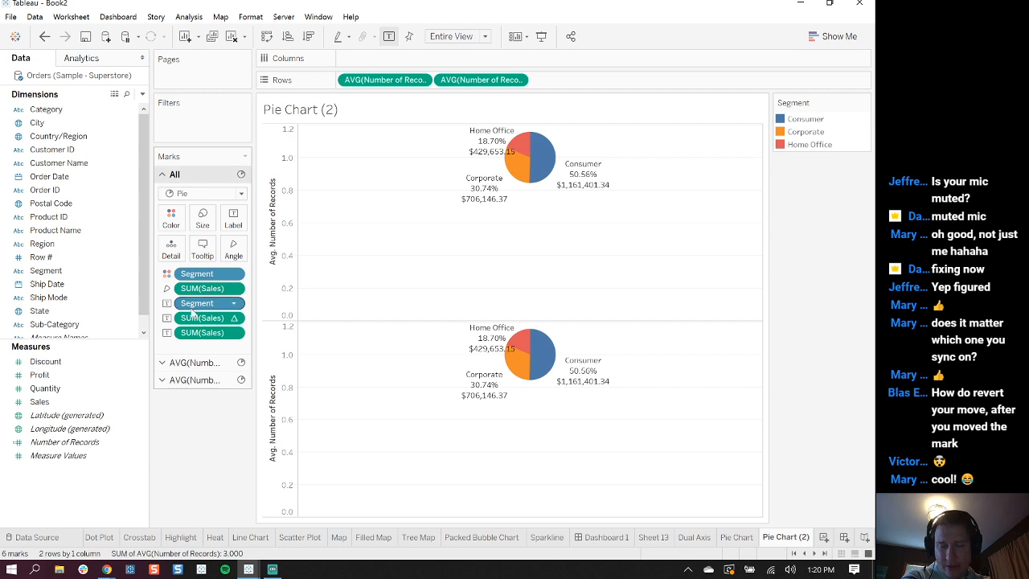
Change the second Avg. Number of Records chart's mark type to Circle and remove all its Segment and Sales fields
{"action": "left_click", "coordinate": [198, 380]}
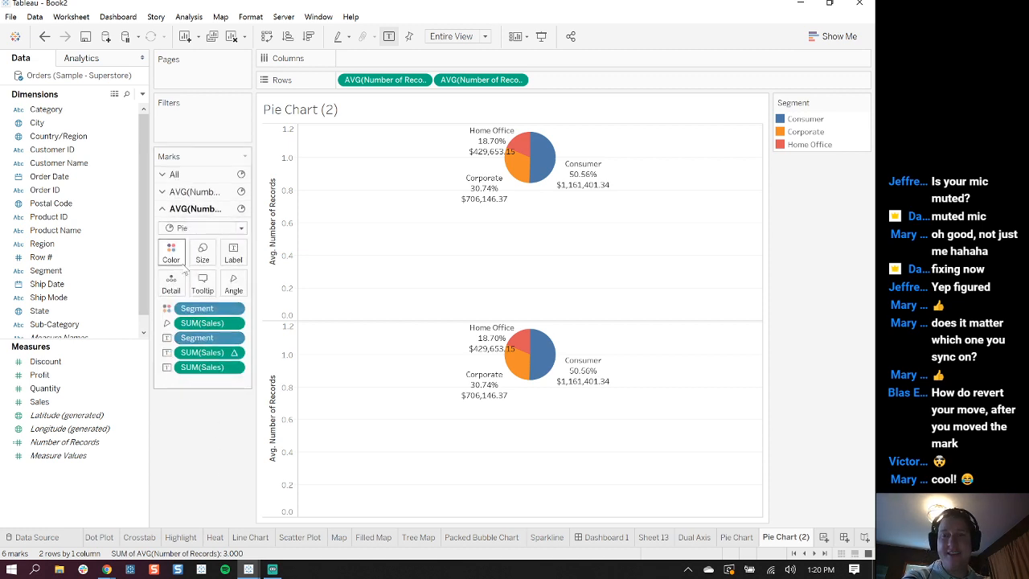
{"action": "left_click", "coordinate": [205, 228]}
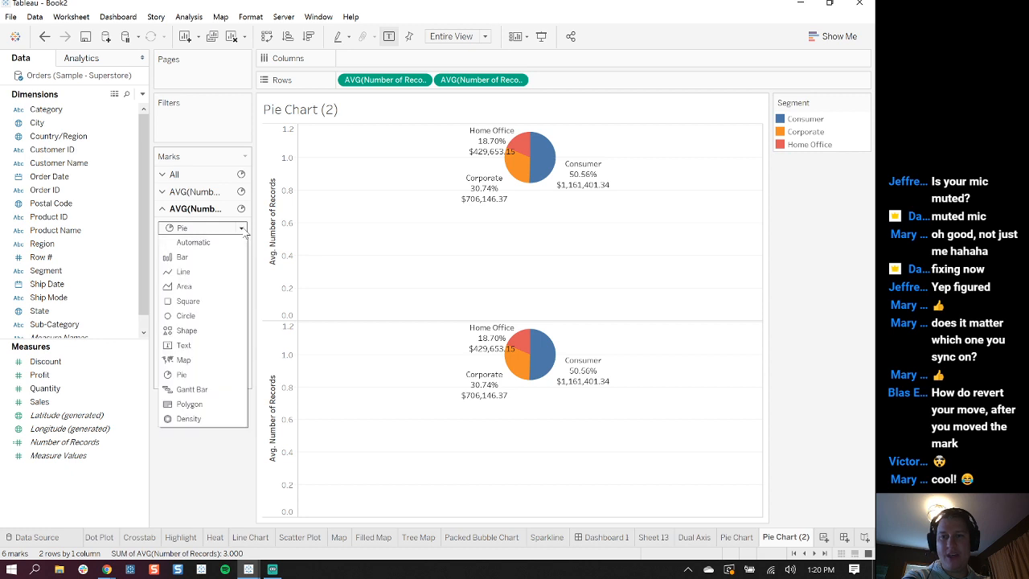
{"action": "left_click", "coordinate": [193, 316]}
{"action": "left_click_drag", "start_coordinate": [193, 364], "coordinate": [204, 411]}
{"action": "left_click_drag", "start_coordinate": [206, 323], "coordinate": [213, 425]}
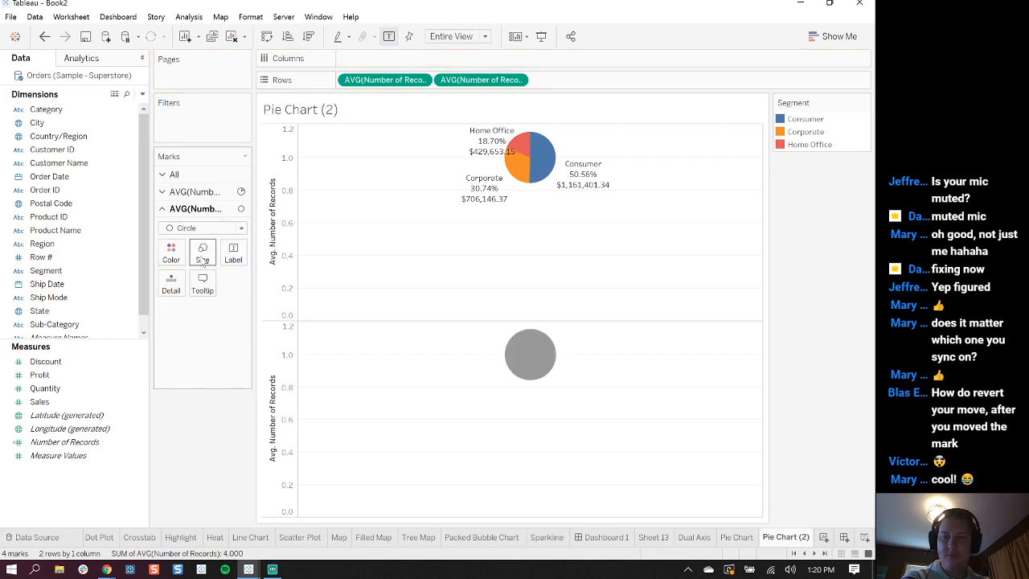
Color the second chart's circle white and make it slightly smaller than the pie
{"action": "left_click", "coordinate": [174, 251]}
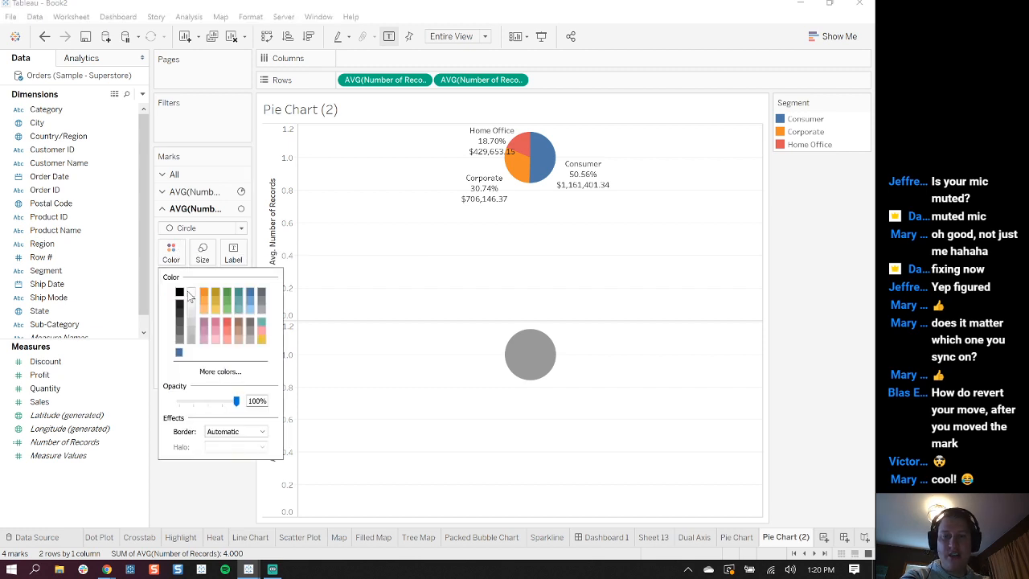
{"action": "left_click", "coordinate": [203, 253]}
{"action": "left_click_drag", "start_coordinate": [225, 284], "coordinate": [215, 285]}
{"action": "left_click", "coordinate": [215, 402]}
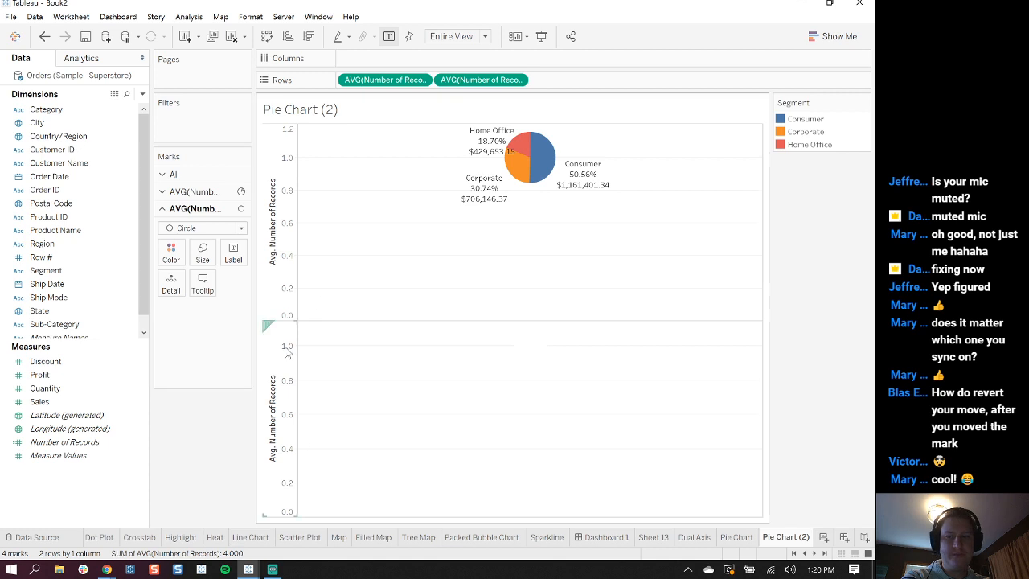
Overlay the white circle on the pie with Dual Axis, and synchronize the secondary axis with the first
{"action": "right_click", "coordinate": [283, 378]}
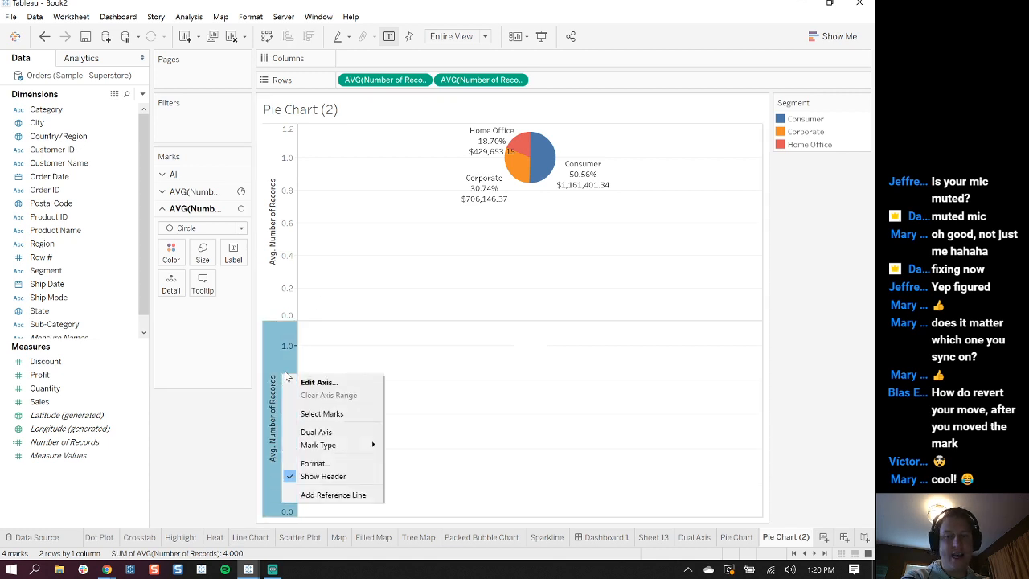
{"action": "left_click", "coordinate": [319, 431]}
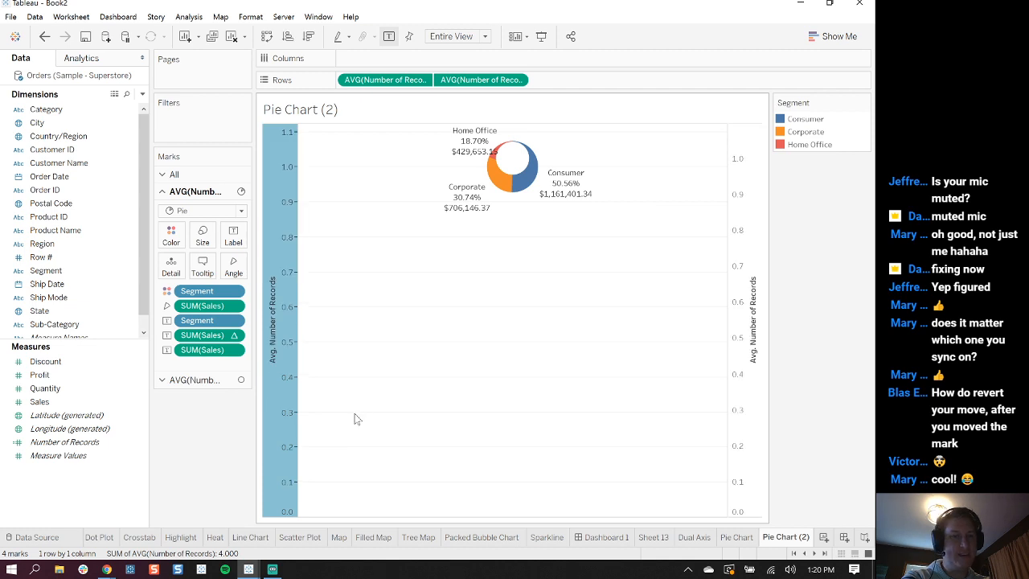
{"action": "right_click", "coordinate": [759, 193]}
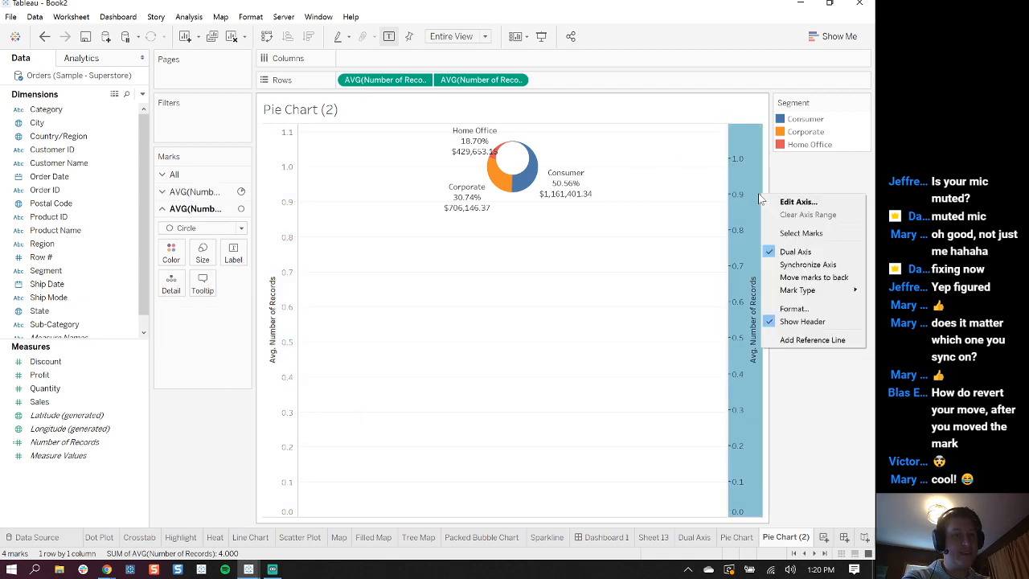
{"action": "left_click", "coordinate": [792, 264]}
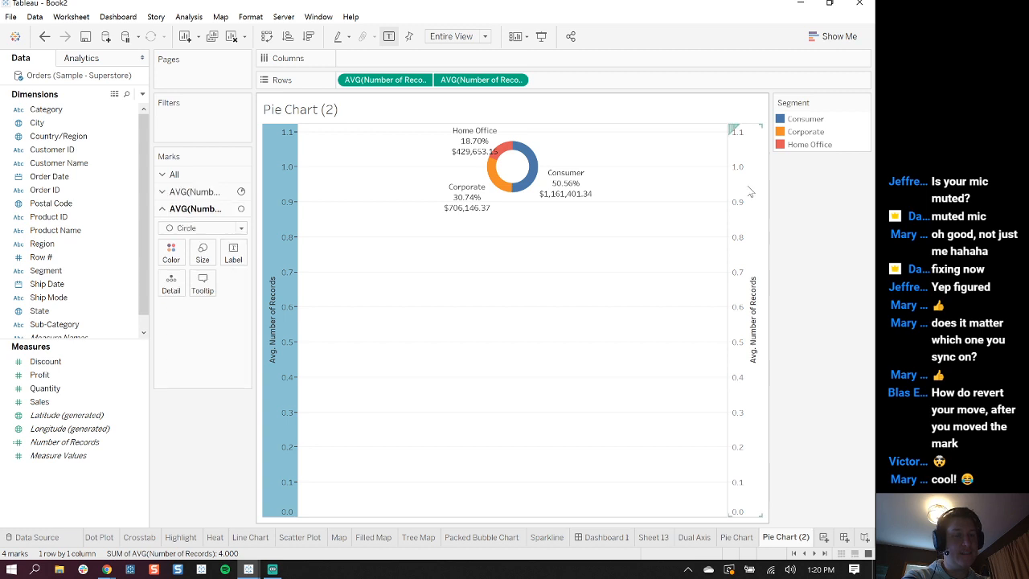
Edit the first Avg. Number of Records axis to exclude zero from its automatic range
{"action": "right_click", "coordinate": [750, 189]}
{"action": "left_click", "coordinate": [770, 194]}
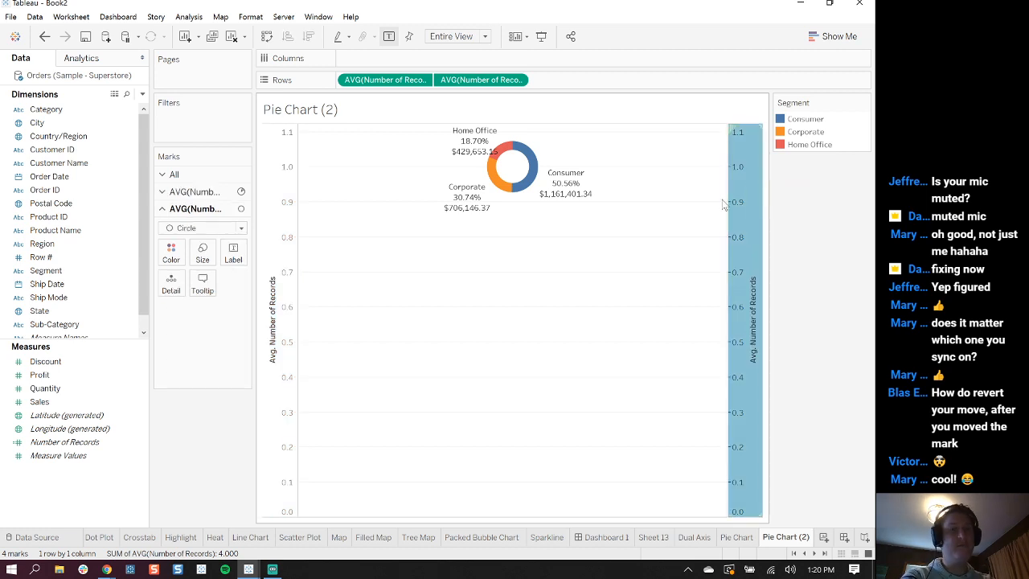
{"action": "left_click", "coordinate": [510, 159]}
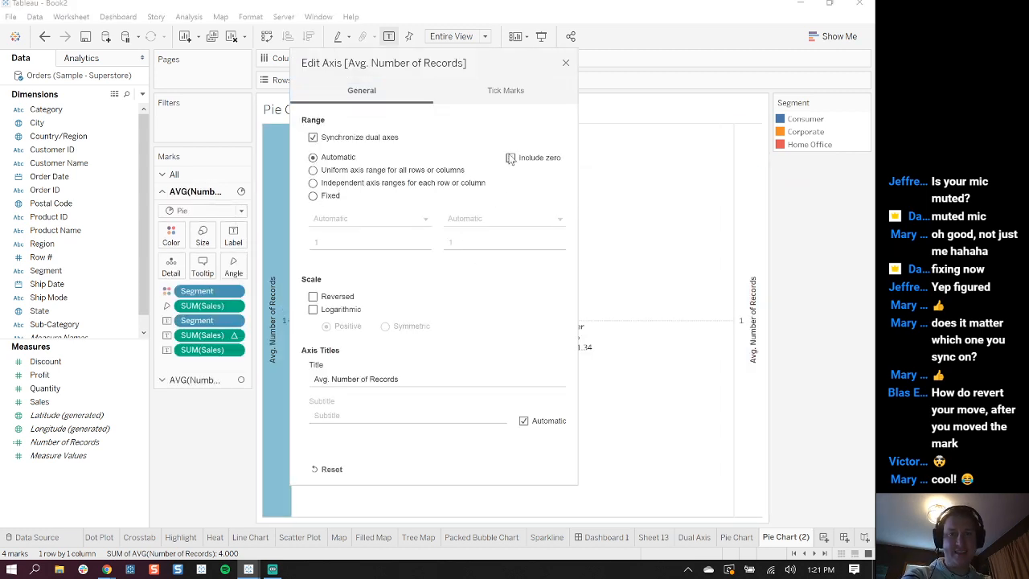
{"action": "left_click", "coordinate": [568, 64]}
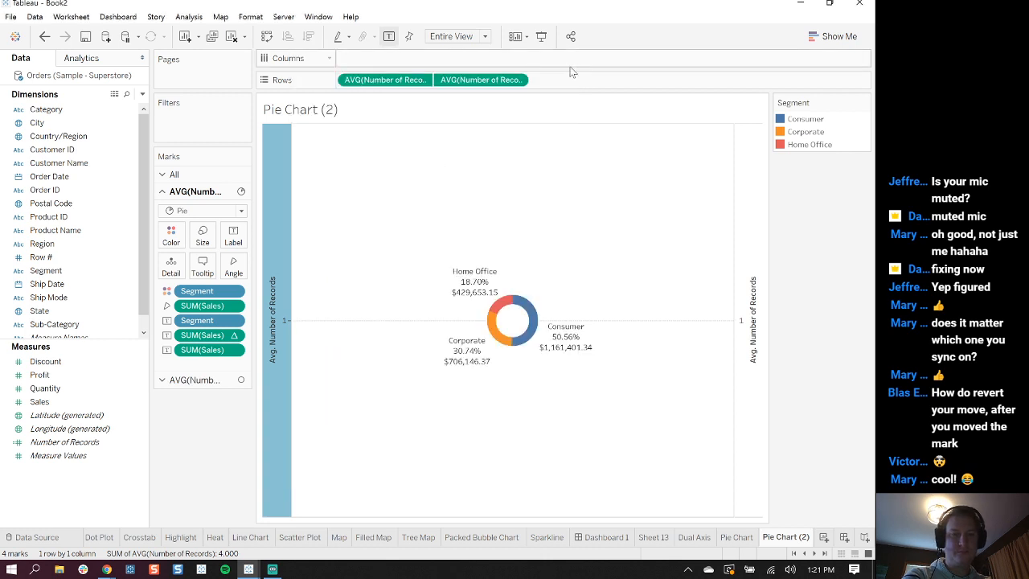
Hide the headers of both Avg. Number of Records axes
{"action": "right_click", "coordinate": [764, 289]}
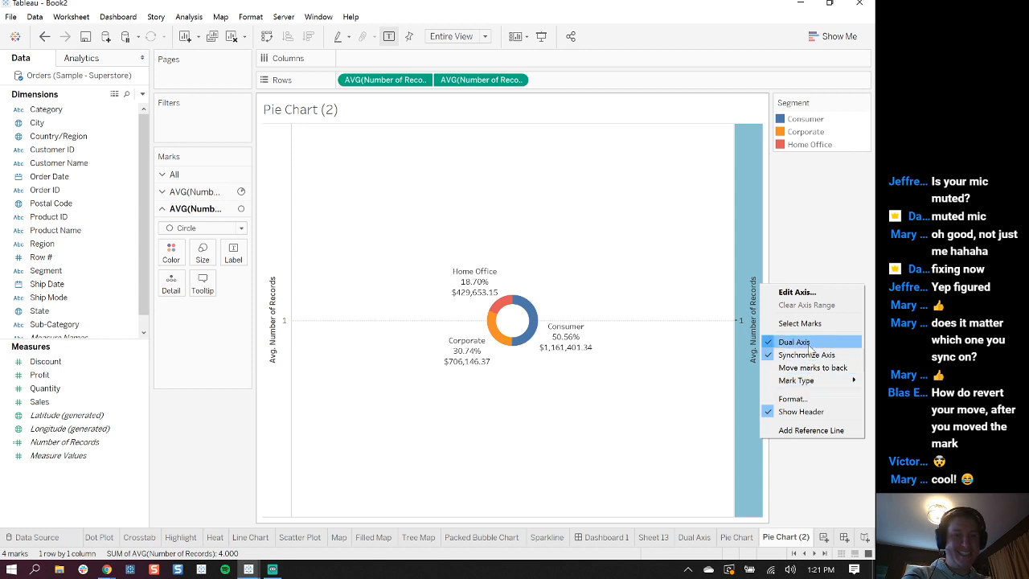
{"action": "left_click", "coordinate": [799, 412]}
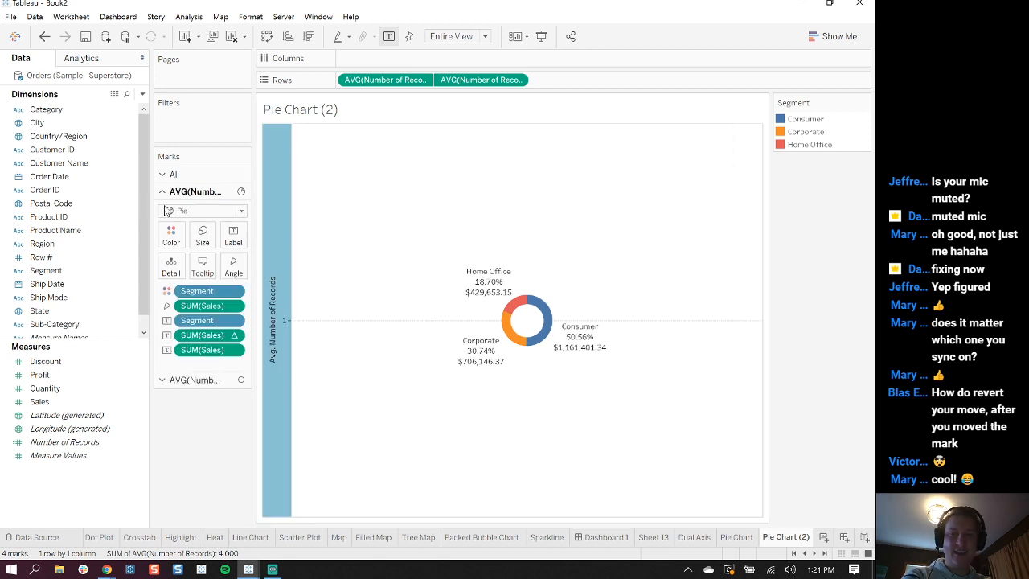
{"action": "right_click", "coordinate": [273, 211]}
{"action": "left_click", "coordinate": [331, 326]}
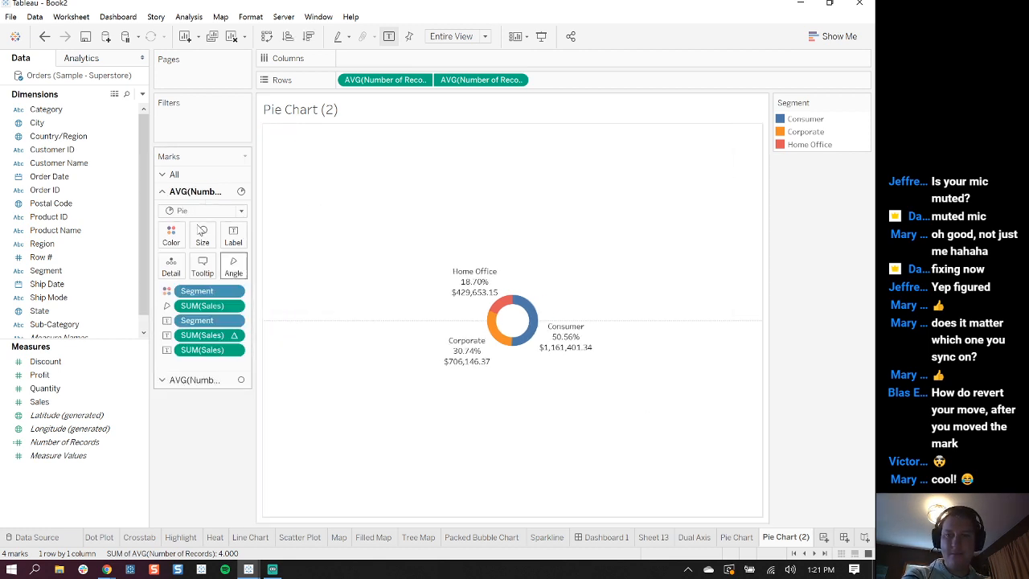
Enlarge the pie, and enlarge the white circle so that only a thin colored ring remains
{"action": "left_click", "coordinate": [212, 241]}
{"action": "left_click_drag", "start_coordinate": [226, 266], "coordinate": [254, 266]}
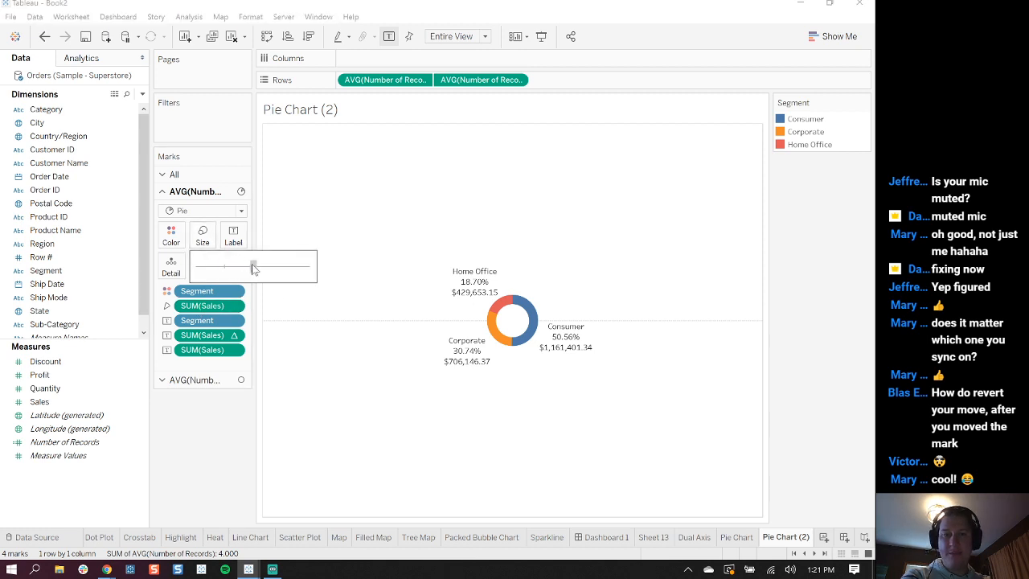
{"action": "left_click", "coordinate": [193, 380]}
{"action": "left_click", "coordinate": [203, 250]}
{"action": "left_click_drag", "start_coordinate": [215, 283], "coordinate": [244, 283]}
{"action": "left_click", "coordinate": [232, 418]}
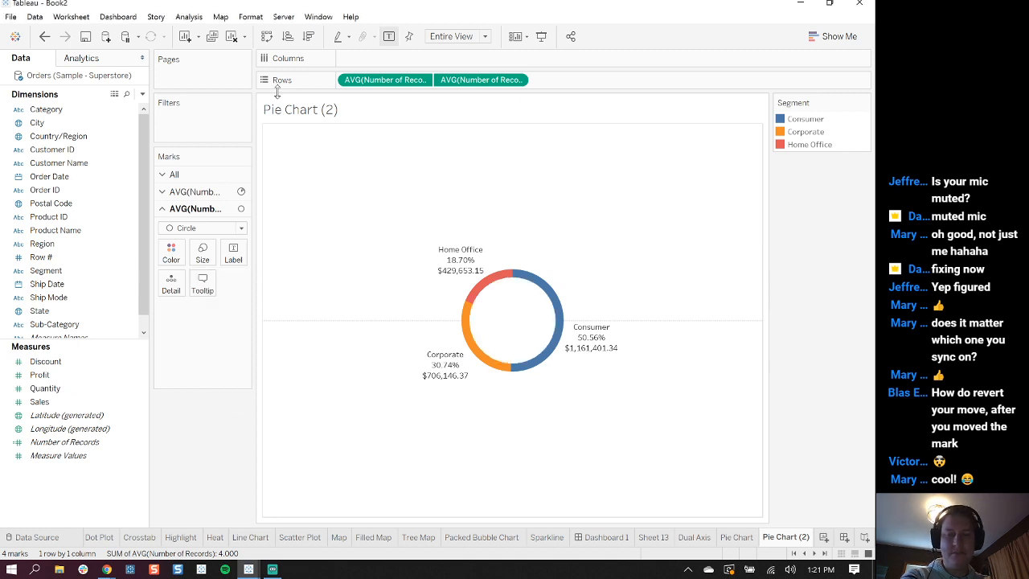
Bring up the line formatting for the donut chart and set the column zero lines to None
{"action": "right_click", "coordinate": [292, 353]}
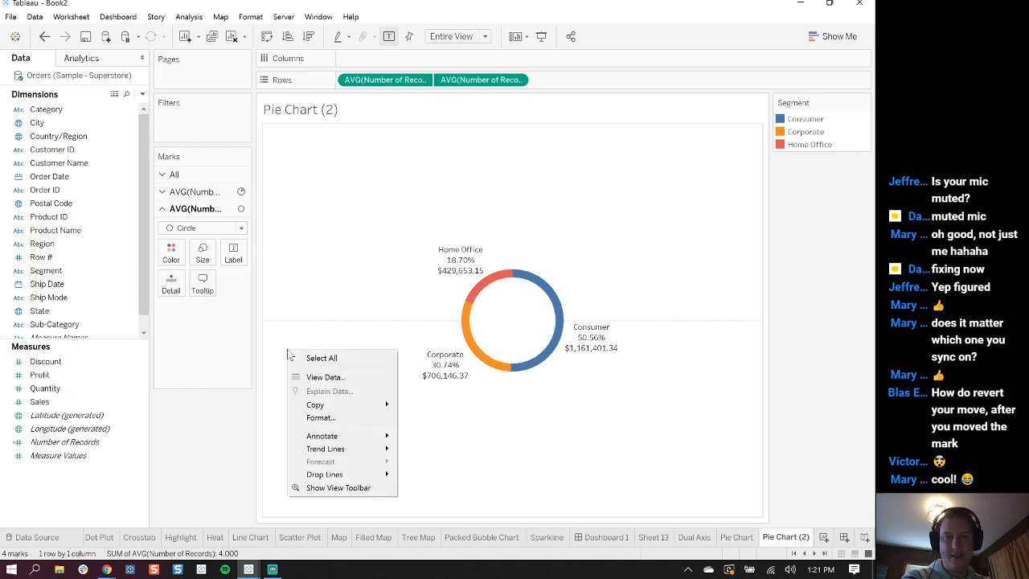
{"action": "key", "text": "Escape"}
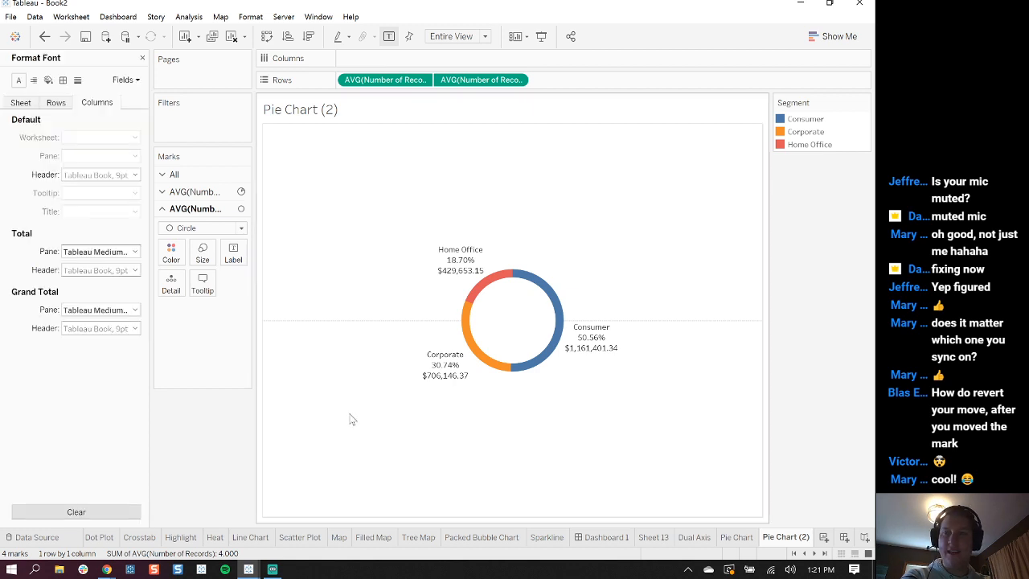
{"action": "left_click", "coordinate": [77, 80]}
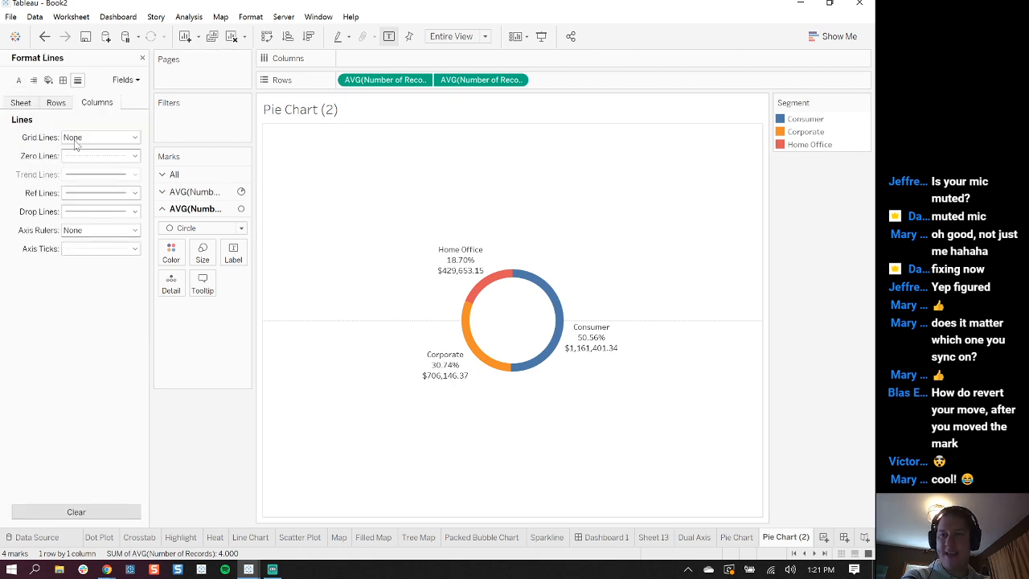
{"action": "left_click", "coordinate": [100, 155]}
{"action": "left_click", "coordinate": [112, 170]}
Set the grid lines and zero lines for the rows to None
{"action": "left_click", "coordinate": [56, 102]}
{"action": "left_click", "coordinate": [100, 137]}
{"action": "left_click", "coordinate": [112, 154]}
{"action": "left_click", "coordinate": [95, 155]}
{"action": "left_click", "coordinate": [111, 172]}
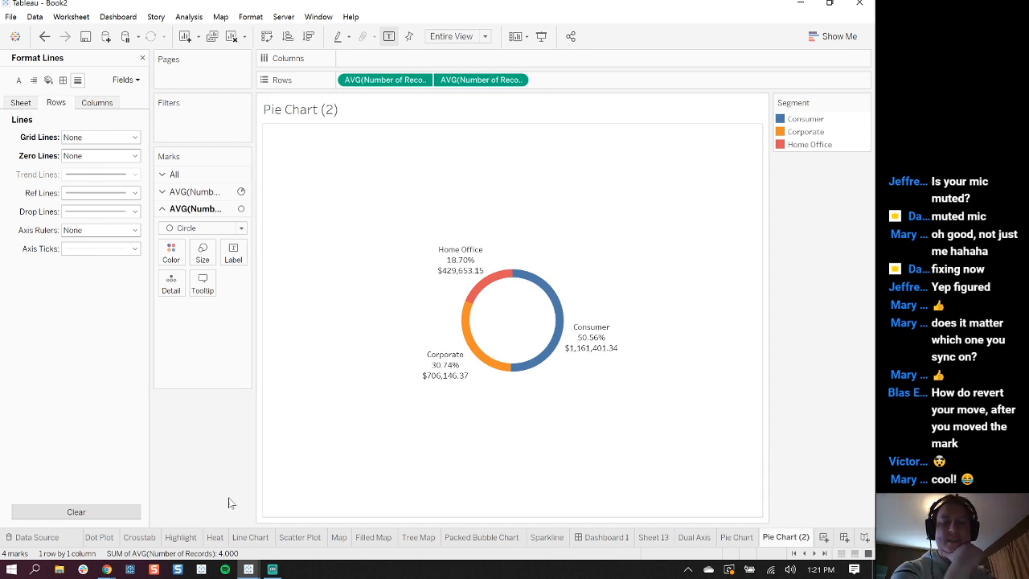
Create a new worksheet and place the Sales measure on it as text
{"action": "left_click", "coordinate": [822, 538]}
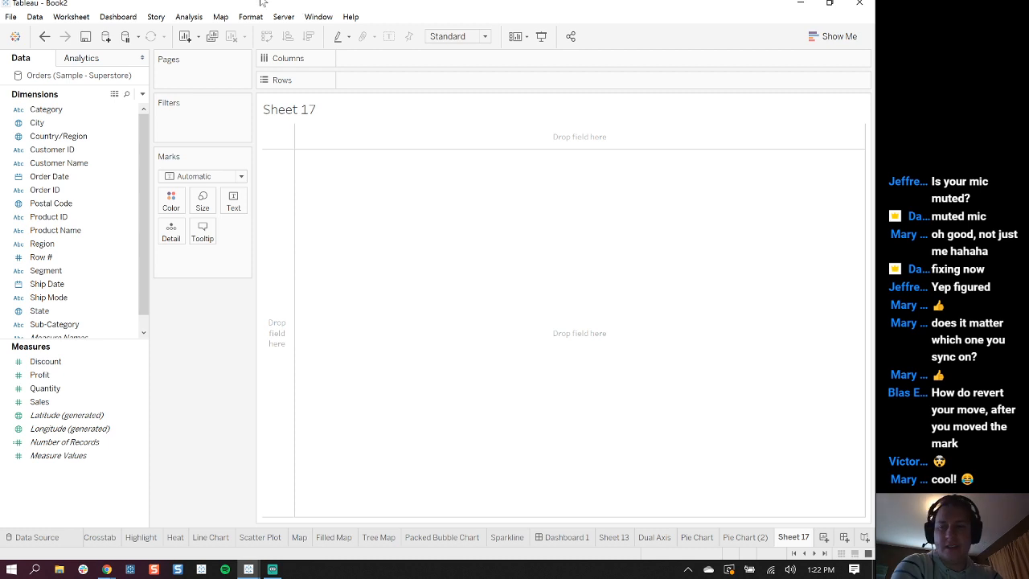
{"action": "left_click", "coordinate": [38, 402]}
{"action": "left_click_drag", "start_coordinate": [40, 408], "coordinate": [233, 210]}
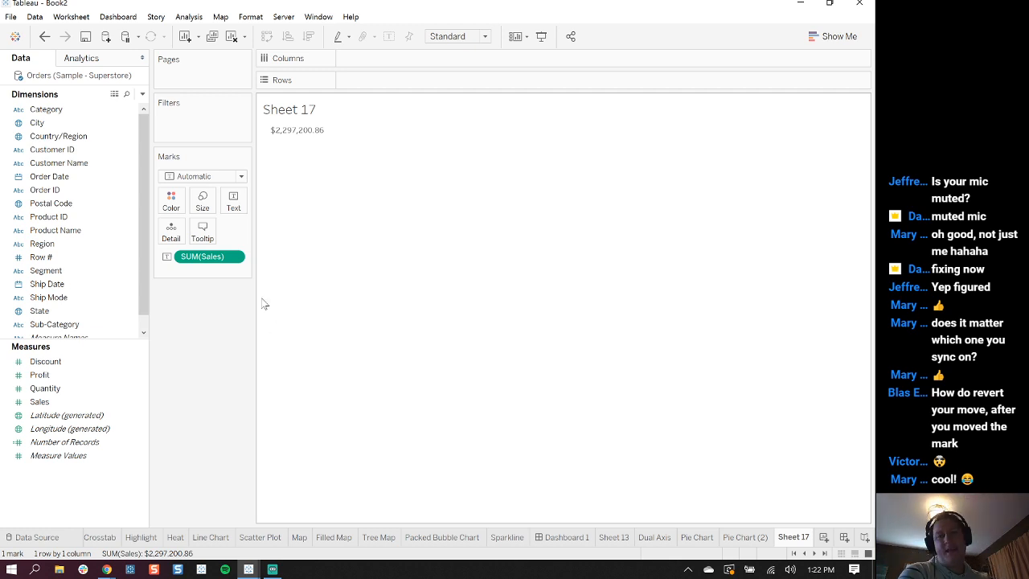
Add the heading "Total Sales" on its own line above <SUM(Sales)> in the label and underline it
{"action": "left_click", "coordinate": [233, 203]}
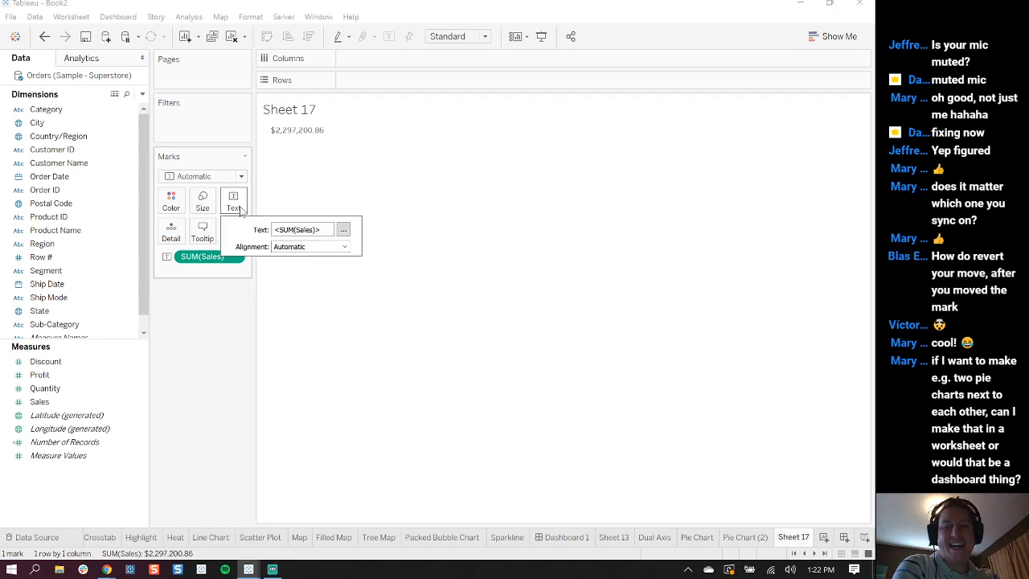
{"action": "left_click", "coordinate": [343, 229]}
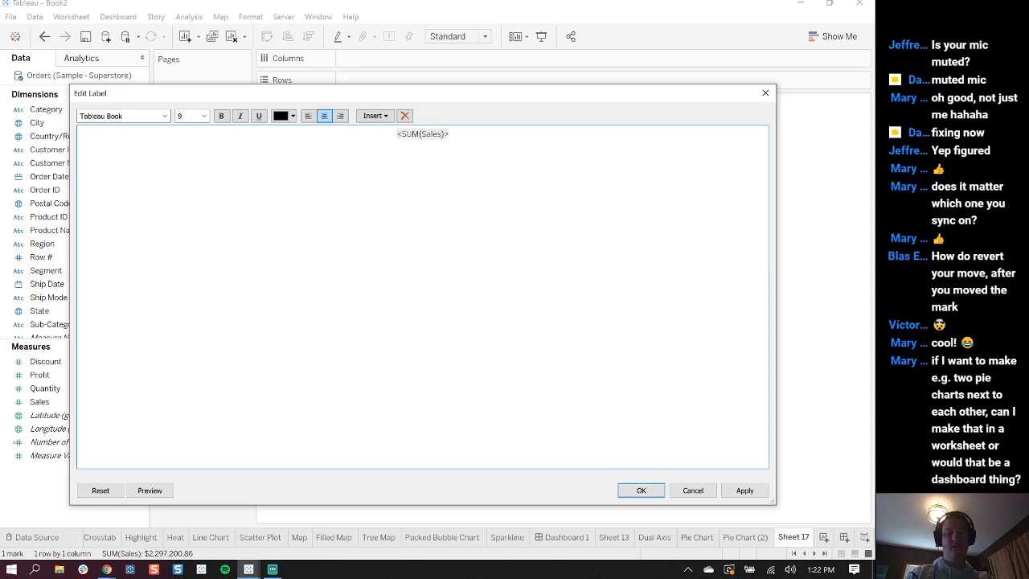
{"action": "key", "text": "Return"}
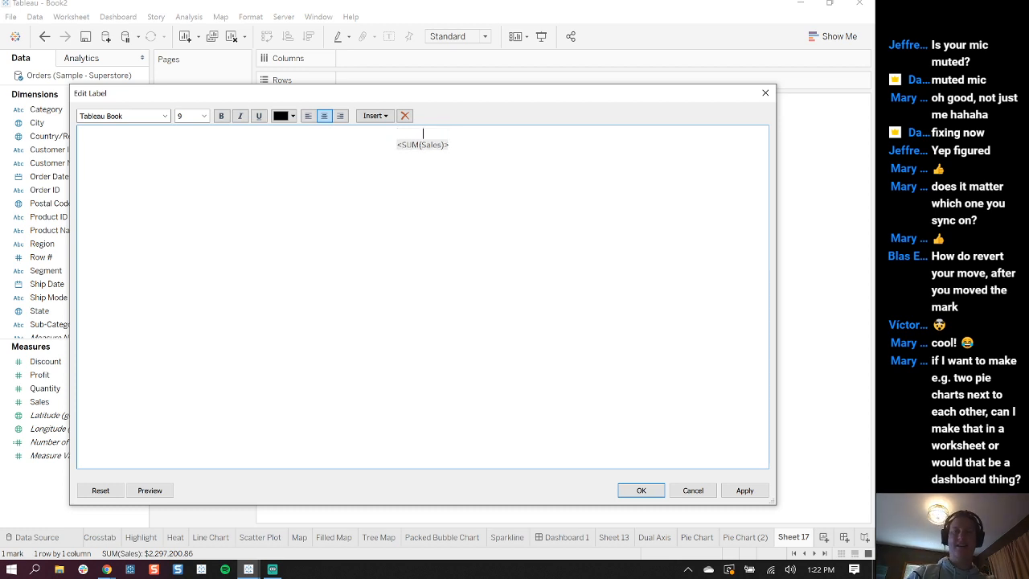
{"action": "type", "text": "Total Sales"}
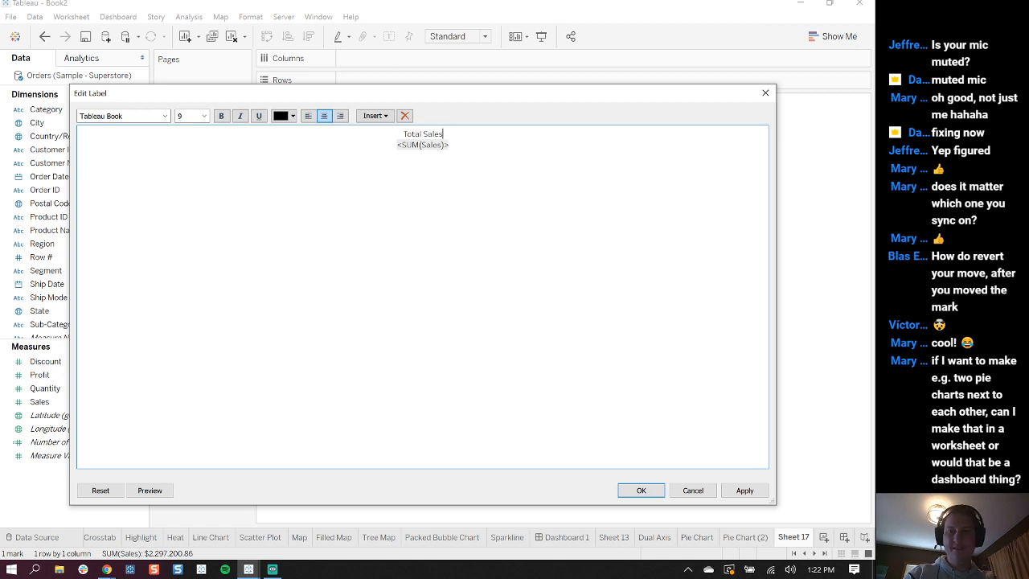
{"action": "left_click_drag", "start_coordinate": [443, 134], "coordinate": [405, 134]}
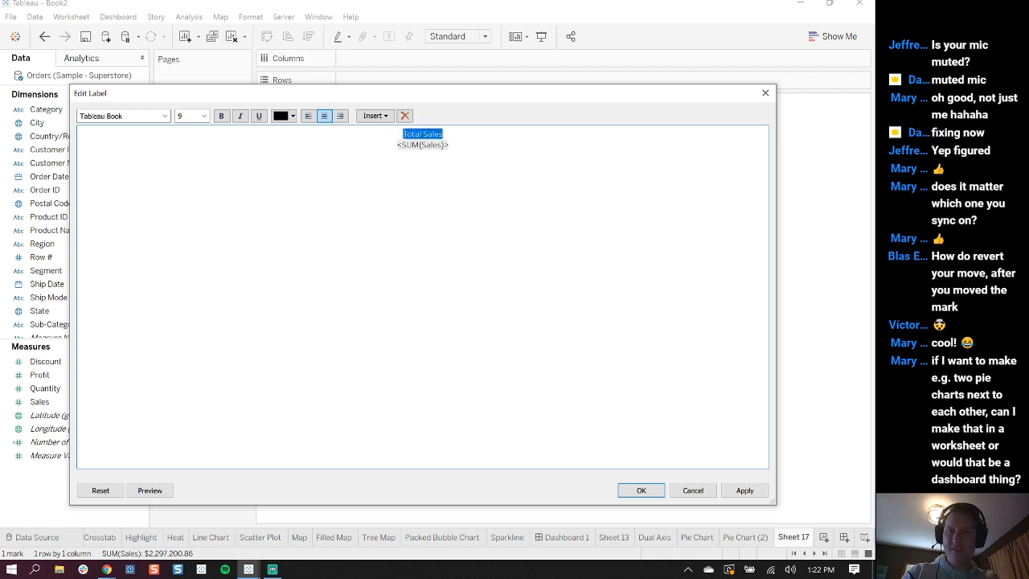
{"action": "left_click", "coordinate": [259, 119]}
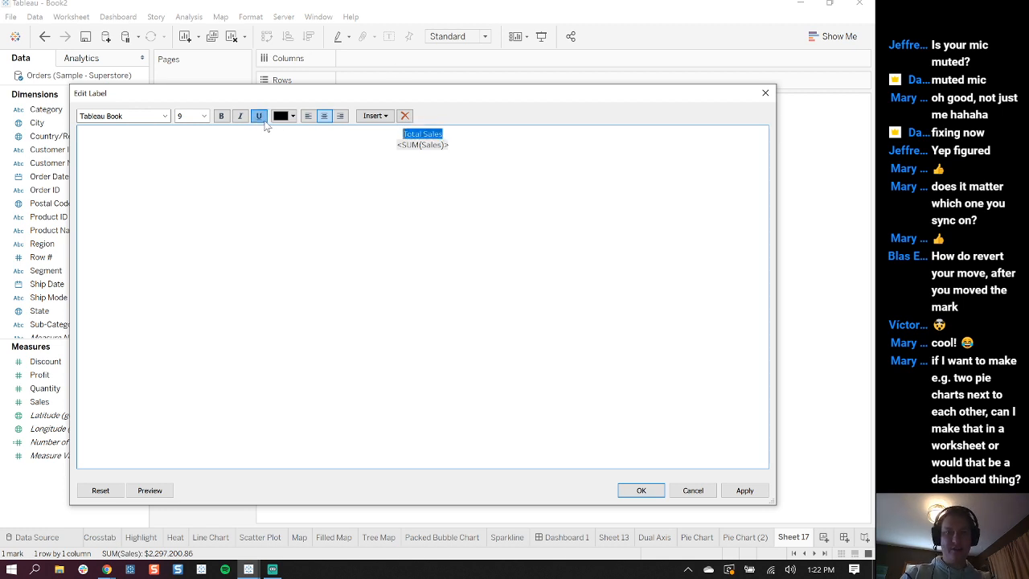
Set the <SUM(Sales)> text in the label to font size 20 and apply the label
{"action": "left_click", "coordinate": [449, 145]}
{"action": "left_click_drag", "start_coordinate": [450, 145], "coordinate": [396, 145]}
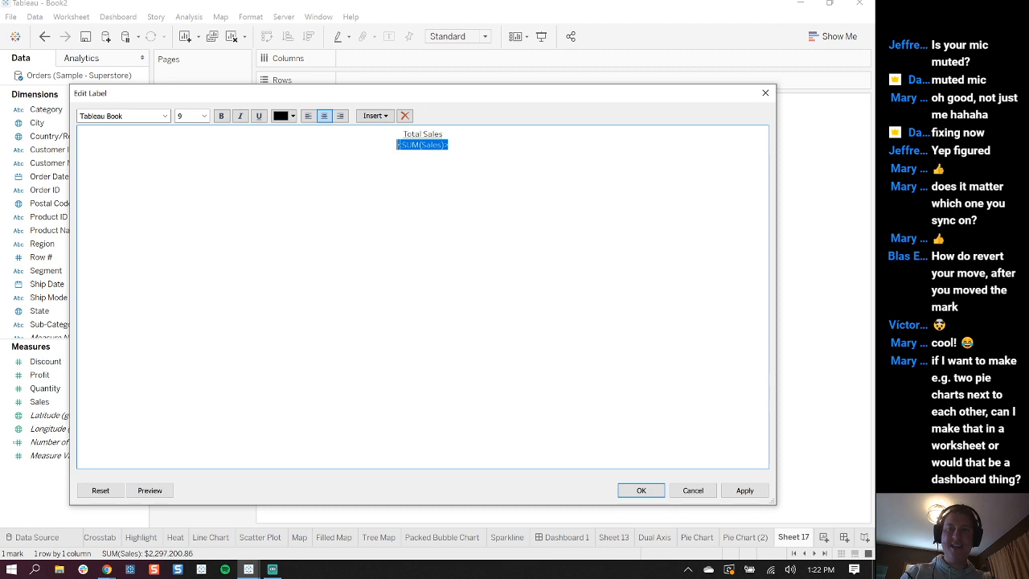
{"action": "left_click", "coordinate": [203, 115]}
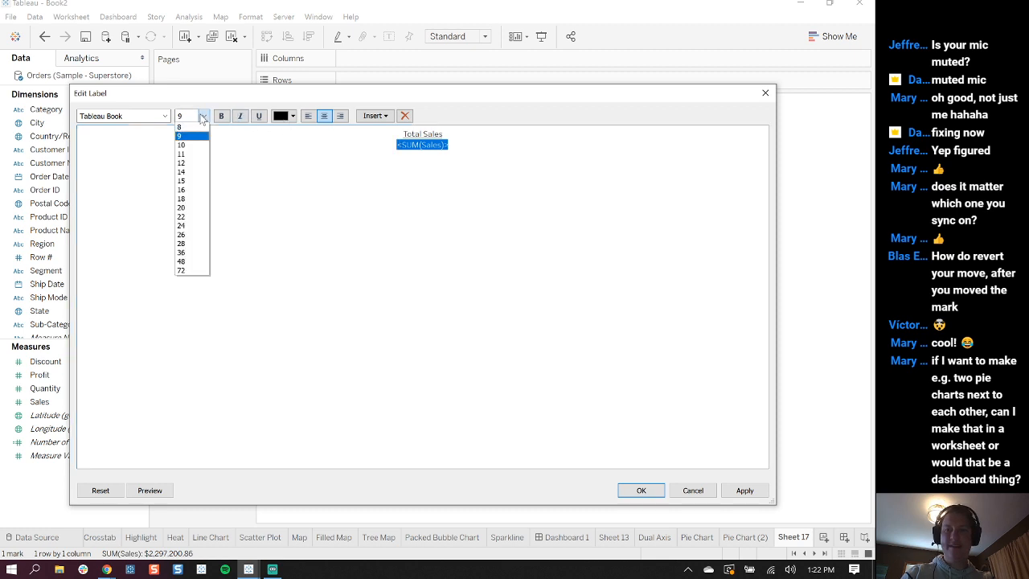
{"action": "left_click", "coordinate": [192, 207]}
{"action": "left_click", "coordinate": [481, 152]}
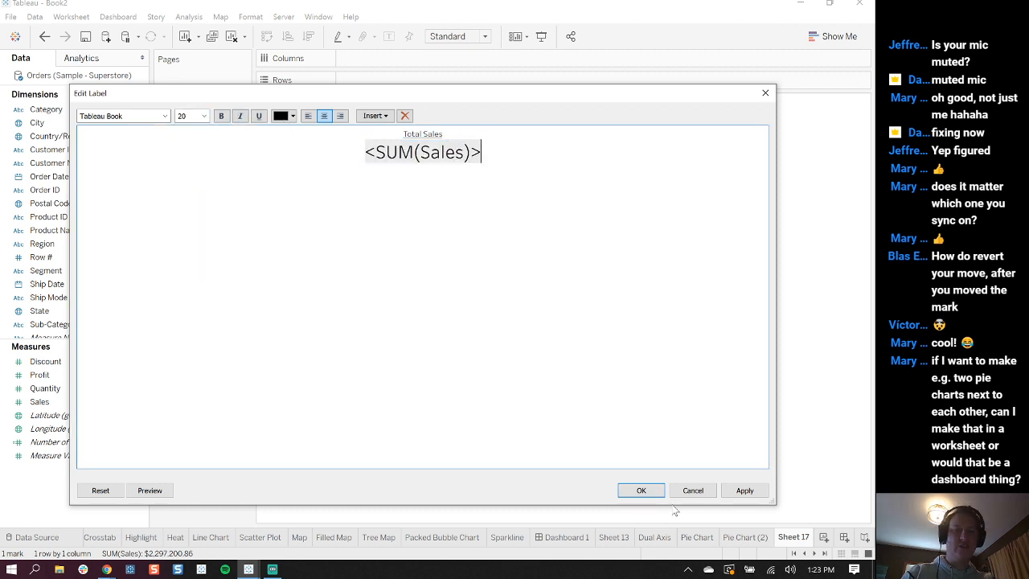
{"action": "left_click", "coordinate": [641, 490]}
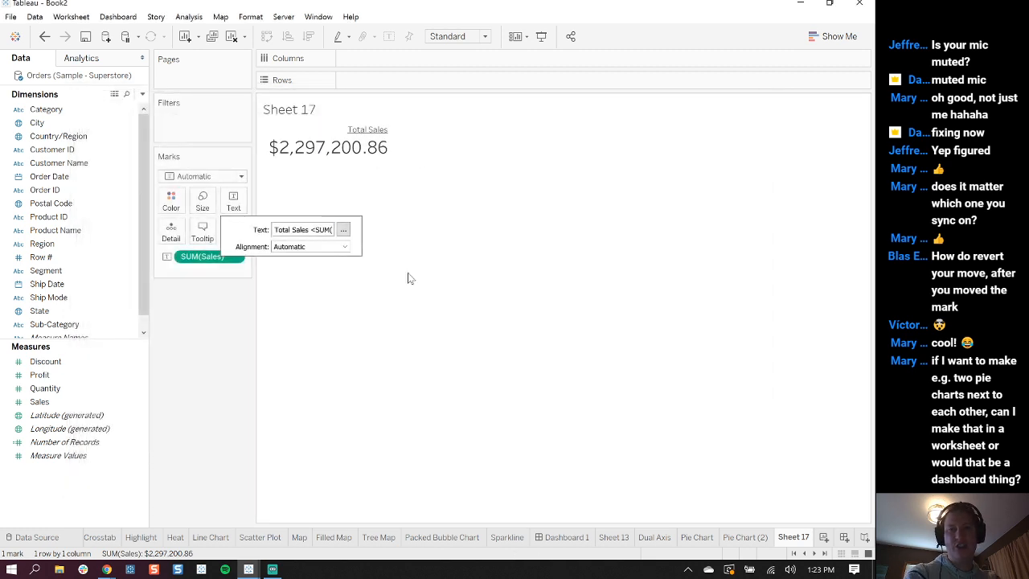
Center the Total Sales label text horizontally
{"action": "left_click", "coordinate": [309, 246]}
{"action": "left_click", "coordinate": [305, 279]}
{"action": "left_click", "coordinate": [304, 297]}
{"action": "left_click", "coordinate": [304, 297]}
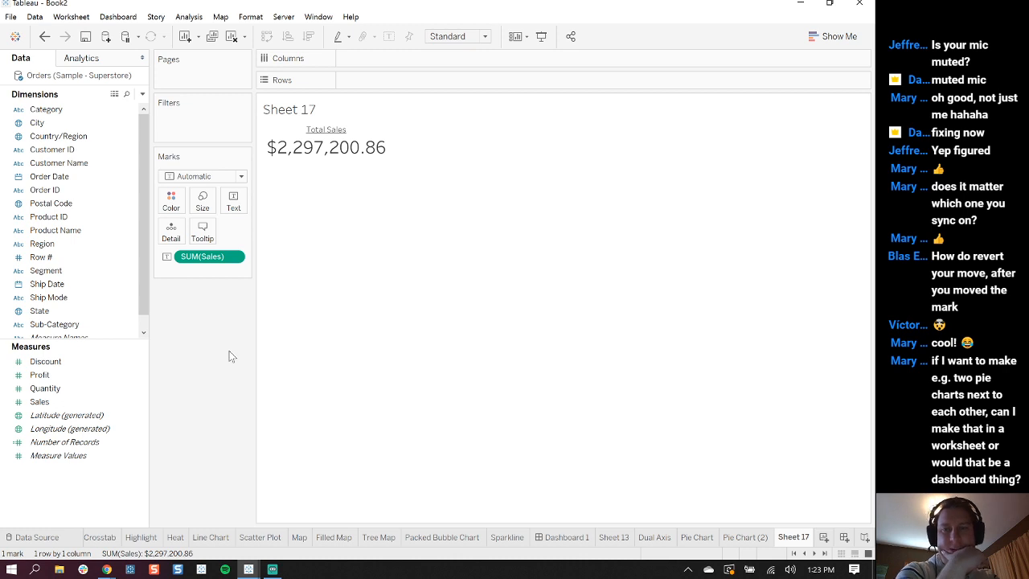
Rename the new worksheet as KPI
{"action": "double_click", "coordinate": [803, 540]}
{"action": "type", "text": "KPI"}
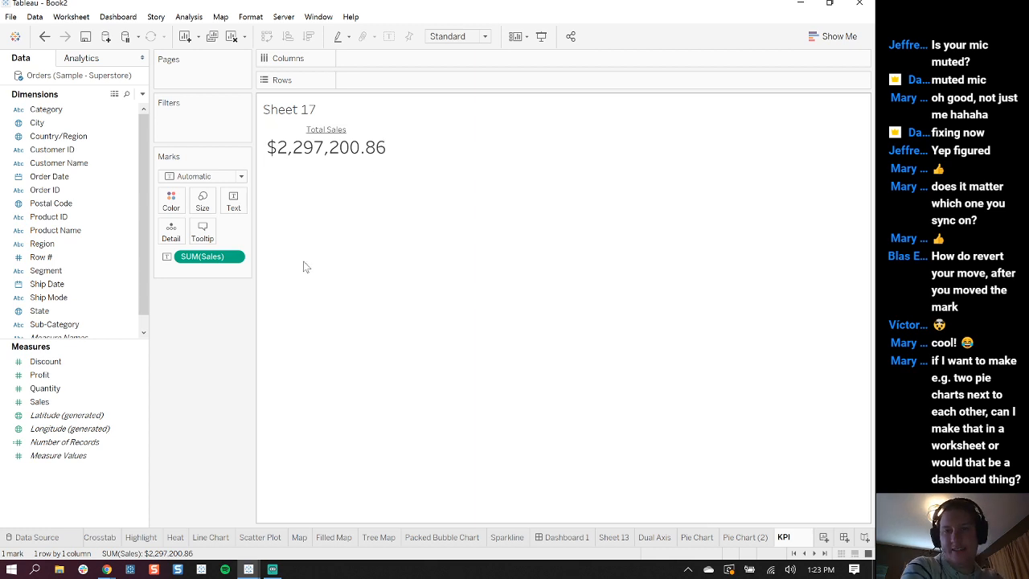
{"action": "key", "text": "Return"}
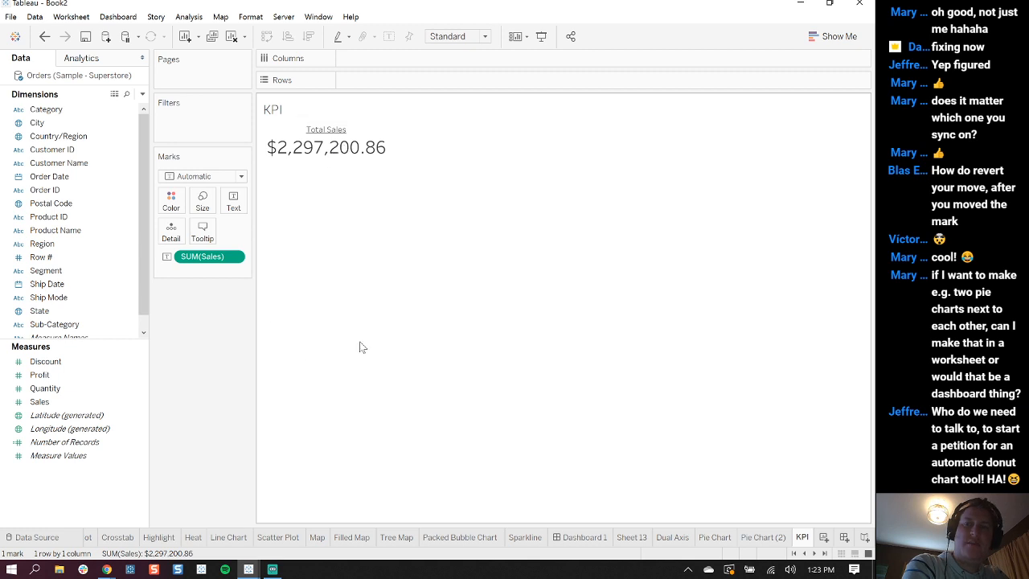
Clear the KPI sheet and place the Sales measure on it again as text
{"action": "left_click", "coordinate": [231, 38]}
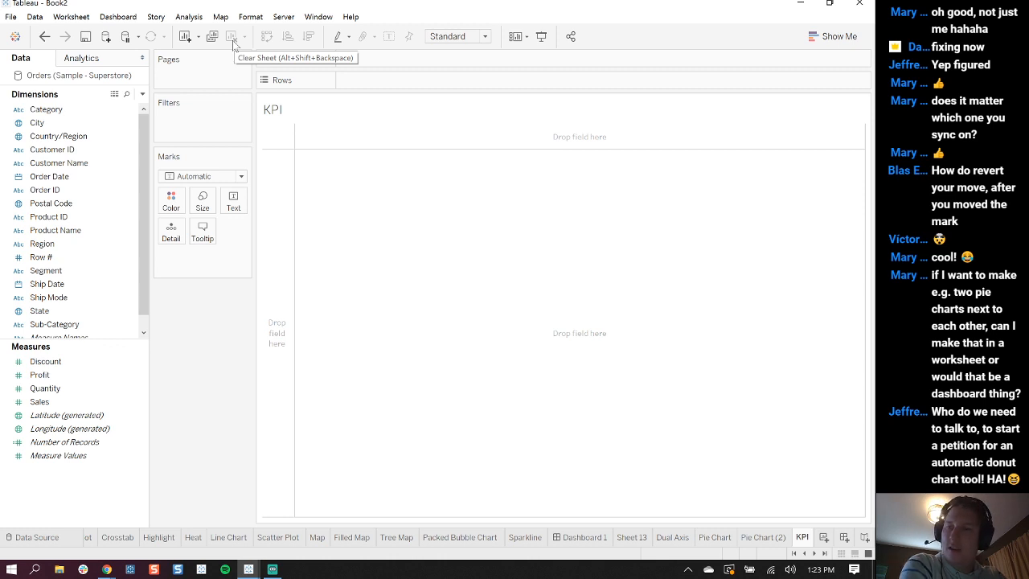
{"action": "left_click_drag", "start_coordinate": [40, 401], "coordinate": [235, 205]}
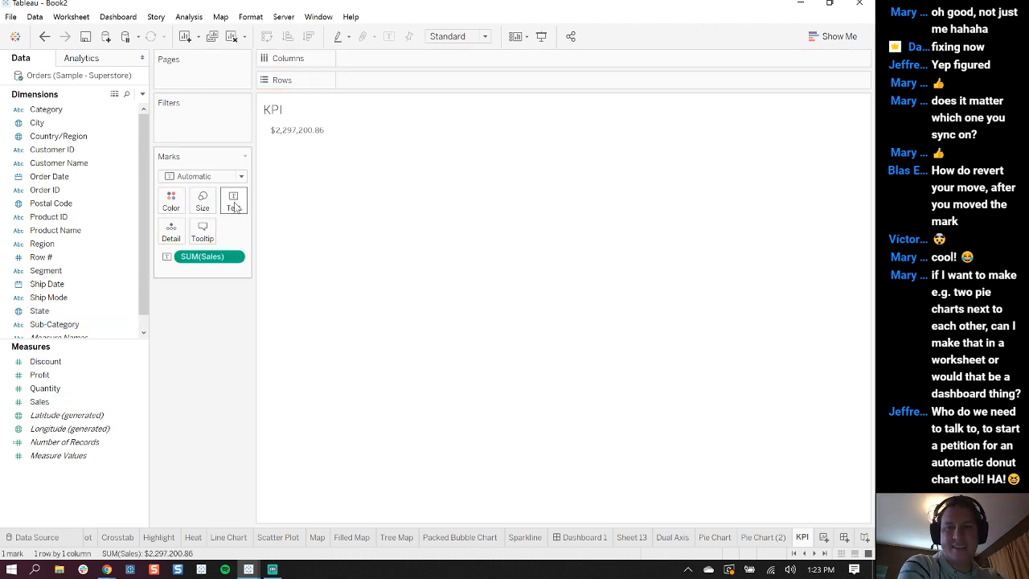
Edit the text label to add the heading "Sales:" on its own line above <SUM(Sales)>
{"action": "left_click", "coordinate": [244, 205]}
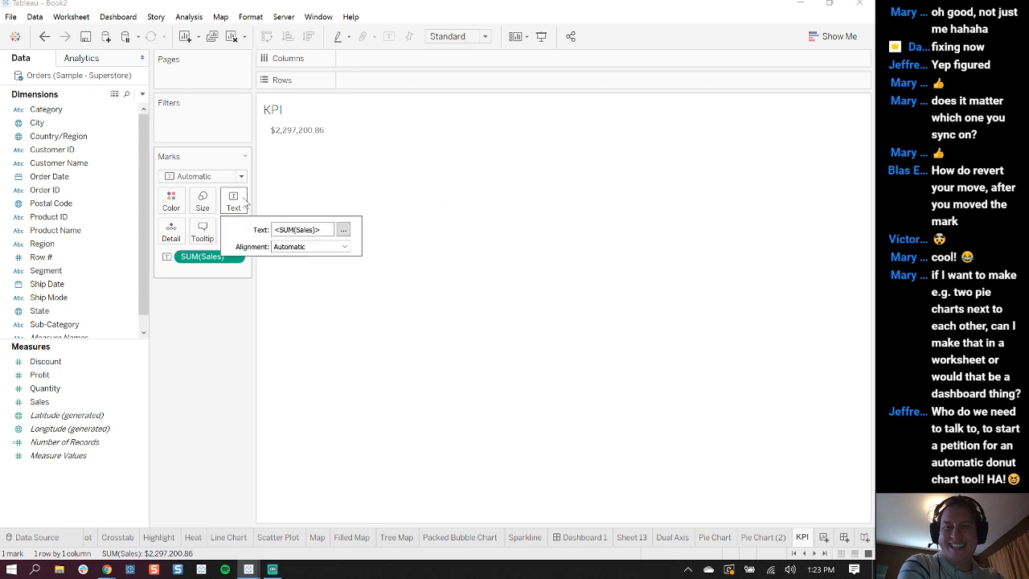
{"action": "left_click", "coordinate": [343, 229]}
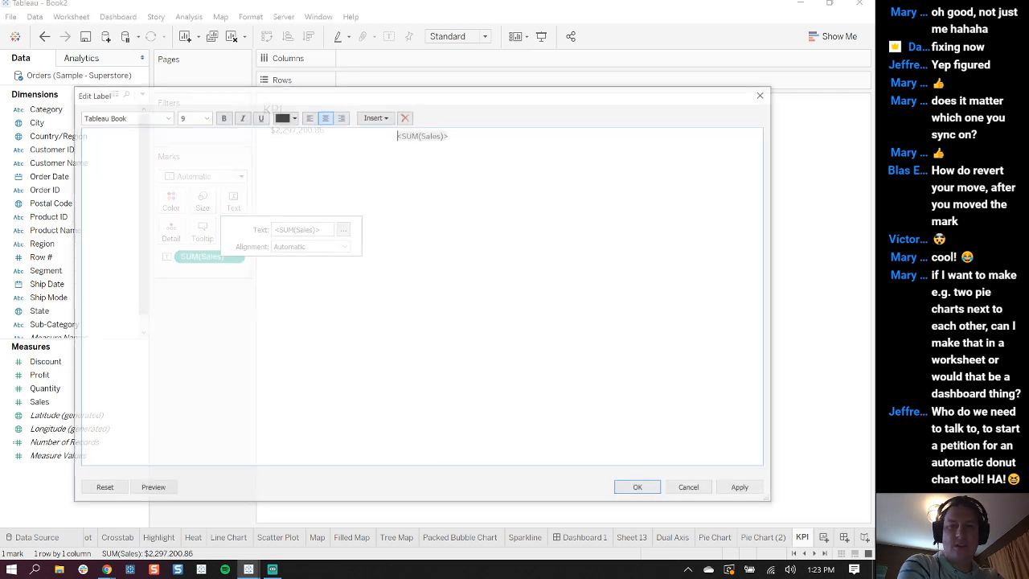
{"action": "key", "text": "Return"}
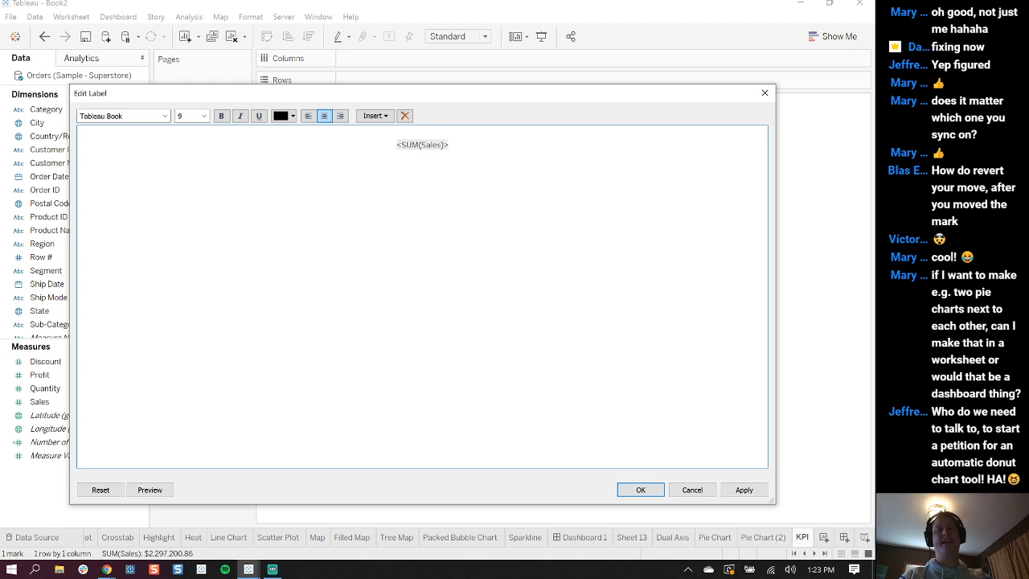
{"action": "type", "text": "Sa"}
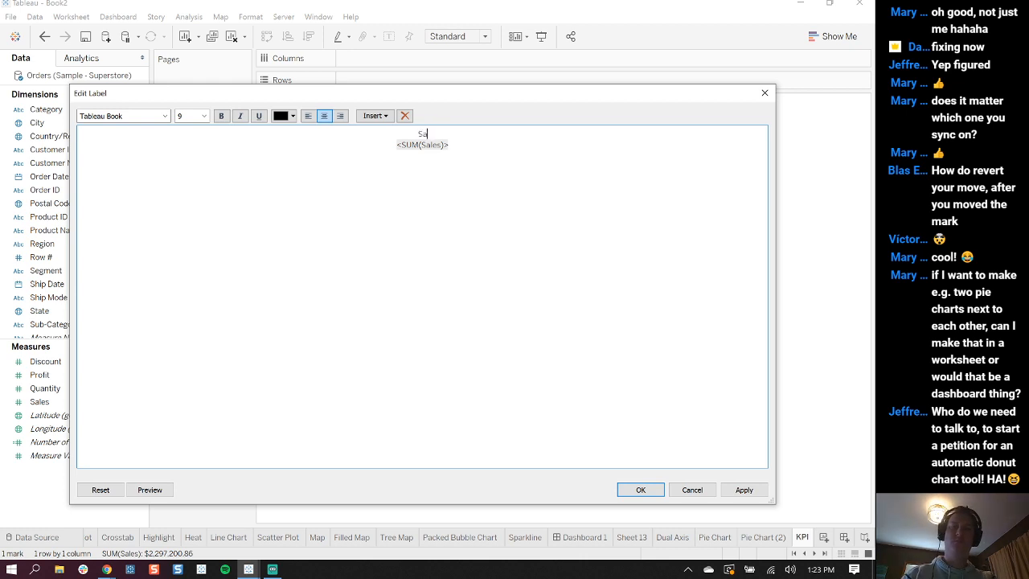
{"action": "type", "text": "les:"}
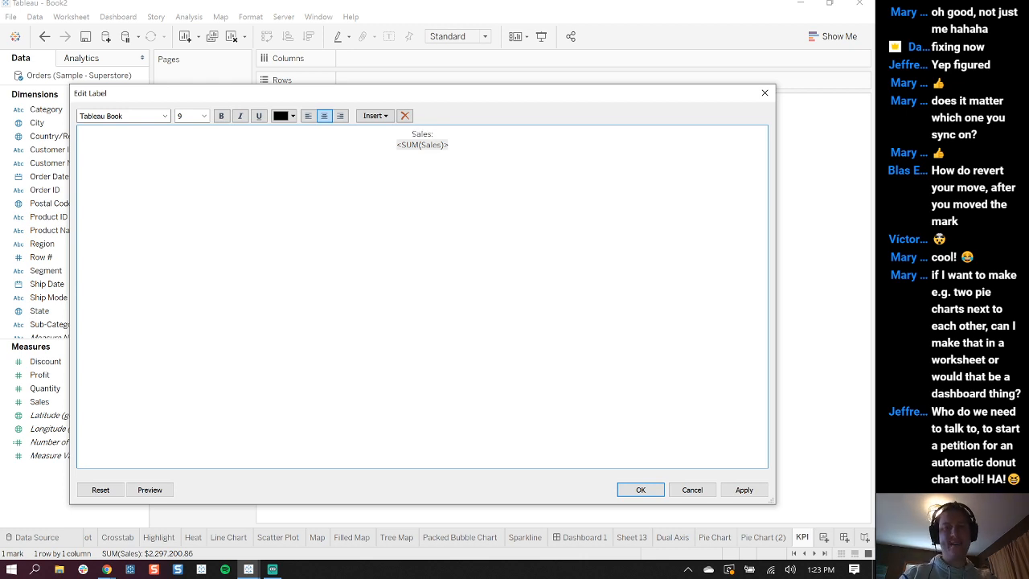
Underline the "Sales:" heading in the label and set the <SUM(Sales)> line to font size 15
{"action": "triple_click", "coordinate": [423, 134]}
{"action": "left_click_drag", "start_coordinate": [435, 134], "coordinate": [397, 146]}
{"action": "left_click", "coordinate": [258, 117]}
{"action": "left_click", "coordinate": [450, 146]}
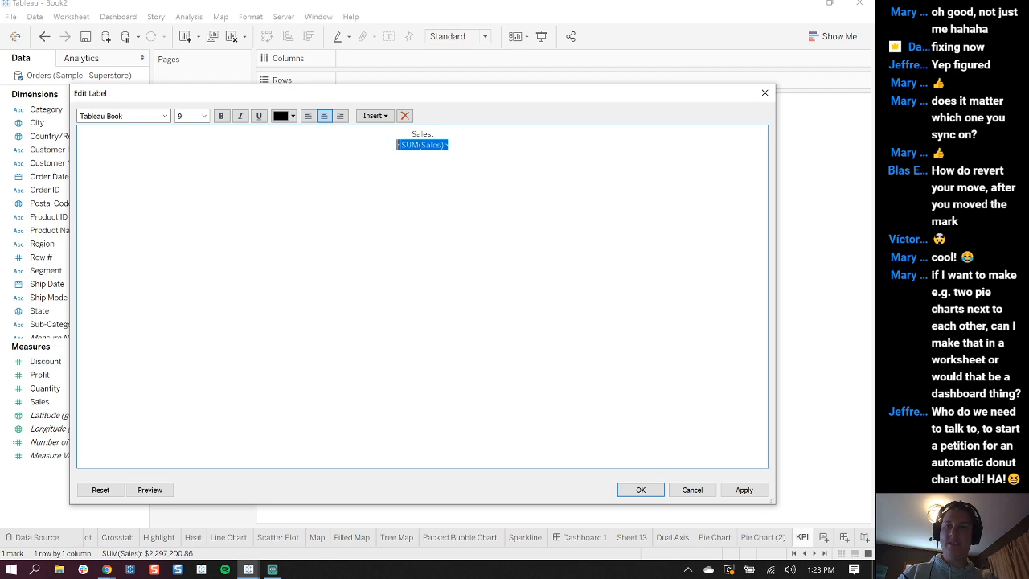
{"action": "left_click", "coordinate": [204, 116]}
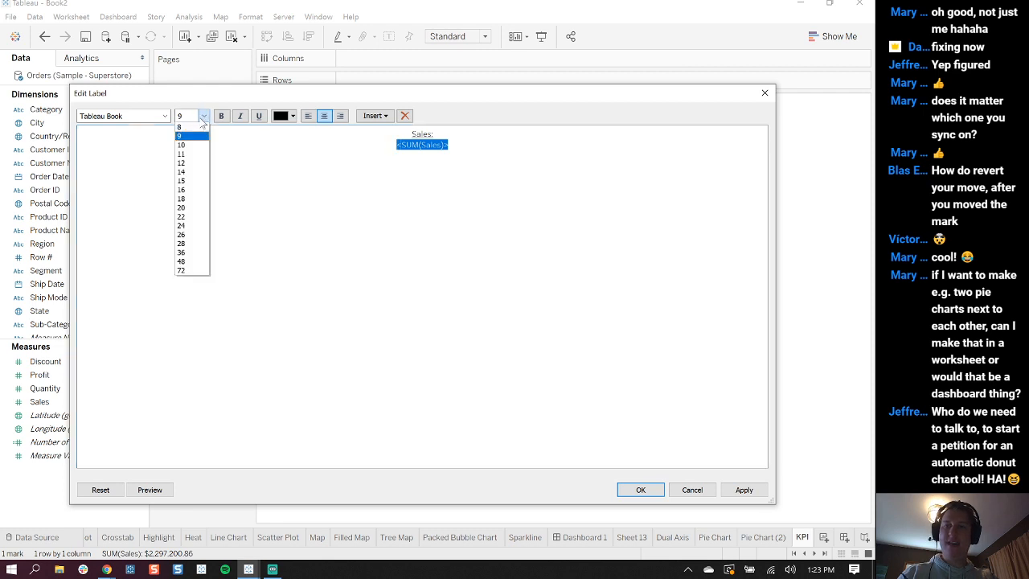
{"action": "left_click", "coordinate": [183, 182]}
{"action": "left_click", "coordinate": [641, 489]}
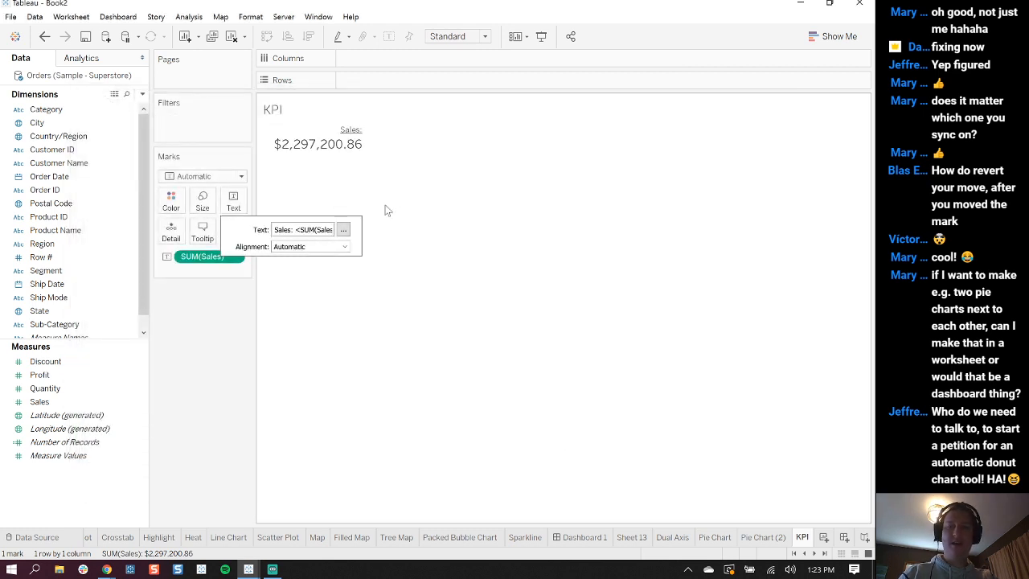
Center the KPI label horizontally within its cell
{"action": "left_click", "coordinate": [336, 247]}
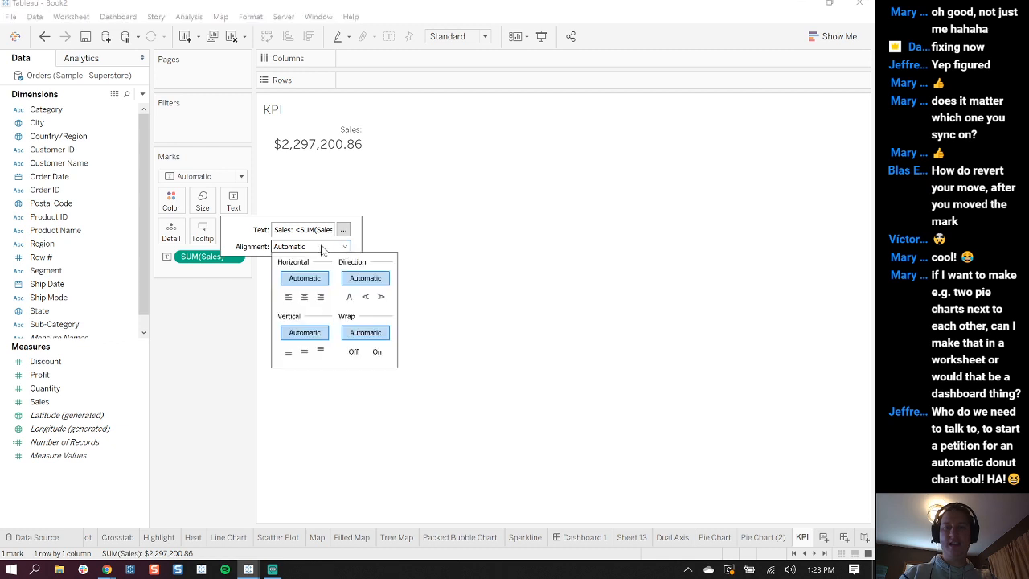
{"action": "left_click", "coordinate": [311, 299]}
{"action": "left_click", "coordinate": [233, 343]}
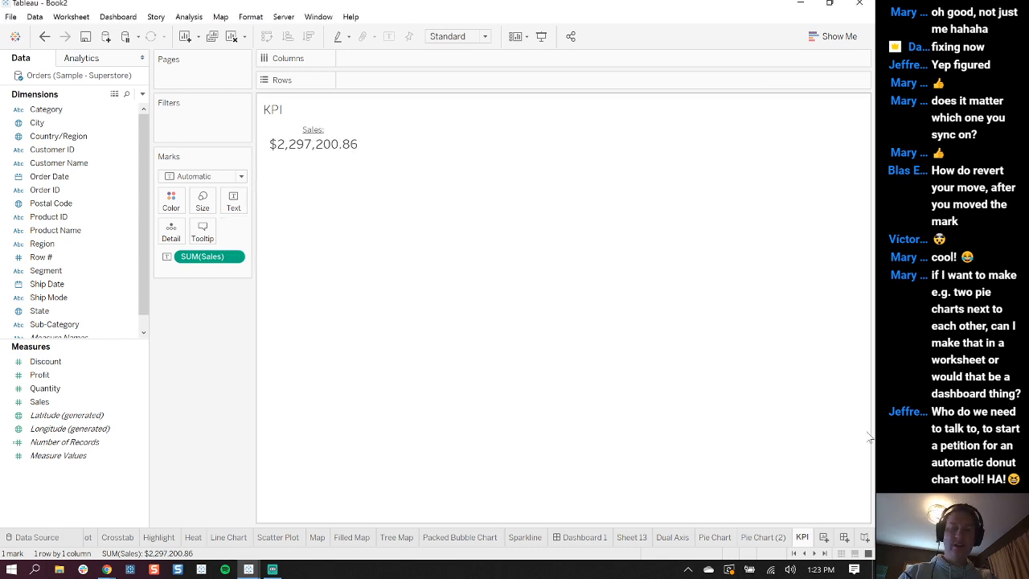
Create a new dashboard and place the KPI sheet on it as a floating object in its upper-left area
{"action": "left_click", "coordinate": [842, 536]}
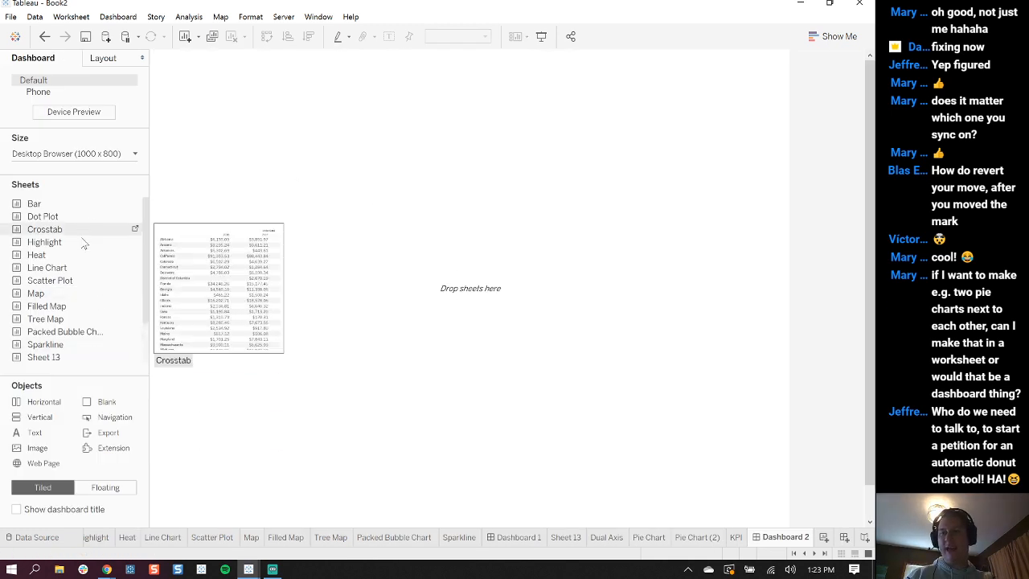
{"action": "left_click_drag", "start_coordinate": [145, 275], "coordinate": [144, 337]}
{"action": "left_click_drag", "start_coordinate": [34, 356], "coordinate": [236, 109]}
Hide the KPI sheet's title on the dashboard and fit the sheet to Entire View
{"action": "right_click", "coordinate": [218, 101]}
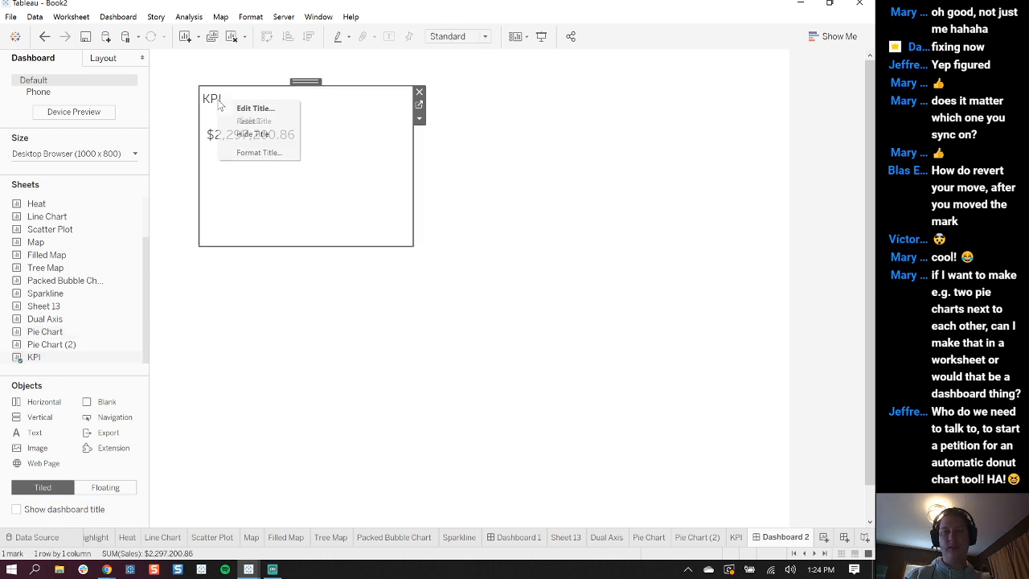
{"action": "left_click", "coordinate": [261, 134]}
{"action": "left_click", "coordinate": [475, 36]}
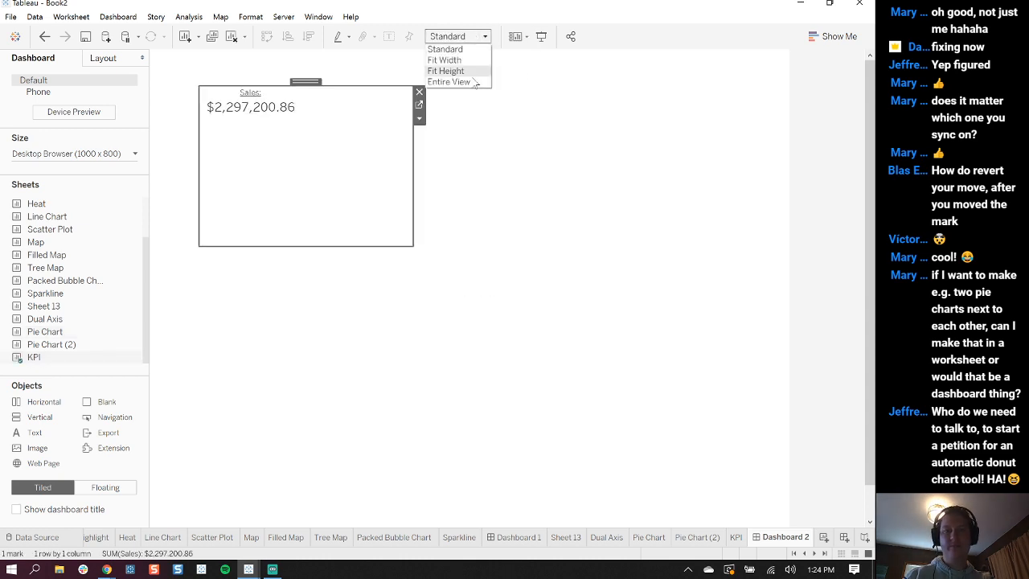
{"action": "left_click", "coordinate": [477, 77]}
Shrink the KPI object to fit closely around its text and shift it slightly toward the dashboard's left edge
{"action": "left_click_drag", "start_coordinate": [408, 247], "coordinate": [296, 153]}
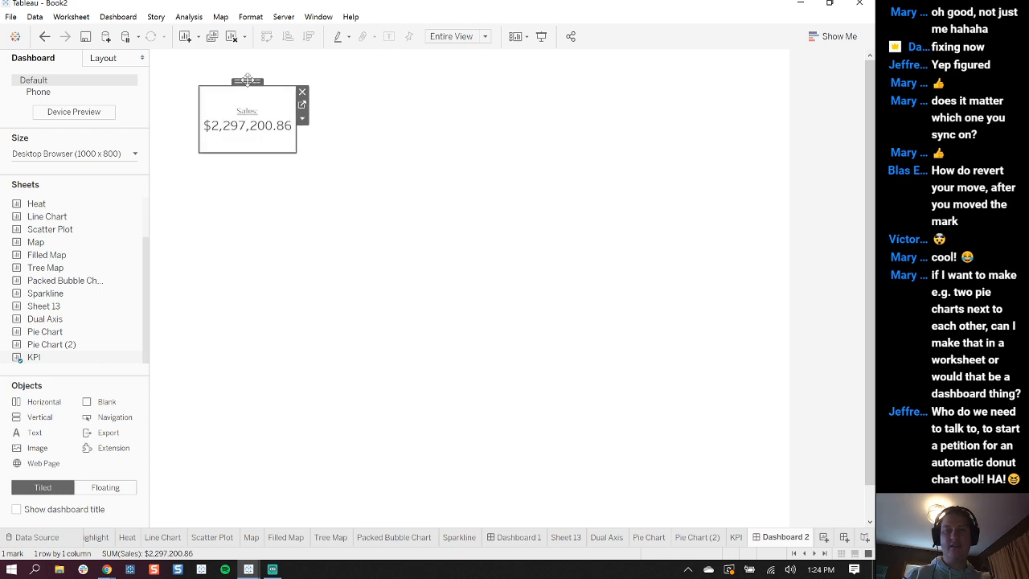
{"action": "left_click_drag", "start_coordinate": [250, 79], "coordinate": [236, 79]}
{"action": "left_click", "coordinate": [482, 233]}
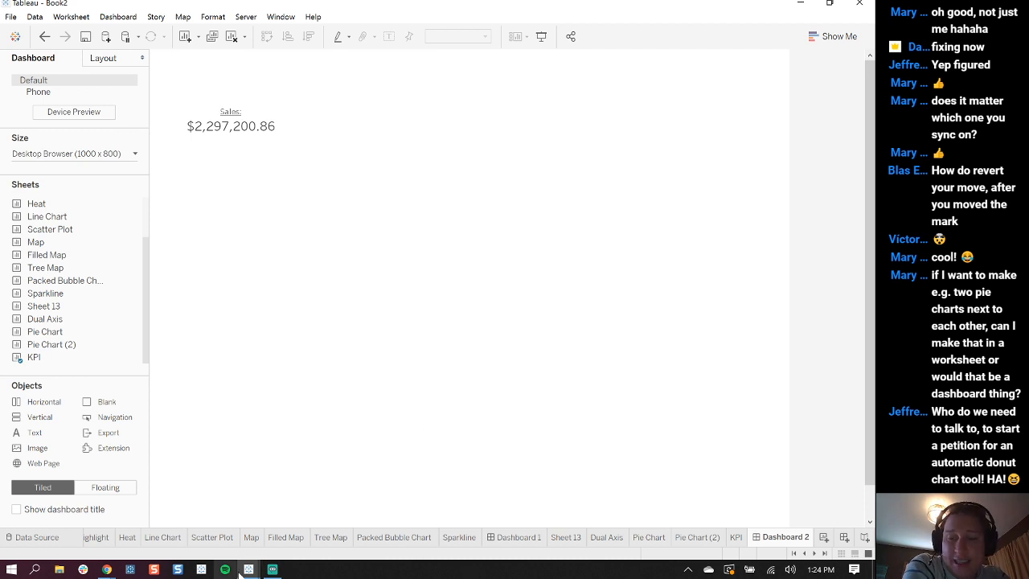
{"action": "mouse_move", "coordinate": [248, 568]}
{"action": "left_click", "coordinate": [186, 502]}
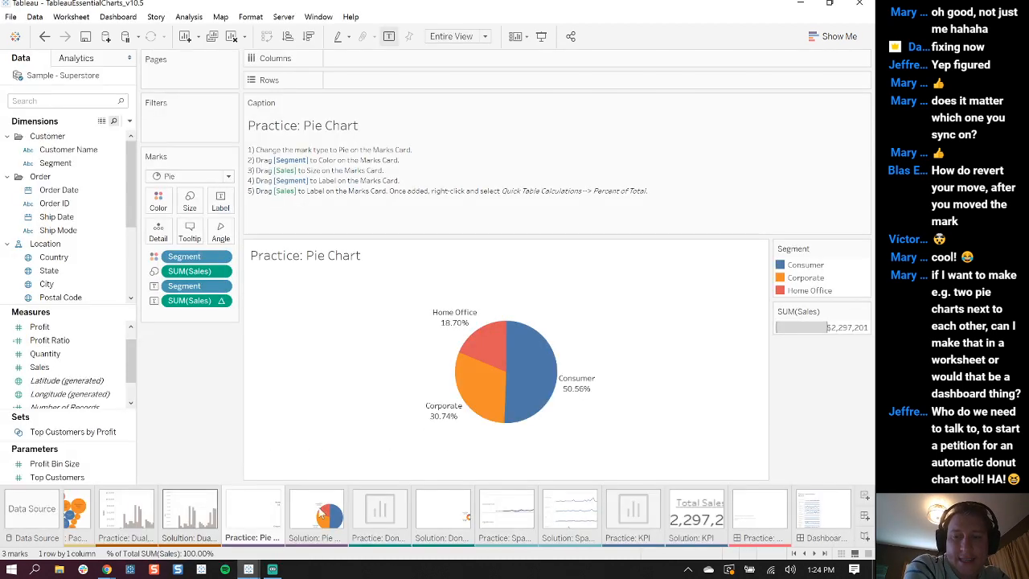
{"action": "mouse_move", "coordinate": [248, 569]}
{"action": "left_click", "coordinate": [368, 506]}
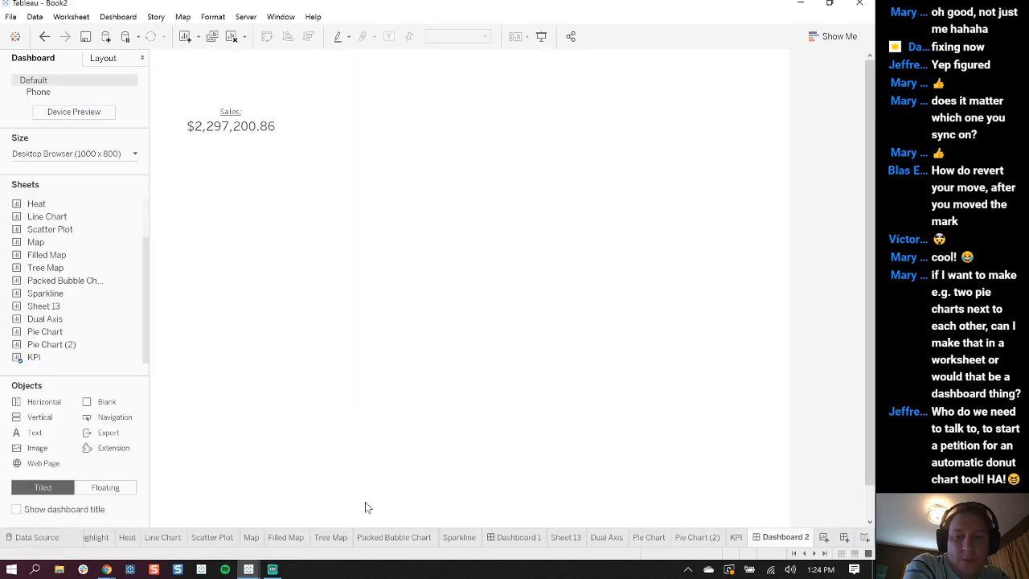
Open the Pie Chart sheet and split the pie into one row per Region
{"action": "left_click", "coordinate": [696, 537]}
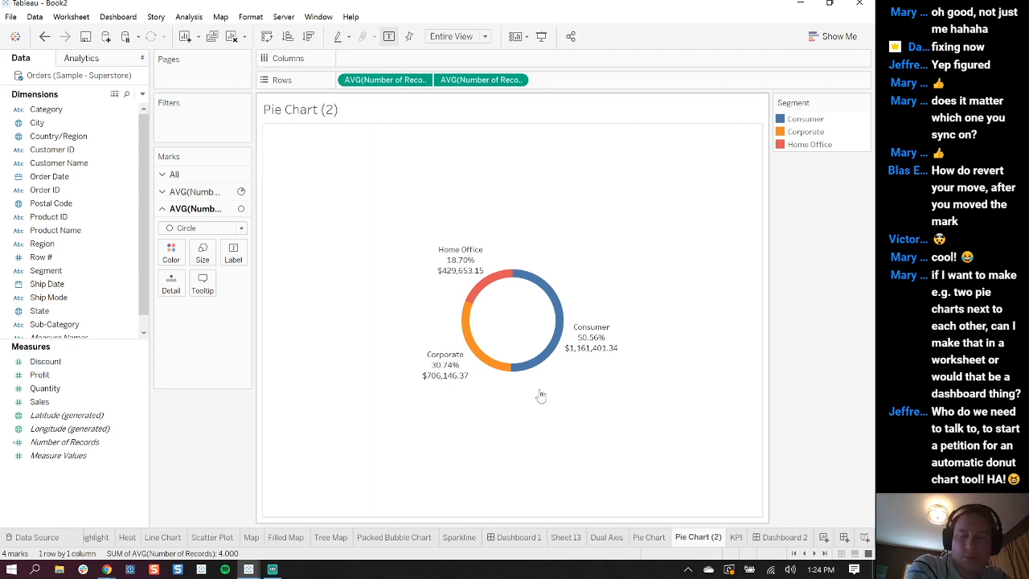
{"action": "left_click", "coordinate": [649, 538]}
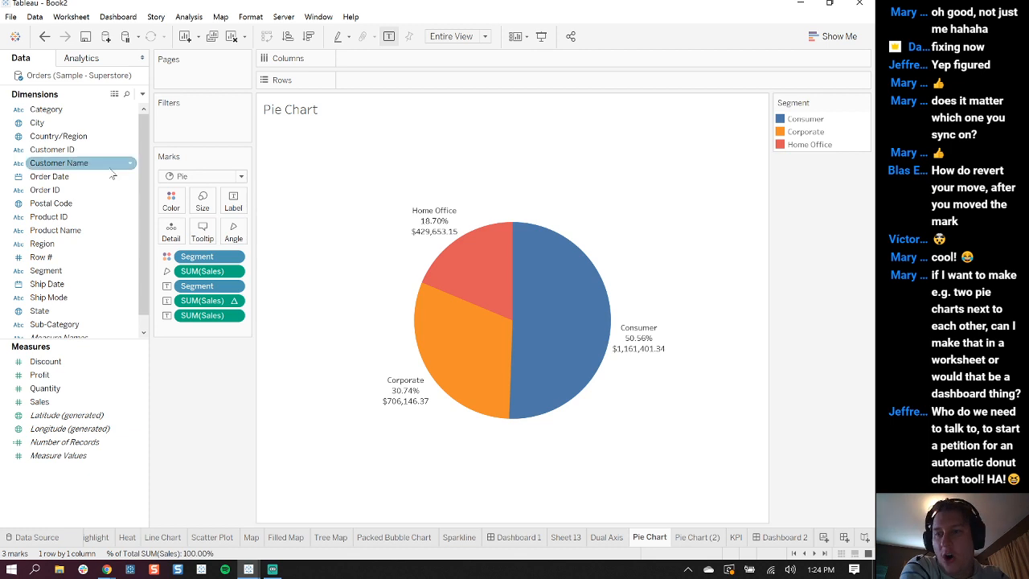
{"action": "left_click", "coordinate": [69, 246]}
{"action": "left_click_drag", "start_coordinate": [69, 246], "coordinate": [394, 85]}
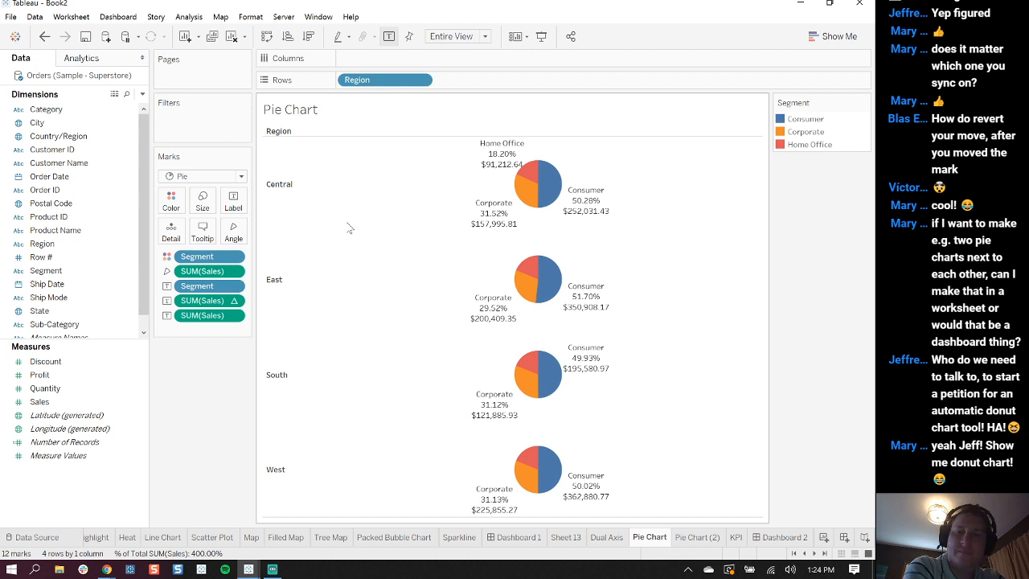
Try laying out the regional pies in columns, and return Region to the rows
{"action": "left_click_drag", "start_coordinate": [356, 83], "coordinate": [362, 58]}
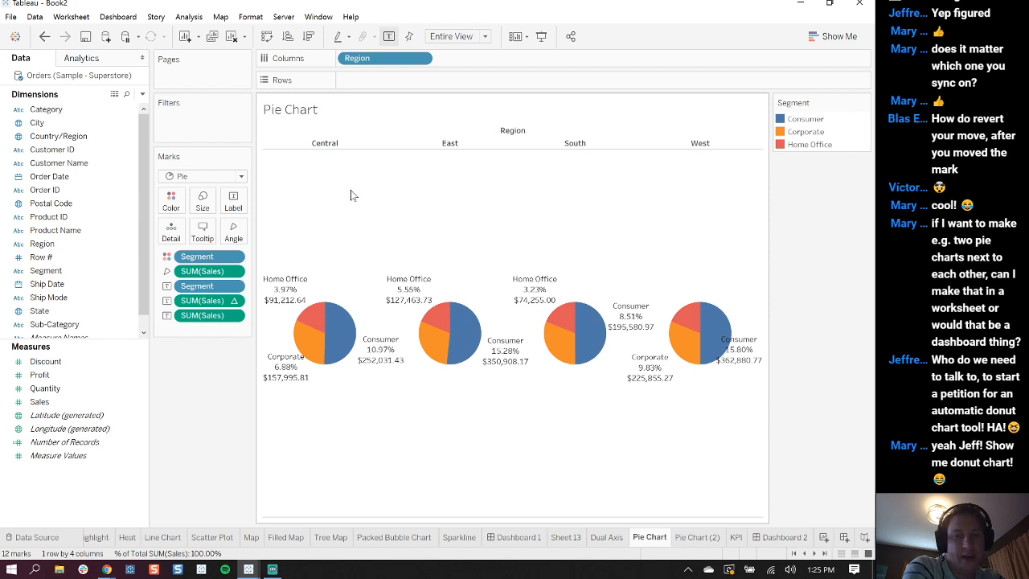
{"action": "left_click_drag", "start_coordinate": [389, 58], "coordinate": [389, 83]}
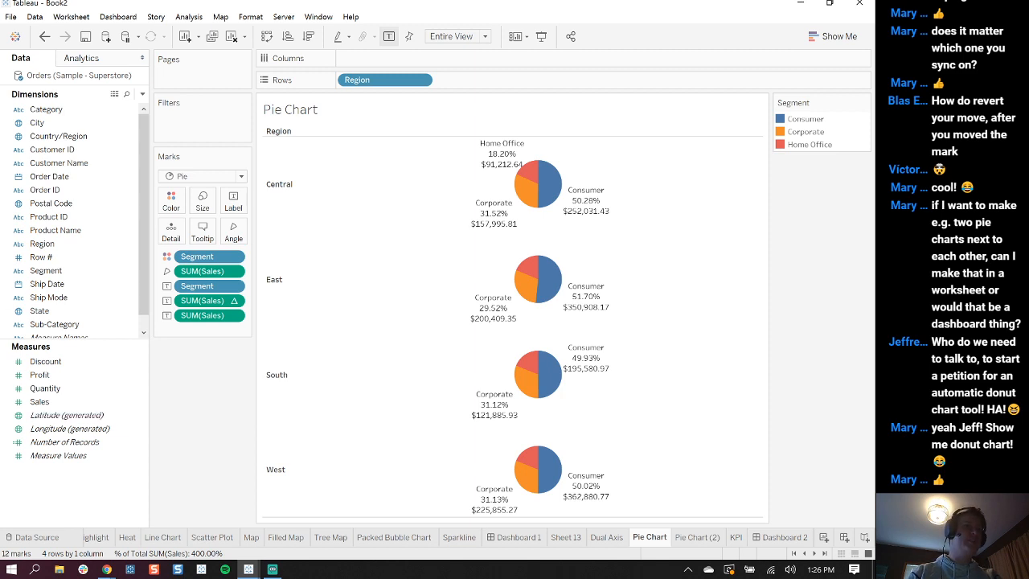
{"action": "left_click", "coordinate": [106, 569]}
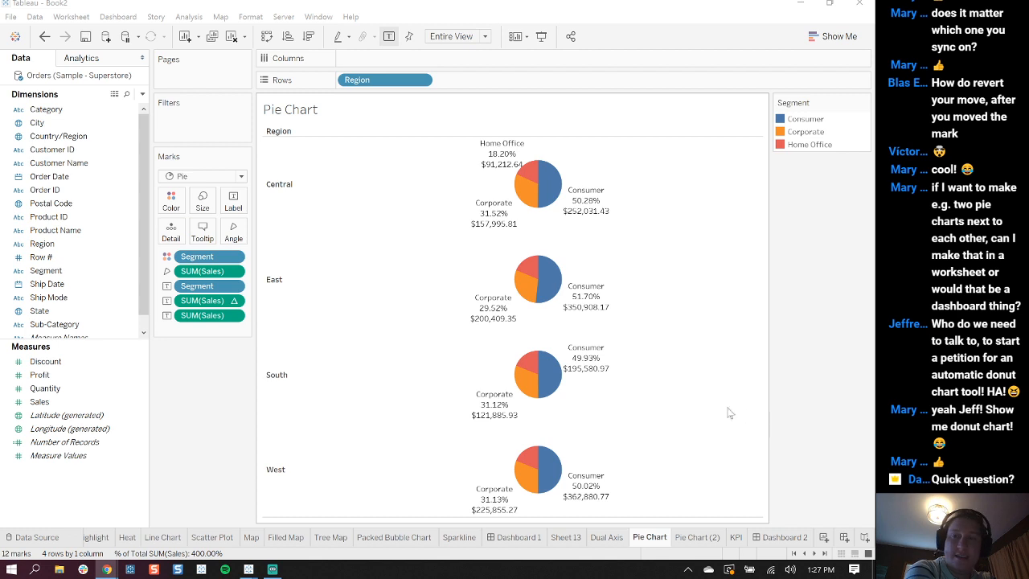
Create another new dashboard and place the Map sheet on it
{"action": "left_click", "coordinate": [844, 540]}
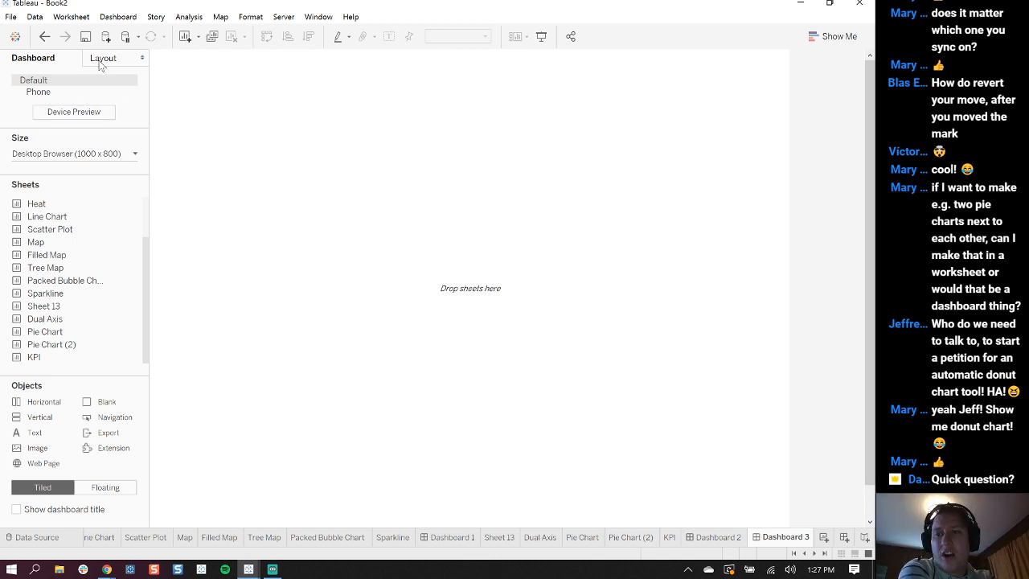
{"action": "left_click", "coordinate": [135, 154]}
{"action": "left_click", "coordinate": [136, 159]}
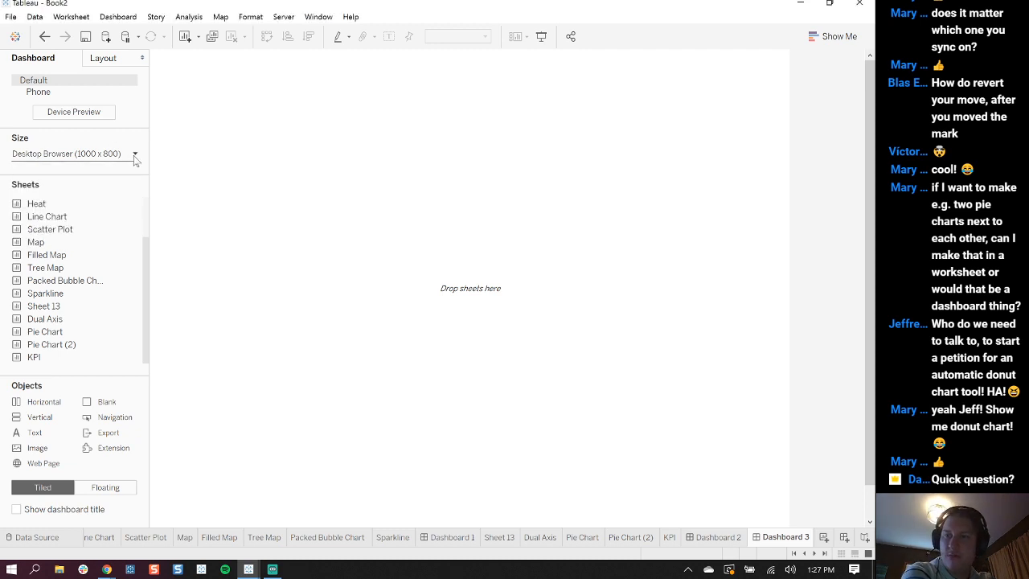
{"action": "scroll", "coordinate": [143, 233], "scroll_direction": "up", "scroll_amount": 2}
{"action": "left_click_drag", "start_coordinate": [147, 236], "coordinate": [158, 203]}
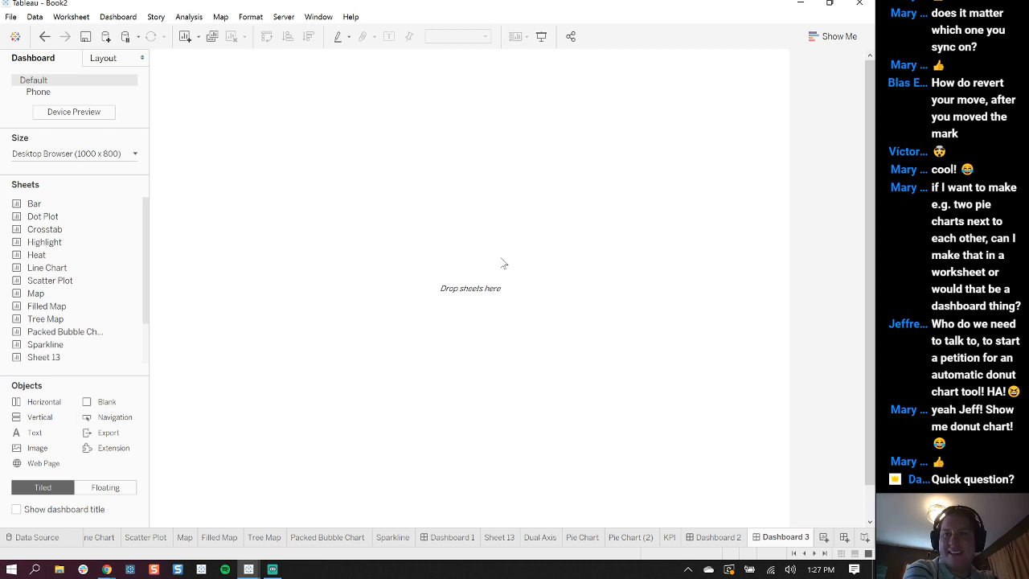
{"action": "mouse_move", "coordinate": [53, 314]}
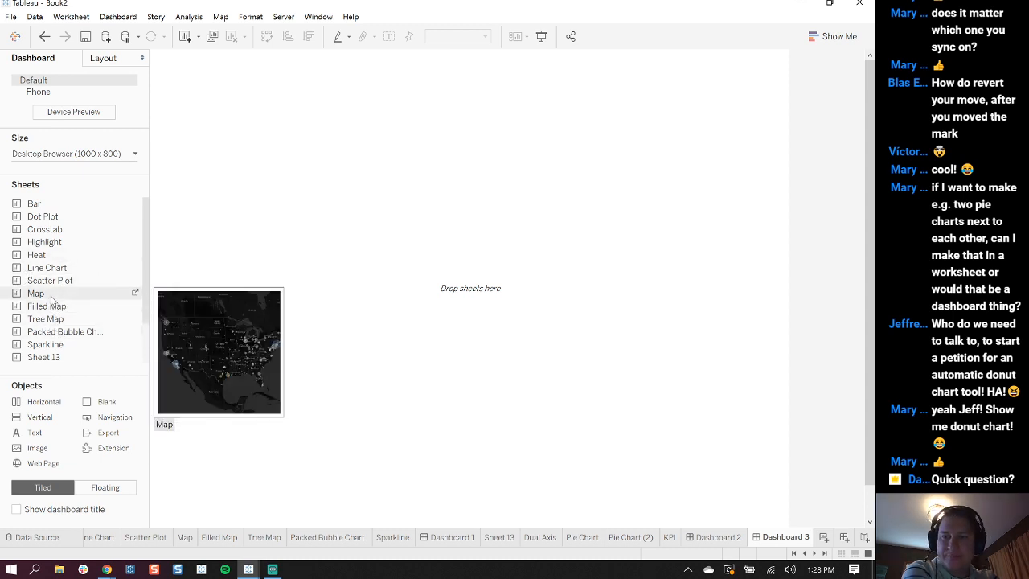
{"action": "left_click_drag", "start_coordinate": [52, 299], "coordinate": [321, 213]}
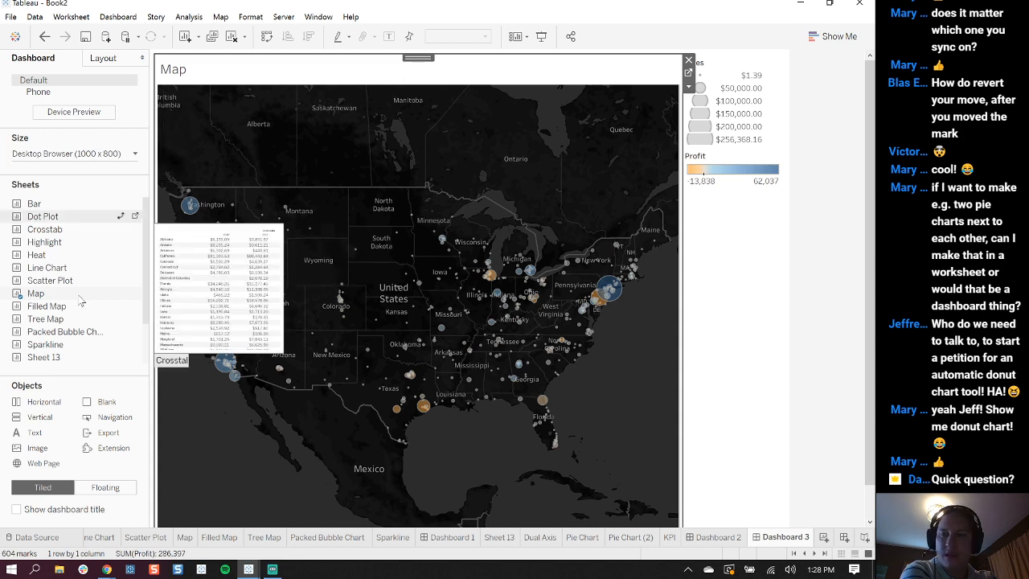
Add the Tree Map sheet below the map and the Scatter Plot sheet to the right of the tree map
{"action": "left_click_drag", "start_coordinate": [62, 326], "coordinate": [438, 474]}
{"action": "left_click_drag", "start_coordinate": [520, 414], "coordinate": [448, 457]}
{"action": "left_click_drag", "start_coordinate": [499, 416], "coordinate": [365, 468]}
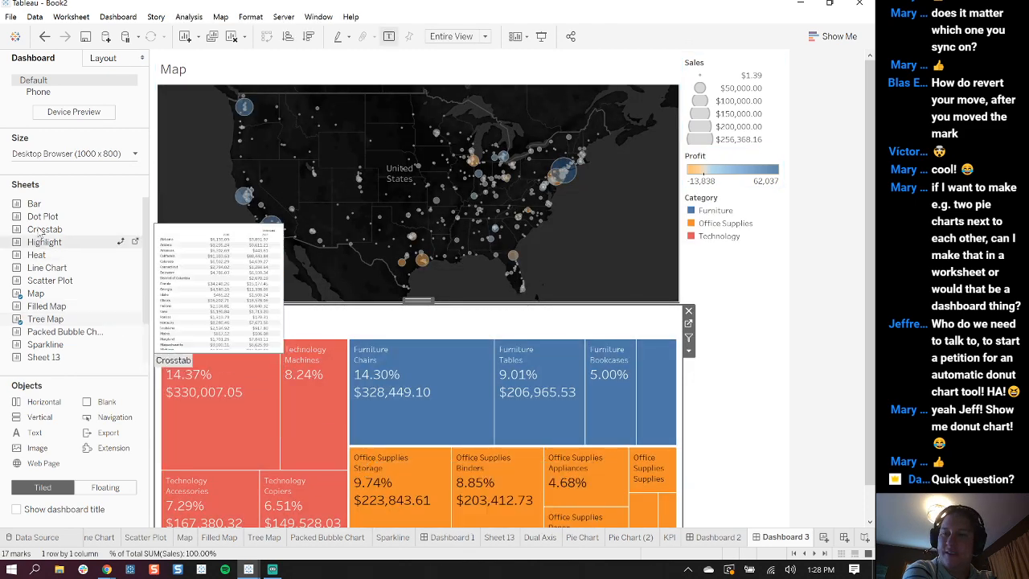
{"action": "left_click_drag", "start_coordinate": [61, 283], "coordinate": [562, 400]}
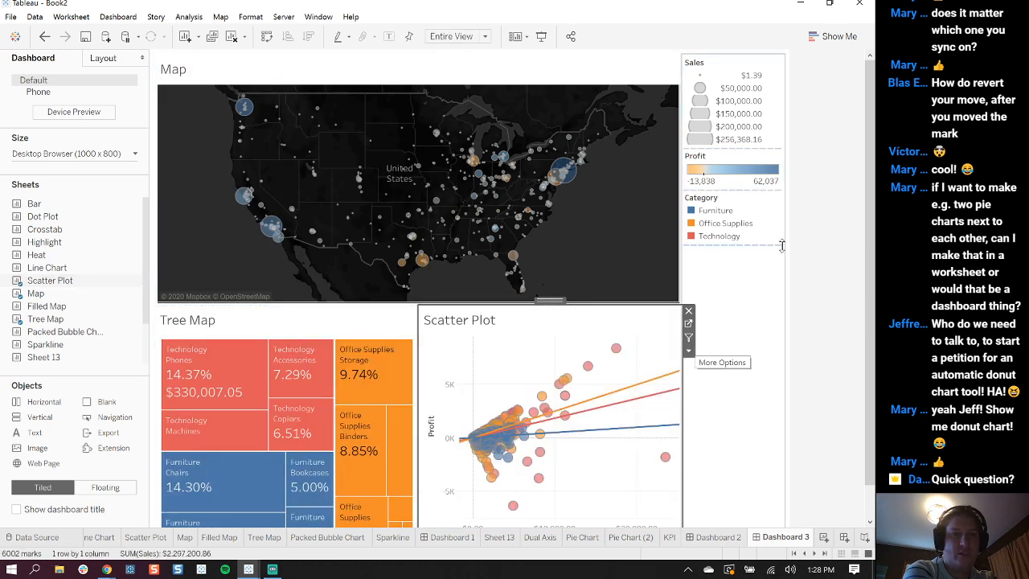
{"action": "left_click", "coordinate": [838, 207]}
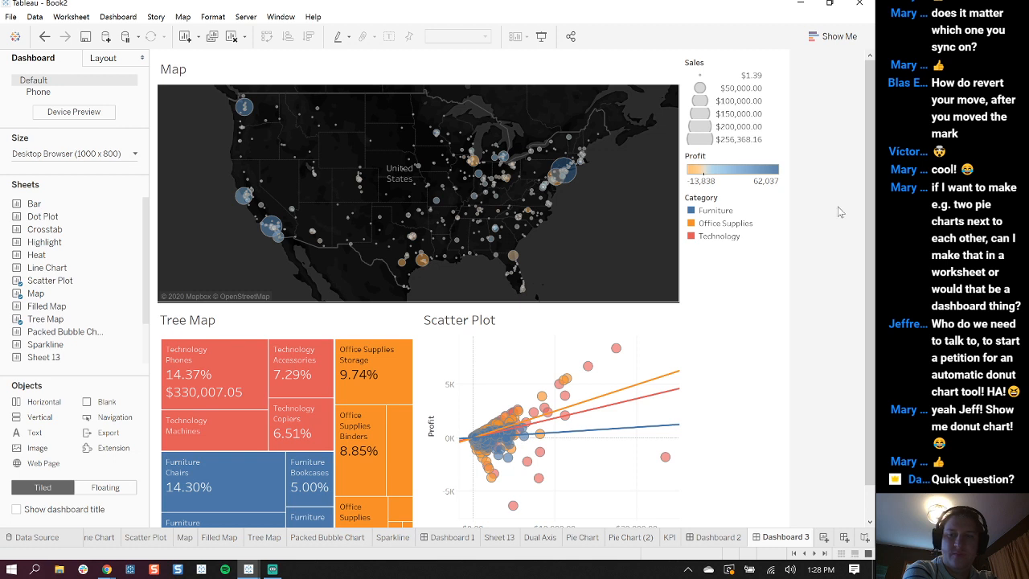
Show the dashboard title and change its text to "Sales & Profit Dashboard"
{"action": "left_click", "coordinate": [111, 19]}
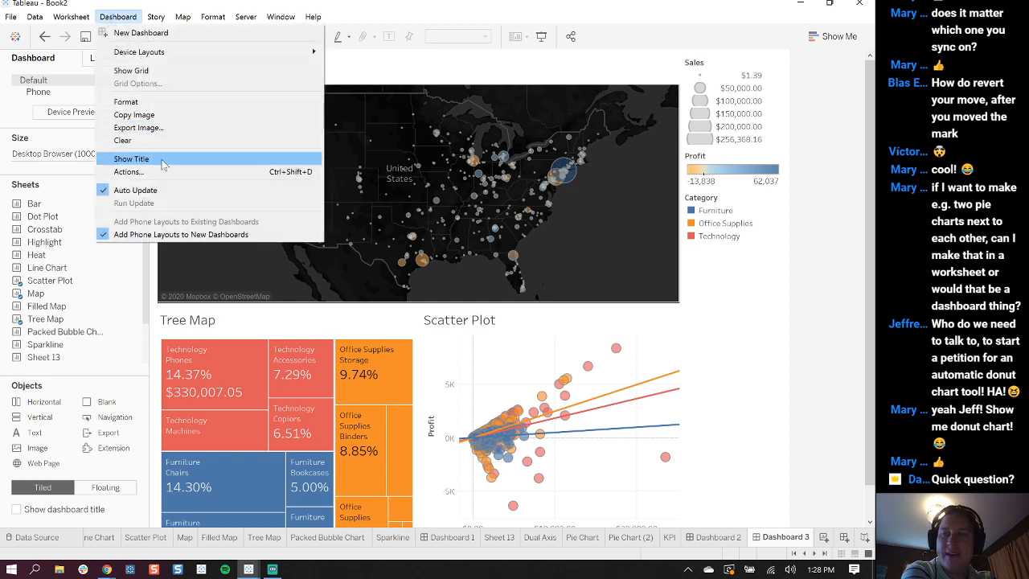
{"action": "left_click", "coordinate": [132, 159]}
{"action": "left_click", "coordinate": [202, 68]}
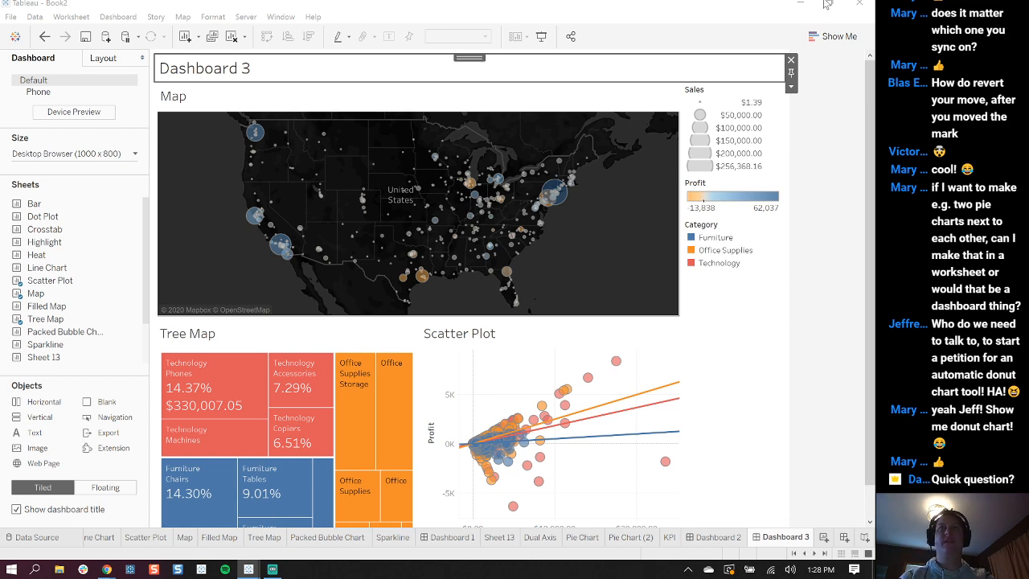
{"action": "double_click", "coordinate": [343, 79]}
{"action": "type", "text": "Sales & P"}
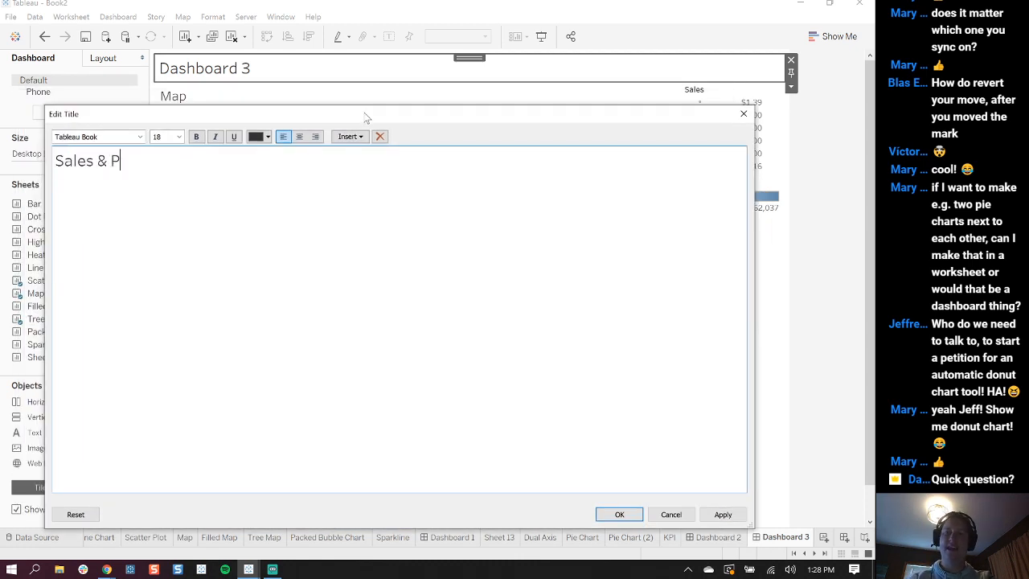
{"action": "type", "text": "rofit Dashboard"}
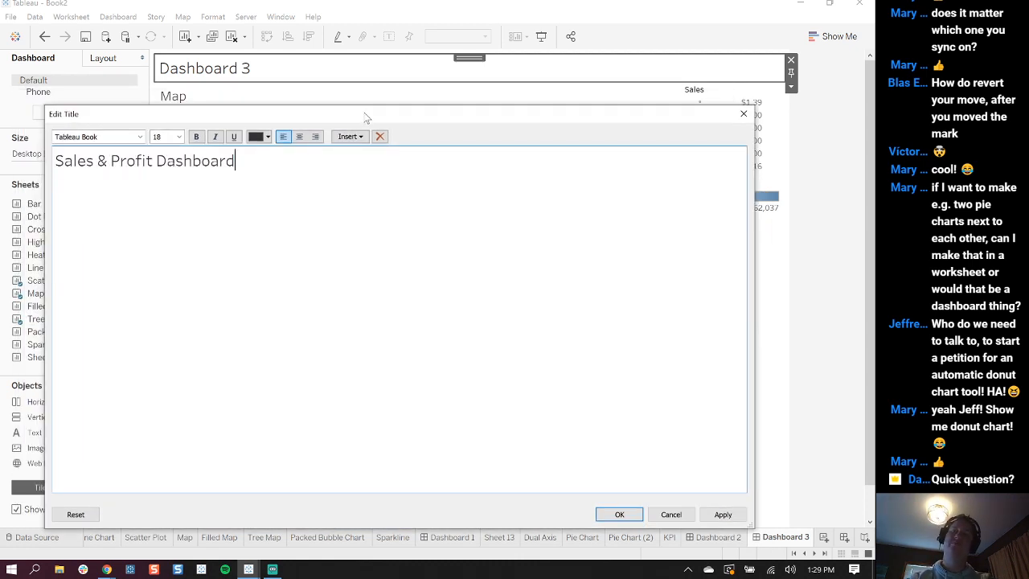
{"action": "left_click", "coordinate": [619, 513]}
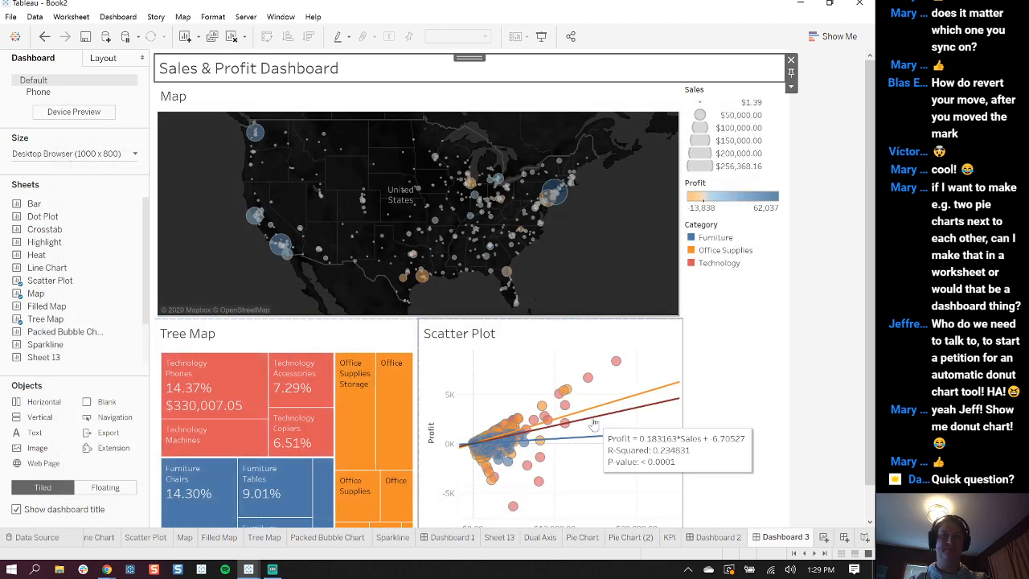
Remove the container holding the Sales, Profit and Category legends from the dashboard
{"action": "left_click", "coordinate": [707, 288]}
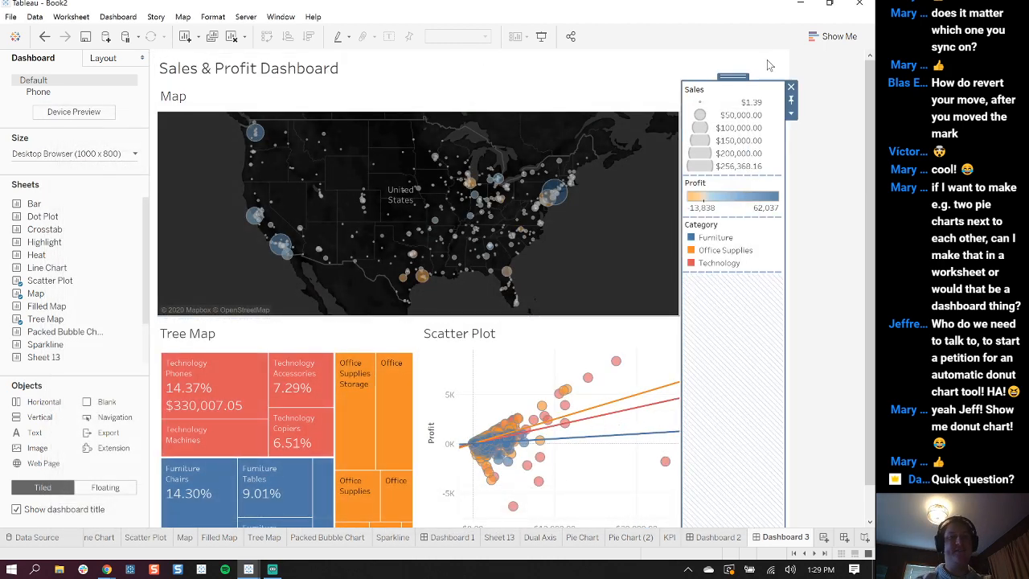
{"action": "left_click", "coordinate": [791, 86]}
{"action": "left_click", "coordinate": [519, 306]}
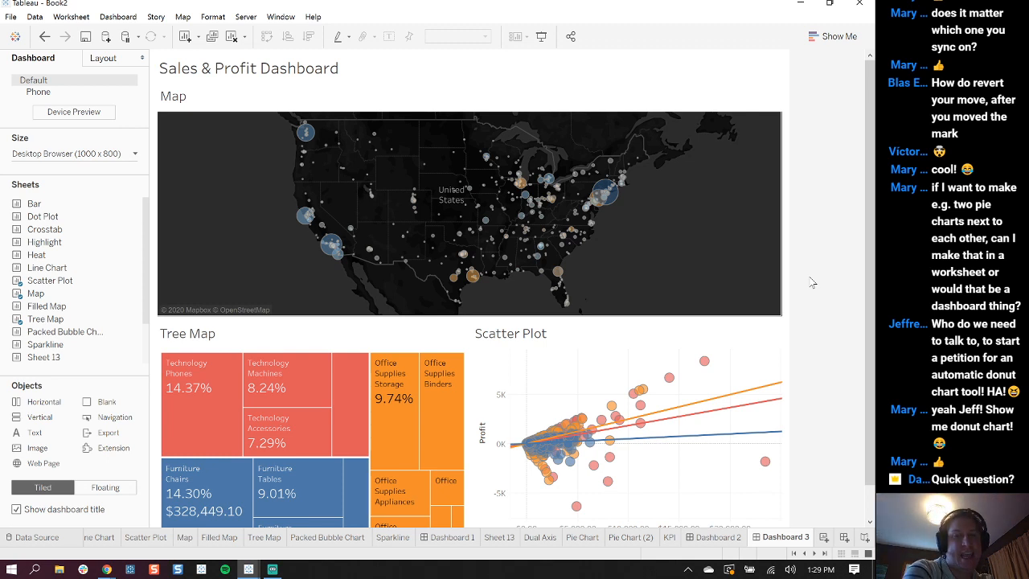
Use the map as a filter for the other sheets on the dashboard
{"action": "left_click", "coordinate": [718, 238]}
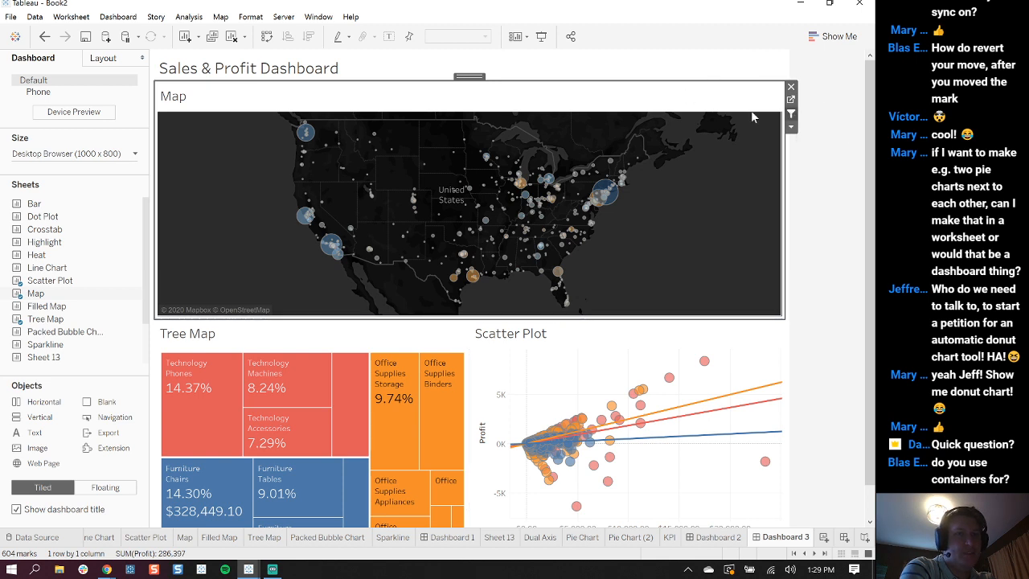
{"action": "left_click", "coordinate": [790, 115]}
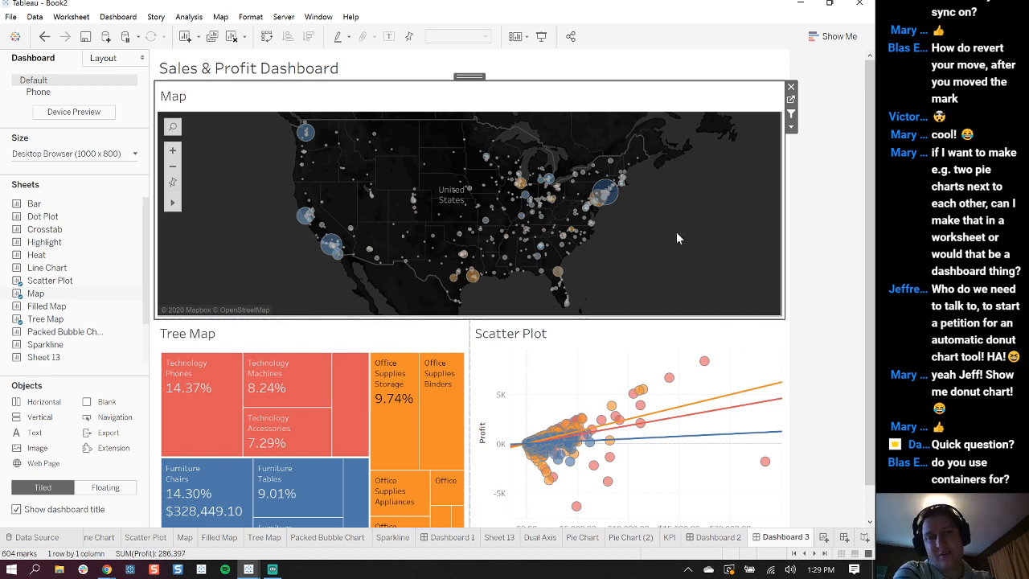
Test the map filter by selecting the eastern, southern and northern groups of cities in turn, and clear the selection
{"action": "left_click_drag", "start_coordinate": [683, 289], "coordinate": [483, 138]}
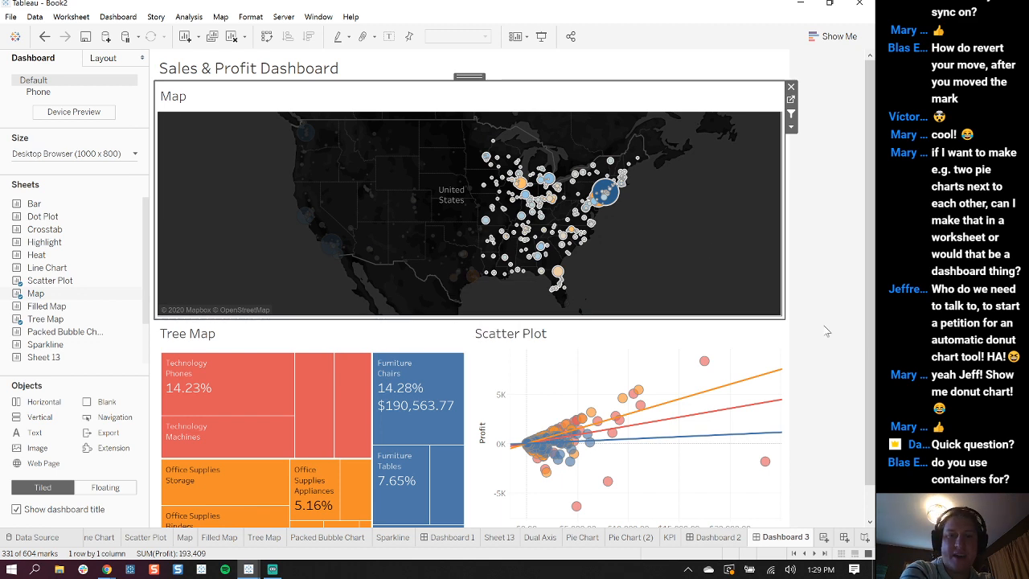
{"action": "mouse_move", "coordinate": [388, 400]}
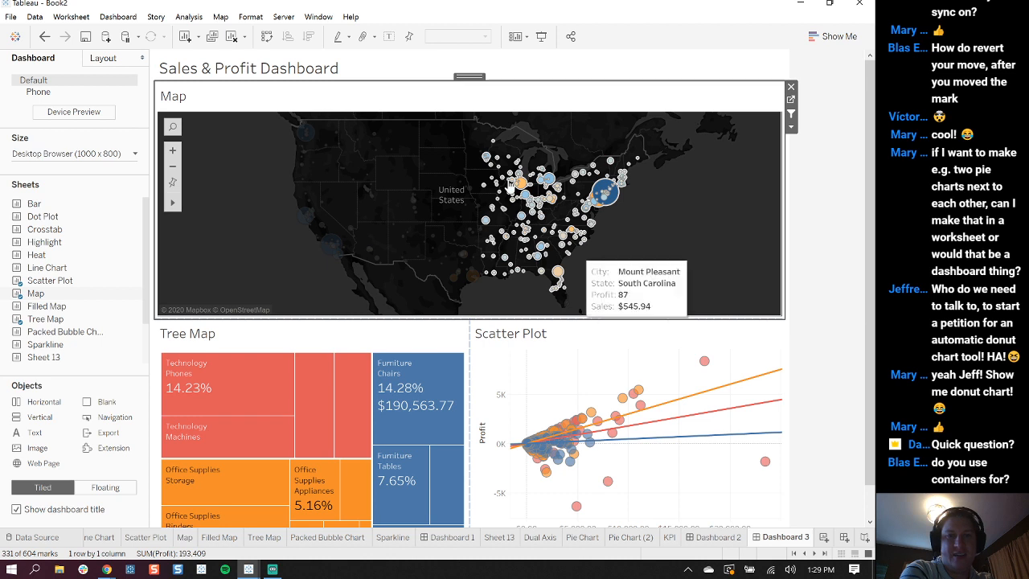
{"action": "left_click", "coordinate": [628, 240]}
{"action": "left_click_drag", "start_coordinate": [657, 303], "coordinate": [288, 215]}
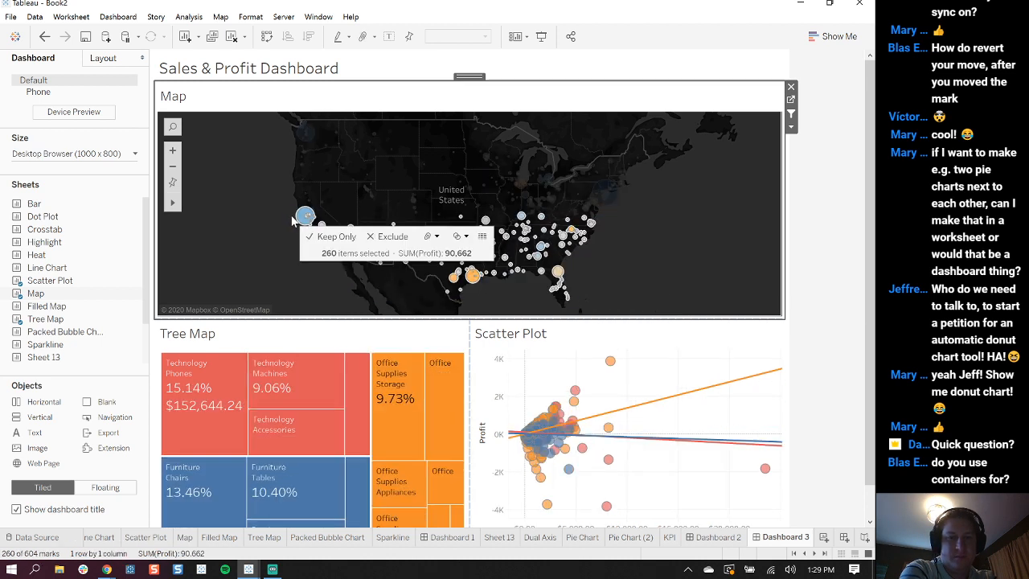
{"action": "left_click", "coordinate": [705, 201]}
{"action": "left_click_drag", "start_coordinate": [741, 176], "coordinate": [243, 120]}
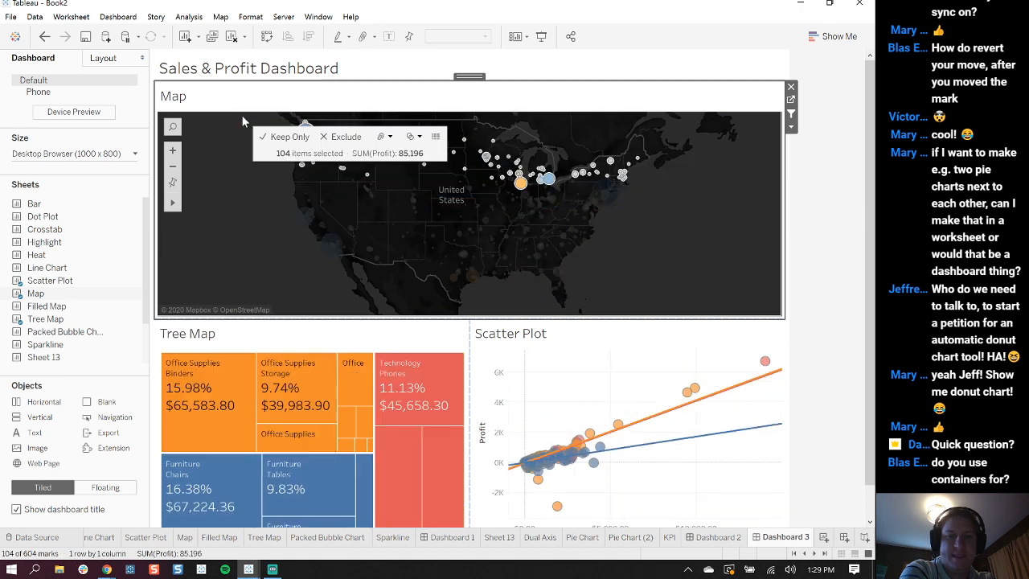
{"action": "left_click", "coordinate": [710, 206]}
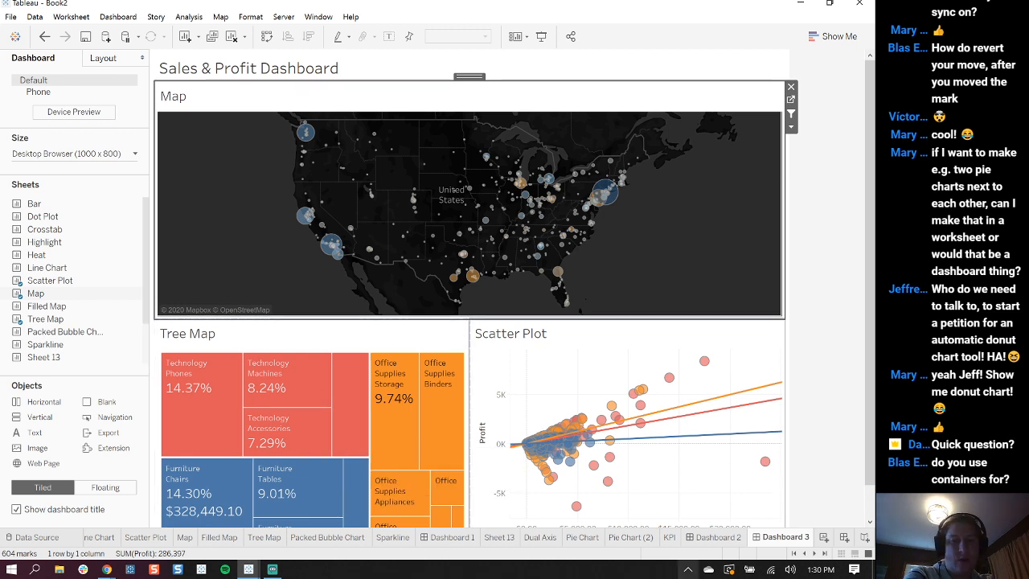
Duplicate the KPI worksheet twice to get three copies of the Sales KPI
{"action": "left_click", "coordinate": [668, 536]}
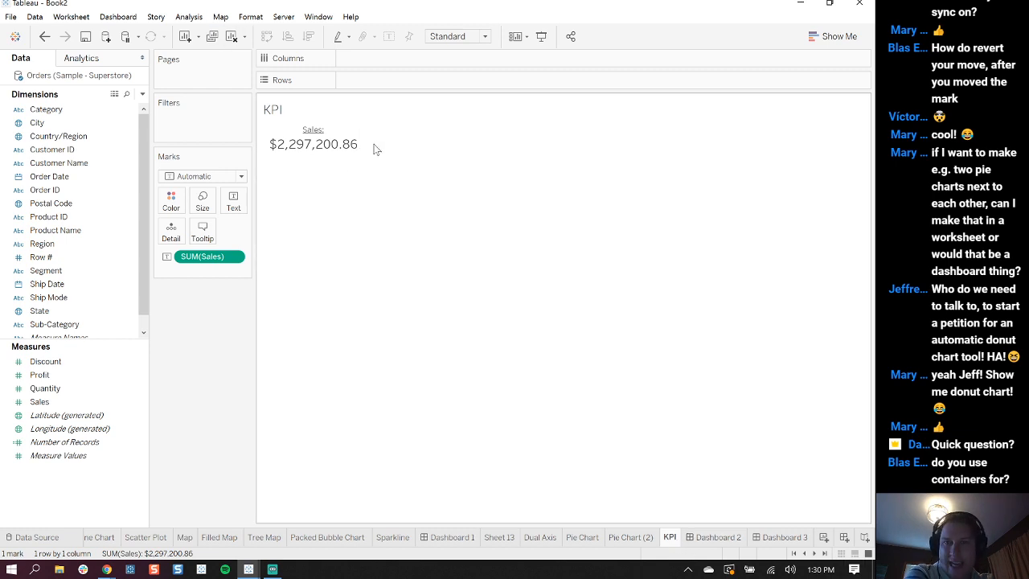
{"action": "right_click", "coordinate": [670, 536]}
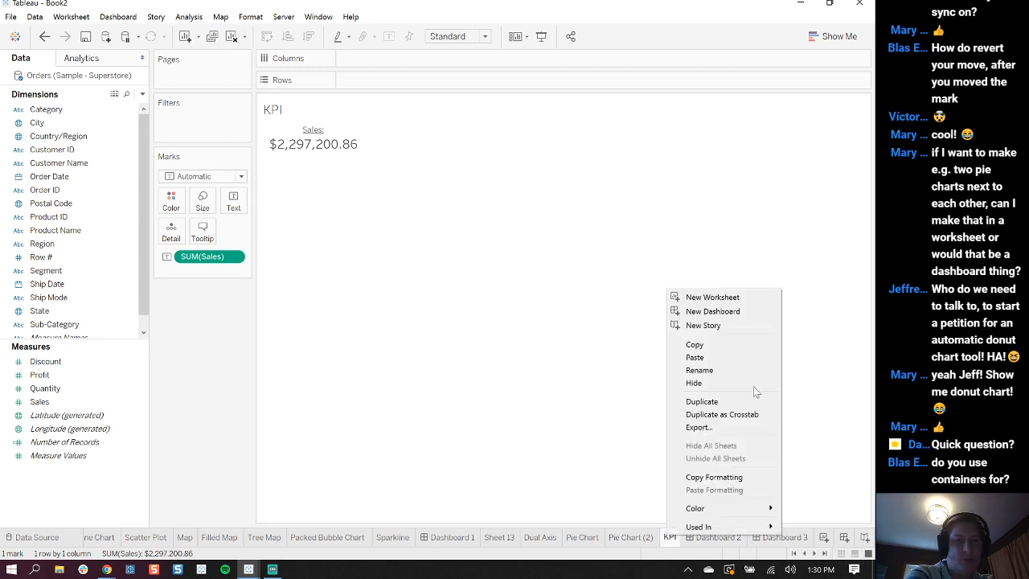
{"action": "left_click", "coordinate": [741, 402]}
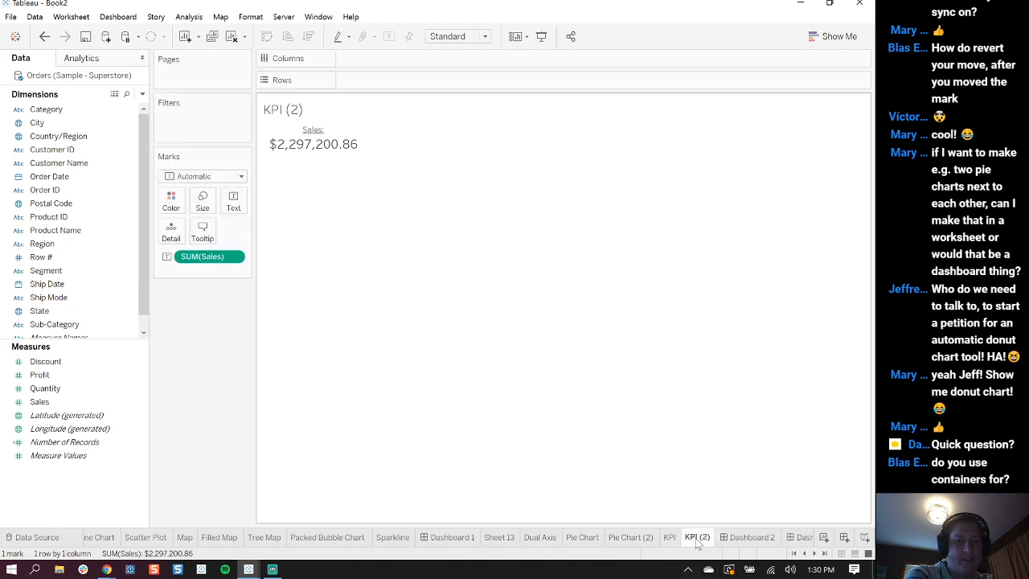
{"action": "right_click", "coordinate": [698, 536]}
{"action": "left_click", "coordinate": [741, 424]}
Rename the three KPI worksheets as "KPI - Sales", "KPI - Profit" and "KPI - Quantity"
{"action": "left_click", "coordinate": [670, 537]}
{"action": "left_click", "coordinate": [625, 266]}
{"action": "type", "text": "- Sales"}
{"action": "double_click", "coordinate": [723, 537]}
{"action": "type", "text": "SKPI"}
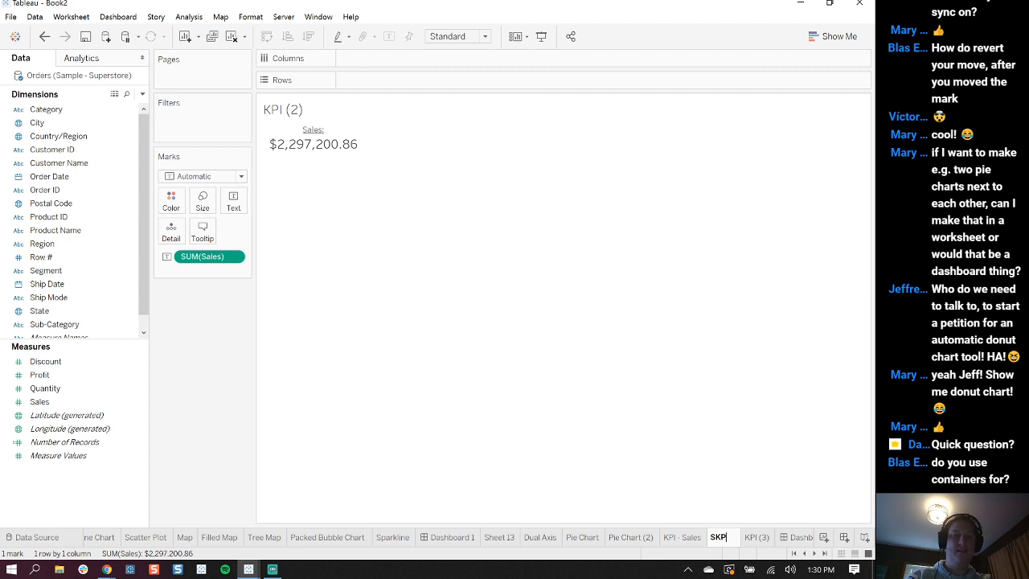
{"action": "type", "text": "KPI - Profit"}
{"action": "double_click", "coordinate": [781, 537]}
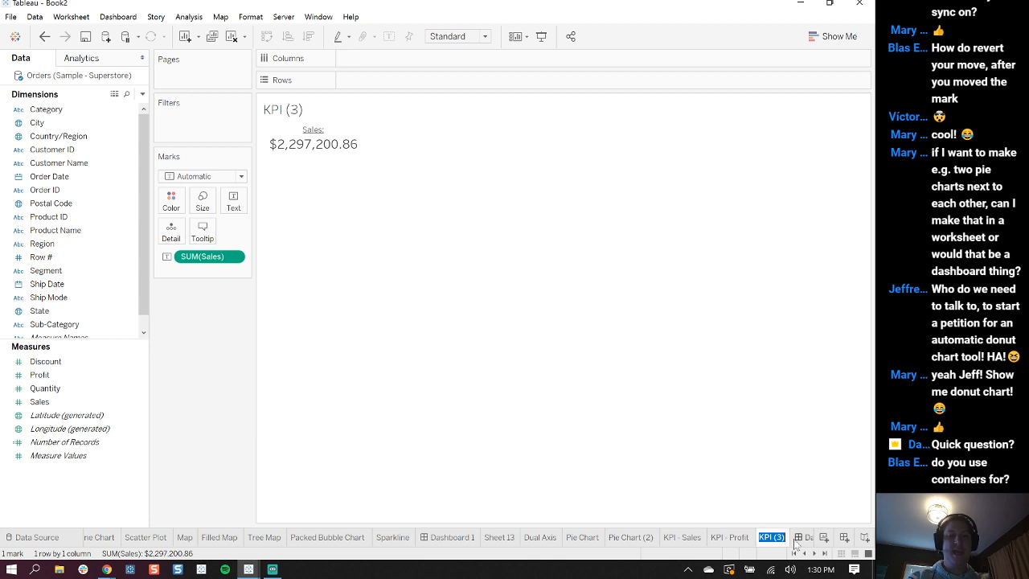
{"action": "type", "text": "KIP"}
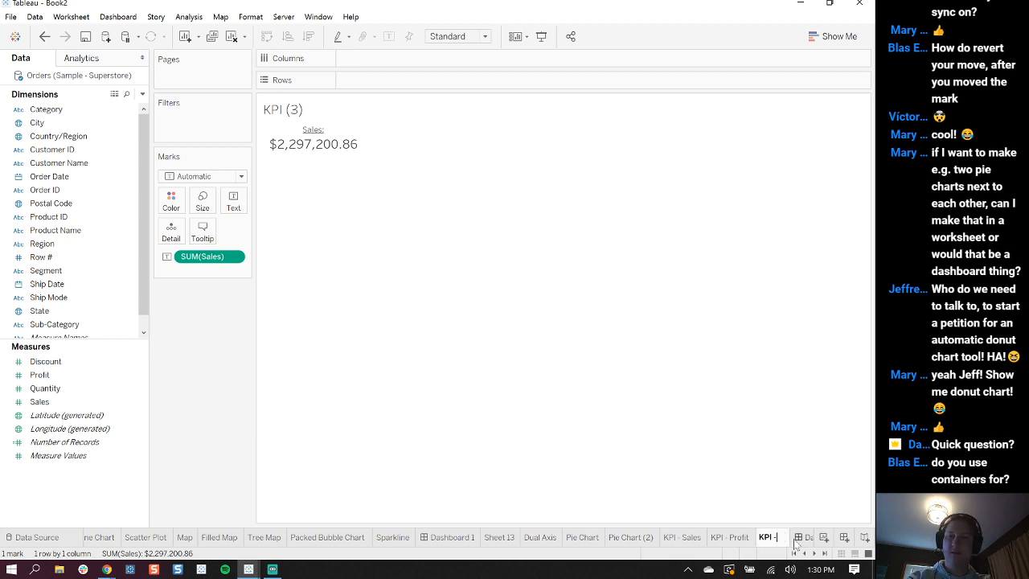
{"action": "type", "text": " - Quantity"}
{"action": "key", "text": "Return"}
Replace the Sales measure with Profit as the text mark on the KPI - Profit sheet
{"action": "left_click", "coordinate": [690, 540]}
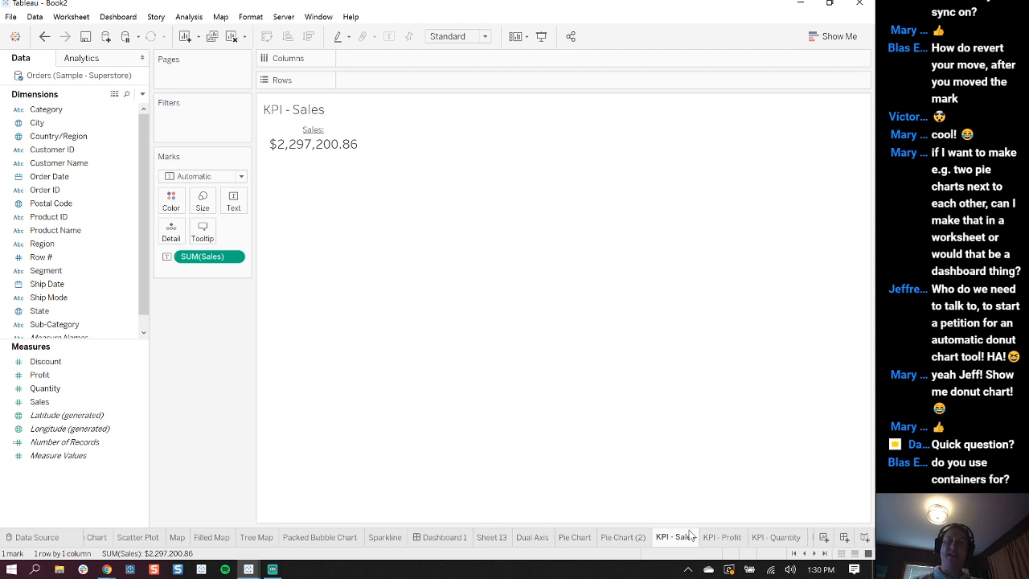
{"action": "left_click", "coordinate": [738, 537]}
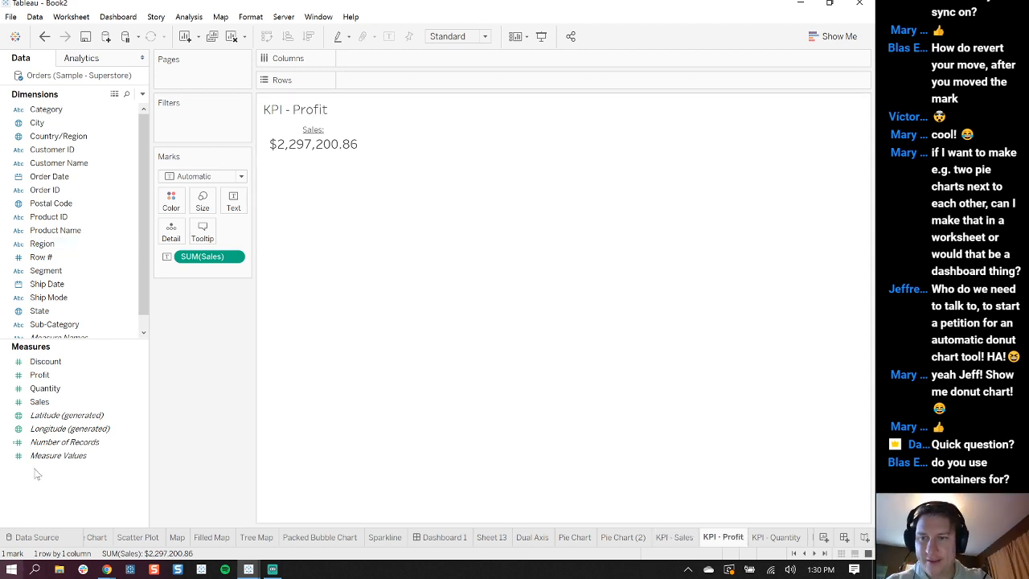
{"action": "left_click_drag", "start_coordinate": [40, 375], "coordinate": [193, 257]}
Format the Profit value's default numbers as Currency (Custom)
{"action": "right_click", "coordinate": [197, 257]}
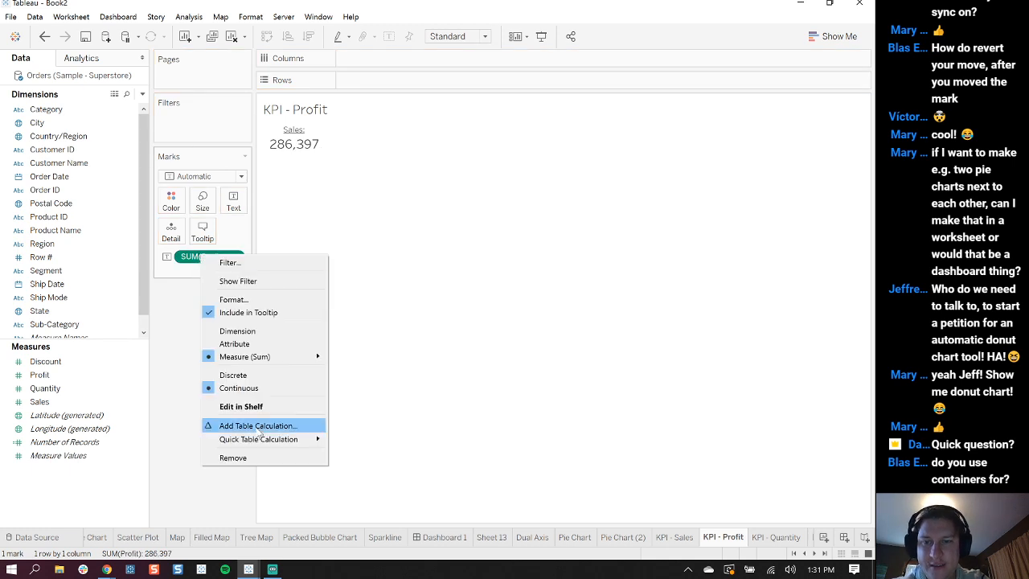
{"action": "left_click", "coordinate": [251, 300]}
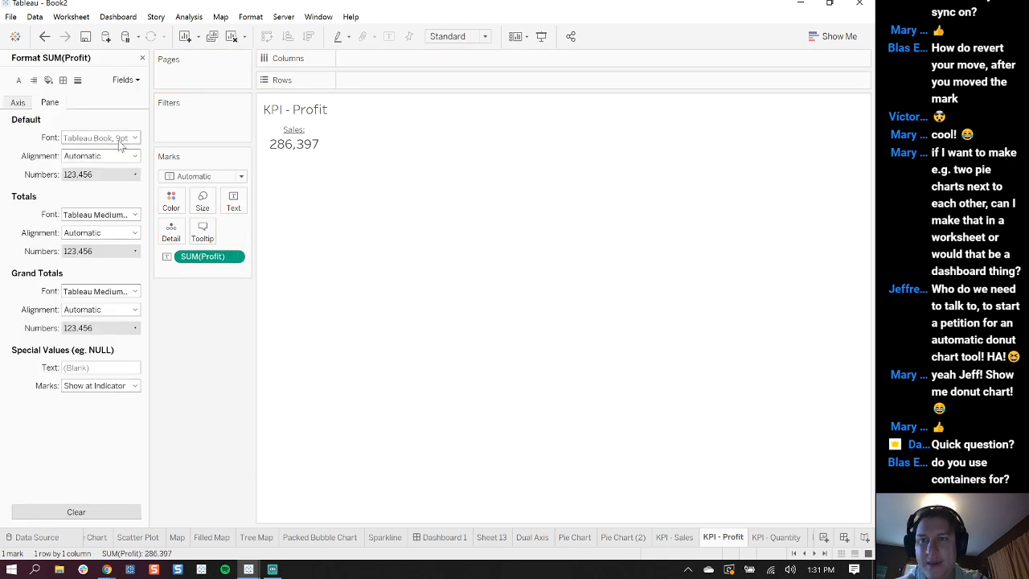
{"action": "left_click", "coordinate": [134, 175]}
{"action": "left_click", "coordinate": [99, 265]}
{"action": "left_click", "coordinate": [112, 252]}
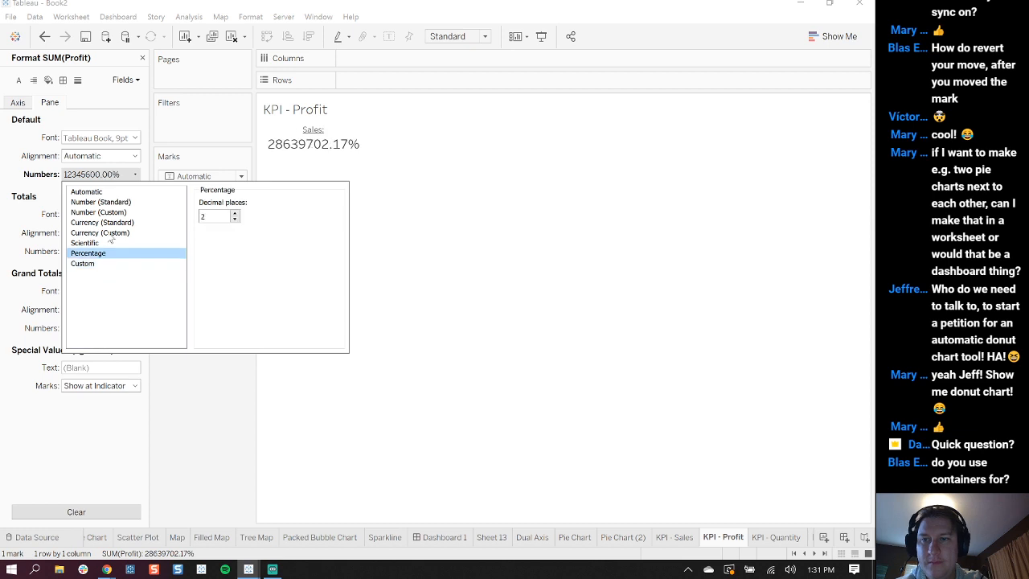
{"action": "left_click", "coordinate": [104, 233]}
{"action": "left_click", "coordinate": [184, 356]}
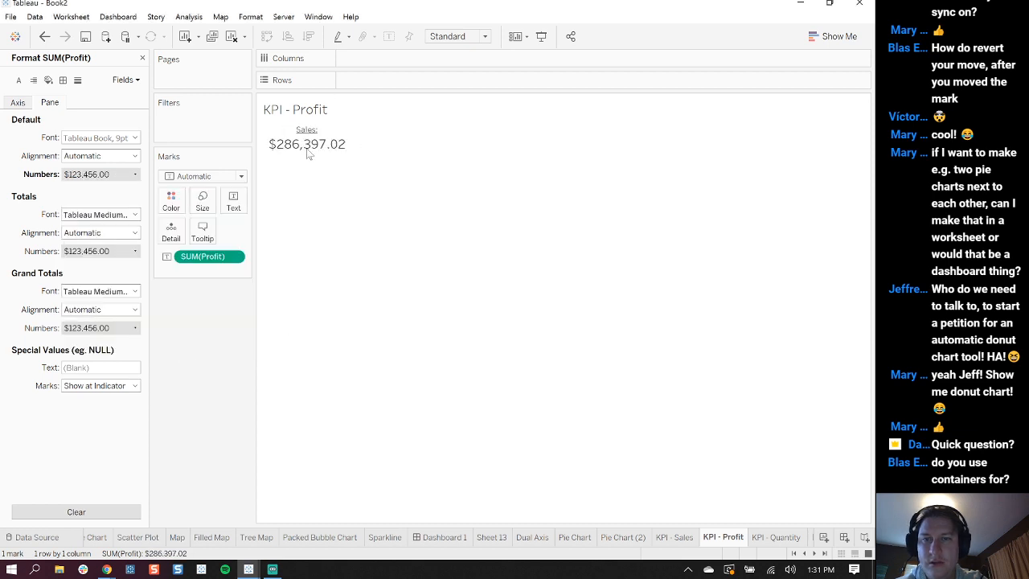
Change the heading in the Profit KPI's label text to "Profit:"
{"action": "left_click", "coordinate": [241, 206]}
{"action": "left_click", "coordinate": [343, 230]}
{"action": "double_click", "coordinate": [421, 133]}
{"action": "type", "text": "Prof"}
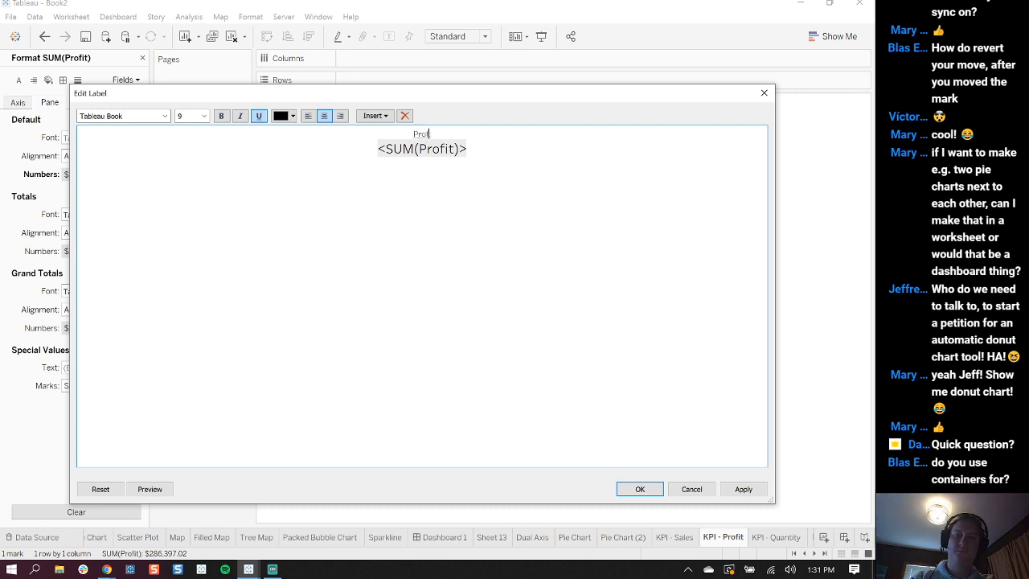
{"action": "type", "text": "it:"}
{"action": "left_click", "coordinate": [467, 148]}
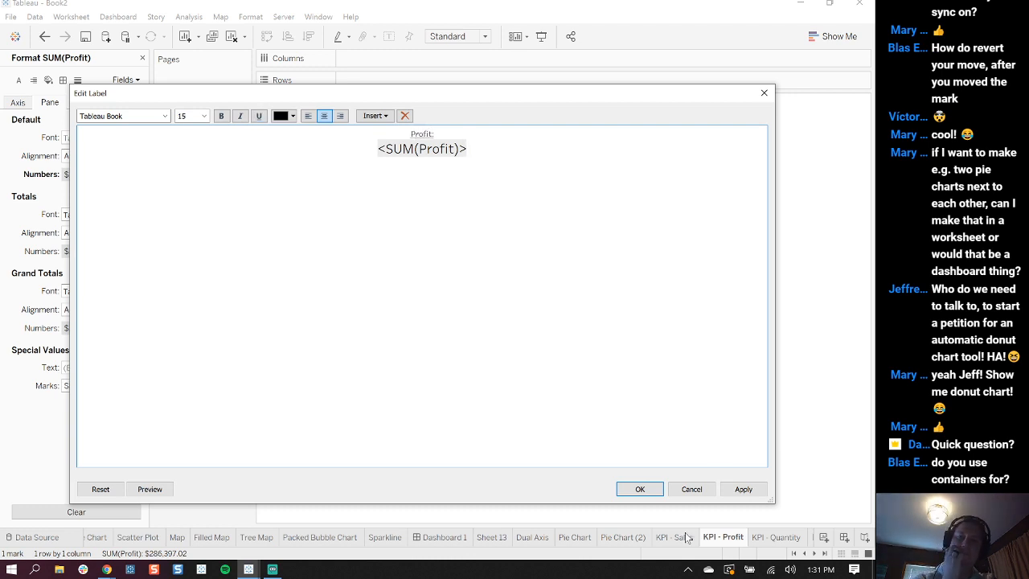
{"action": "left_click", "coordinate": [639, 488]}
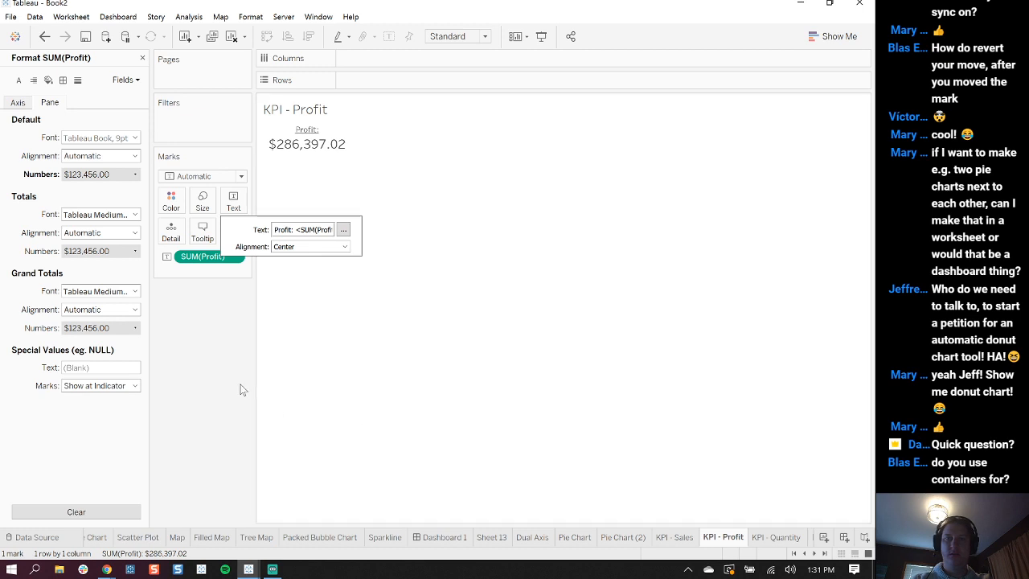
Replace the Sales measure with Quantity as the text mark on the KPI - Quantity sheet
{"action": "left_click", "coordinate": [775, 536]}
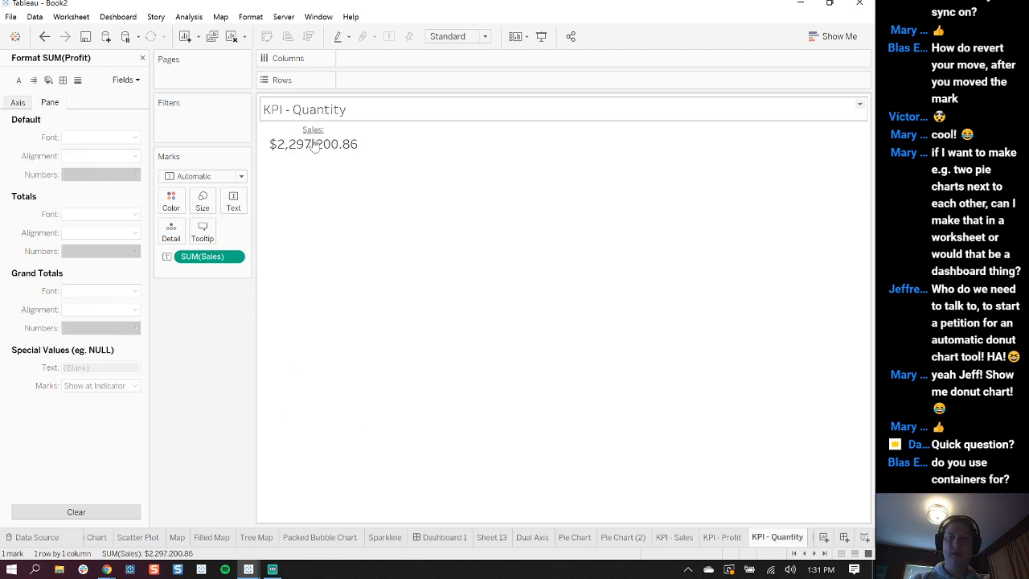
{"action": "left_click", "coordinate": [142, 58]}
{"action": "left_click", "coordinate": [74, 402]}
{"action": "left_click_drag", "start_coordinate": [45, 388], "coordinate": [203, 261]}
Change the heading in the Quantity KPI's label text to "Quantity:"
{"action": "left_click", "coordinate": [235, 207]}
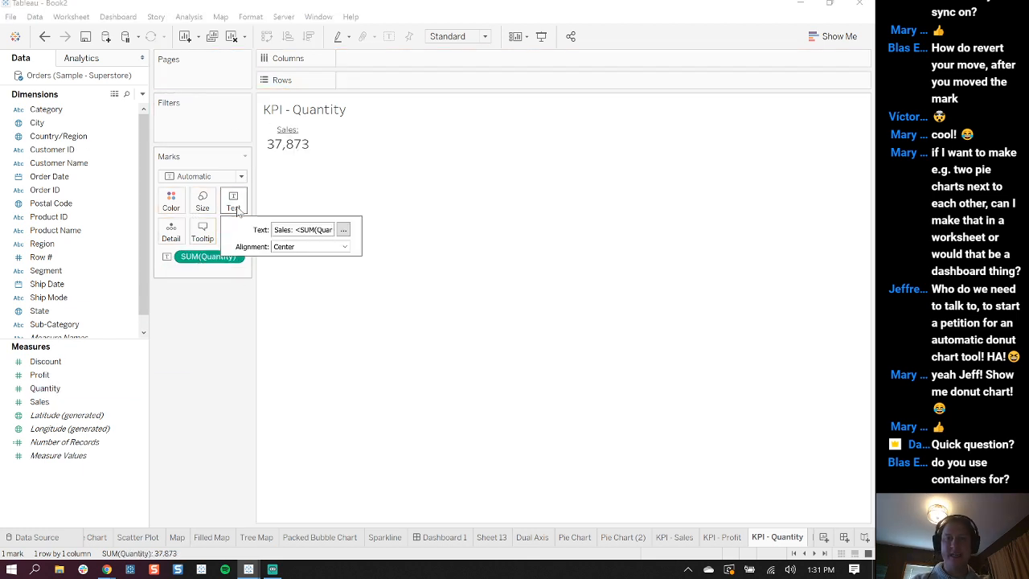
{"action": "left_click", "coordinate": [343, 231]}
{"action": "double_click", "coordinate": [422, 135]}
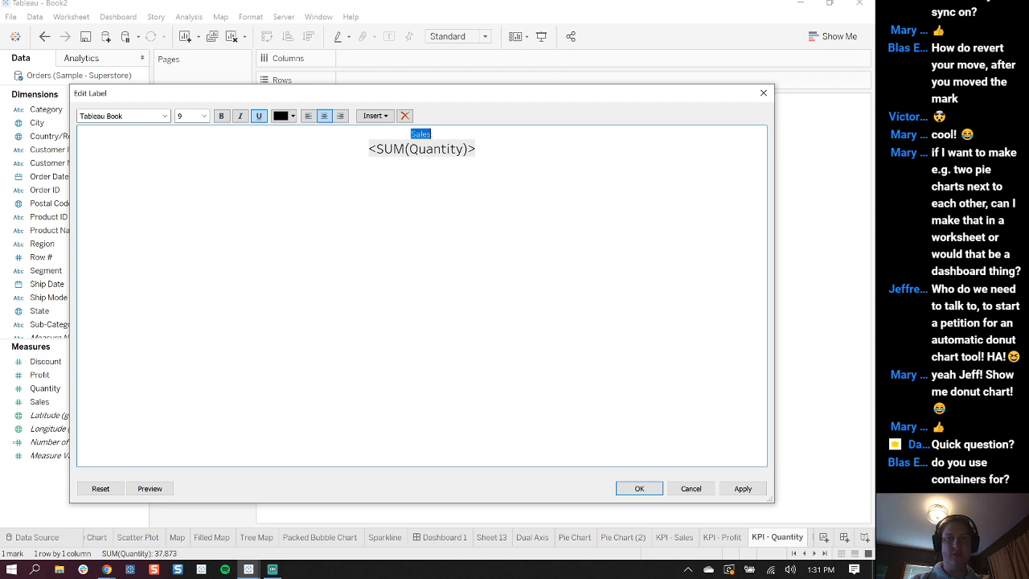
{"action": "key", "text": "BackSpace"}
{"action": "type", "text": "Quanit:"}
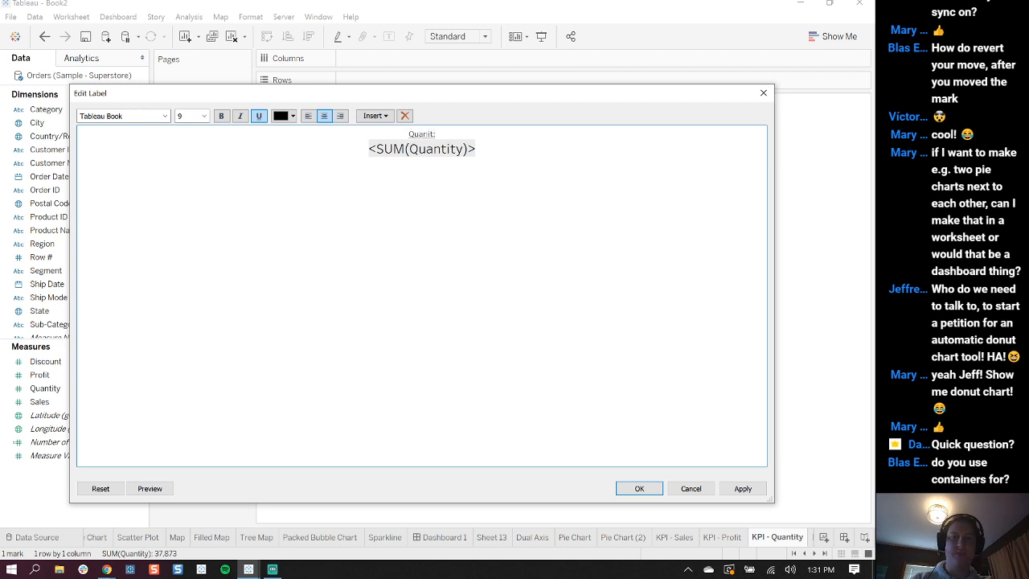
{"action": "key", "text": "BackSpace"}
{"action": "key", "text": "BackSpace"}
{"action": "key", "text": "BackSpace"}
{"action": "type", "text": "tity"}
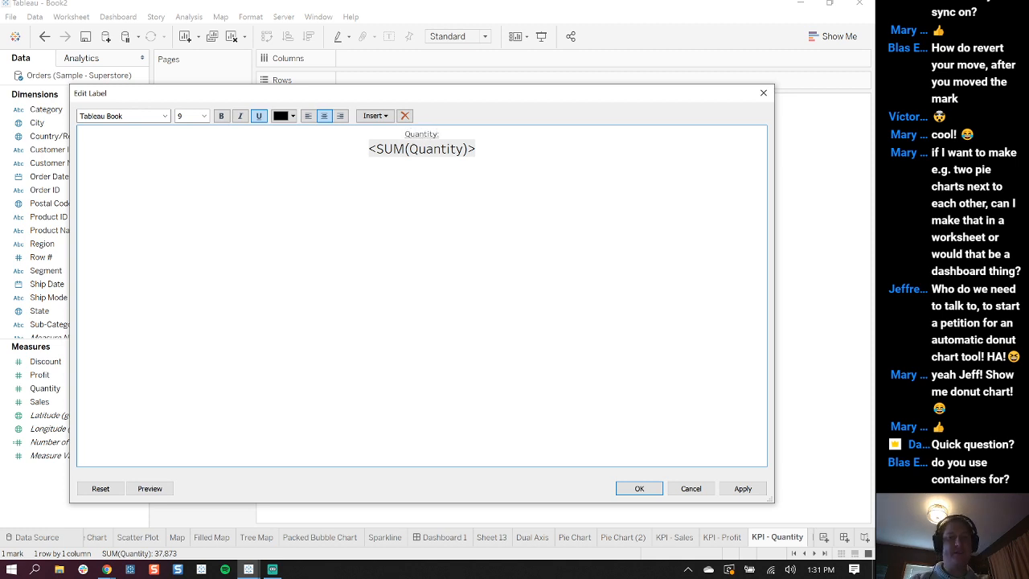
{"action": "type", "text": ":"}
{"action": "left_click", "coordinate": [646, 490]}
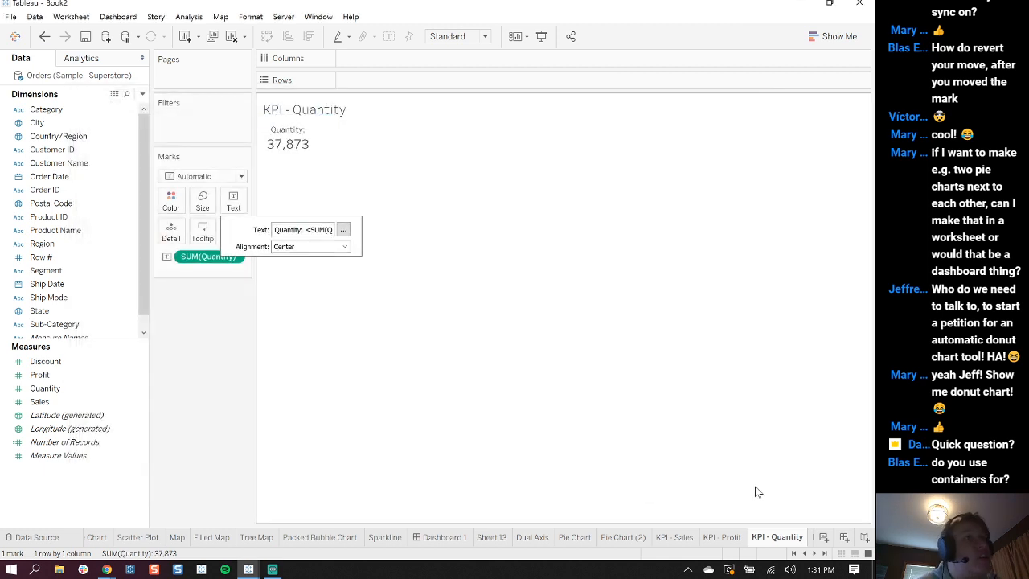
Create a new dashboard and place a floating horizontal container on it, enlarged across most of the canvas width
{"action": "left_click", "coordinate": [844, 537]}
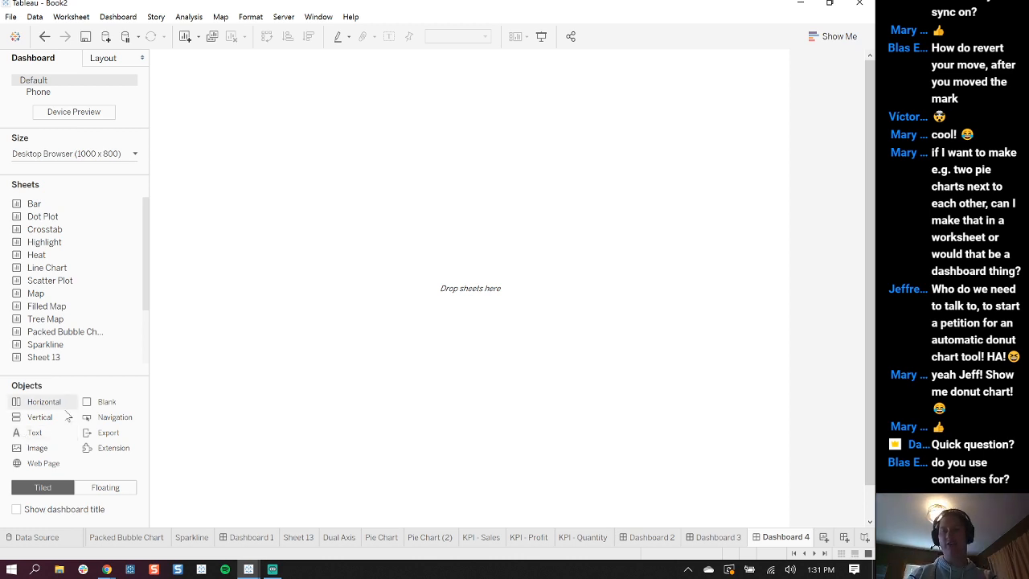
{"action": "left_click_drag", "start_coordinate": [40, 402], "coordinate": [334, 221]}
{"action": "left_click_drag", "start_coordinate": [410, 279], "coordinate": [710, 261]}
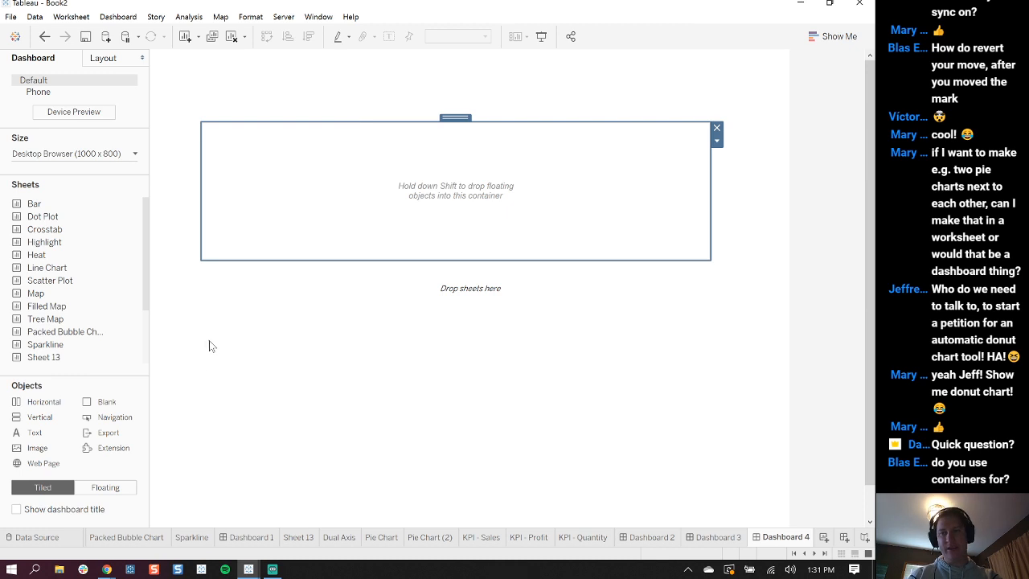
Add the KPI - Sales, KPI - Profit and KPI - Quantity sheets side by side inside the horizontal container
{"action": "left_click_drag", "start_coordinate": [150, 260], "coordinate": [155, 340]}
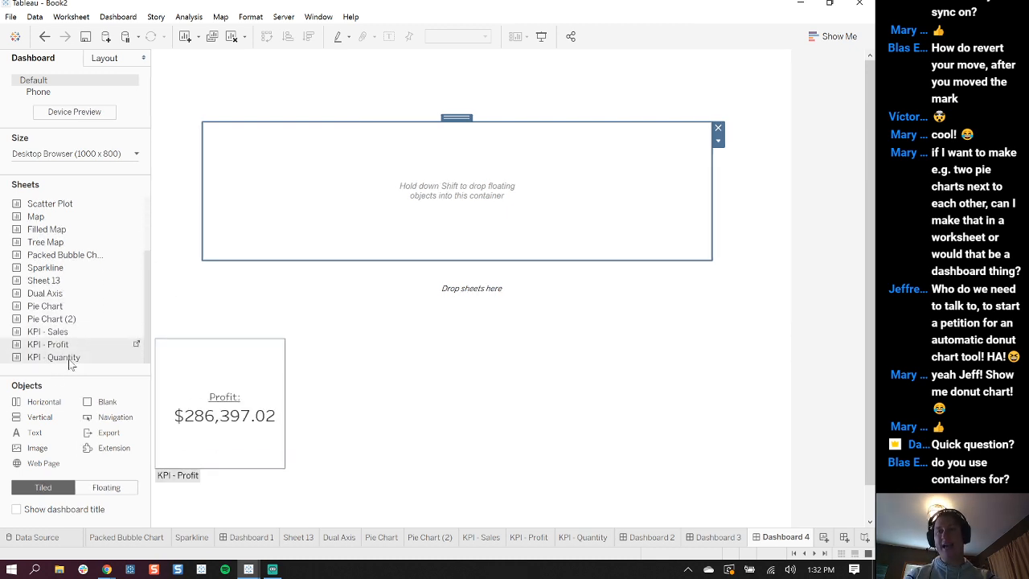
{"action": "mouse_move", "coordinate": [53, 334]}
{"action": "left_mouse_down"}
{"action": "mouse_move", "coordinate": [304, 189]}
{"action": "mouse_move", "coordinate": [320, 215]}
{"action": "left_mouse_up"}
{"action": "left_click_drag", "start_coordinate": [48, 344], "coordinate": [701, 165]}
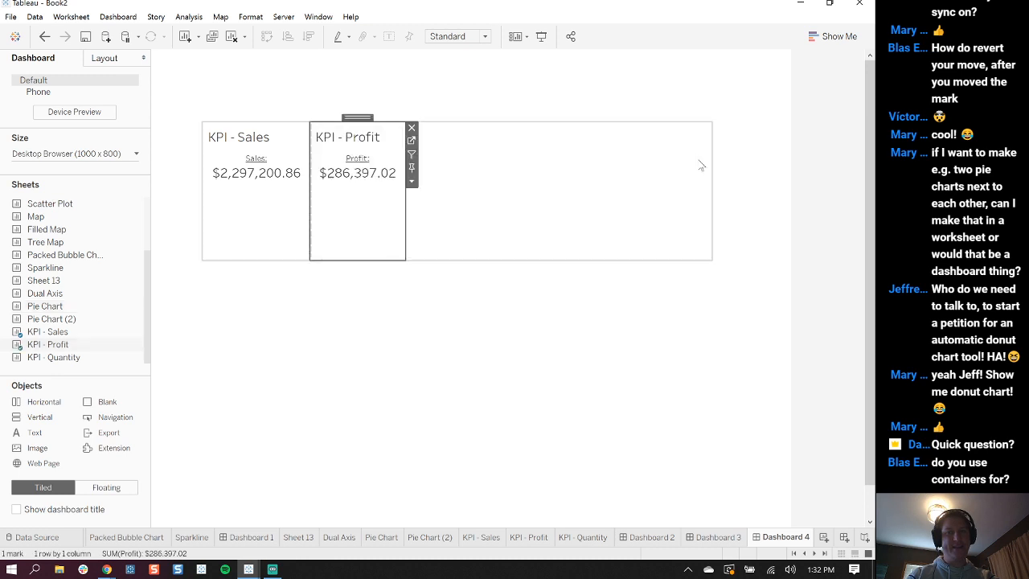
{"action": "mouse_move", "coordinate": [53, 356]}
{"action": "left_mouse_down"}
{"action": "mouse_move", "coordinate": [120, 369]}
{"action": "mouse_move", "coordinate": [462, 92]}
{"action": "mouse_move", "coordinate": [523, 221]}
{"action": "left_mouse_up"}
Distribute the contents of the horizontal container evenly
{"action": "left_click_drag", "start_coordinate": [688, 233], "coordinate": [683, 229]}
{"action": "left_click", "coordinate": [614, 197]}
{"action": "left_click", "coordinate": [717, 141]}
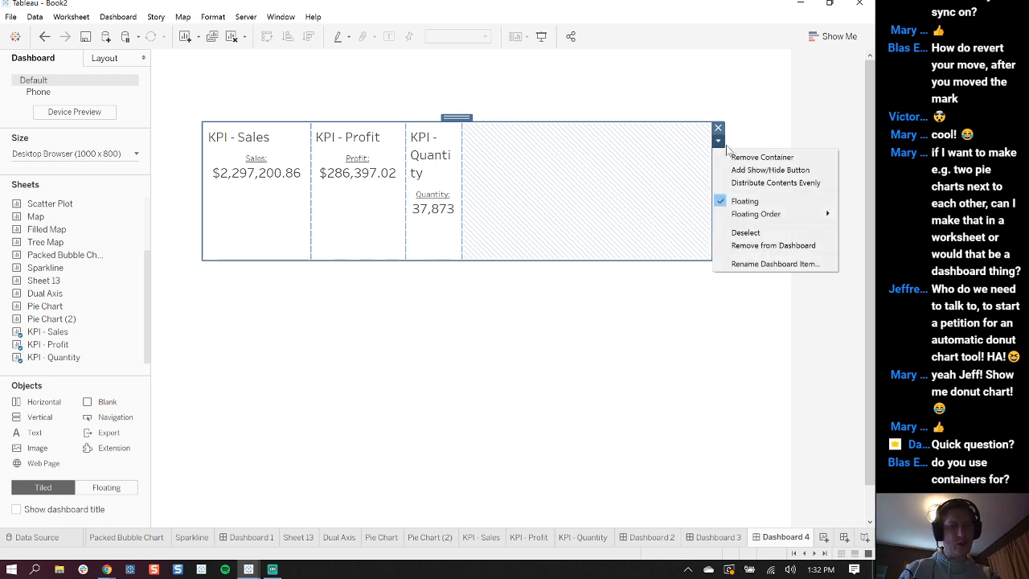
{"action": "left_click", "coordinate": [765, 186]}
Hide the titles of the KPI - Quantity and KPI - Profit sheets on the dashboard
{"action": "right_click", "coordinate": [585, 153]}
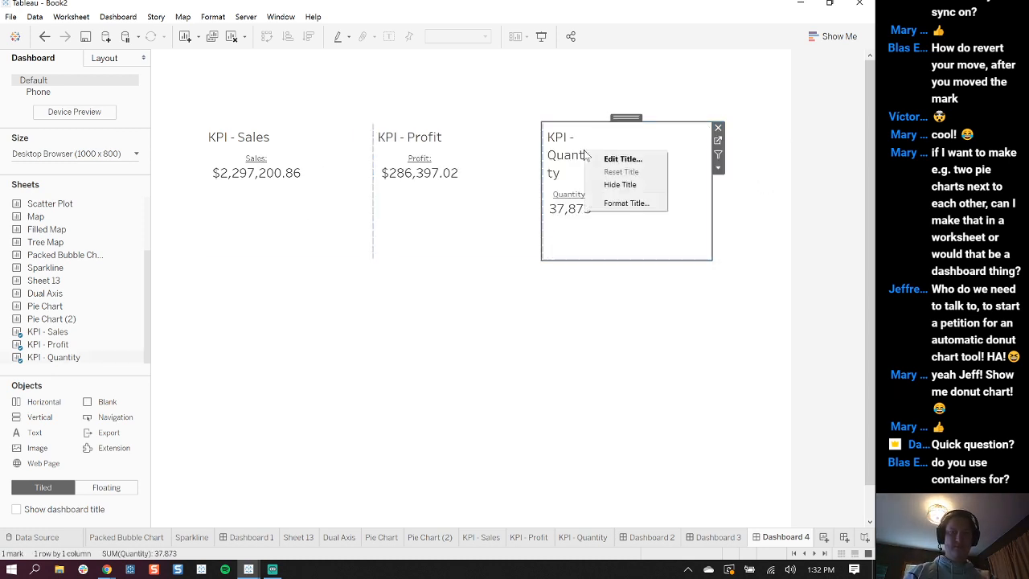
{"action": "left_click", "coordinate": [621, 204]}
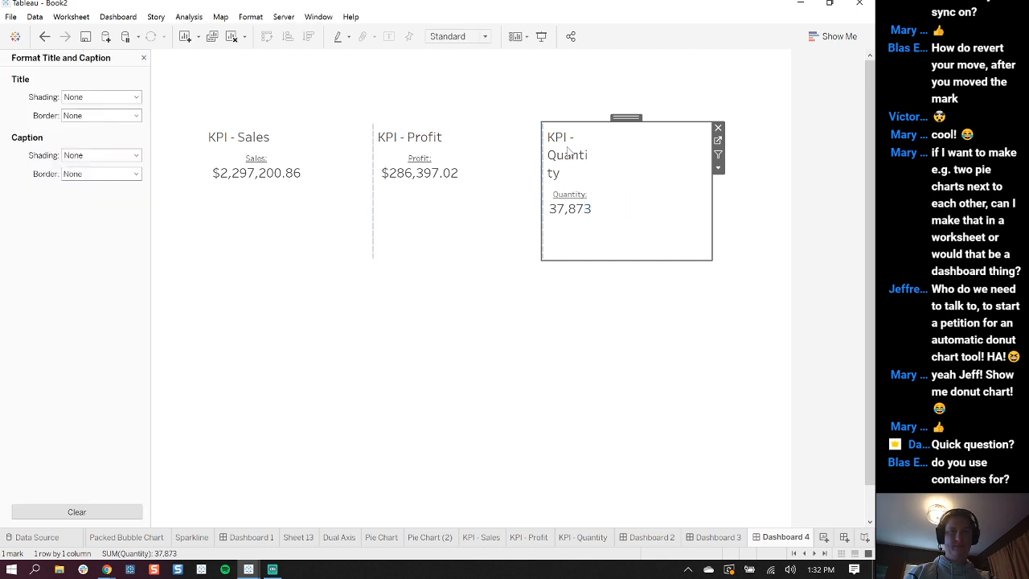
{"action": "right_click", "coordinate": [567, 145]}
{"action": "left_click", "coordinate": [602, 180]}
{"action": "left_click", "coordinate": [466, 137]}
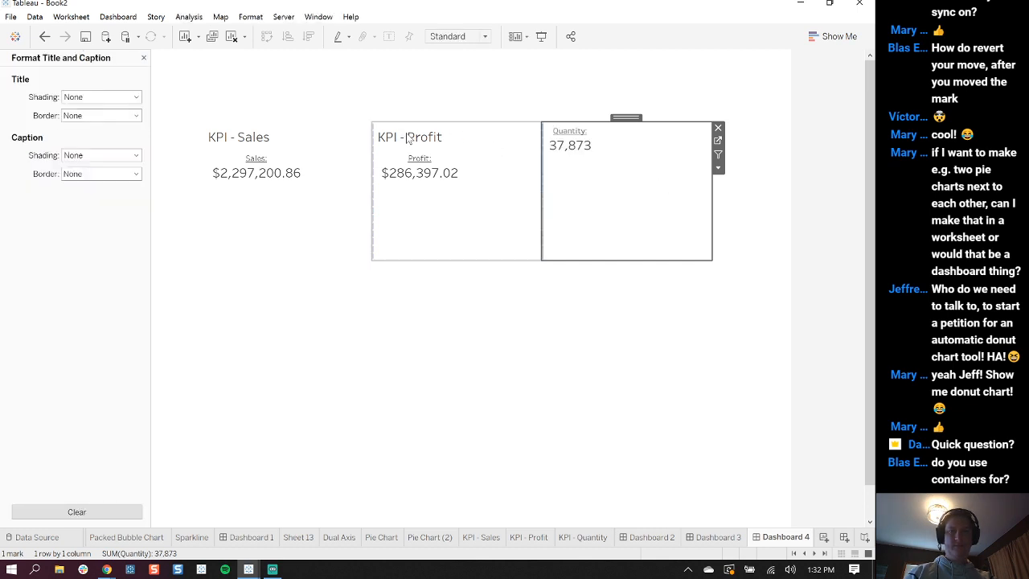
{"action": "right_click", "coordinate": [406, 135]}
{"action": "left_click", "coordinate": [446, 167]}
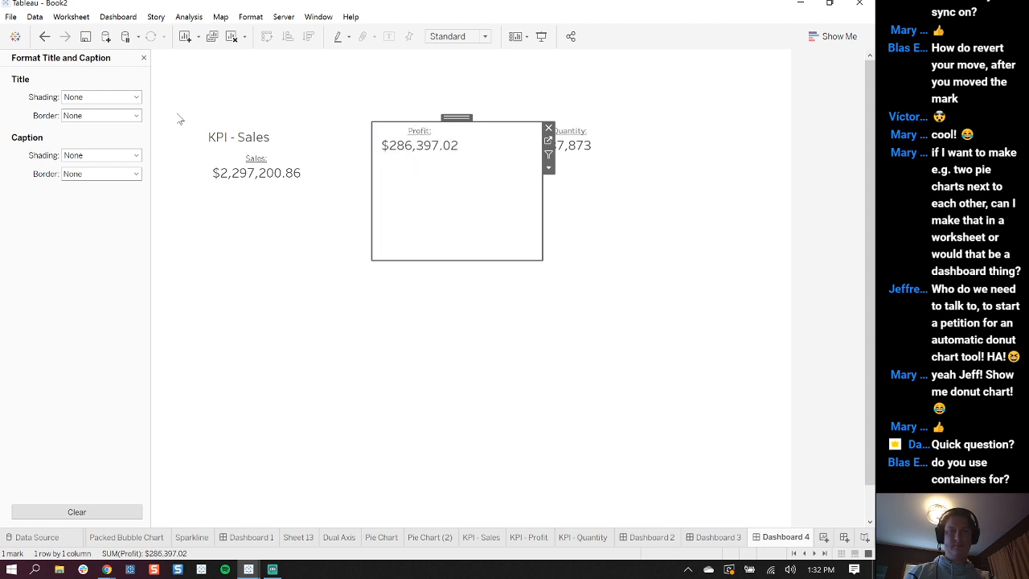
Hide the KPI - Sales title and reduce the height of the horizontal KPI container to a short strip
{"action": "right_click", "coordinate": [235, 136]}
{"action": "left_click", "coordinate": [292, 163]}
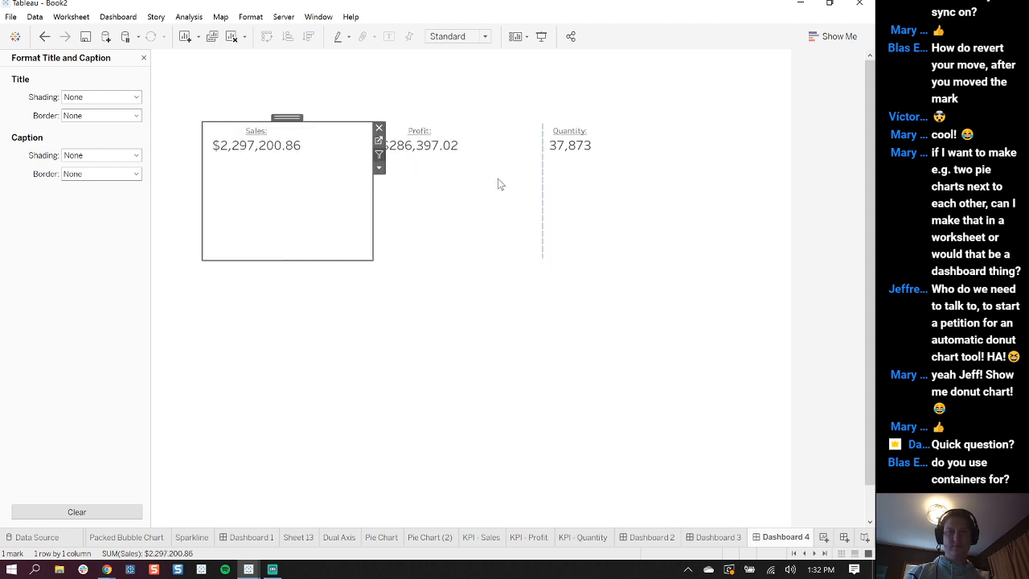
{"action": "left_click", "coordinate": [483, 140]}
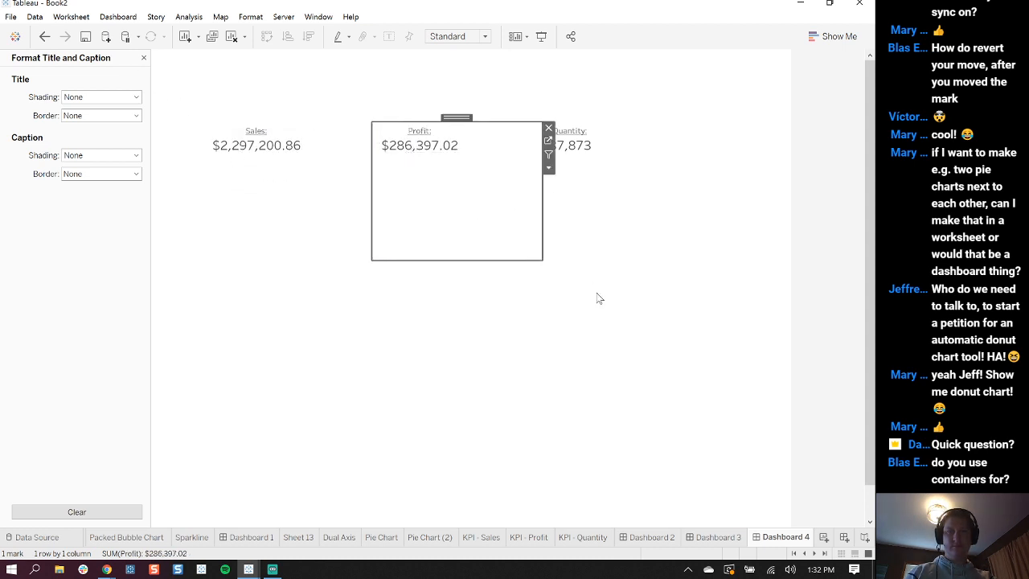
{"action": "double_click", "coordinate": [455, 117]}
{"action": "left_click_drag", "start_coordinate": [436, 259], "coordinate": [461, 177]}
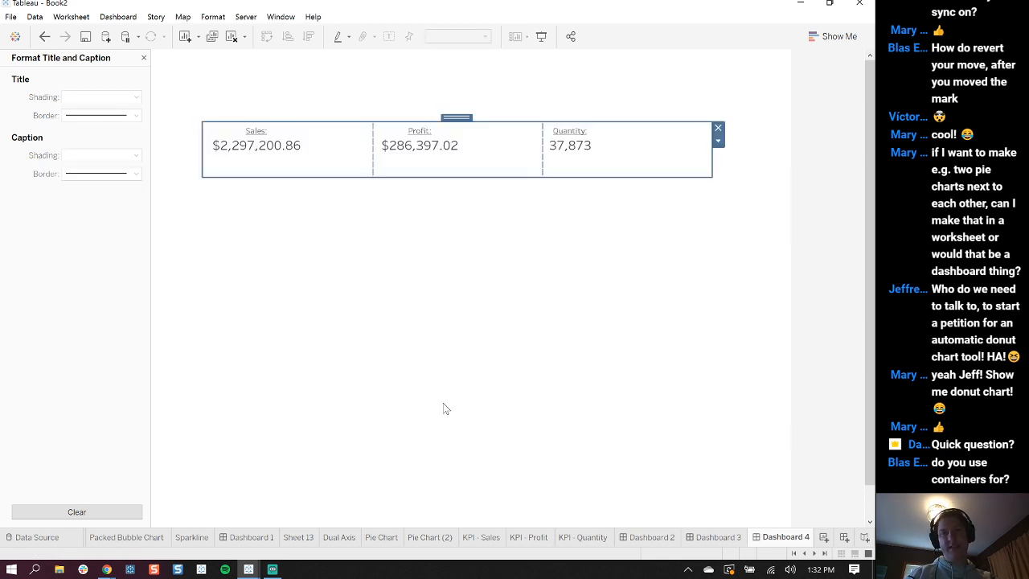
Dock the KPI container in the tiled dashboard layout and add the Map sheet beside it
{"action": "left_click", "coordinate": [144, 57]}
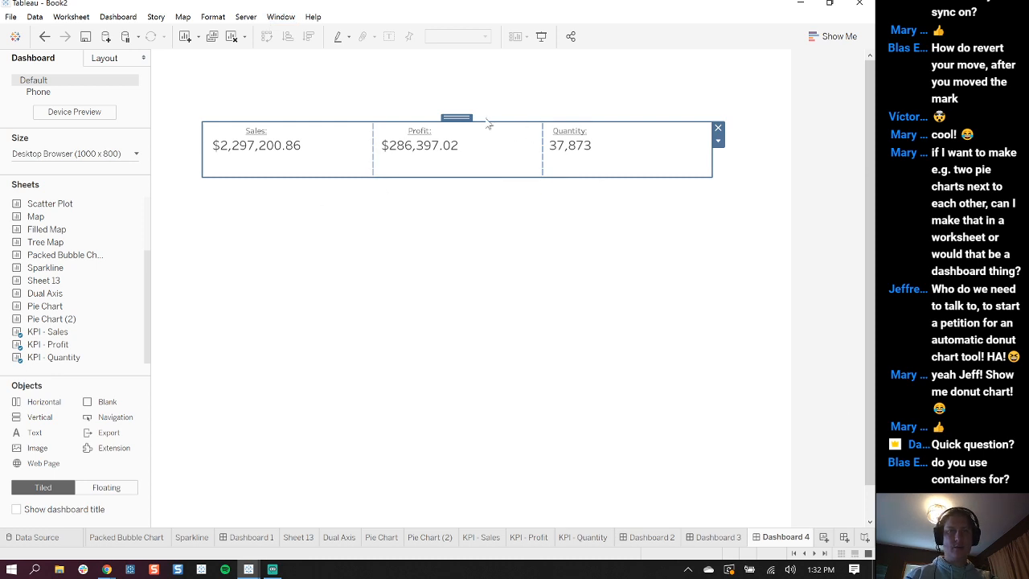
{"action": "left_click_drag", "start_coordinate": [456, 116], "coordinate": [486, 95]}
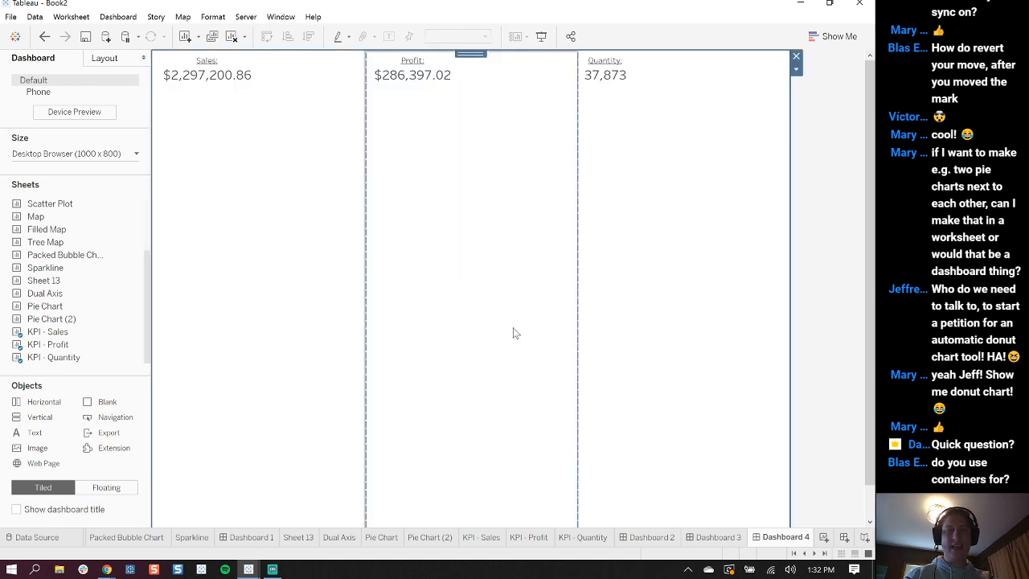
{"action": "left_click_drag", "start_coordinate": [44, 216], "coordinate": [776, 480]}
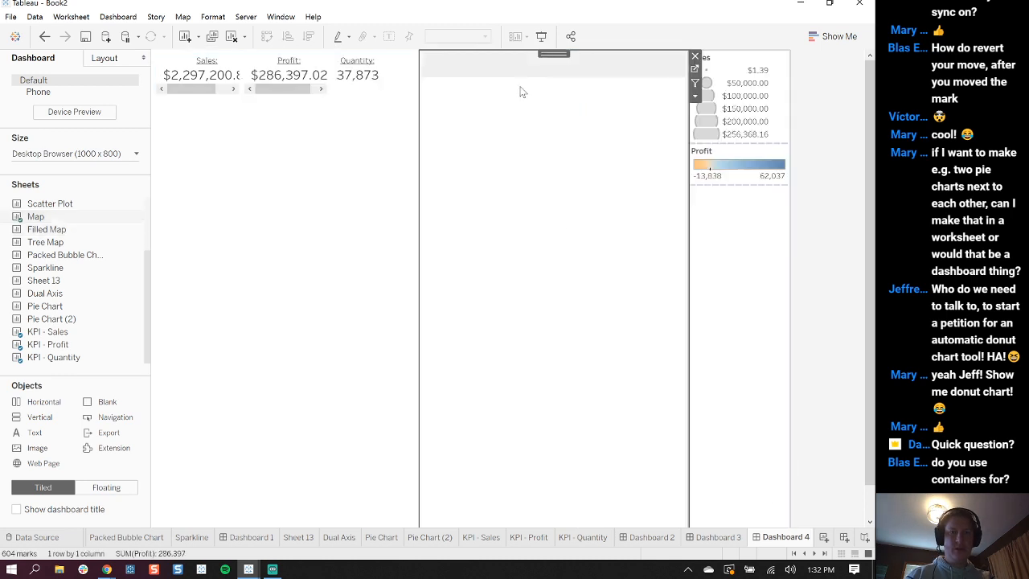
Move the whole KPI container above the Map and shrink its height to a thin strip
{"action": "left_click", "coordinate": [333, 166]}
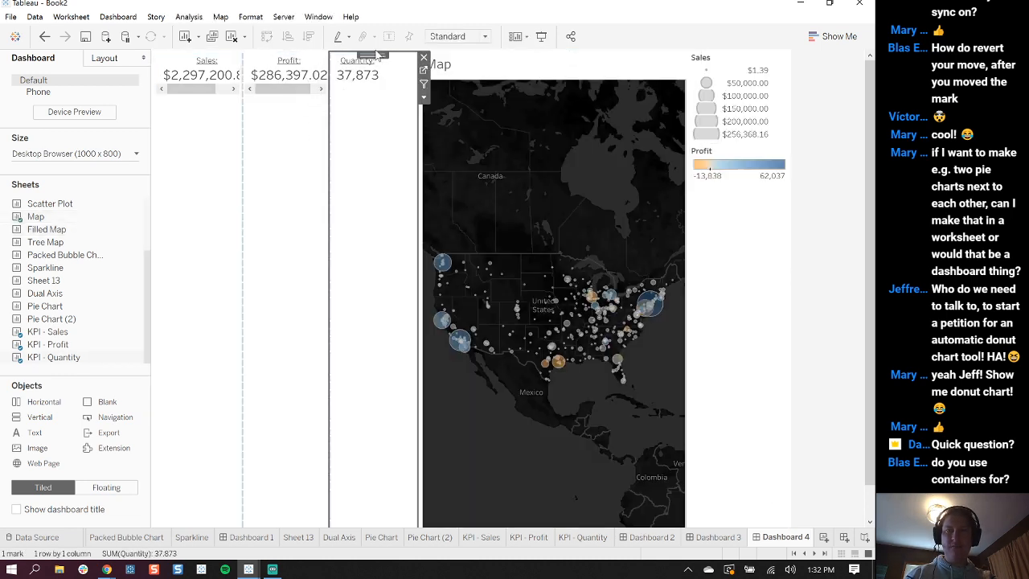
{"action": "double_click", "coordinate": [374, 56]}
{"action": "left_click_drag", "start_coordinate": [283, 55], "coordinate": [522, 71]}
{"action": "left_click_drag", "start_coordinate": [316, 305], "coordinate": [347, 103]}
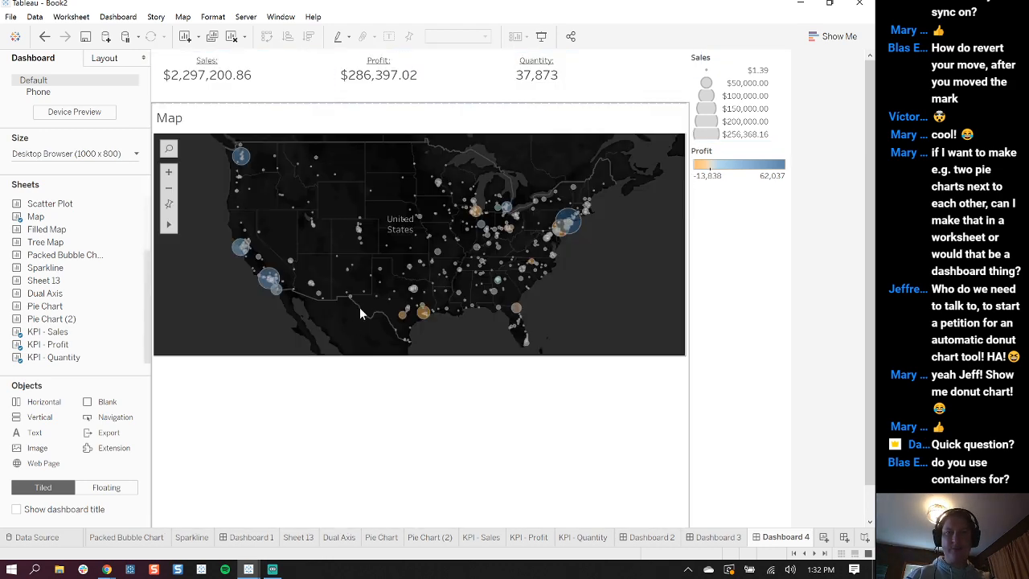
Add the Tree Map sheet below the Map and the Dual Axis sheet beside the Tree Map
{"action": "left_click_drag", "start_coordinate": [50, 243], "coordinate": [298, 503]}
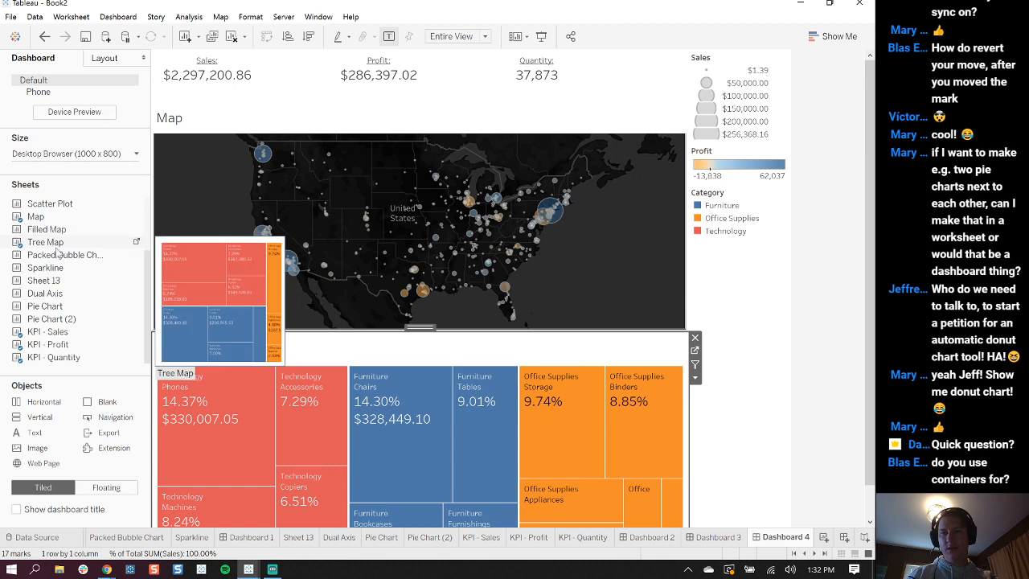
{"action": "left_click_drag", "start_coordinate": [49, 293], "coordinate": [669, 503]}
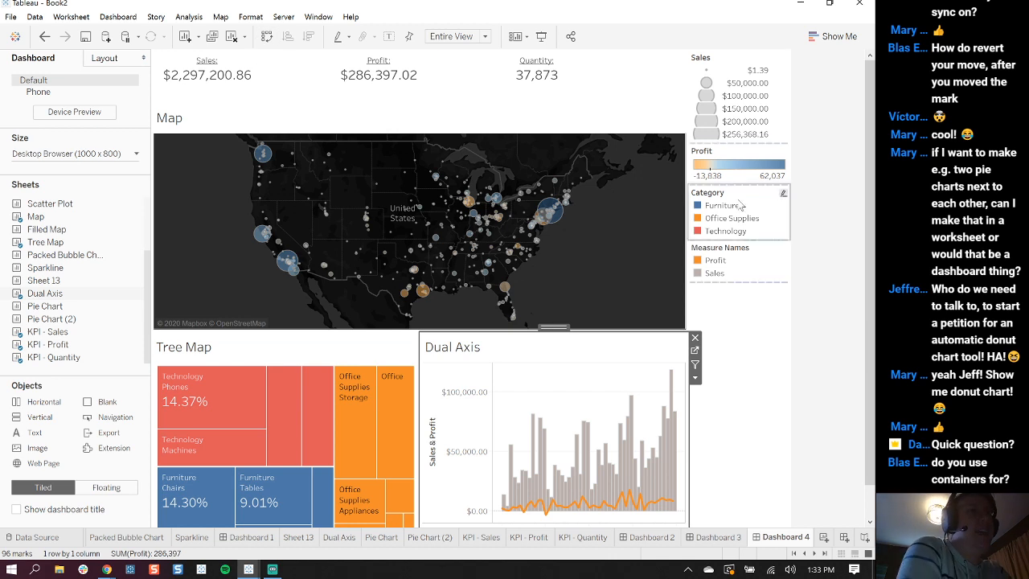
Move the whole KPI container between the Map and the Tree Map and Dual Axis charts
{"action": "left_click", "coordinate": [482, 89]}
{"action": "mouse_move", "coordinate": [419, 55]}
{"action": "left_mouse_down"}
{"action": "mouse_move", "coordinate": [281, 201]}
{"action": "mouse_move", "coordinate": [397, 321]}
{"action": "left_mouse_up"}
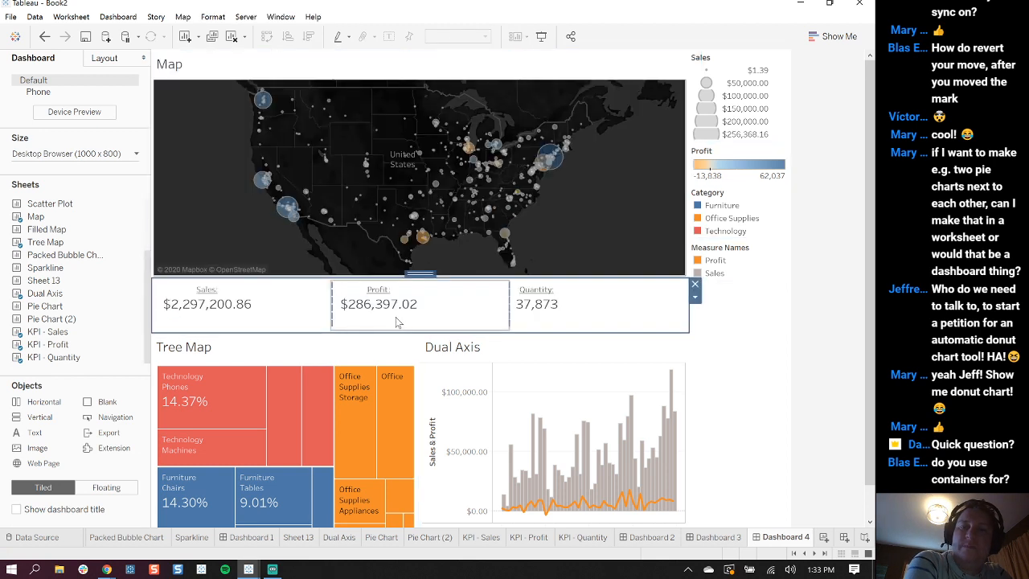
{"action": "left_click", "coordinate": [854, 311]}
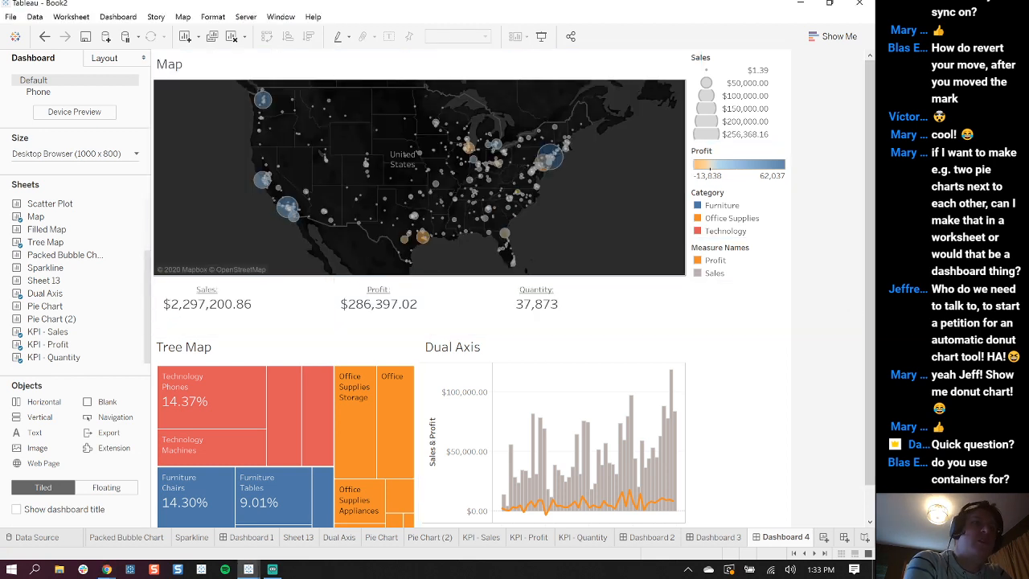
Switch to the Tableau Public website in the browser and look through the Featured Authors page
{"action": "key", "text": "alt+Tab"}
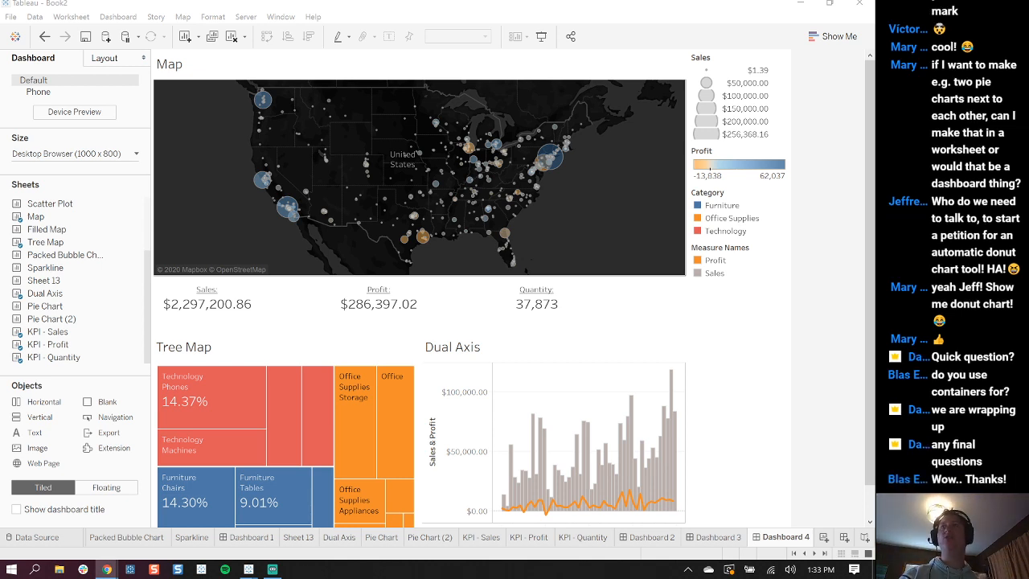
{"action": "left_click_drag", "start_coordinate": [1, 45], "coordinate": [311, 92]}
{"action": "left_click", "coordinate": [685, 95]}
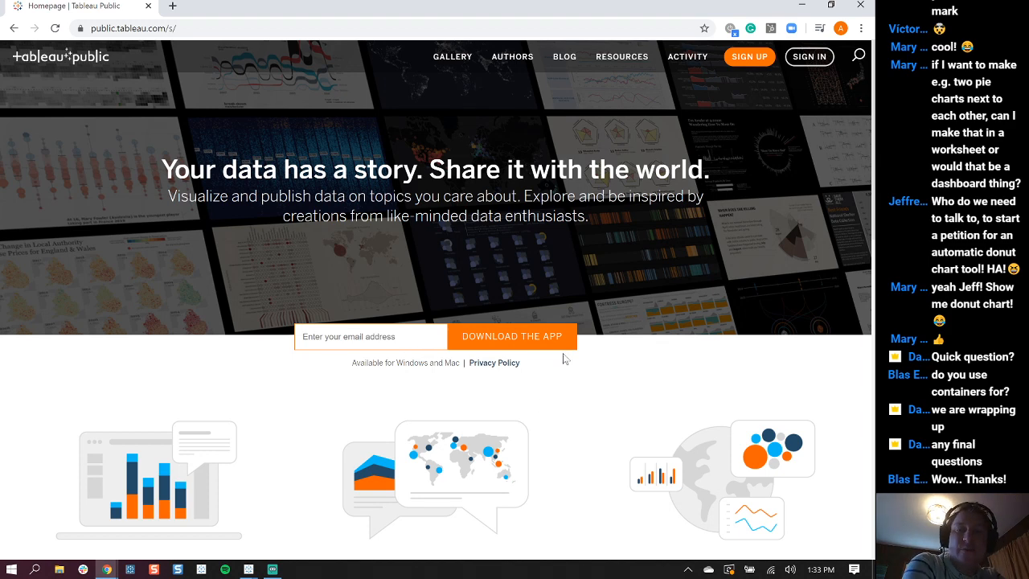
{"action": "left_click", "coordinate": [466, 62]}
{"action": "left_click", "coordinate": [500, 63]}
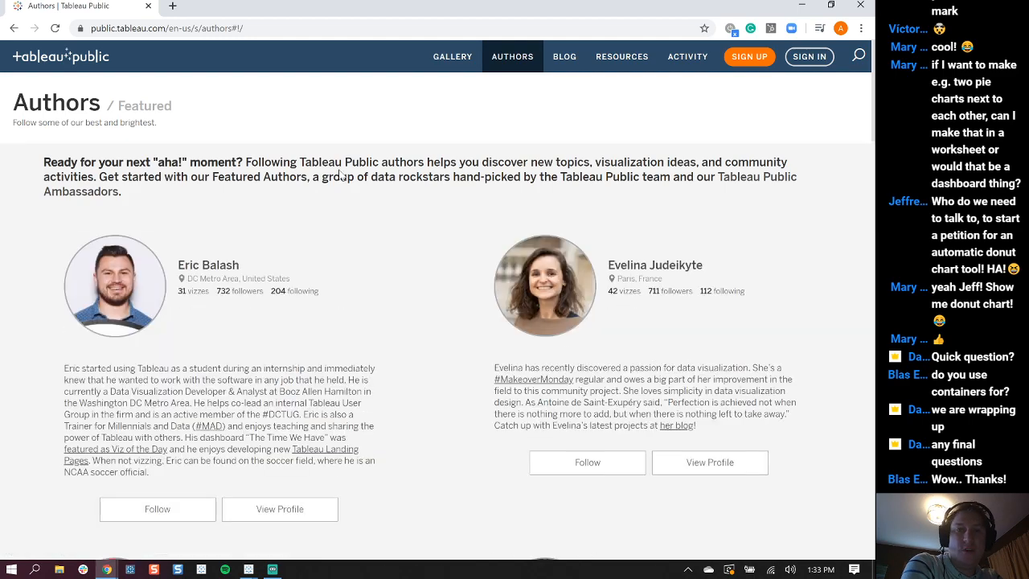
{"action": "scroll", "coordinate": [402, 294], "scroll_direction": "down", "scroll_amount": 7}
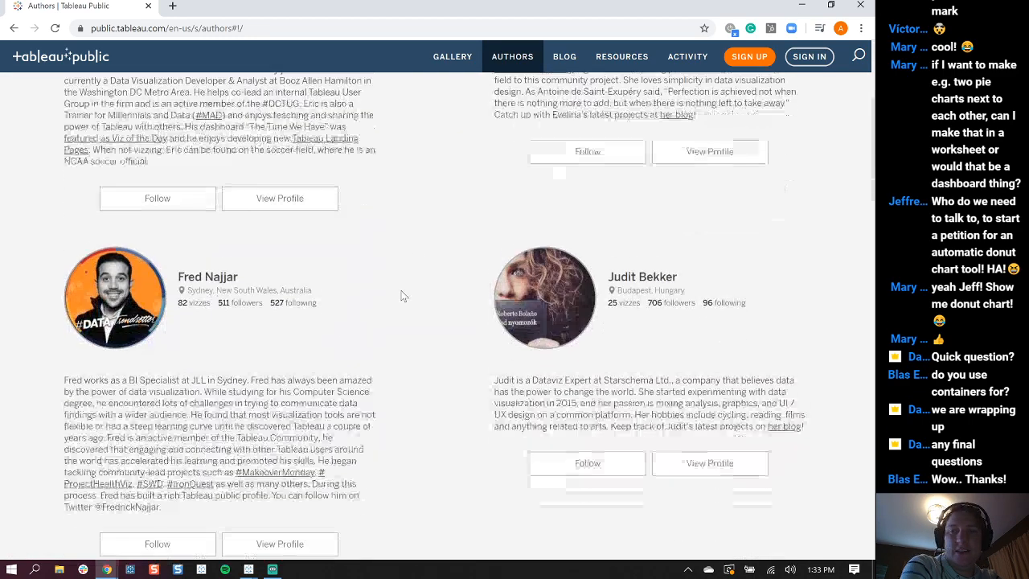
{"action": "scroll", "coordinate": [406, 294], "scroll_direction": "down", "scroll_amount": 8}
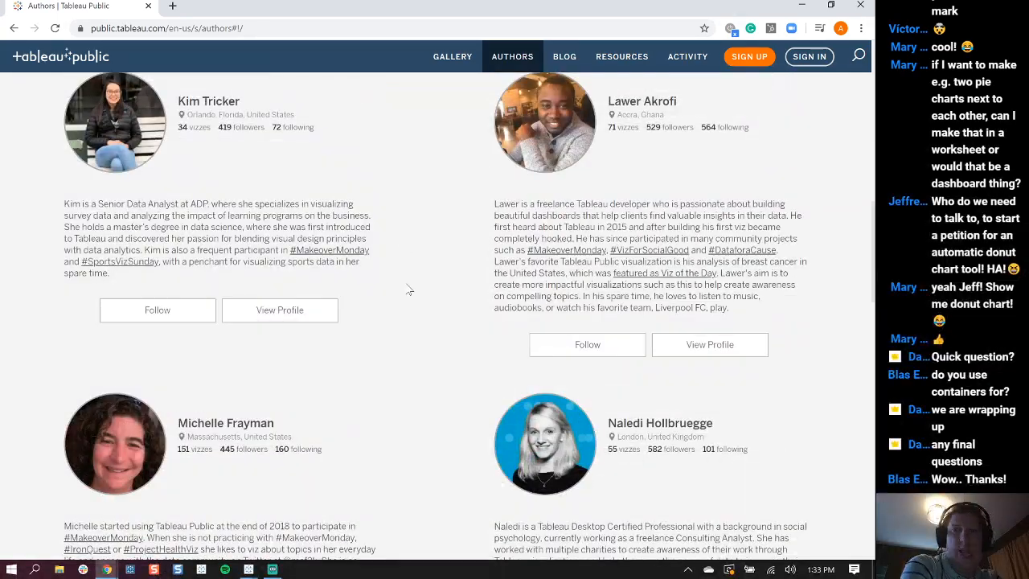
{"action": "scroll", "coordinate": [411, 305], "scroll_direction": "down", "scroll_amount": 8}
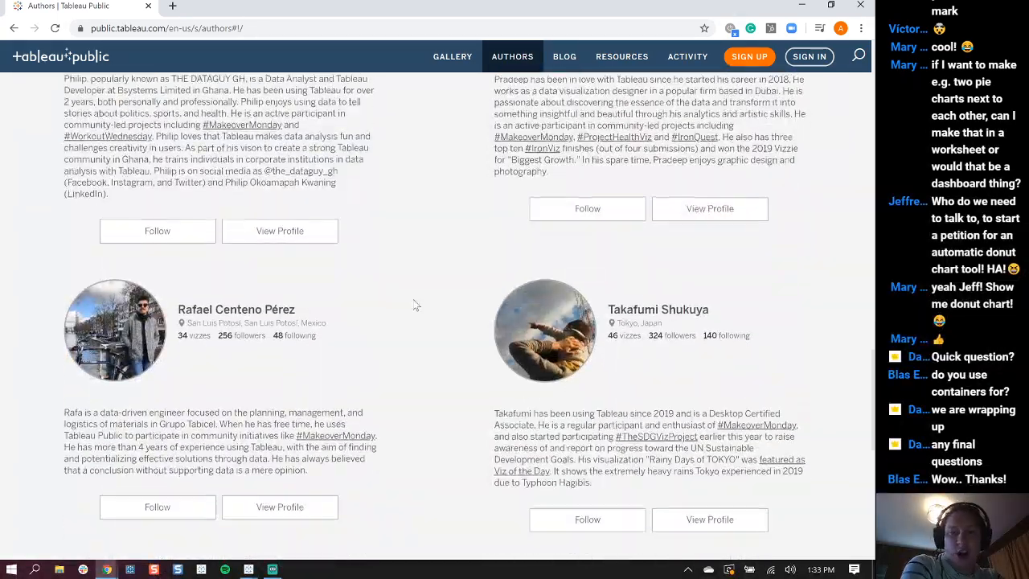
{"action": "scroll", "coordinate": [414, 304], "scroll_direction": "up", "scroll_amount": 20}
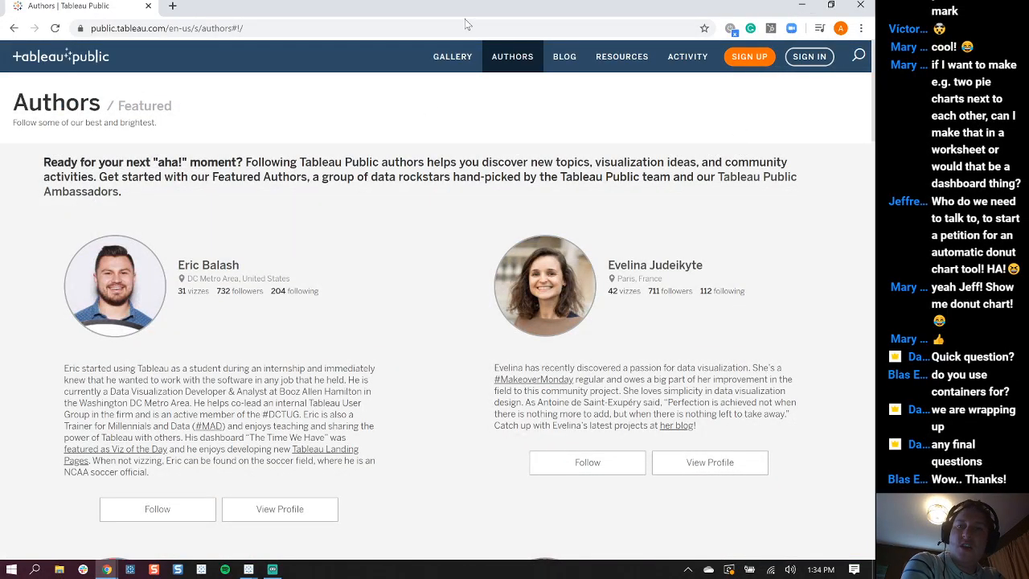
Open the Tableau Public Gallery and look through the Viz of the Day entries
{"action": "left_click", "coordinate": [451, 61]}
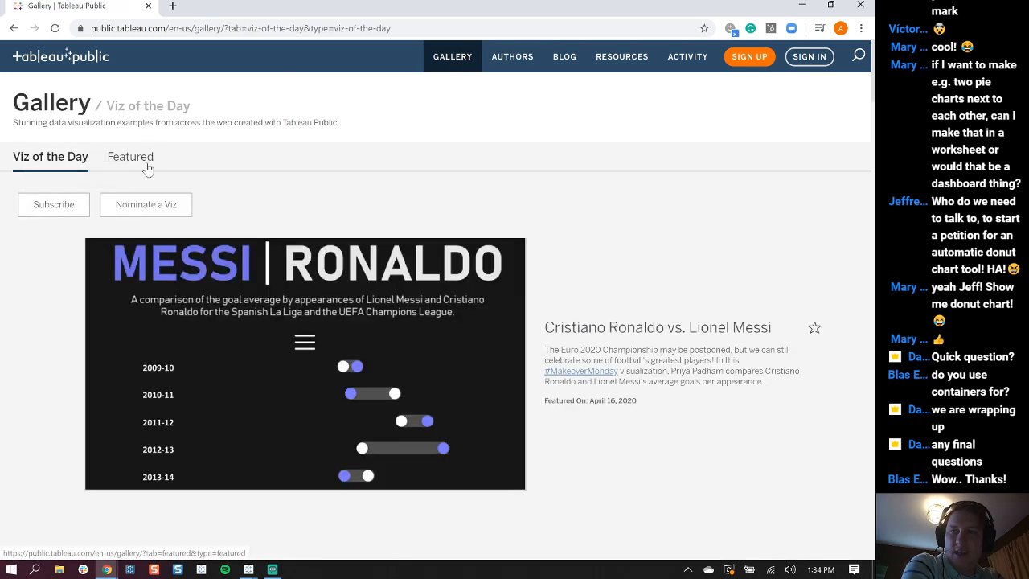
{"action": "scroll", "coordinate": [542, 260], "scroll_direction": "down", "scroll_amount": 3}
{"action": "scroll", "coordinate": [542, 262], "scroll_direction": "down", "scroll_amount": 10}
{"action": "scroll", "coordinate": [539, 266], "scroll_direction": "up", "scroll_amount": 13}
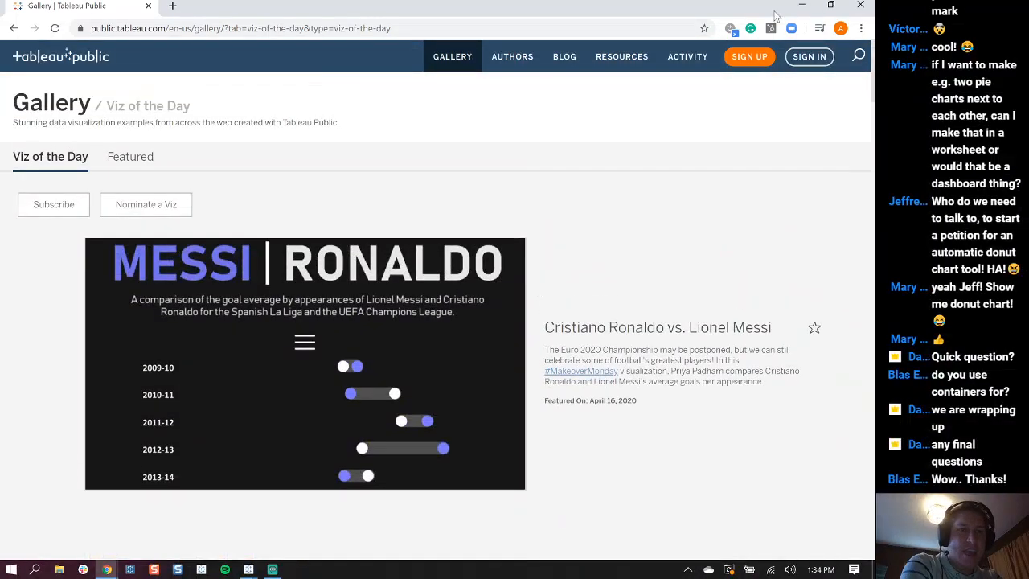
Search Tableau Public for an author by full name using the first saved suggestion and open the author's profile
{"action": "left_click", "coordinate": [858, 58]}
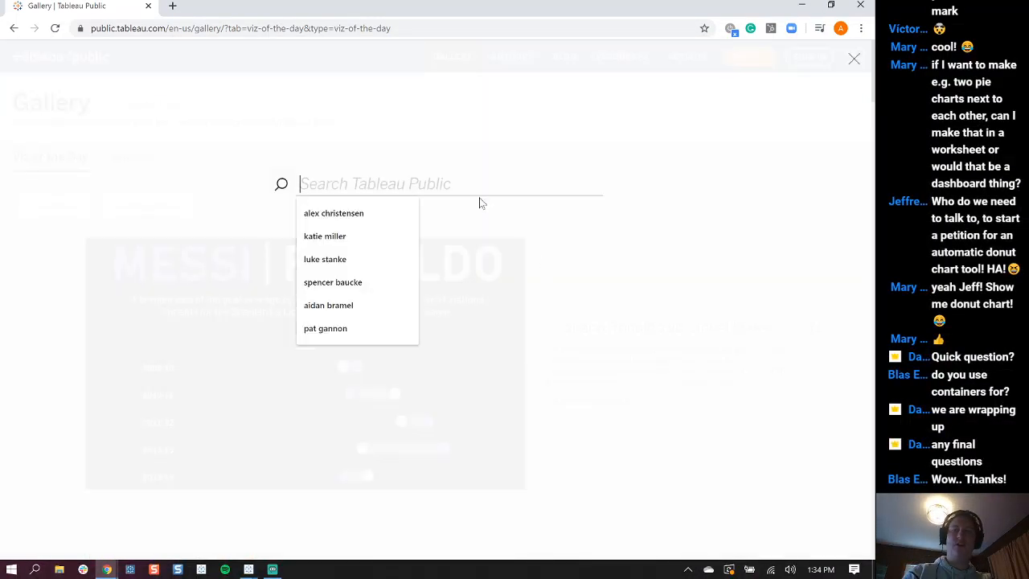
{"action": "left_click", "coordinate": [390, 213]}
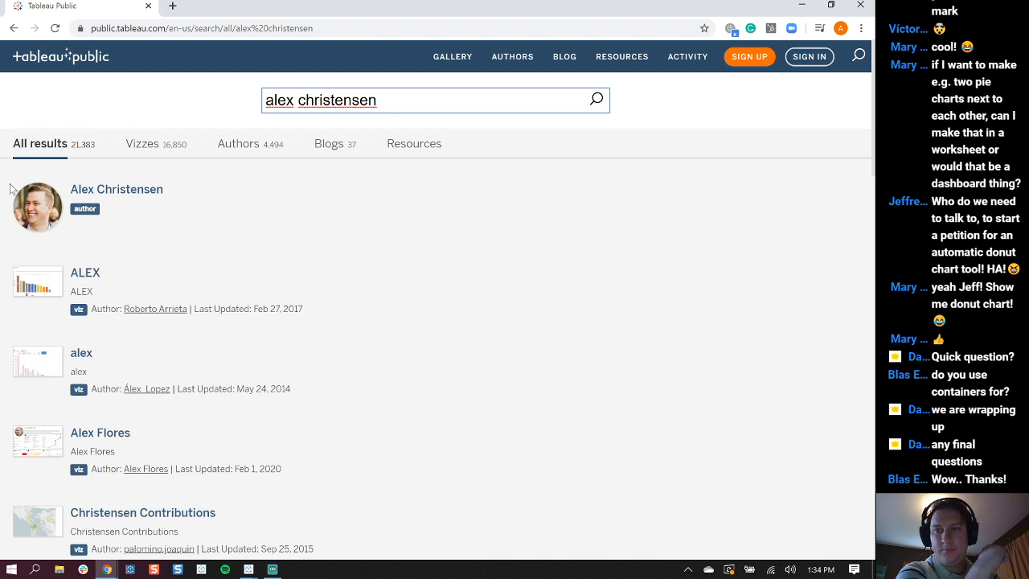
{"action": "left_click", "coordinate": [112, 190]}
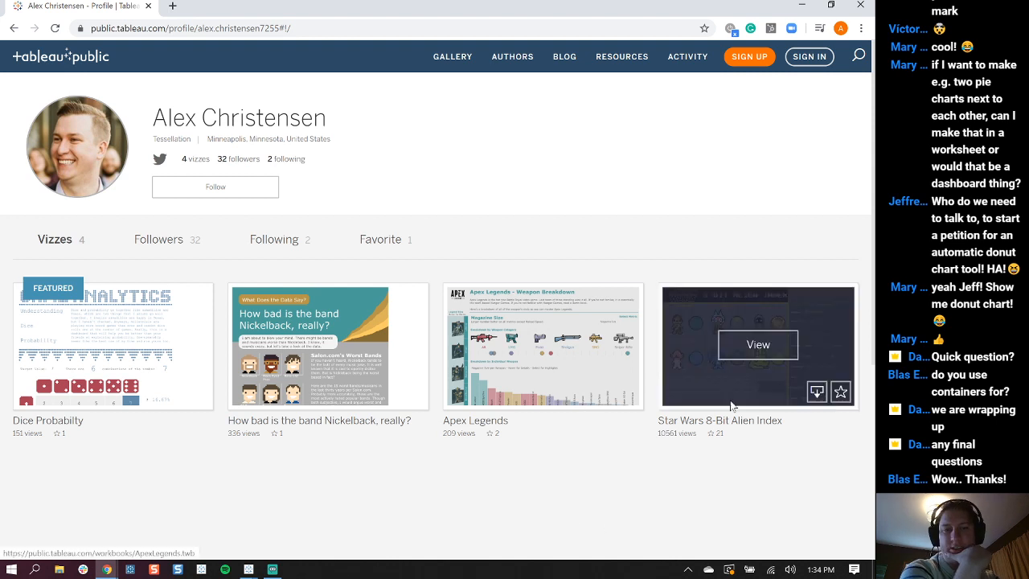
Open the featured Dice Probability viz from the author's profile and look through it
{"action": "left_click", "coordinate": [133, 350]}
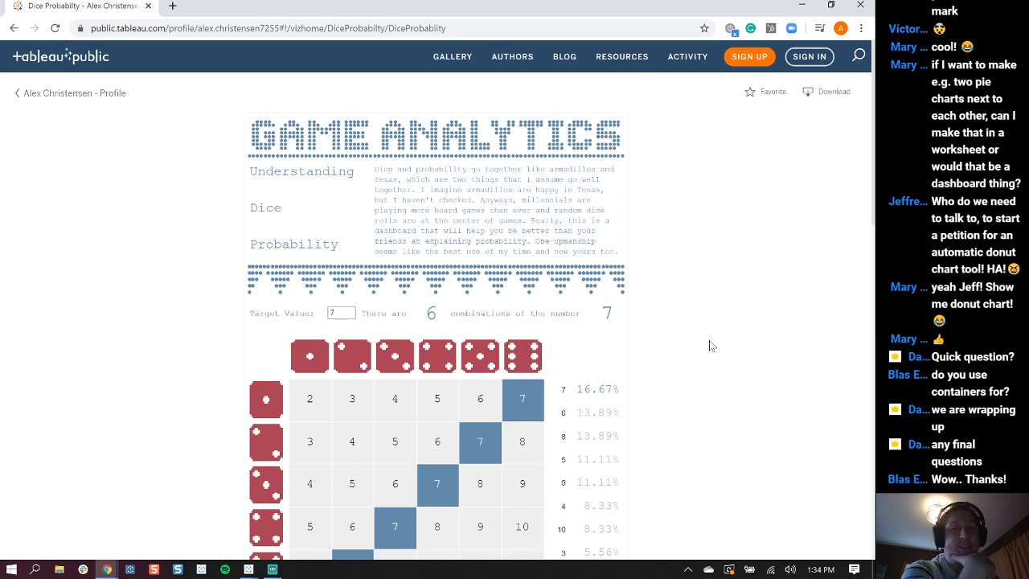
{"action": "scroll", "coordinate": [709, 345], "scroll_direction": "down", "scroll_amount": 10}
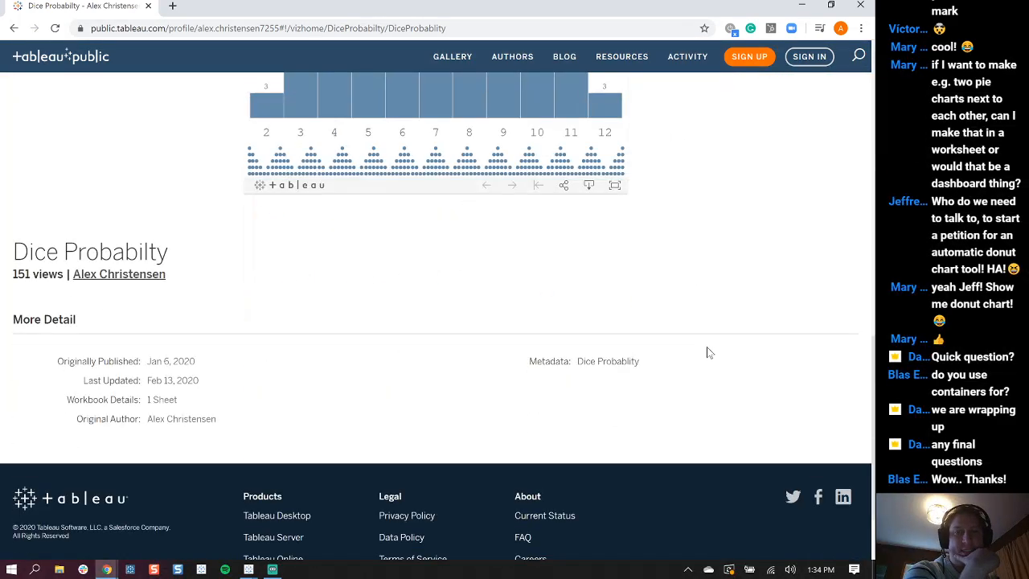
{"action": "scroll", "coordinate": [706, 347], "scroll_direction": "up", "scroll_amount": 10}
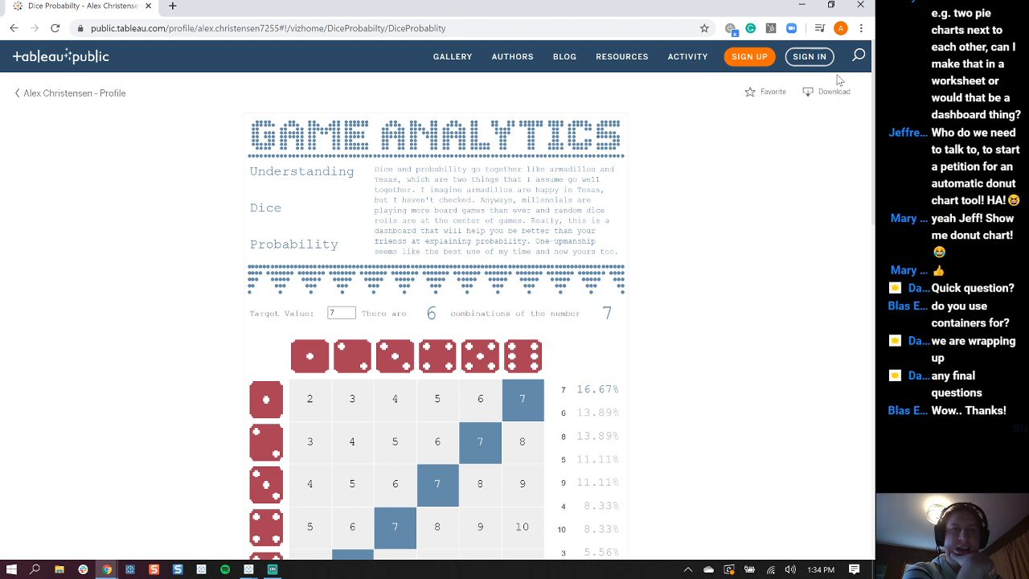
Search Tableau Public for the author who leads #WorkoutWednesday and look through the vizzes on their profile
{"action": "left_click", "coordinate": [858, 58]}
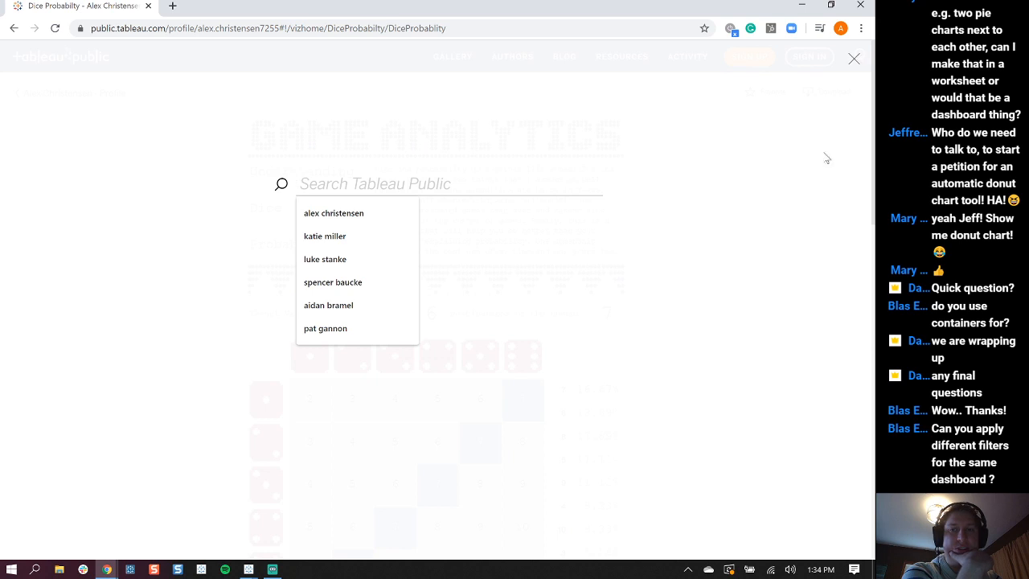
{"action": "left_click", "coordinate": [781, 224]}
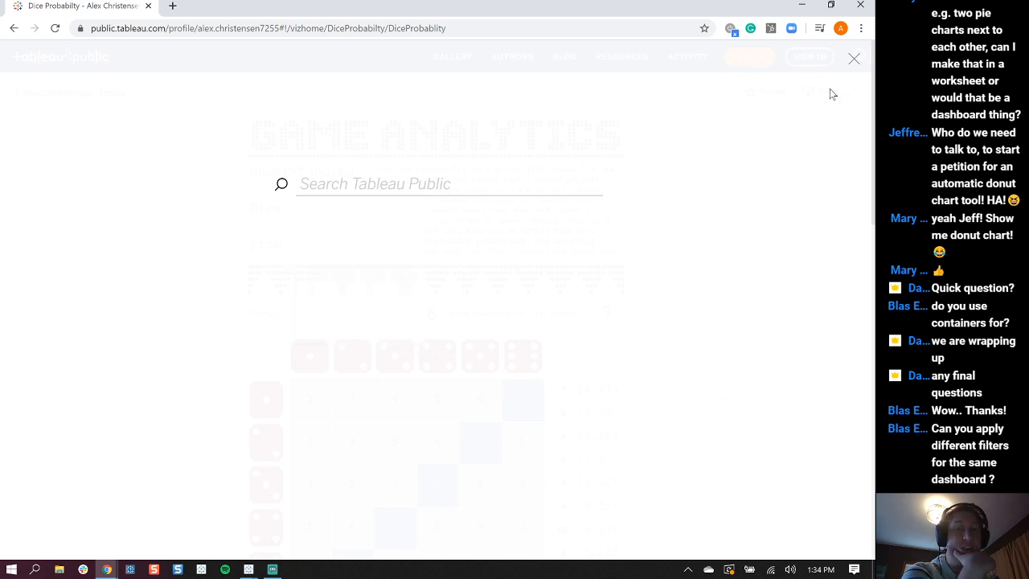
{"action": "left_click", "coordinate": [555, 185]}
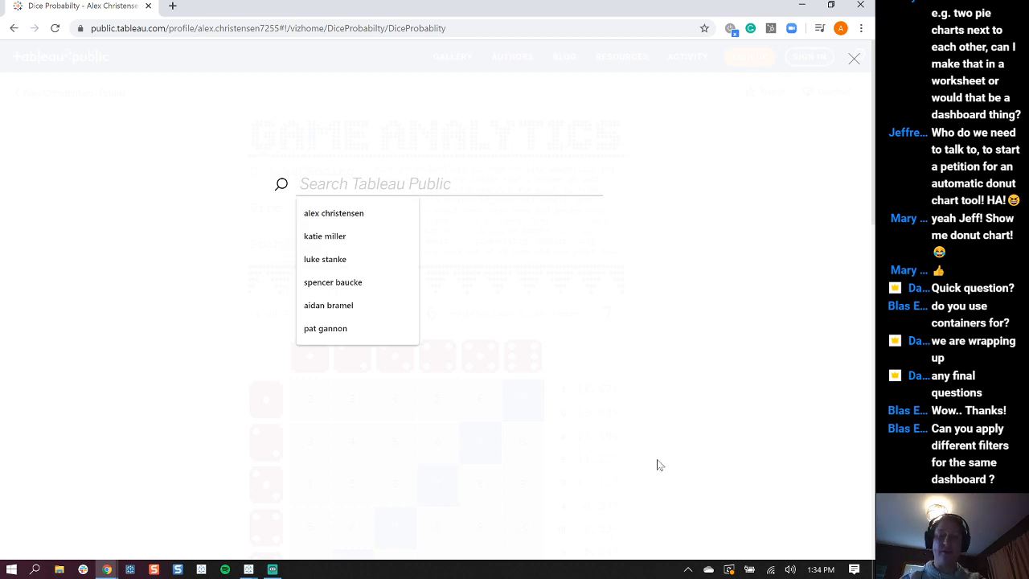
{"action": "type", "text": "luke"}
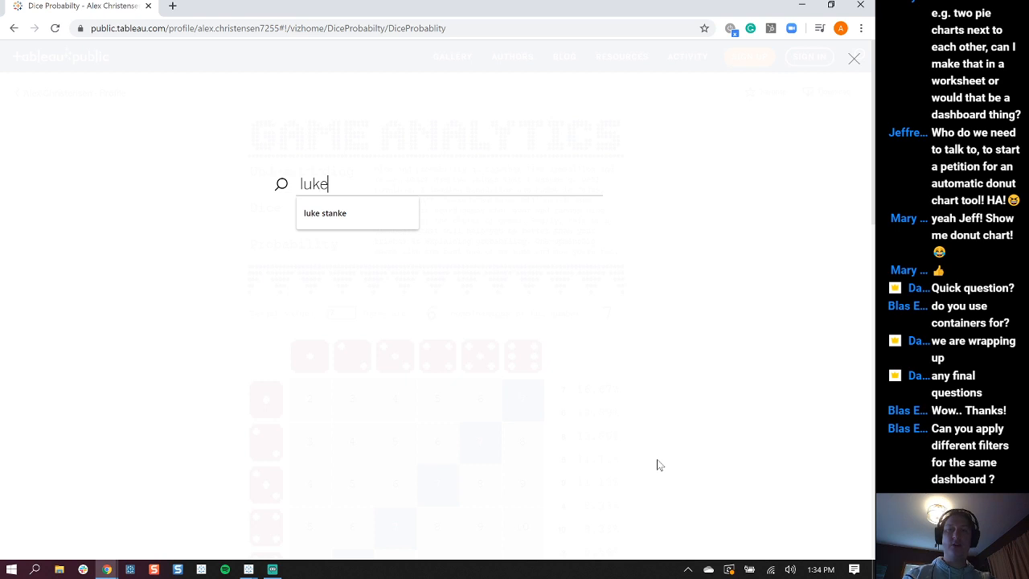
{"action": "left_click", "coordinate": [332, 218]}
{"action": "key", "text": "Return"}
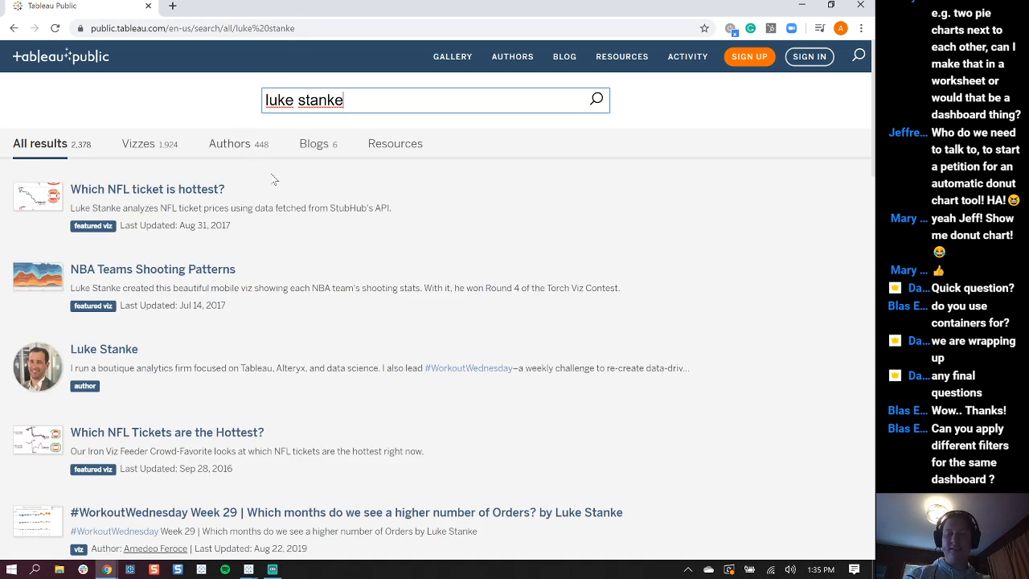
{"action": "left_click", "coordinate": [122, 358]}
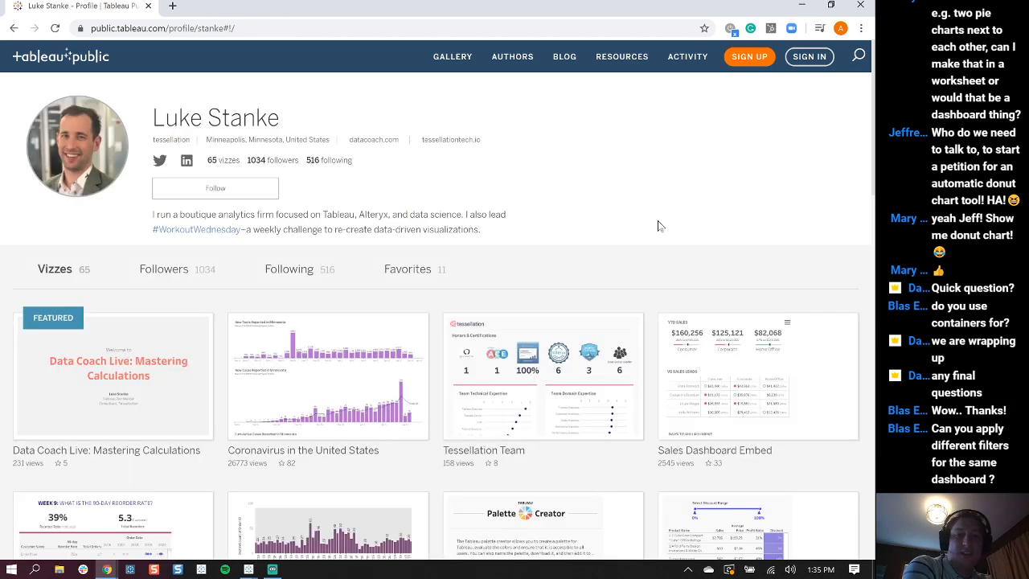
{"action": "scroll", "coordinate": [529, 354], "scroll_direction": "down", "scroll_amount": 20}
{"action": "scroll", "coordinate": [529, 378], "scroll_direction": "up", "scroll_amount": 20}
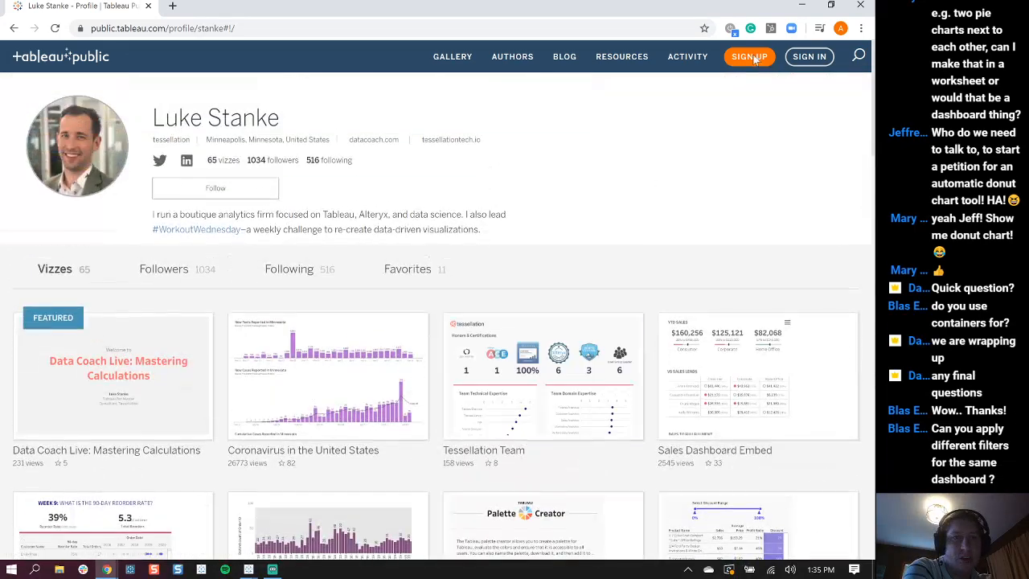
Search Tableau Public for another author by full name using the saved suggestion and open the author's profile
{"action": "left_click", "coordinate": [858, 56]}
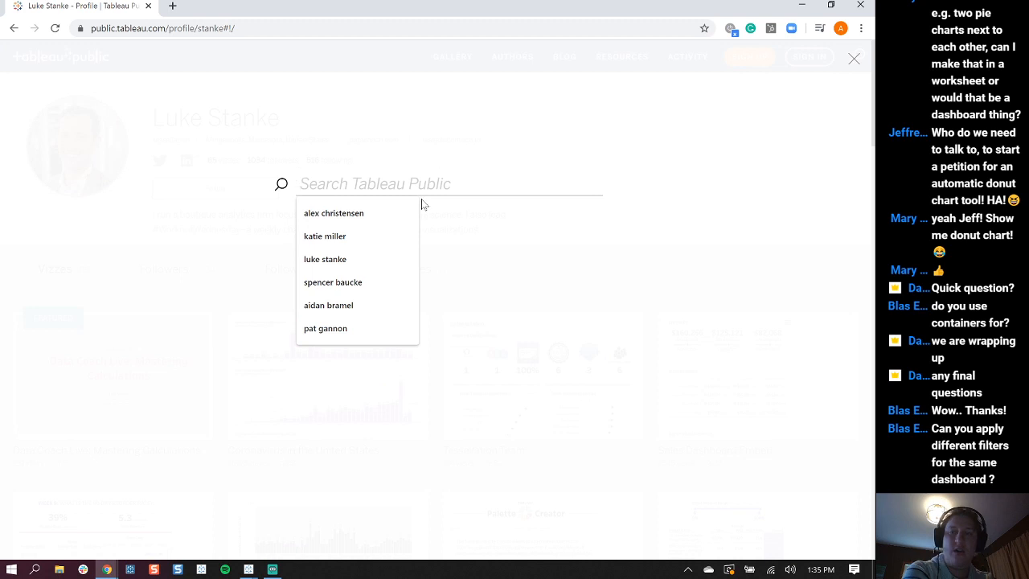
{"action": "type", "text": "sp"}
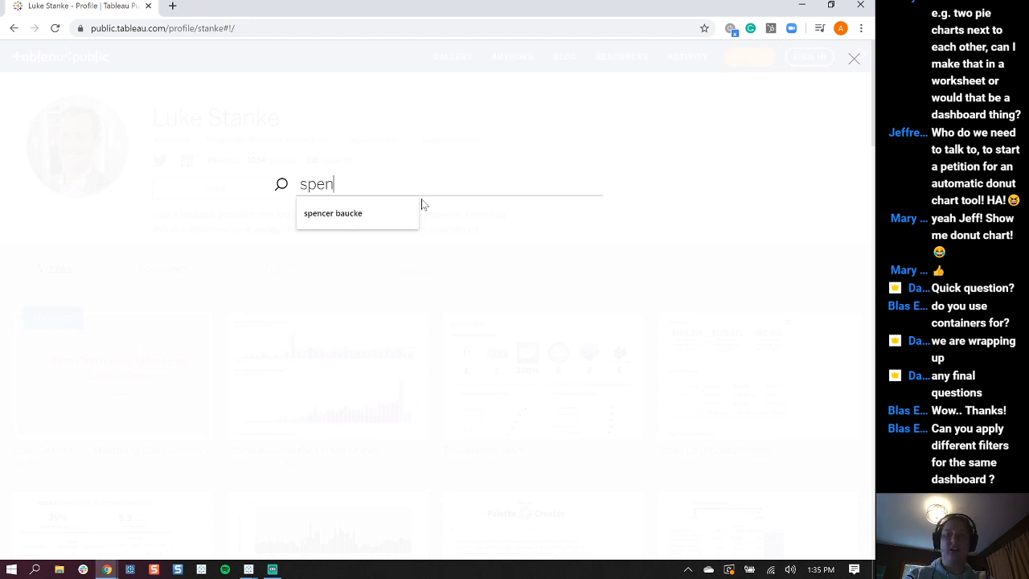
{"action": "type", "text": "en"}
{"action": "key", "text": "Down"}
{"action": "key", "text": "Return"}
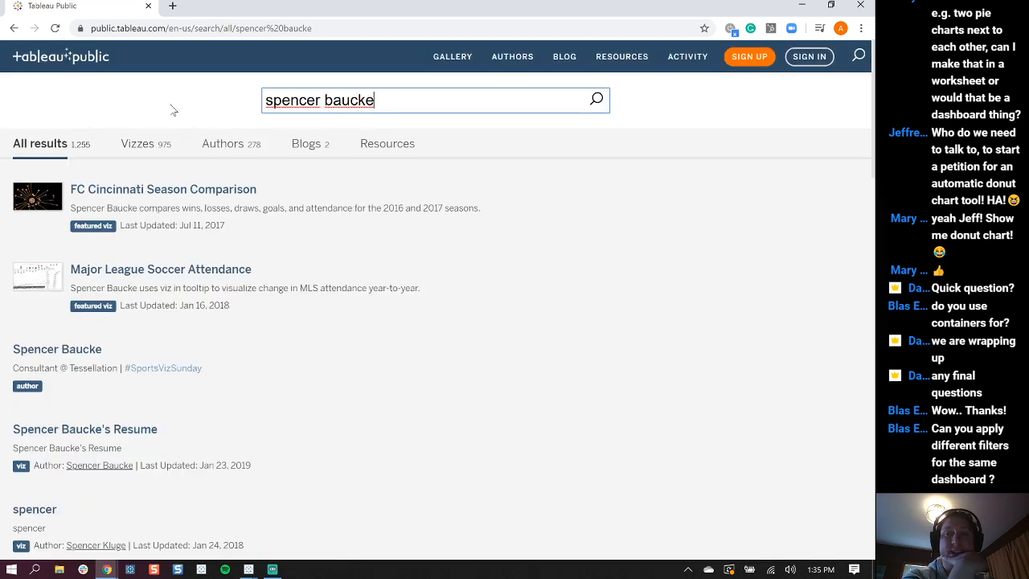
{"action": "left_click", "coordinate": [115, 348]}
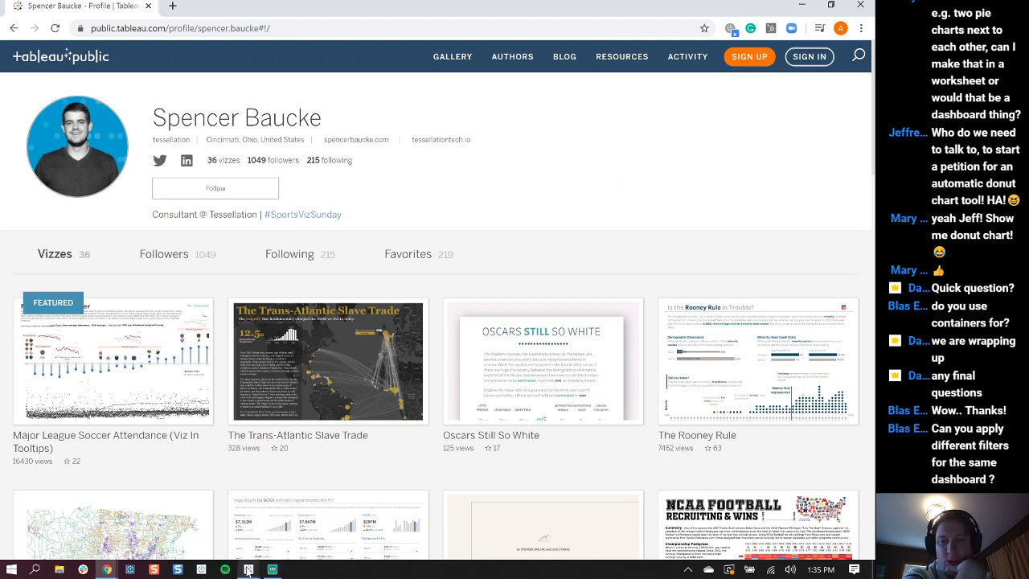
Switch to the Book2 workbook in Tableau and open the Map worksheet from Dashboard 4
{"action": "mouse_move", "coordinate": [248, 569]}
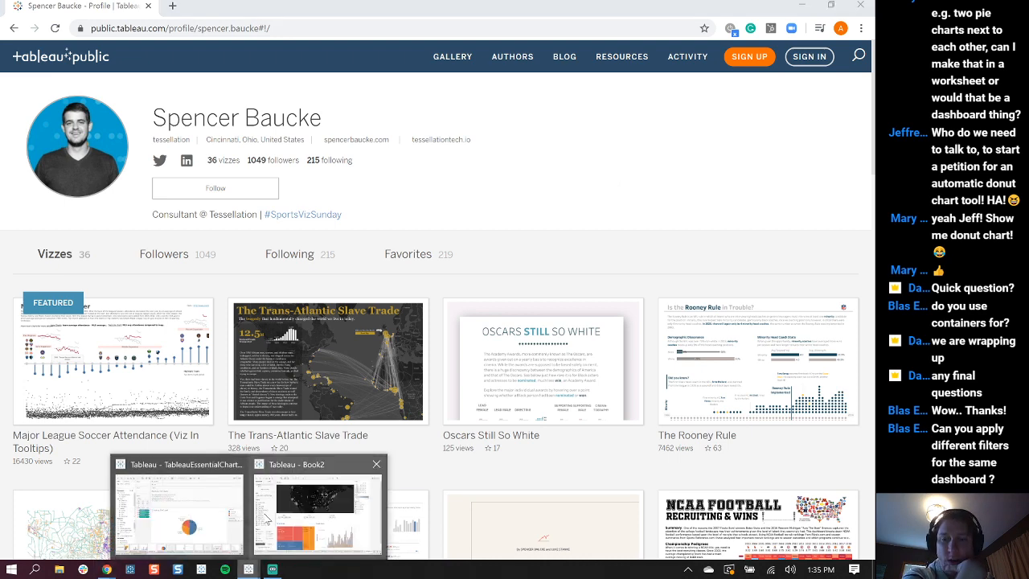
{"action": "left_click", "coordinate": [359, 524]}
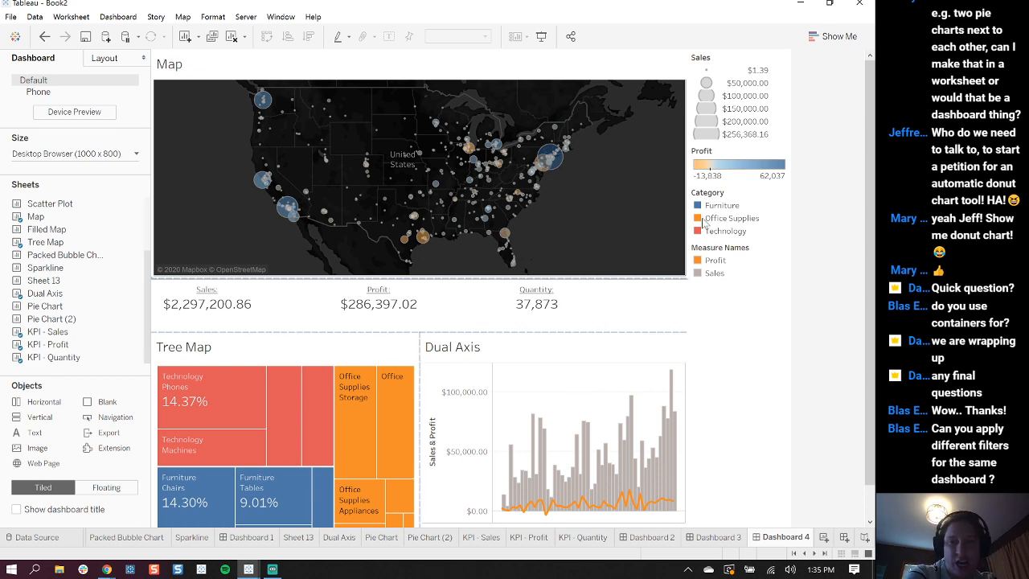
{"action": "left_click", "coordinate": [636, 70]}
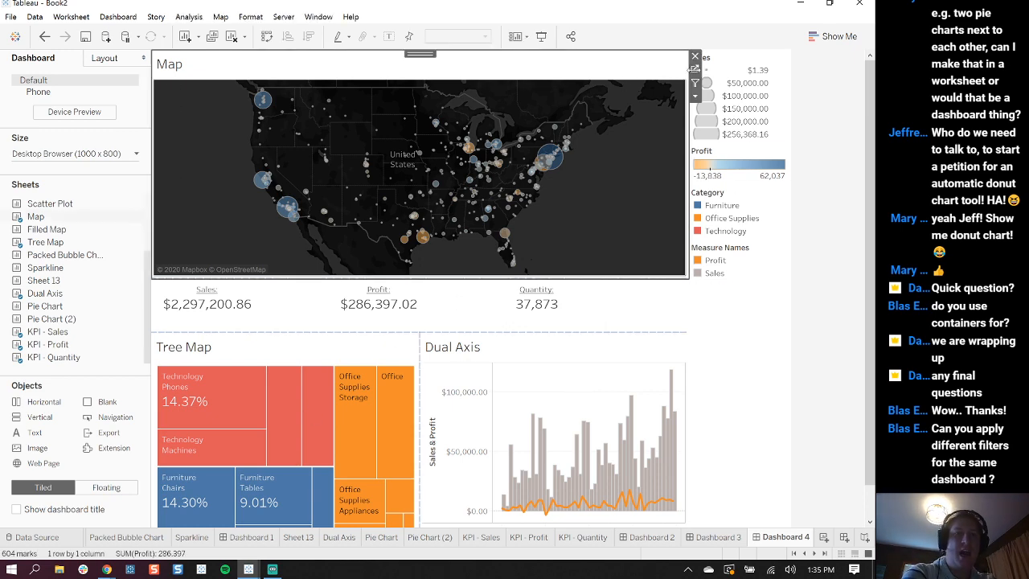
{"action": "left_click", "coordinate": [694, 69]}
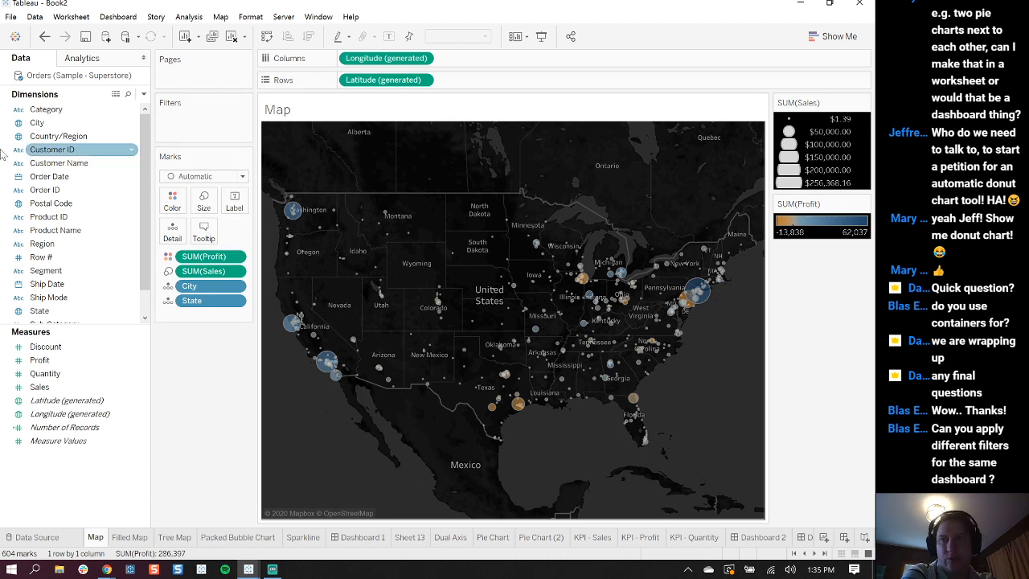
Add a Region filter to the Map worksheet and show it as a single-value dropdown set to (All)
{"action": "left_click_drag", "start_coordinate": [40, 245], "coordinate": [193, 124]}
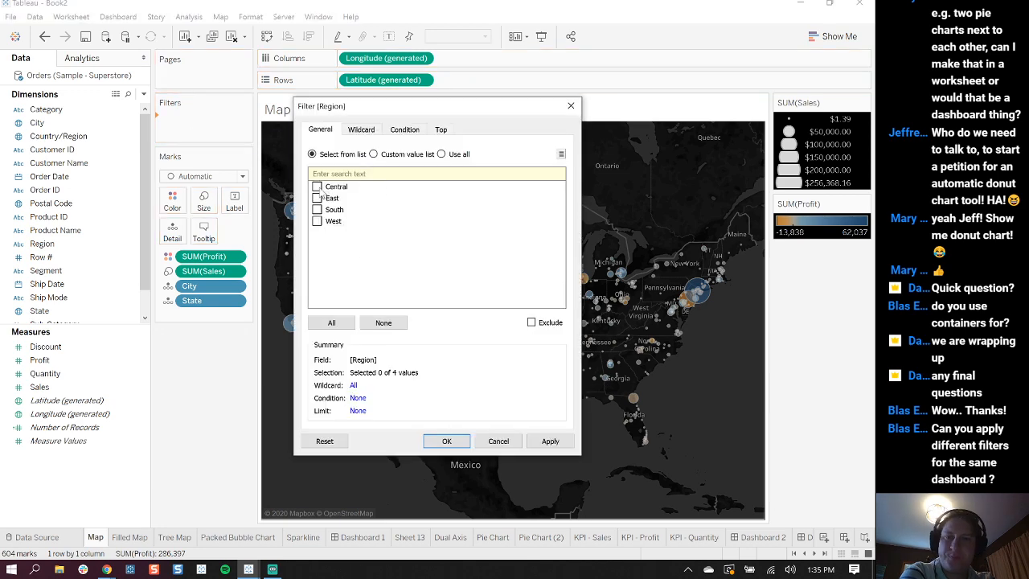
{"action": "left_click", "coordinate": [446, 440]}
{"action": "right_click", "coordinate": [223, 126]}
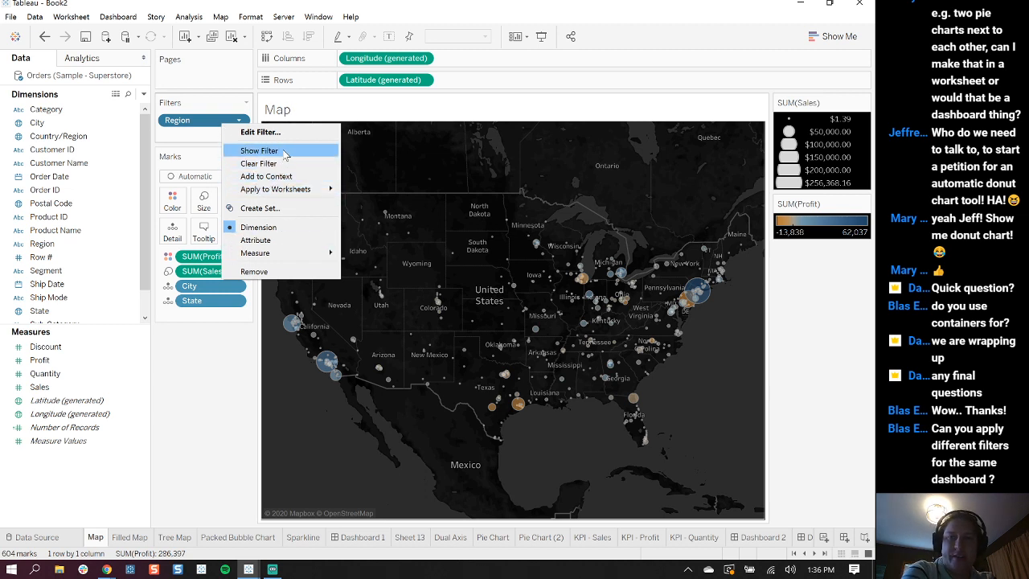
{"action": "left_click", "coordinate": [285, 152]}
{"action": "left_click", "coordinate": [864, 103]}
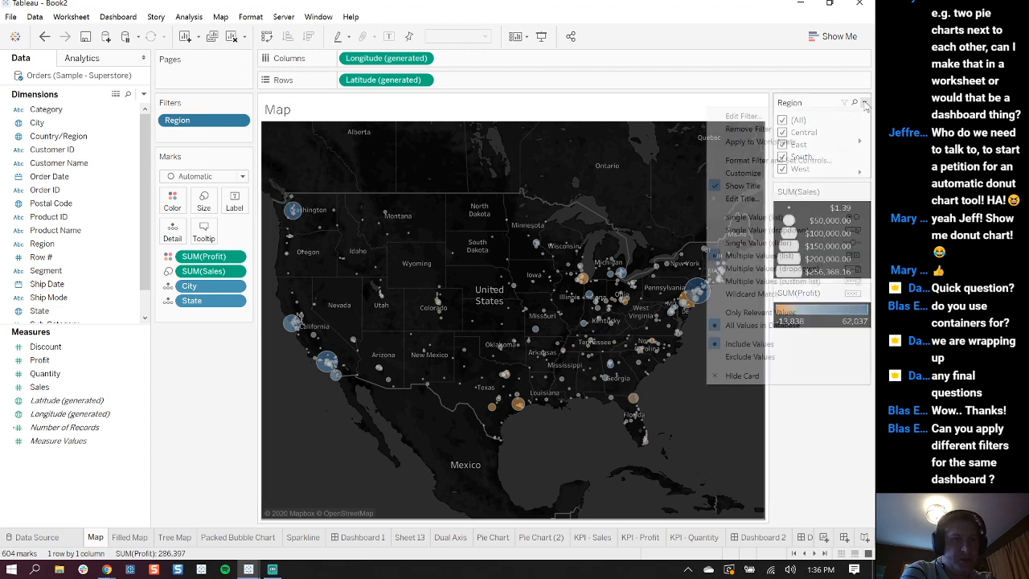
{"action": "left_click", "coordinate": [801, 231]}
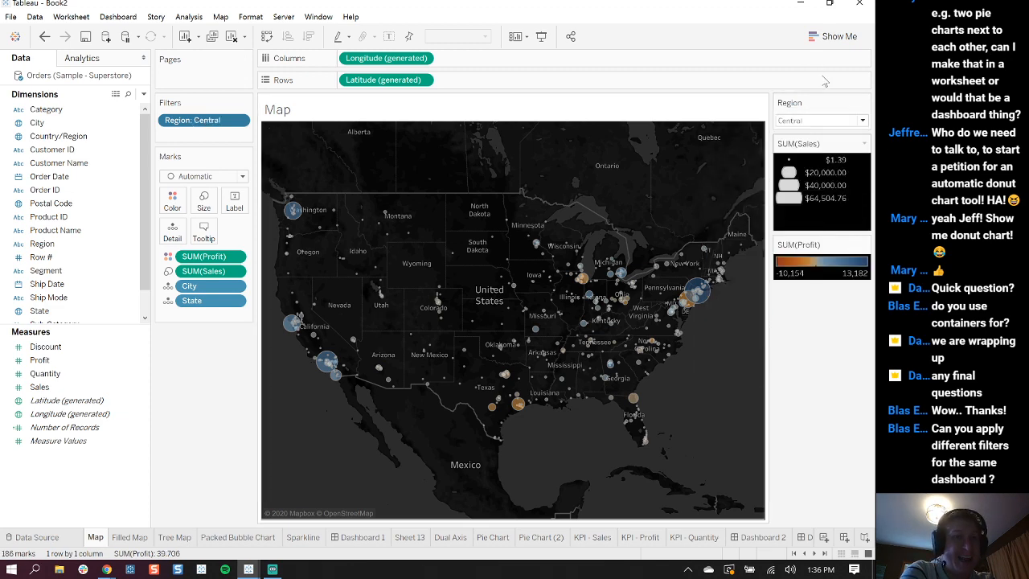
{"action": "left_click", "coordinate": [827, 121]}
{"action": "left_click", "coordinate": [823, 141]}
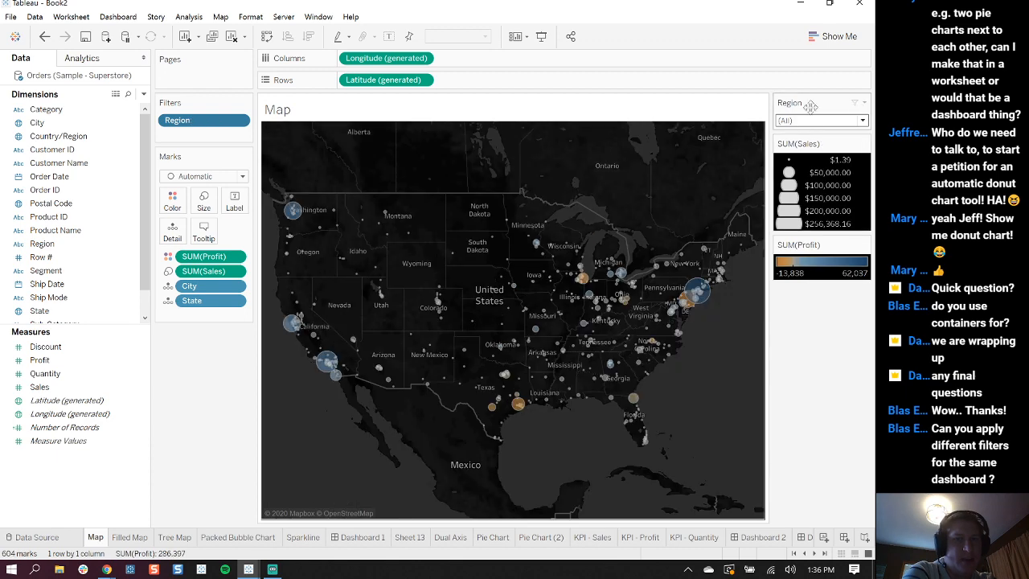
Test the Map worksheet's Region filter with Central, East, South and West, and return it to (All)
{"action": "left_click", "coordinate": [861, 122]}
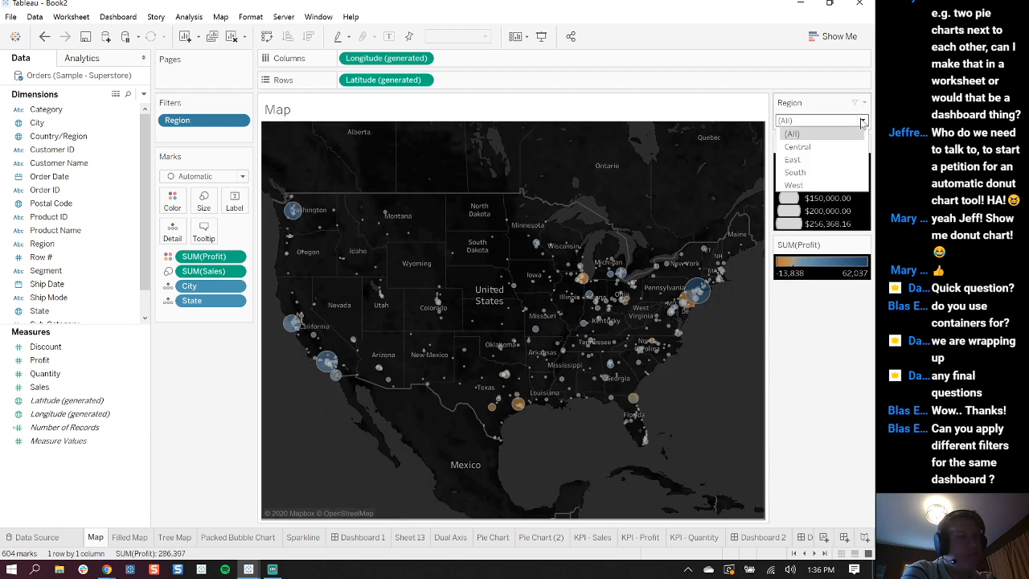
{"action": "left_click", "coordinate": [807, 142]}
{"action": "left_click", "coordinate": [806, 120]}
{"action": "left_click", "coordinate": [806, 156]}
{"action": "left_click", "coordinate": [805, 121]}
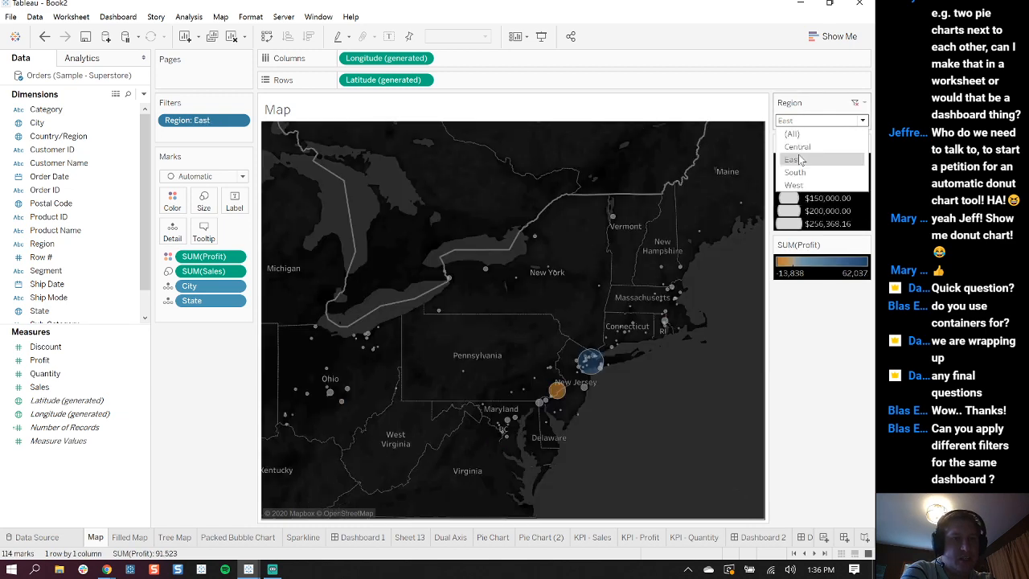
{"action": "left_click", "coordinate": [806, 170]}
{"action": "left_click", "coordinate": [808, 122]}
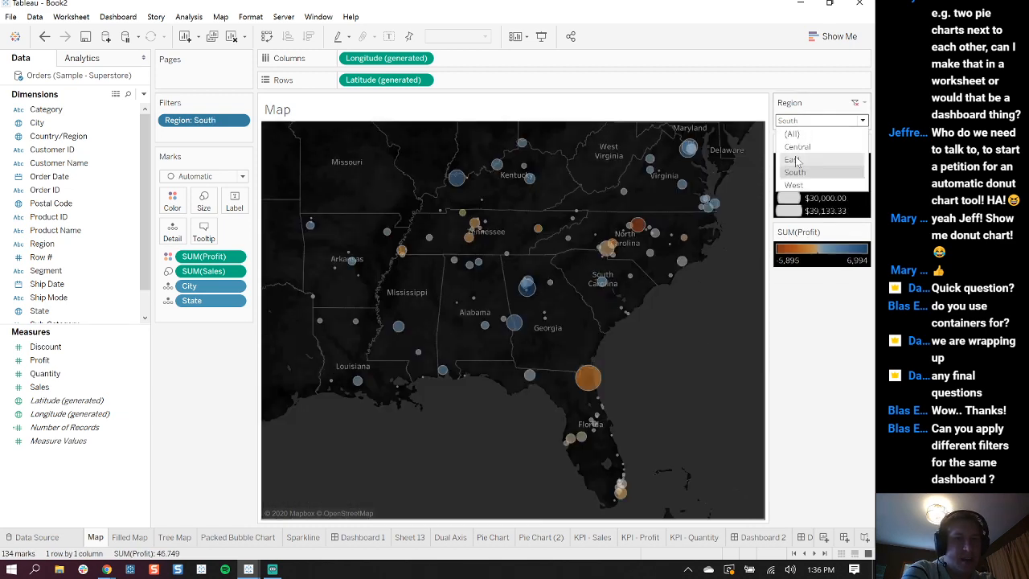
{"action": "left_click", "coordinate": [806, 185]}
{"action": "left_click", "coordinate": [805, 121]}
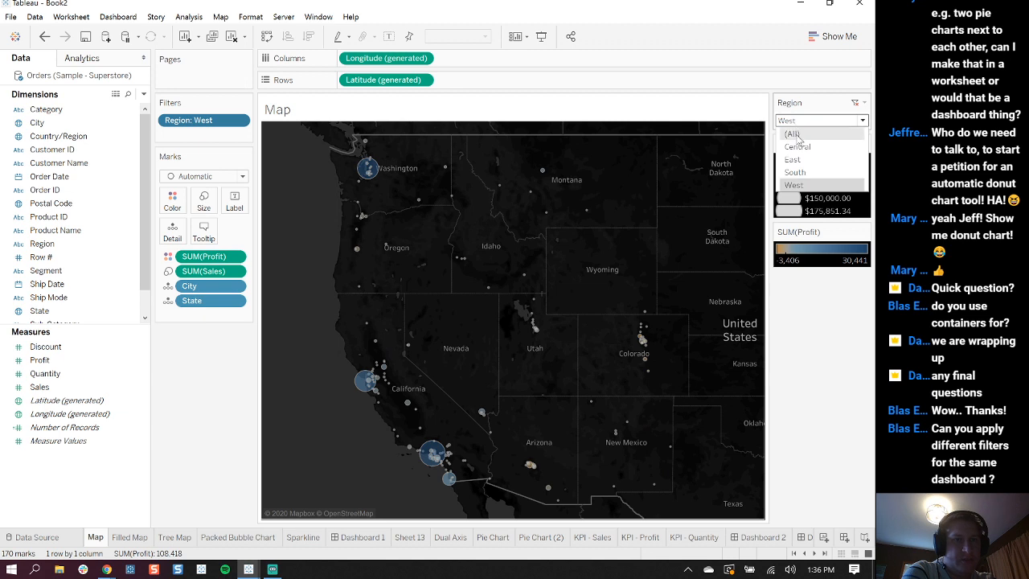
{"action": "left_click", "coordinate": [804, 127]}
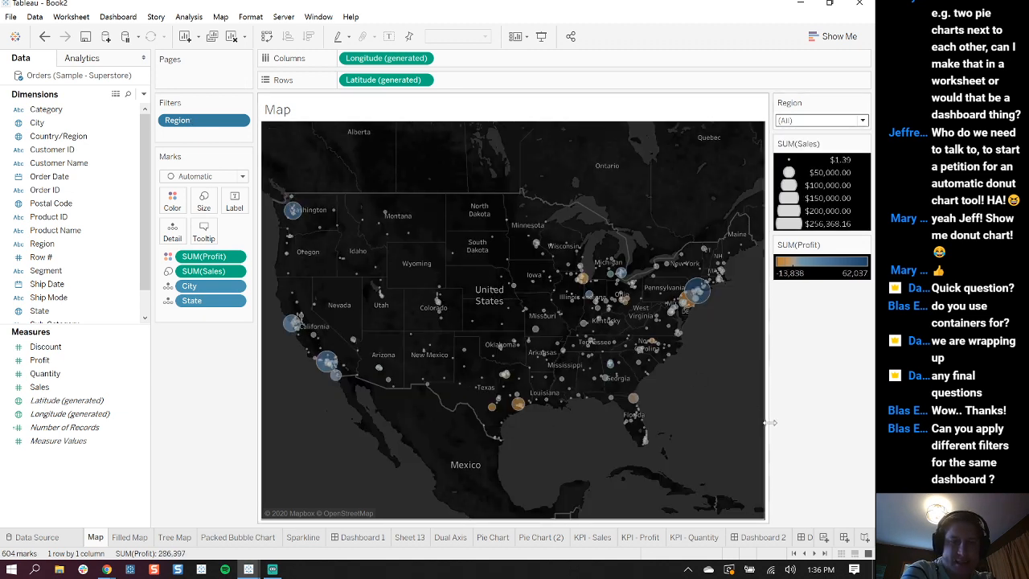
Return to Dashboard 4, also looking at Dashboard 3 and Dashboard 2
{"action": "left_click", "coordinate": [820, 554]}
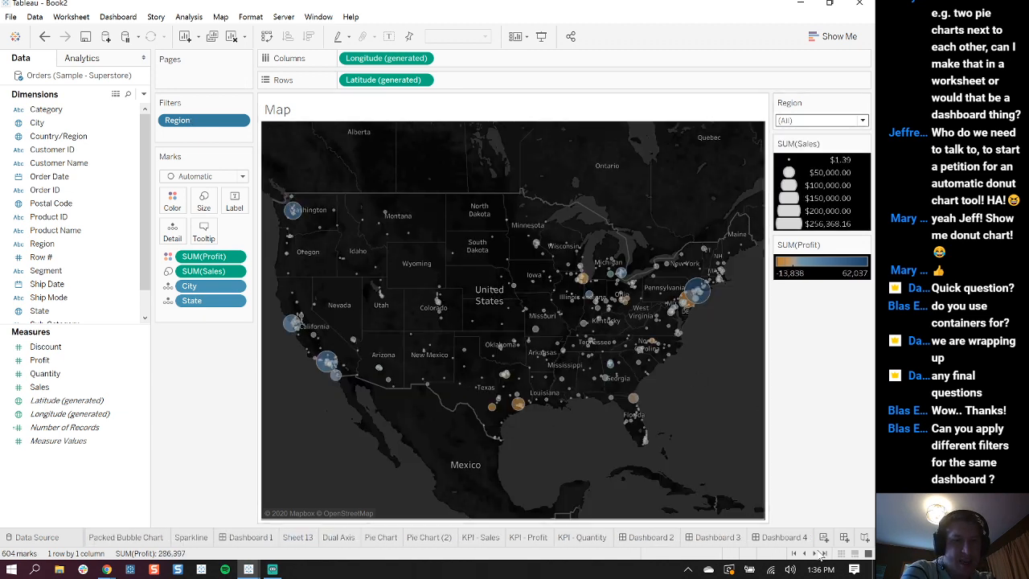
{"action": "left_click", "coordinate": [783, 537]}
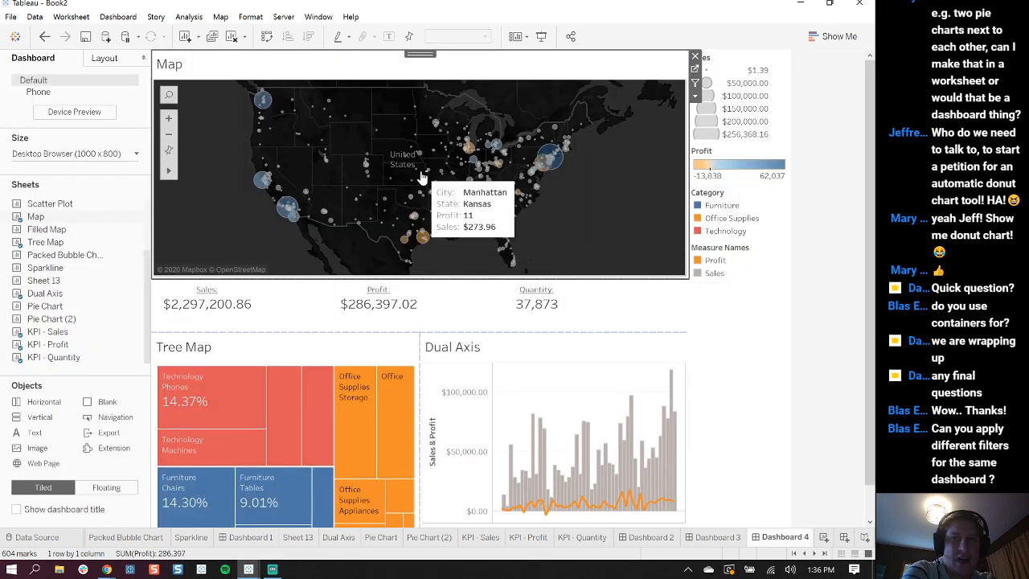
{"action": "left_click", "coordinate": [723, 538]}
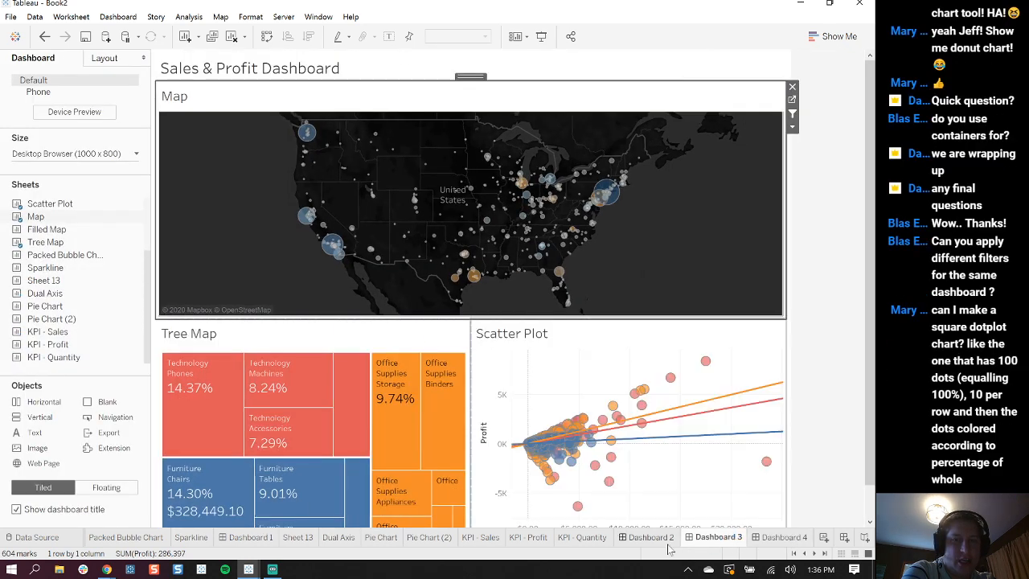
{"action": "left_click", "coordinate": [651, 537]}
{"action": "left_click", "coordinate": [779, 537]}
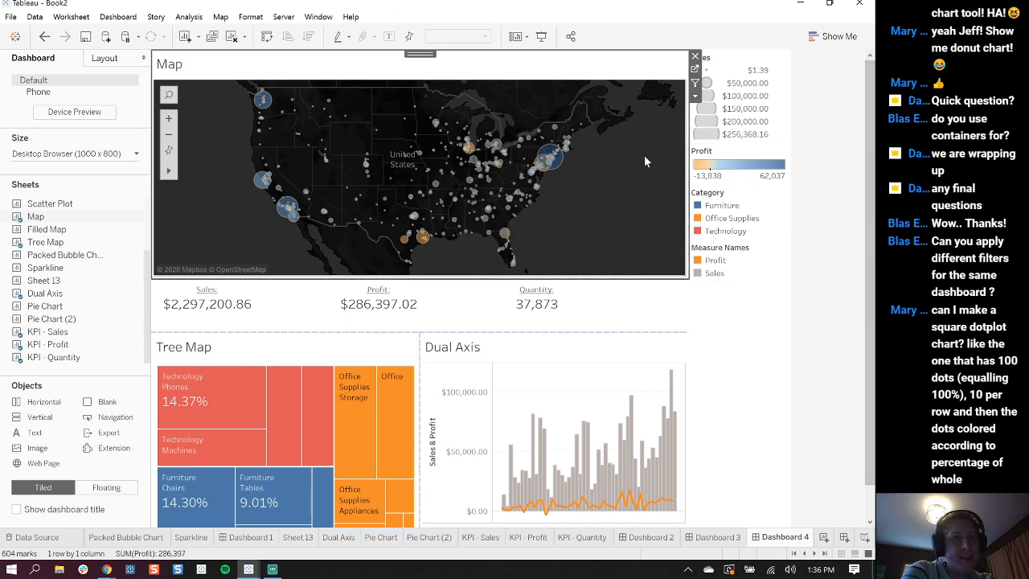
Show the Map's Region filter on Dashboard 4 as a single-value dropdown
{"action": "left_click", "coordinate": [695, 98]}
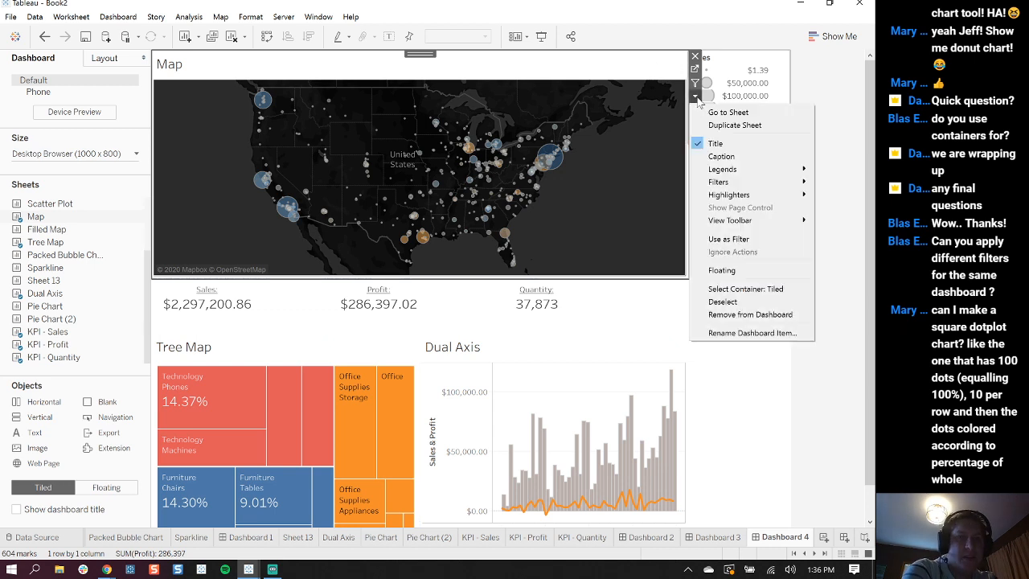
{"action": "mouse_move", "coordinate": [735, 183]}
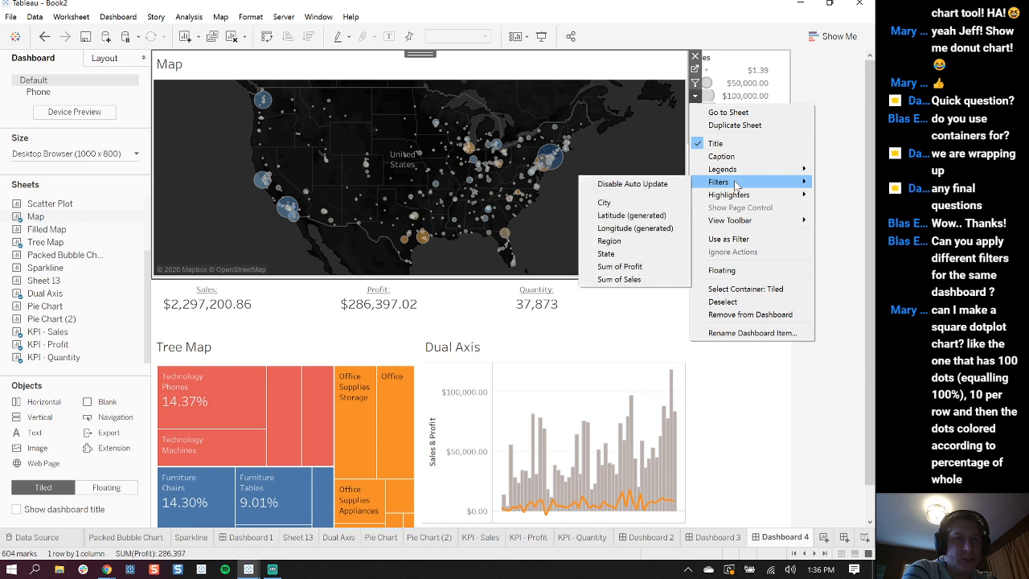
{"action": "left_click", "coordinate": [635, 241]}
{"action": "left_click", "coordinate": [778, 352]}
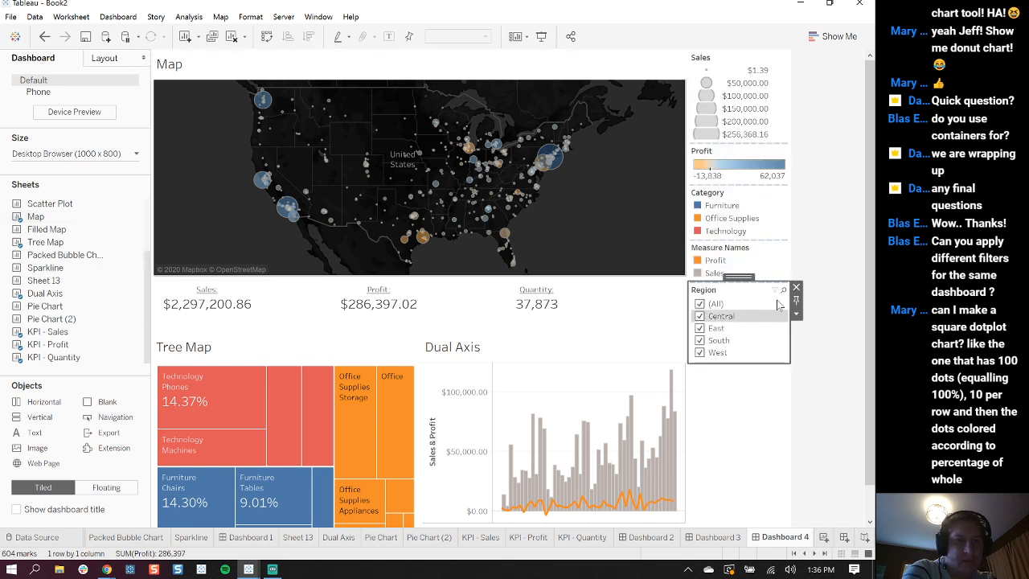
{"action": "right_click", "coordinate": [776, 352]}
{"action": "left_click", "coordinate": [776, 336]}
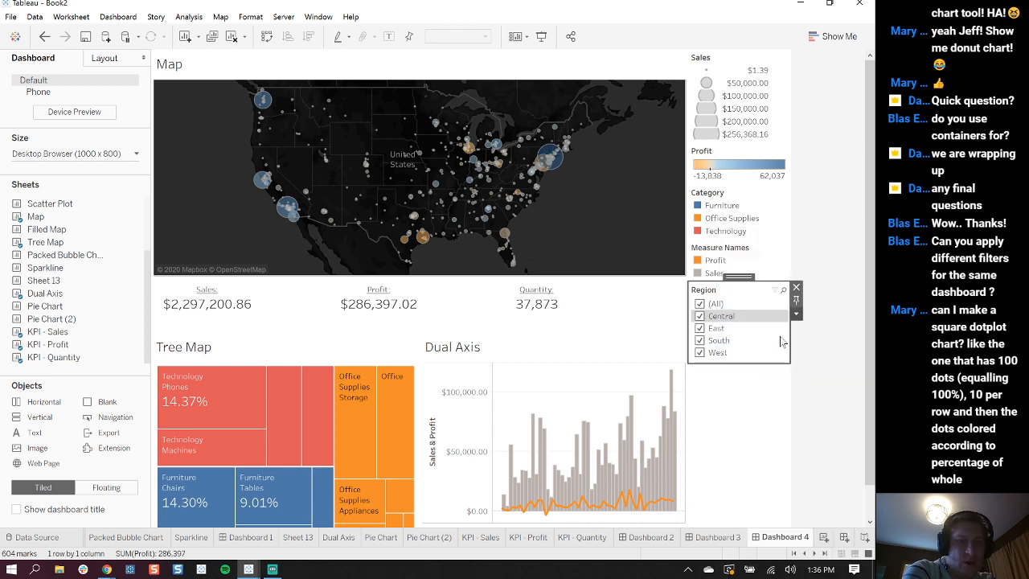
Remove the Measure Names, Category, Profit and Sales legends from Dashboard 4
{"action": "left_click", "coordinate": [763, 269]}
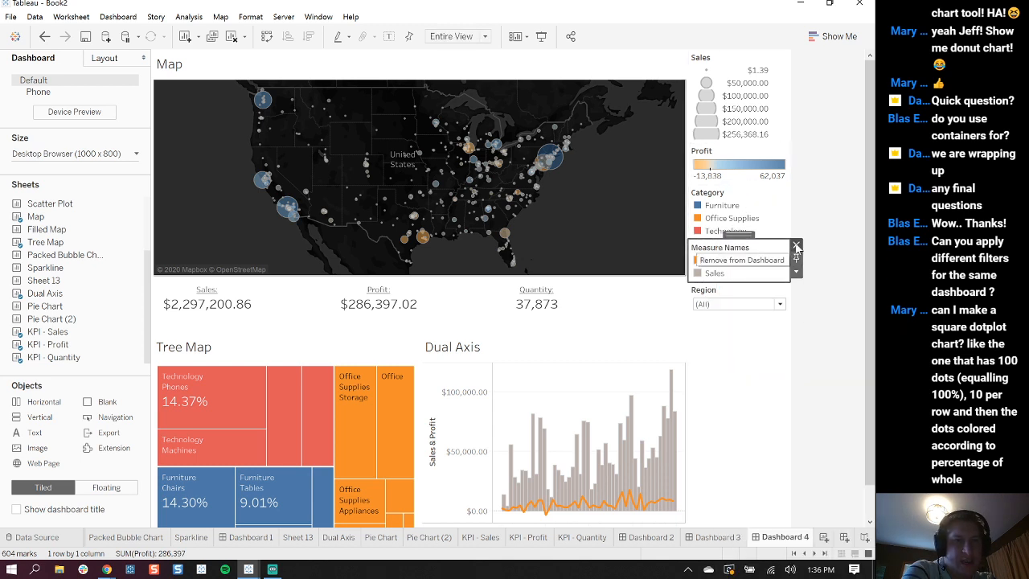
{"action": "left_click", "coordinate": [796, 245]}
{"action": "left_click", "coordinate": [779, 201]}
{"action": "left_click", "coordinate": [795, 191]}
{"action": "left_click", "coordinate": [780, 157]}
{"action": "left_click", "coordinate": [795, 150]}
{"action": "left_click", "coordinate": [782, 60]}
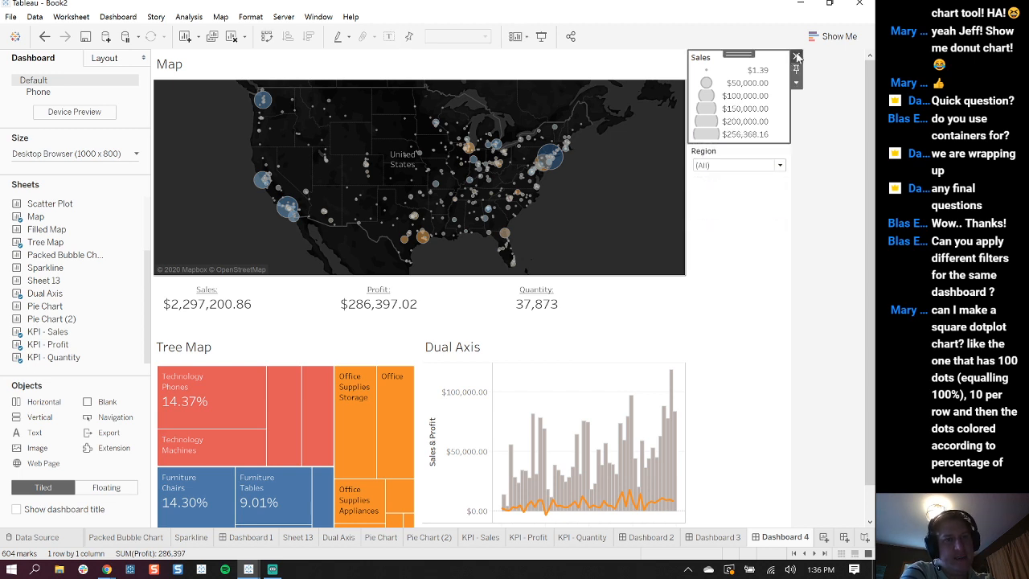
{"action": "left_click", "coordinate": [795, 57]}
Test the dashboard's Region filter with Central, East, South and West, and set it back to (All)
{"action": "left_click", "coordinate": [779, 72]}
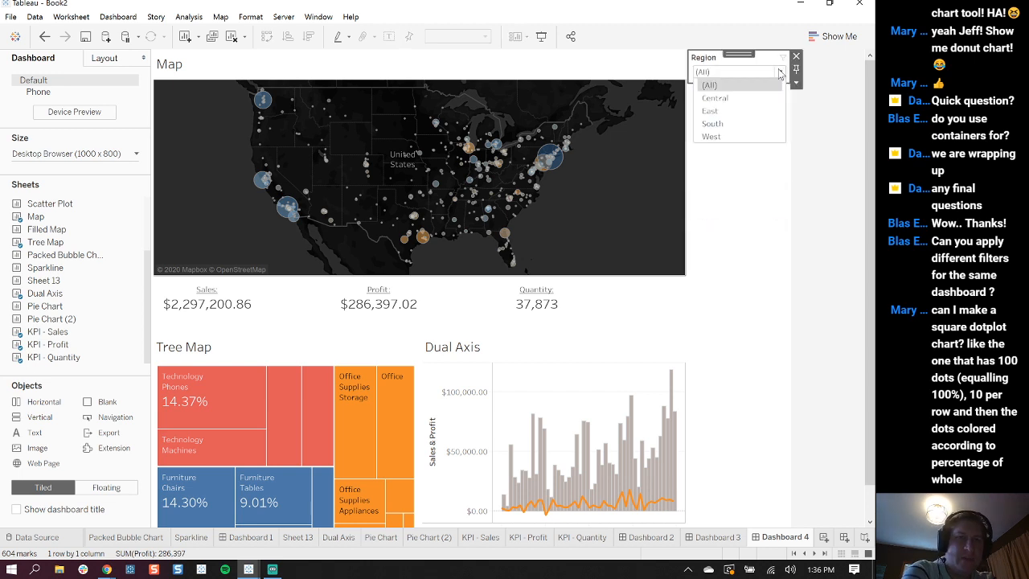
{"action": "left_click", "coordinate": [715, 97]}
{"action": "left_click", "coordinate": [737, 70]}
{"action": "left_click", "coordinate": [733, 111]}
{"action": "left_click", "coordinate": [747, 72]}
{"action": "left_click", "coordinate": [739, 122]}
{"action": "left_click", "coordinate": [749, 73]}
{"action": "left_click", "coordinate": [726, 134]}
{"action": "left_click", "coordinate": [735, 73]}
{"action": "left_click", "coordinate": [710, 85]}
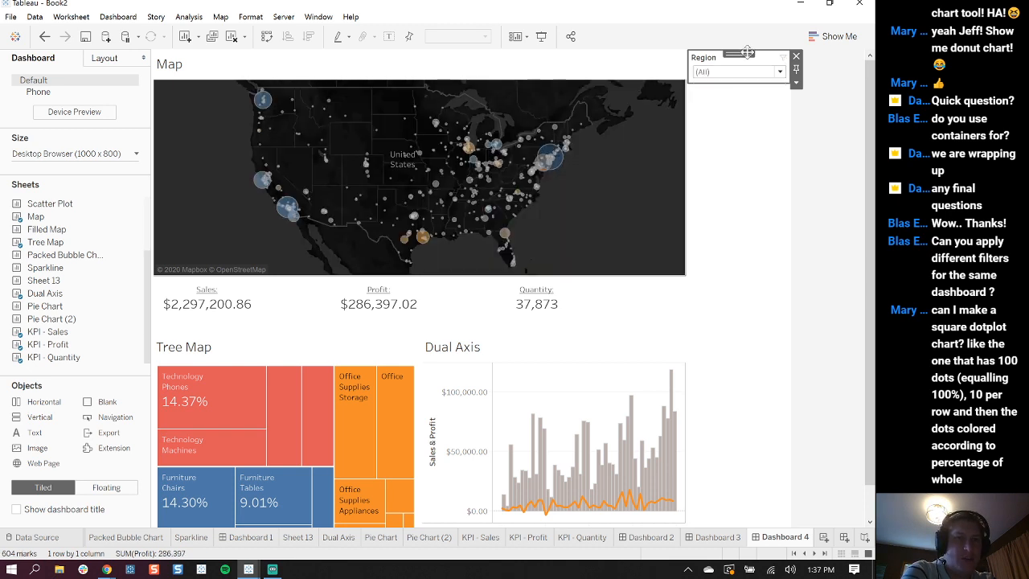
Apply the dashboard's Region filter to all worksheets using this data source
{"action": "left_click", "coordinate": [795, 83]}
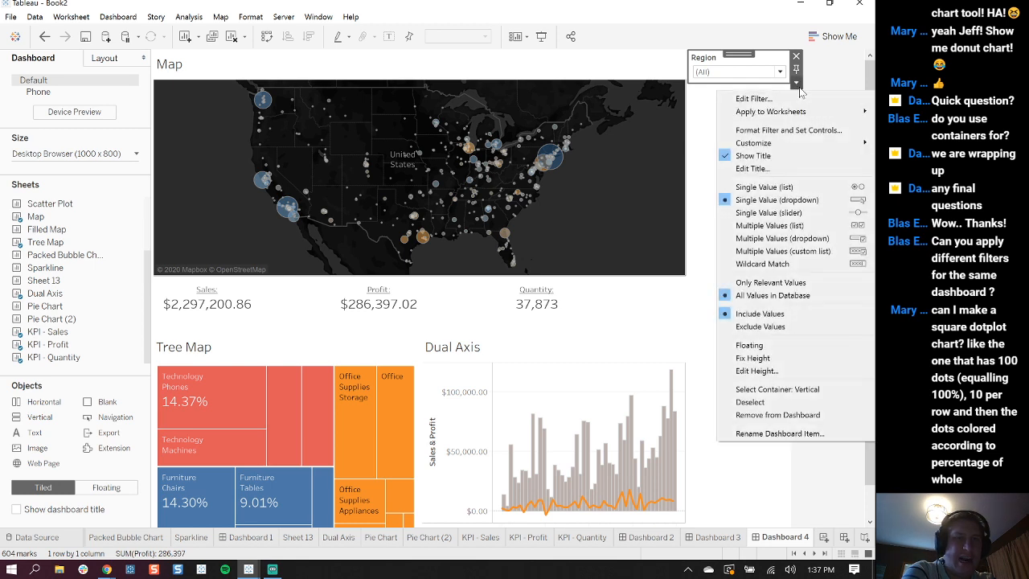
{"action": "mouse_move", "coordinate": [767, 116]}
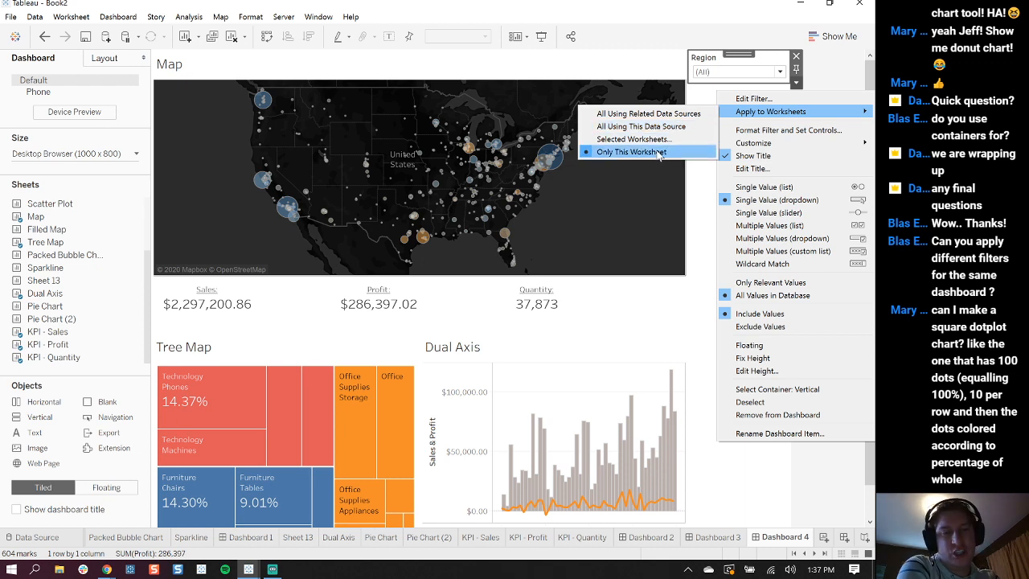
{"action": "left_click", "coordinate": [667, 127]}
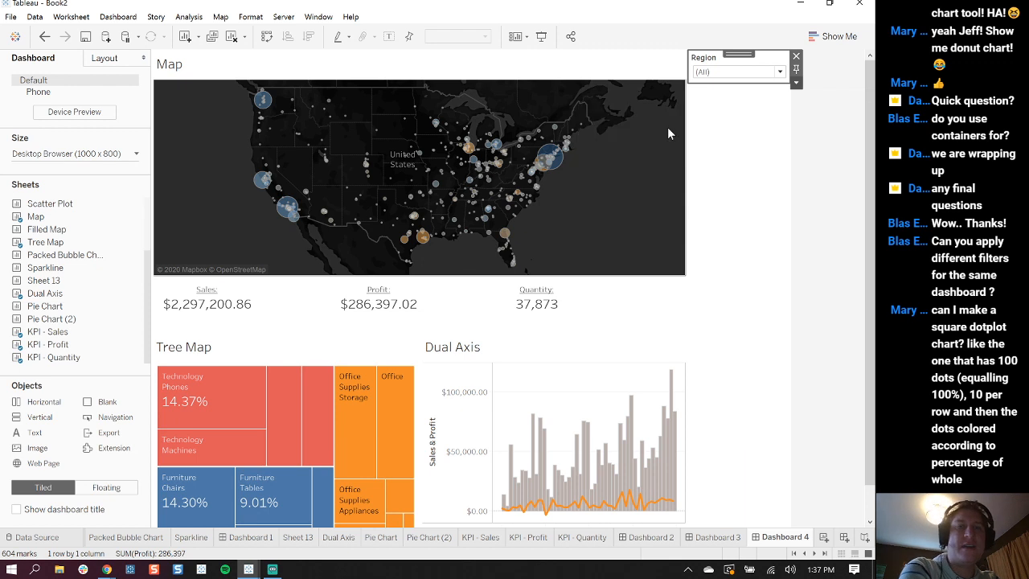
Check that the Region filter drives every chart and KPI by choosing Central, East, South and West, and reset it to (All)
{"action": "left_click", "coordinate": [779, 72]}
{"action": "left_click", "coordinate": [715, 98]}
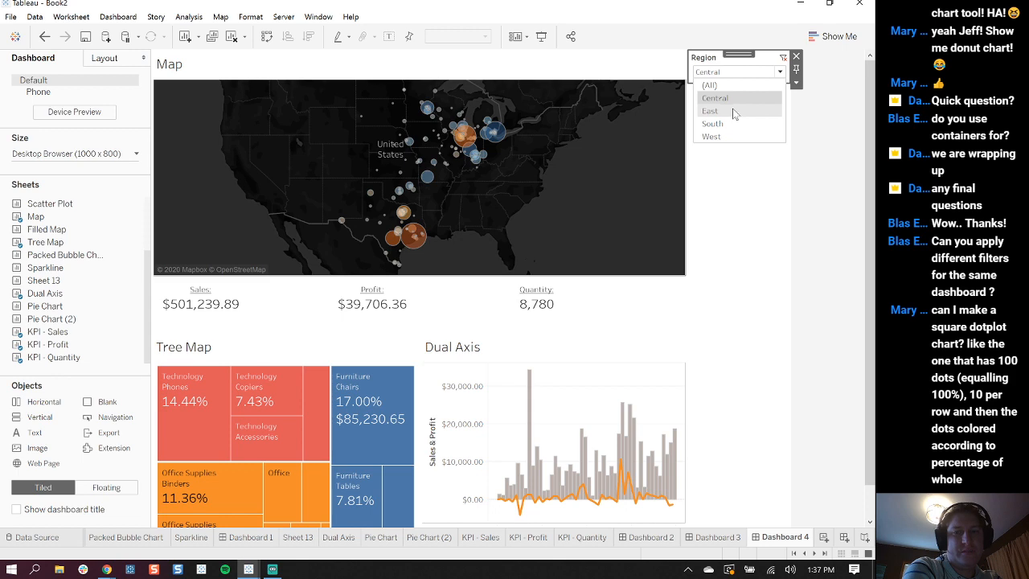
{"action": "left_click", "coordinate": [732, 111]}
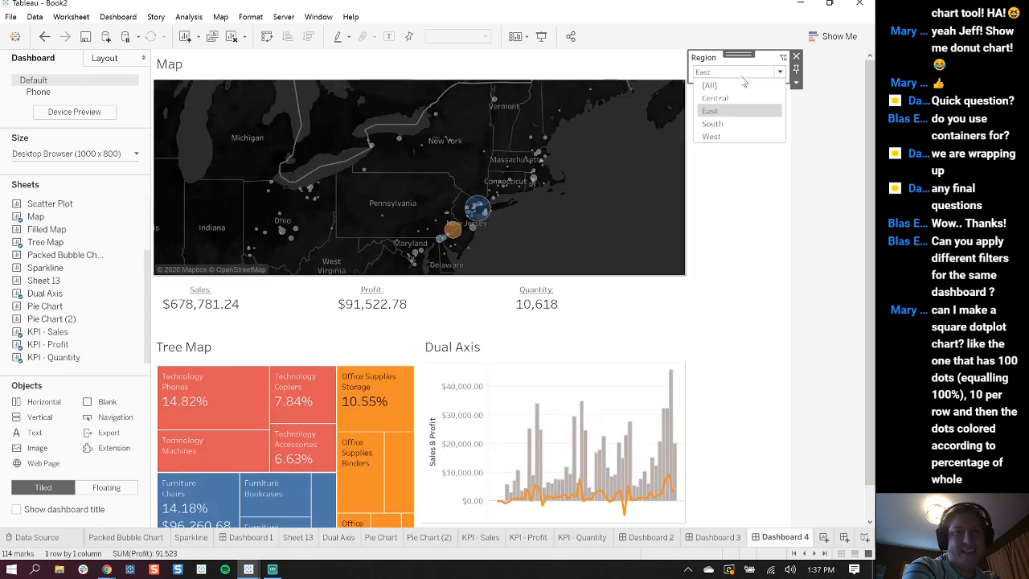
{"action": "left_click", "coordinate": [723, 122]}
{"action": "left_click", "coordinate": [723, 137]}
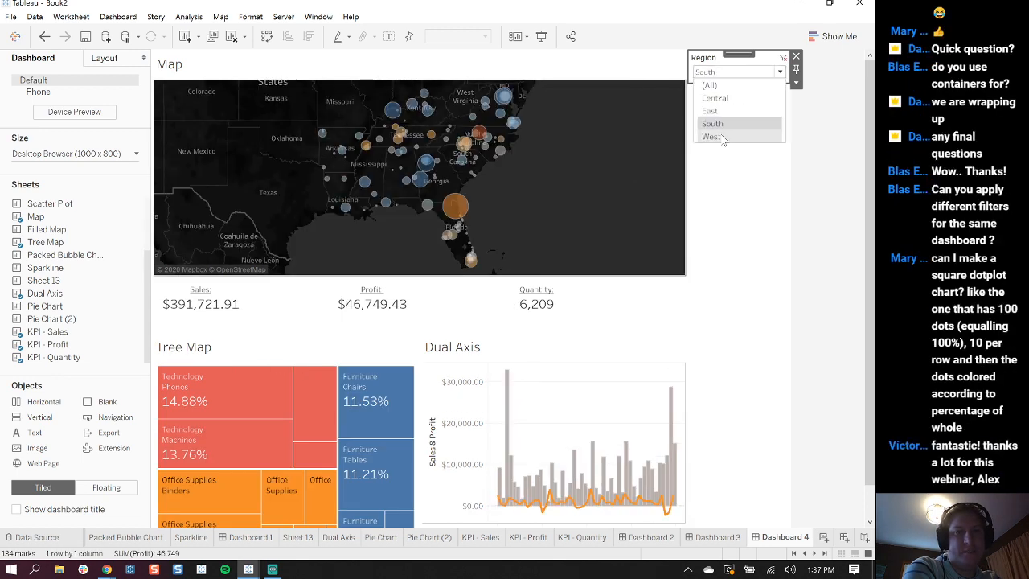
{"action": "left_click", "coordinate": [734, 73]}
{"action": "left_click", "coordinate": [711, 85]}
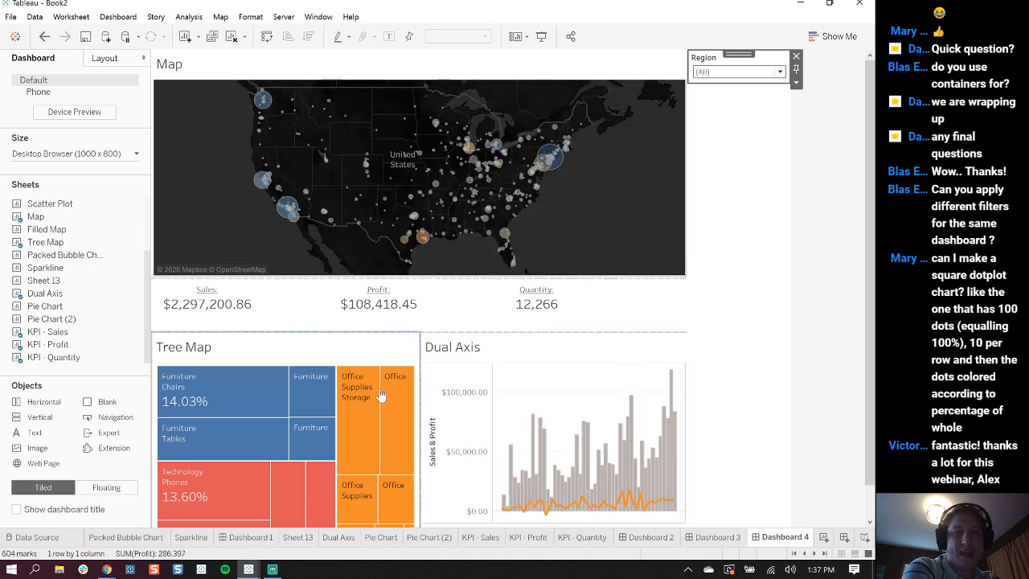
Go from the dashboard to the Tree Map worksheet to view its filters, and return to Dashboard 4
{"action": "left_click", "coordinate": [395, 345]}
{"action": "left_click", "coordinate": [423, 353]}
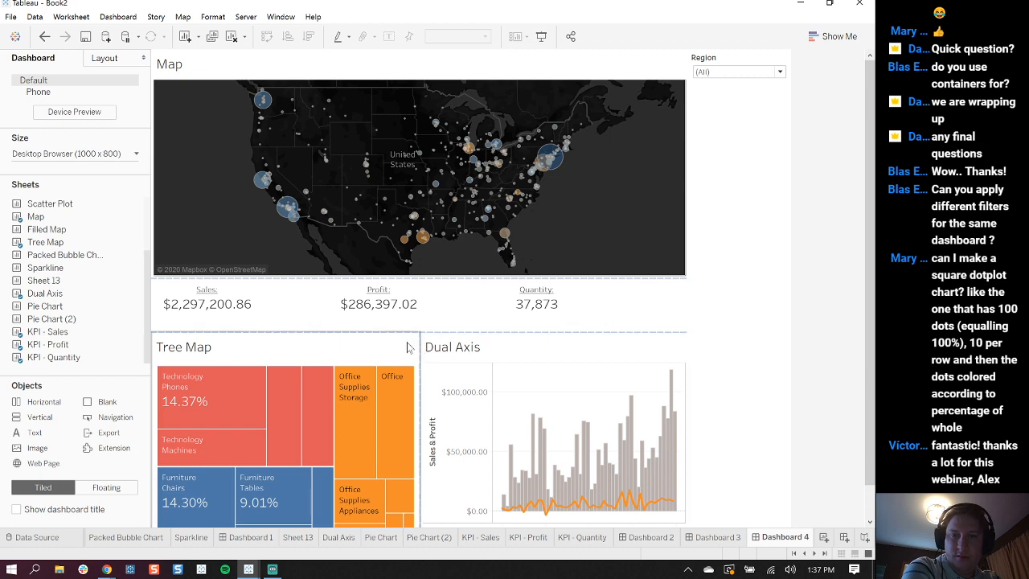
{"action": "left_click", "coordinate": [416, 351]}
{"action": "left_click", "coordinate": [424, 352]}
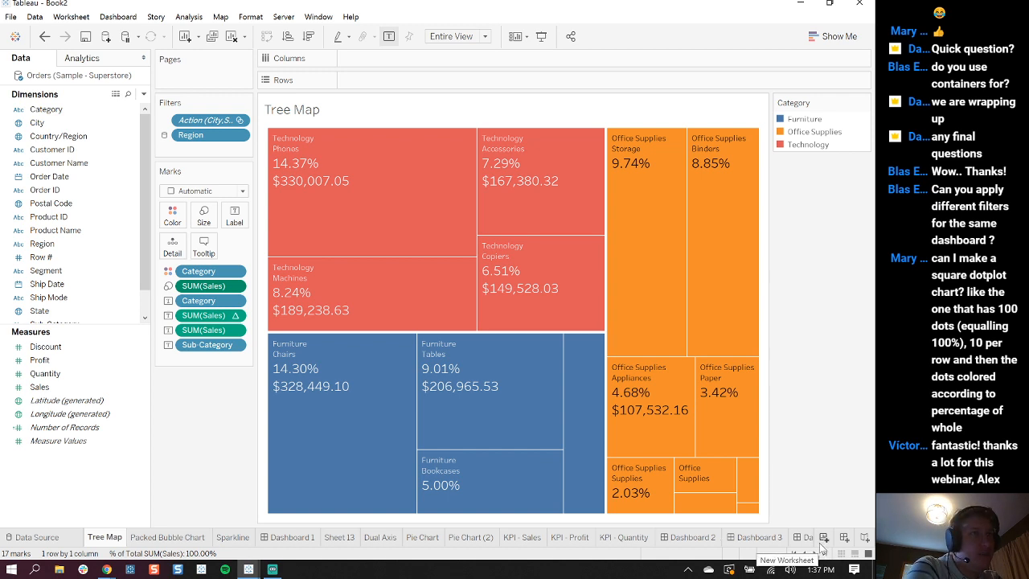
{"action": "mouse_move", "coordinate": [809, 543]}
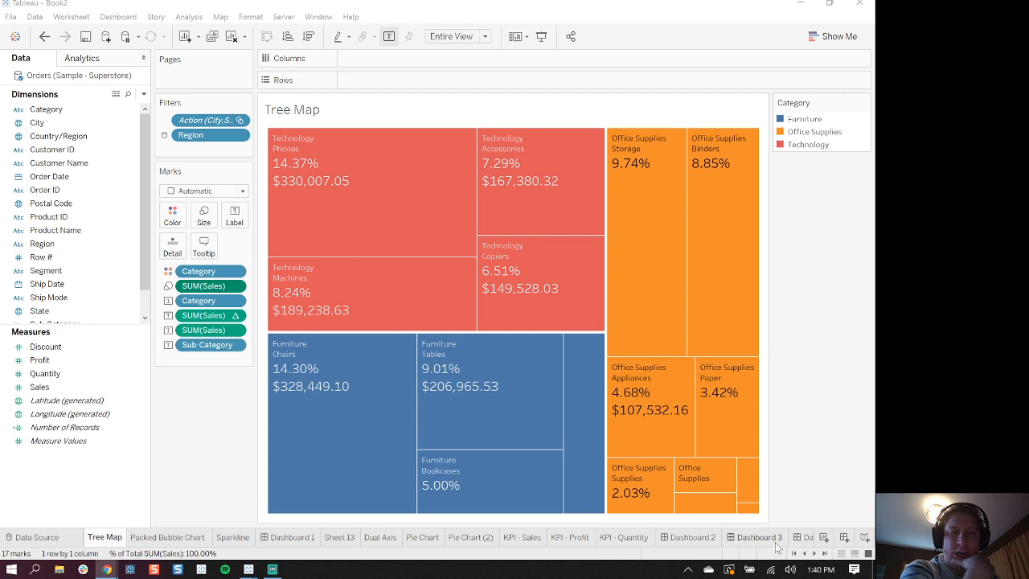
{"action": "left_click", "coordinate": [806, 537]}
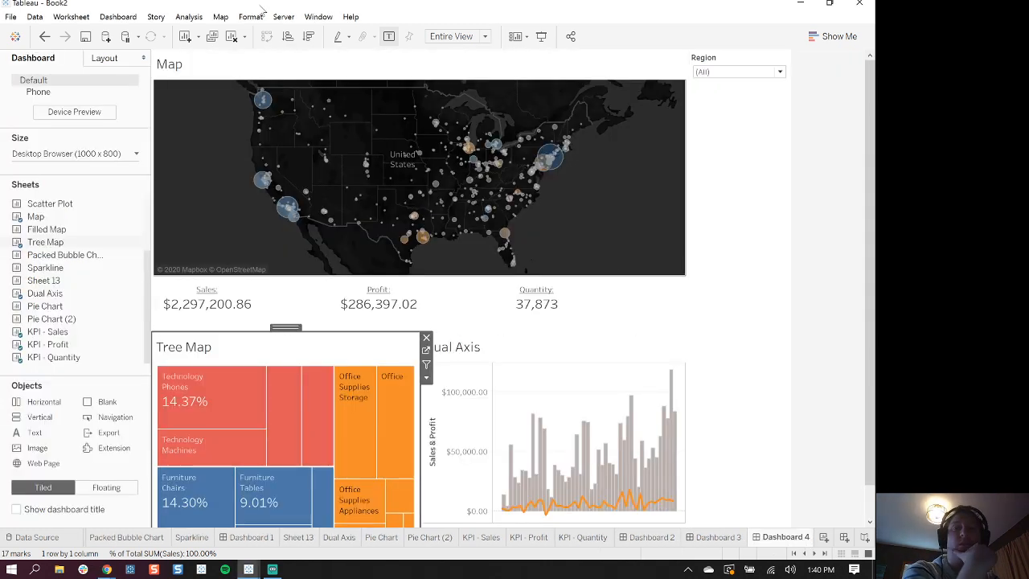
{"action": "left_click", "coordinate": [290, 21]}
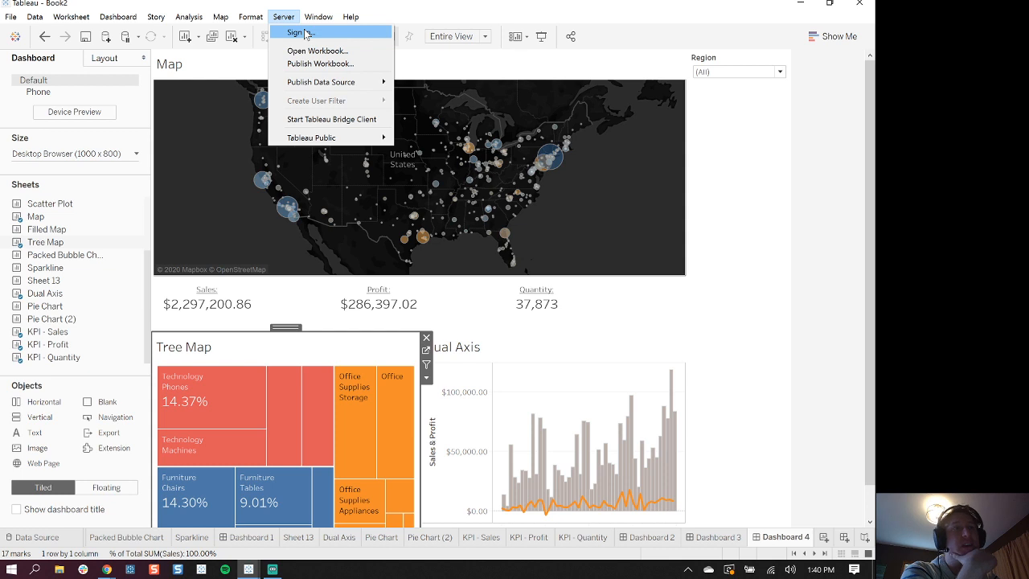
{"action": "left_click", "coordinate": [305, 22]}
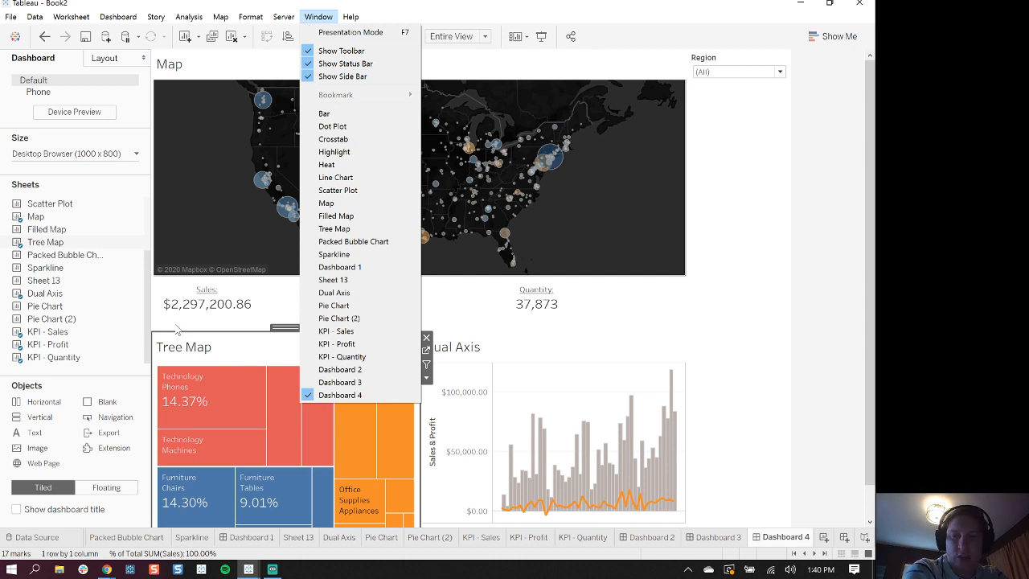
Switch to the author's Tableau Public profile in Chrome and examine the viz The Trans-Atlantic Slave Trade
{"action": "left_click", "coordinate": [107, 569]}
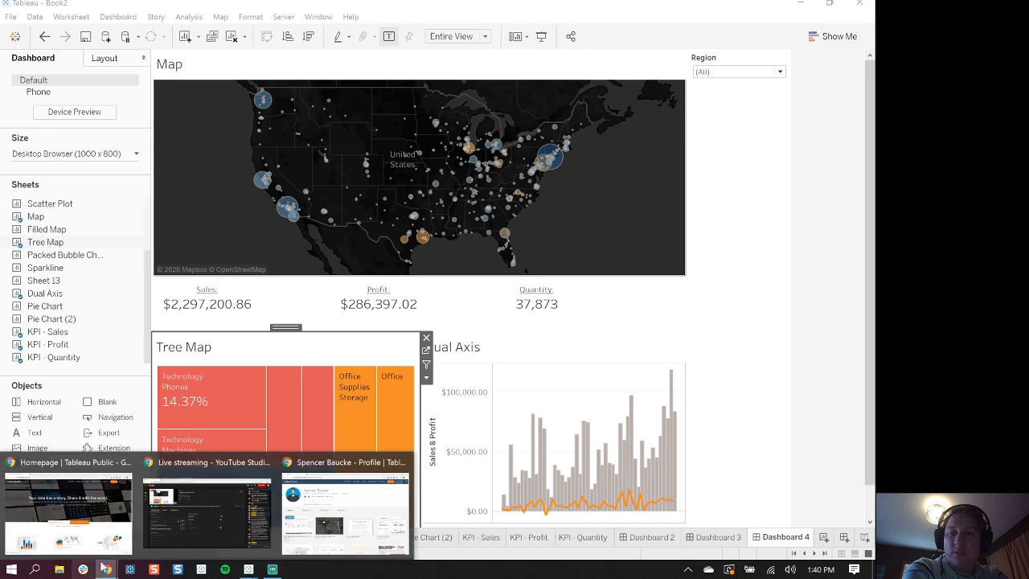
{"action": "left_click", "coordinate": [343, 506]}
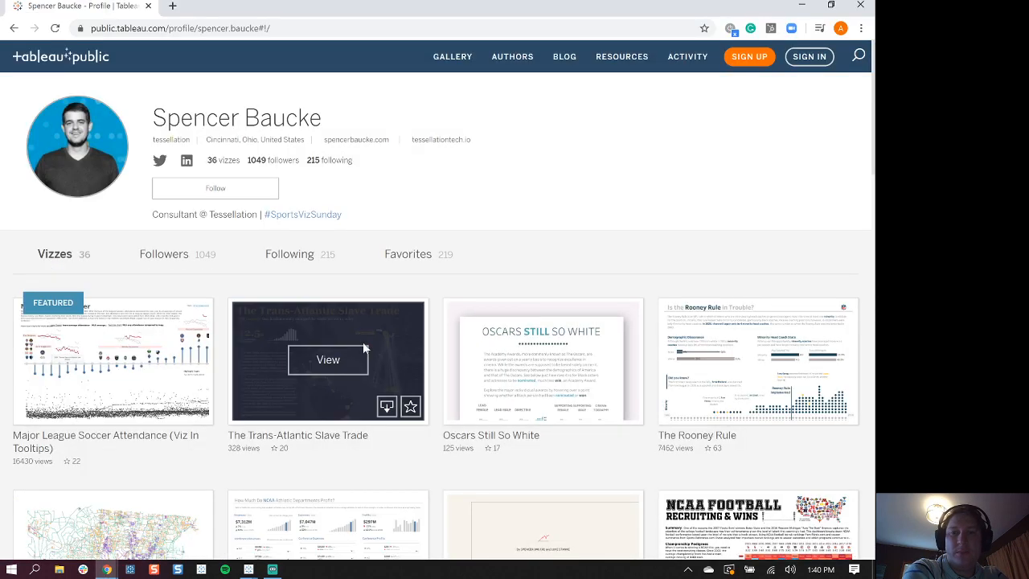
{"action": "left_click", "coordinate": [322, 363]}
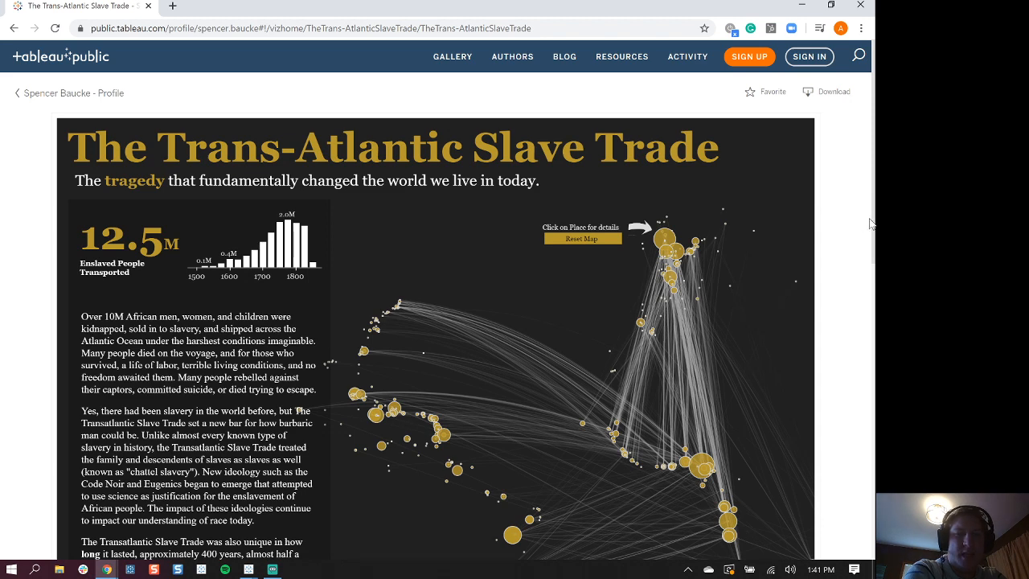
{"action": "scroll", "coordinate": [869, 223], "scroll_direction": "down", "scroll_amount": 5}
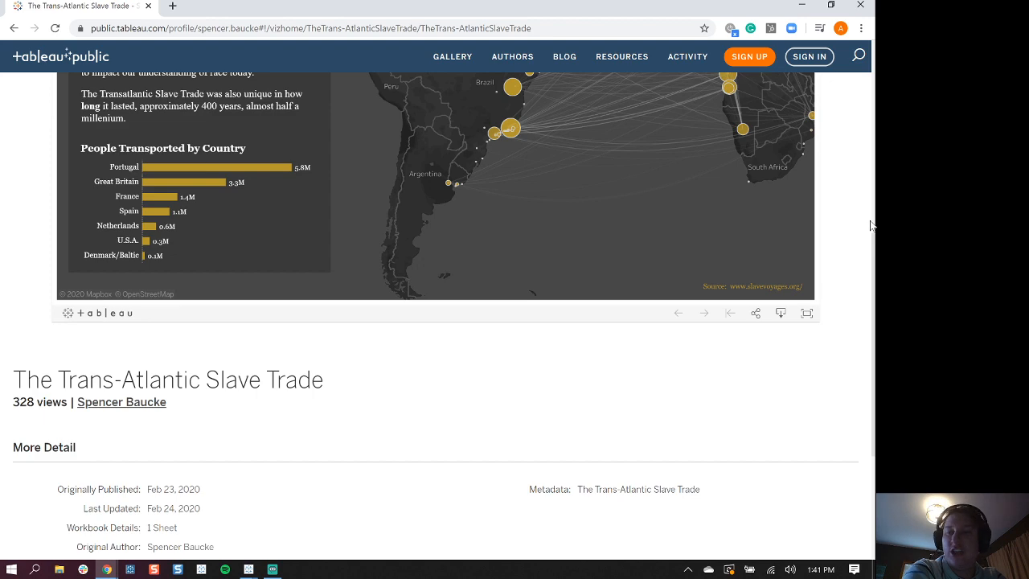
{"action": "scroll", "coordinate": [871, 225], "scroll_direction": "up", "scroll_amount": 4}
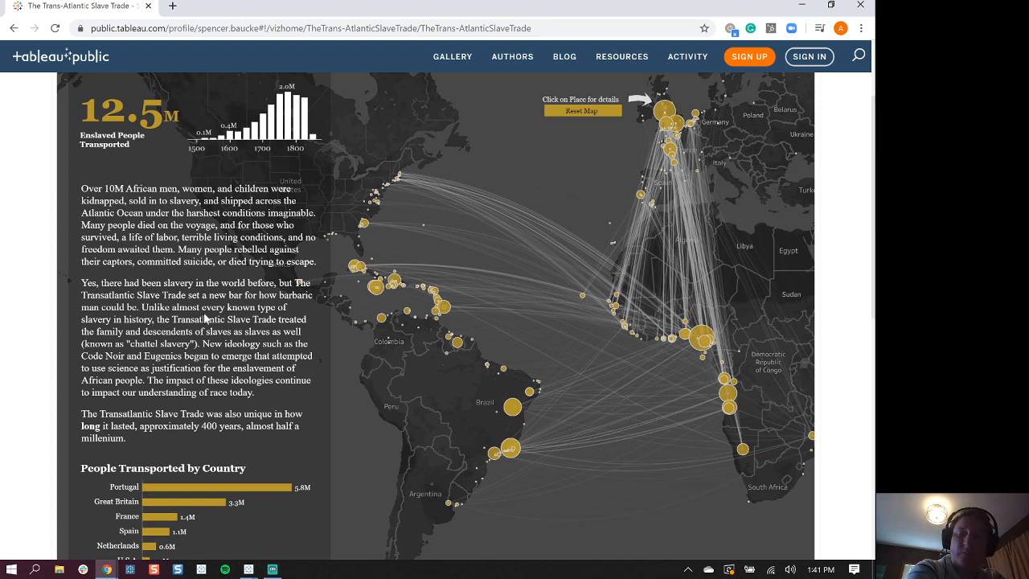
Switch back to the Book2 workbook in Tableau, showing Dashboard 4
{"action": "left_click", "coordinate": [248, 568]}
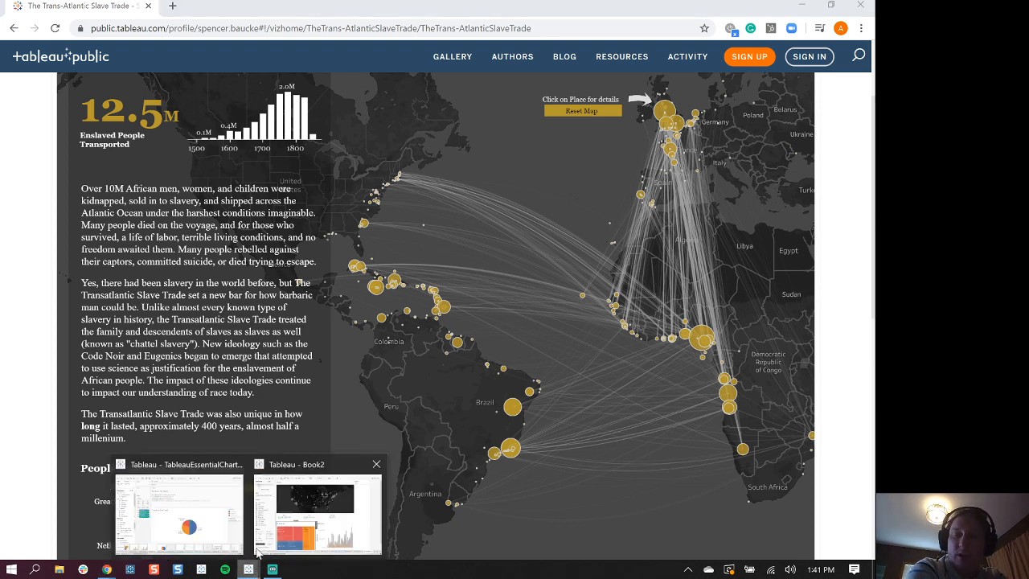
{"action": "left_click", "coordinate": [315, 524]}
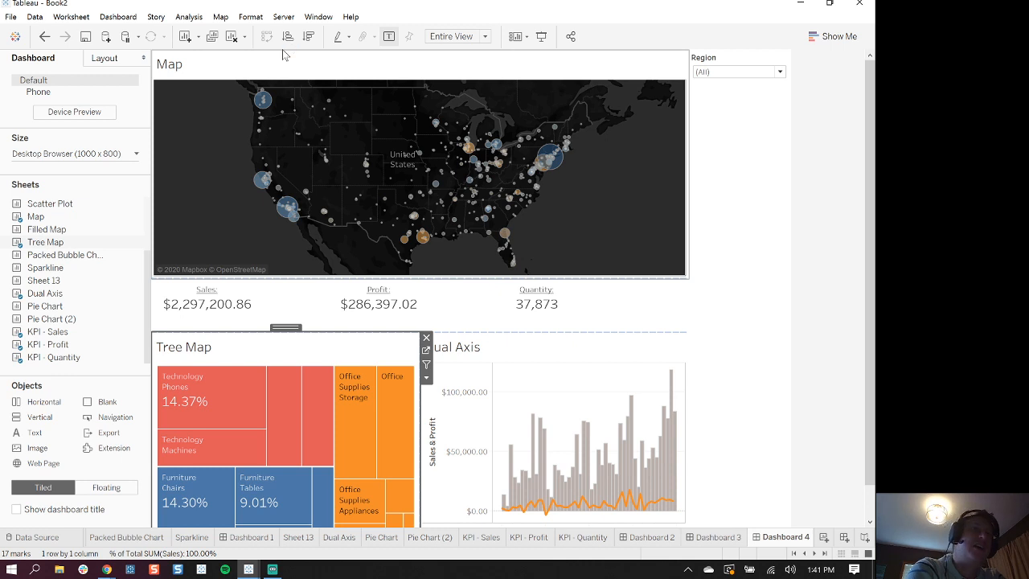
{"action": "left_click", "coordinate": [11, 17]}
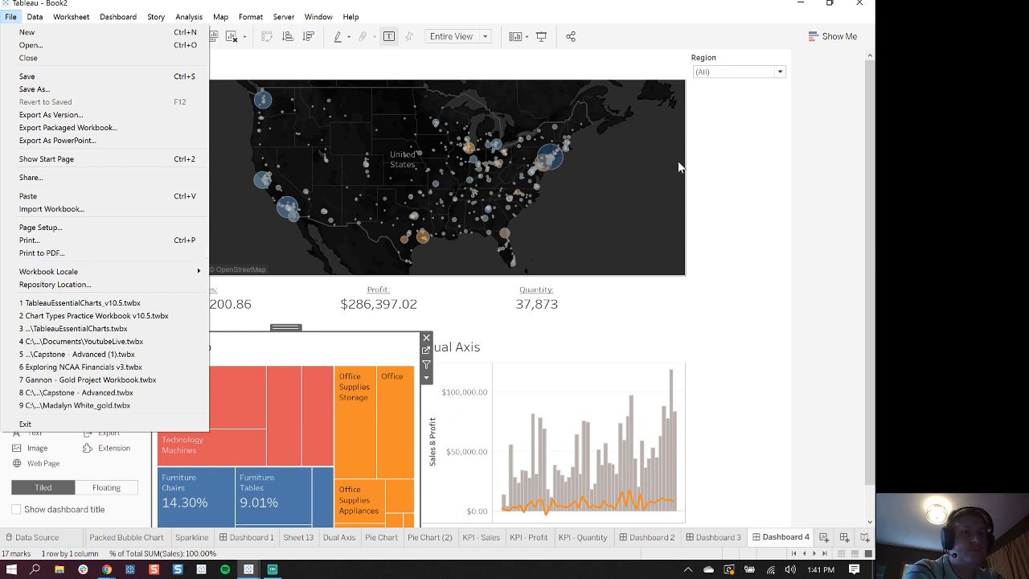
{"action": "left_click", "coordinate": [753, 214]}
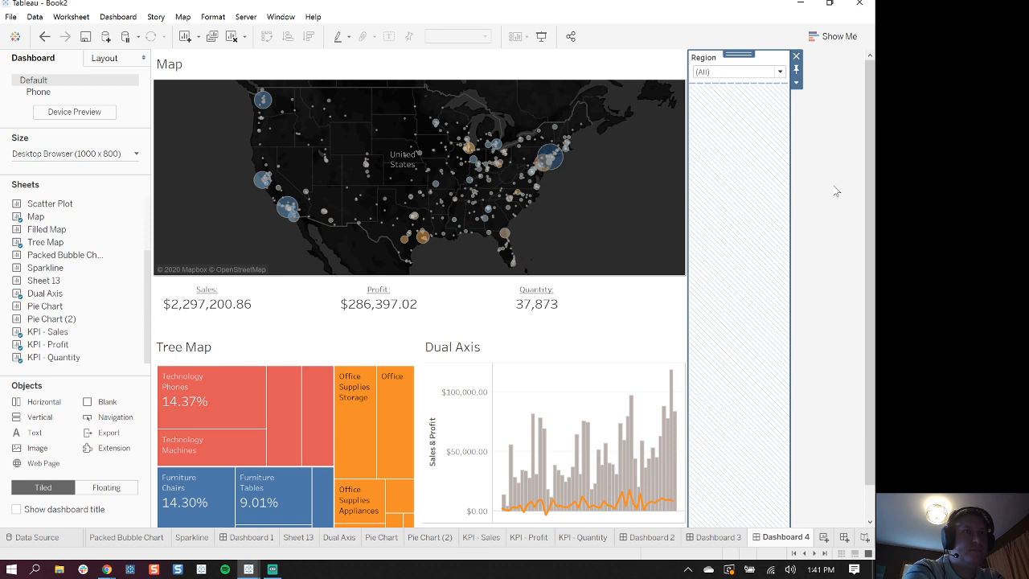